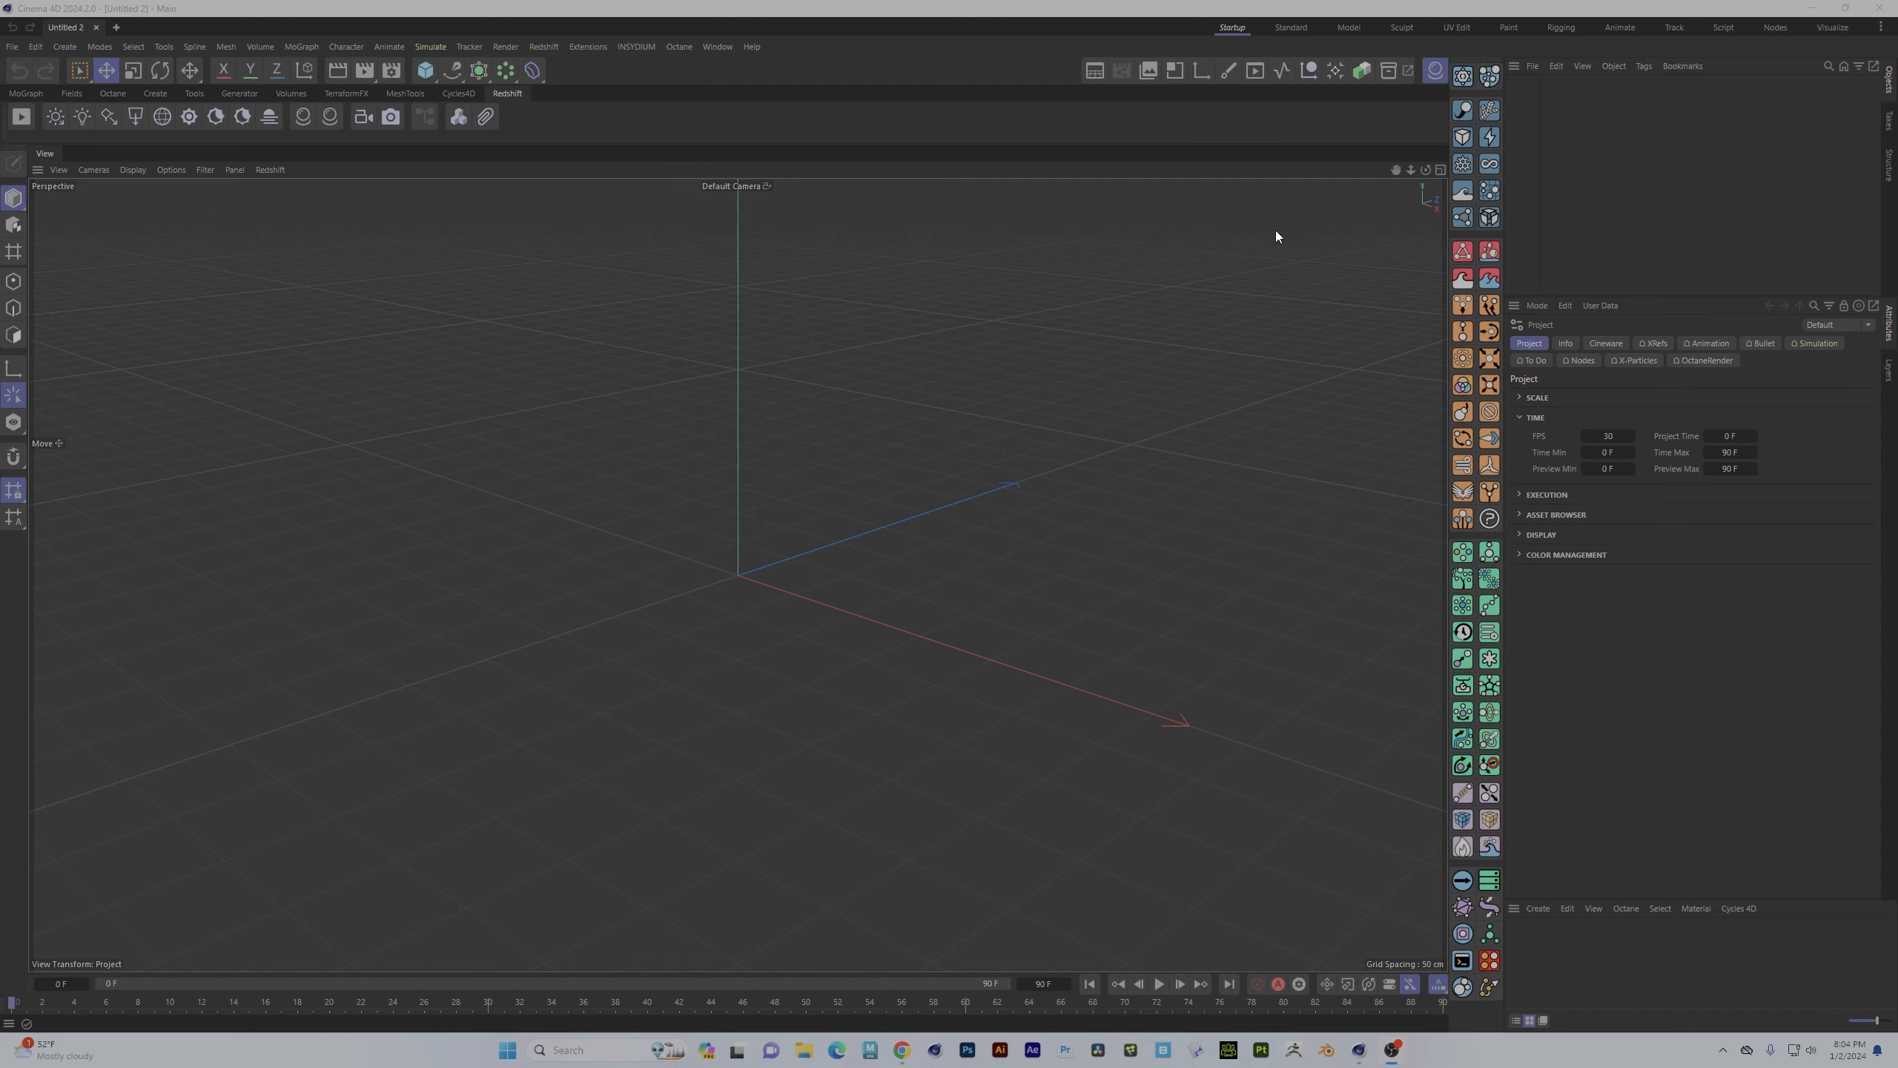
- Add an X-Particles emitter and reshape it into a wide, flat line with a height of 0 cm
{"action": "left_click", "coordinate": [1497, 79]}
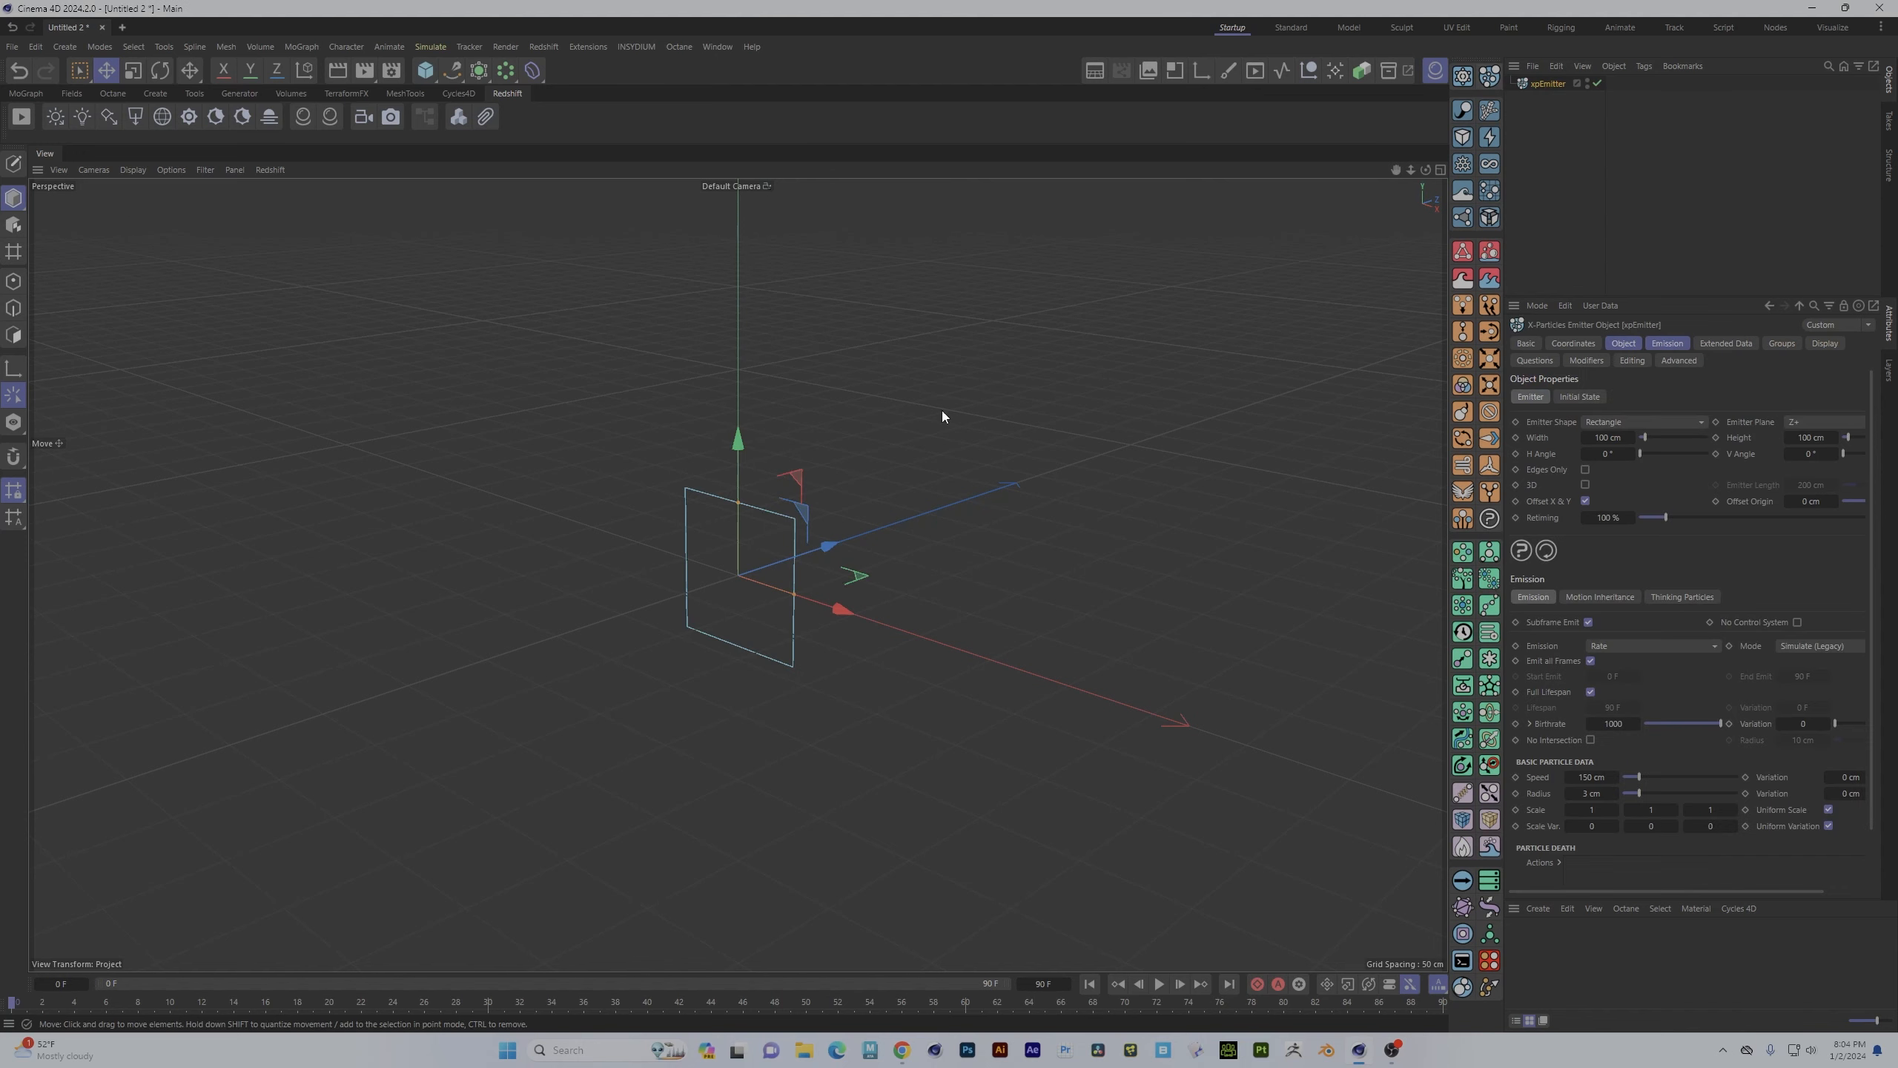
{"action": "left_click_drag", "start_coordinate": [735, 500], "coordinate": [979, 650]}
{"action": "left_click_drag", "start_coordinate": [796, 601], "coordinate": [582, 617], "text": "alt"}
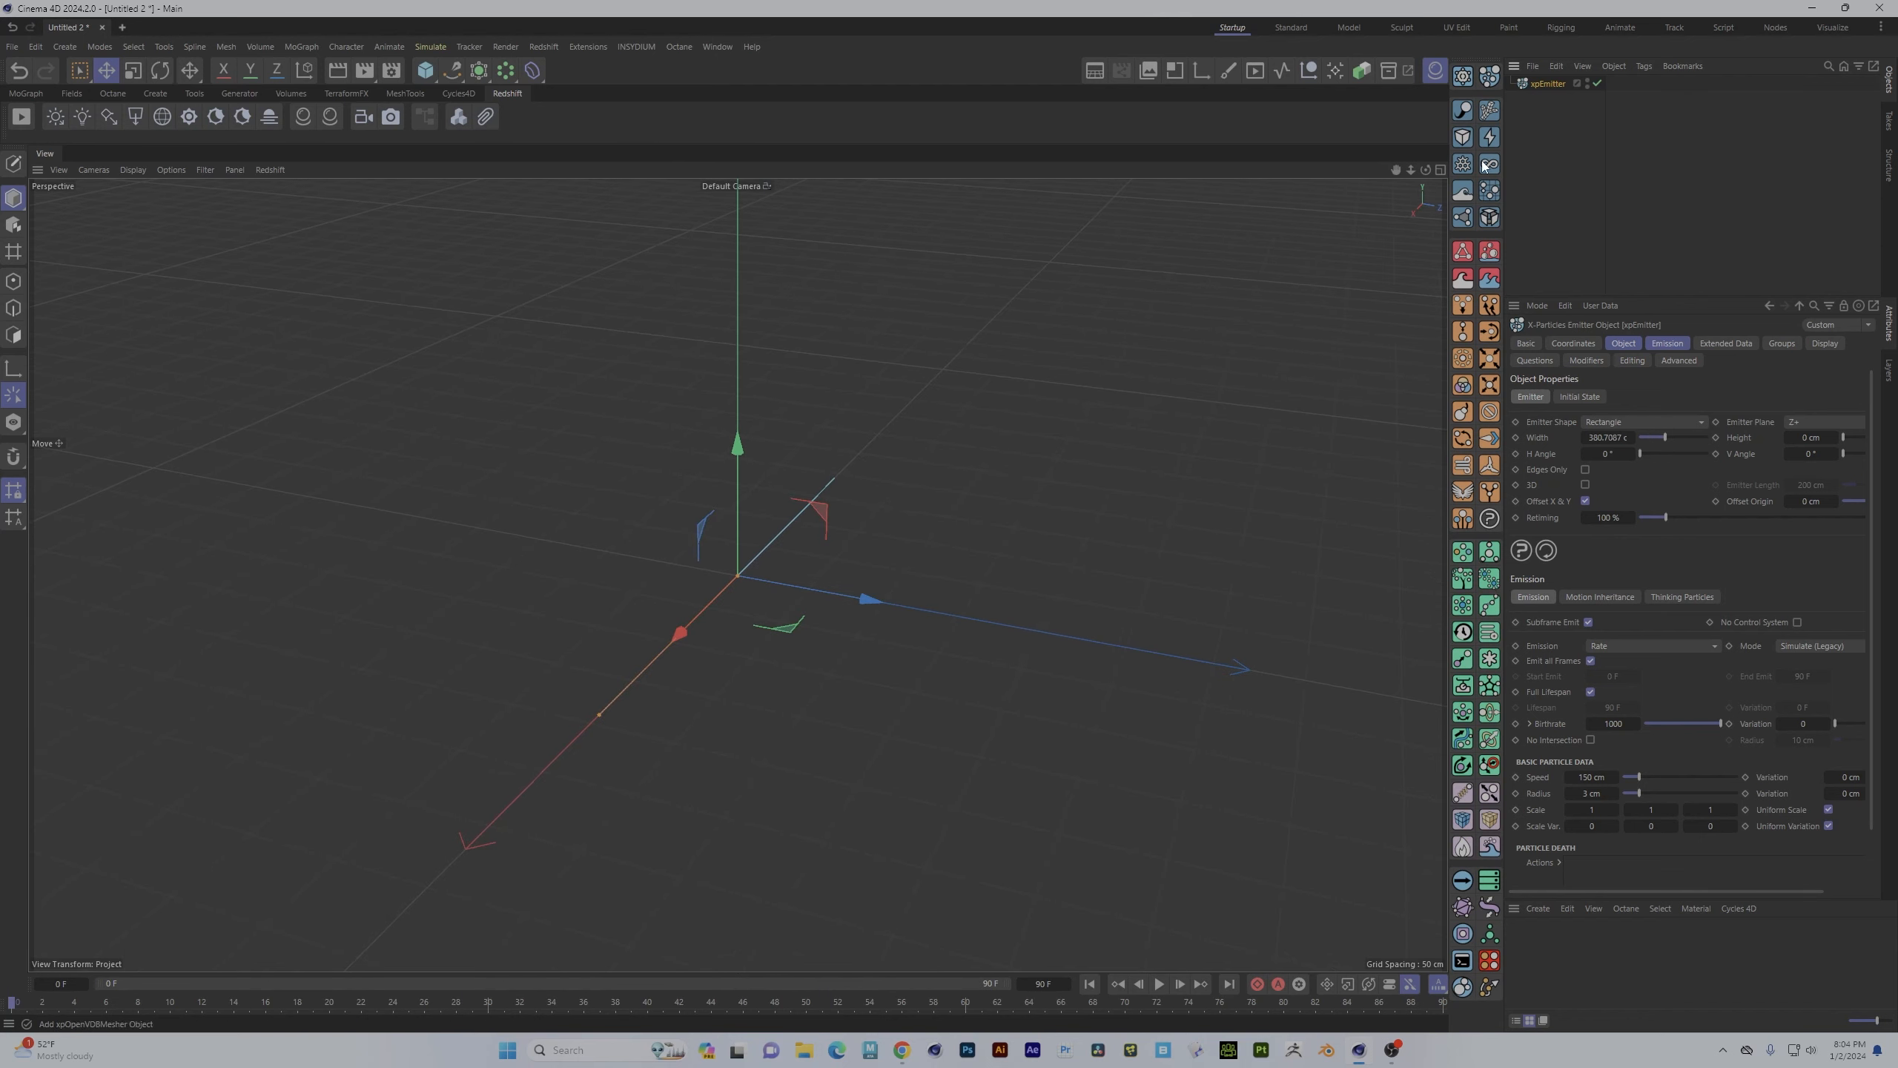
- Add an nxTurbulence modifier to the scene and adjust its noise type and strength
{"action": "left_click", "coordinate": [1495, 313]}
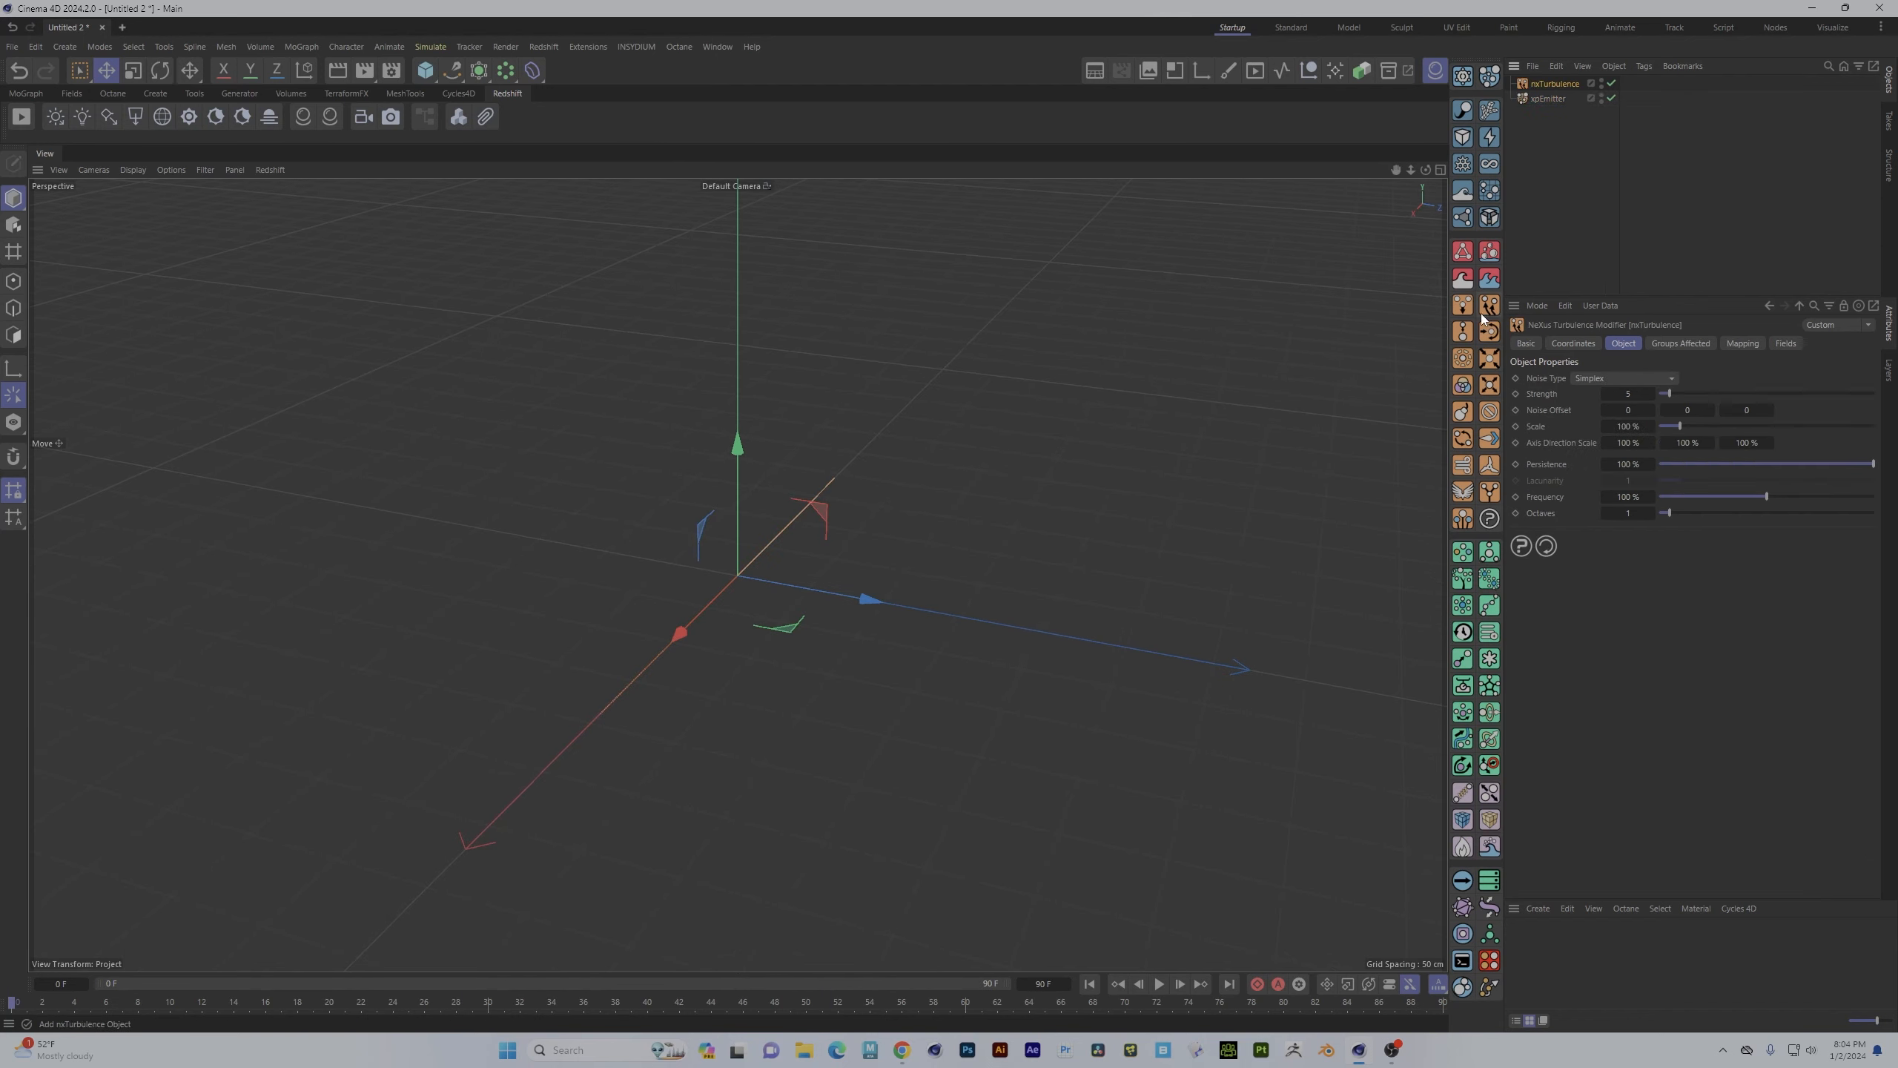
{"action": "left_click", "coordinate": [1643, 375]}
{"action": "left_click", "coordinate": [1610, 461]}
{"action": "left_click_drag", "start_coordinate": [1629, 394], "coordinate": [1629, 393]}
- Set the emitter's birthrate to 10000 in its emission settings
{"action": "left_click", "coordinate": [1544, 98]}
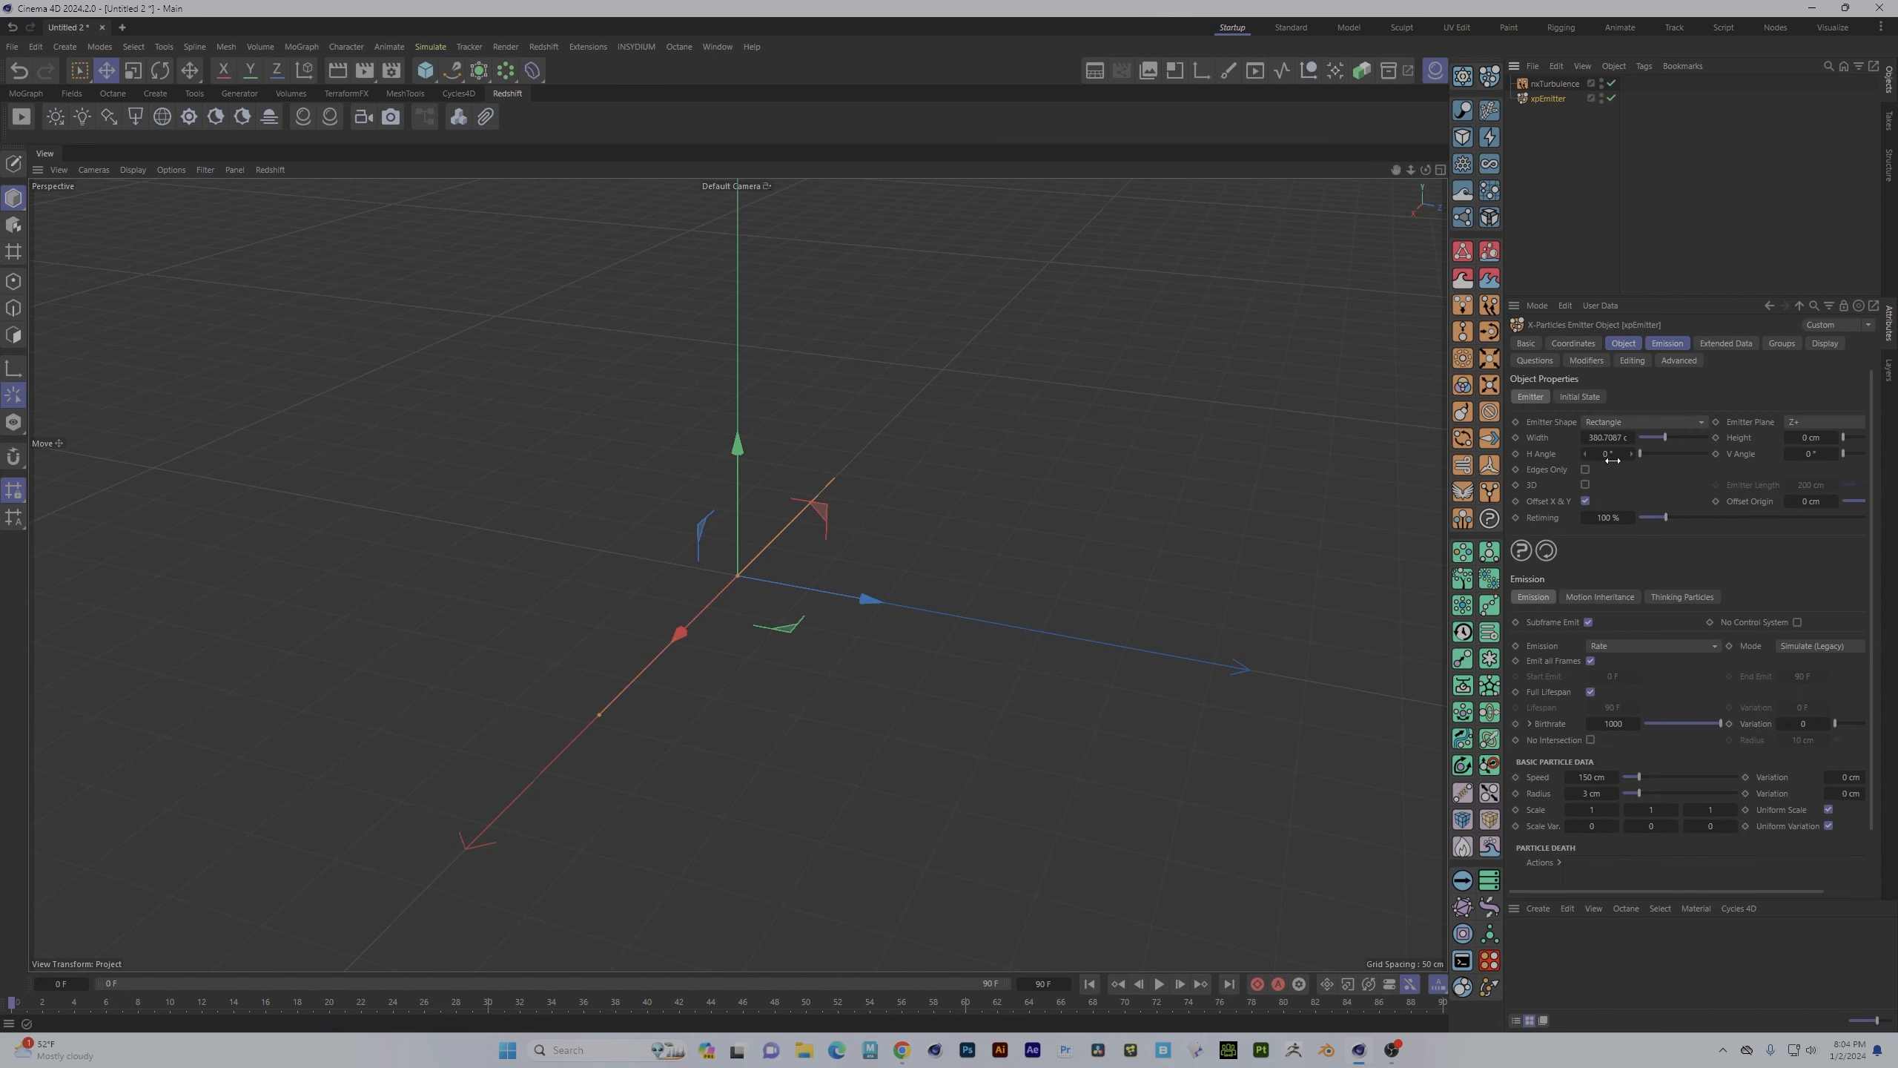
{"action": "left_click", "coordinate": [1651, 344]}
{"action": "left_click_drag", "start_coordinate": [961, 480], "coordinate": [815, 608], "text": "alt"}
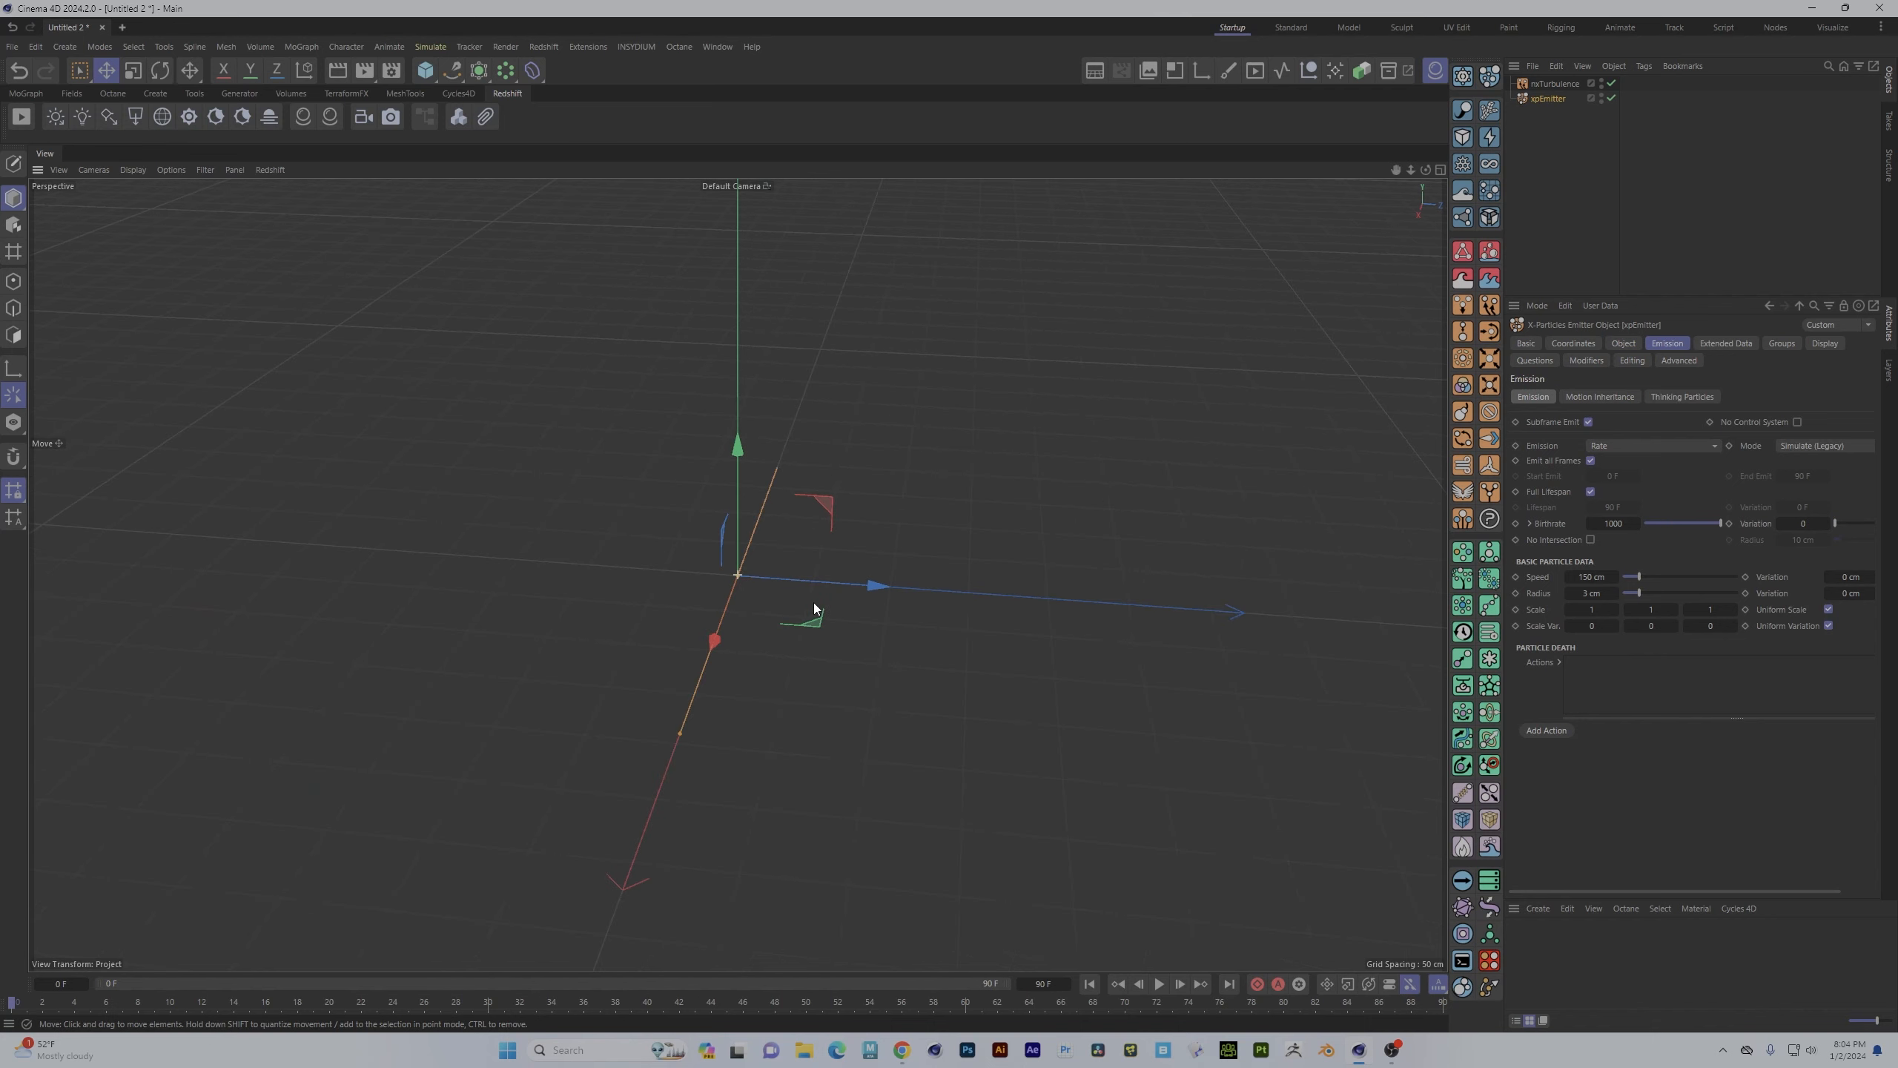
{"action": "left_click", "coordinate": [1612, 523]}
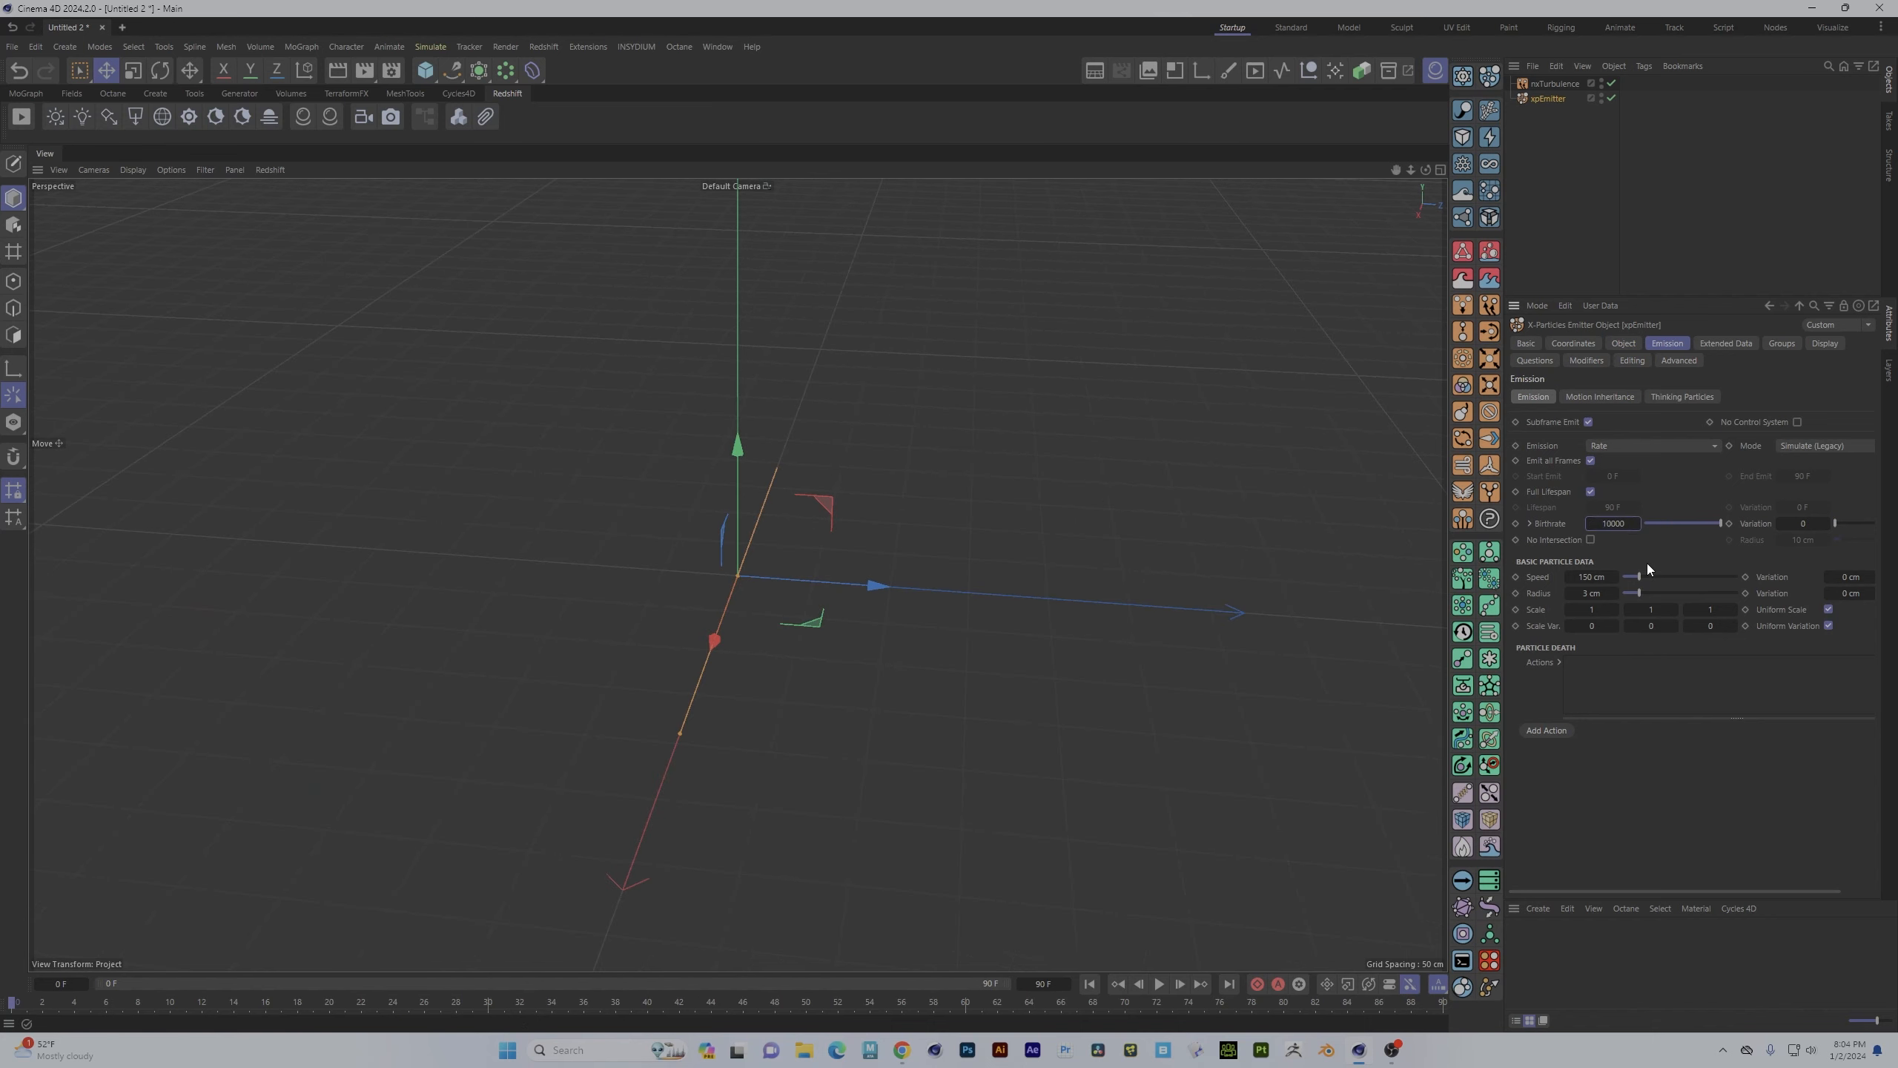
- Frame the emitter and play the particle simulation to check the turbulent motion
{"action": "left_click_drag", "start_coordinate": [678, 621], "coordinate": [778, 642], "text": "alt"}
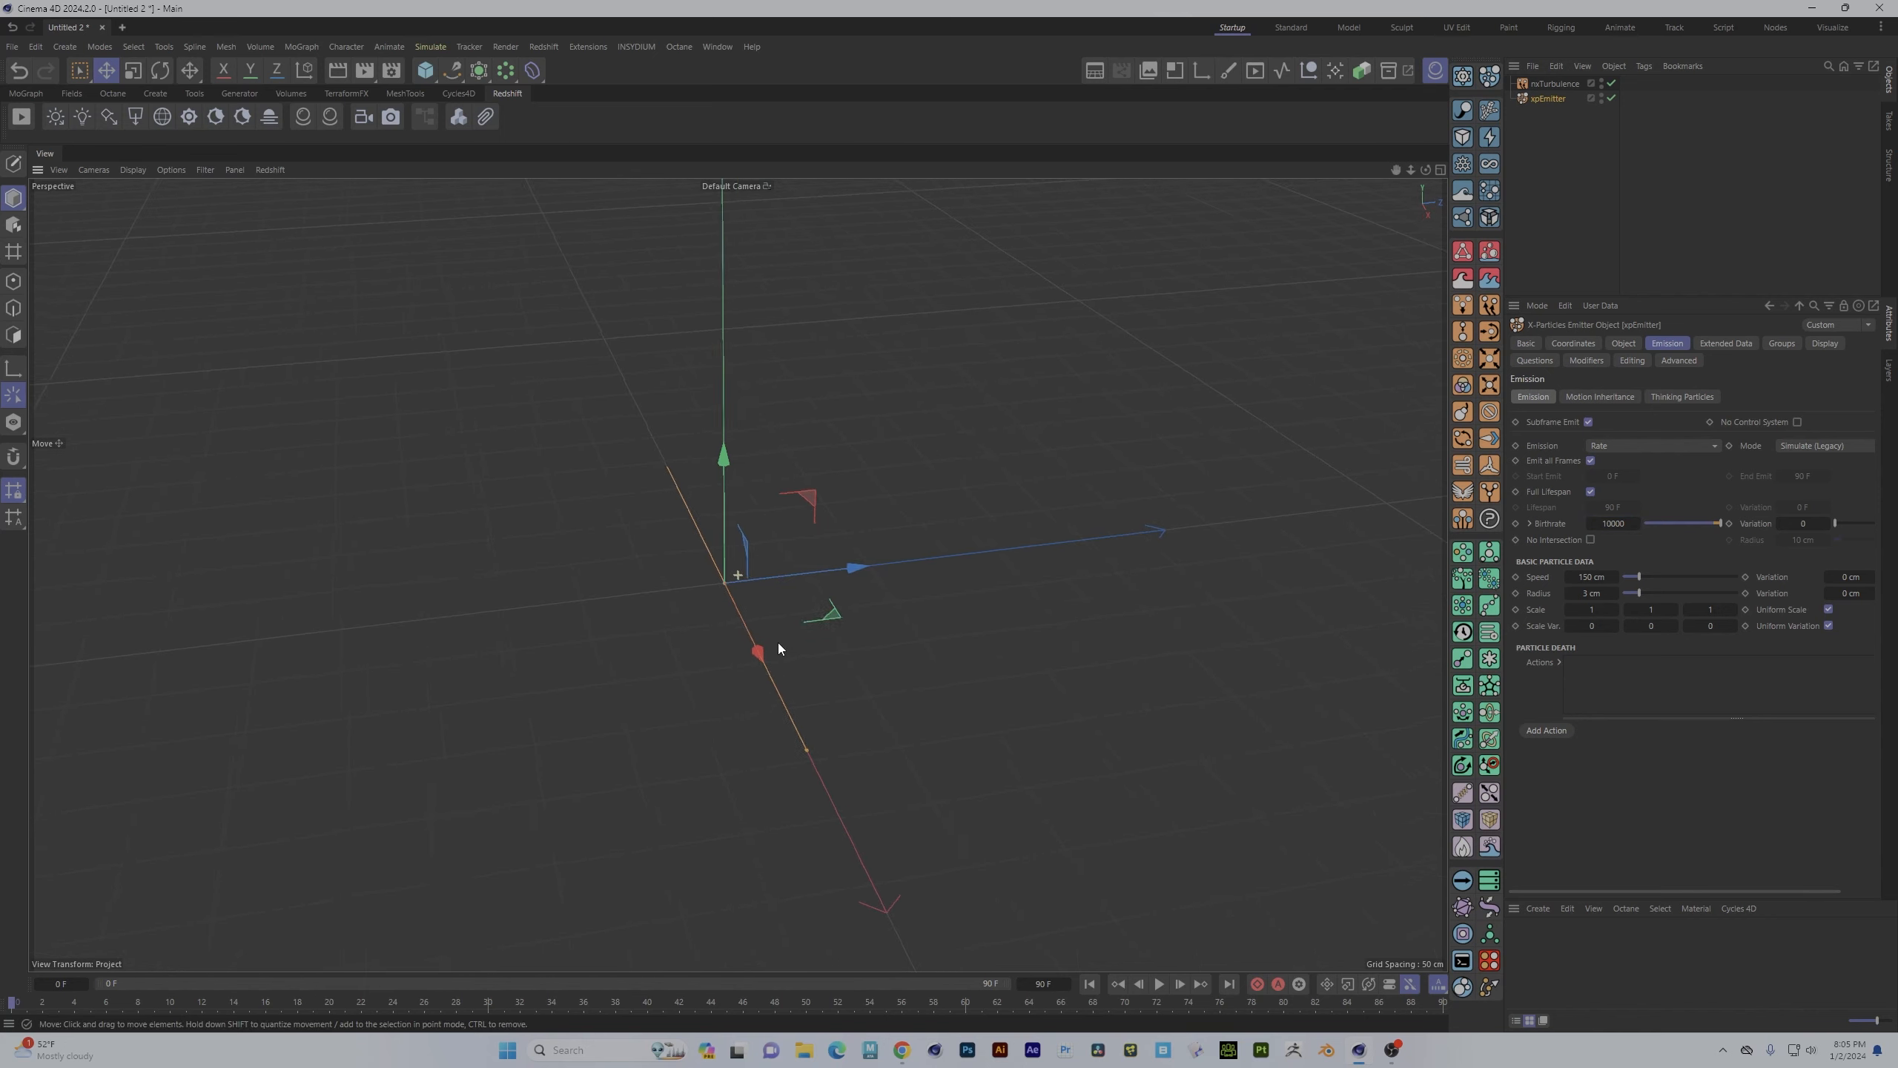
{"action": "middle_click_drag", "start_coordinate": [777, 642], "coordinate": [533, 650], "text": "alt"}
{"action": "left_click_drag", "start_coordinate": [737, 572], "coordinate": [908, 703], "text": "alt"}
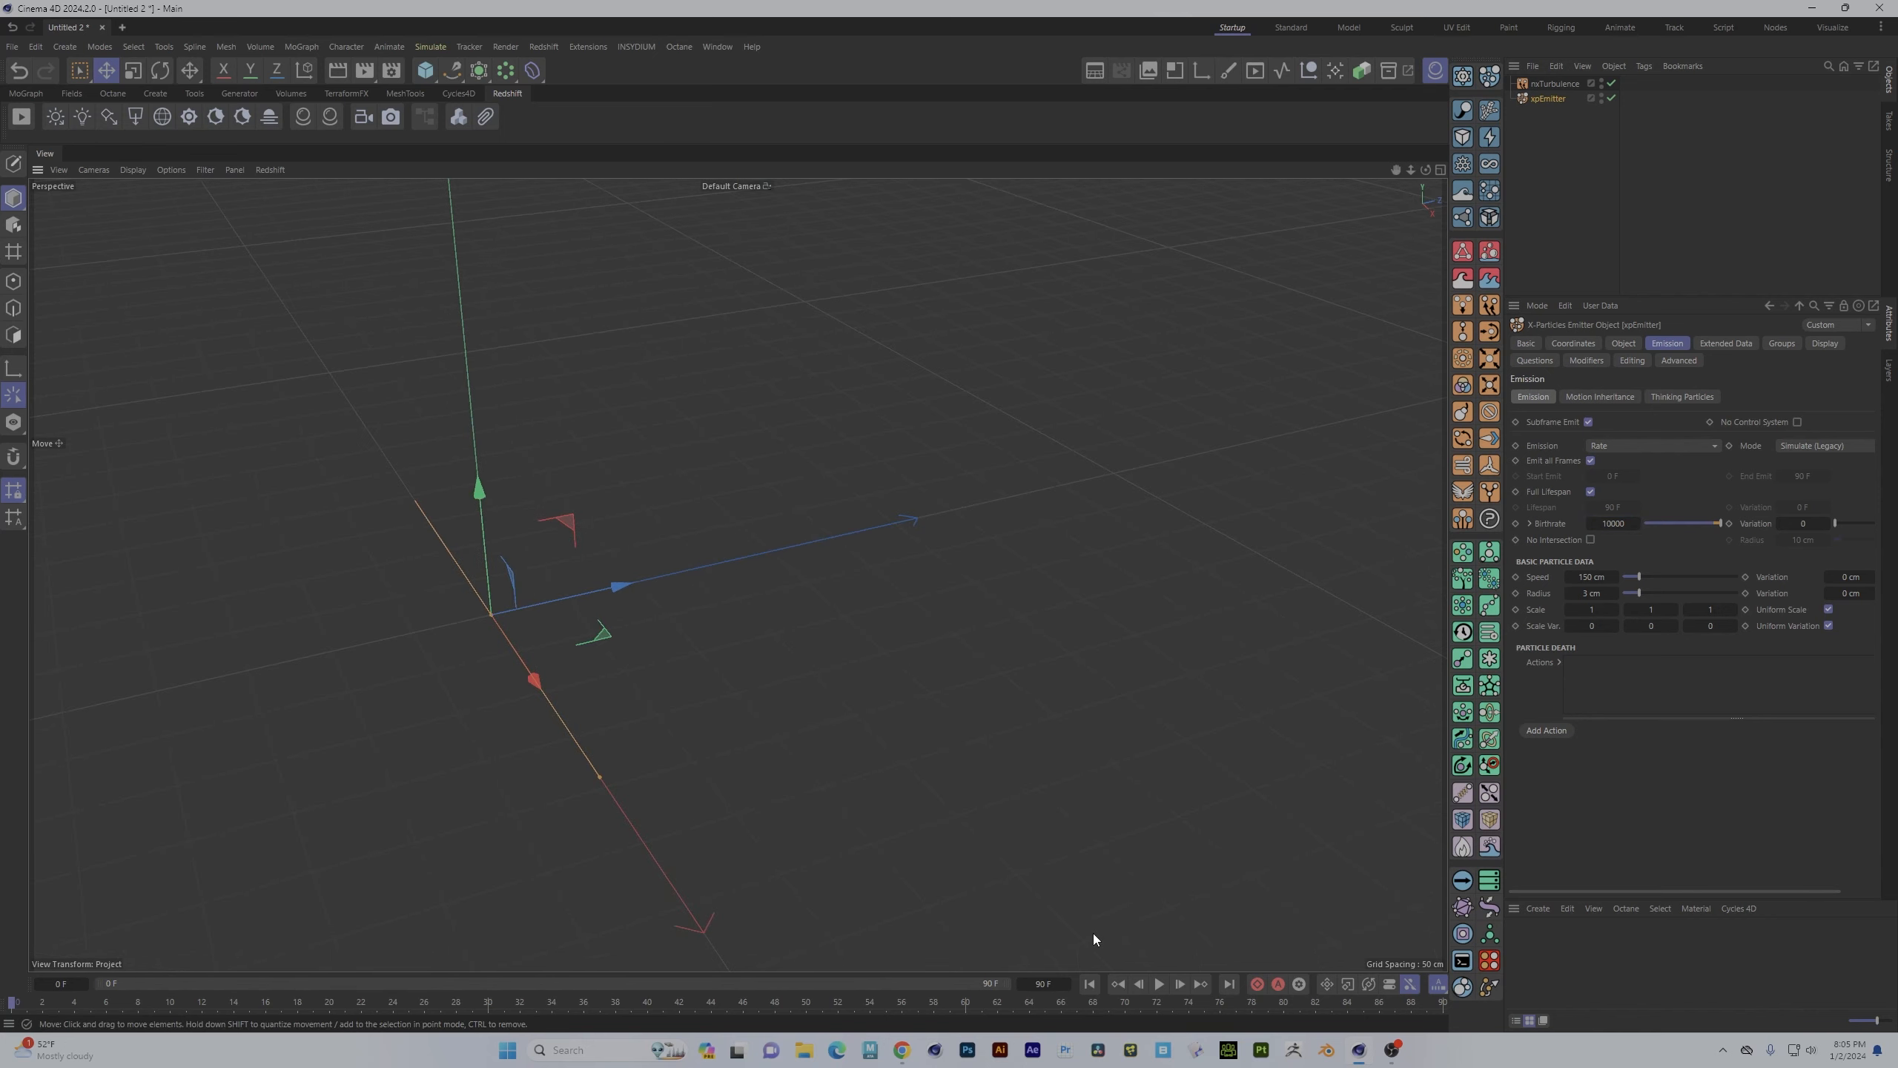
{"action": "left_click", "coordinate": [1159, 985]}
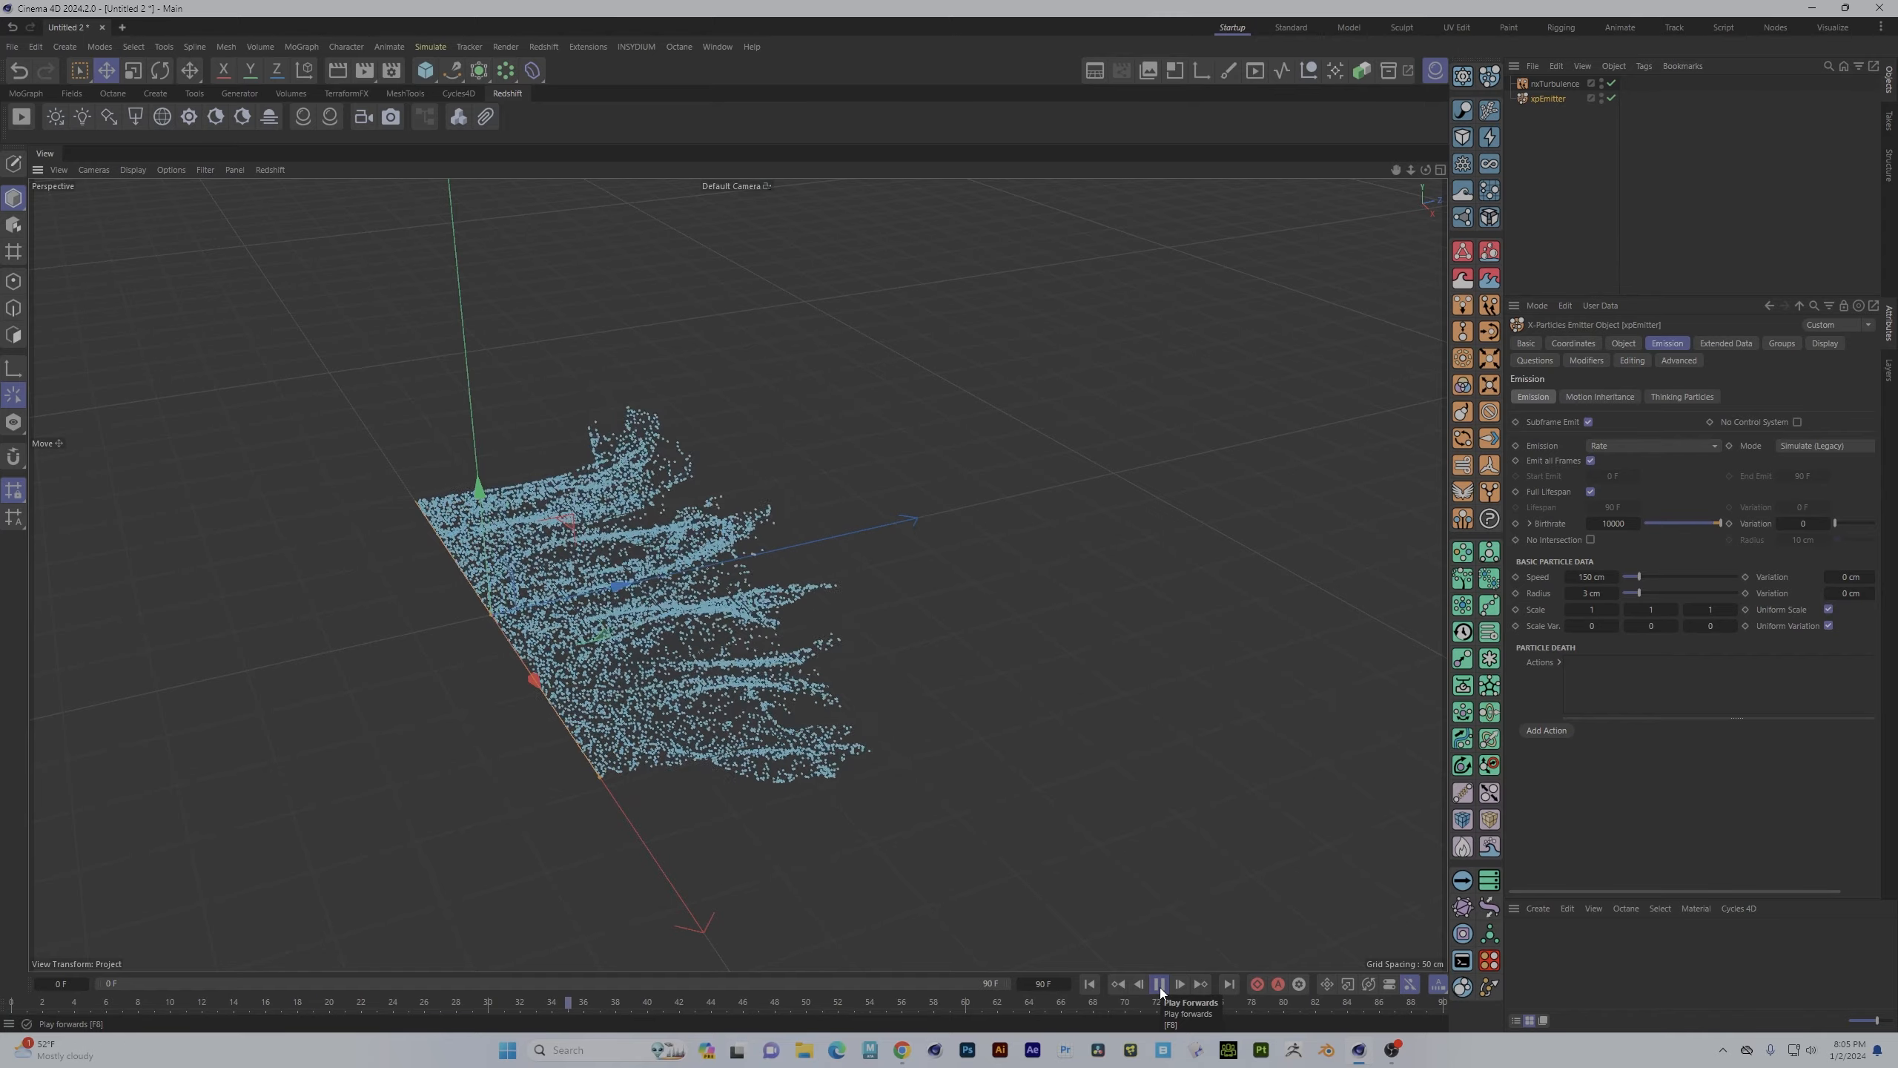
{"action": "left_click", "coordinate": [1159, 985]}
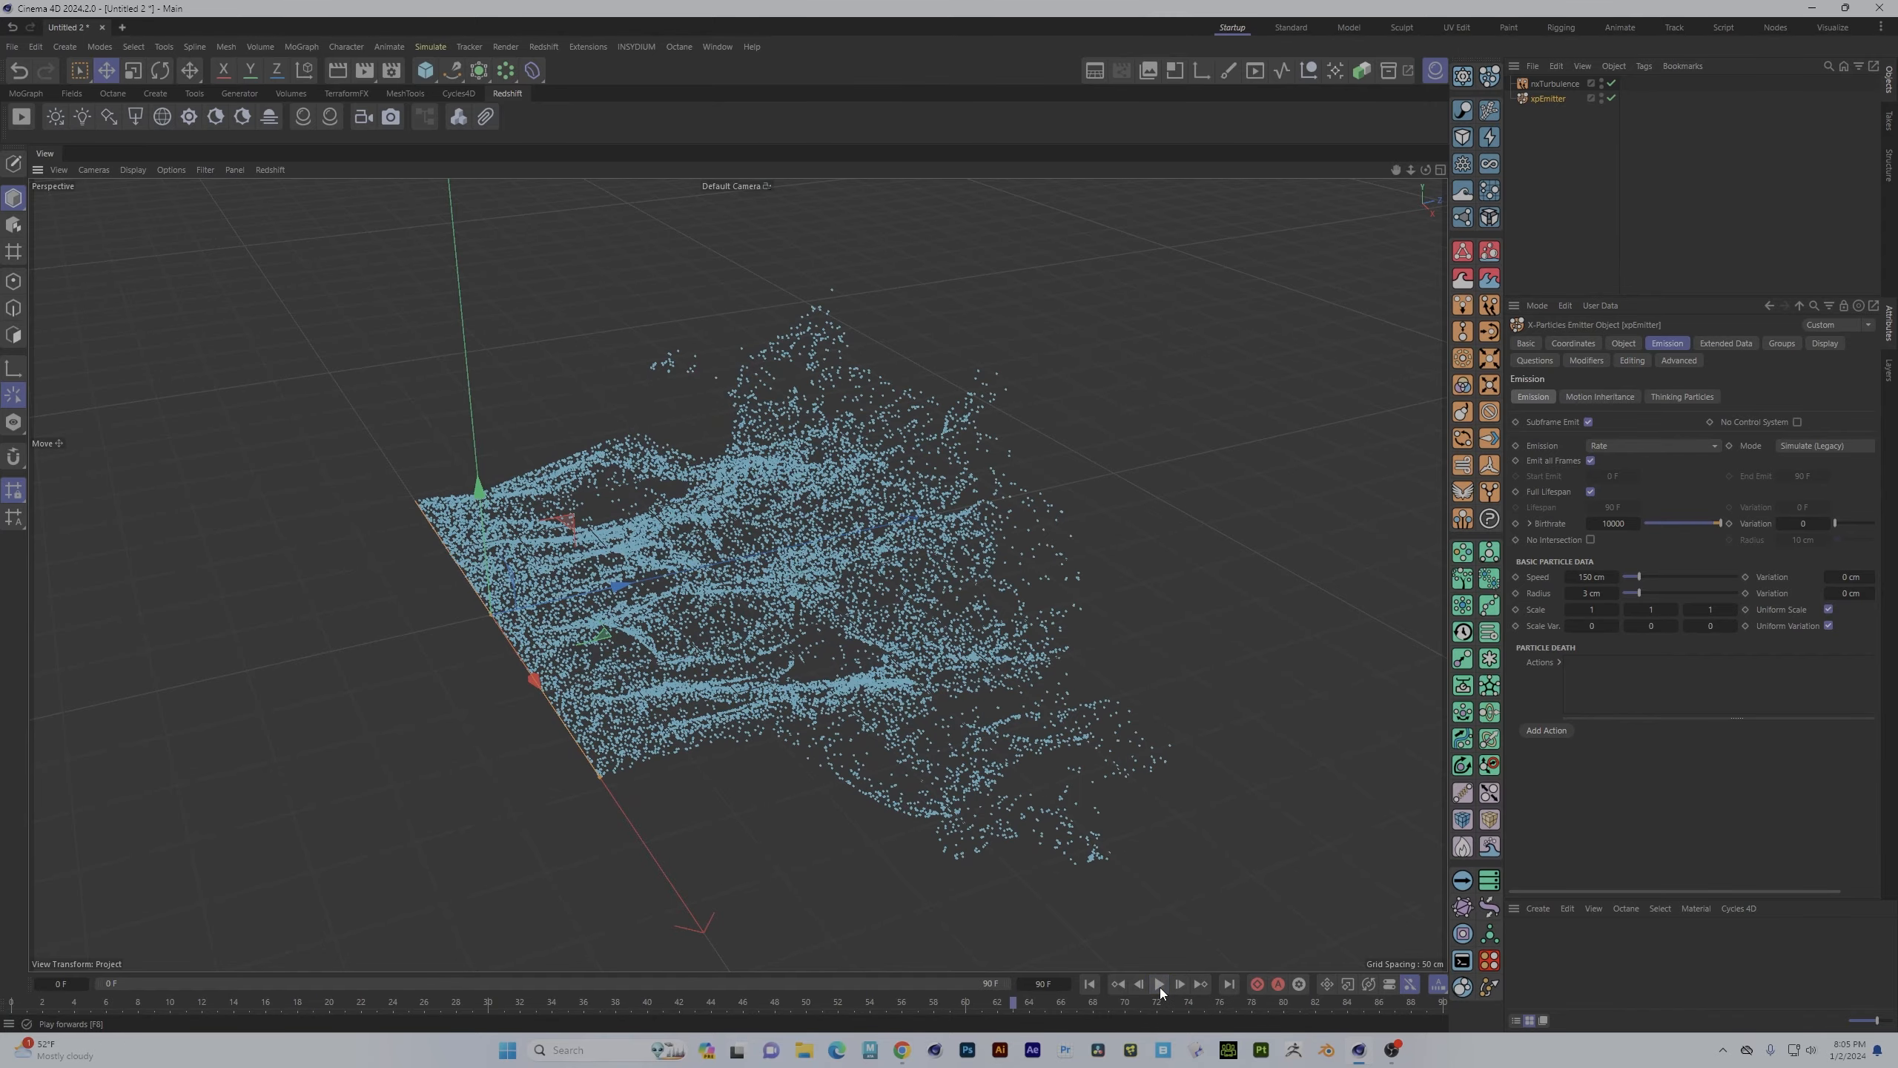
- Set the emitter's particle color mode to Gradient (Random) in its display settings
{"action": "left_click", "coordinate": [1825, 342]}
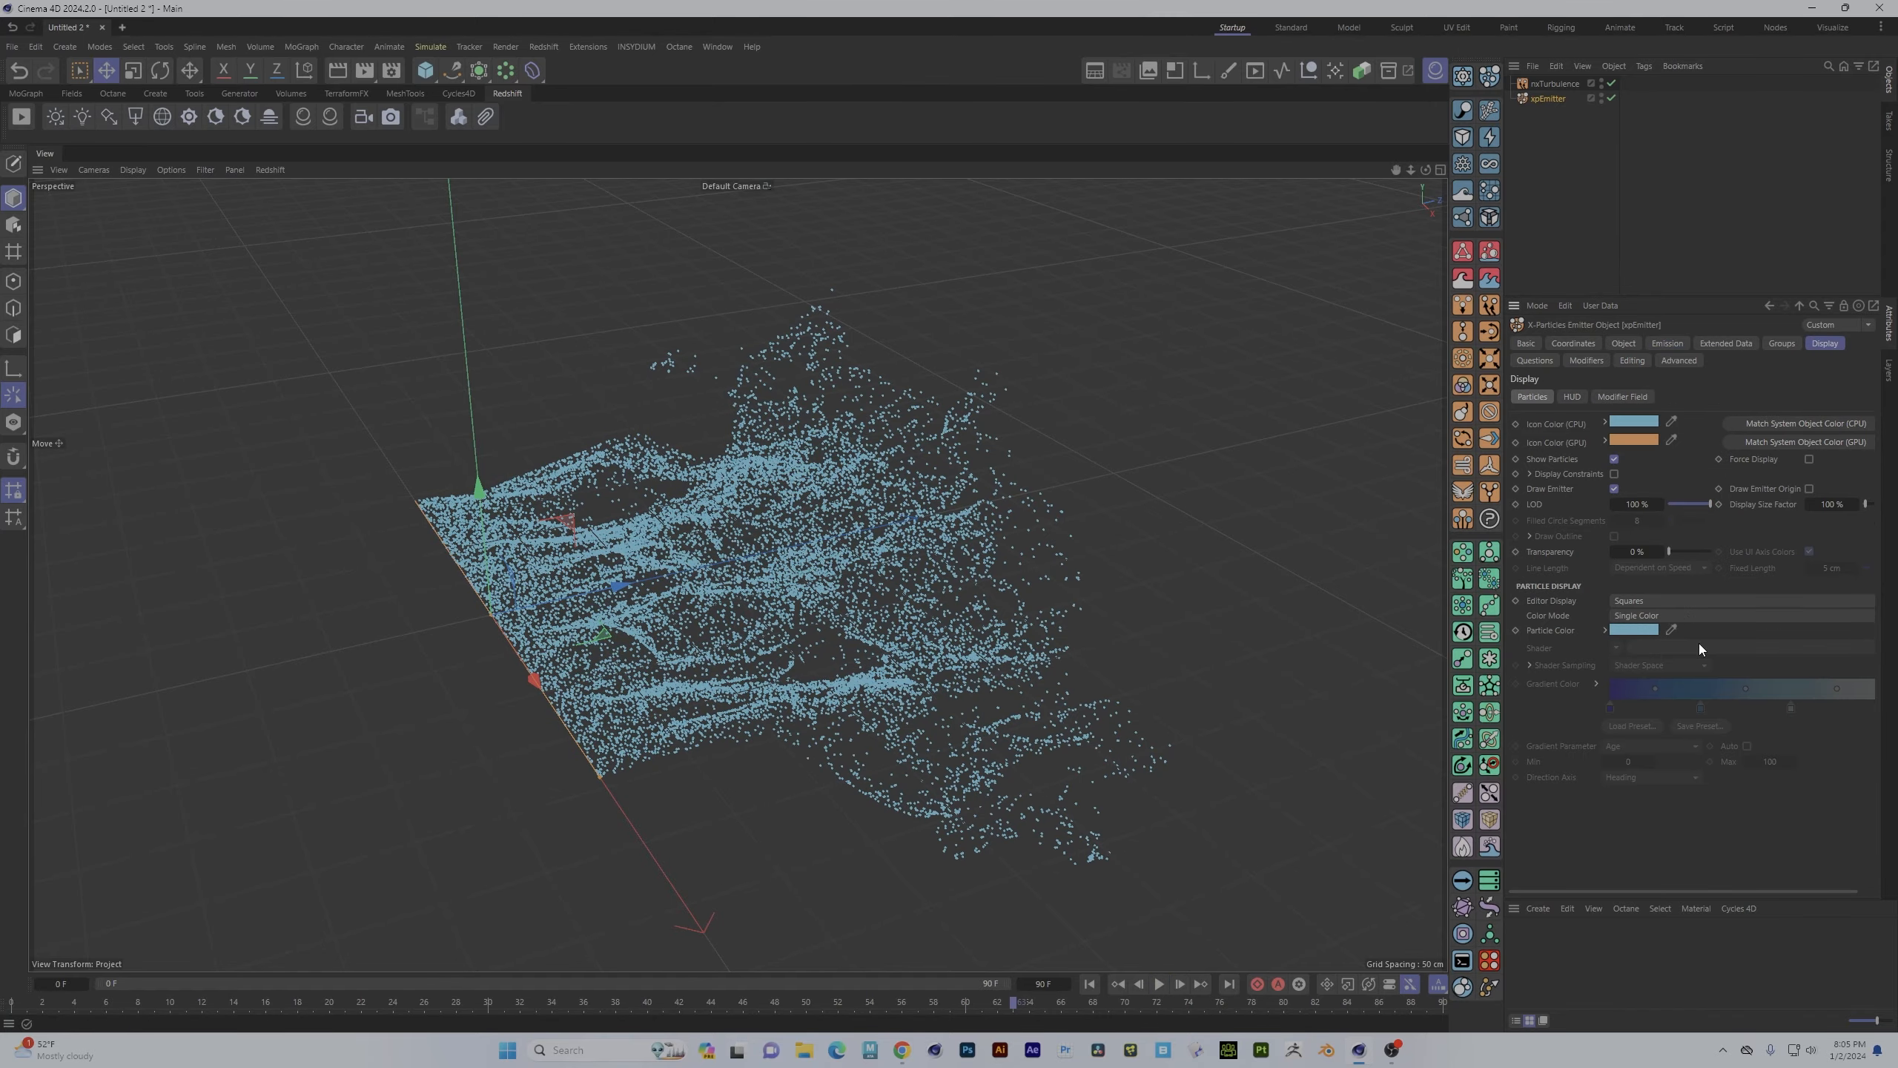
{"action": "left_click", "coordinate": [1676, 615]}
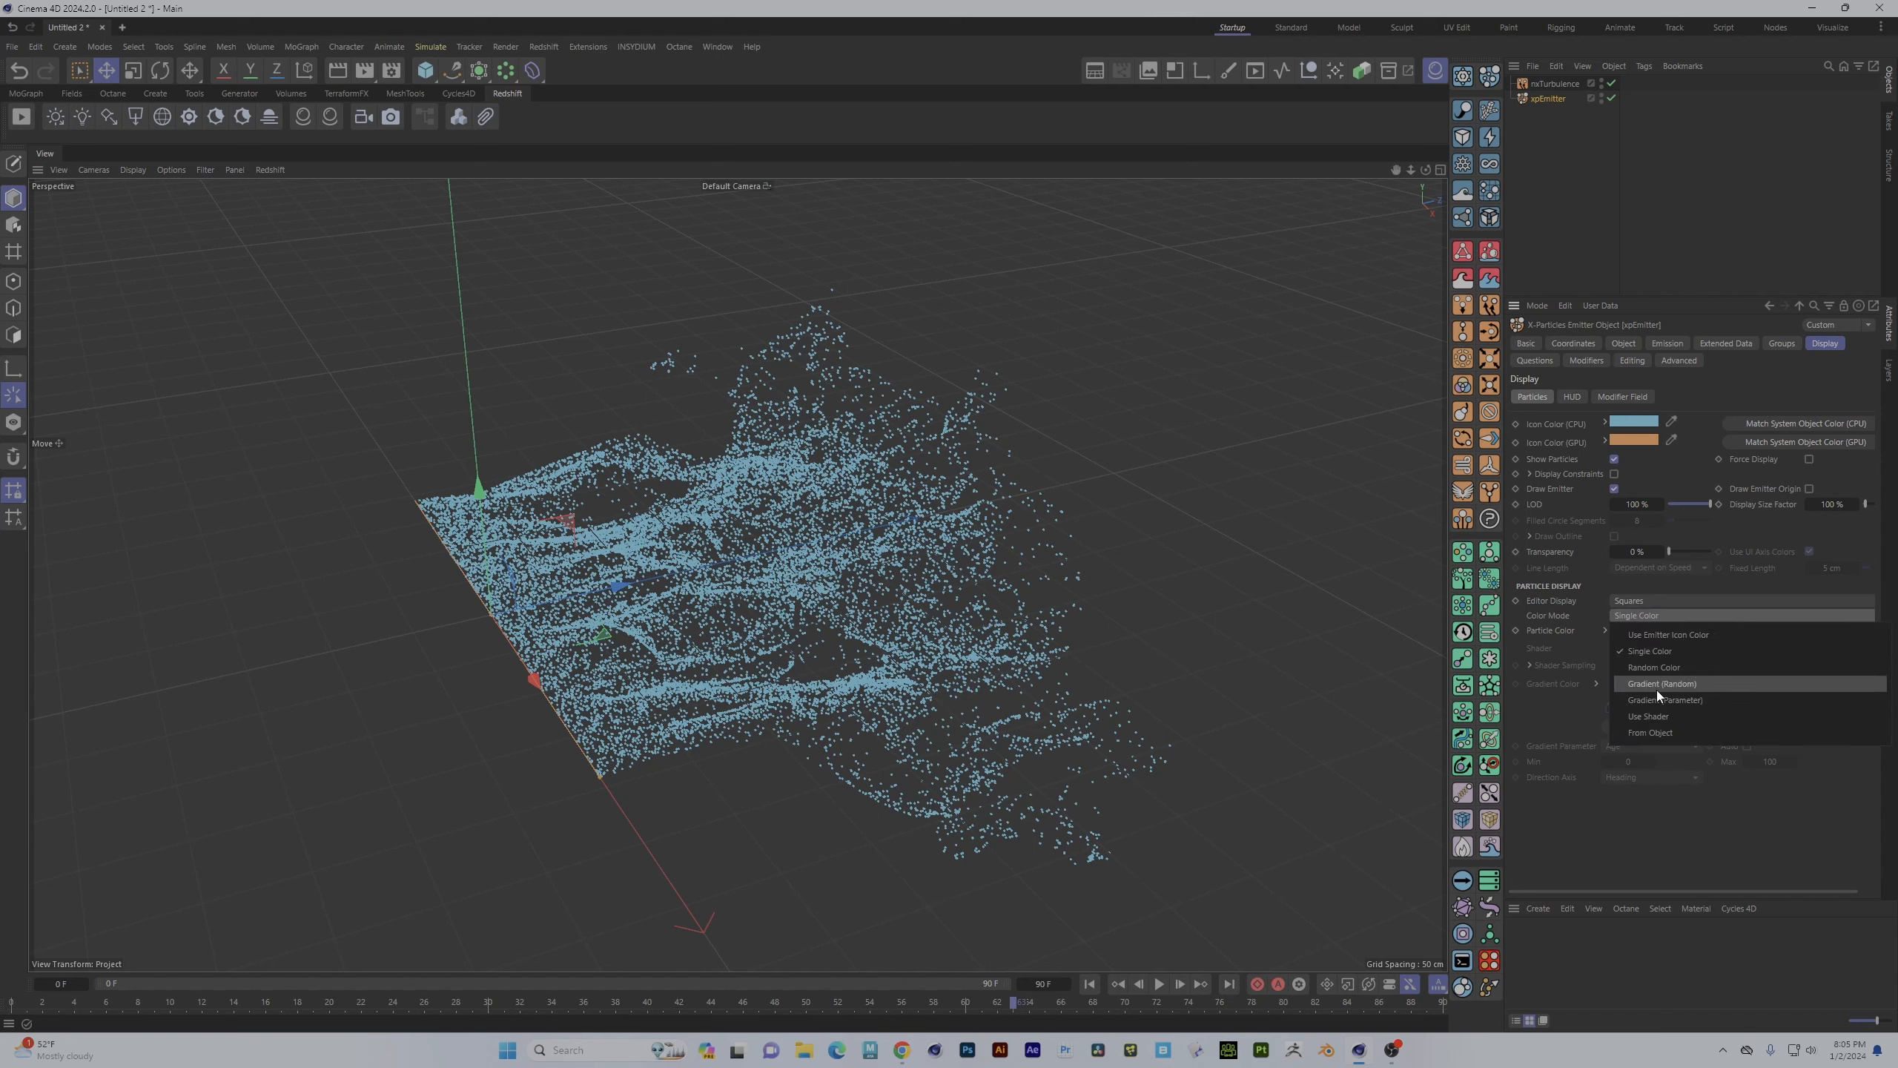
{"action": "left_click", "coordinate": [1667, 688]}
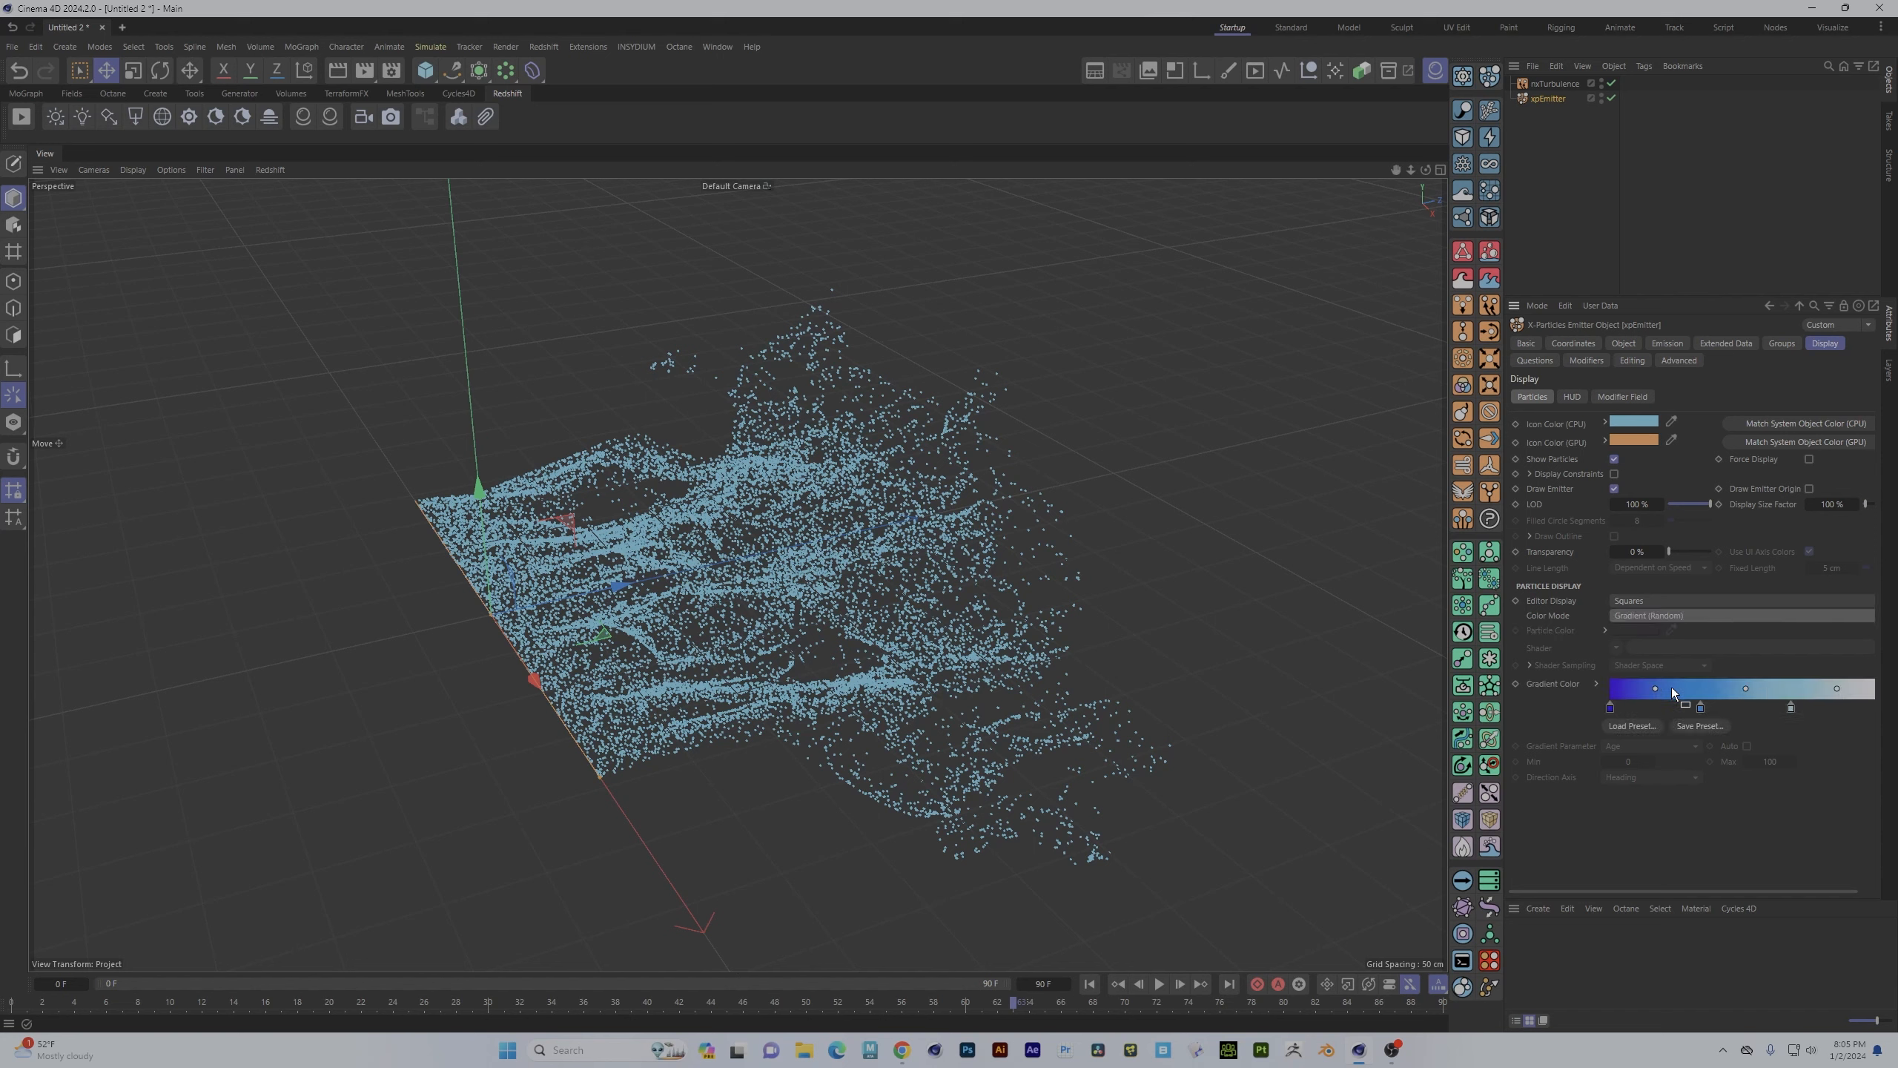
- Replay the simulation from the first frame, stop it at about frame 74, and view the particles at an angle
{"action": "left_click", "coordinate": [1089, 983]}
{"action": "left_click", "coordinate": [1160, 984]}
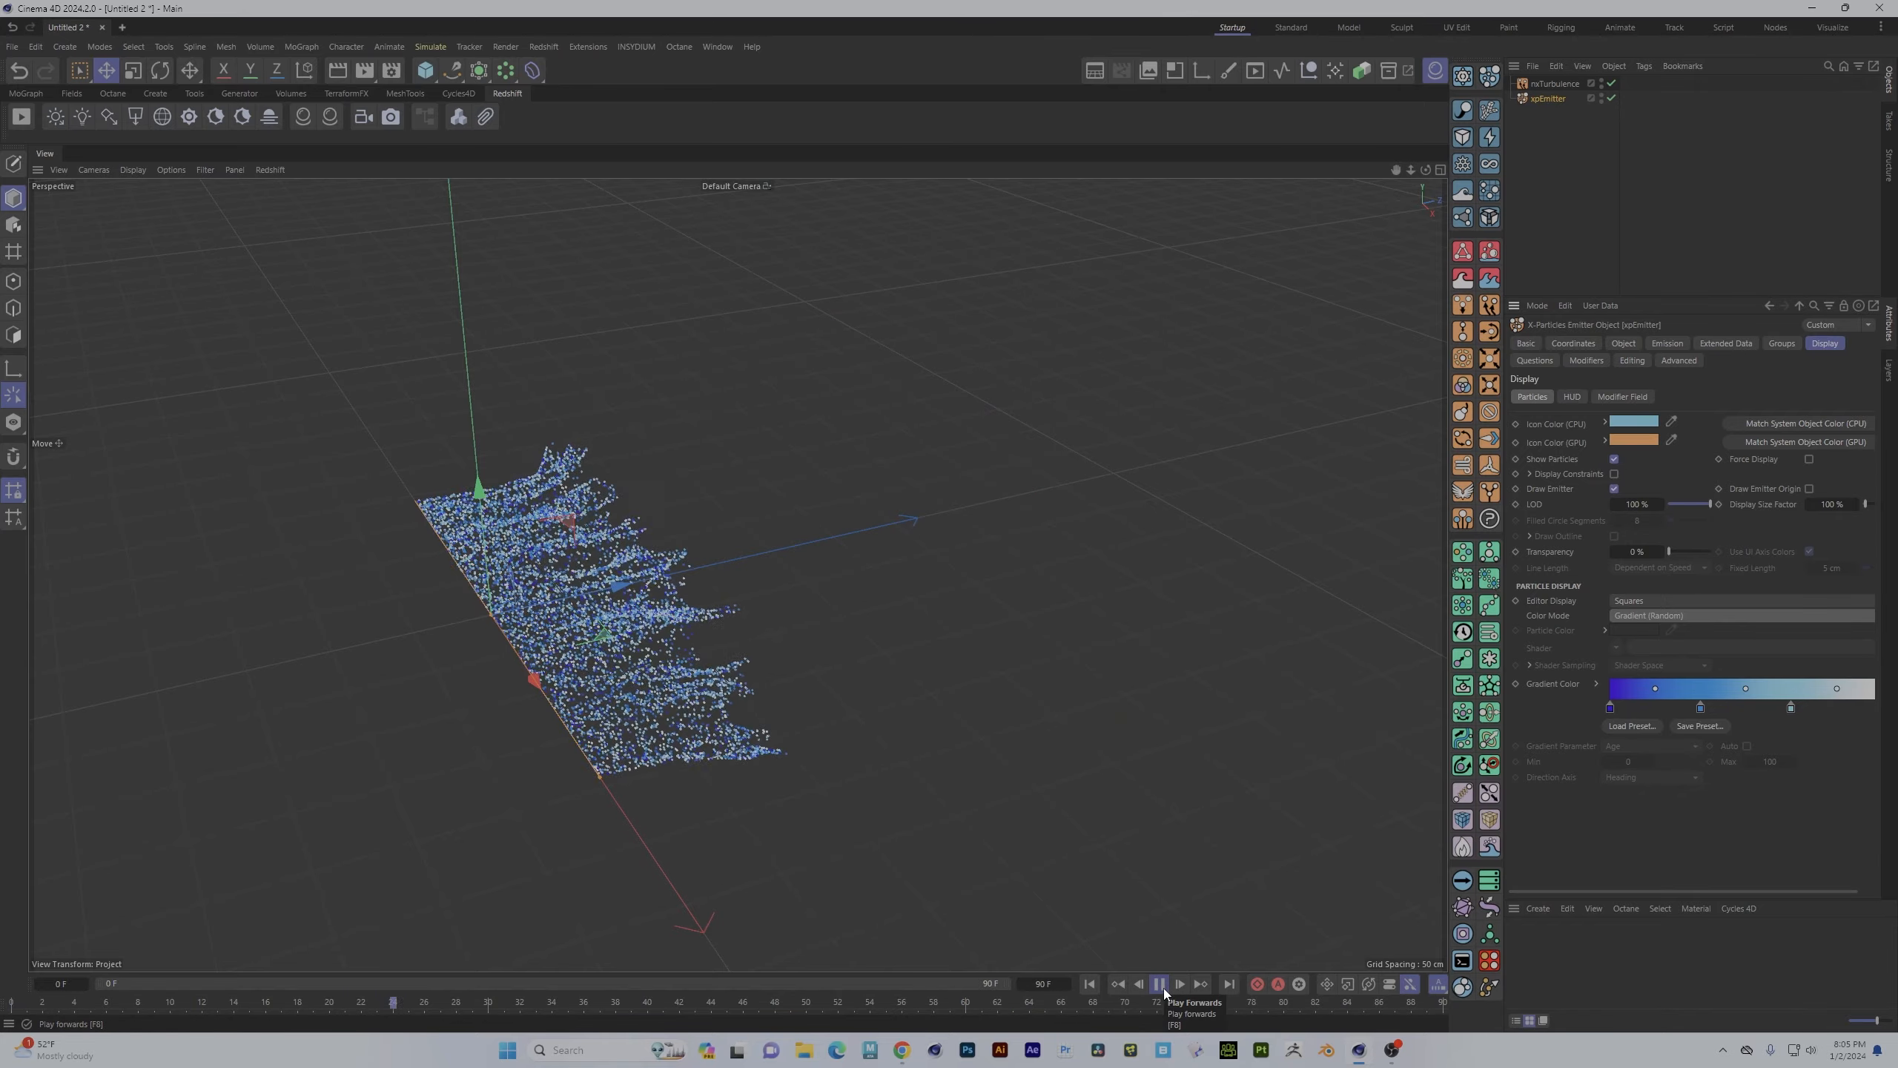
{"action": "left_click", "coordinate": [1160, 984]}
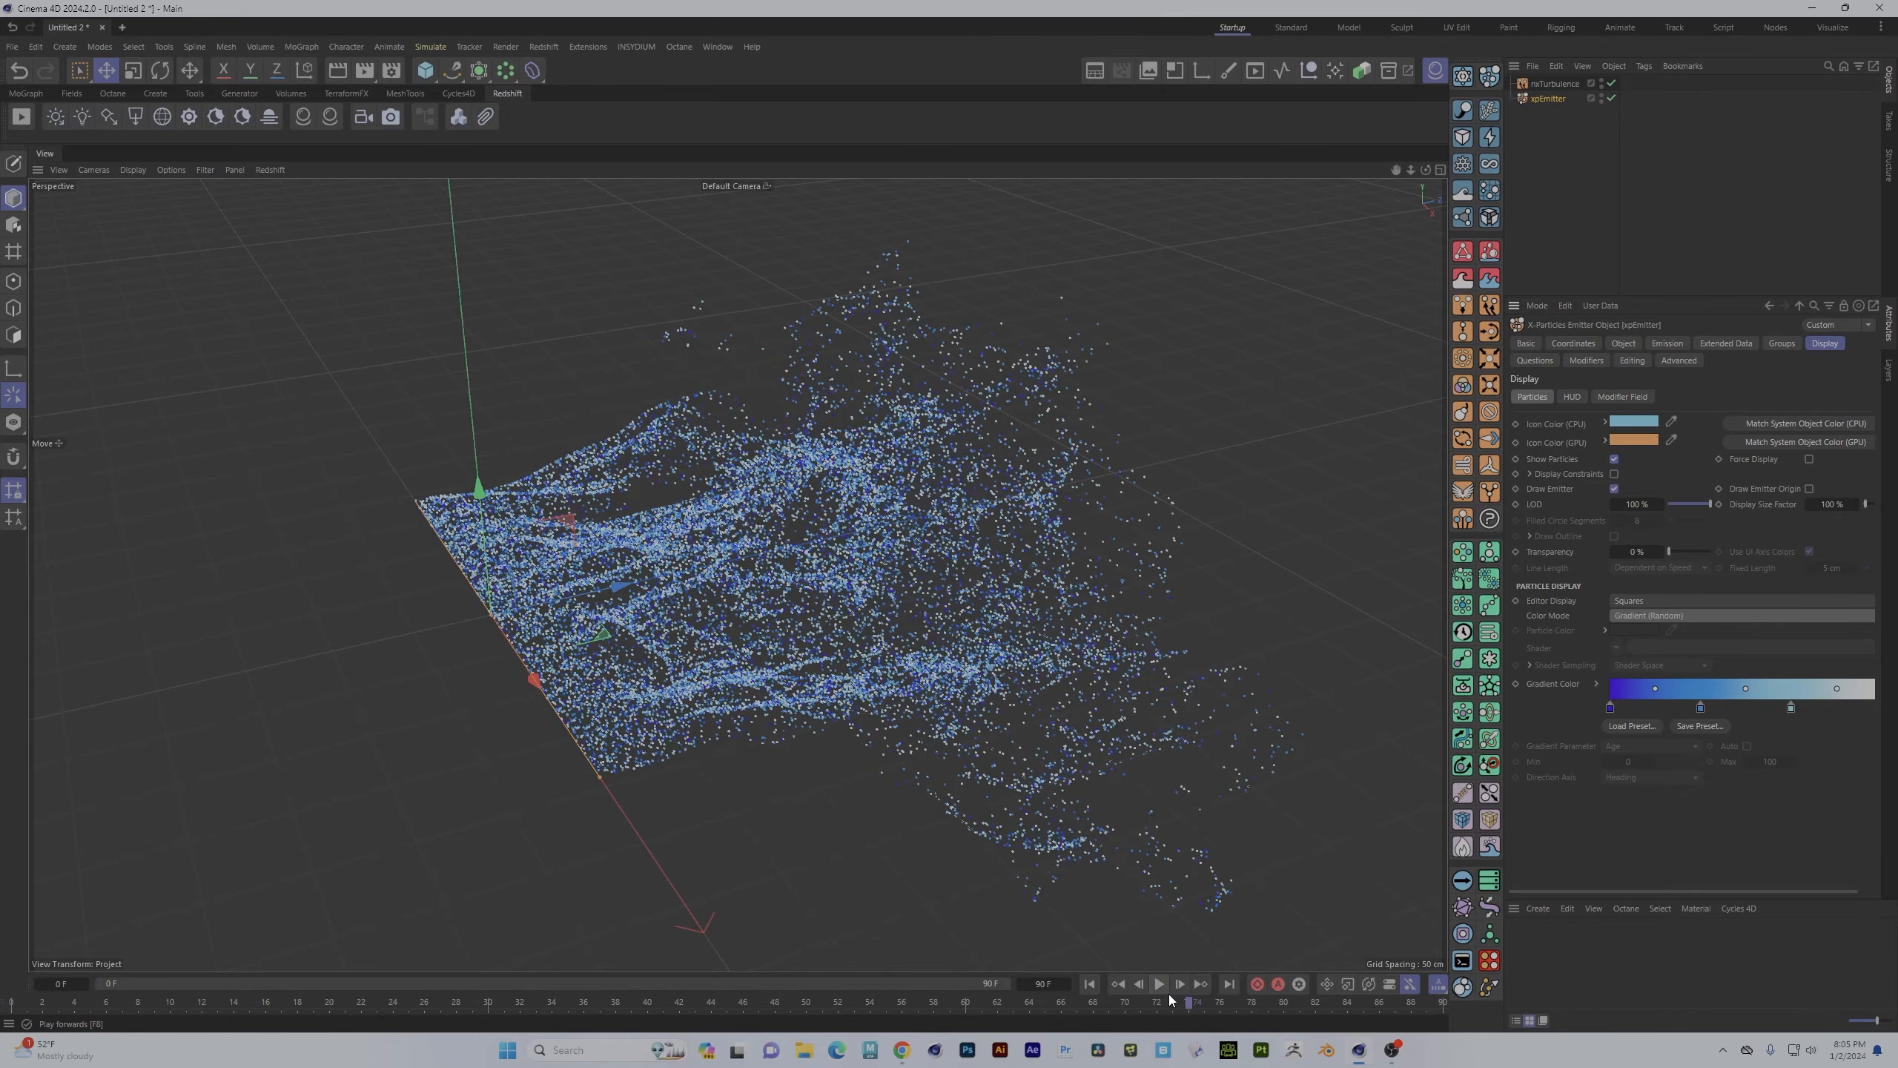
{"action": "left_click_drag", "start_coordinate": [889, 754], "coordinate": [139, 551], "text": "alt"}
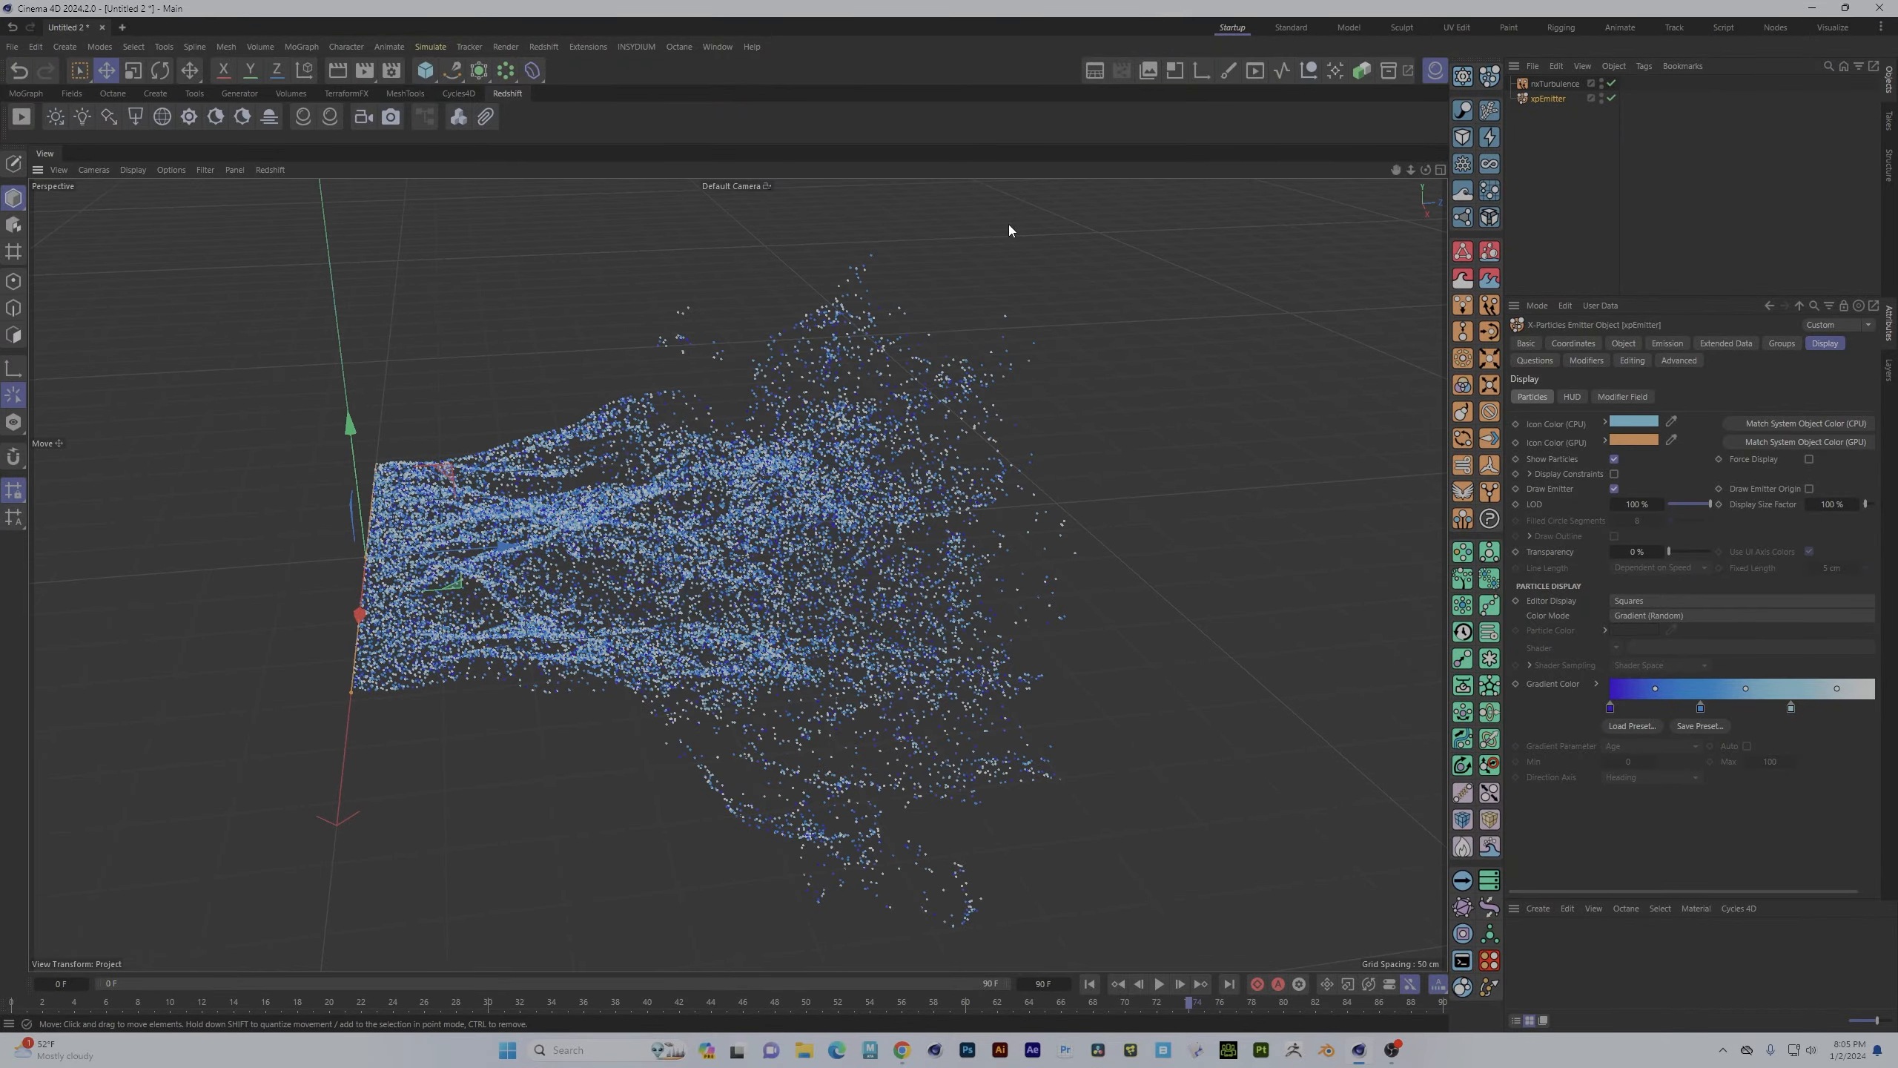
{"action": "left_click_drag", "start_coordinate": [538, 658], "coordinate": [577, 709], "text": "alt"}
{"action": "left_click_drag", "start_coordinate": [638, 593], "coordinate": [790, 652], "text": "alt"}
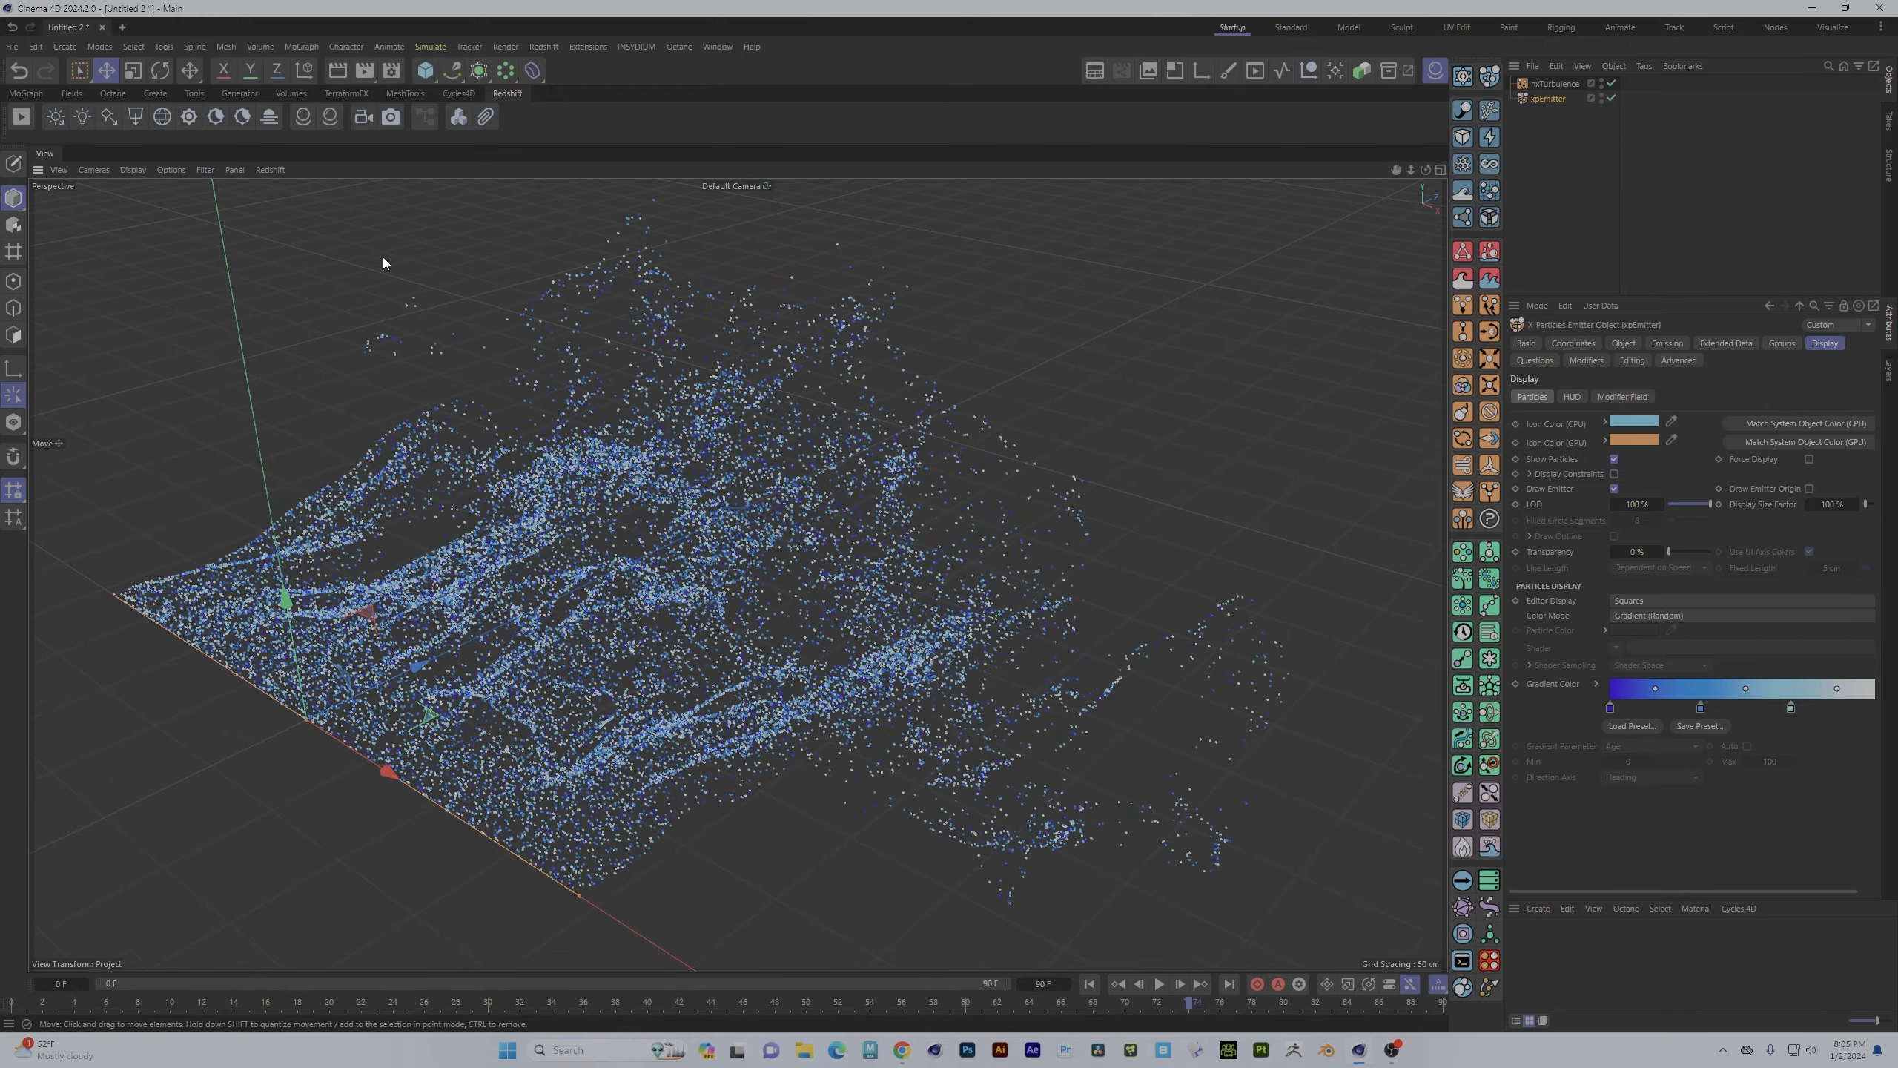
- Run a test render of the particles in the Redshift RenderView and close the render window
{"action": "left_click", "coordinate": [20, 116]}
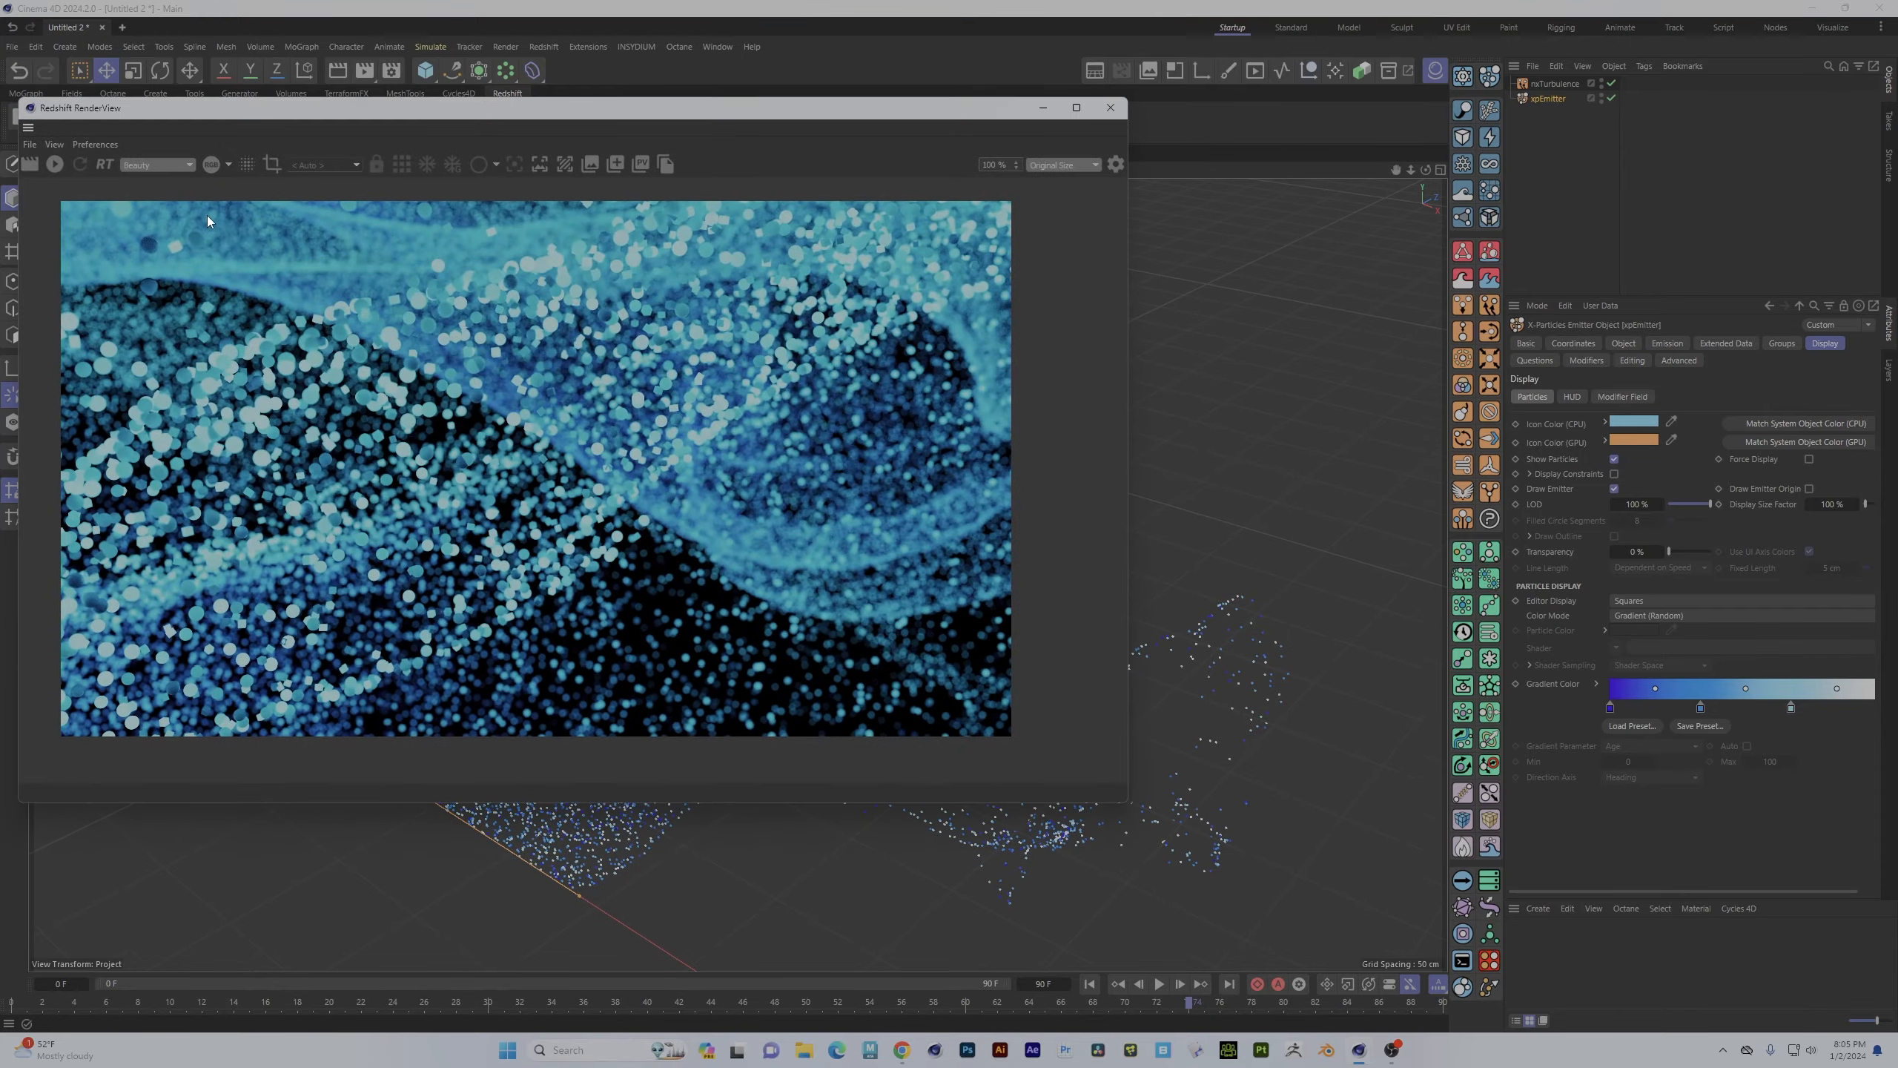
{"action": "left_click", "coordinate": [31, 166]}
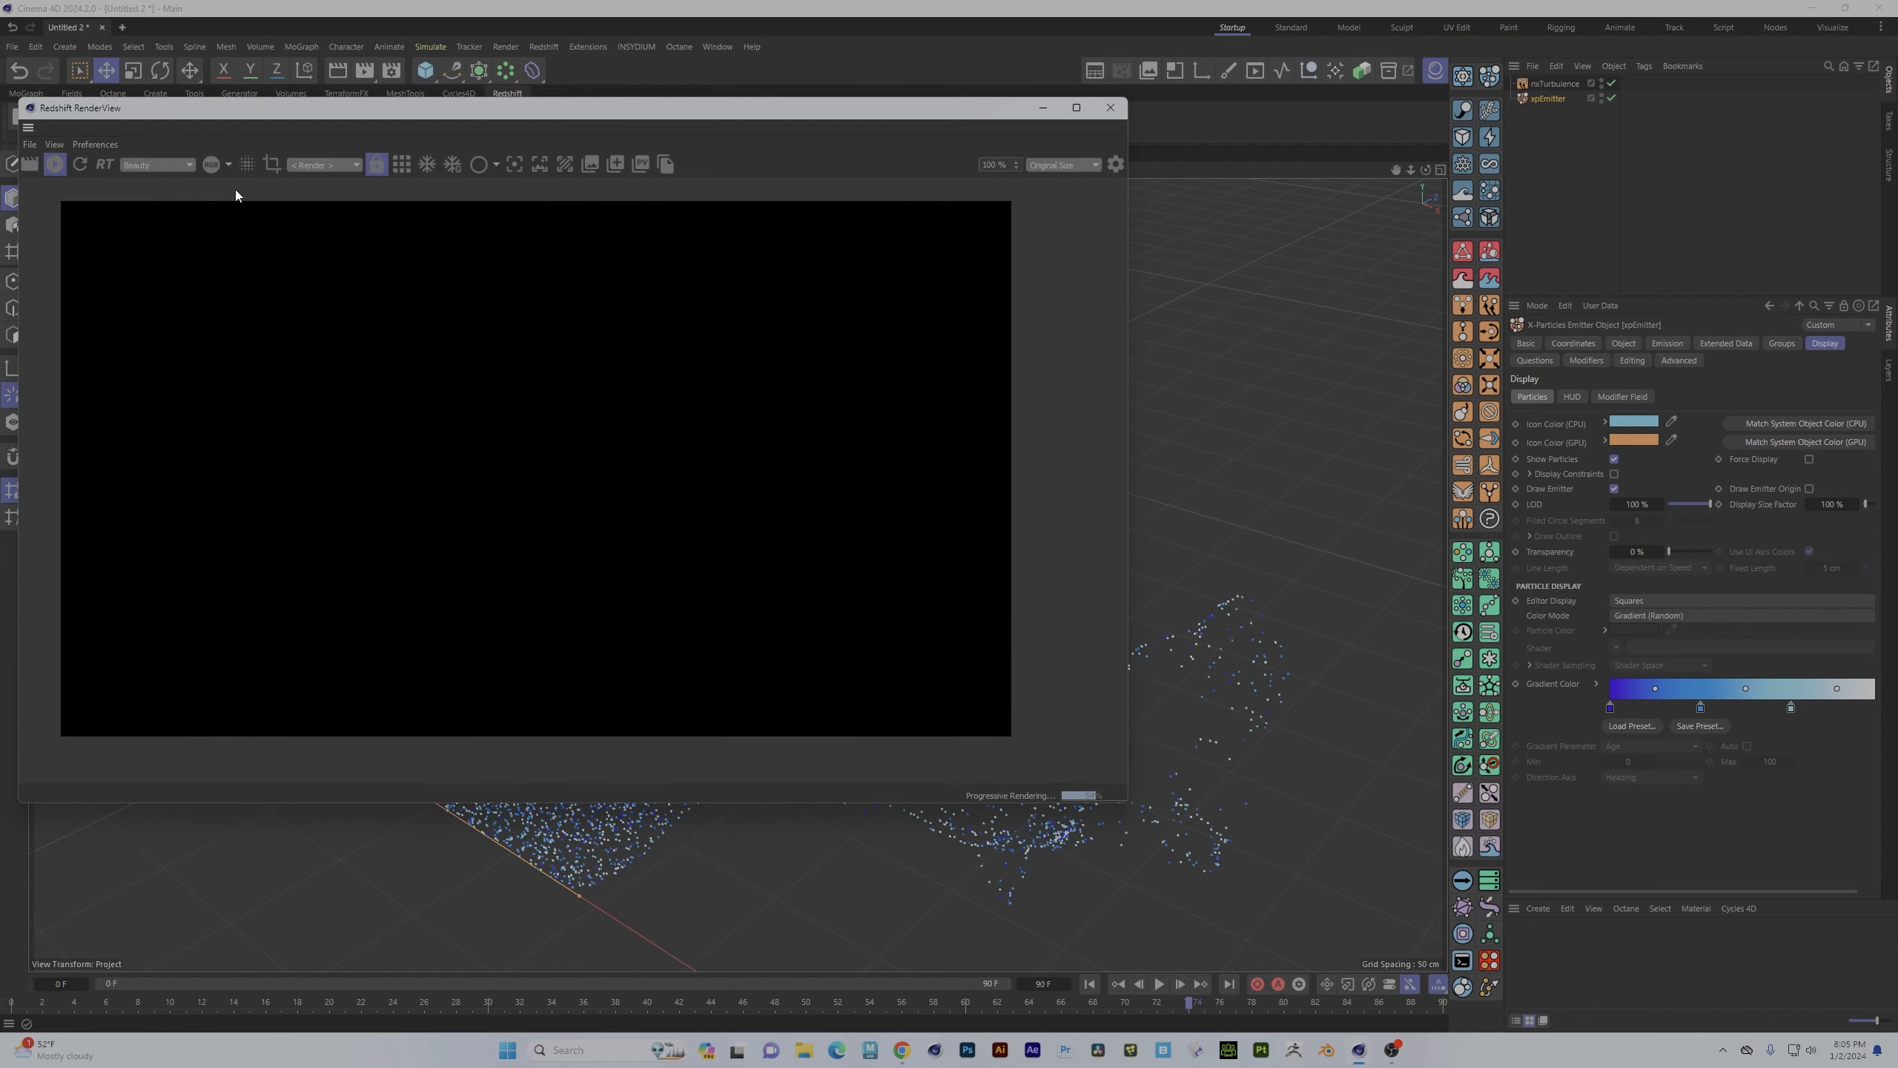
{"action": "left_click", "coordinate": [1110, 107]}
- Add a Redshift Object tag to the emitter and set its particle mode to Point Instances
{"action": "mouse_move", "coordinate": [846, 588]}
{"action": "left_mouse_down", "text": "alt"}
{"action": "mouse_move", "coordinate": [789, 563]}
{"action": "mouse_move", "coordinate": [828, 600]}
{"action": "left_mouse_up", "text": "alt"}
{"action": "left_click_drag", "start_coordinate": [660, 548], "coordinate": [687, 567], "text": "alt"}
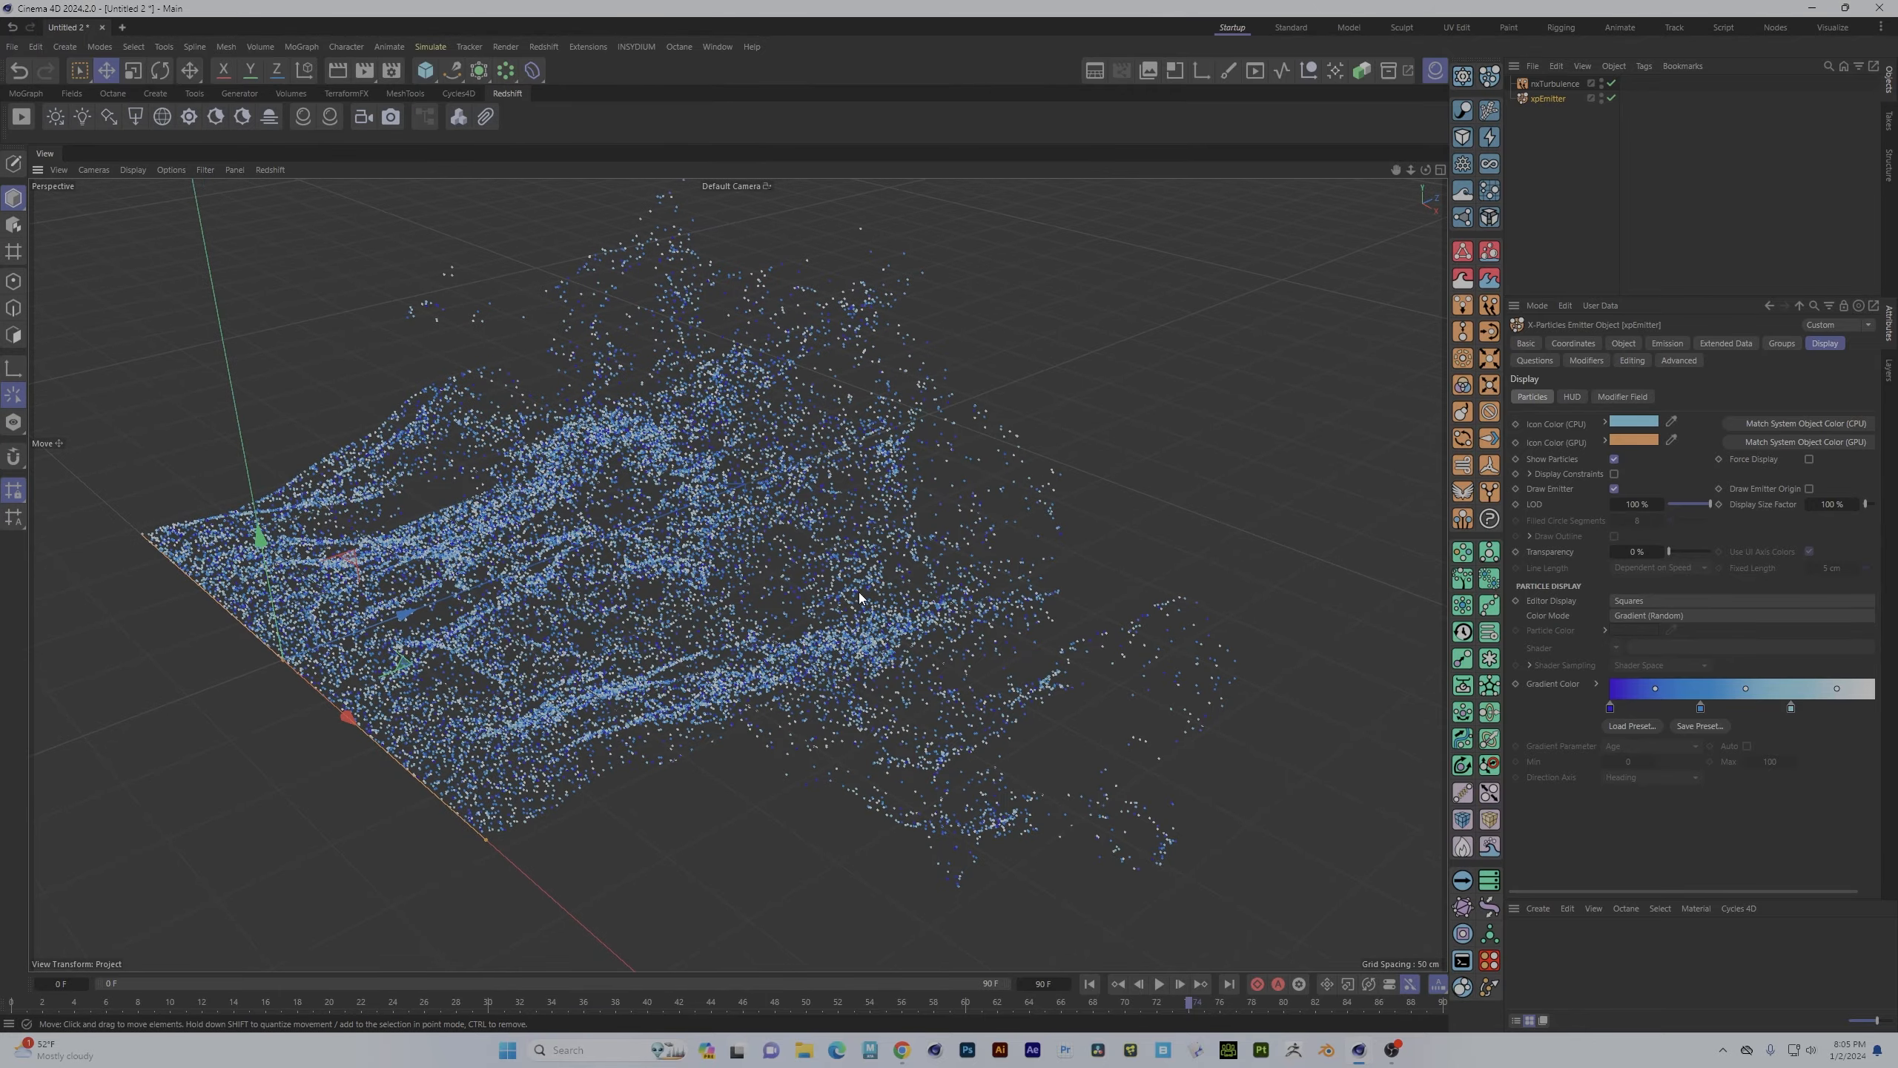
{"action": "right_click", "coordinate": [1540, 99]}
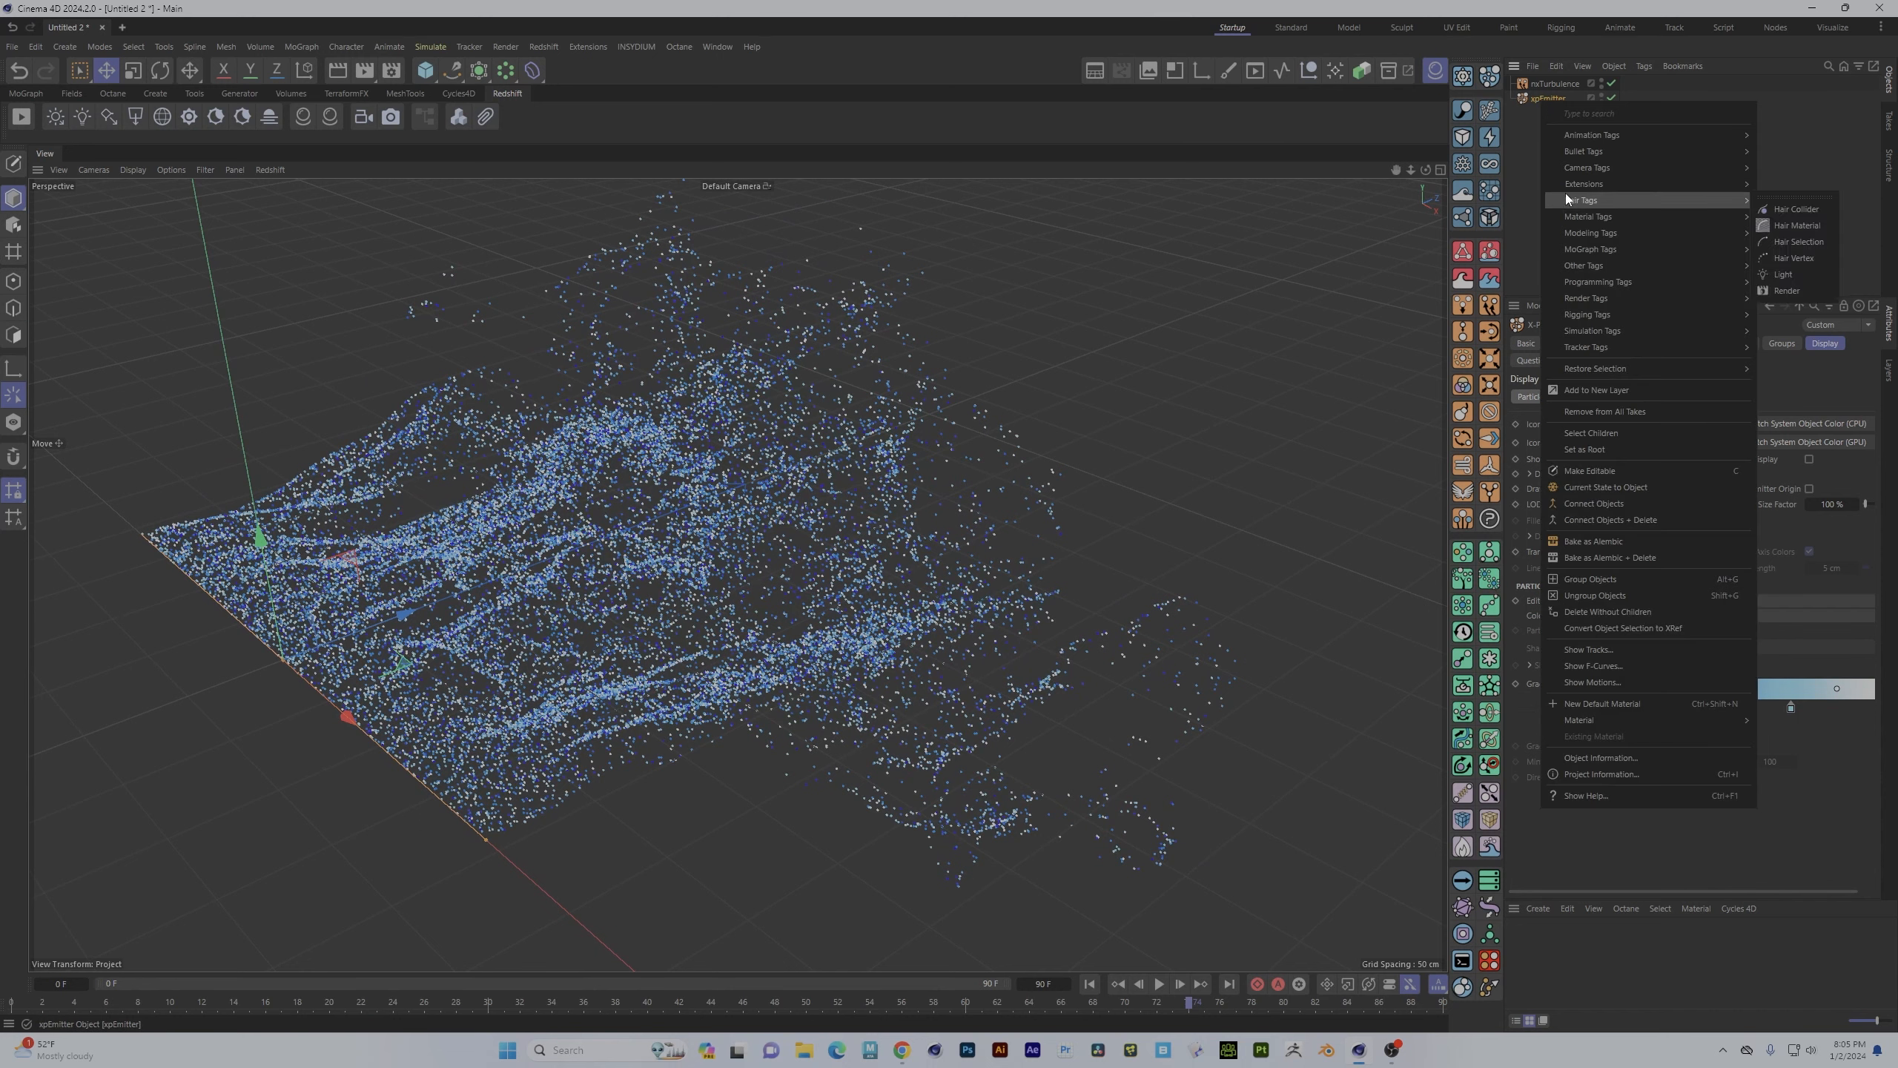
{"action": "mouse_move", "coordinate": [1589, 296]}
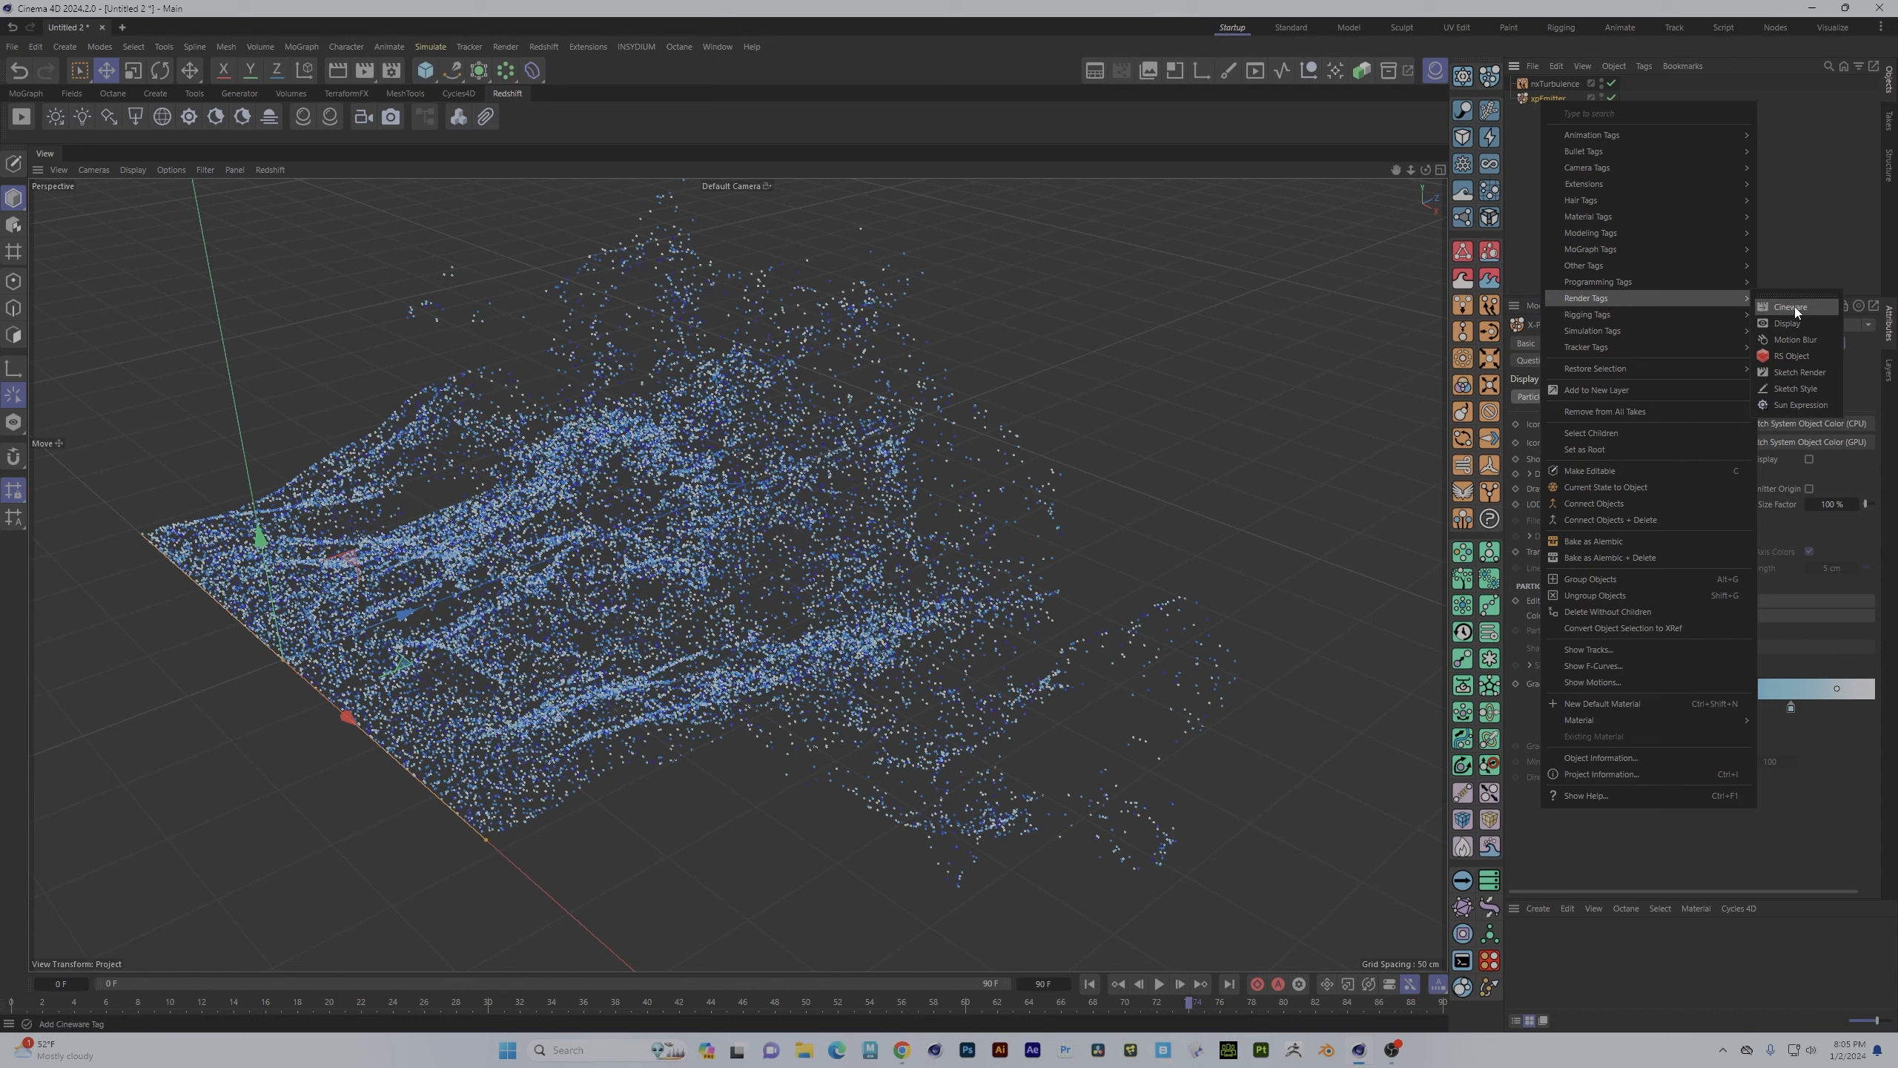
{"action": "left_click", "coordinate": [1793, 356]}
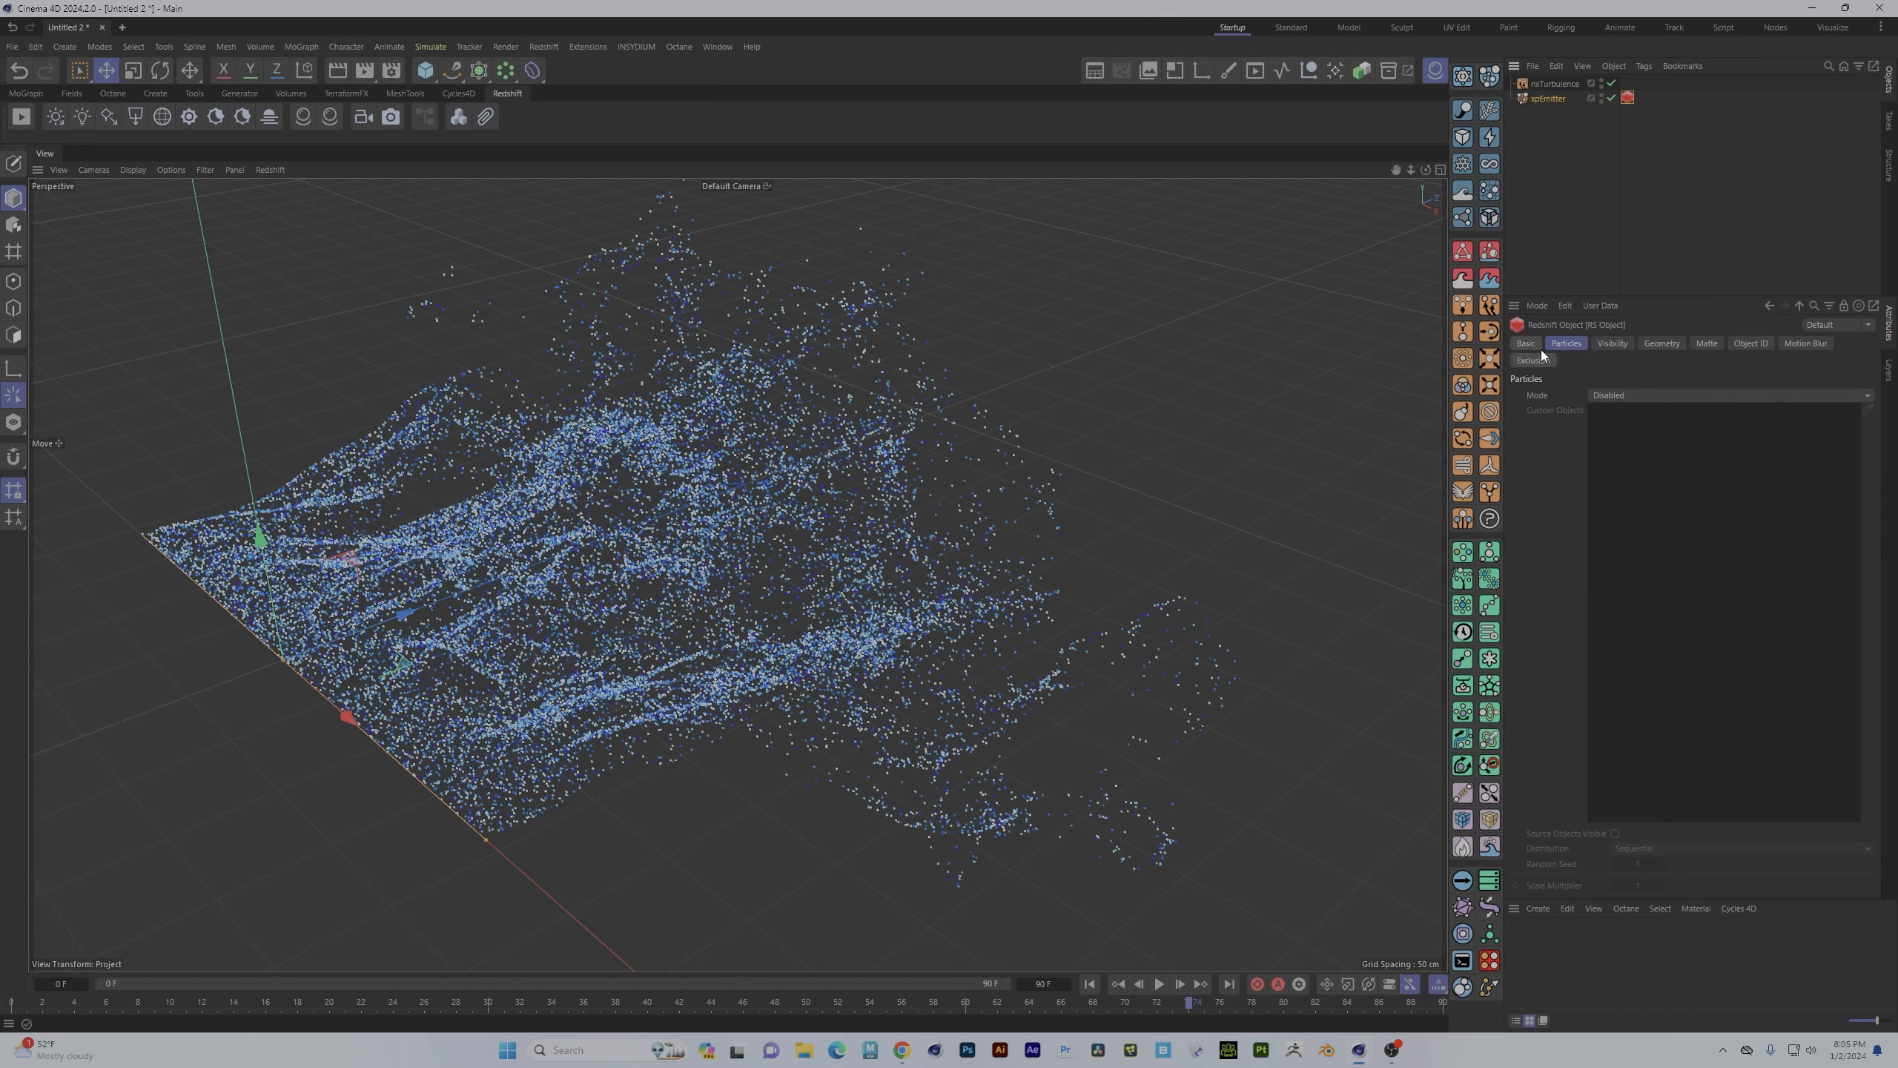
{"action": "left_click", "coordinate": [1865, 396]}
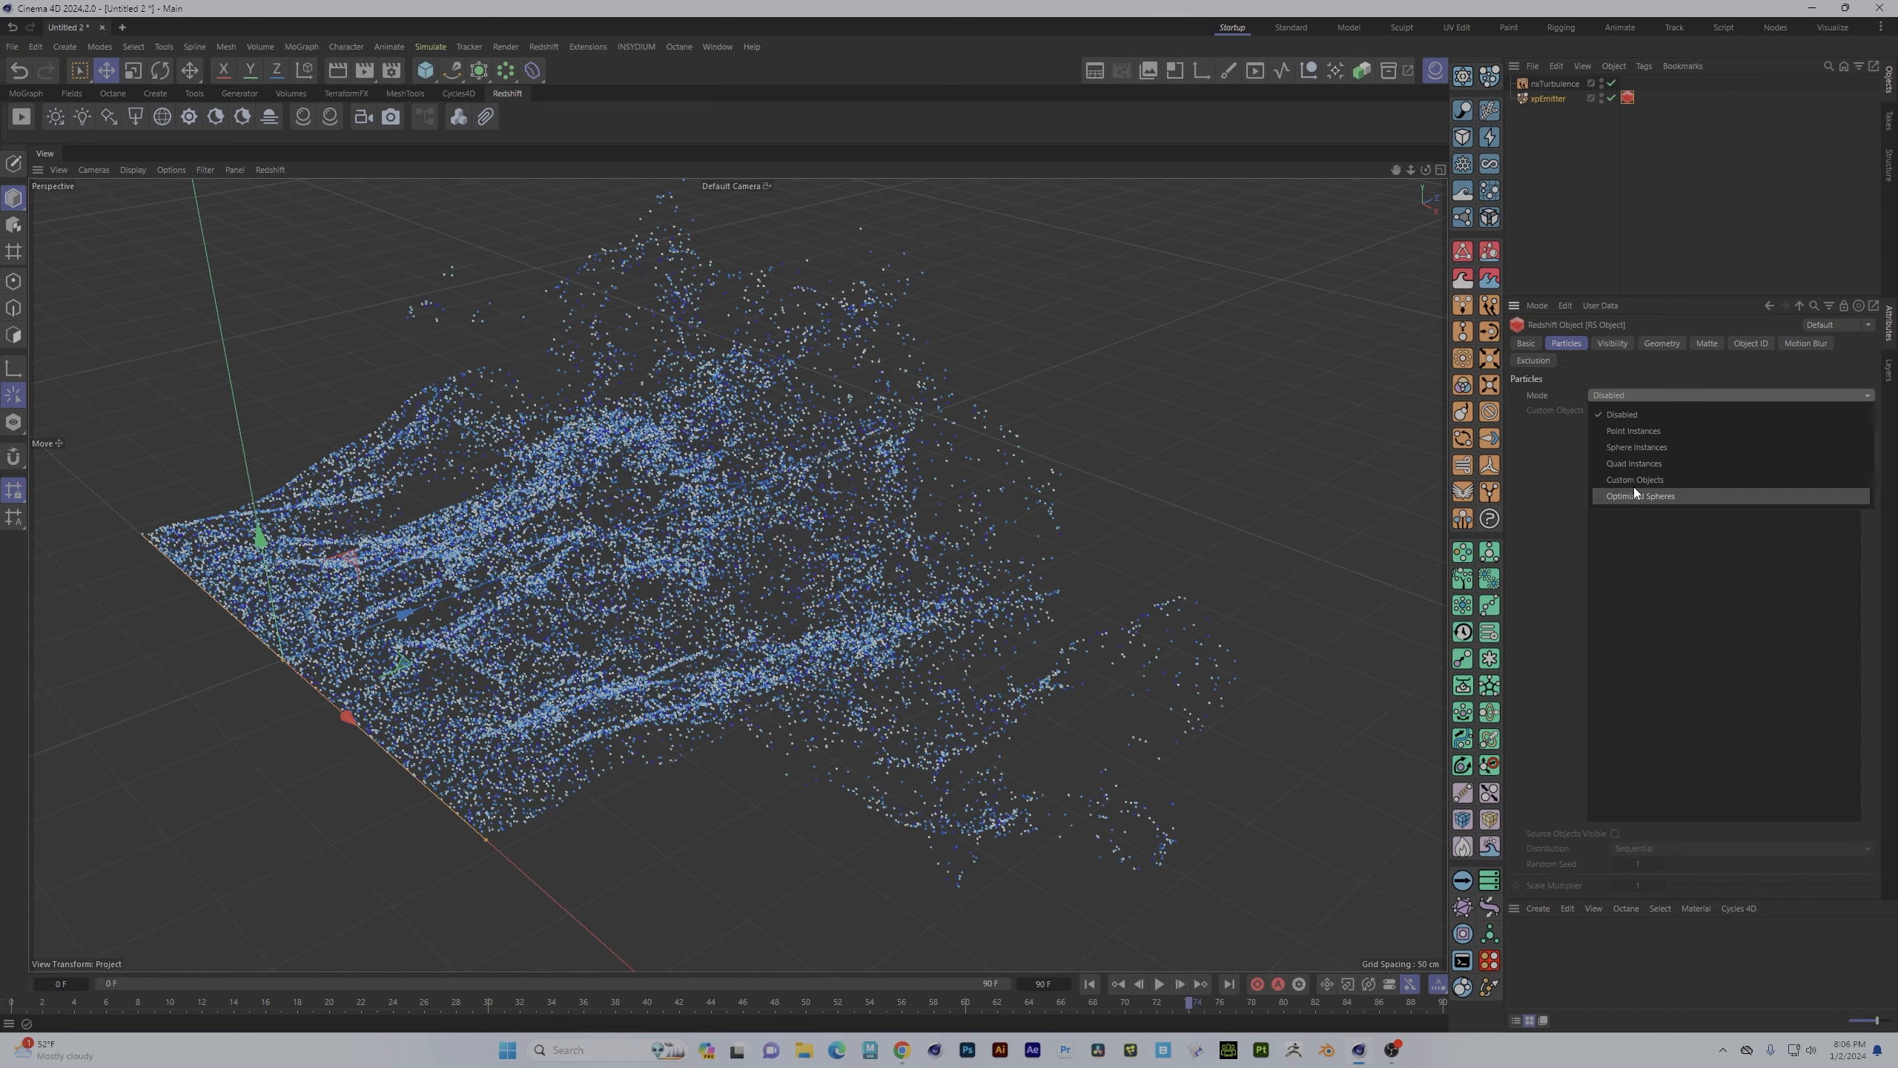
{"action": "left_click", "coordinate": [1628, 431]}
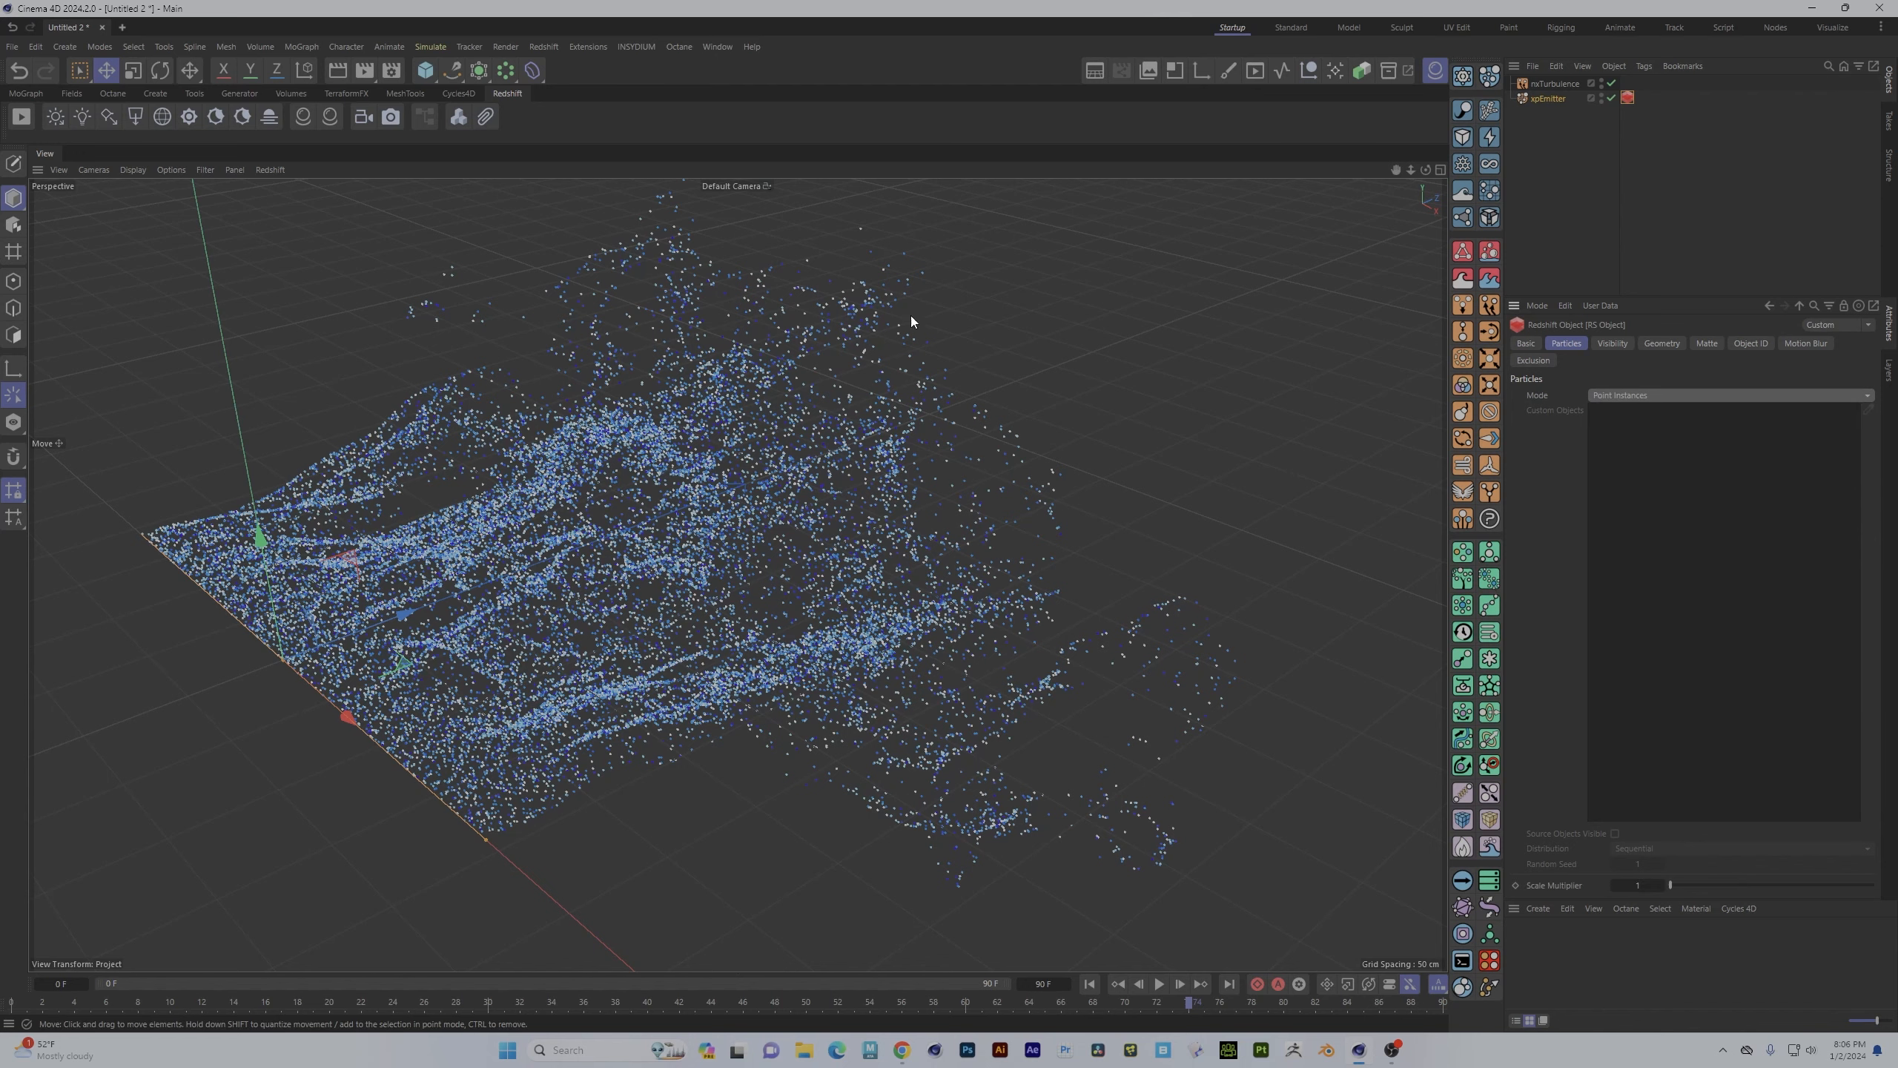
- Start a live render in the Redshift RenderView and frame the particles more closely
{"action": "left_click", "coordinate": [18, 123]}
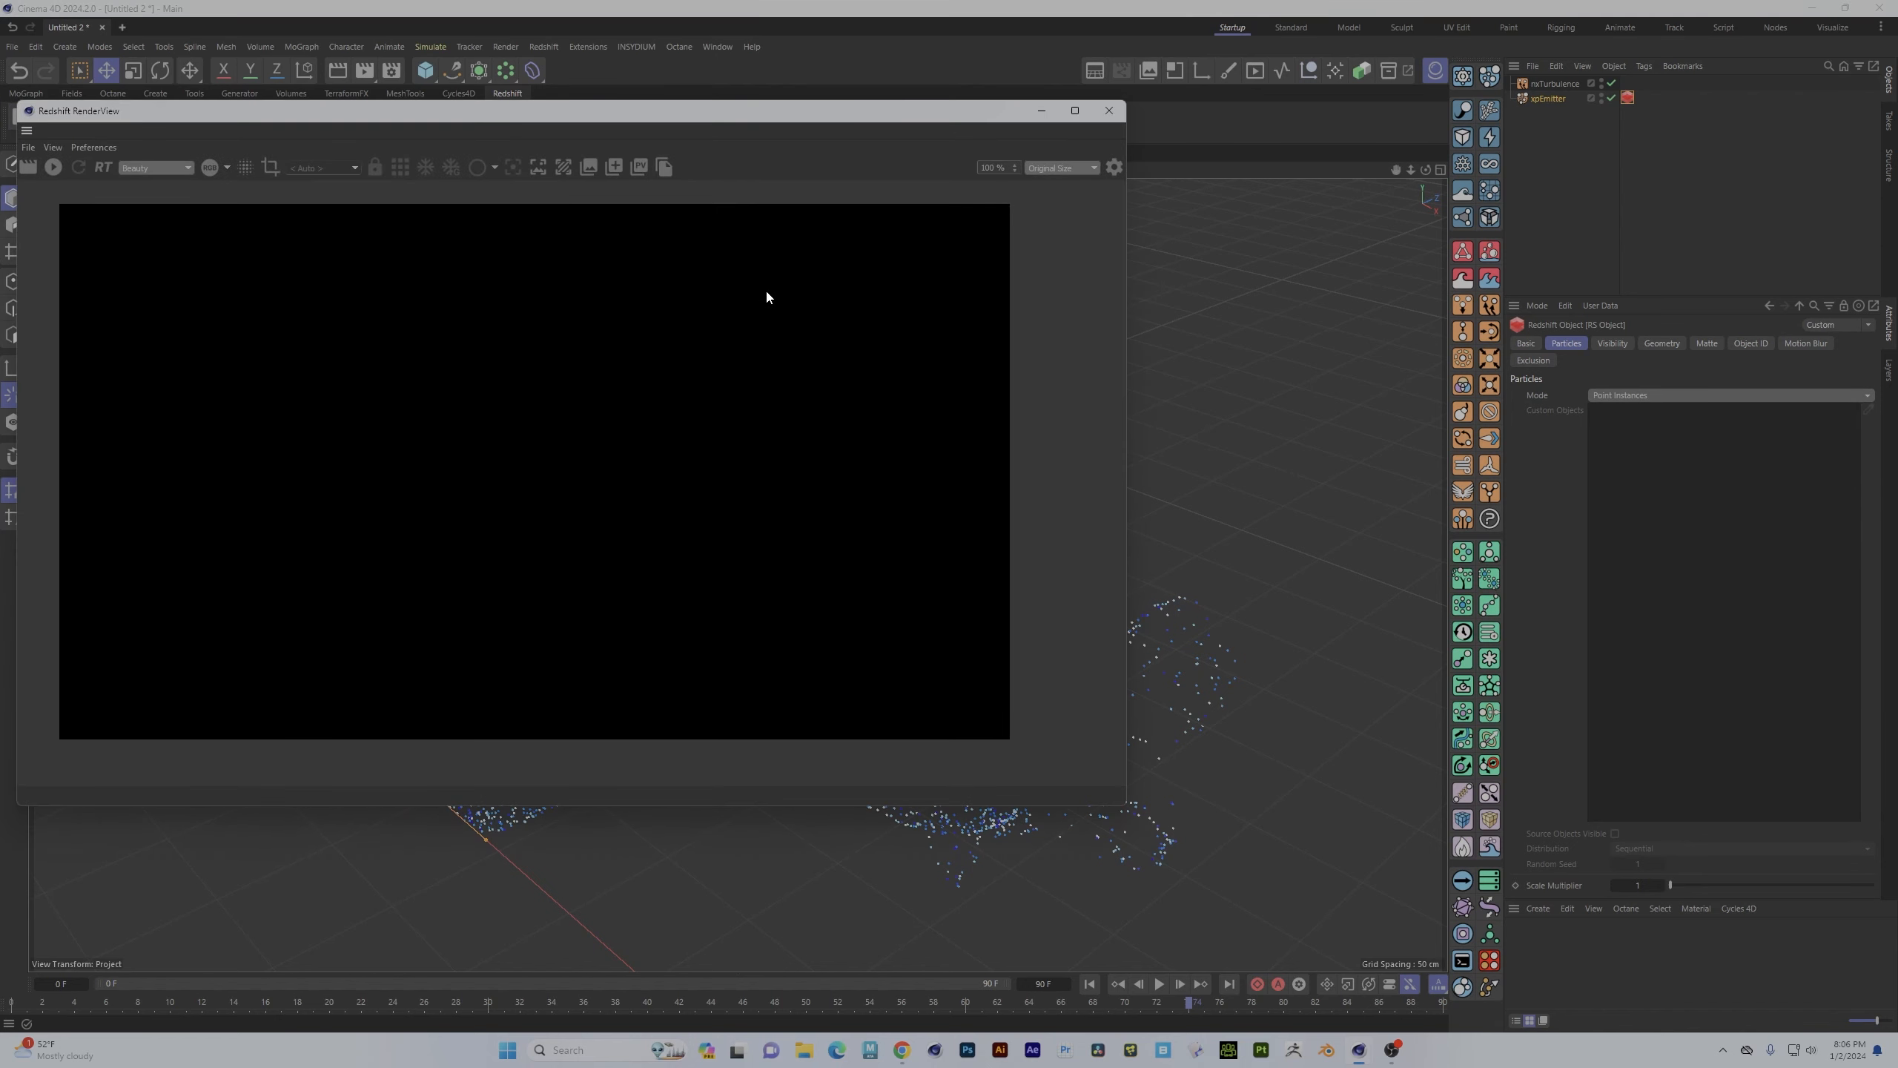
{"action": "left_click", "coordinate": [54, 168]}
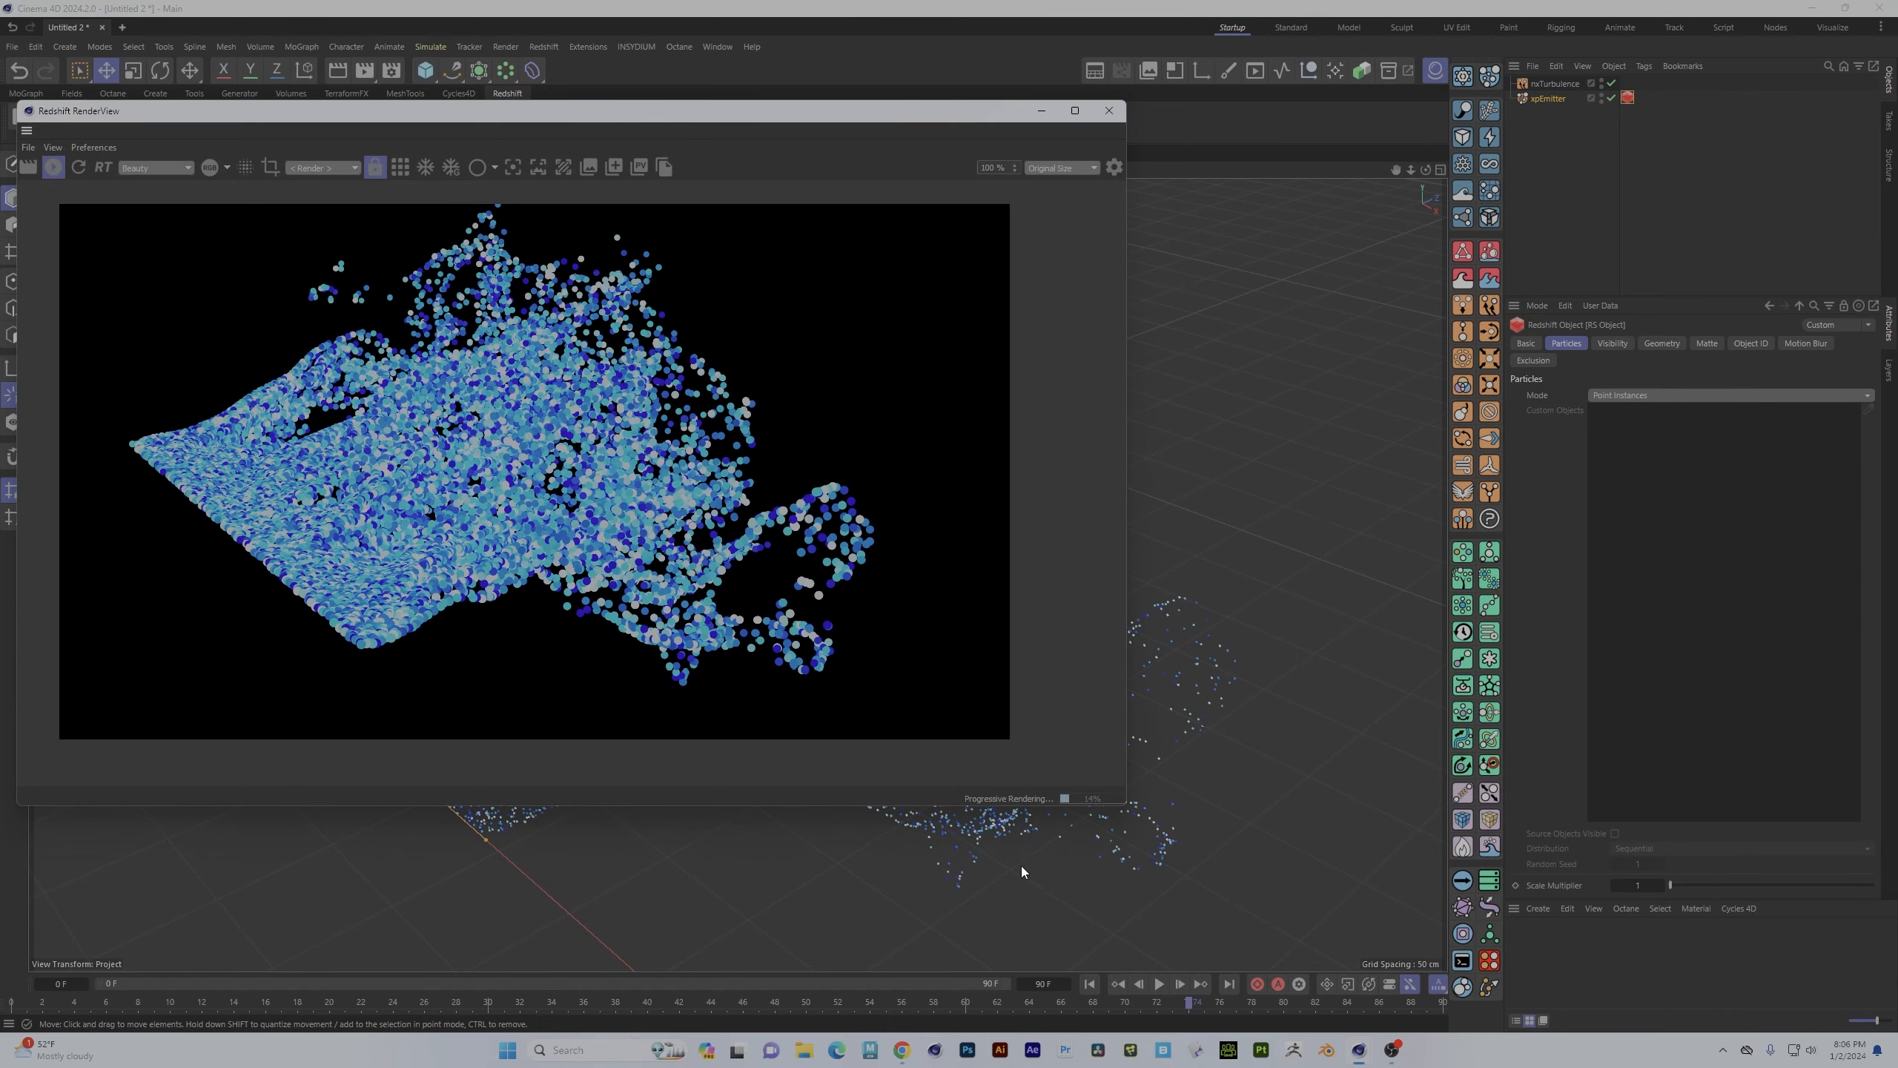
{"action": "right_click_drag", "start_coordinate": [771, 849], "coordinate": [1281, 831], "text": "alt"}
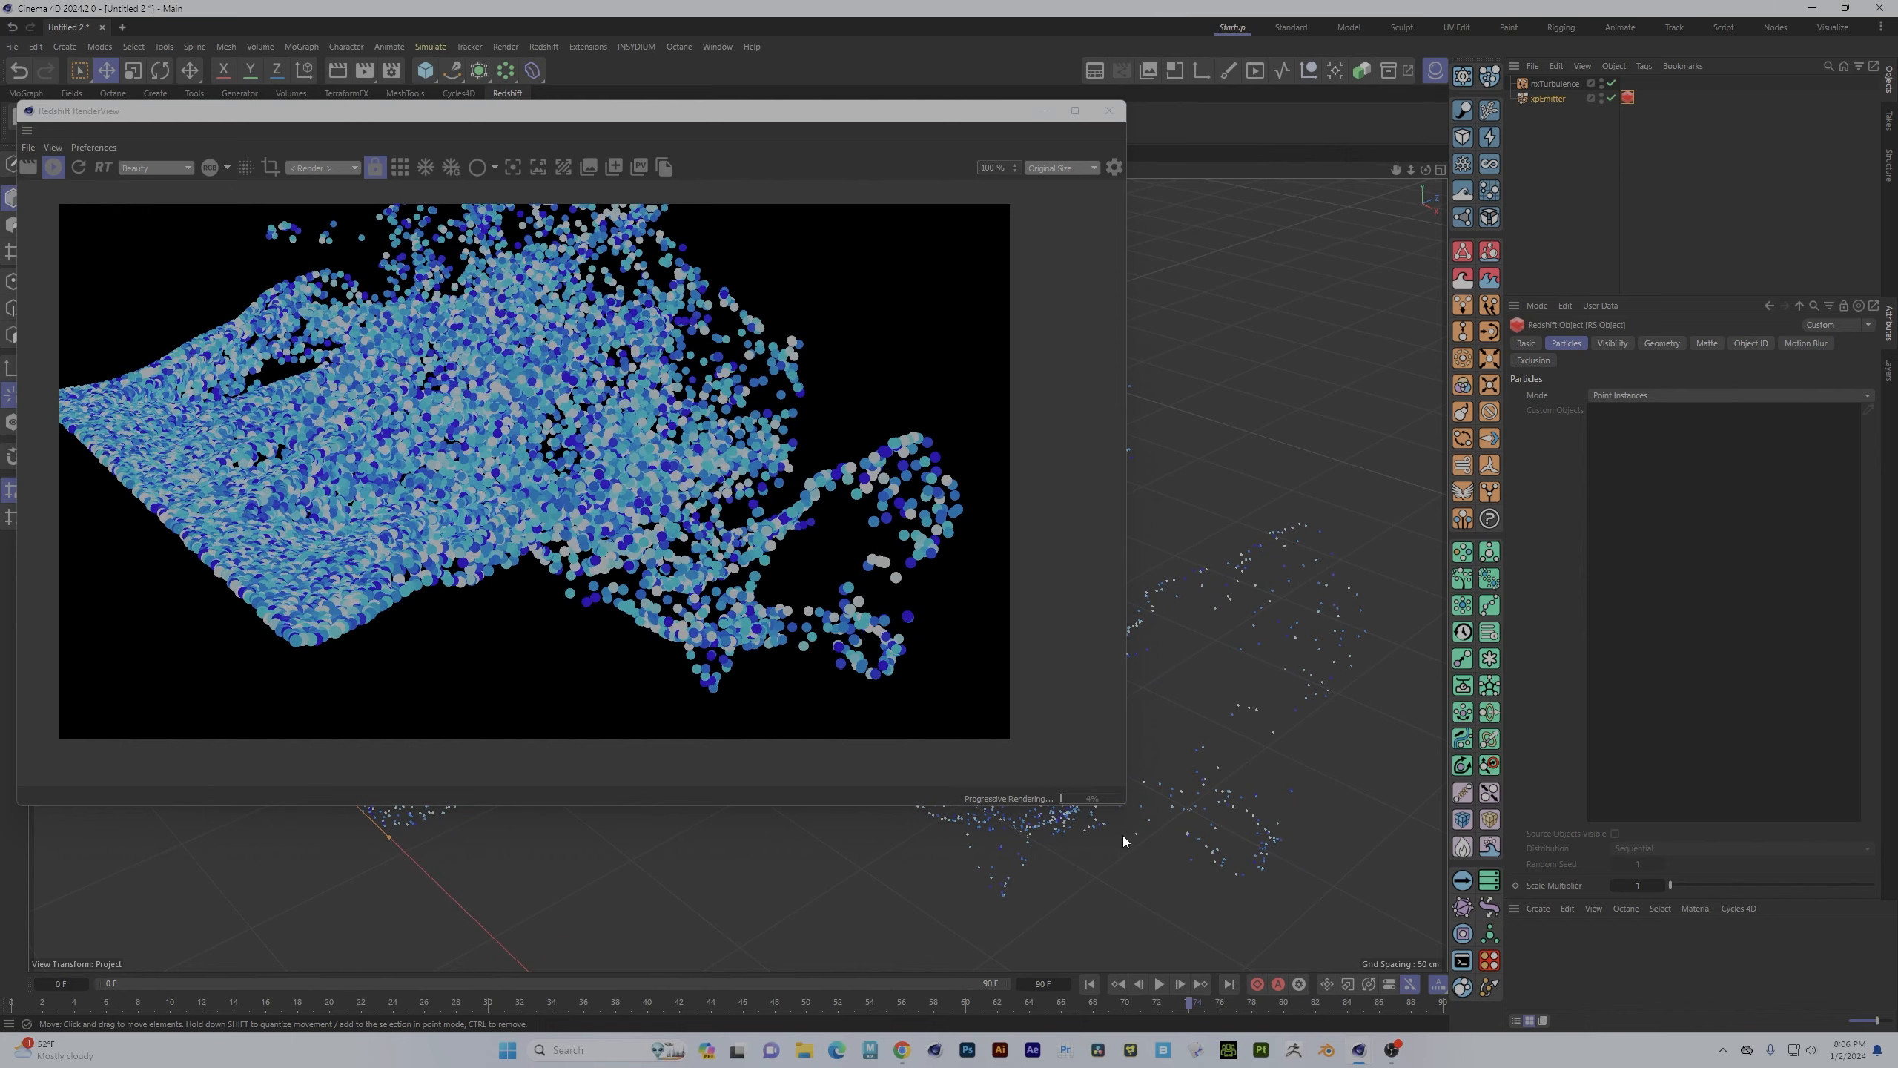
{"action": "left_click_drag", "start_coordinate": [1122, 835], "coordinate": [1283, 744], "text": "alt"}
{"action": "left_click_drag", "start_coordinate": [1220, 618], "coordinate": [1119, 802], "text": "alt"}
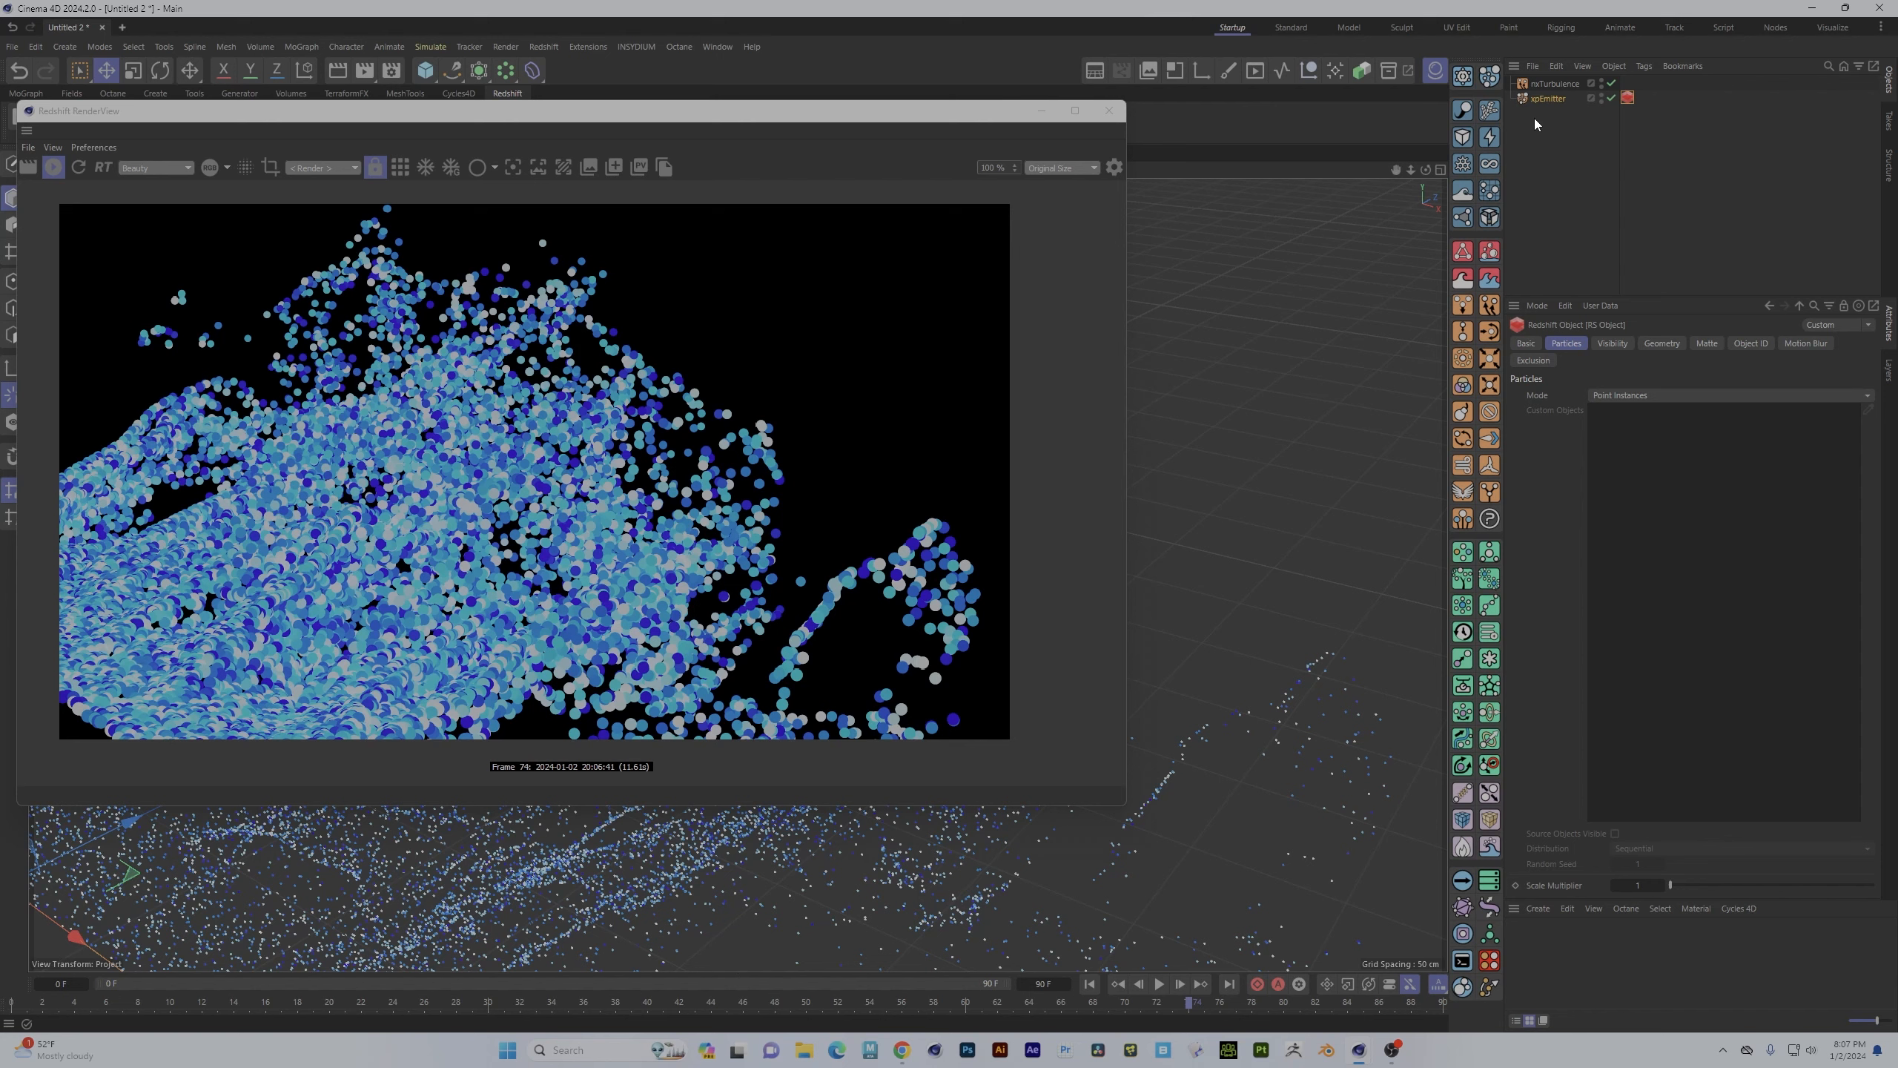
- Try a smaller Scale Multiplier on the emitter's Redshift Object tag and set it back to 1
{"action": "left_click", "coordinate": [1548, 98]}
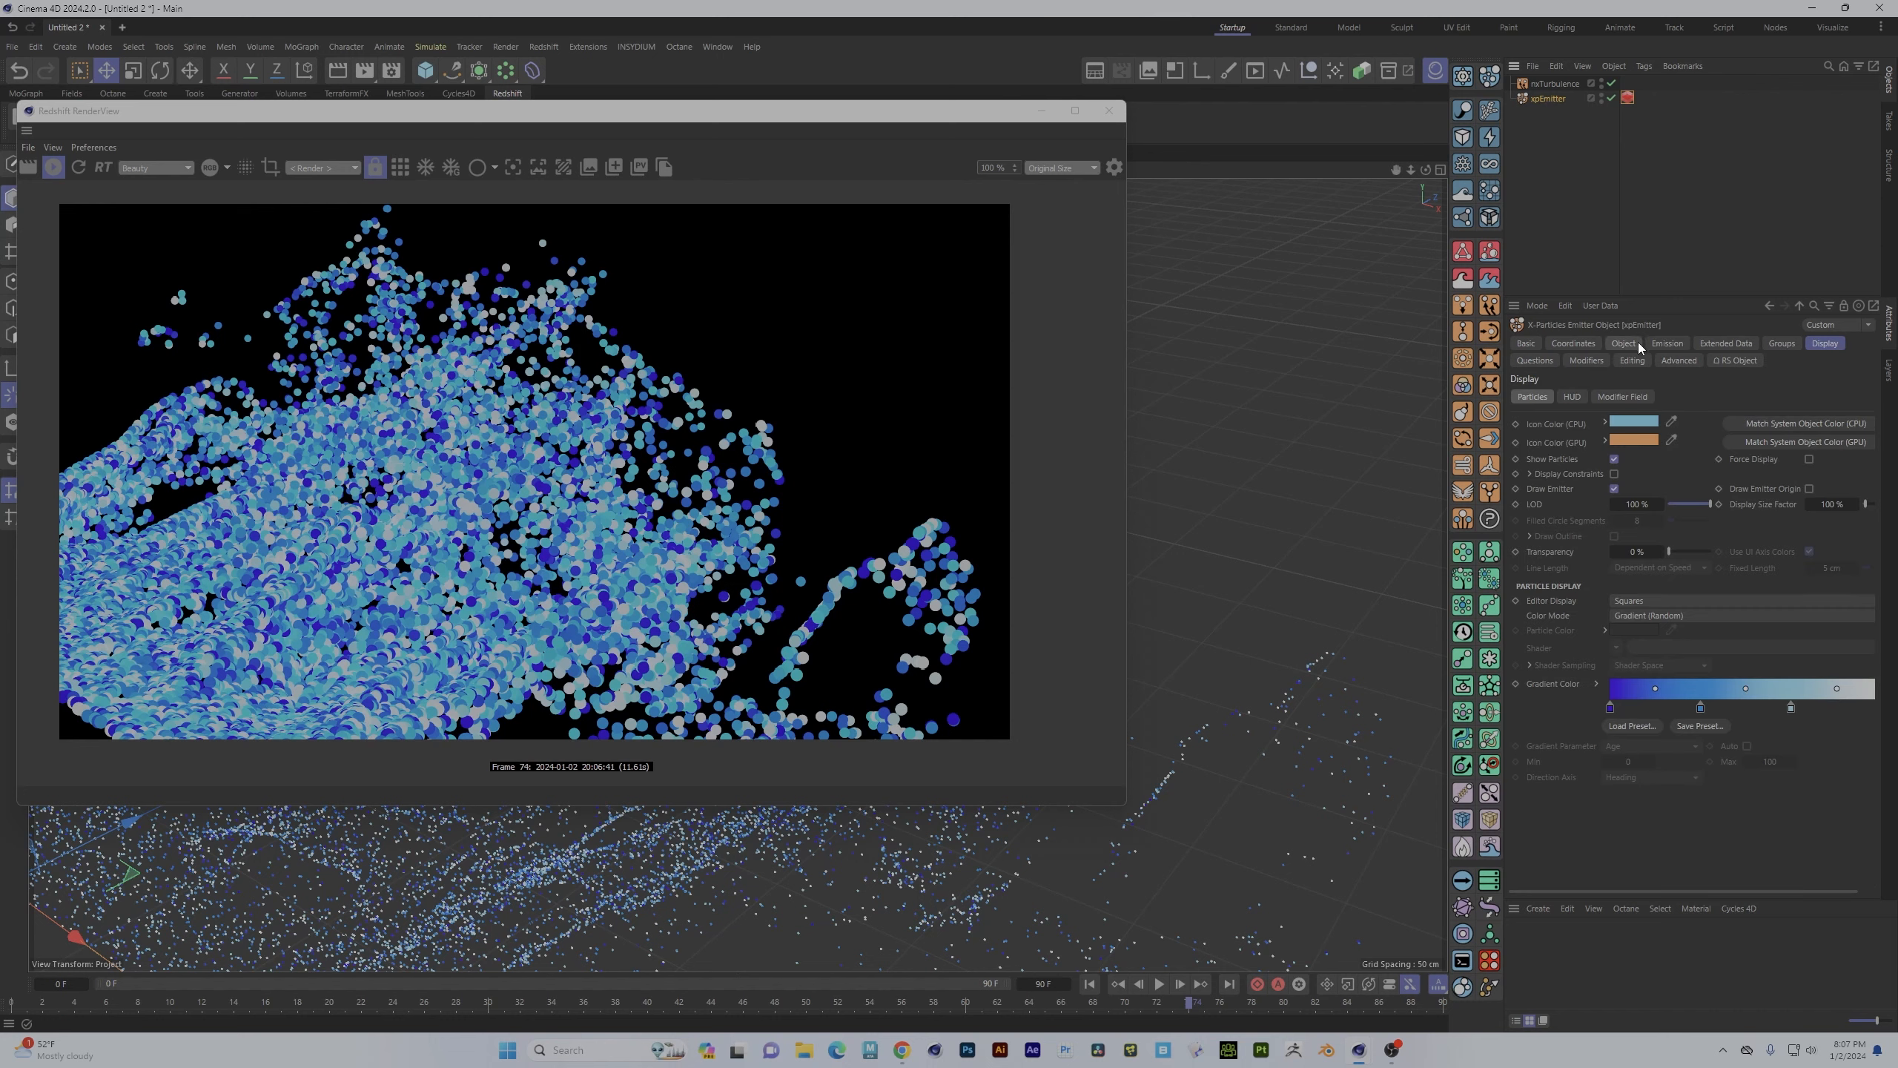
{"action": "left_click", "coordinate": [1667, 344]}
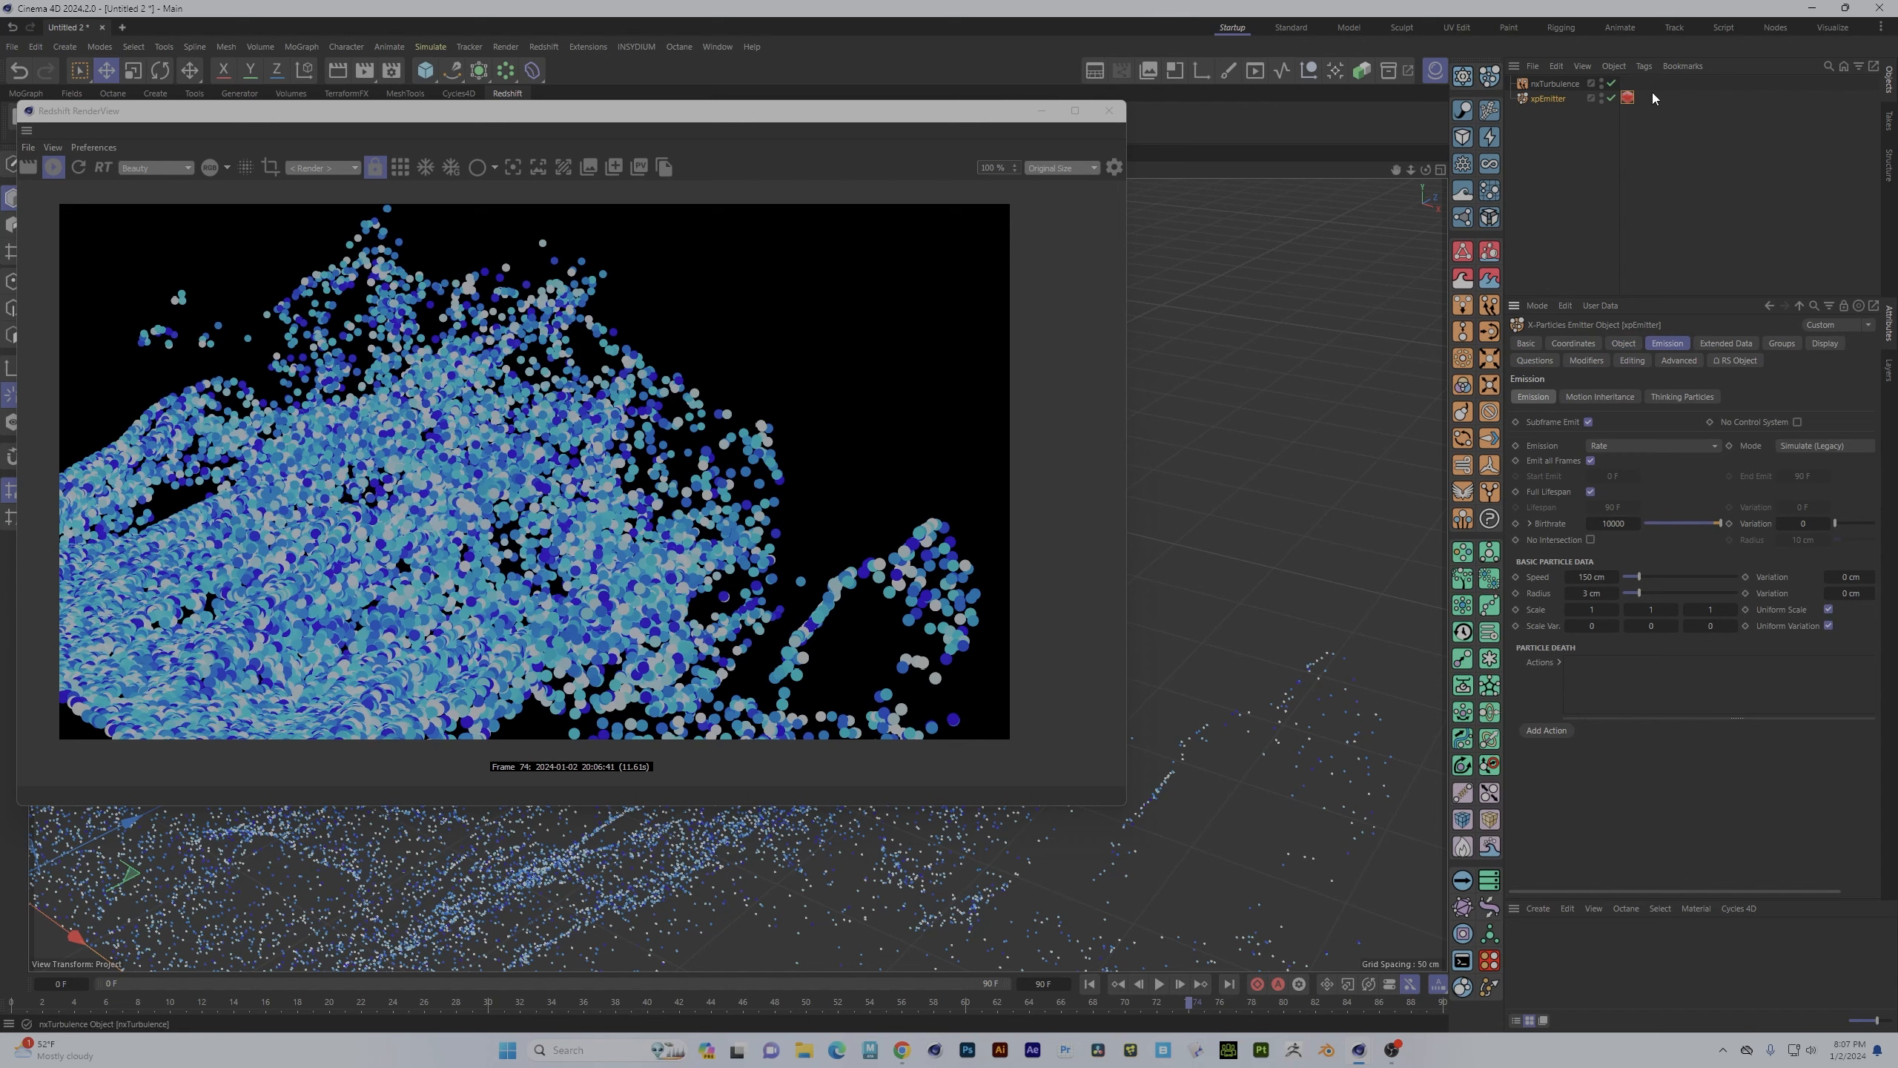
{"action": "left_click", "coordinate": [1627, 98]}
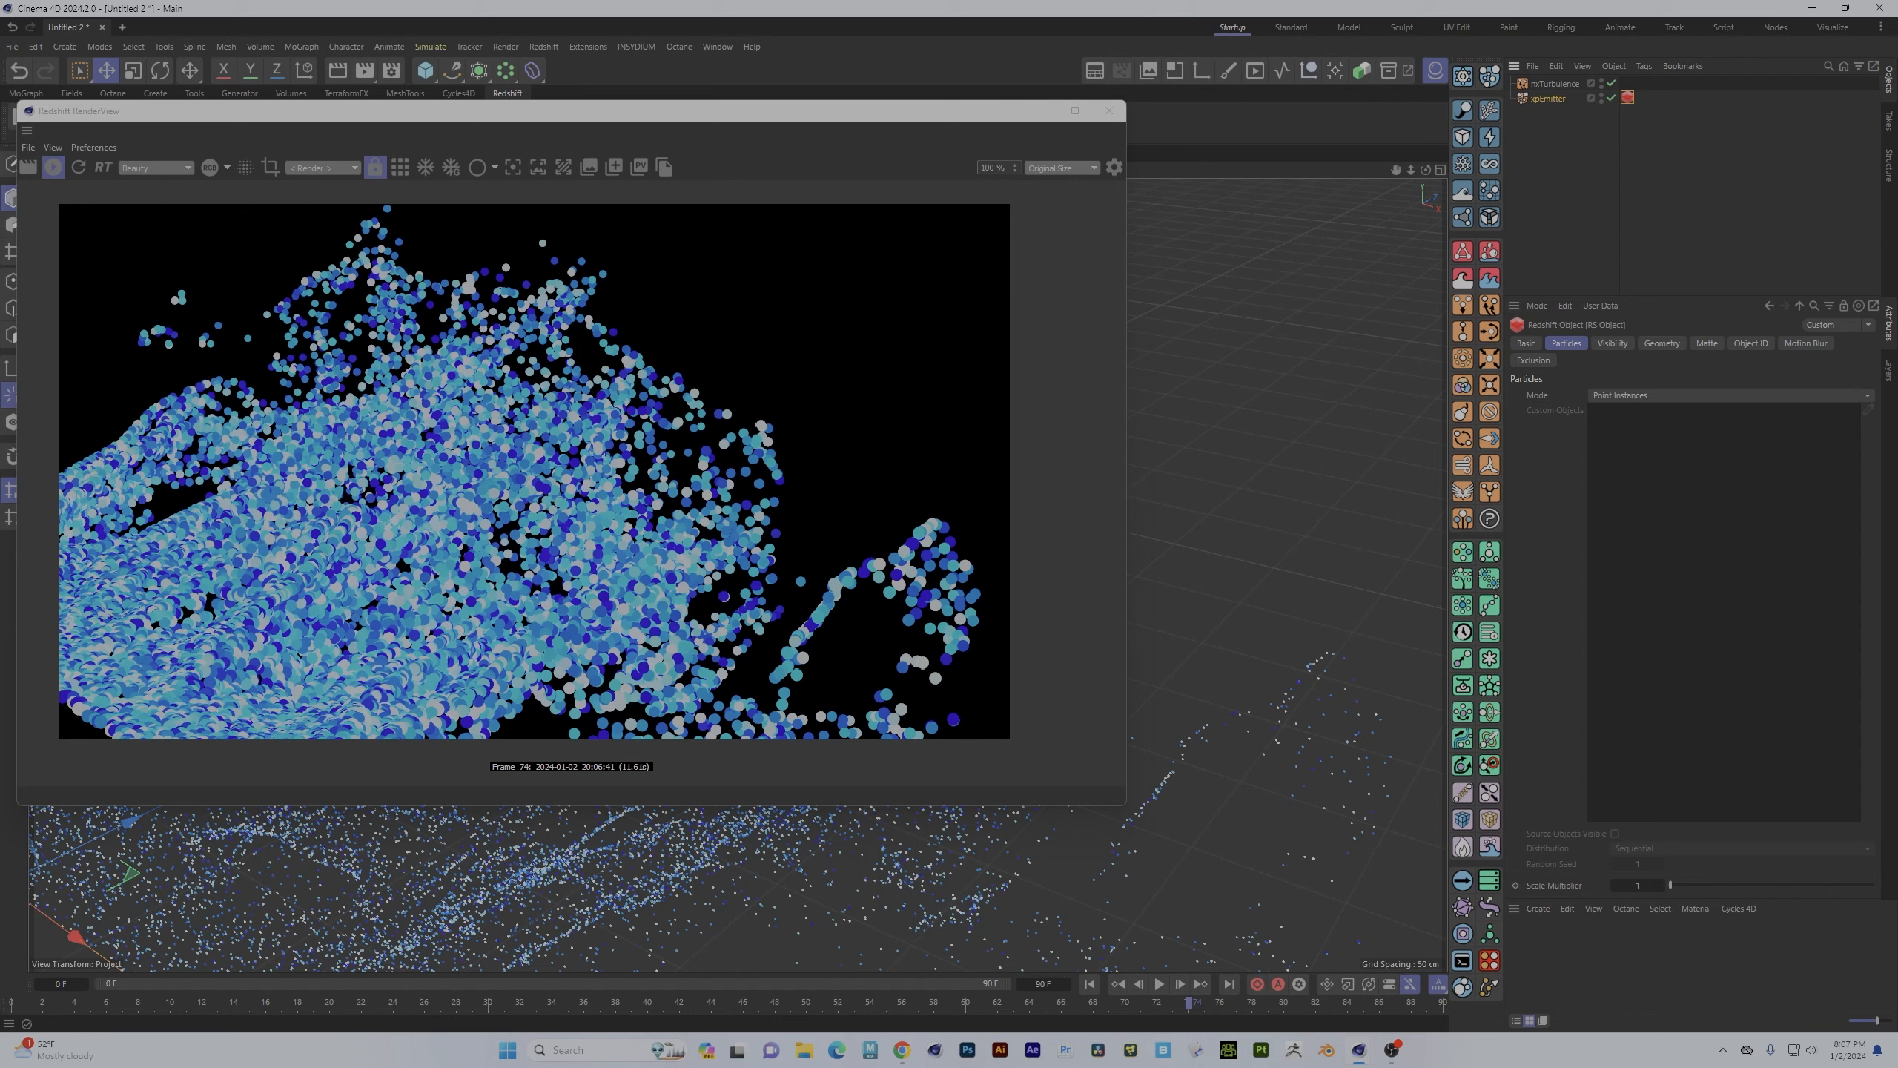
{"action": "left_click", "coordinate": [1637, 886]}
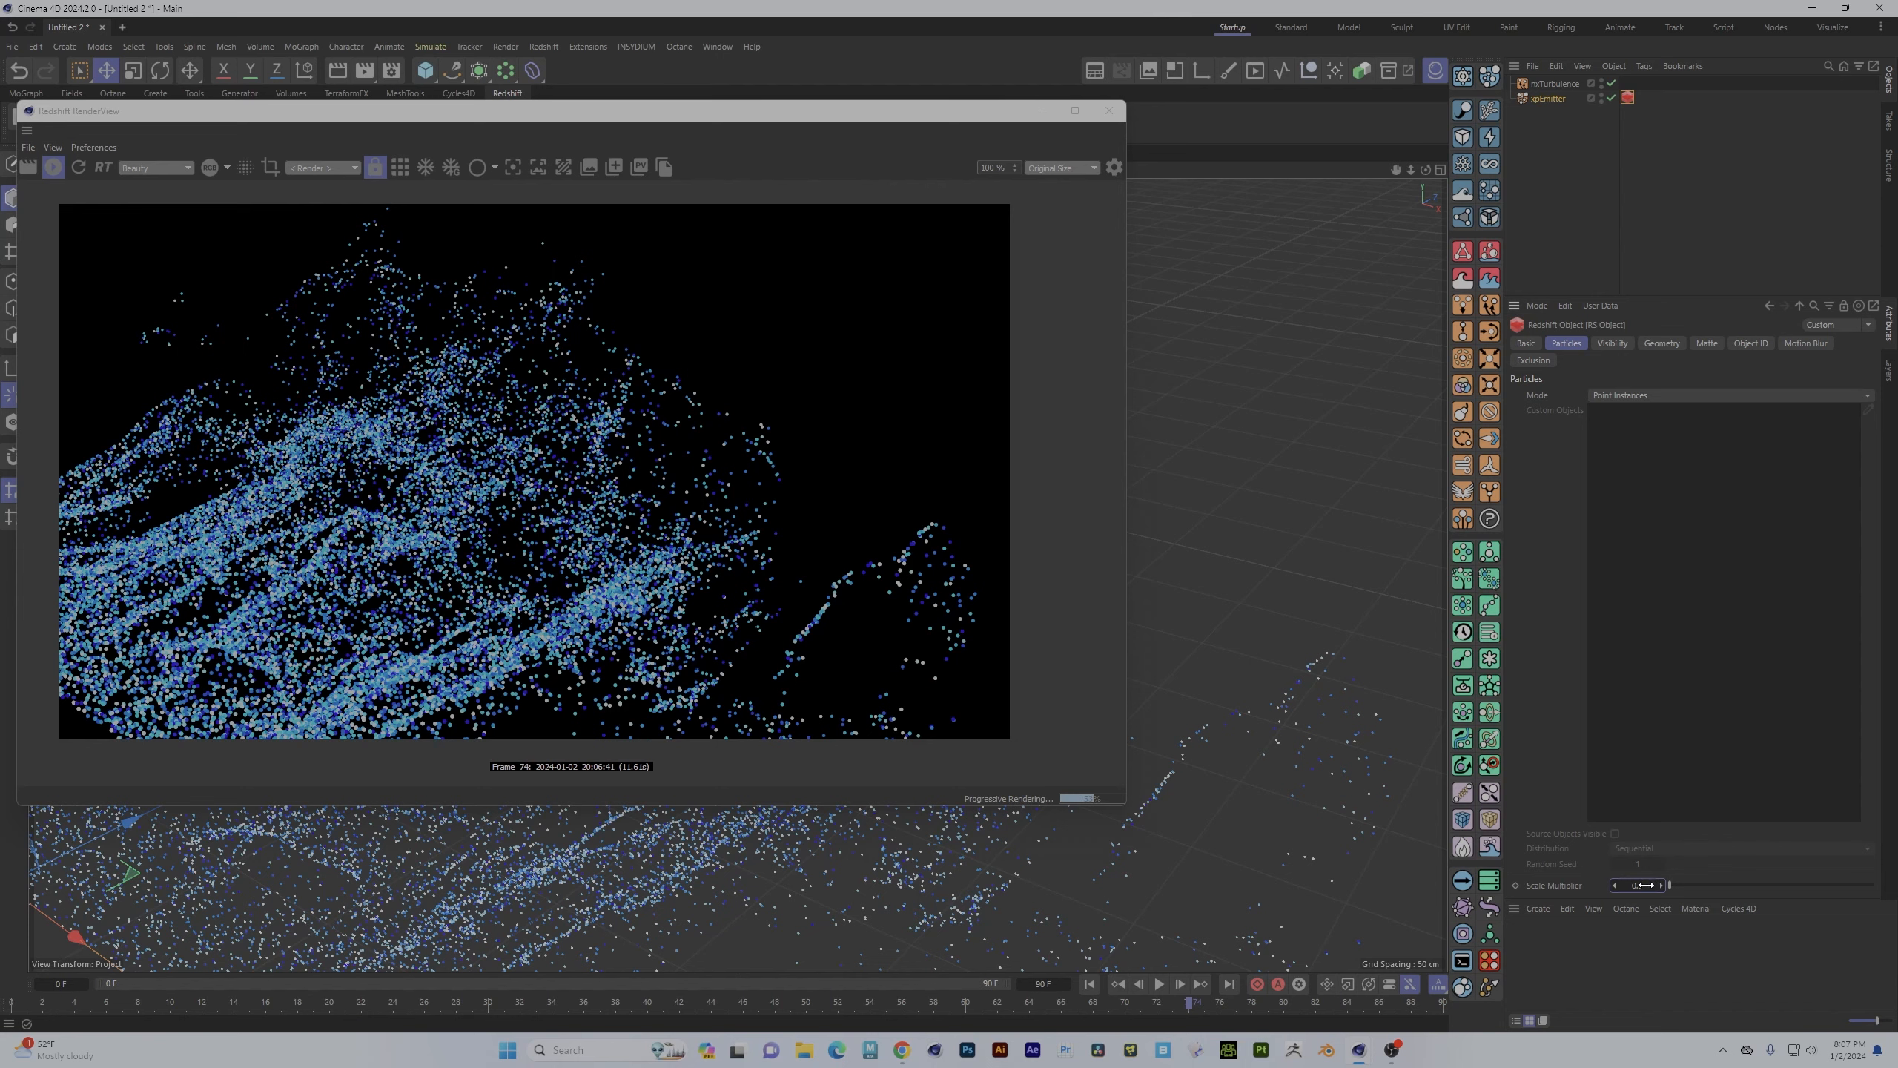
{"action": "left_click_drag", "start_coordinate": [1644, 884], "coordinate": [1839, 891]}
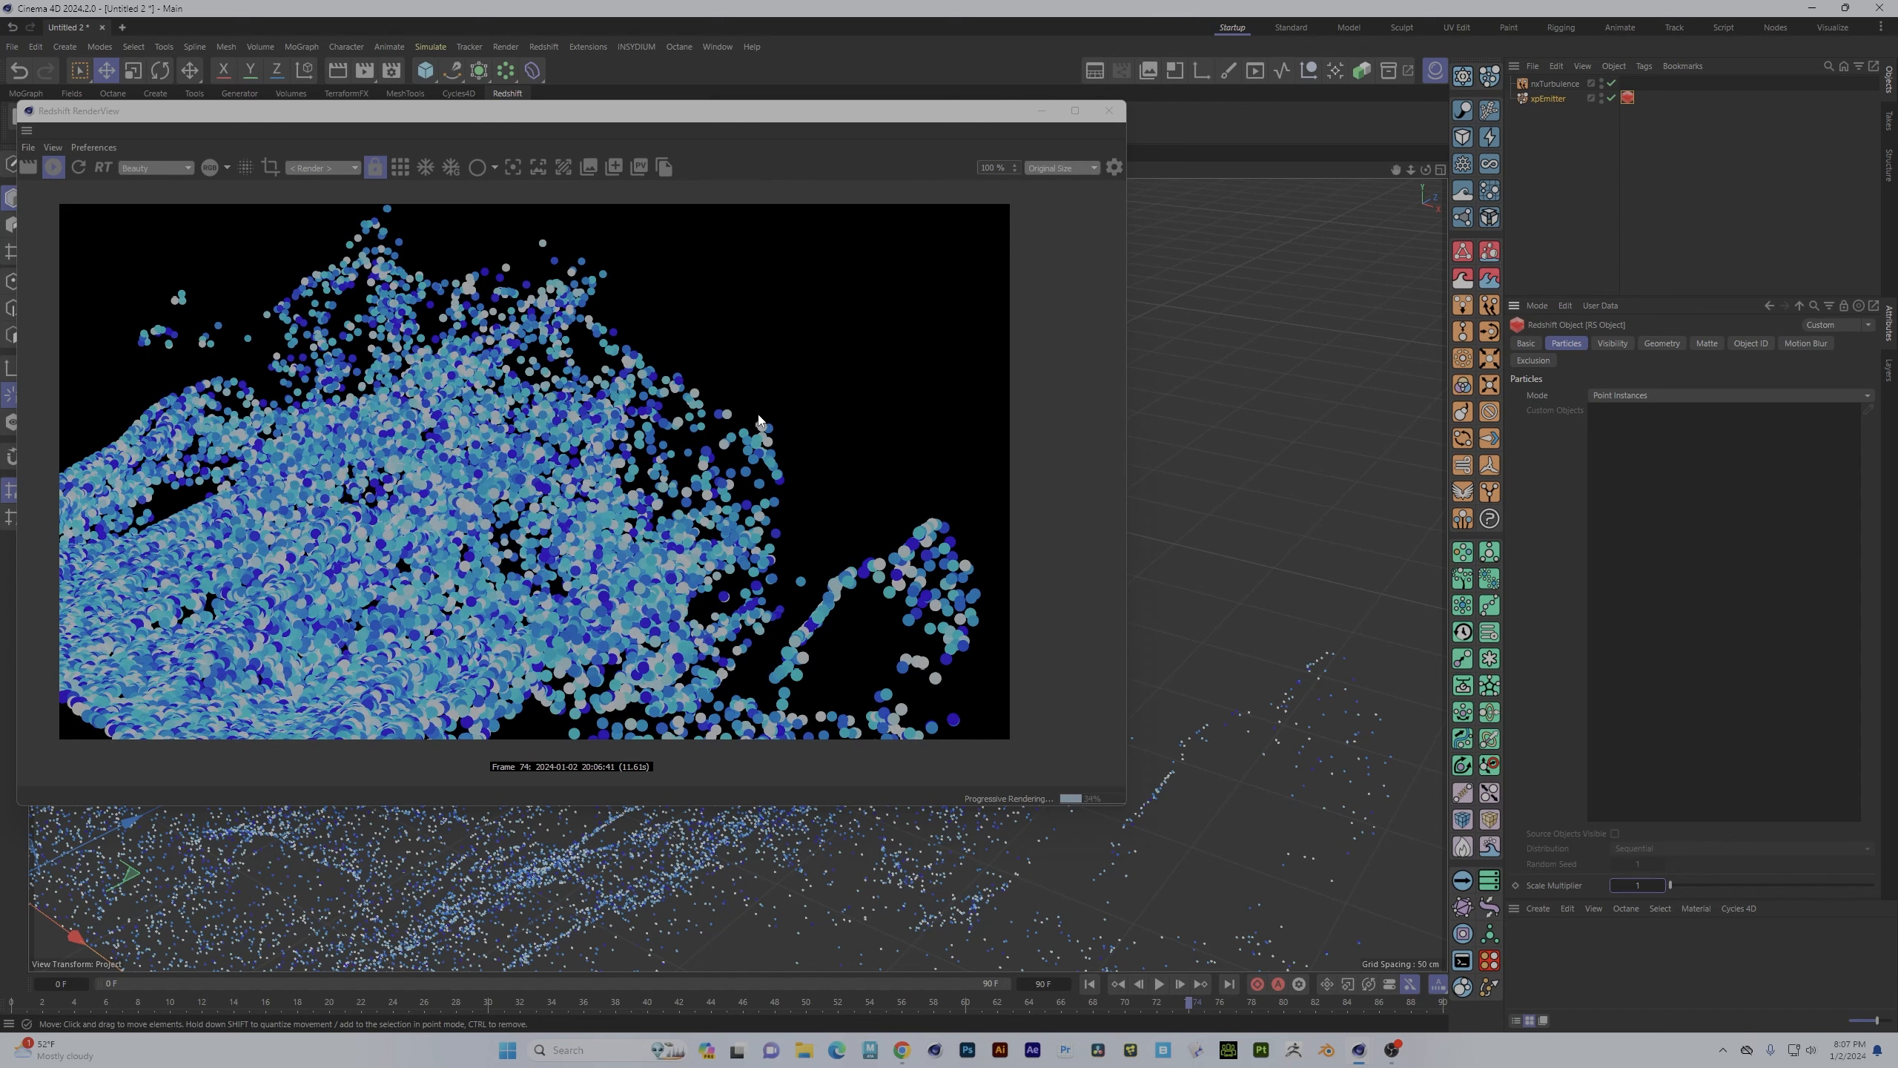
- Set the emitter's Radius Variation to 2.8 cm and replay the simulation to refresh the live render
{"action": "left_click", "coordinate": [1577, 98]}
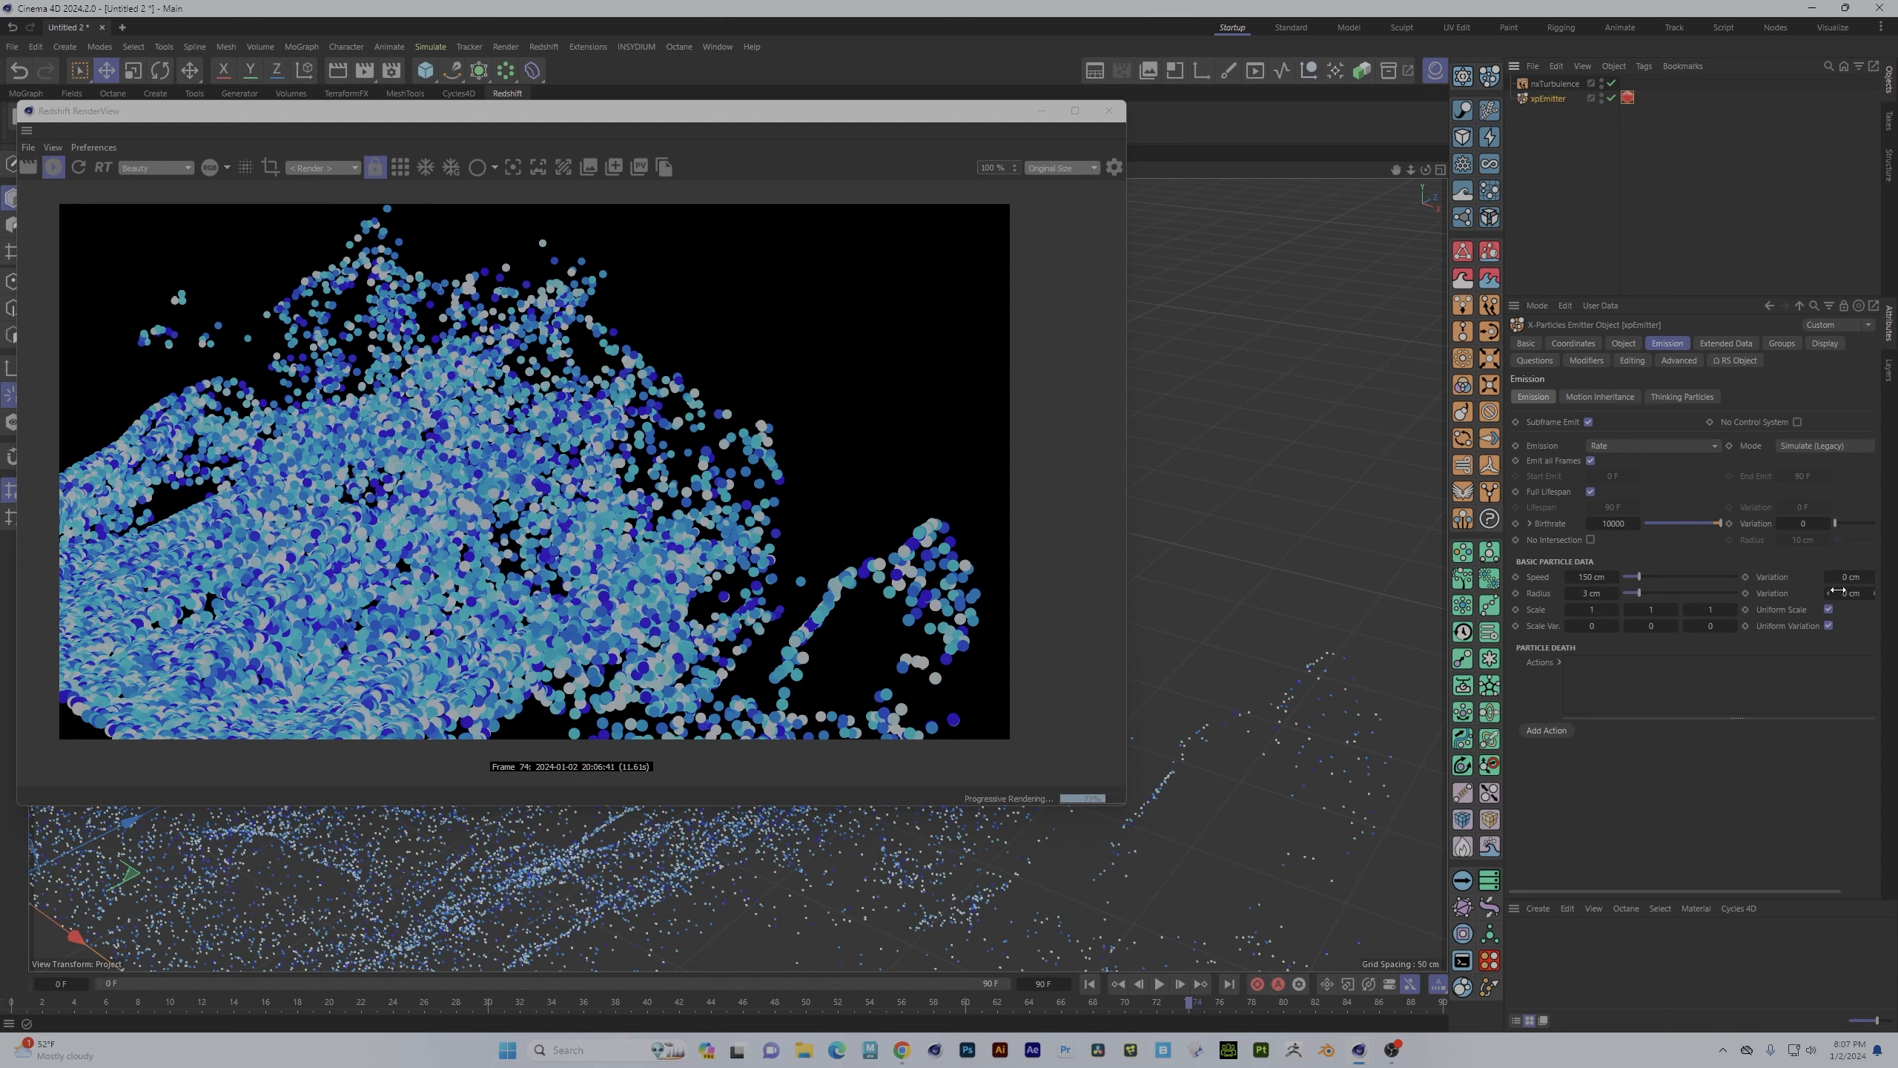
{"action": "left_click", "coordinate": [1838, 592]}
{"action": "type", "text": "2"}
{"action": "key", "text": "BackSpace"}
{"action": "key", "text": "Return"}
{"action": "left_click", "coordinate": [1086, 988]}
{"action": "left_click", "coordinate": [1157, 984]}
{"action": "left_click_drag", "start_coordinate": [1286, 703], "coordinate": [1246, 661], "text": "alt"}
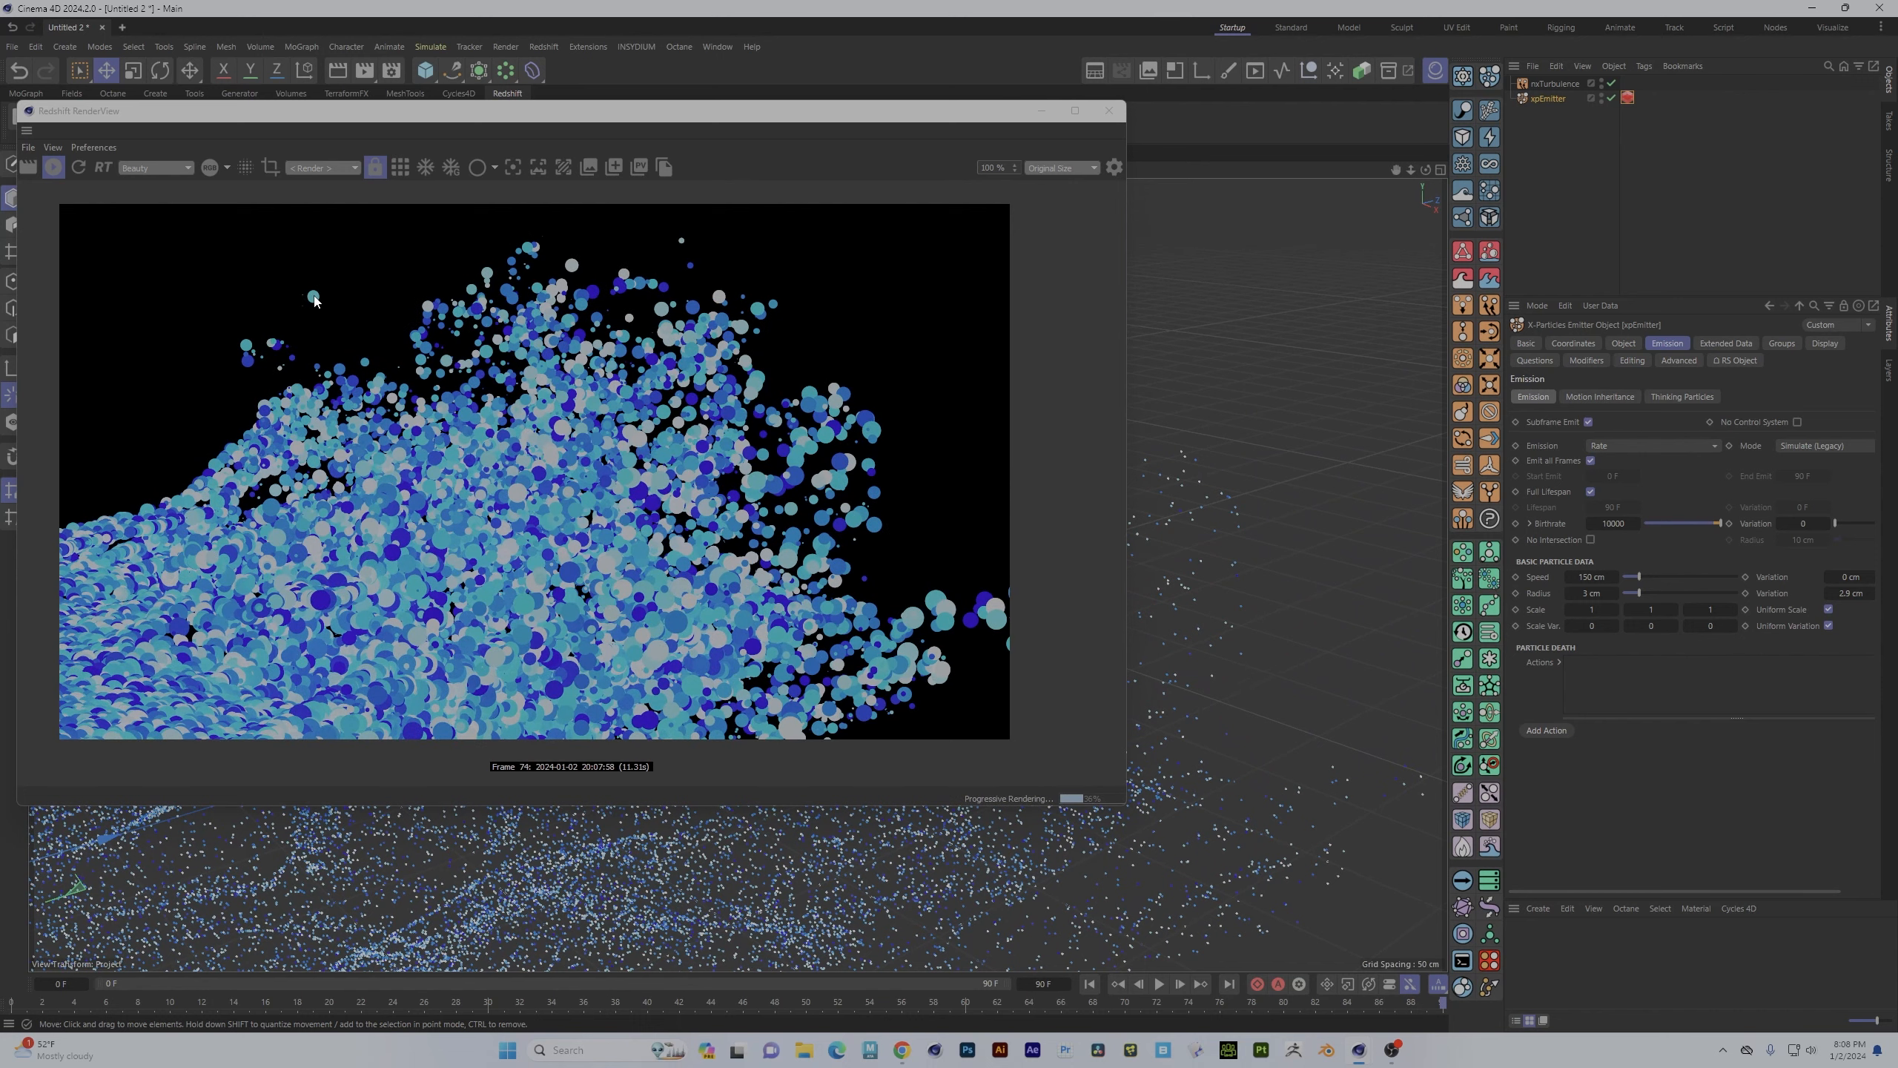
- Try a Scale Multiplier of 0.3 on the emitter's Redshift Object tag, then restore it to 1 and compare the render
{"action": "left_click_drag", "start_coordinate": [1225, 524], "coordinate": [1315, 516], "text": "alt"}
{"action": "left_click", "coordinate": [1628, 98]}
{"action": "double_click", "coordinate": [1636, 885]}
{"action": "type", "text": "."}
{"action": "key", "text": "Return"}
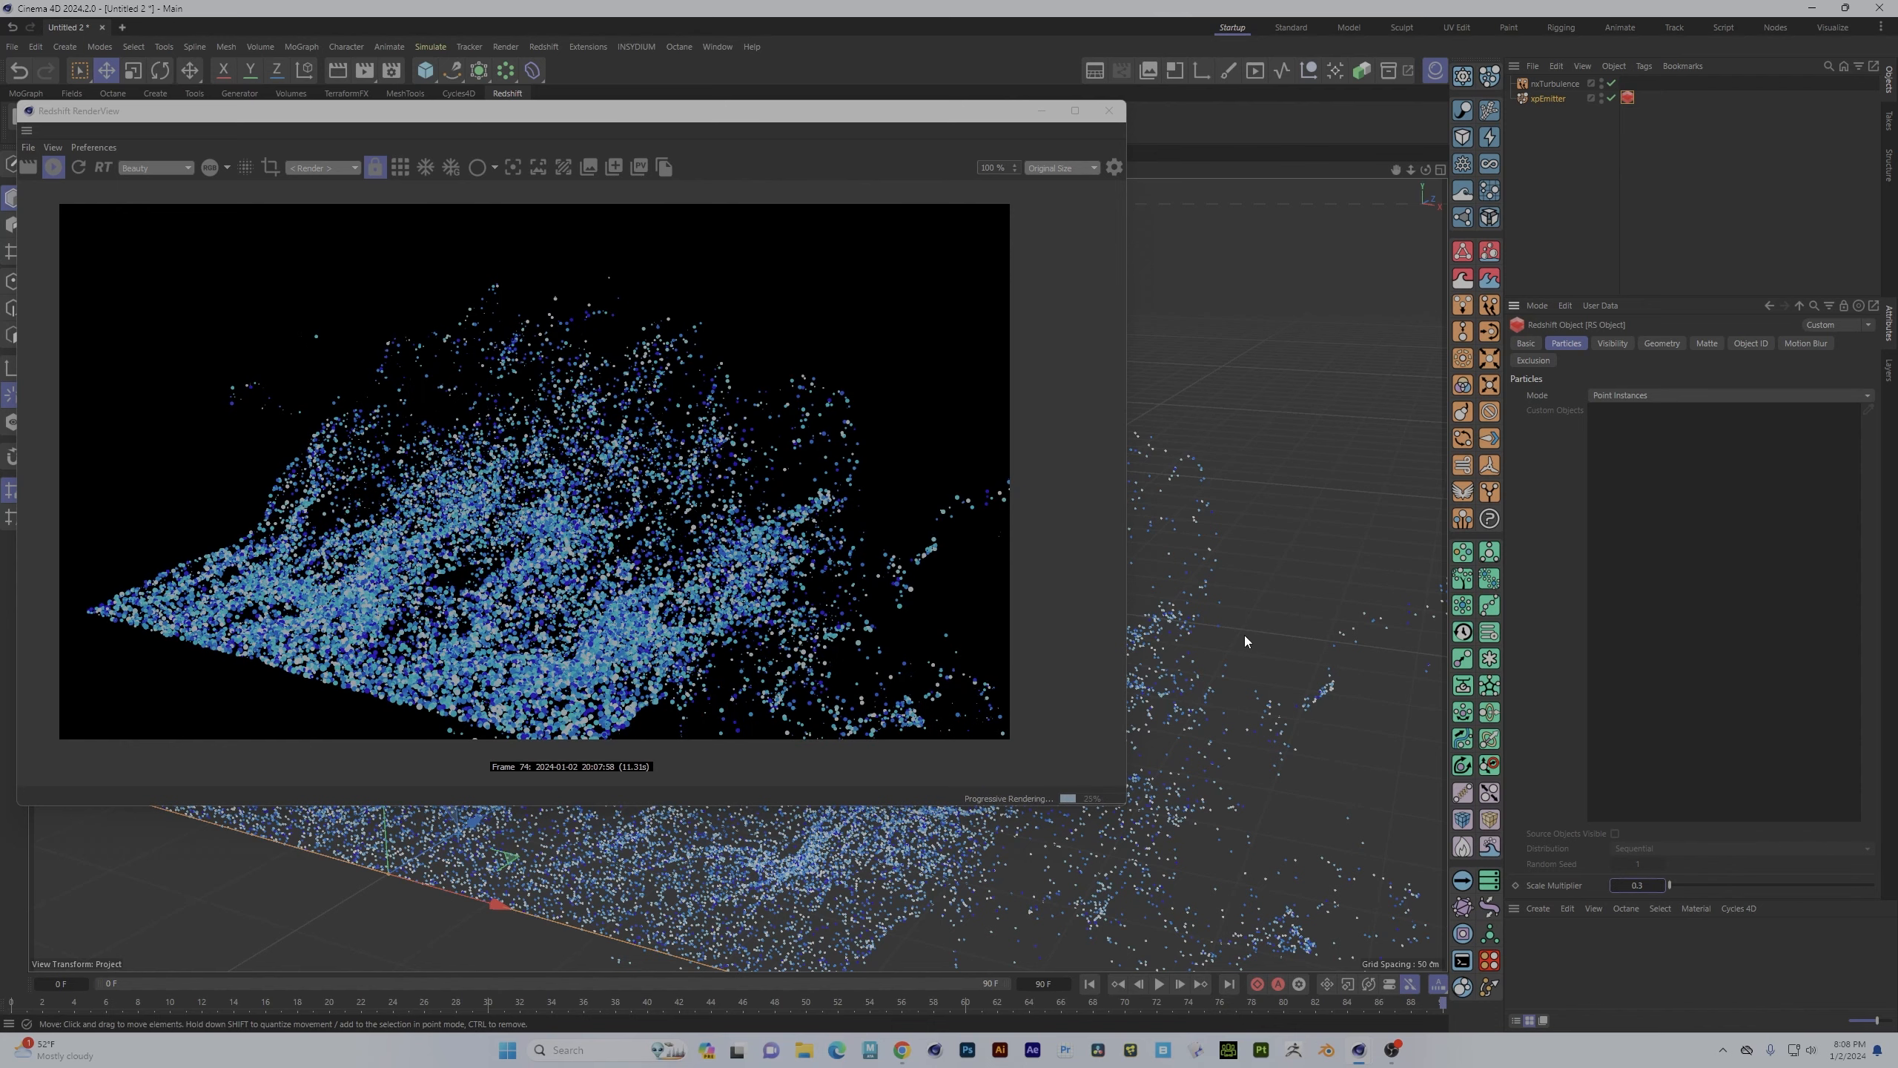
{"action": "left_click_drag", "start_coordinate": [1244, 635], "coordinate": [1389, 658], "text": "alt"}
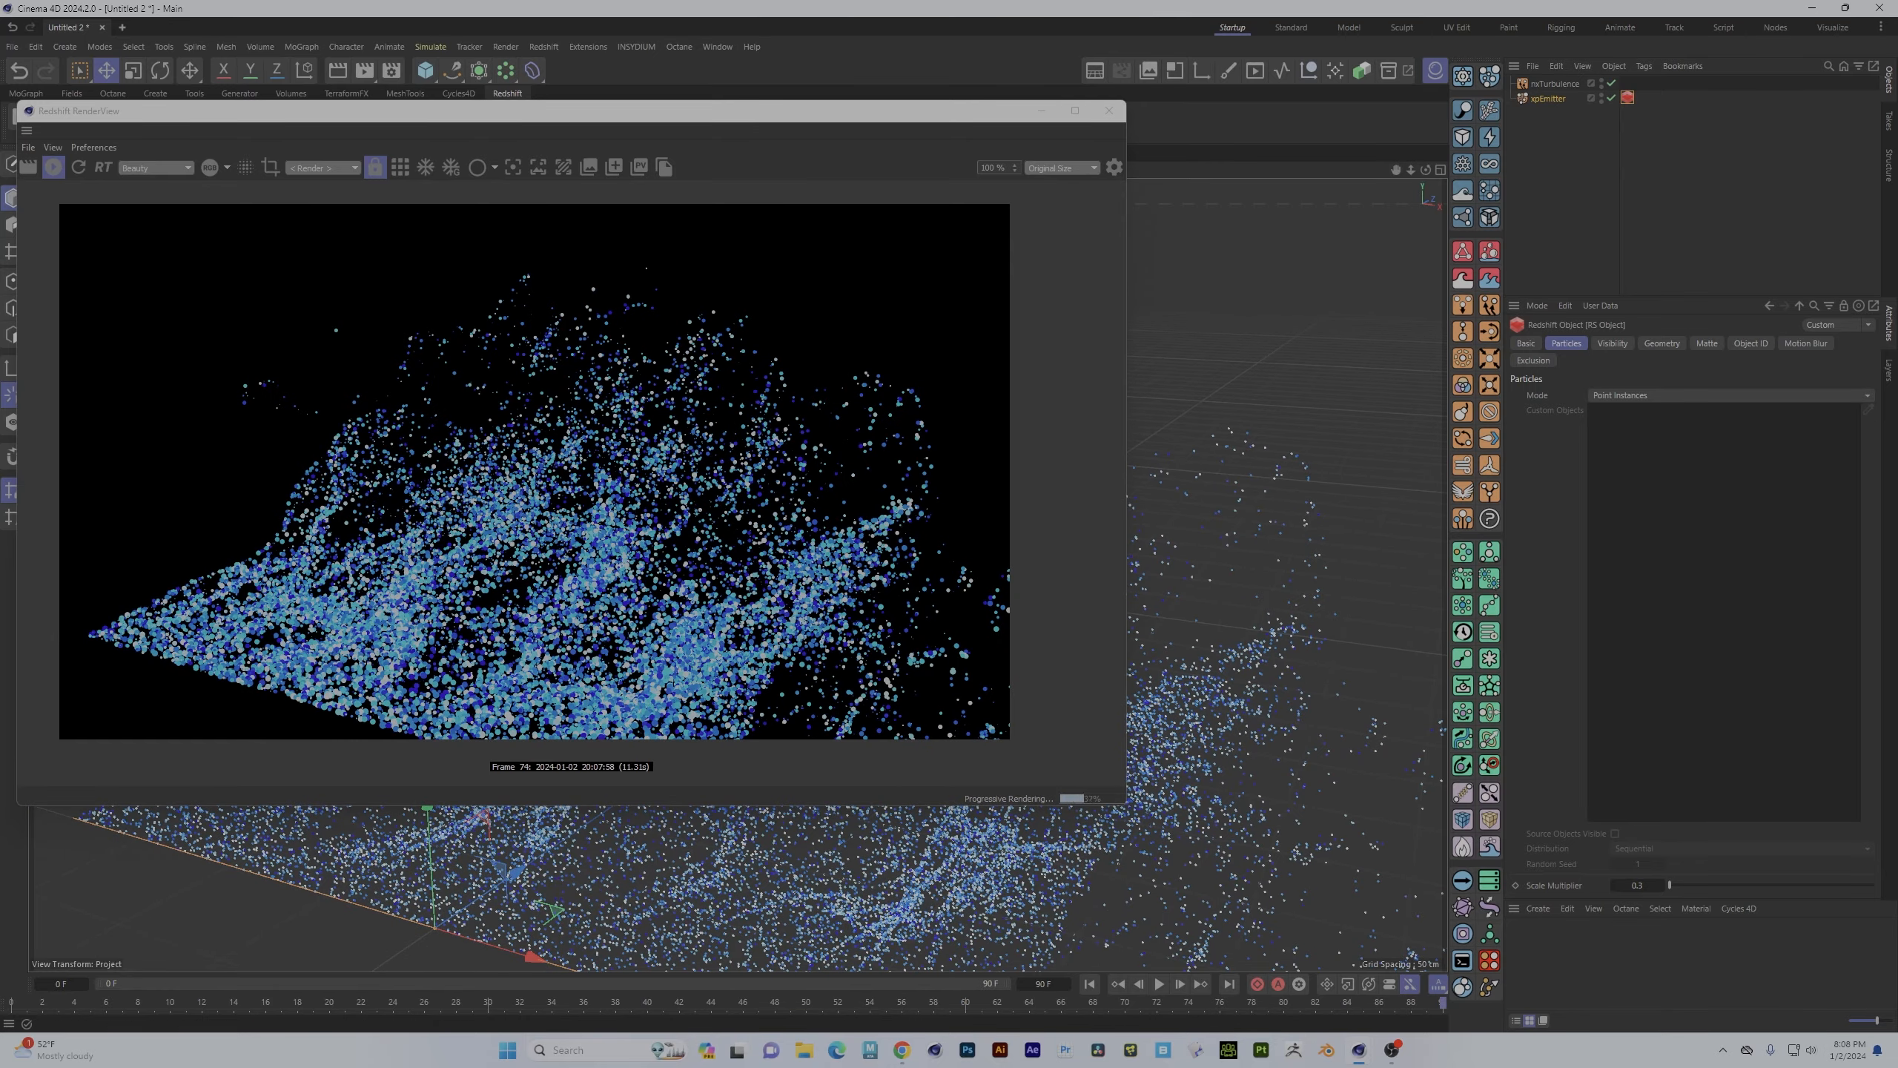
{"action": "left_click", "coordinate": [1634, 884]}
{"action": "type", "text": "1"}
{"action": "key", "text": "Return"}
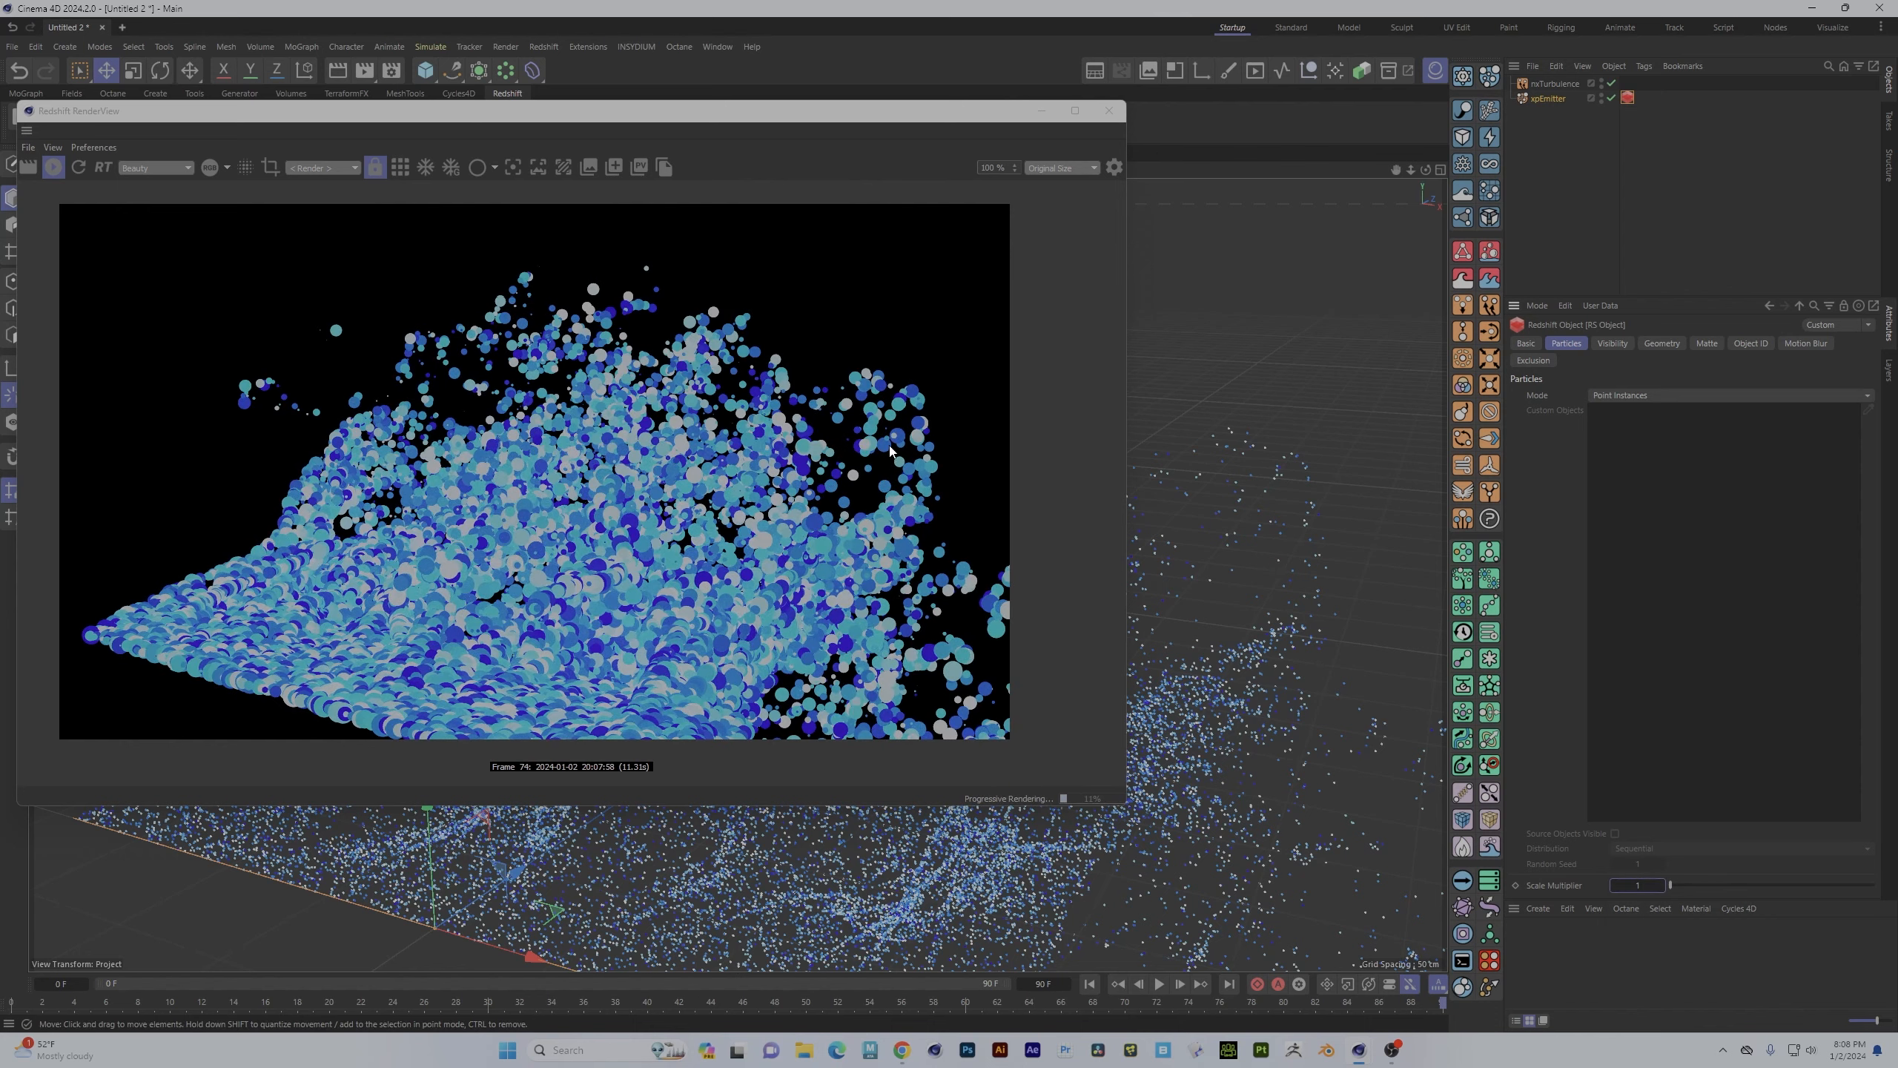
{"action": "left_click_drag", "start_coordinate": [1138, 493], "coordinate": [1251, 511], "text": "alt"}
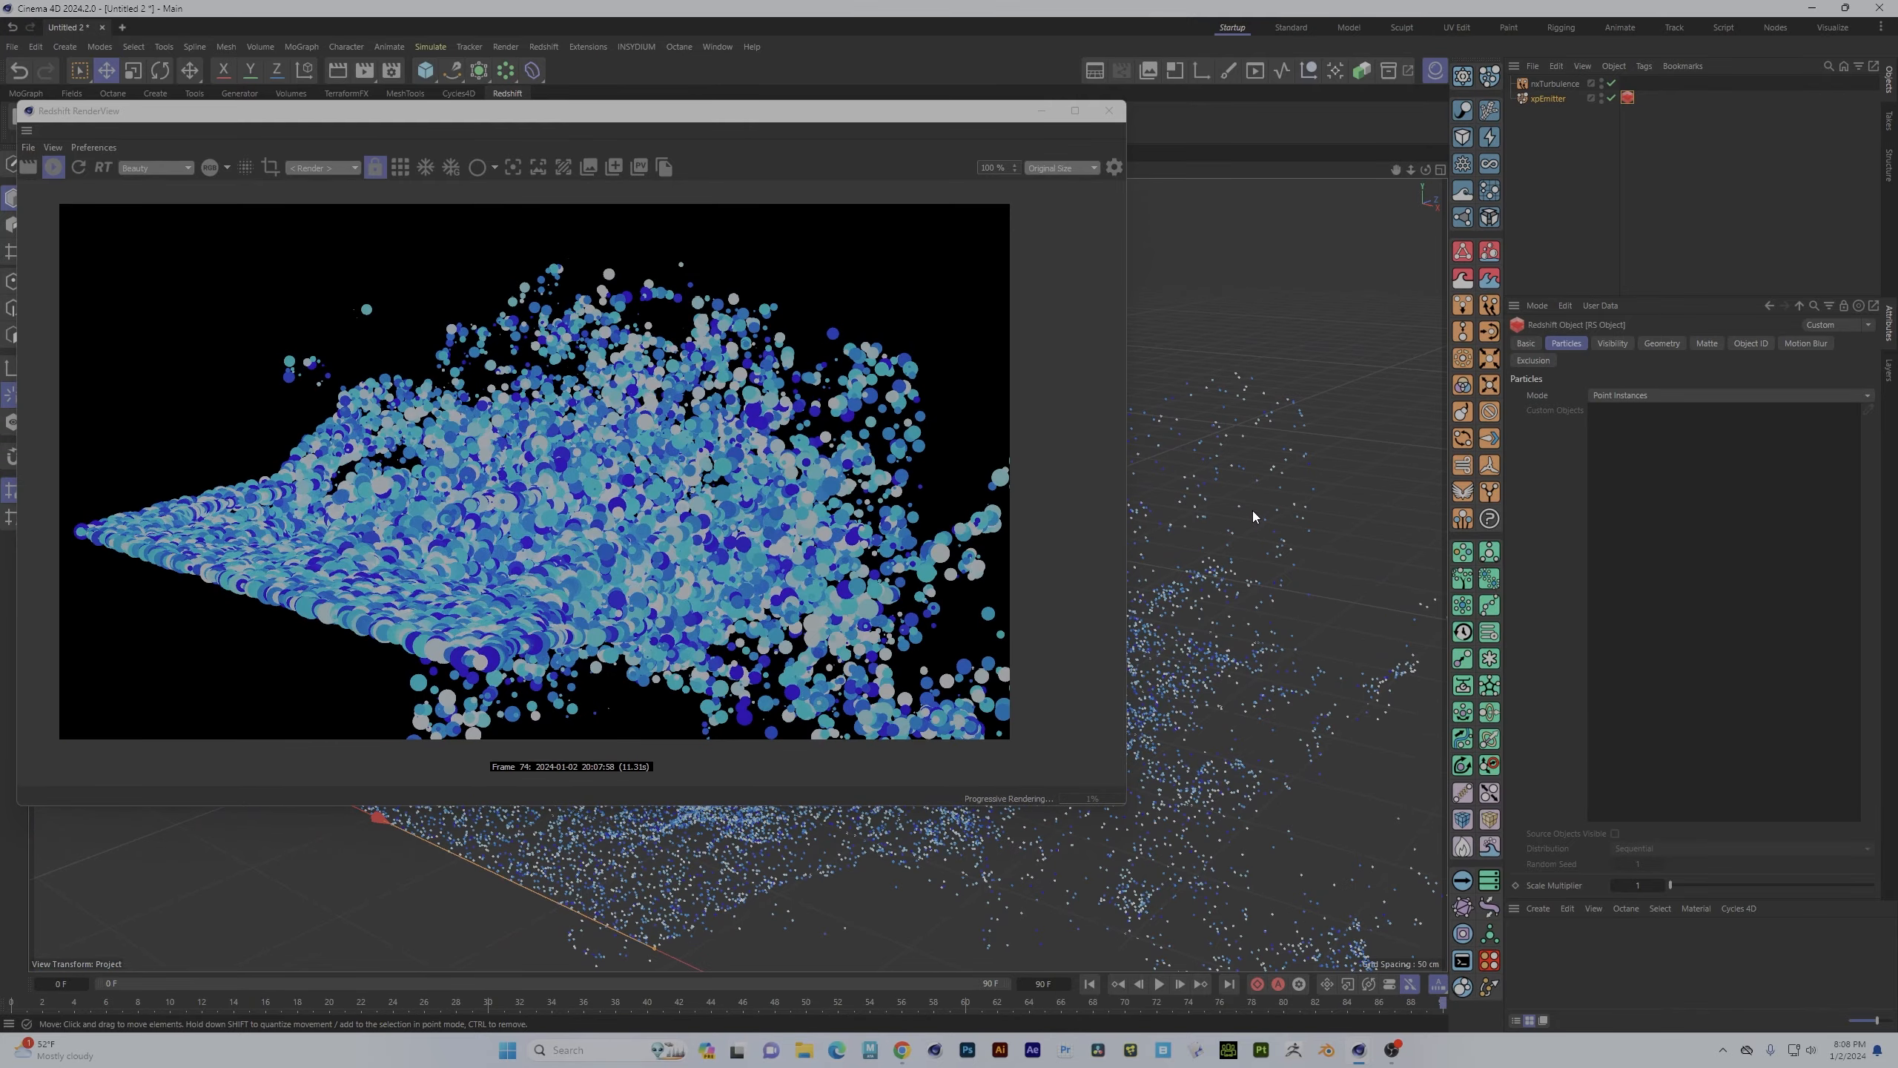
- Switch the particle mode on the emitter's Redshift Object tag to Sphere Instances
{"action": "left_click", "coordinate": [1868, 398]}
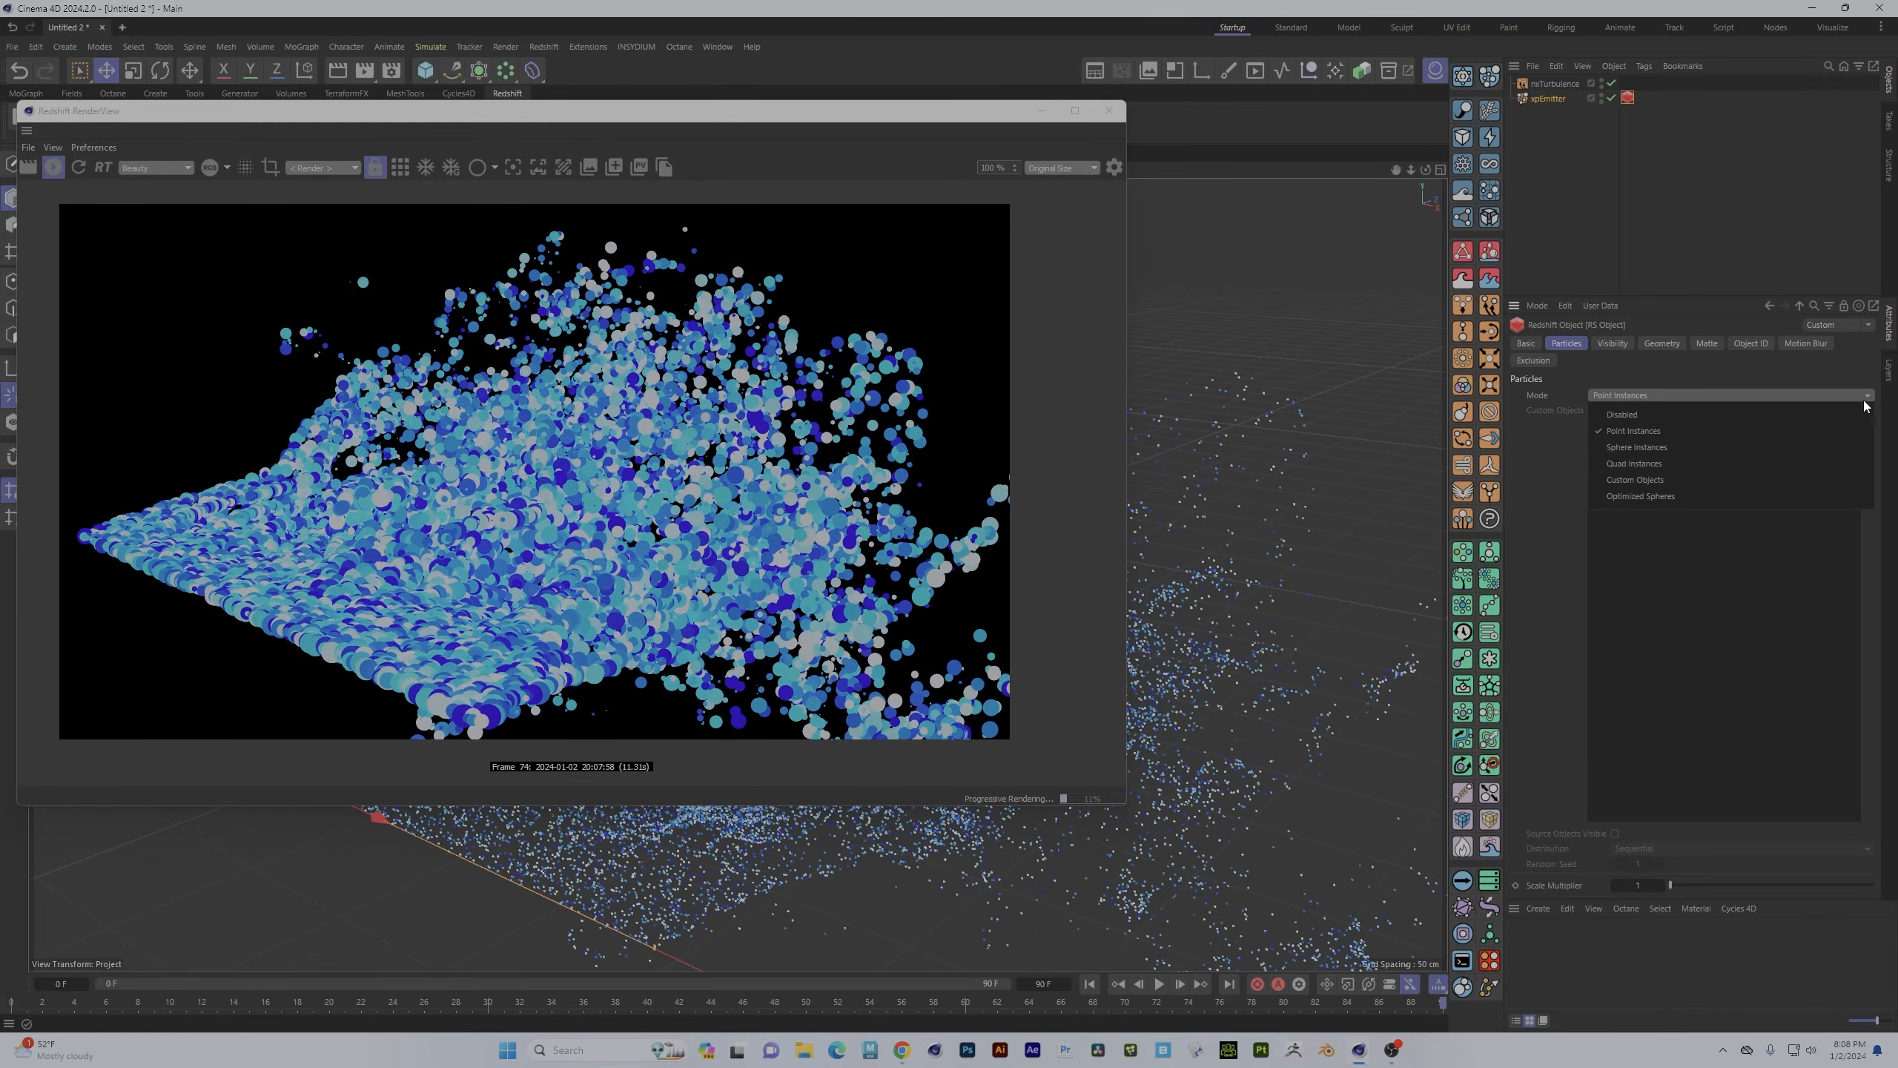
{"action": "left_click", "coordinate": [1811, 447]}
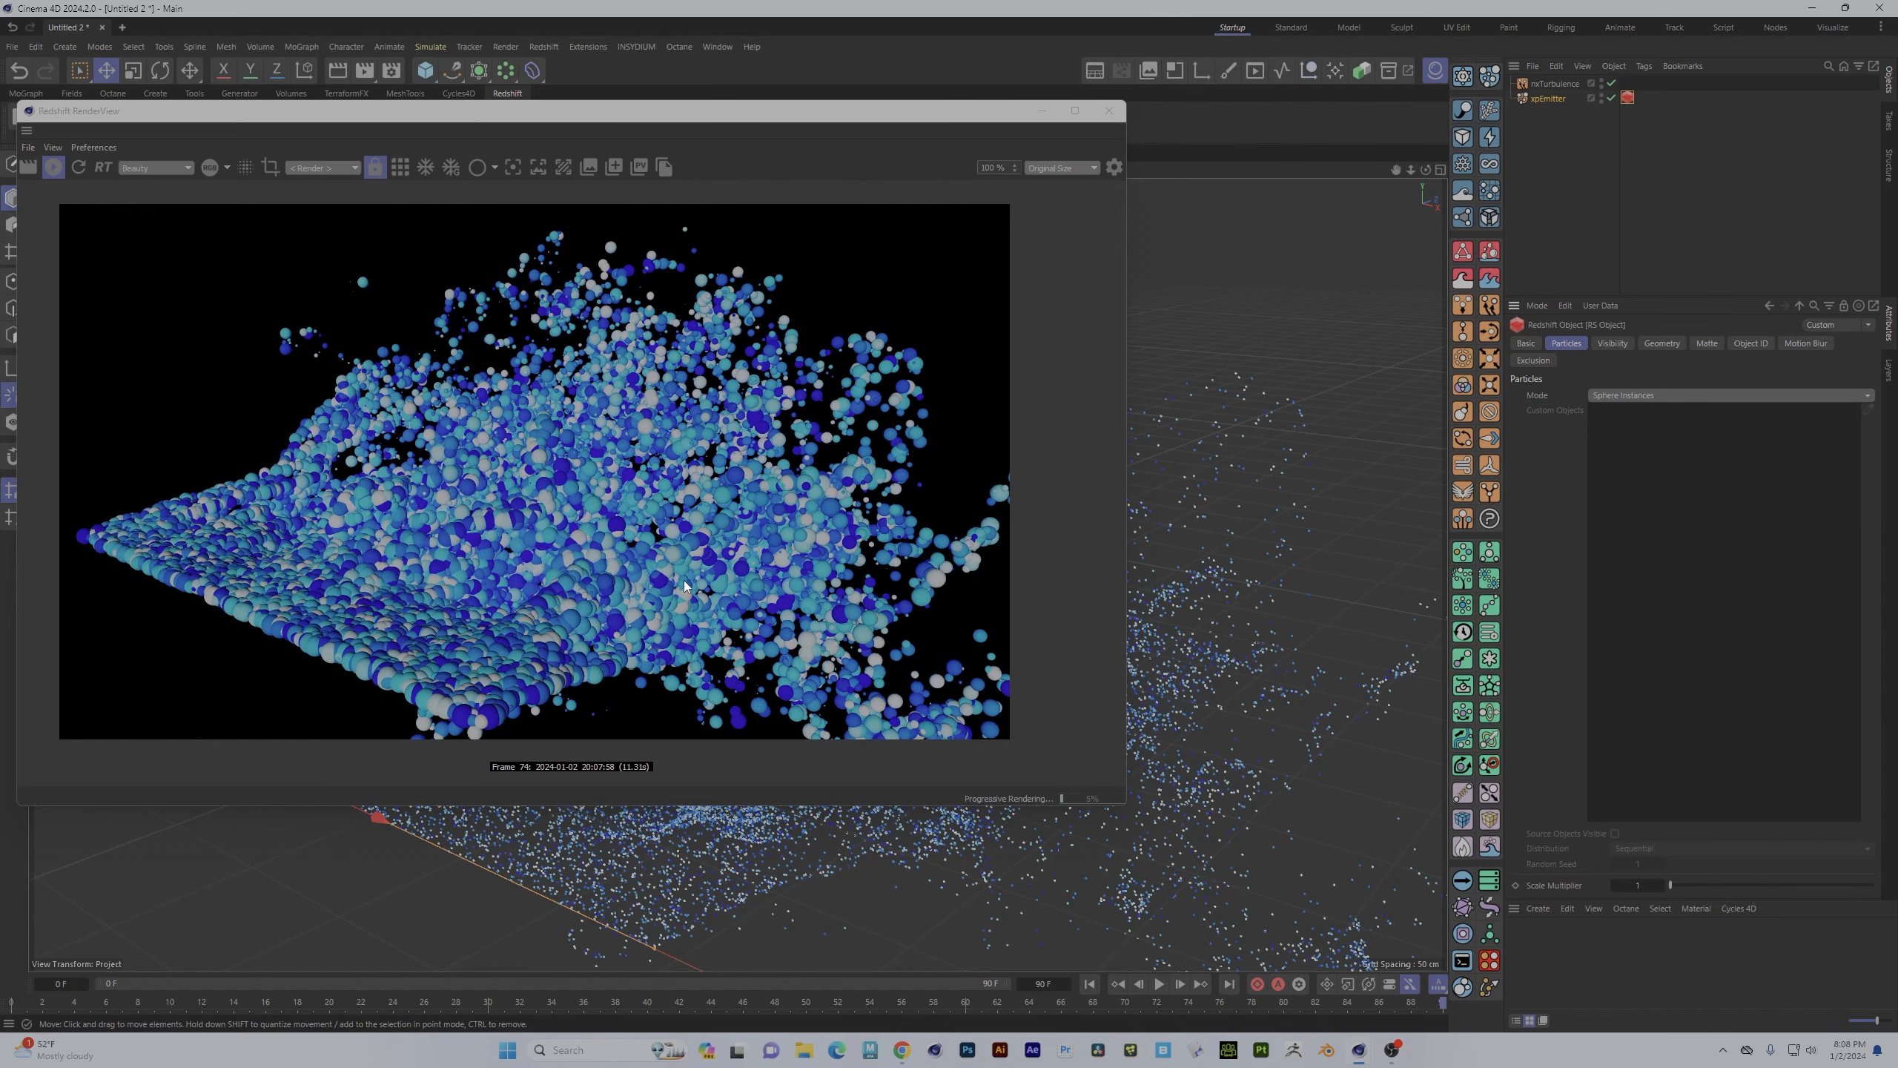
{"action": "left_click_drag", "start_coordinate": [1210, 493], "coordinate": [1262, 523], "text": "alt"}
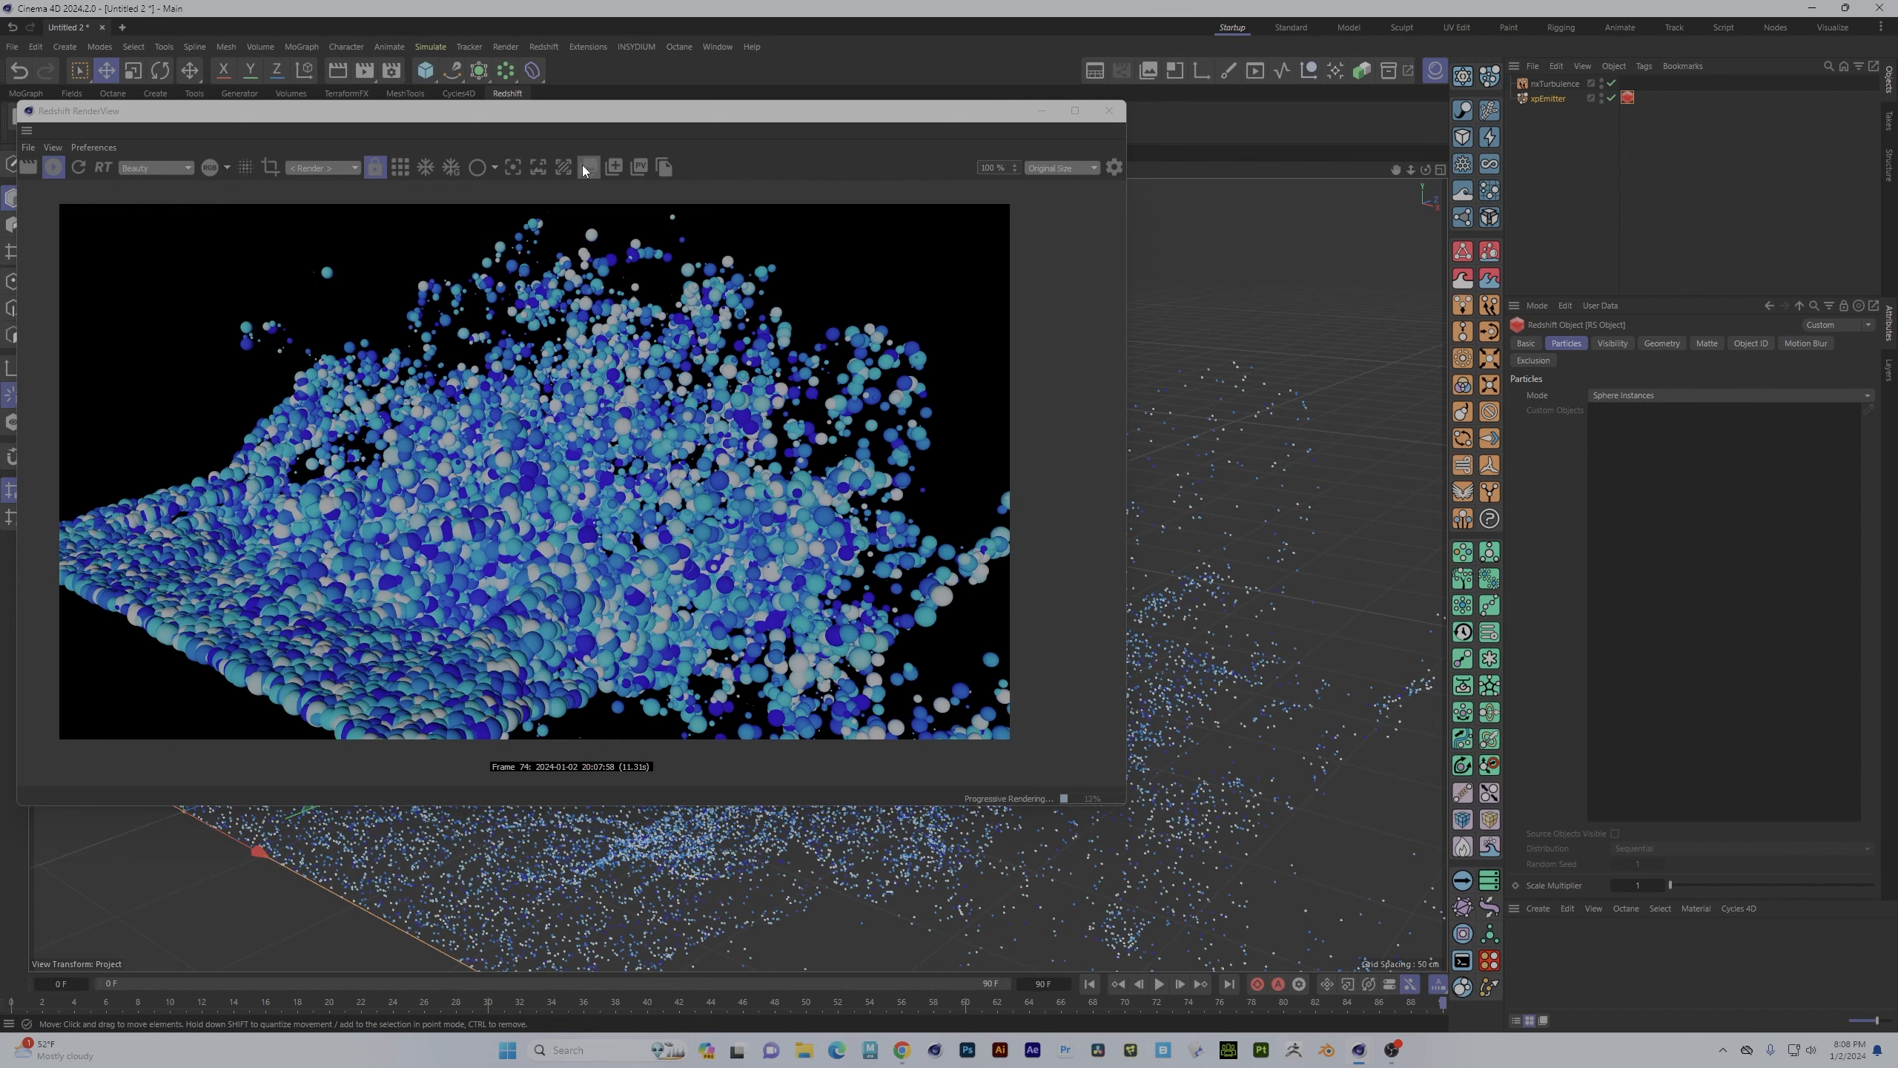
- Uncover the viewport, add a Redshift area light and move it above the particle stream
{"action": "left_click_drag", "start_coordinate": [580, 113], "coordinate": [826, 533]}
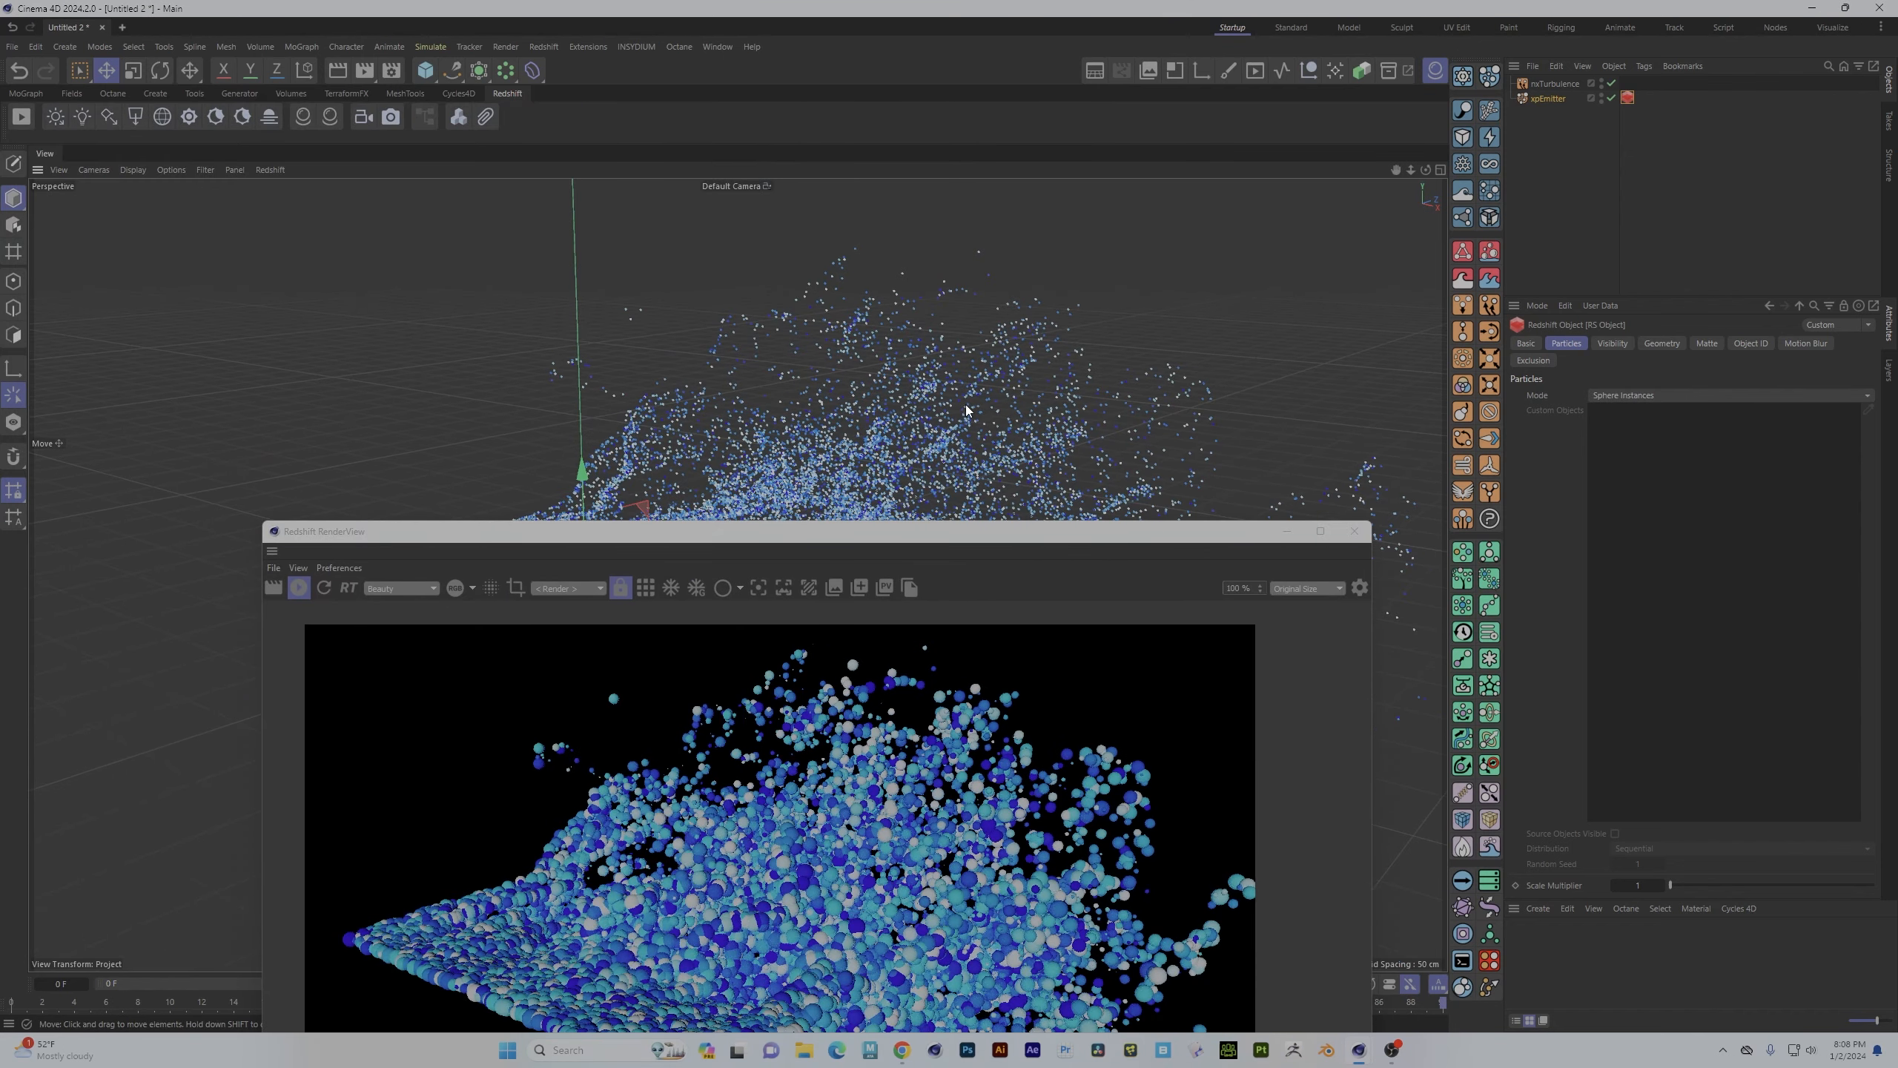
{"action": "left_click_drag", "start_coordinate": [966, 410], "coordinate": [392, 196], "text": "alt"}
{"action": "left_click", "coordinate": [135, 117]}
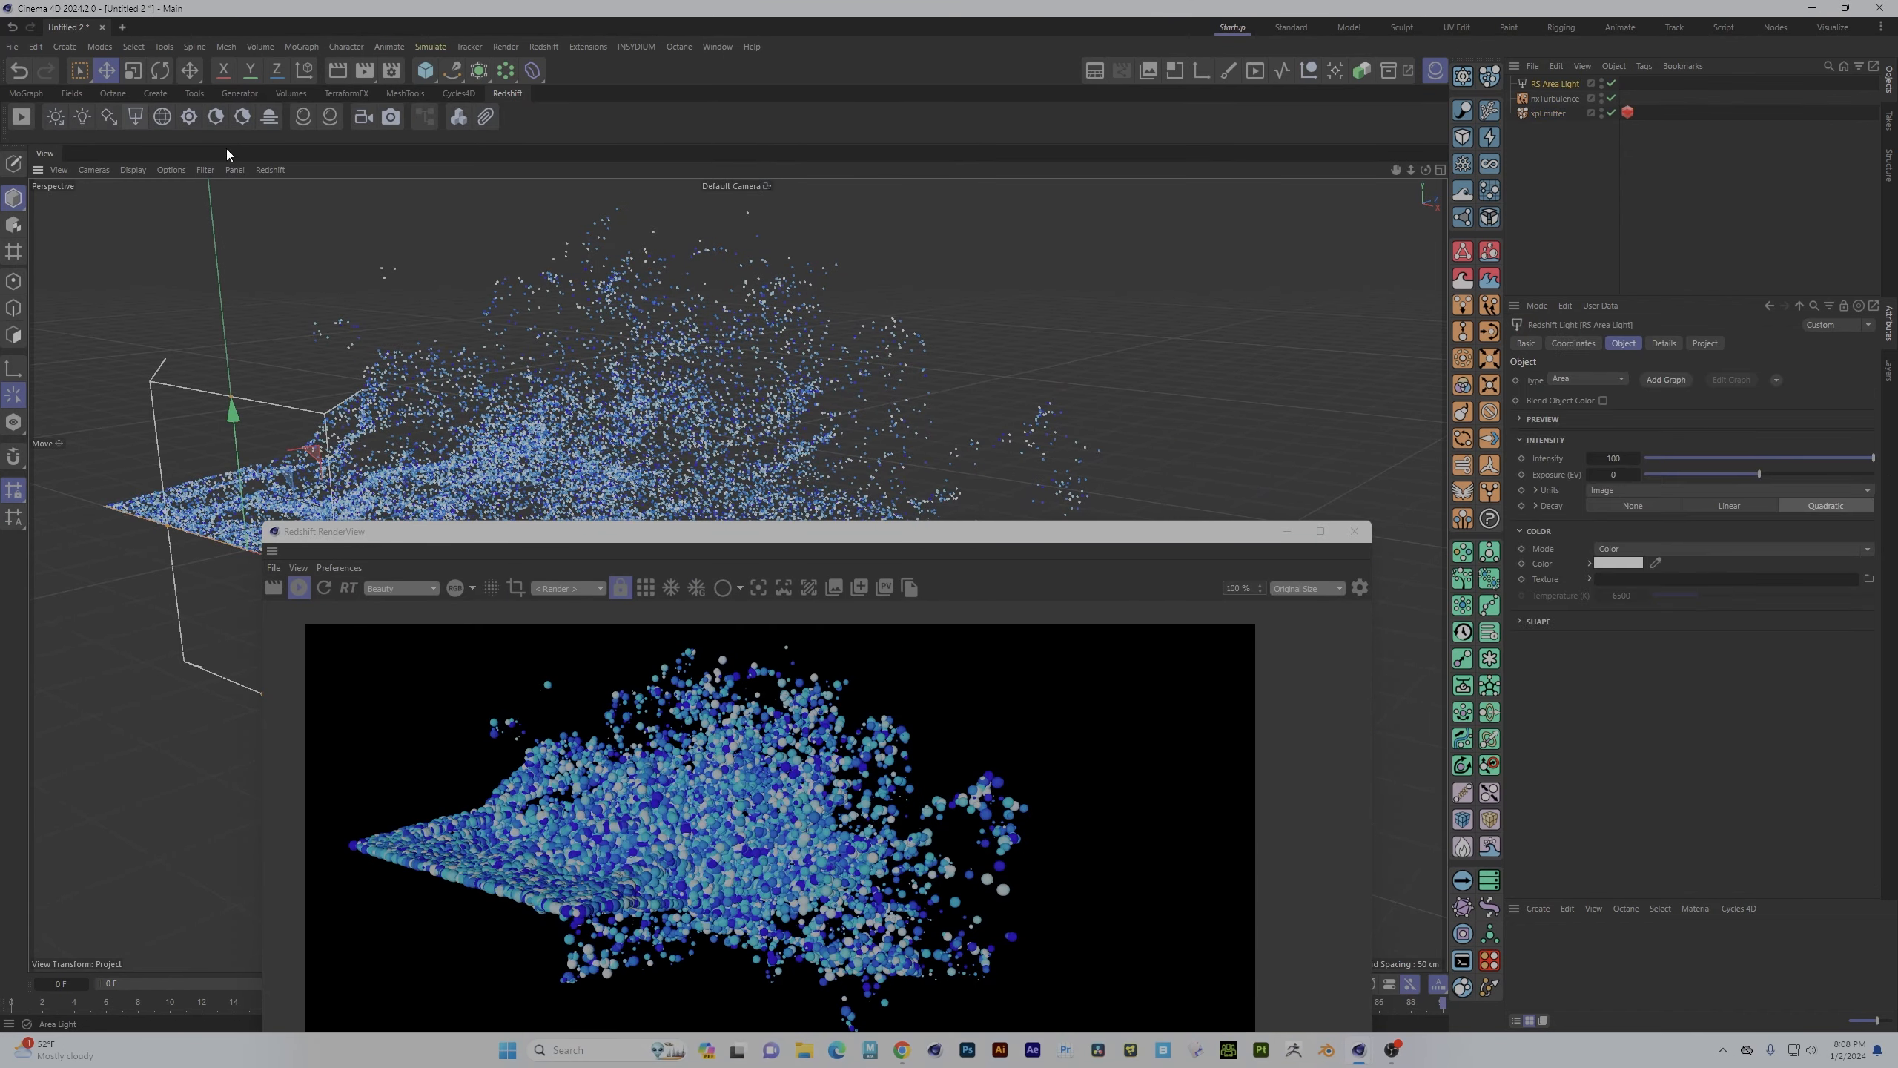
{"action": "scroll", "coordinate": [886, 447], "scroll_direction": "down", "scroll_amount": 3}
{"action": "left_click_drag", "start_coordinate": [886, 447], "coordinate": [632, 399], "text": "alt"}
{"action": "left_click_drag", "start_coordinate": [510, 342], "coordinate": [607, 260]}
- Rotate the area light to angle it down onto the particles and inspect the lit spheres in the live render
{"action": "key", "text": "r"}
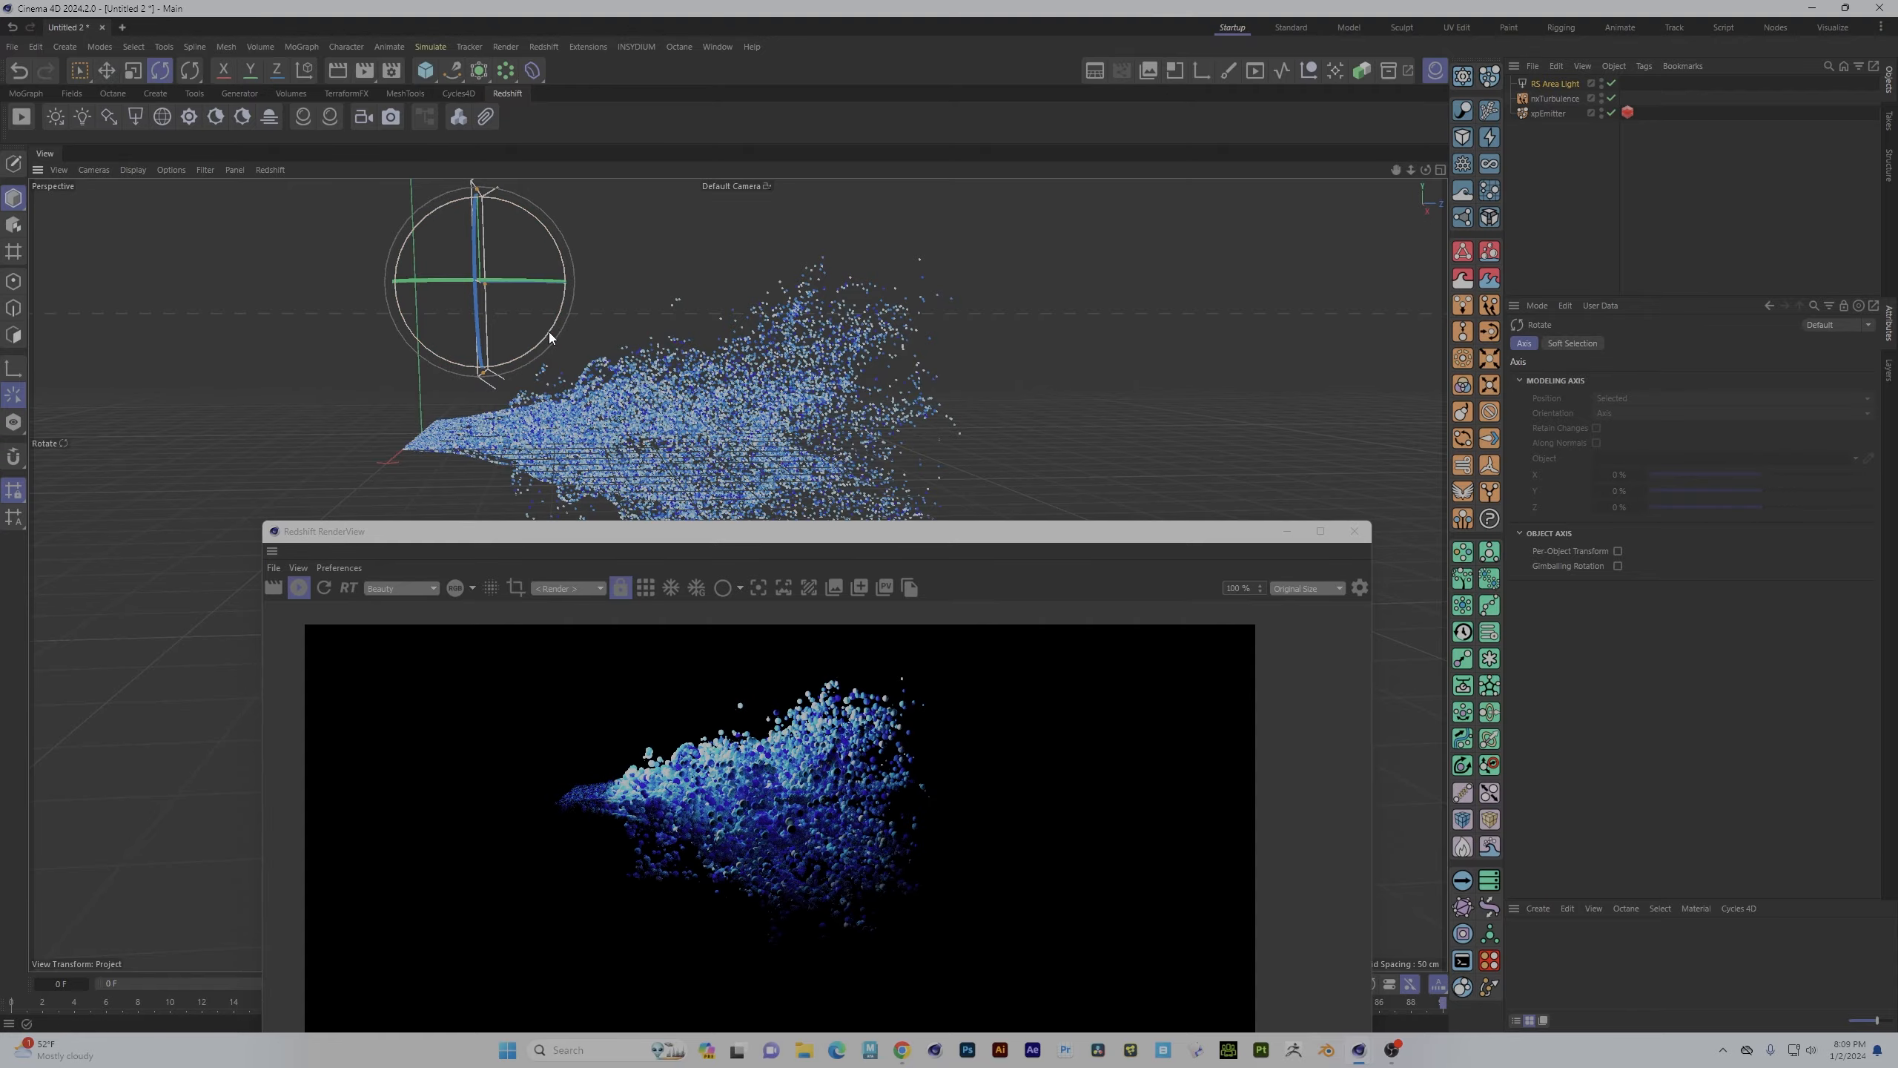
{"action": "left_click_drag", "start_coordinate": [550, 338], "coordinate": [508, 376]}
{"action": "right_click_drag", "start_coordinate": [564, 435], "coordinate": [669, 435], "text": "alt"}
{"action": "left_click_drag", "start_coordinate": [602, 385], "coordinate": [665, 398], "text": "alt"}
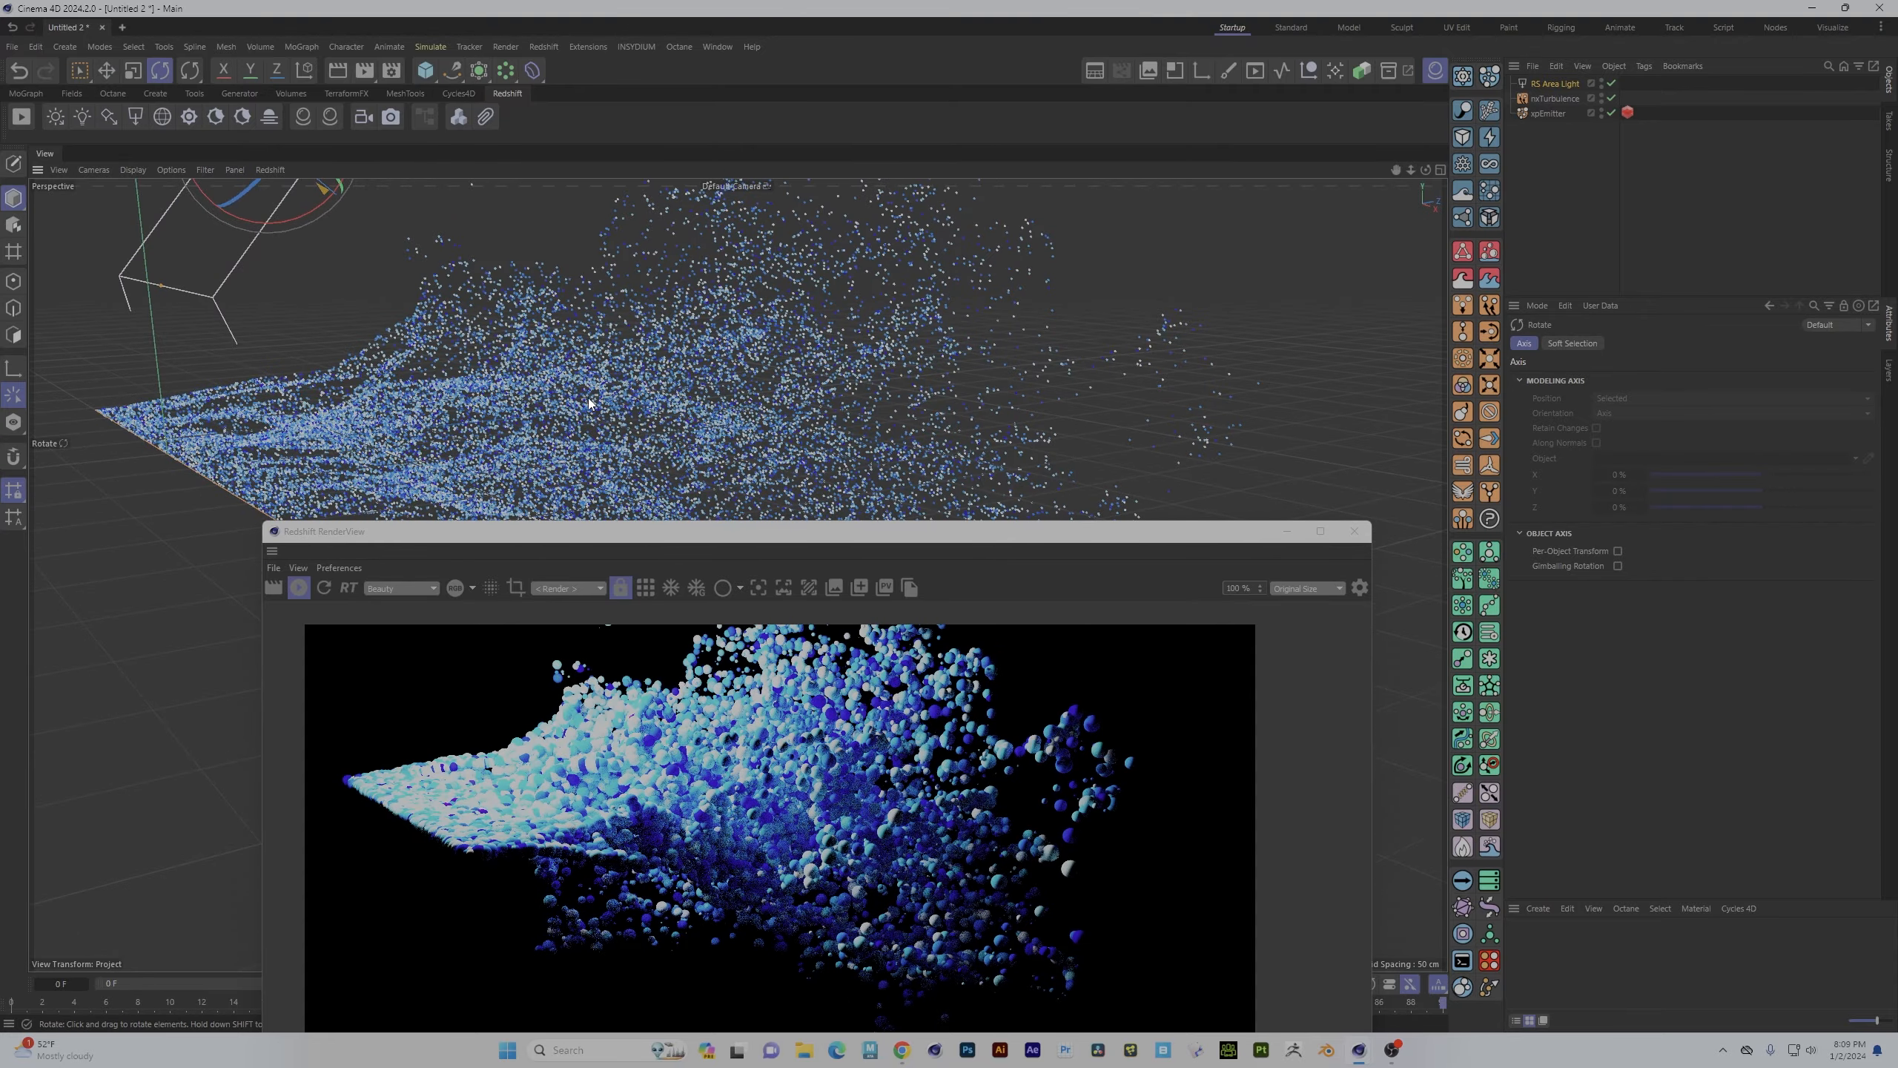
{"action": "right_click_drag", "start_coordinate": [589, 404], "coordinate": [767, 394], "text": "alt"}
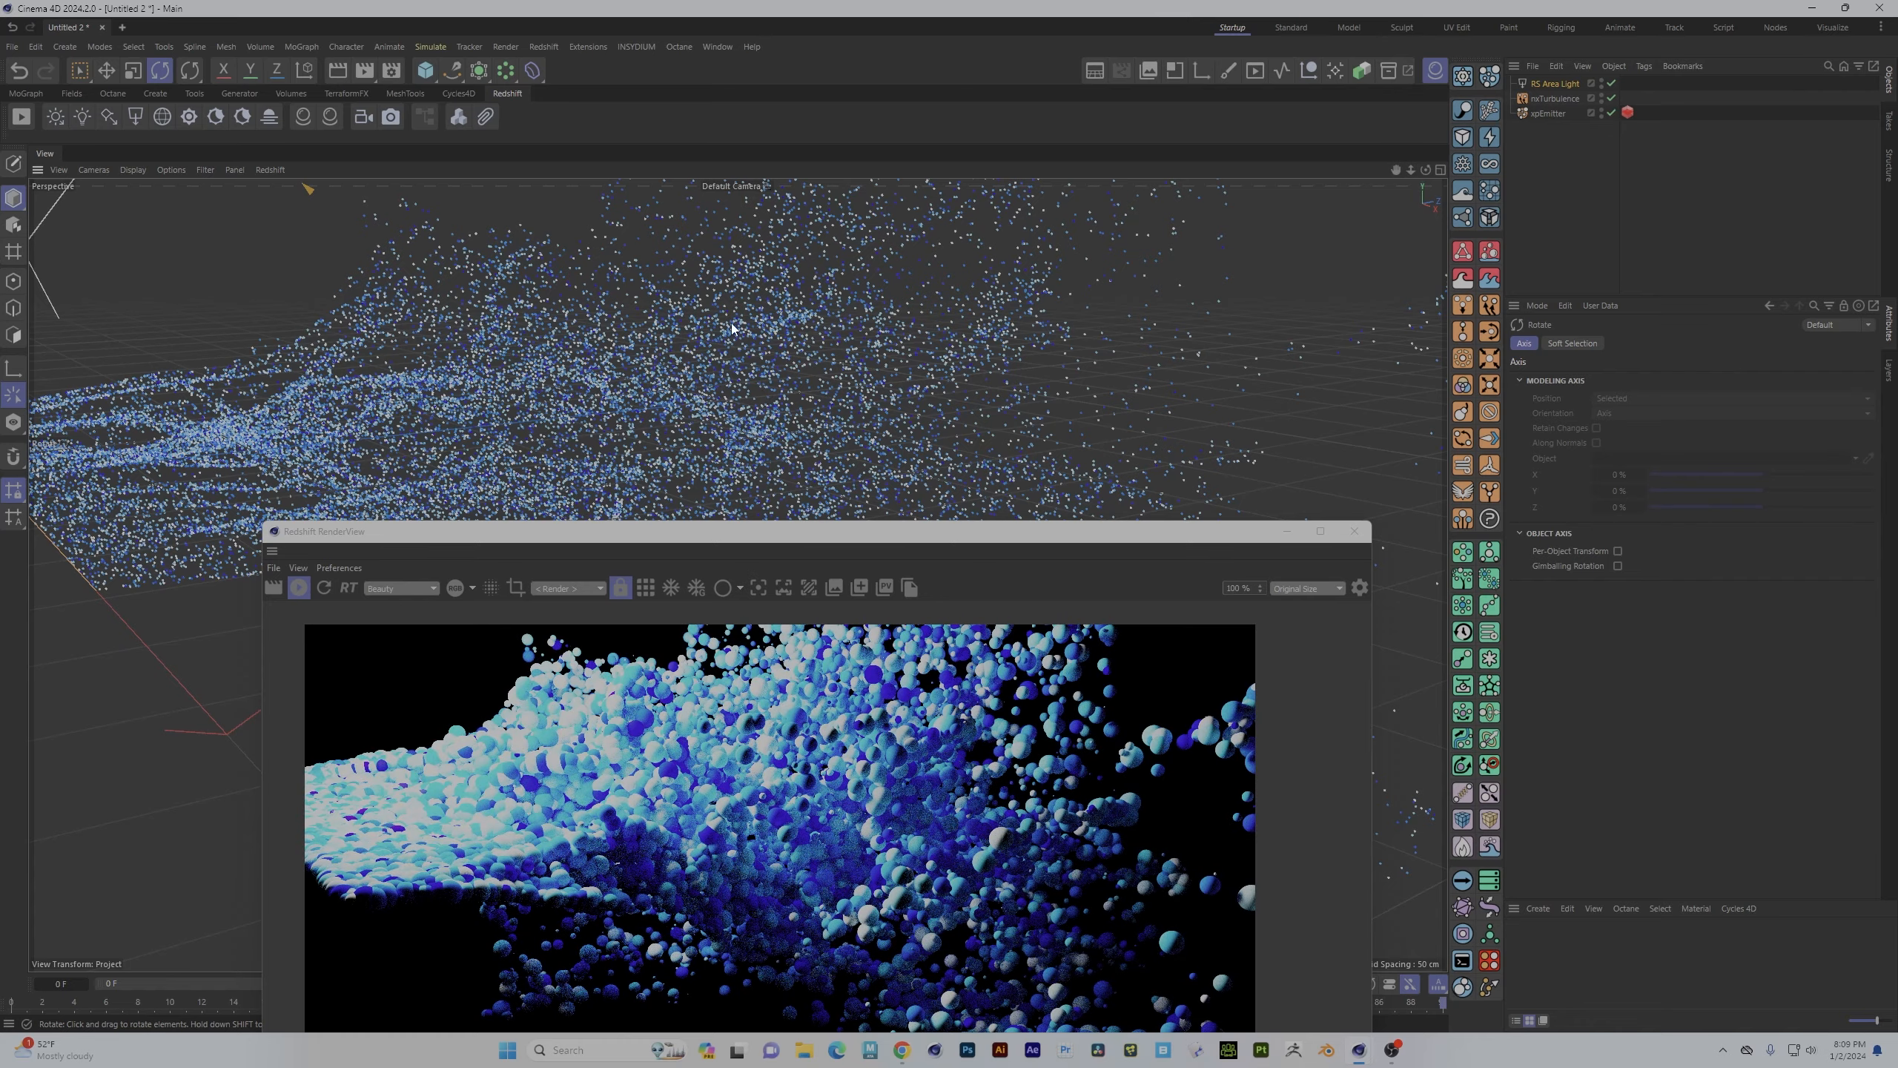
{"action": "left_click_drag", "start_coordinate": [856, 351], "coordinate": [932, 366], "text": "alt"}
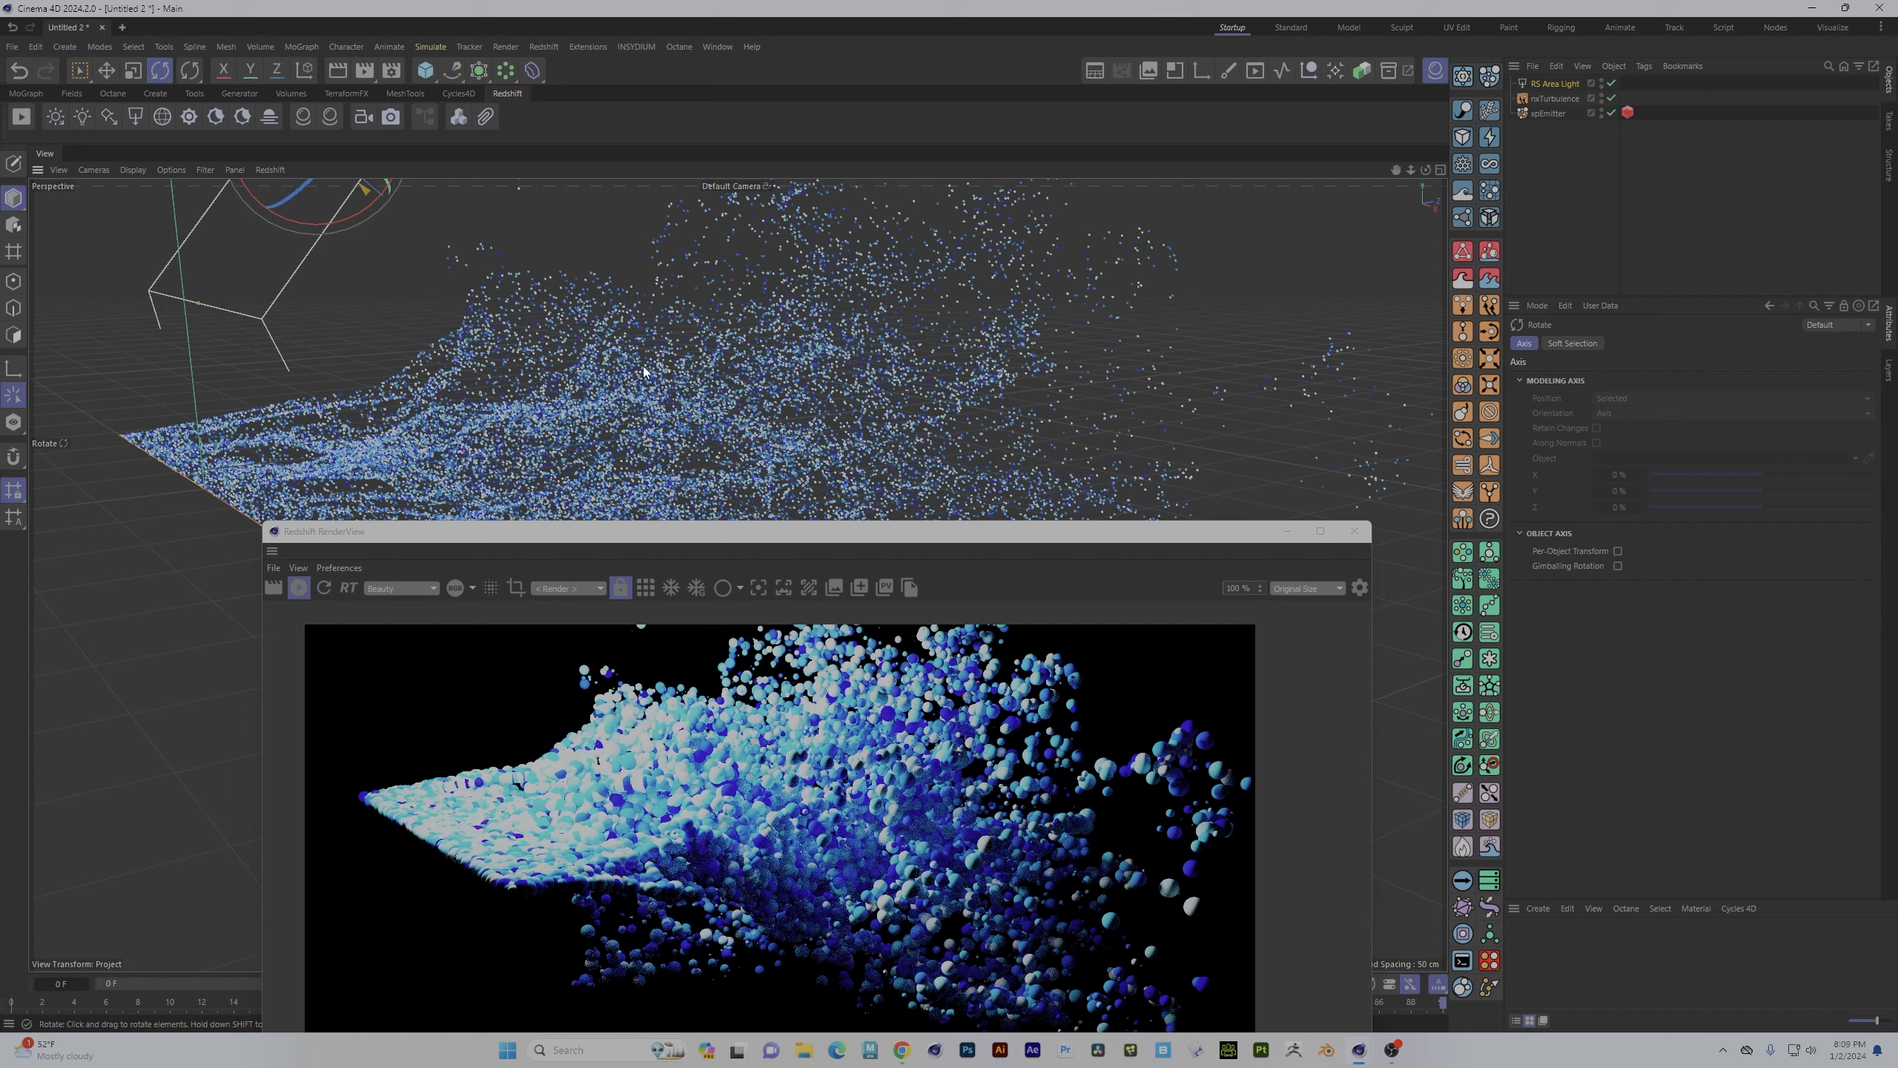
- Disable the RS Area Light and switch the Redshift Object tag's particle mode to Quad Instances
{"action": "left_click", "coordinate": [1552, 85]}
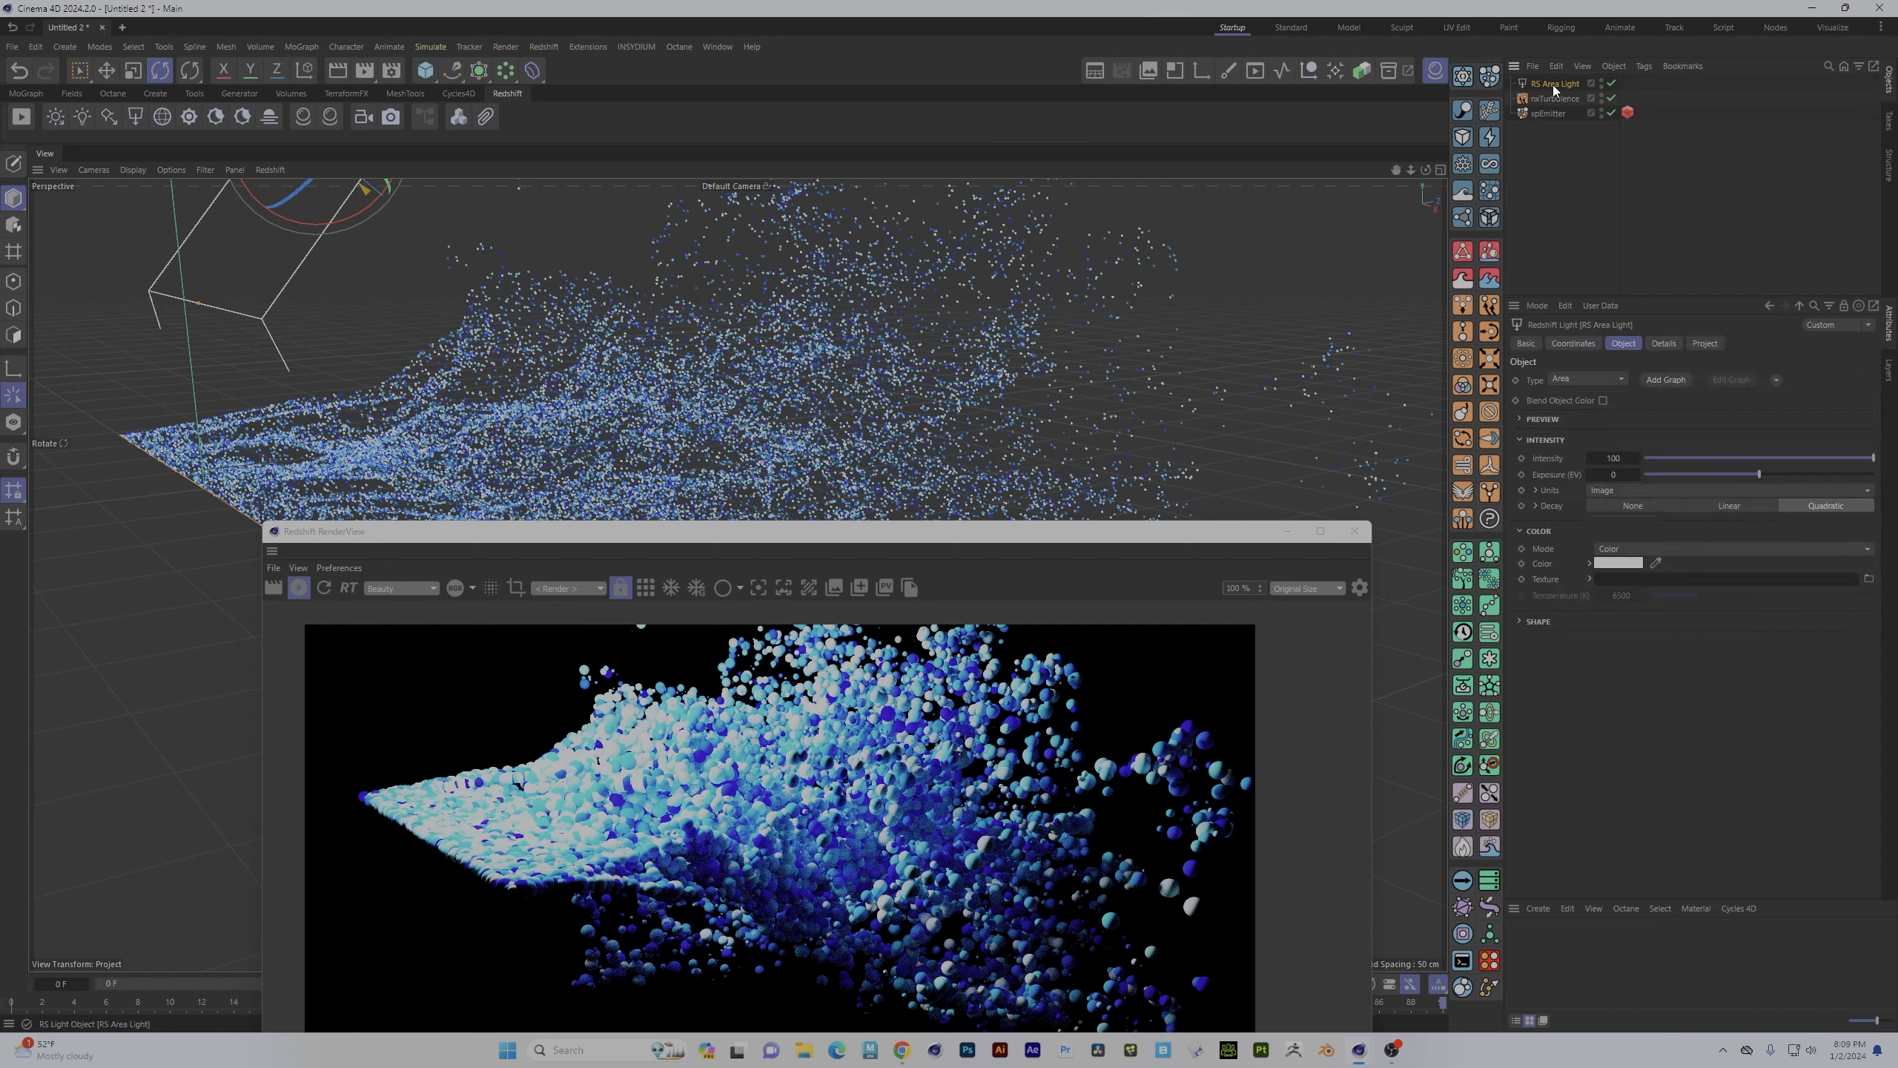
{"action": "left_click", "coordinate": [1611, 83]}
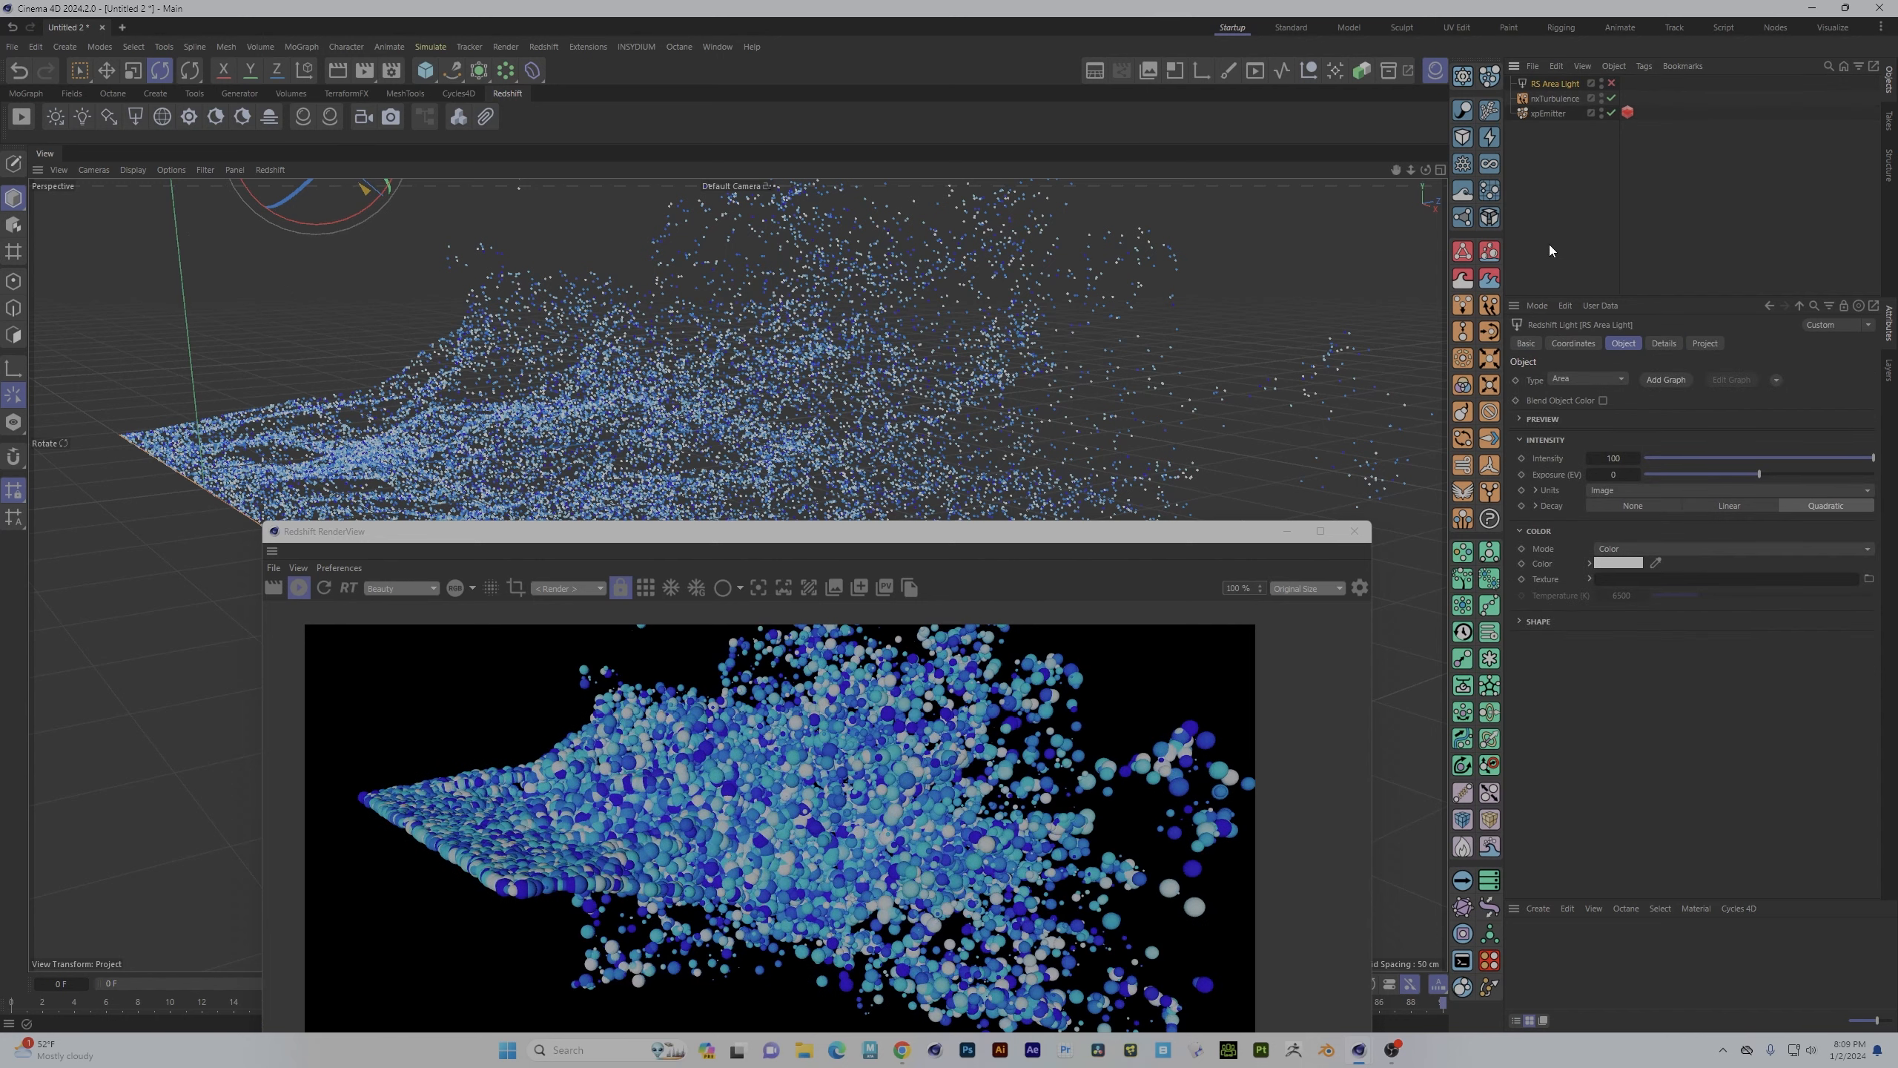
{"action": "left_click", "coordinate": [1627, 112]}
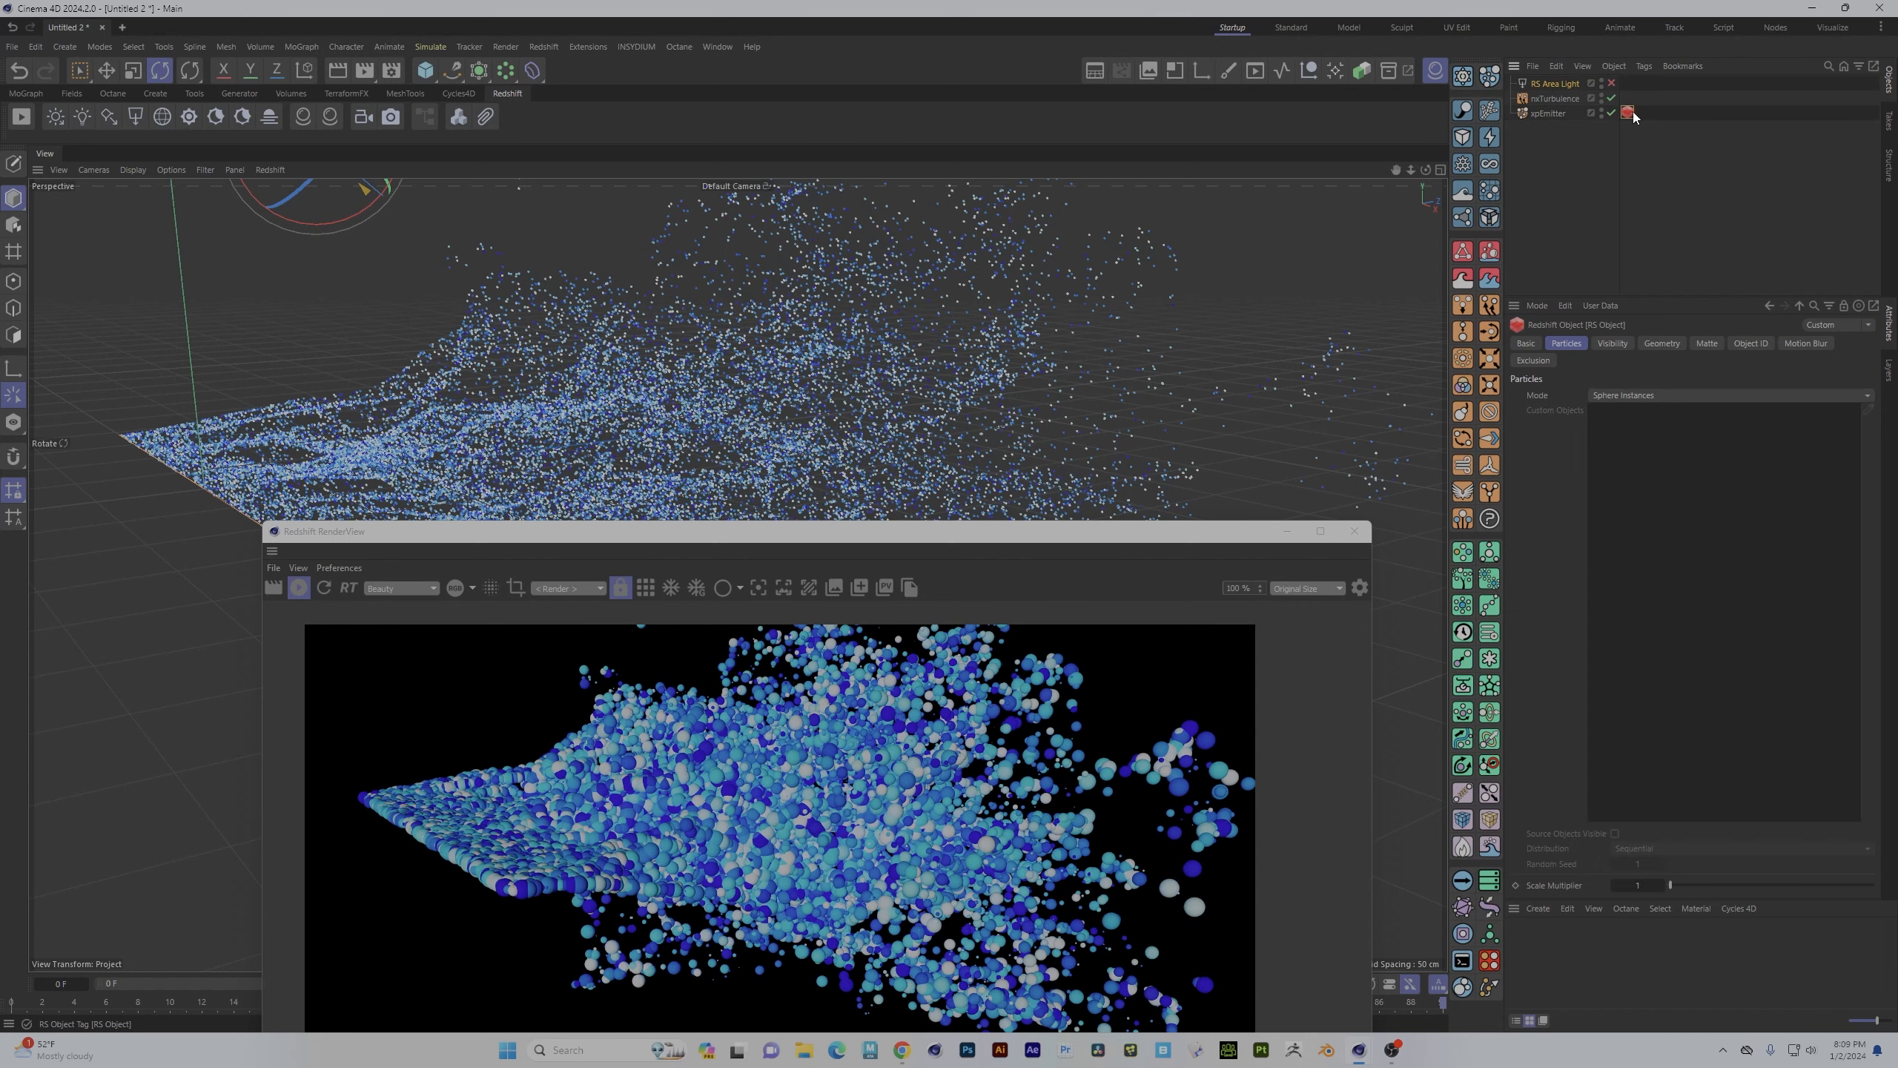
{"action": "left_click", "coordinate": [1864, 396]}
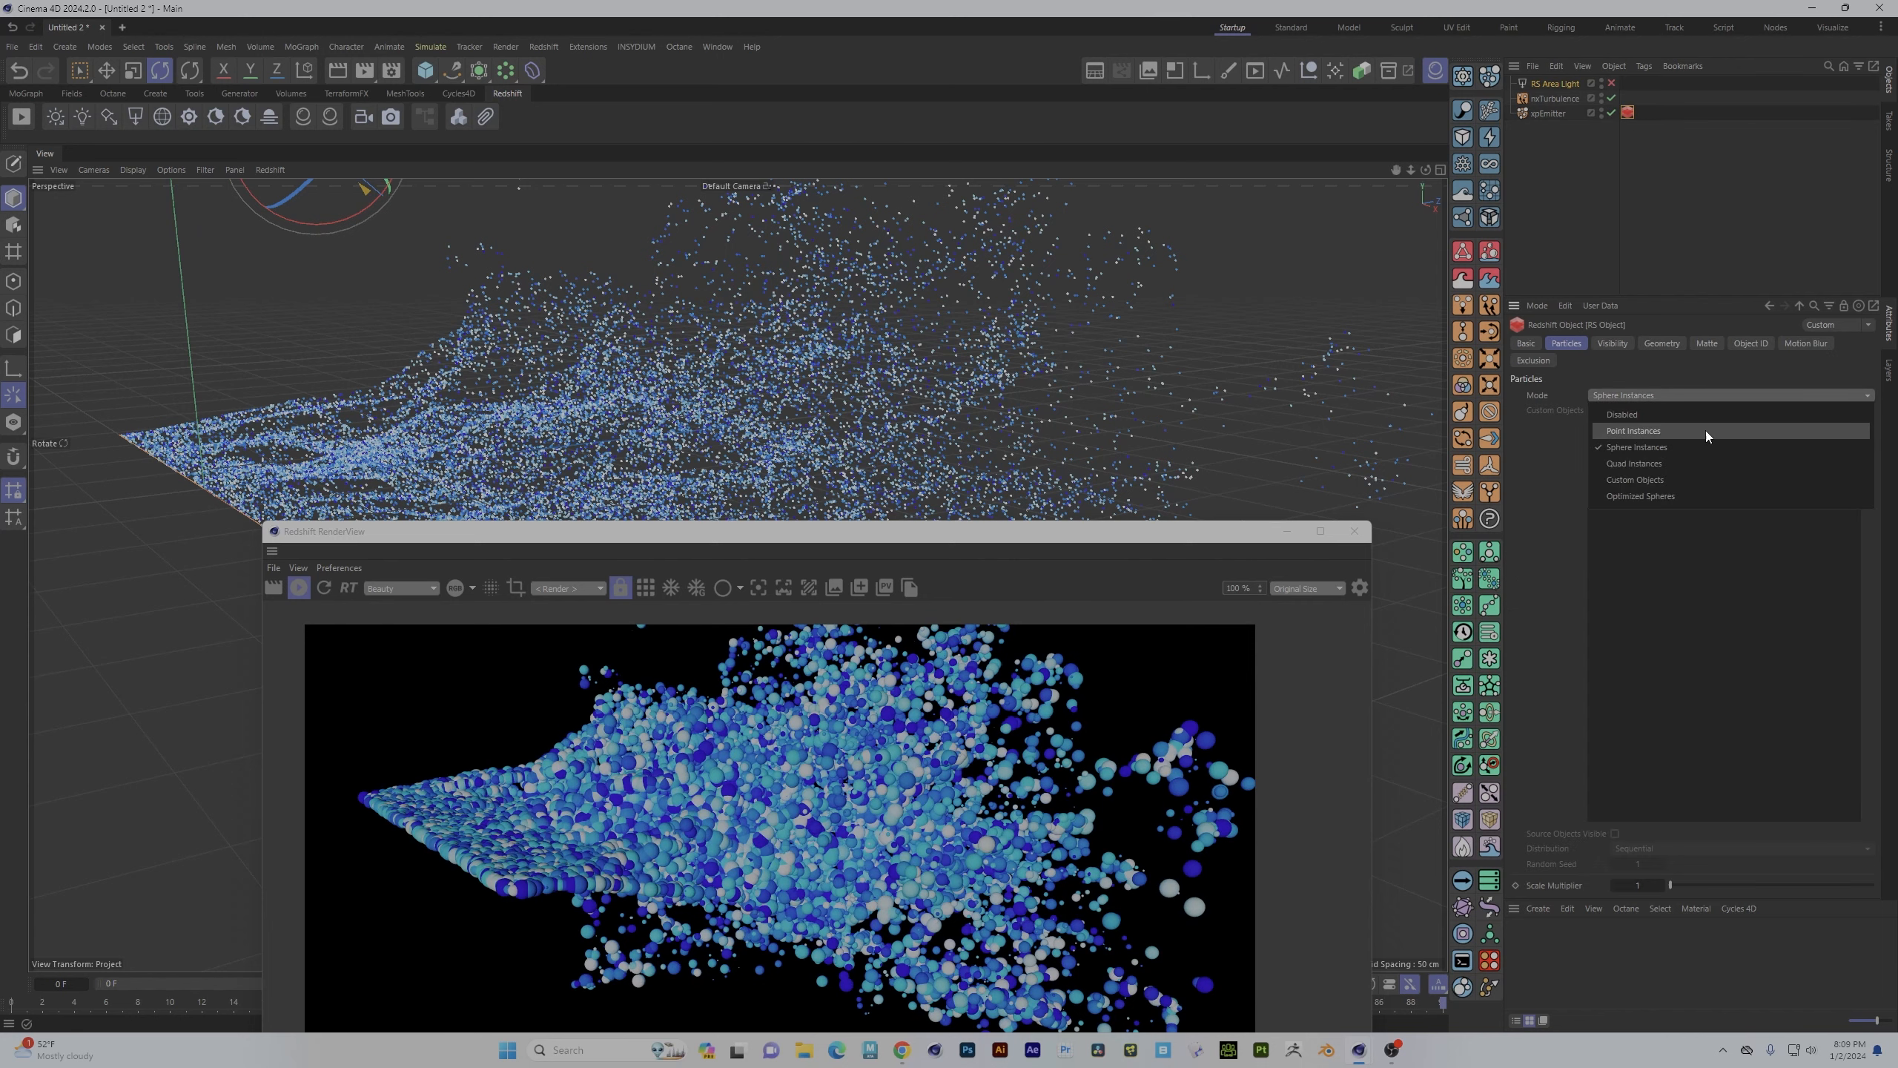
{"action": "left_click", "coordinate": [1692, 463]}
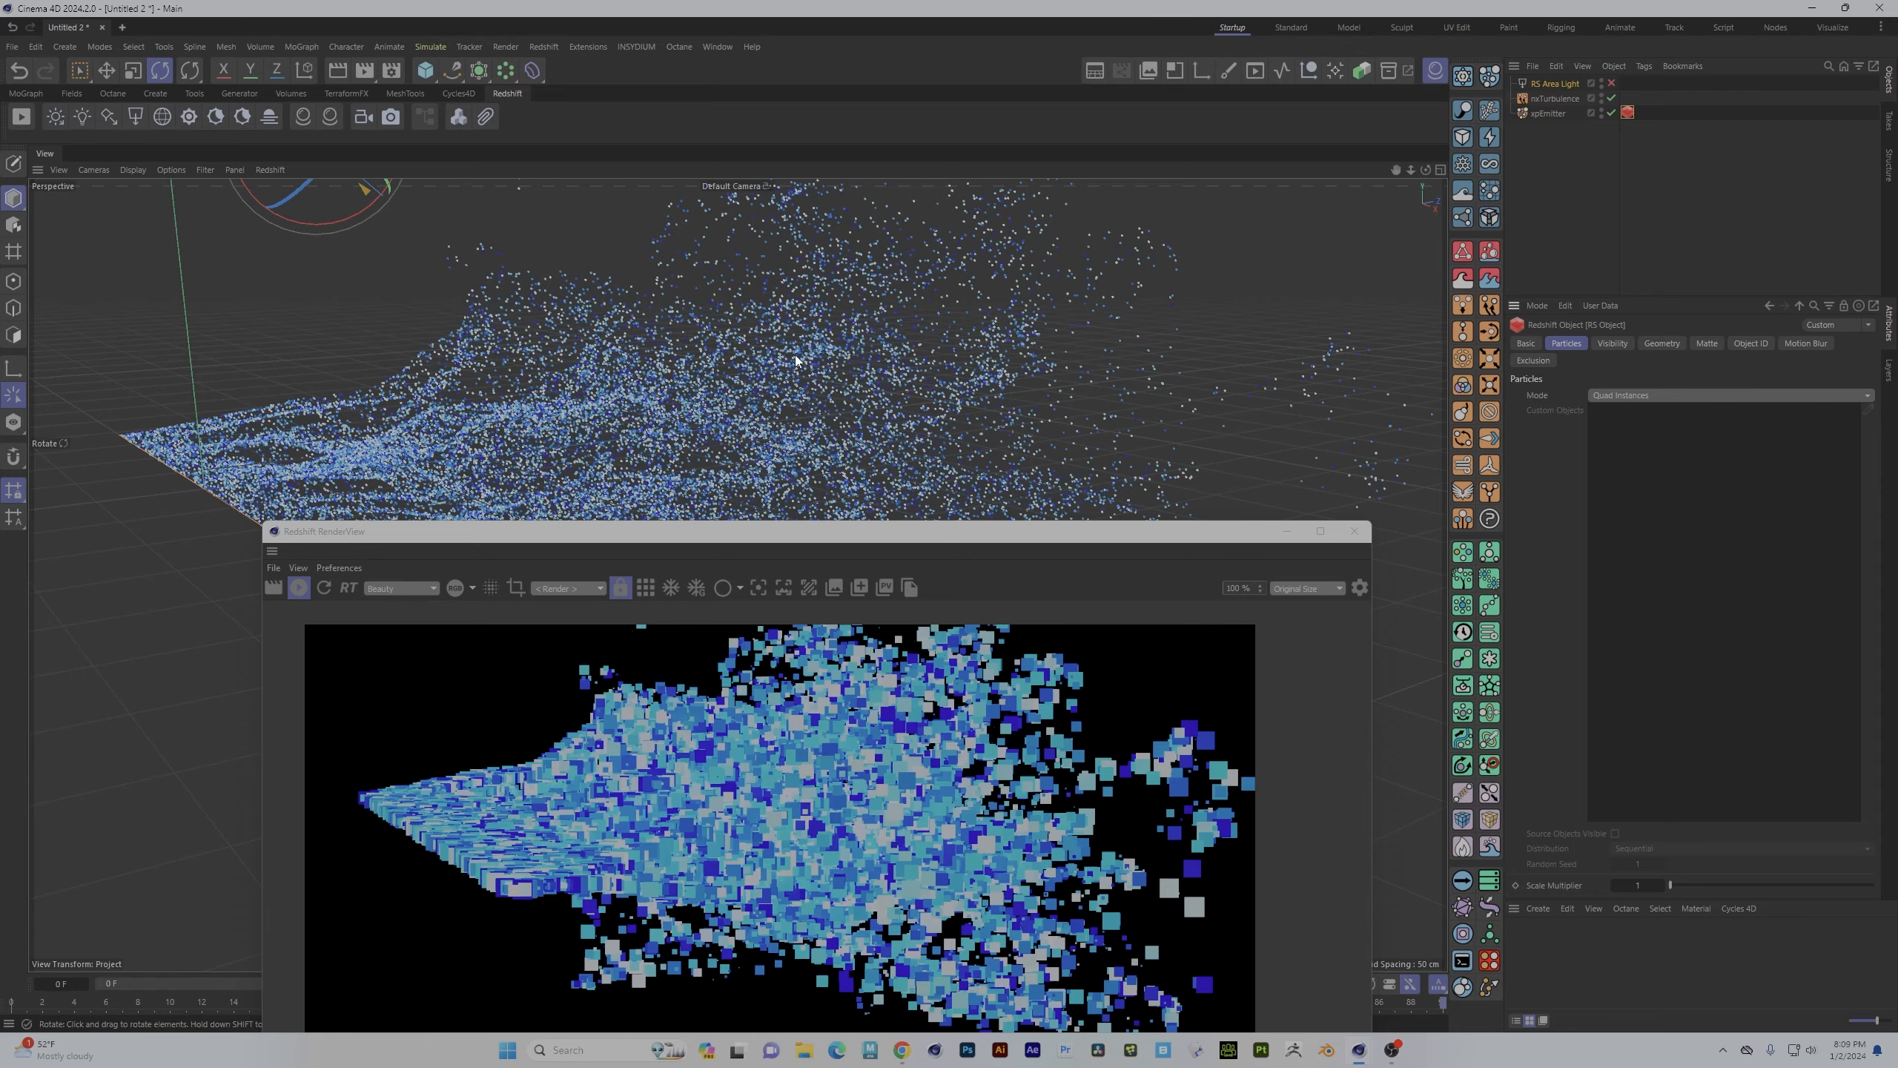
{"action": "left_click_drag", "start_coordinate": [650, 370], "coordinate": [933, 425], "text": "alt"}
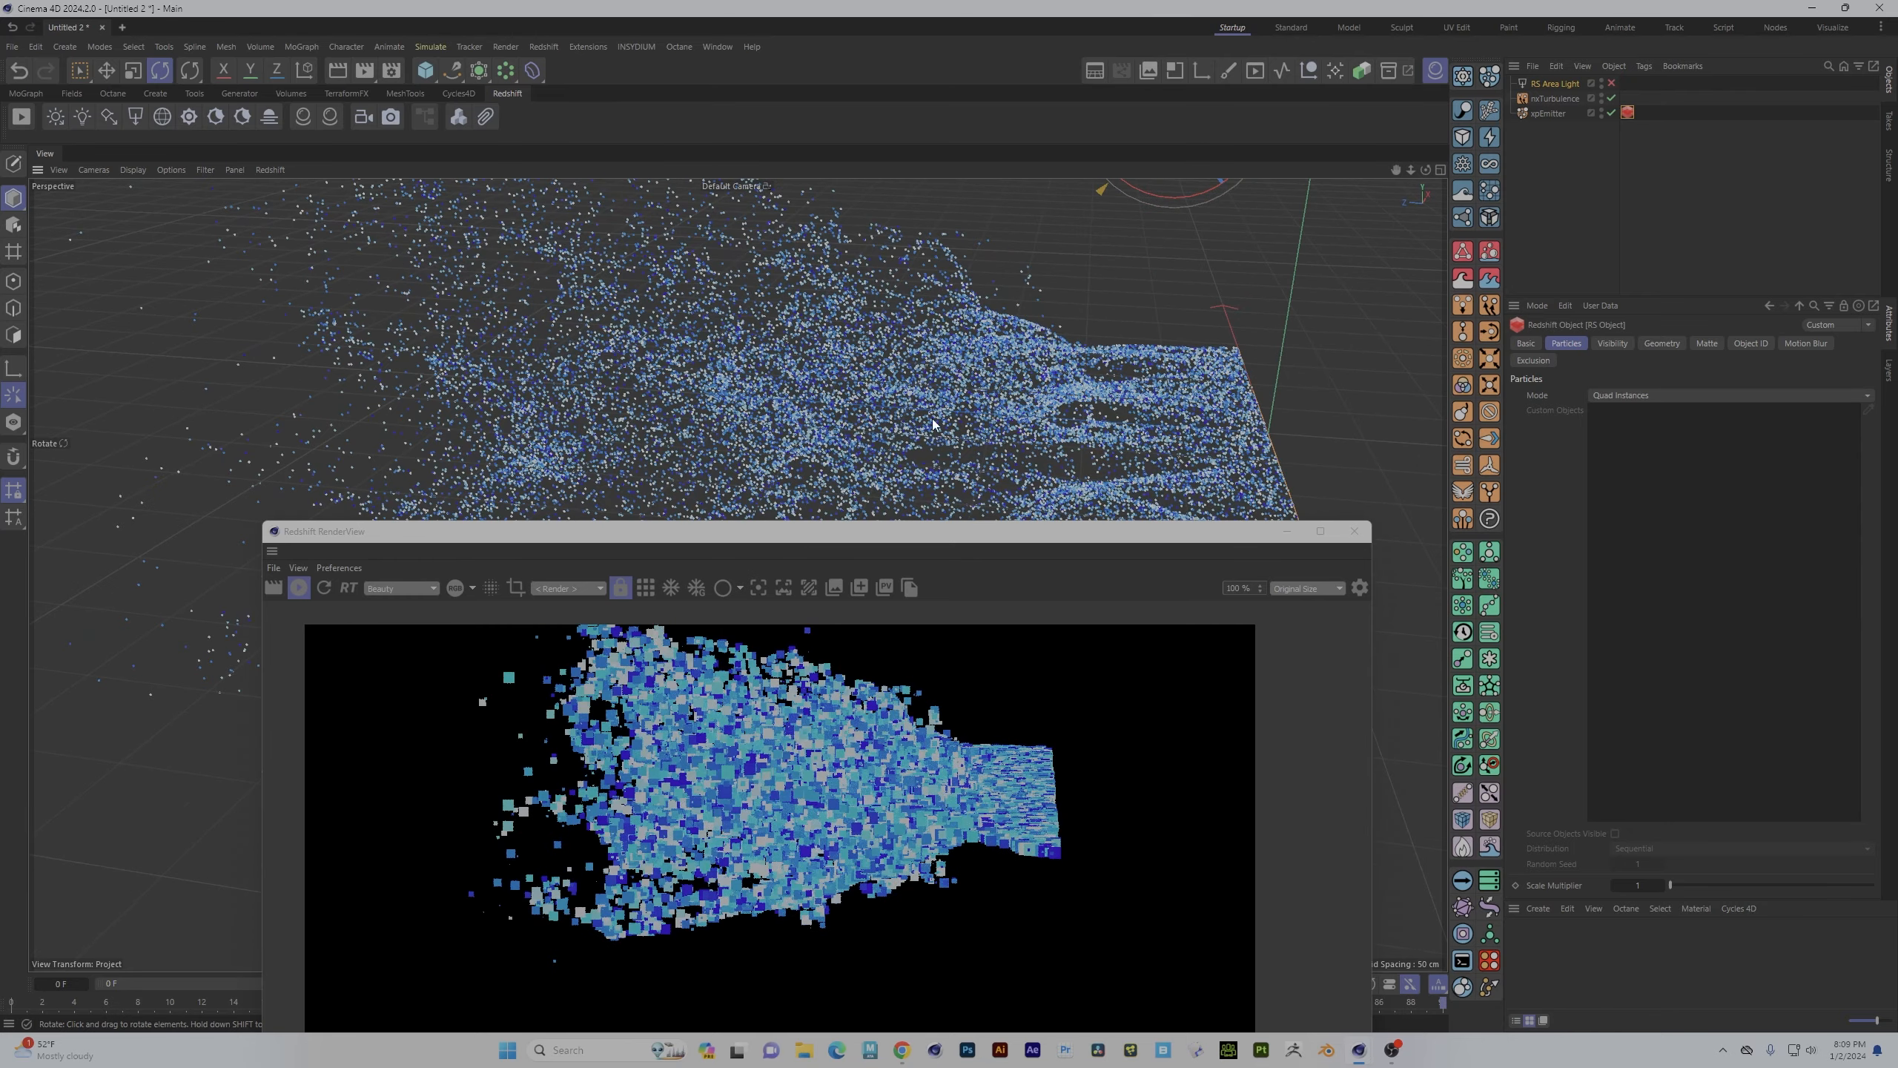
- Switch the tag's particle mode to Optimized Spheres and enable the RS Area Light again
{"action": "left_click", "coordinate": [1864, 395]}
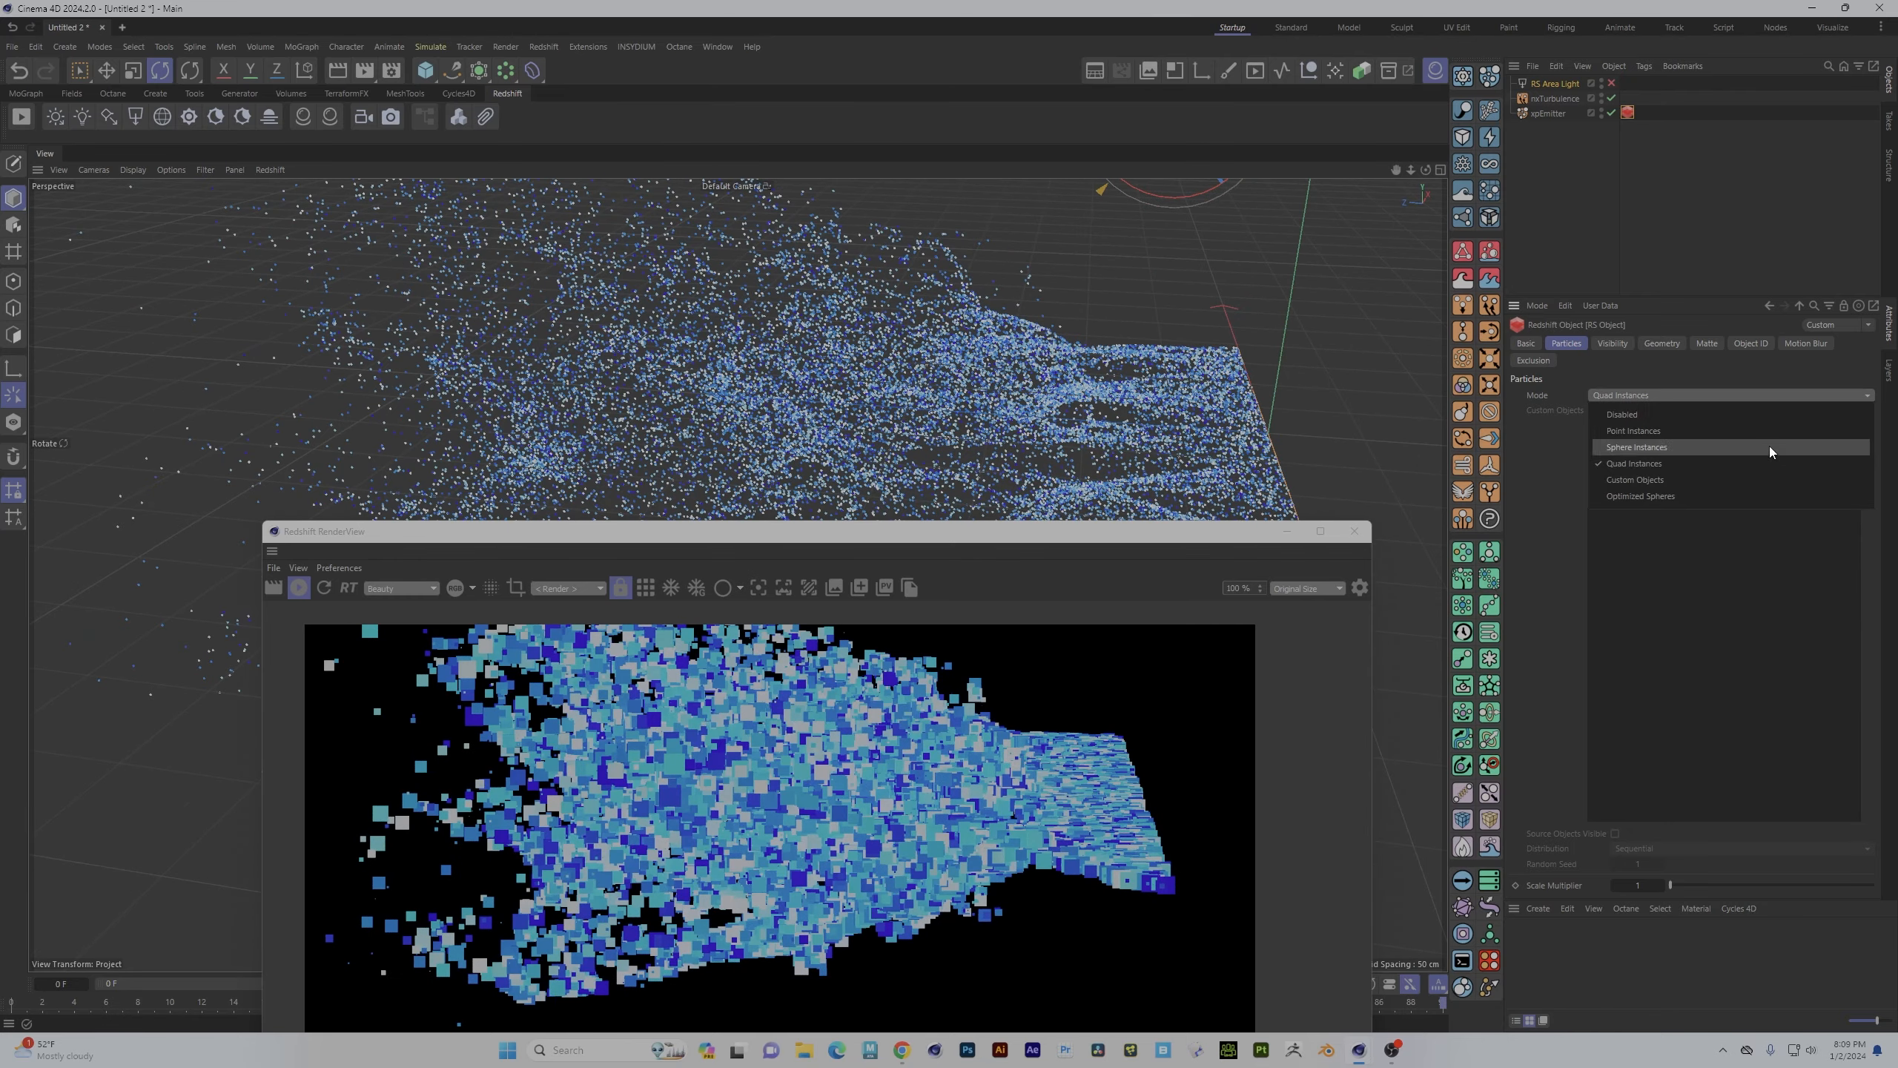
{"action": "left_click", "coordinate": [1637, 491]}
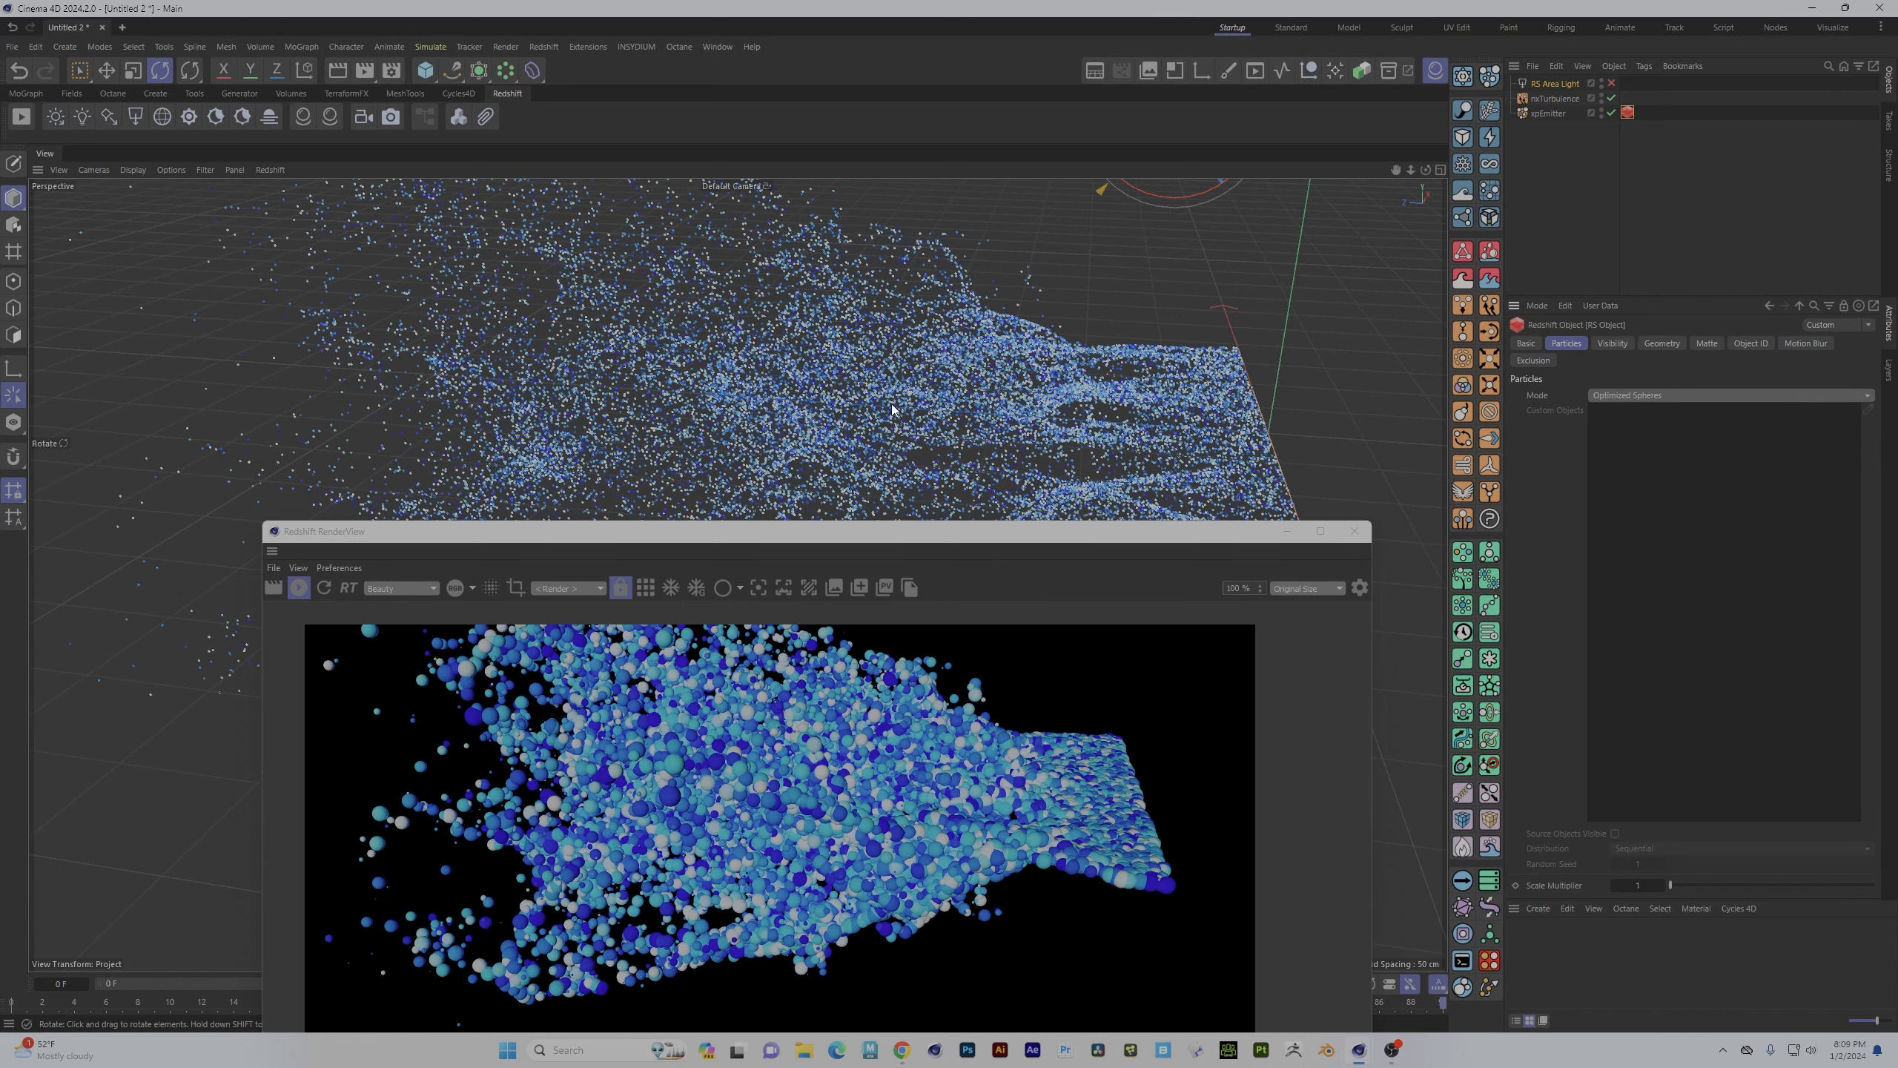
{"action": "left_click", "coordinate": [1611, 83]}
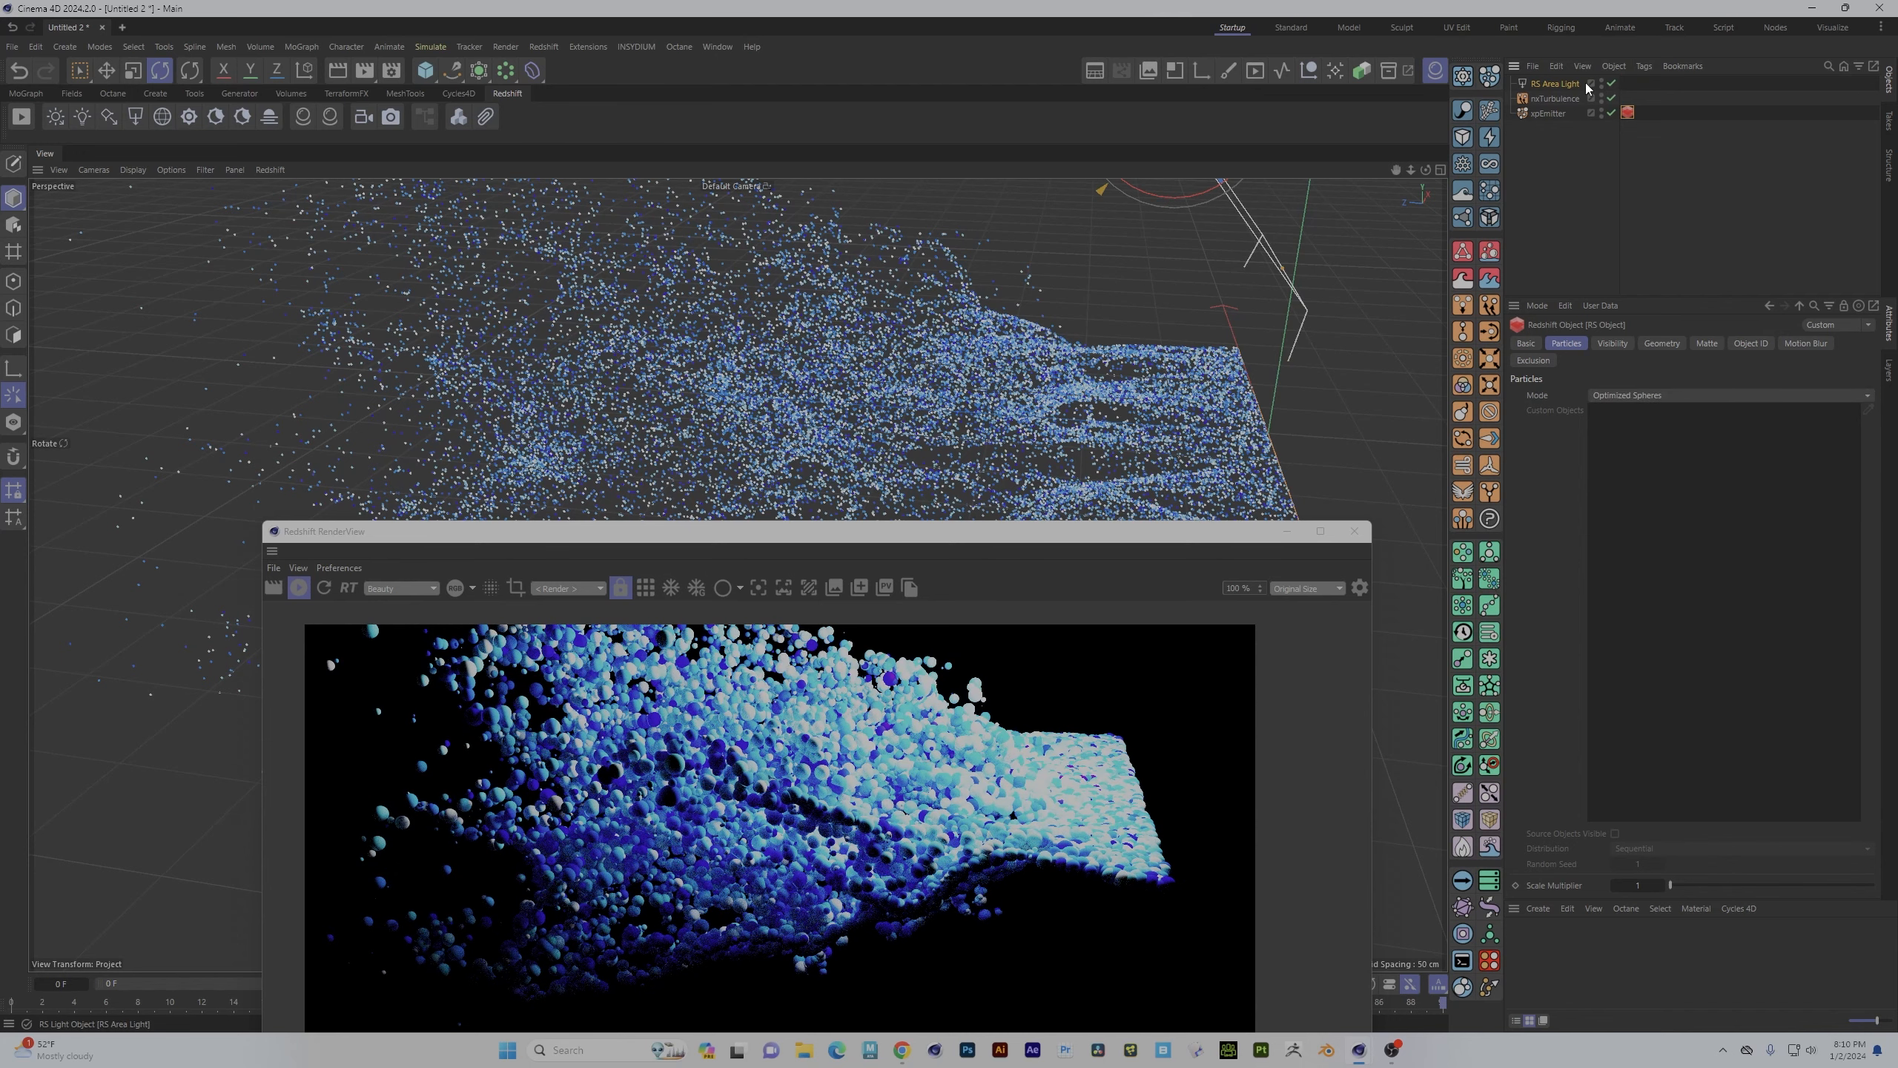
- Set the tag's particle mode back to Point Instances, inspect the lit render from several angles and close the RenderView
{"action": "left_click", "coordinate": [1864, 401]}
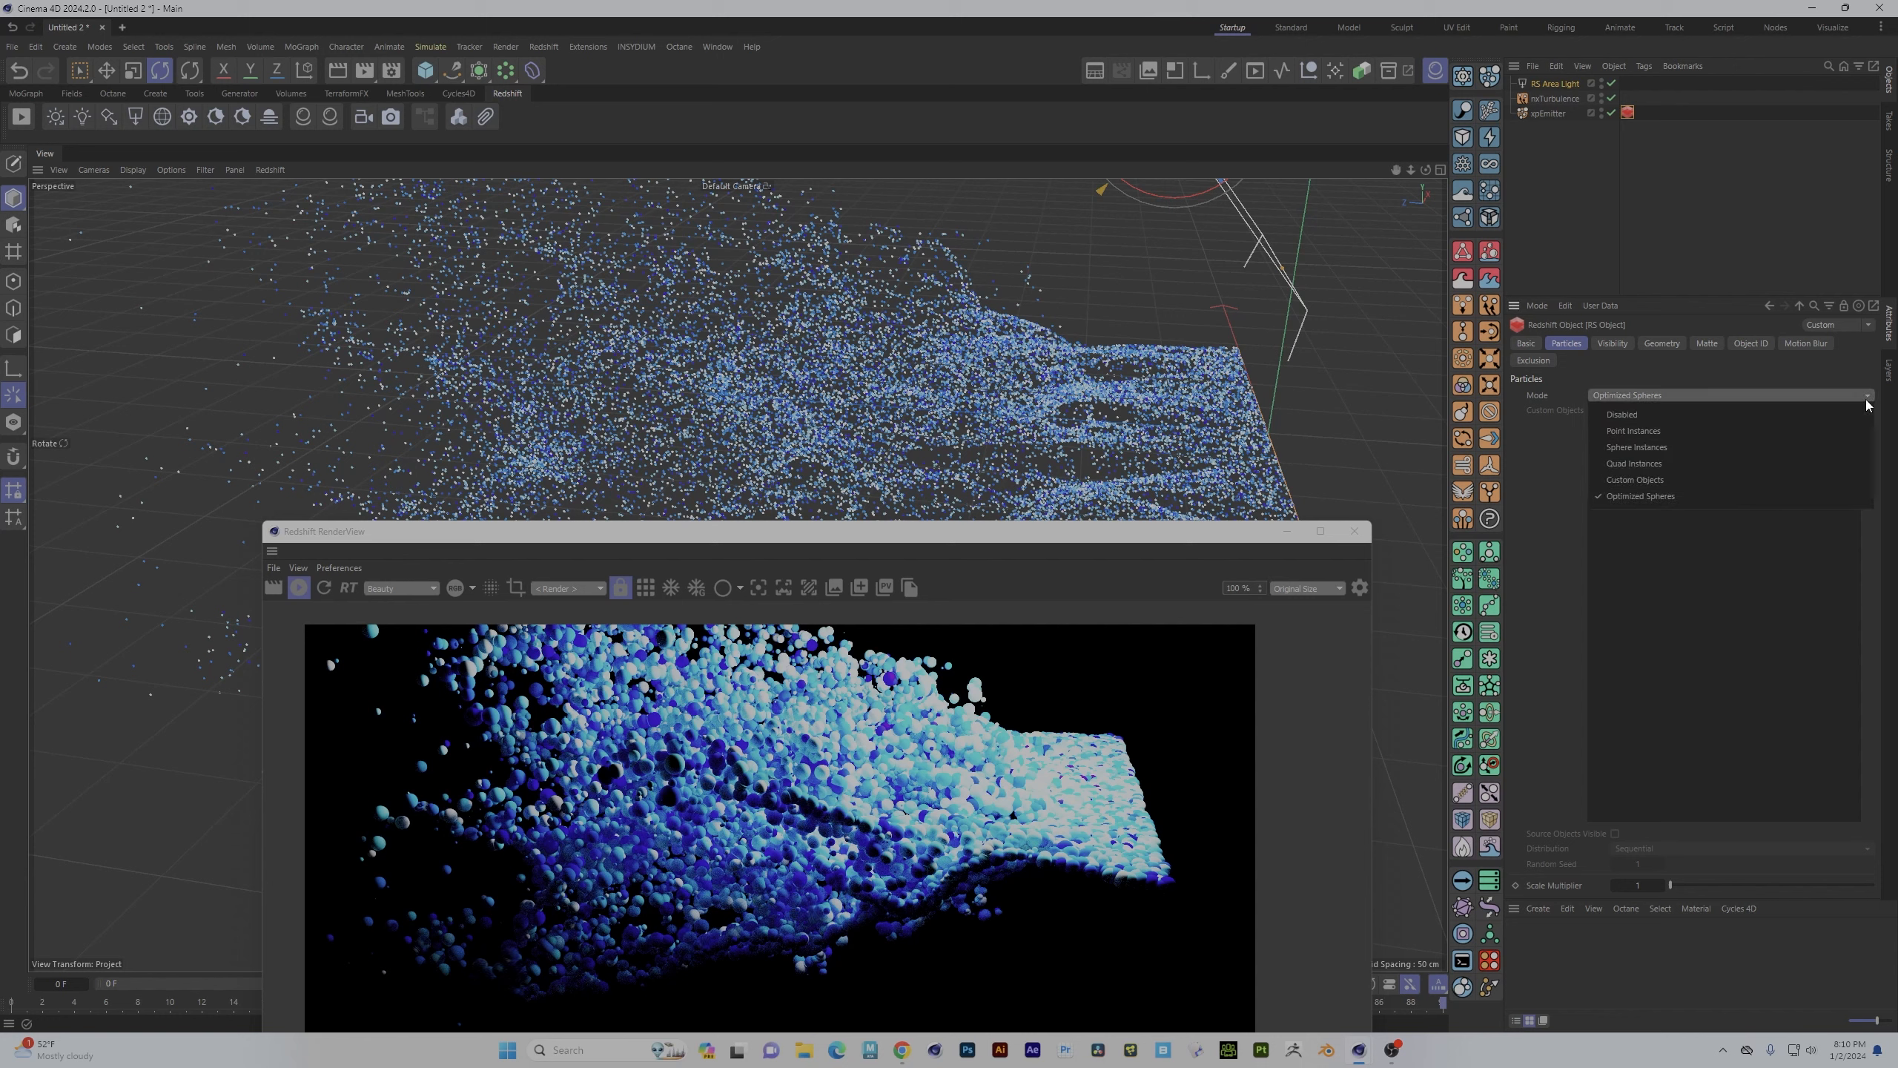
{"action": "left_click", "coordinate": [1663, 433]}
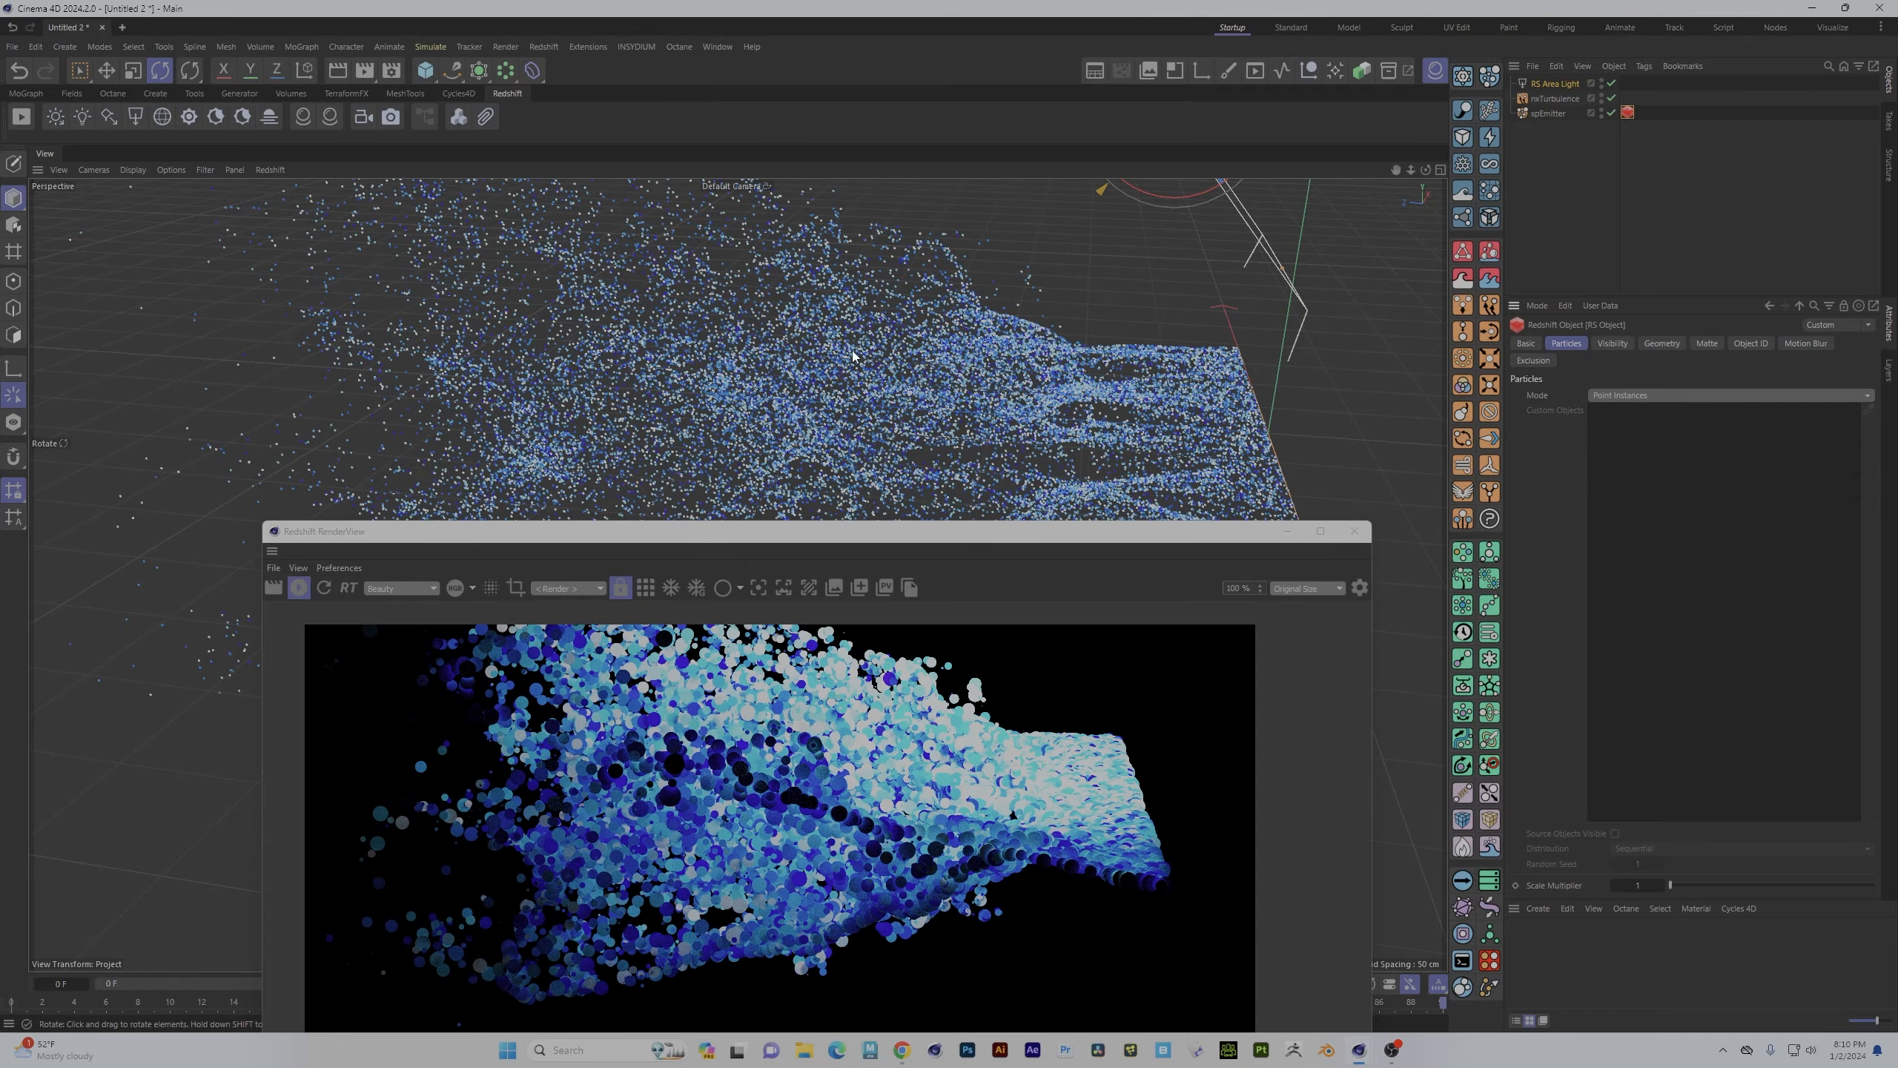
{"action": "left_click_drag", "start_coordinate": [854, 356], "coordinate": [651, 341], "text": "alt"}
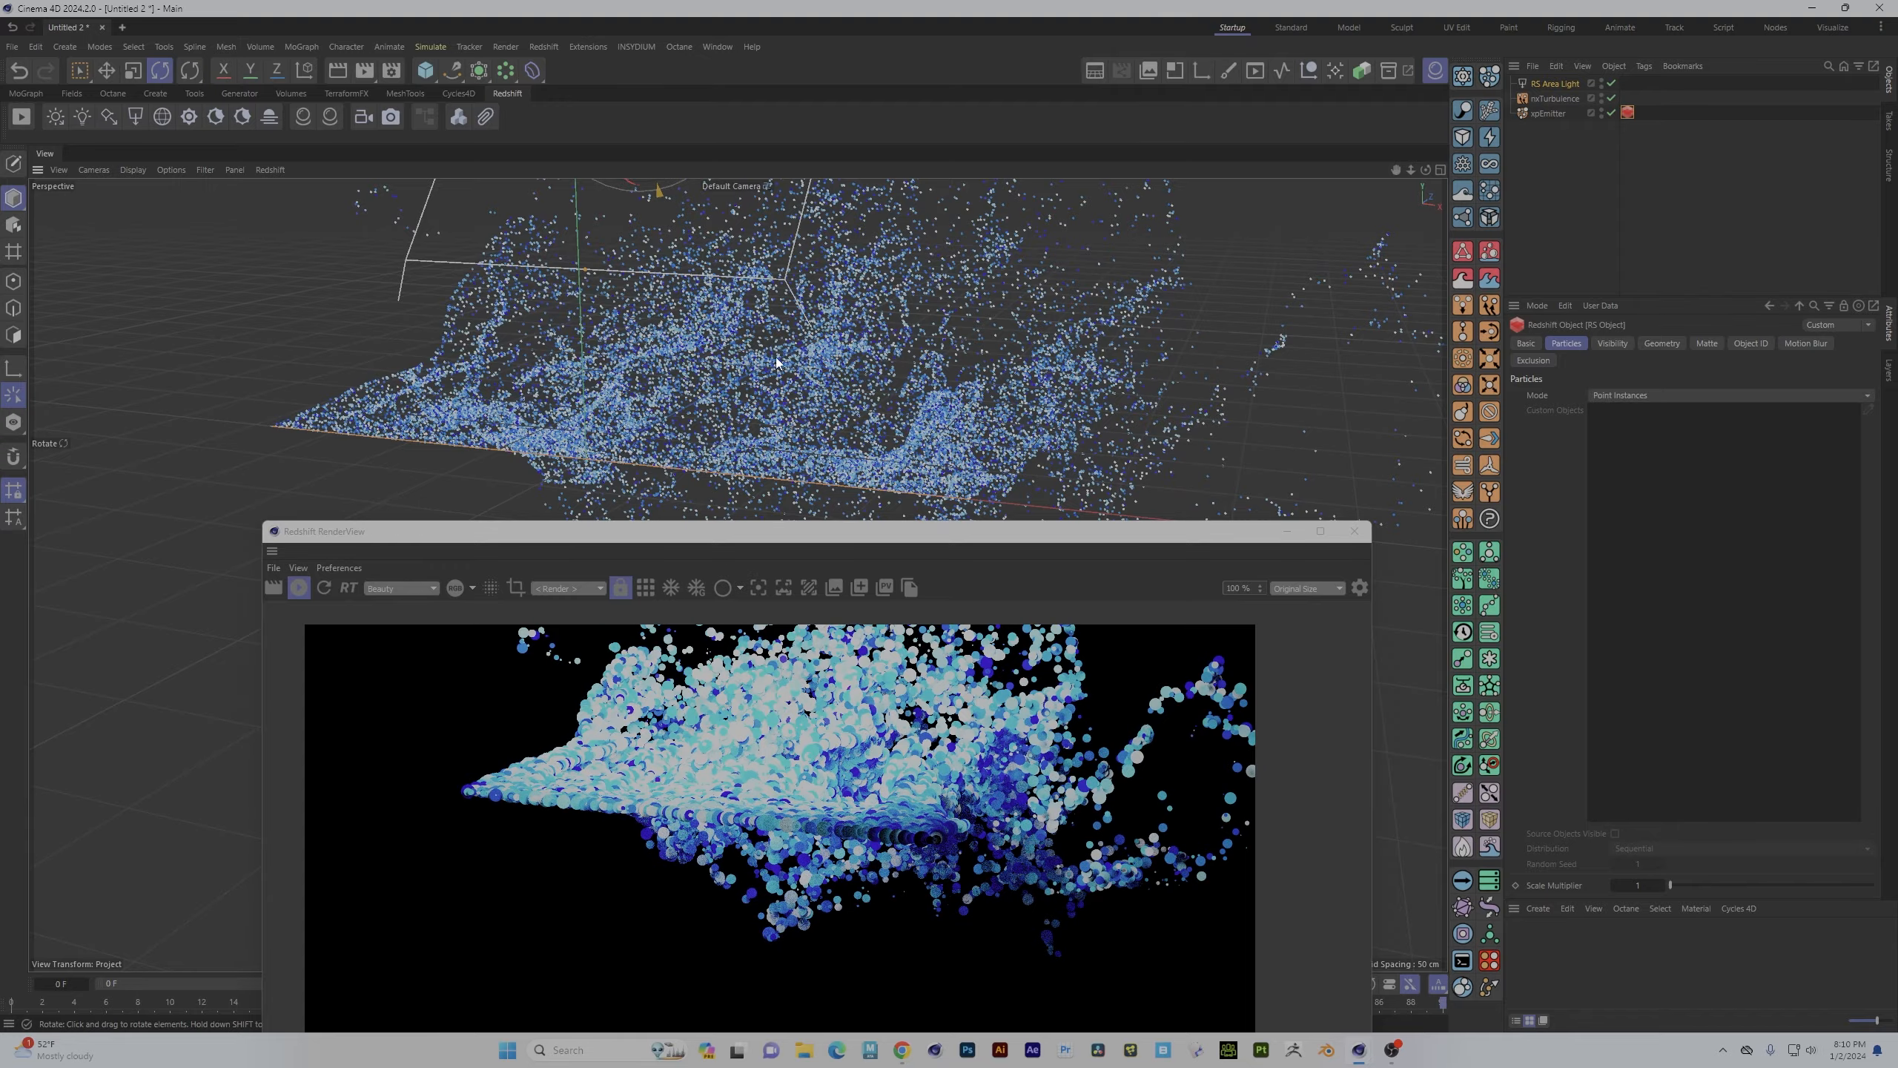
{"action": "mouse_move", "coordinate": [776, 363]}
{"action": "left_mouse_down", "text": "alt"}
{"action": "mouse_move", "coordinate": [822, 359]}
{"action": "mouse_move", "coordinate": [810, 397]}
{"action": "mouse_move", "coordinate": [736, 389]}
{"action": "mouse_move", "coordinate": [784, 388]}
{"action": "left_mouse_up", "text": "alt"}
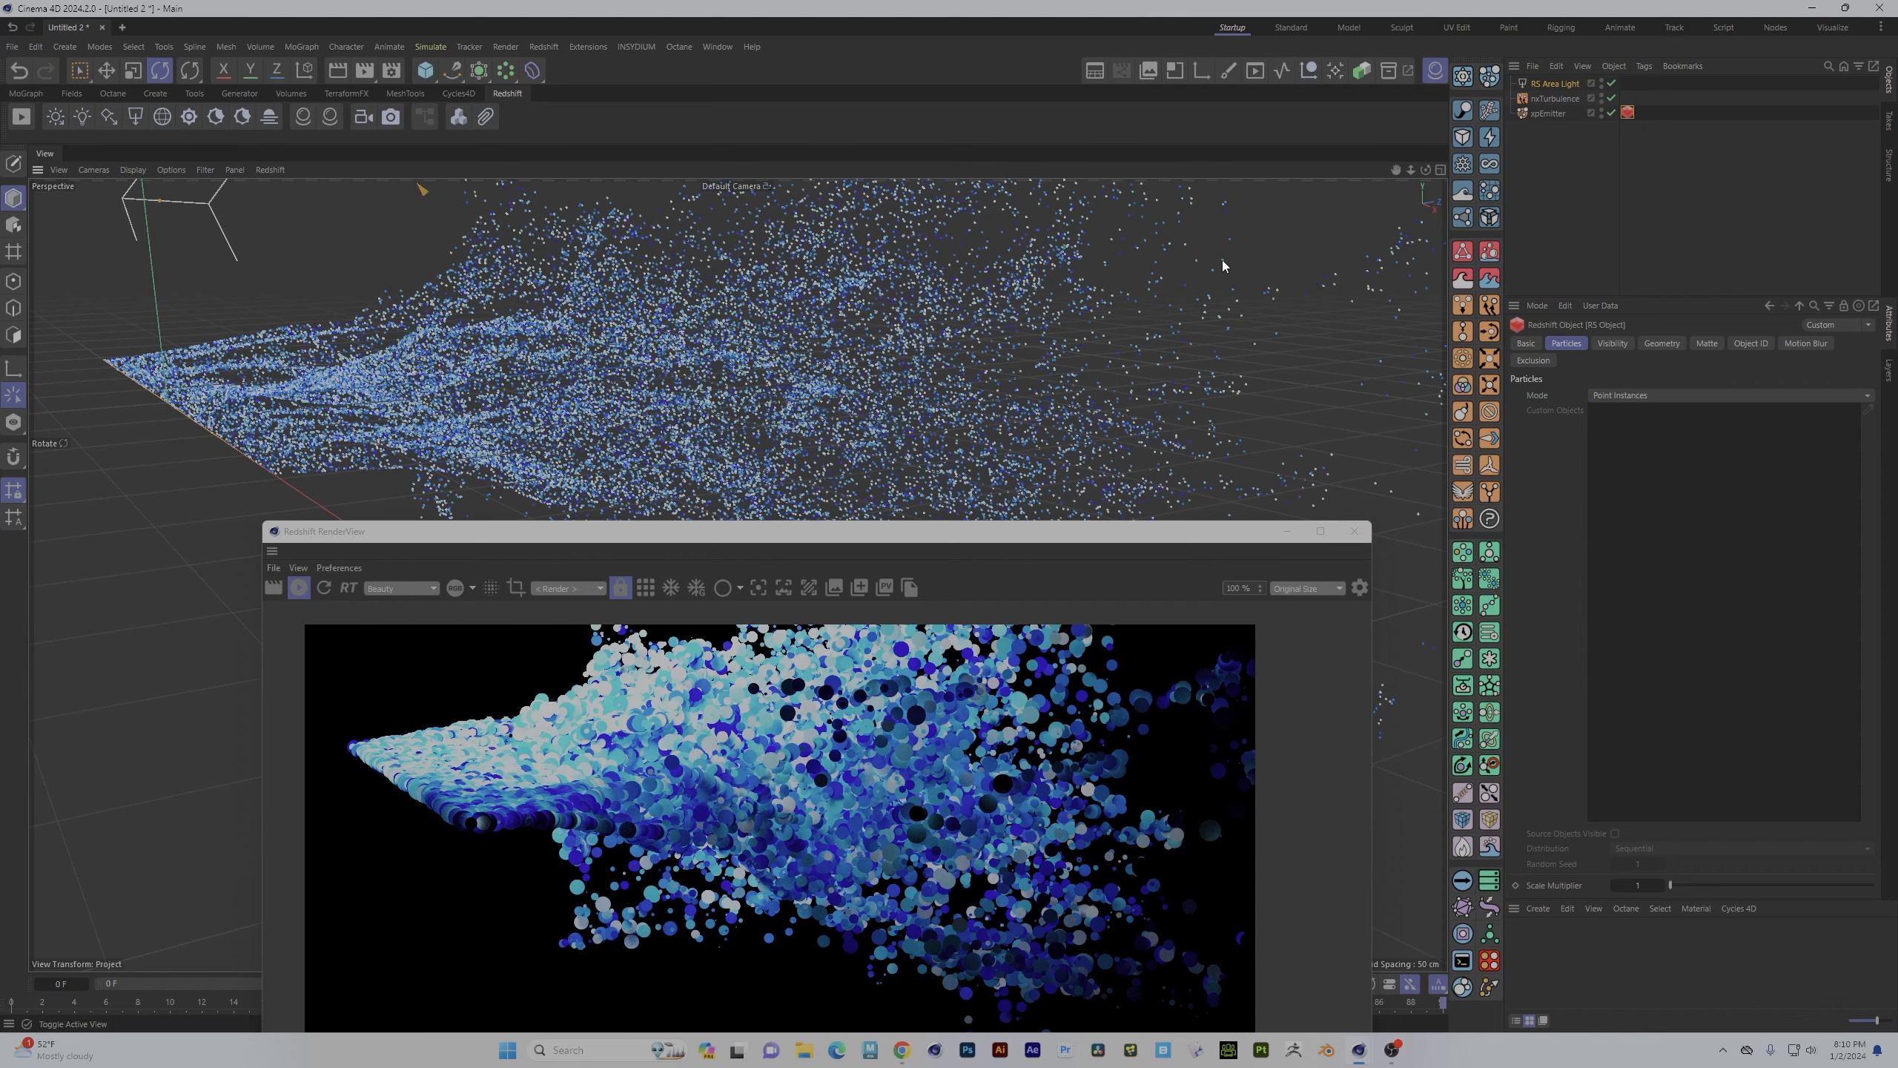
{"action": "left_click_drag", "start_coordinate": [752, 443], "coordinate": [784, 448], "text": "alt"}
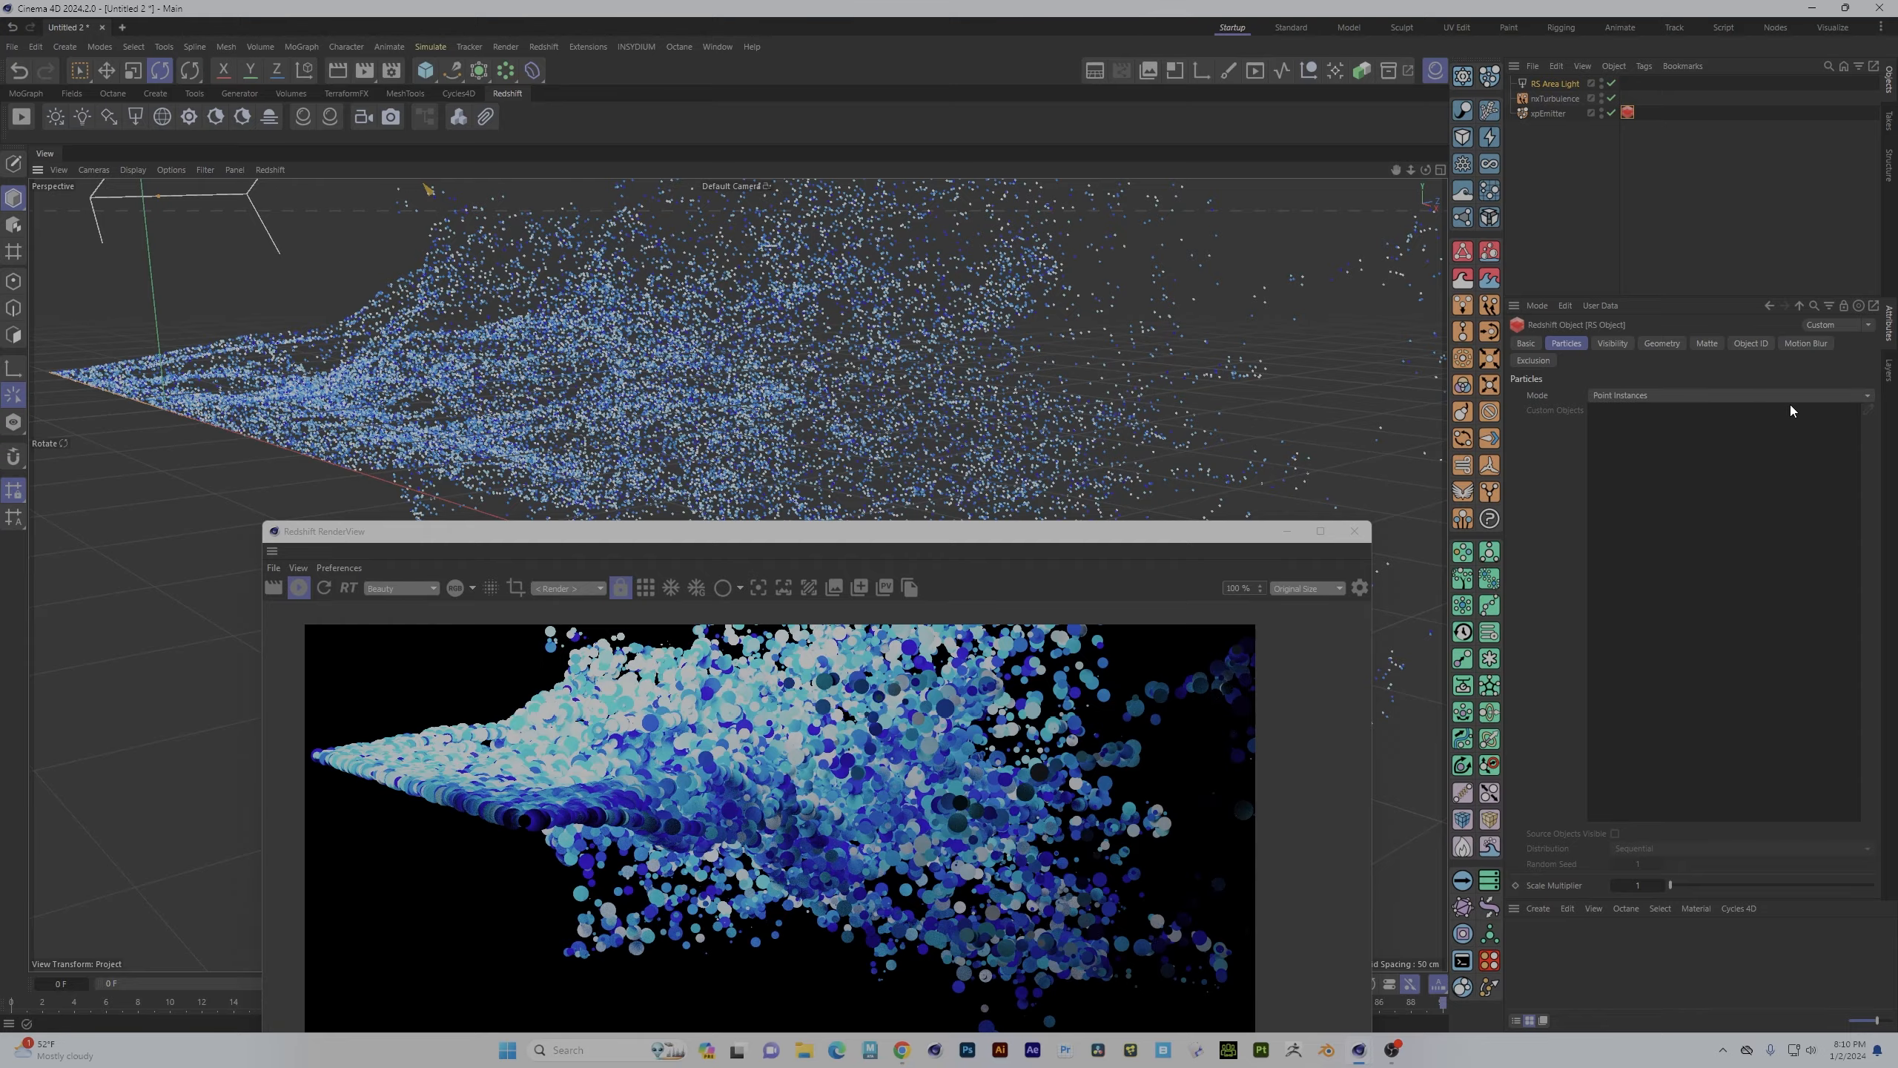
{"action": "left_click_drag", "start_coordinate": [702, 403], "coordinate": [884, 401], "text": "alt"}
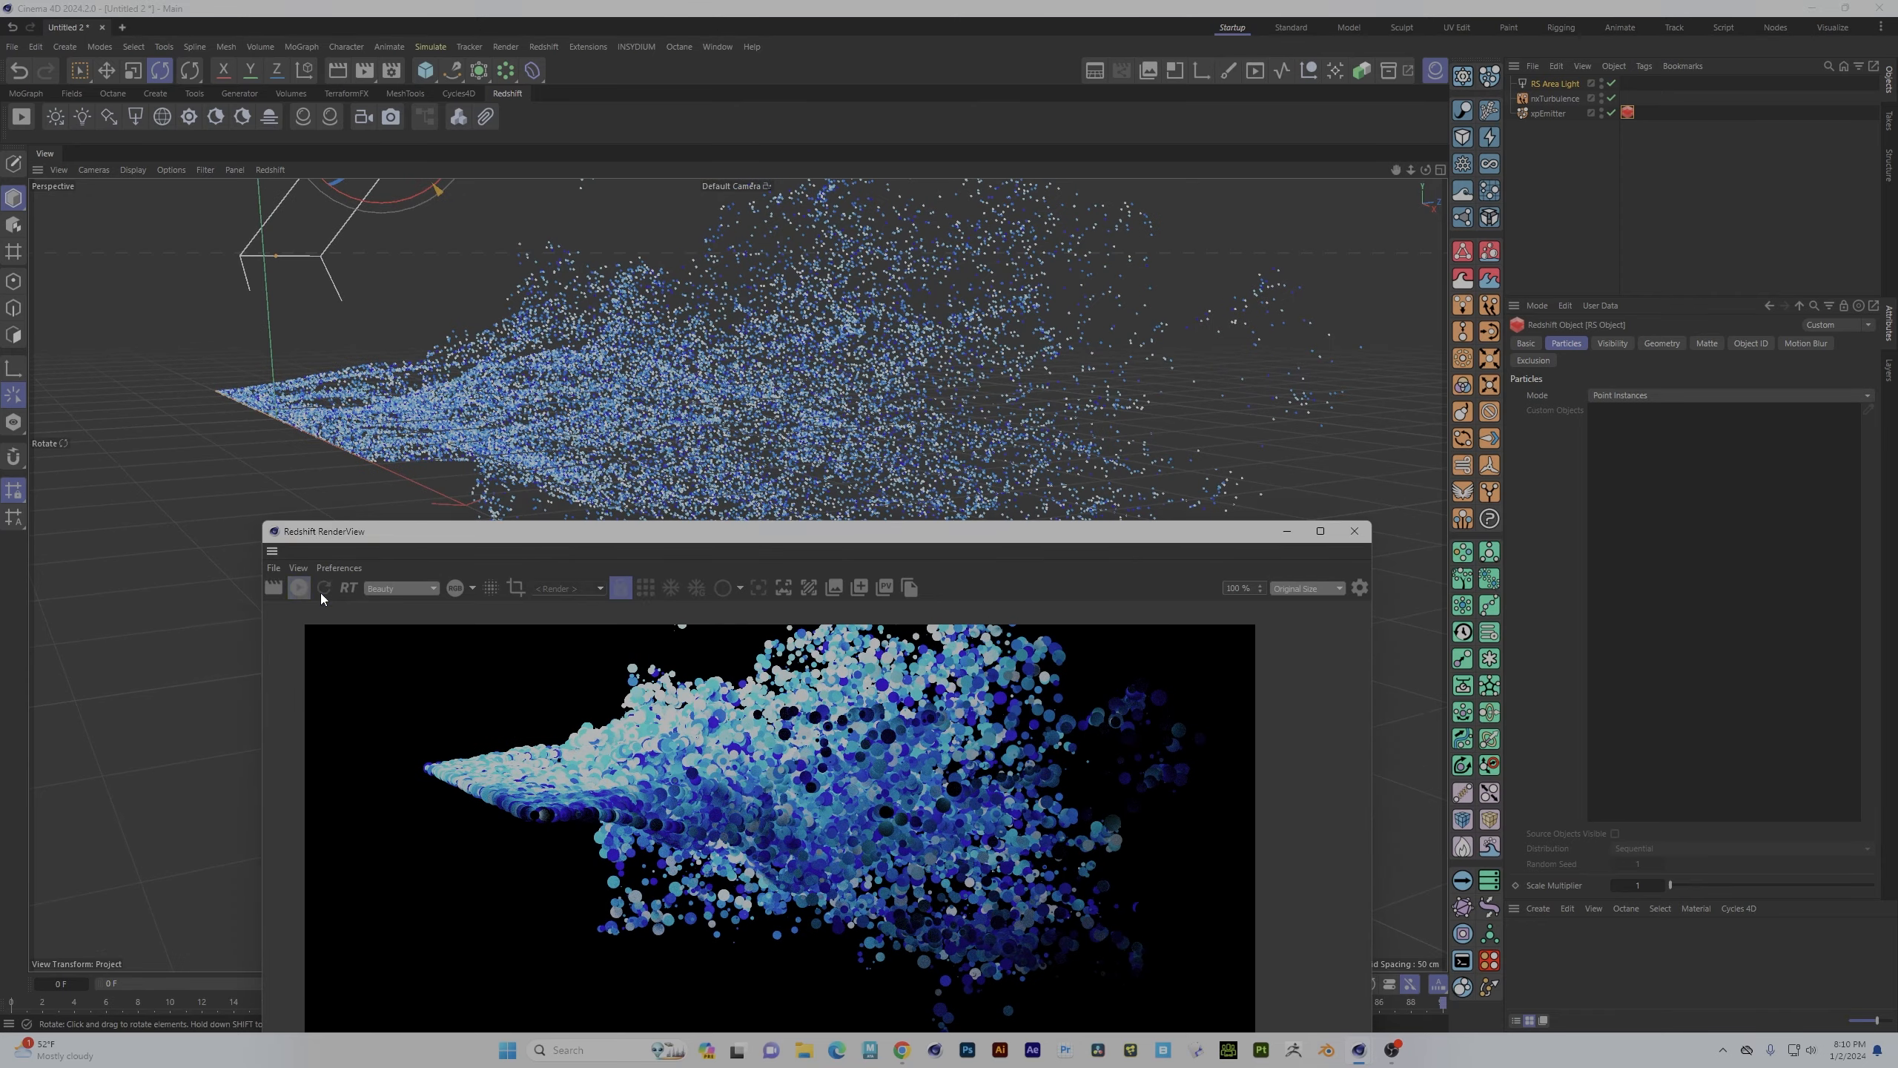
{"action": "left_click", "coordinate": [1354, 531]}
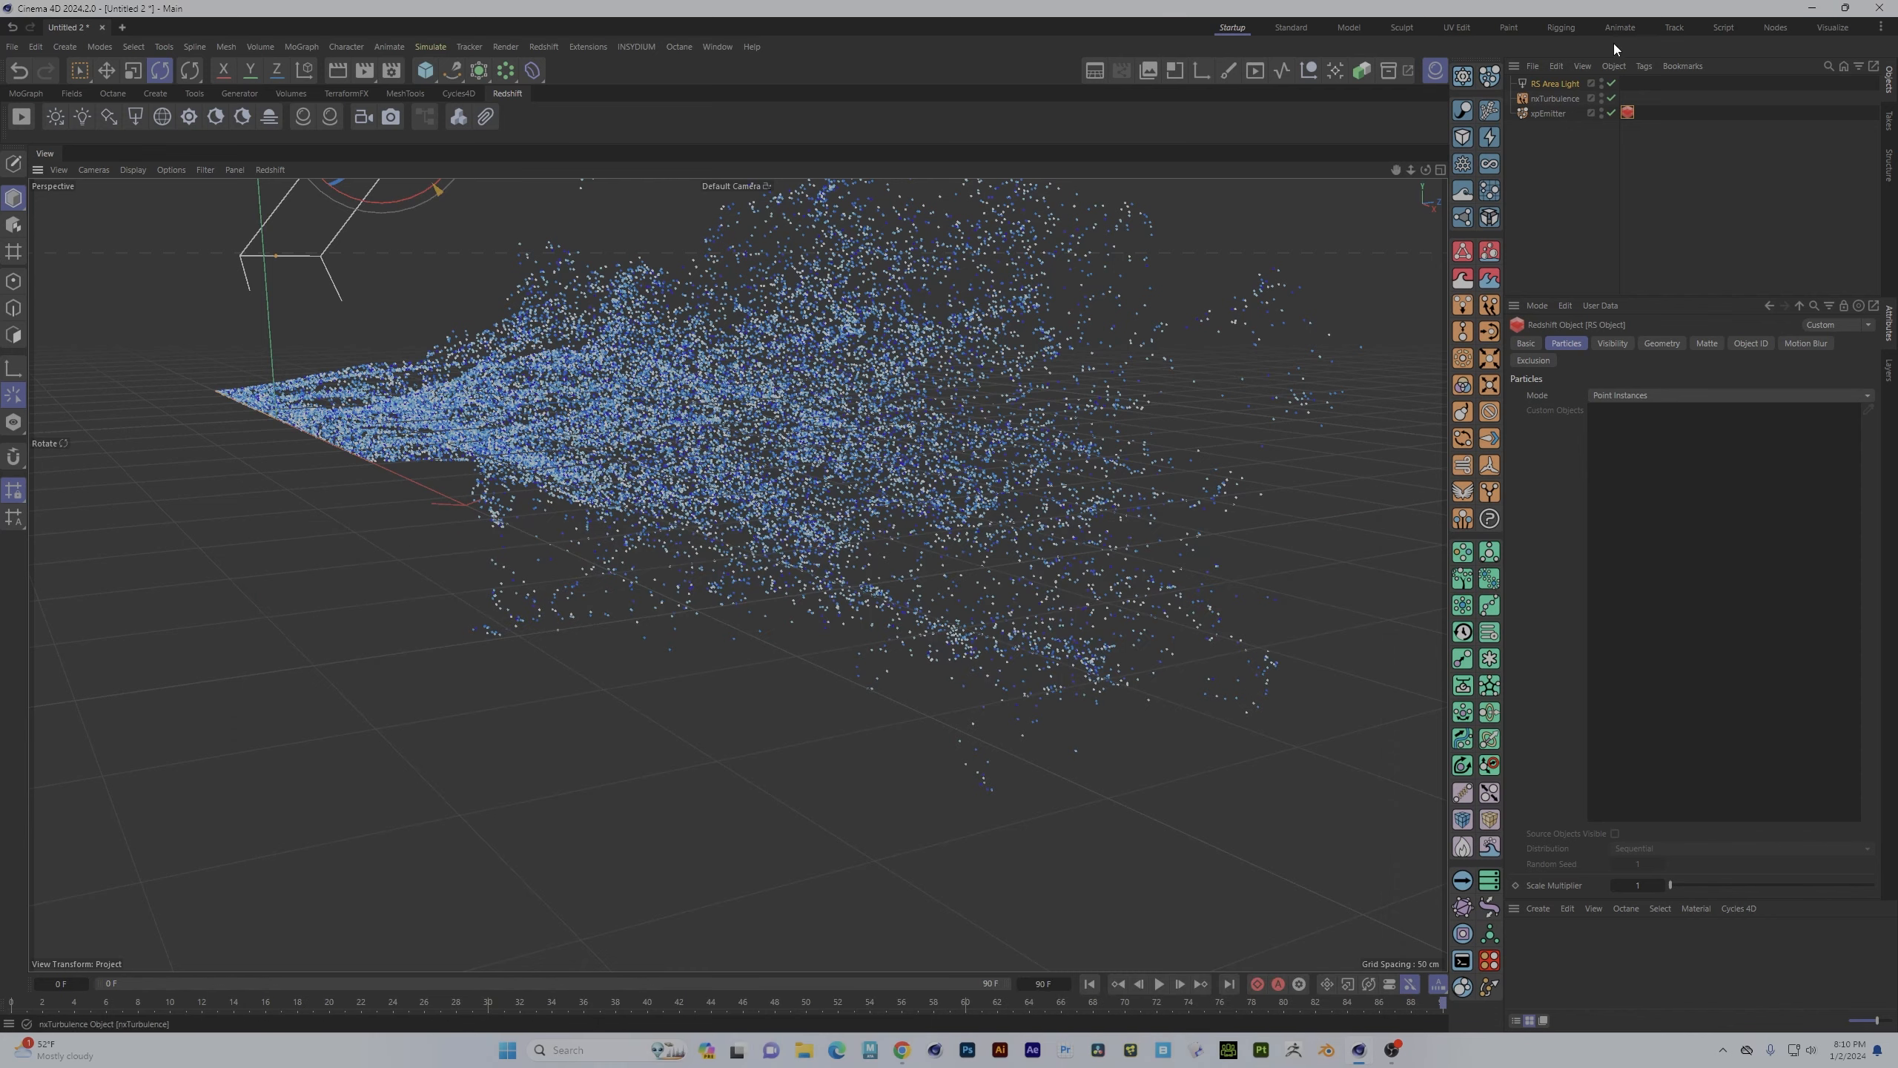
- Lower the Birthrate in the xpEmitter's emission settings
{"action": "left_click", "coordinate": [1550, 112]}
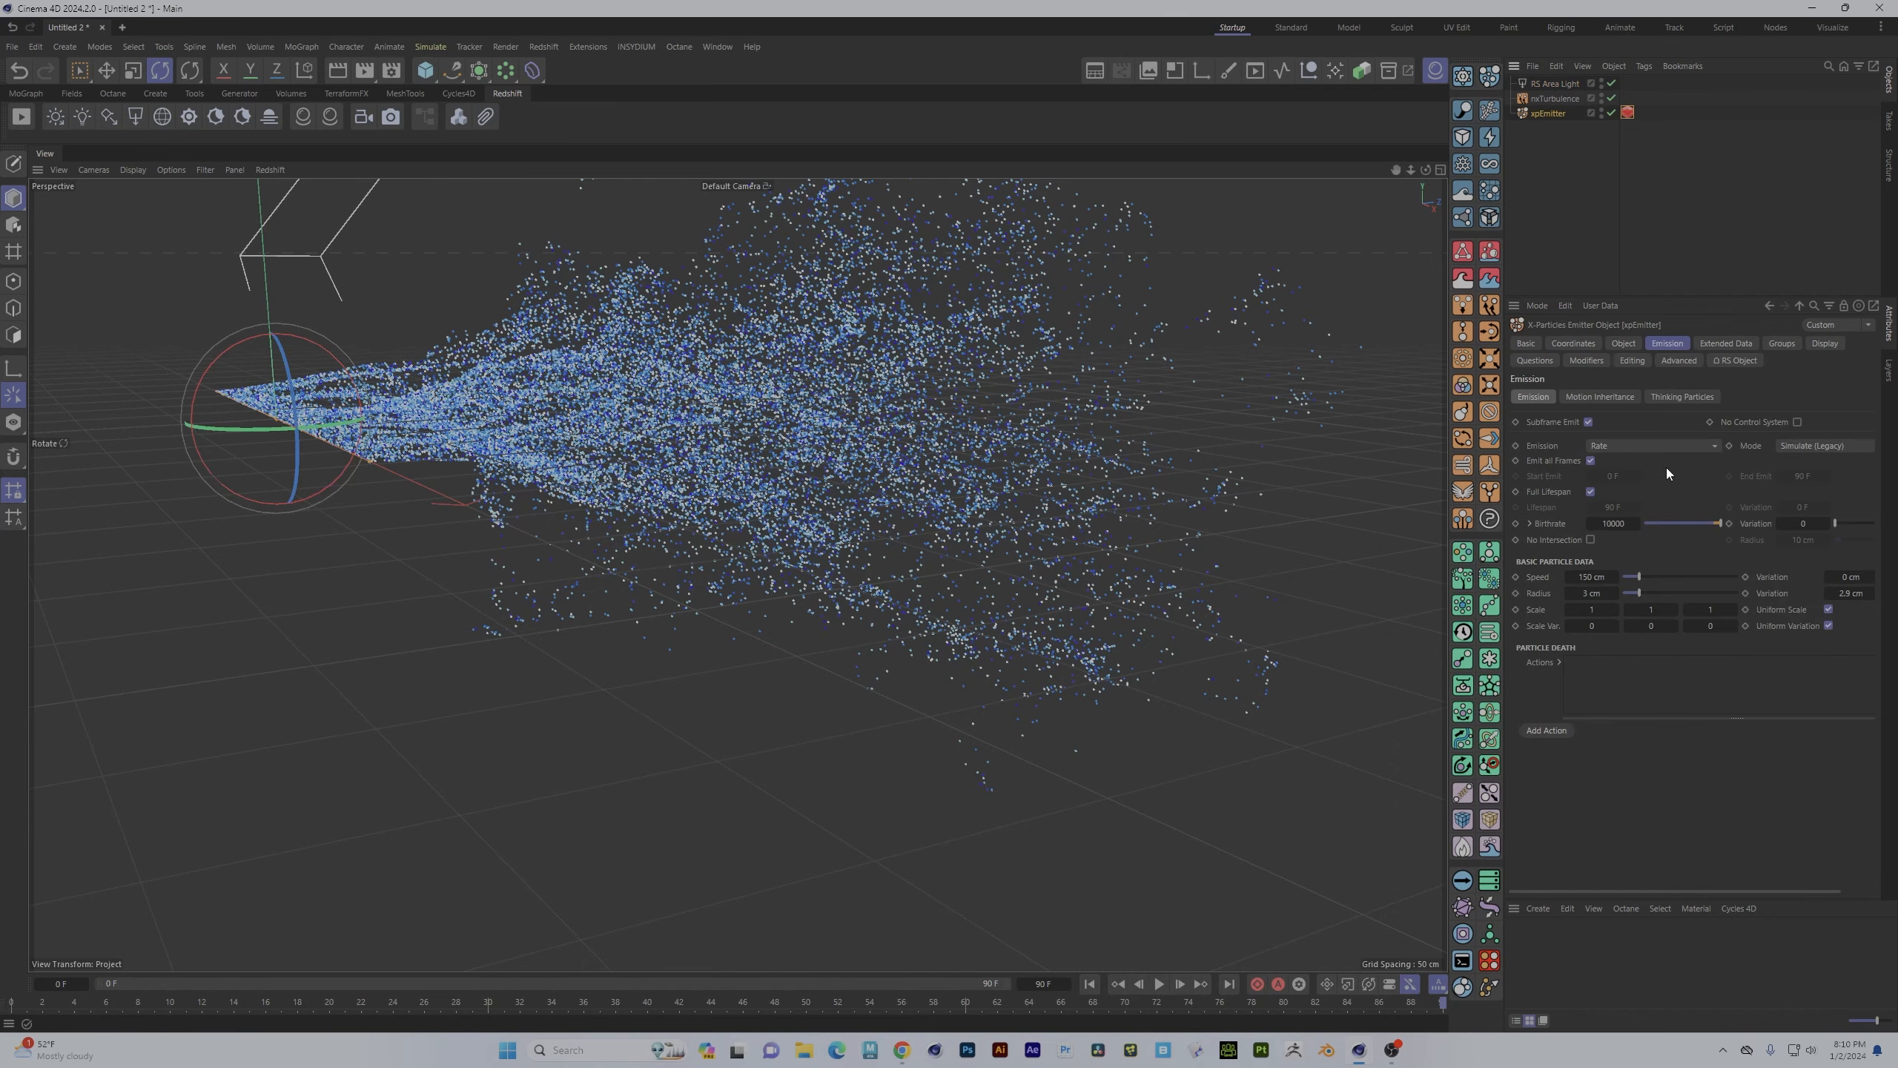
{"action": "left_click", "coordinate": [1612, 523]}
{"action": "key", "text": "BackSpace"}
{"action": "key", "text": "BackSpace"}
{"action": "type", "text": "5"}
- Add an xpTrail object for the xpEmitter and play the simulation to draw the particle trails
{"action": "left_click", "coordinate": [1548, 116]}
{"action": "left_click", "coordinate": [1454, 112]}
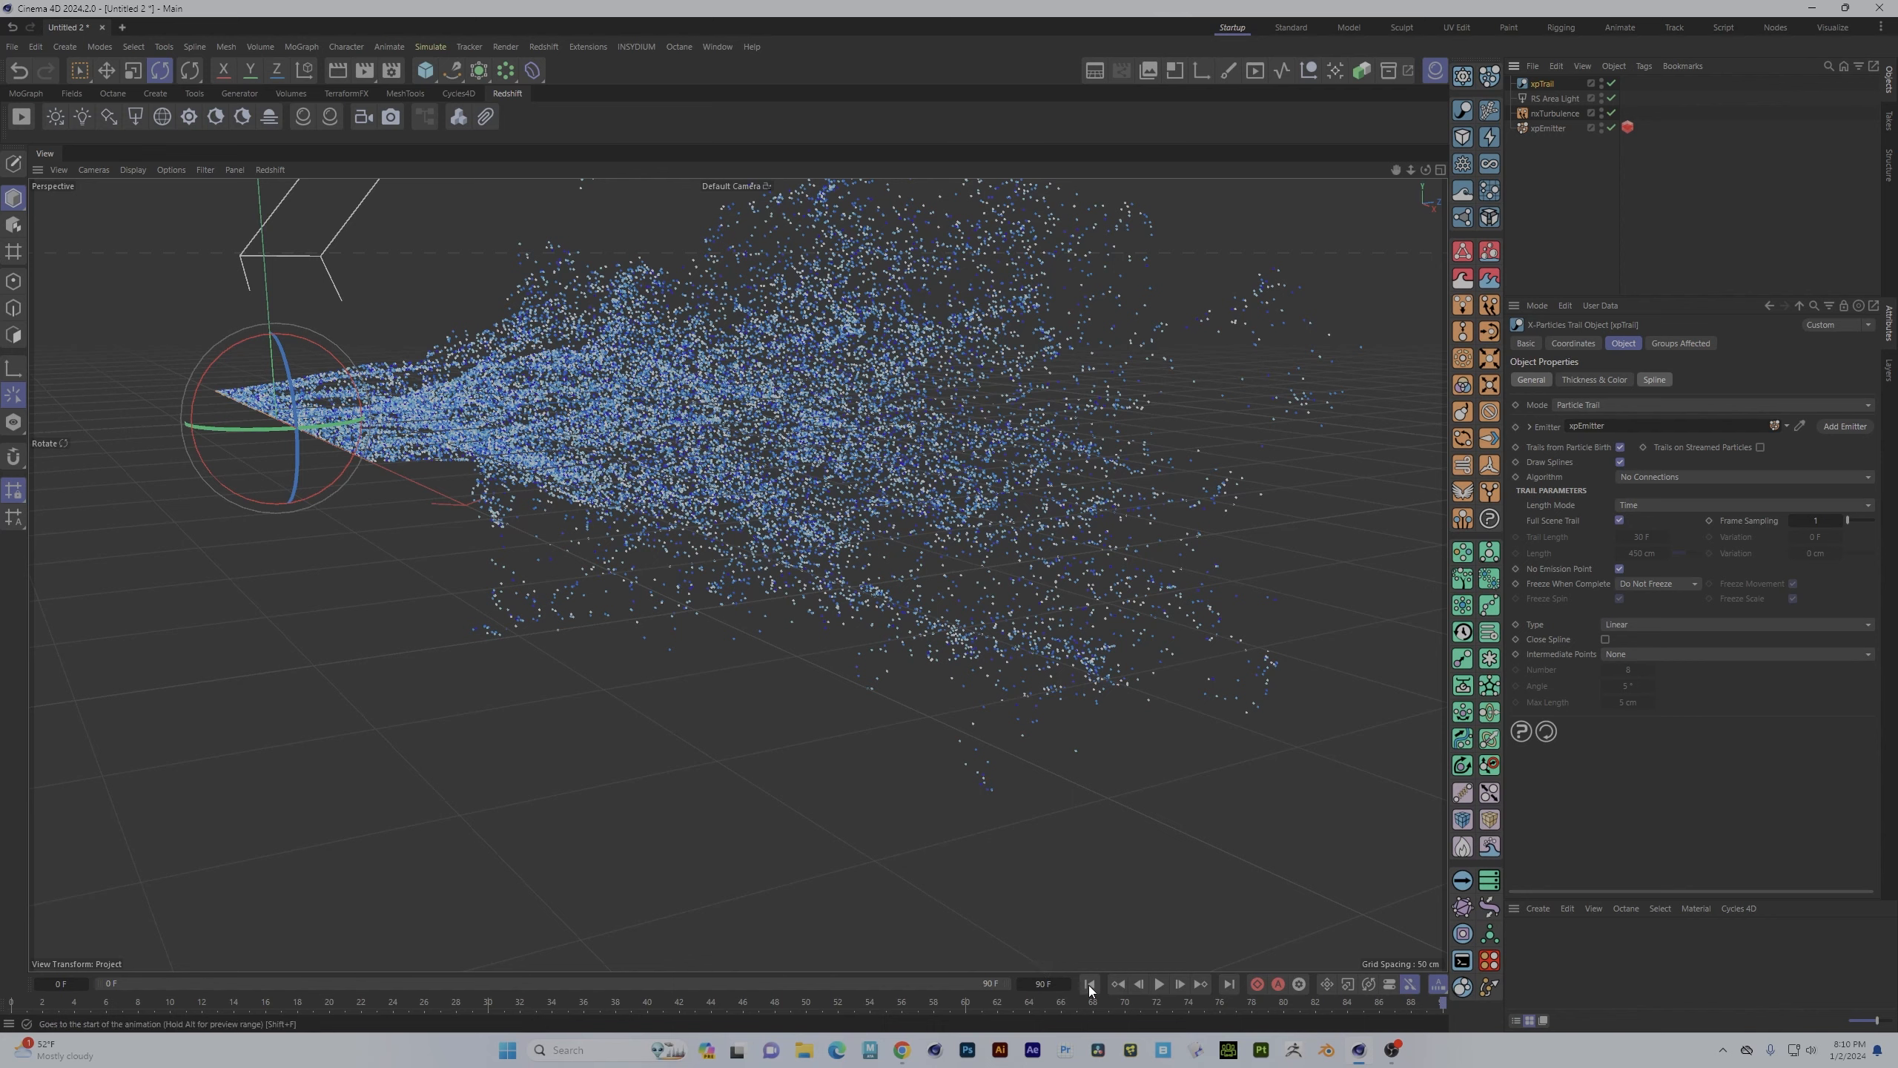
{"action": "left_click", "coordinate": [1158, 984]}
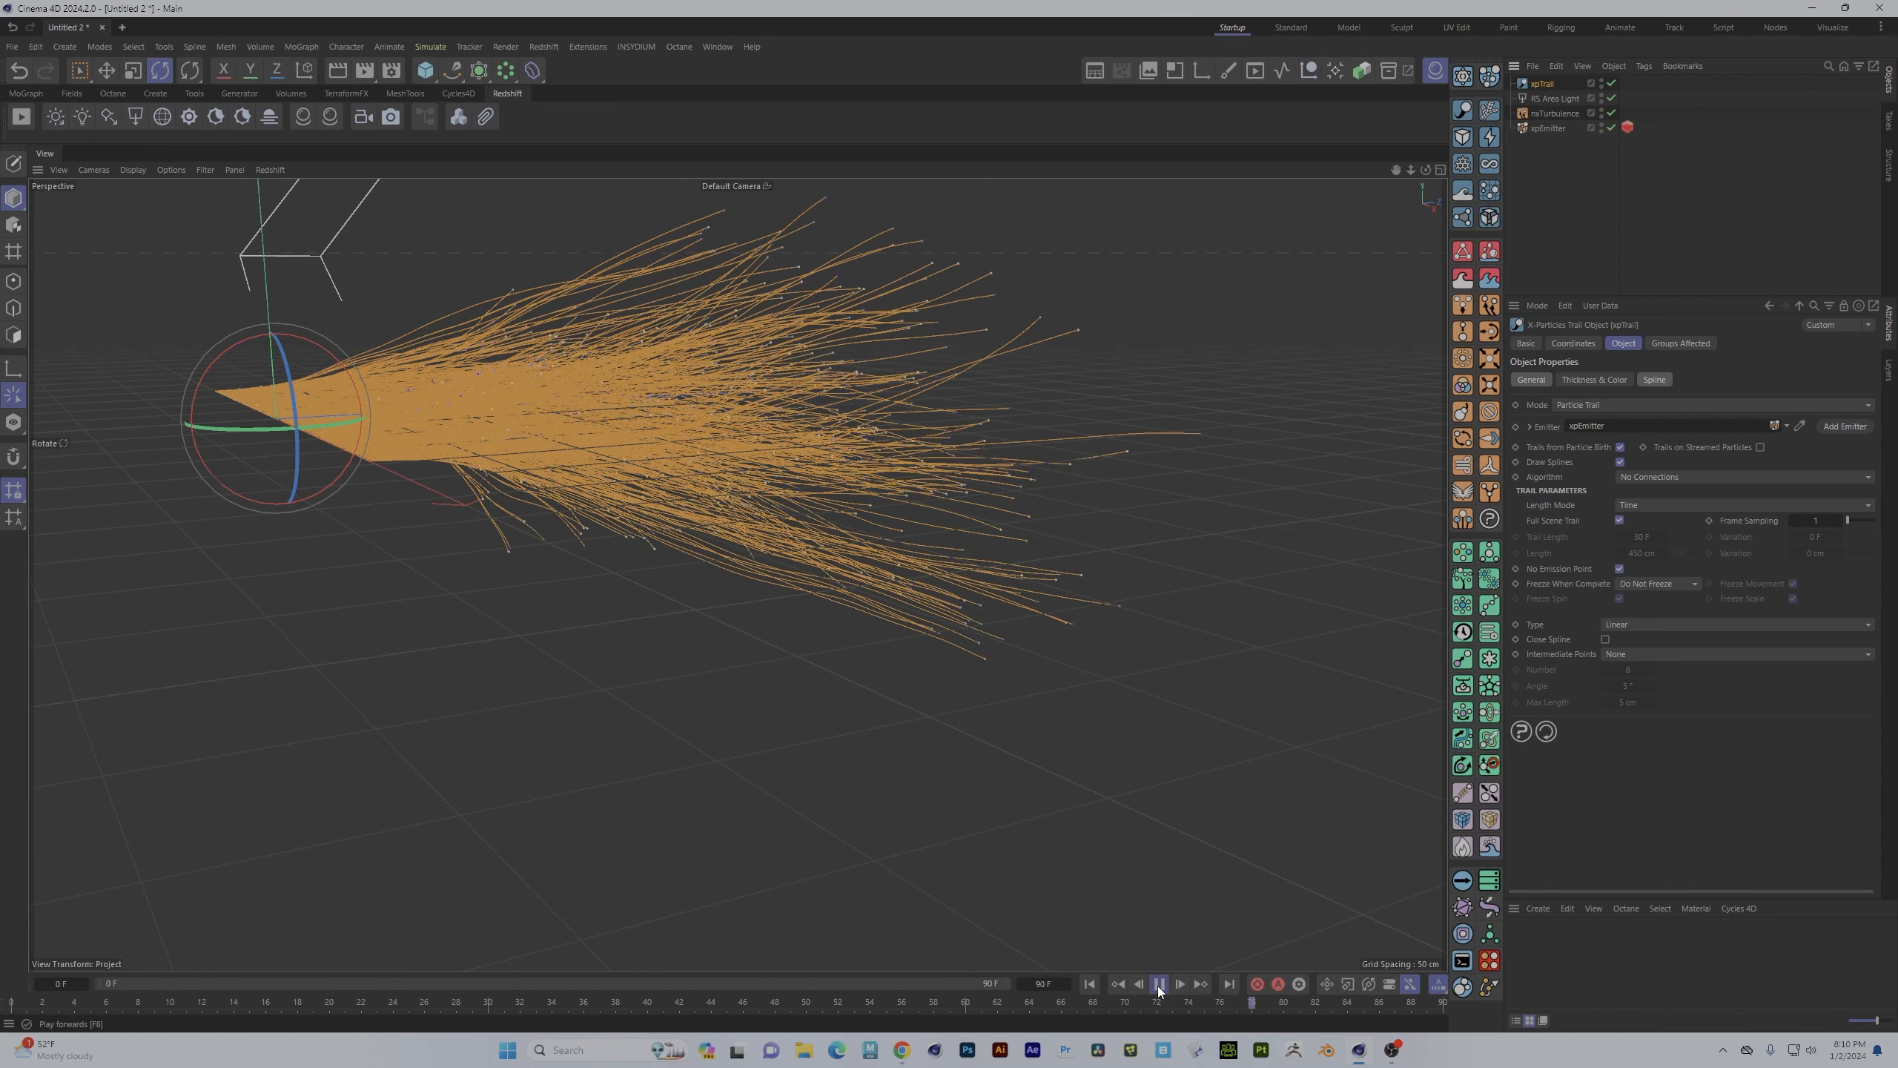
{"action": "left_click", "coordinate": [1159, 985]}
{"action": "left_click_drag", "start_coordinate": [590, 636], "coordinate": [852, 587], "text": "alt"}
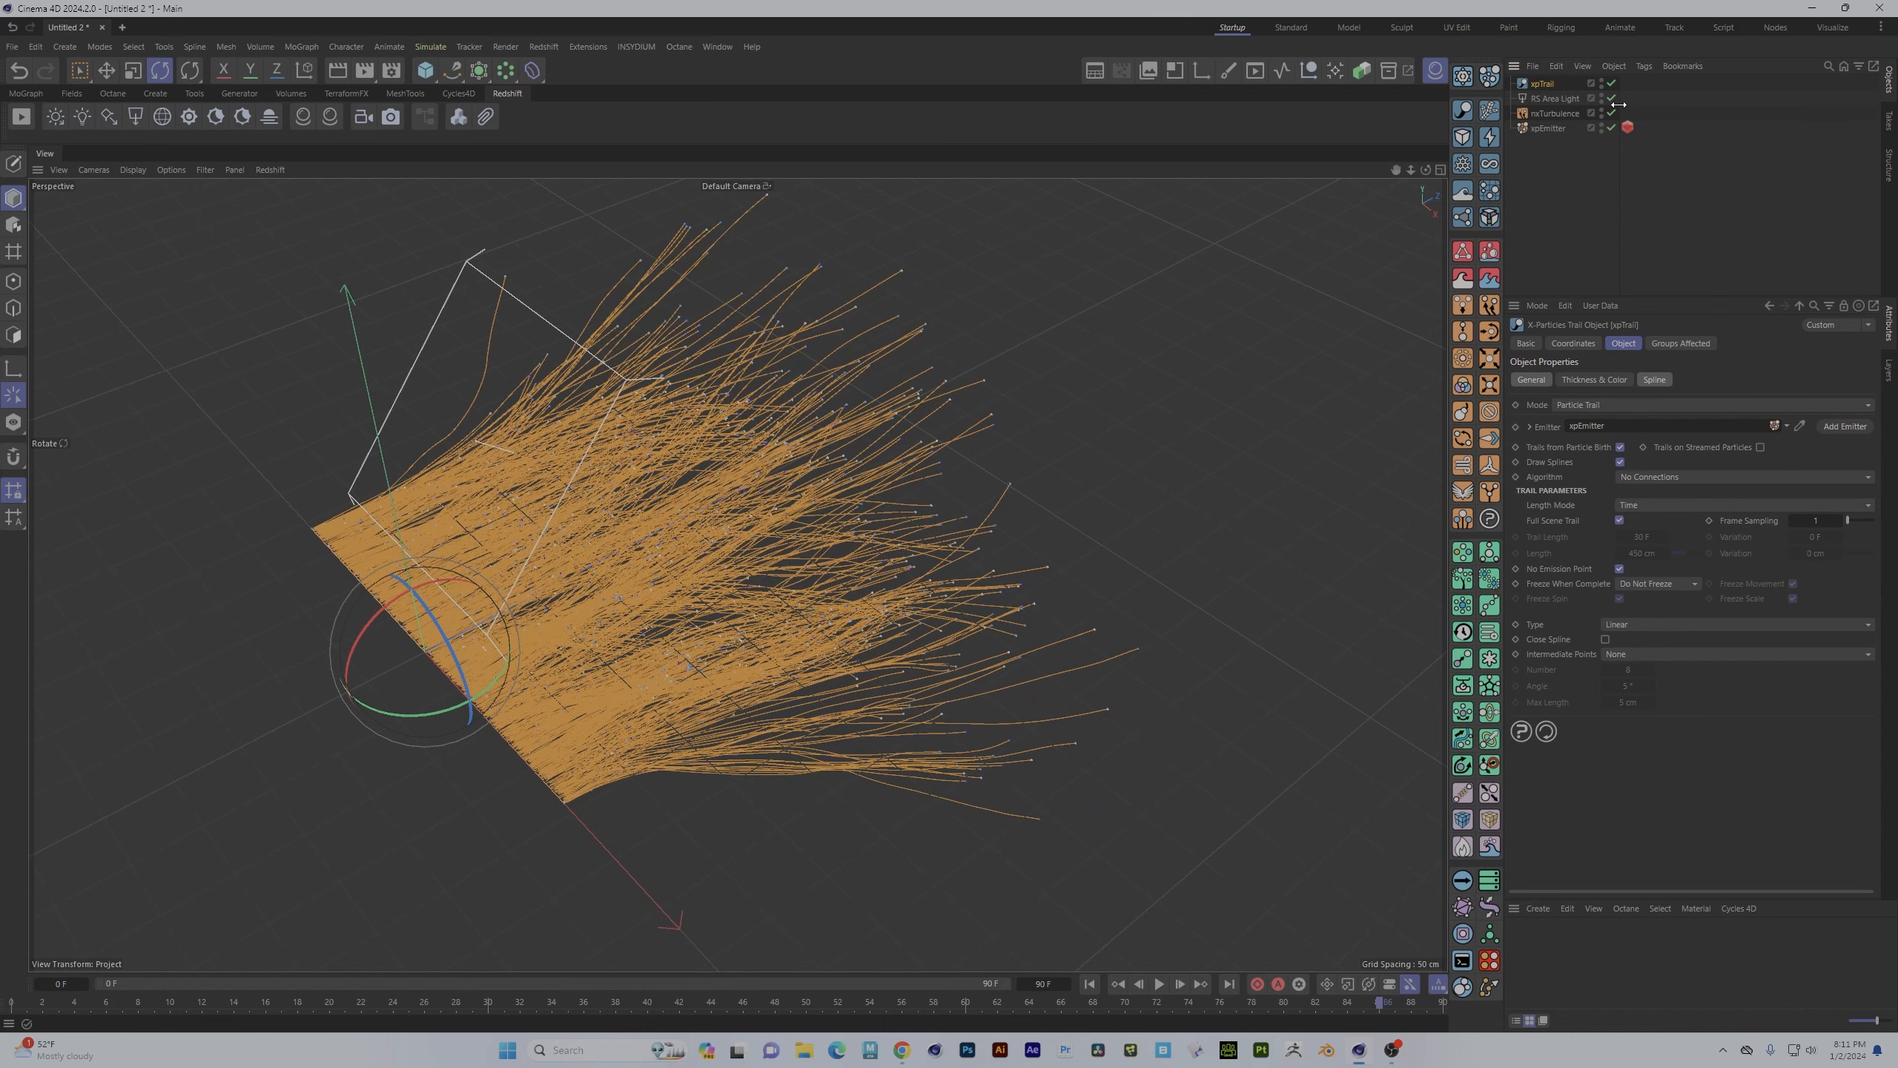
- Render the scene with the particle trails in the Redshift RenderView and close the view
{"action": "left_click_drag", "start_coordinate": [771, 536], "coordinate": [718, 508], "text": "alt"}
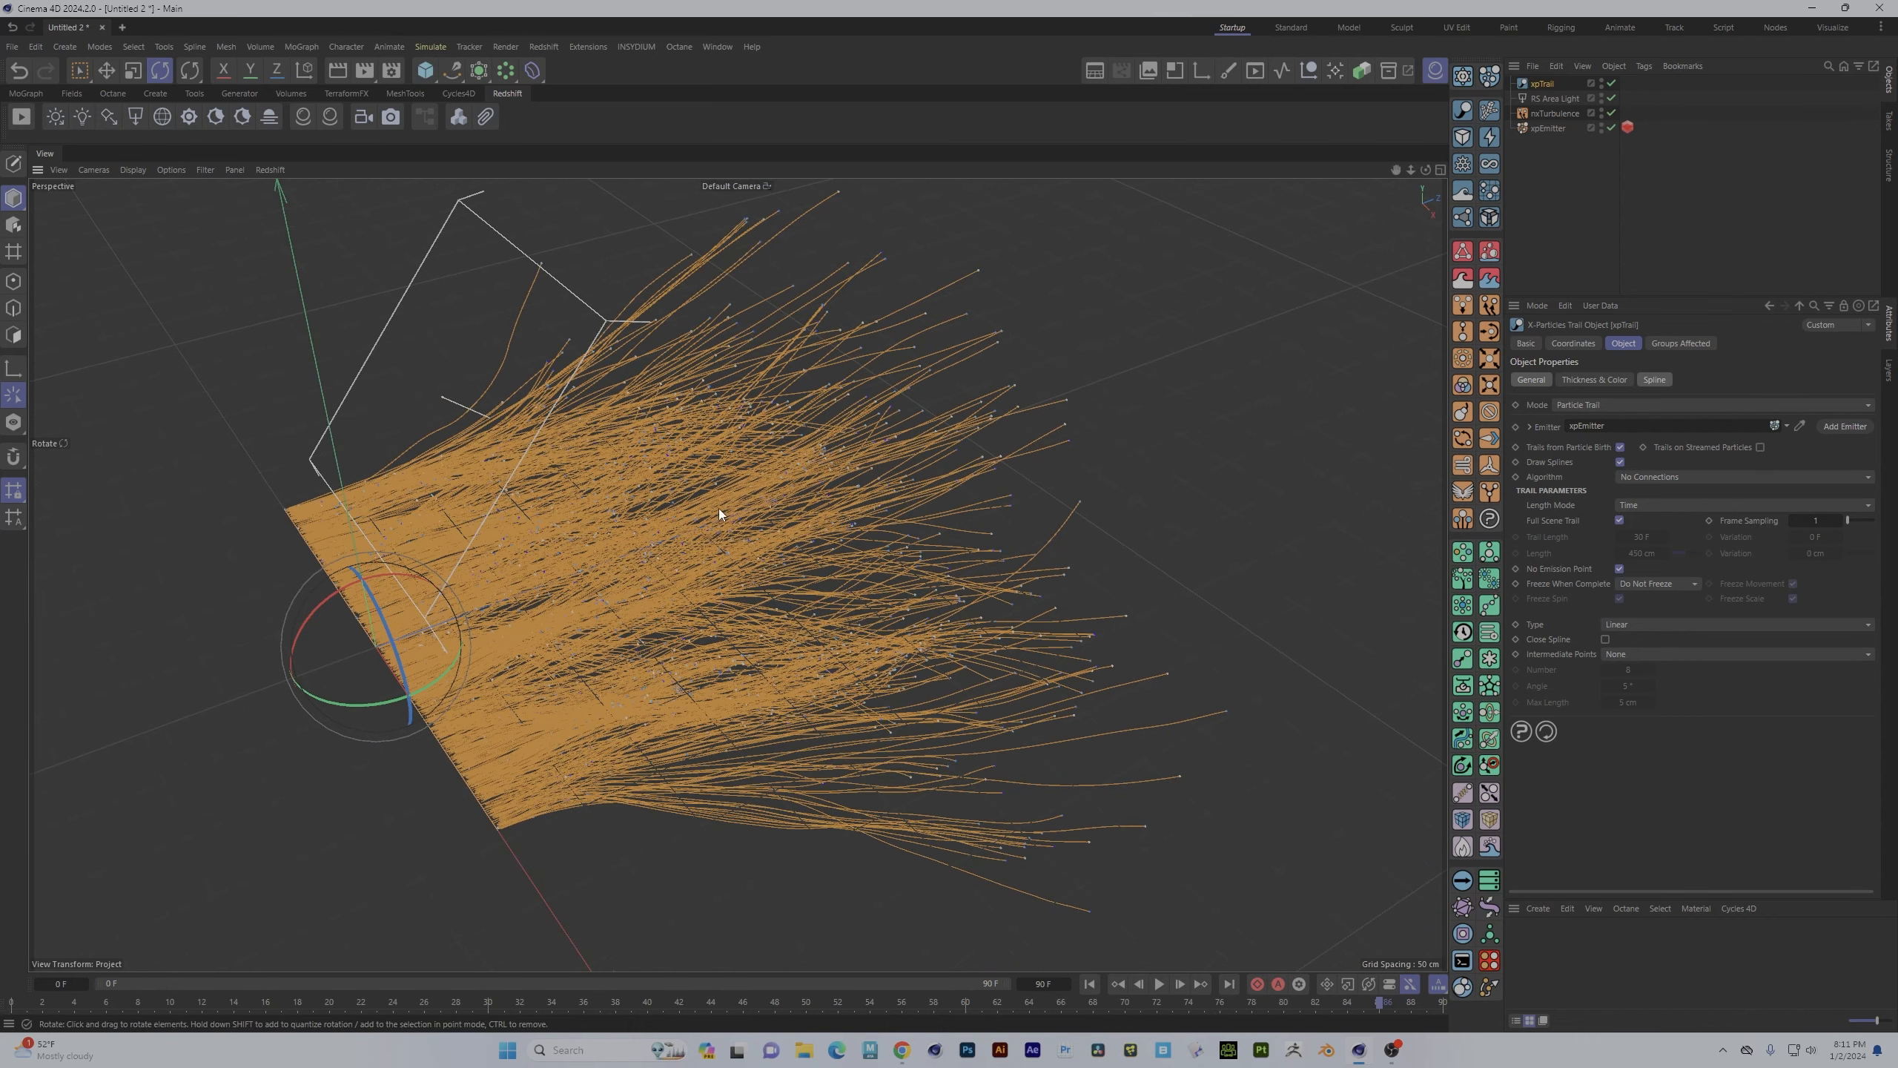
{"action": "left_click", "coordinate": [21, 116]}
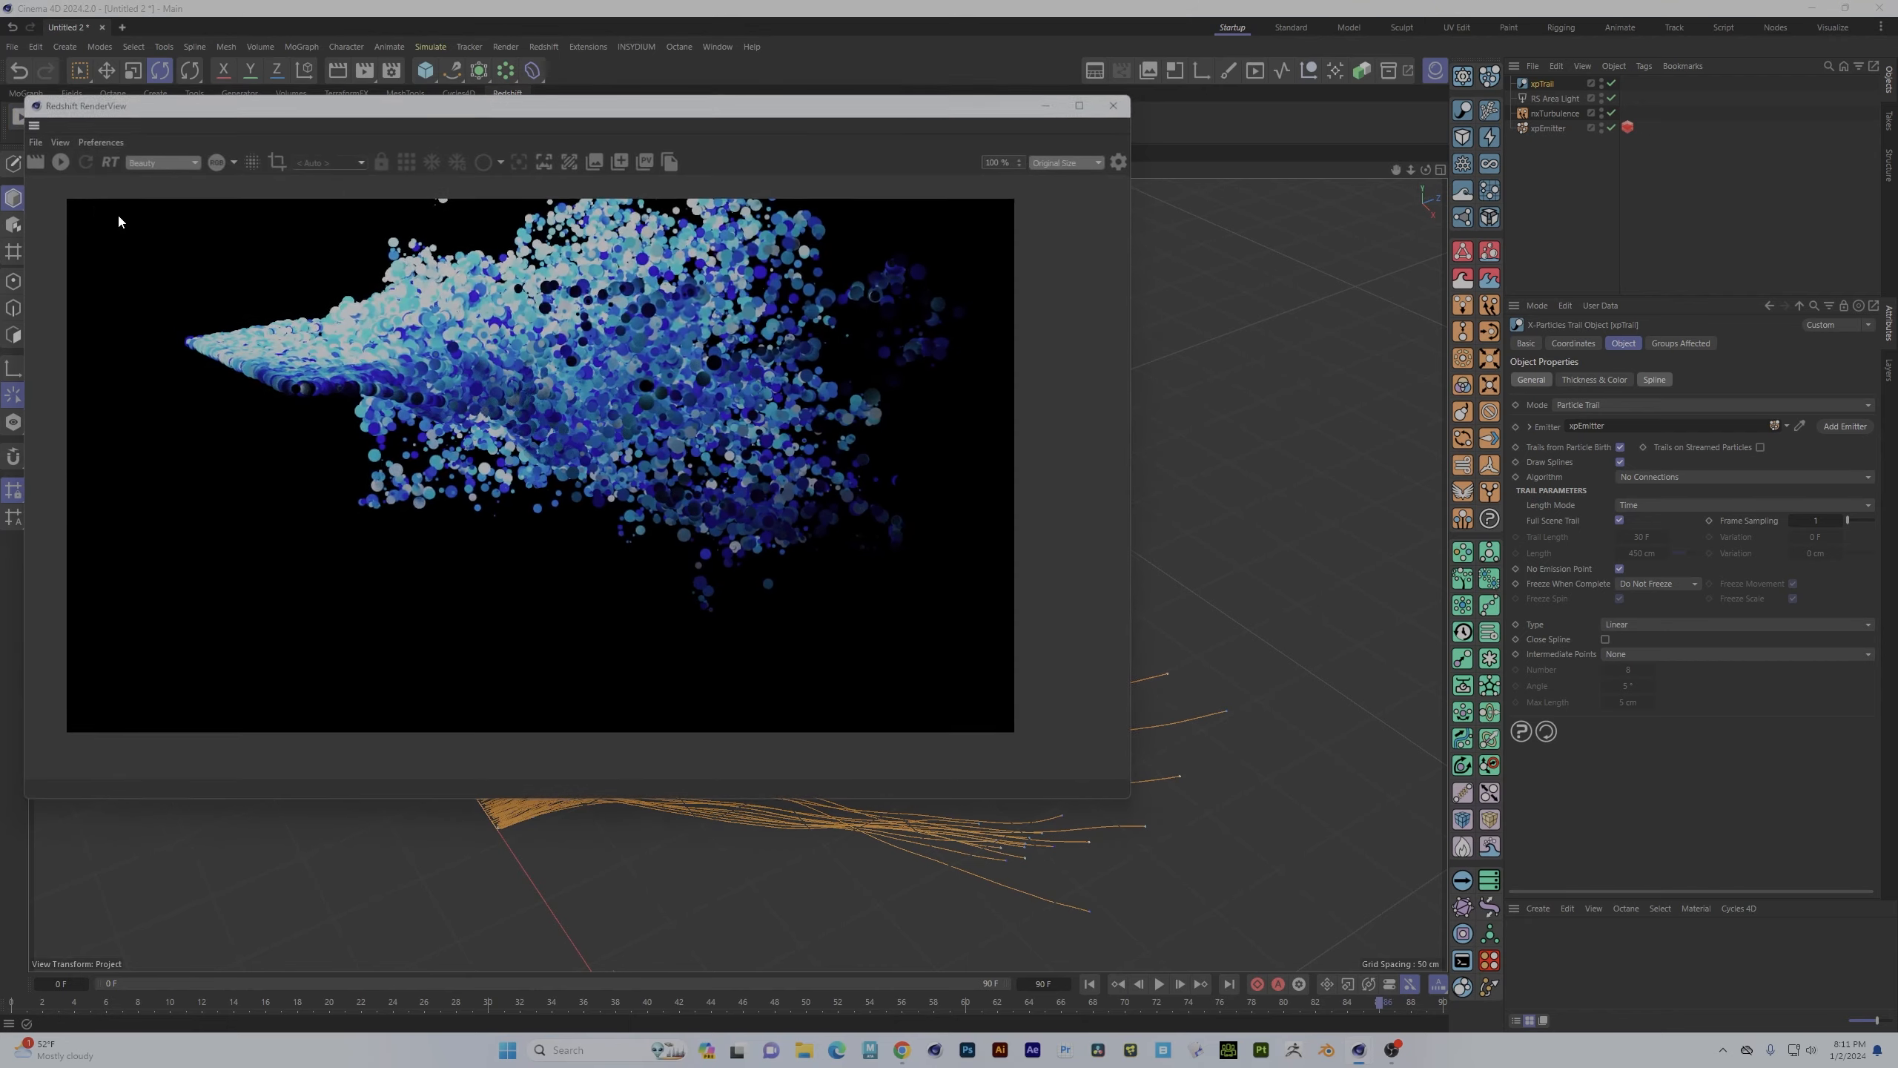
{"action": "left_click", "coordinate": [60, 163]}
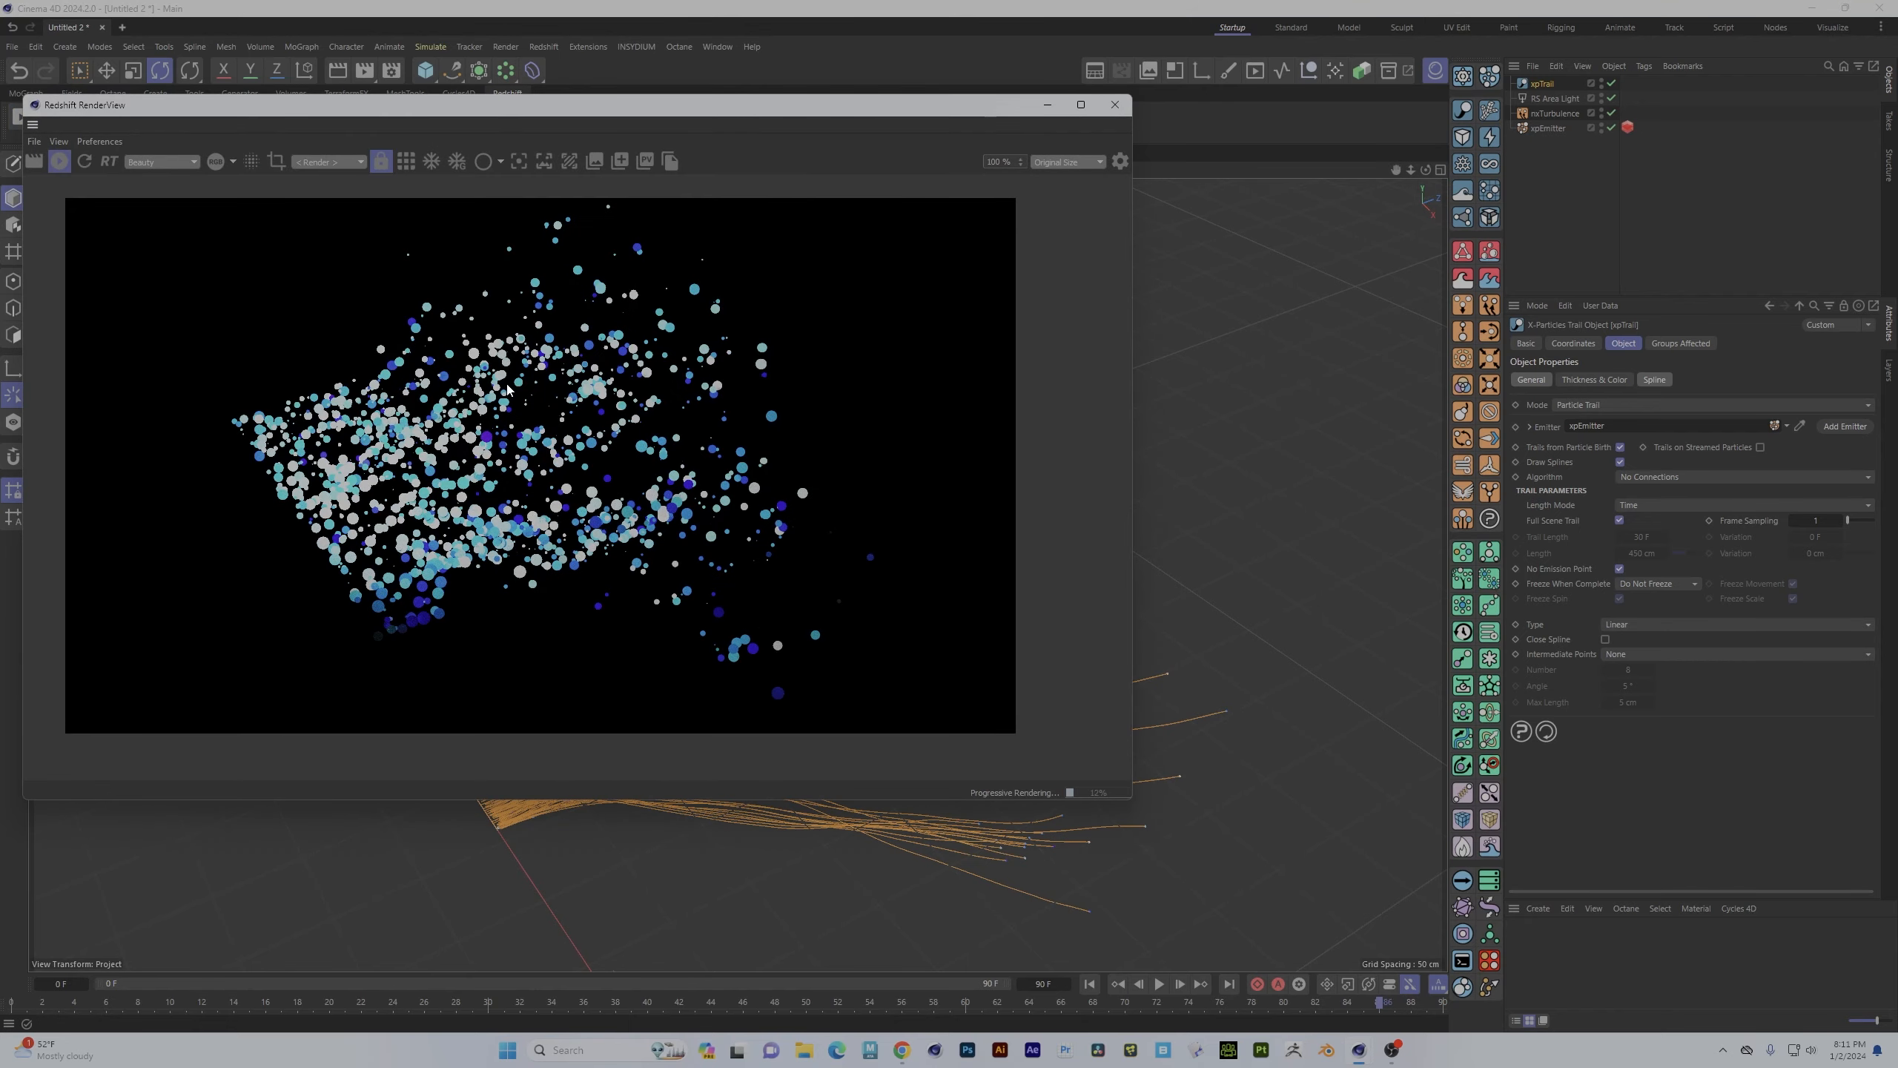
{"action": "left_click", "coordinate": [1104, 105]}
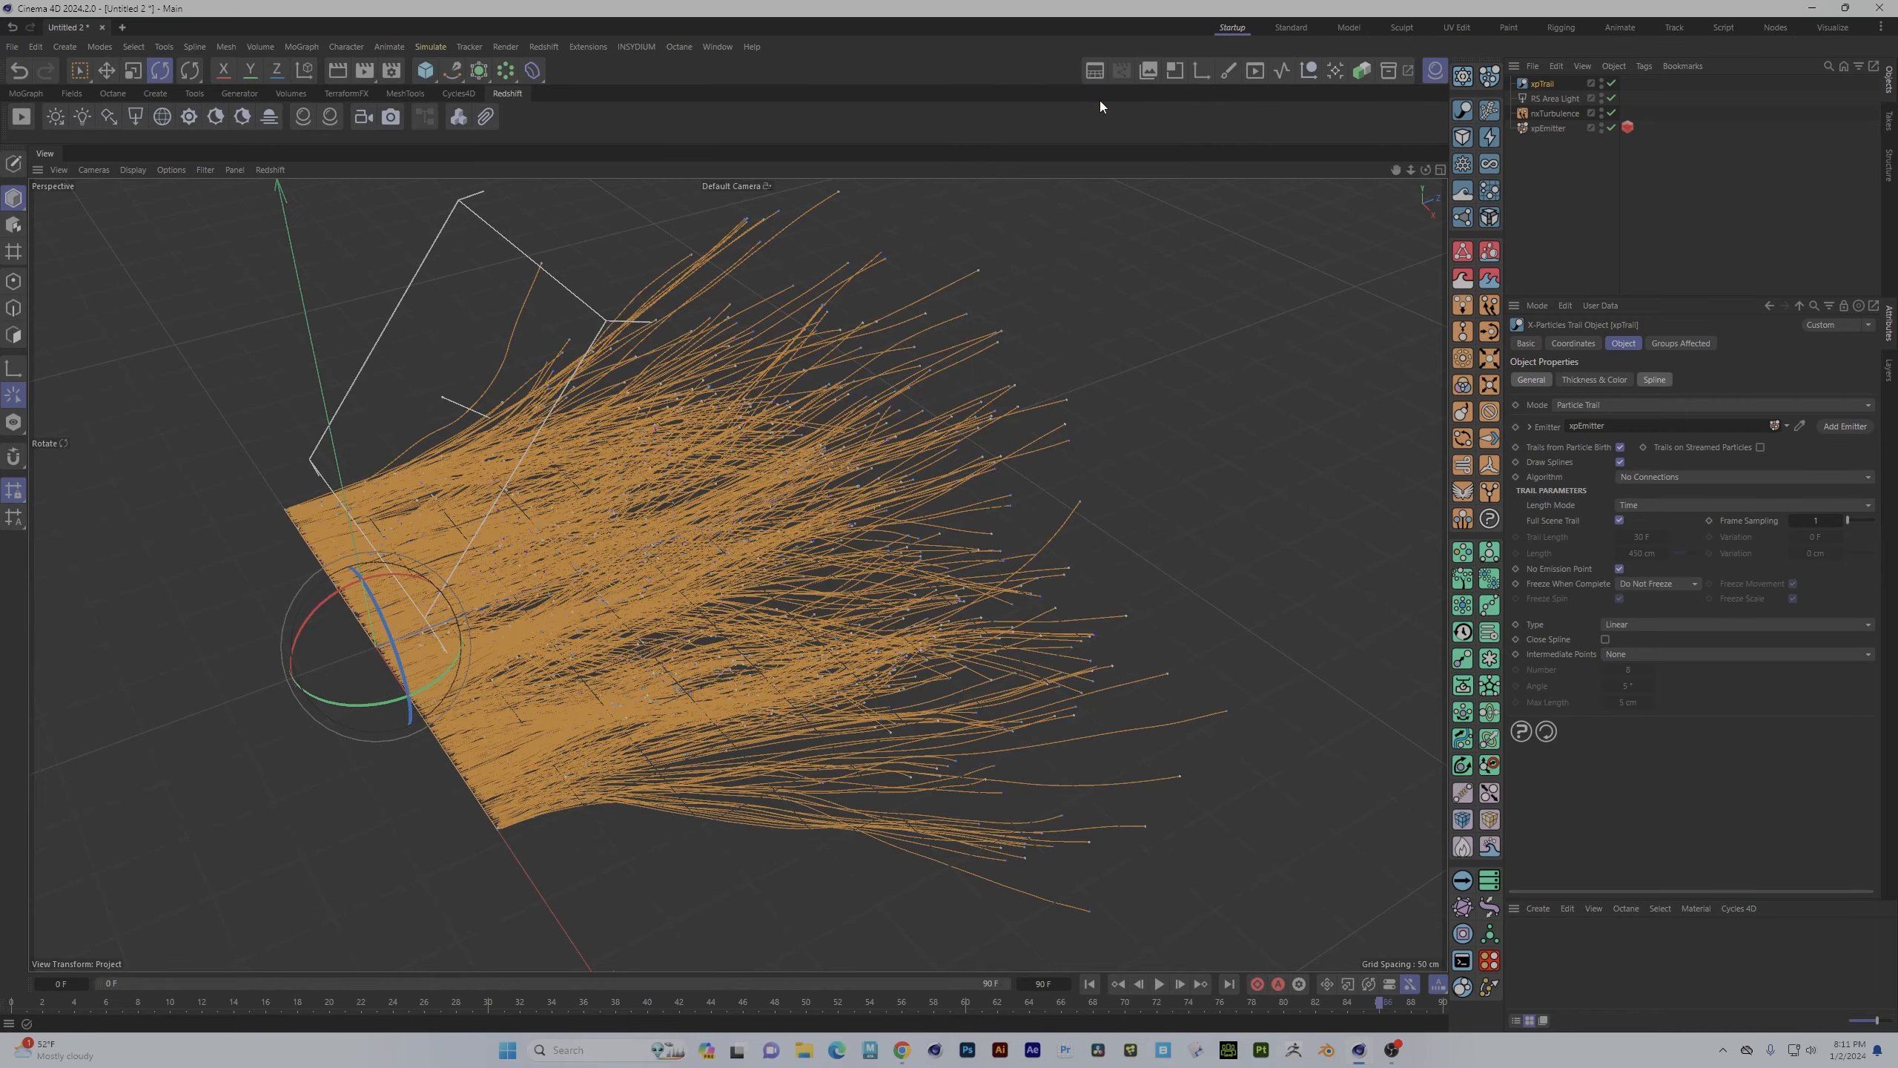
- Disable the RS Area Light, add an RS Object tag to xpTrail and check its Curve mode options
{"action": "left_click", "coordinate": [1612, 98]}
{"action": "left_click_drag", "start_coordinate": [667, 600], "coordinate": [710, 594], "text": "alt"}
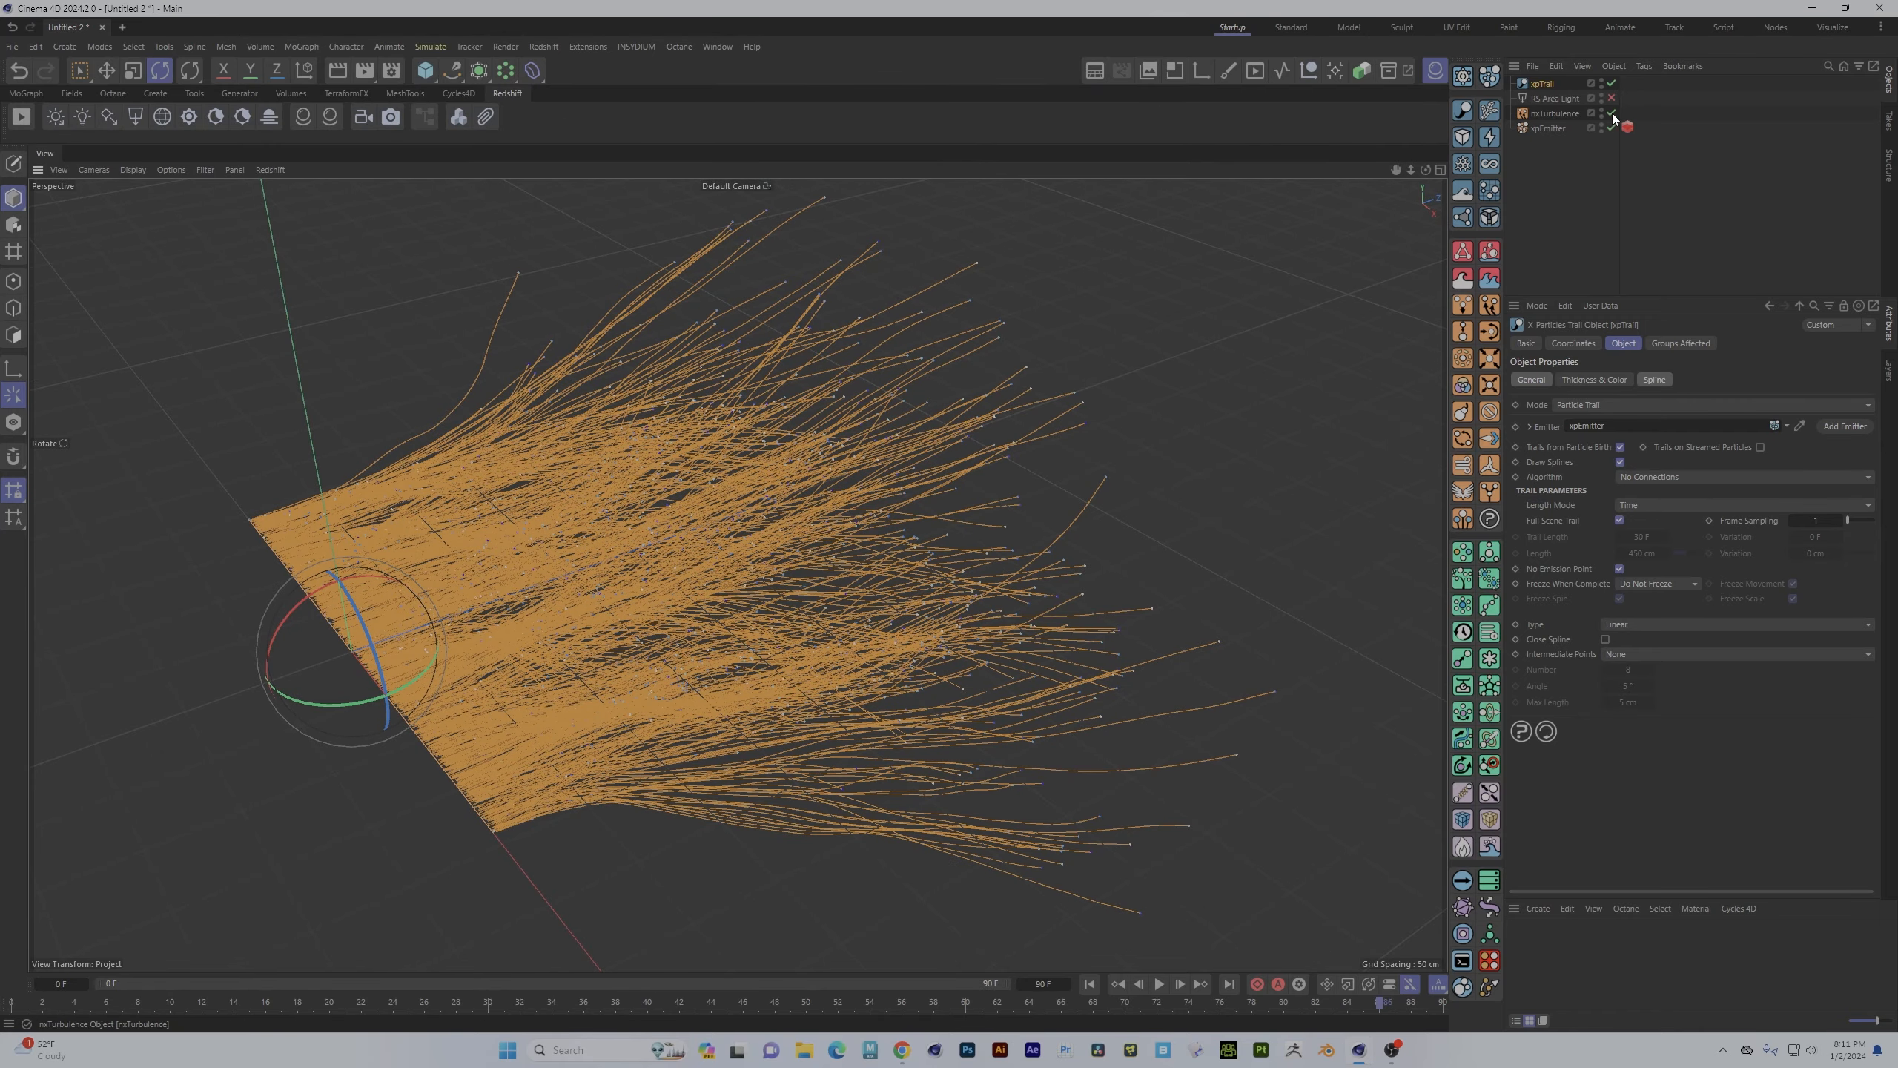
{"action": "right_click", "coordinate": [1539, 83]}
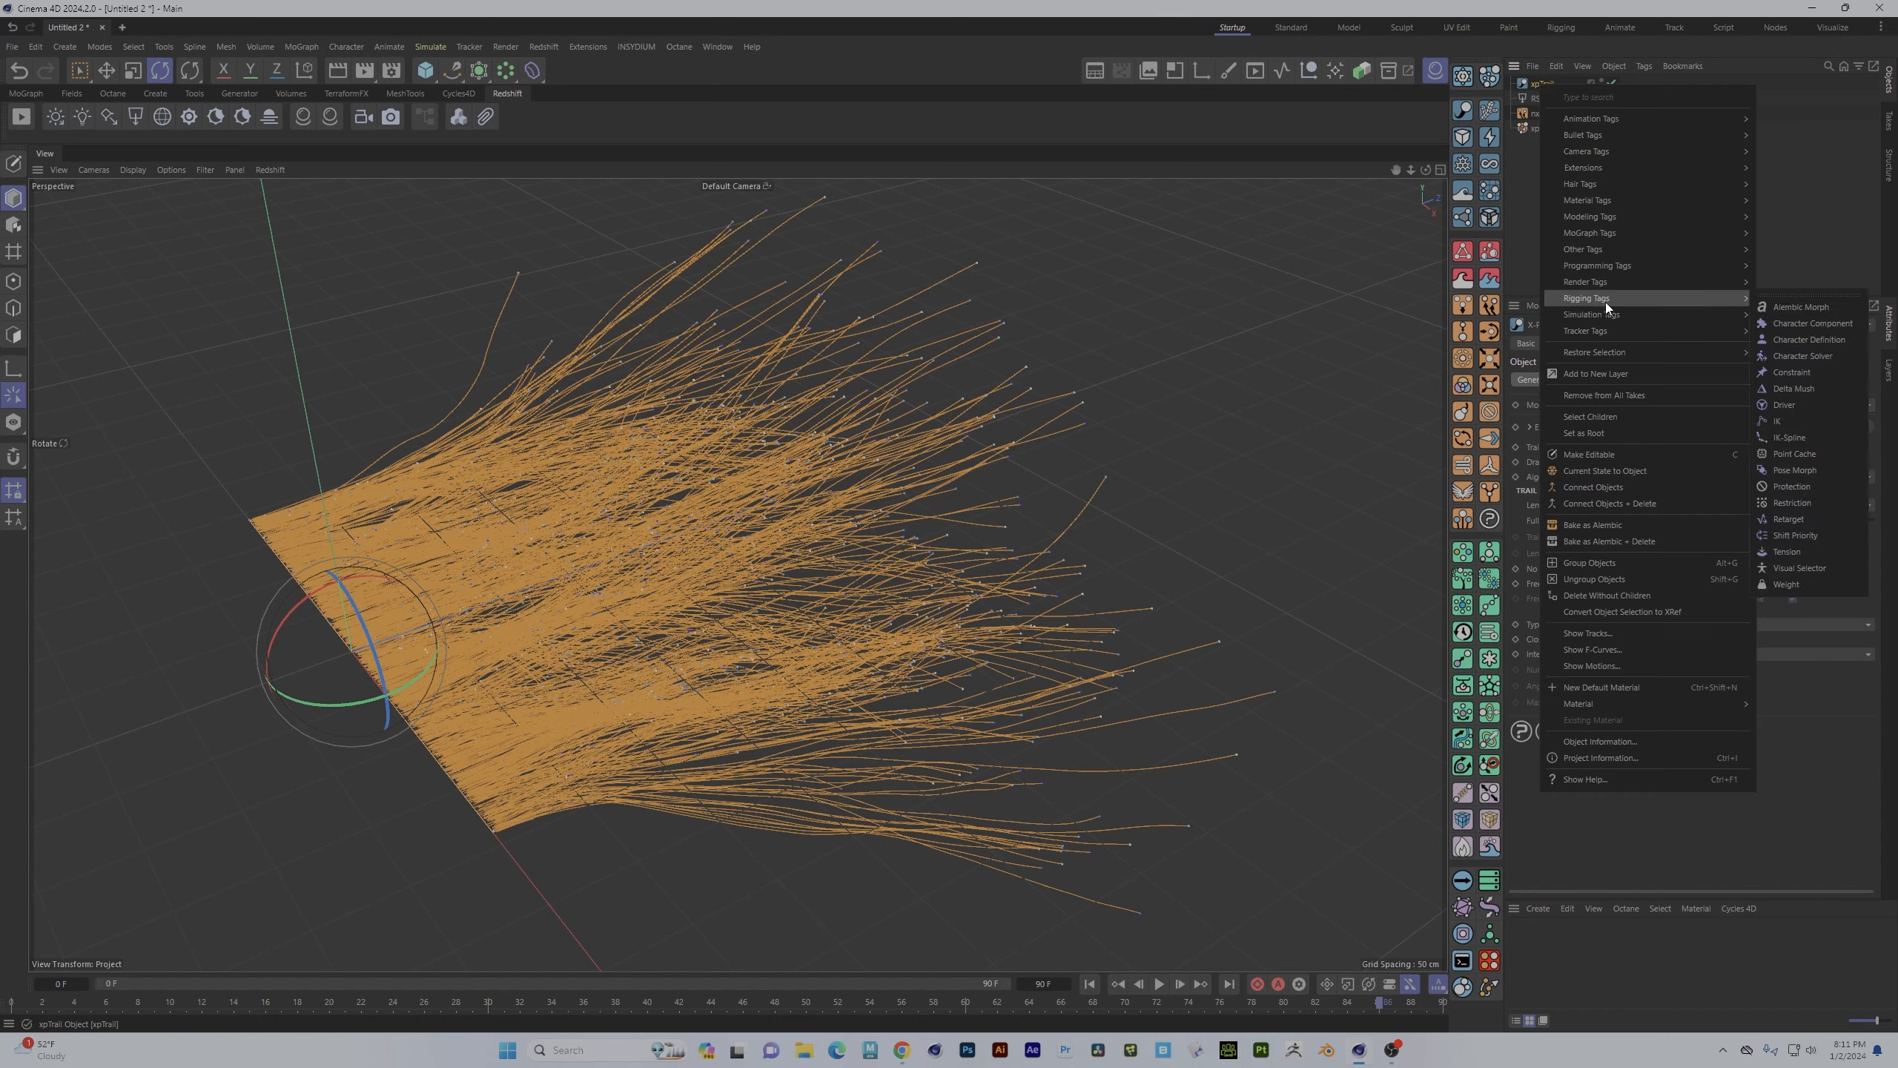
{"action": "mouse_move", "coordinate": [1605, 284]}
{"action": "left_click", "coordinate": [1815, 339]}
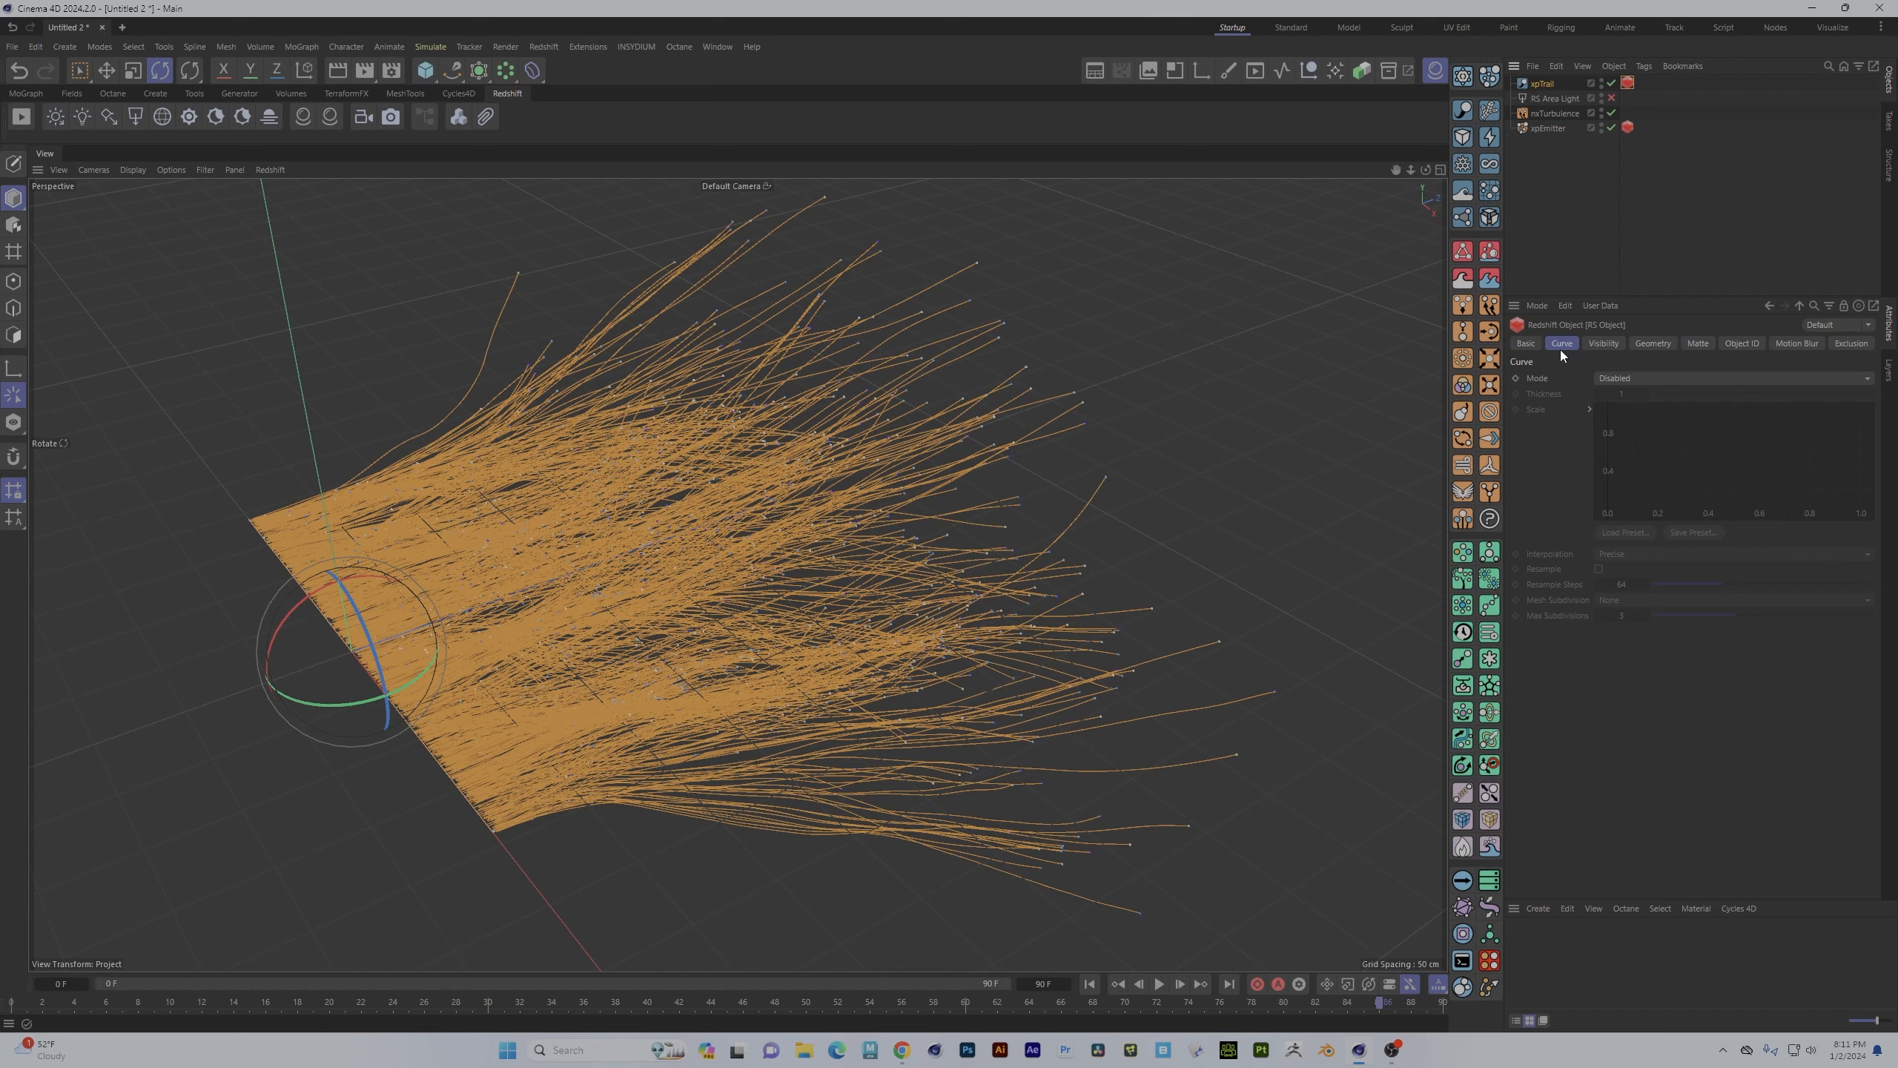
{"action": "left_click", "coordinate": [1821, 379]}
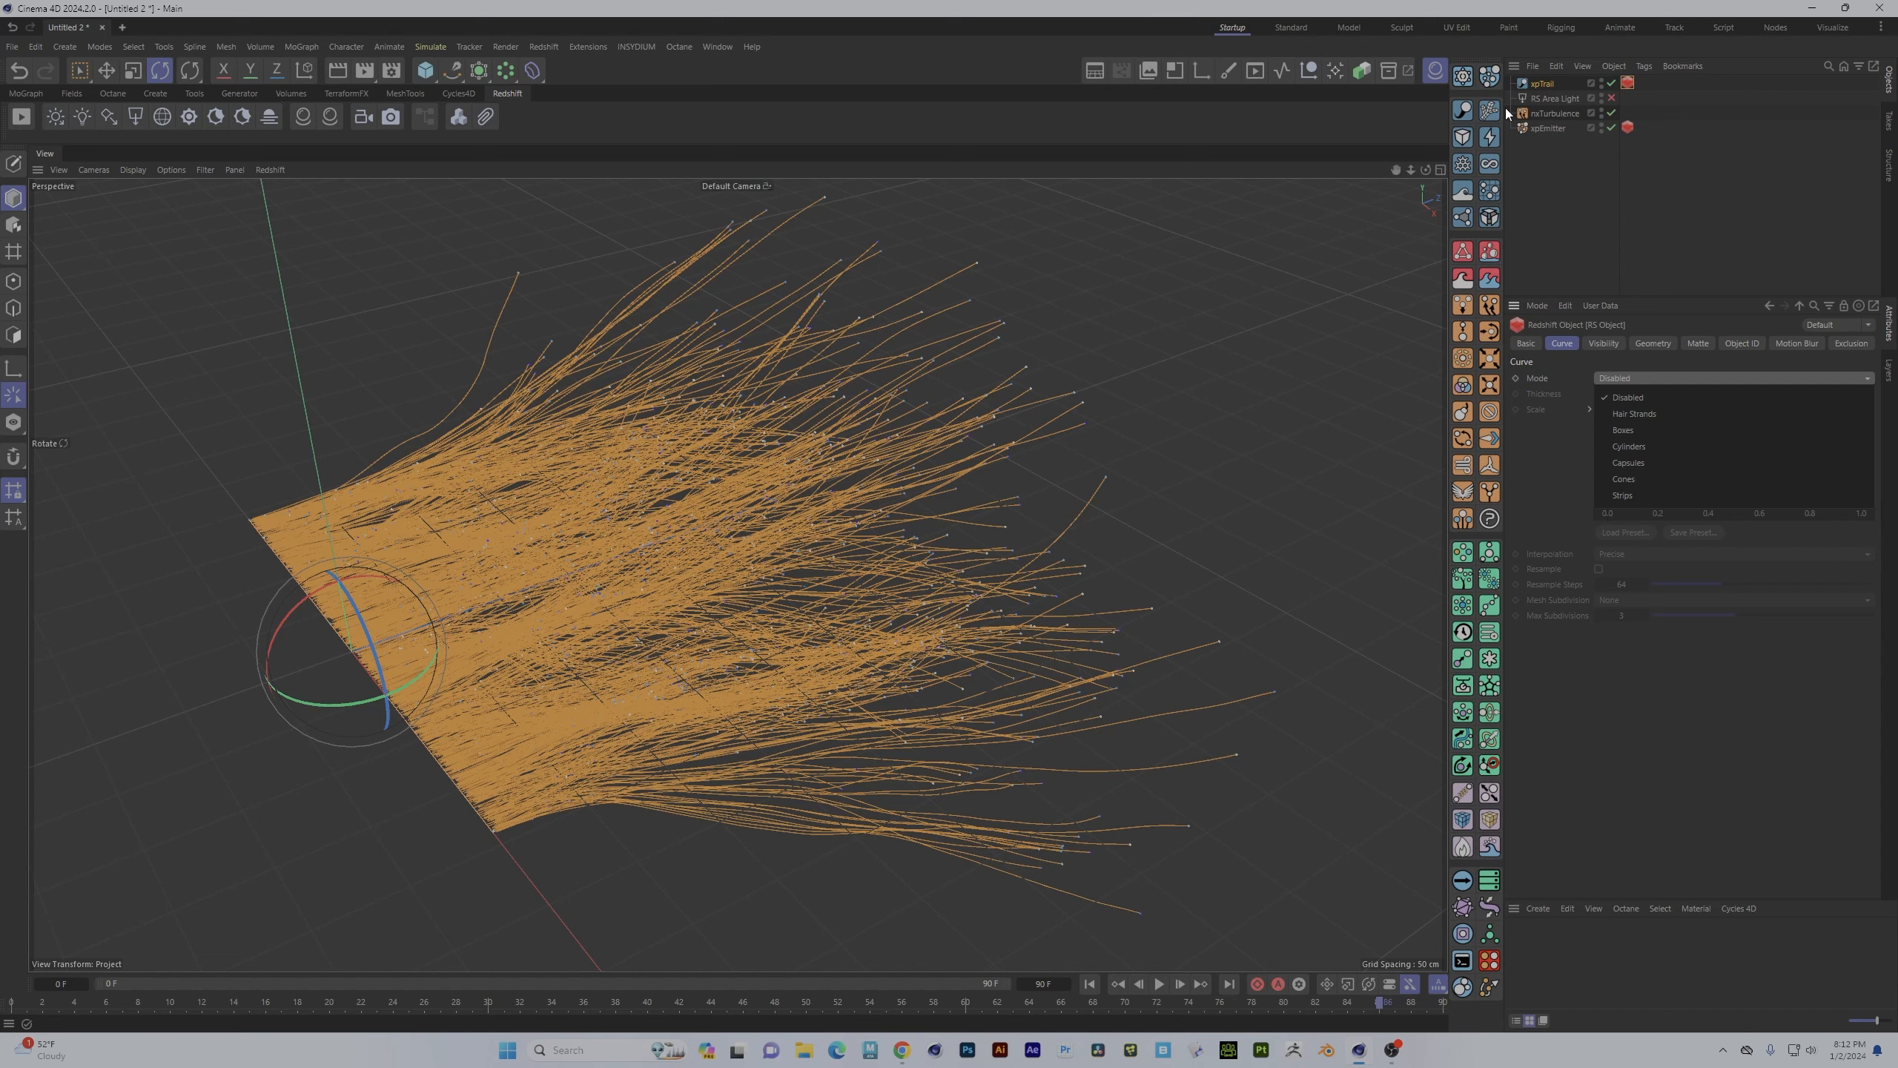
{"action": "left_click", "coordinate": [1567, 175]}
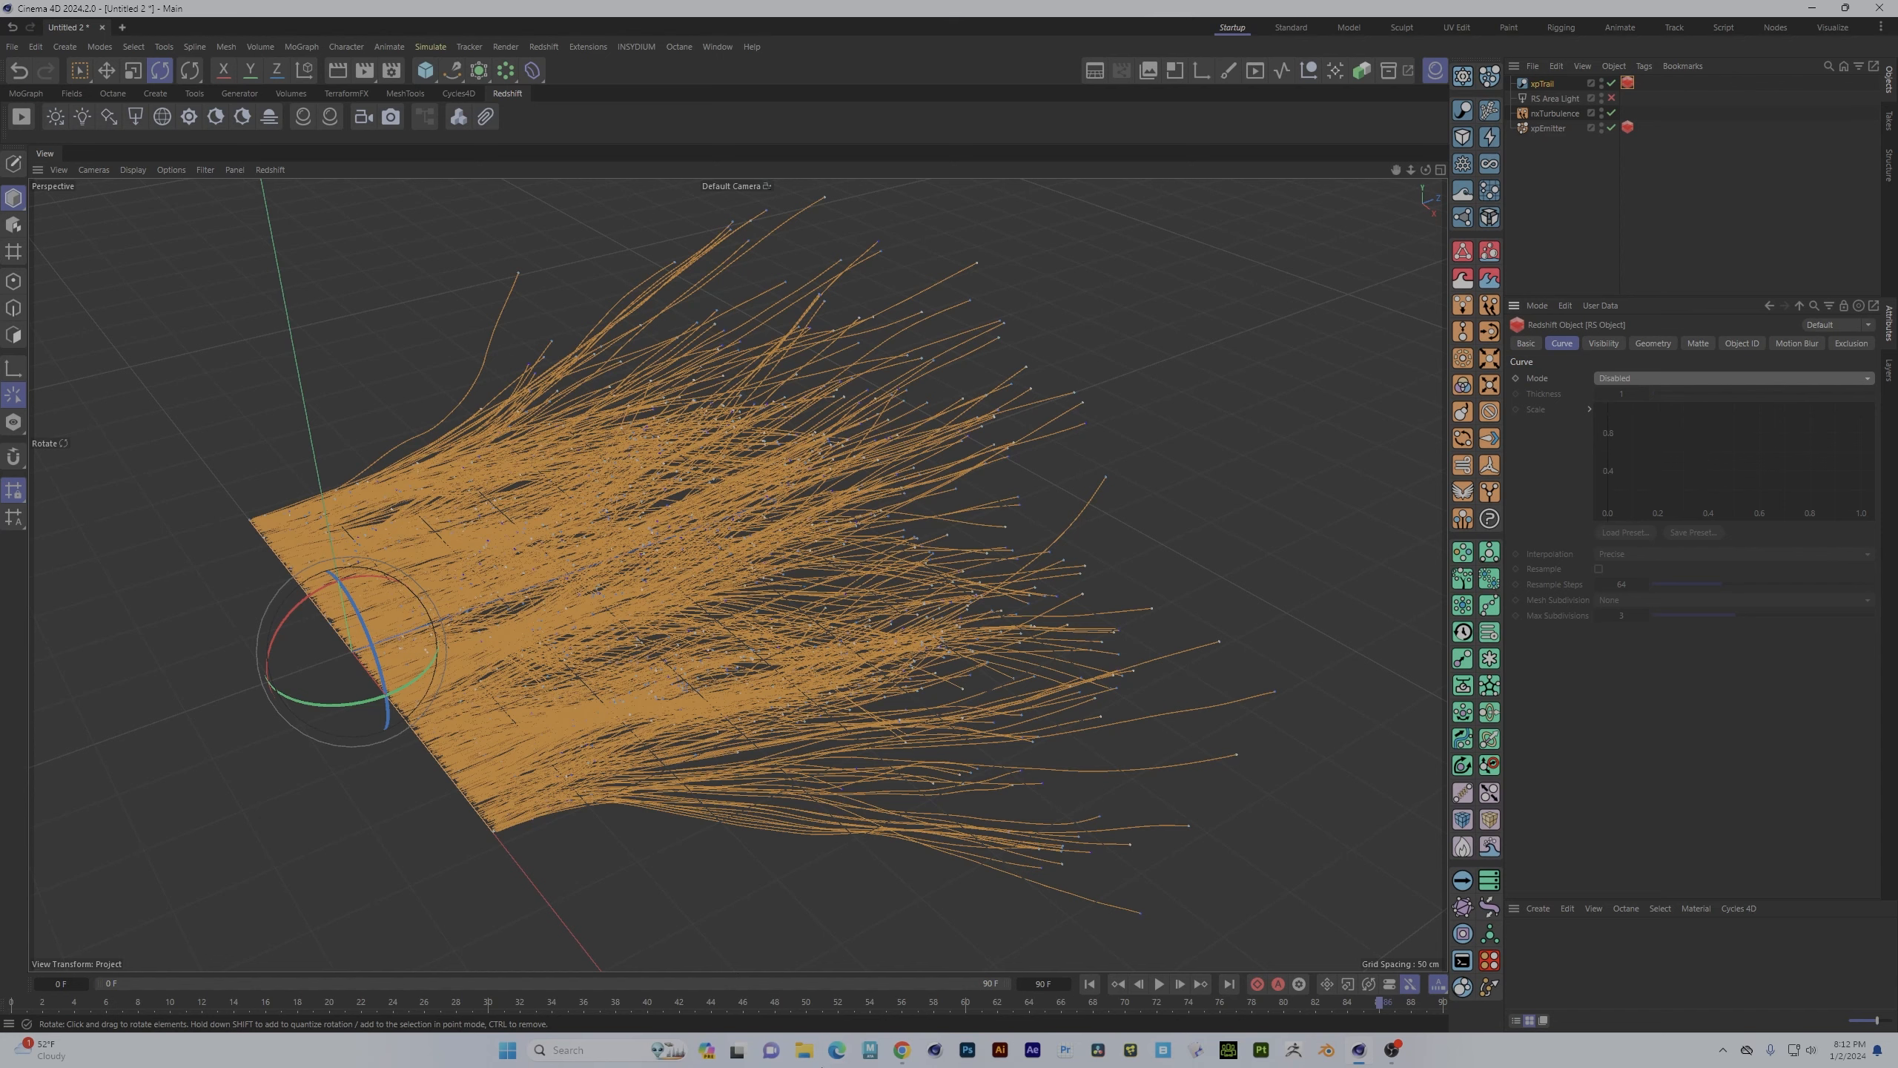
- Rewind the timeline, add an xpSplineMesher with xpTrail as its spline source, and set its Size to 1 cm
{"action": "left_click", "coordinate": [1088, 984]}
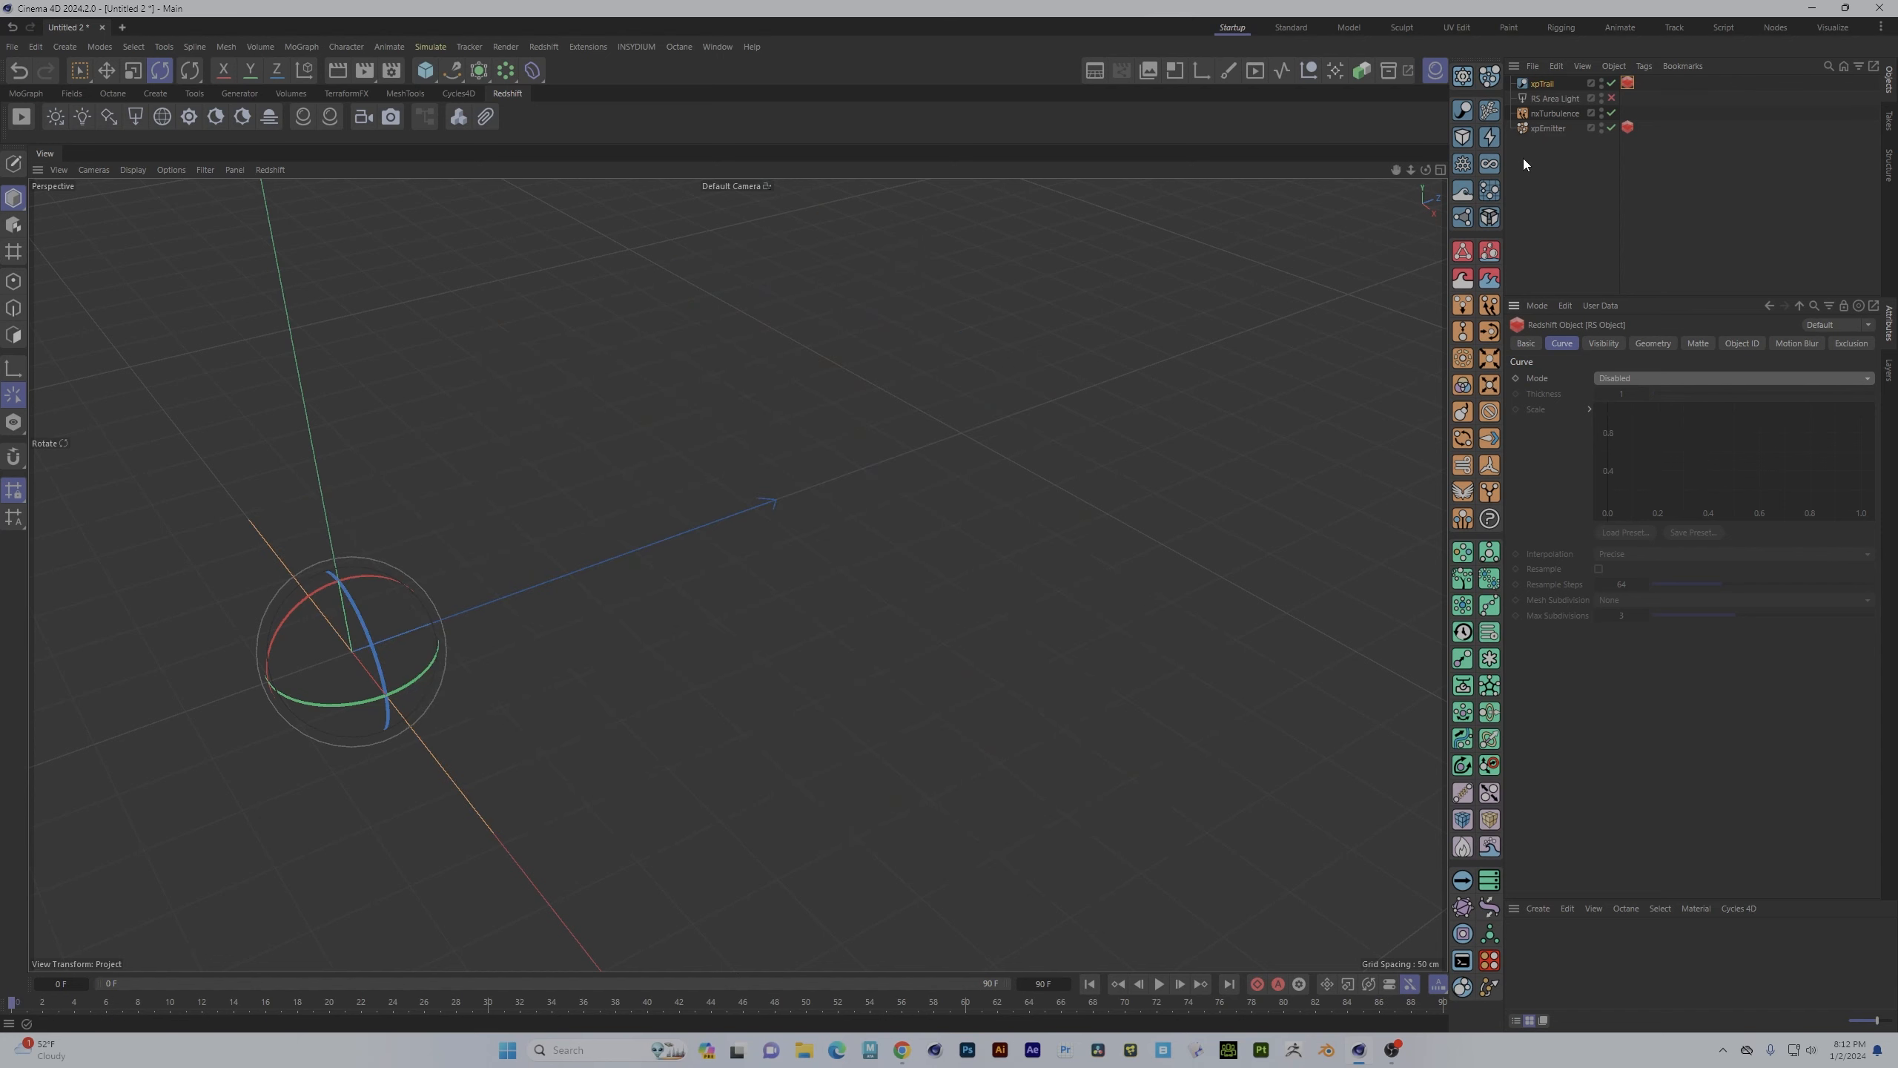
{"action": "left_click", "coordinate": [1489, 191]}
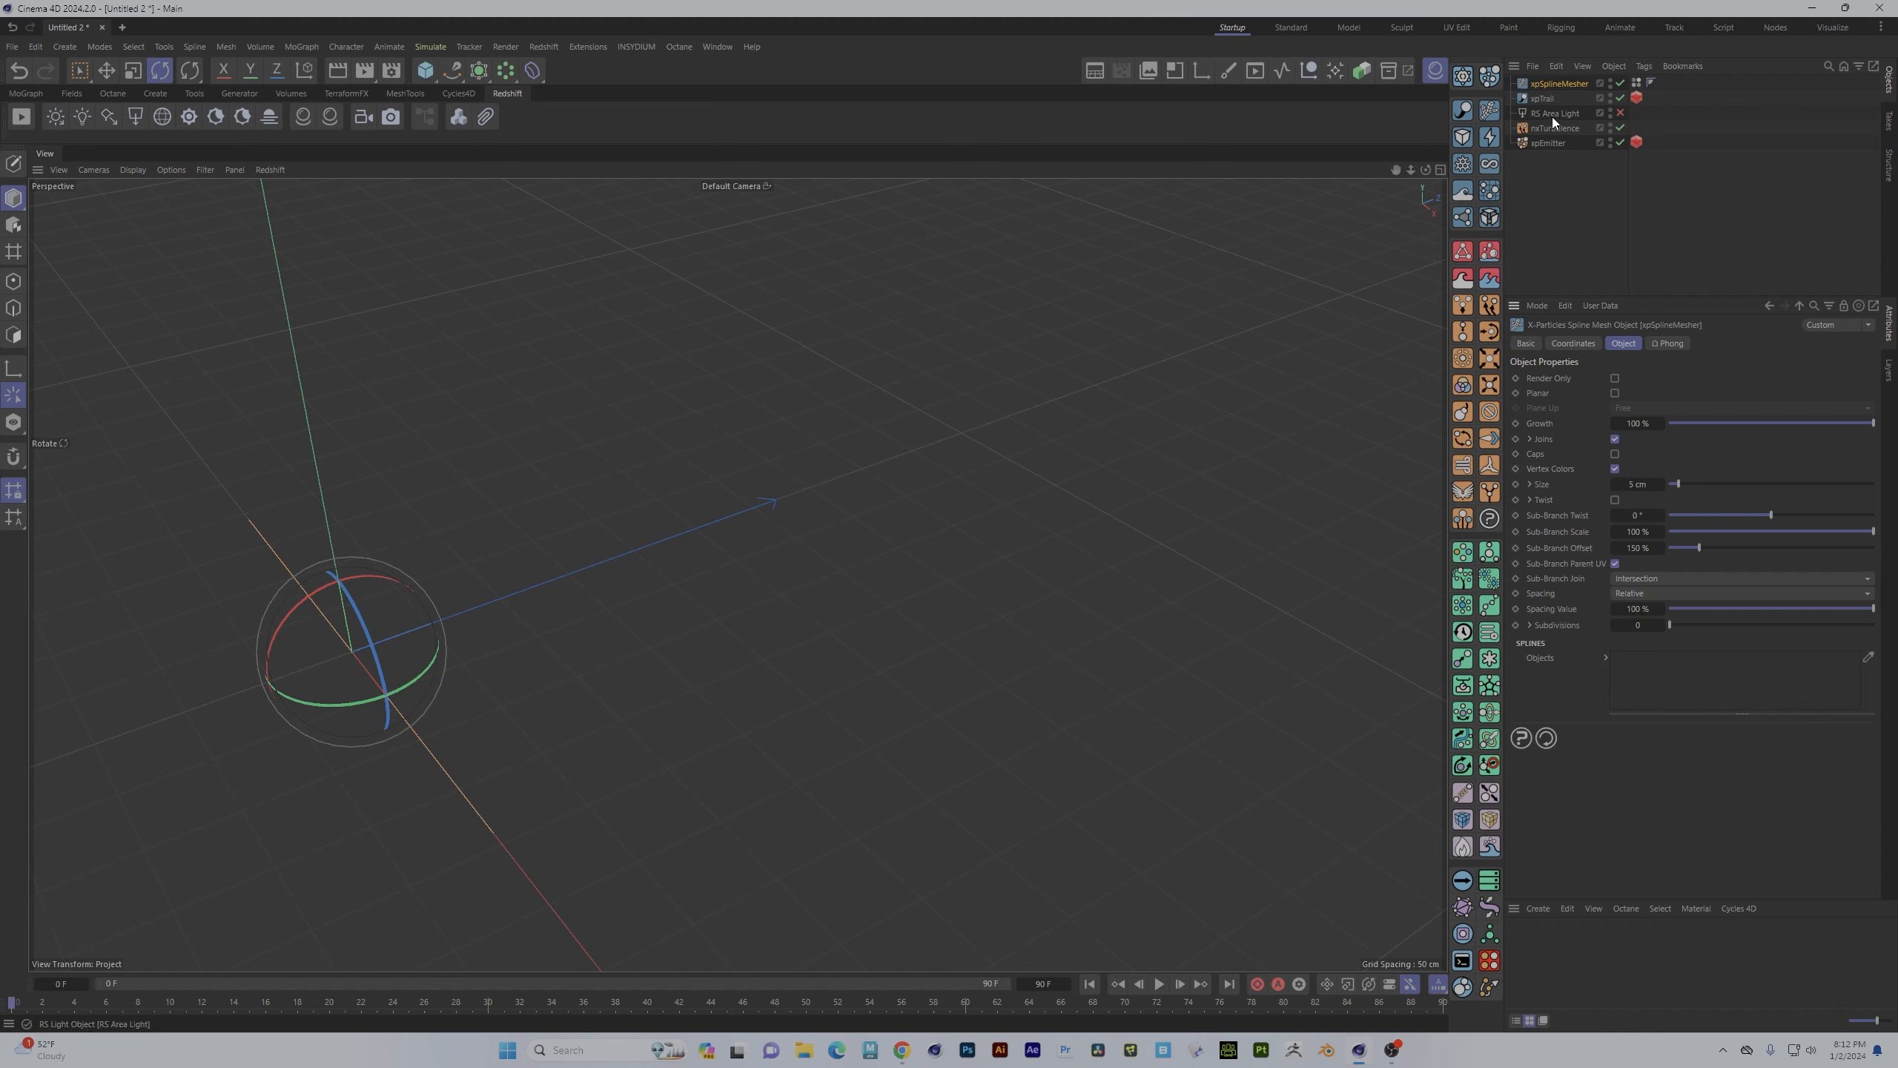
{"action": "left_click_drag", "start_coordinate": [1542, 98], "coordinate": [1637, 692]}
{"action": "left_click", "coordinate": [1635, 483]}
{"action": "type", "text": "1"}
{"action": "key", "text": "Return"}
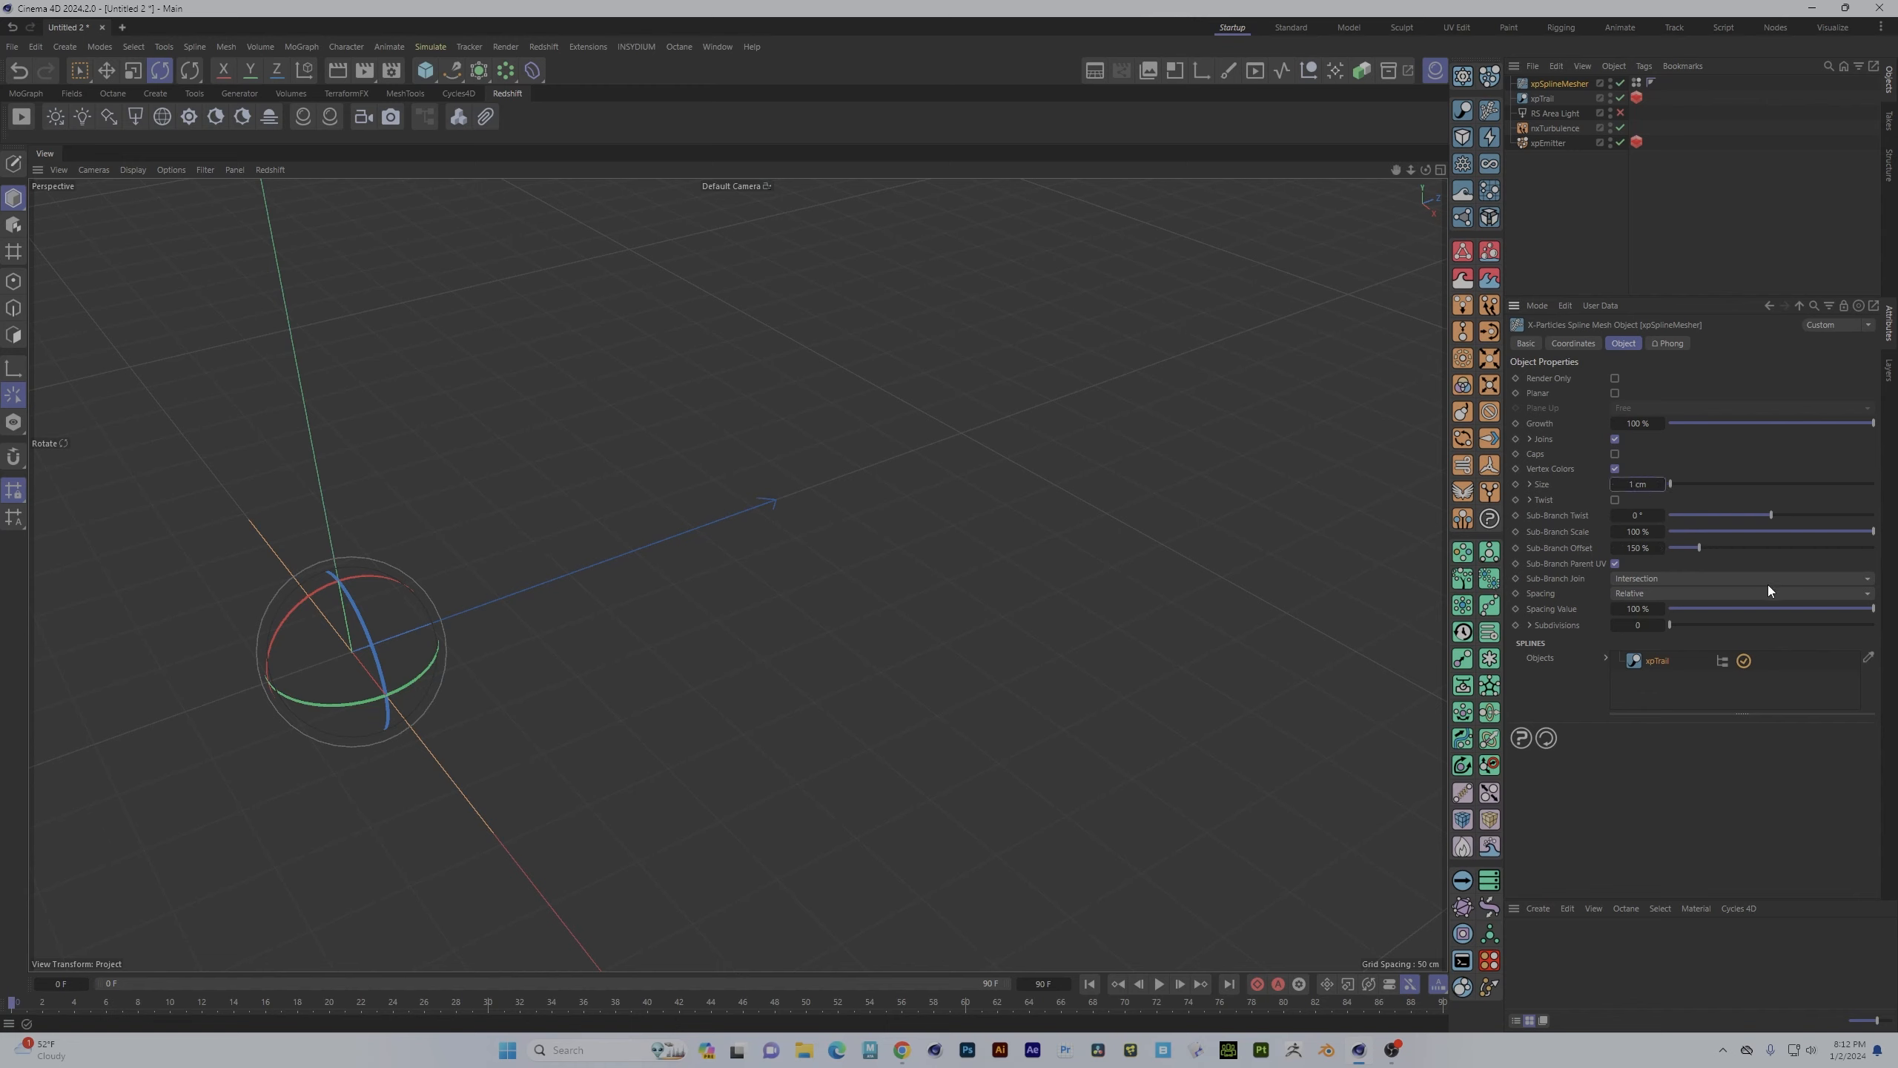
- Play the simulation to about frame 72 and inspect the meshed trails from several angles
{"action": "left_click", "coordinate": [1159, 985]}
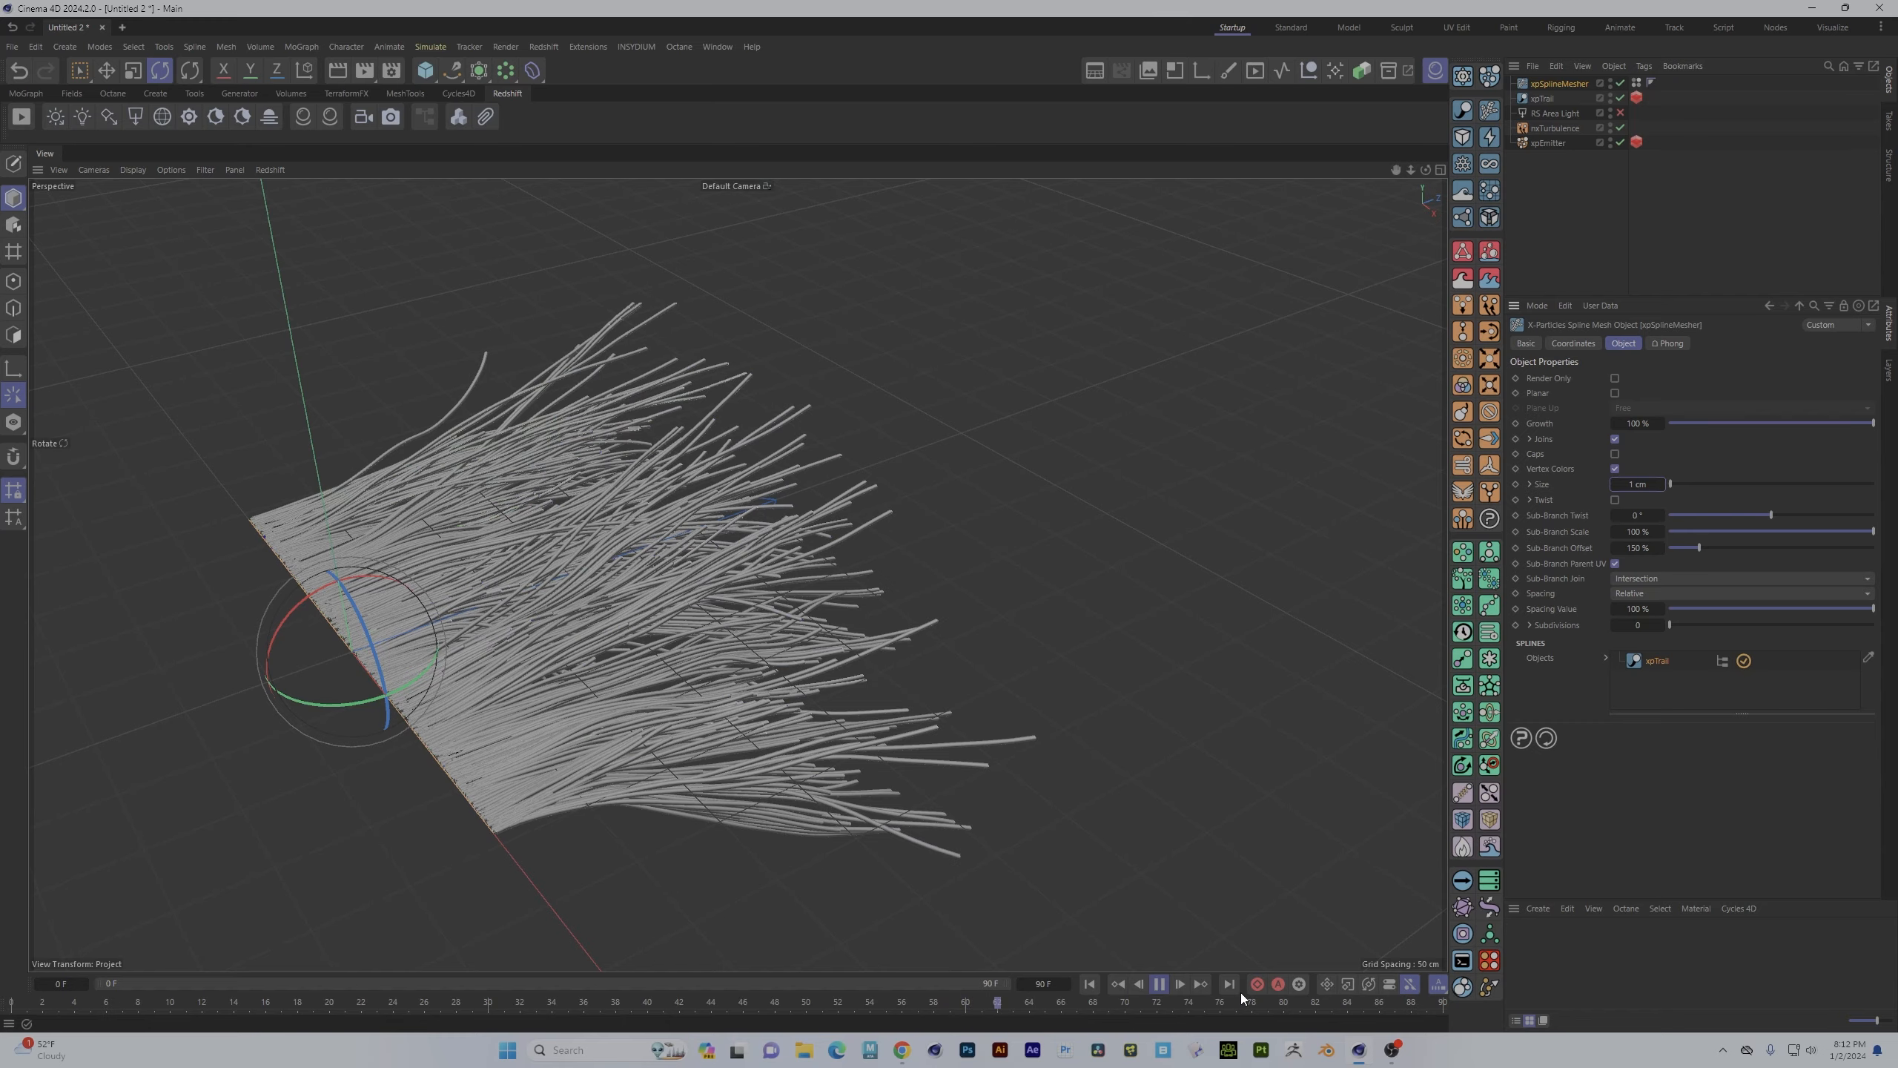
{"action": "left_click", "coordinate": [1159, 985]}
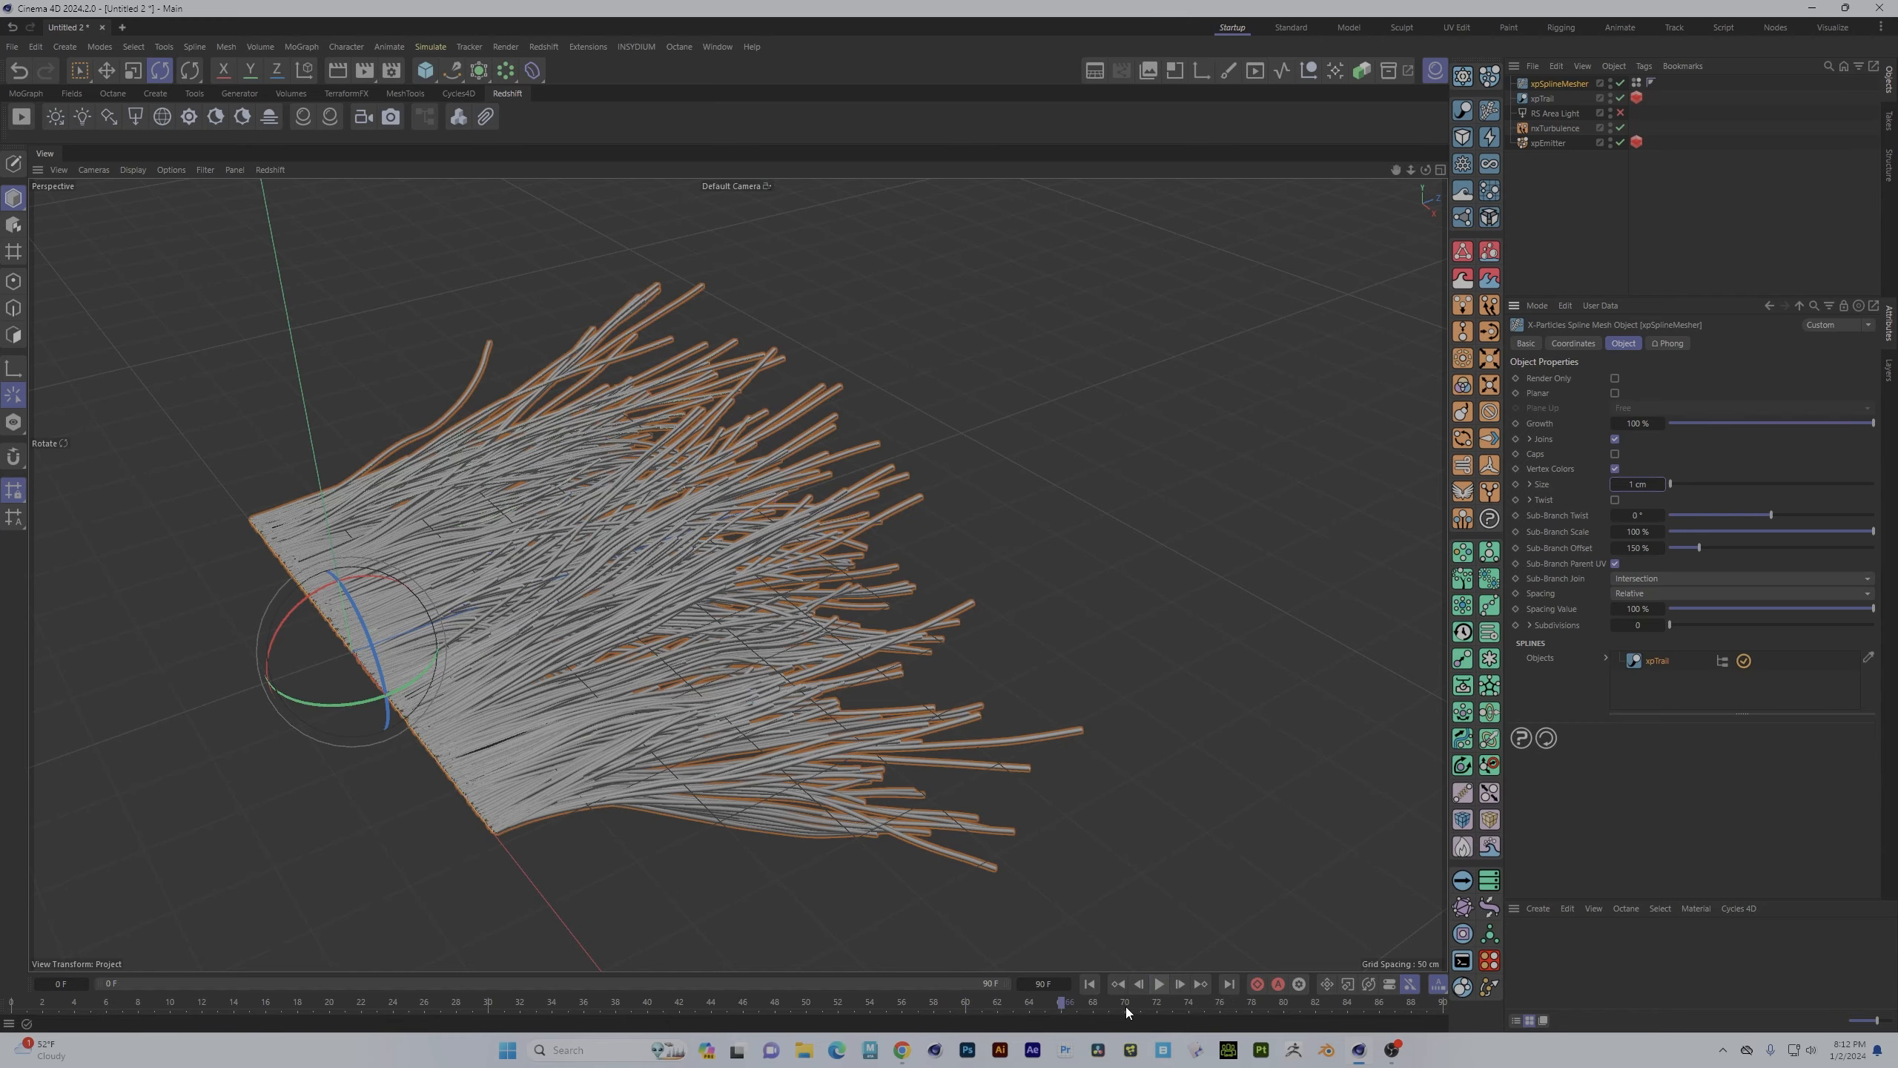
{"action": "left_click_drag", "start_coordinate": [881, 598], "coordinate": [765, 594], "text": "alt"}
{"action": "right_click_drag", "start_coordinate": [765, 594], "coordinate": [1026, 674], "text": "alt"}
{"action": "left_click_drag", "start_coordinate": [1026, 674], "coordinate": [1029, 715], "text": "alt"}
{"action": "left_click", "coordinate": [1165, 987]}
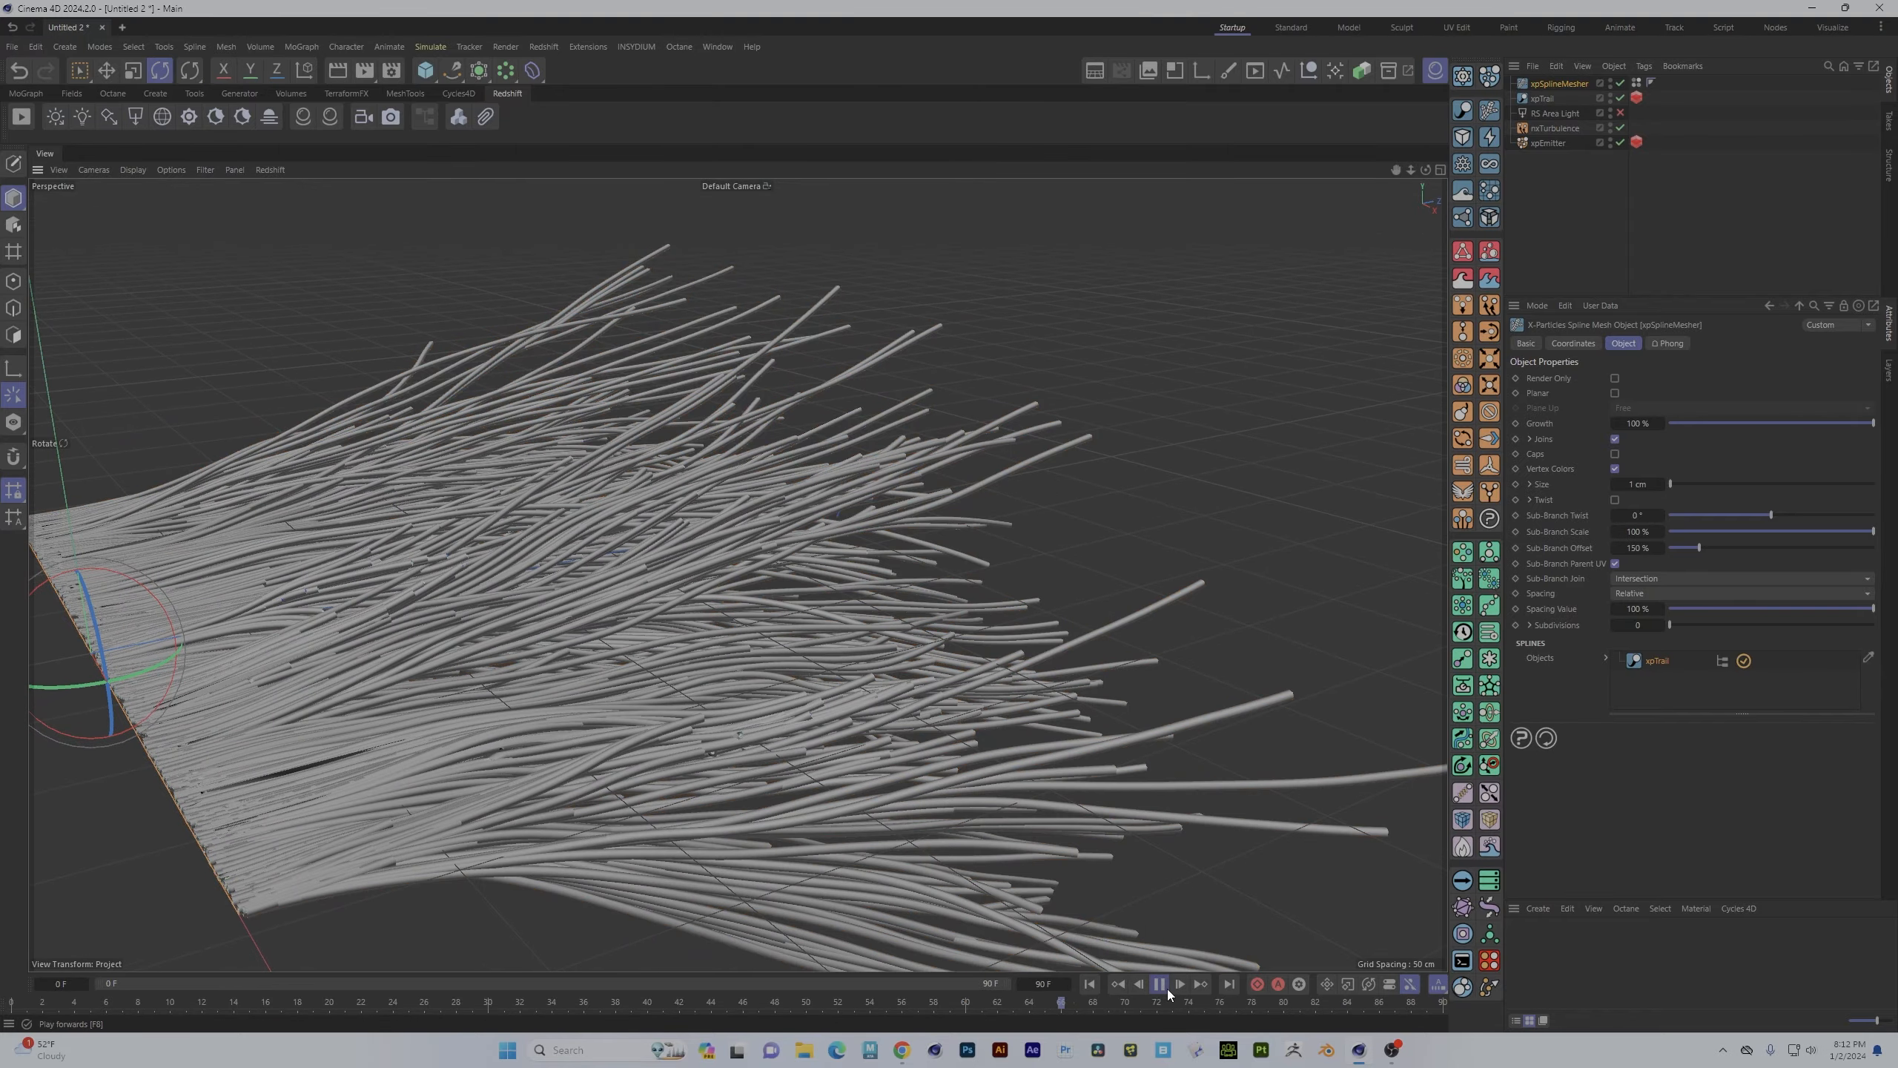
{"action": "left_click", "coordinate": [1159, 984]}
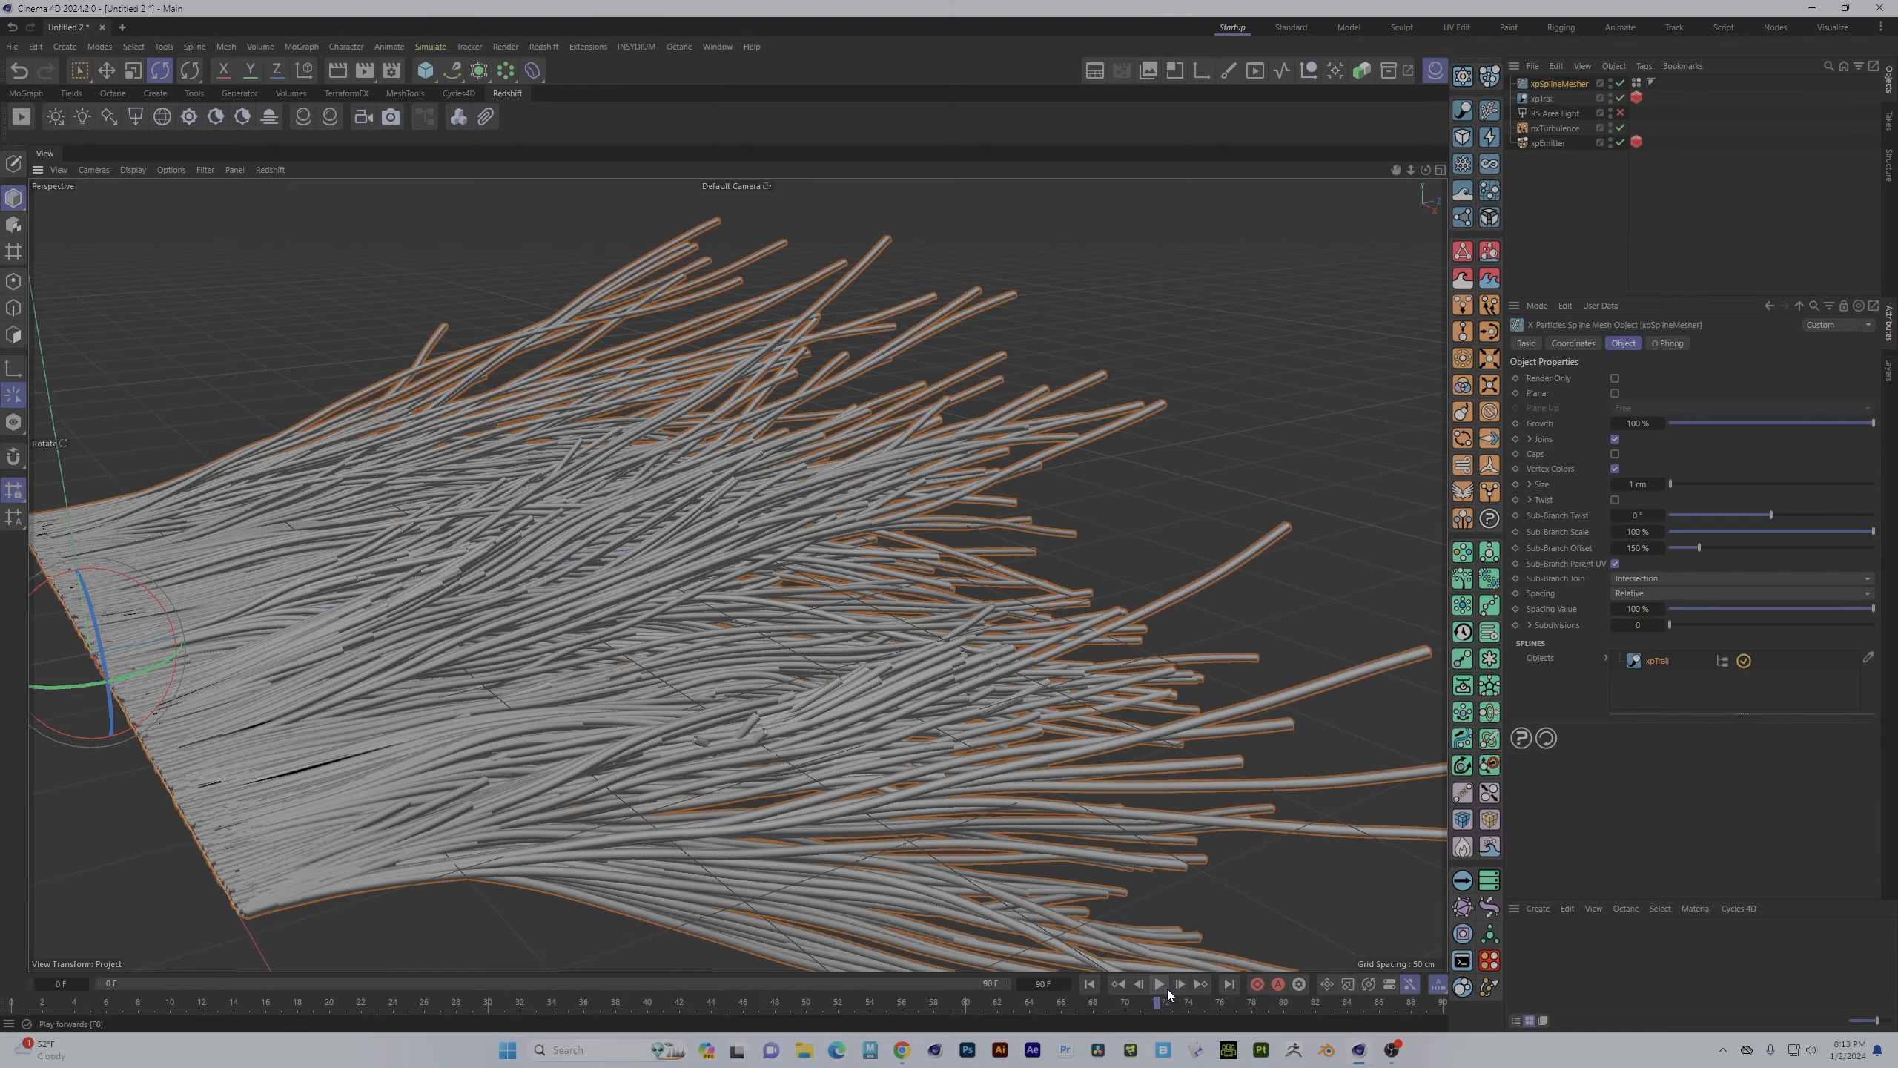
{"action": "left_click_drag", "start_coordinate": [1131, 573], "coordinate": [865, 604], "text": "alt"}
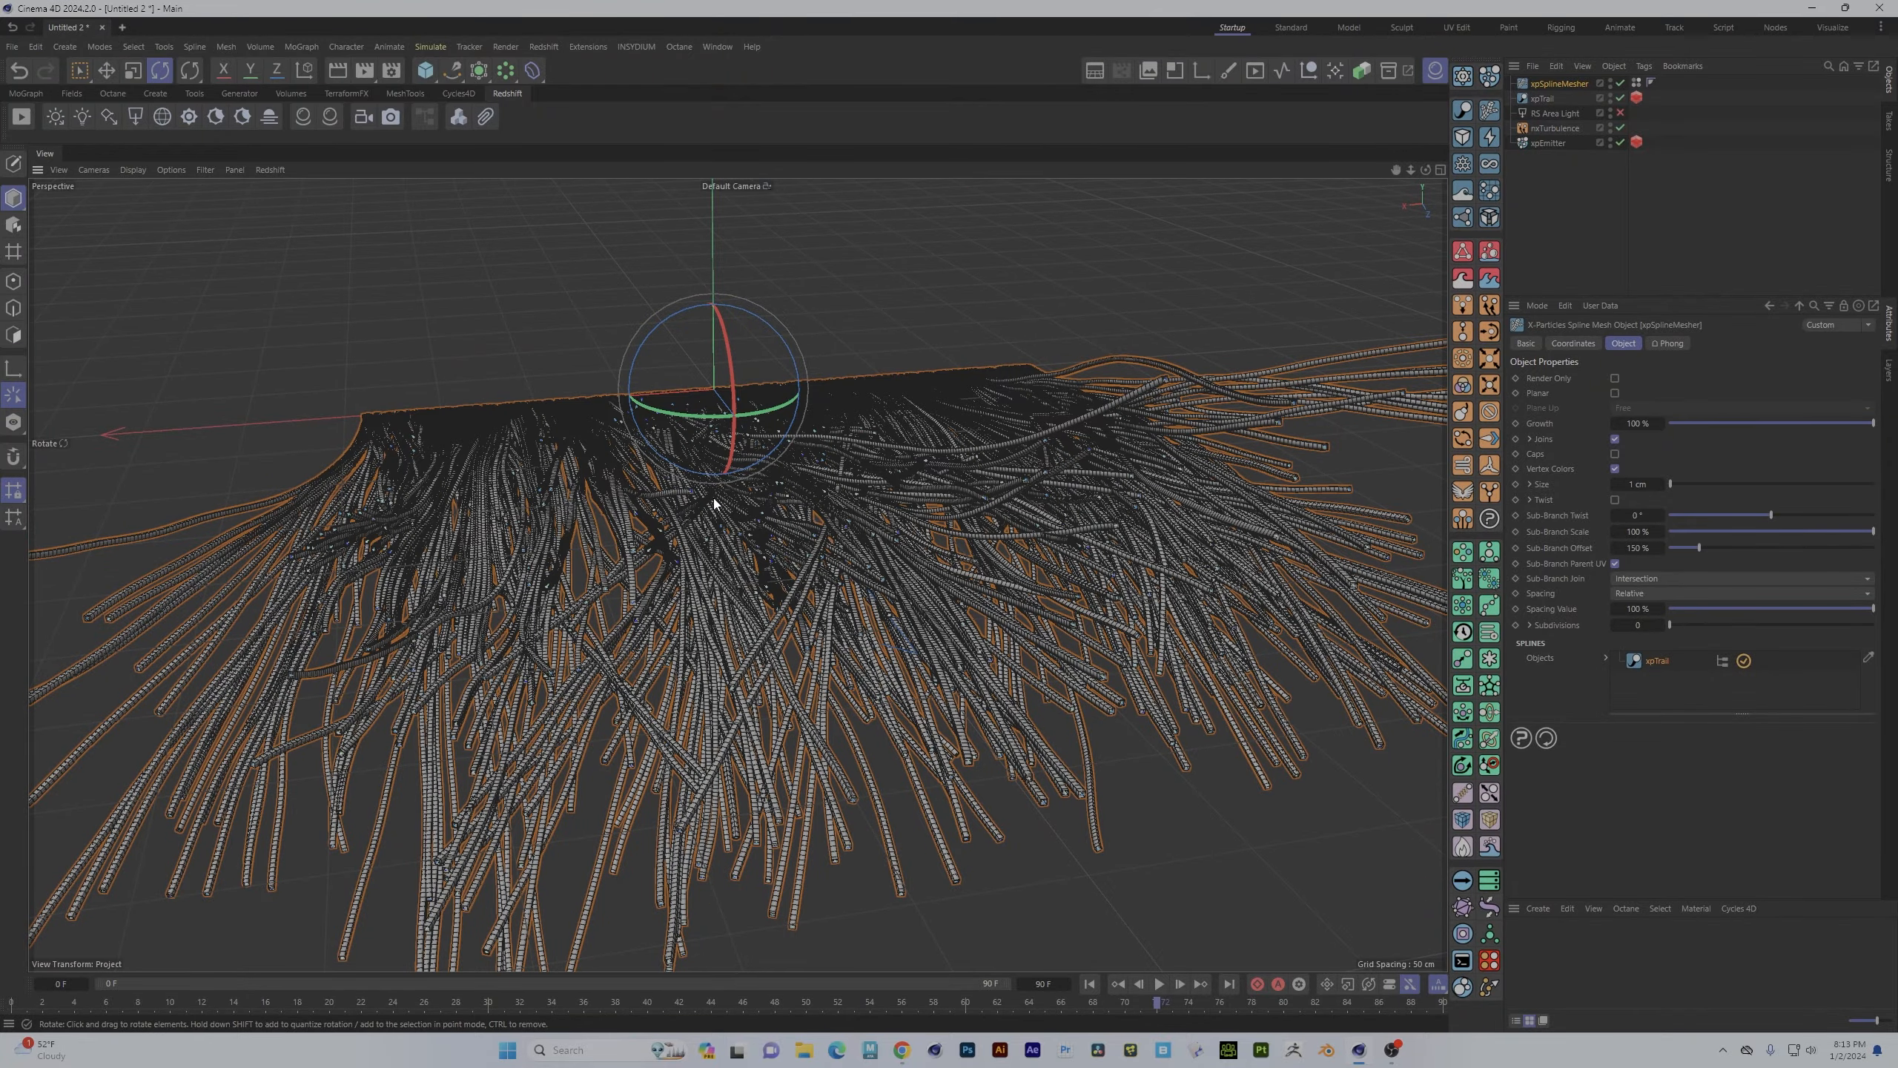
{"action": "left_click_drag", "start_coordinate": [712, 509], "coordinate": [971, 524], "text": "alt"}
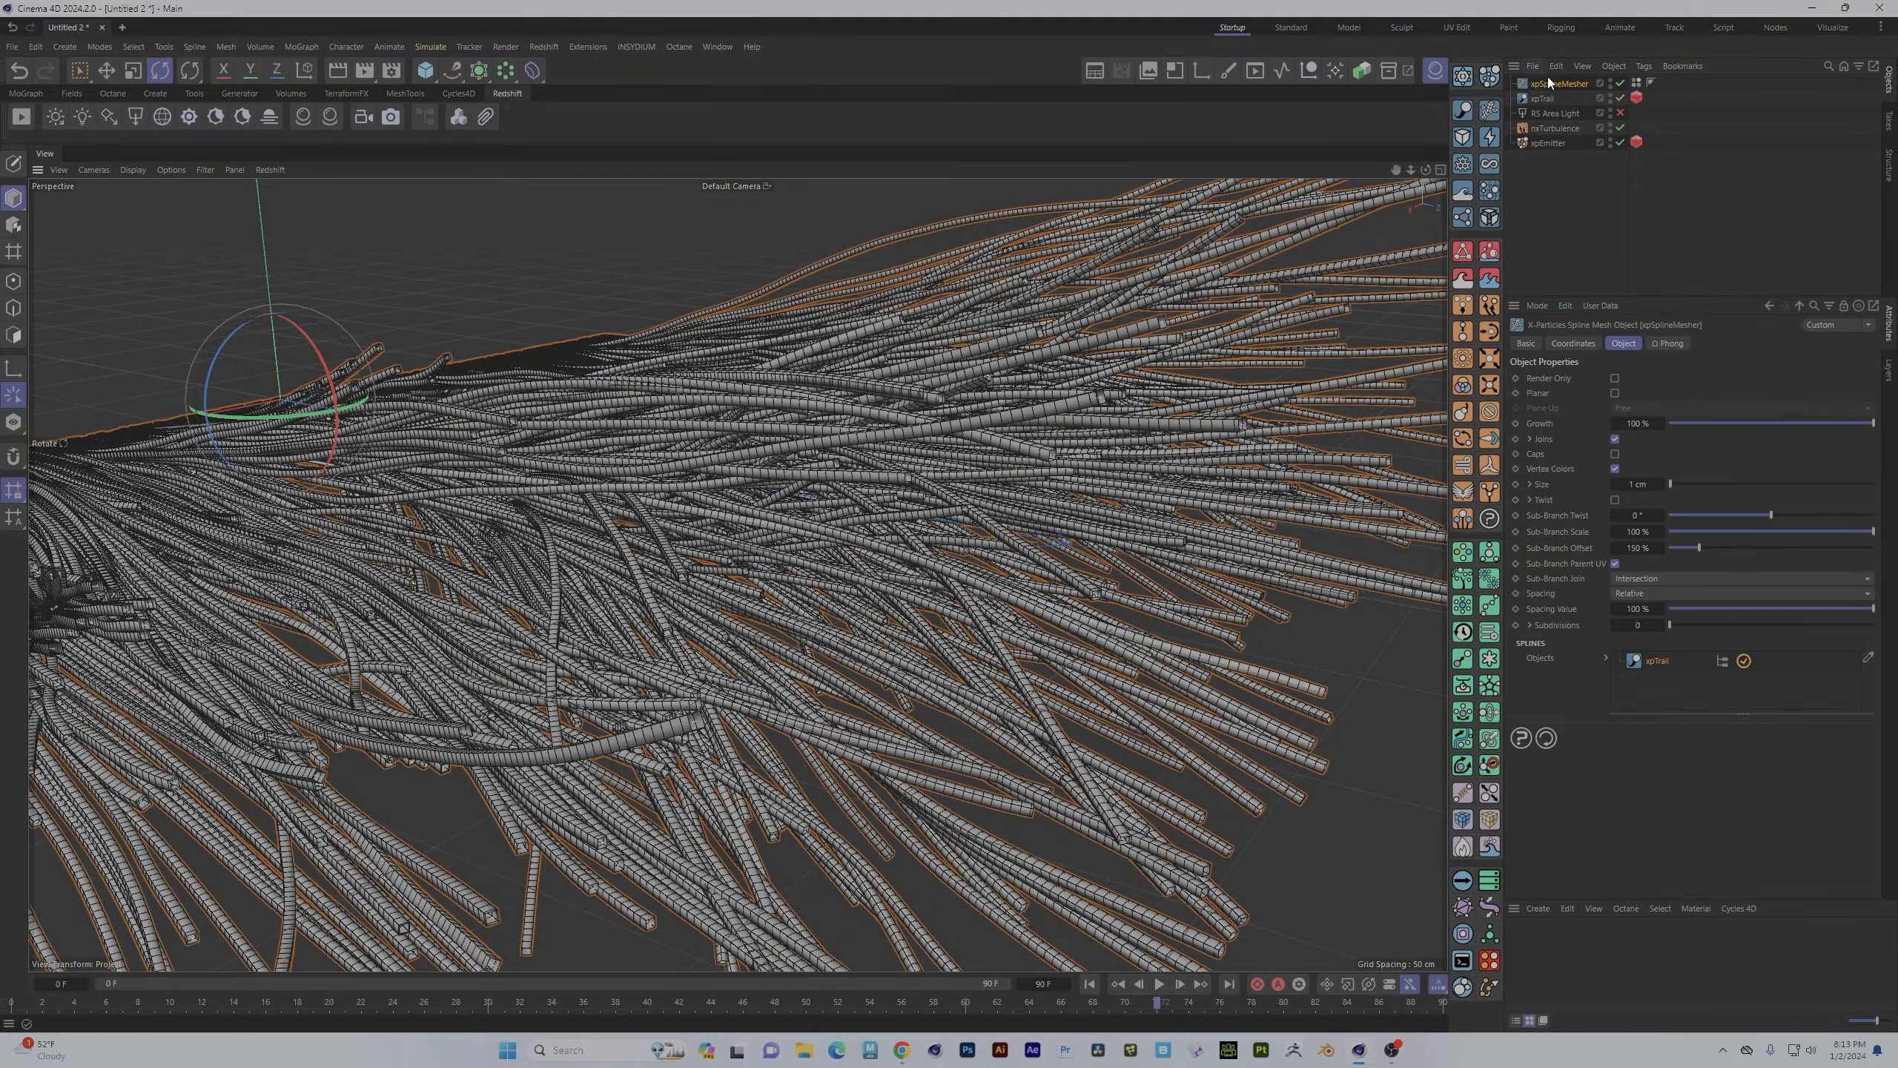
- Shape the mesher's Size Scale curve with a full-height middle point and both ends at zero to taper the strands
{"action": "left_click", "coordinate": [1529, 484]}
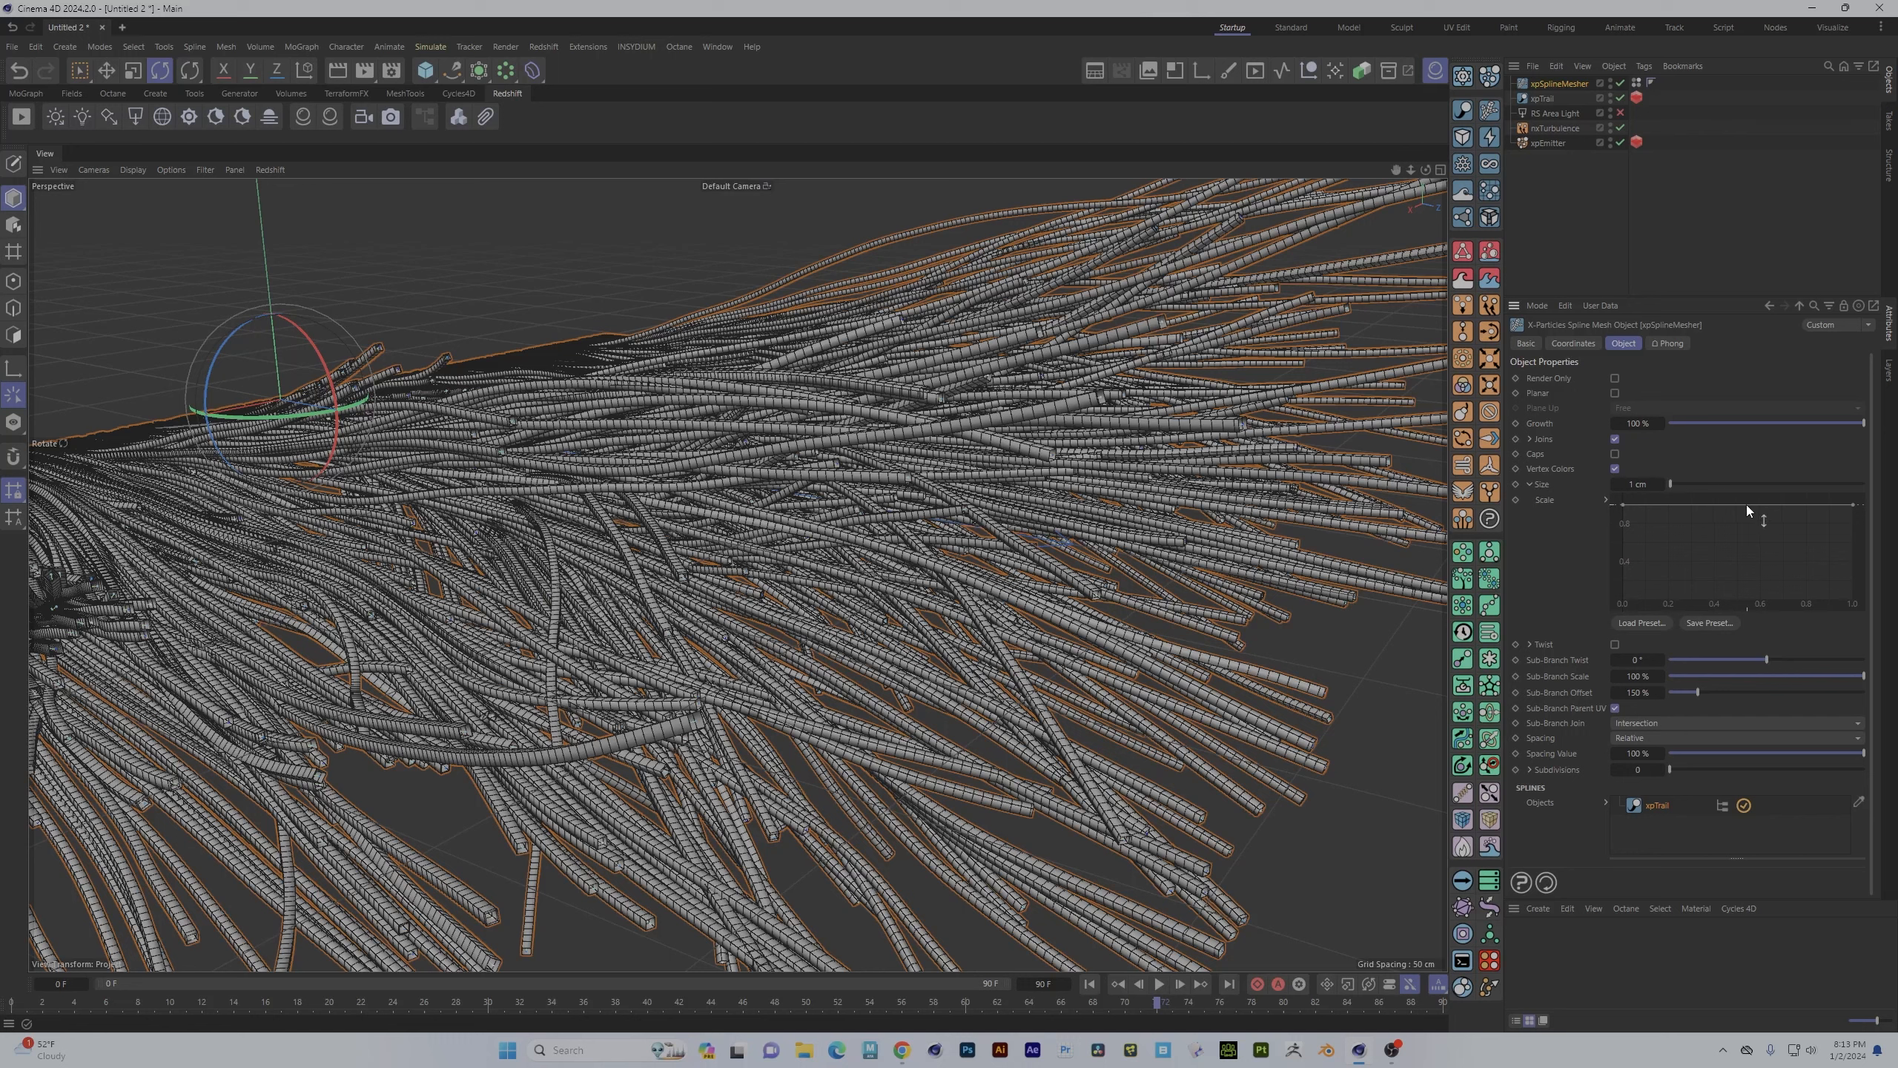
{"action": "left_click", "coordinate": [1744, 505], "text": "ctrl"}
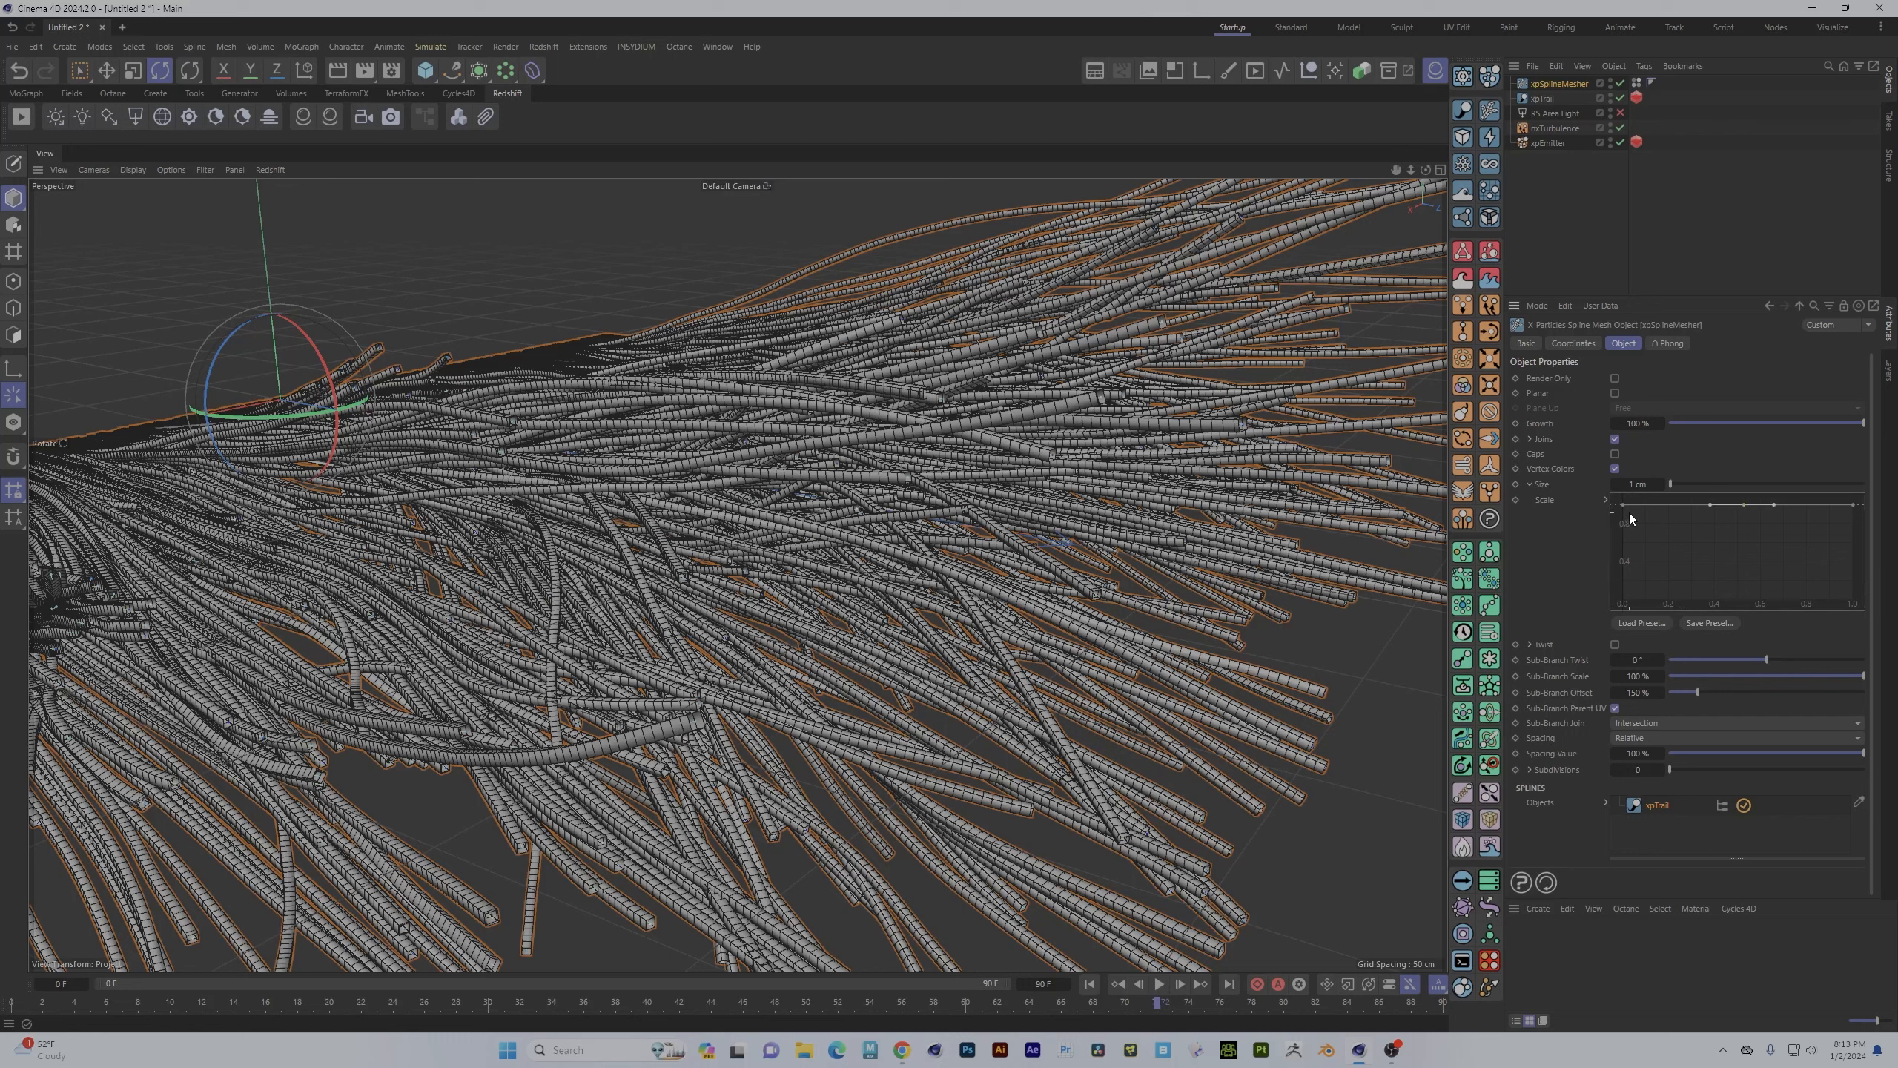
{"action": "left_click_drag", "start_coordinate": [1626, 511], "coordinate": [1557, 634]}
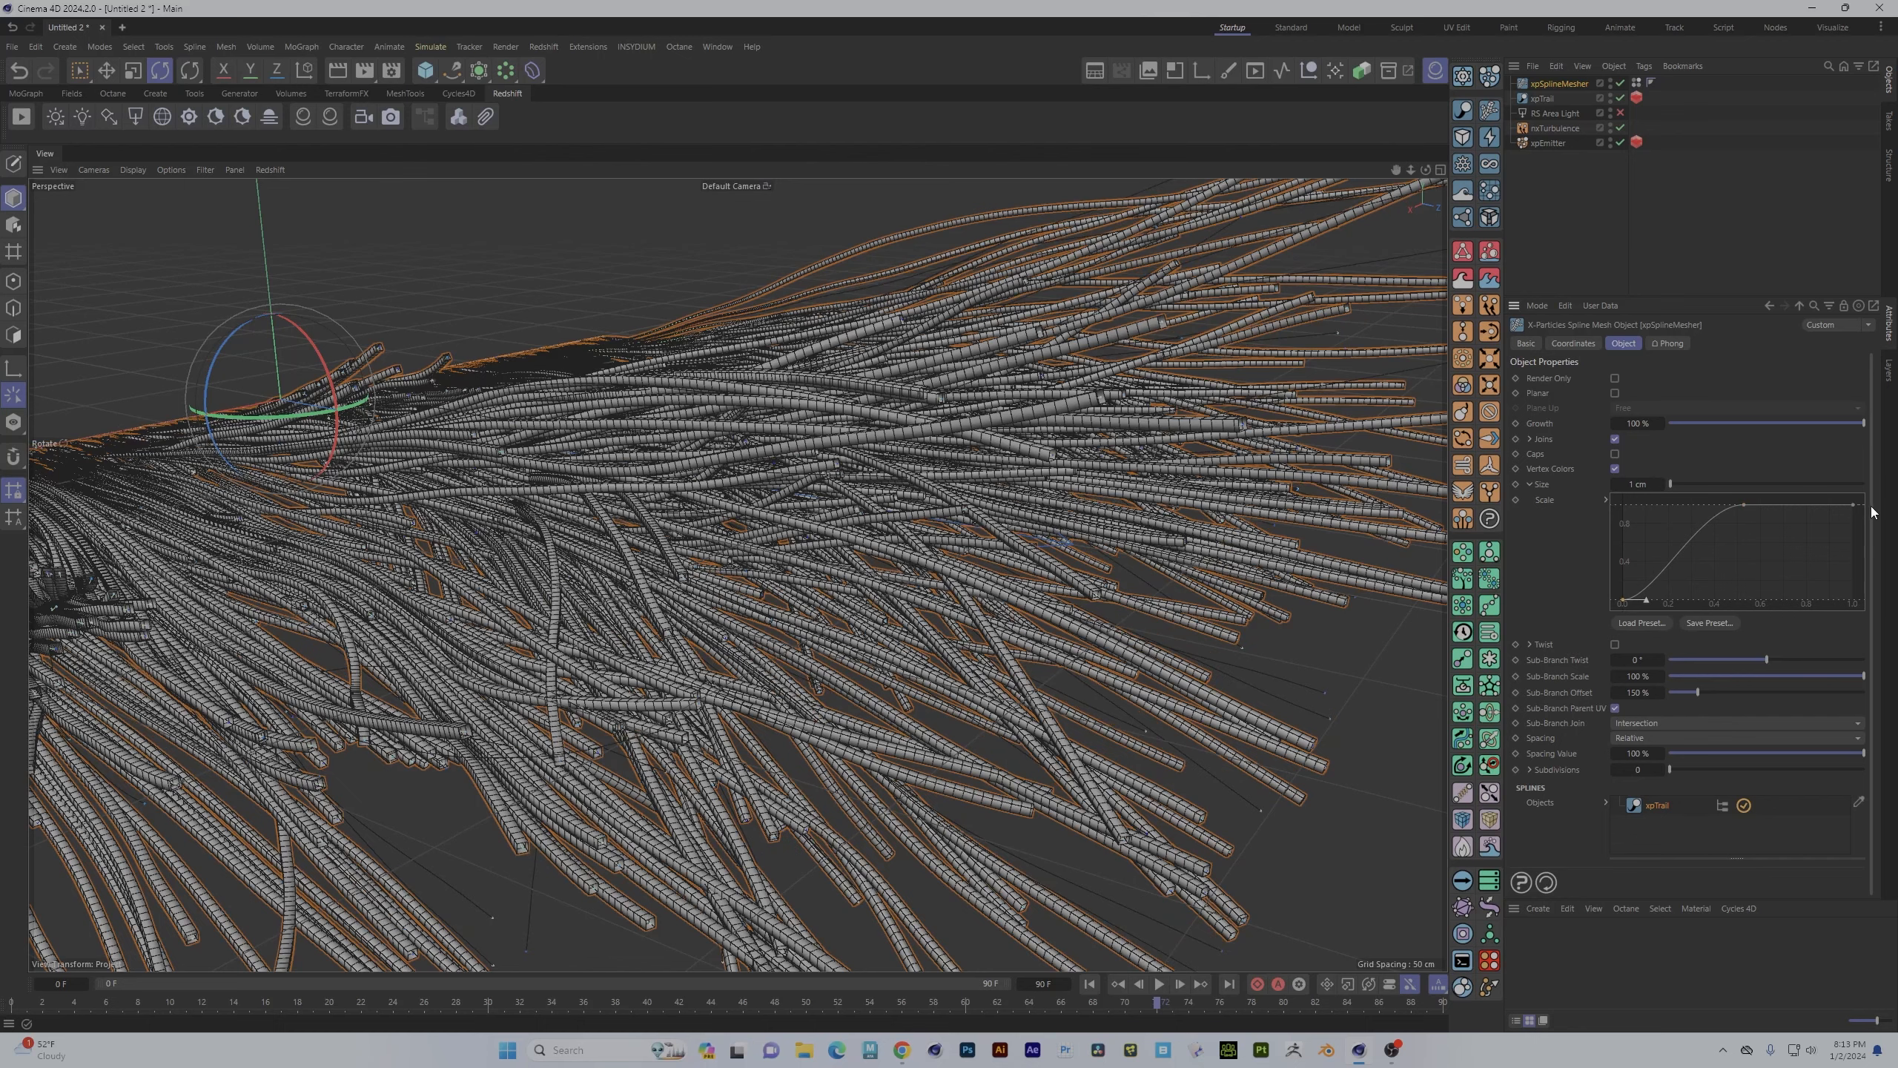
{"action": "left_click_drag", "start_coordinate": [1855, 507], "coordinate": [1831, 600]}
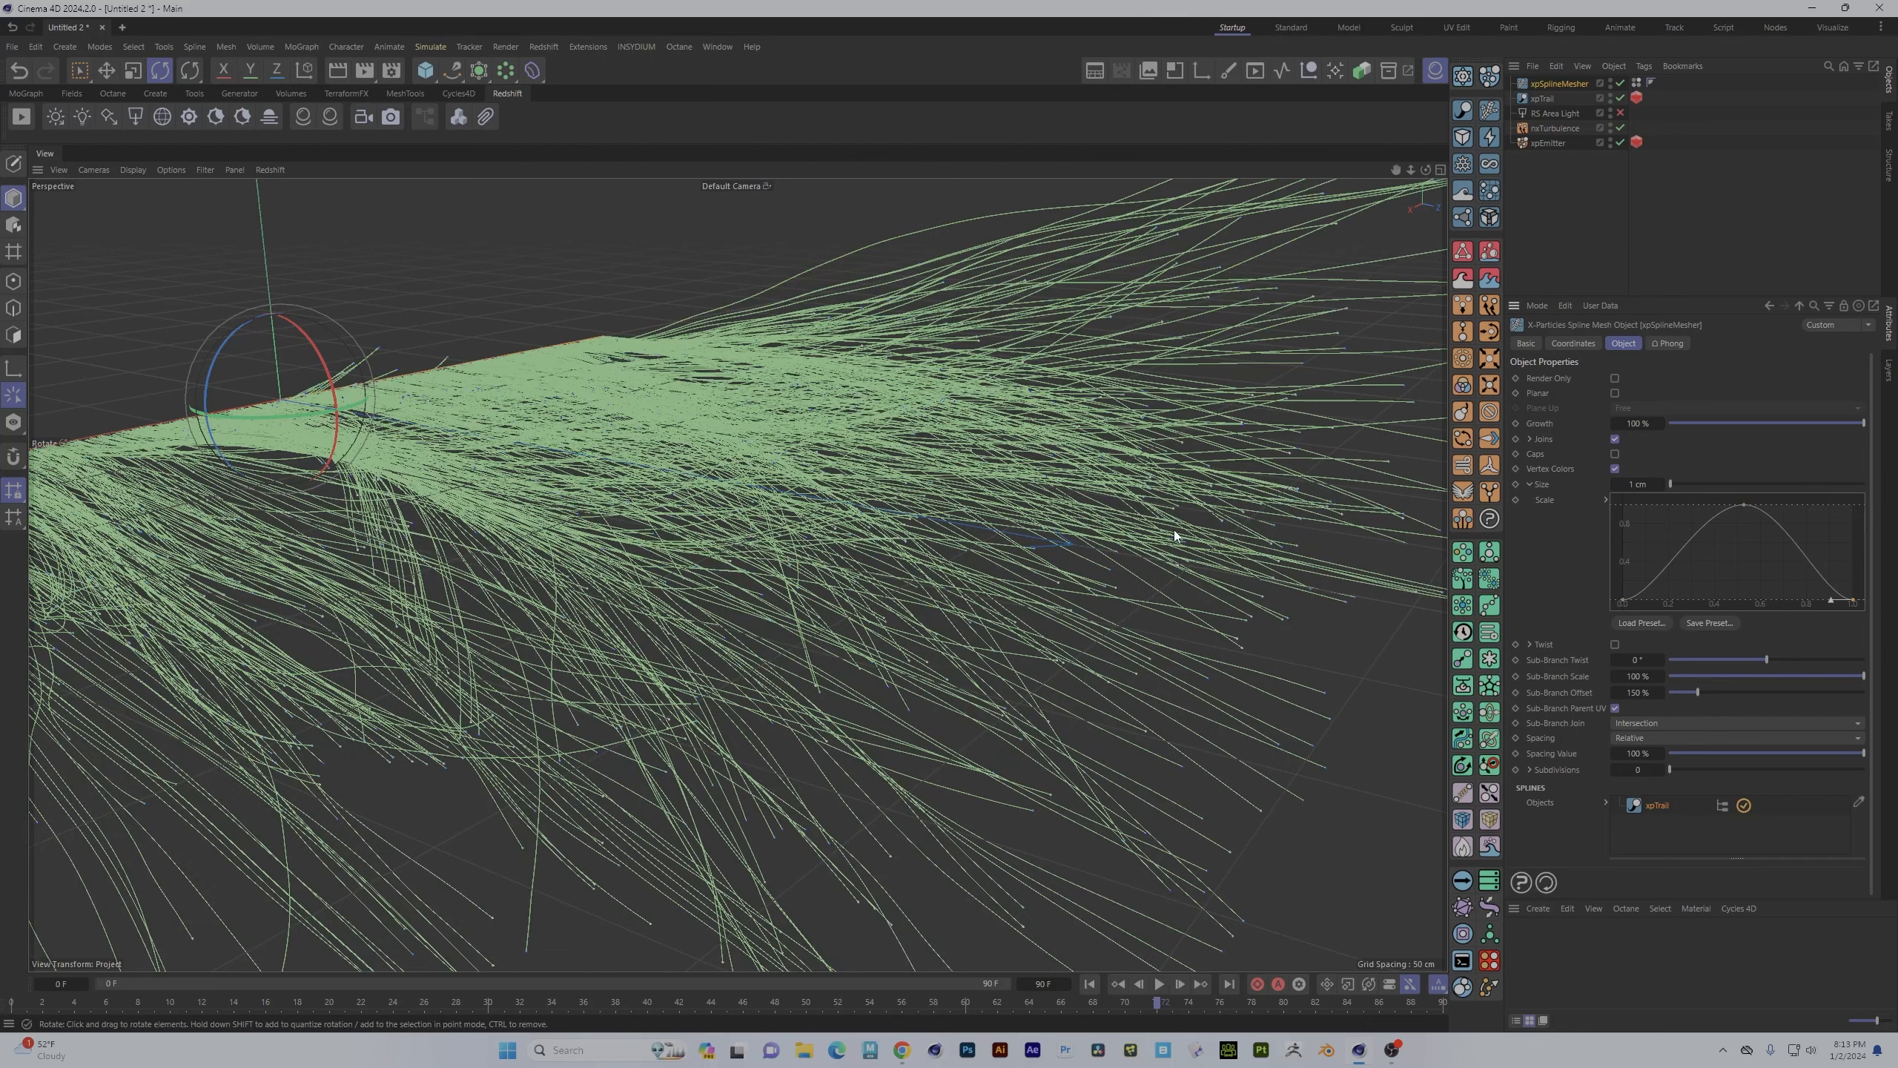
- Add a point on each slope of the Scale curve and raise both to broaden the strands between their tapered ends
{"action": "left_click", "coordinate": [1662, 575], "text": "ctrl"}
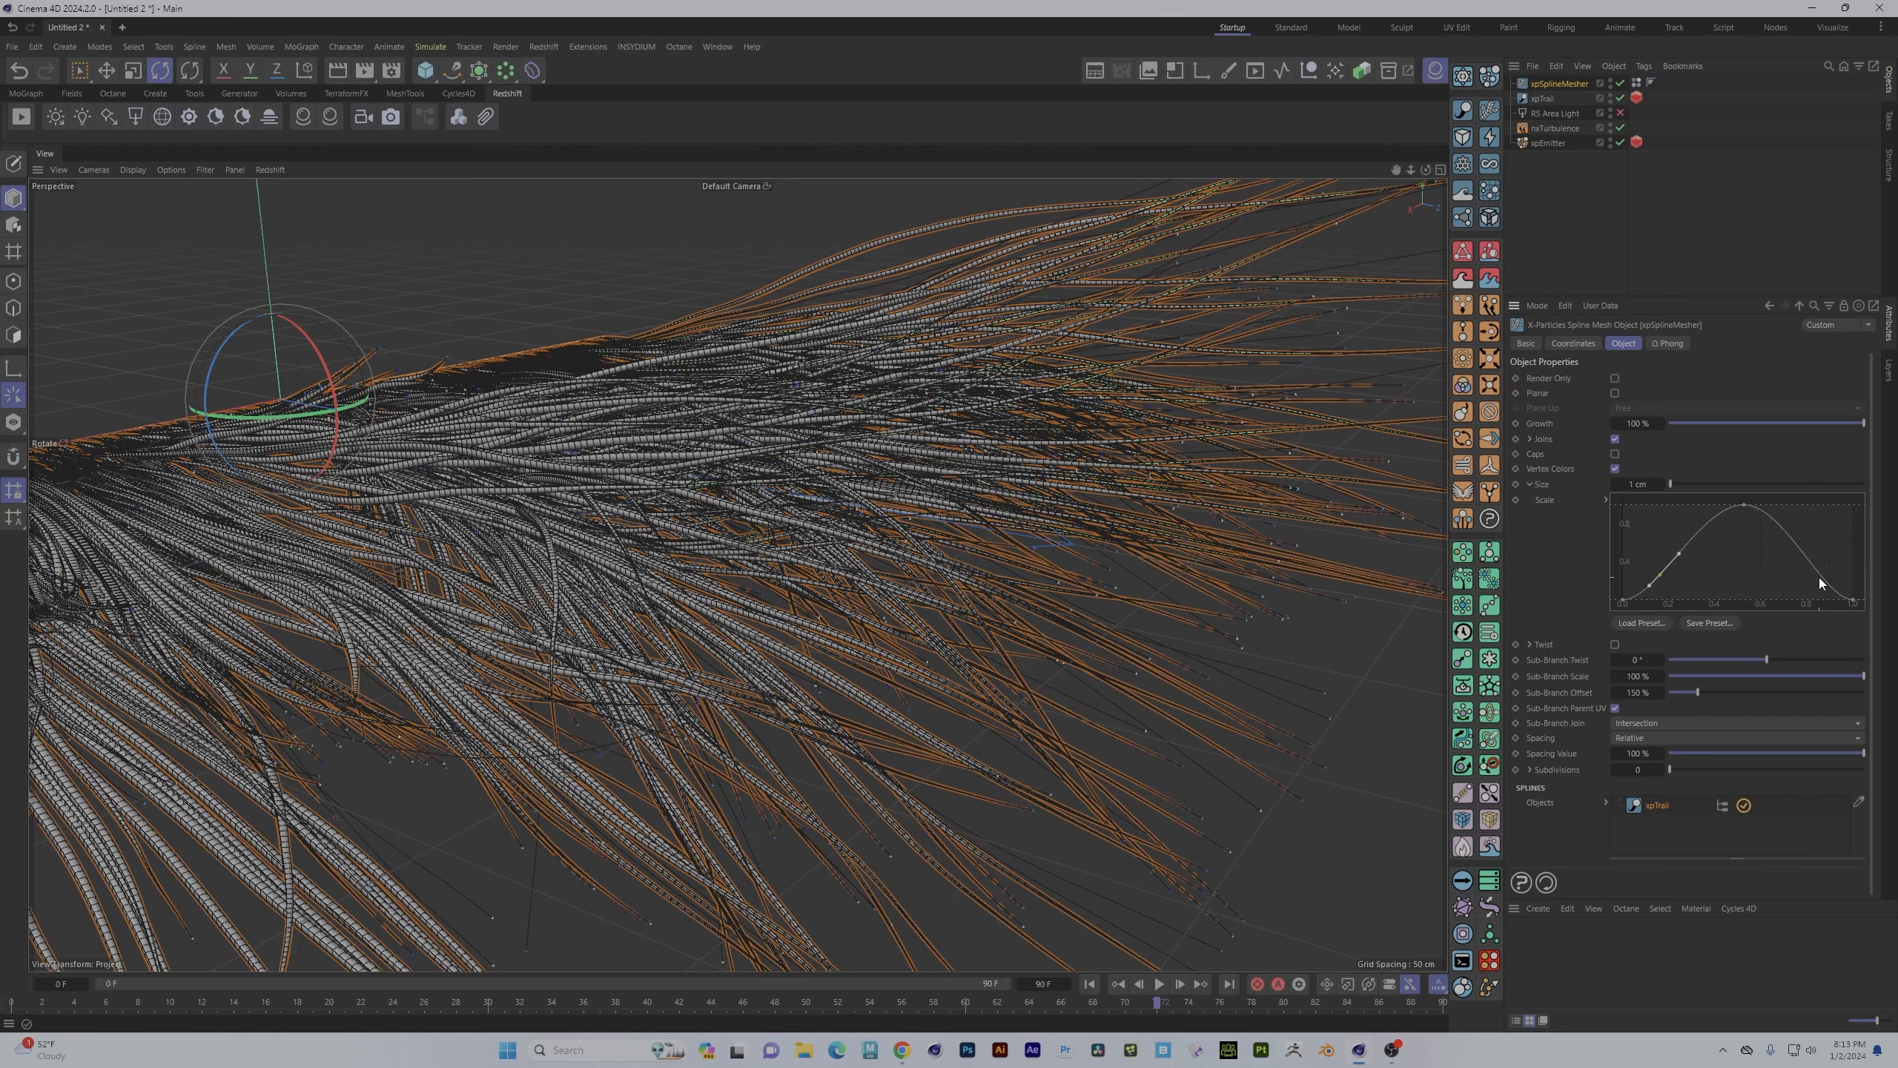
{"action": "left_click", "coordinate": [1824, 578], "text": "ctrl"}
{"action": "left_click_drag", "start_coordinate": [1658, 572], "coordinate": [1650, 532]}
{"action": "left_click_drag", "start_coordinate": [1821, 579], "coordinate": [1835, 531]}
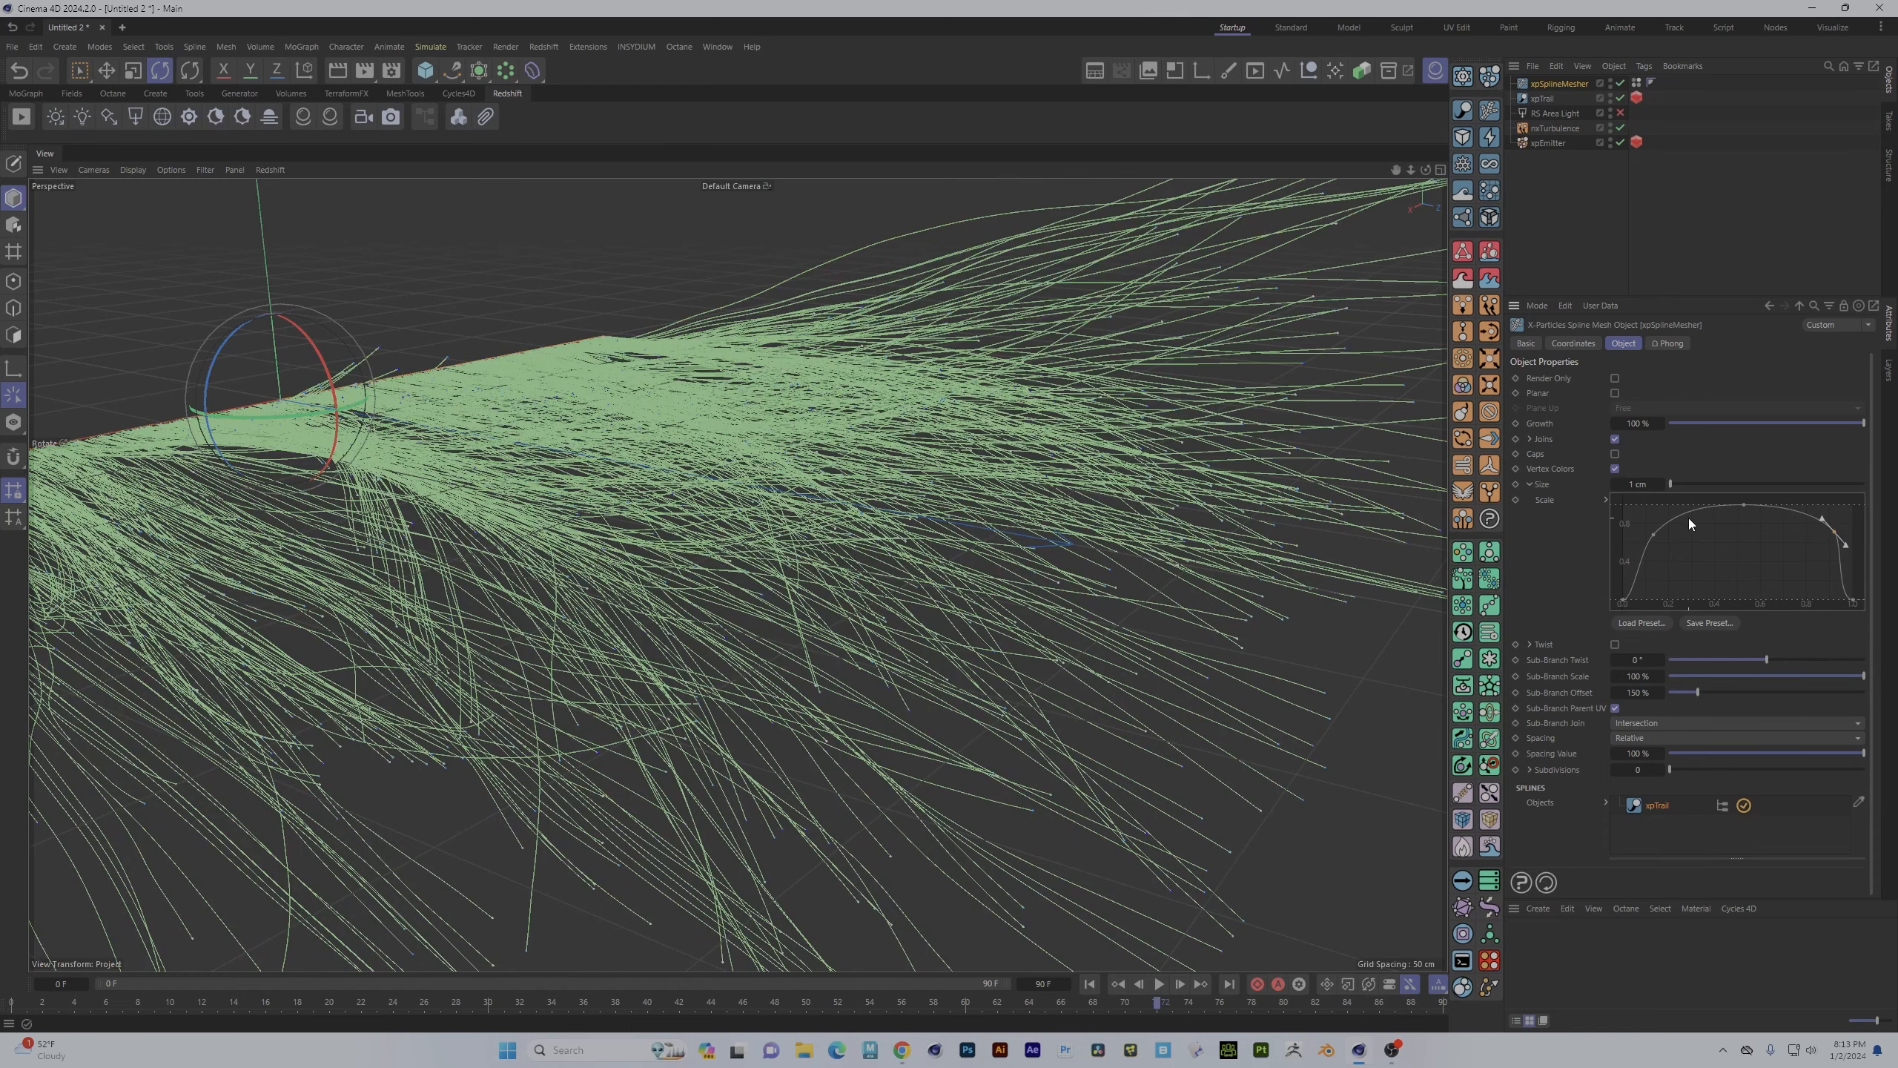
{"action": "left_click_drag", "start_coordinate": [1038, 539], "coordinate": [1124, 557], "text": "alt"}
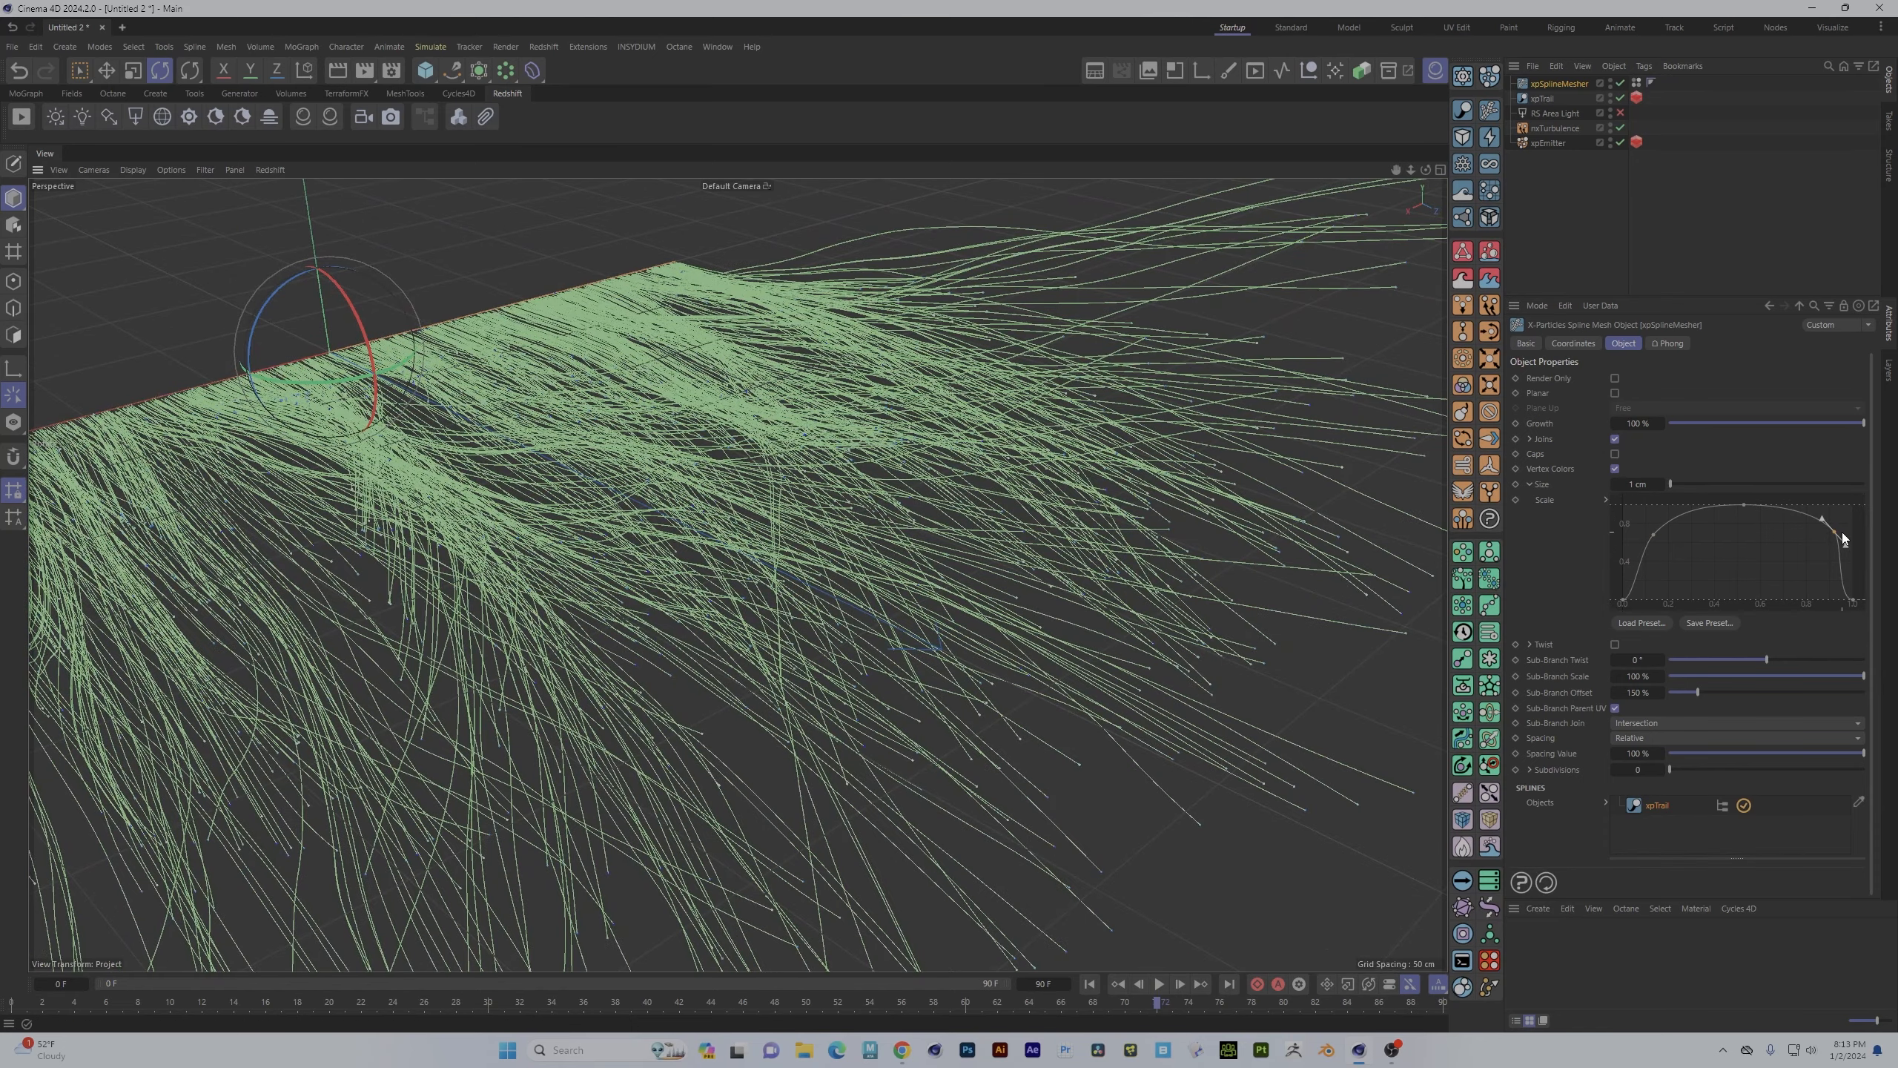
{"action": "left_click_drag", "start_coordinate": [1835, 534], "coordinate": [1836, 540]}
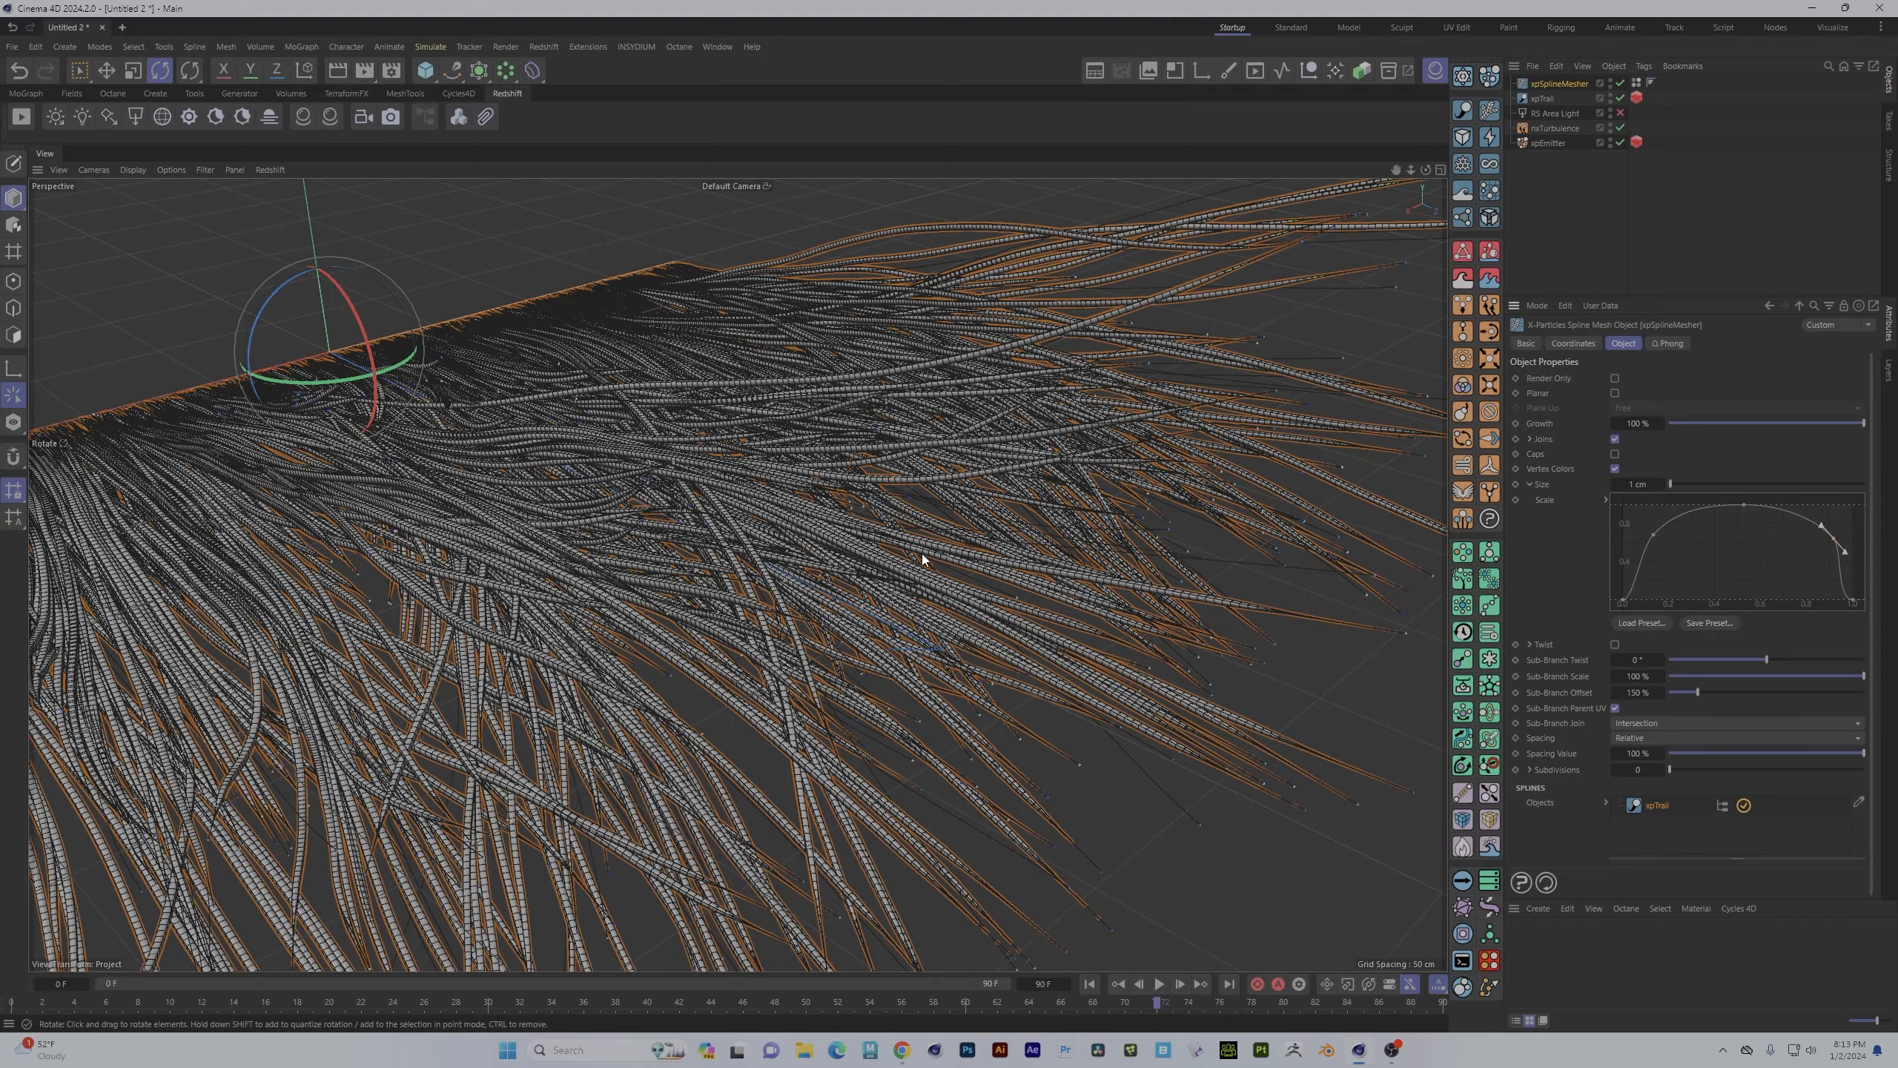
{"action": "left_click_drag", "start_coordinate": [632, 510], "coordinate": [676, 598], "text": "alt"}
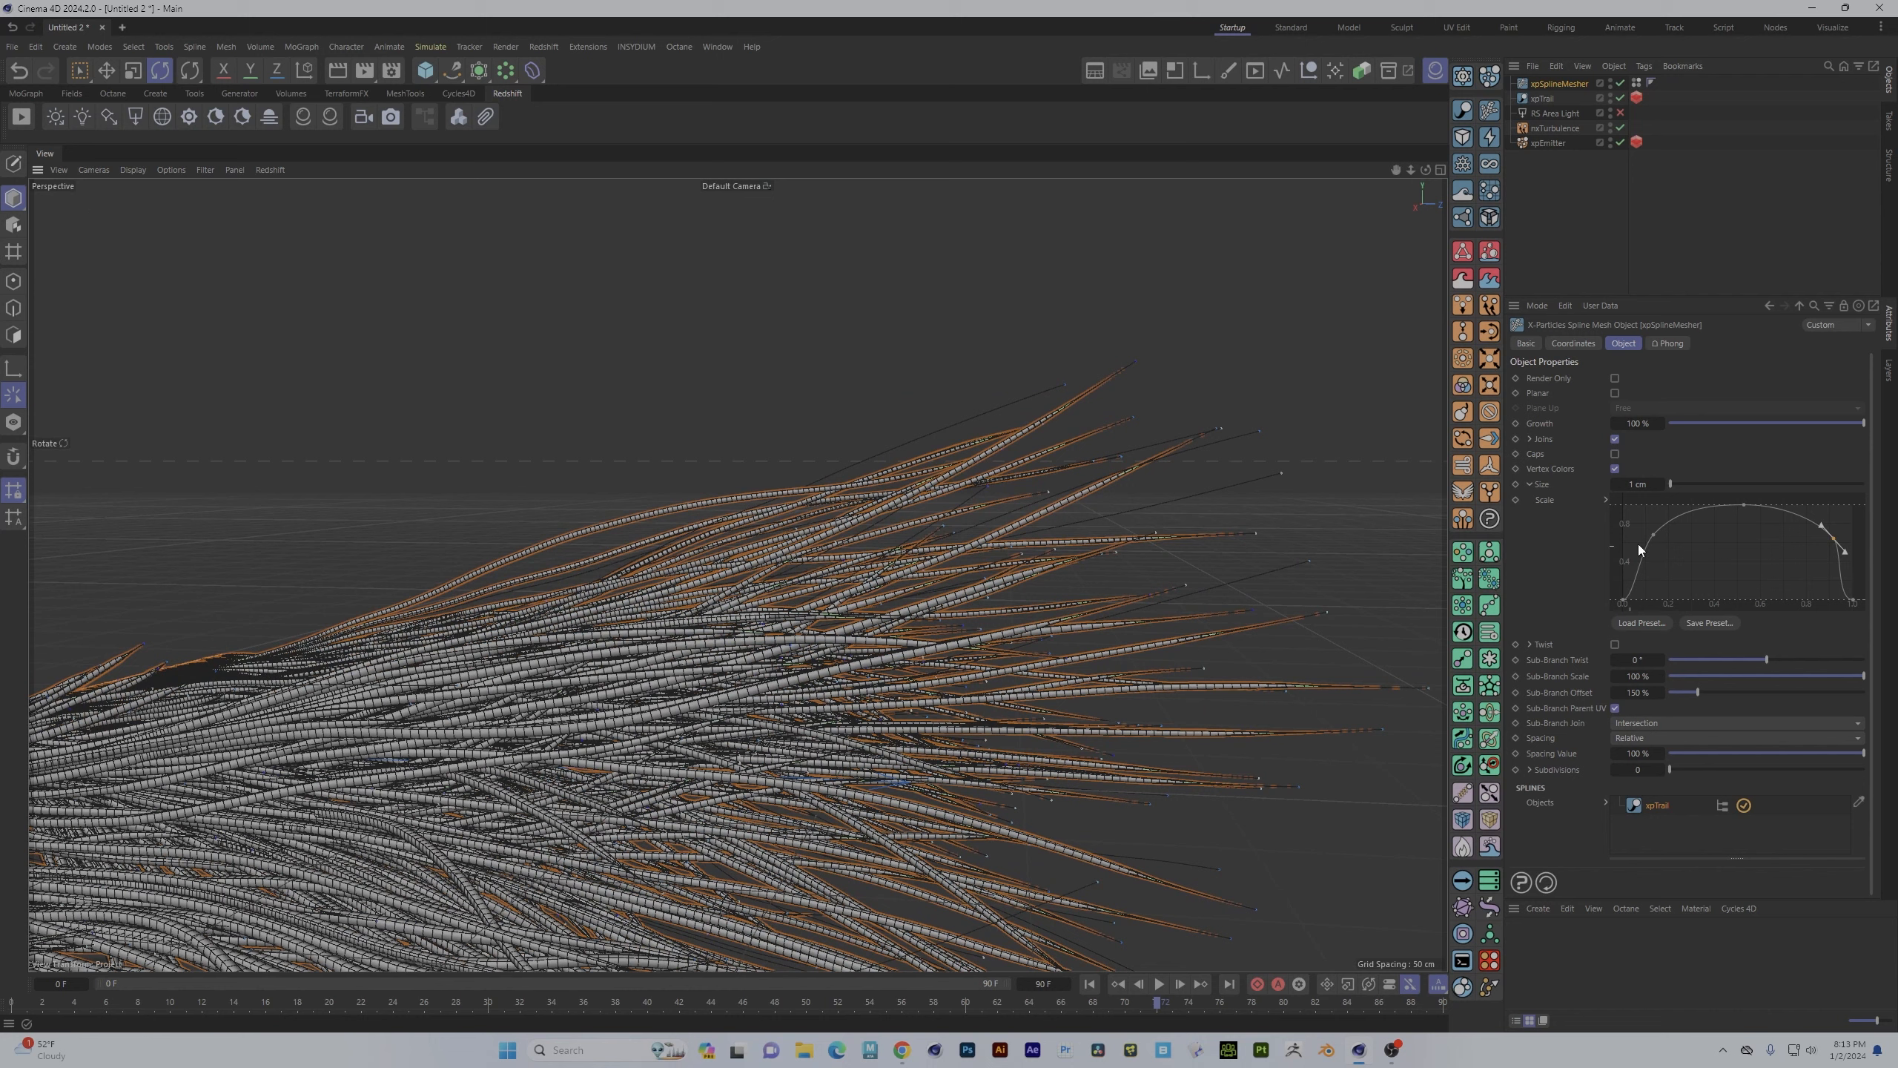
- Lower the first and middle Scale curve points, and delete both for a steady rise to the peak near the end
{"action": "left_click_drag", "start_coordinate": [1655, 536], "coordinate": [1665, 573]}
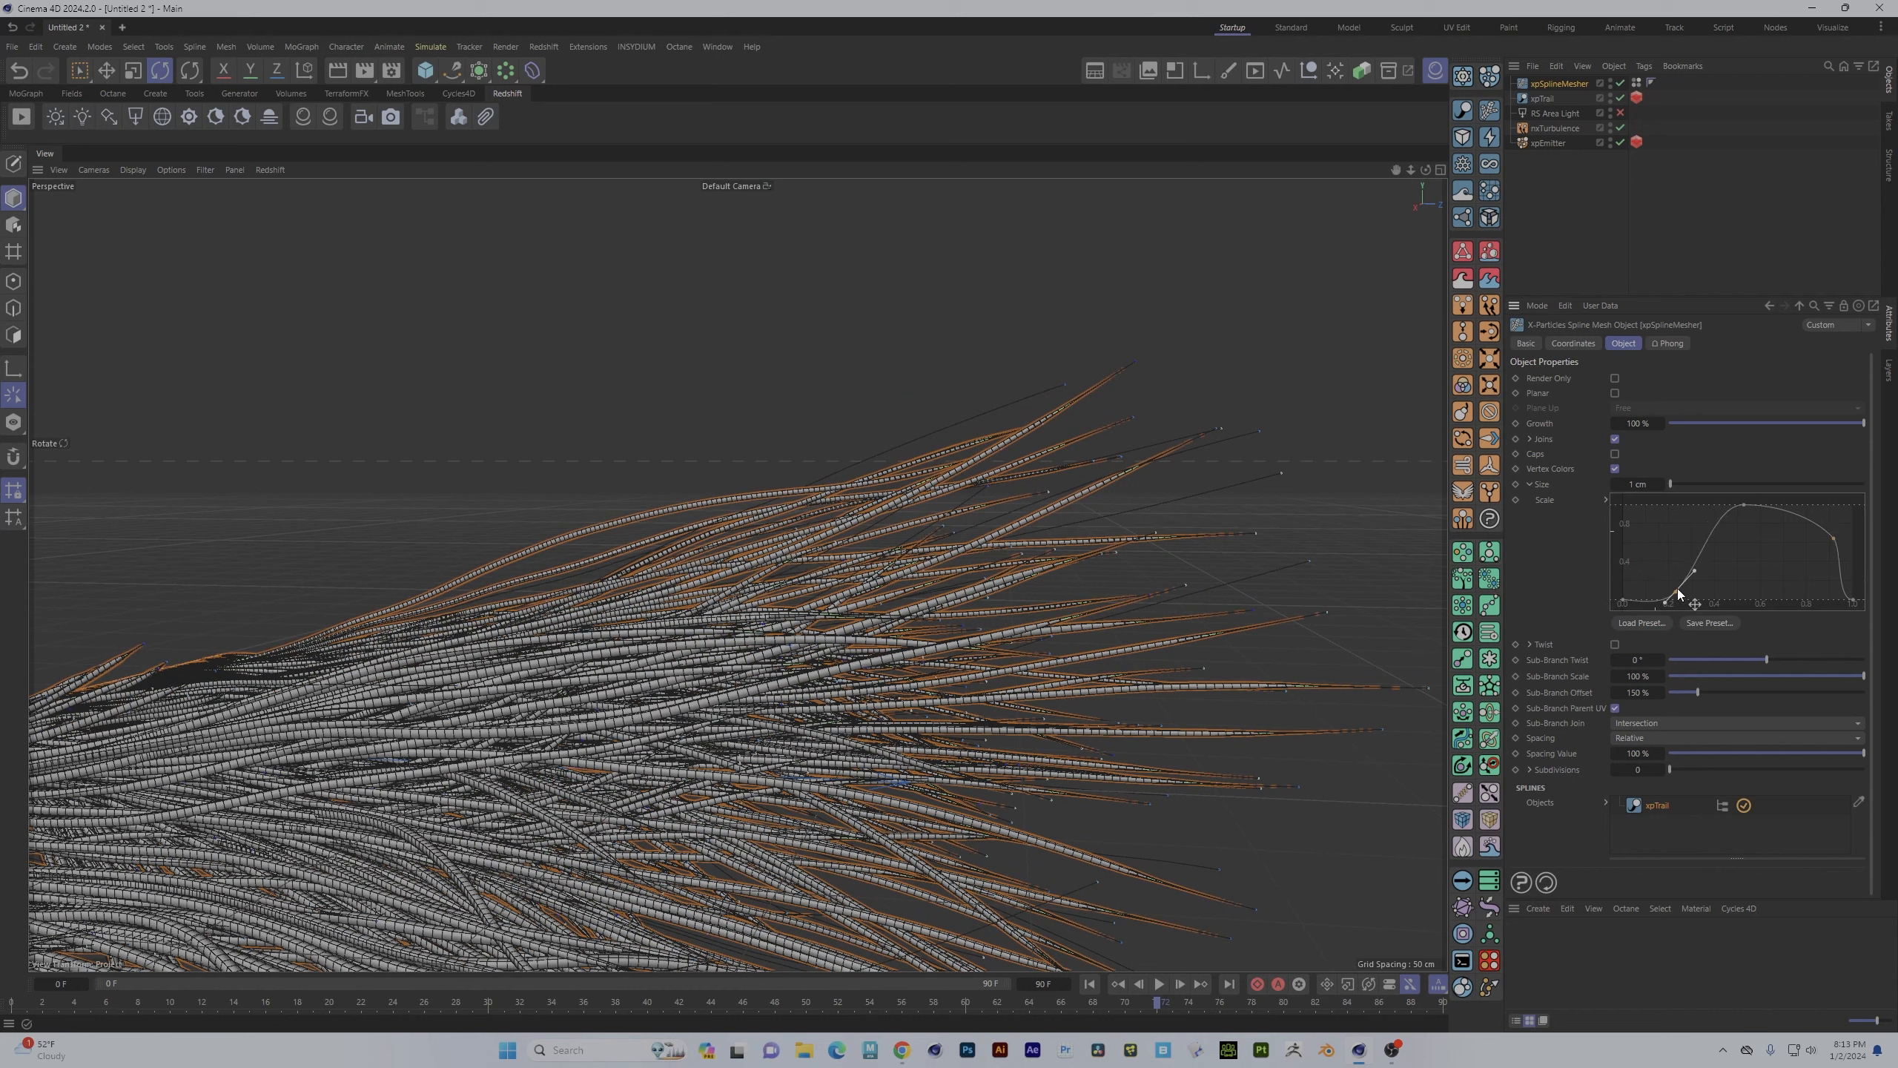
{"action": "left_click_drag", "start_coordinate": [1744, 505], "coordinate": [1745, 574]}
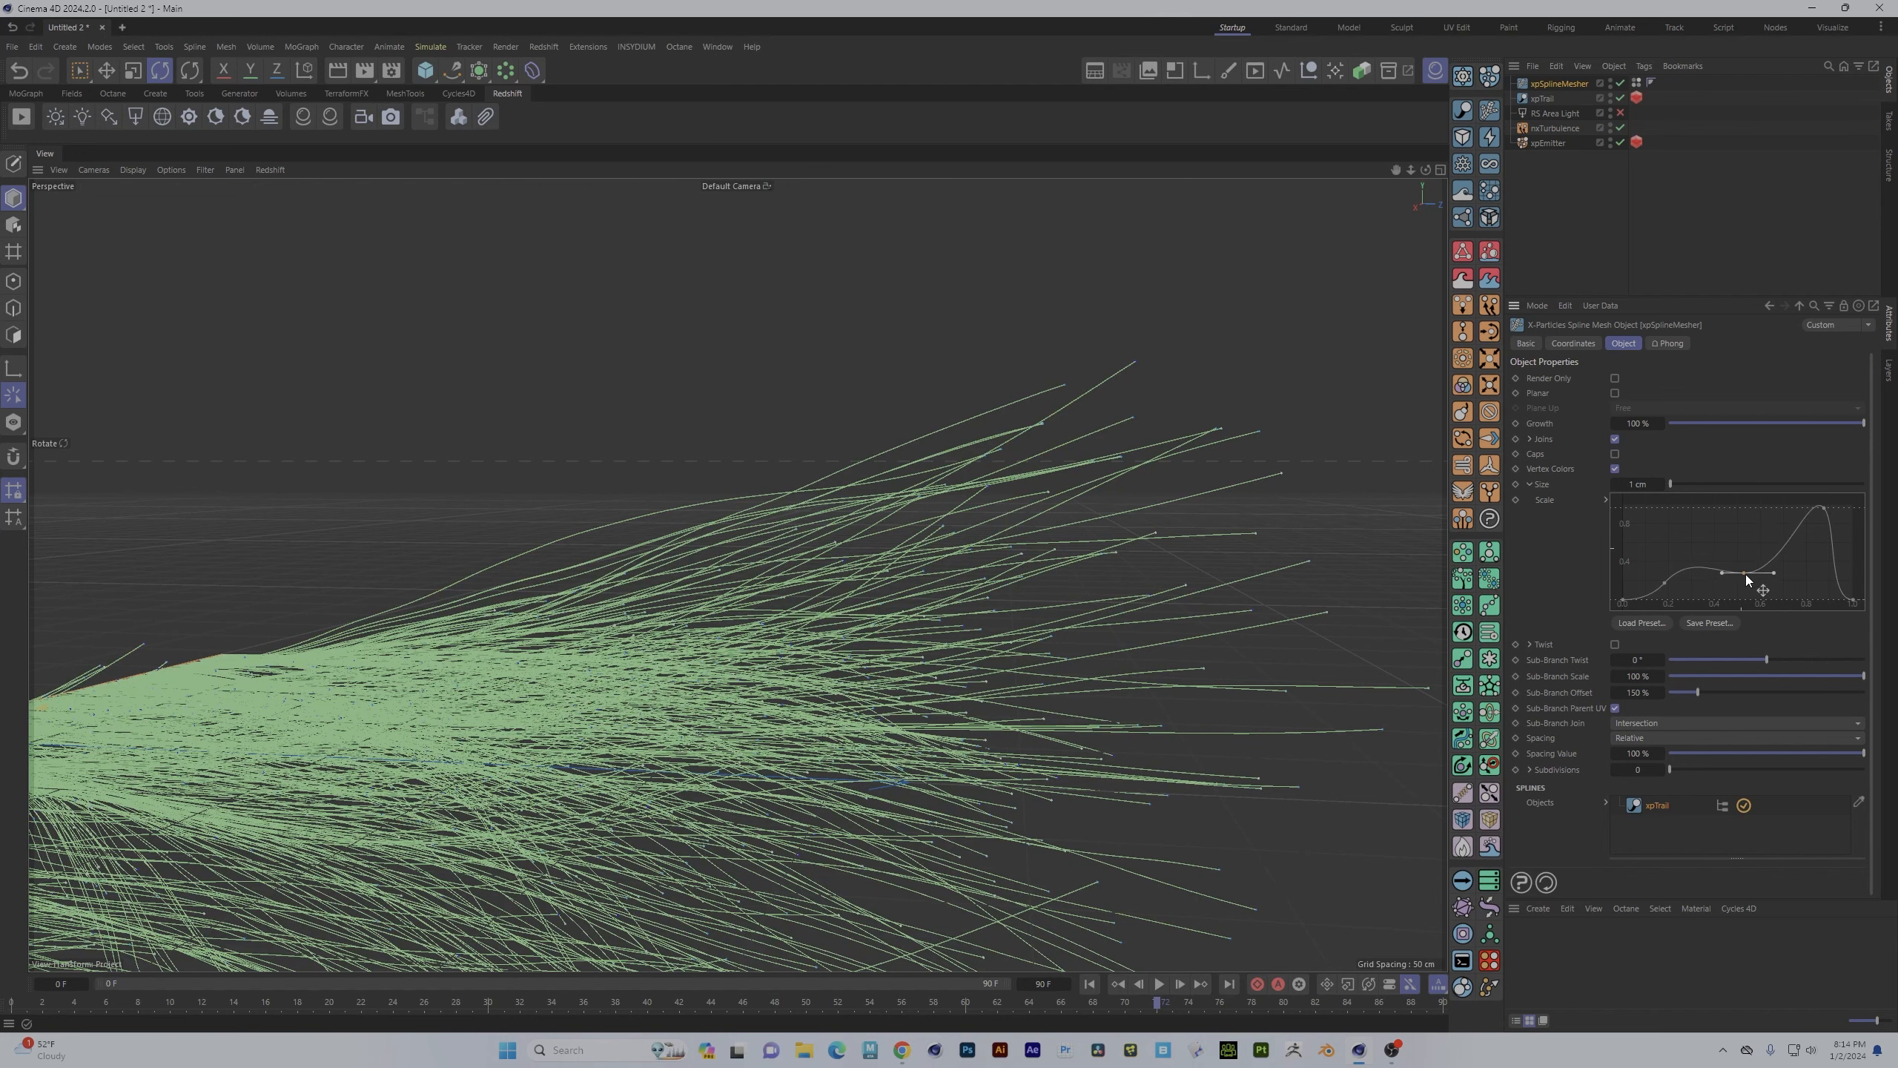
{"action": "left_click", "coordinate": [1664, 584]}
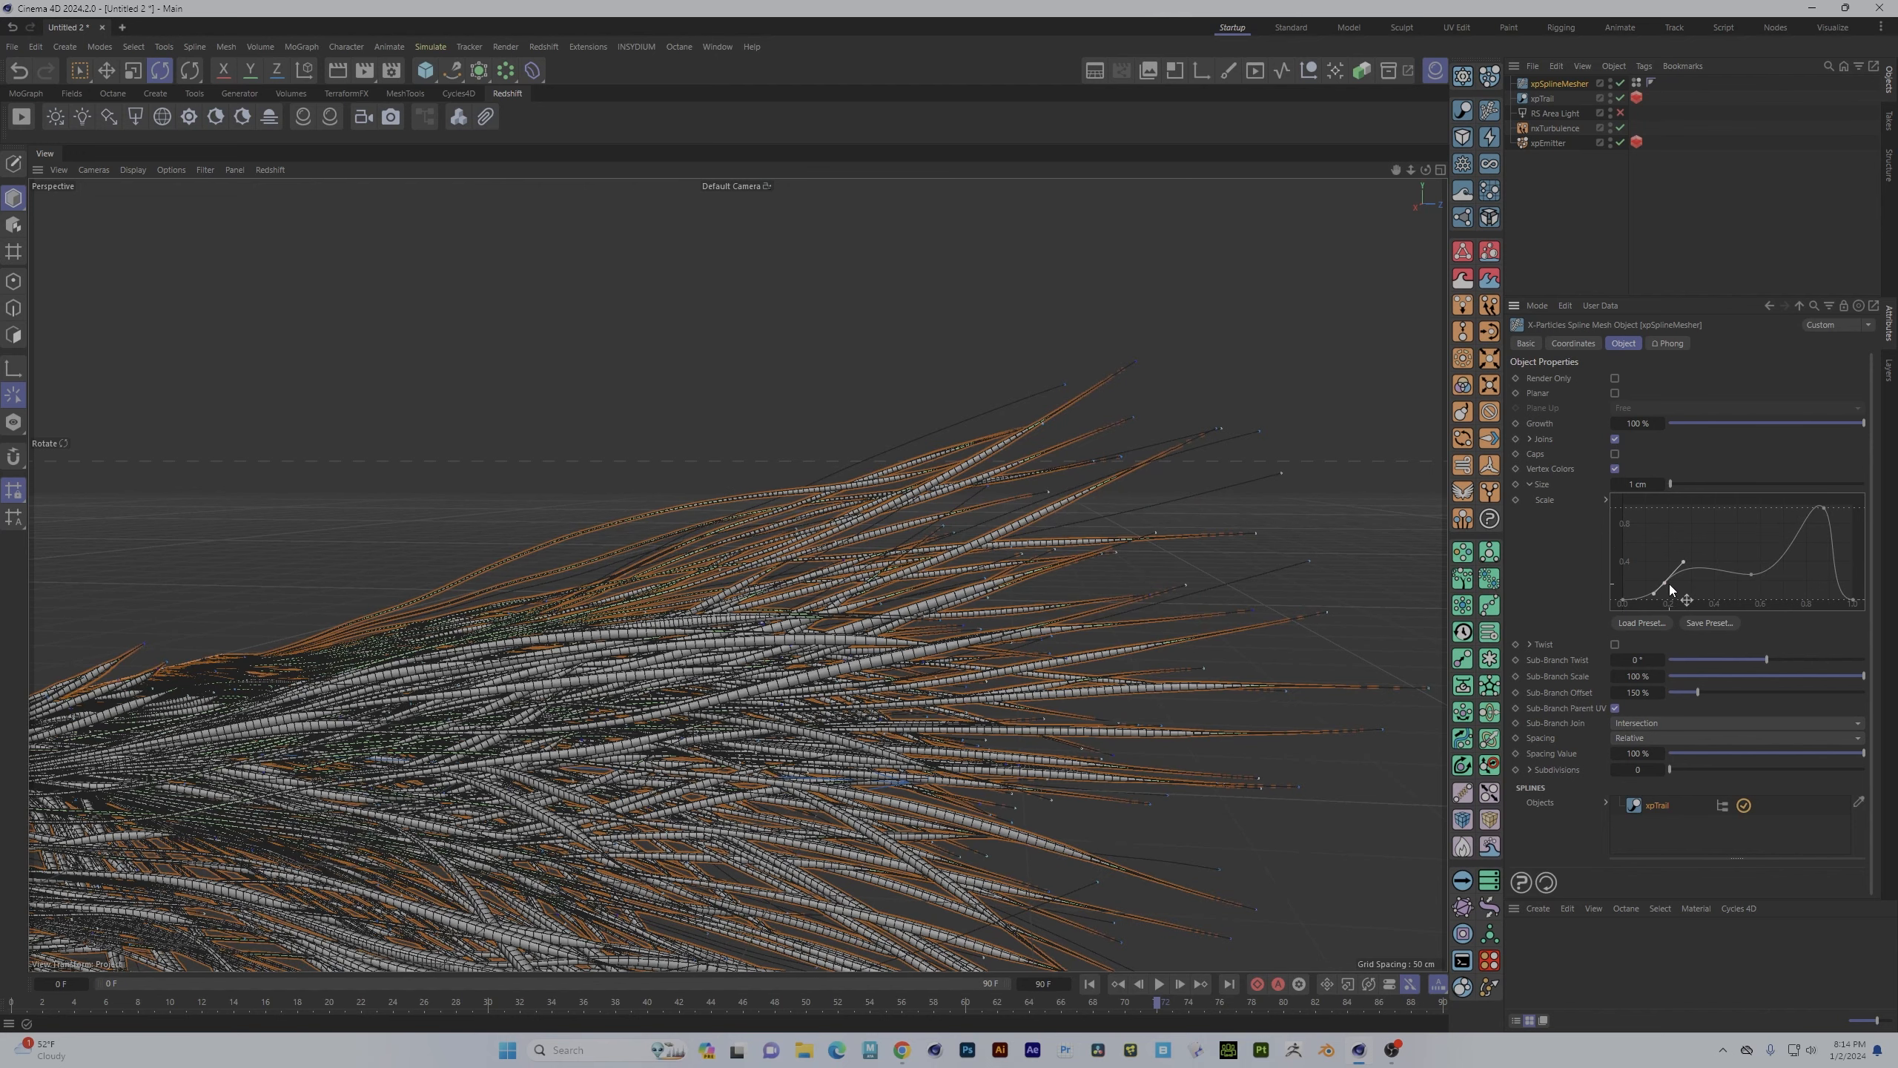
{"action": "key", "text": "Delete"}
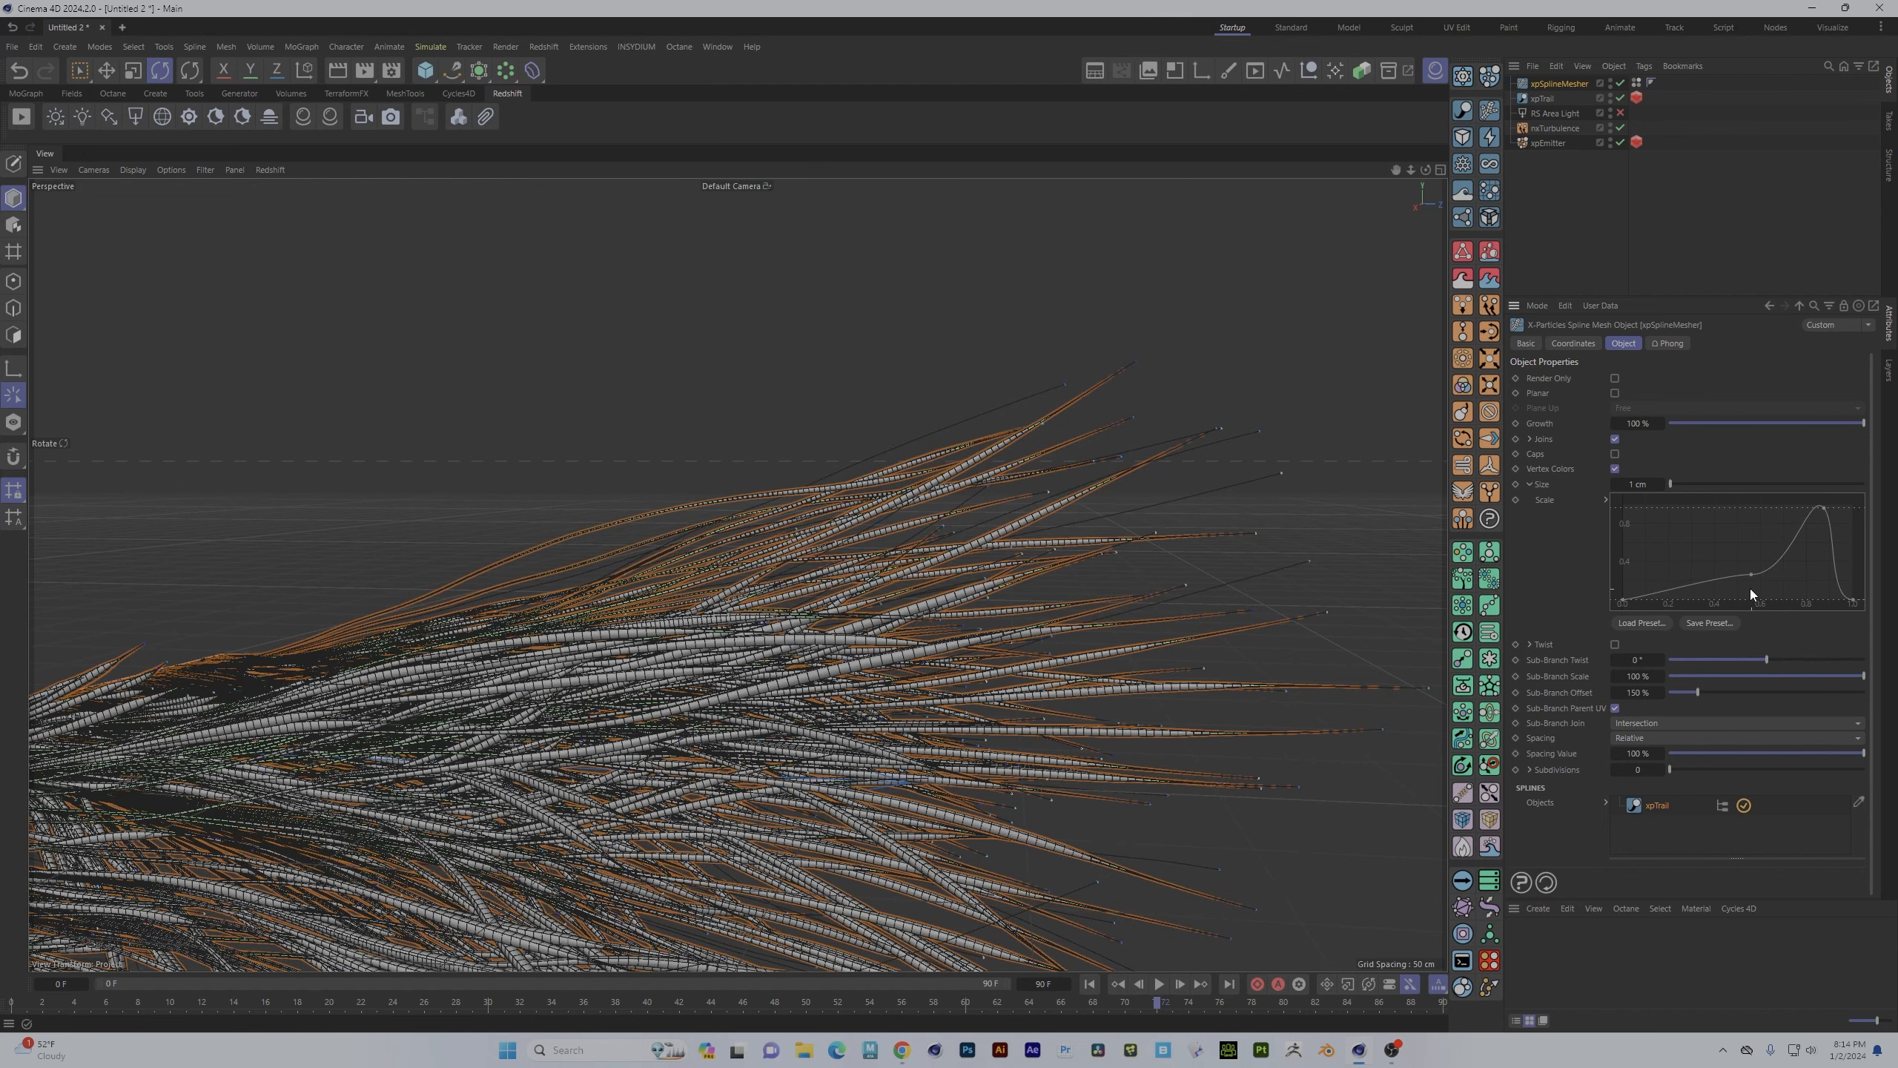
{"action": "key", "text": "Delete"}
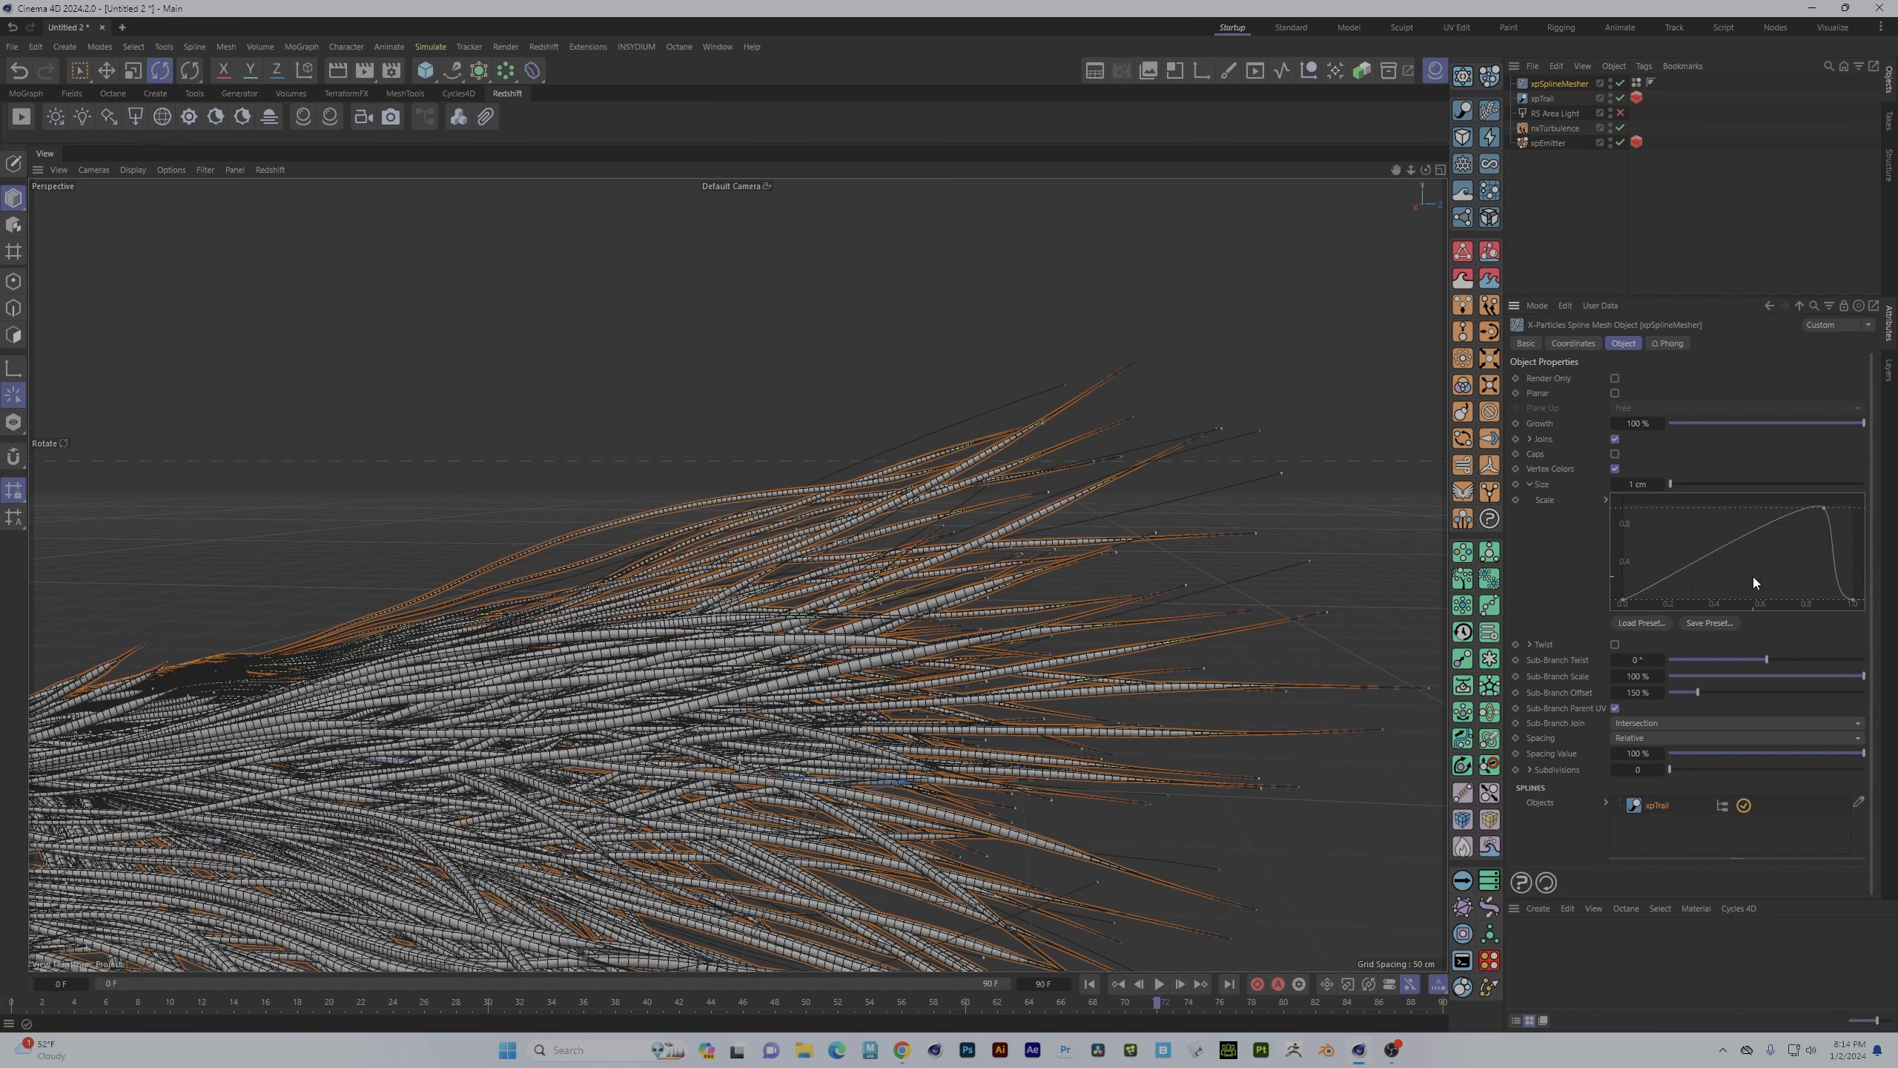
- Set the spline mesher's Size to 5 cm to thicken the strands
{"action": "left_click", "coordinate": [1646, 483]}
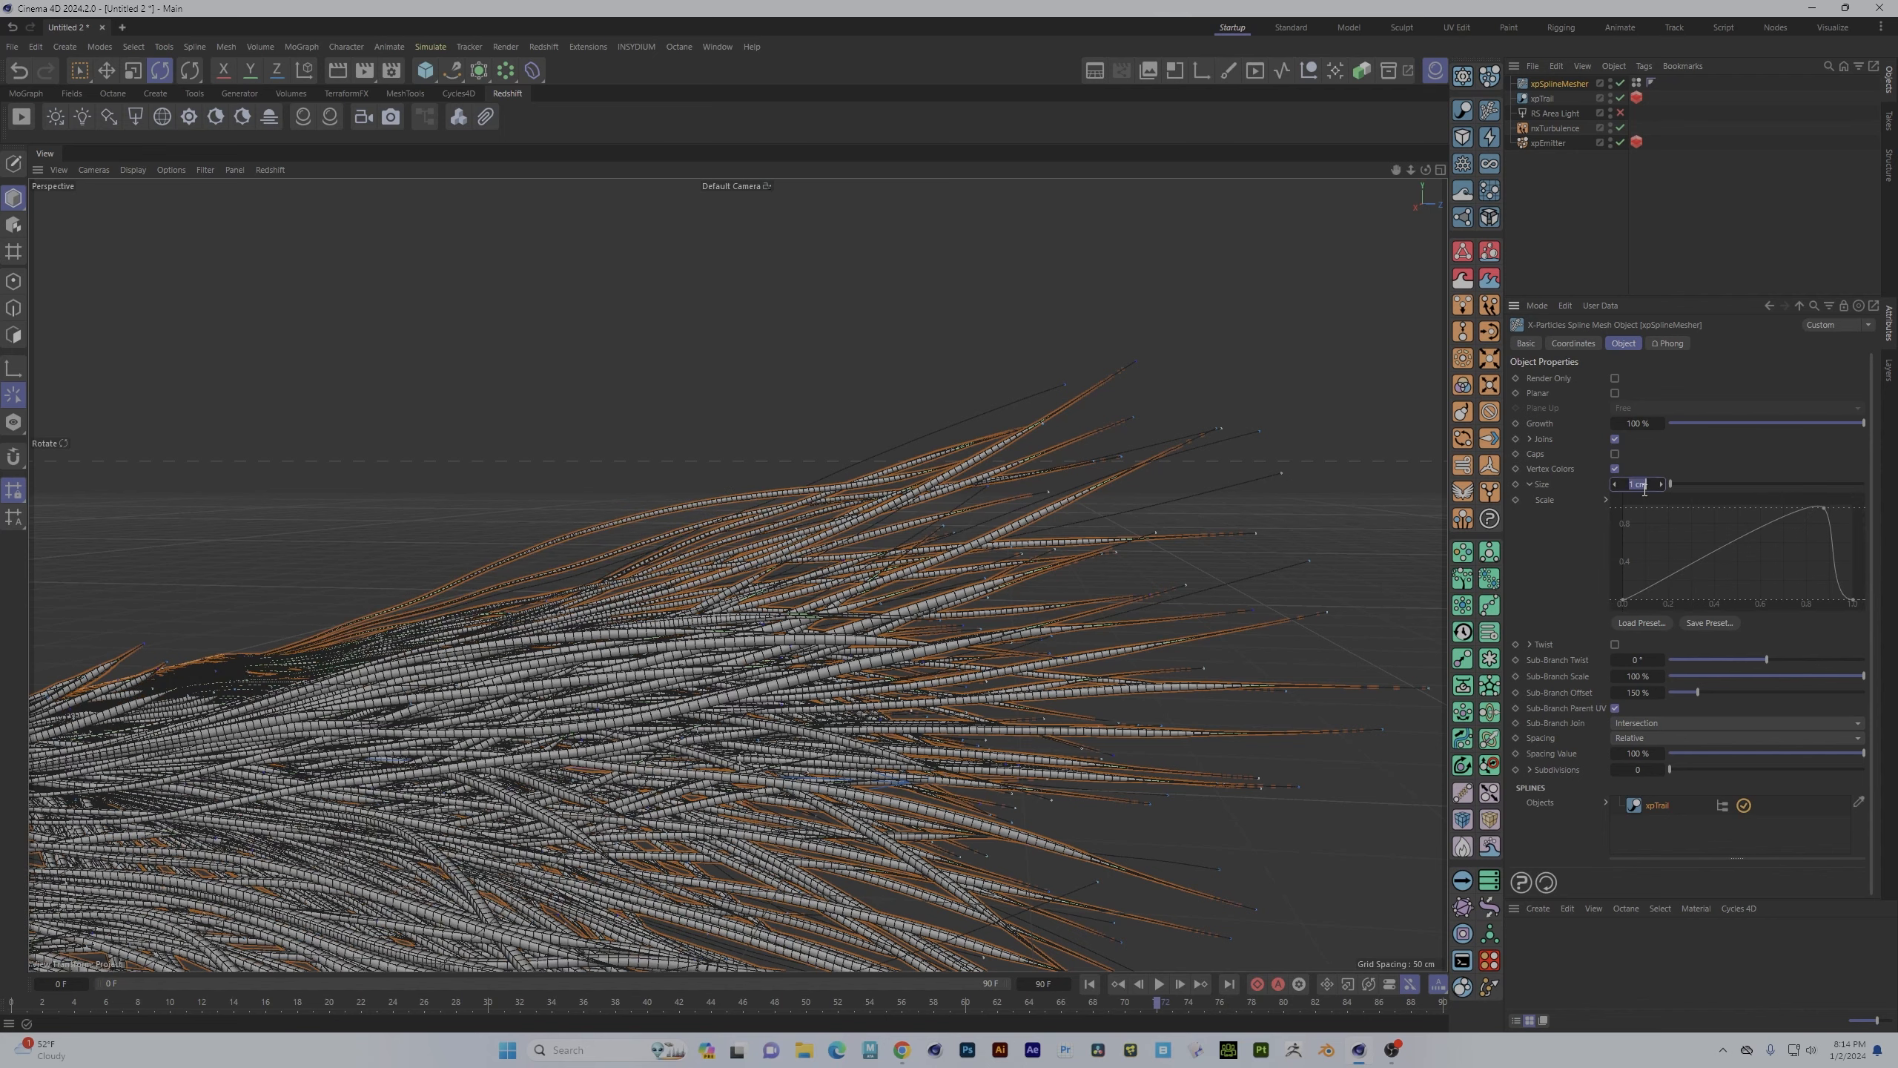
{"action": "type", "text": "5"}
{"action": "key", "text": "Return"}
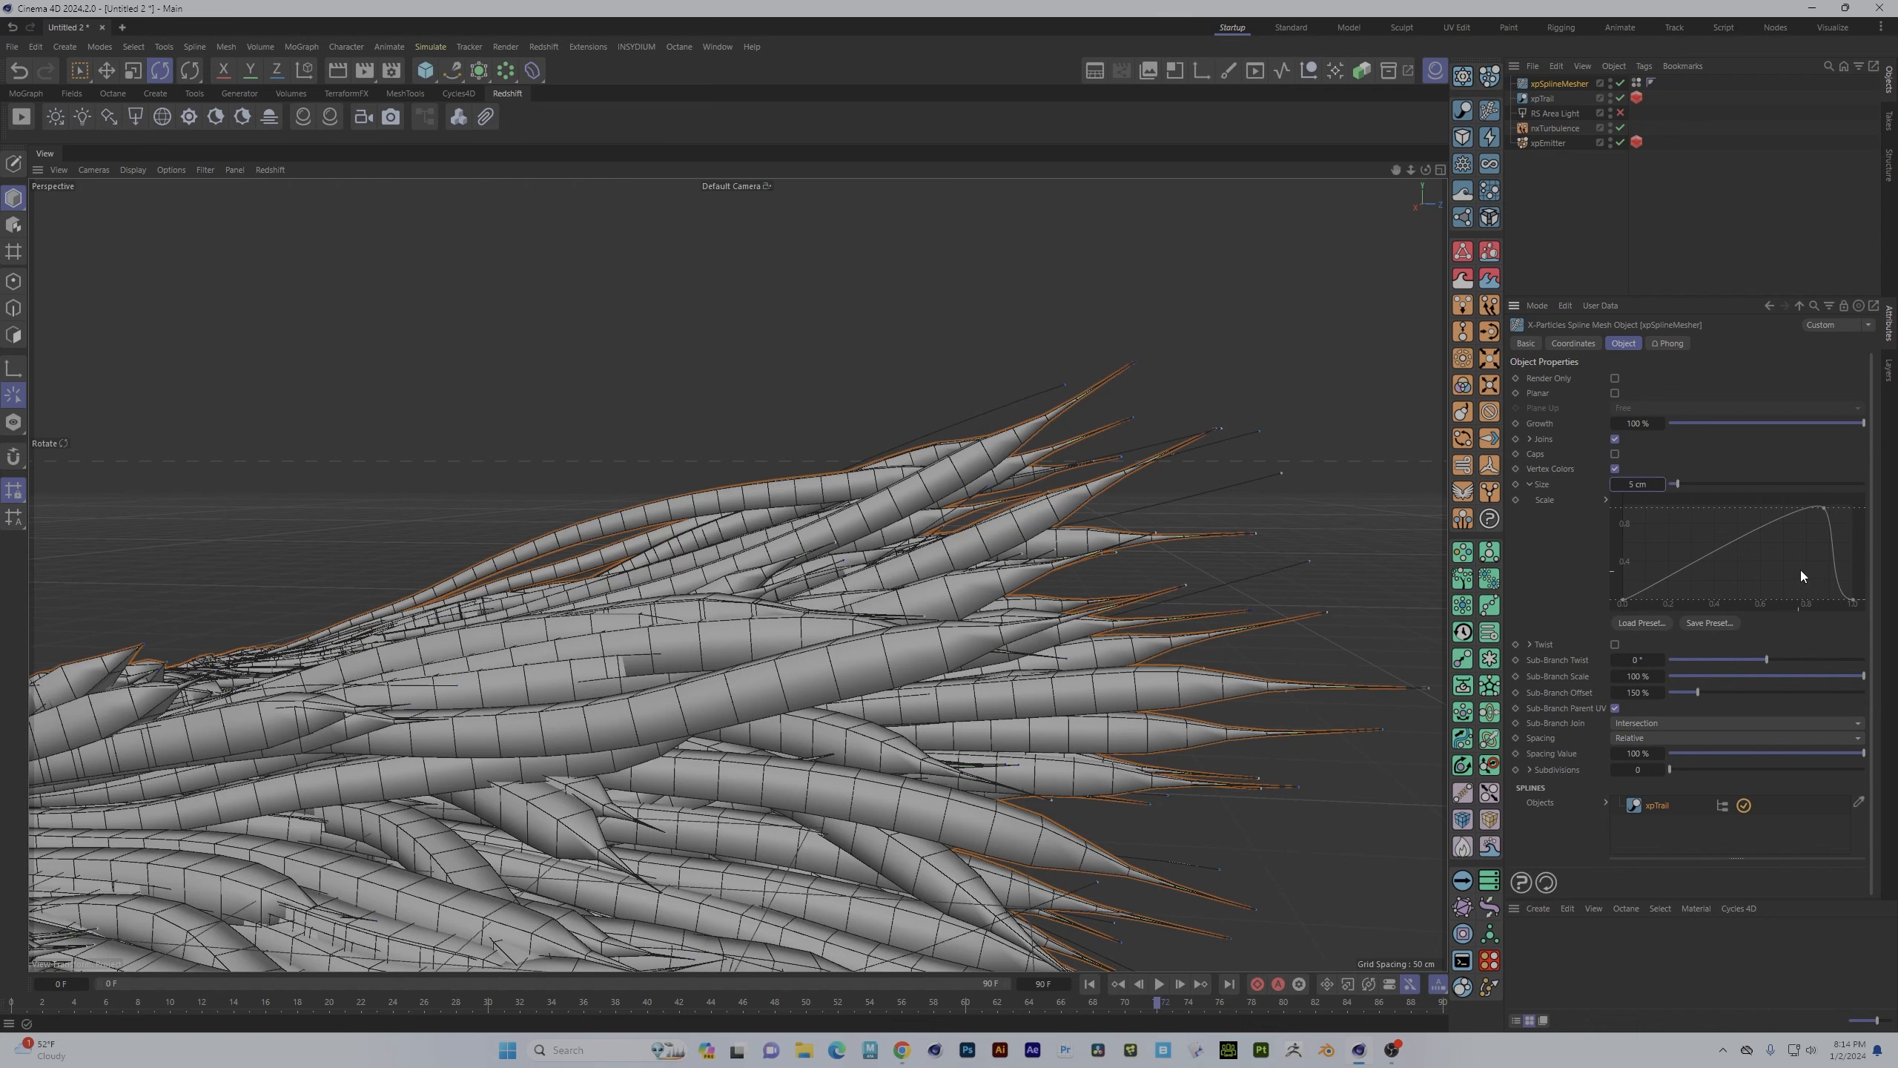
- Reshape the mesher's Scale curve to stay low for most of its length and swell to a full-height peak near the end
{"action": "left_click_drag", "start_coordinate": [1823, 510], "coordinate": [1800, 590]}
{"action": "right_click_drag", "start_coordinate": [939, 719], "coordinate": [867, 719], "text": "alt"}
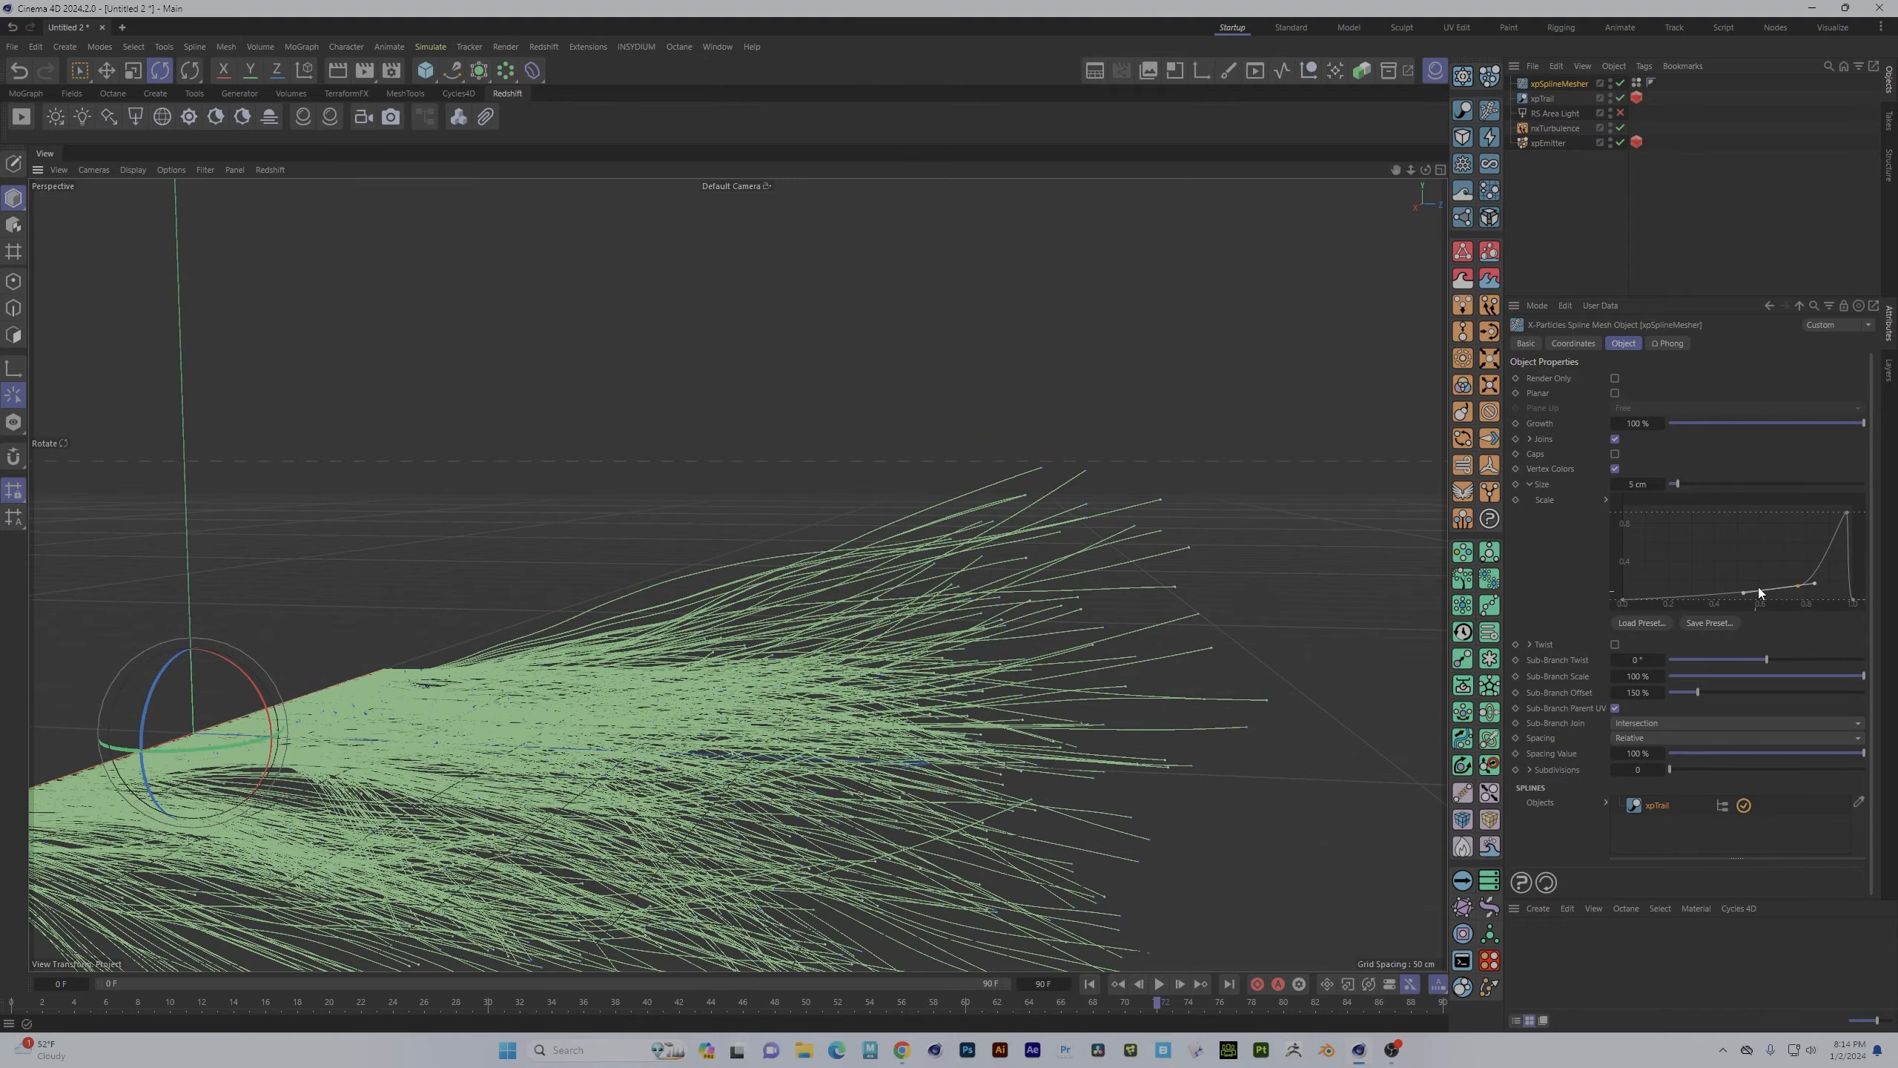
{"action": "left_click_drag", "start_coordinate": [1798, 587], "coordinate": [1795, 589]}
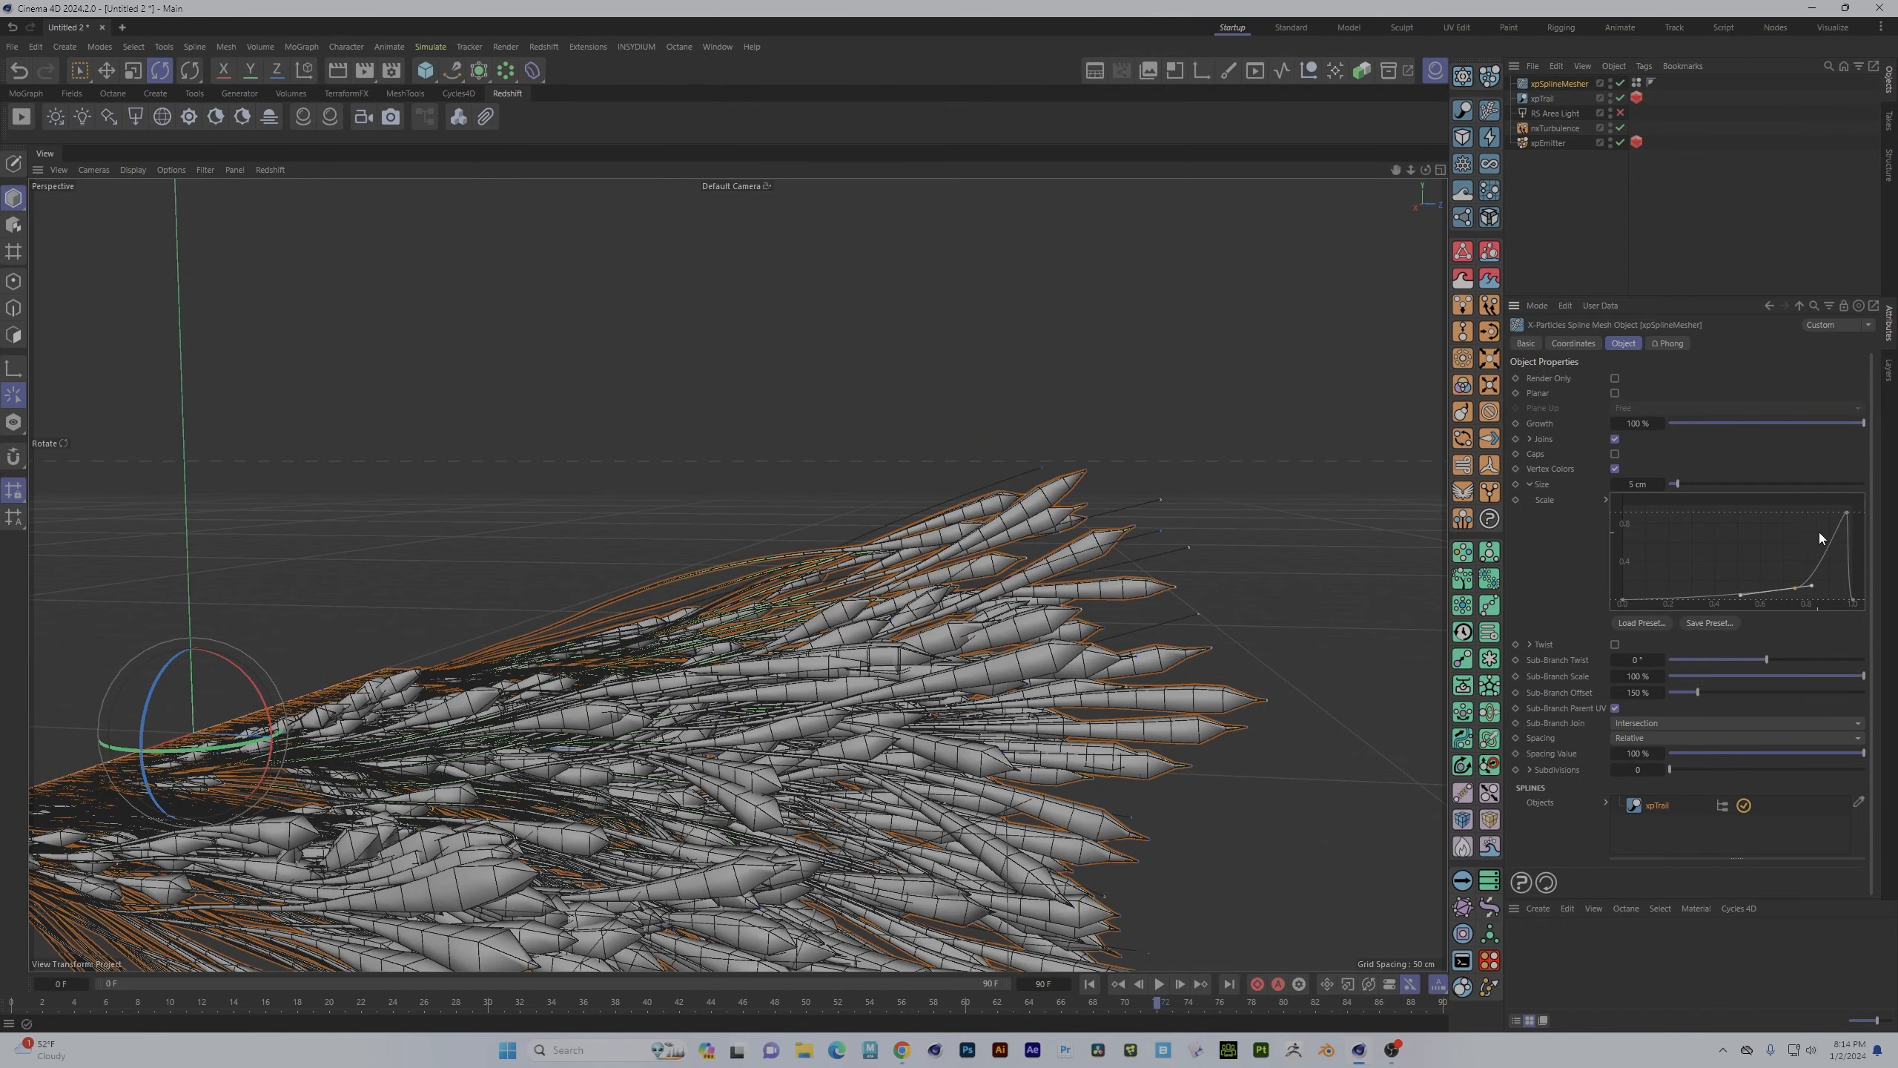
{"action": "left_click", "coordinate": [1849, 515]}
{"action": "left_click_drag", "start_coordinate": [1844, 514], "coordinate": [1823, 519]}
{"action": "left_click_drag", "start_coordinate": [1076, 792], "coordinate": [911, 769], "text": "alt"}
{"action": "middle_click_drag", "start_coordinate": [832, 769], "coordinate": [833, 542], "text": "alt"}
{"action": "right_click_drag", "start_coordinate": [845, 673], "coordinate": [972, 688], "text": "alt"}
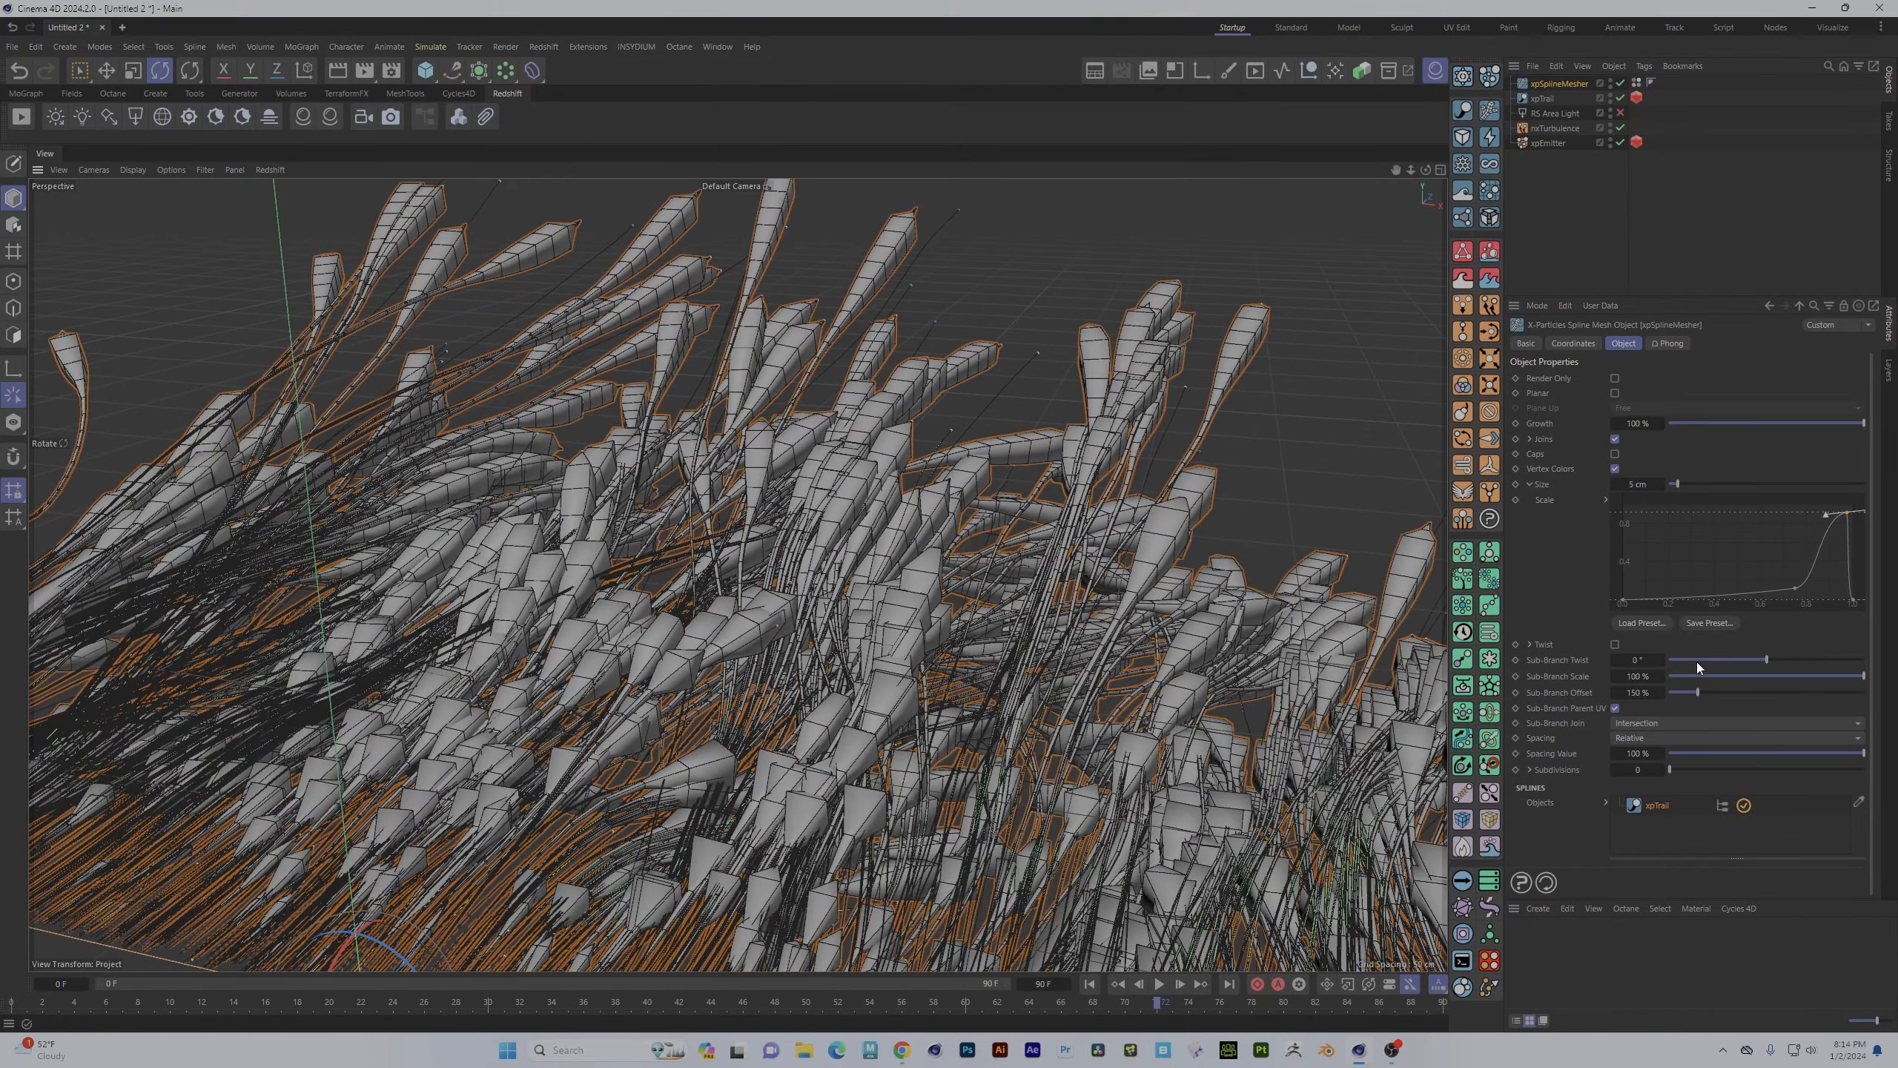
- Set the spline mesher's Subdivisions to 2 and inspect the smoothed strands from several angles
{"action": "left_click", "coordinate": [1660, 772]}
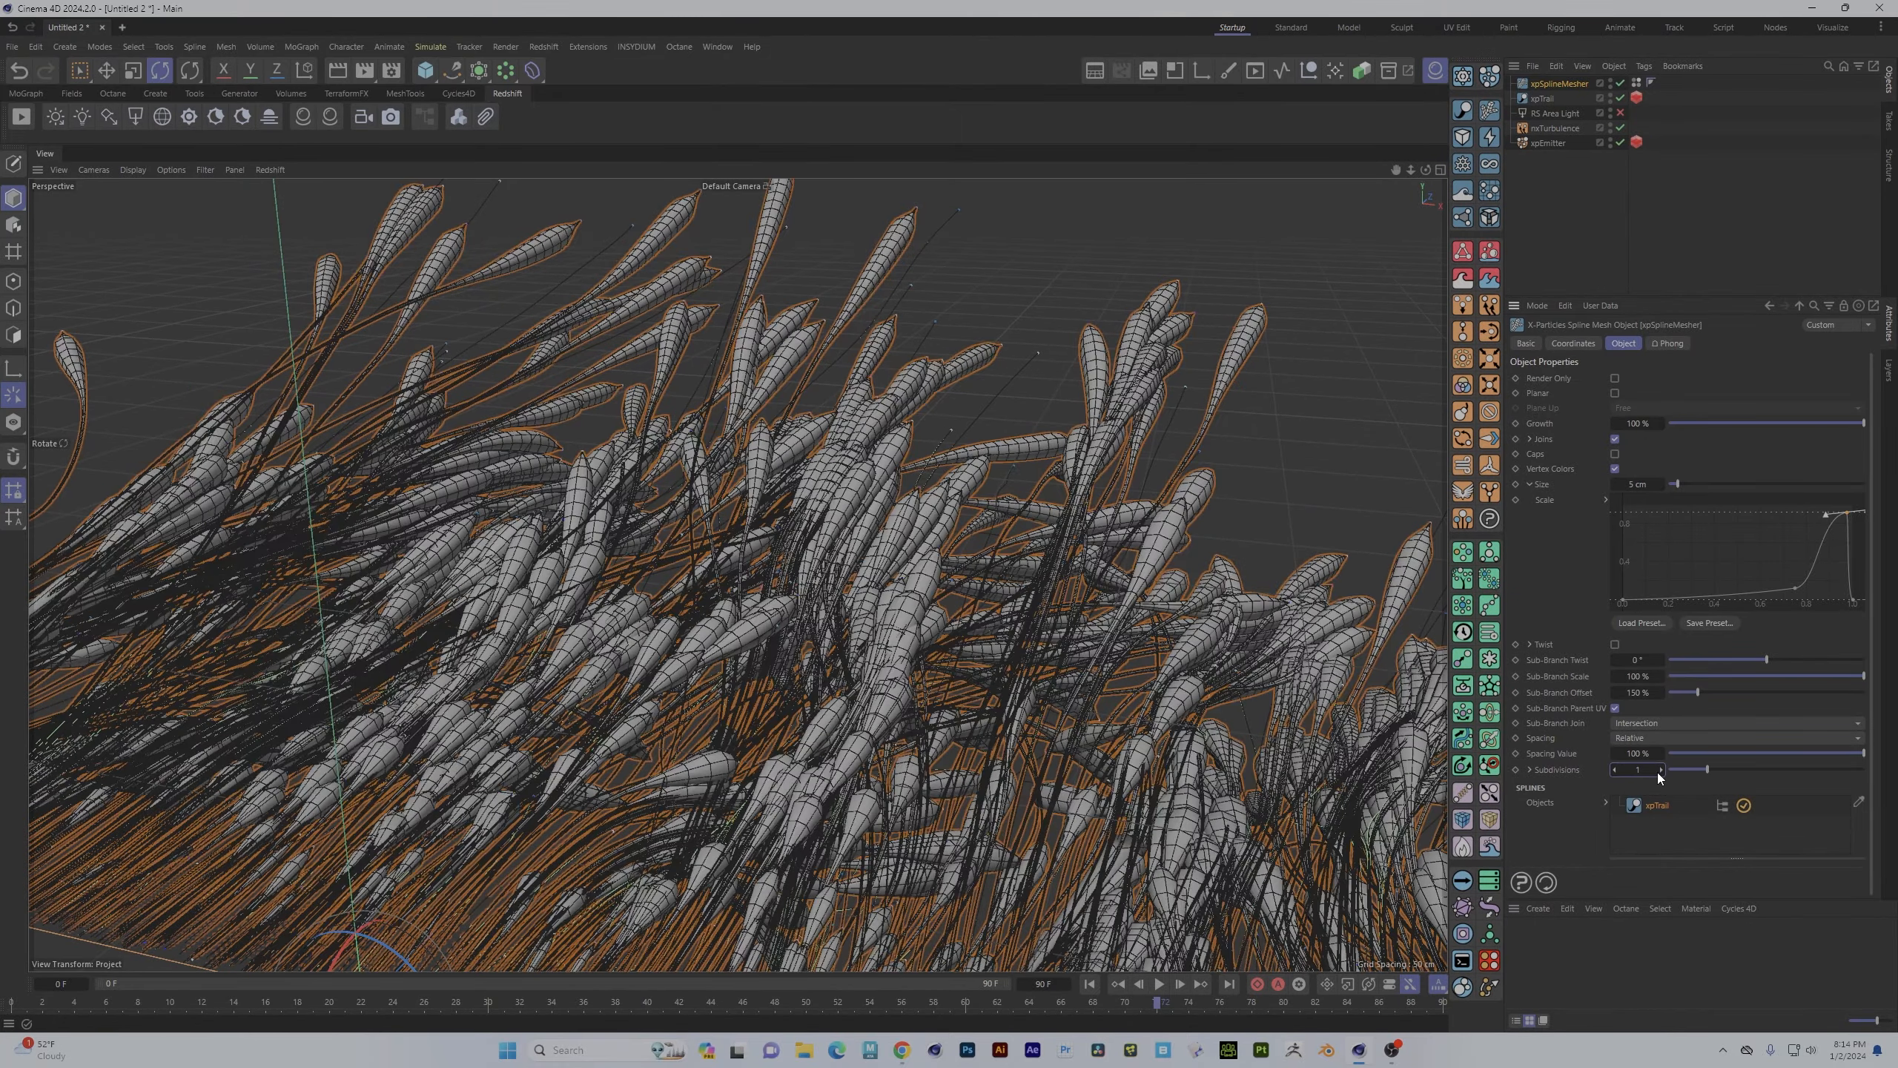
{"action": "left_click_drag", "start_coordinate": [1316, 702], "coordinate": [1088, 656], "text": "alt"}
{"action": "middle_click_drag", "start_coordinate": [1089, 655], "coordinate": [706, 670], "text": "alt"}
{"action": "left_click_drag", "start_coordinate": [705, 673], "coordinate": [747, 604], "text": "alt"}
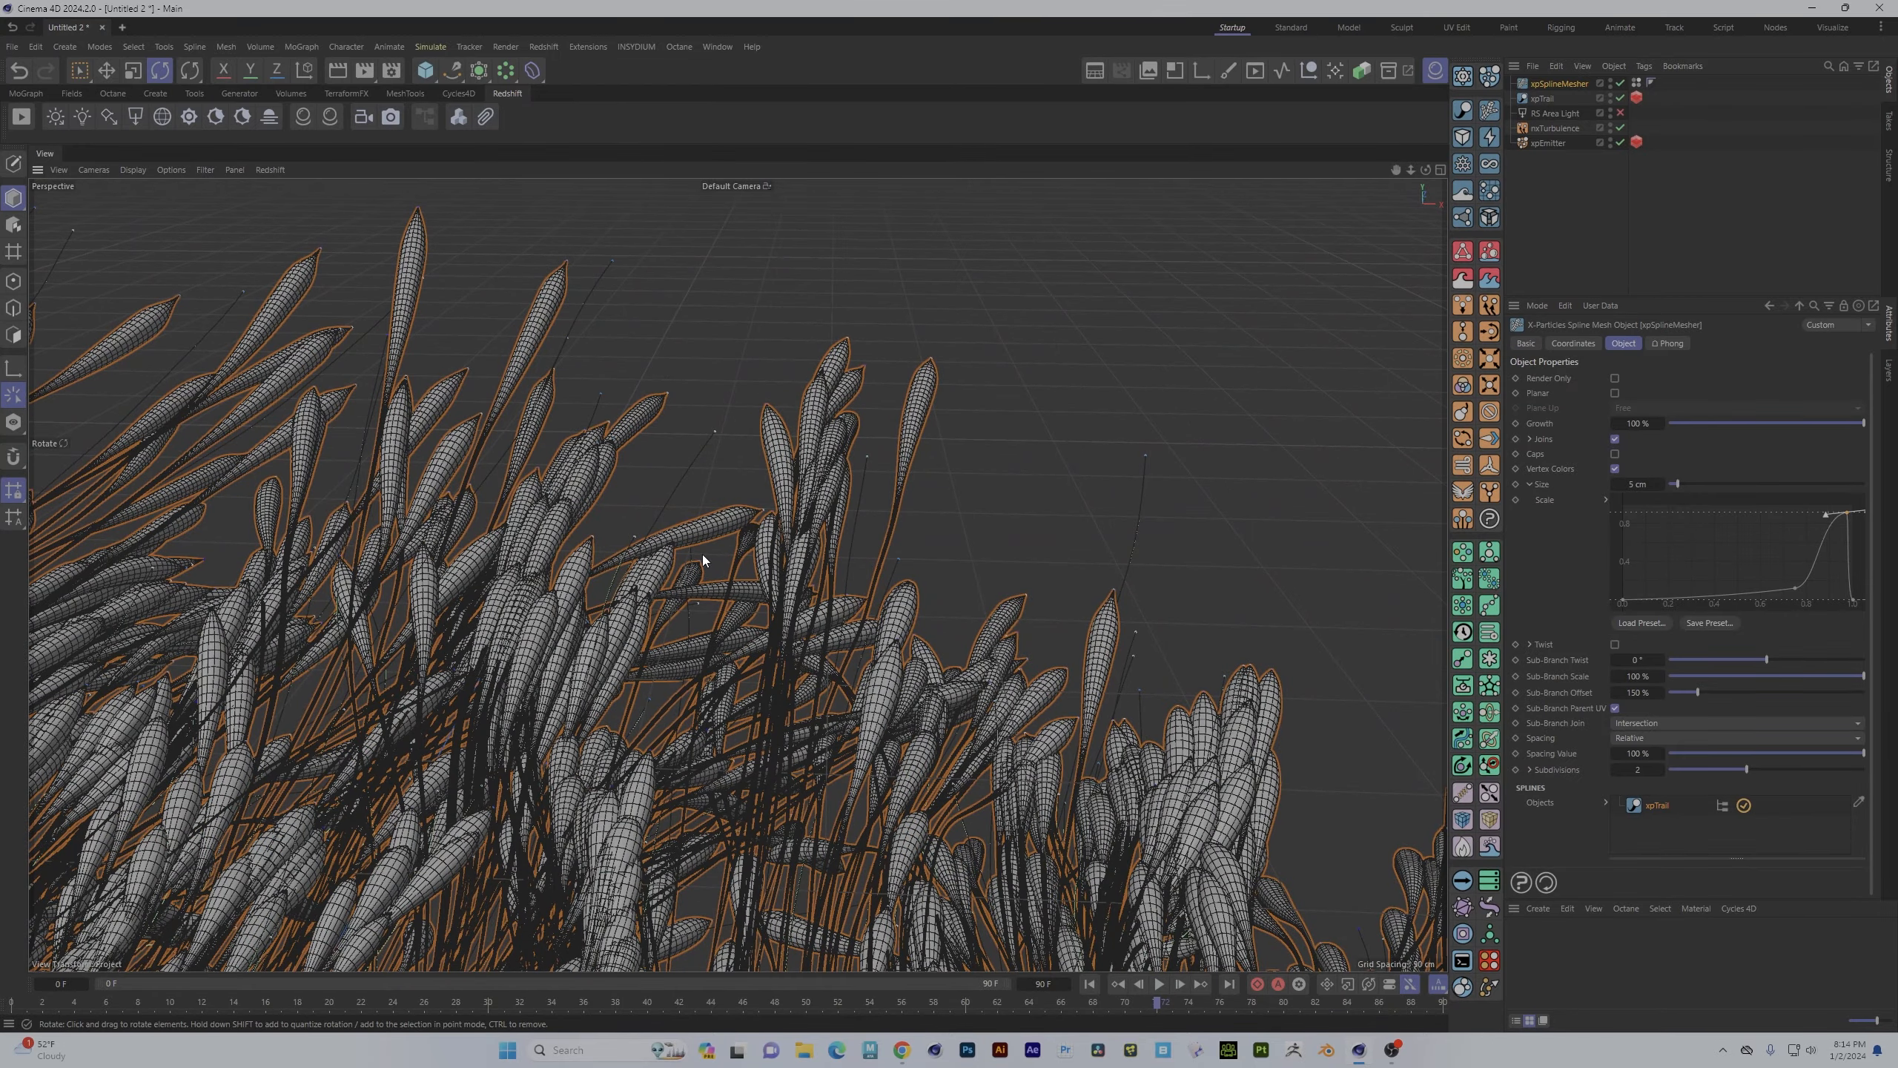
{"action": "left_click_drag", "start_coordinate": [702, 559], "coordinate": [880, 564], "text": "alt"}
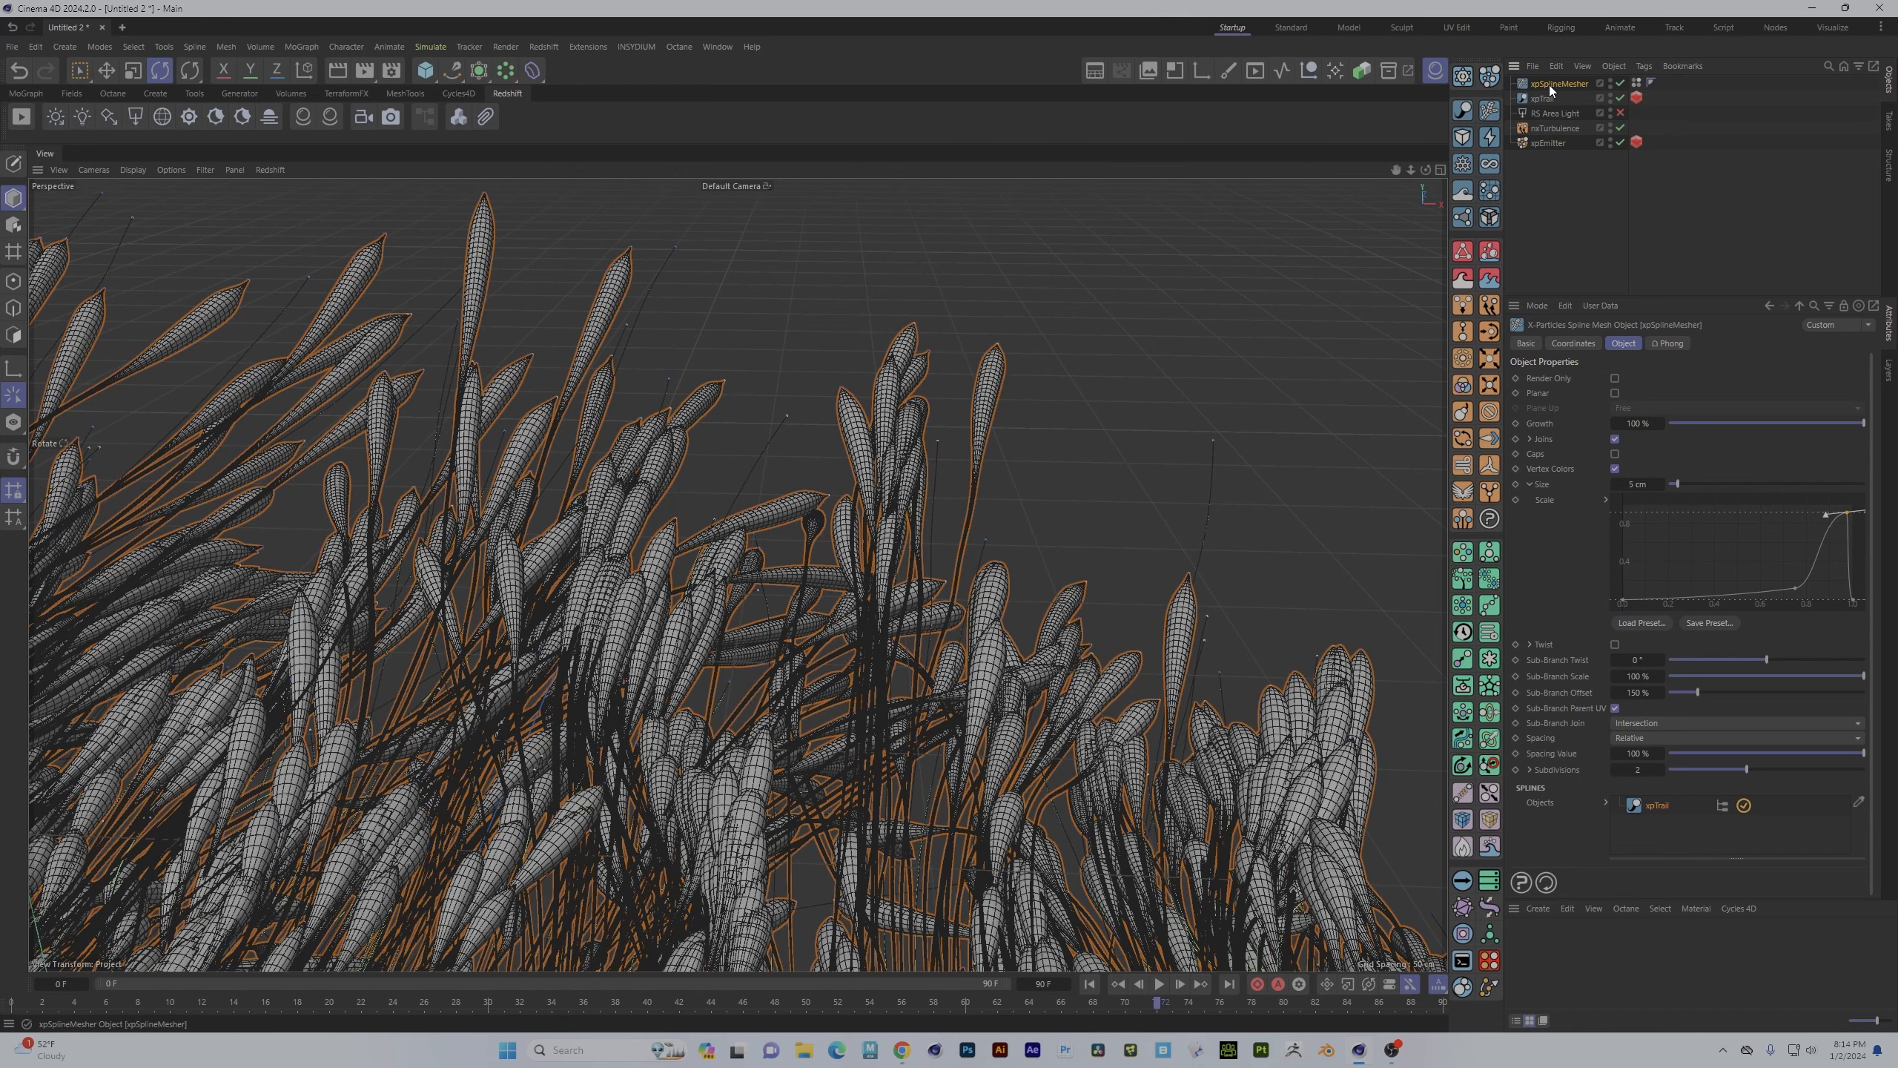
- Delete the xpSplineMesher object and play the simulation to frame 90
{"action": "key", "text": "Delete"}
{"action": "left_click_drag", "start_coordinate": [715, 505], "coordinate": [991, 625], "text": "alt"}
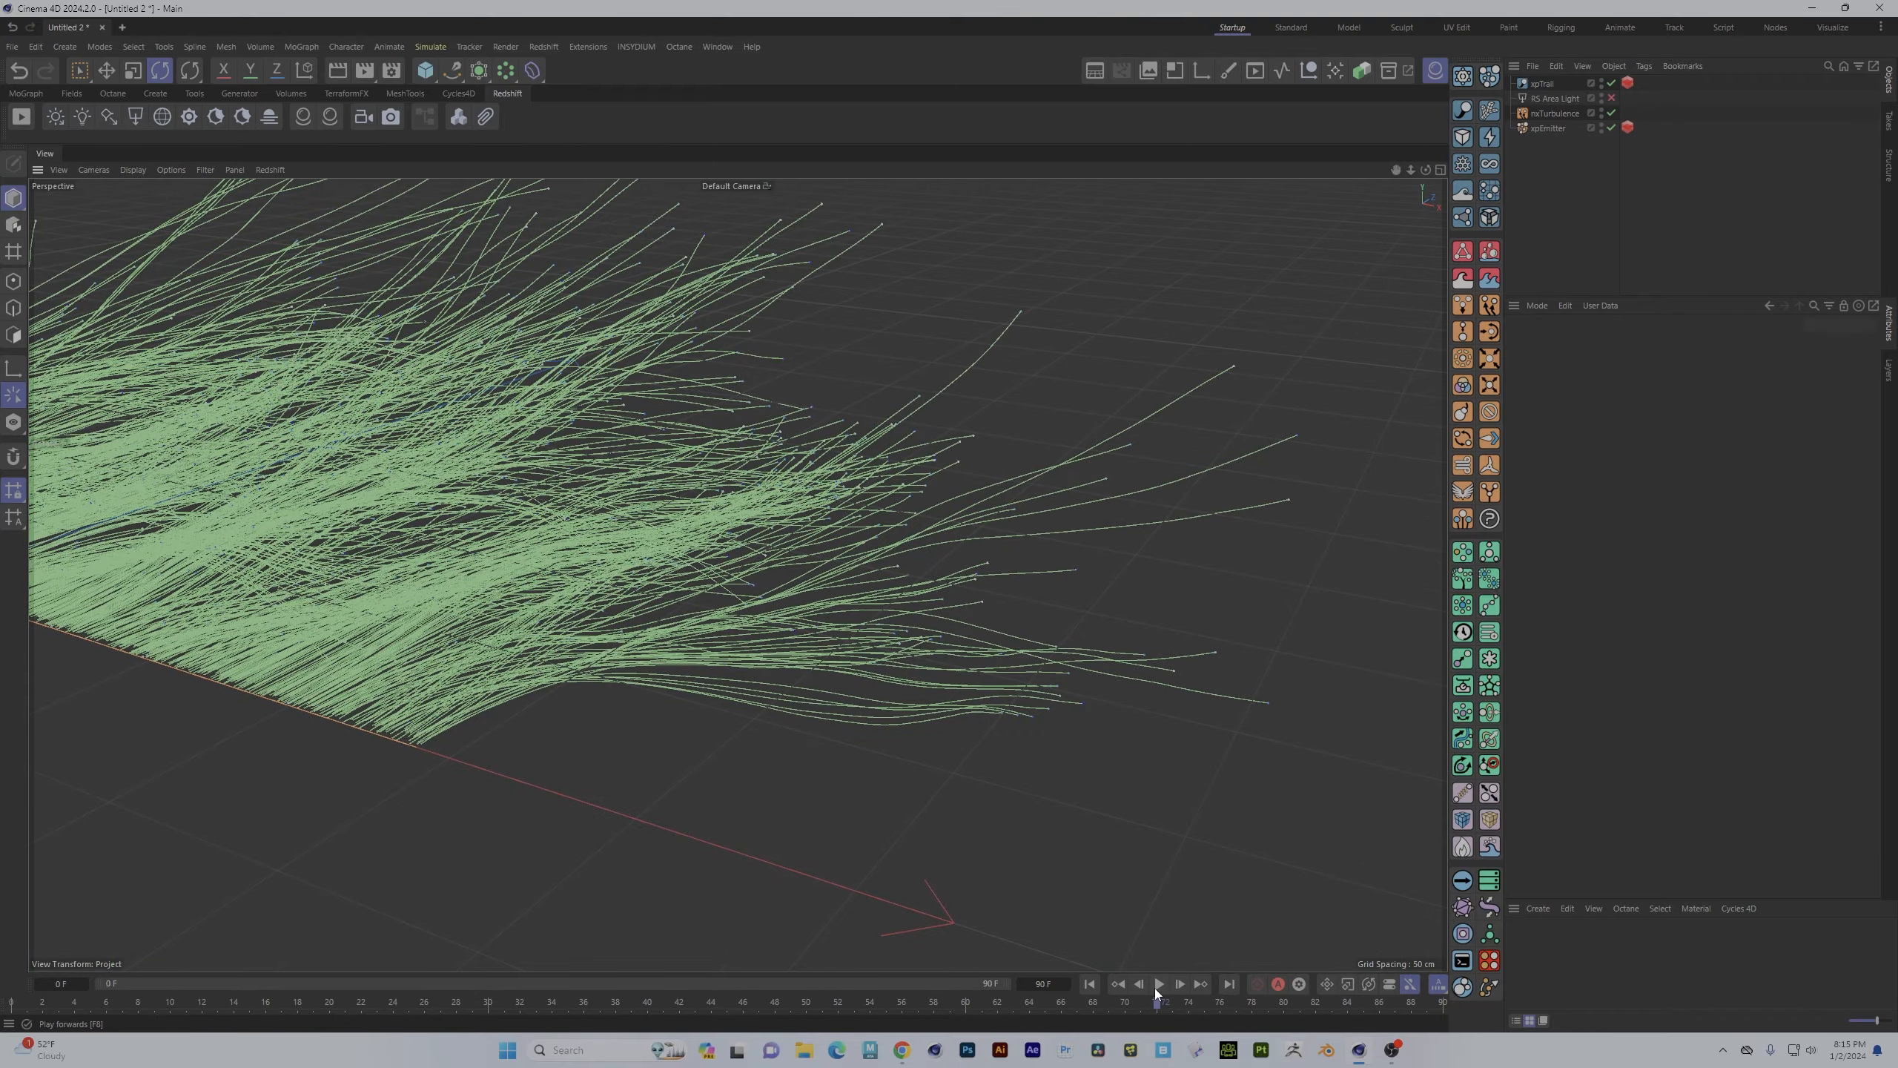
{"action": "left_click_drag", "start_coordinate": [480, 338], "coordinate": [940, 457], "text": "alt"}
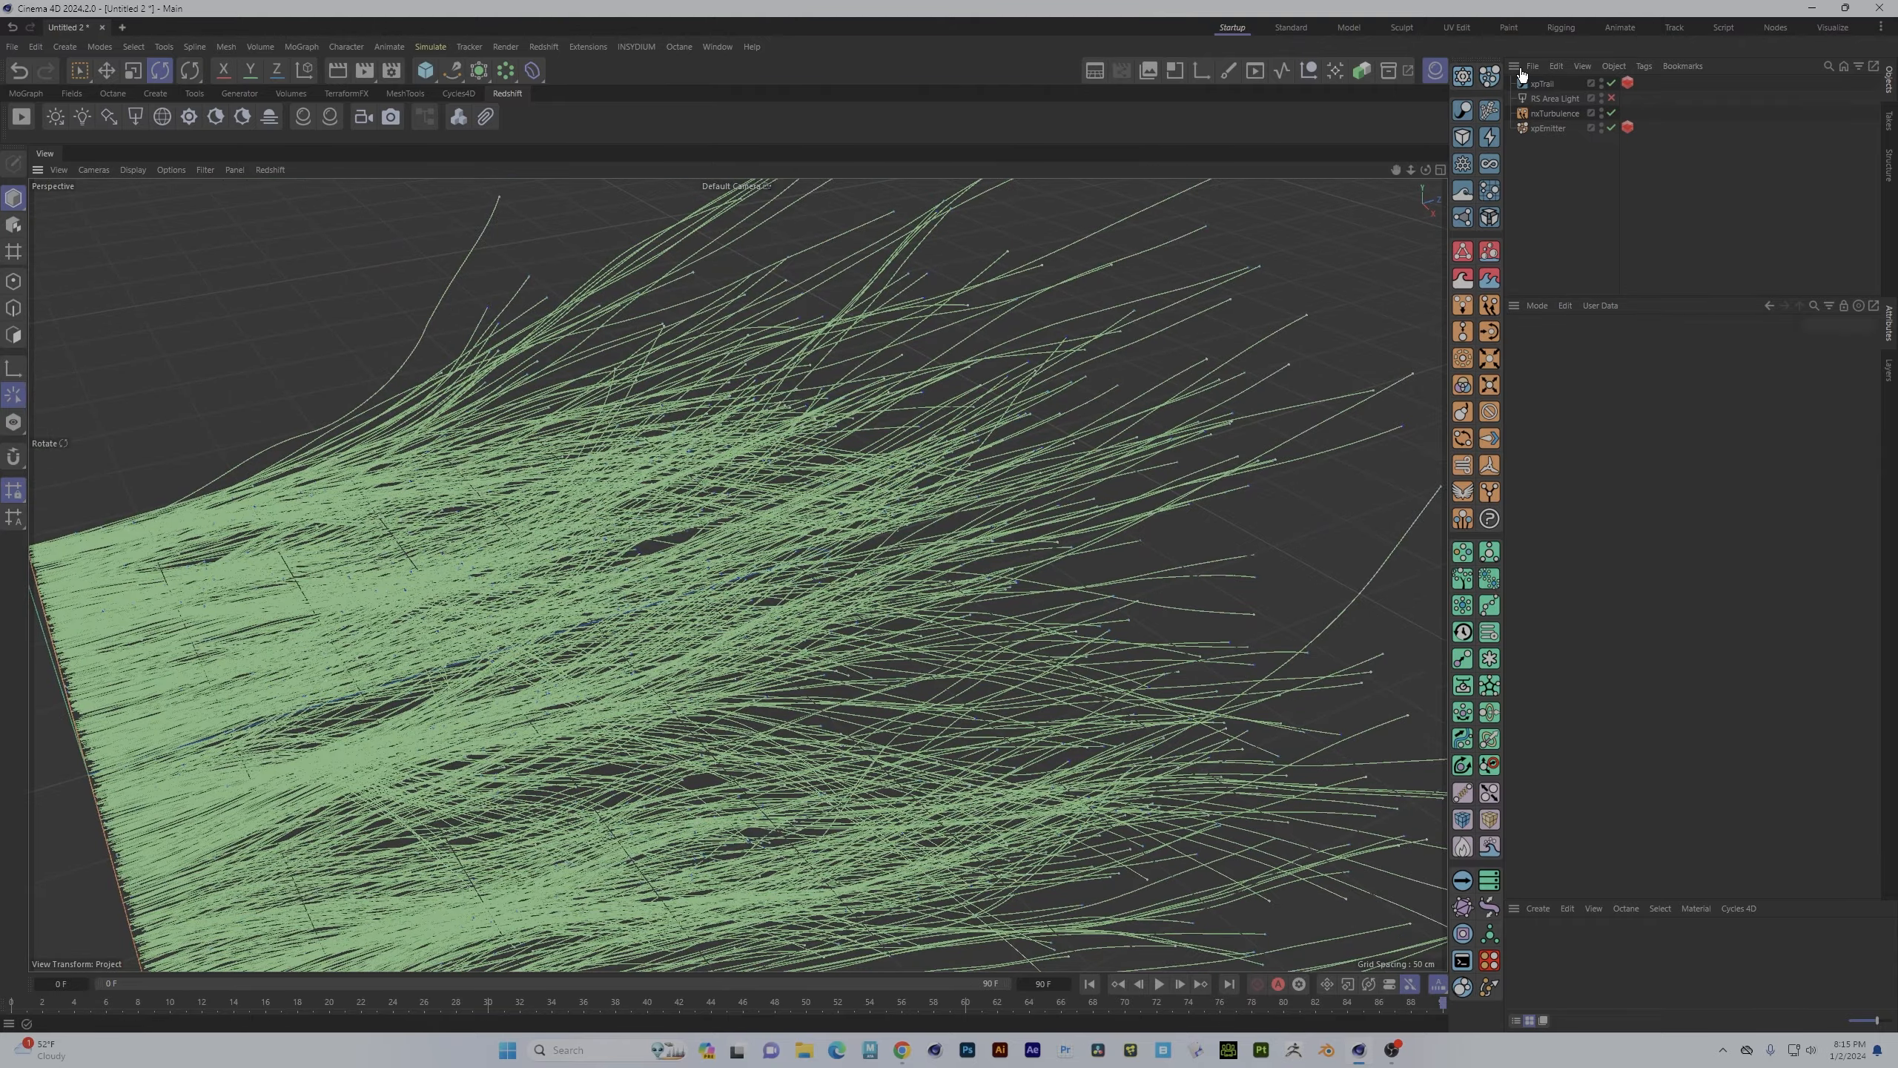
- Set the curve mode of the xpTrail's Redshift tag to Hair Strands
{"action": "left_click", "coordinate": [1627, 83]}
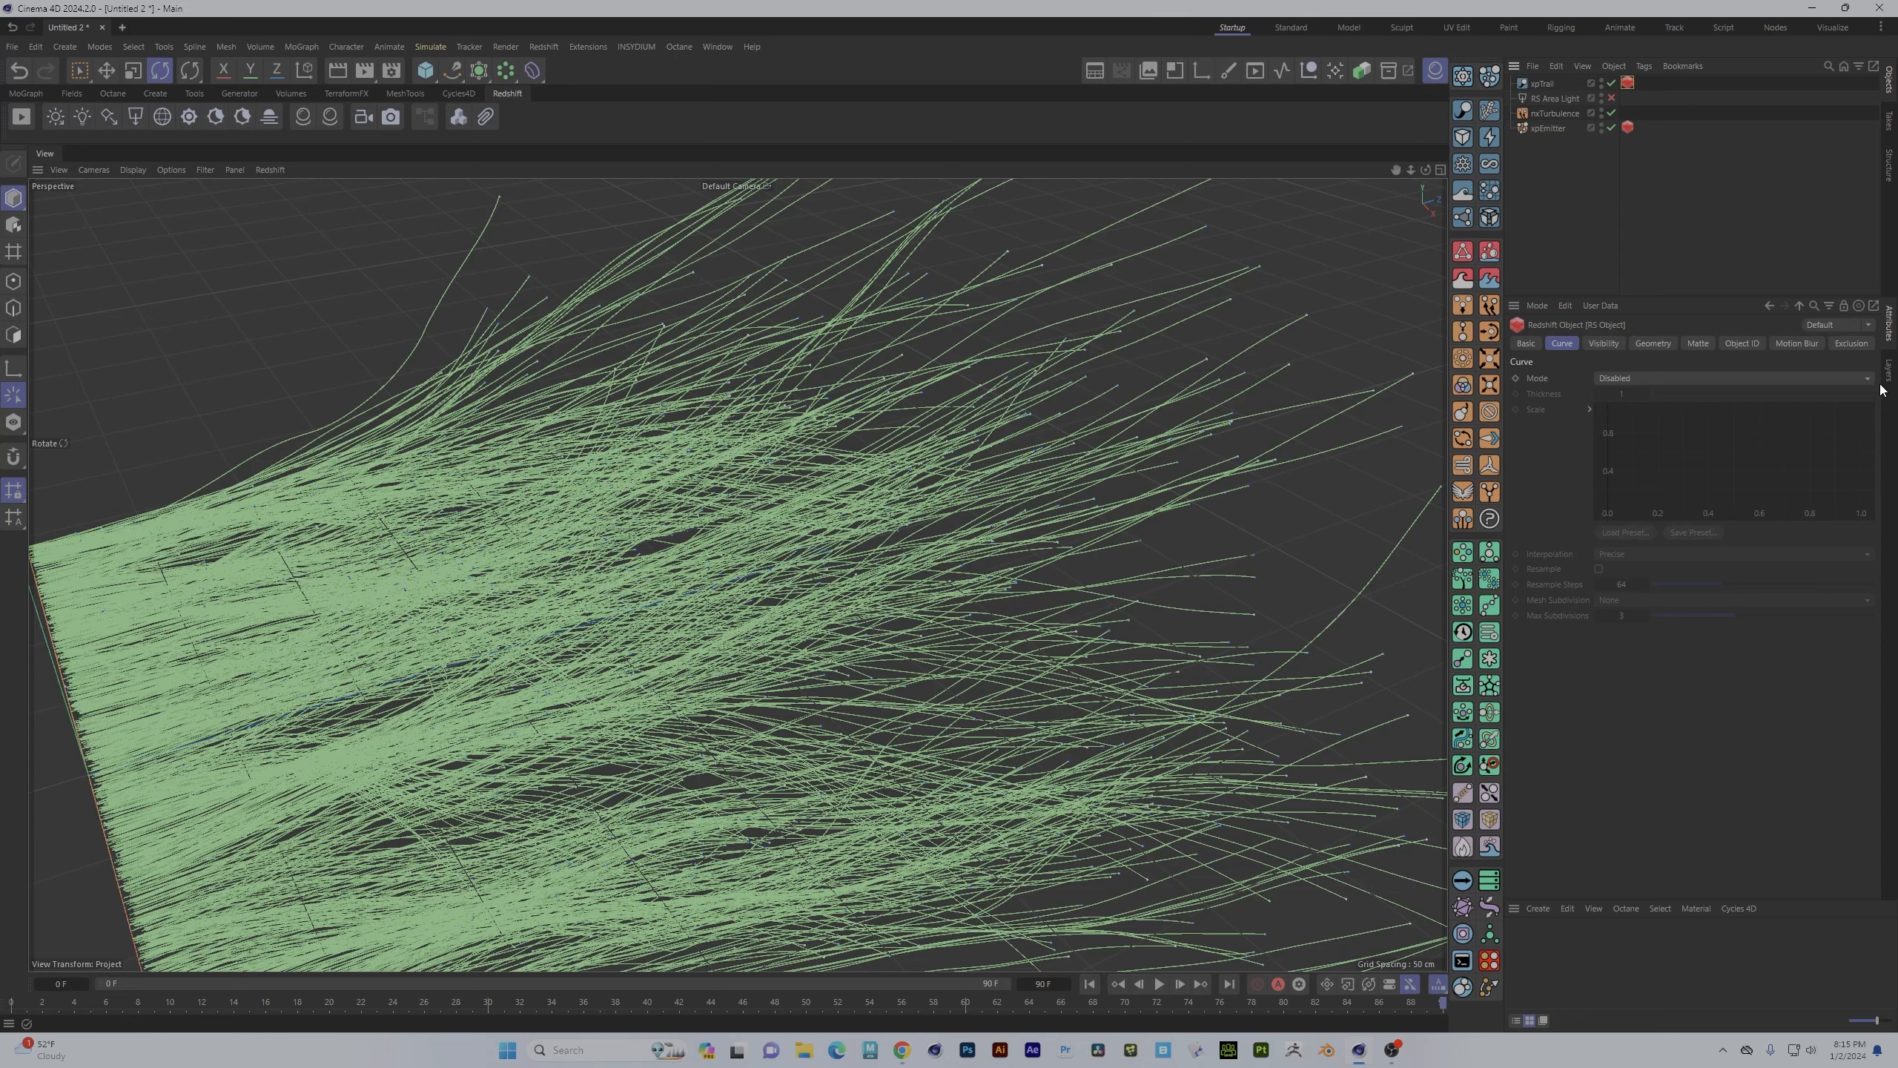
{"action": "left_click", "coordinate": [1853, 378]}
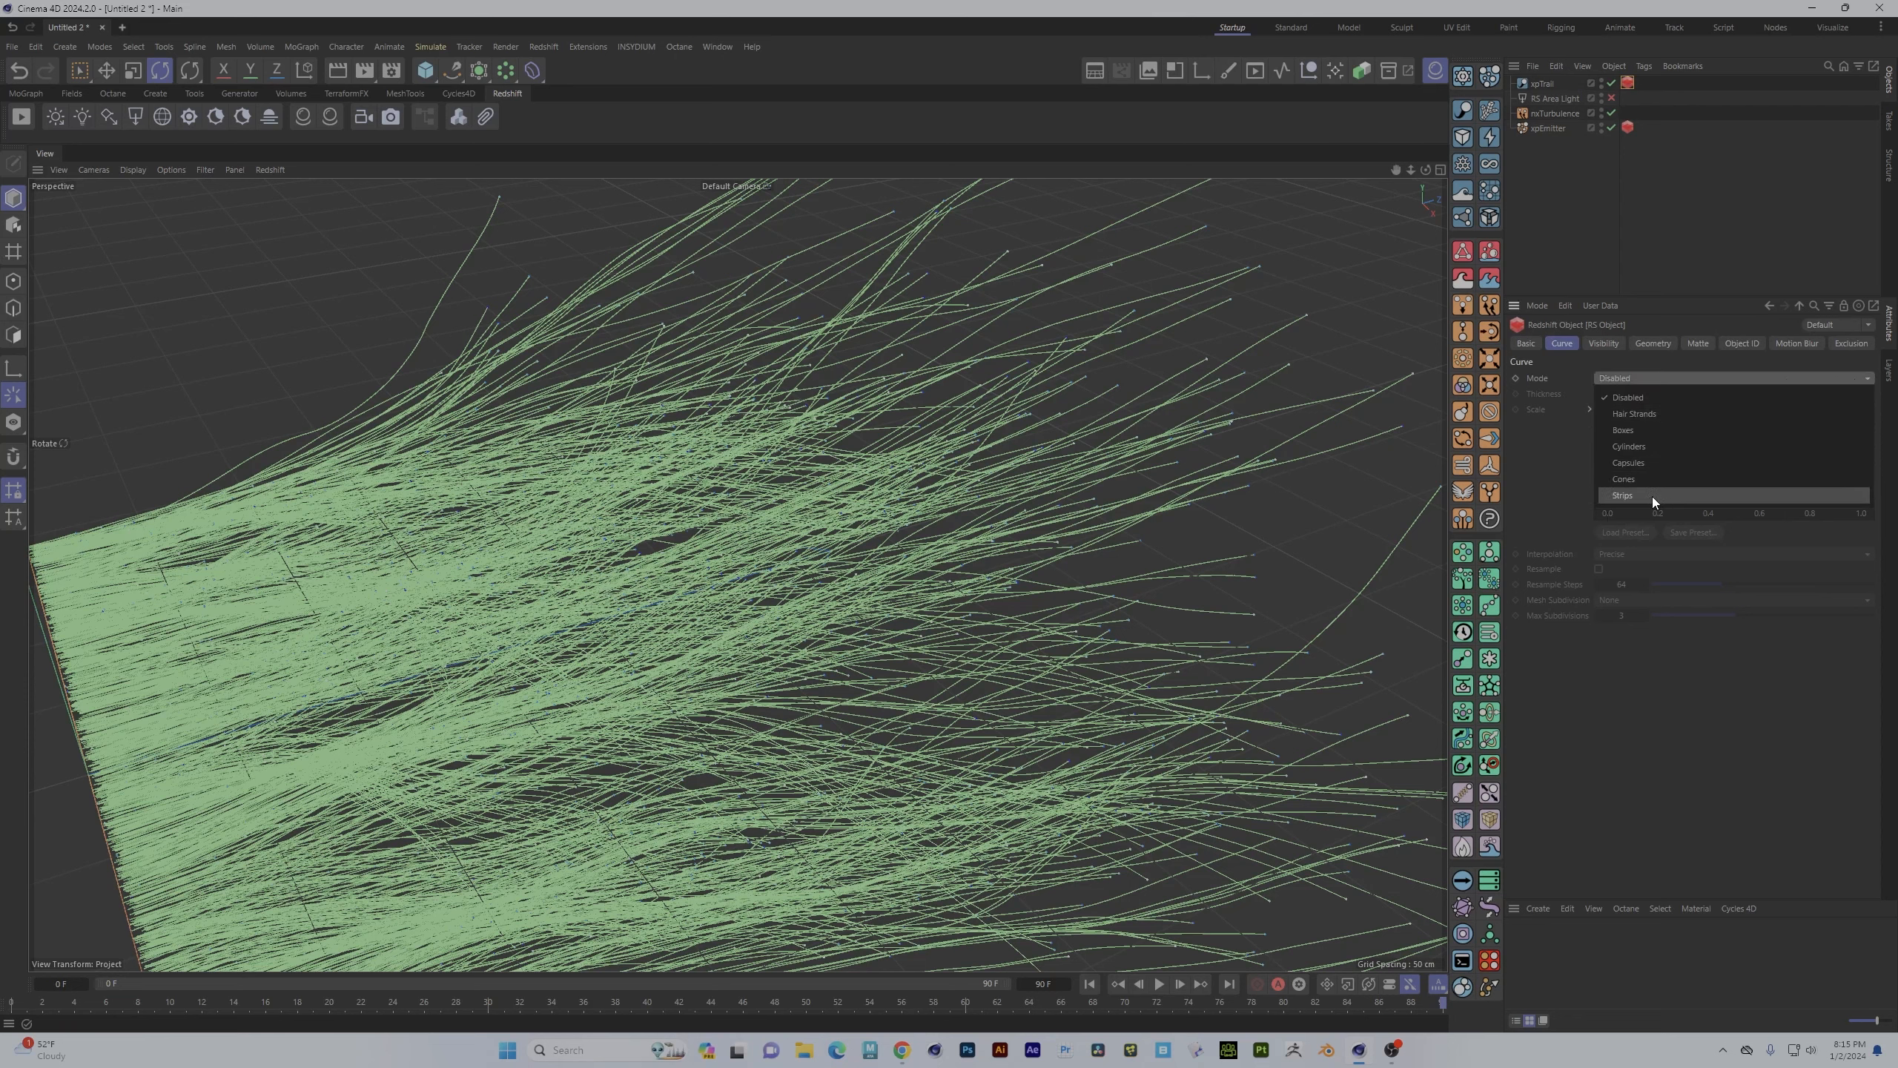
{"action": "left_click", "coordinate": [1648, 414]}
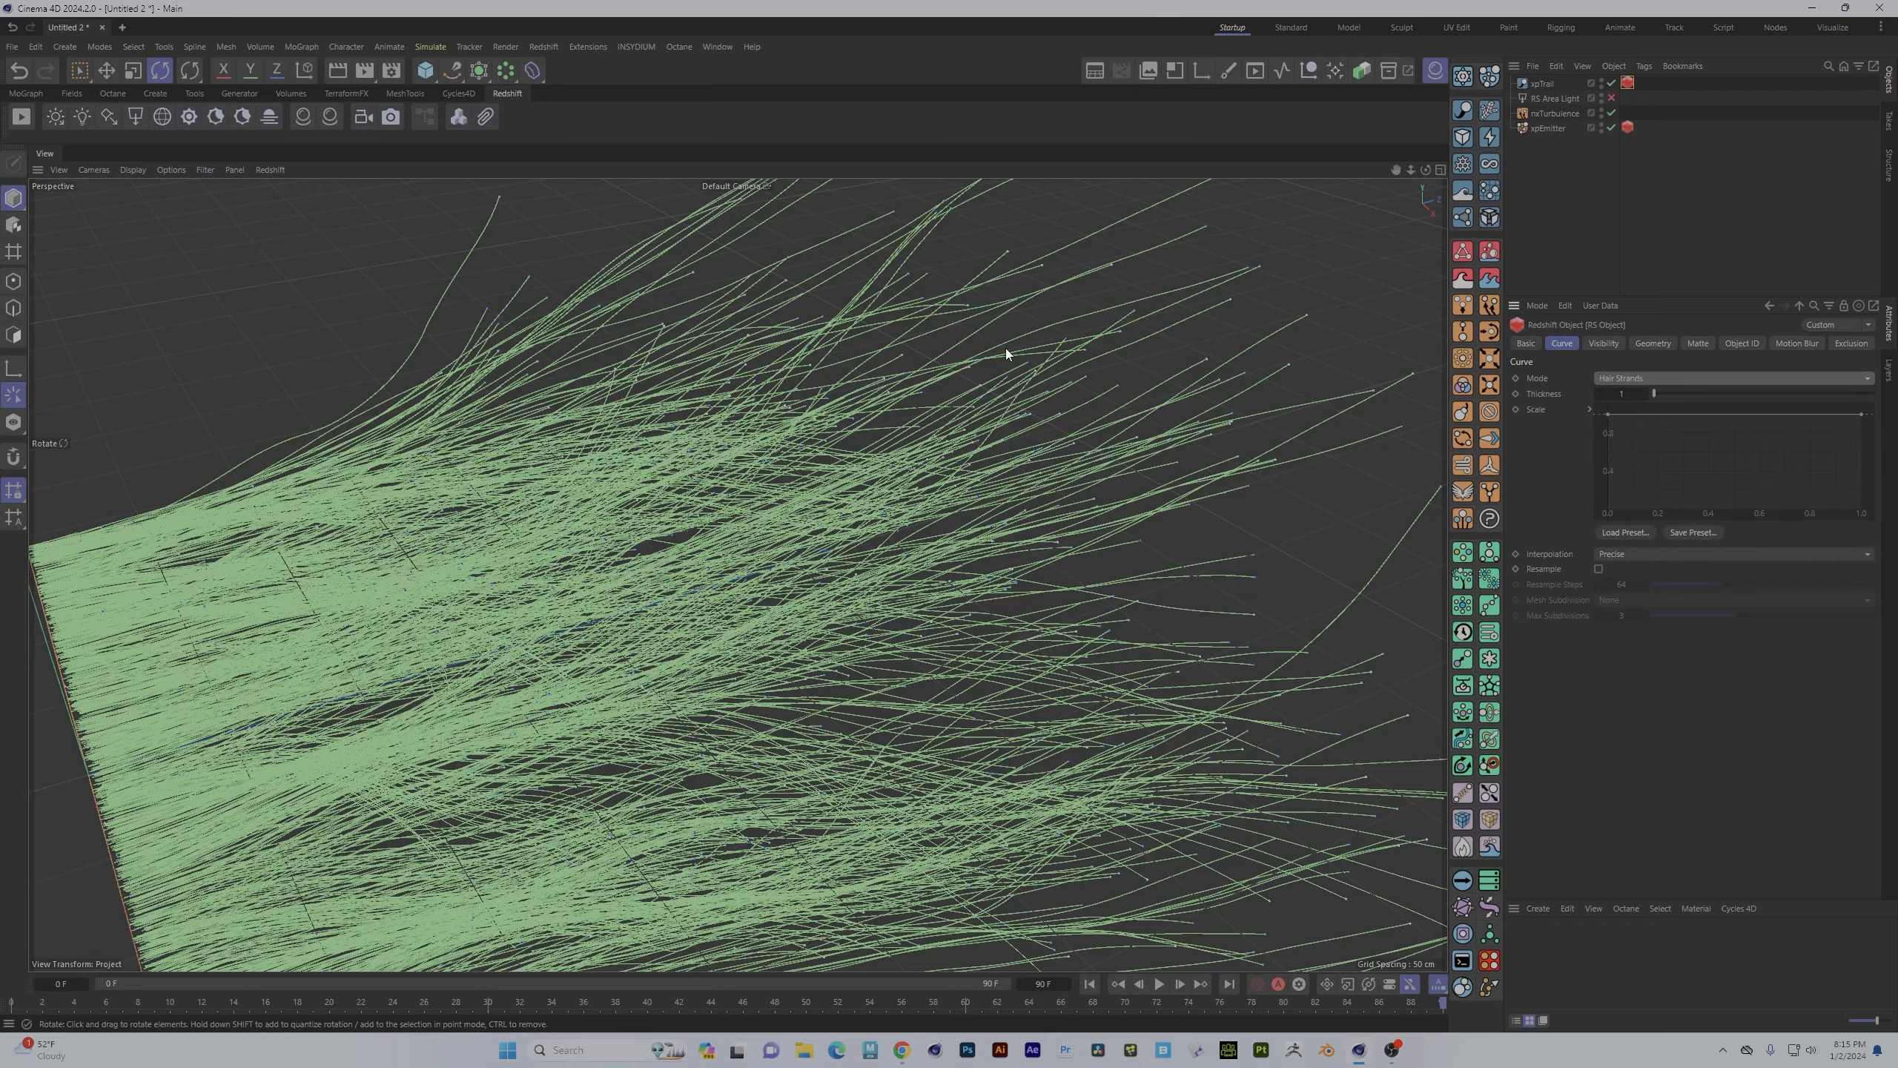
- Render the trails in the Redshift RenderView, check them from another angle, and stop and close the render
{"action": "left_click_drag", "start_coordinate": [1005, 347], "coordinate": [1052, 436], "text": "alt"}
{"action": "middle_click_drag", "start_coordinate": [833, 353], "coordinate": [706, 364], "text": "alt"}
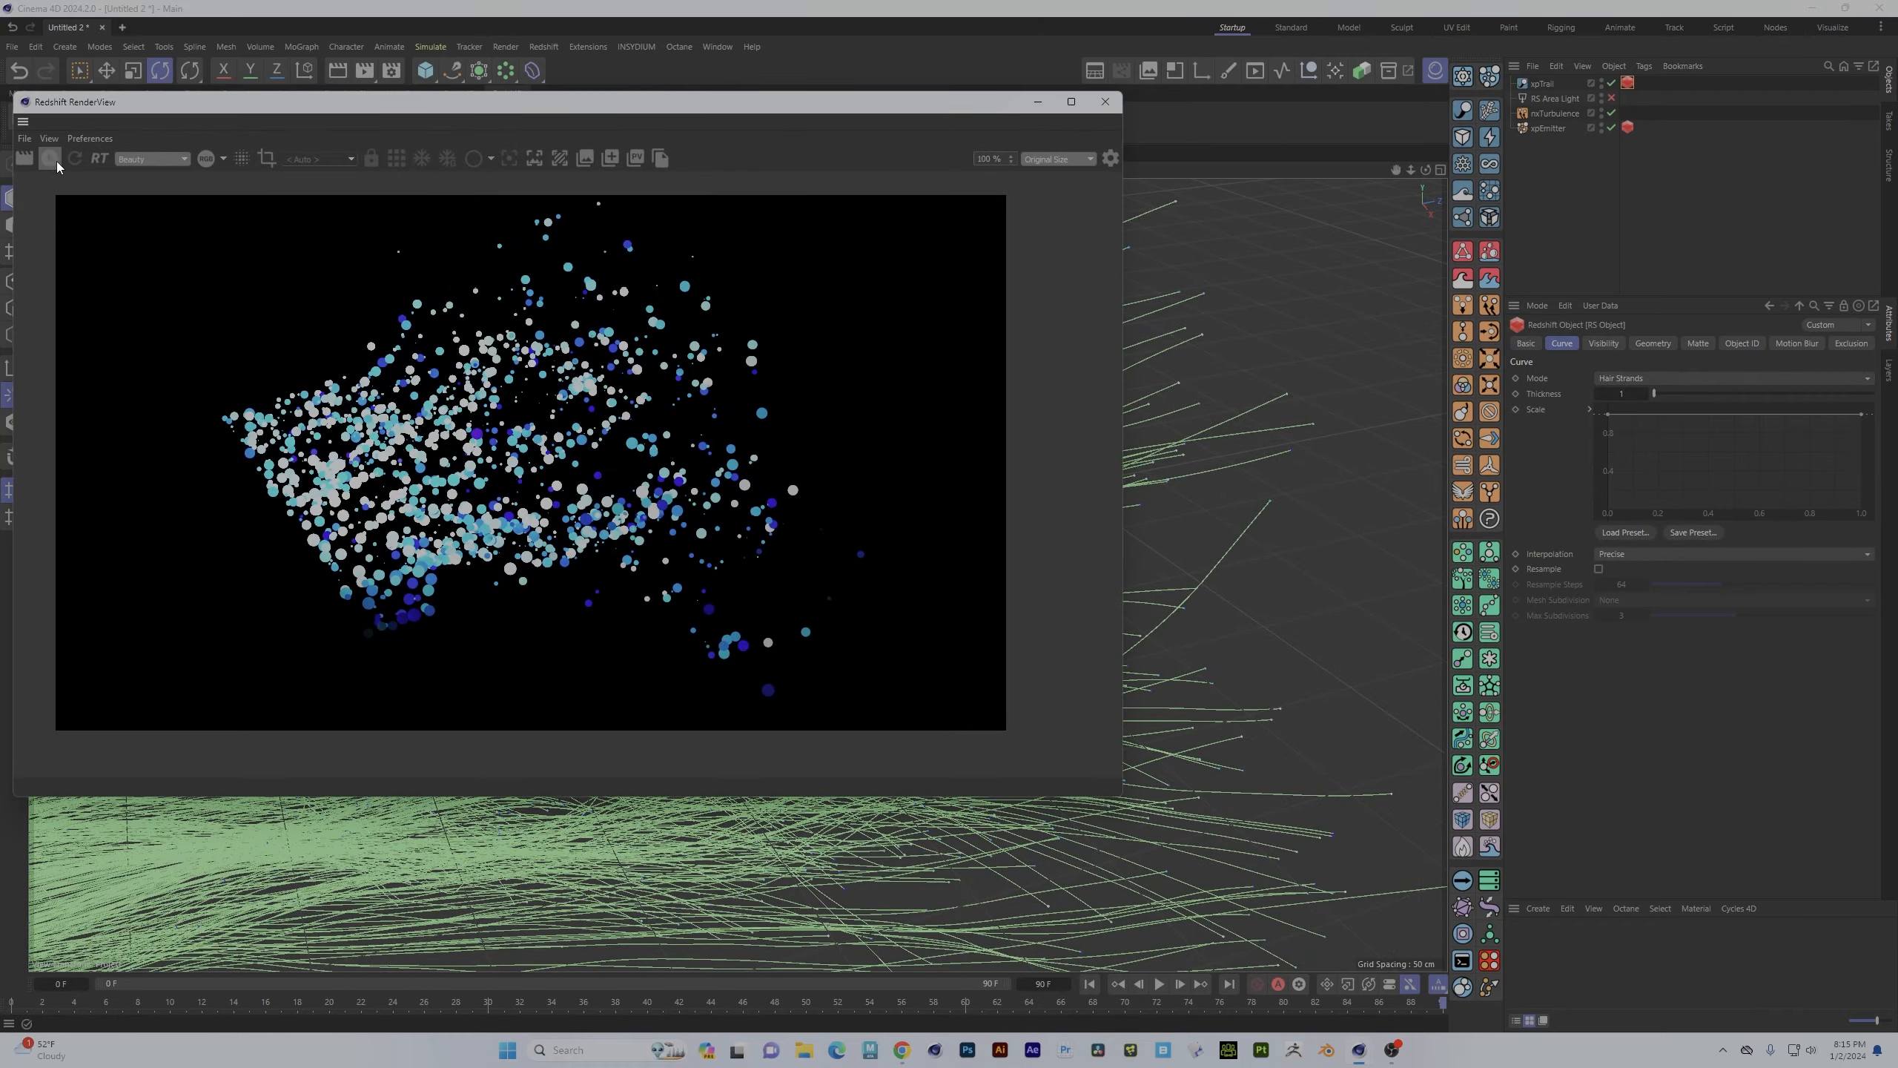
{"action": "left_click", "coordinate": [56, 160]}
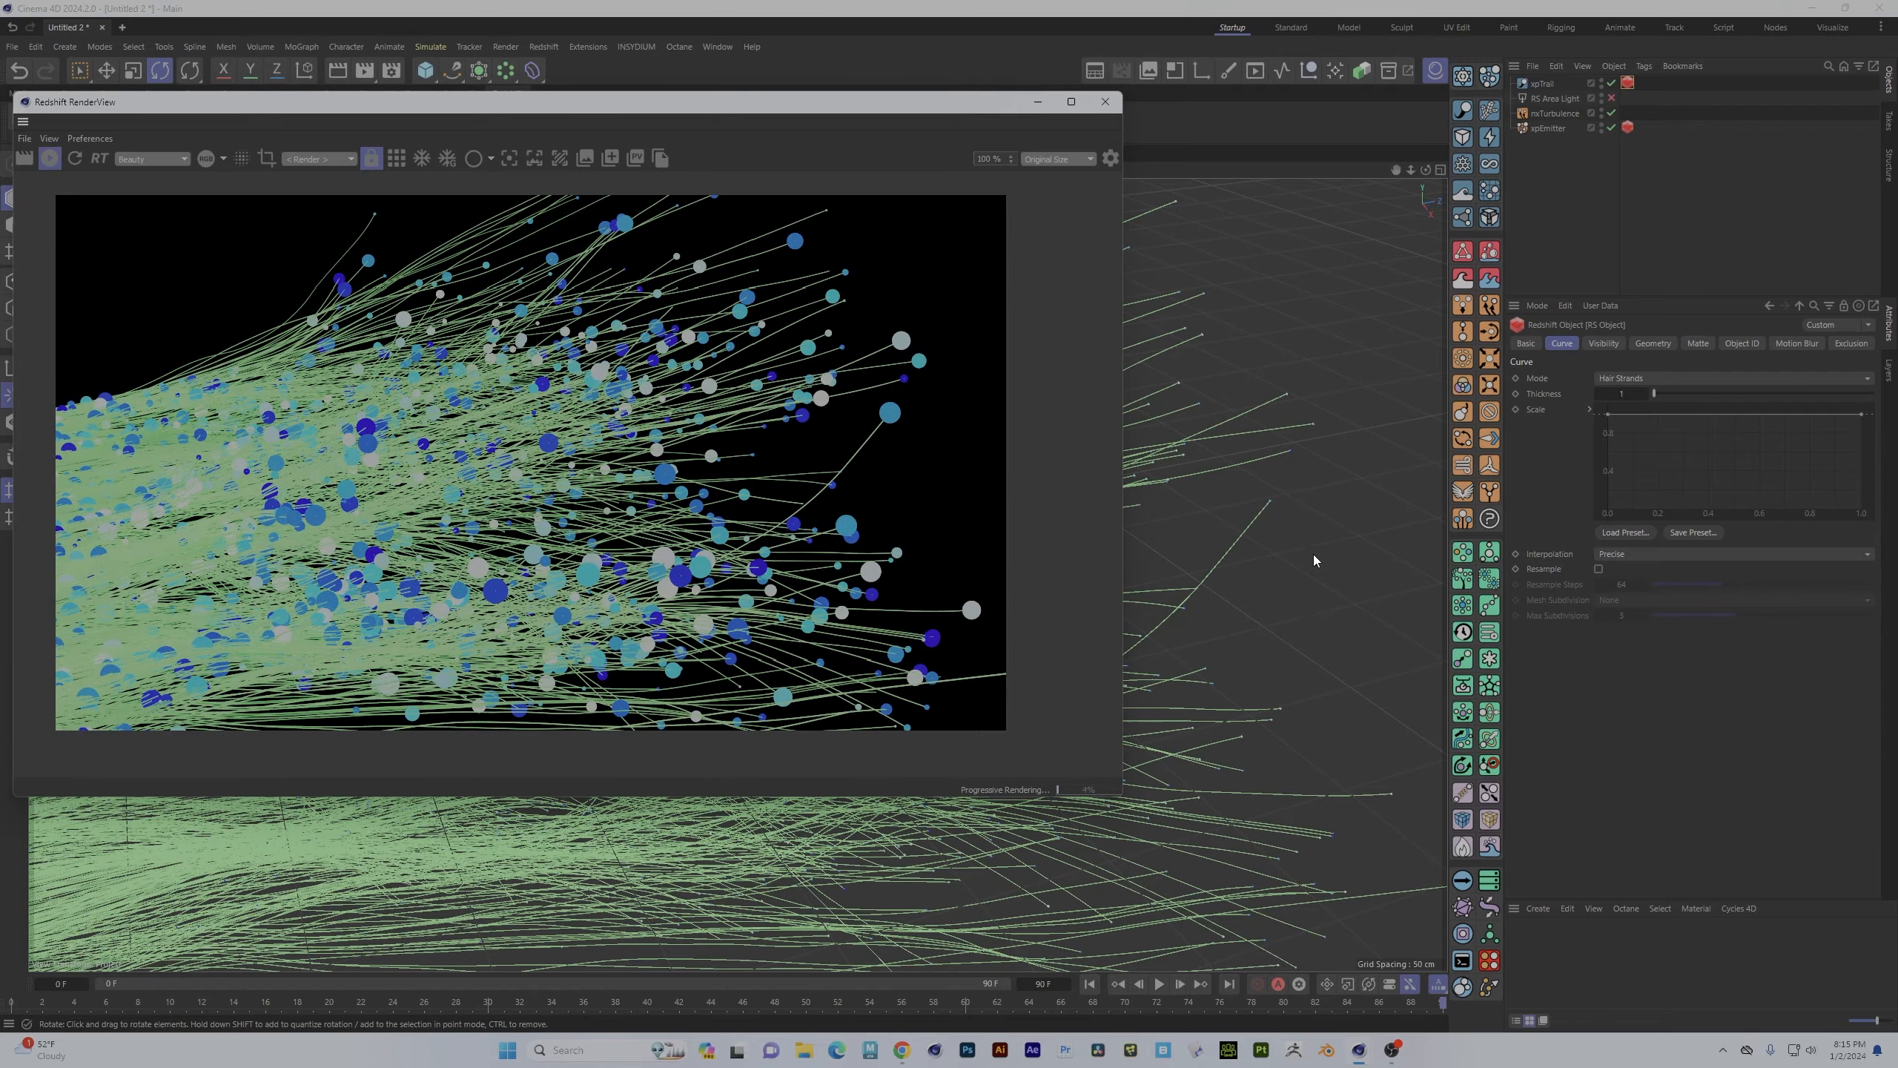
{"action": "left_click_drag", "start_coordinate": [1221, 550], "coordinate": [1278, 614], "text": "alt"}
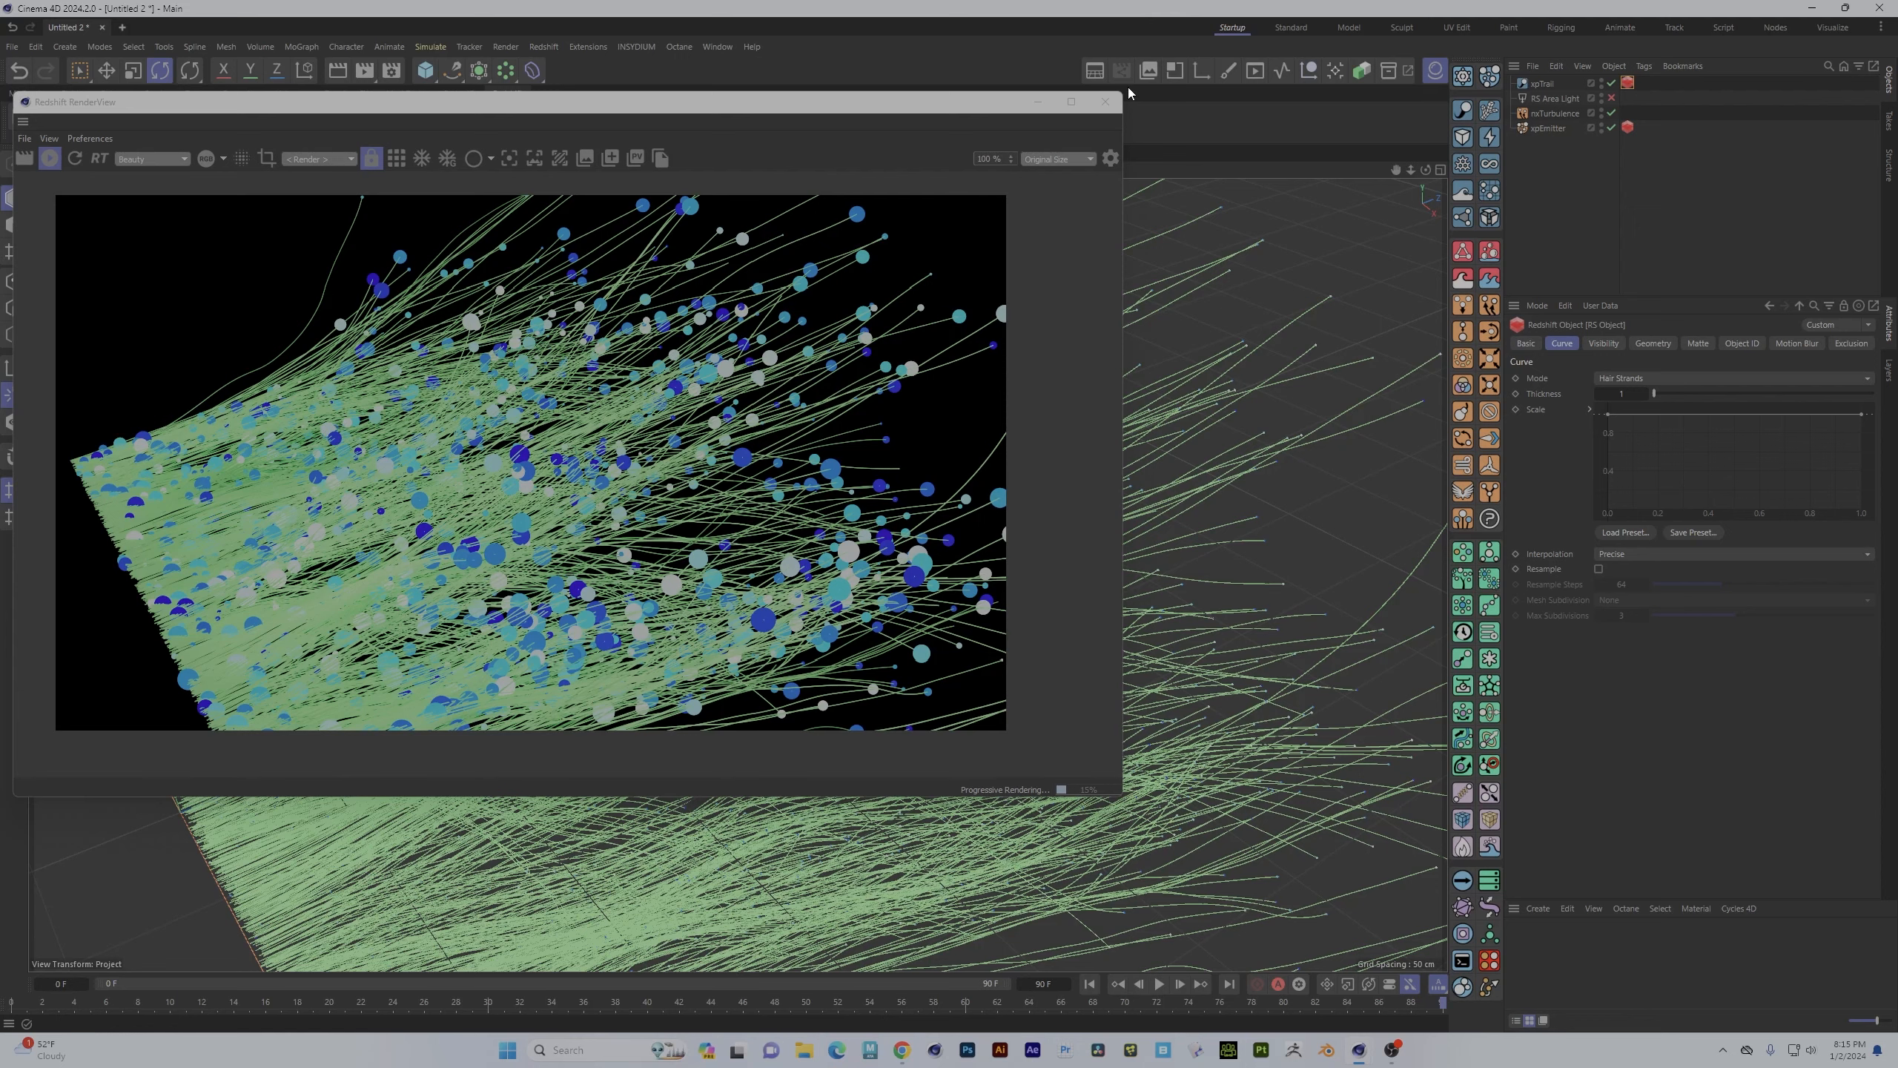
{"action": "left_click", "coordinate": [39, 157]}
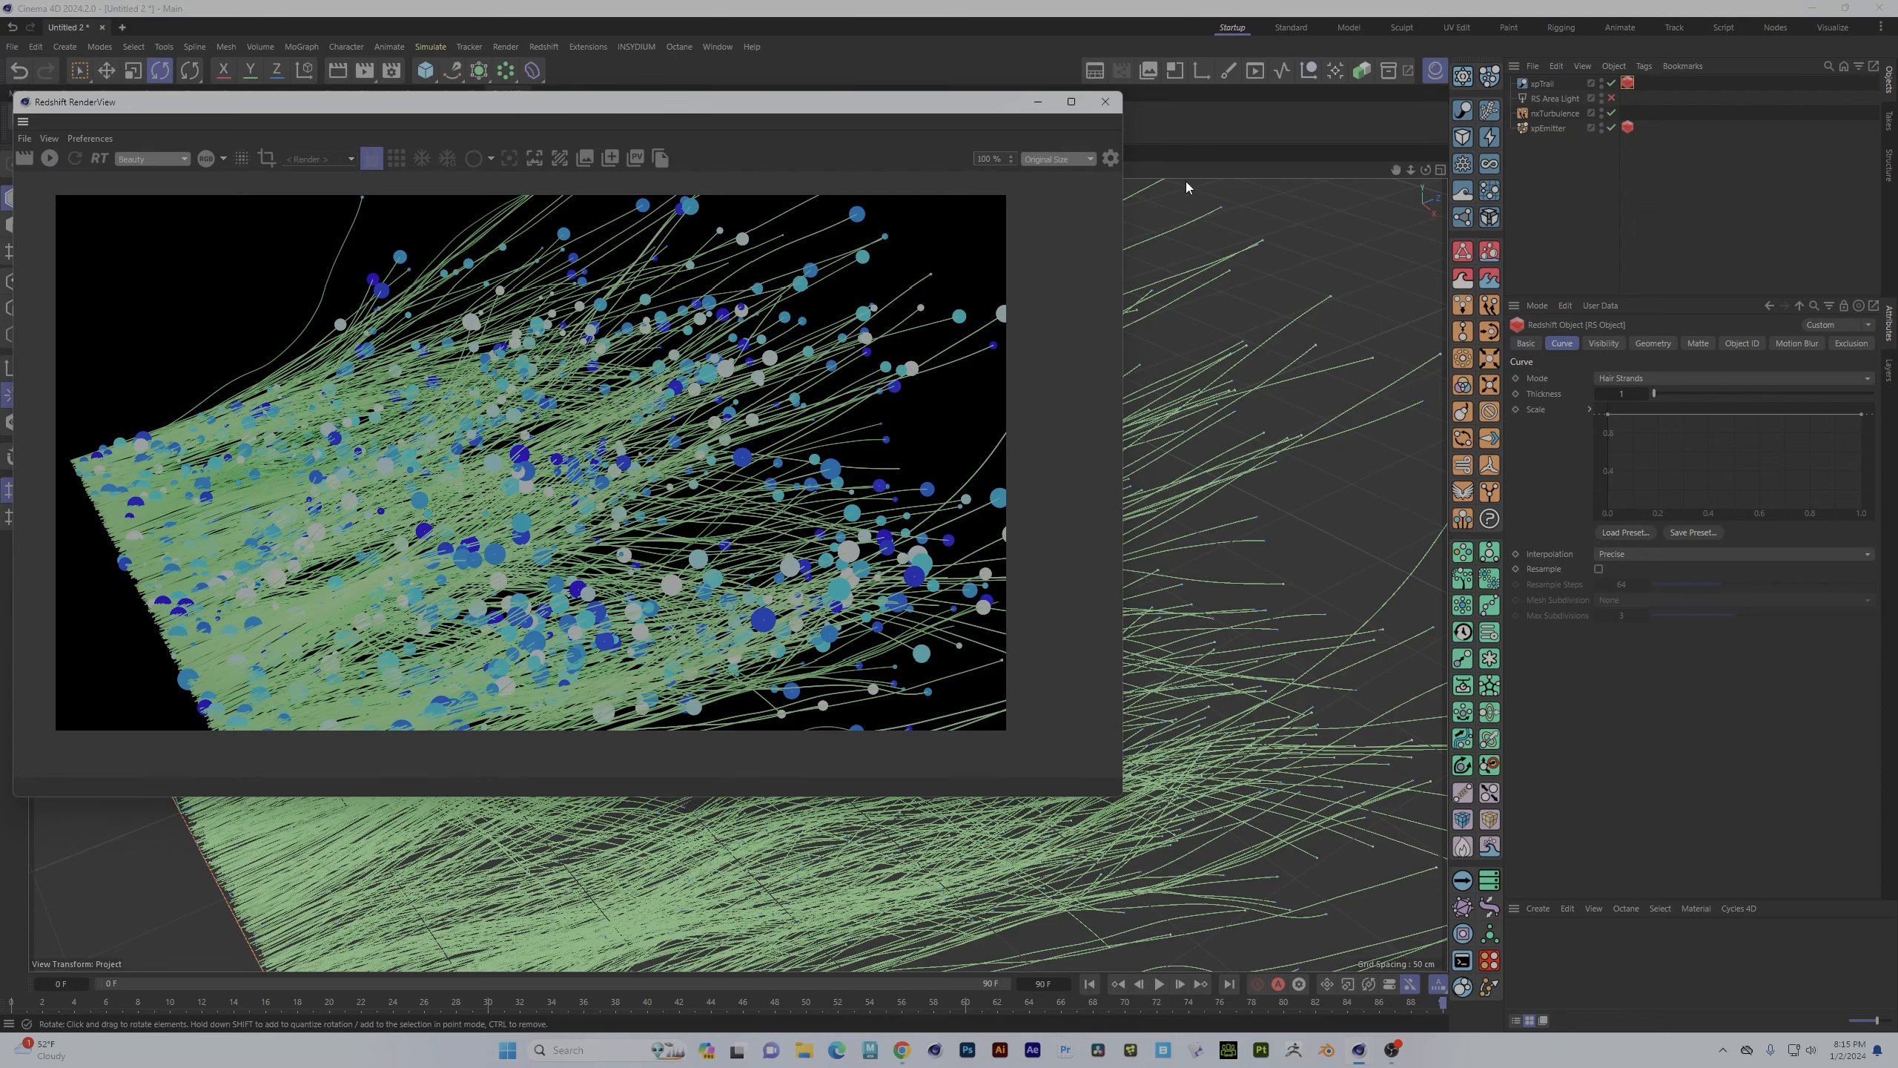
{"action": "left_click", "coordinate": [1104, 102]}
- Lower the xpEmitter's birthrate to 100 and replay the simulation from the start to about frame 81
{"action": "left_click", "coordinate": [1541, 128]}
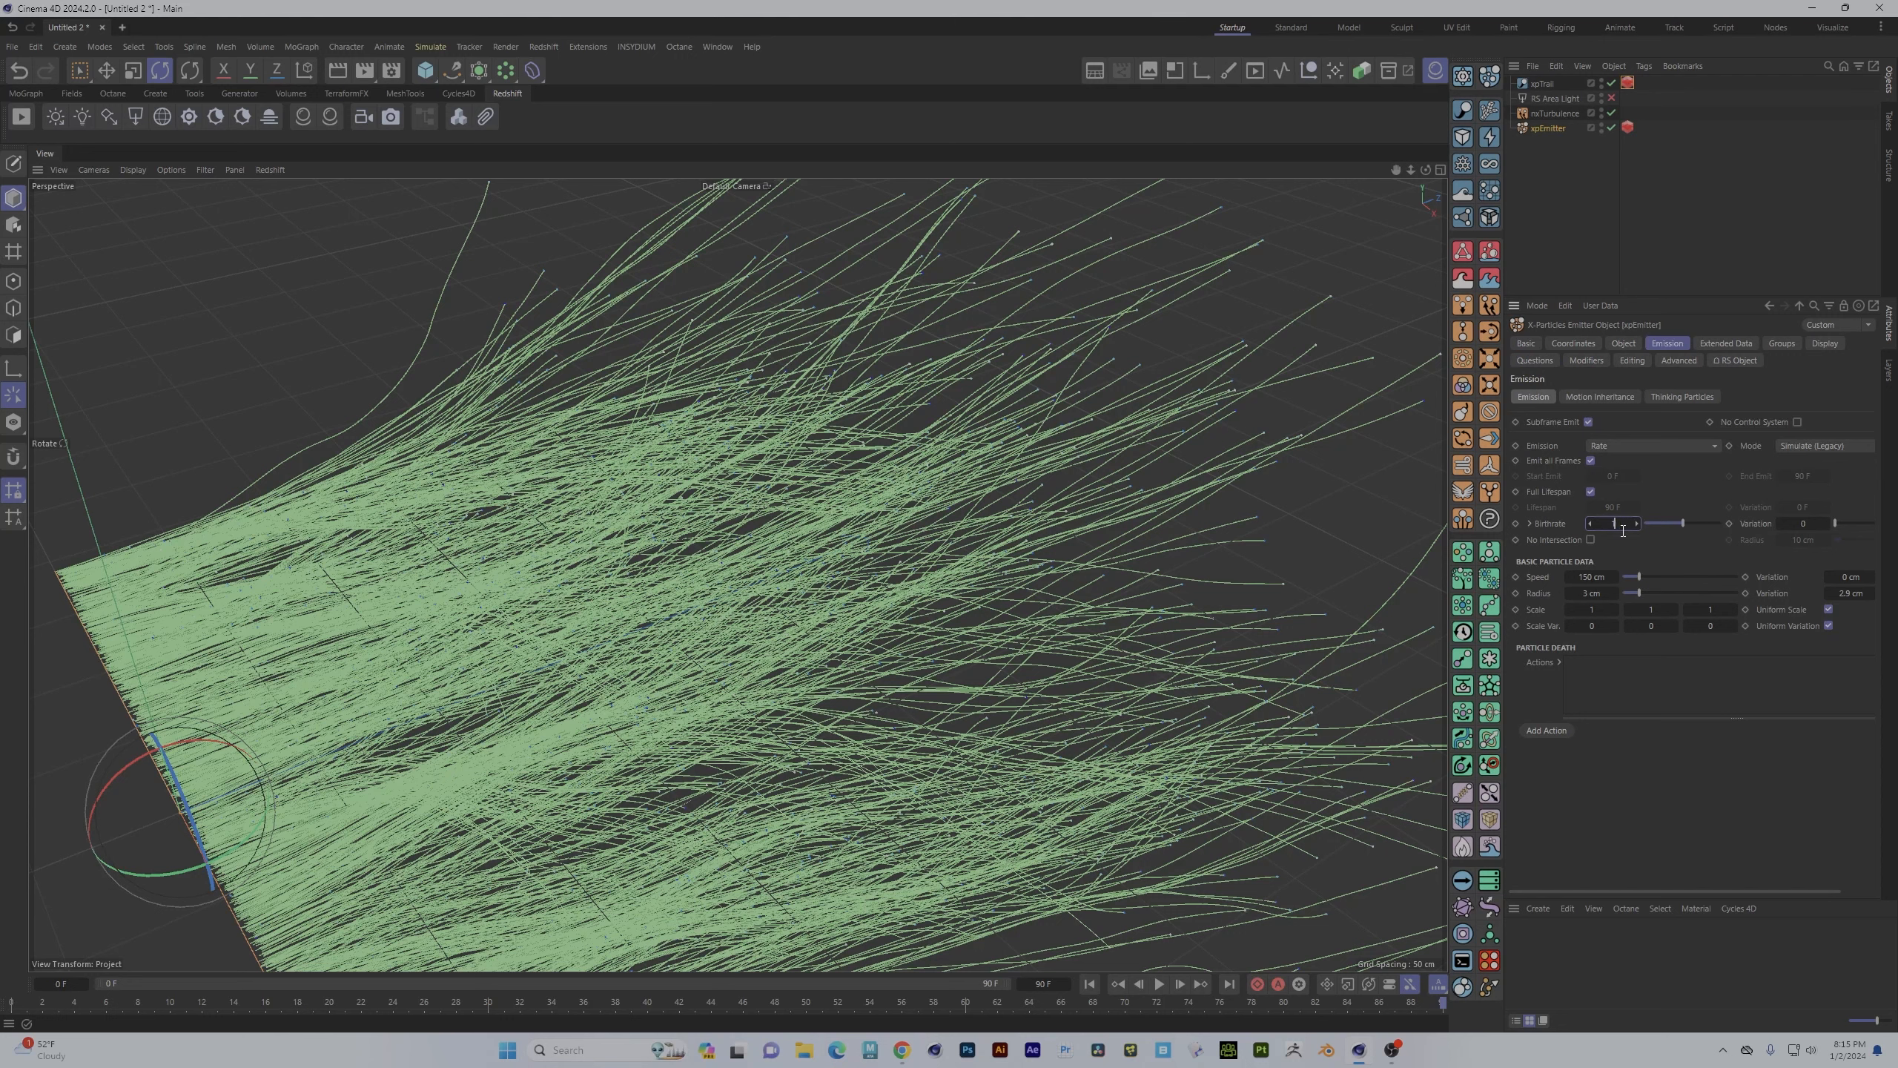
{"action": "key", "text": "Return"}
{"action": "left_click", "coordinate": [1089, 984]}
{"action": "left_click", "coordinate": [1158, 984]}
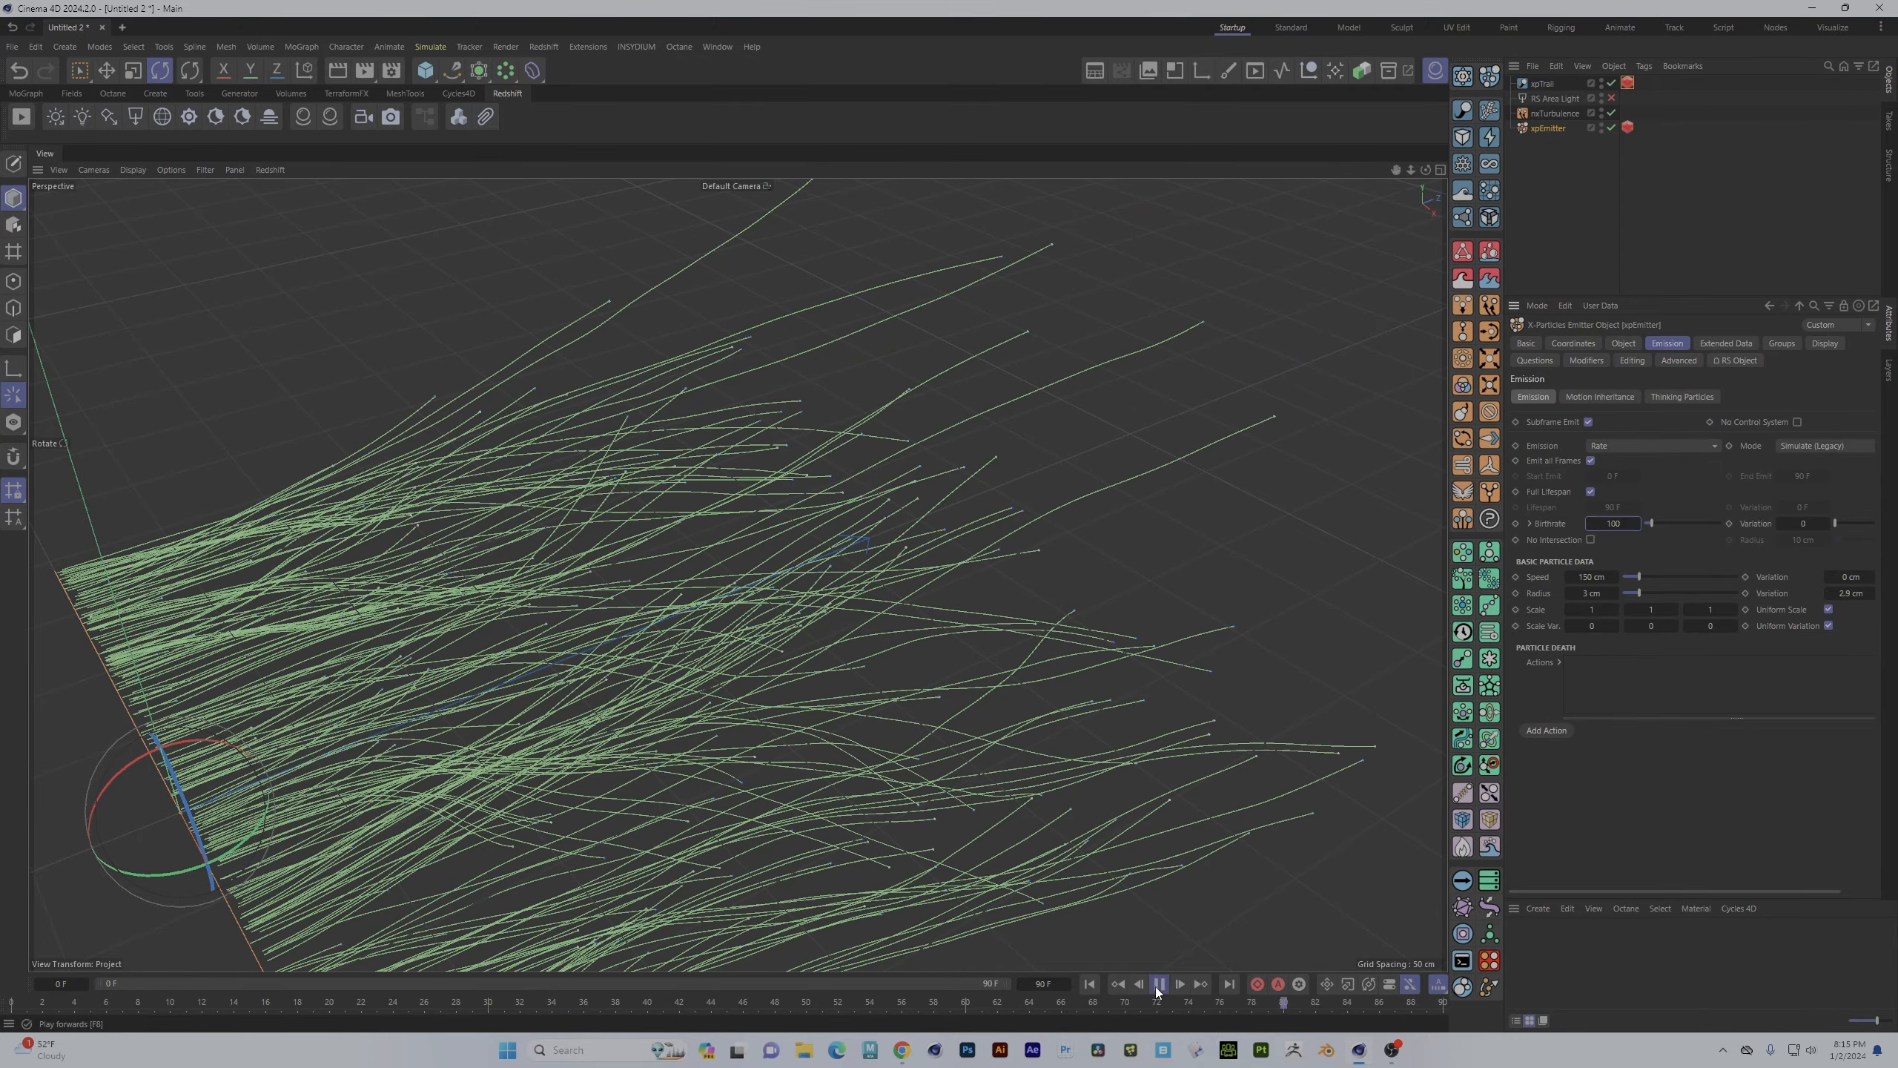
{"action": "left_click", "coordinate": [1158, 984]}
- Start the Redshift render and examine the thinned-out hair strands up close and from several angles
{"action": "left_click_drag", "start_coordinate": [738, 644], "coordinate": [457, 298], "text": "alt"}
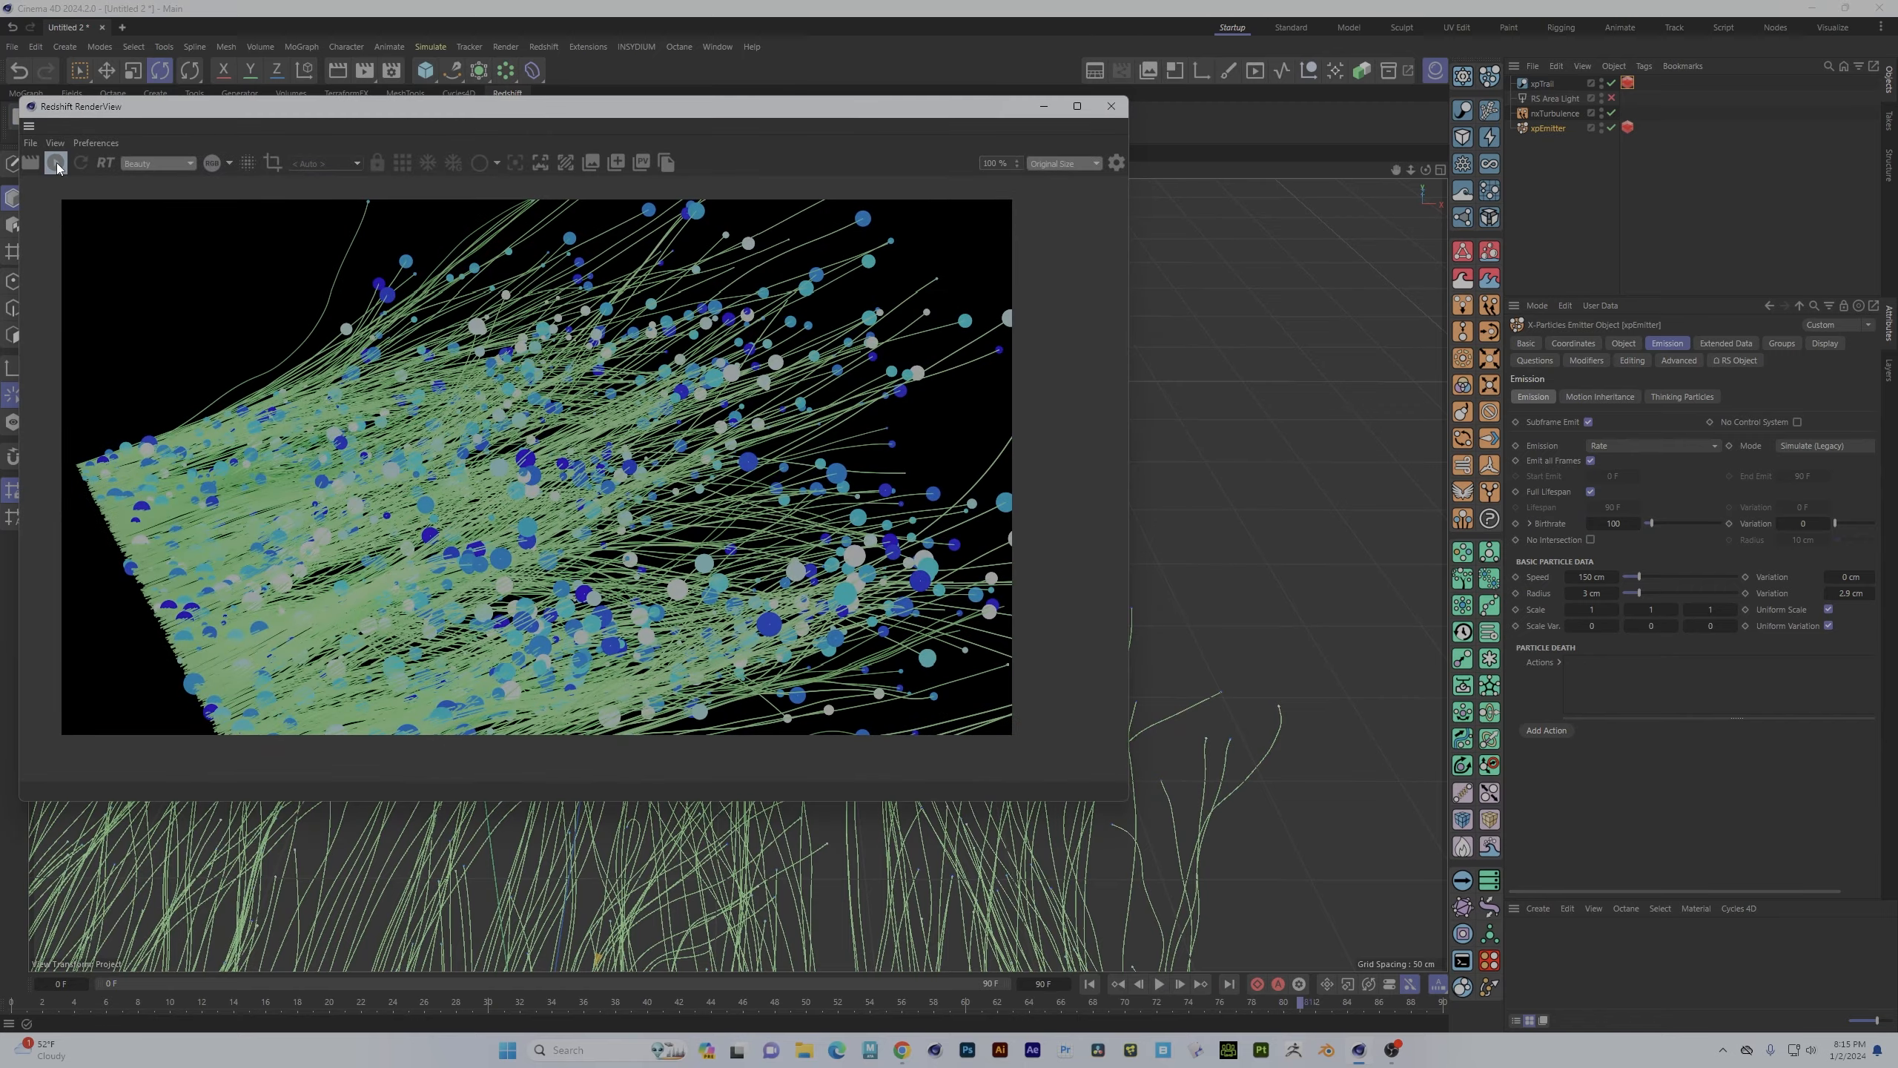
{"action": "left_click", "coordinate": [57, 163]}
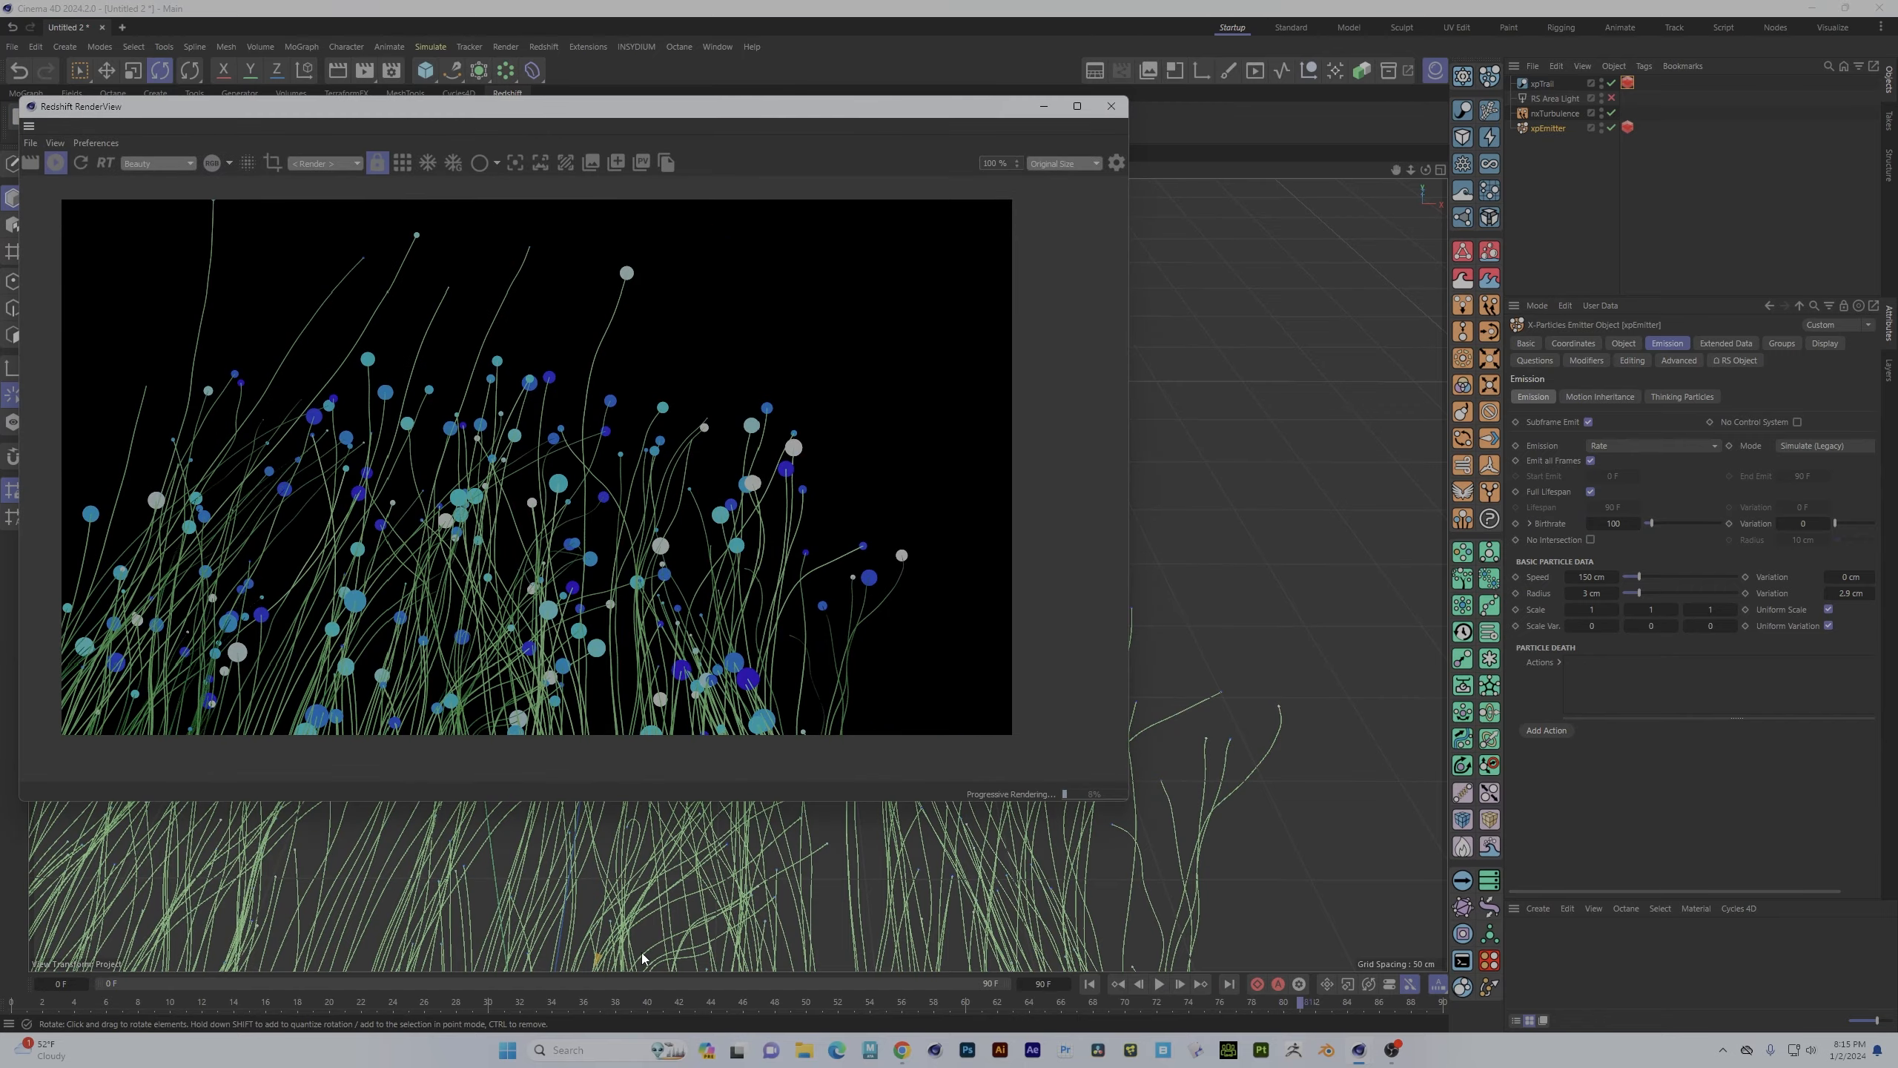
{"action": "middle_click_drag", "start_coordinate": [645, 958], "coordinate": [852, 731], "text": "alt"}
{"action": "left_click_drag", "start_coordinate": [1156, 685], "coordinate": [1284, 838], "text": "alt"}
{"action": "middle_click_drag", "start_coordinate": [1331, 772], "coordinate": [1117, 753], "text": "alt"}
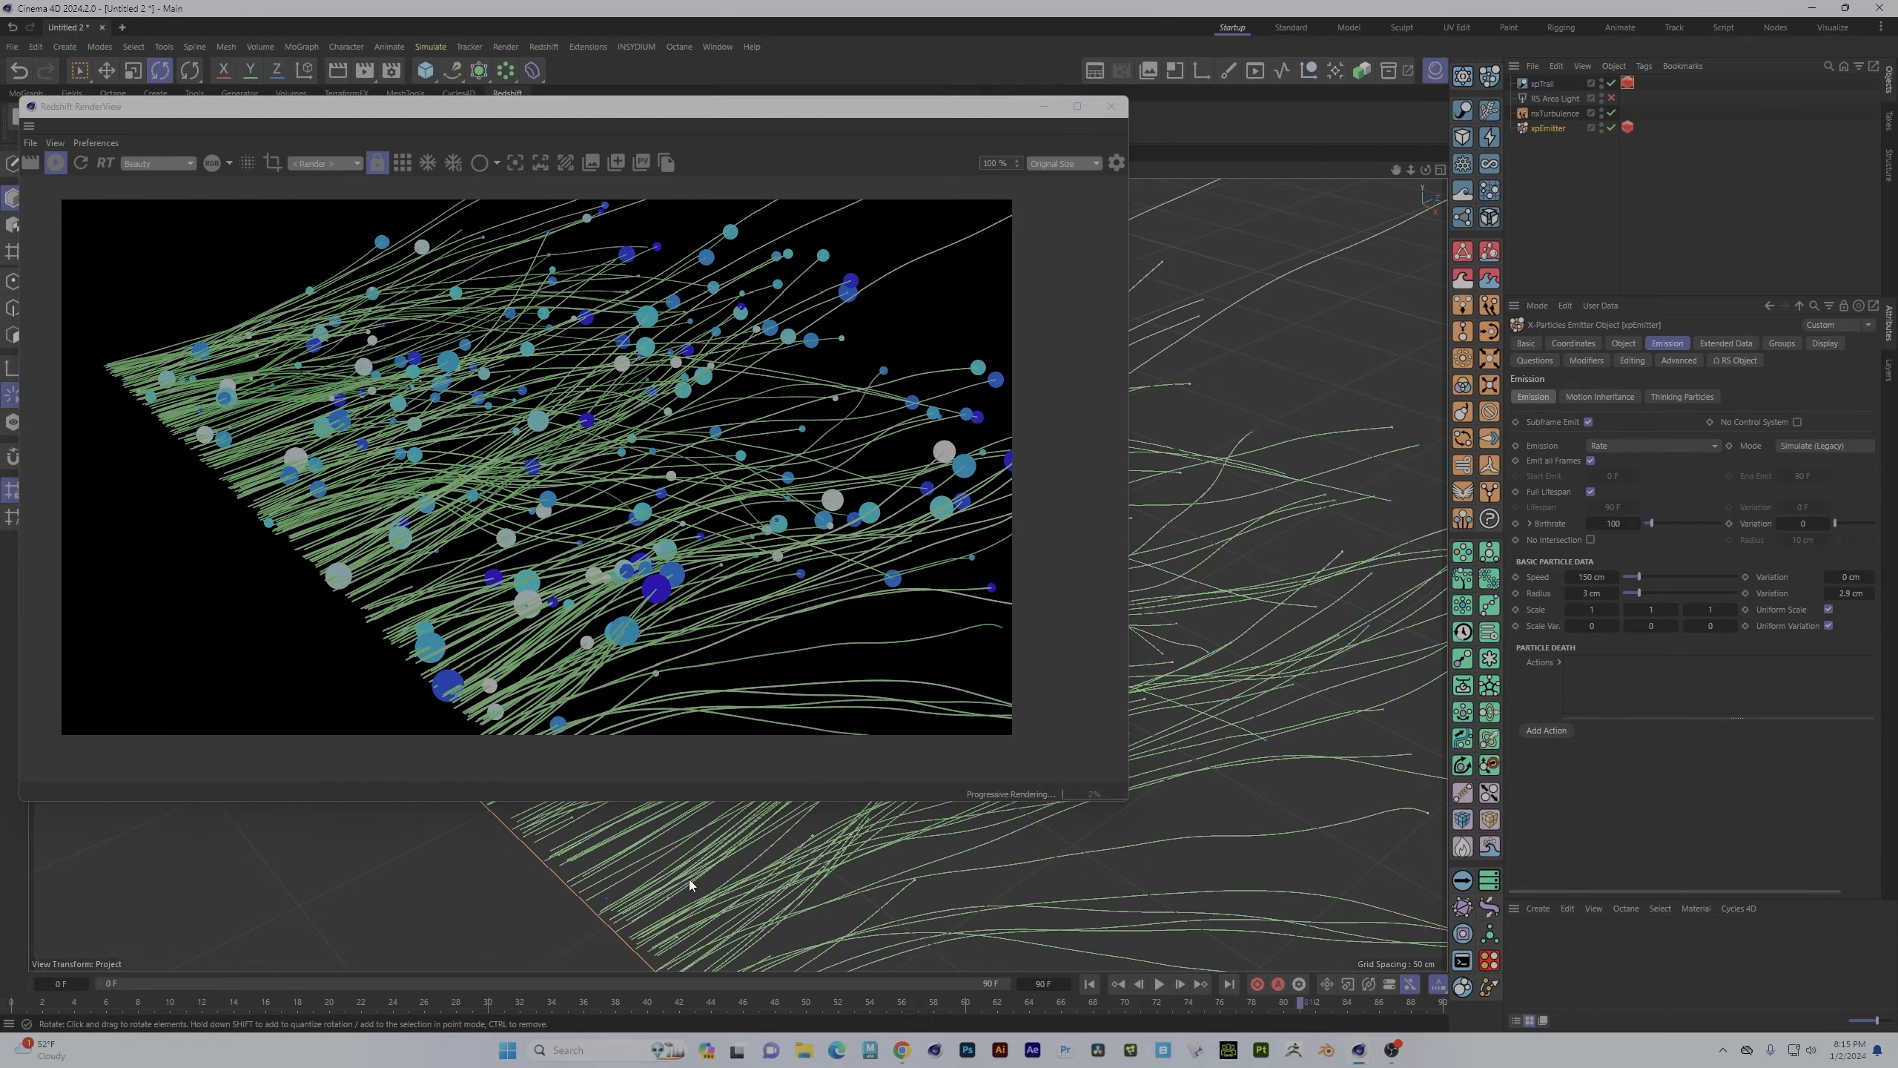
{"action": "right_click_drag", "start_coordinate": [688, 879], "coordinate": [863, 884], "text": "alt"}
{"action": "middle_click_drag", "start_coordinate": [661, 888], "coordinate": [870, 610], "text": "alt"}
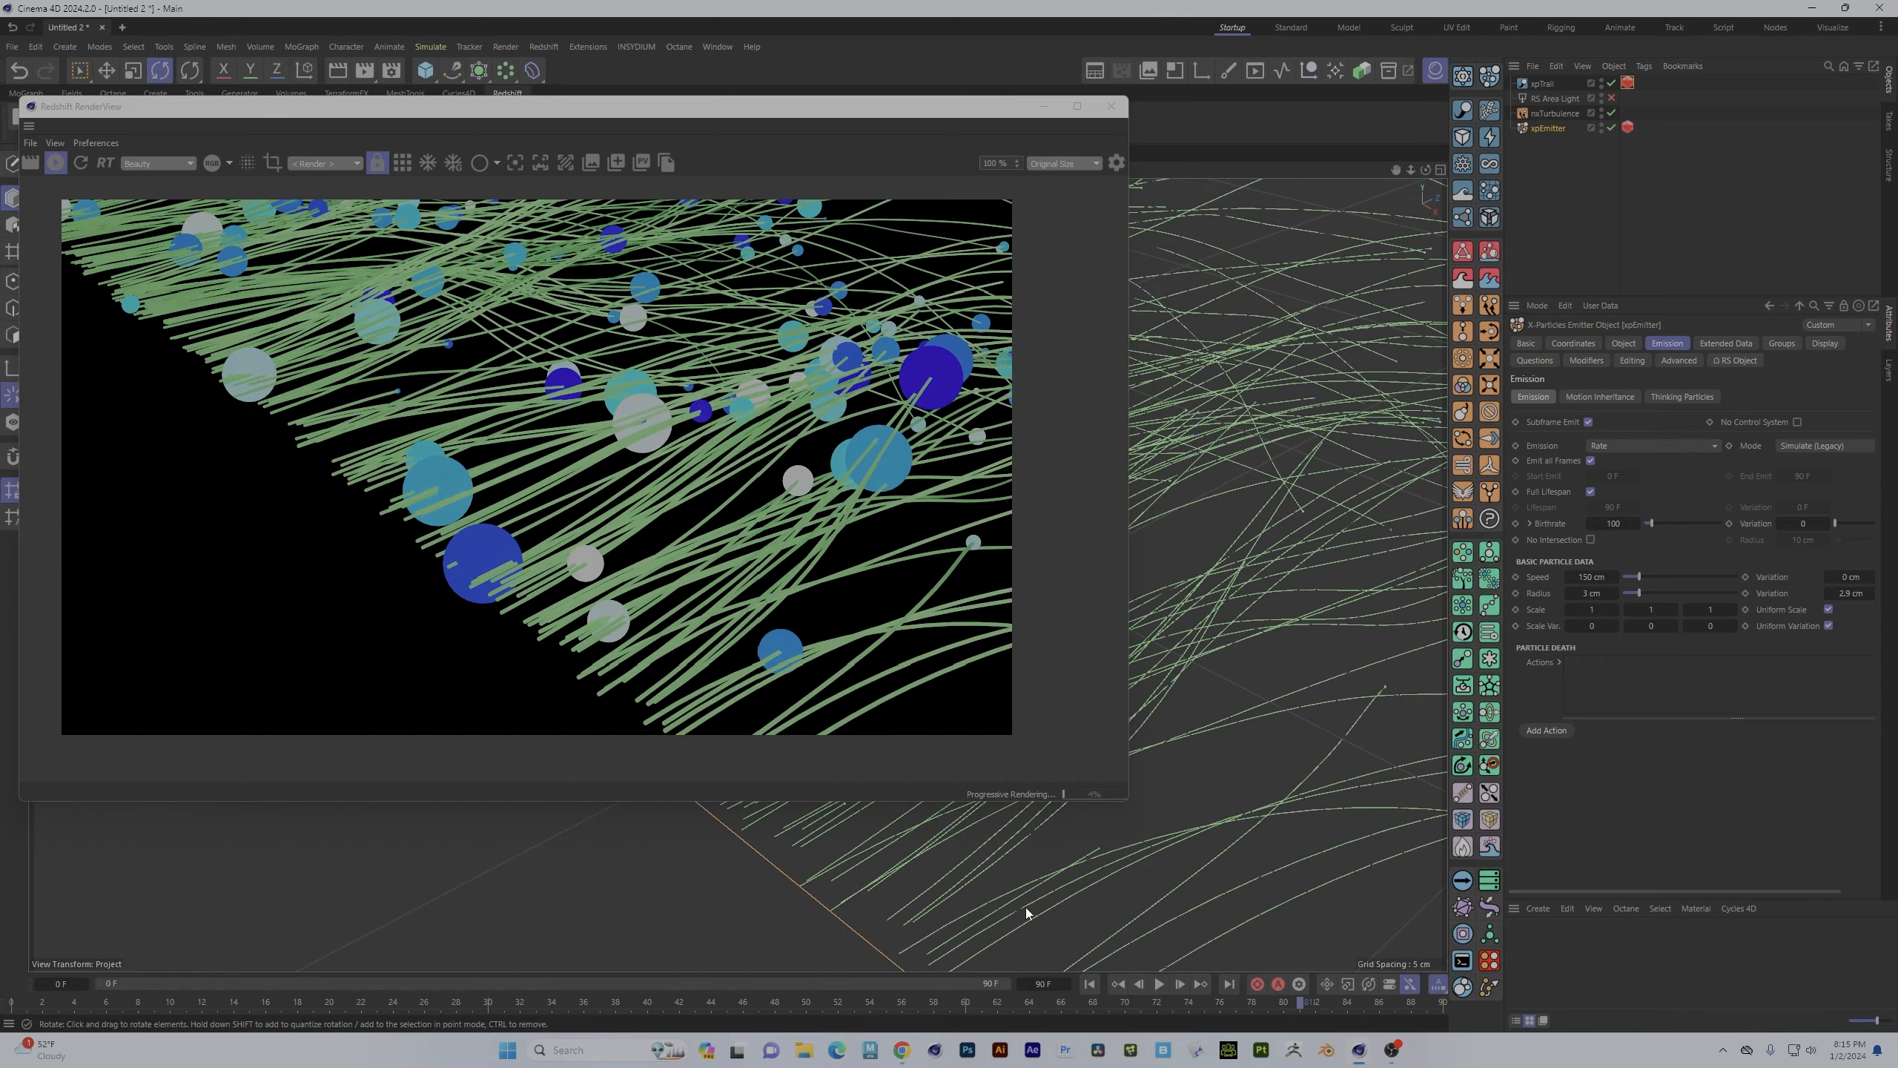
{"action": "left_click_drag", "start_coordinate": [1026, 907], "coordinate": [1049, 864], "text": "alt"}
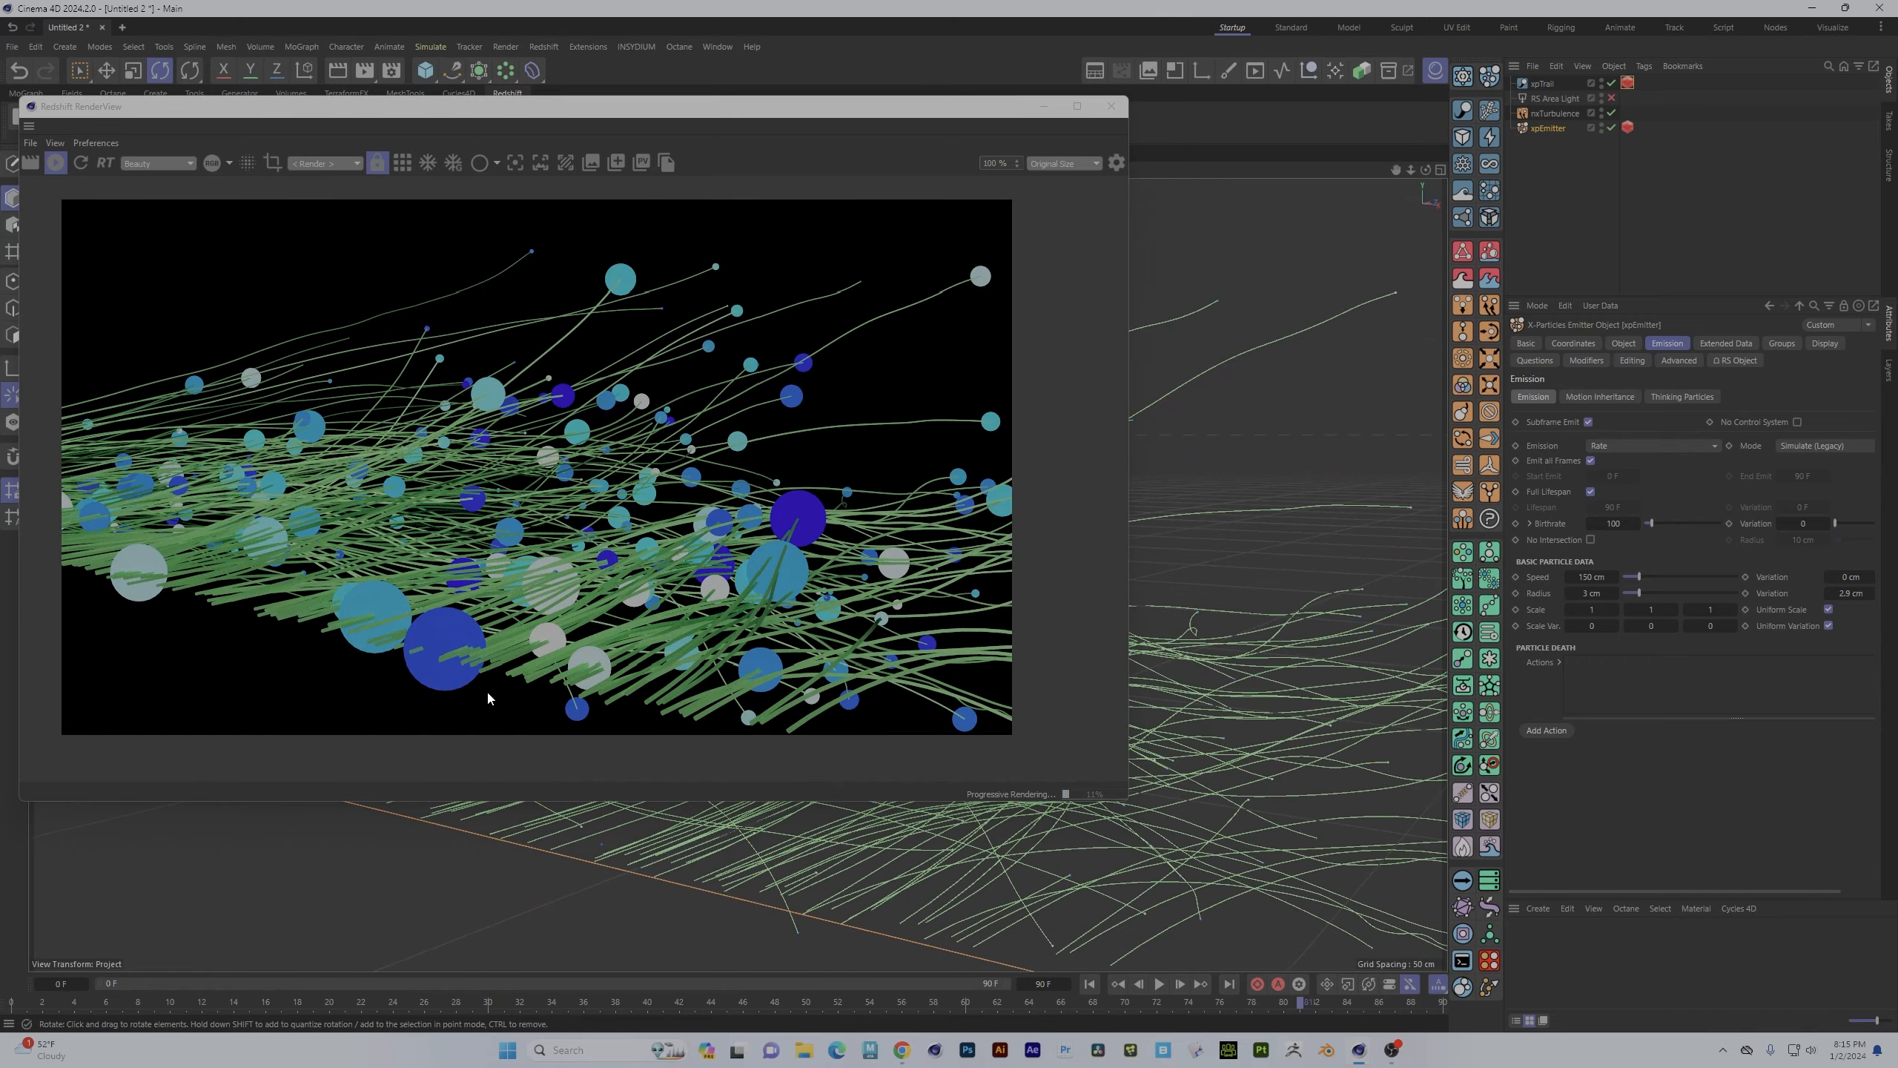
{"action": "left_click_drag", "start_coordinate": [1207, 651], "coordinate": [1336, 699], "text": "alt"}
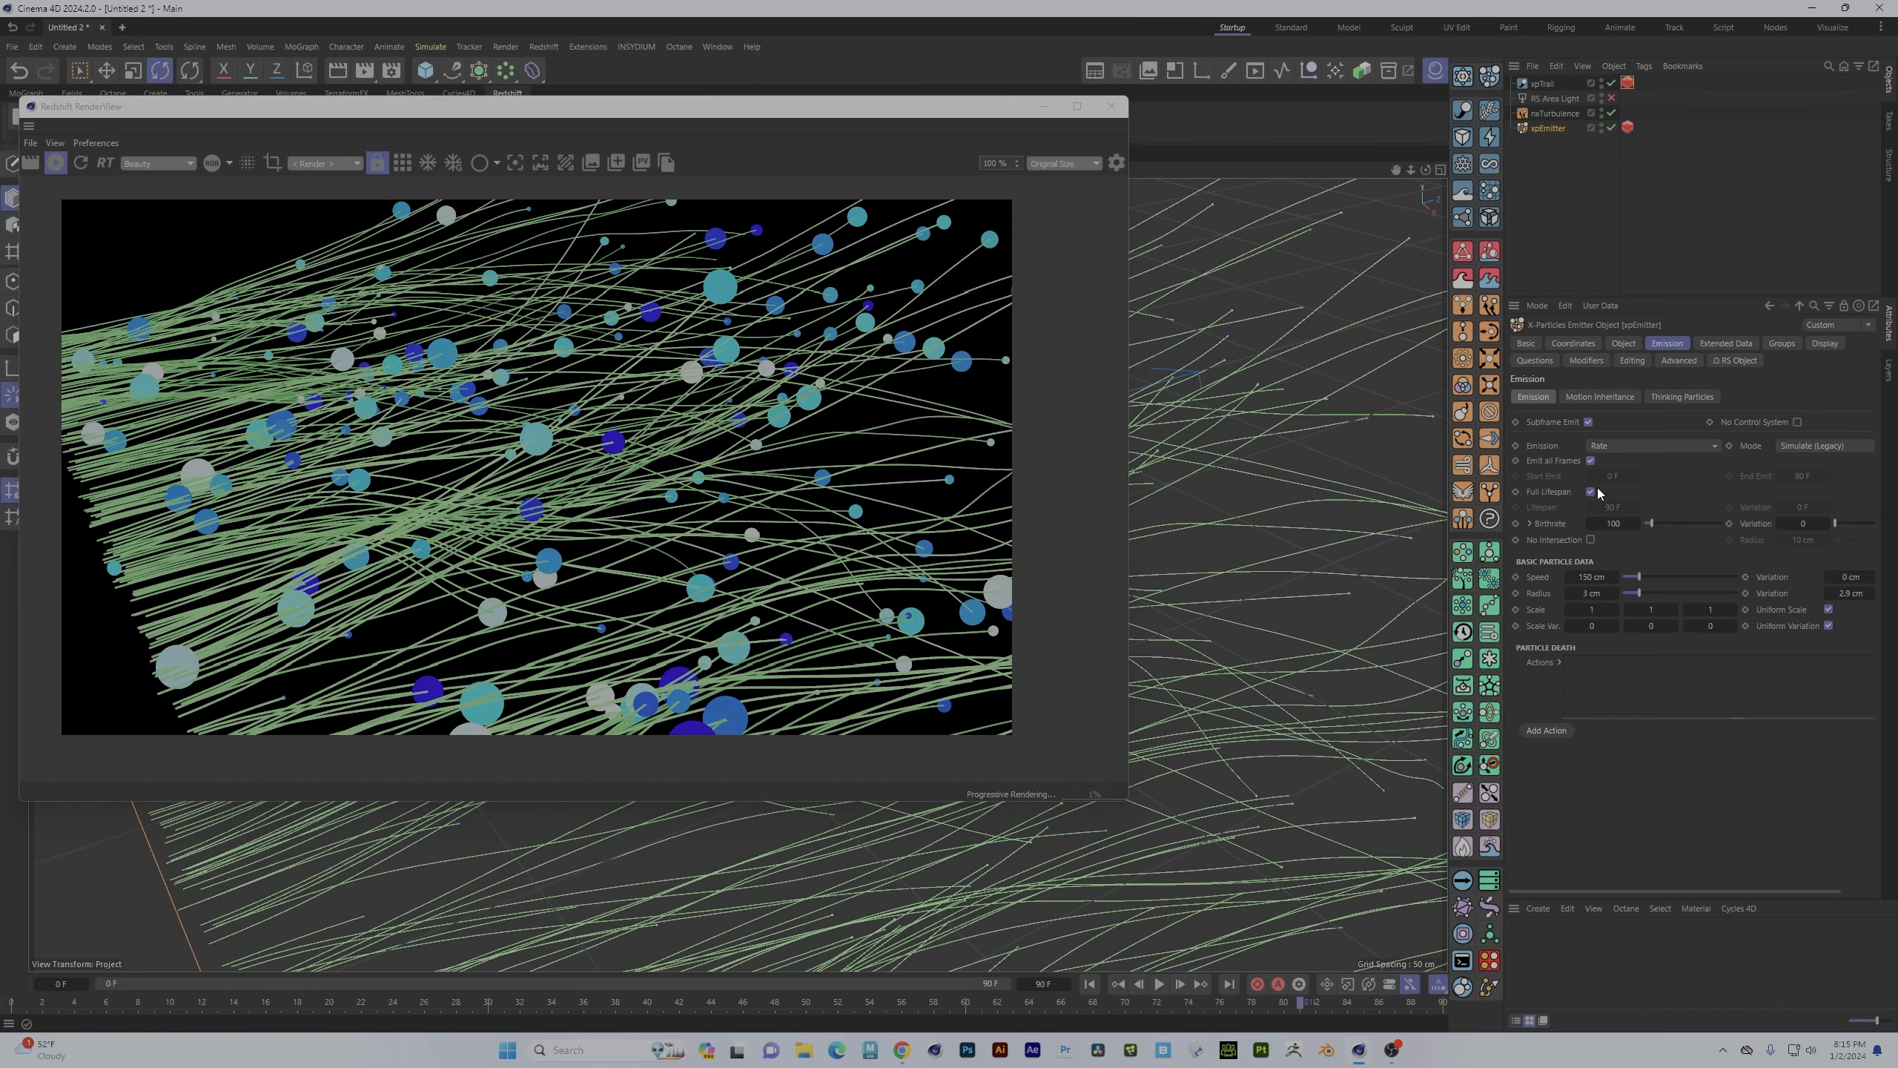
- Switch the xpTrail's Redshift curve mode to Boxes and raise its thickness to about 3.9
{"action": "left_click", "coordinate": [1627, 82]}
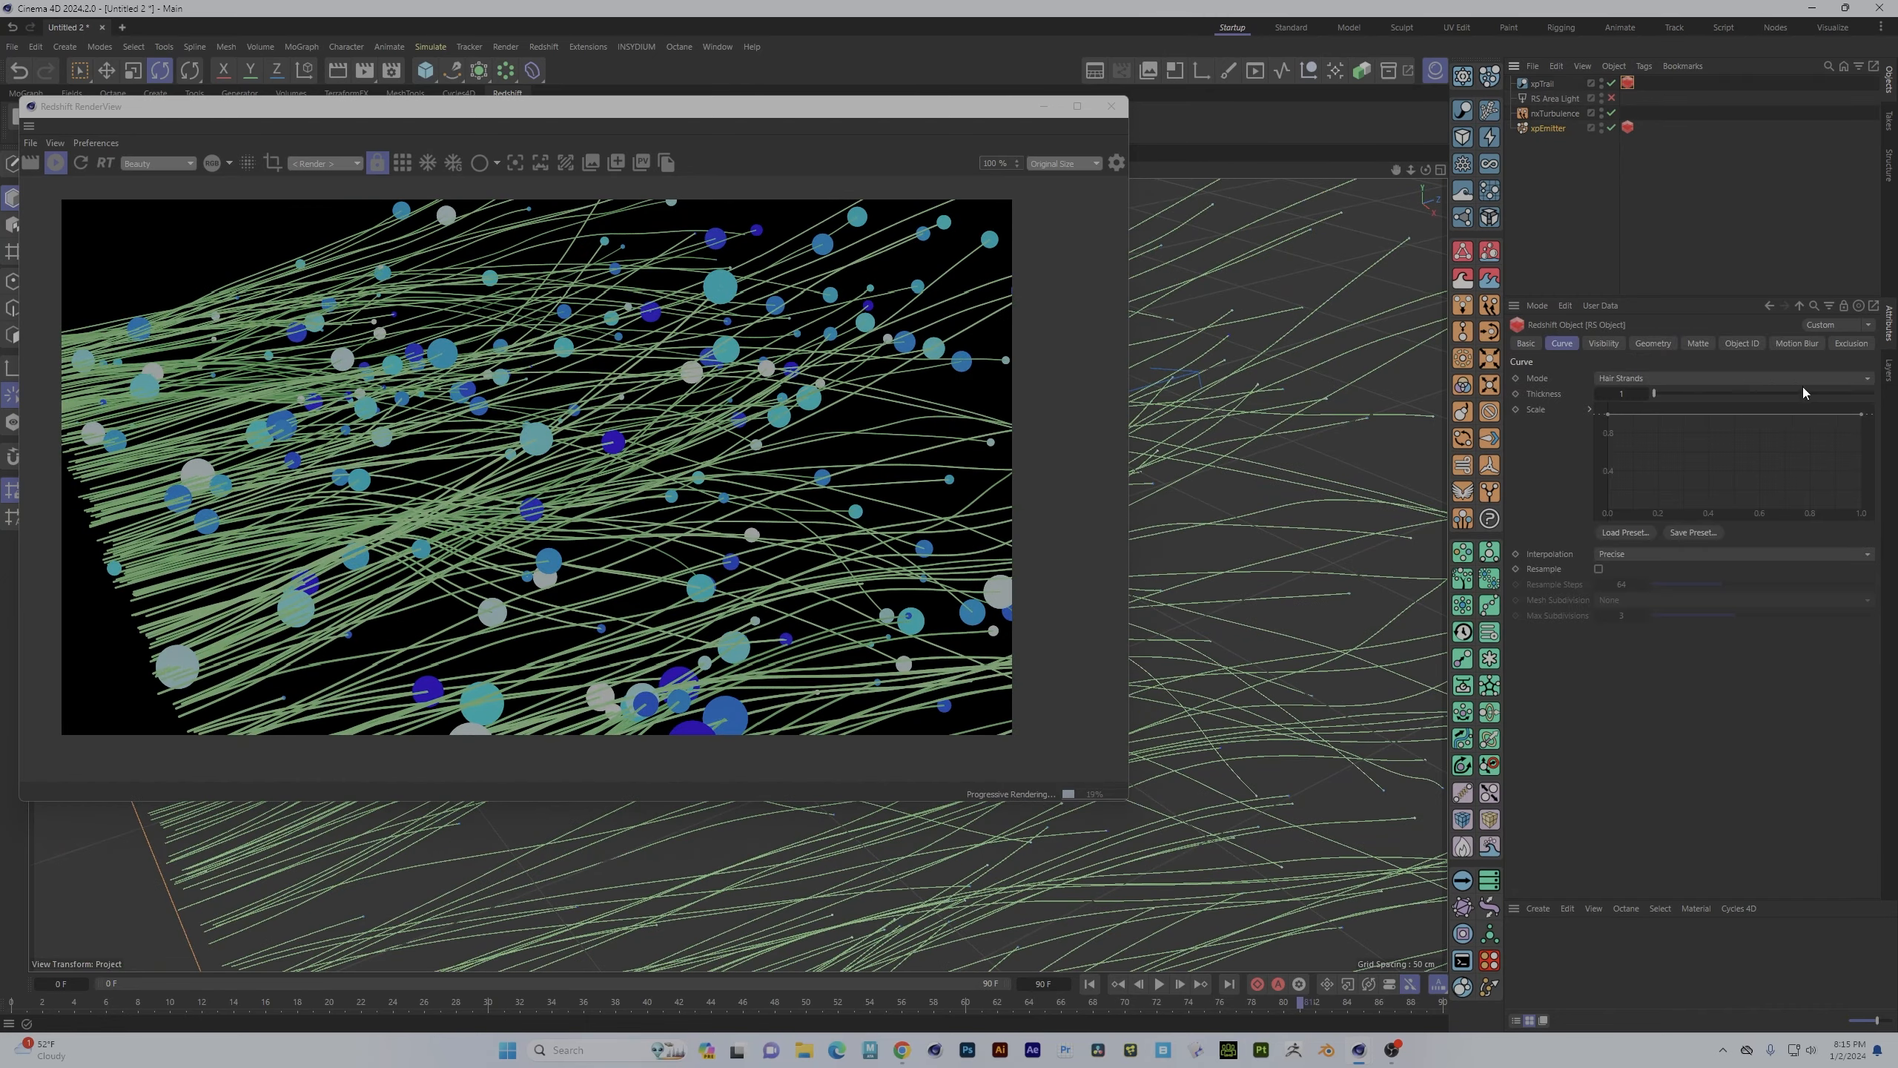
{"action": "left_click", "coordinate": [1870, 379]}
{"action": "left_click", "coordinate": [1720, 428]}
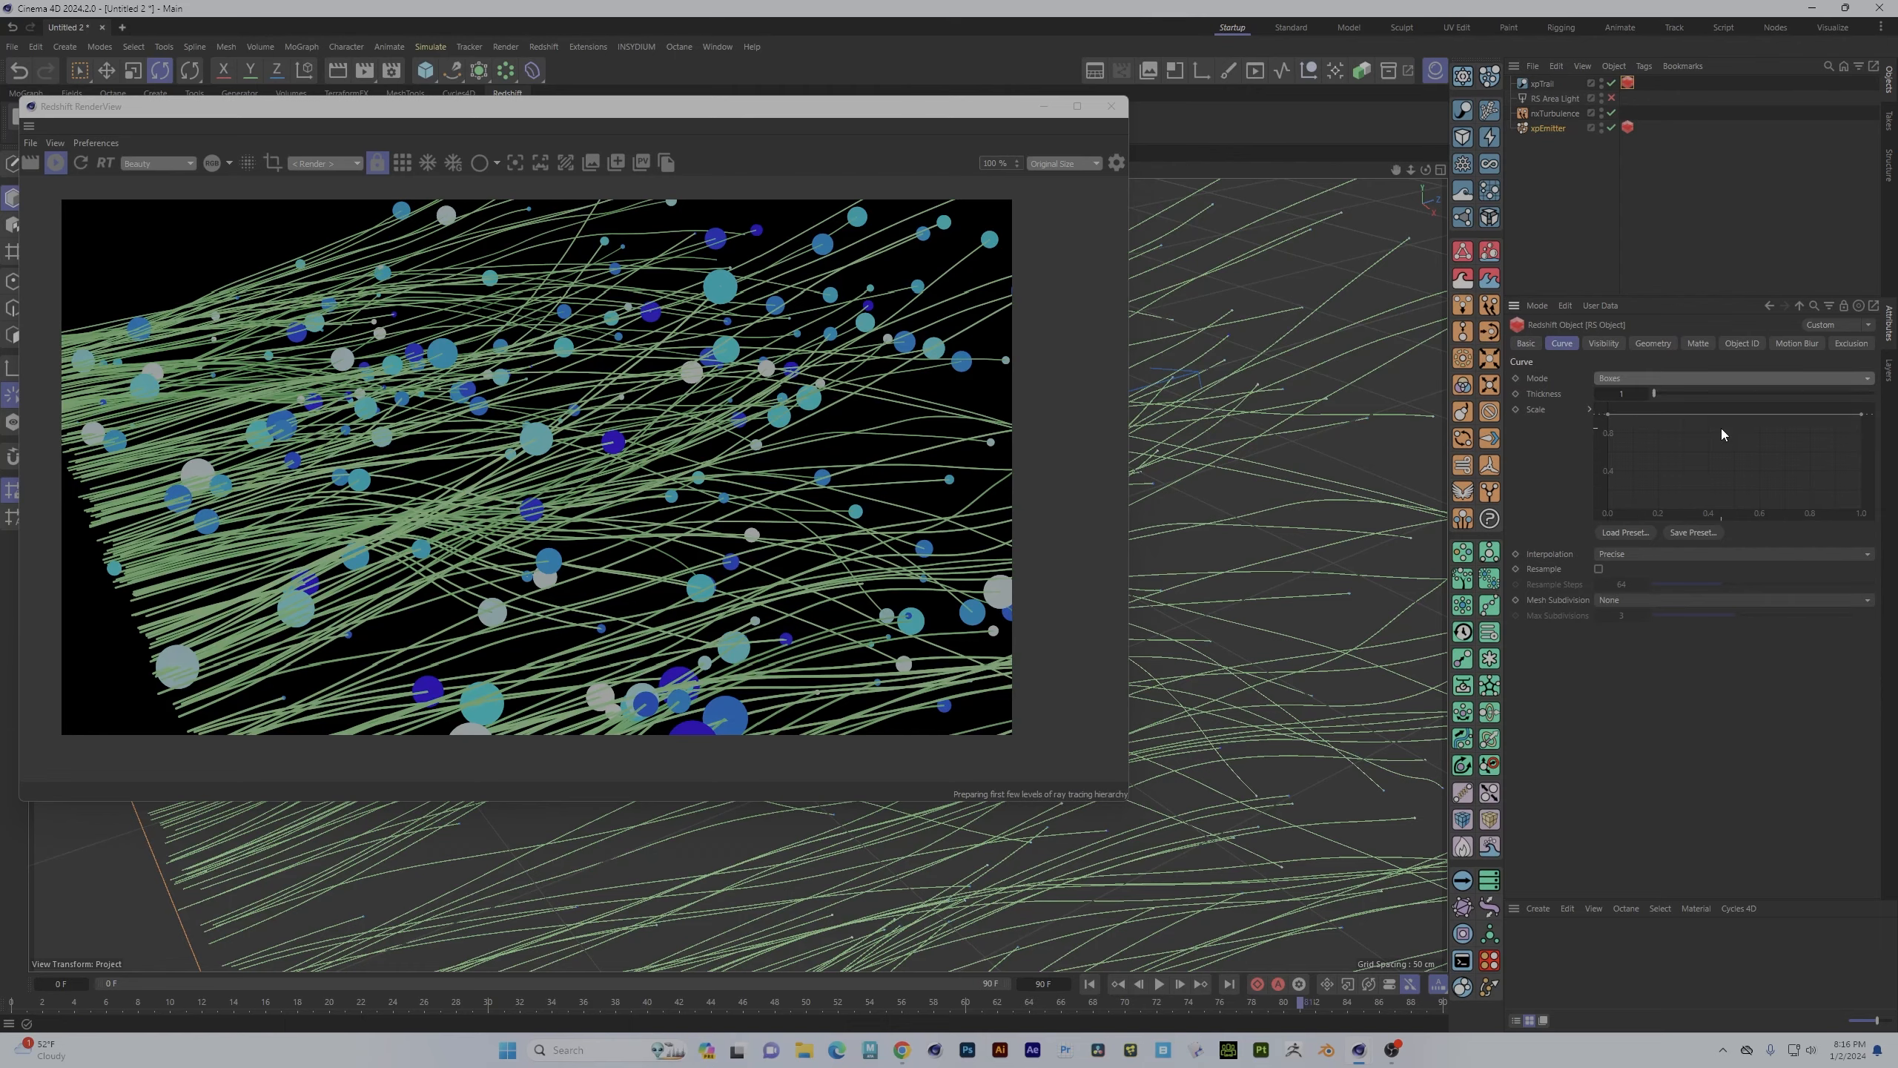
{"action": "left_click_drag", "start_coordinate": [978, 938], "coordinate": [886, 860], "text": "alt"}
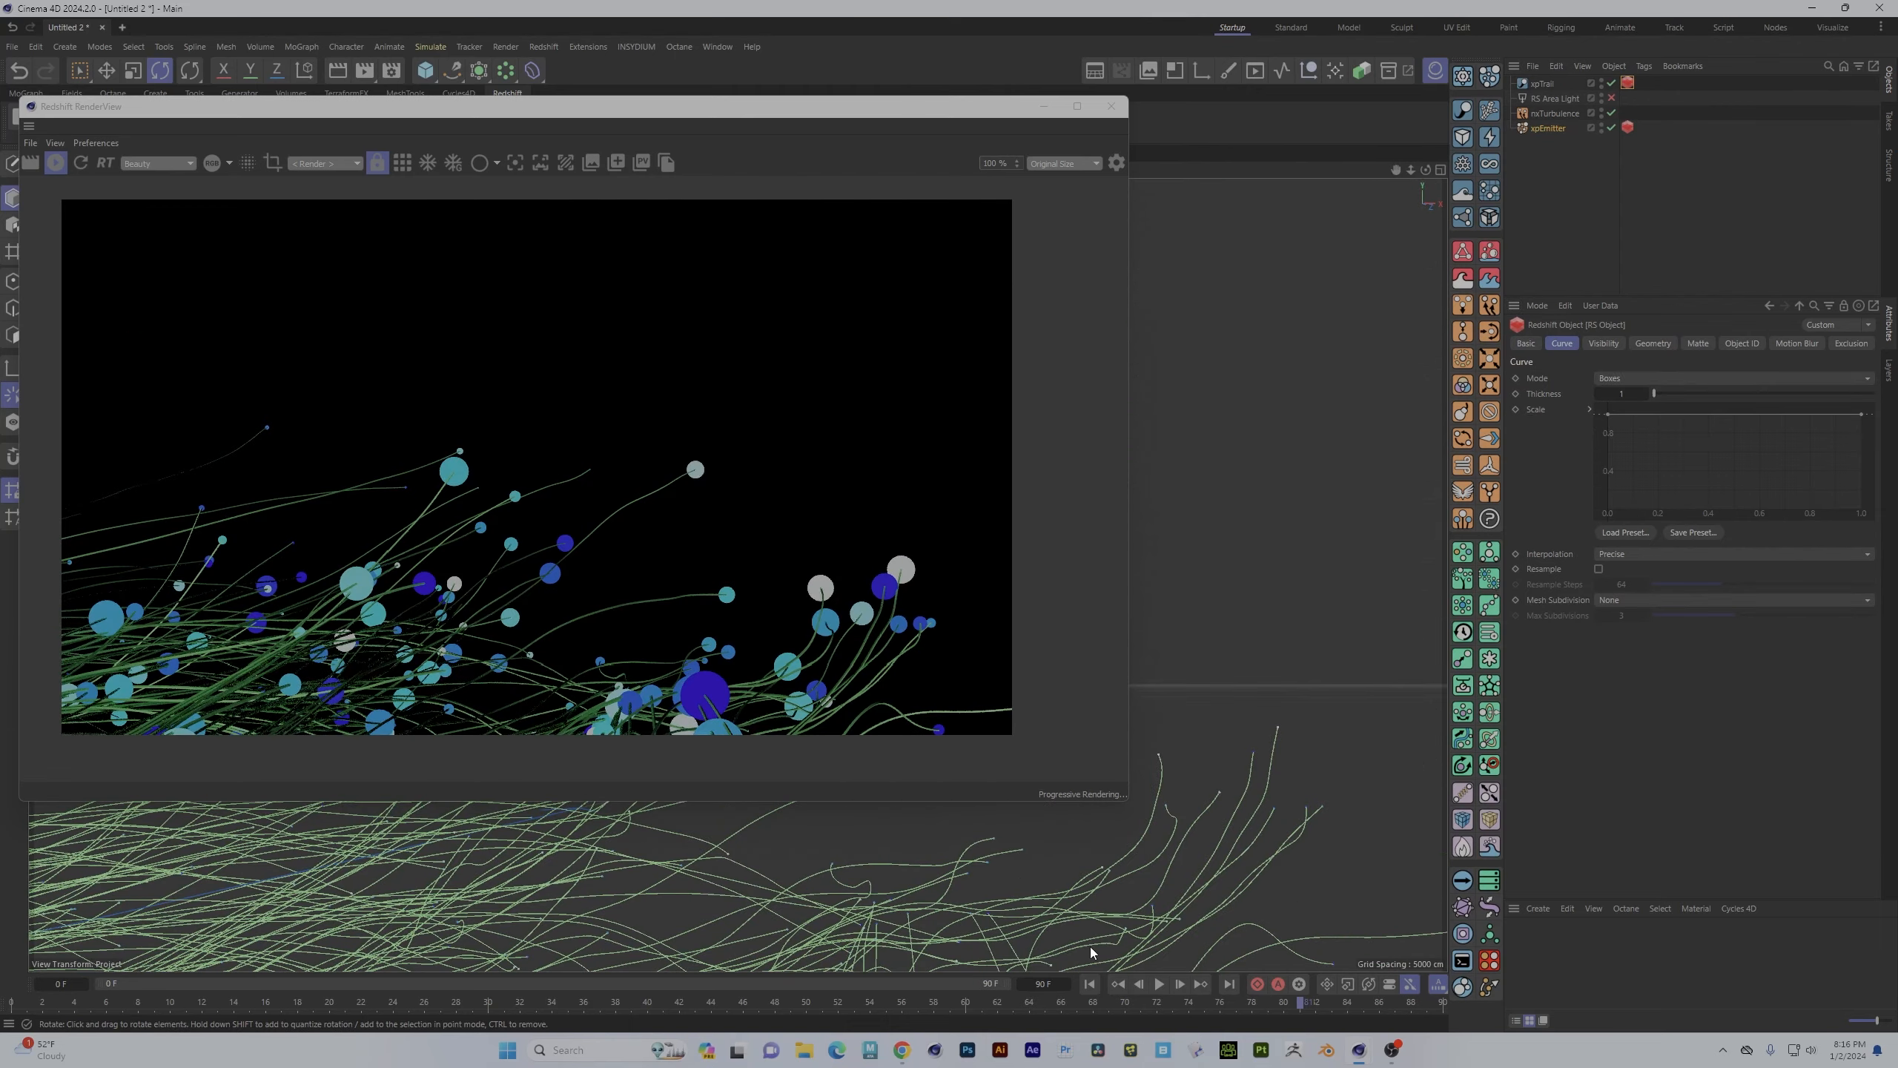
{"action": "left_click_drag", "start_coordinate": [1090, 947], "coordinate": [1234, 737], "text": "alt"}
{"action": "left_click_drag", "start_coordinate": [1181, 553], "coordinate": [1290, 545], "text": "alt"}
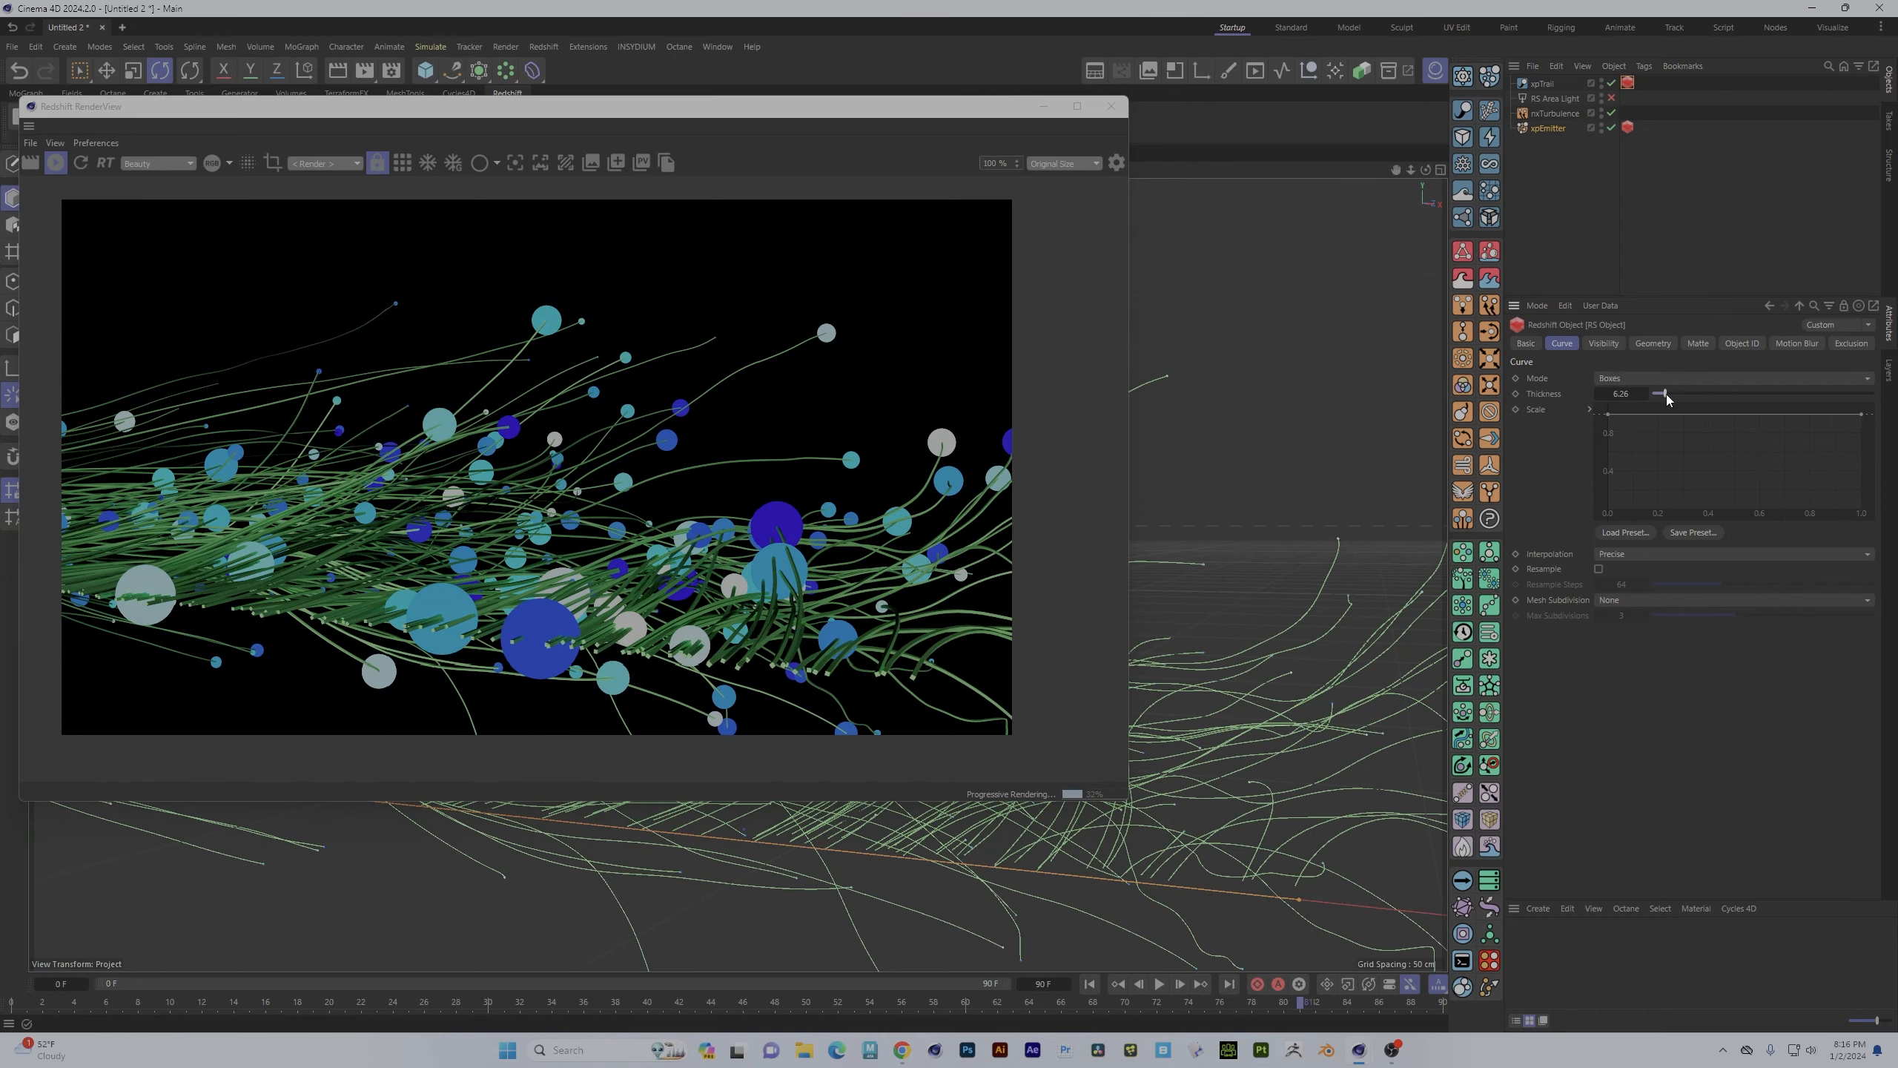
{"action": "left_click_drag", "start_coordinate": [1667, 394], "coordinate": [1659, 399]}
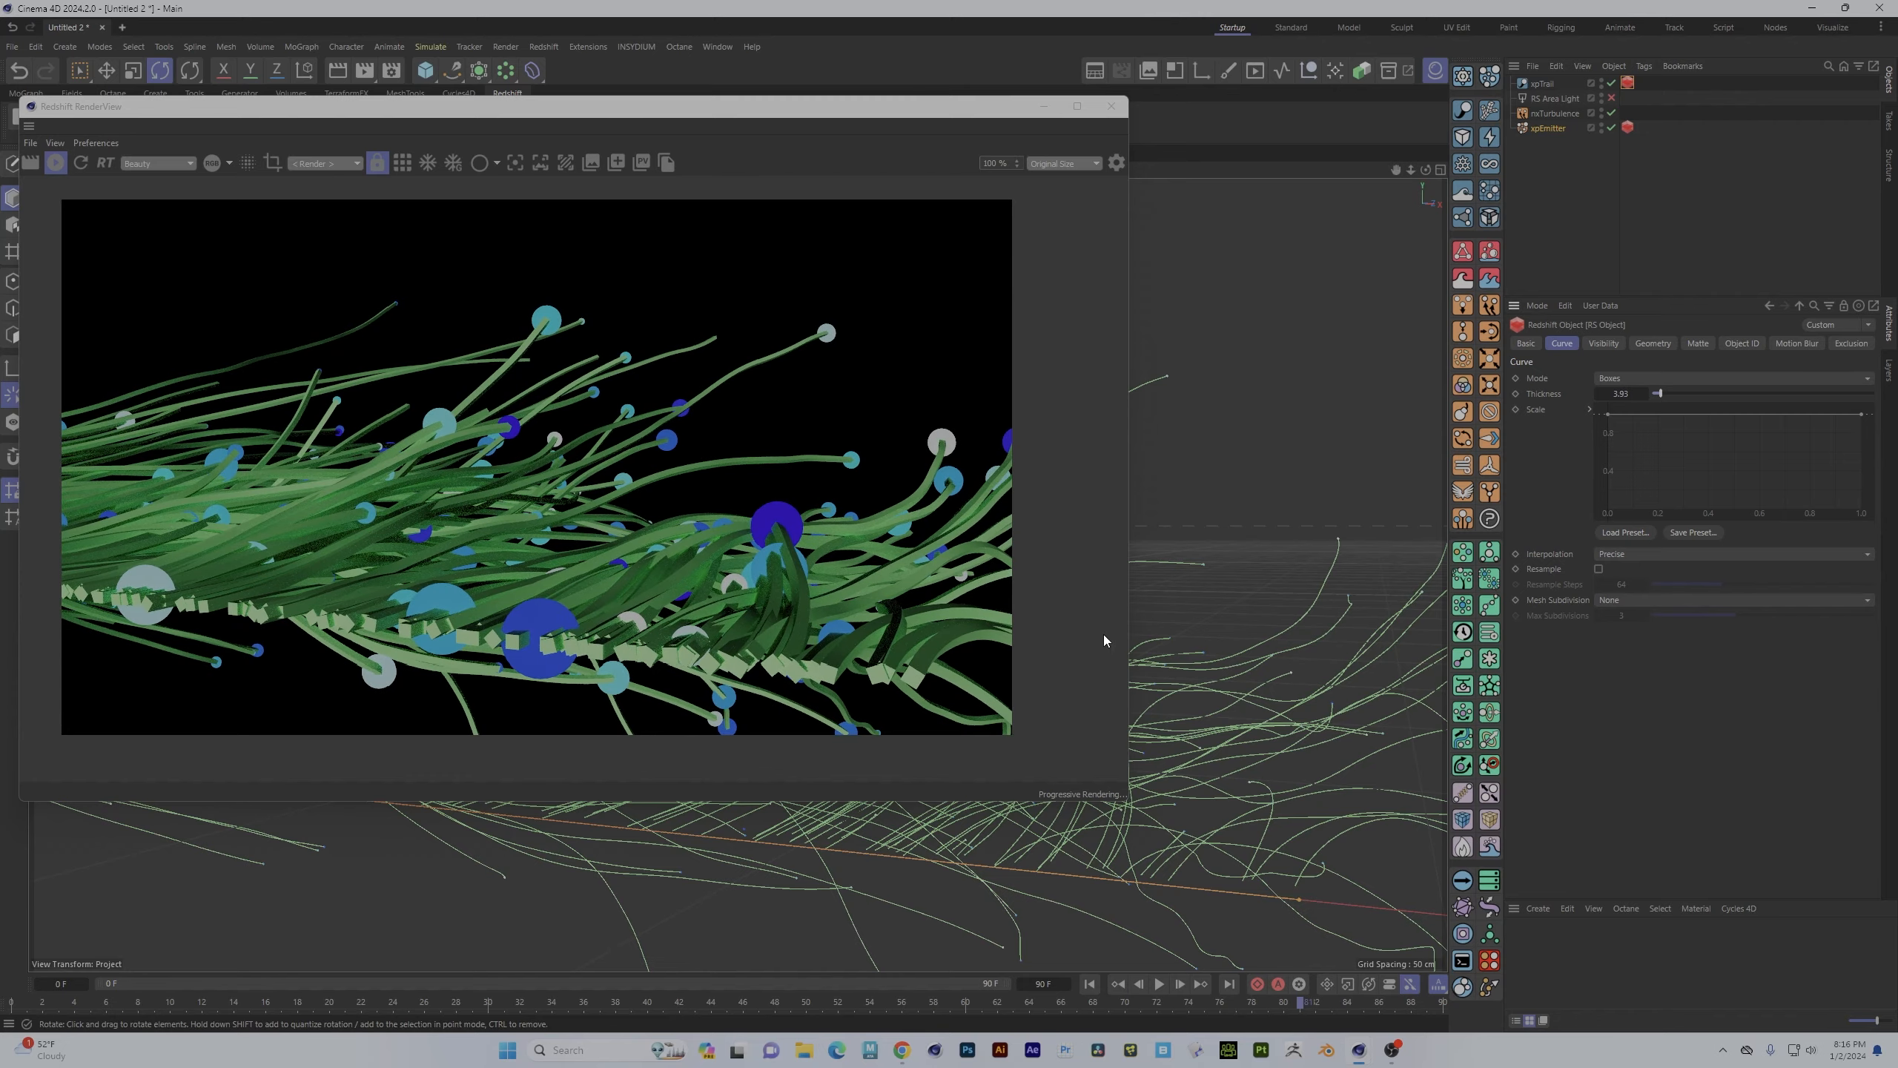
{"action": "left_click_drag", "start_coordinate": [1173, 644], "coordinate": [1211, 708], "text": "alt"}
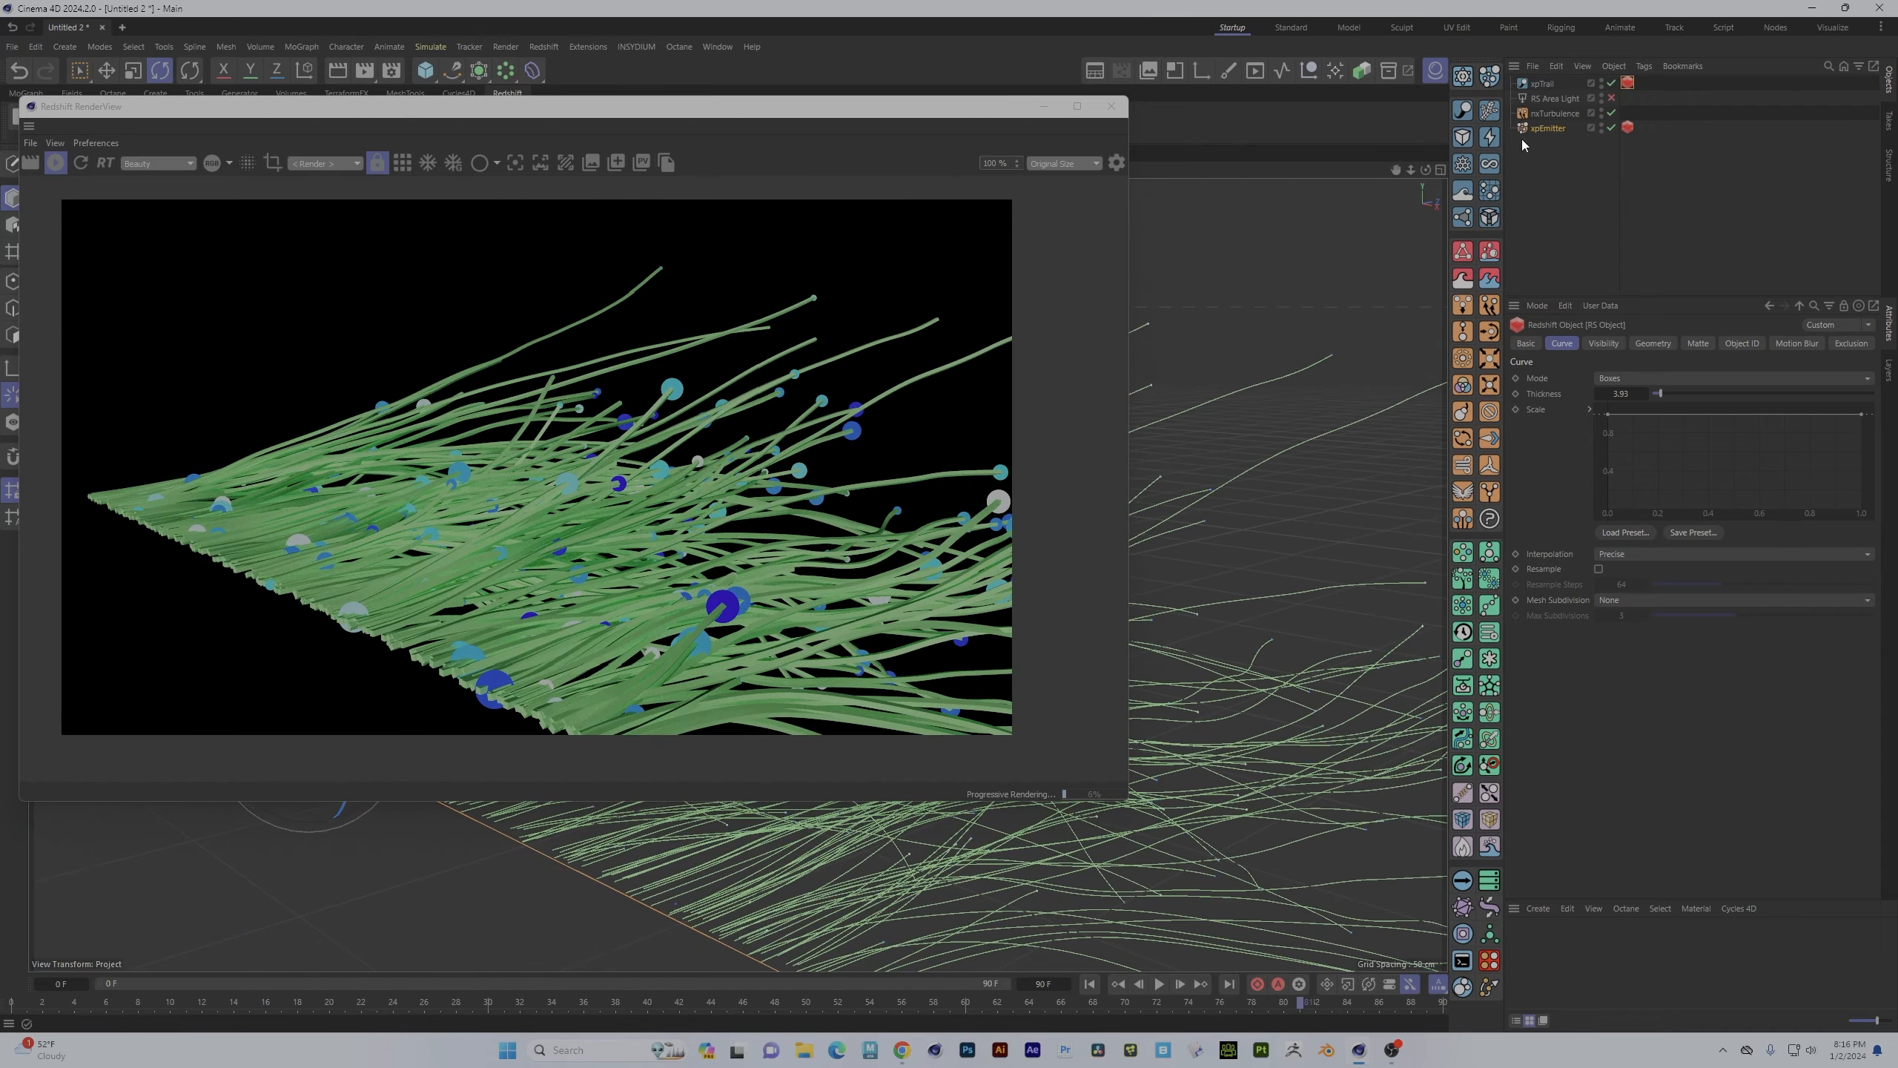
- Turn the RS Area Light on to view the box strands lit, and turn it off again
{"action": "left_click", "coordinate": [1611, 97]}
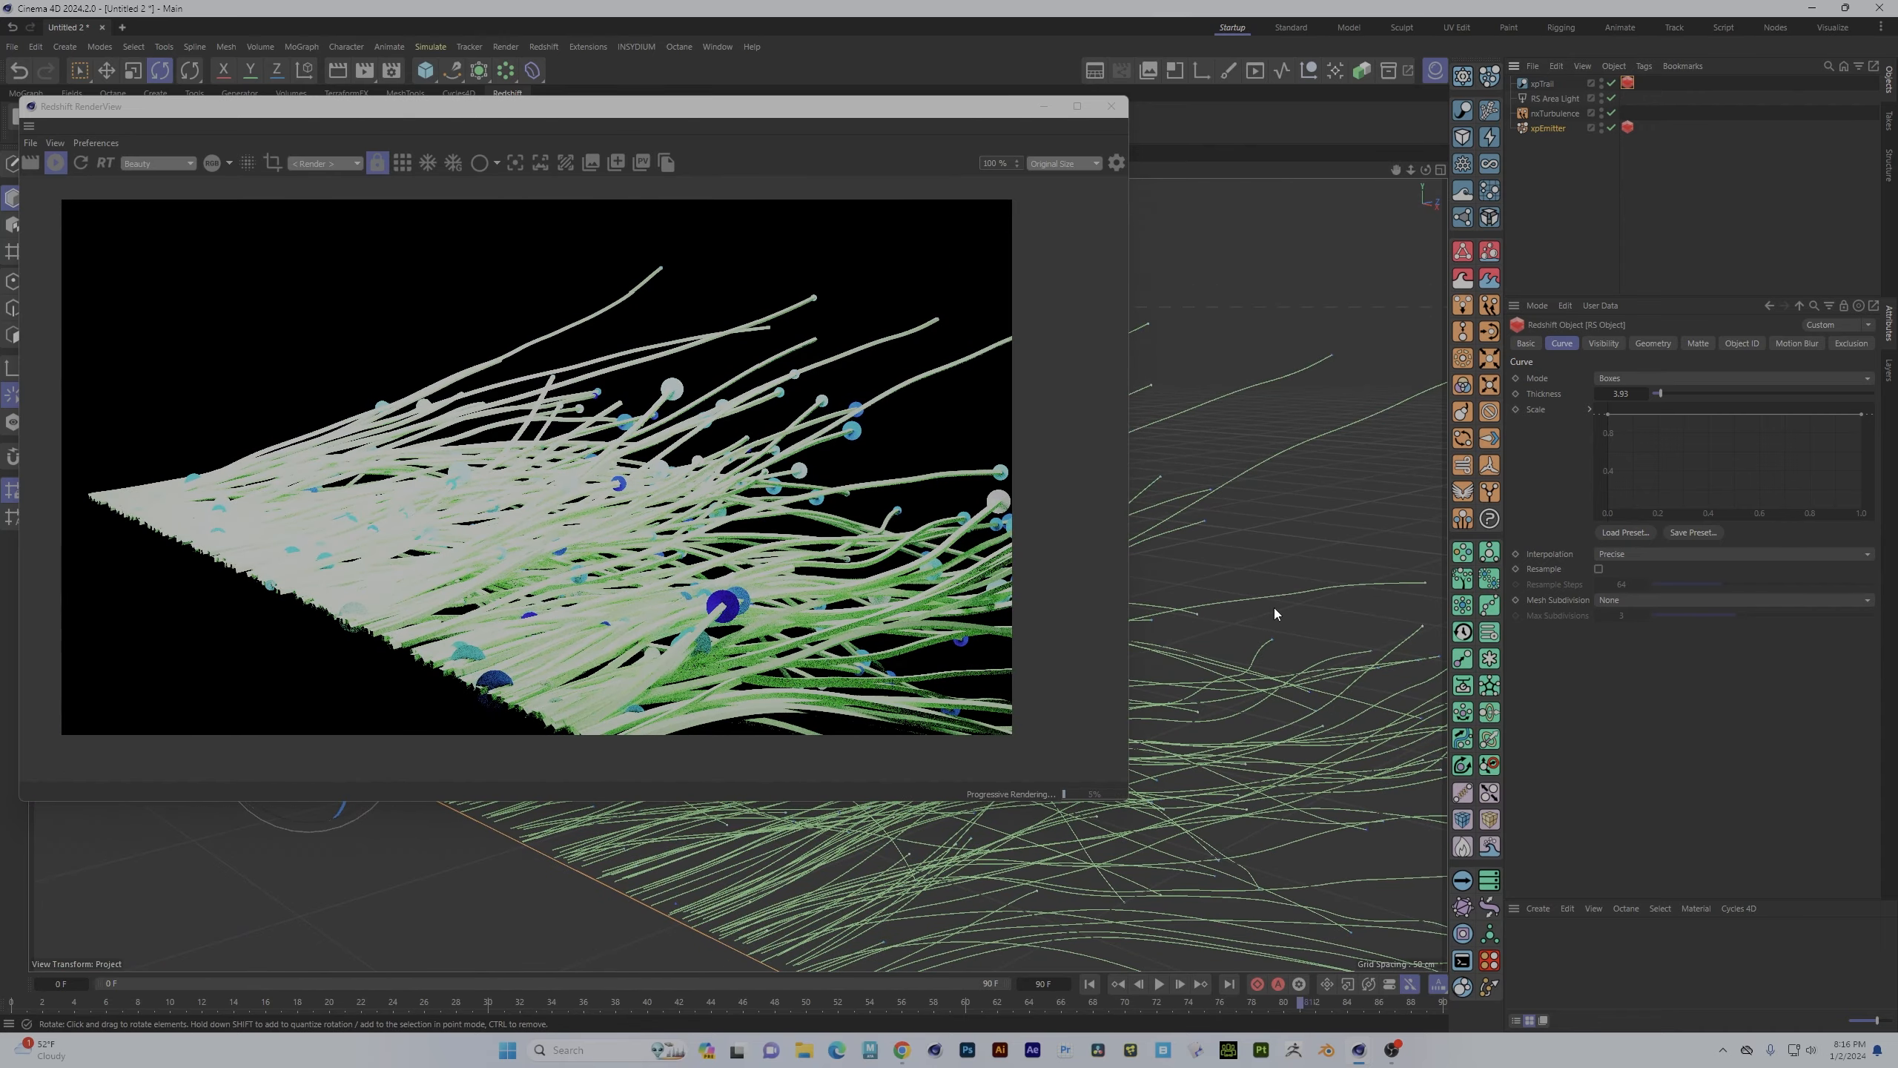
{"action": "left_click_drag", "start_coordinate": [1274, 608], "coordinate": [1315, 662], "text": "alt"}
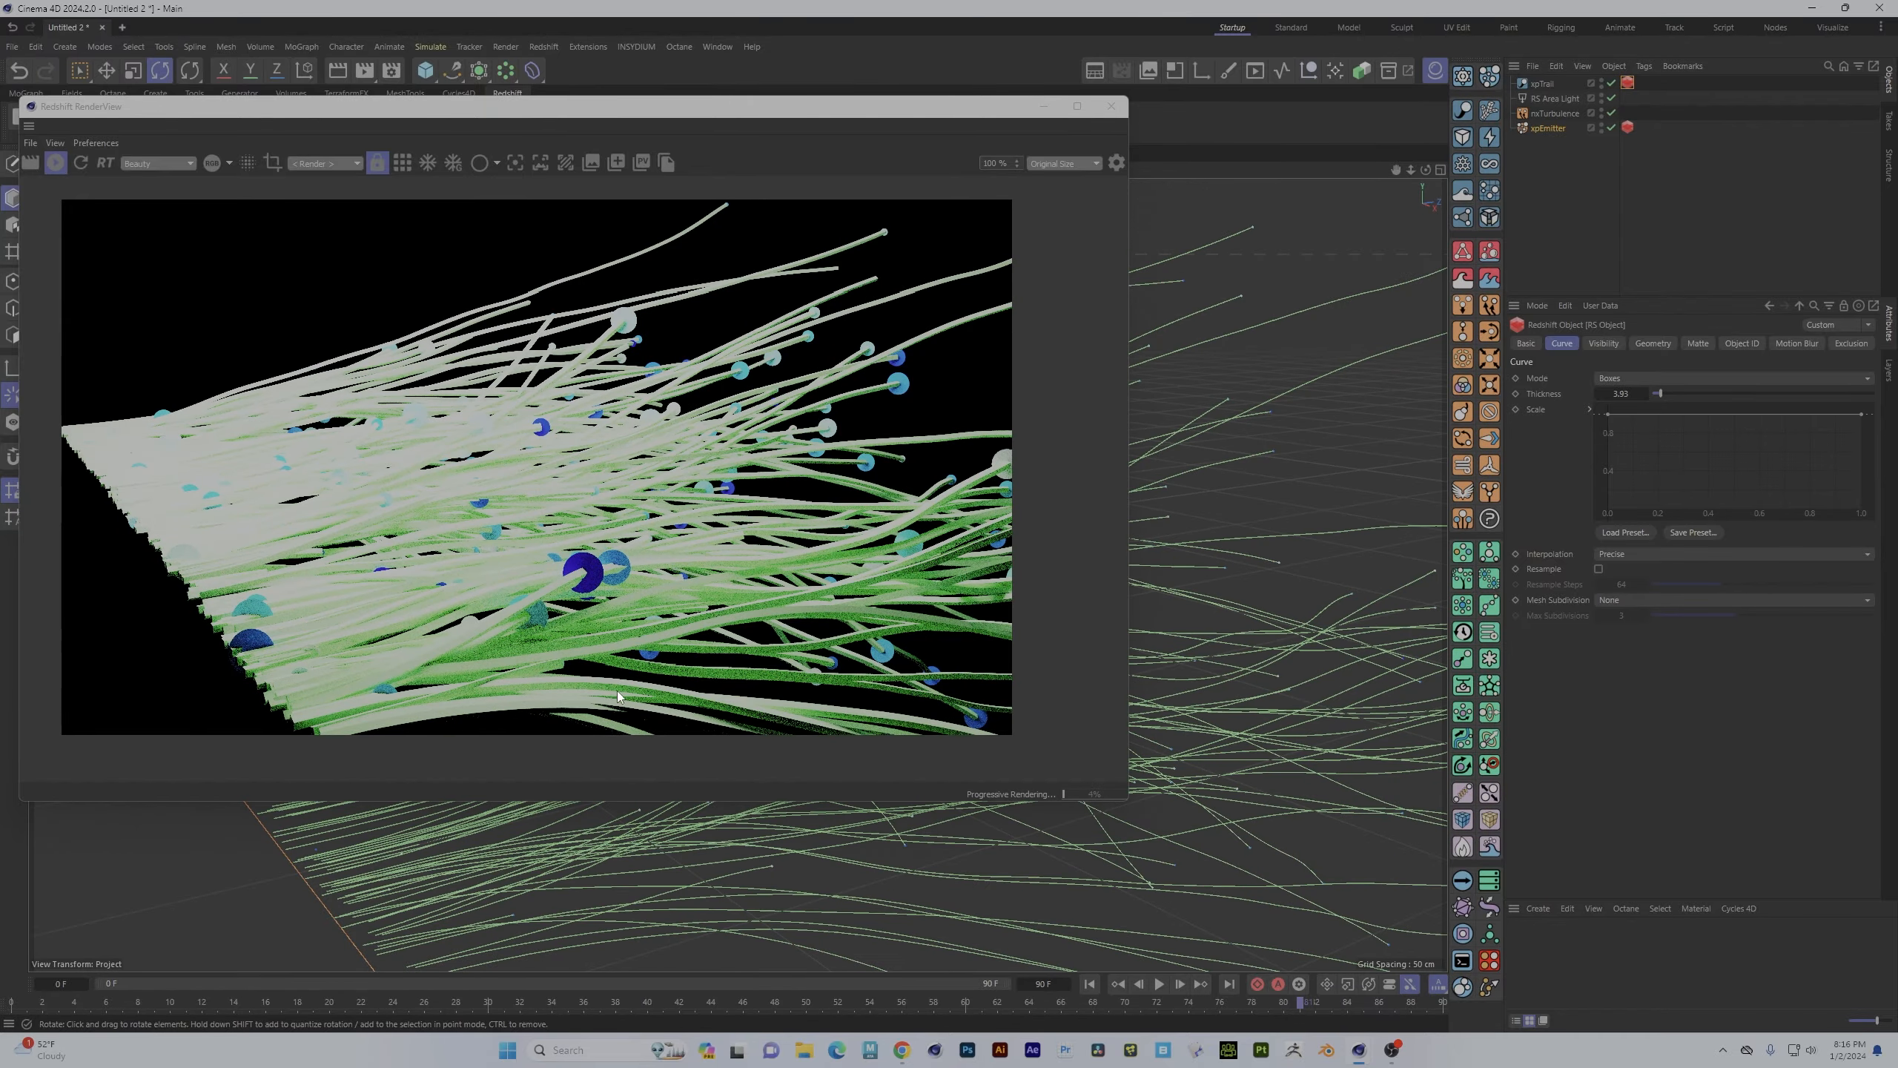
{"action": "left_click", "coordinate": [1612, 98]}
- Switch the xpTrail's Redshift curve mode to Cylinders
{"action": "left_click", "coordinate": [1777, 377]}
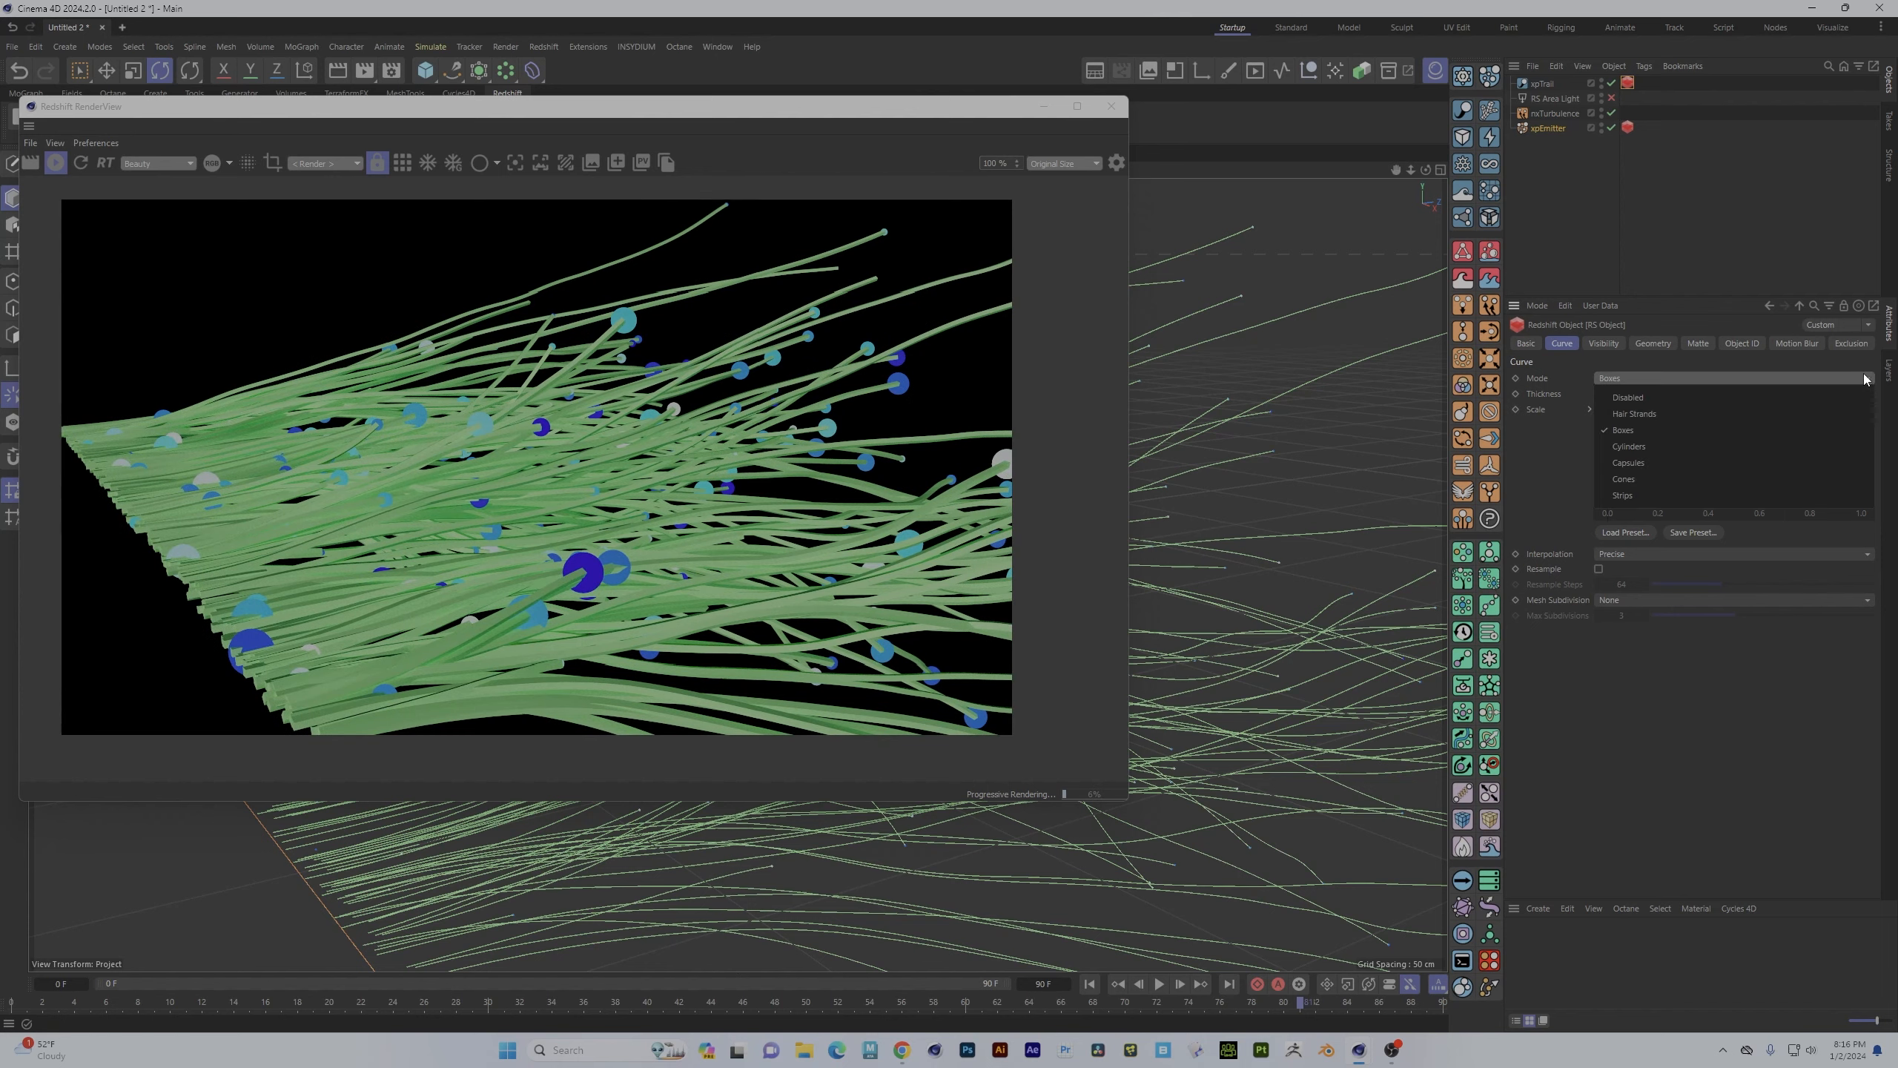
{"action": "left_click", "coordinate": [1737, 460]}
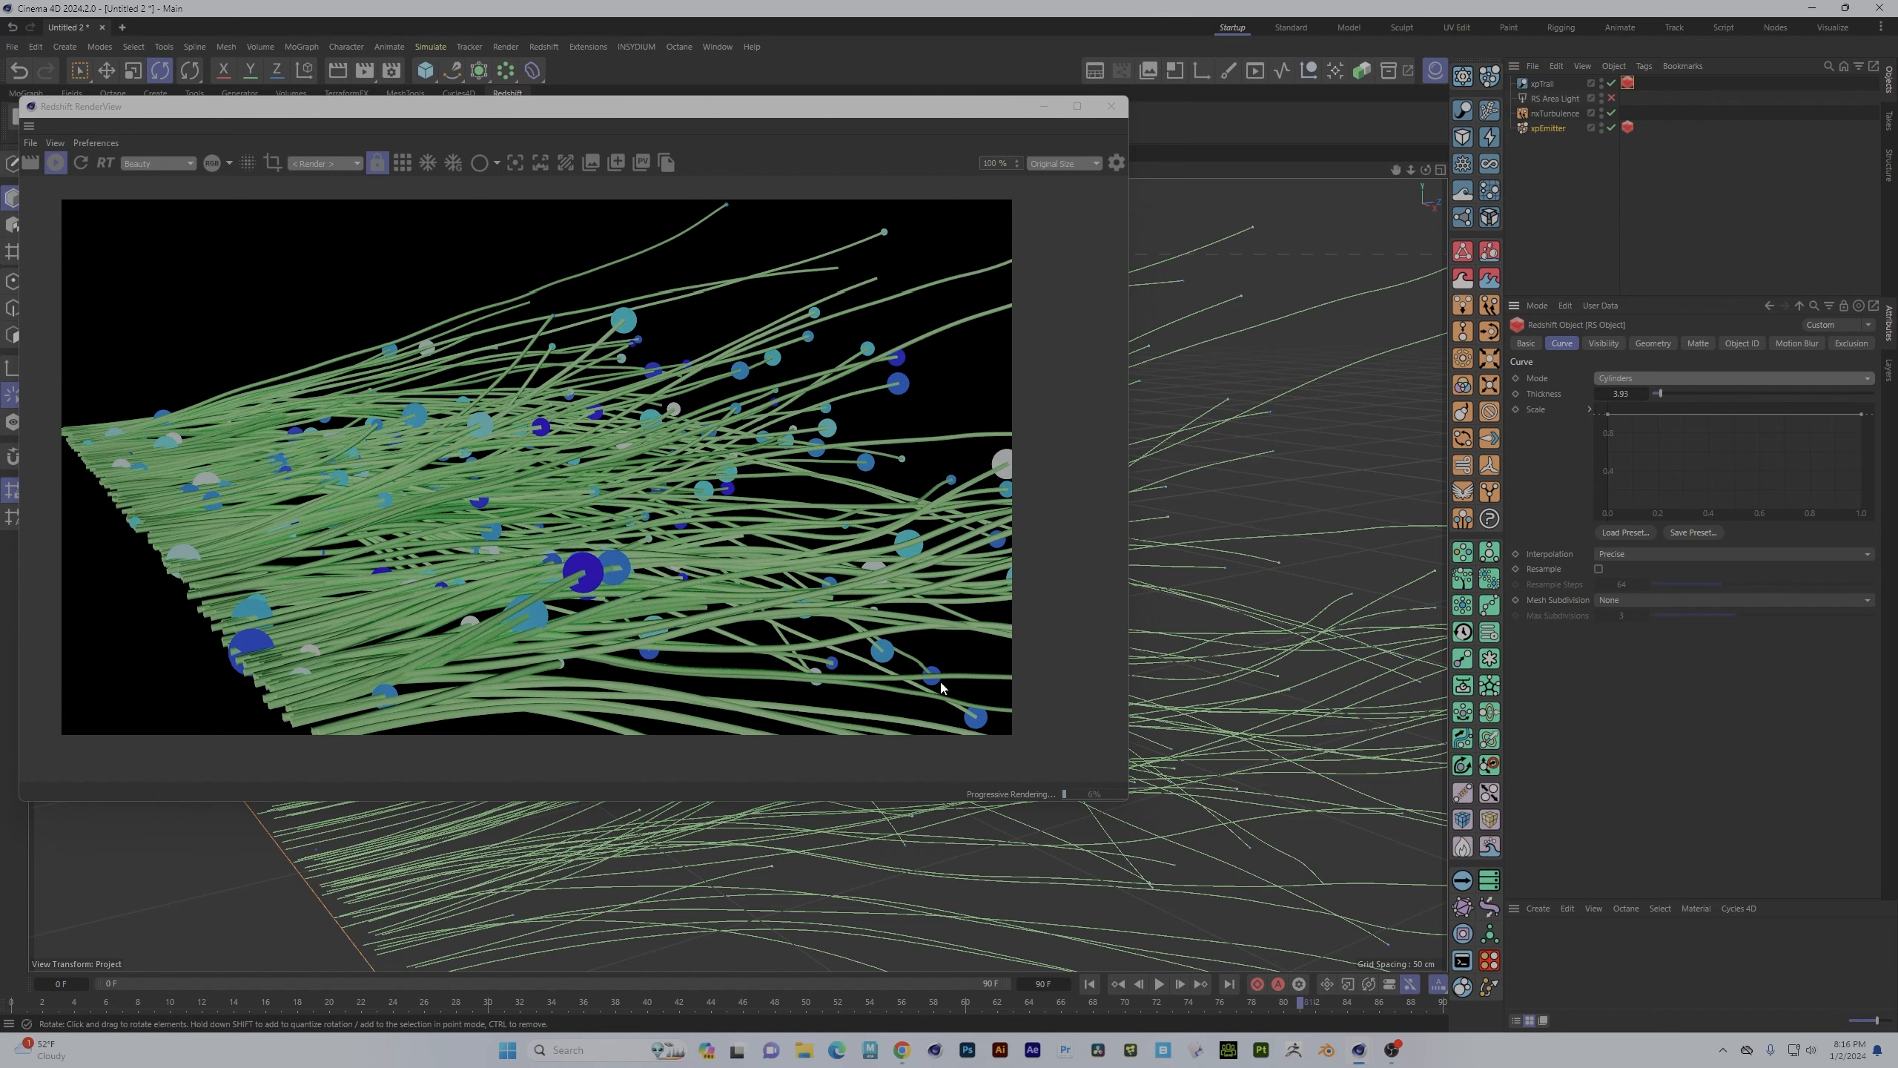
- Raise the xpTrail's Redshift curve thickness to about 7.9 for the cylinder strands
{"action": "left_click_drag", "start_coordinate": [916, 796], "coordinate": [1210, 635], "text": "alt"}
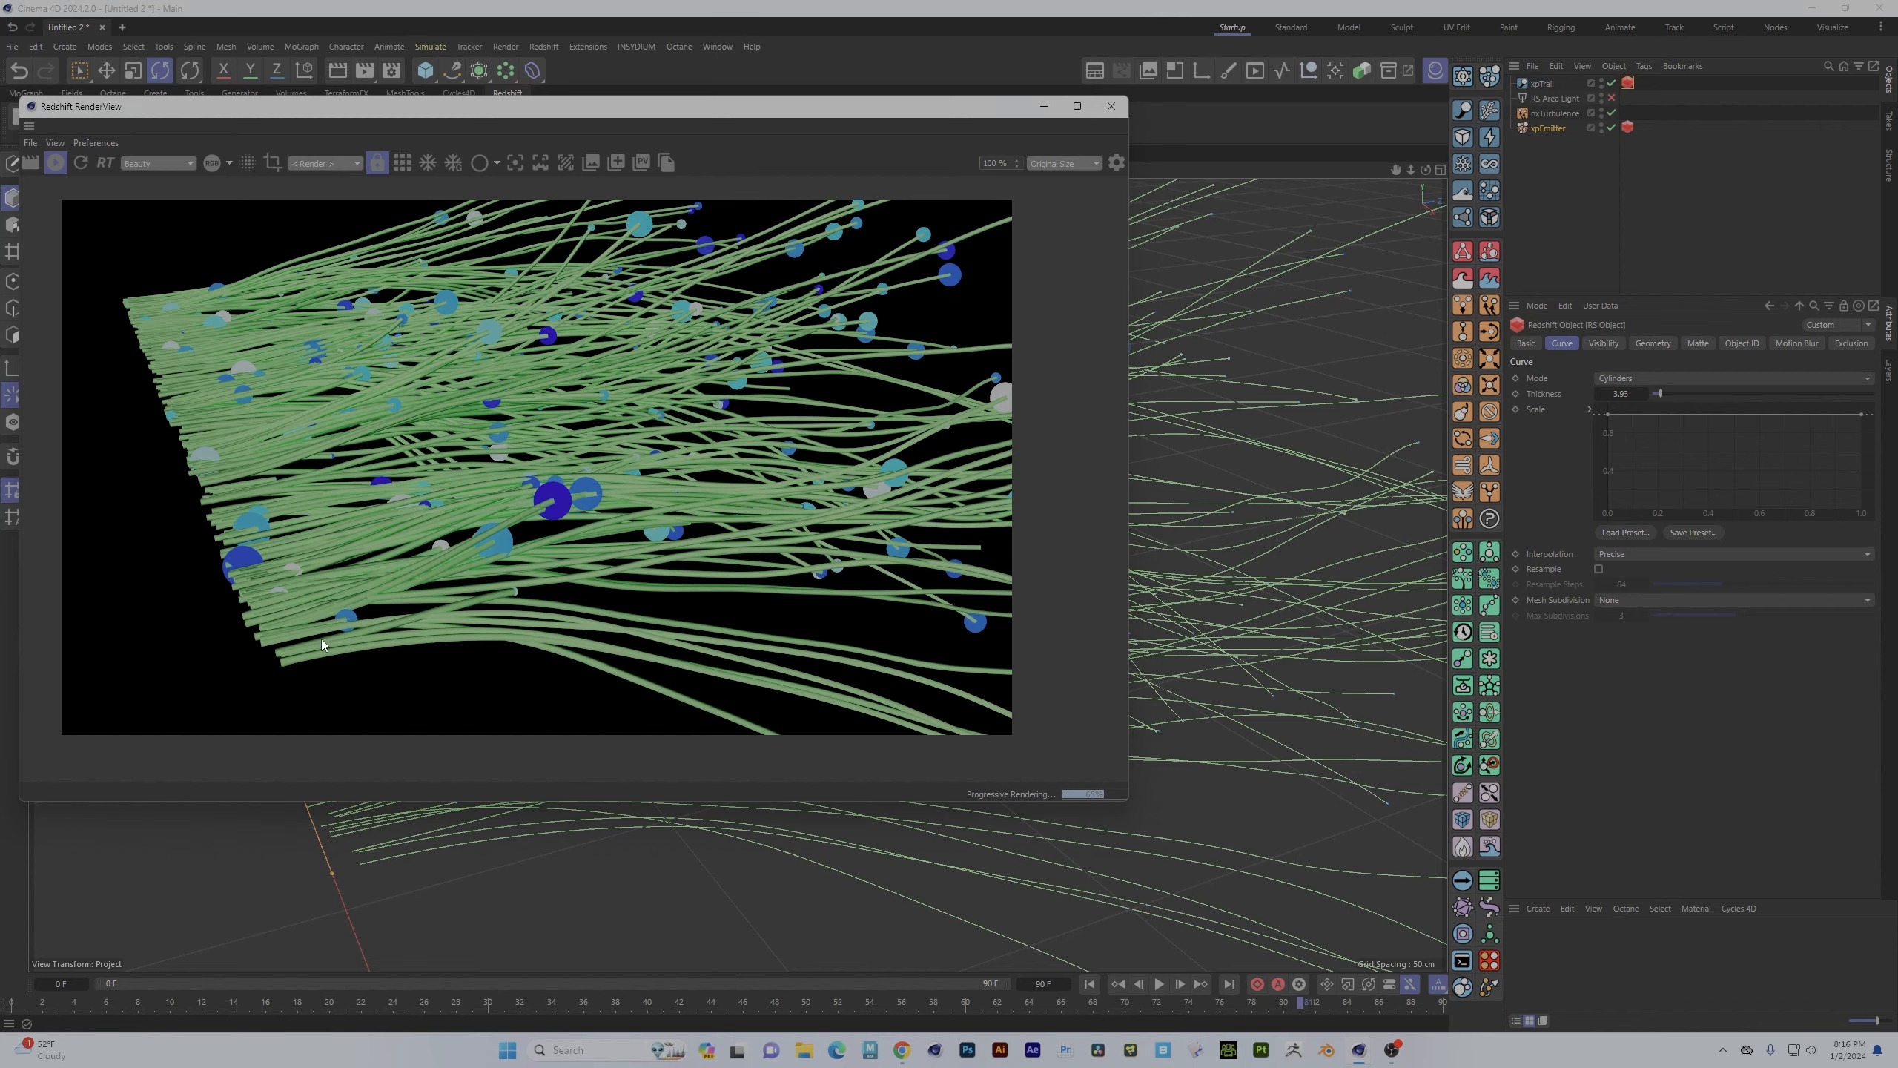
{"action": "left_click_drag", "start_coordinate": [368, 650], "coordinate": [407, 637], "text": "alt"}
{"action": "left_click_drag", "start_coordinate": [1279, 860], "coordinate": [1449, 835], "text": "alt"}
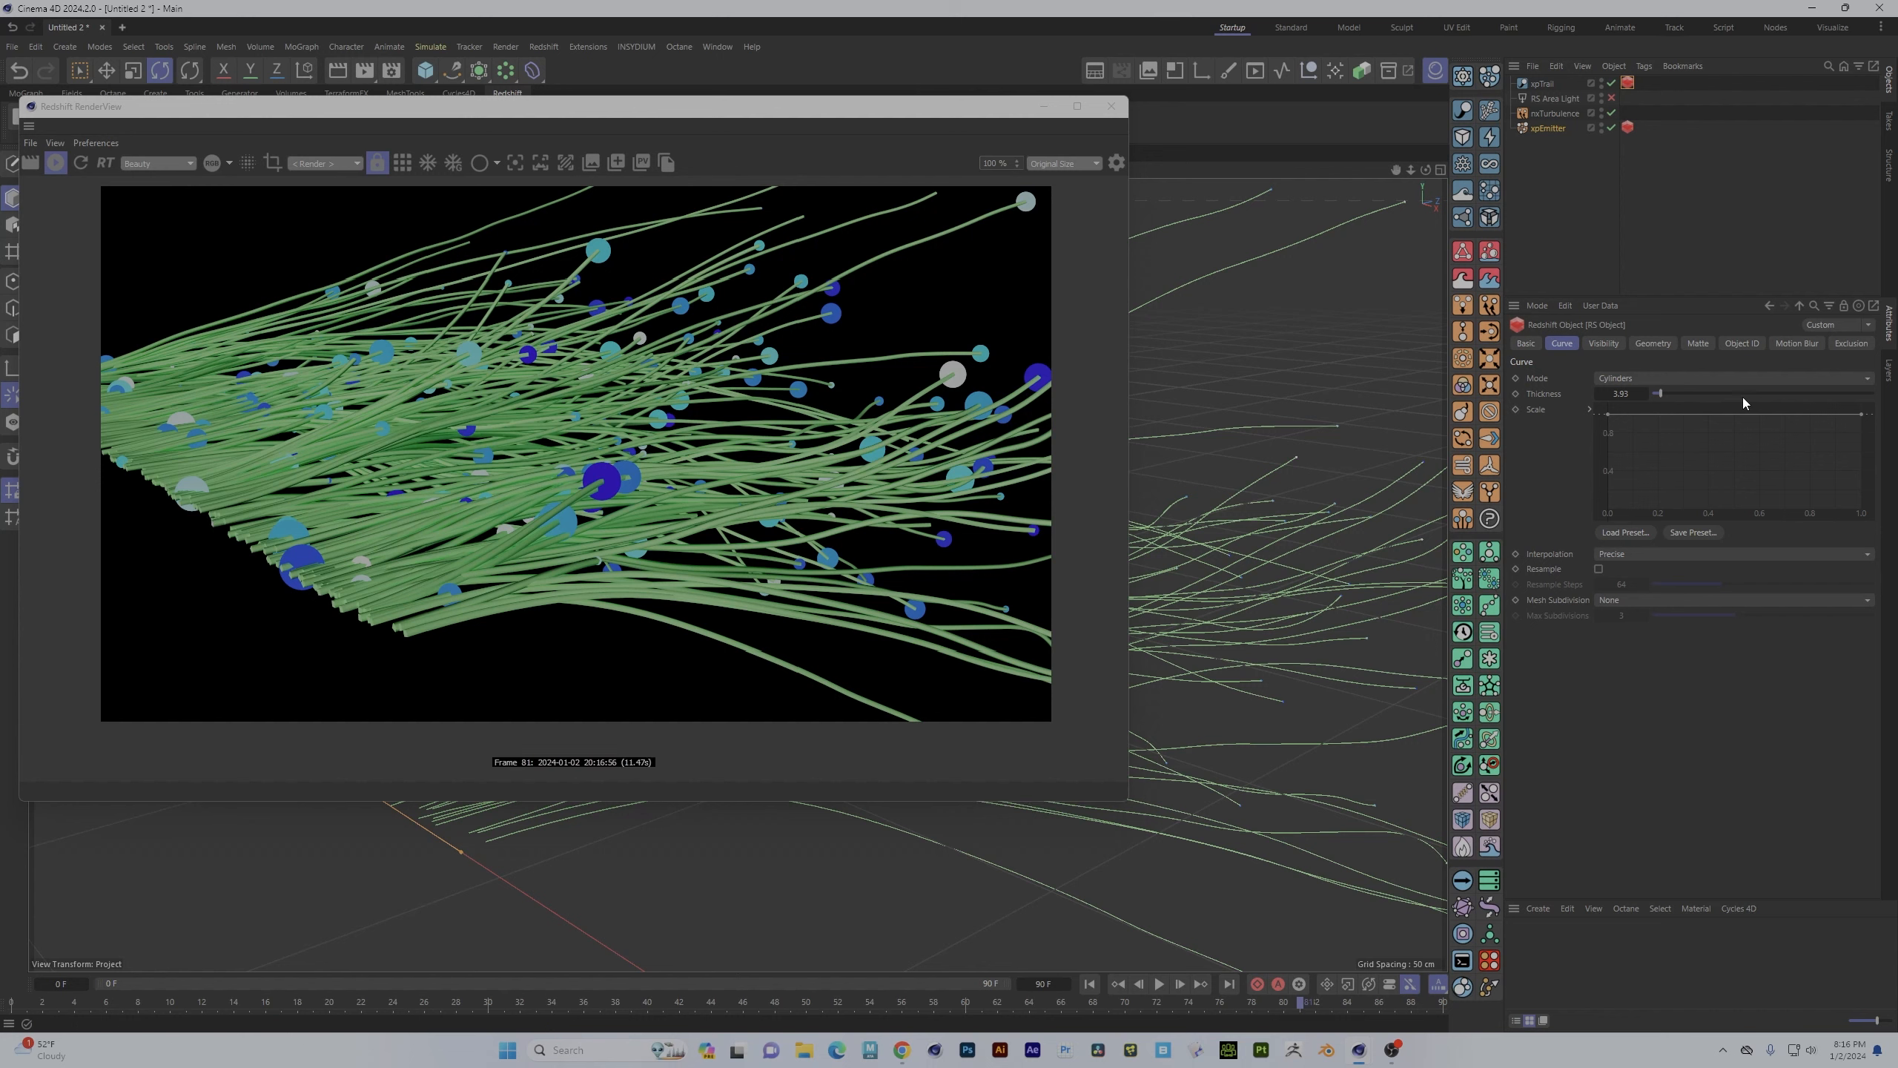
{"action": "left_click_drag", "start_coordinate": [1743, 398], "coordinate": [1667, 407]}
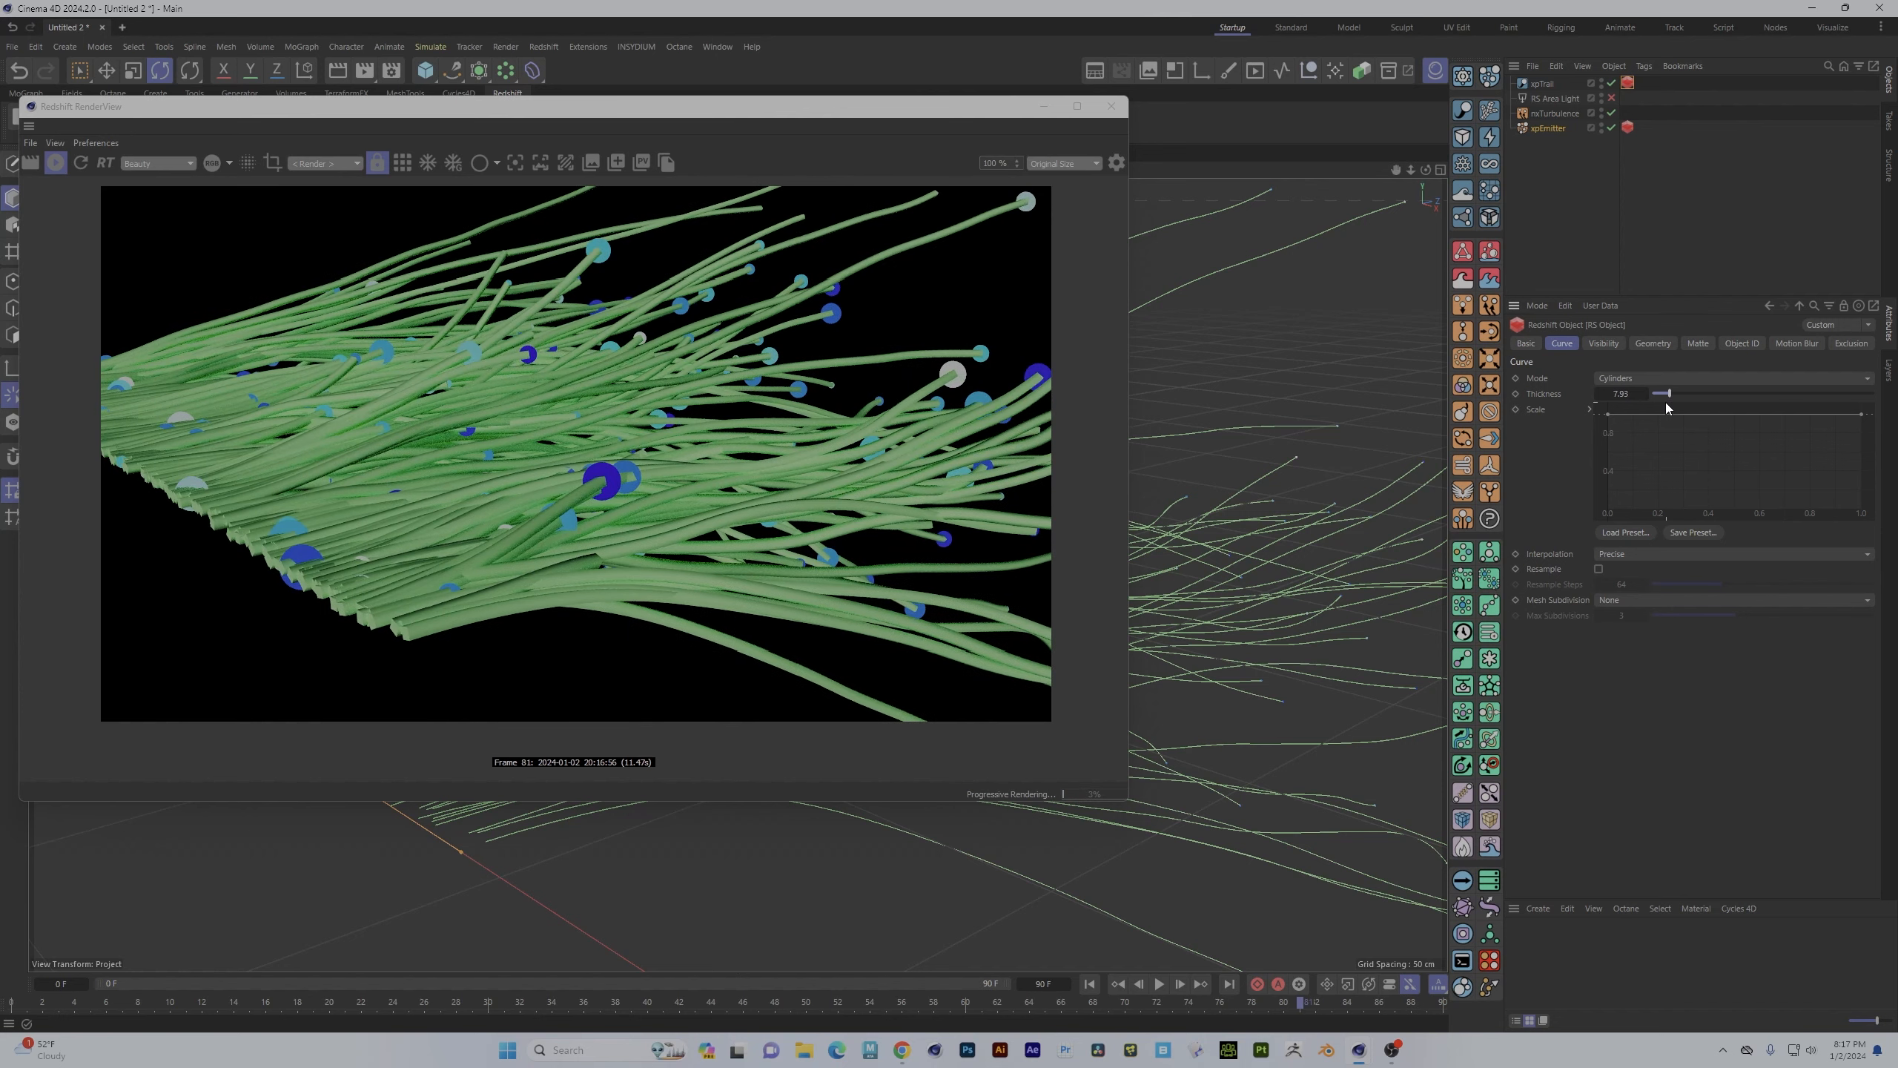
- Try the Capsules curve mode on the xpTrail's Redshift tag, followed by Cones, and inspect the tapered strands
{"action": "left_click", "coordinate": [1840, 377]}
{"action": "left_click", "coordinate": [1745, 465]}
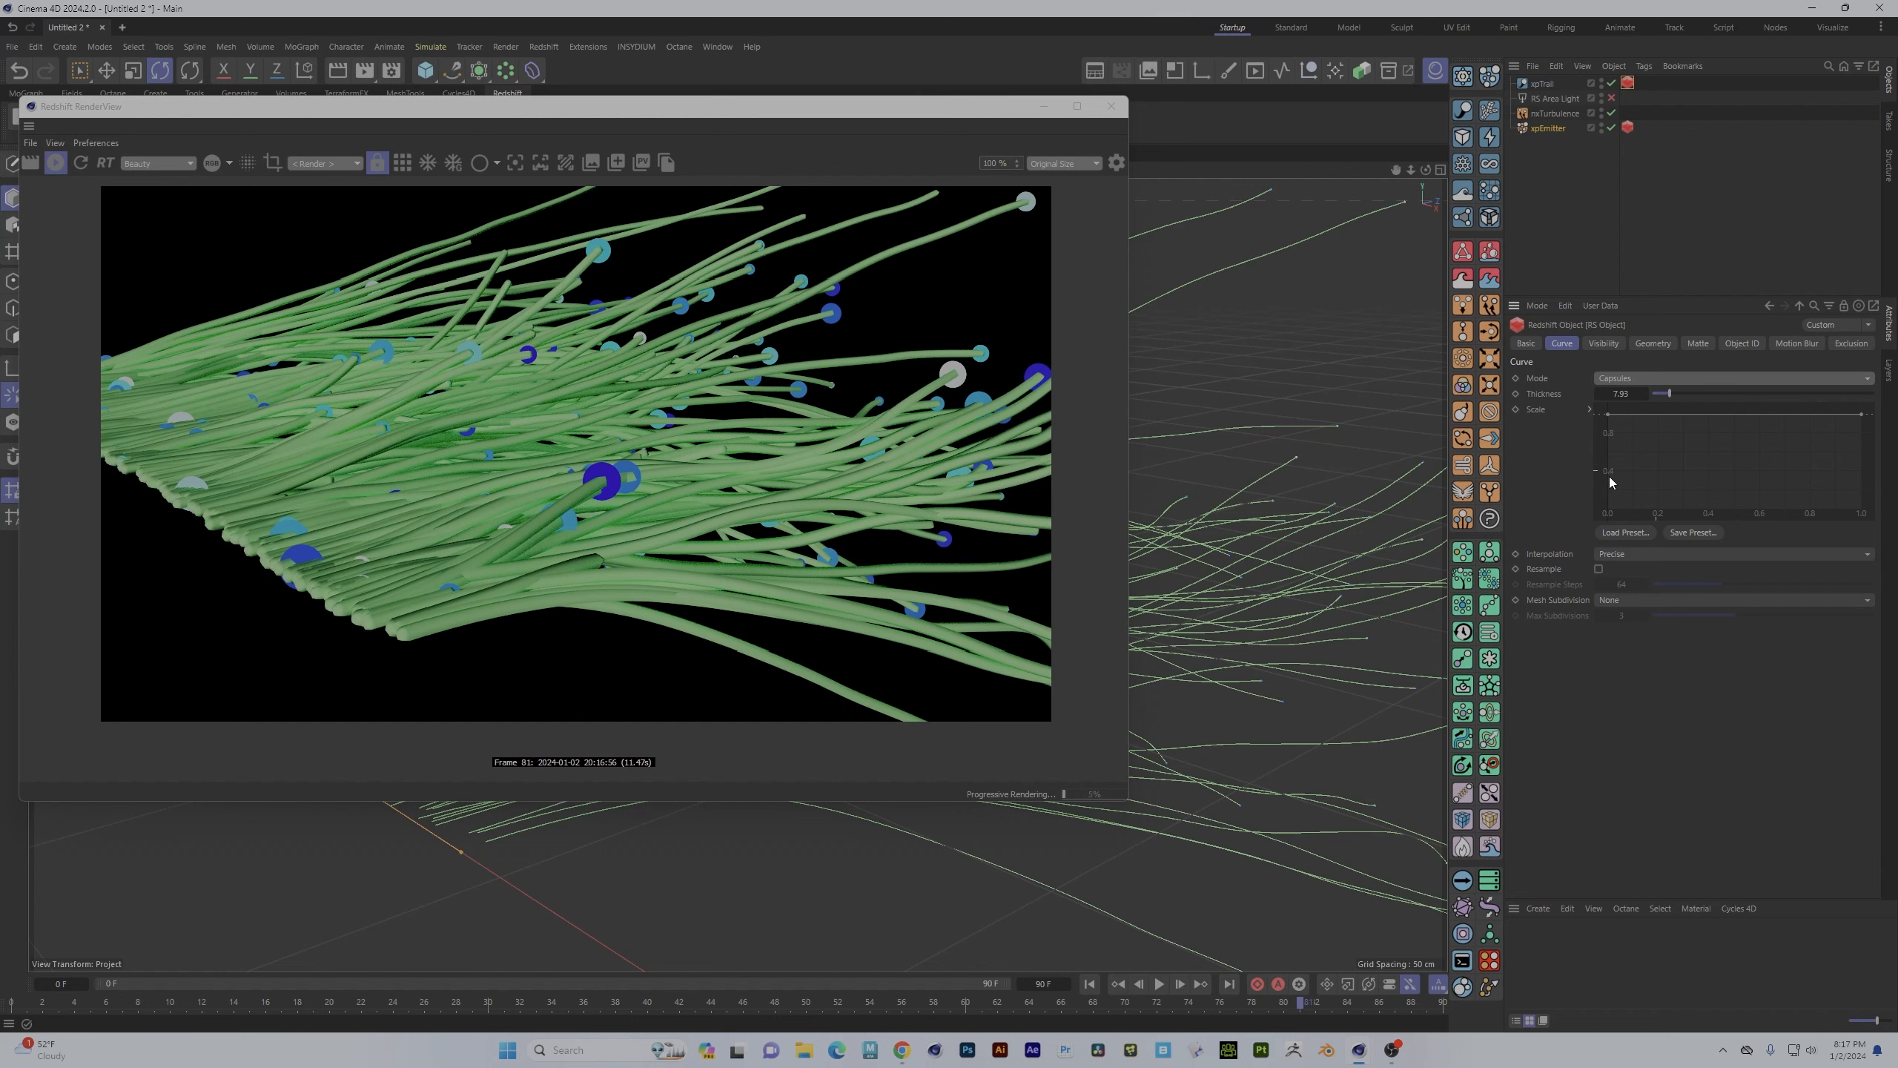
{"action": "left_click", "coordinate": [1770, 378]}
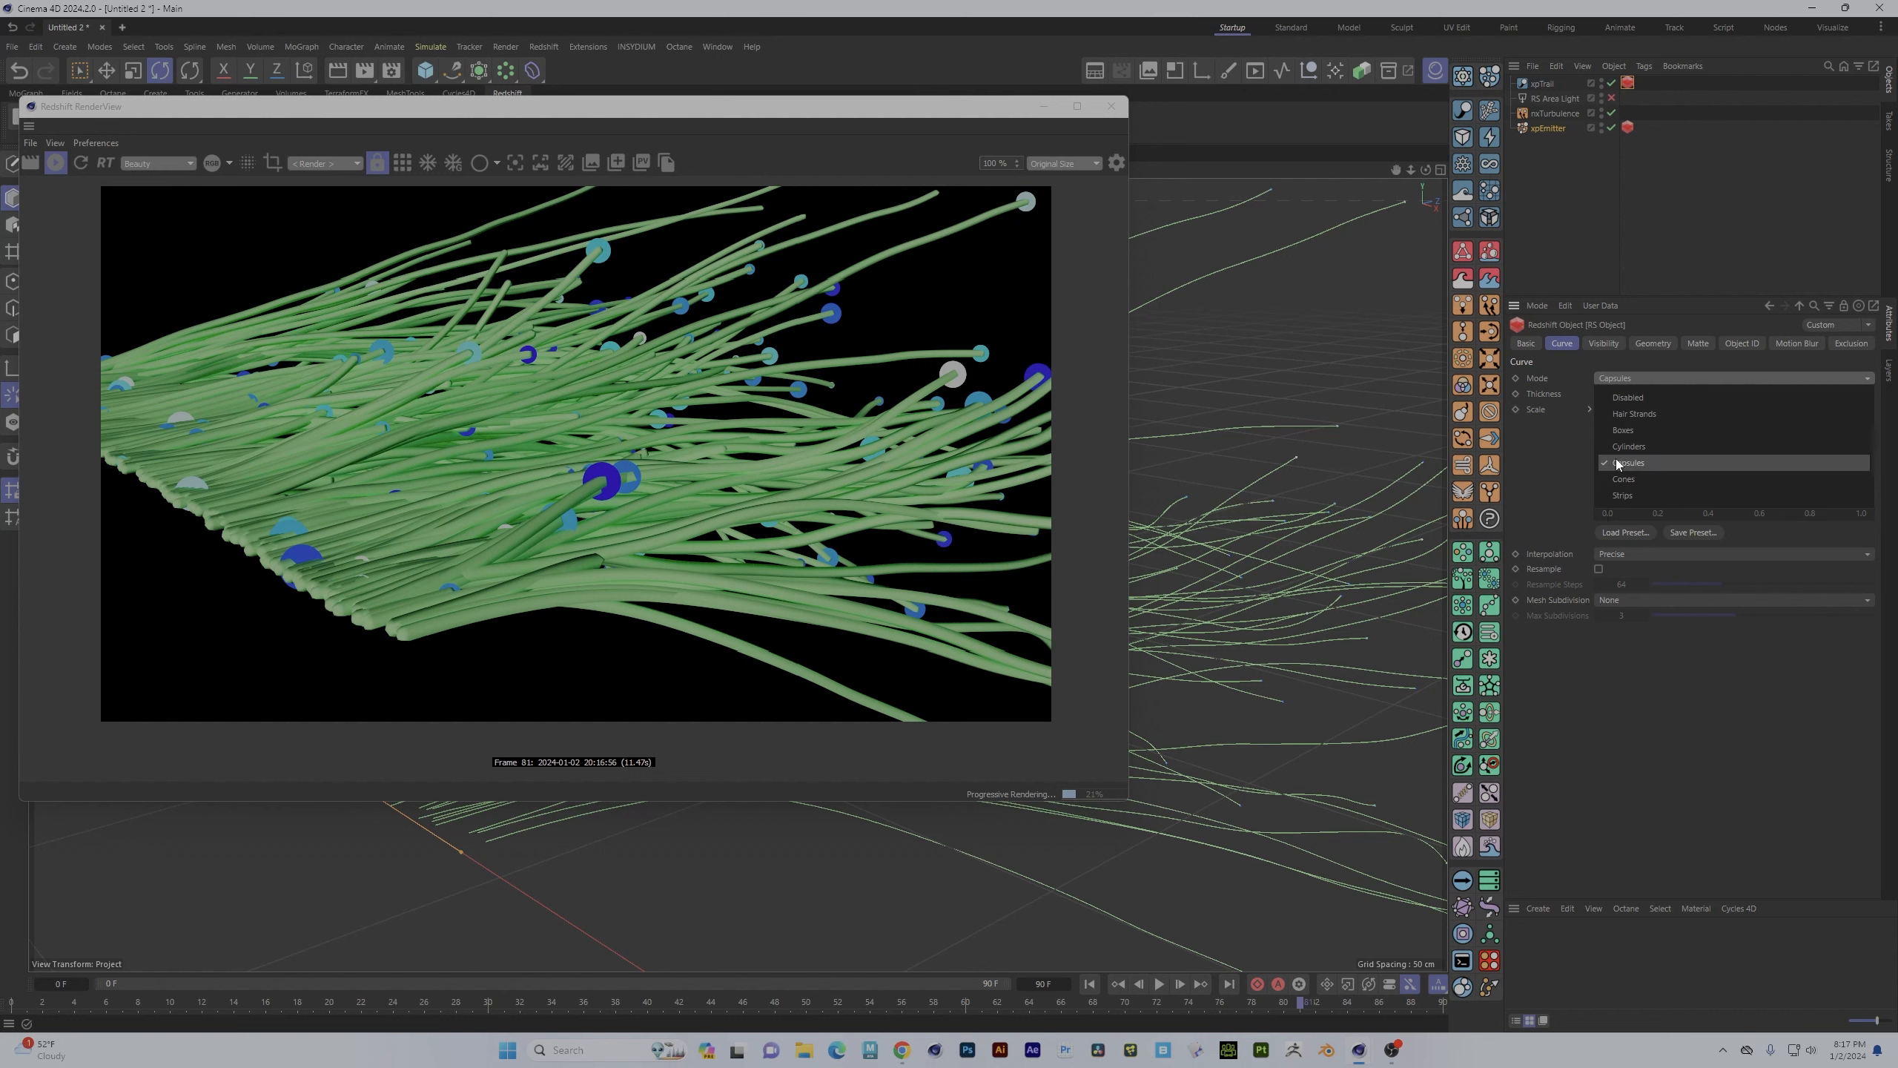
{"action": "left_click", "coordinate": [1638, 480]}
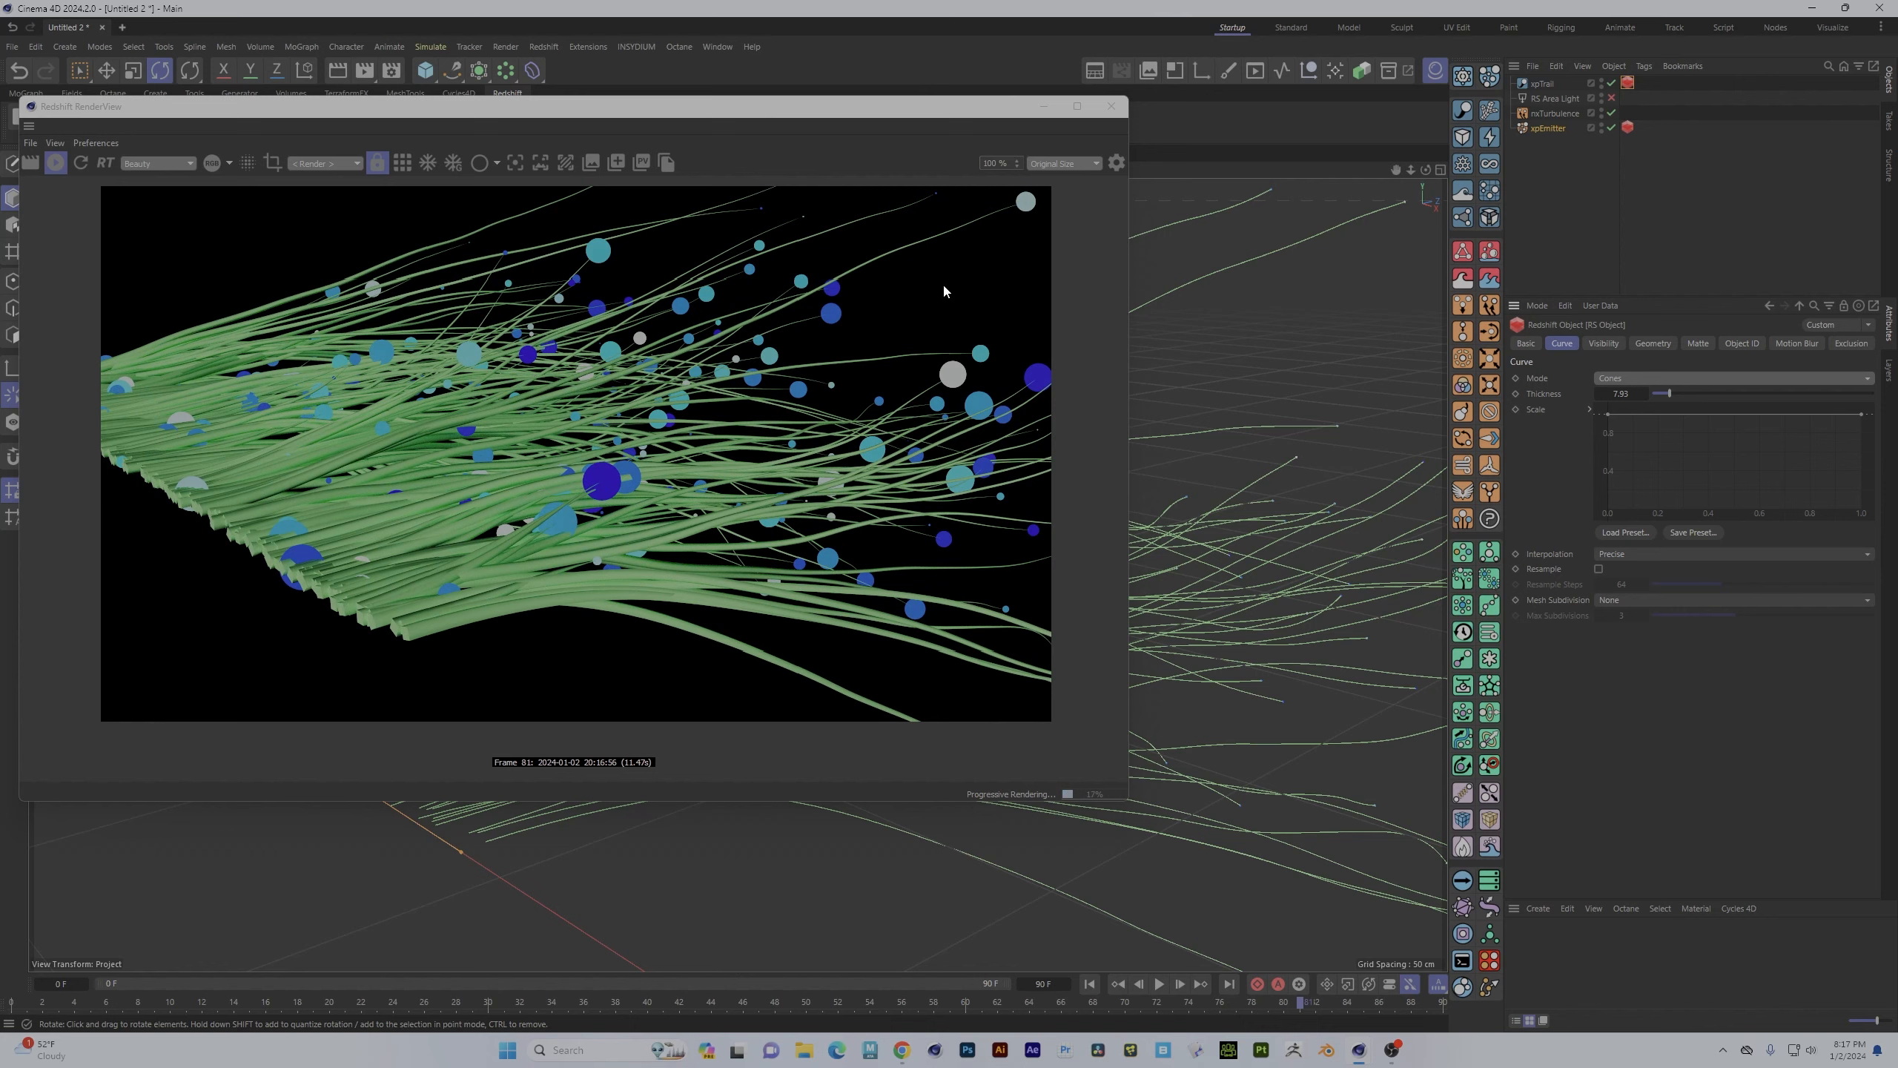
{"action": "left_click_drag", "start_coordinate": [1388, 587], "coordinate": [1244, 687], "text": "alt"}
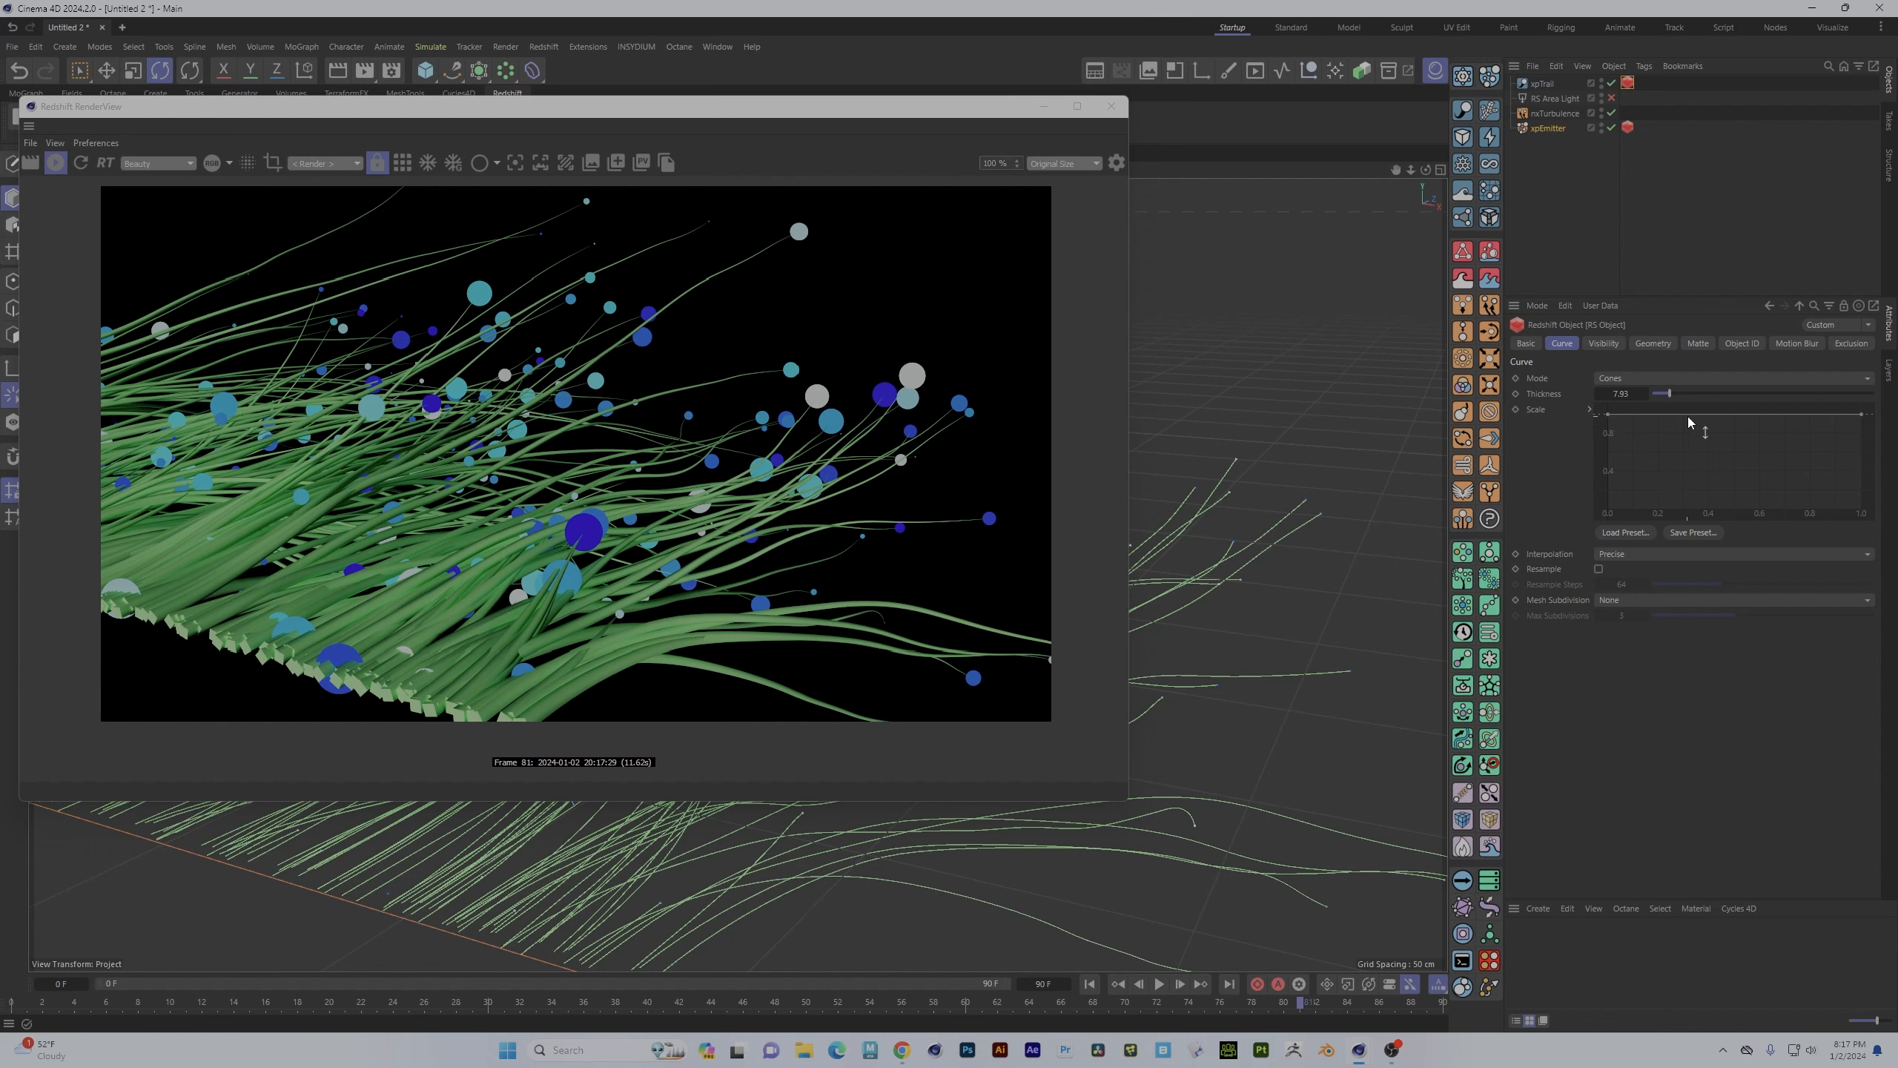
- Try the Strips curve mode on the xpTrail's Redshift tag and inspect the flat strands
{"action": "left_click", "coordinate": [1848, 379]}
{"action": "left_click", "coordinate": [1718, 497]}
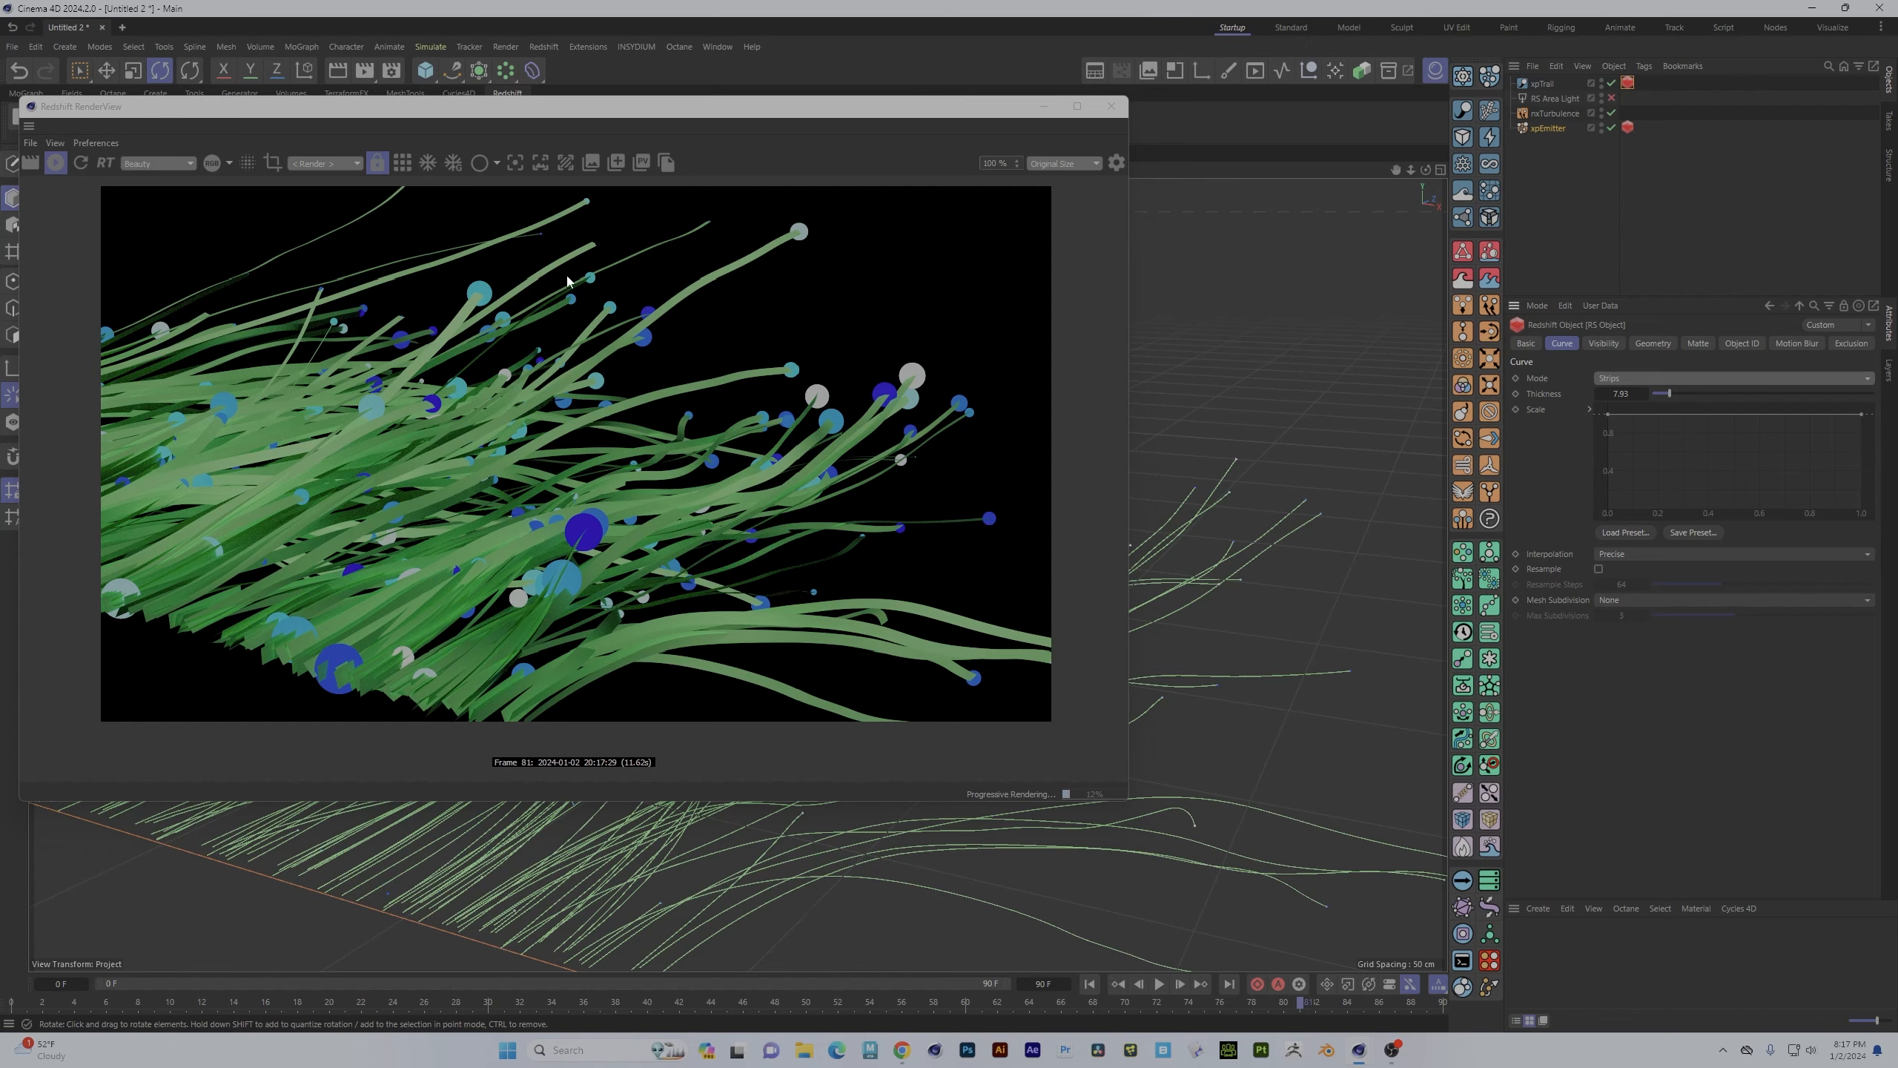
{"action": "left_click_drag", "start_coordinate": [1161, 498], "coordinate": [1250, 575], "text": "alt"}
- Set the xpTrail's Redshift curve mode back to Capsules and raise its thickness to about 10.6
{"action": "left_click", "coordinate": [1849, 380]}
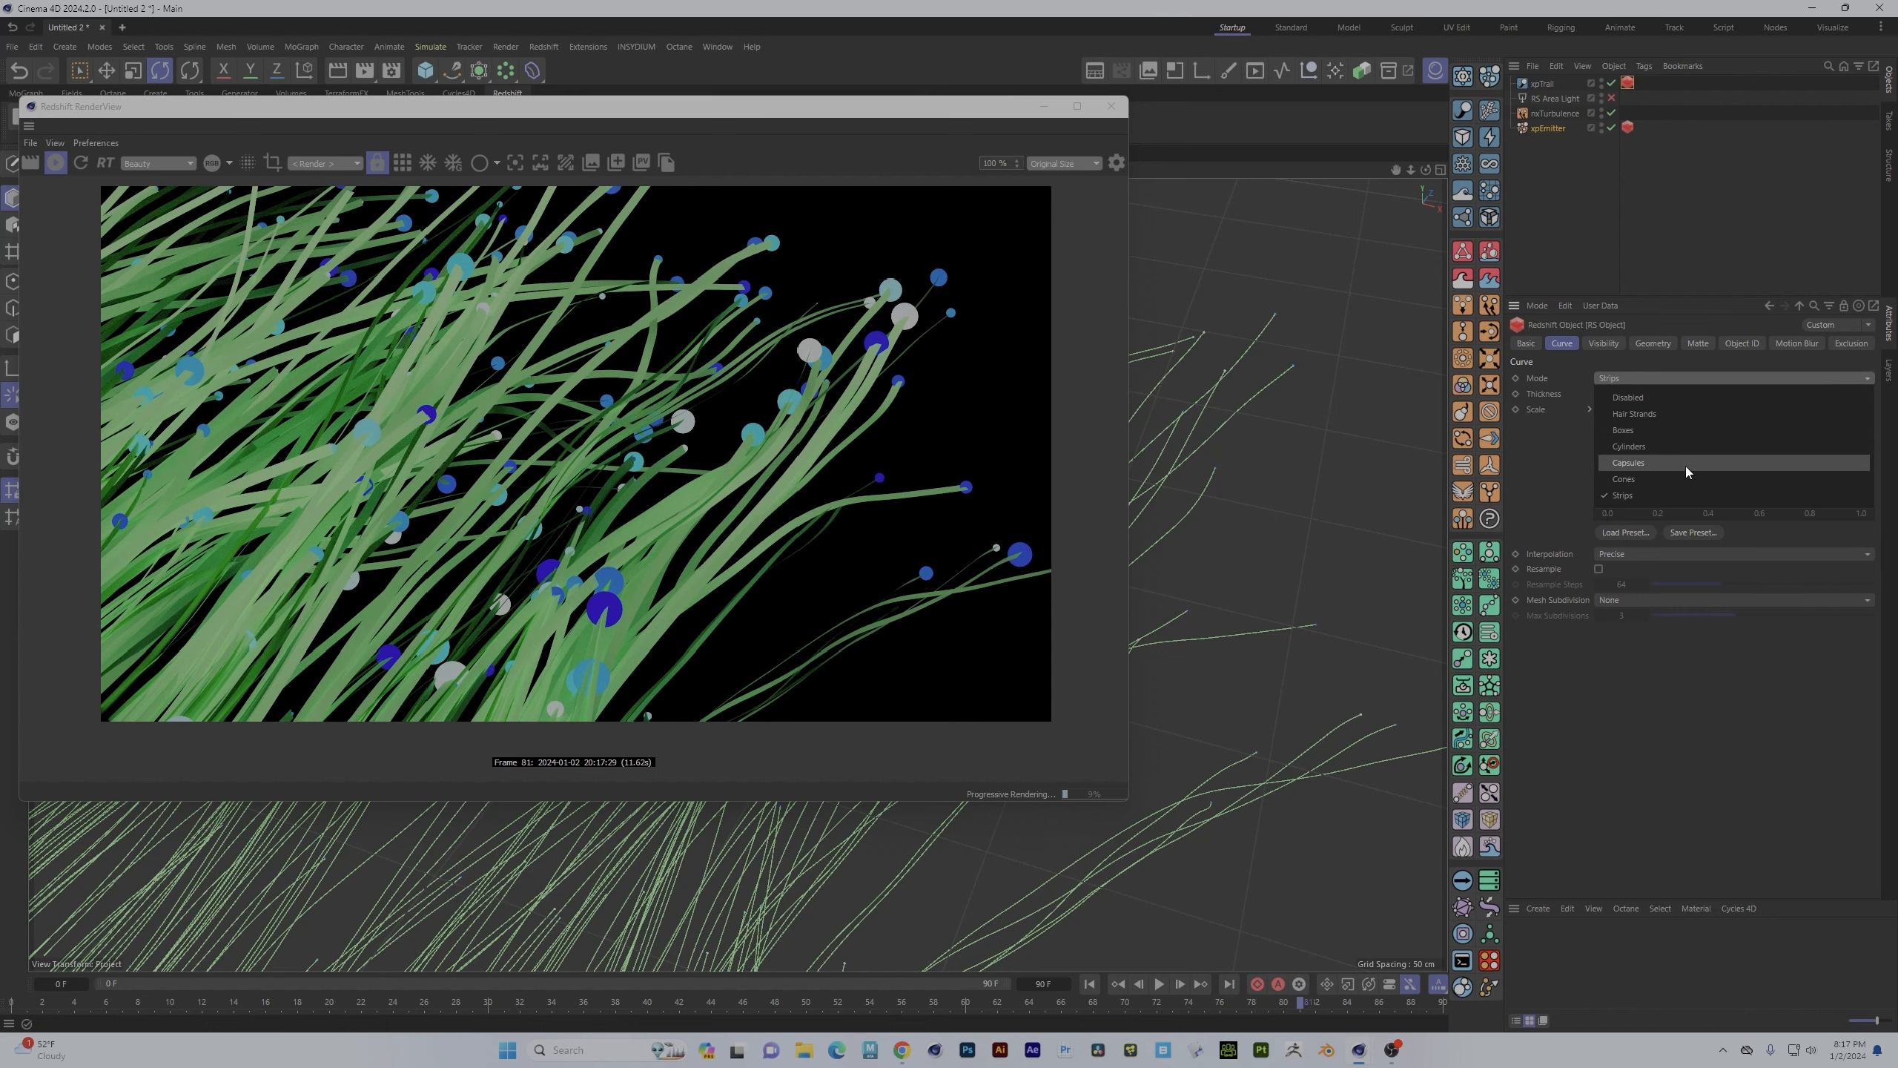
{"action": "left_click", "coordinate": [1660, 463]}
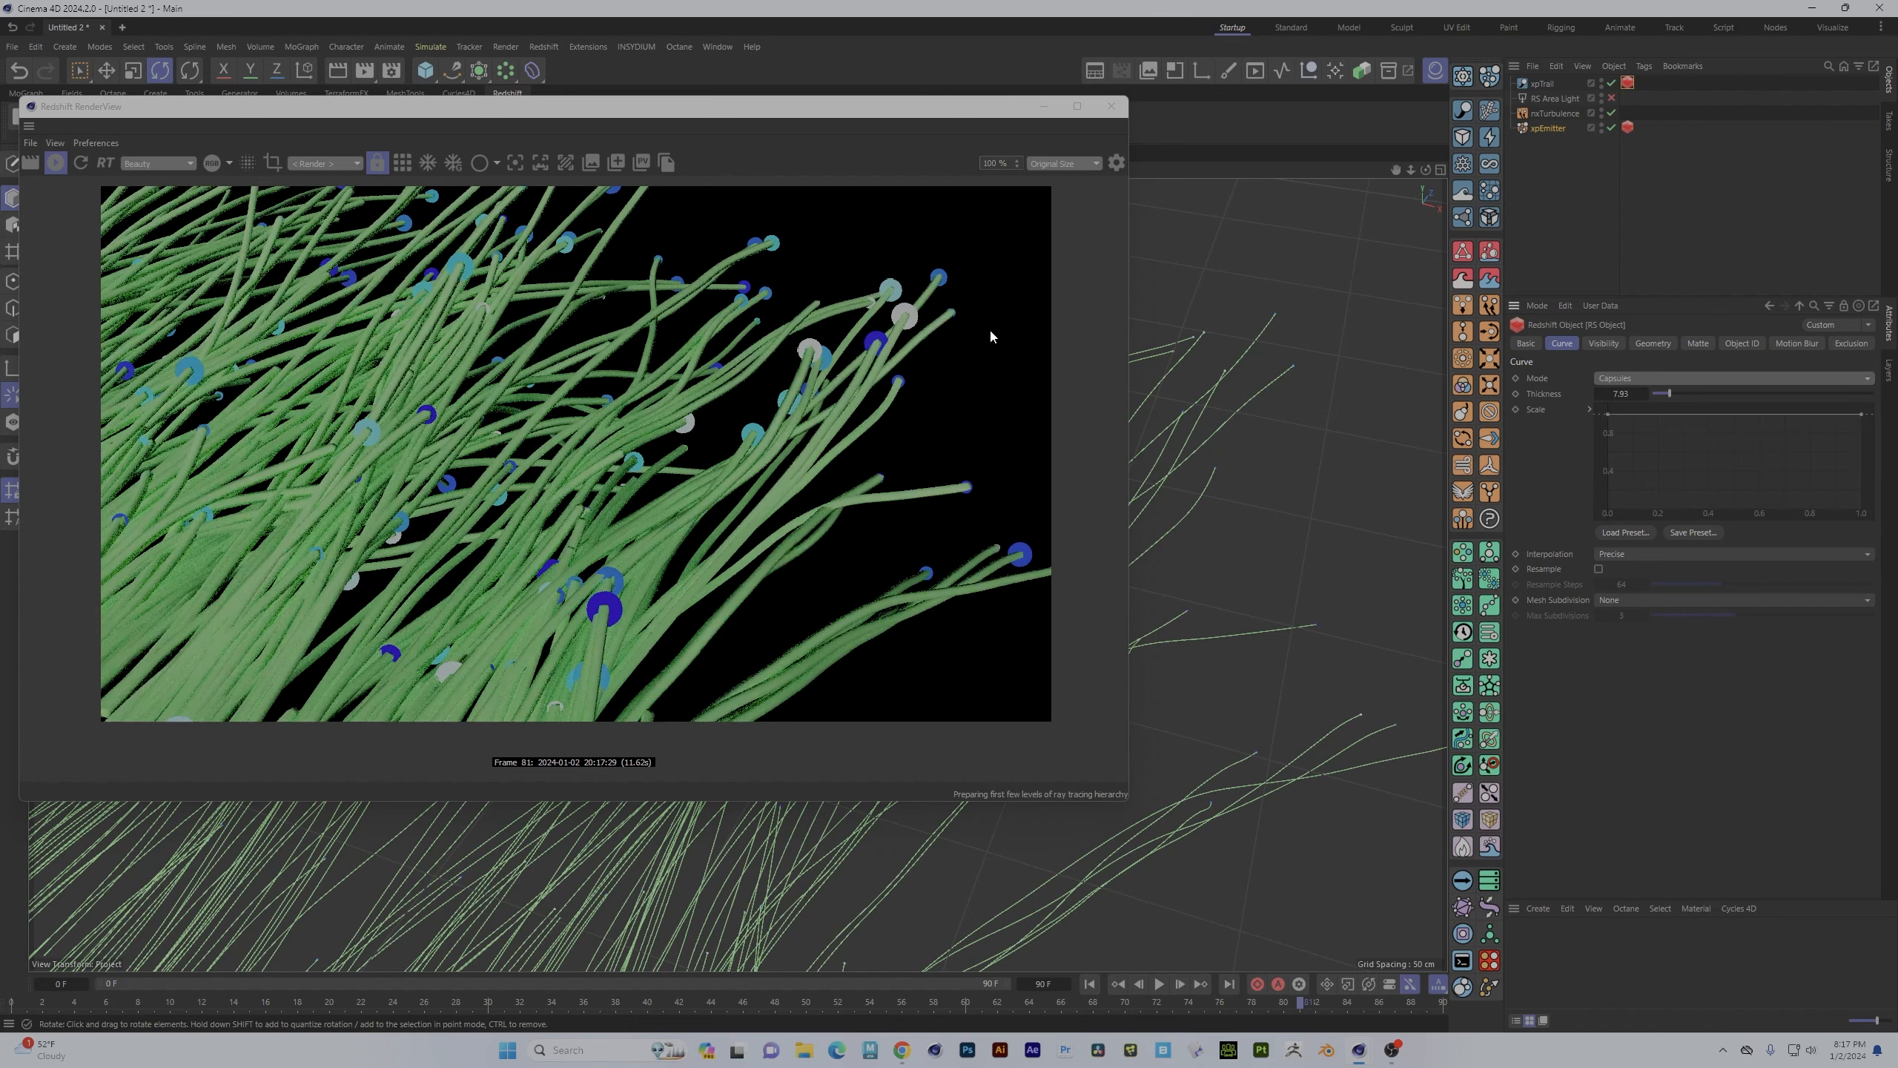
{"action": "left_click_drag", "start_coordinate": [1169, 457], "coordinate": [1268, 495], "text": "alt"}
{"action": "middle_click_drag", "start_coordinate": [1415, 437], "coordinate": [1370, 462], "text": "alt"}
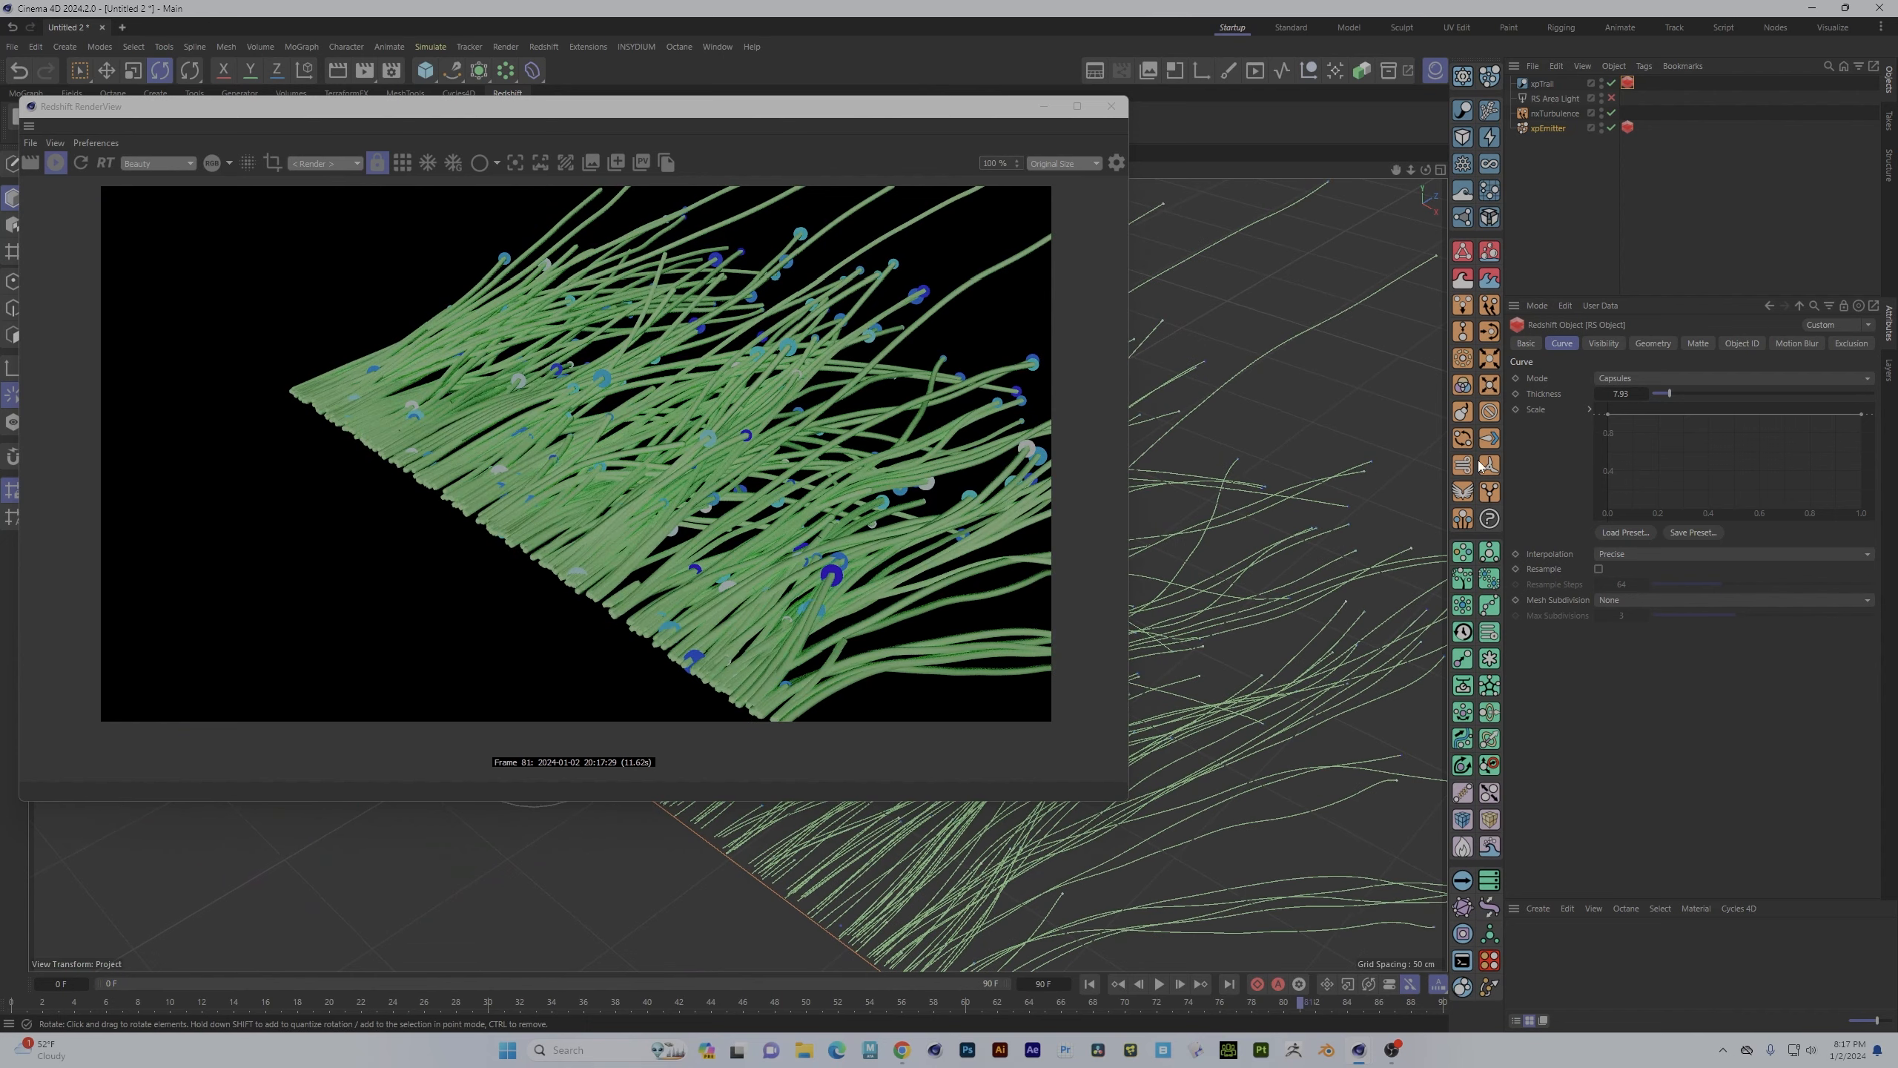
{"action": "left_click_drag", "start_coordinate": [1668, 393], "coordinate": [1676, 393]}
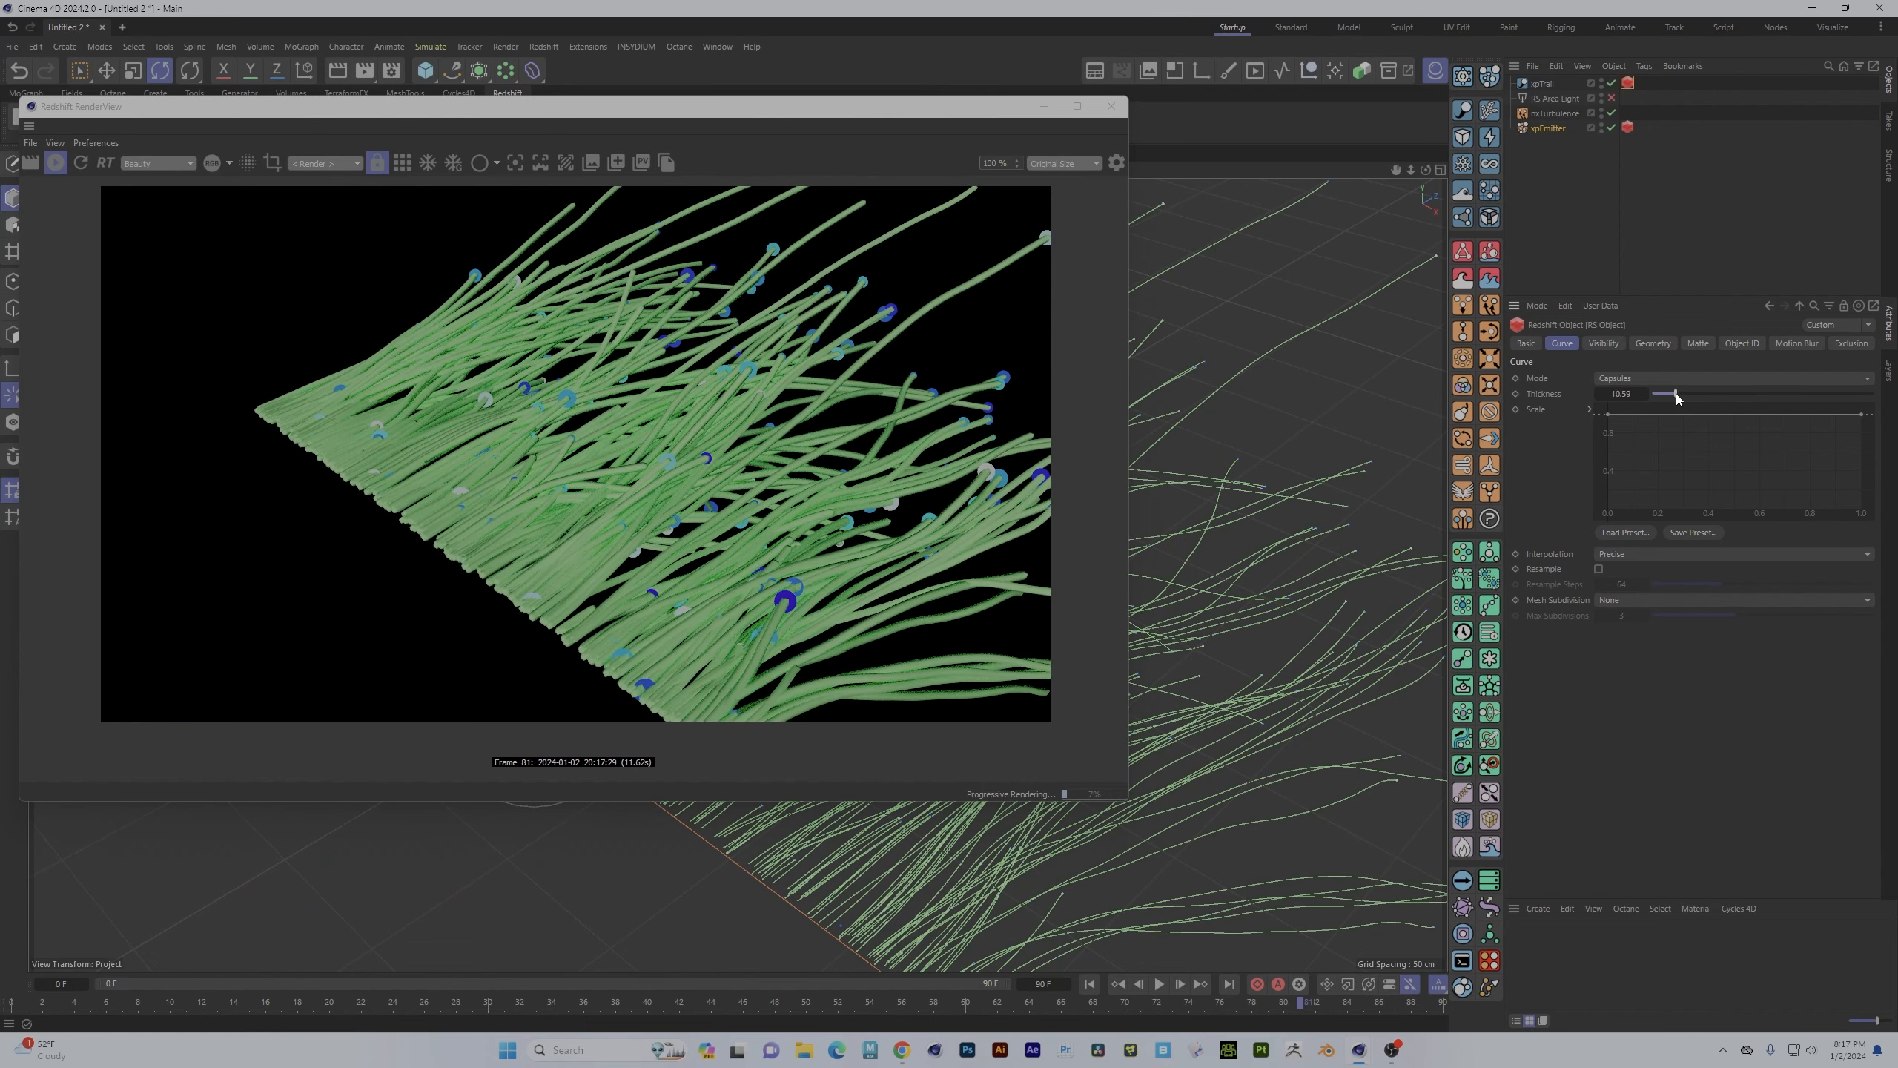
{"action": "scroll", "coordinate": [1169, 447], "scroll_direction": "down", "scroll_amount": 2}
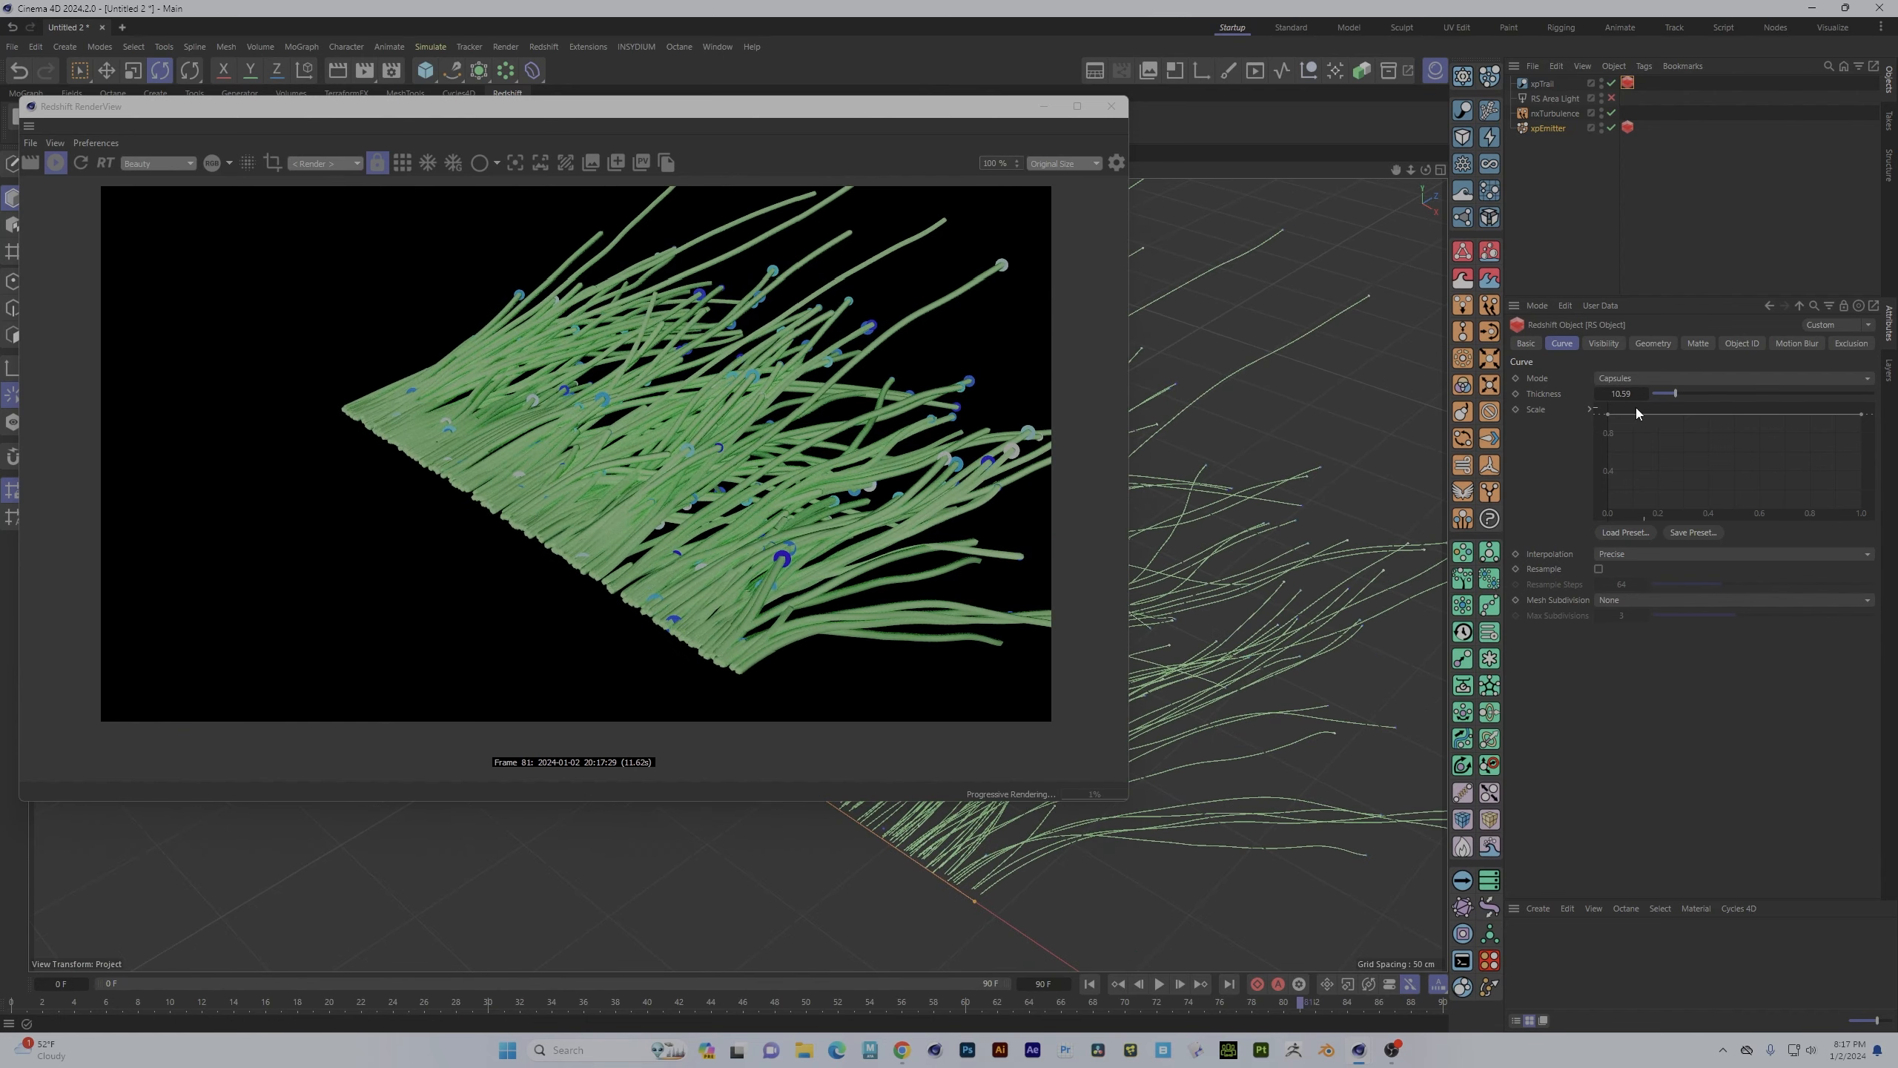
- Lower the start of the curve's Scale graph to zero and add a point at about 0.7, pulled down near zero
{"action": "left_click_drag", "start_coordinate": [1608, 416], "coordinate": [1572, 503]}
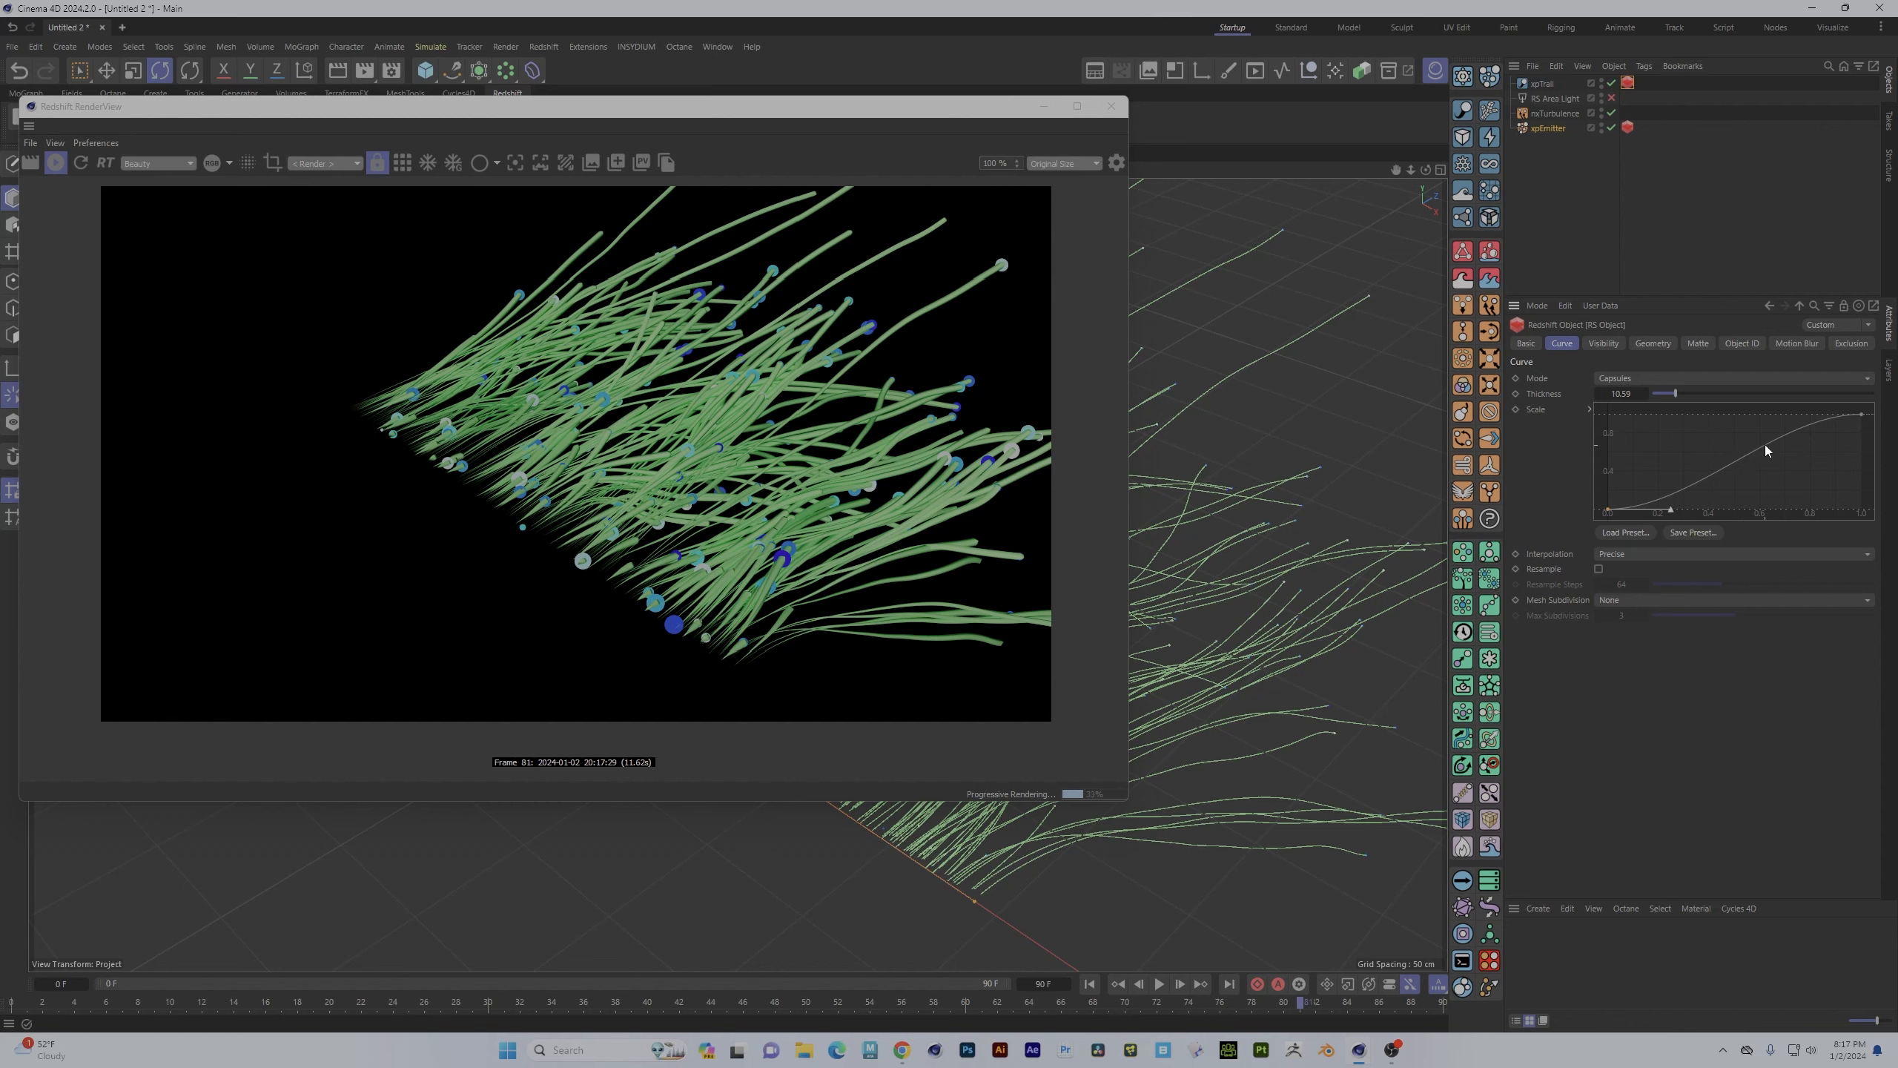
{"action": "left_click", "coordinate": [1791, 432], "text": "ctrl"}
{"action": "left_click_drag", "start_coordinate": [1791, 431], "coordinate": [1777, 512]}
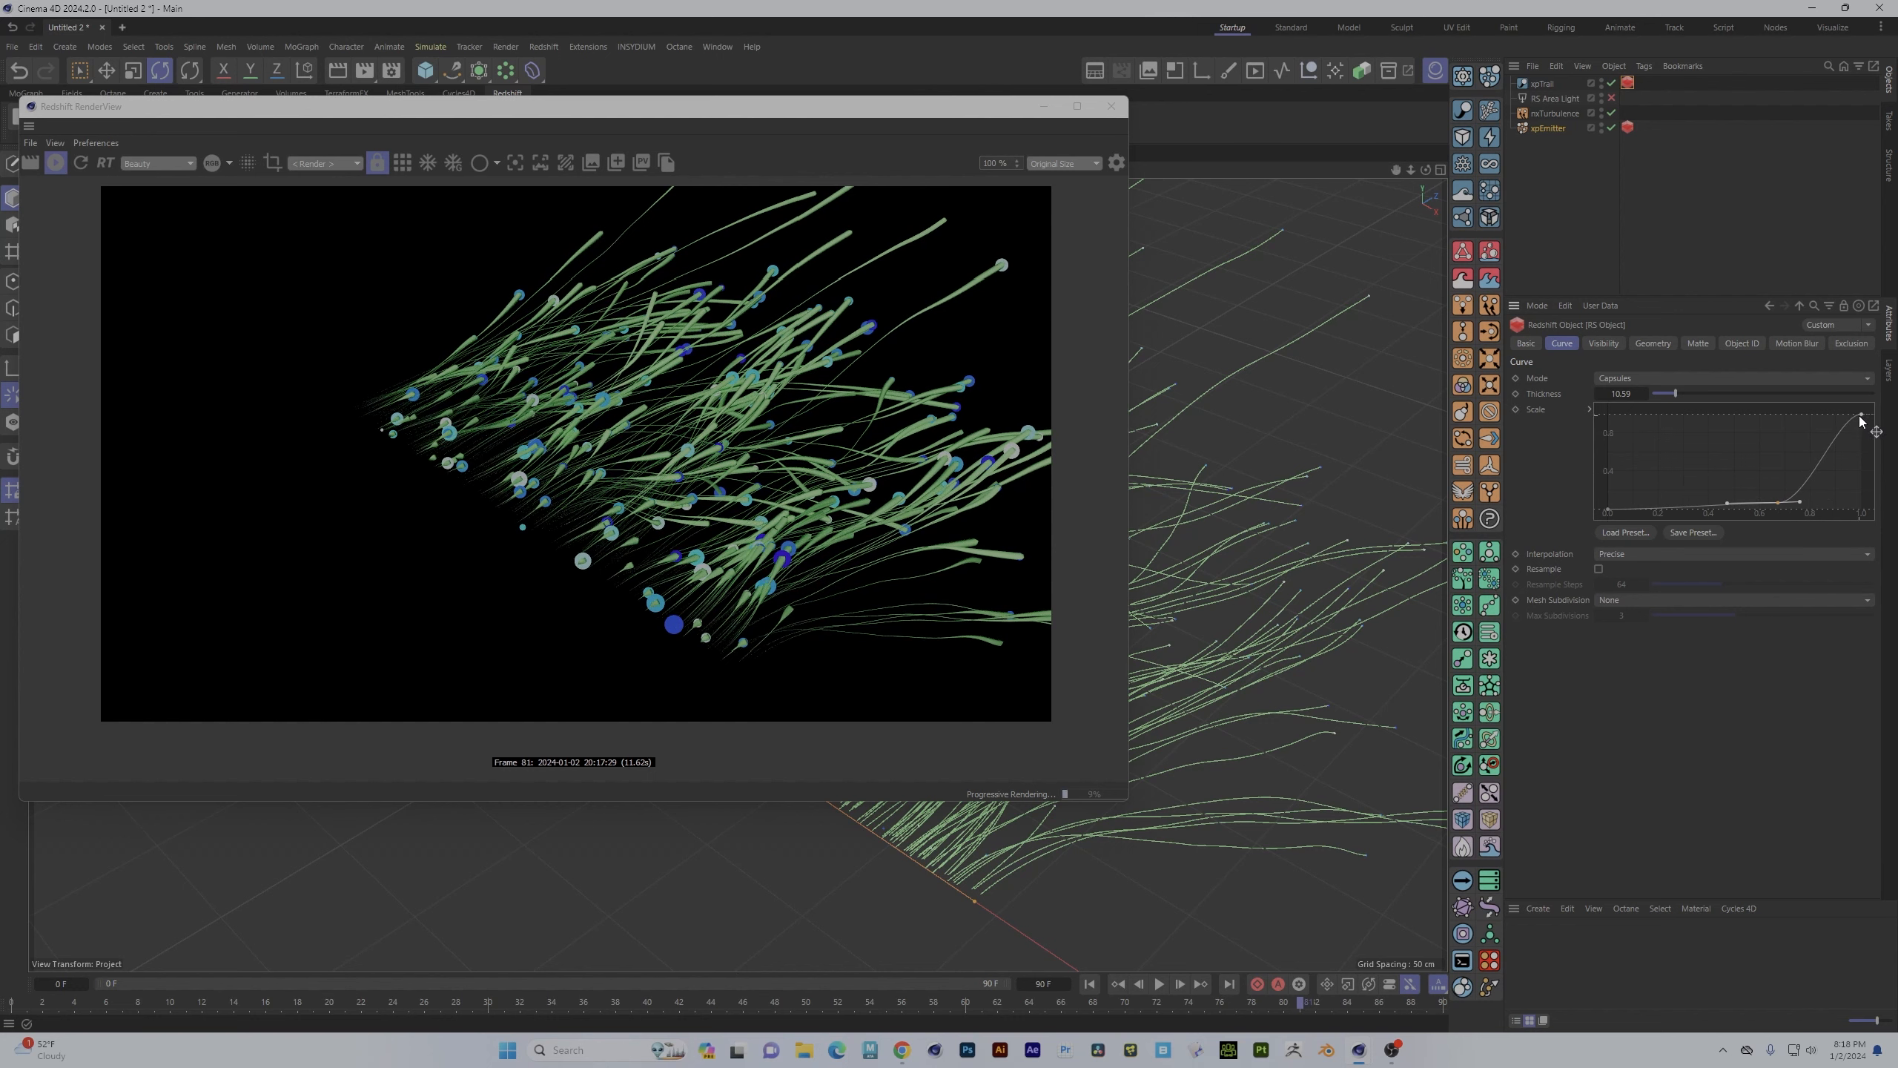
- Drop the Scale graph's end to zero, keep a high peak just before it, and lower the point at about 0.7 slightly
{"action": "left_click", "coordinate": [1860, 415]}
{"action": "left_click_drag", "start_coordinate": [1861, 418], "coordinate": [1868, 508]}
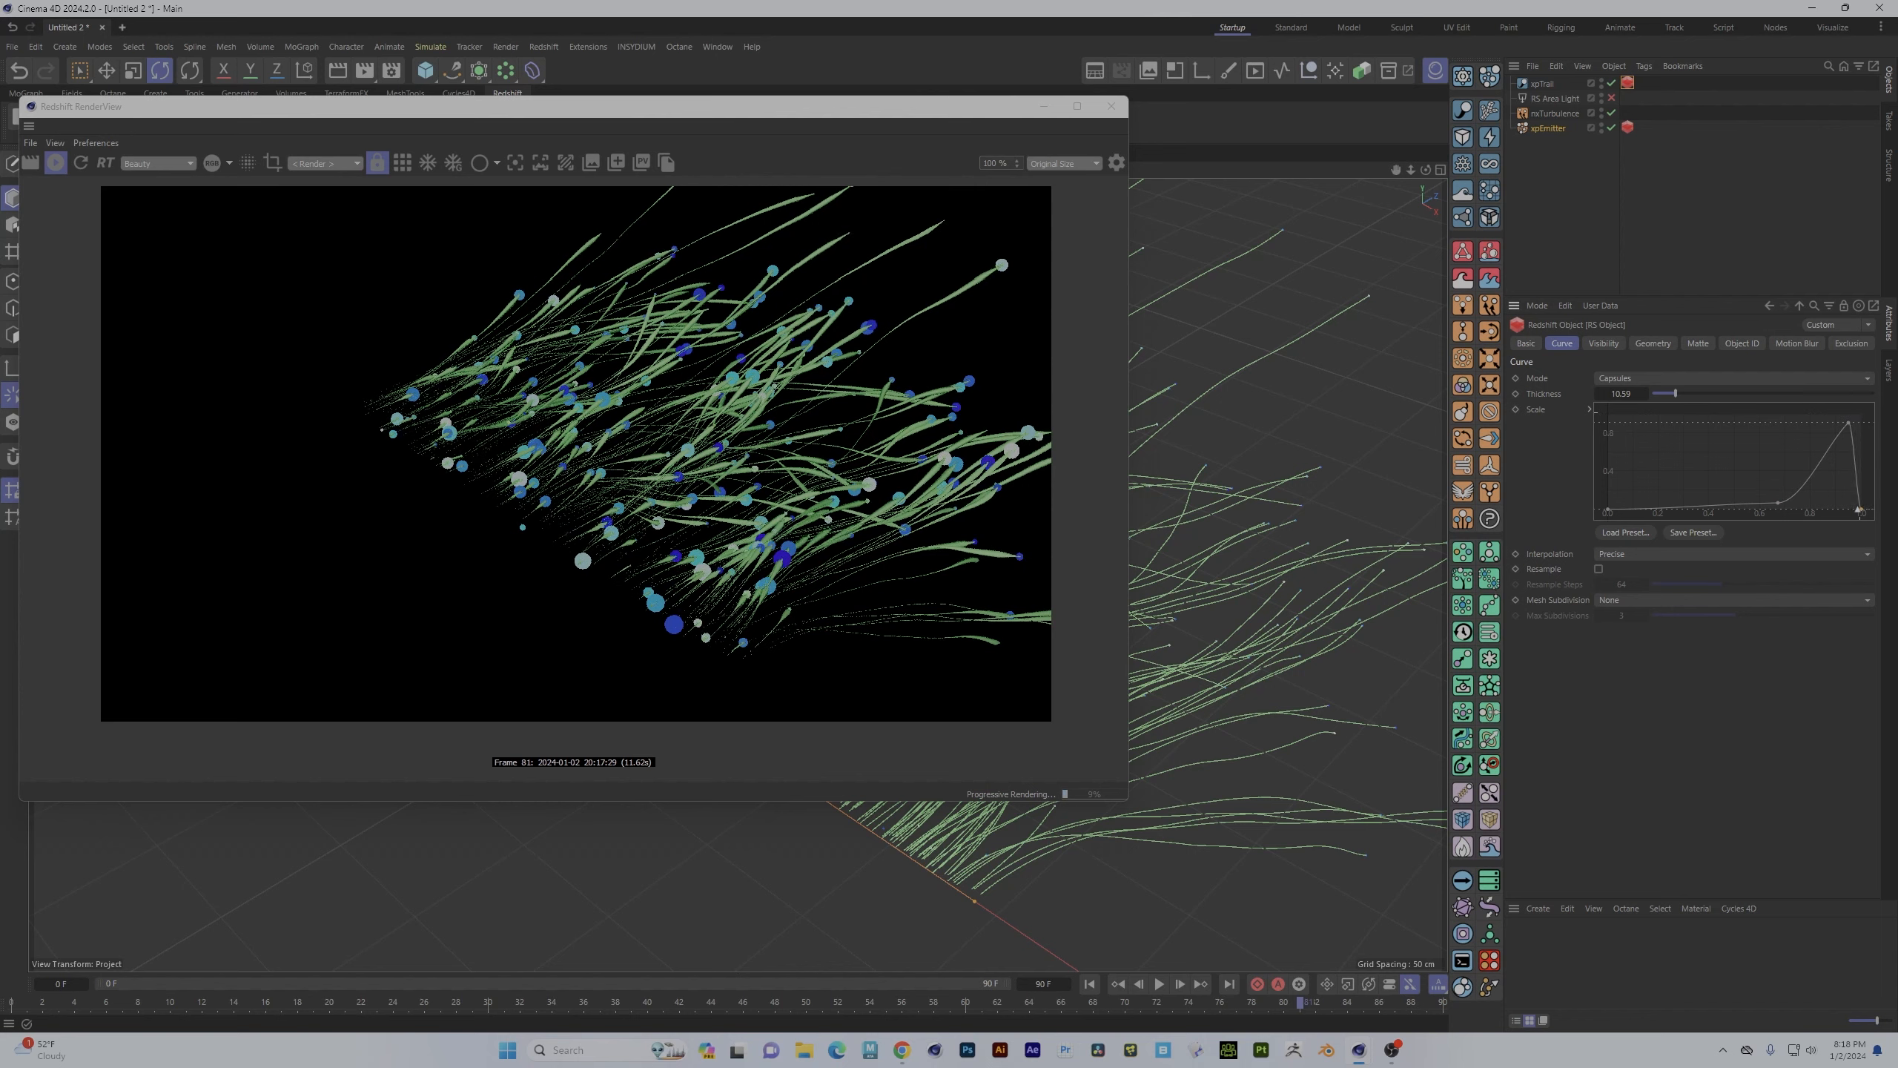
{"action": "left_click", "coordinate": [1847, 423]}
{"action": "left_click_drag", "start_coordinate": [1854, 421], "coordinate": [1861, 421]}
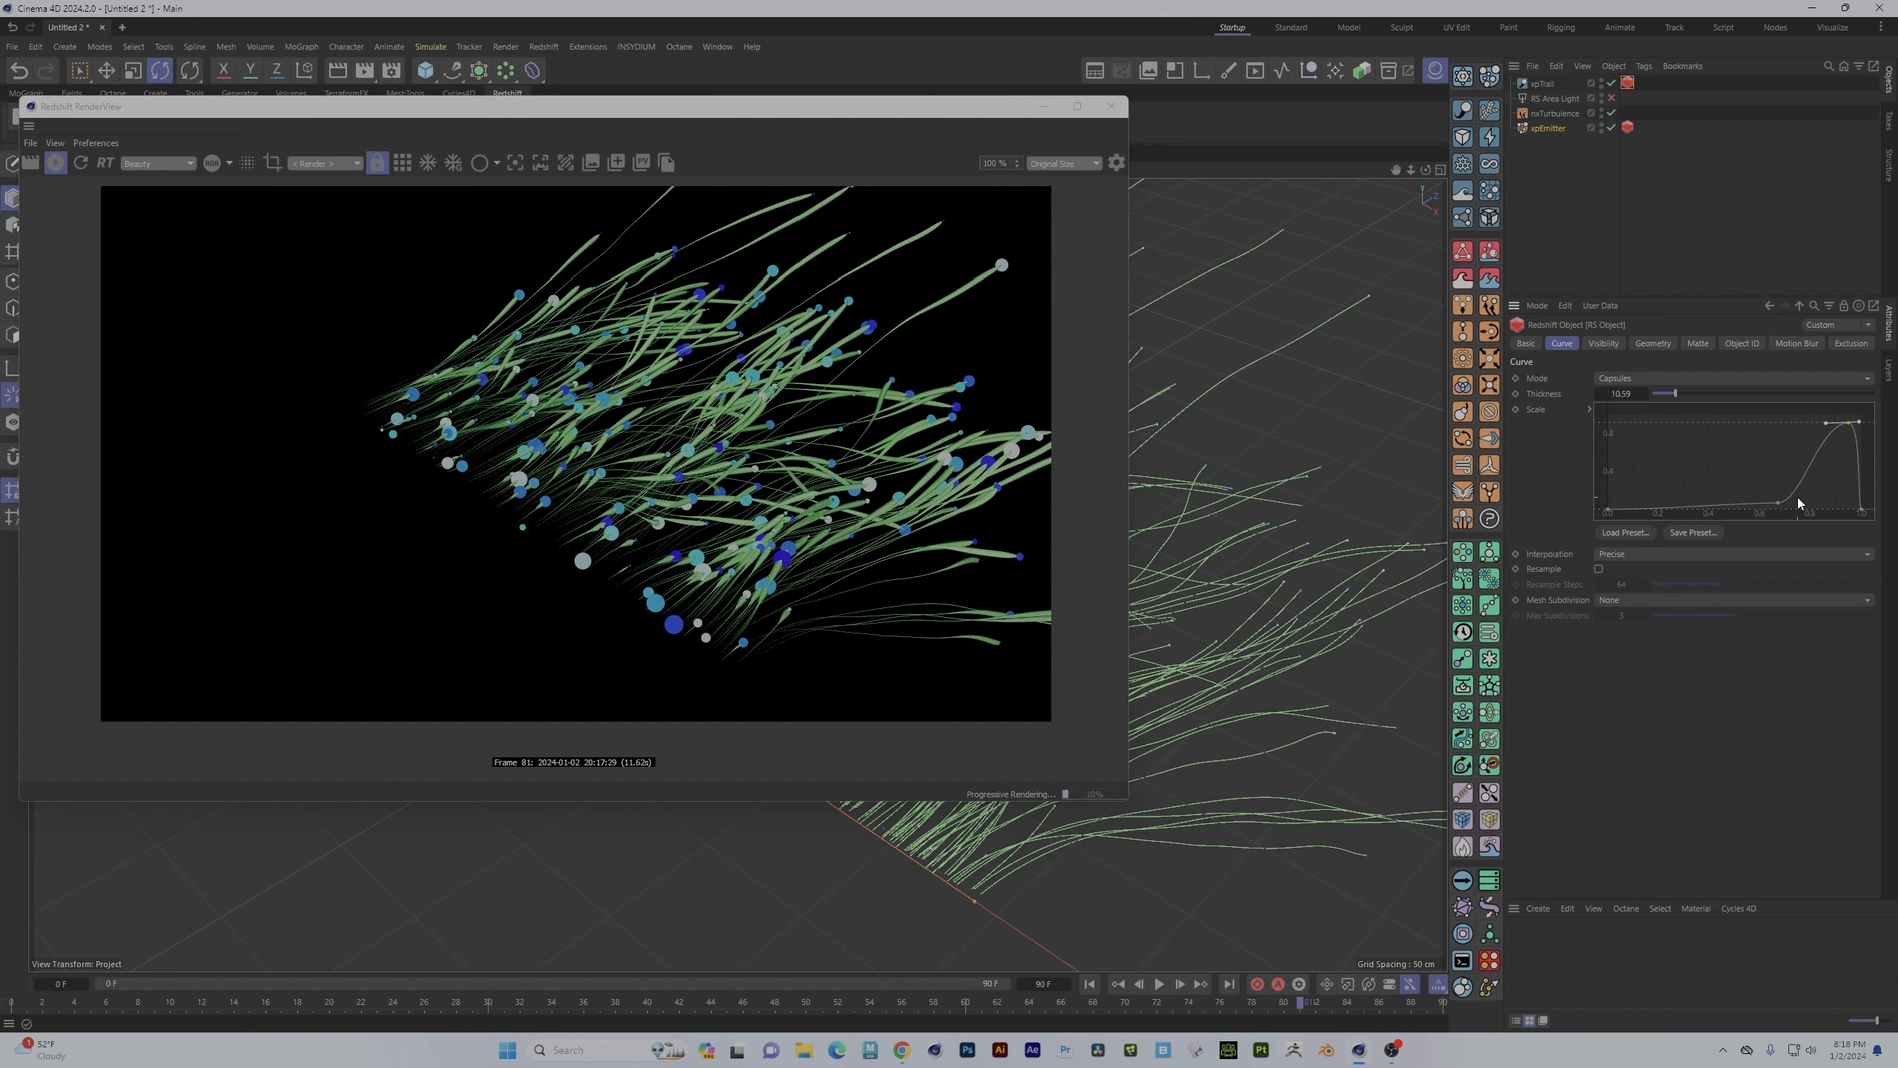
{"action": "left_click", "coordinate": [1780, 507]}
{"action": "left_click_drag", "start_coordinate": [1778, 504], "coordinate": [1777, 508]}
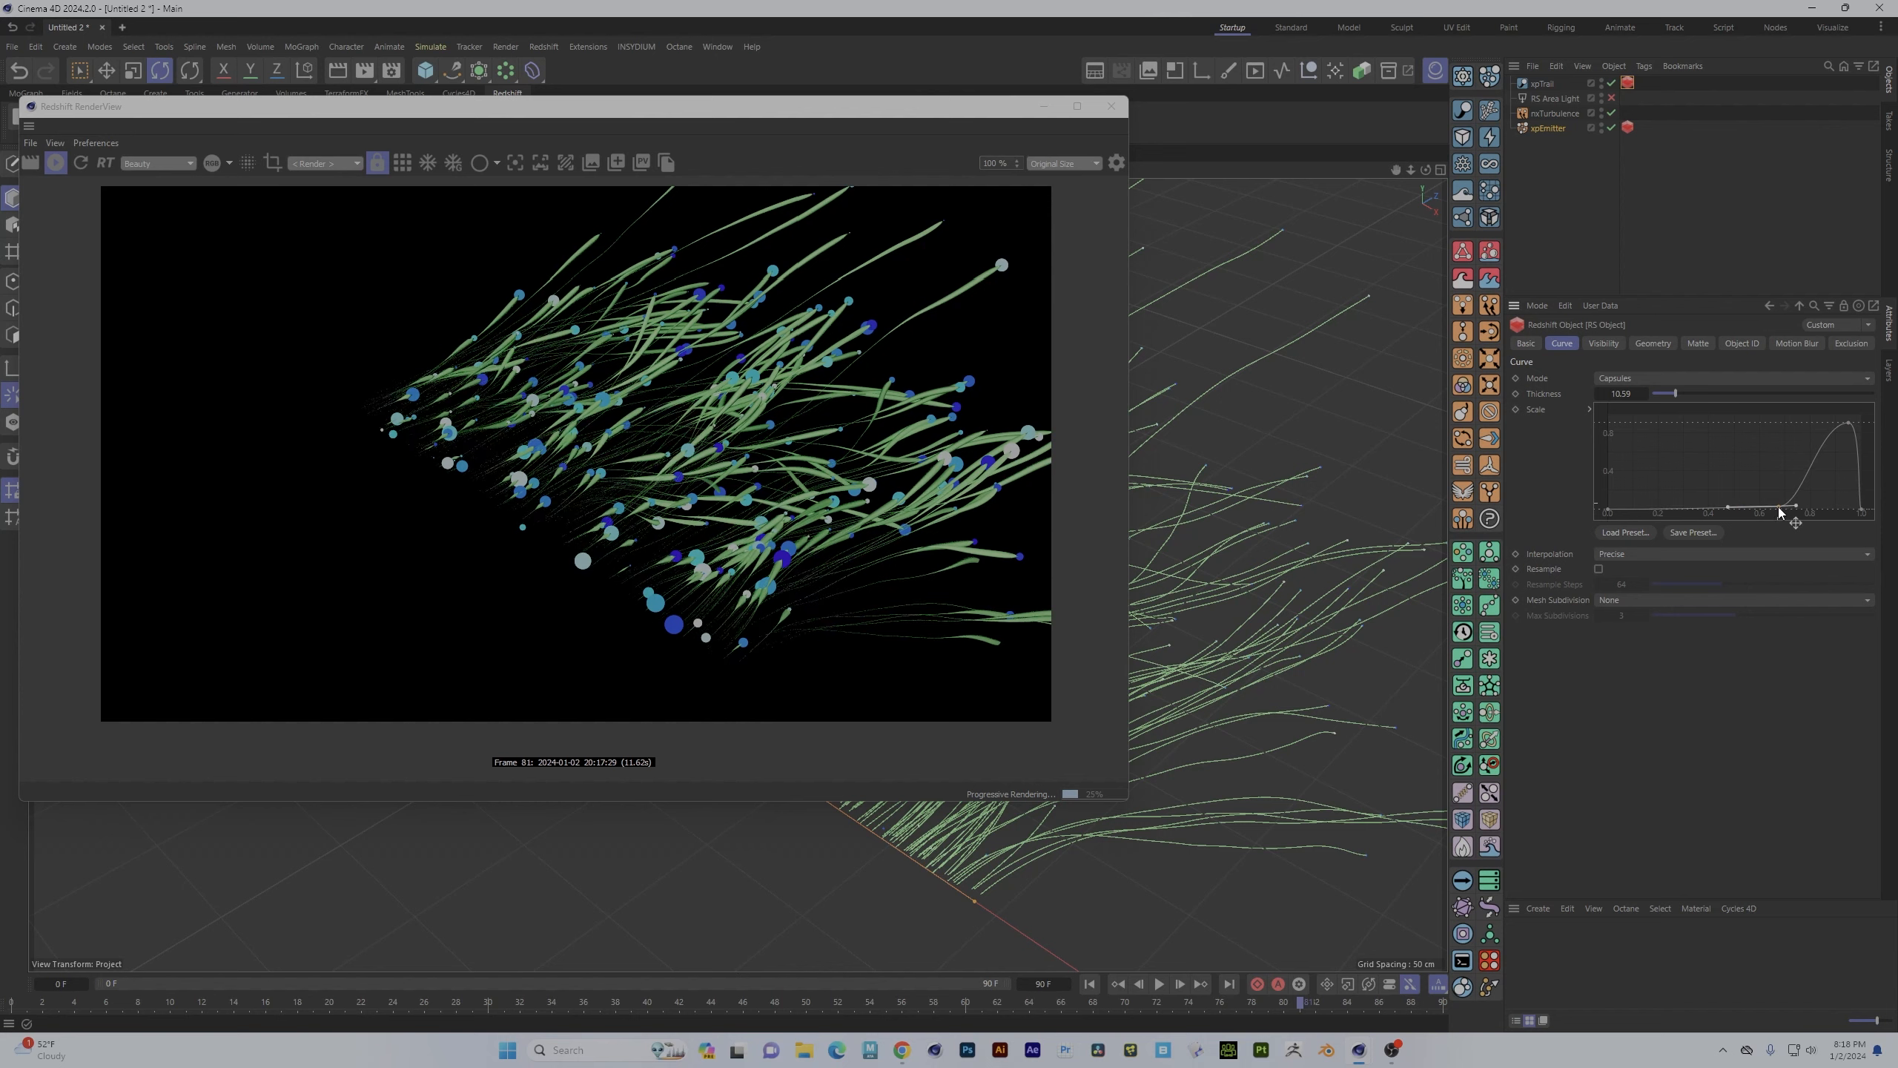
- Raise the capsule strands' thickness to about 27 and view the bulbous tips from another angle
{"action": "left_click_drag", "start_coordinate": [1677, 393], "coordinate": [1722, 405]}
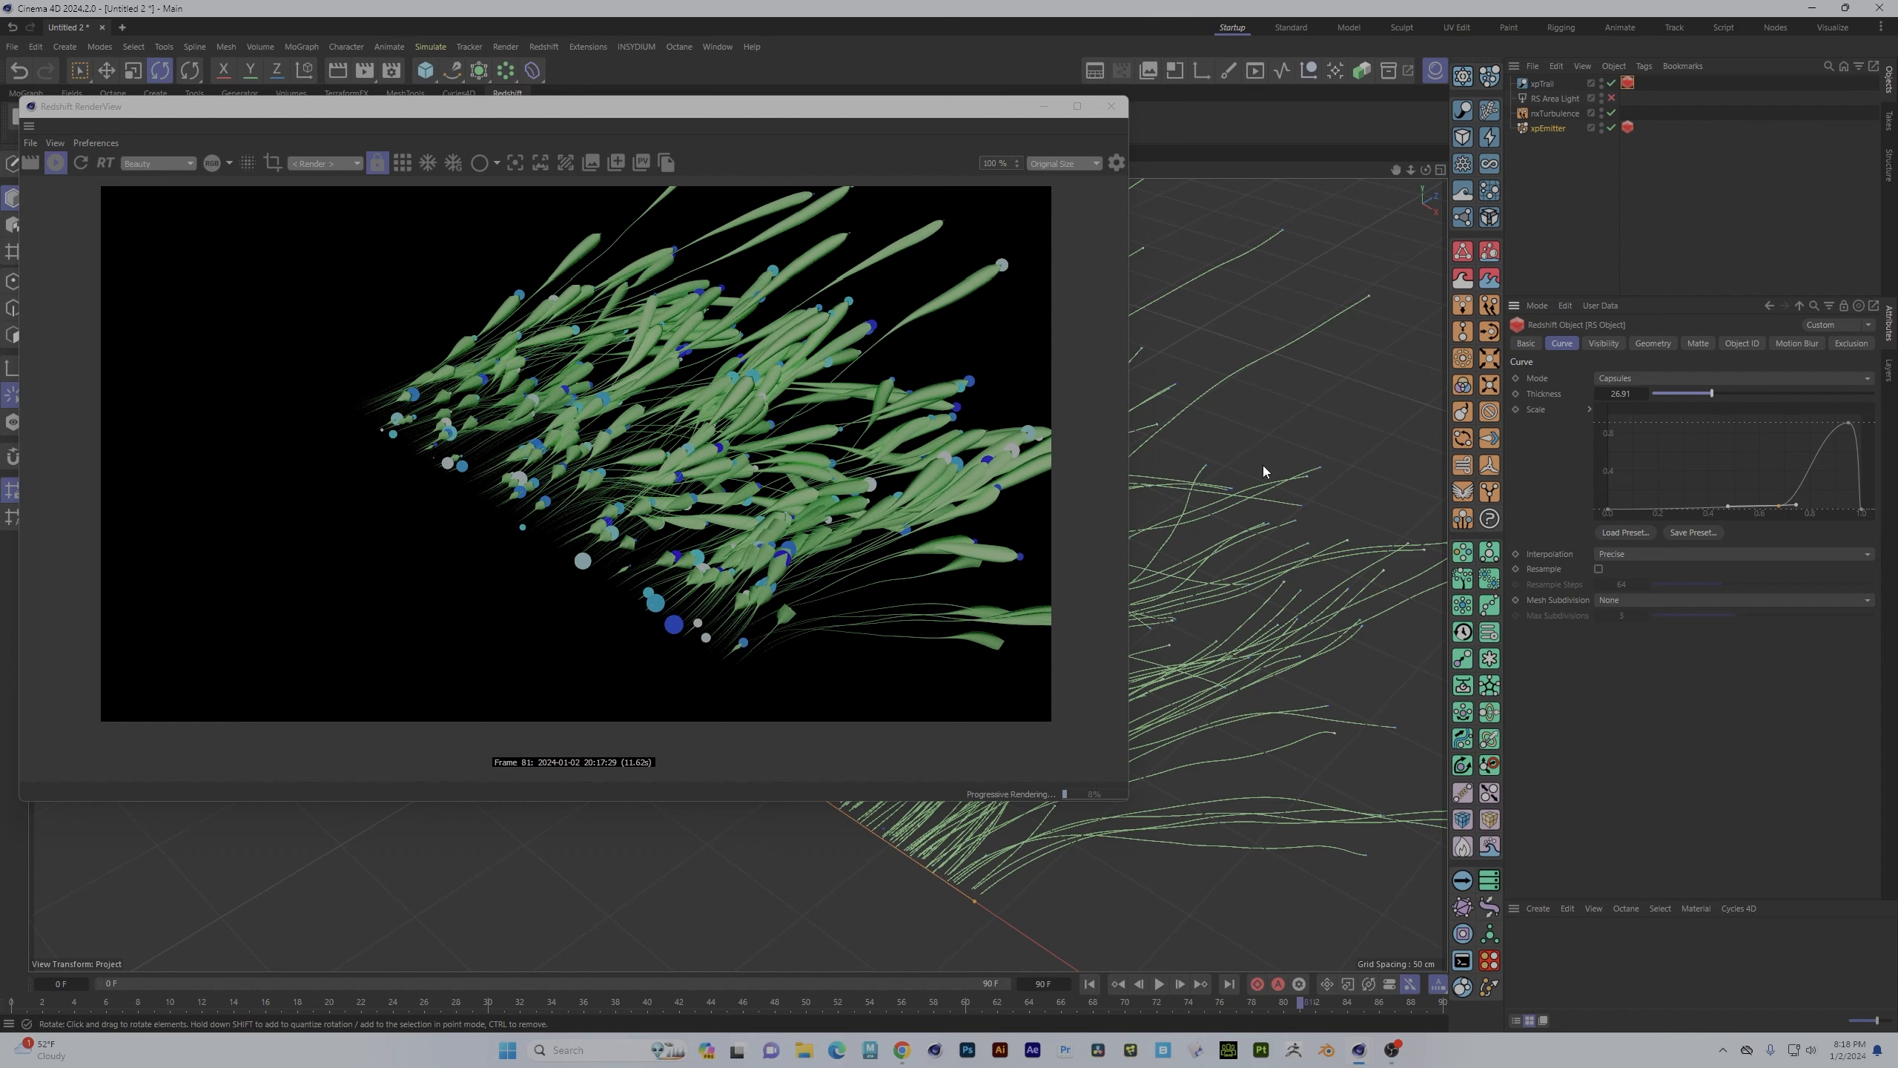
{"action": "mouse_move", "coordinate": [1264, 466]}
{"action": "left_mouse_down", "text": "alt"}
{"action": "mouse_move", "coordinate": [1330, 478]}
{"action": "mouse_move", "coordinate": [1263, 420]}
{"action": "mouse_move", "coordinate": [1252, 499]}
{"action": "left_mouse_up", "text": "alt"}
{"action": "middle_click_drag", "start_coordinate": [1251, 493], "coordinate": [995, 425], "text": "alt"}
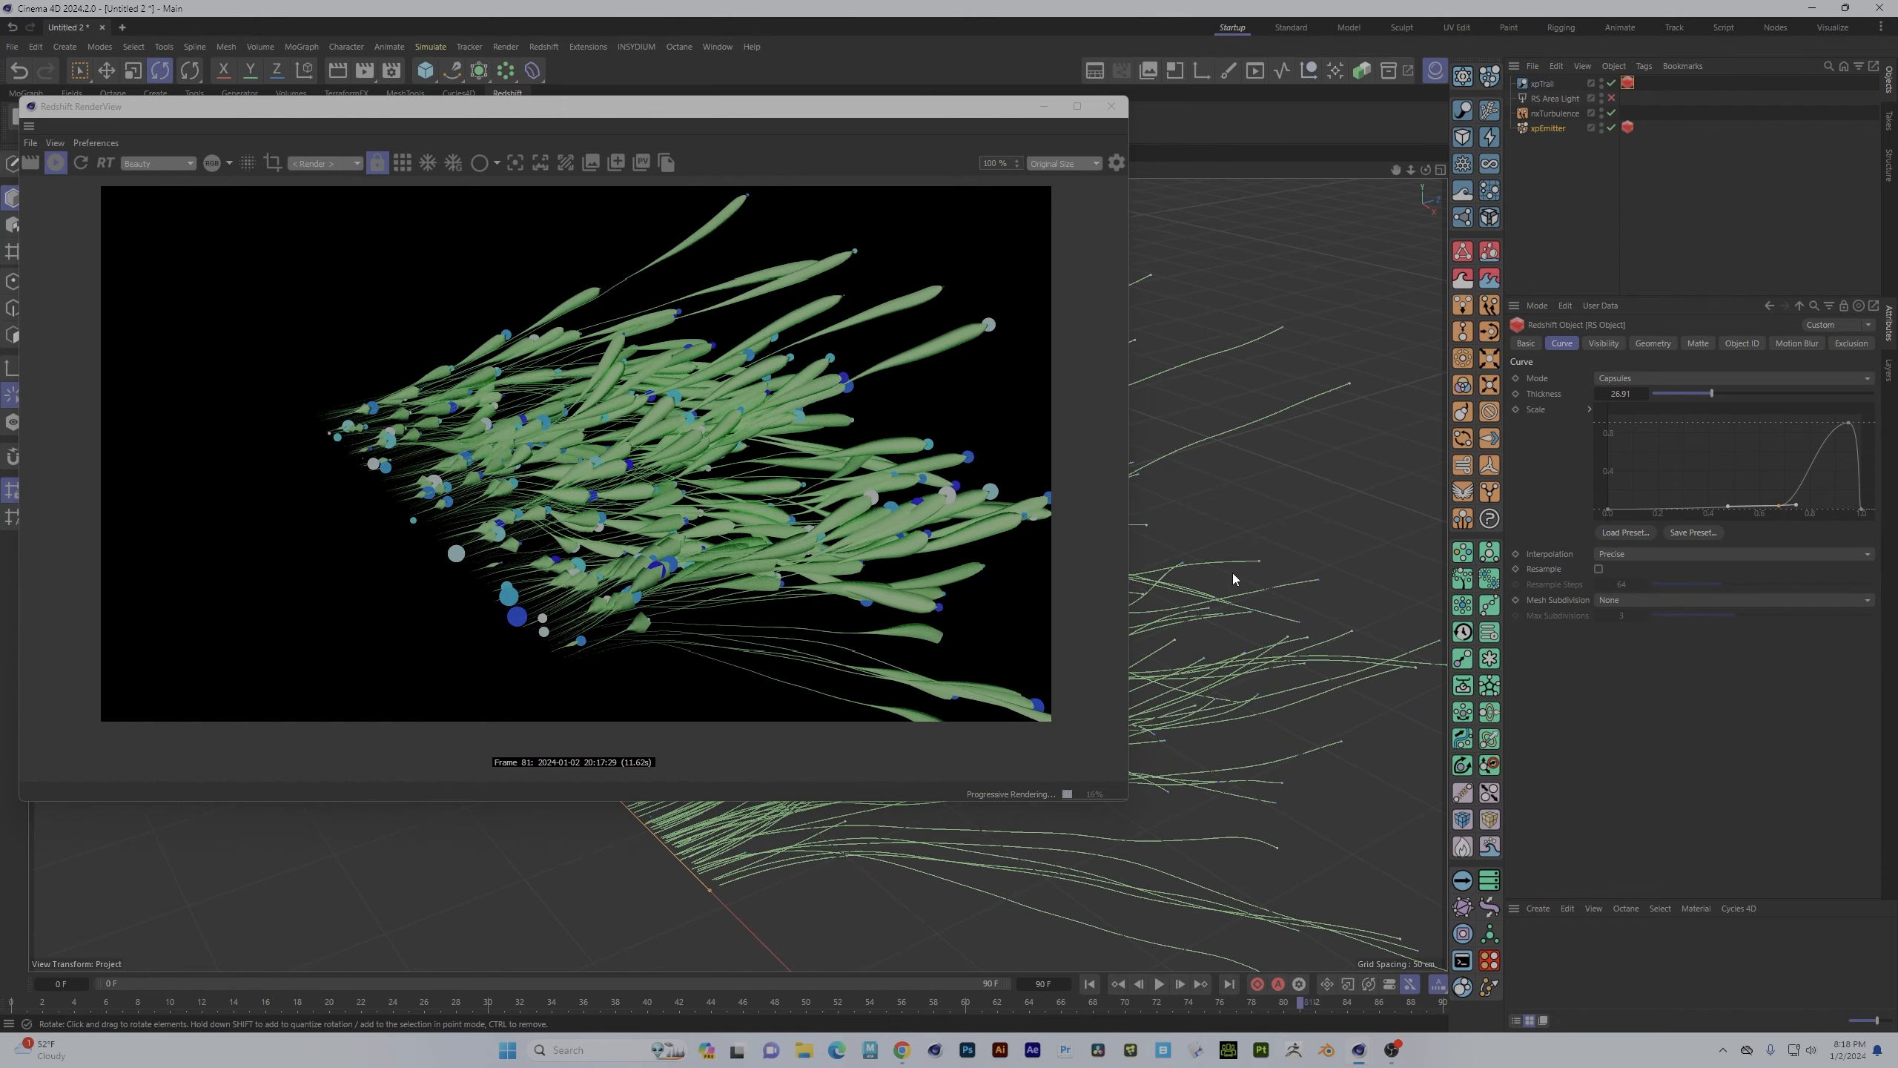
- Play the emission from the first frame, pause it, and examine the rendered capsule strands from a new angle
{"action": "left_click", "coordinate": [1088, 983]}
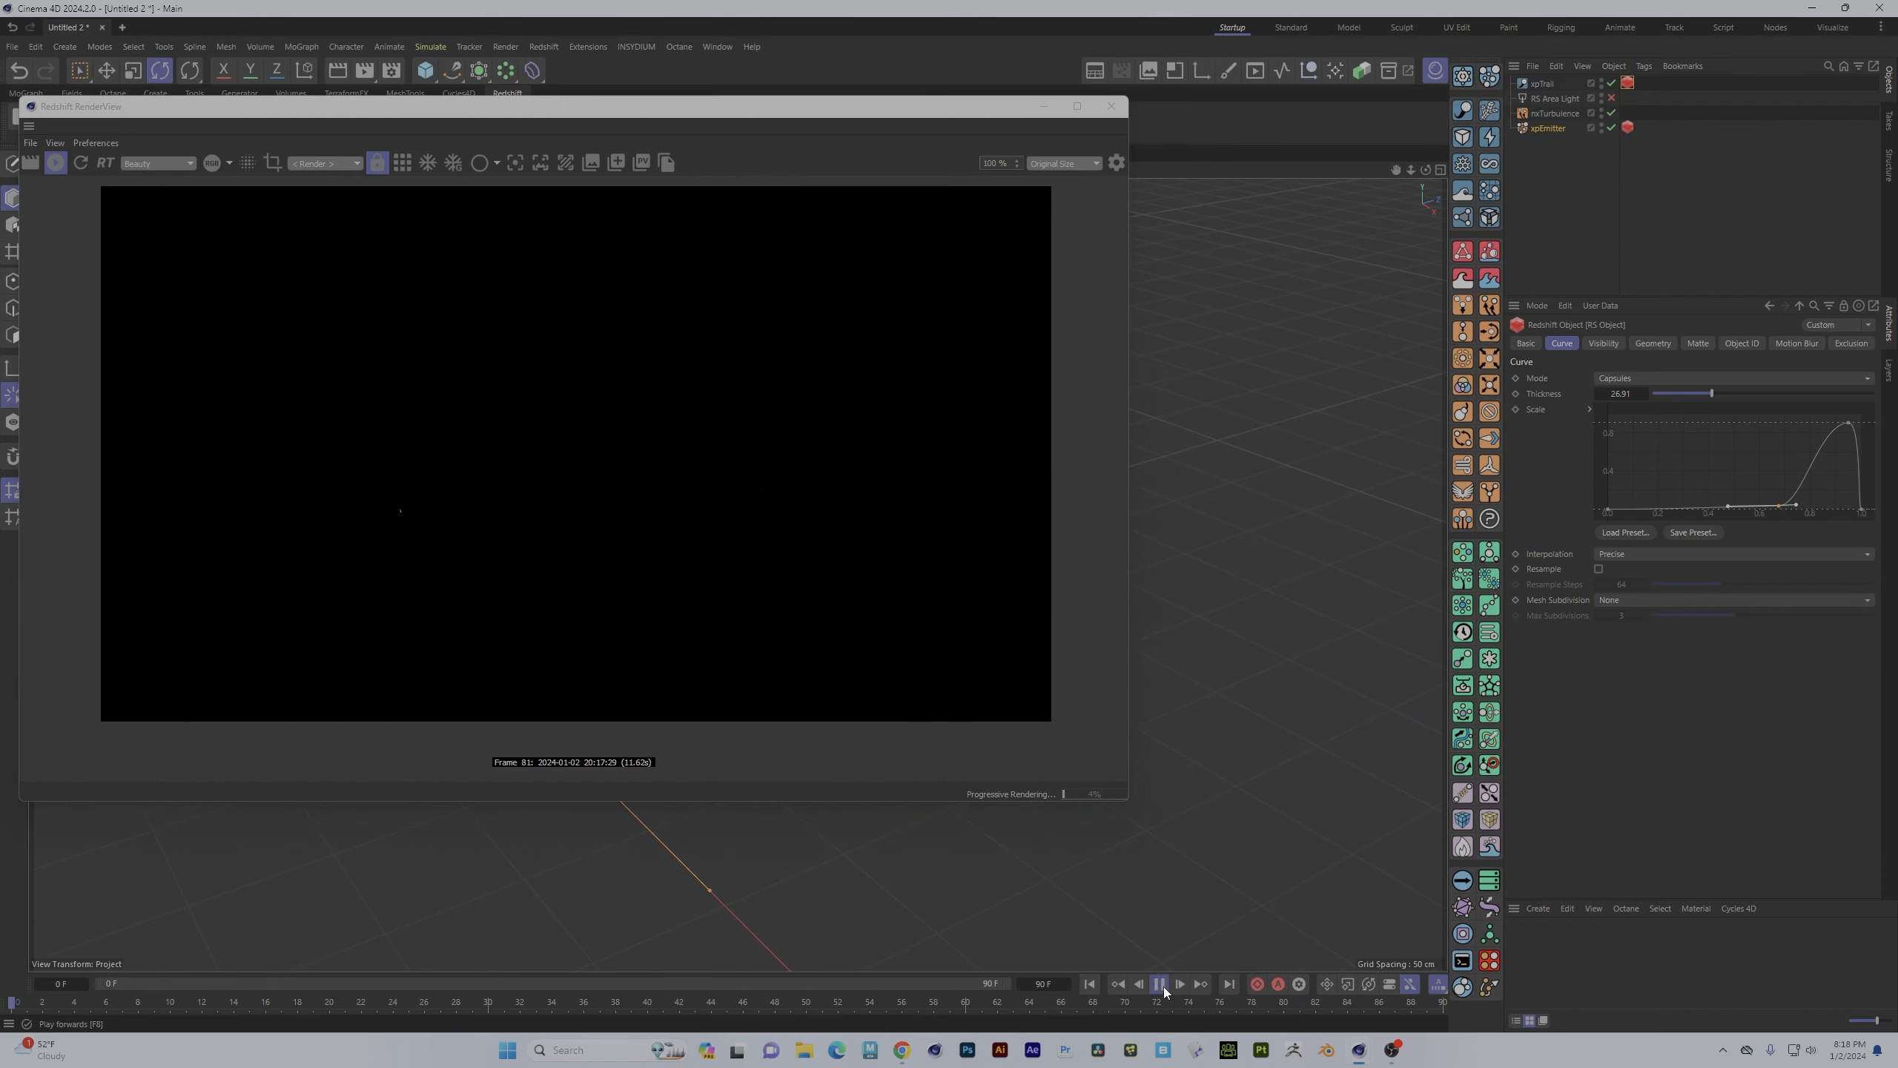
{"action": "left_click", "coordinate": [1160, 985]}
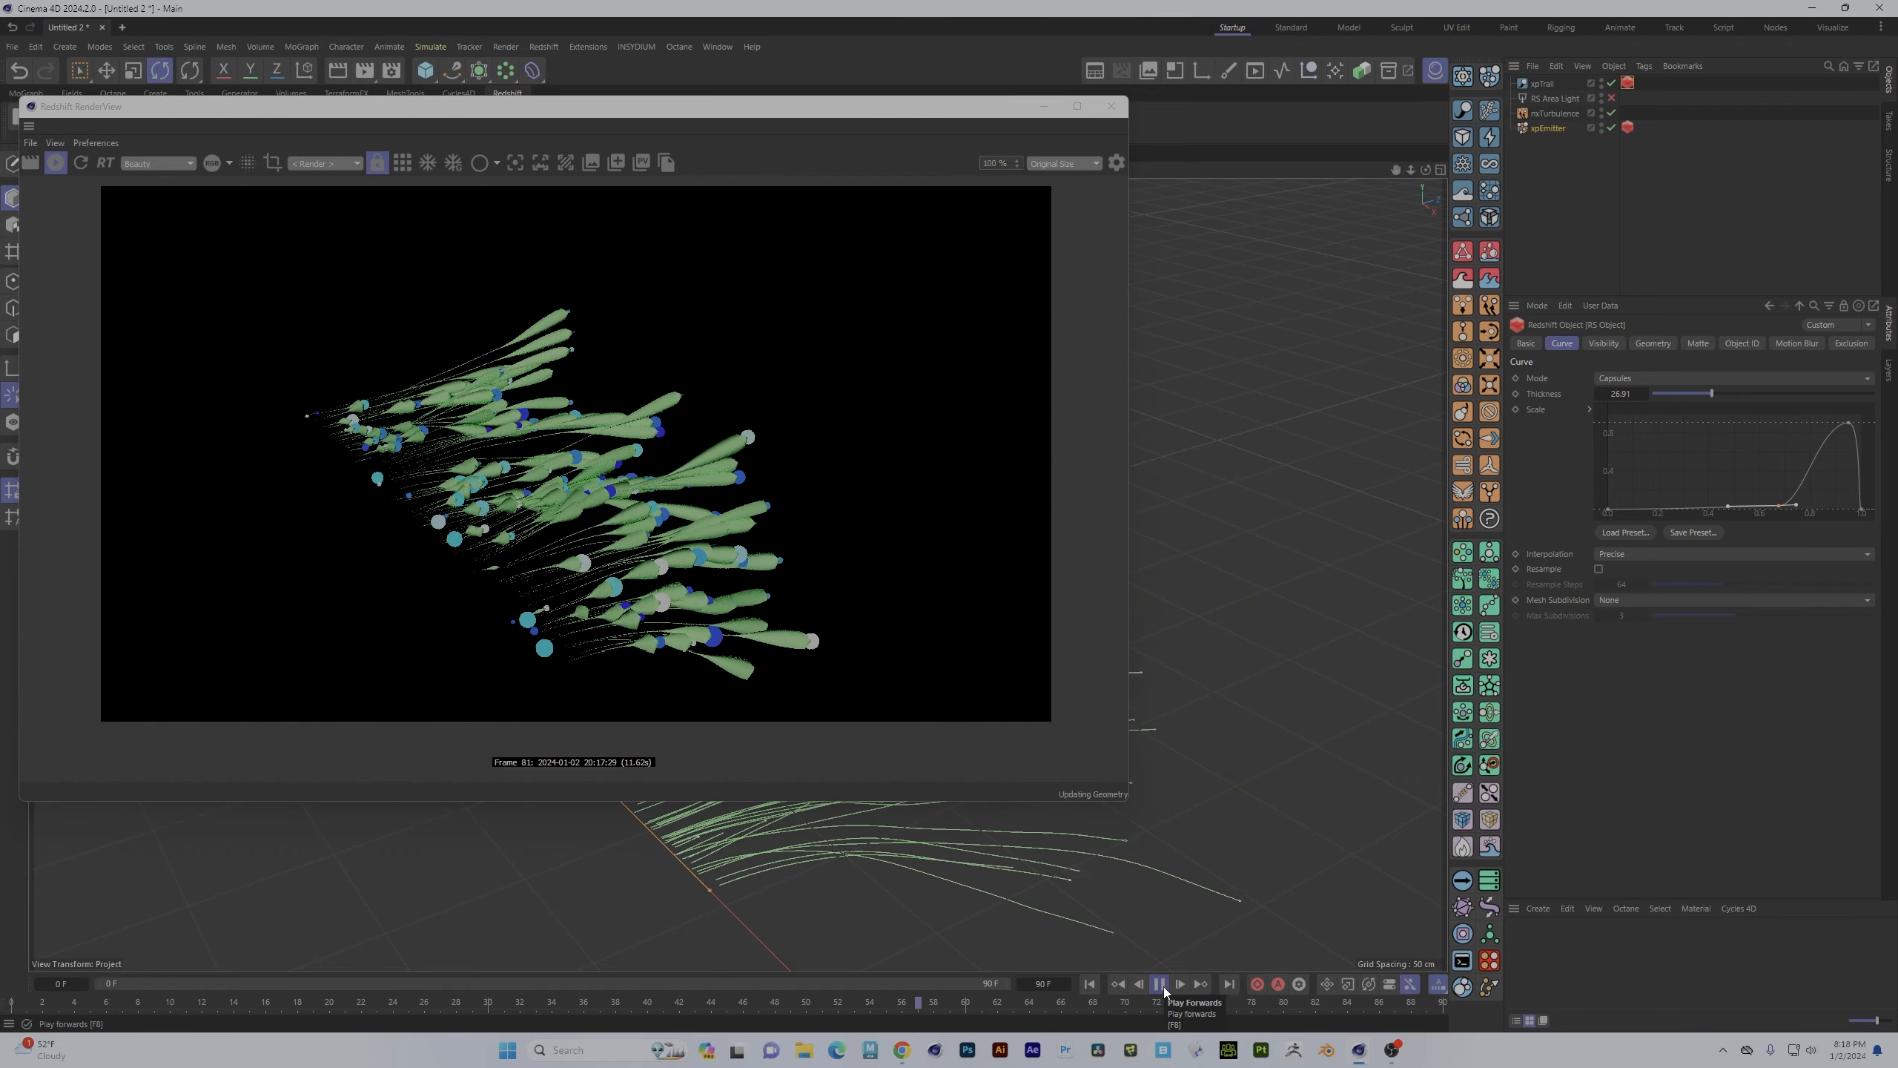
{"action": "left_click", "coordinate": [1159, 985]}
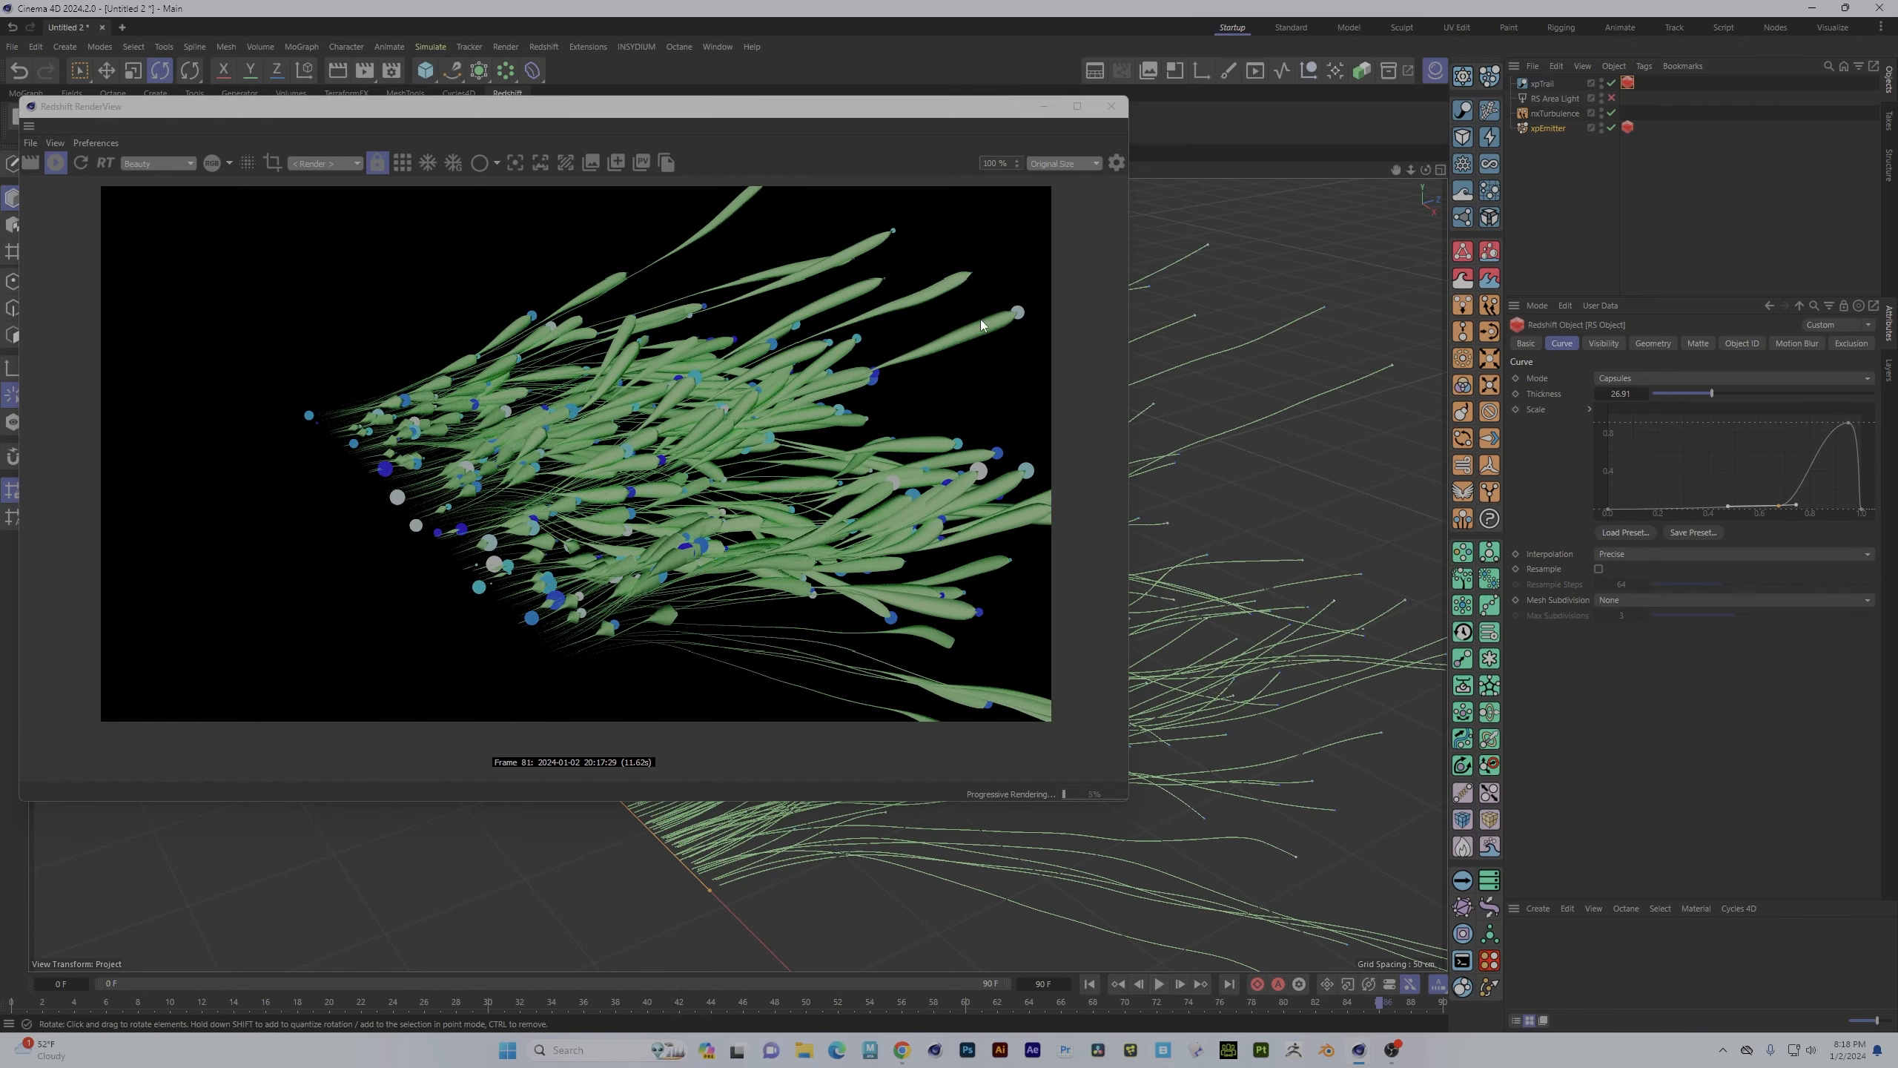
{"action": "left_click_drag", "start_coordinate": [1248, 631], "coordinate": [1205, 583], "text": "alt"}
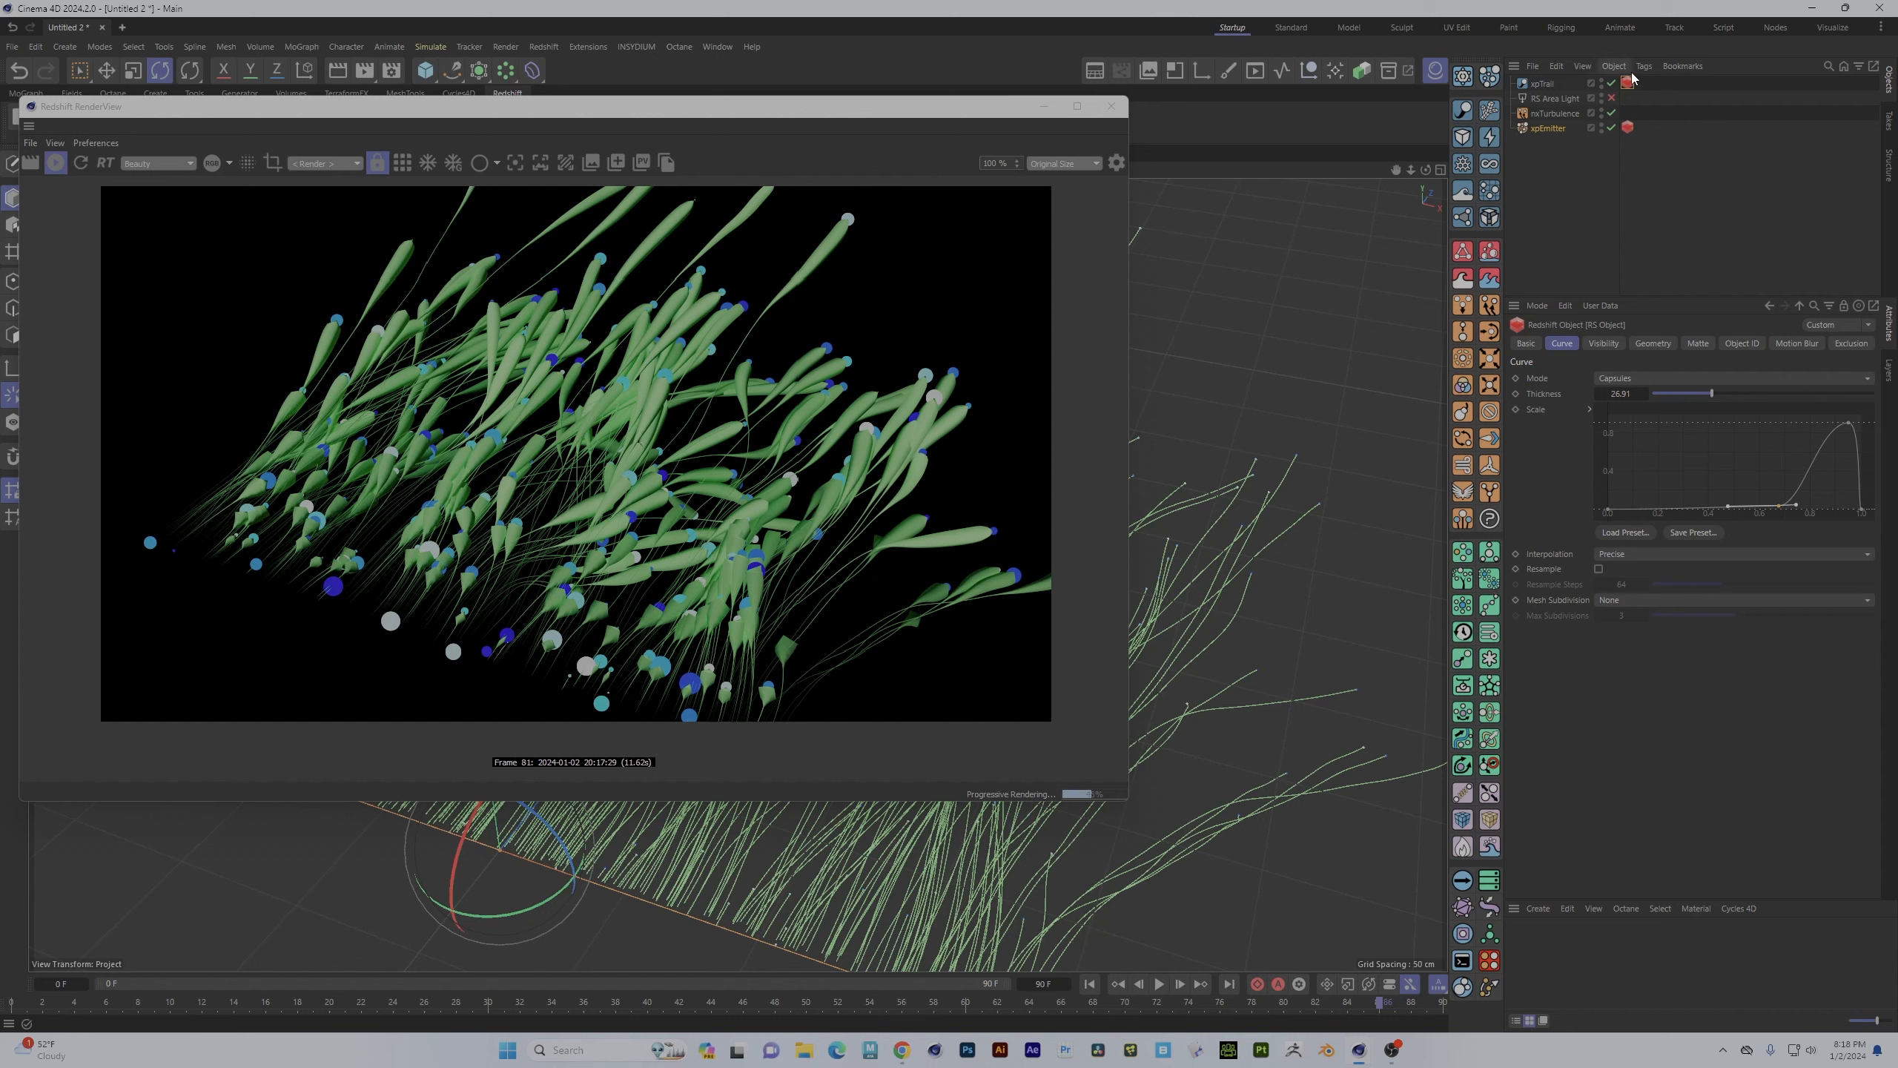
- Stop the Redshift render and replace the xpTrail's RS Object tag with a fresh one
{"action": "left_click", "coordinate": [56, 163]}
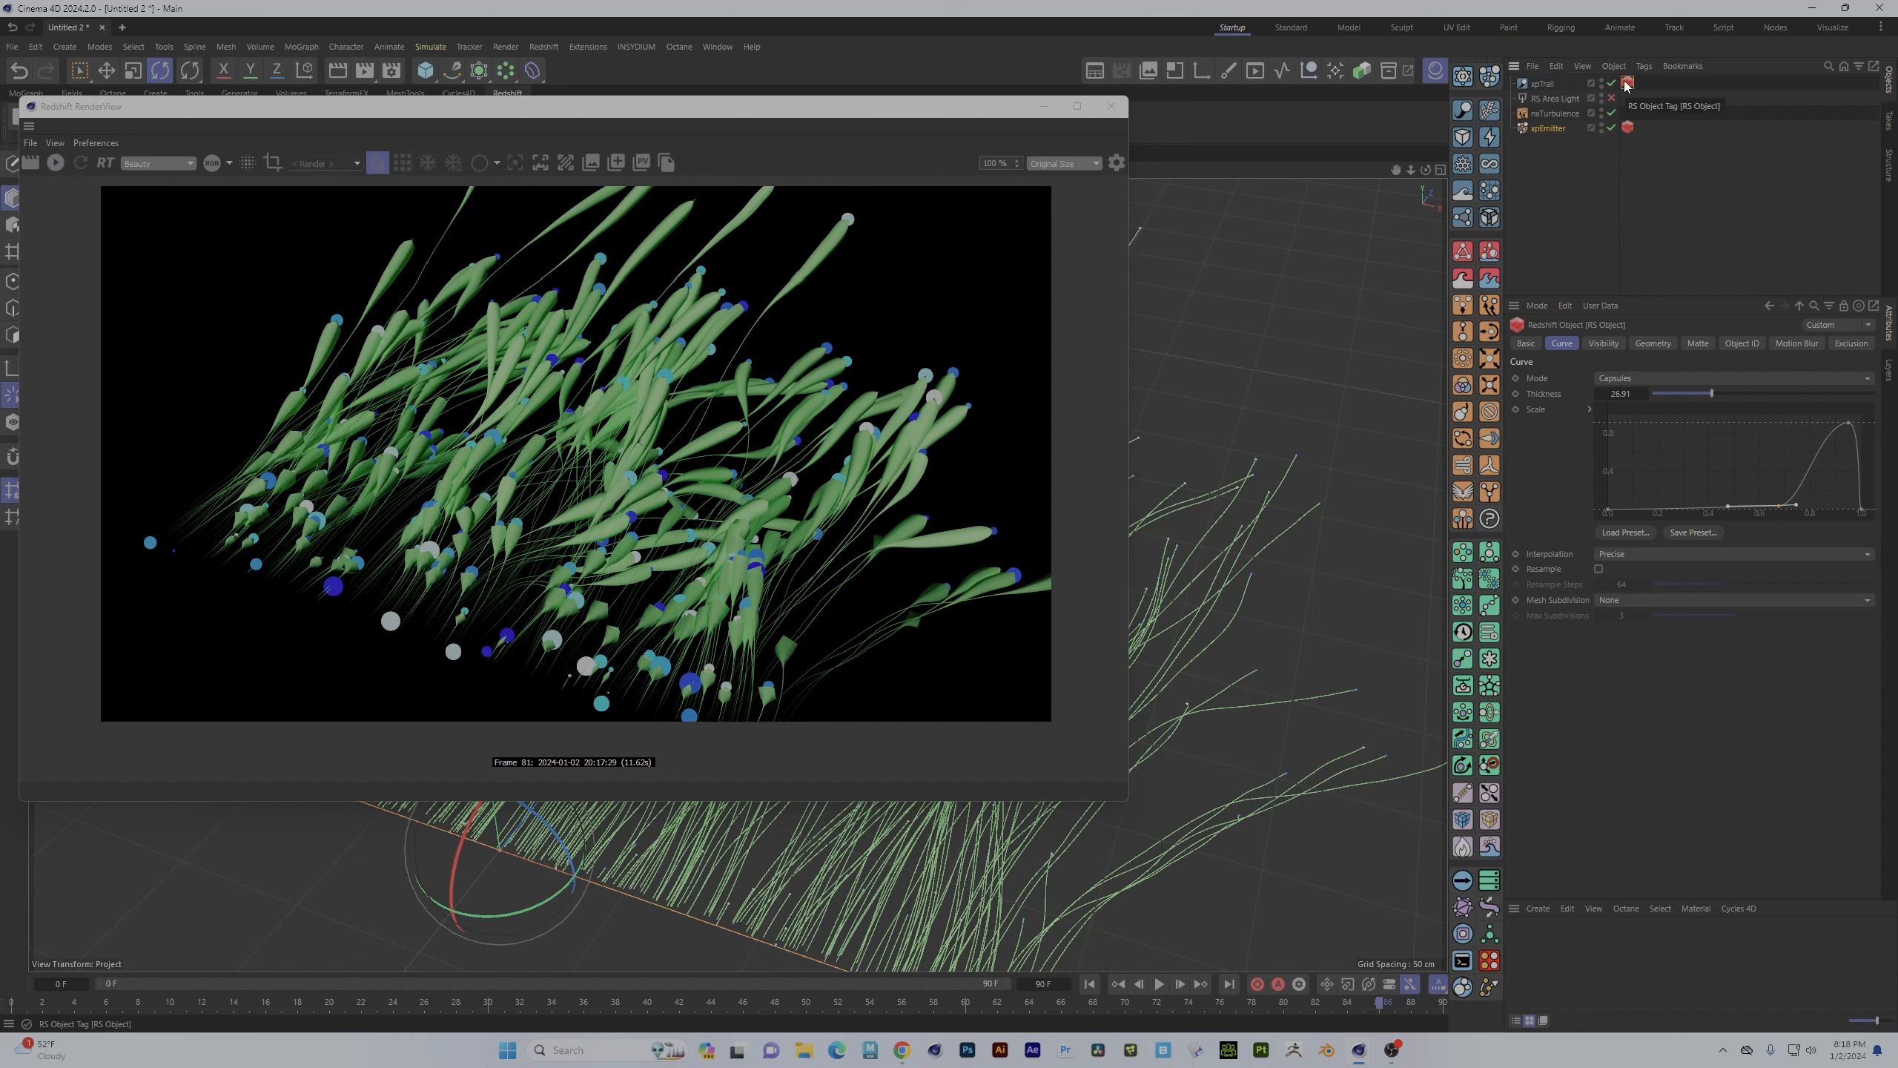
{"action": "key", "text": "Delete"}
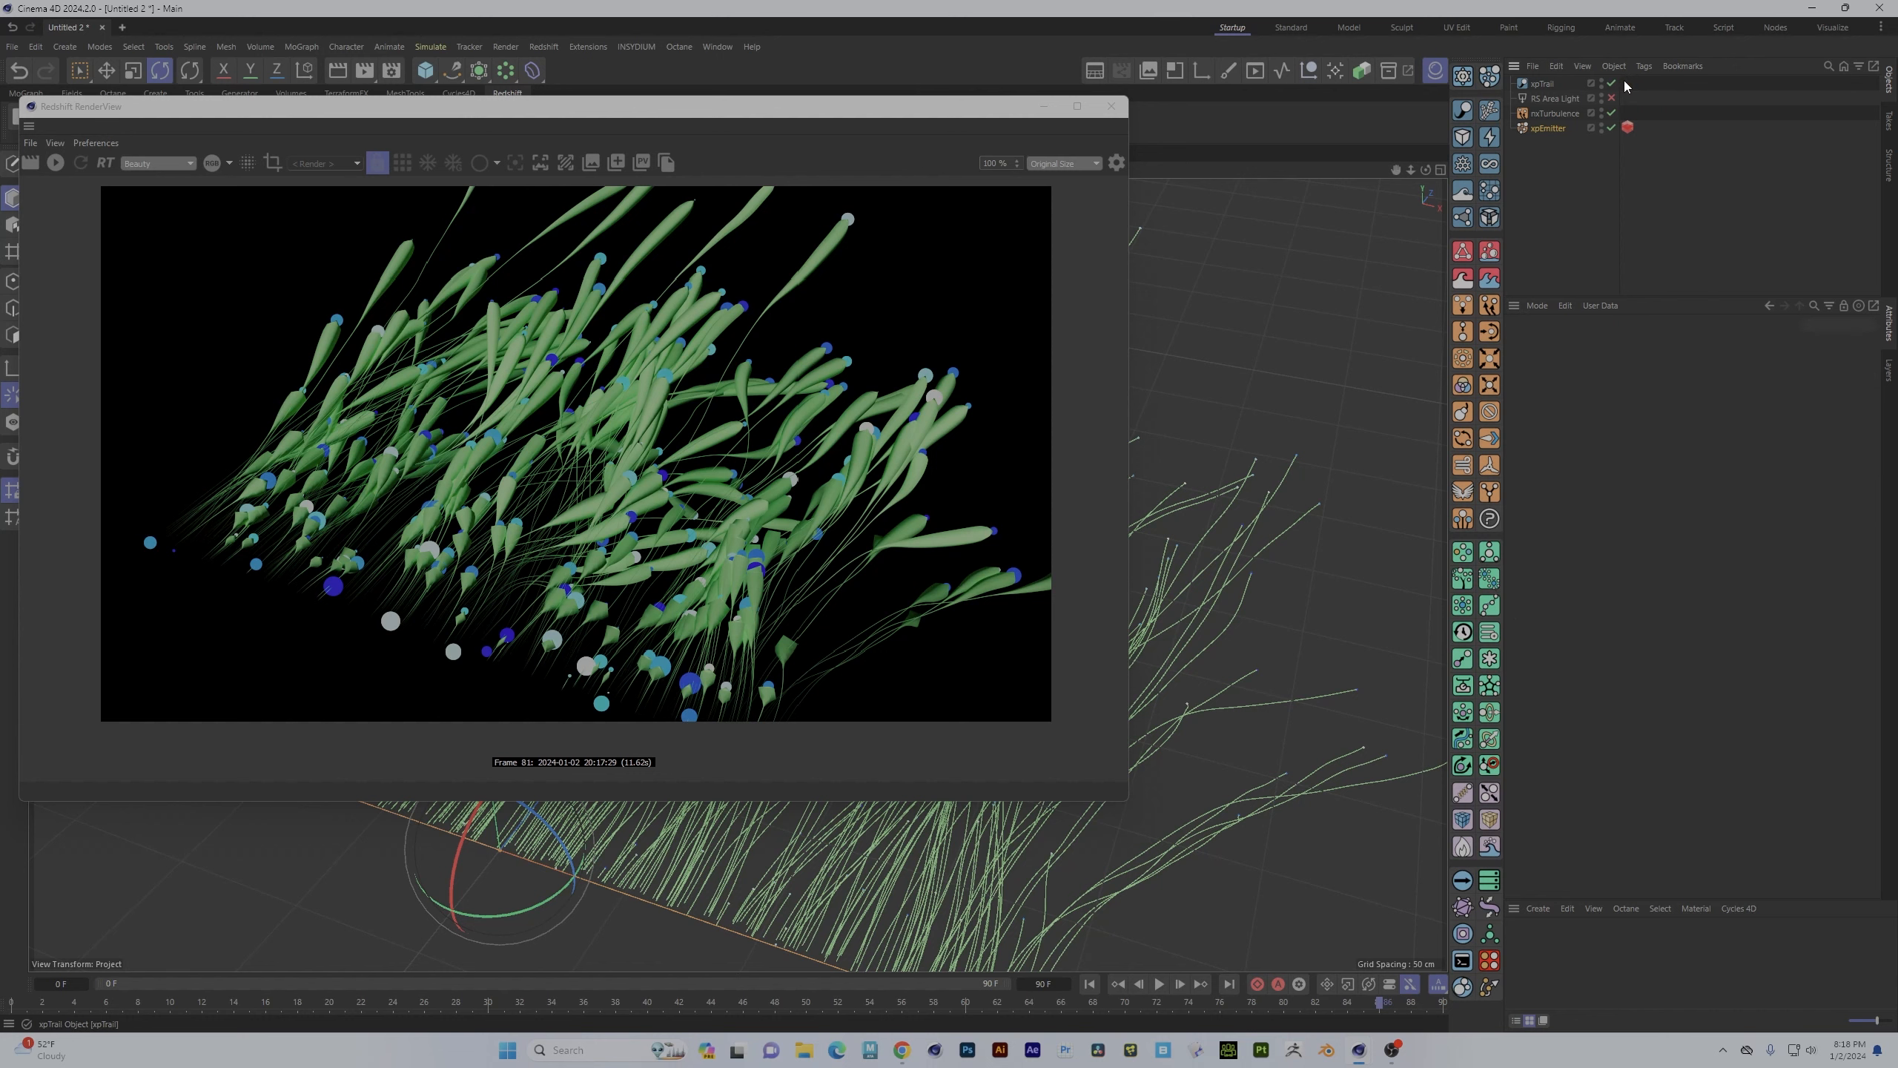
{"action": "left_click", "coordinate": [1541, 83]}
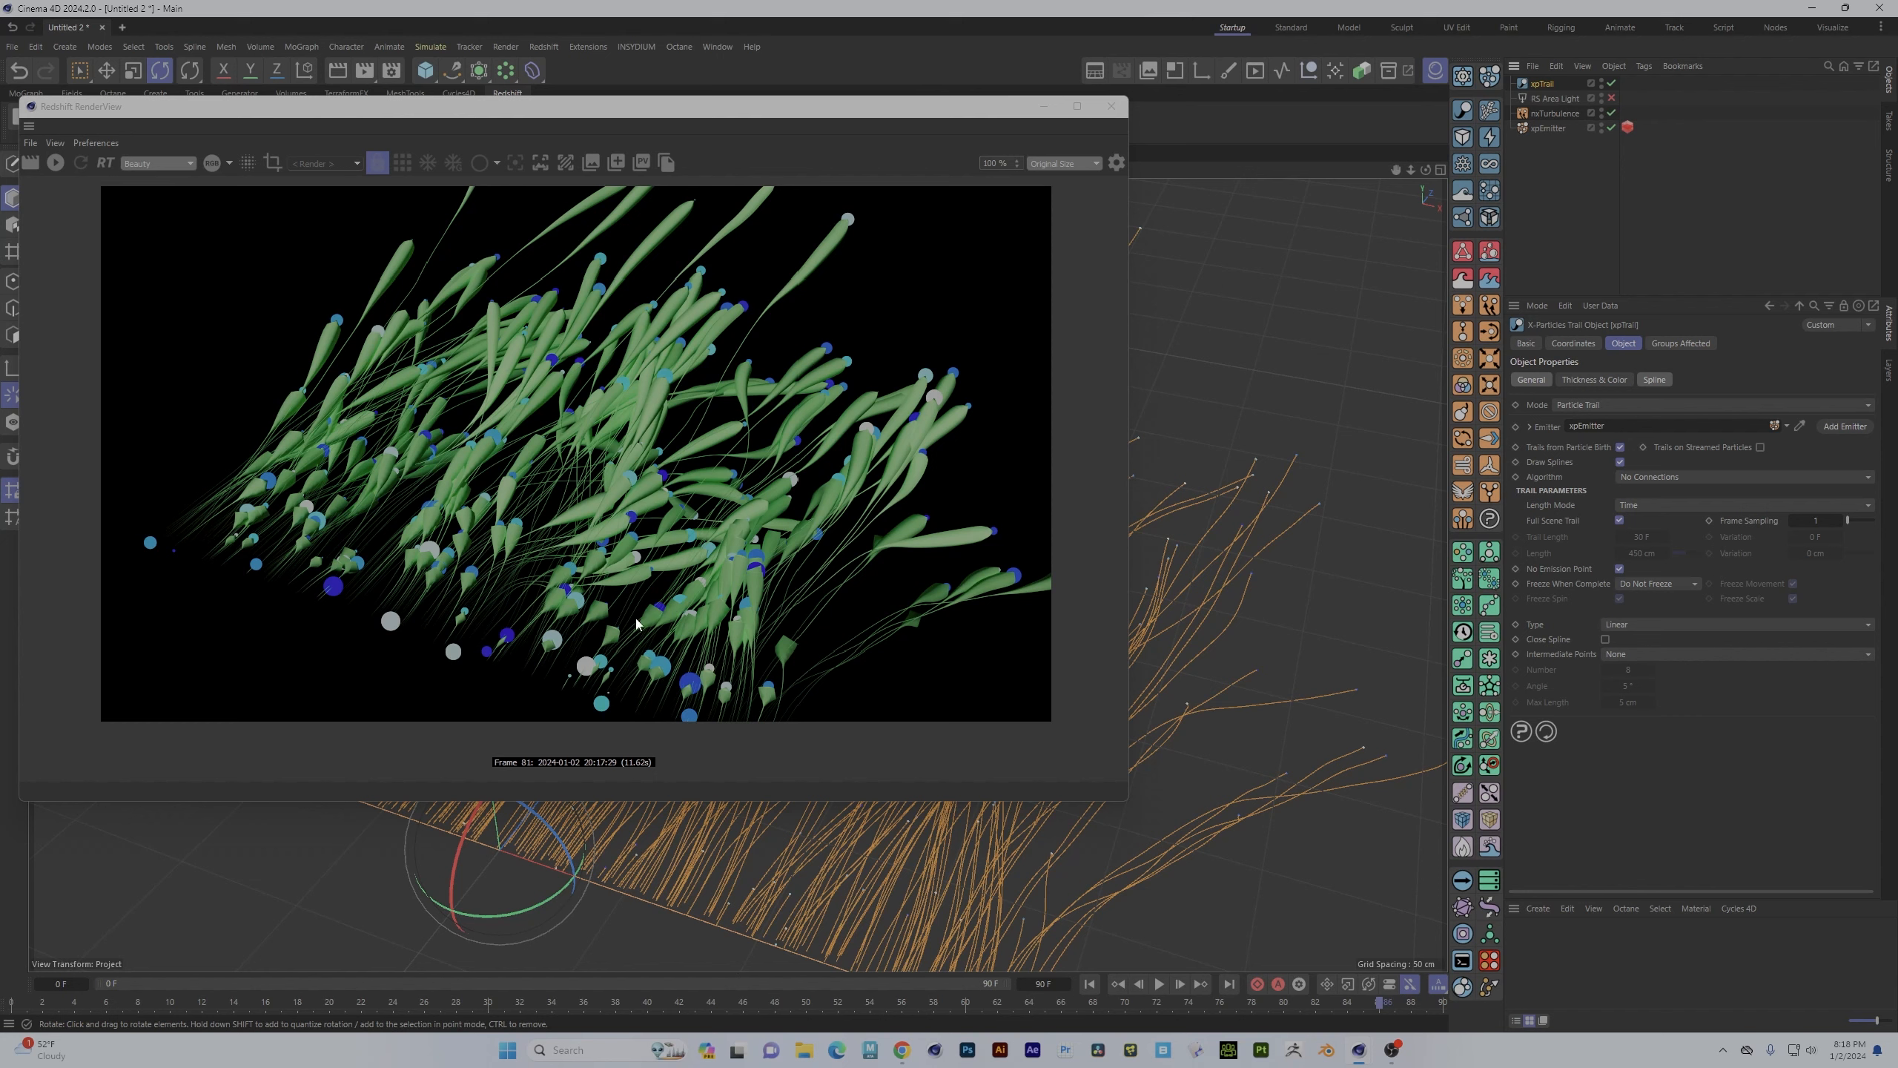
{"action": "right_click", "coordinate": [1542, 86]}
{"action": "mouse_move", "coordinate": [1620, 285]}
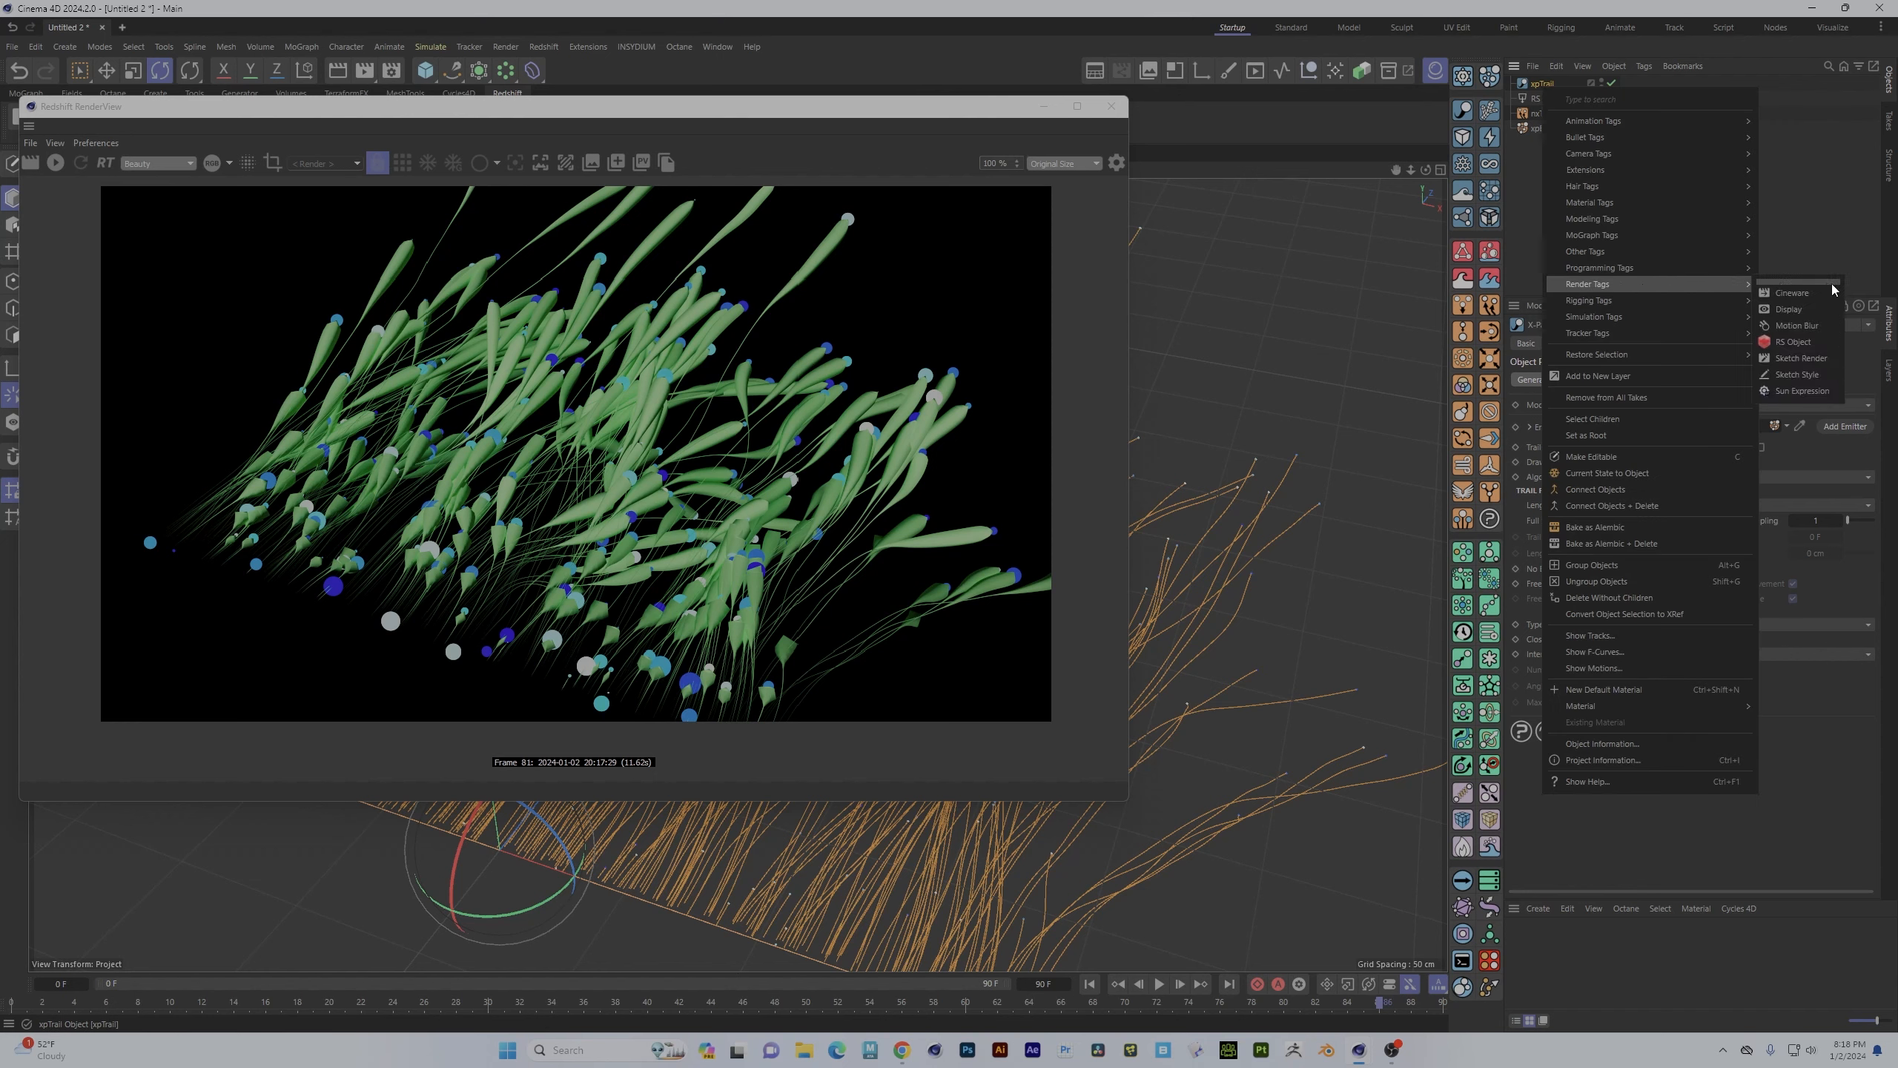
{"action": "left_click", "coordinate": [1794, 342]}
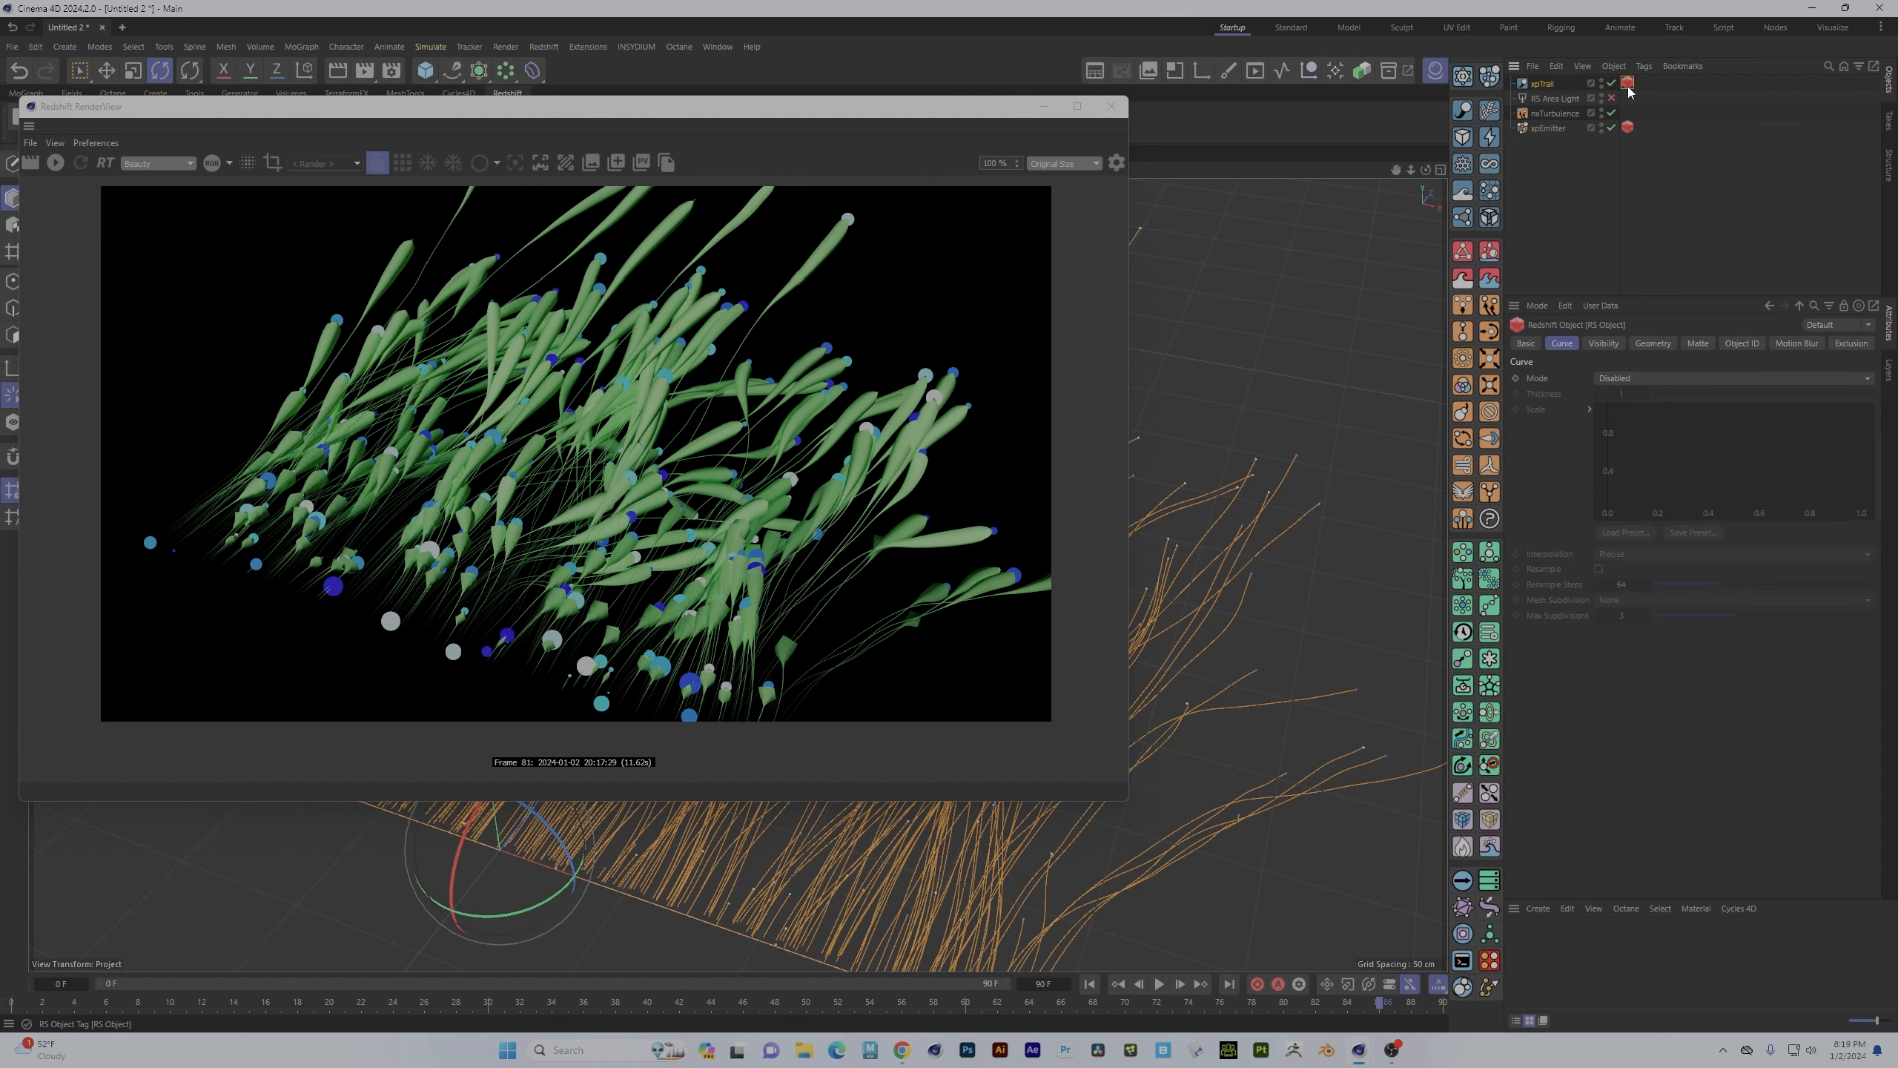
- Set the new RS Object tag's curve mode to Capsules and restart the Redshift render
{"action": "left_click", "coordinate": [1655, 378]}
{"action": "left_click", "coordinate": [1652, 466]}
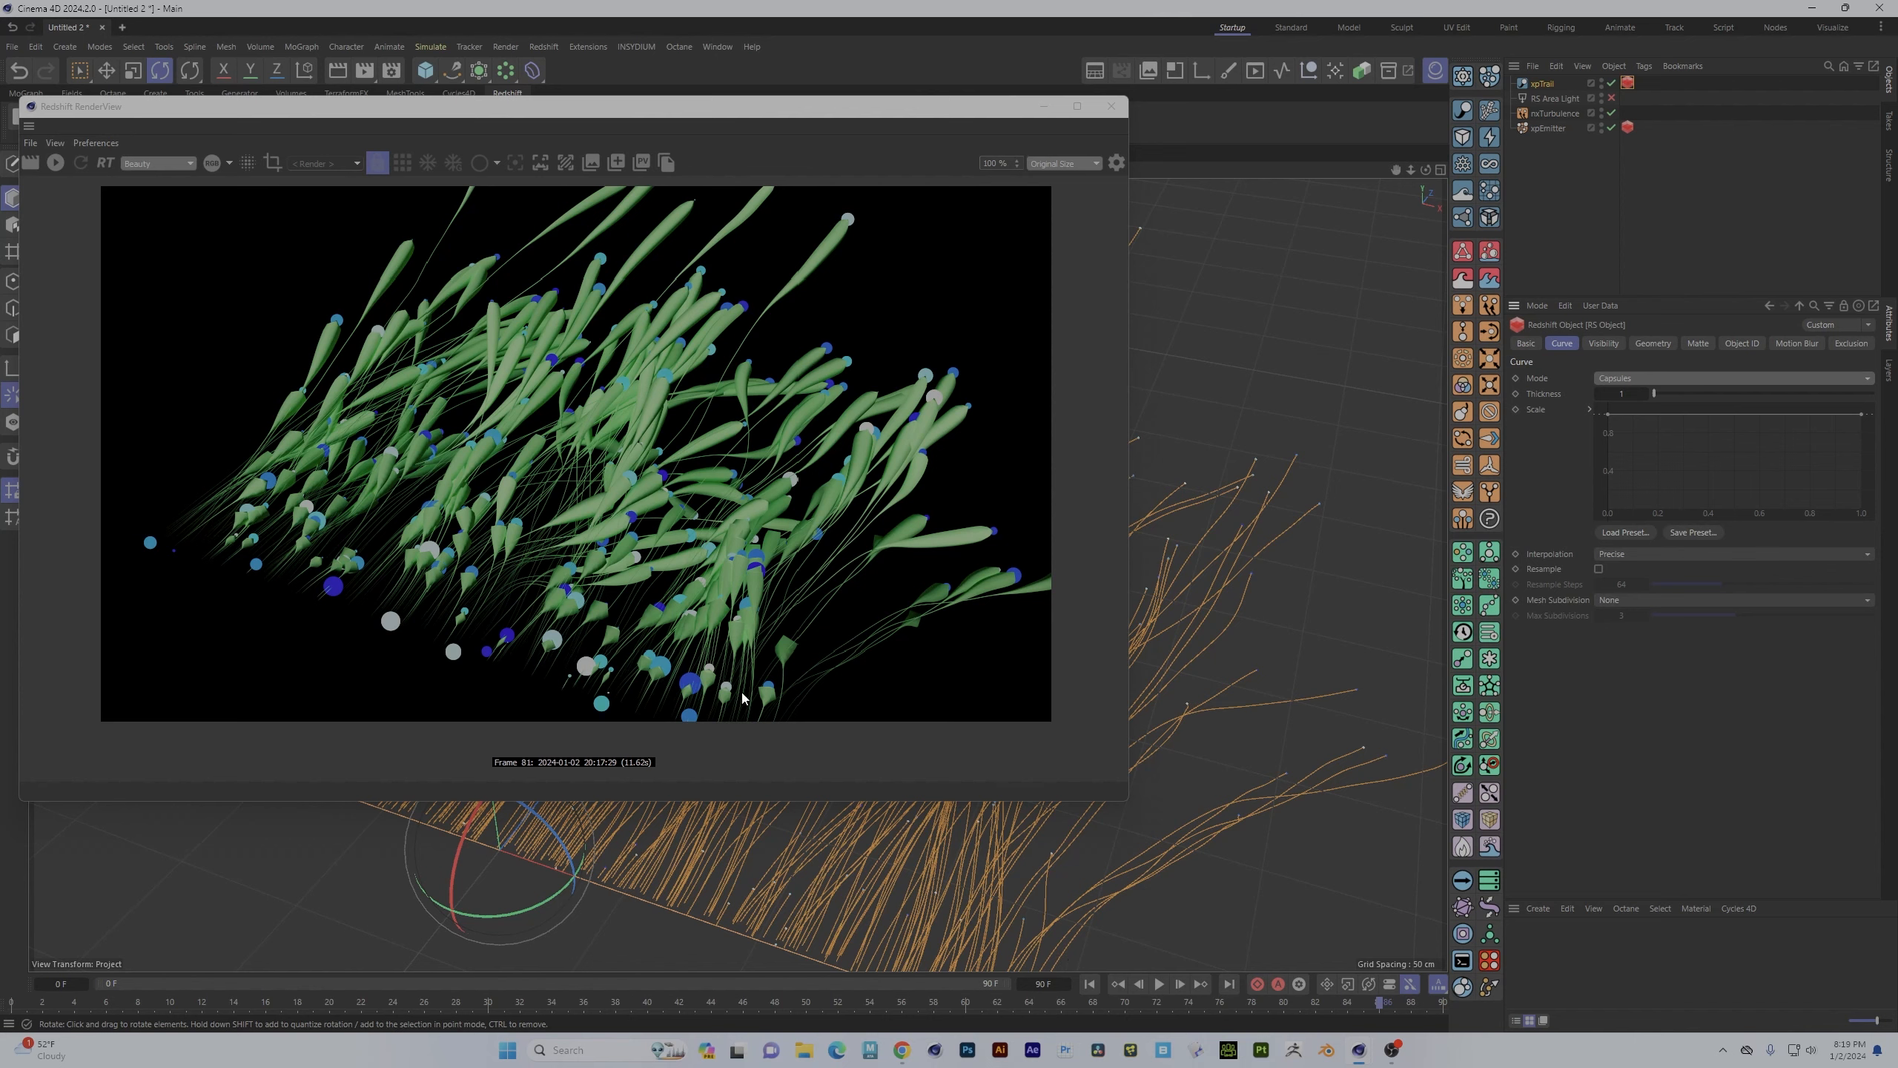
{"action": "left_click", "coordinate": [50, 166]}
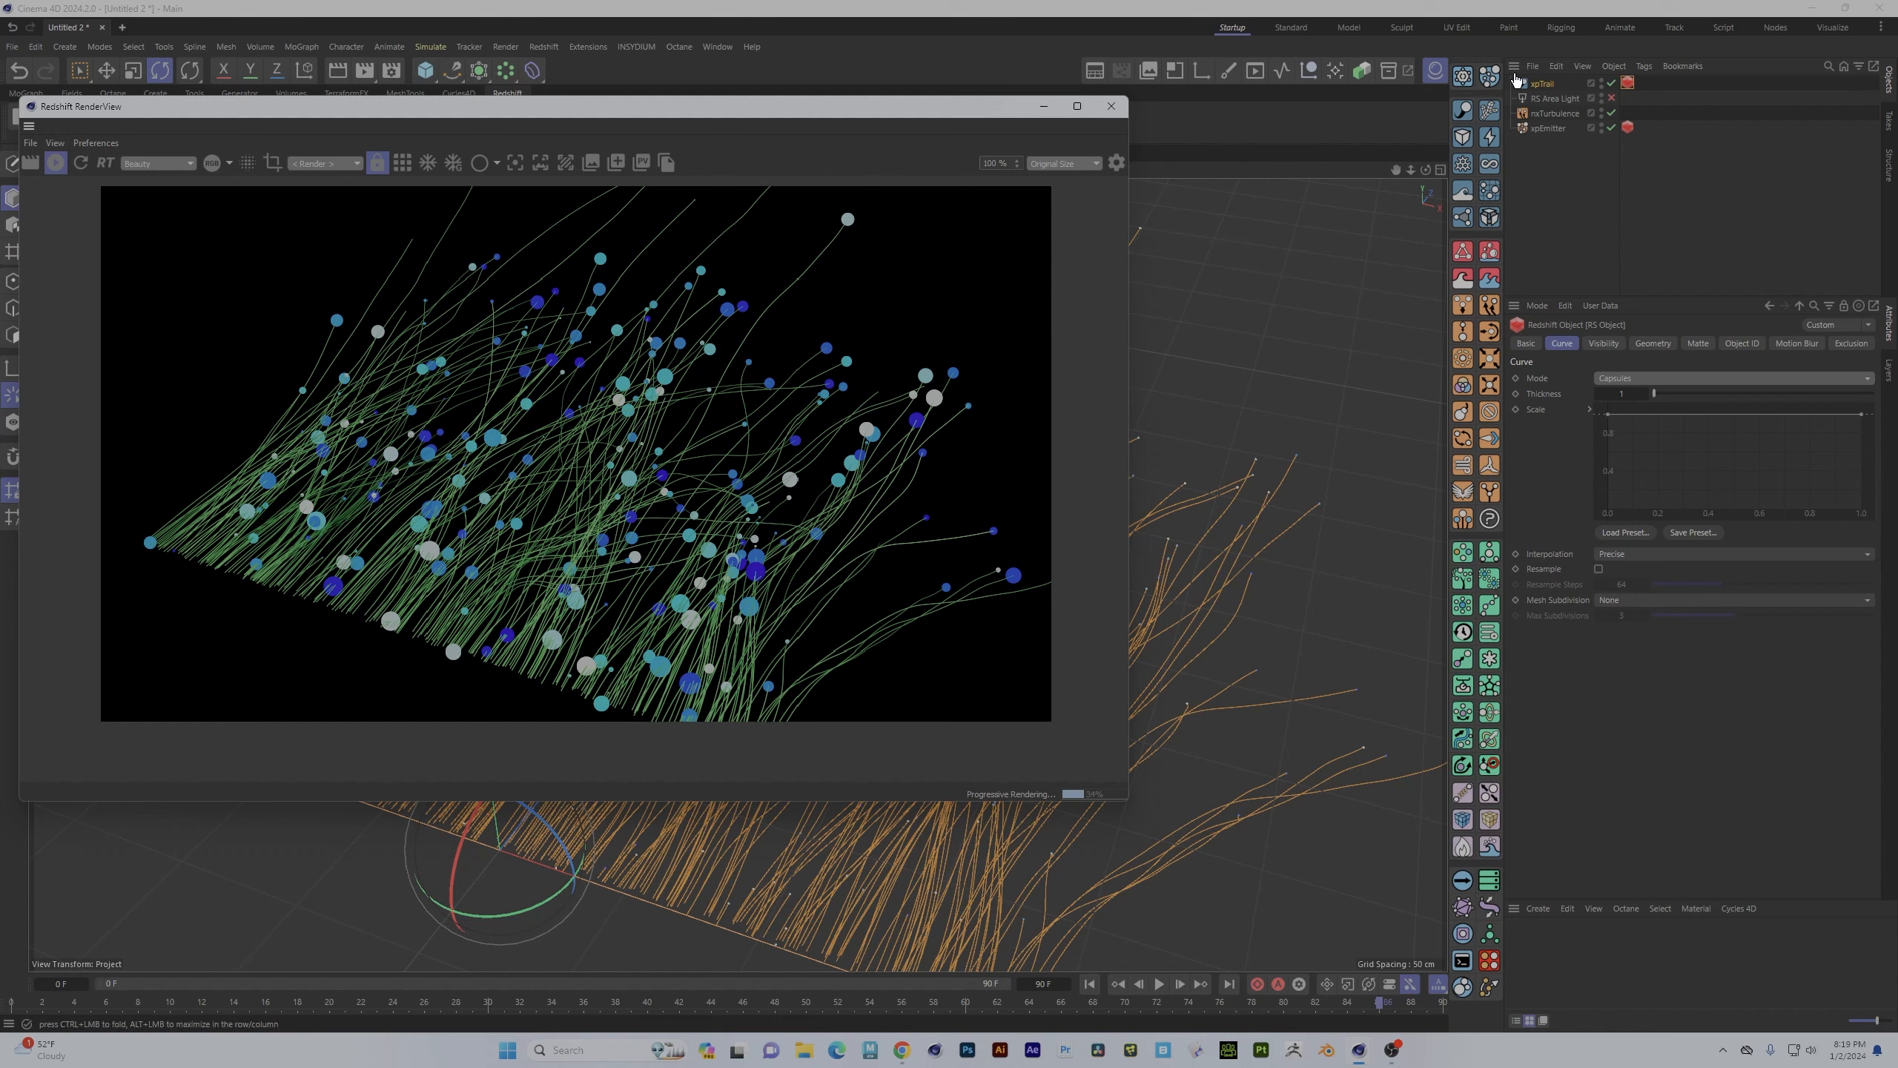
- Create a new material with a pure red base colour (255, 0, 0), apply it to the xpTrail, and reopen its properties
{"action": "double_click", "coordinate": [1537, 968]}
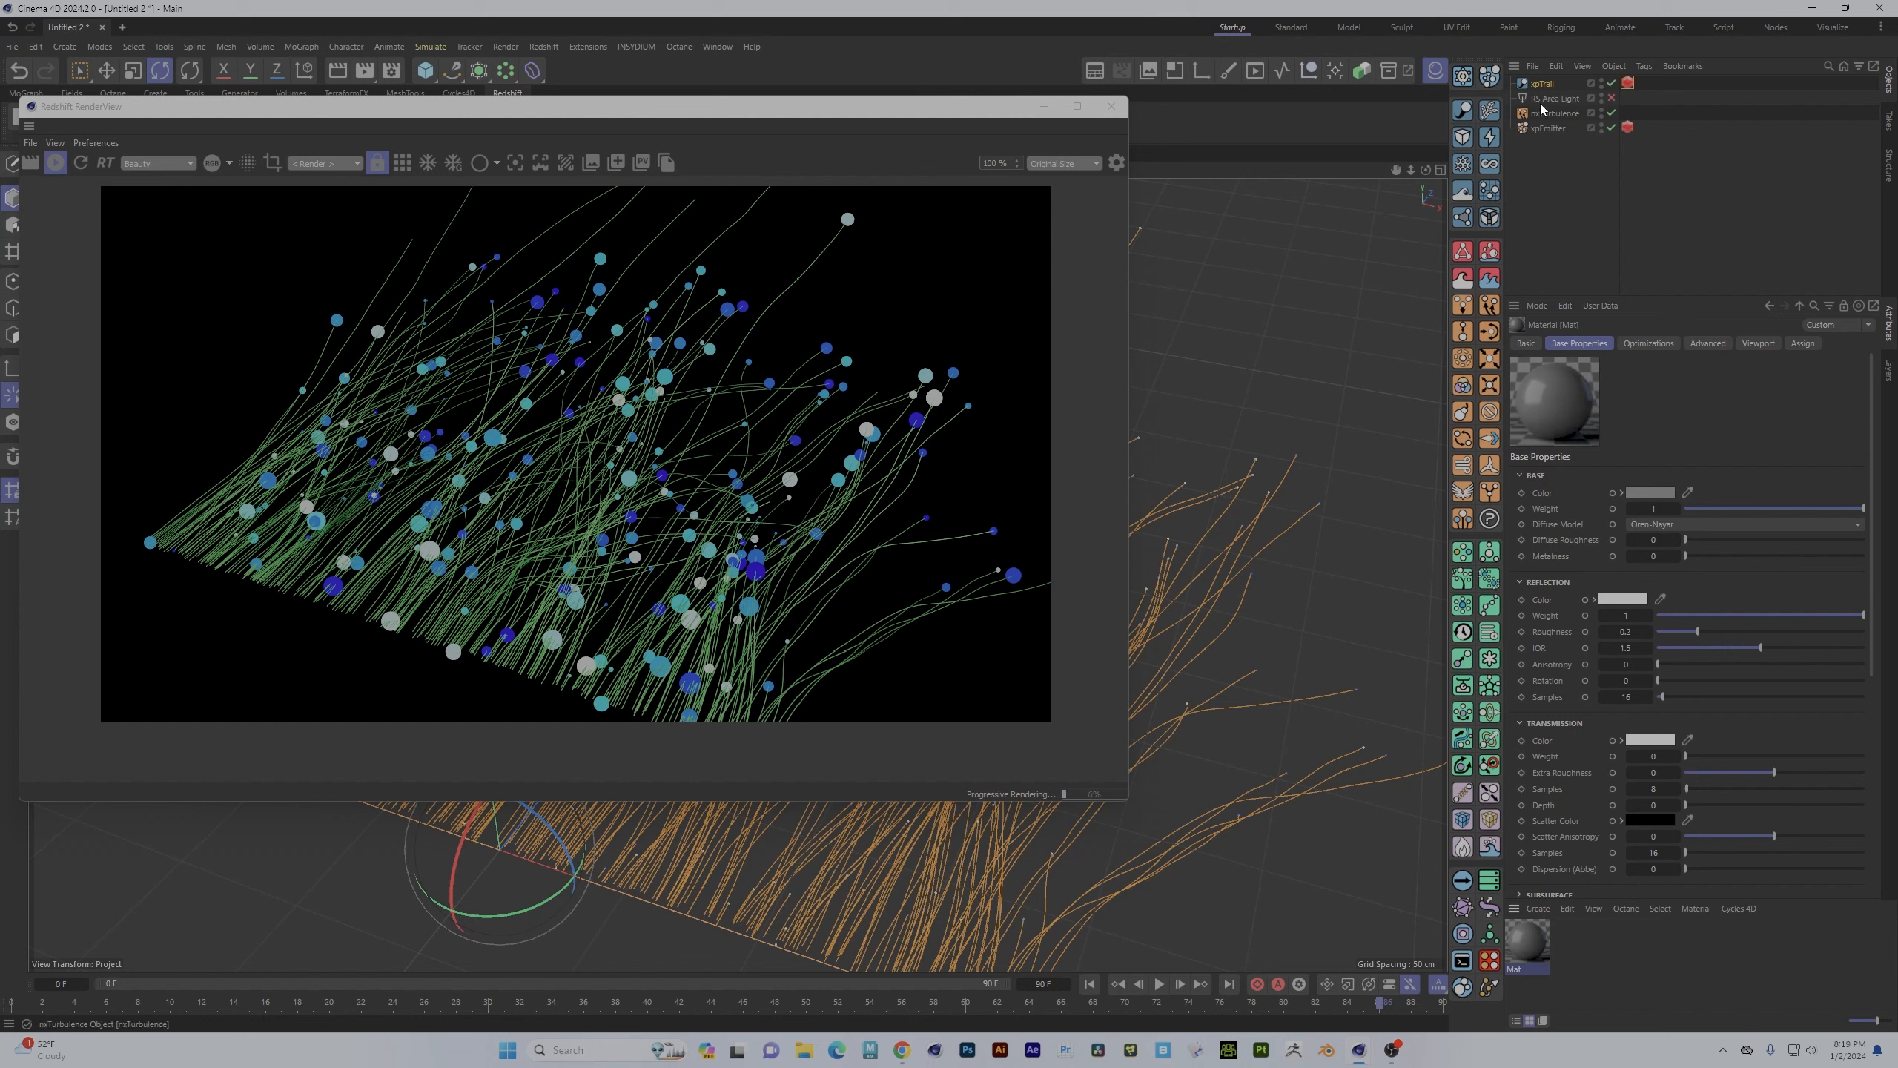
{"action": "left_click", "coordinate": [1651, 493]}
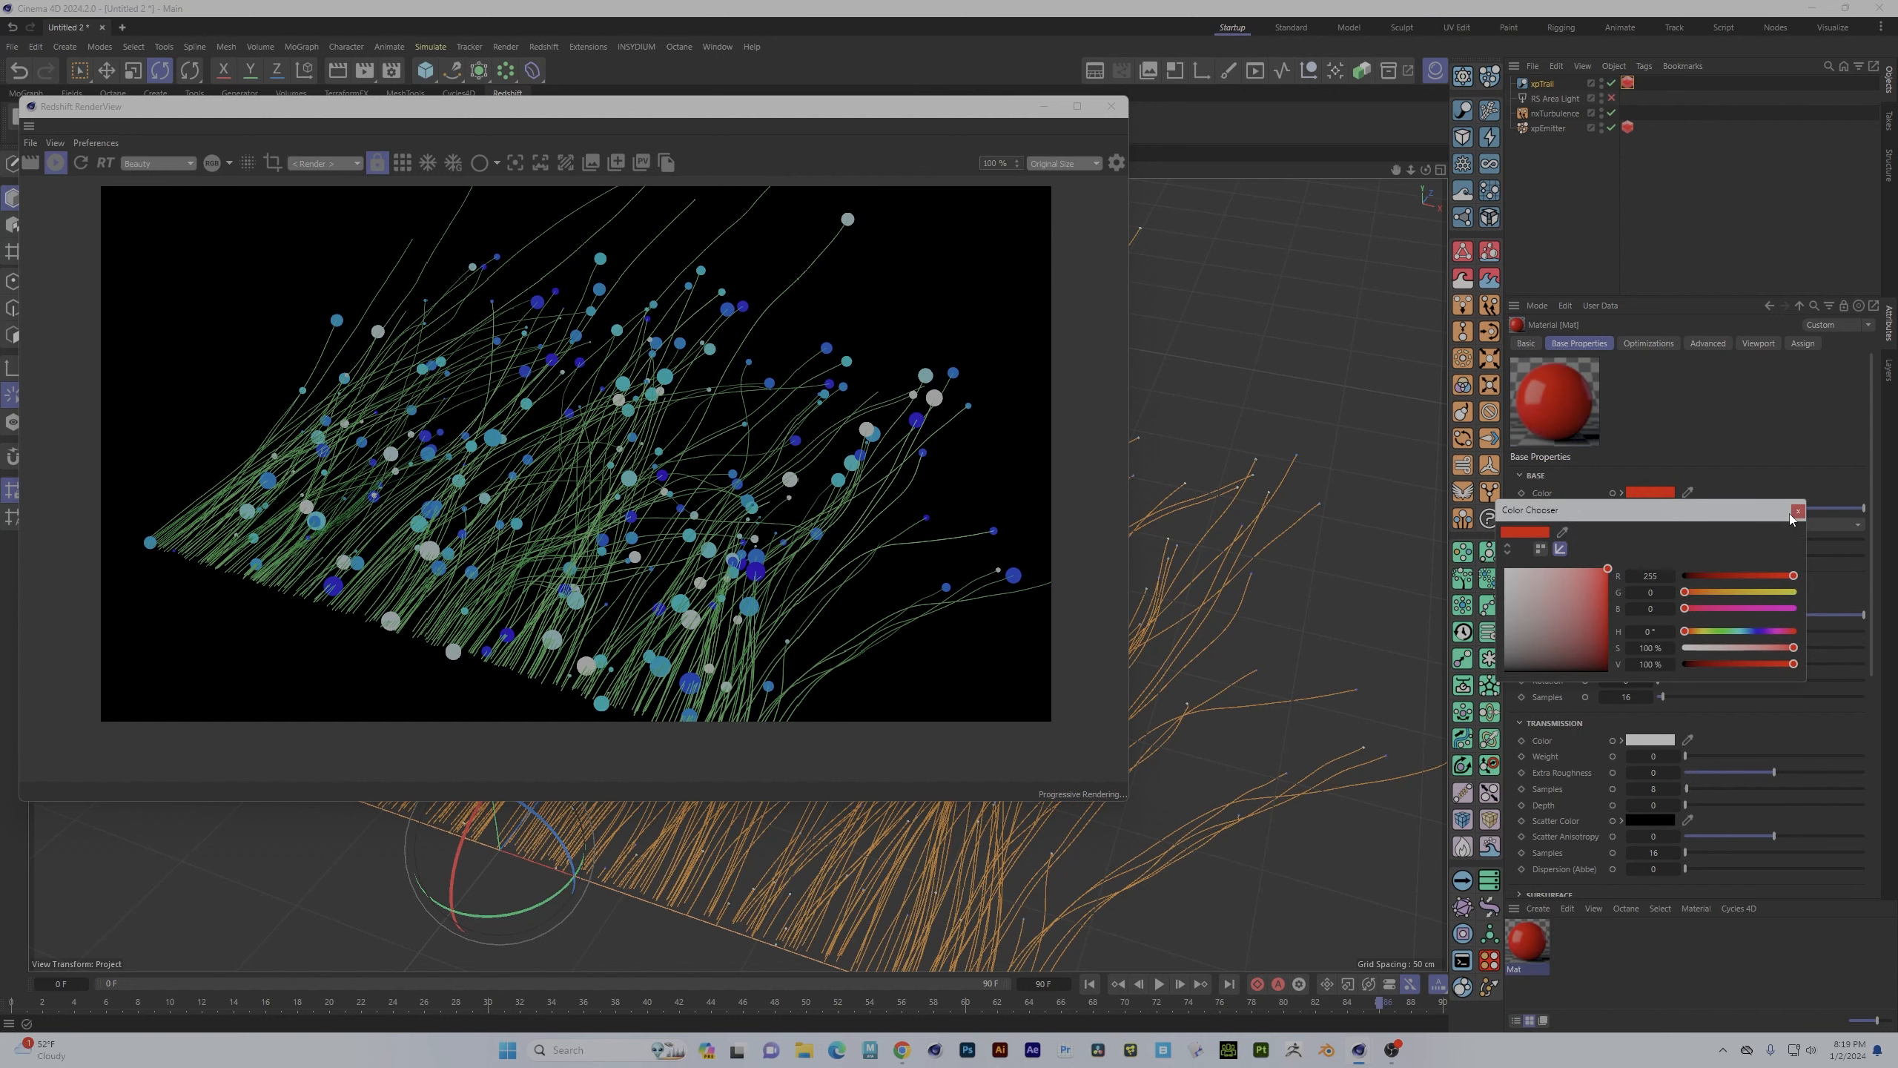
{"action": "left_click_drag", "start_coordinate": [1520, 969], "coordinate": [1544, 83]}
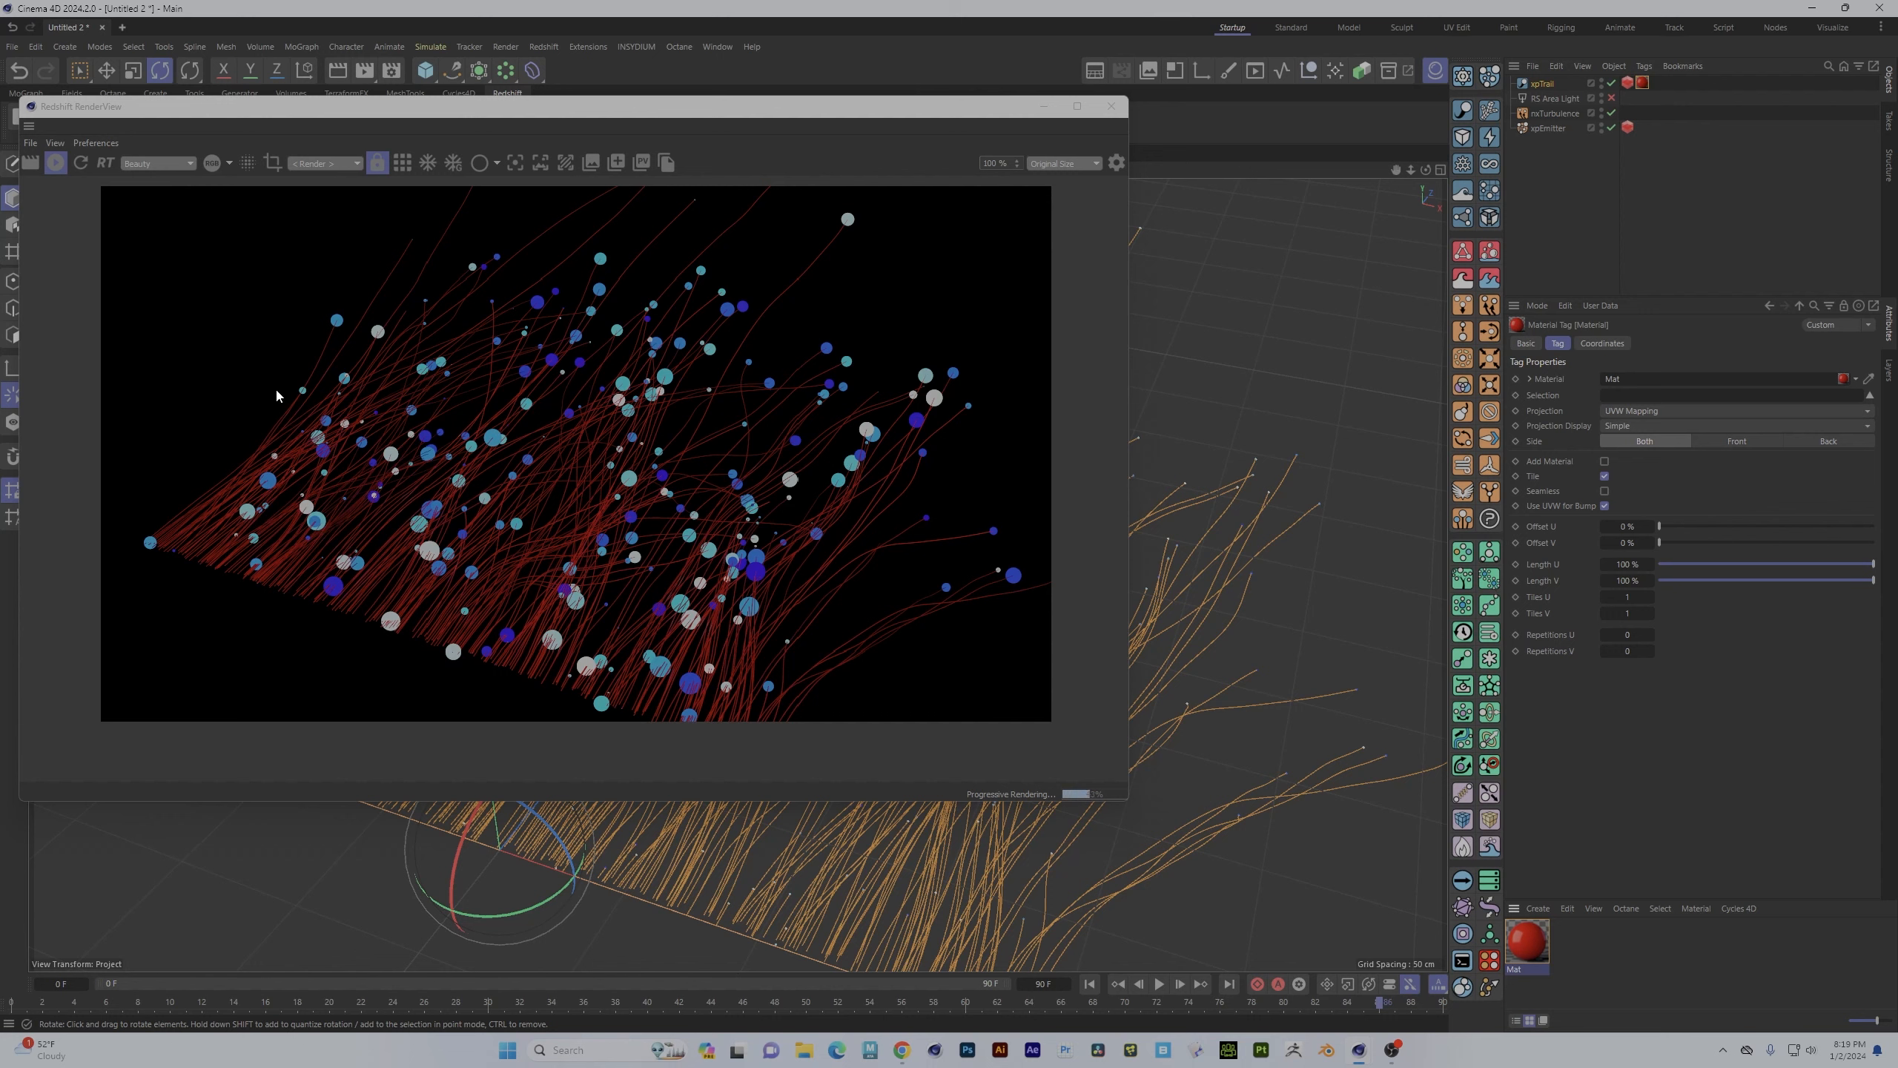
{"action": "left_click", "coordinate": [1523, 937]}
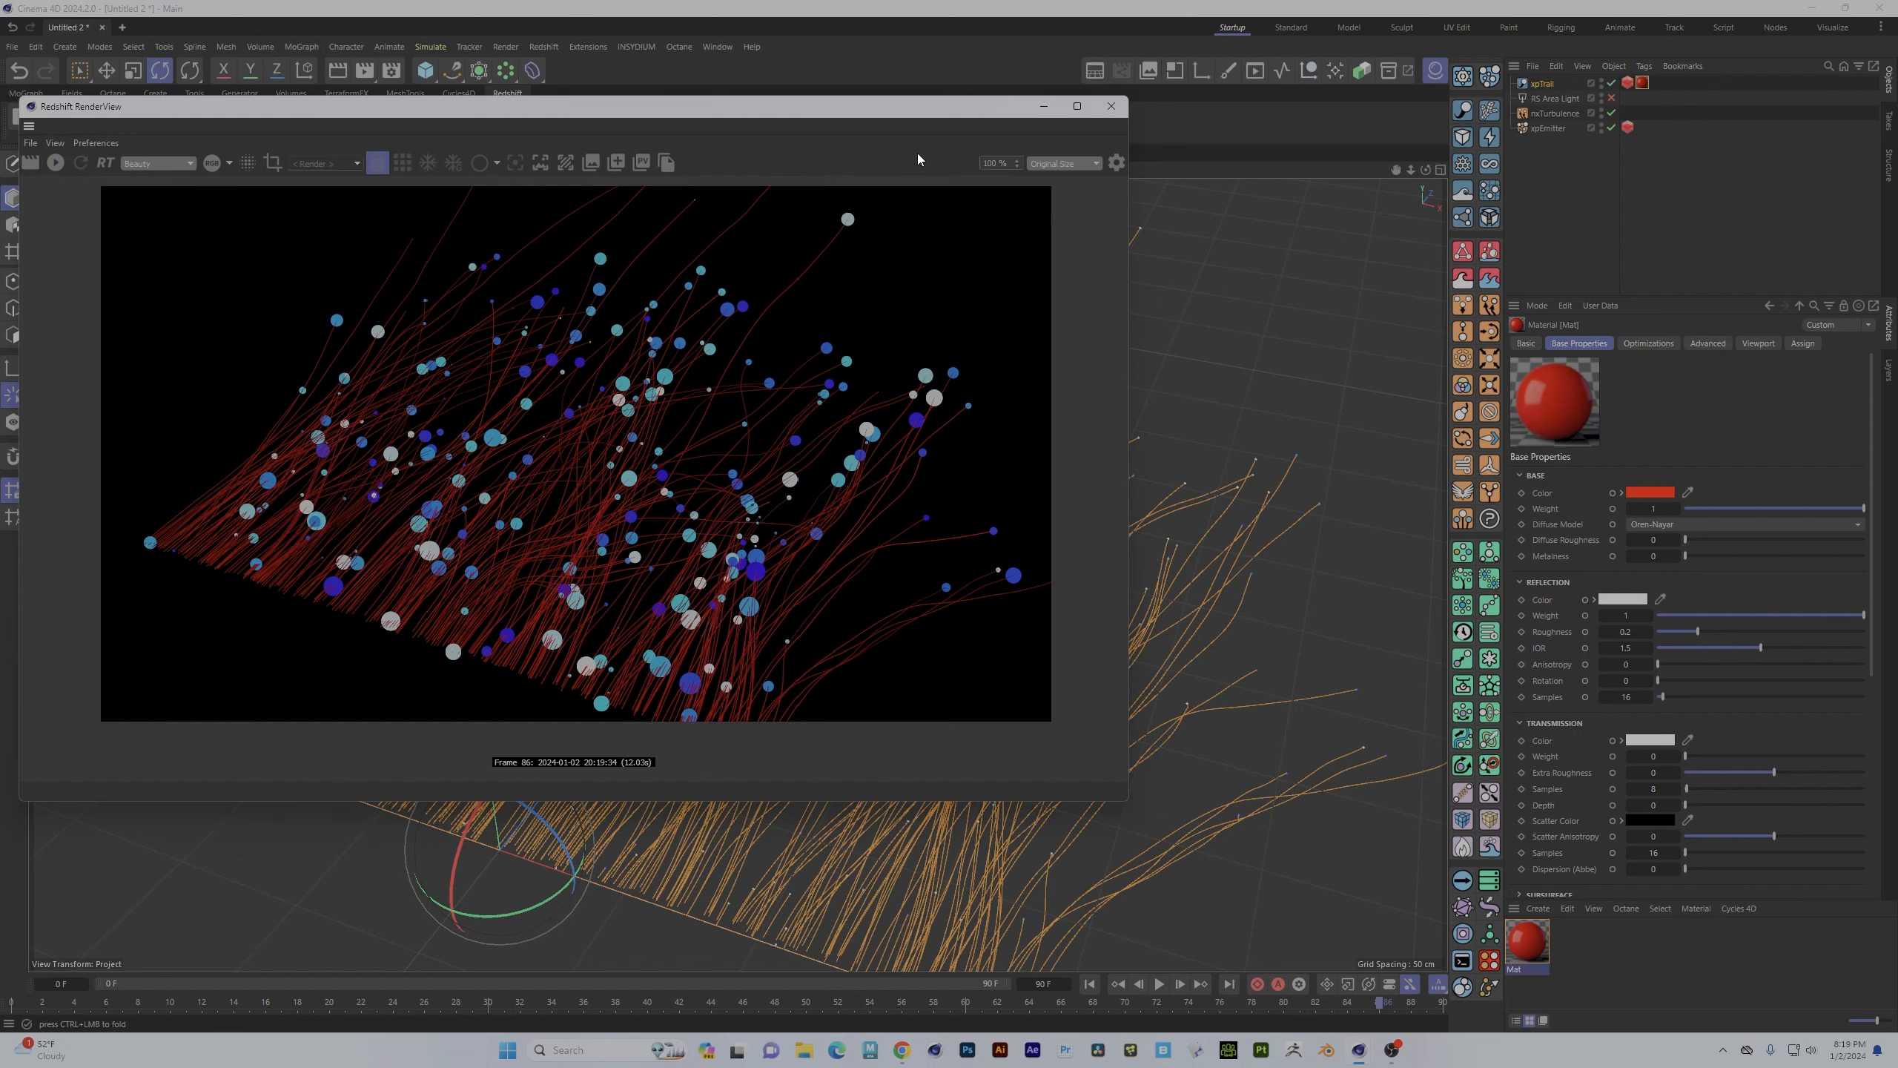
- Open the red trail material's node graph, move its existing nodes aside, and add a Vertex Attribute node
{"action": "left_click", "coordinate": [1112, 105]}
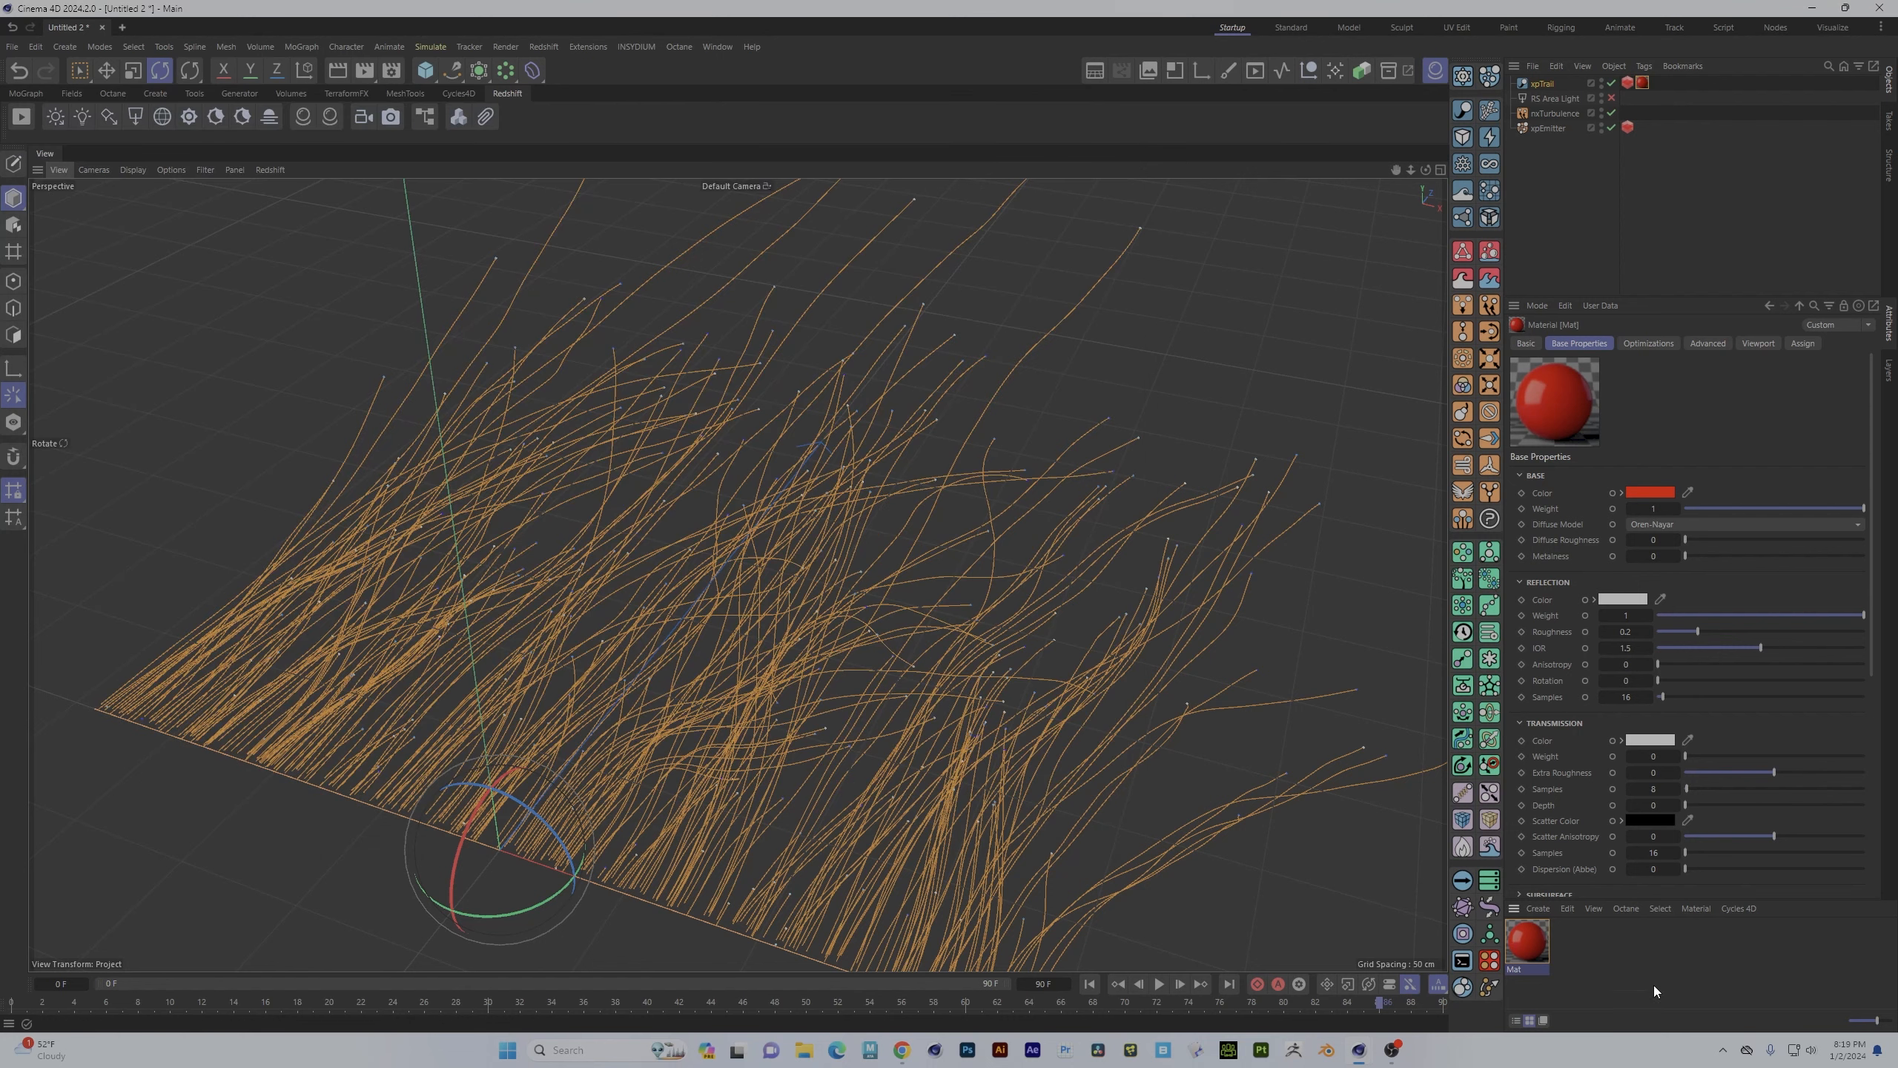
{"action": "double_click", "coordinate": [1530, 944]}
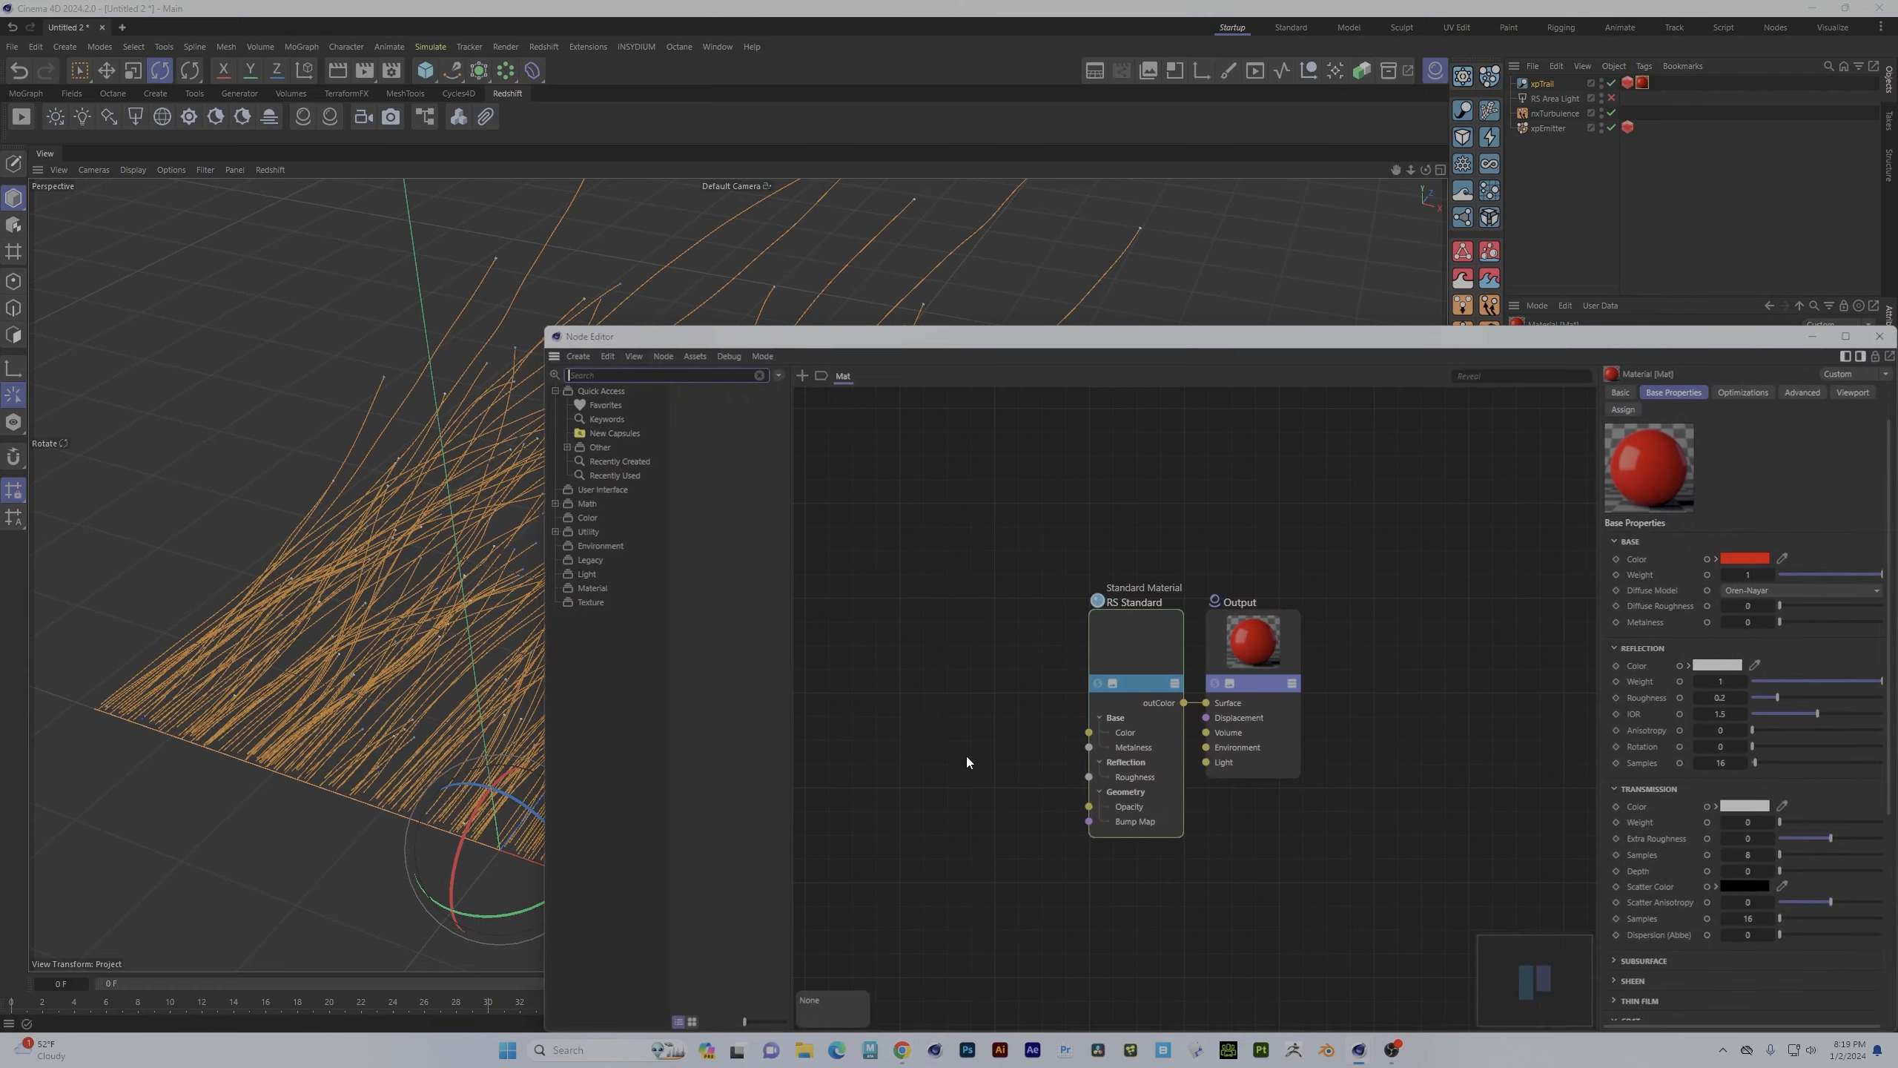
{"action": "left_click_drag", "start_coordinate": [1024, 319], "coordinate": [763, 184]}
{"action": "left_click_drag", "start_coordinate": [780, 385], "coordinate": [1071, 602]}
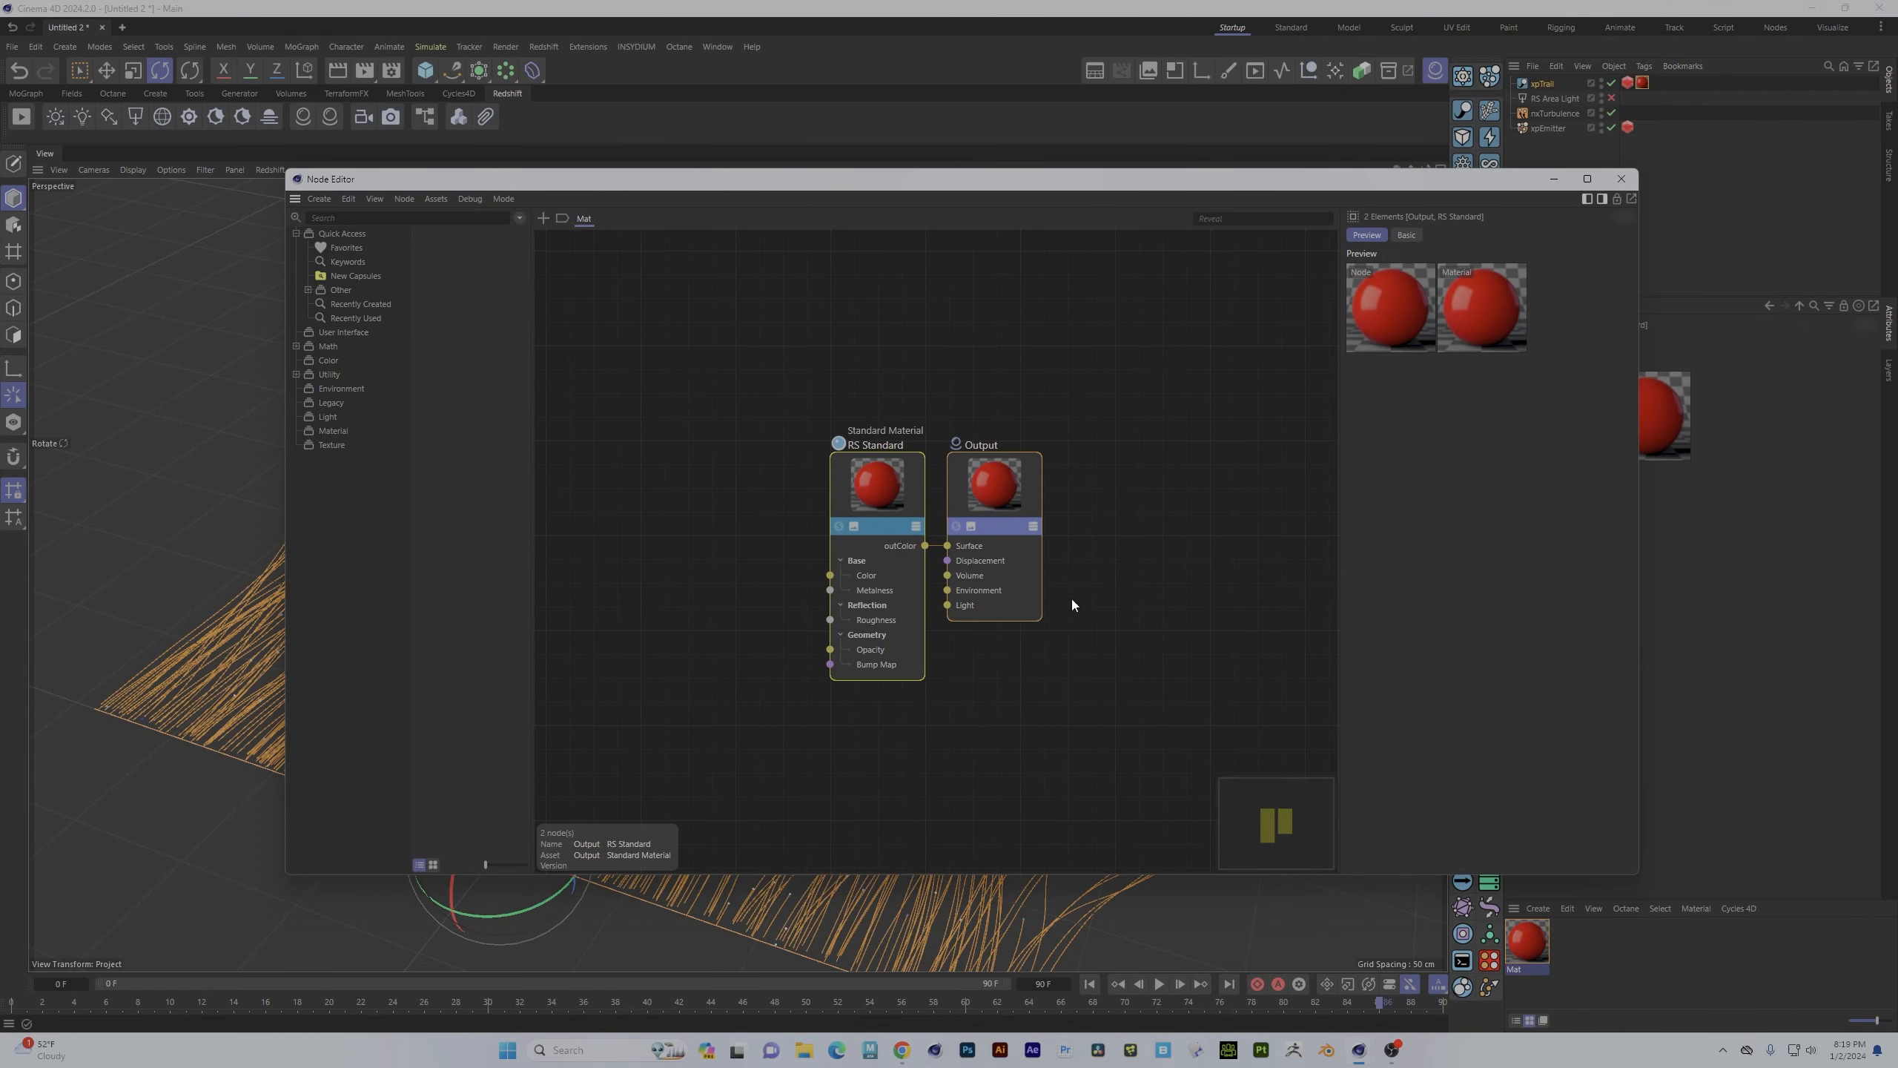
{"action": "left_click_drag", "start_coordinate": [863, 495], "coordinate": [1110, 405]}
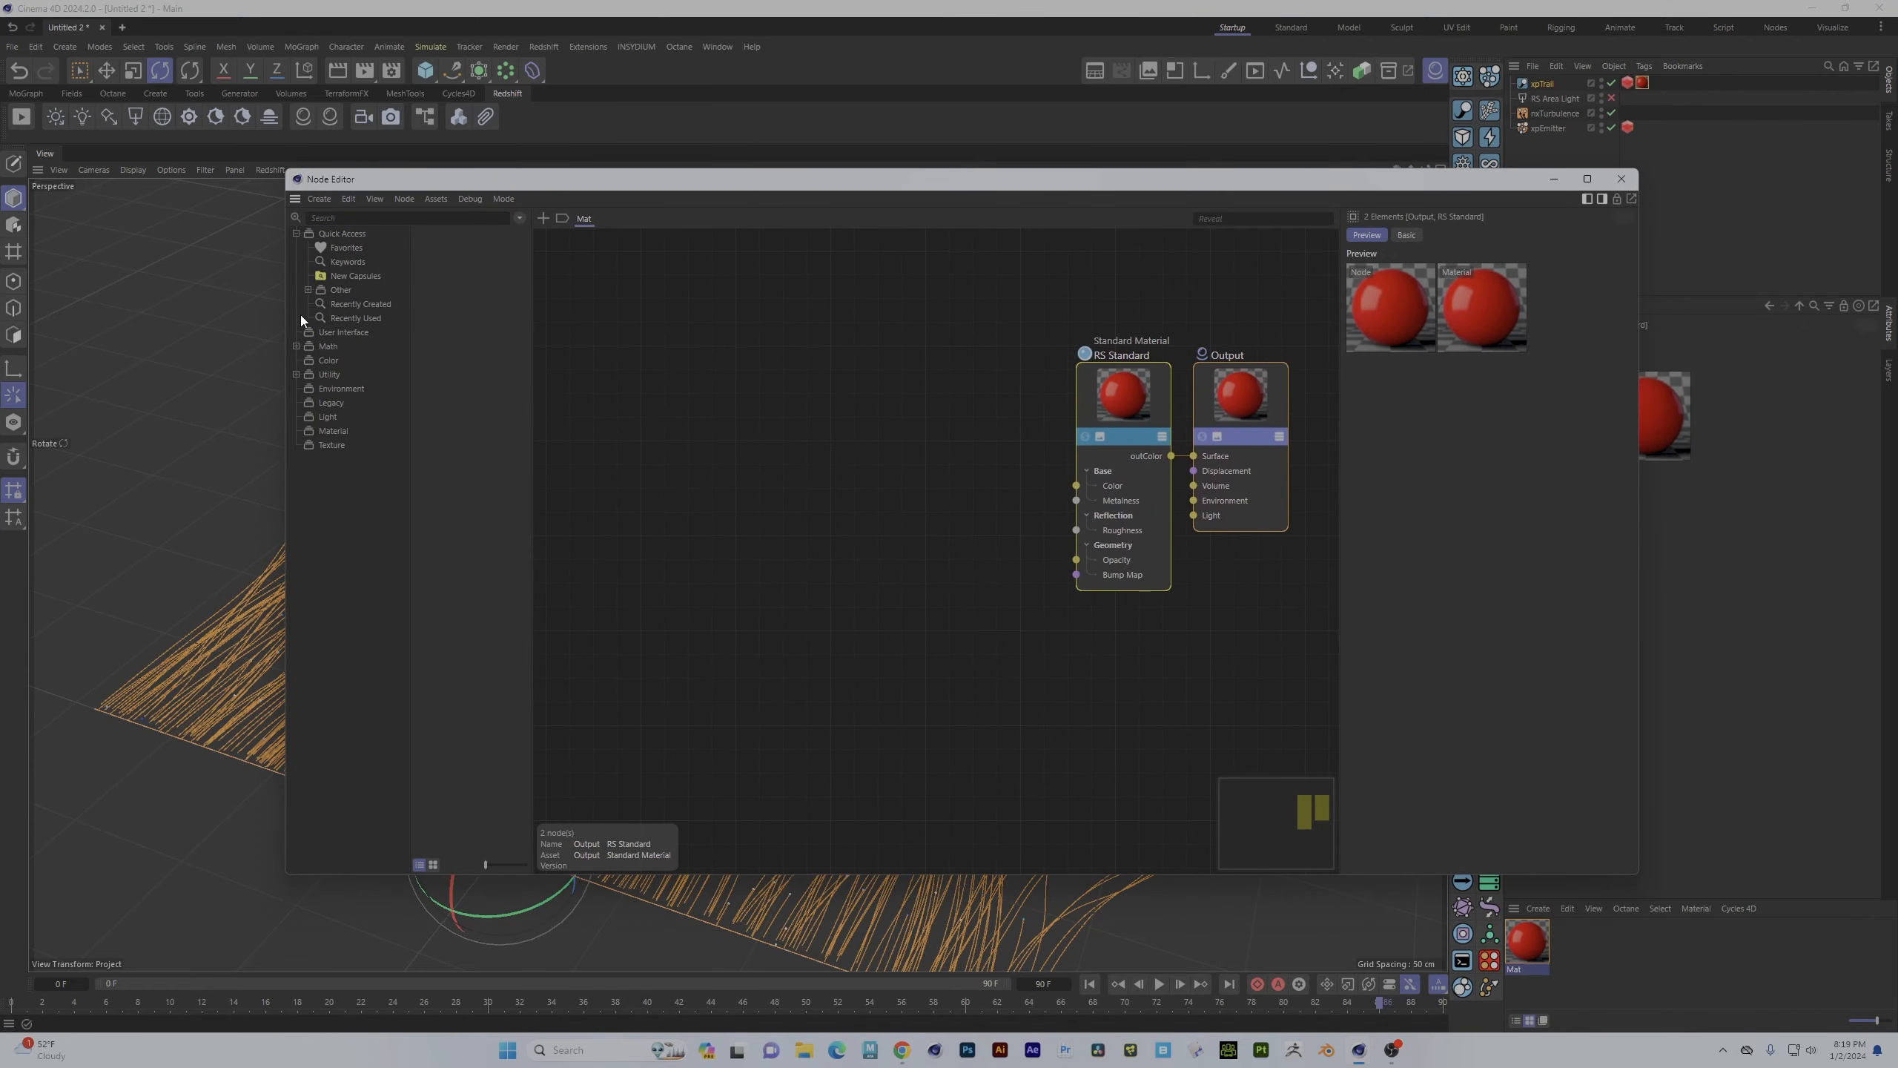
{"action": "left_click", "coordinate": [296, 374]}
{"action": "left_click", "coordinate": [344, 404]}
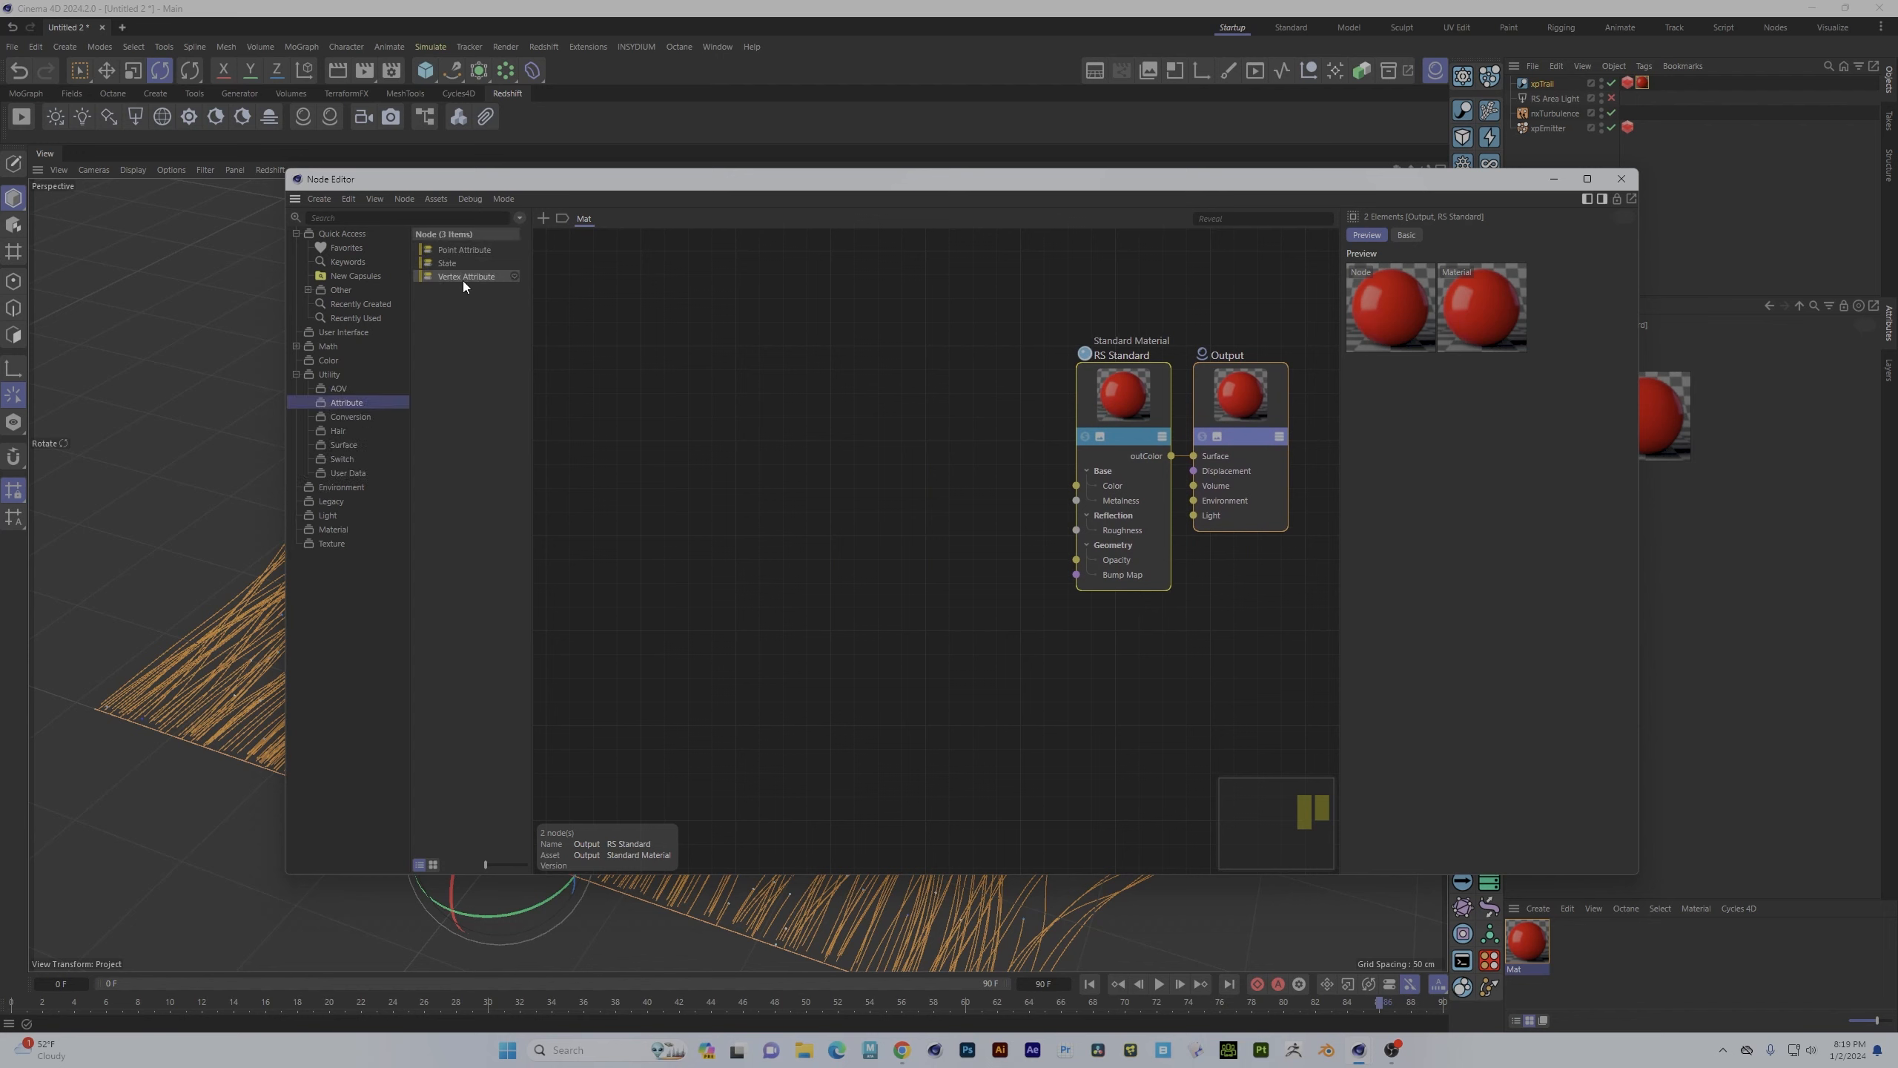
{"action": "left_click_drag", "start_coordinate": [828, 382], "coordinate": [831, 384]}
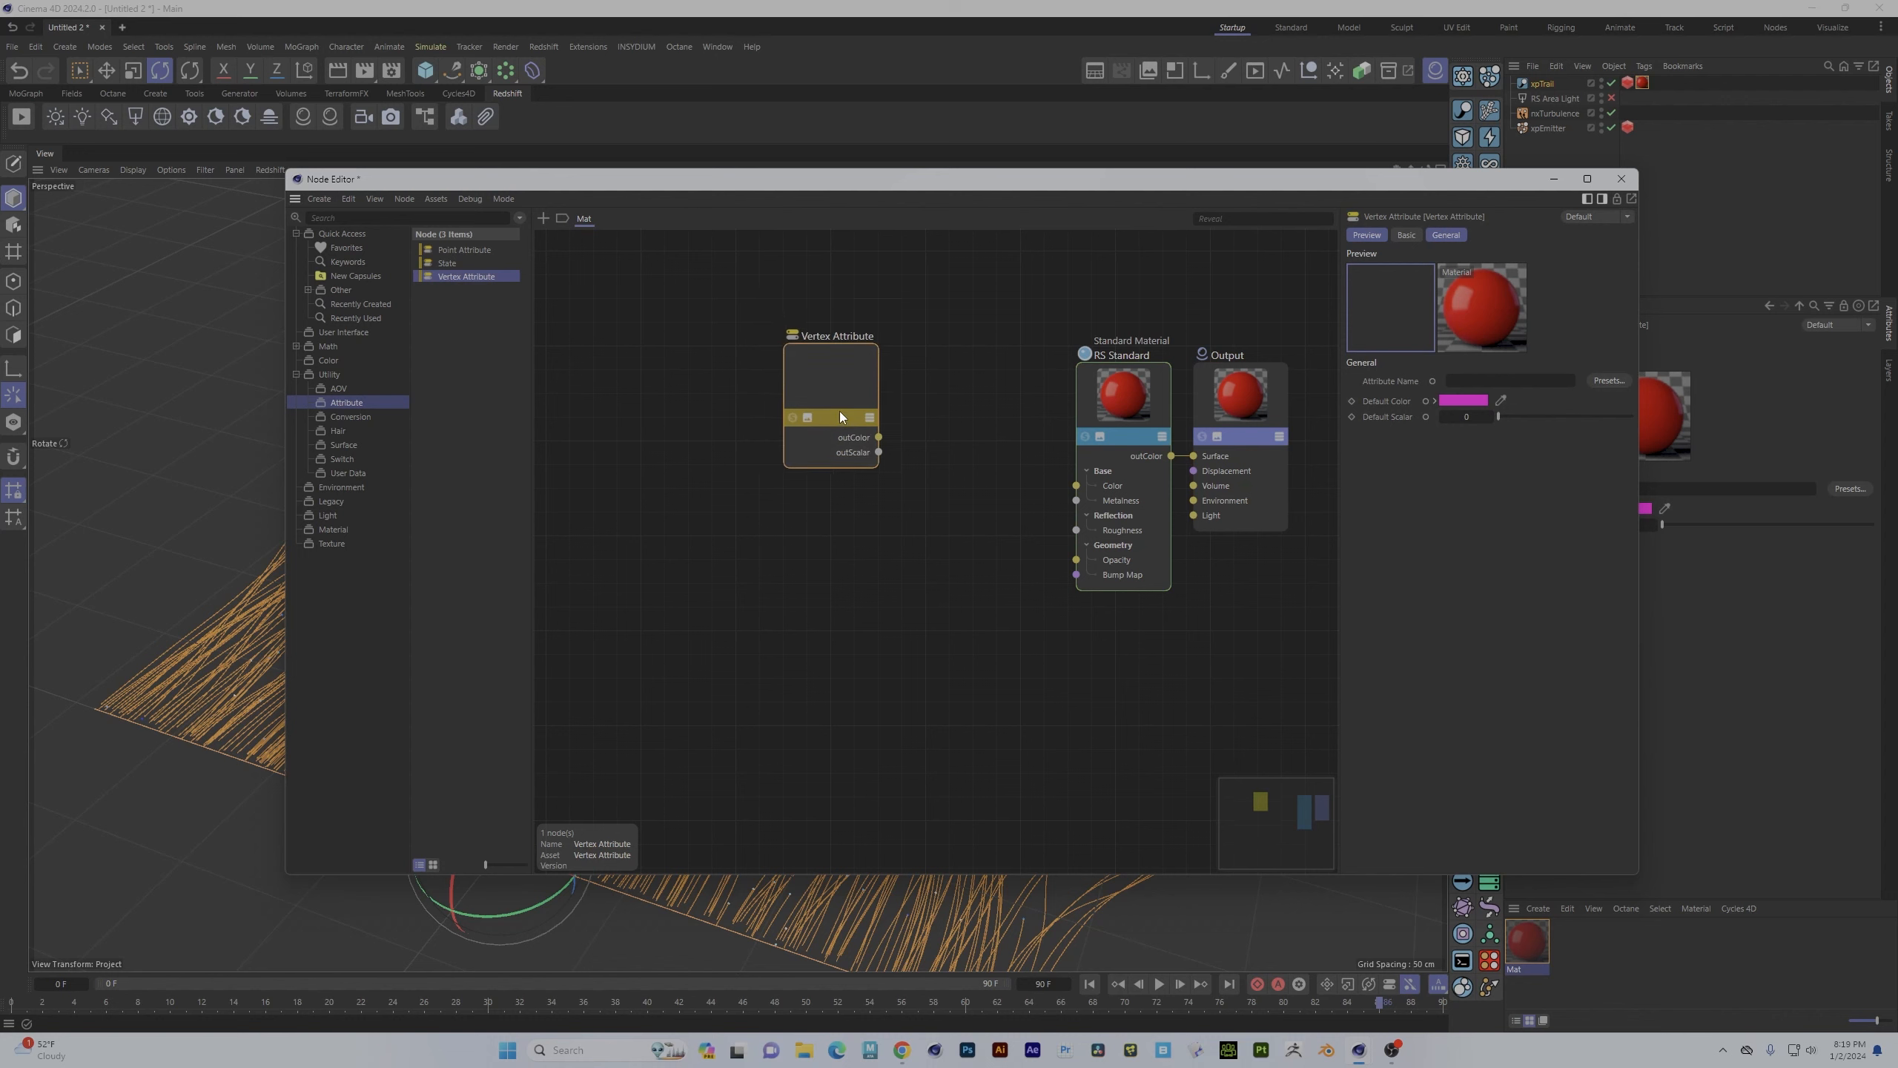
- Set the Vertex Attribute to the Curve Color preset (RSCurveColor) and connect its outColor to the RS Standard base Color
{"action": "left_click", "coordinate": [1607, 381]}
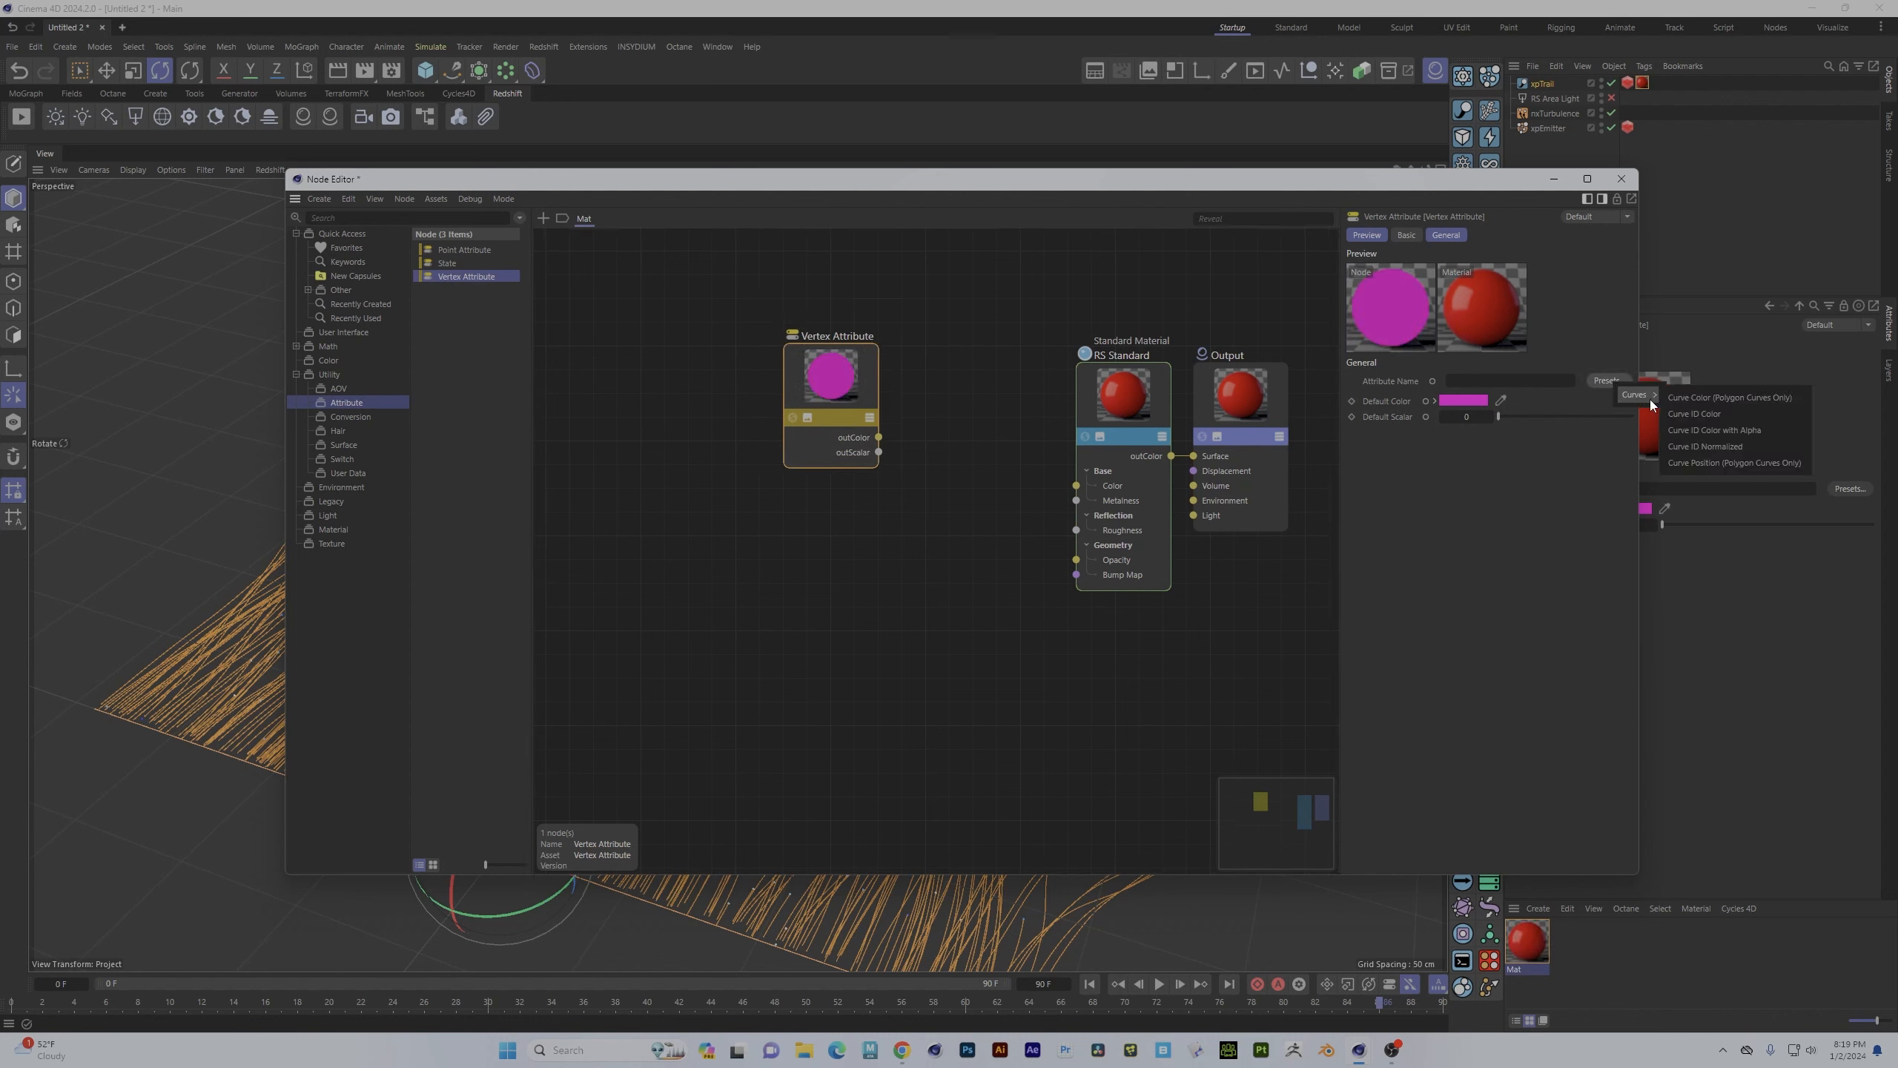
{"action": "left_click", "coordinate": [1699, 396]}
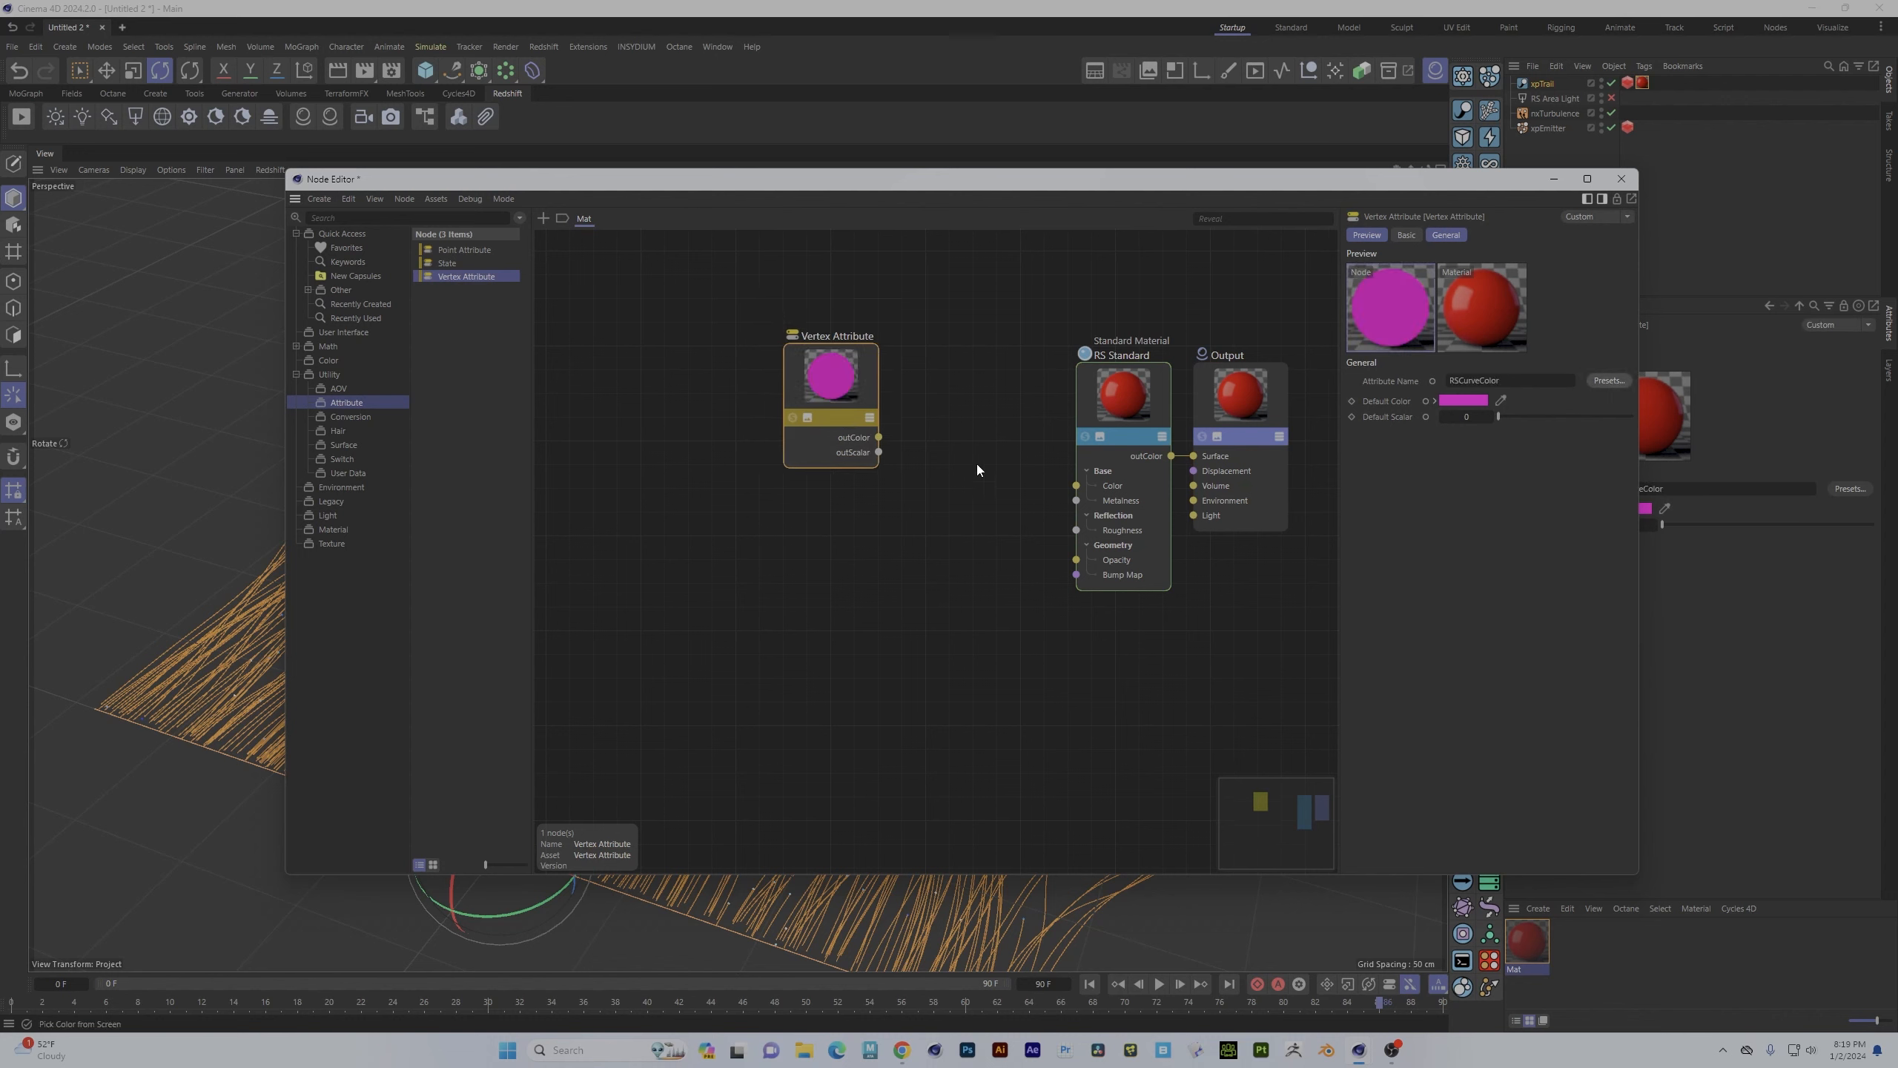
{"action": "left_click_drag", "start_coordinate": [884, 436], "coordinate": [1076, 485]}
{"action": "left_click_drag", "start_coordinate": [830, 394], "coordinate": [843, 404]}
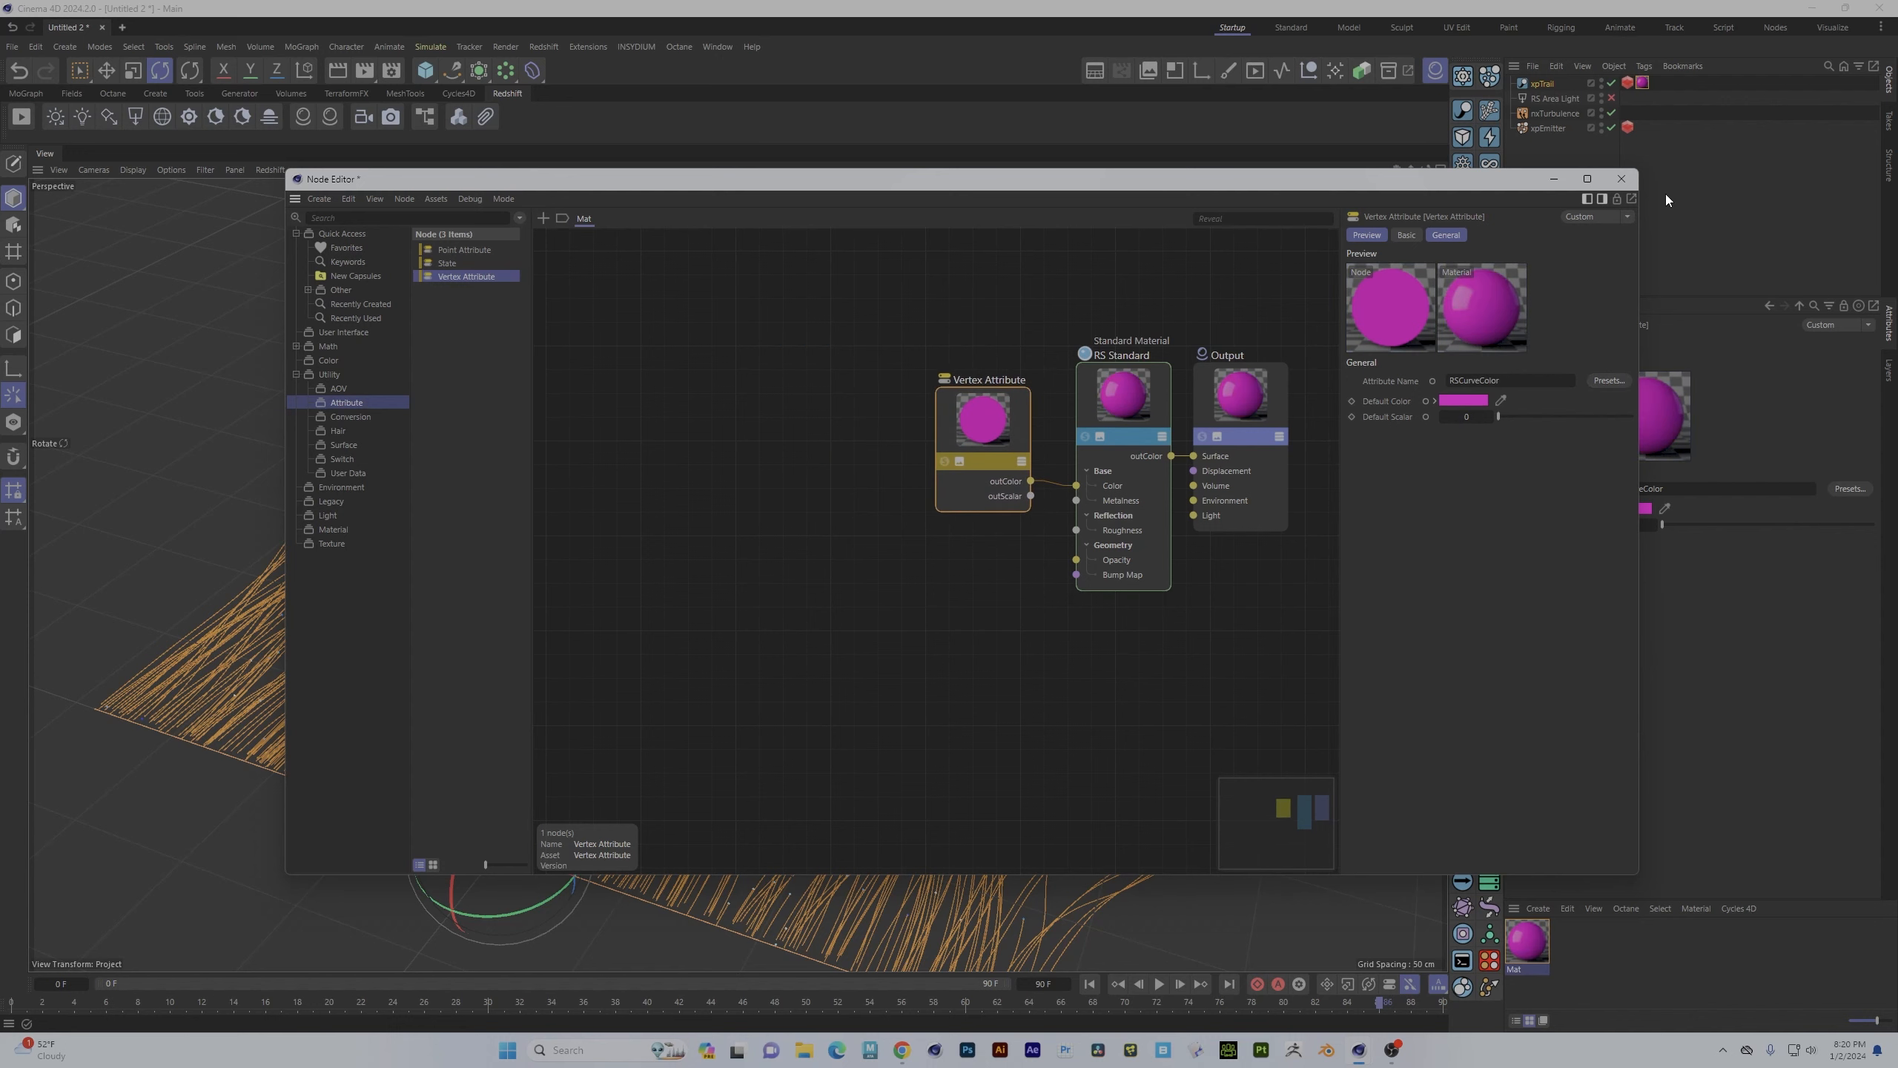
{"action": "left_click", "coordinate": [1621, 179]}
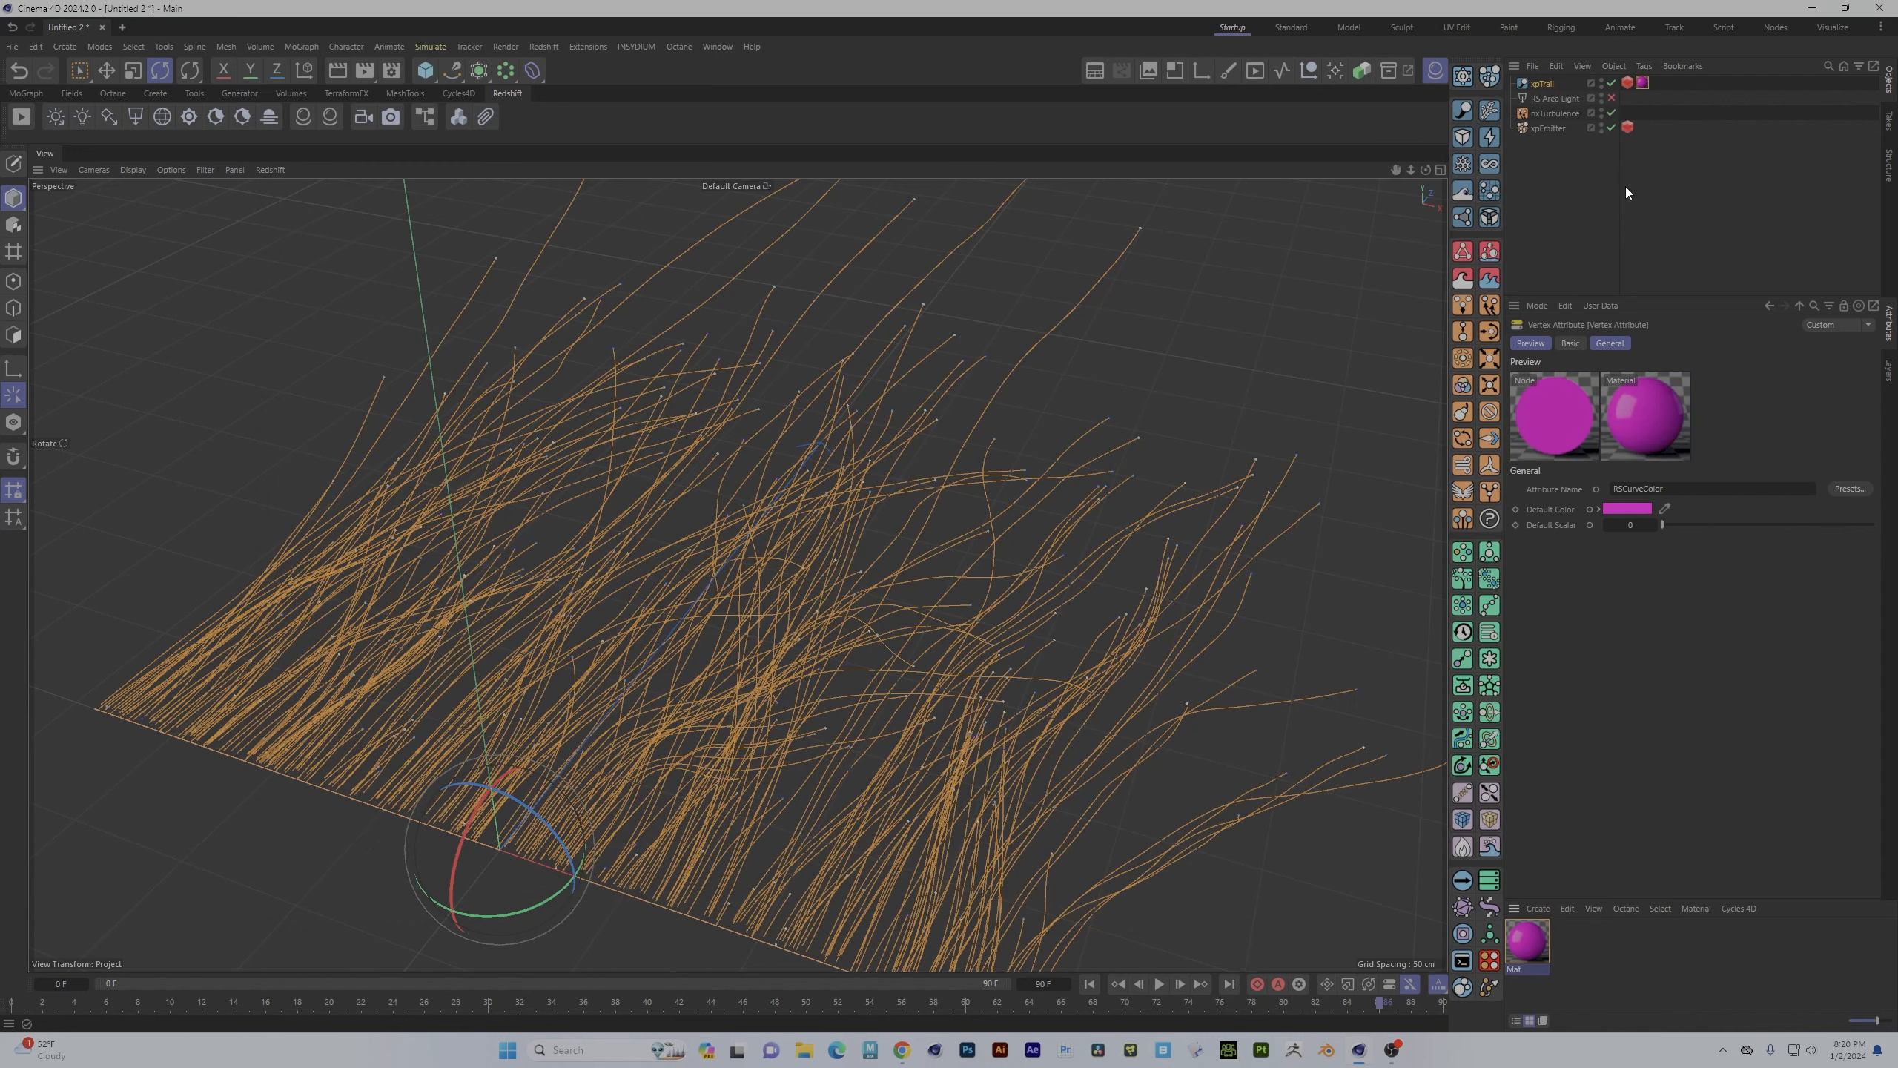
- Render the trails in Redshift and examine their colours against the particles from a closer angle
{"action": "left_click", "coordinate": [22, 117]}
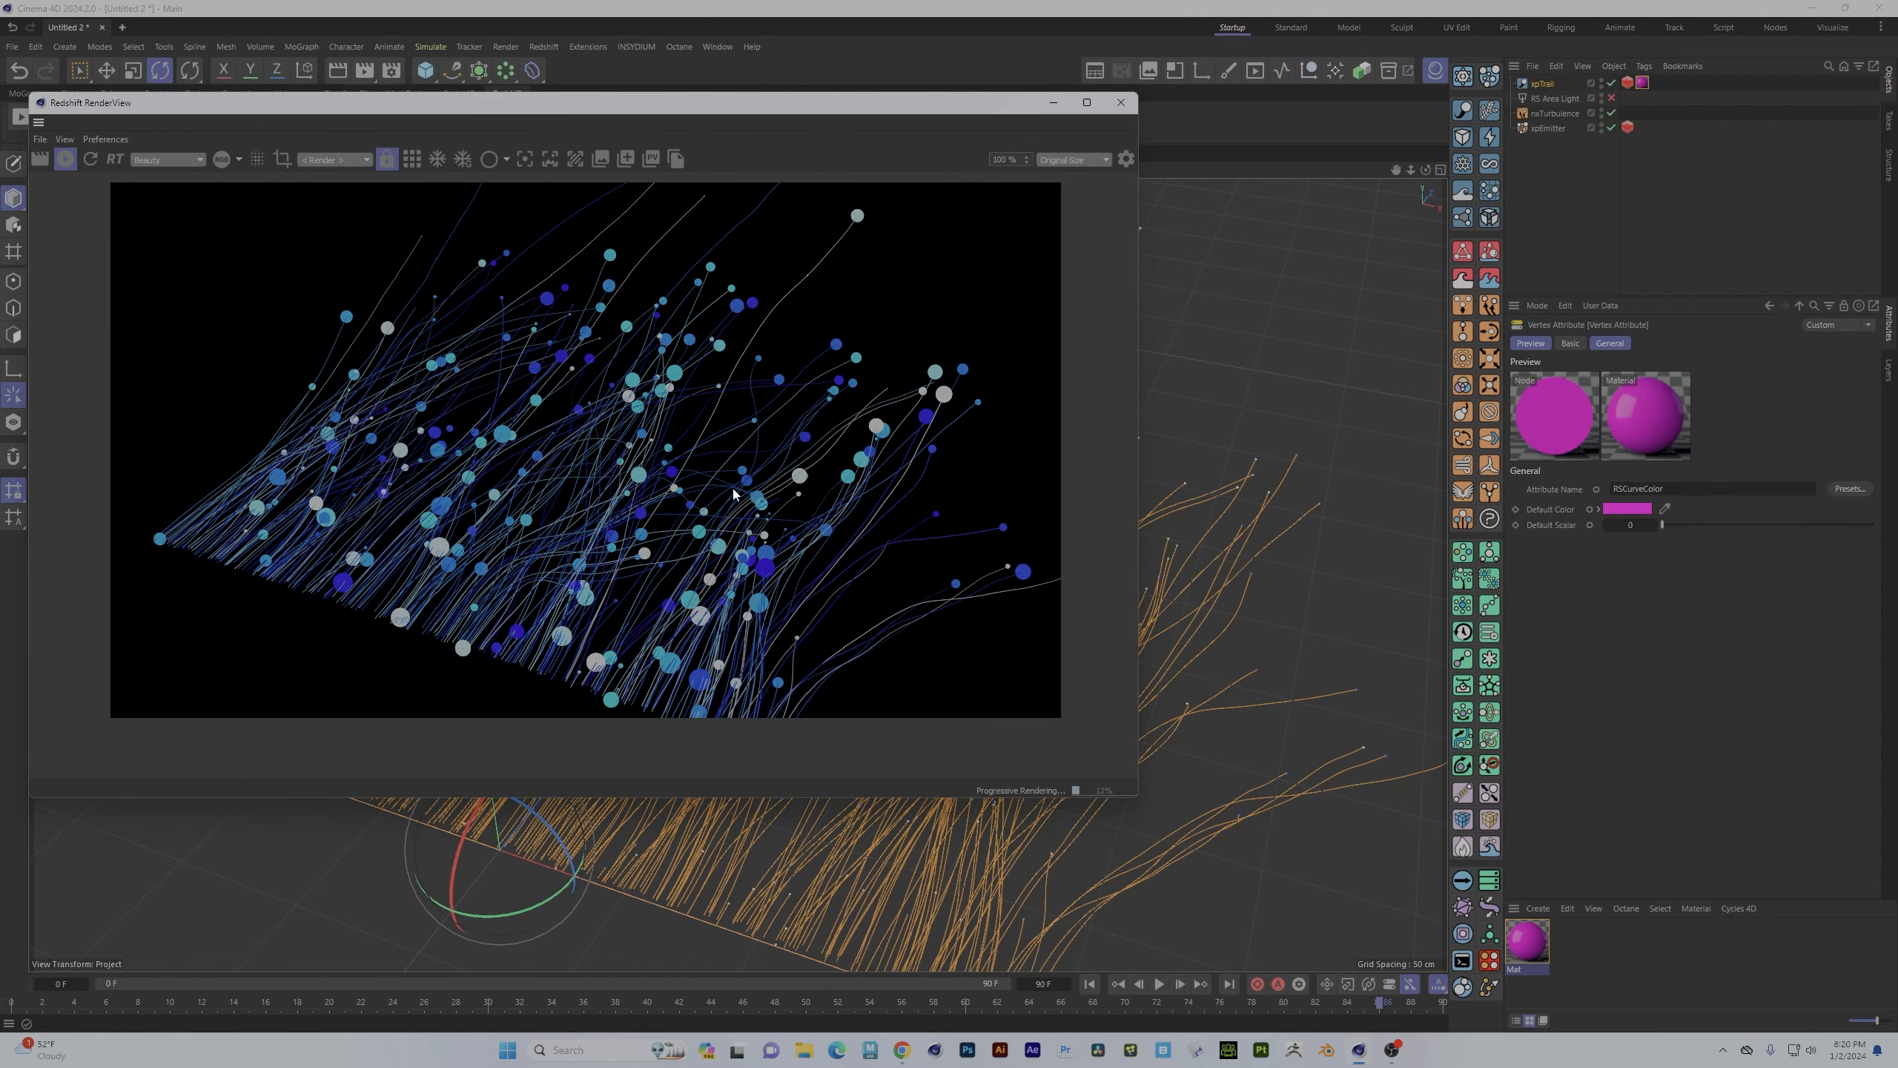
{"action": "mouse_move", "coordinate": [1184, 664]}
{"action": "left_mouse_down", "text": "alt"}
{"action": "mouse_move", "coordinate": [1234, 700]}
{"action": "mouse_move", "coordinate": [1175, 685]}
{"action": "mouse_move", "coordinate": [1441, 683]}
{"action": "mouse_move", "coordinate": [1133, 698]}
{"action": "mouse_move", "coordinate": [1176, 677]}
{"action": "left_mouse_up", "text": "alt"}
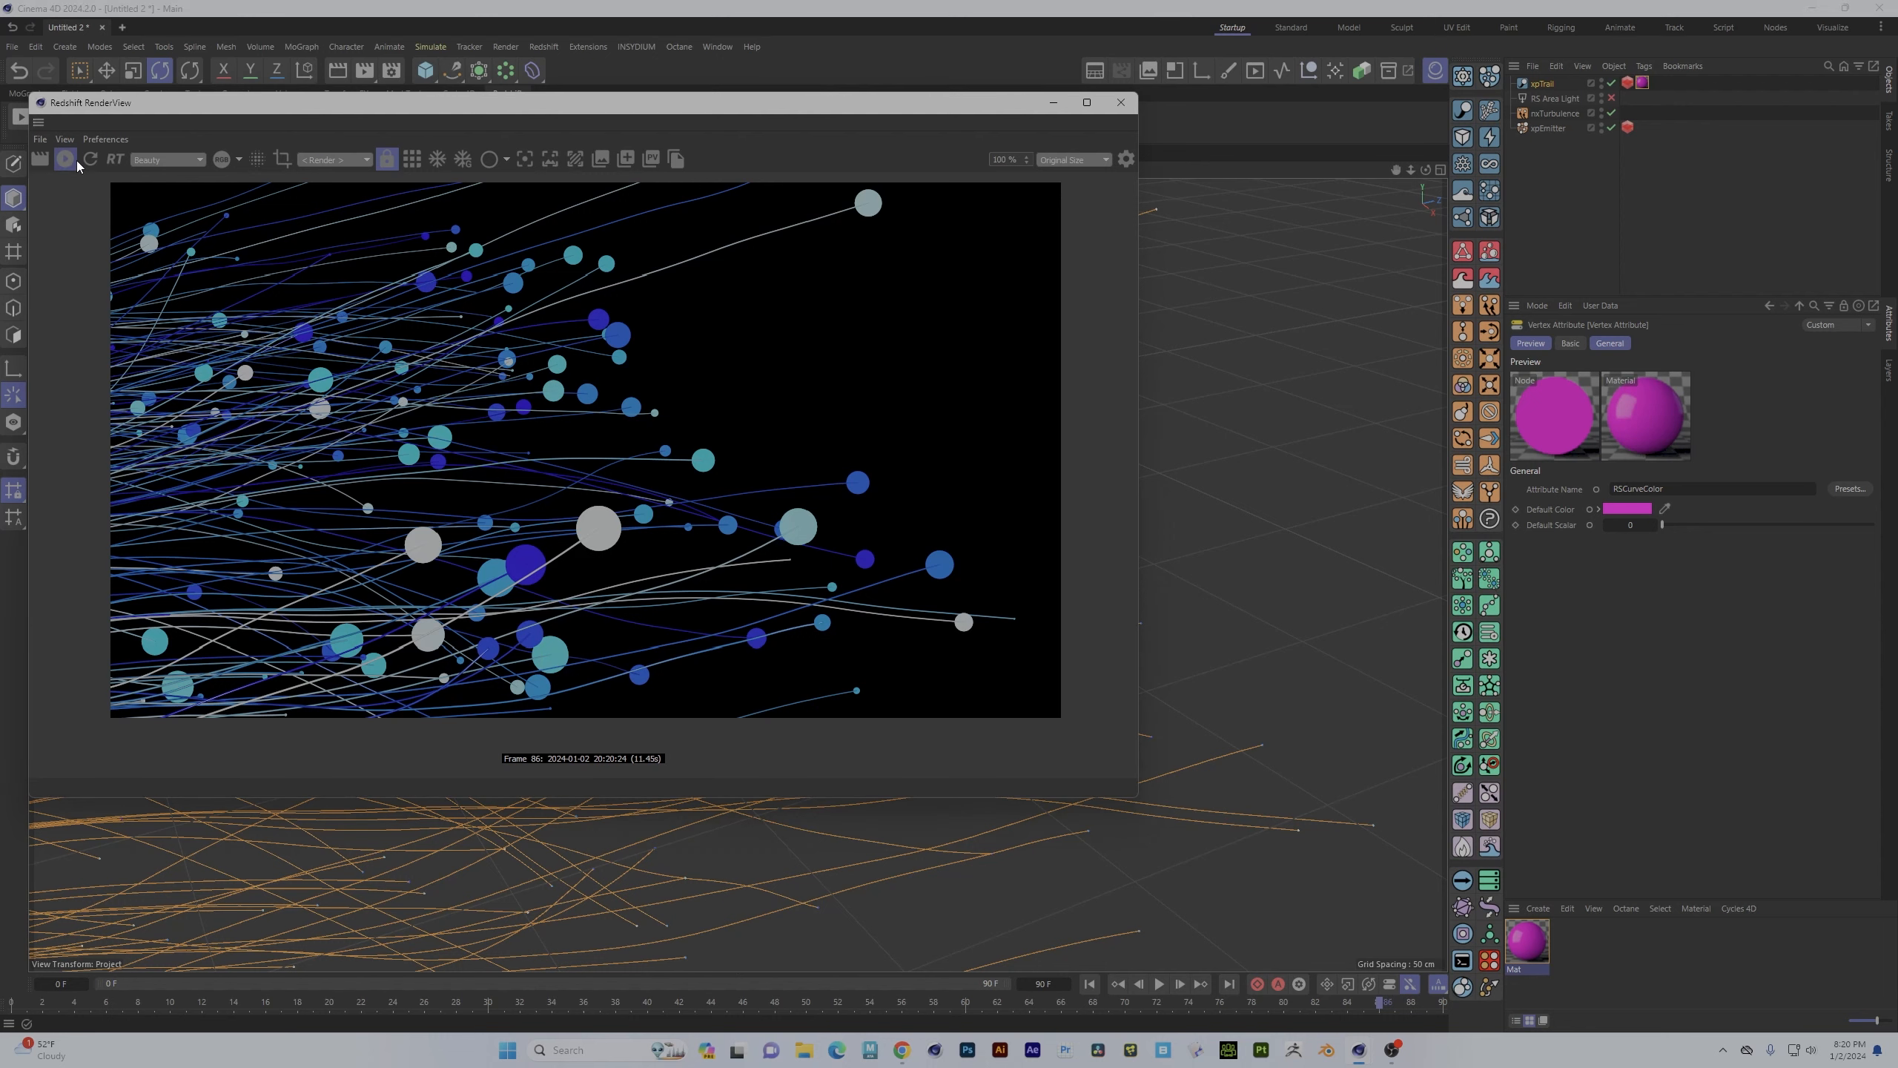
{"action": "left_click", "coordinate": [1120, 102]}
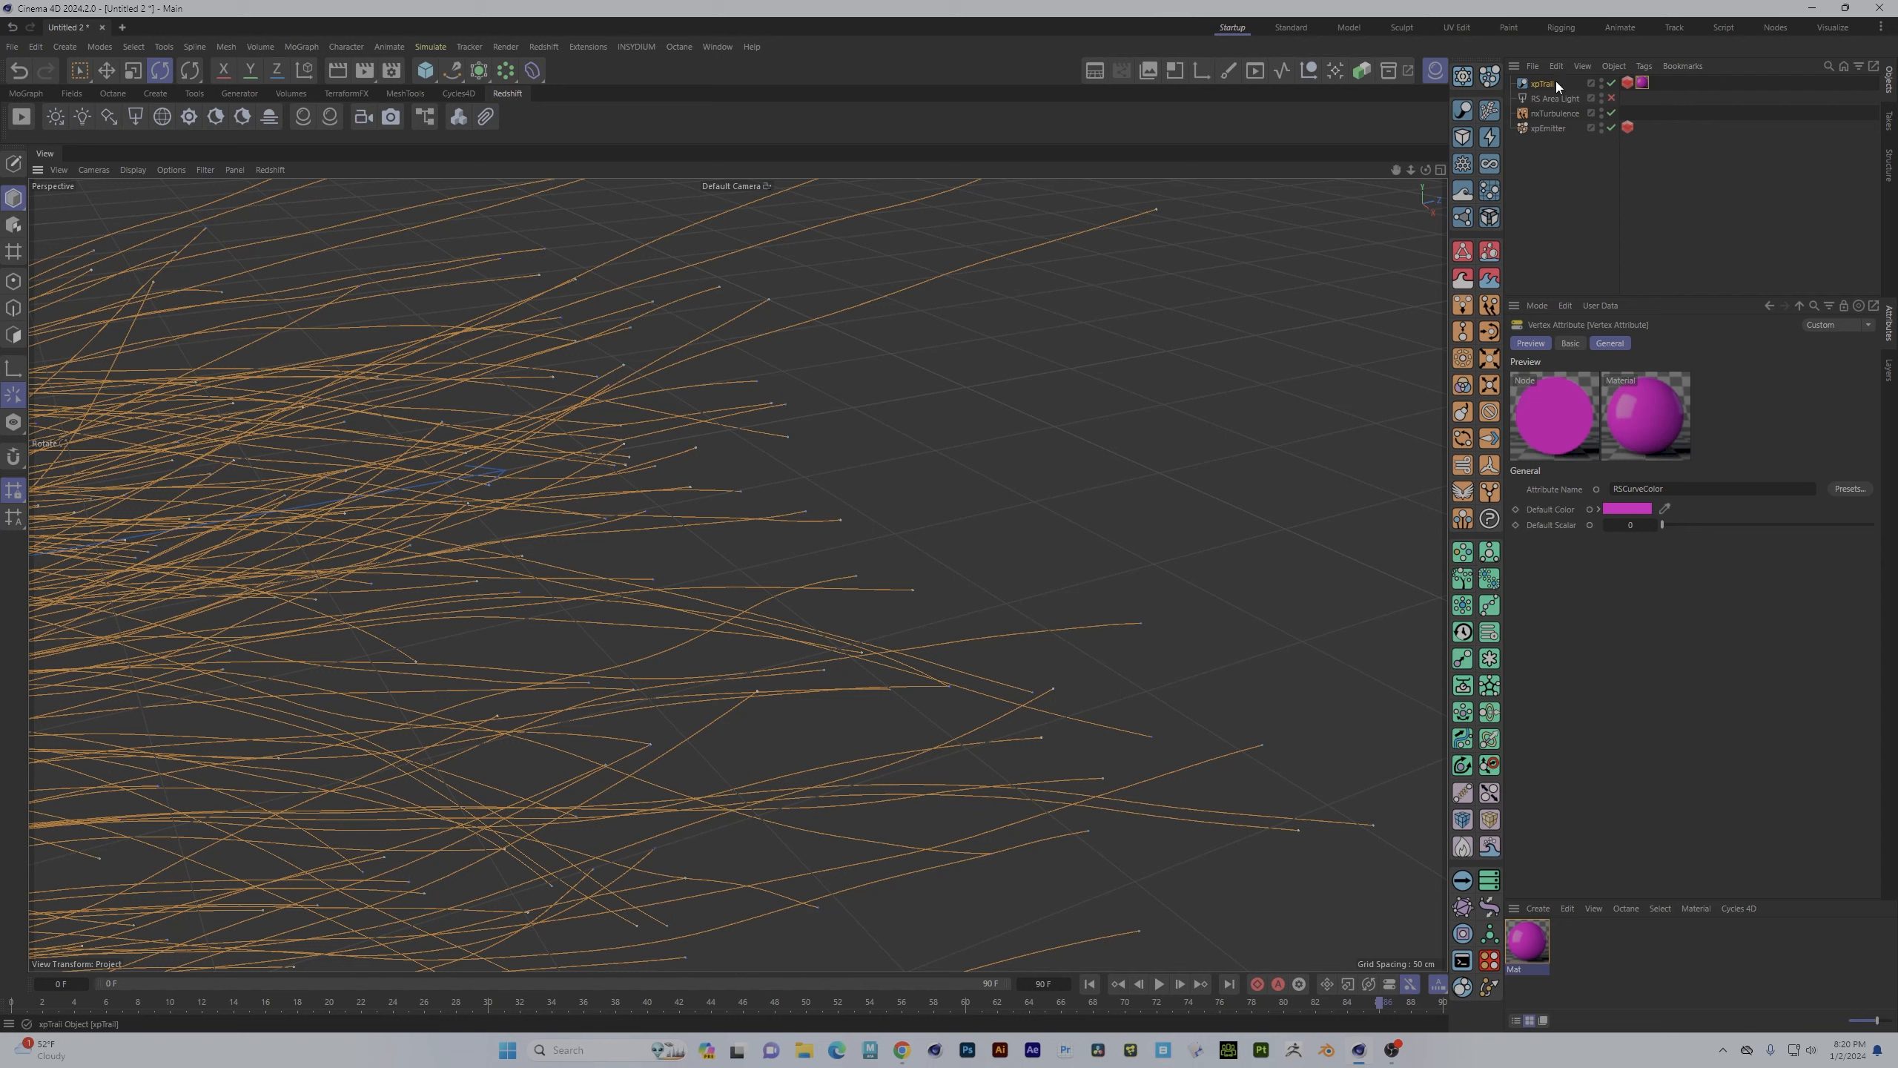
- Add a cube primitive to the scene and set its size to 1 cm
{"action": "left_click", "coordinate": [1628, 128]}
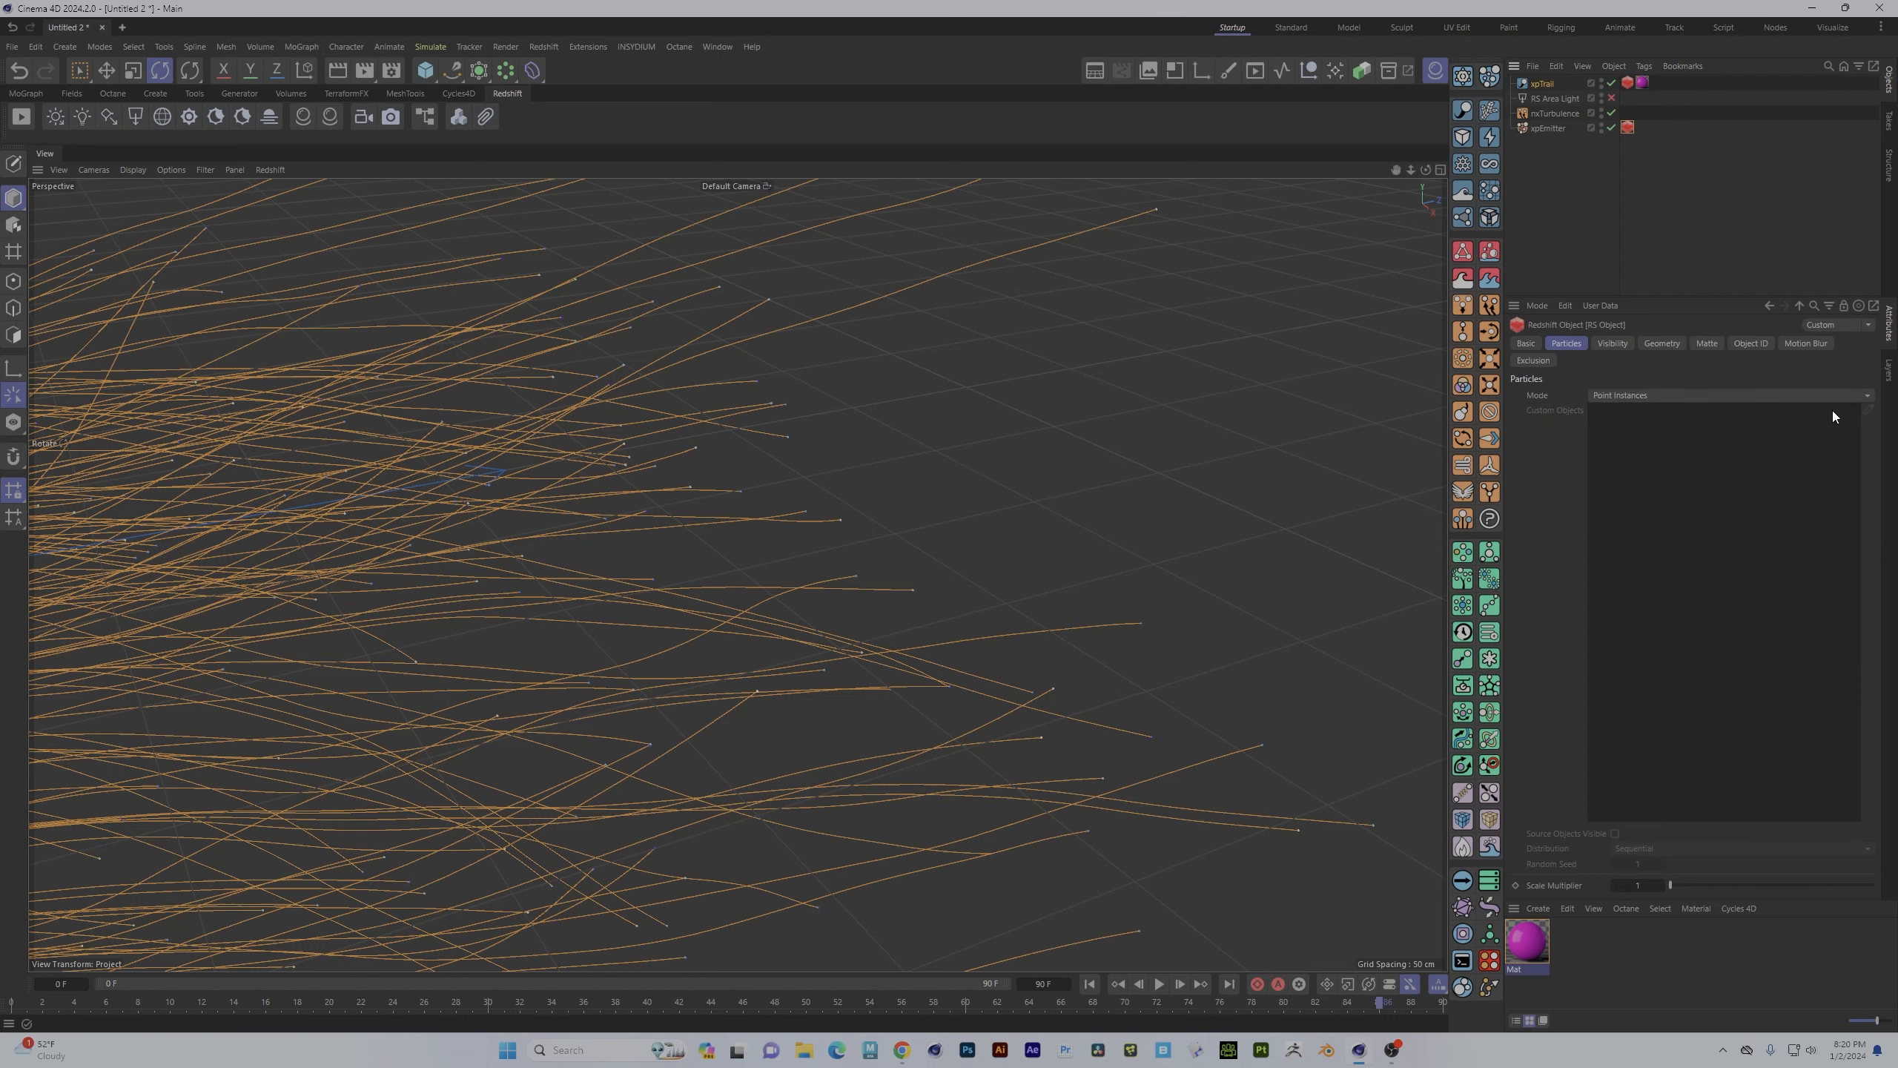
{"action": "left_click", "coordinate": [157, 95]}
{"action": "left_click", "coordinate": [21, 116]}
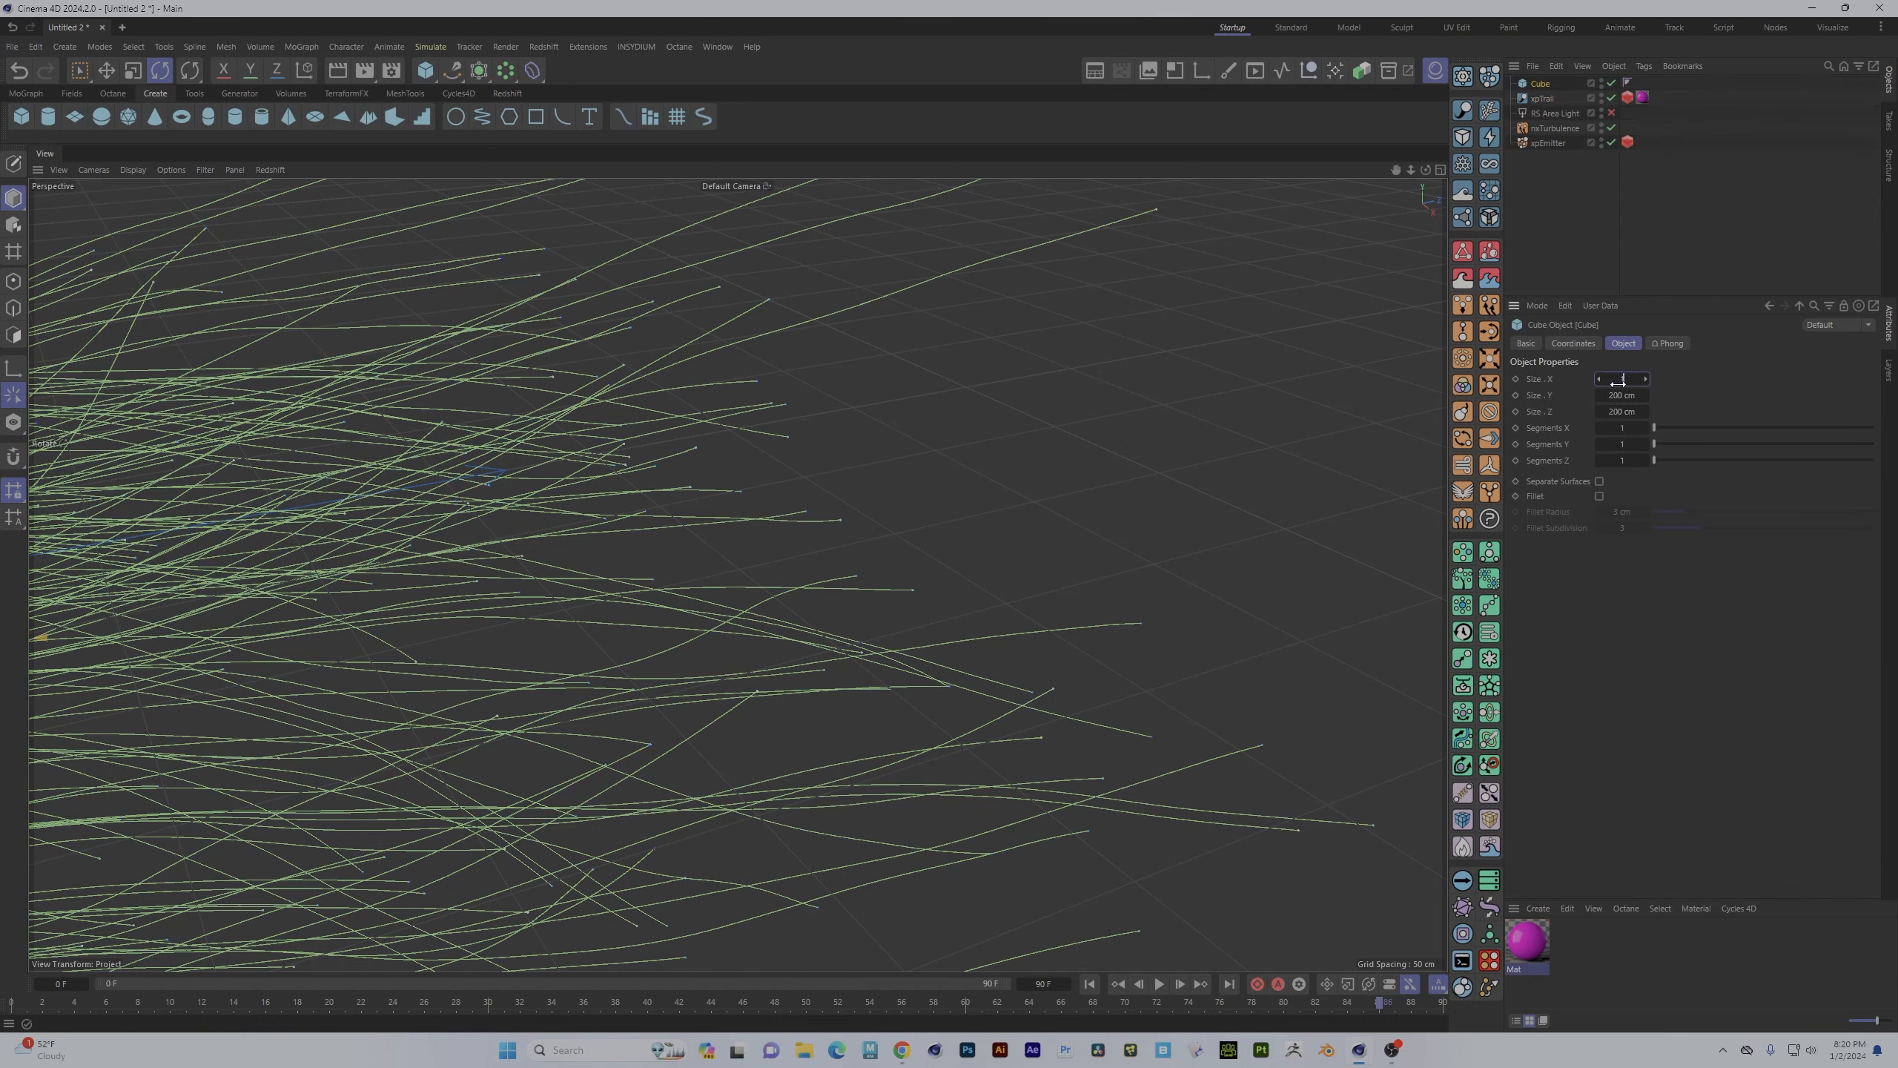
{"action": "key", "text": "Tab"}
{"action": "type", "text": "1"}
{"action": "key", "text": "Tab"}
{"action": "type", "text": "1"}
- Set the particle mode of the xpEmitter's RS Object tag to Custom Objects and add the cube as the custom object
{"action": "left_click", "coordinate": [1627, 142]}
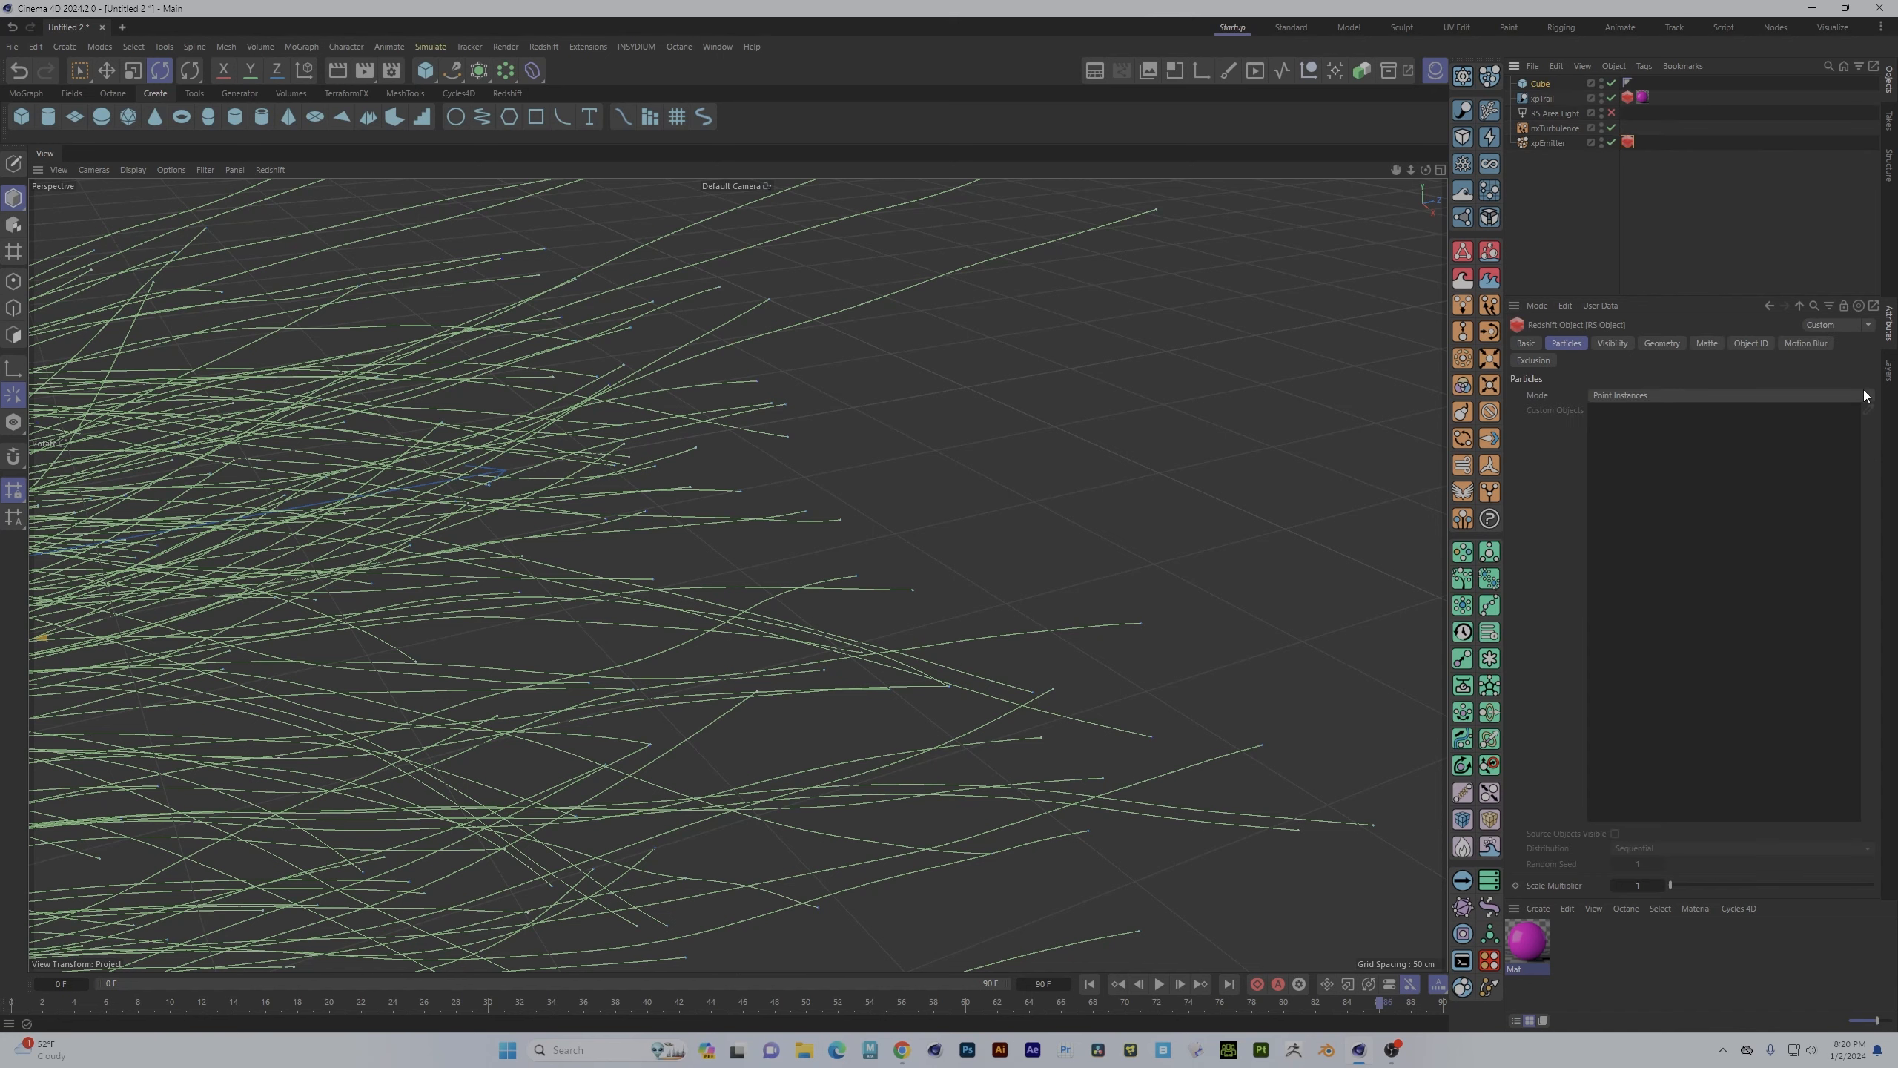
{"action": "left_click", "coordinate": [1865, 396]}
{"action": "left_click", "coordinate": [1687, 478]}
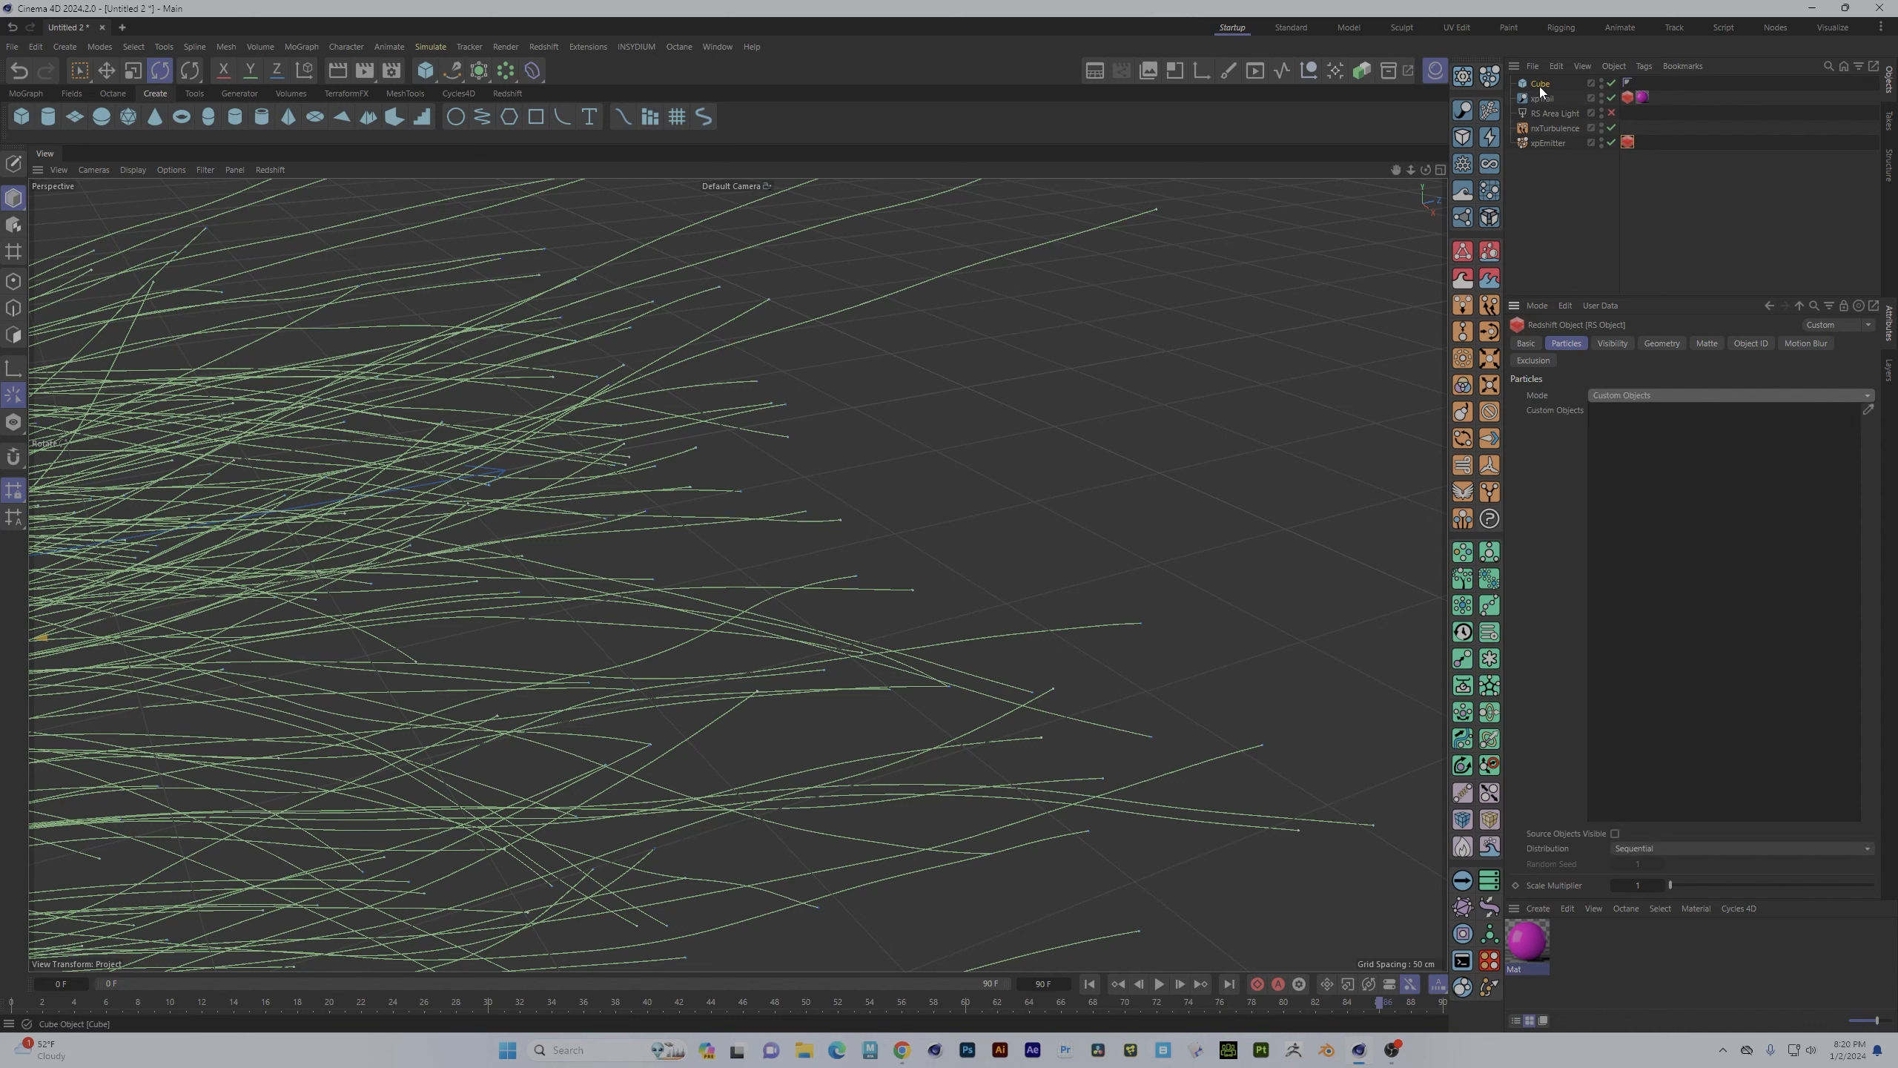
{"action": "left_click_drag", "start_coordinate": [1540, 86], "coordinate": [1674, 532]}
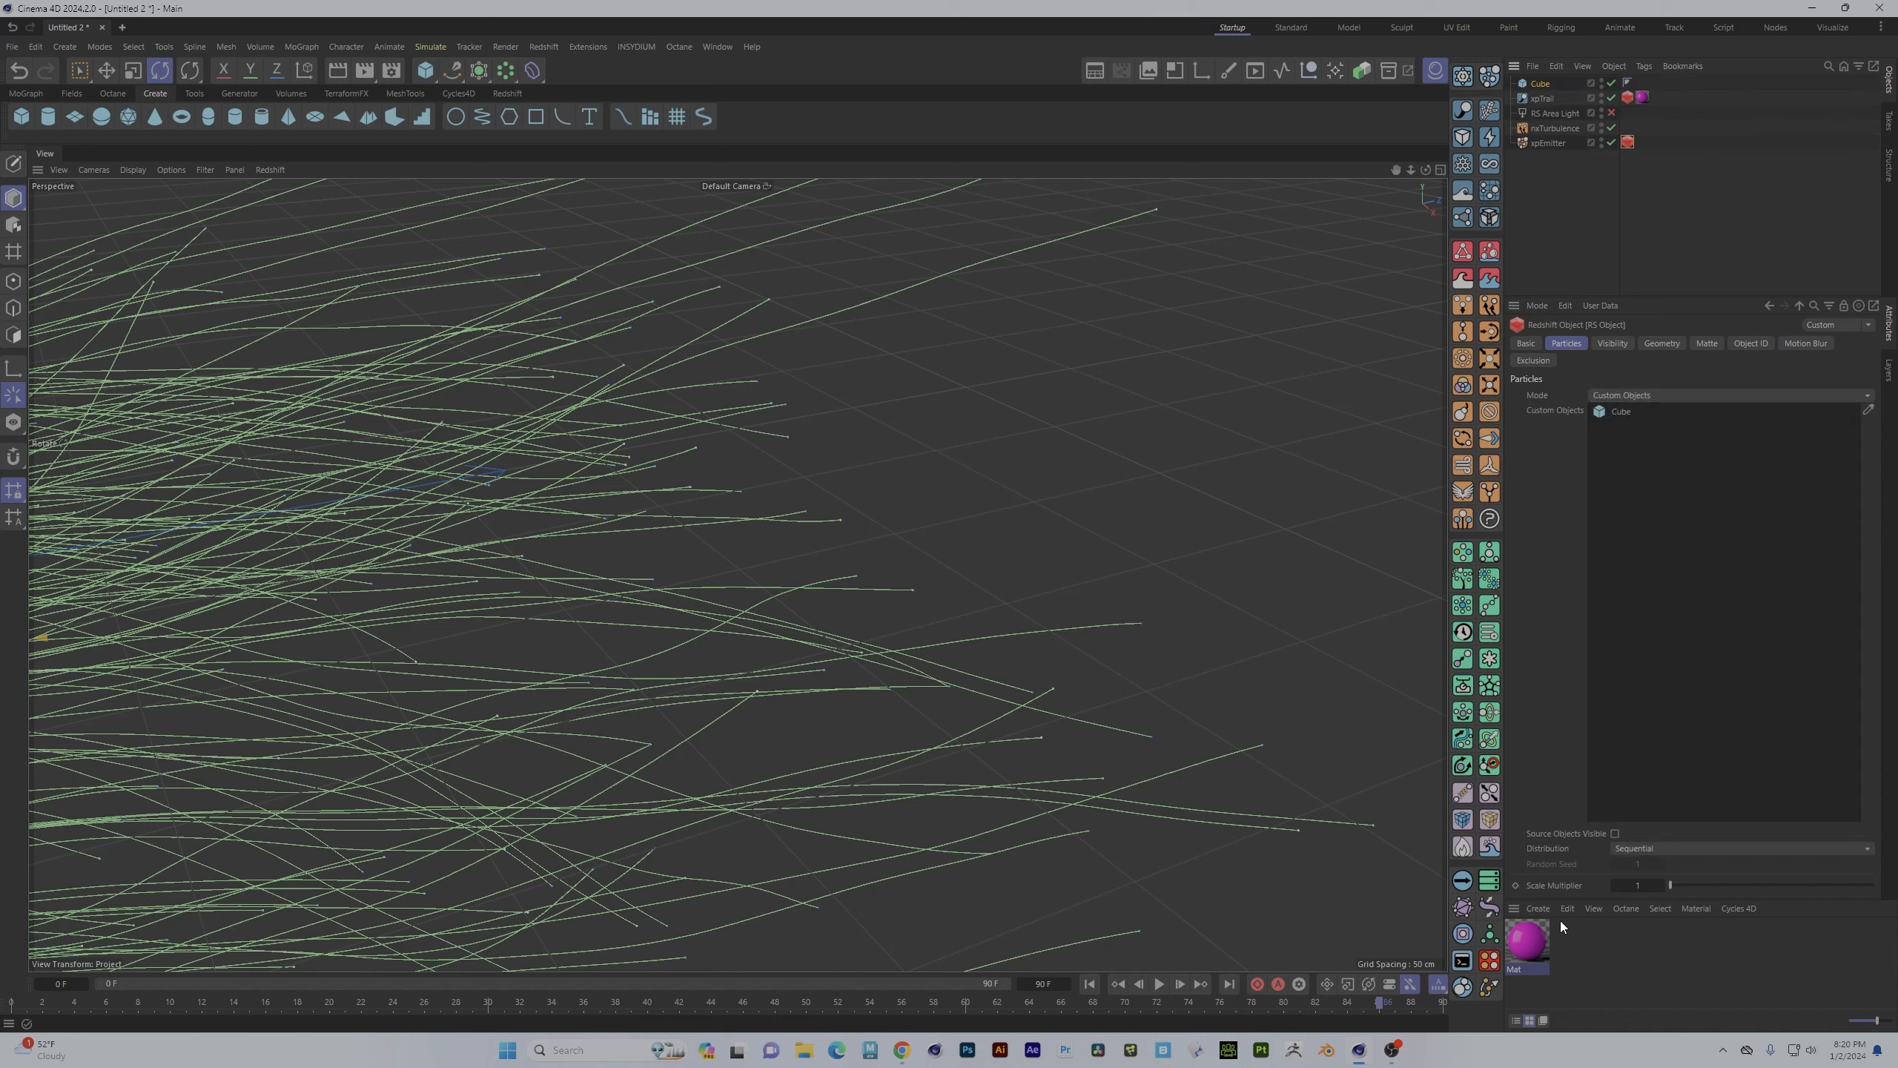
- Create a second Redshift material, open its node graph, and add a Color User Data node beside the shifted nodes
{"action": "double_click", "coordinate": [1598, 953]}
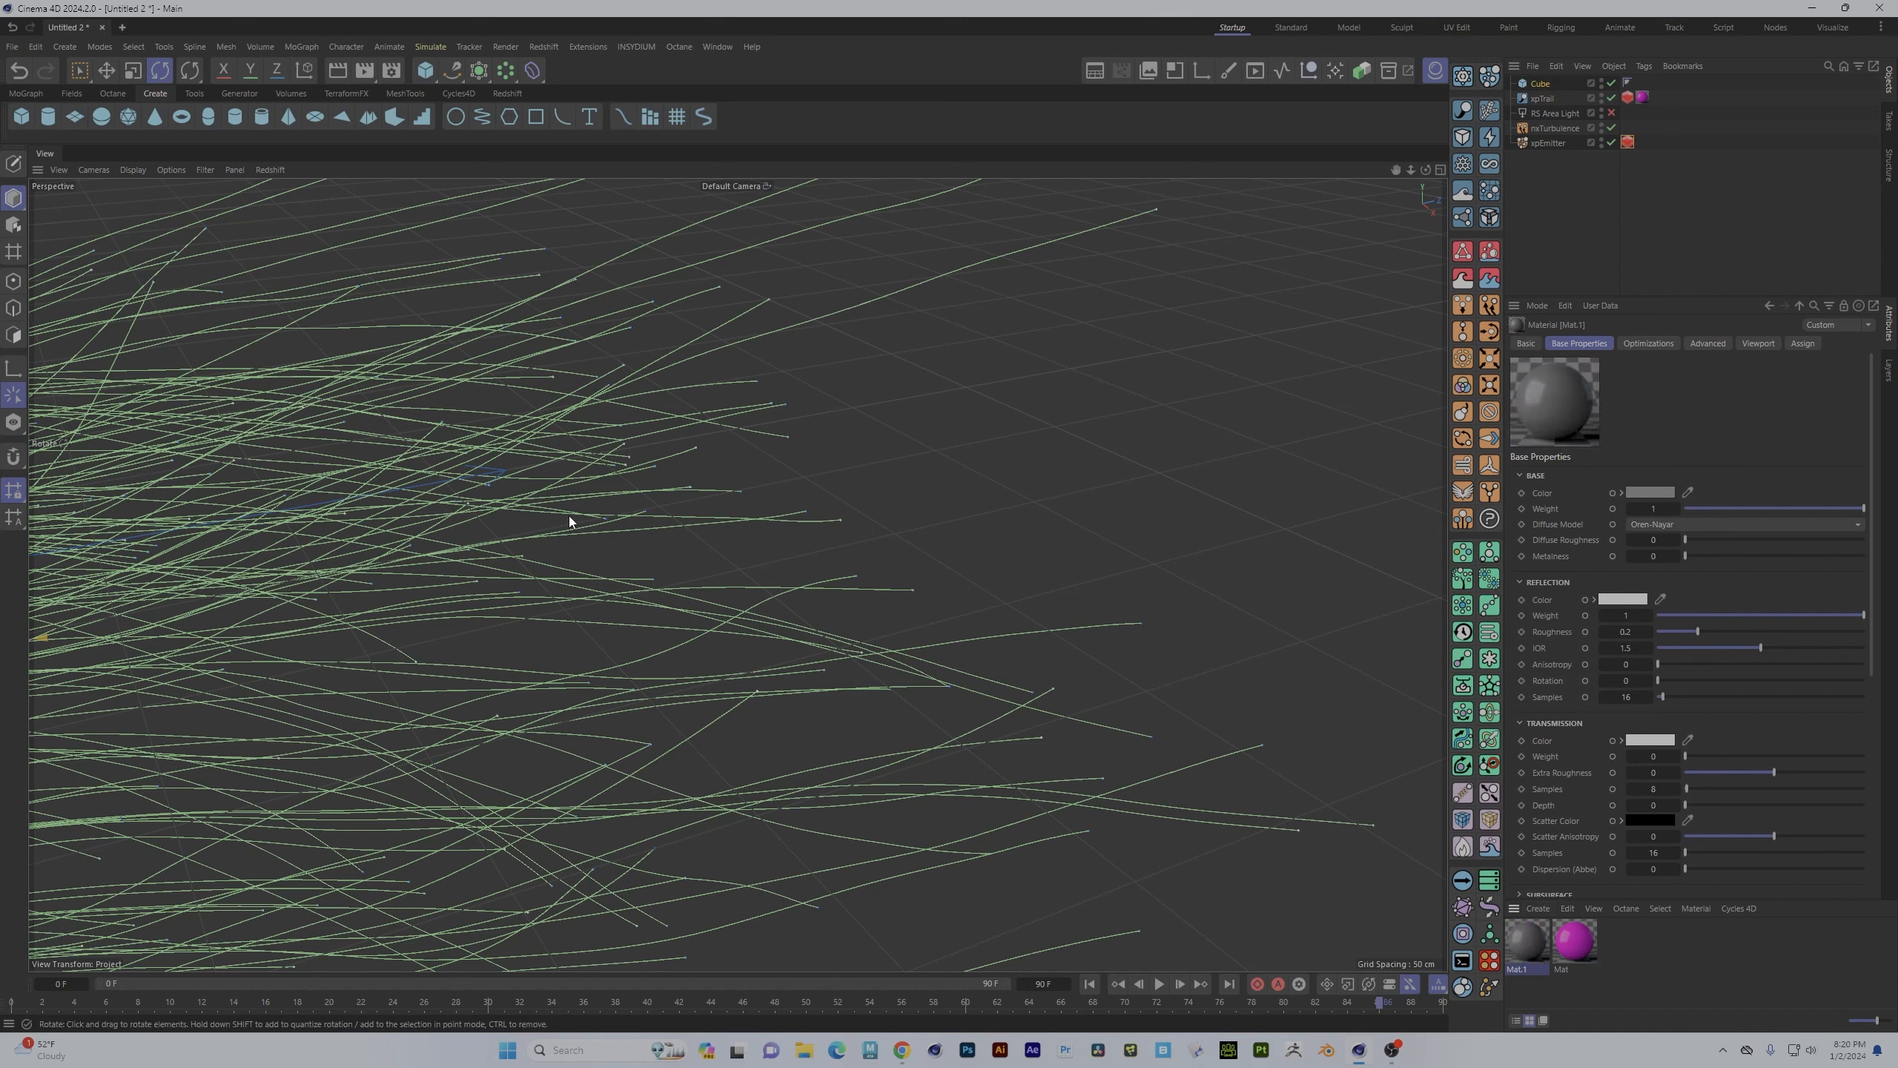
{"action": "double_click", "coordinate": [1518, 942]}
{"action": "left_click_drag", "start_coordinate": [1123, 544], "coordinate": [1304, 703]}
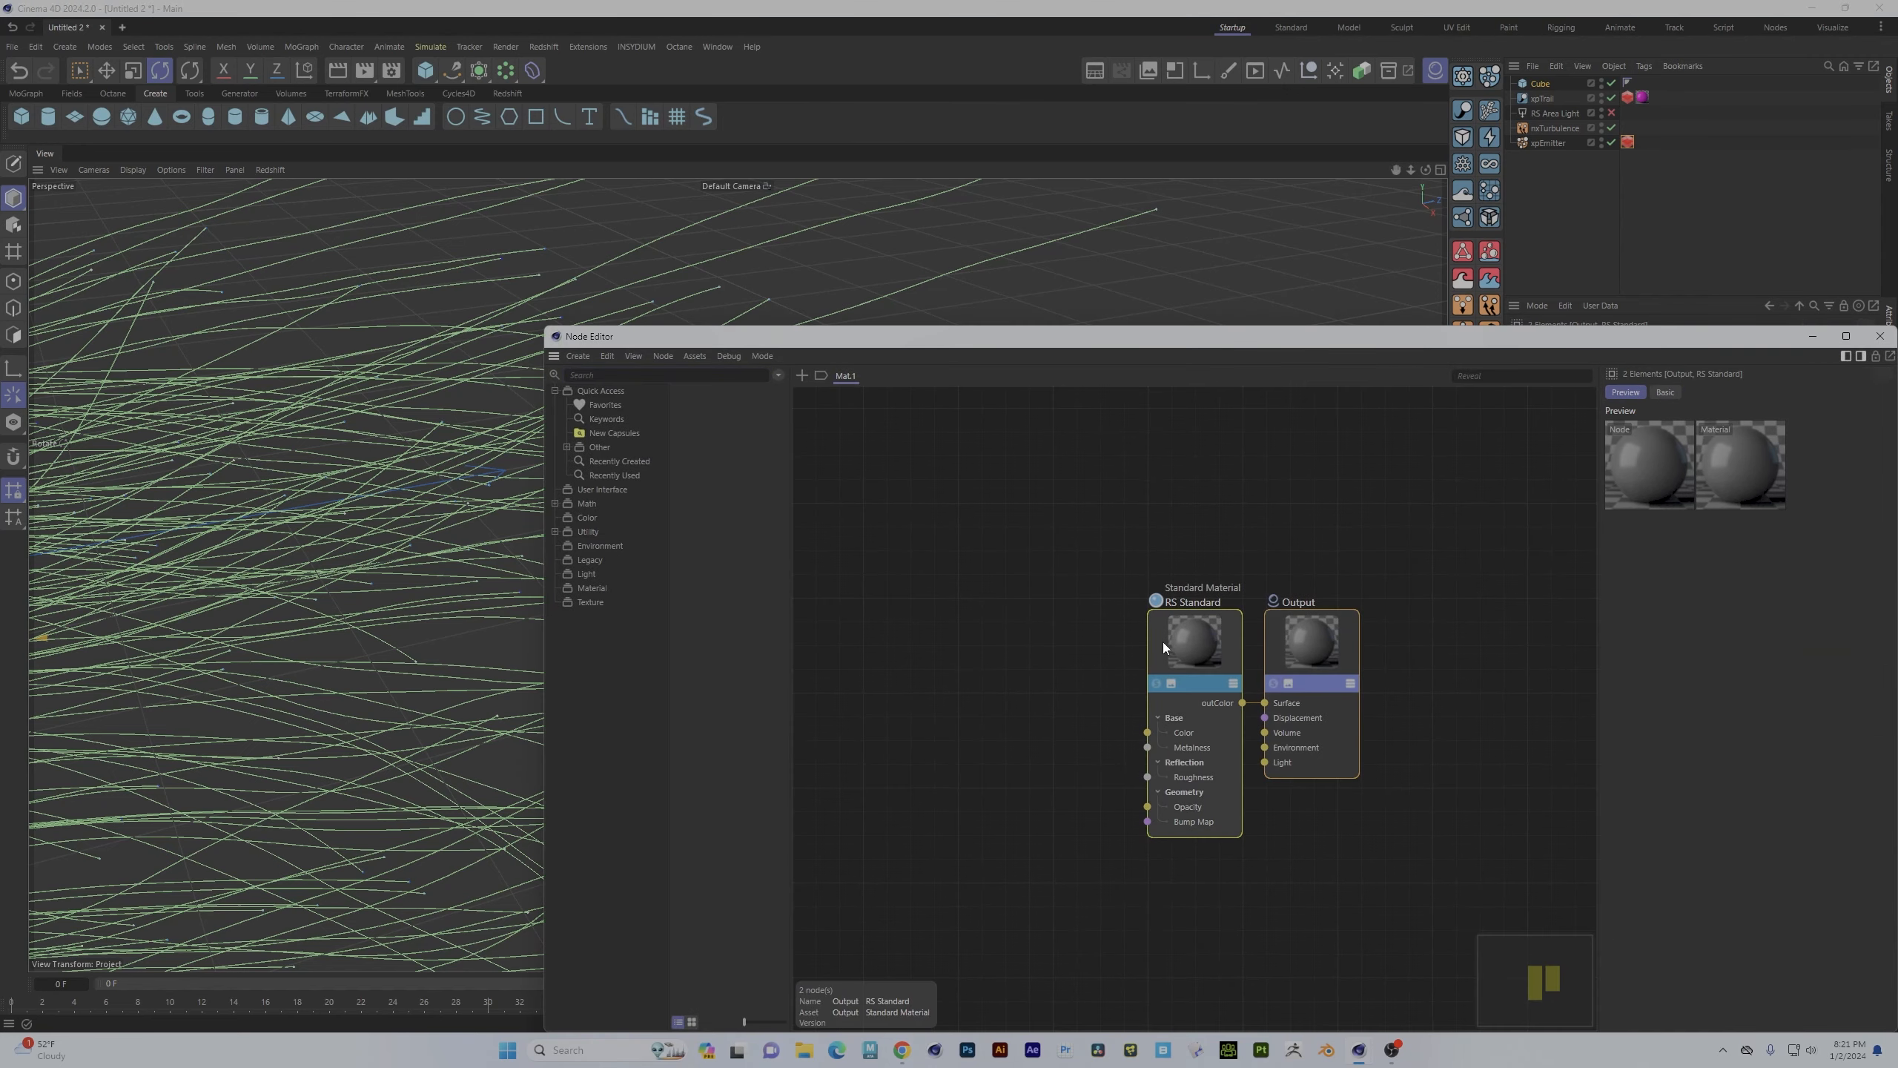
{"action": "left_click", "coordinate": [555, 532]}
{"action": "left_click", "coordinate": [604, 560]}
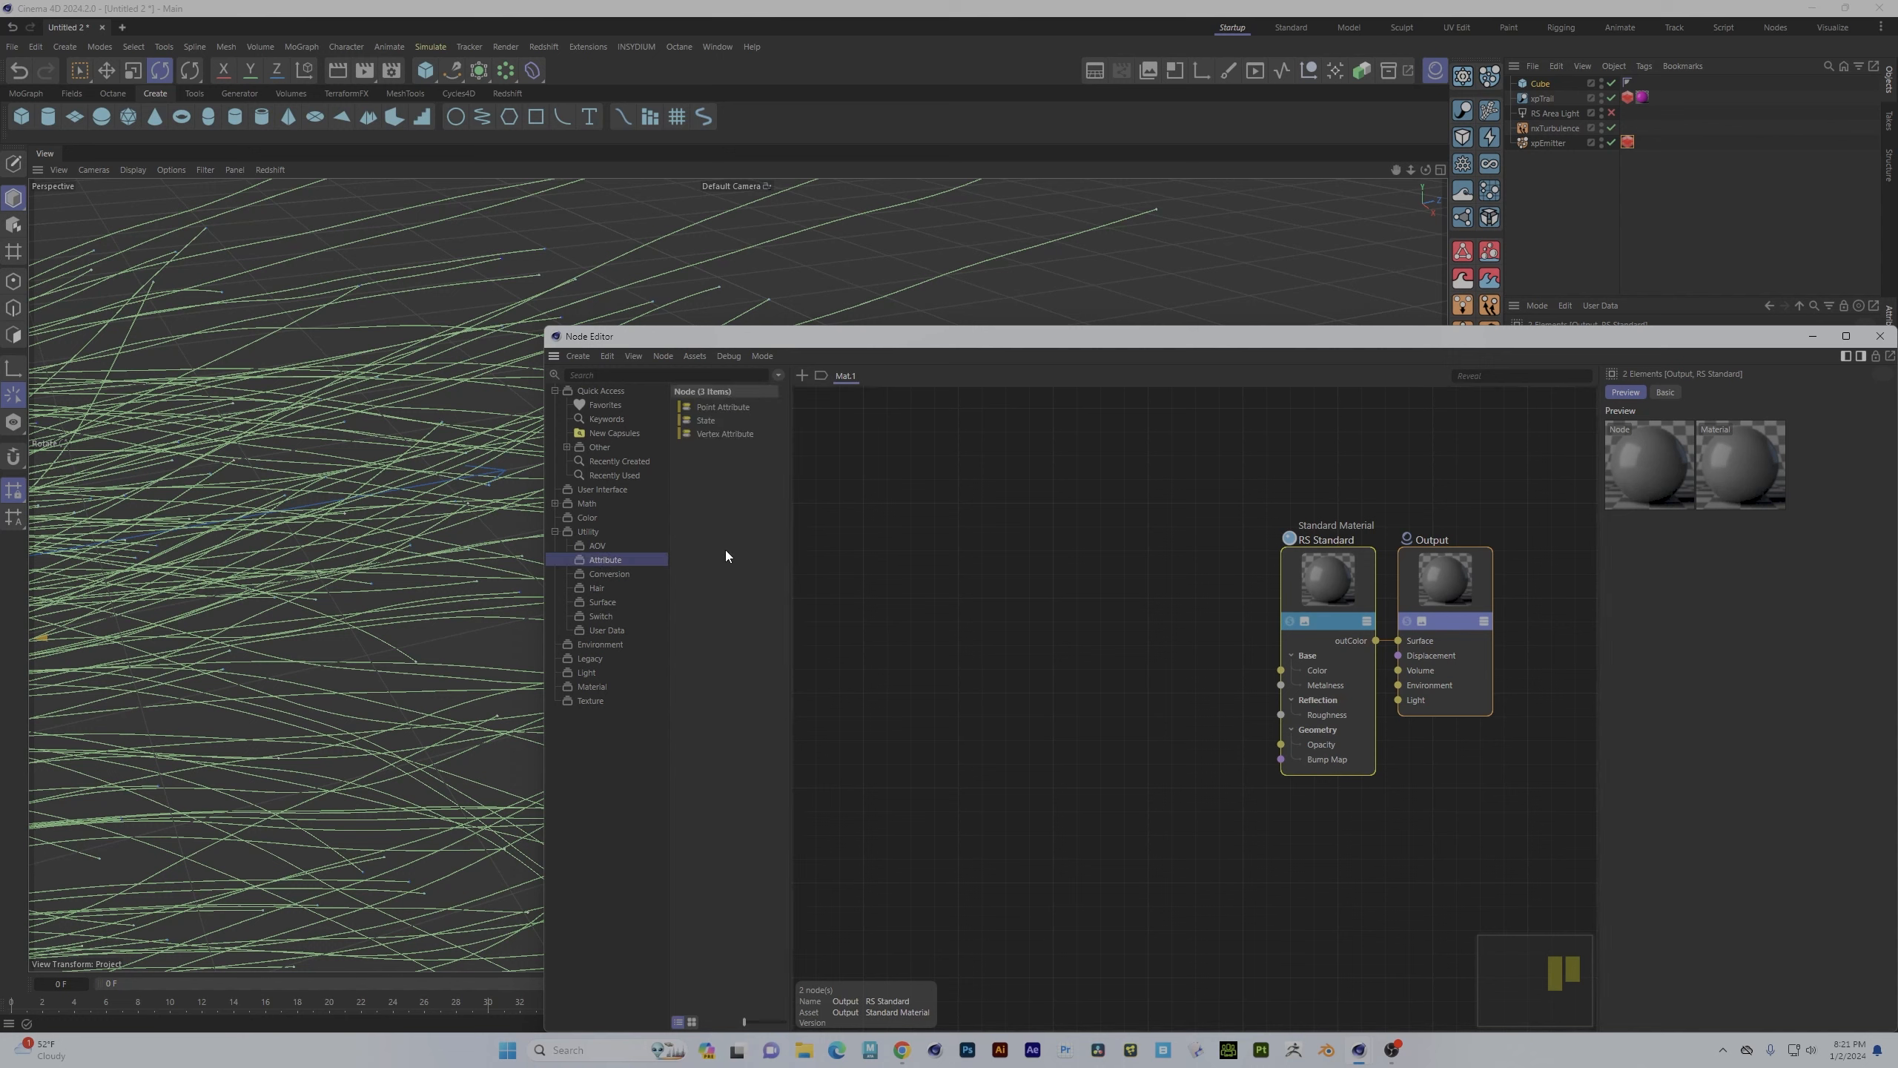
{"action": "left_click", "coordinate": [606, 633]}
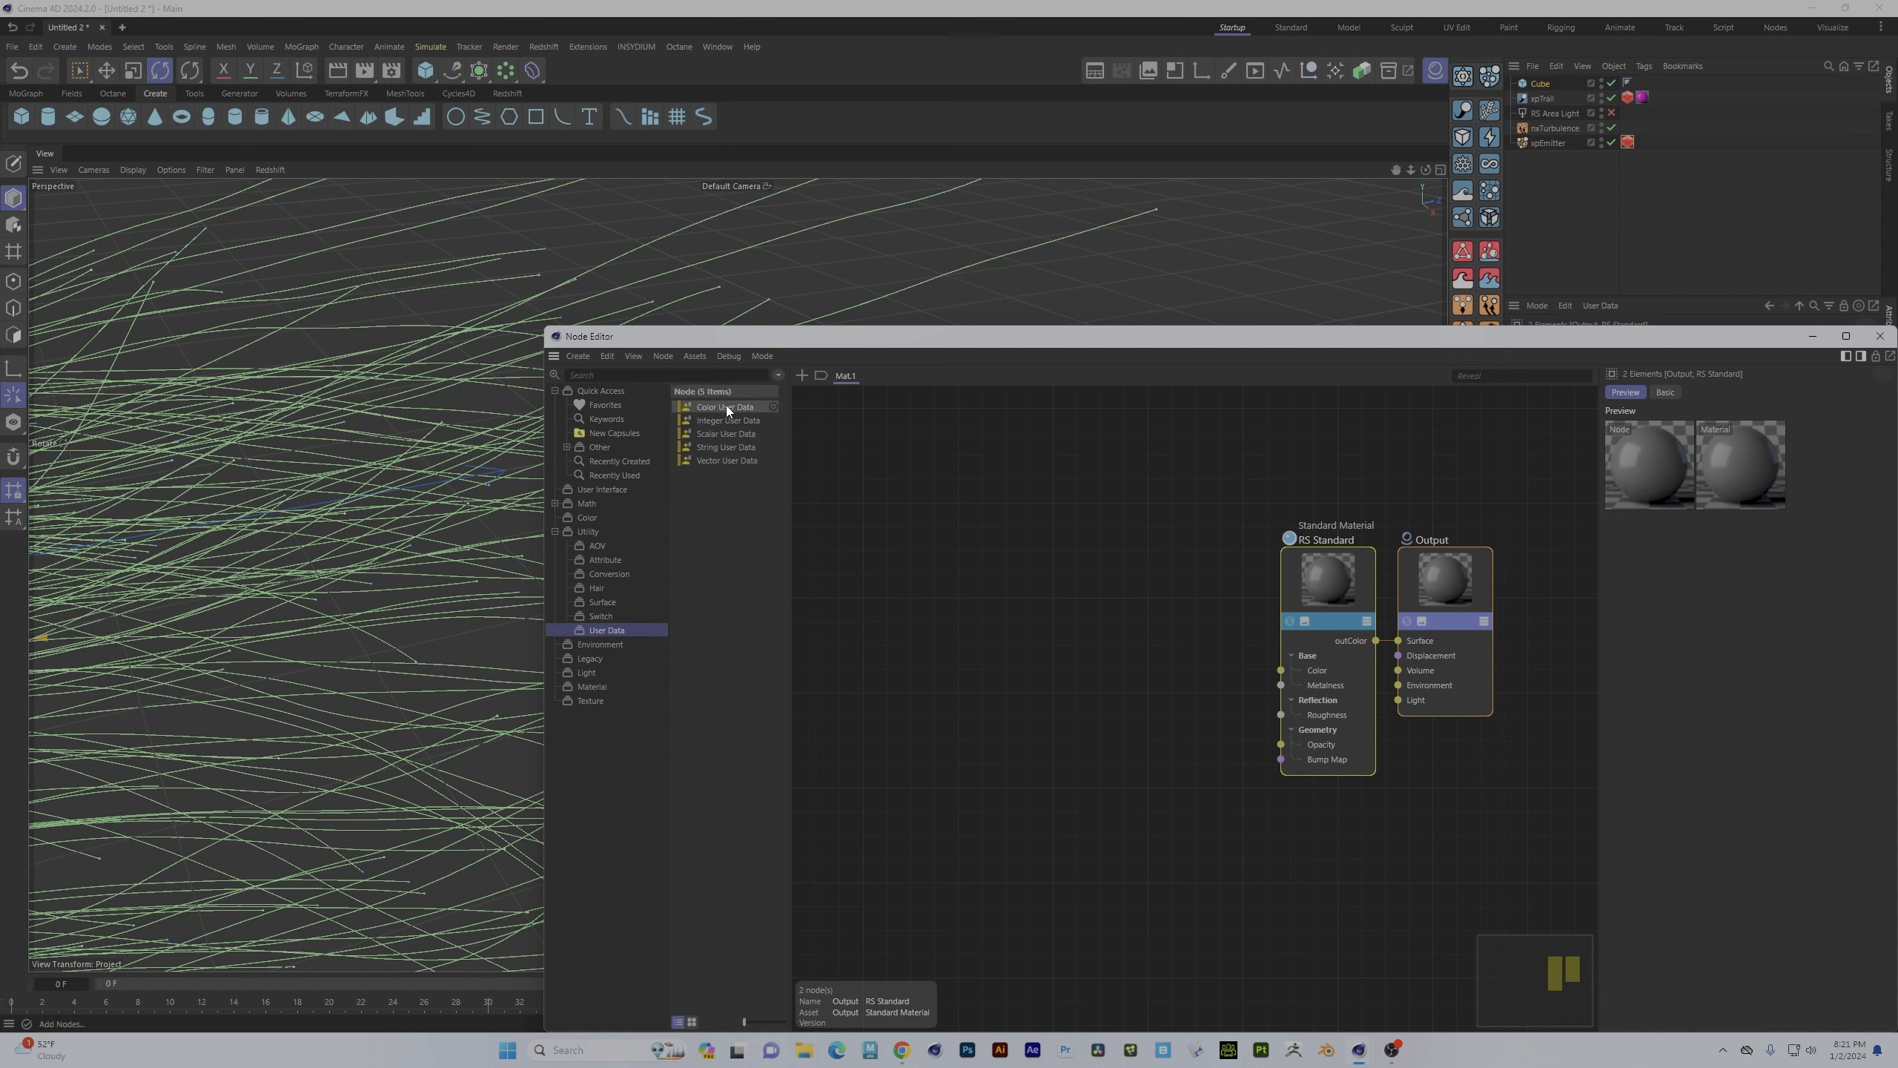
{"action": "left_click_drag", "start_coordinate": [718, 407], "coordinate": [1000, 557]}
- Set the Color User Data attribute to the particle colour preset RSPColor, connect it to the base Color, and apply the material to the cube
{"action": "left_click", "coordinate": [1868, 536]}
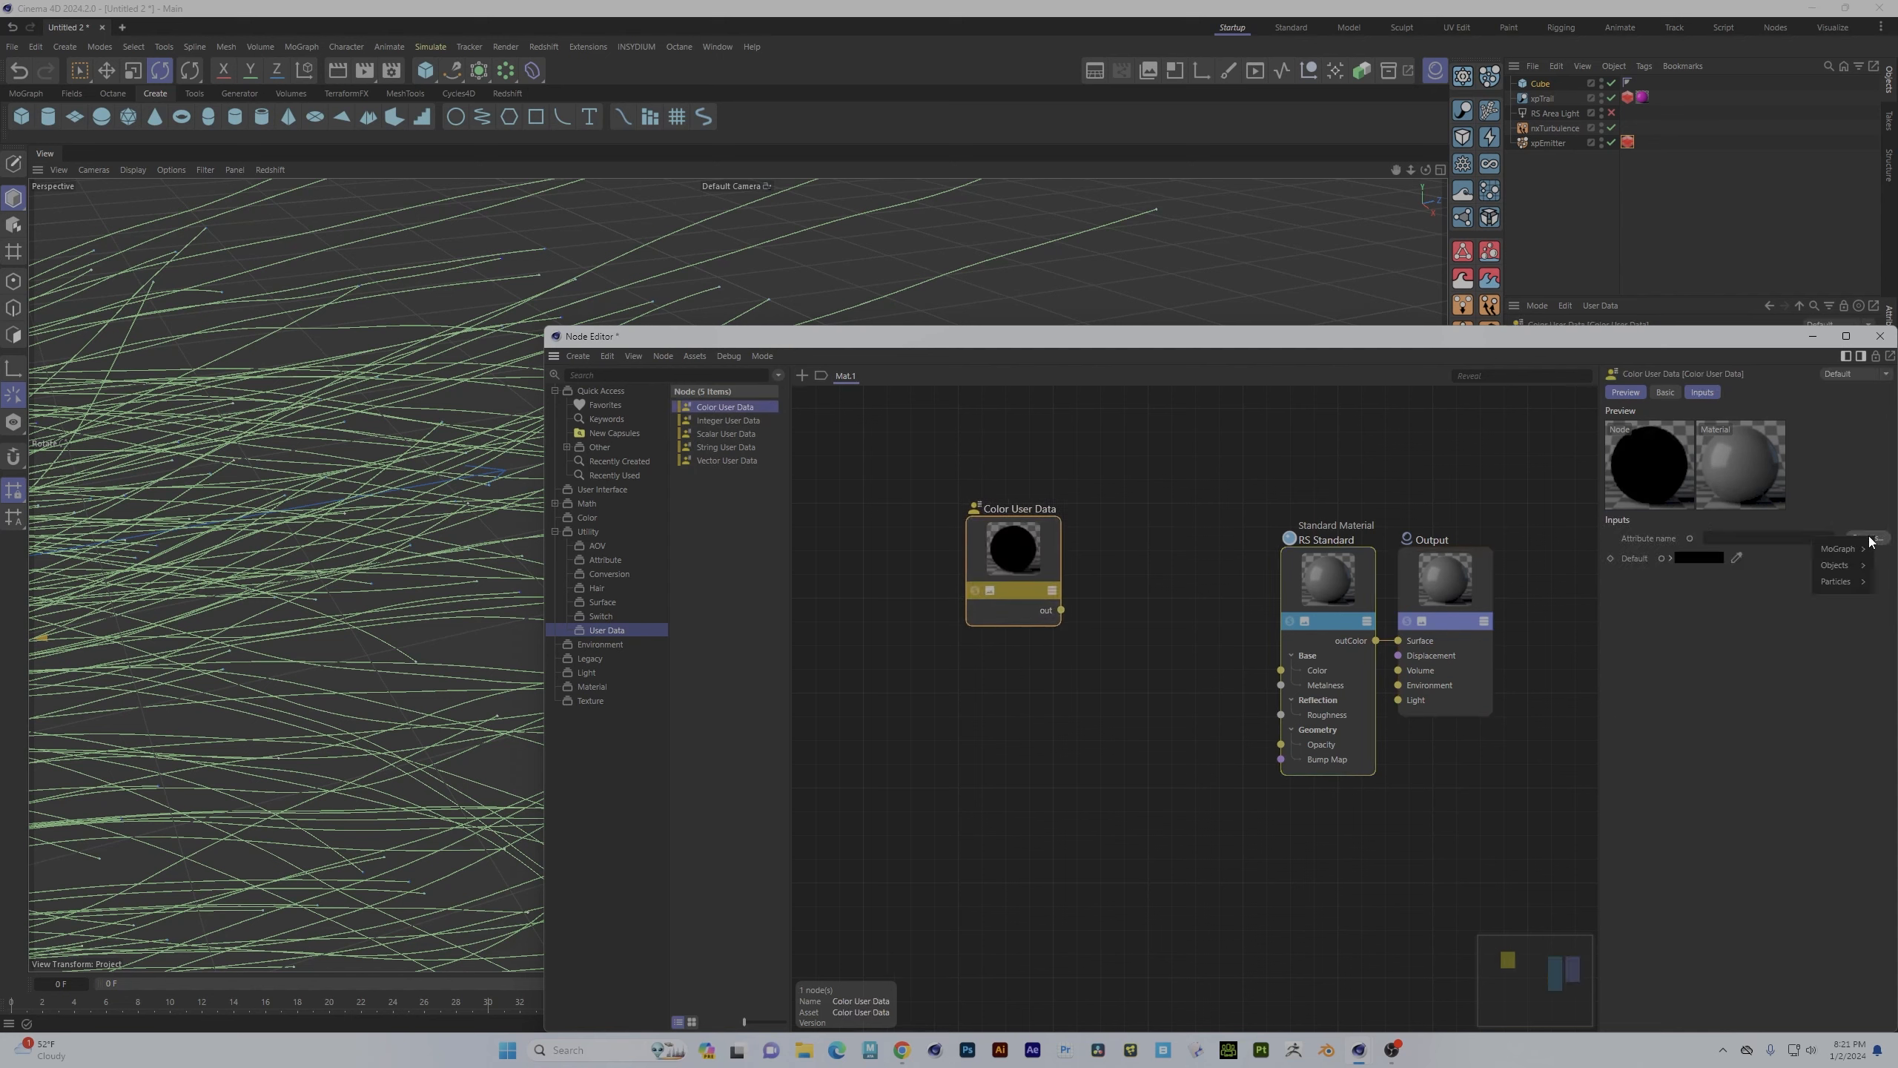
{"action": "mouse_move", "coordinate": [1837, 589]}
{"action": "left_click", "coordinate": [1773, 585]}
{"action": "left_click_drag", "start_coordinate": [1054, 607], "coordinate": [1281, 671]}
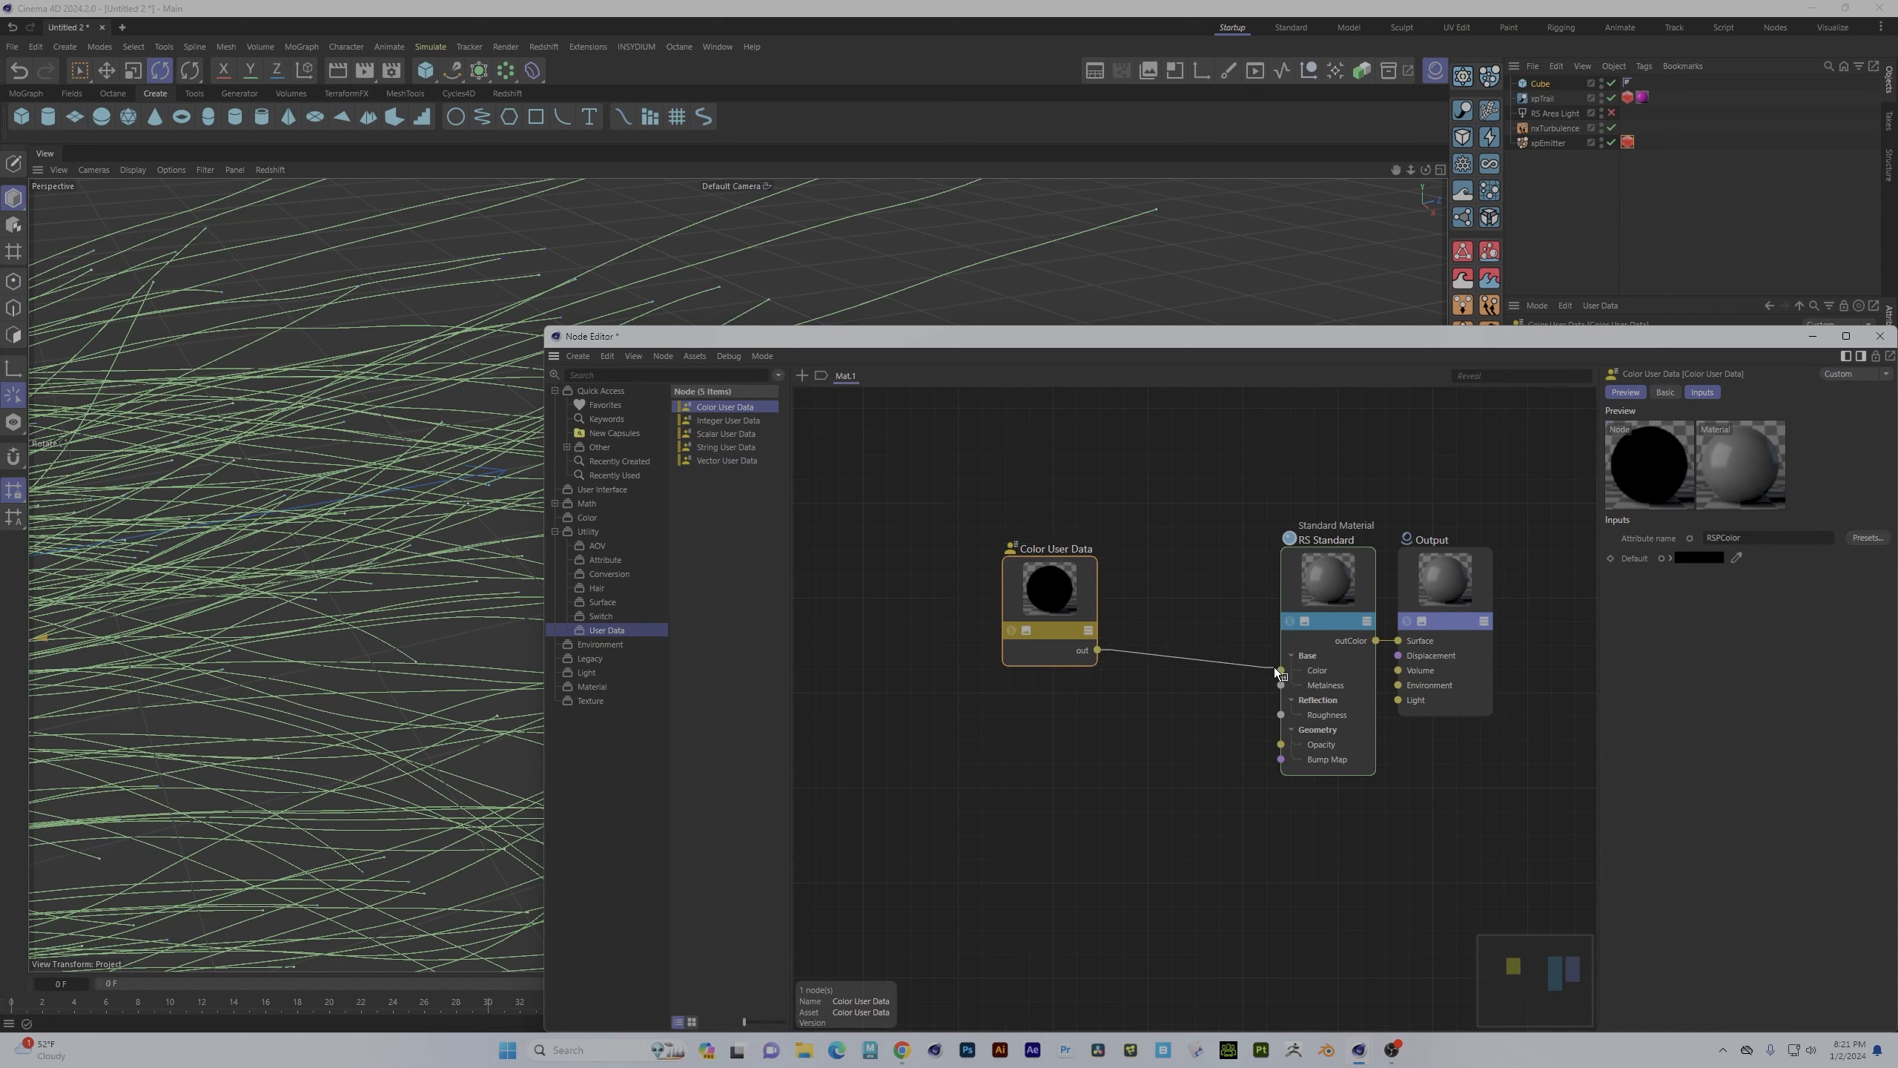
{"action": "left_click_drag", "start_coordinate": [1071, 602], "coordinate": [1084, 615]}
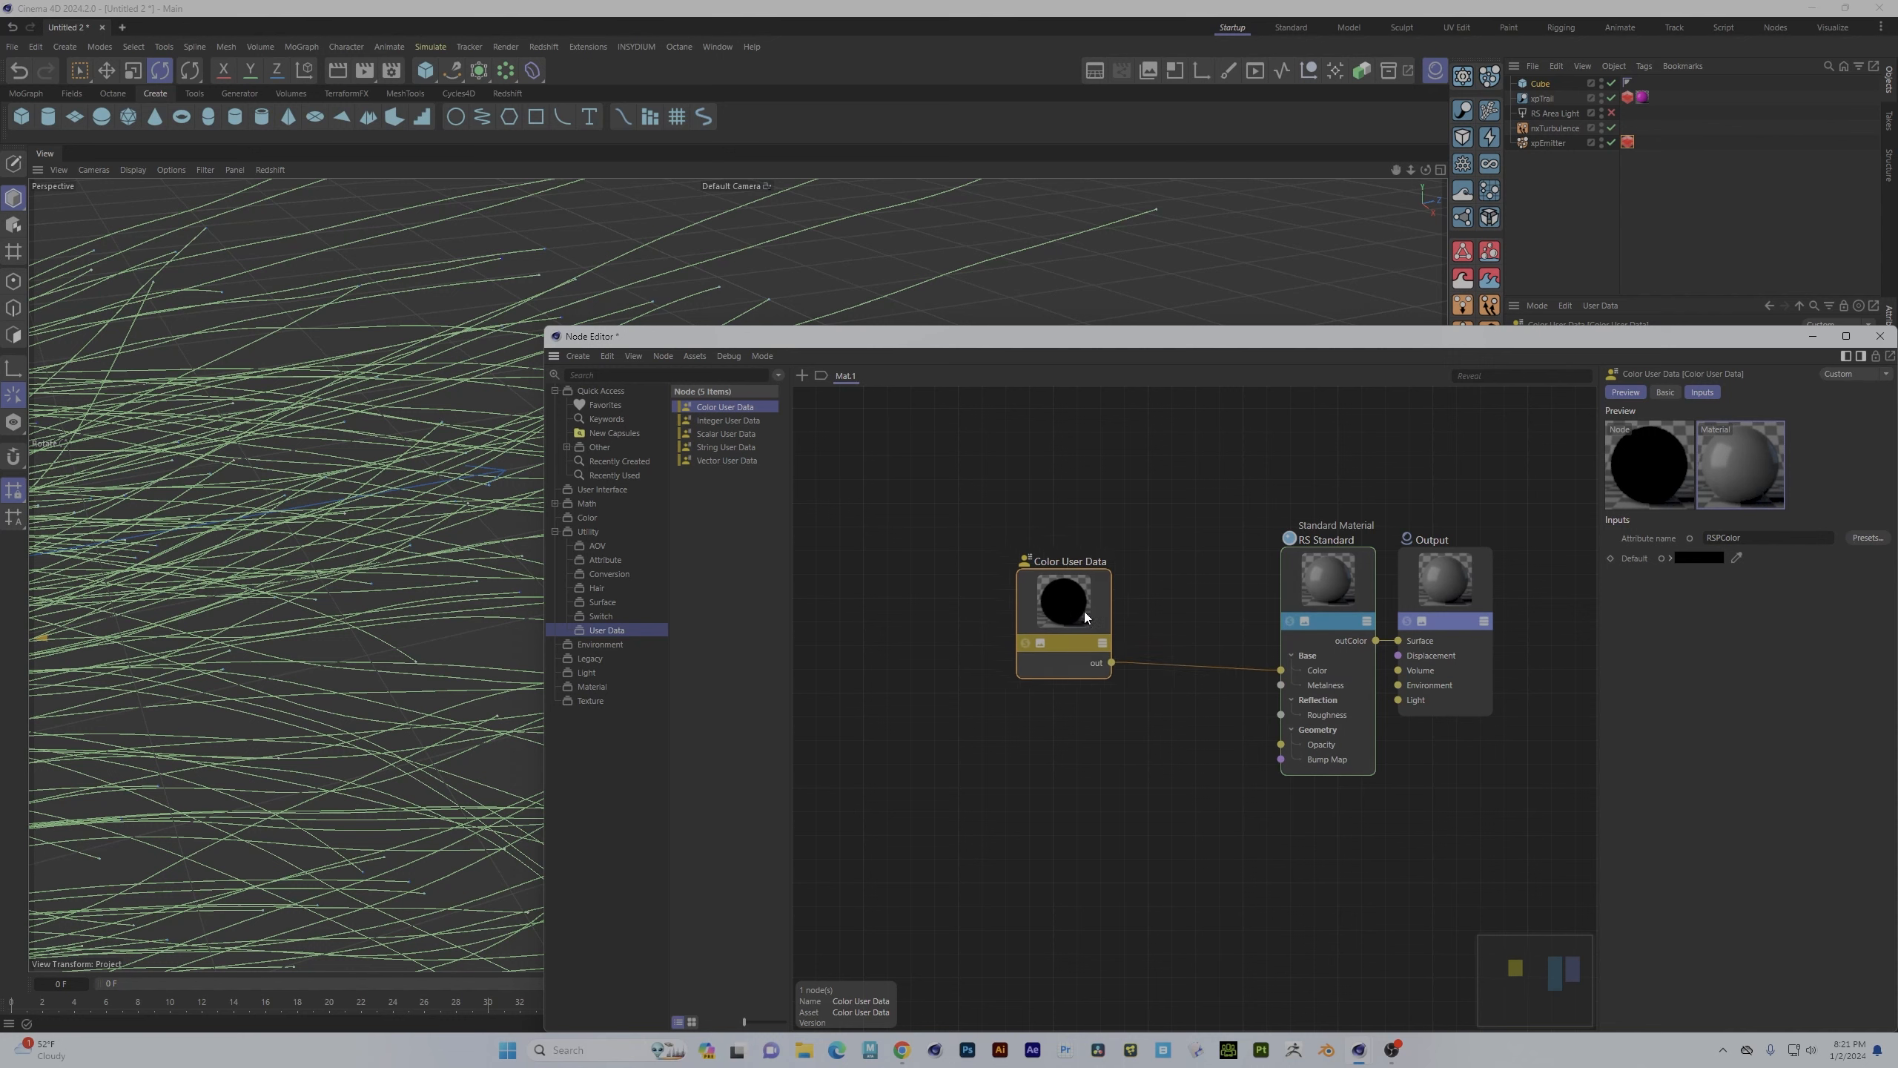
{"action": "left_click", "coordinate": [1880, 335]}
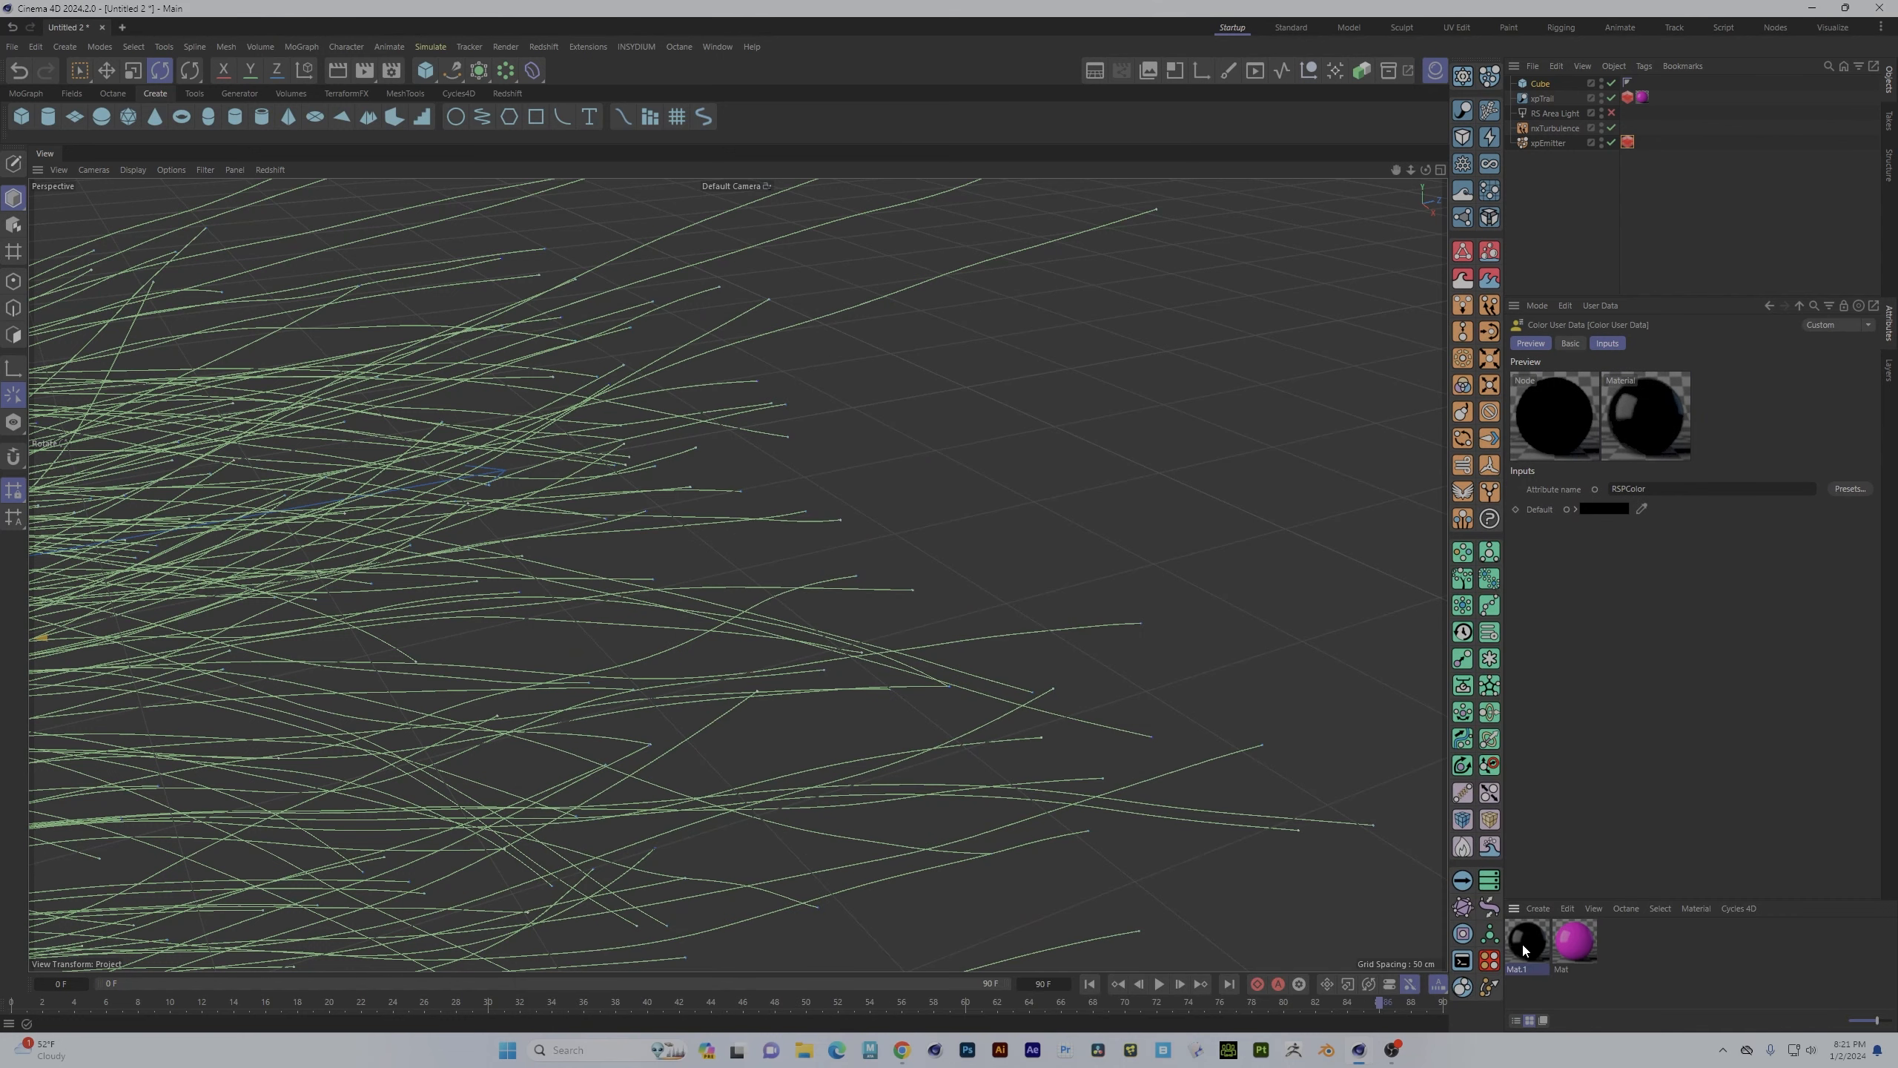
{"action": "left_click_drag", "start_coordinate": [1524, 948], "coordinate": [1541, 84]}
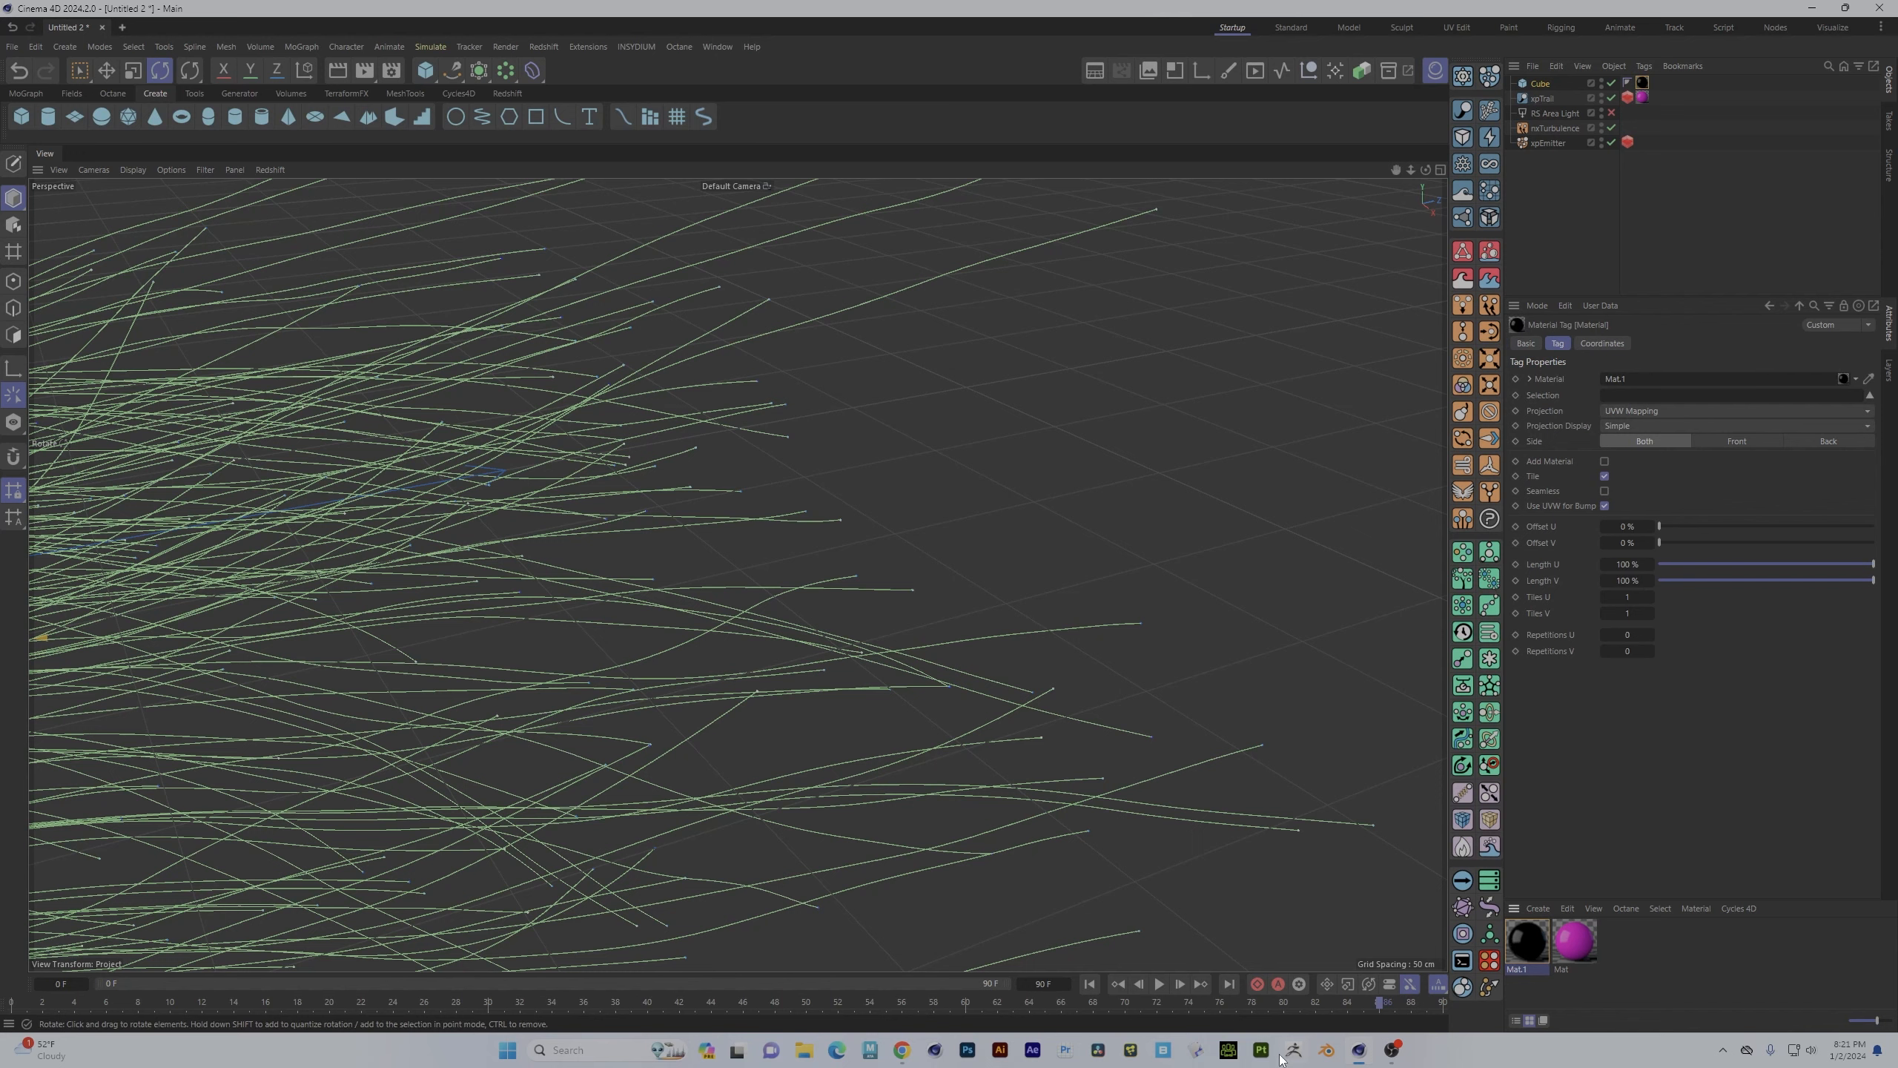
- Play the emission from the first frame, pause it near the end, and examine the Redshift render of the cubes from a new angle
{"action": "left_click", "coordinate": [1089, 984]}
{"action": "left_click", "coordinate": [1159, 984]}
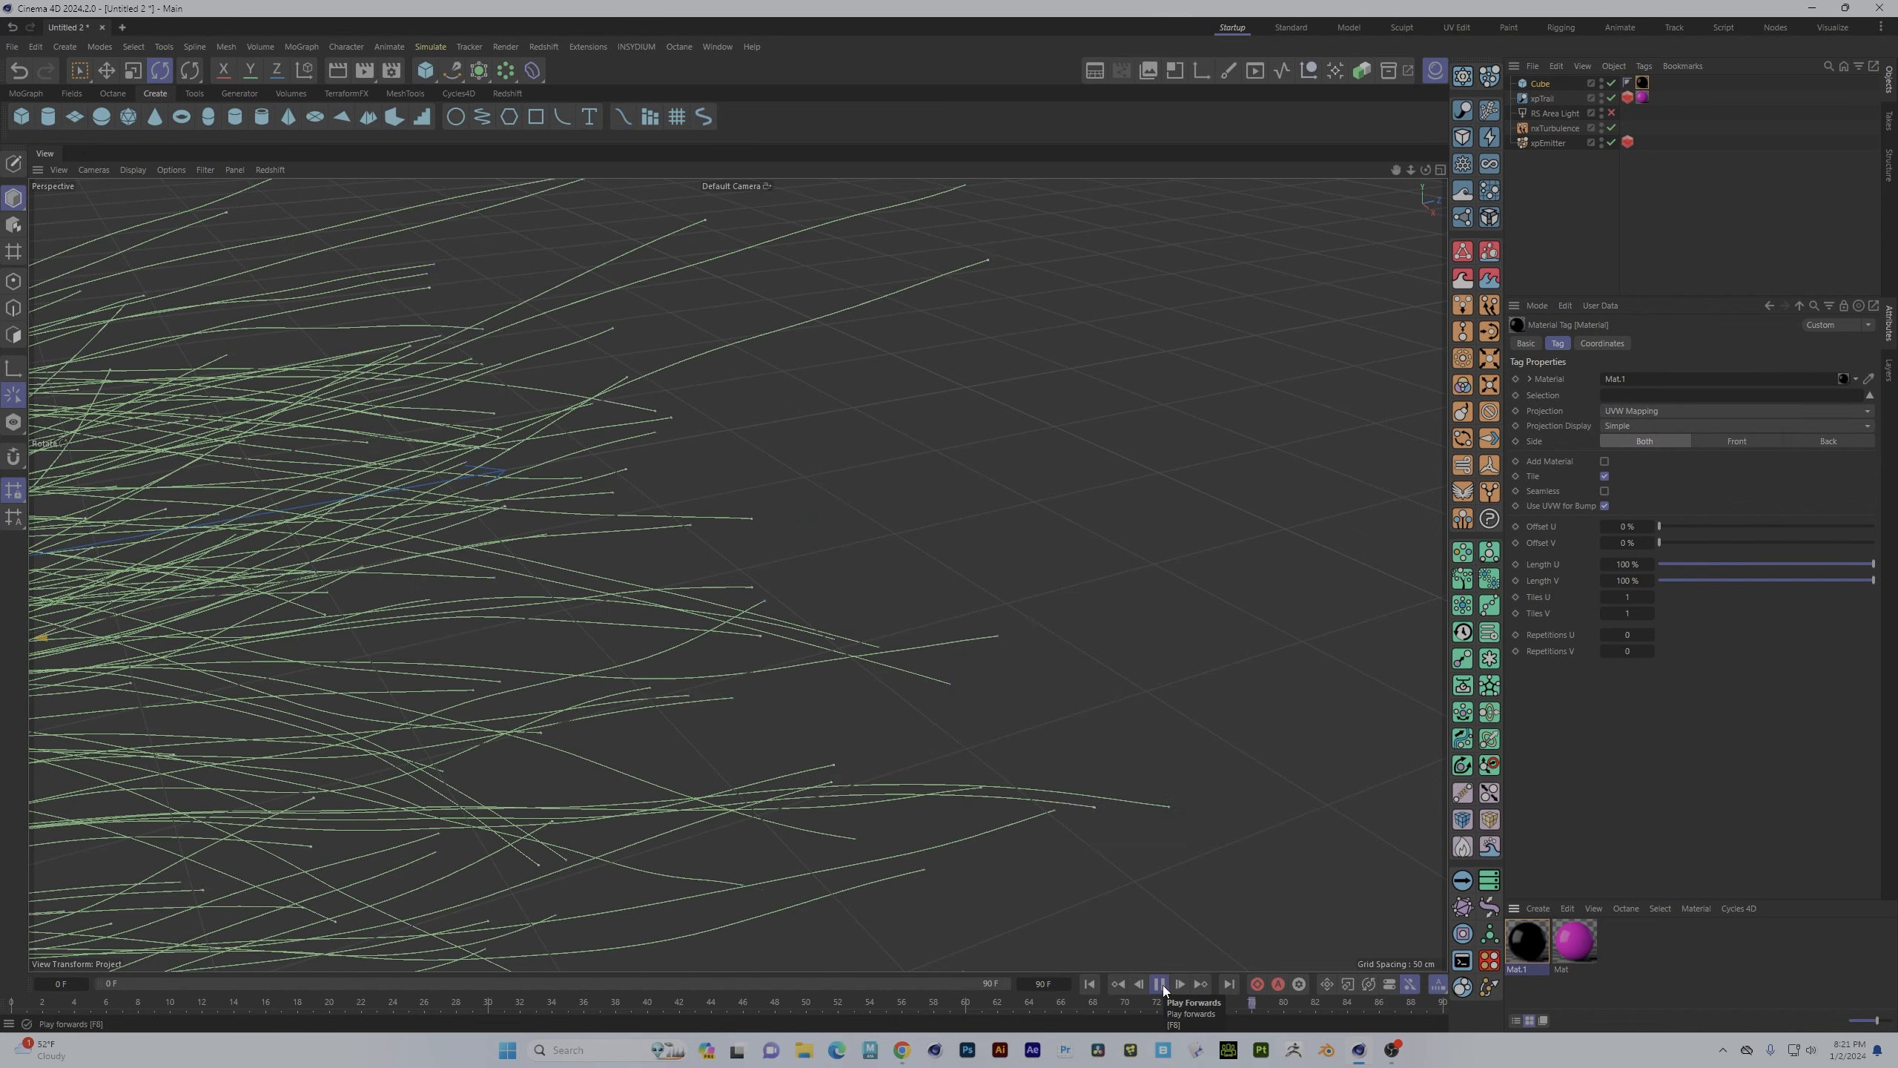
{"action": "left_click", "coordinate": [1159, 984]}
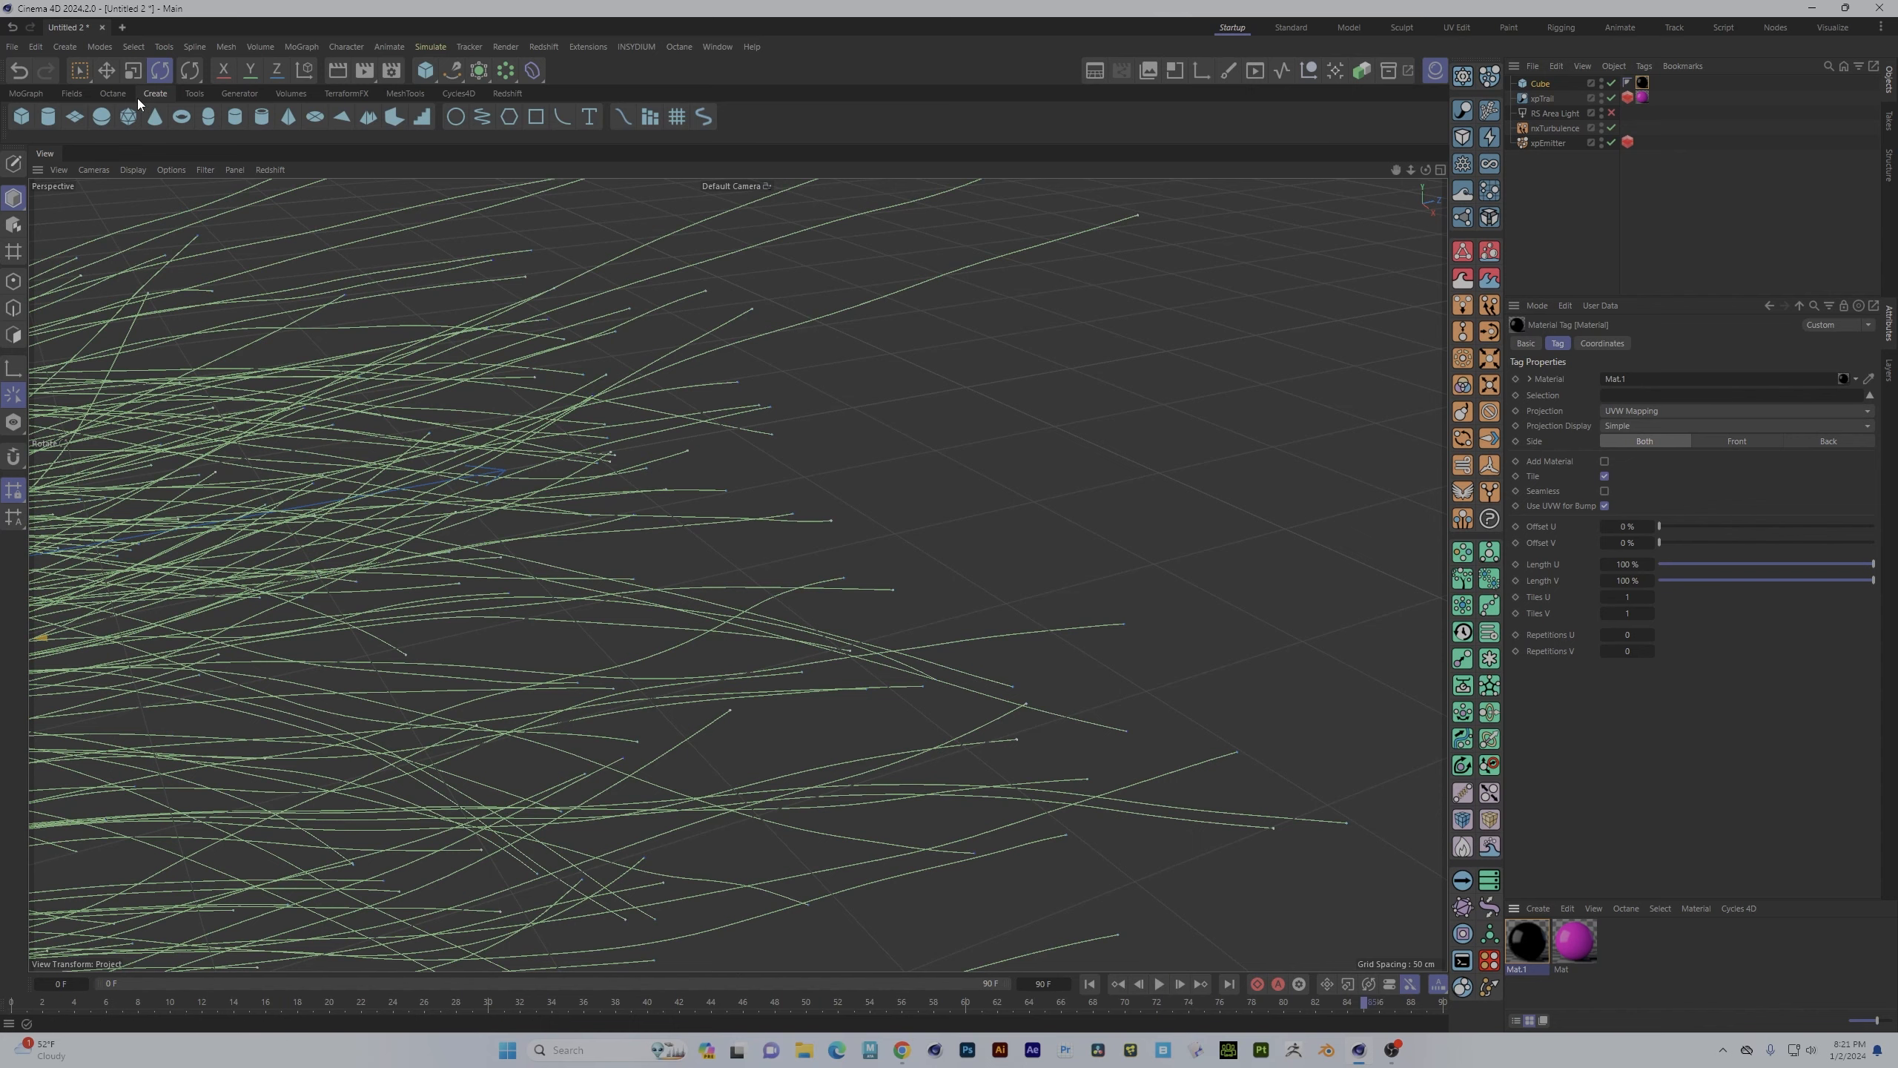
{"action": "left_click", "coordinate": [113, 94]}
{"action": "left_click", "coordinate": [507, 93]}
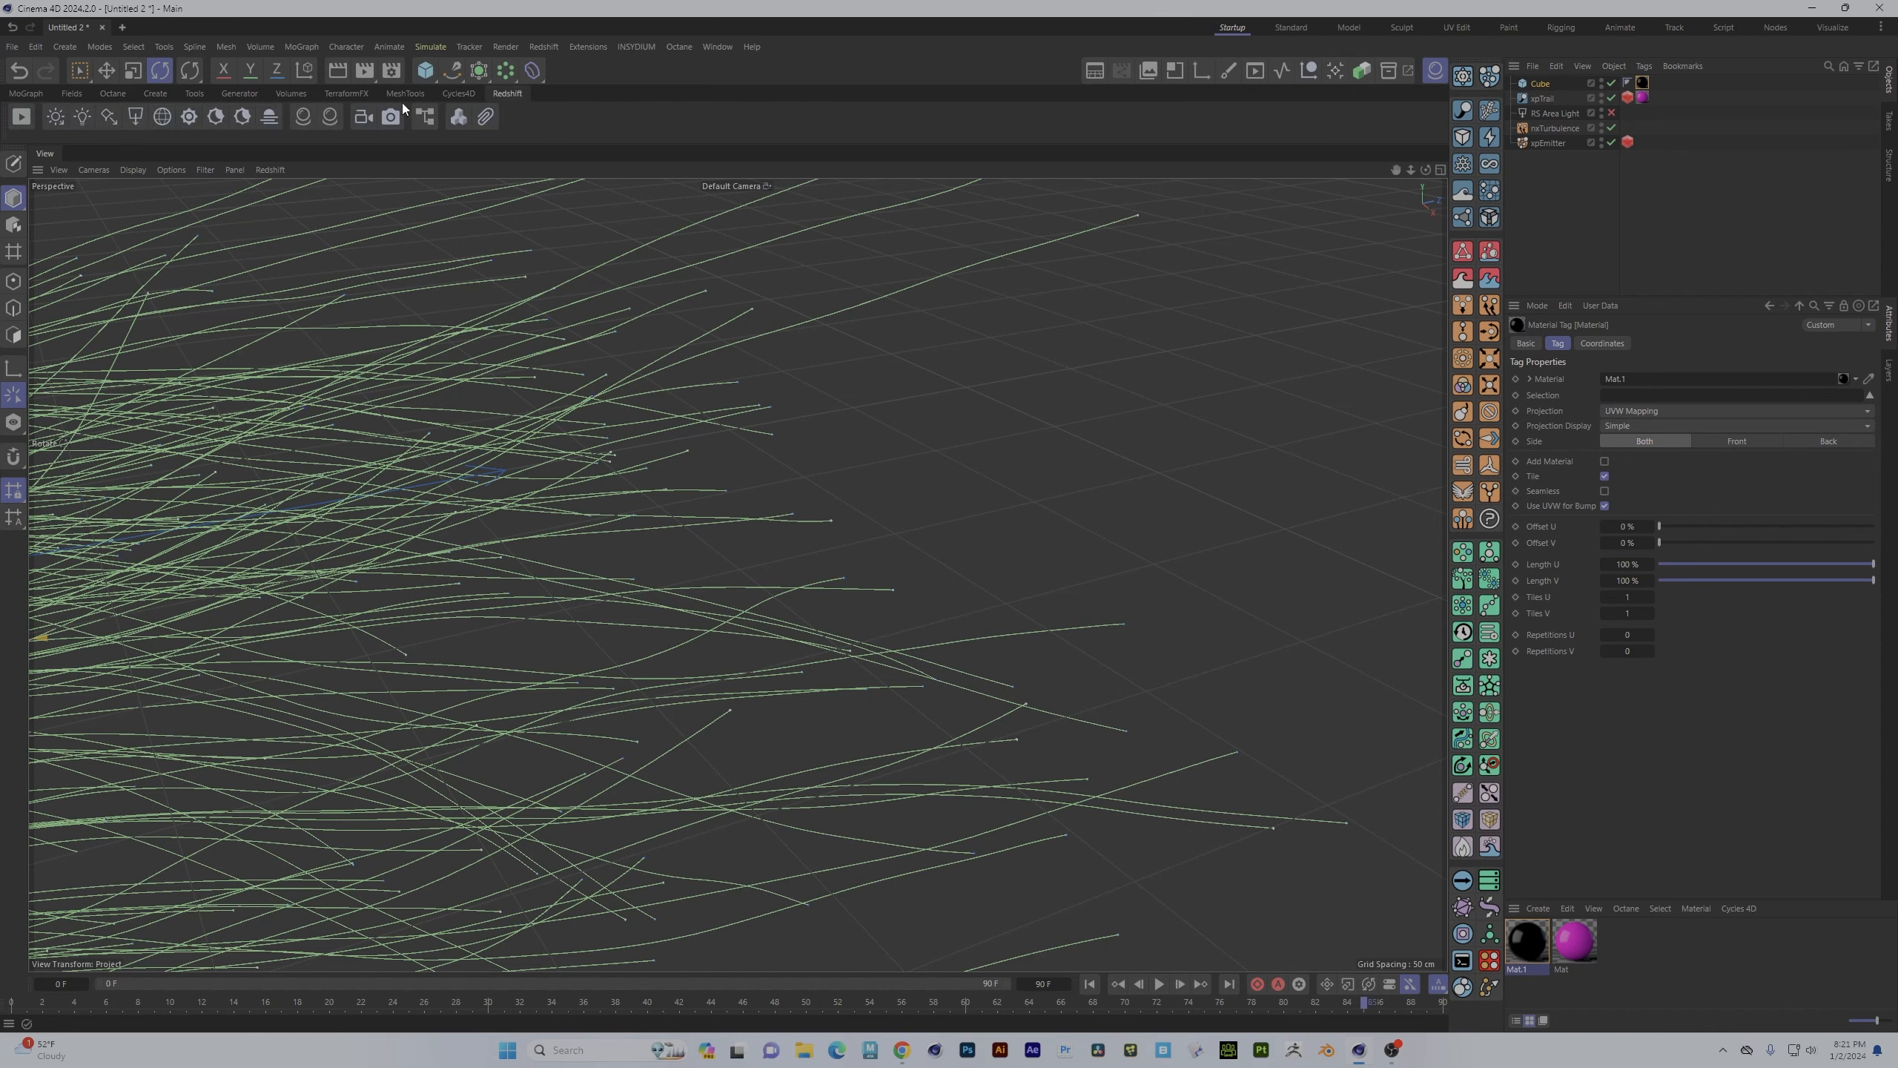
{"action": "left_click", "coordinate": [20, 117]}
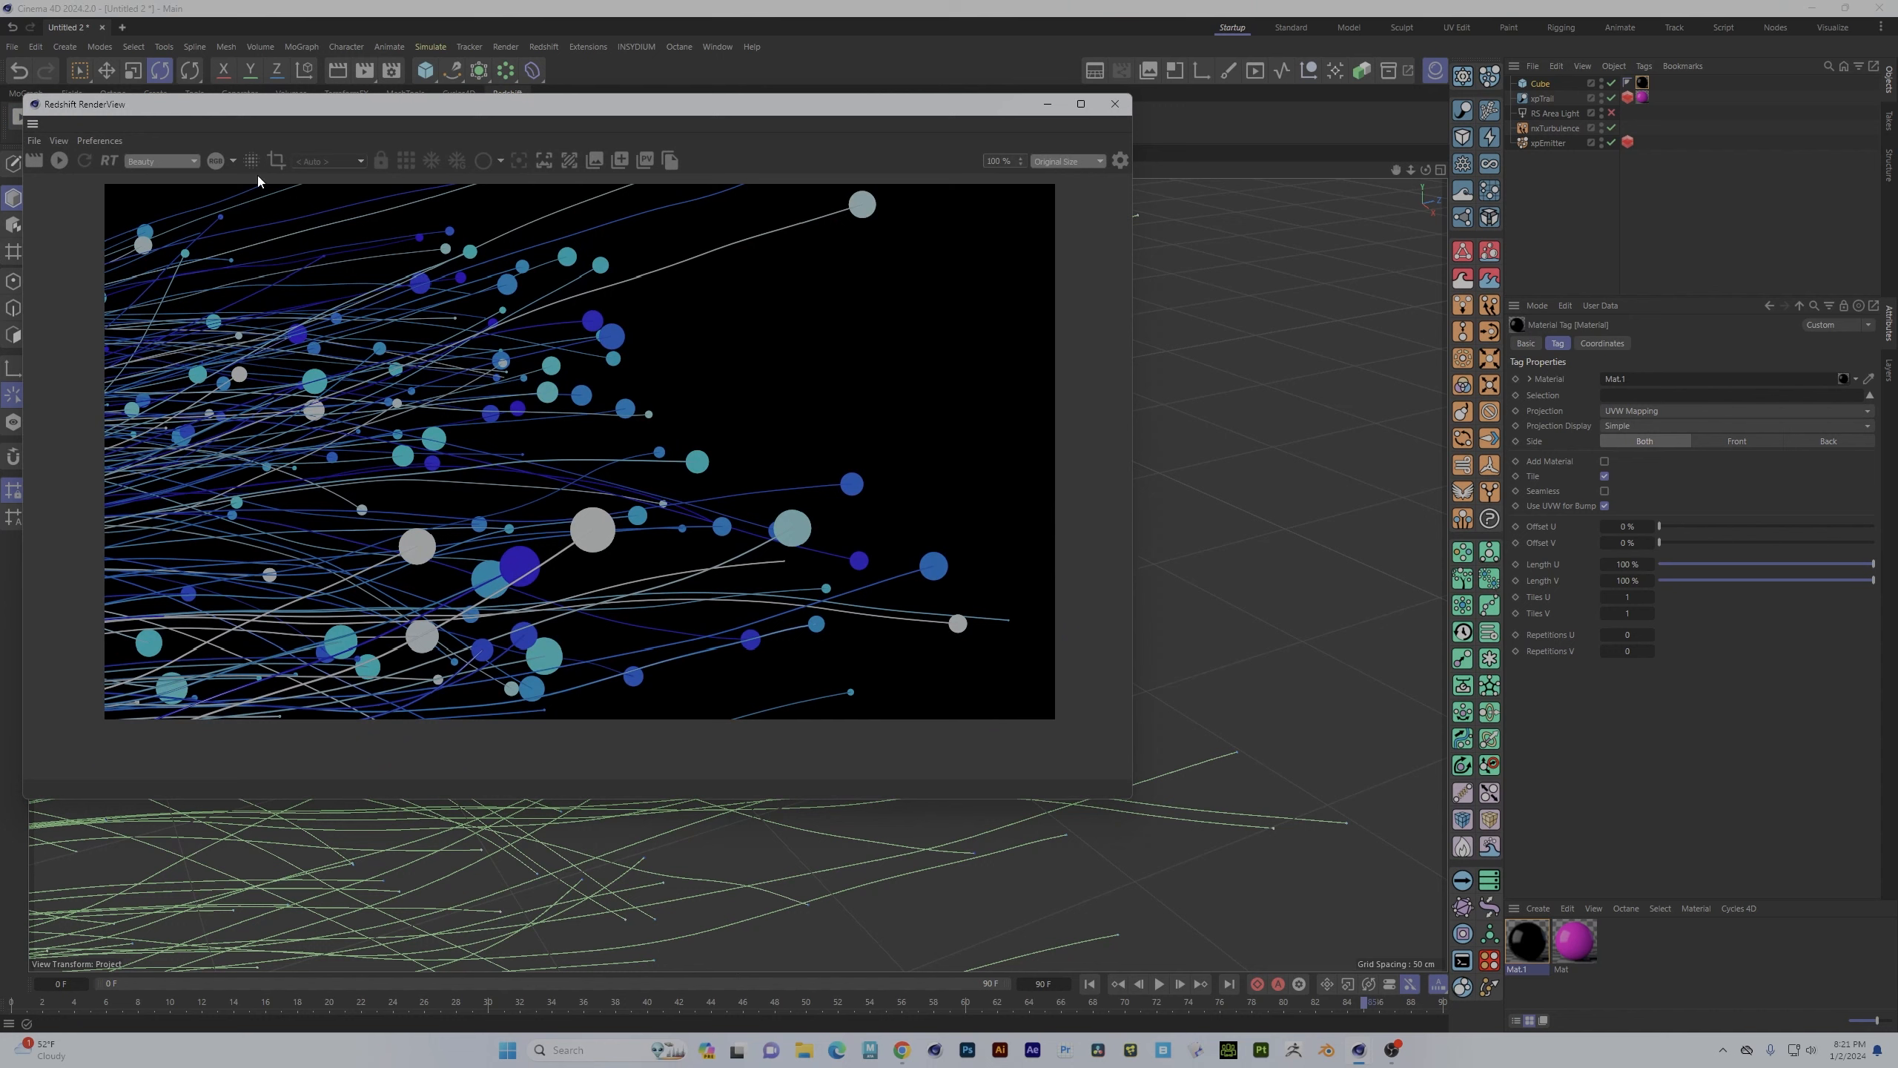
{"action": "left_click", "coordinate": [60, 161]}
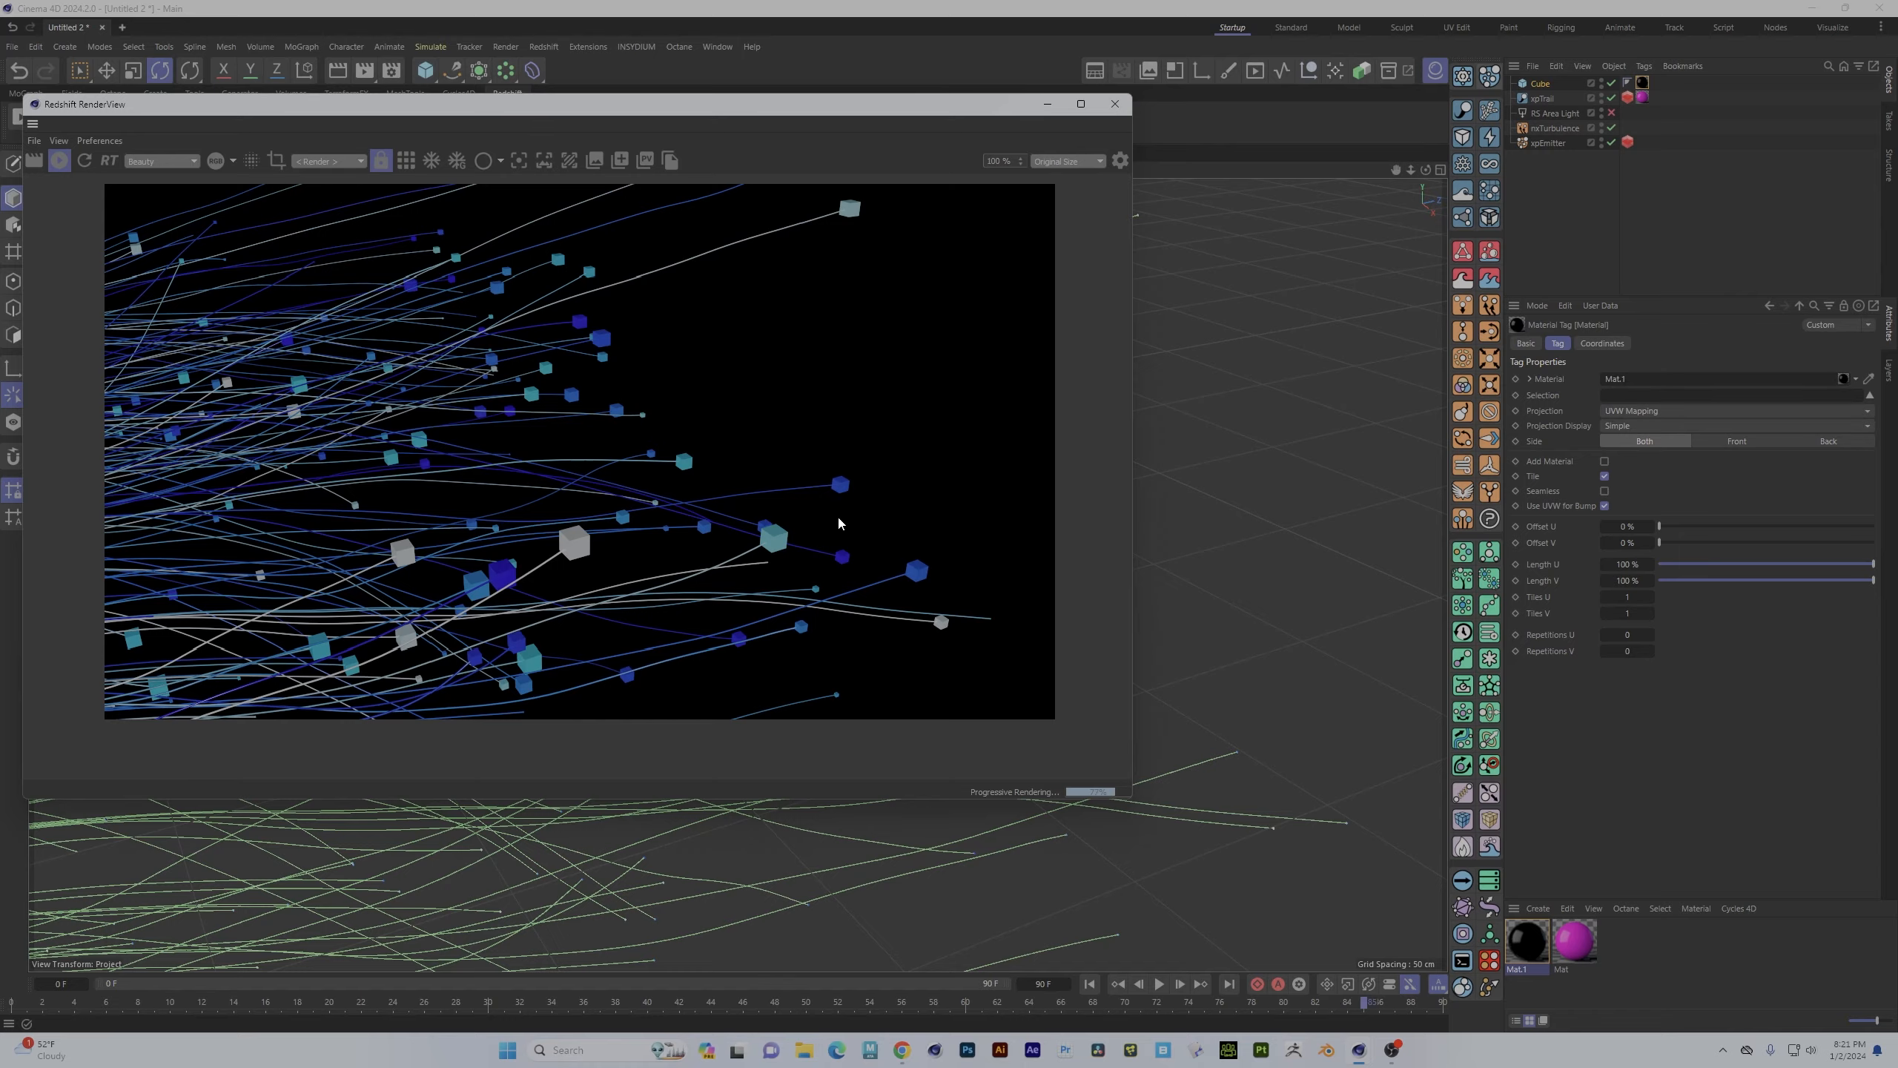
{"action": "left_click_drag", "start_coordinate": [934, 822], "coordinate": [1050, 784], "text": "alt"}
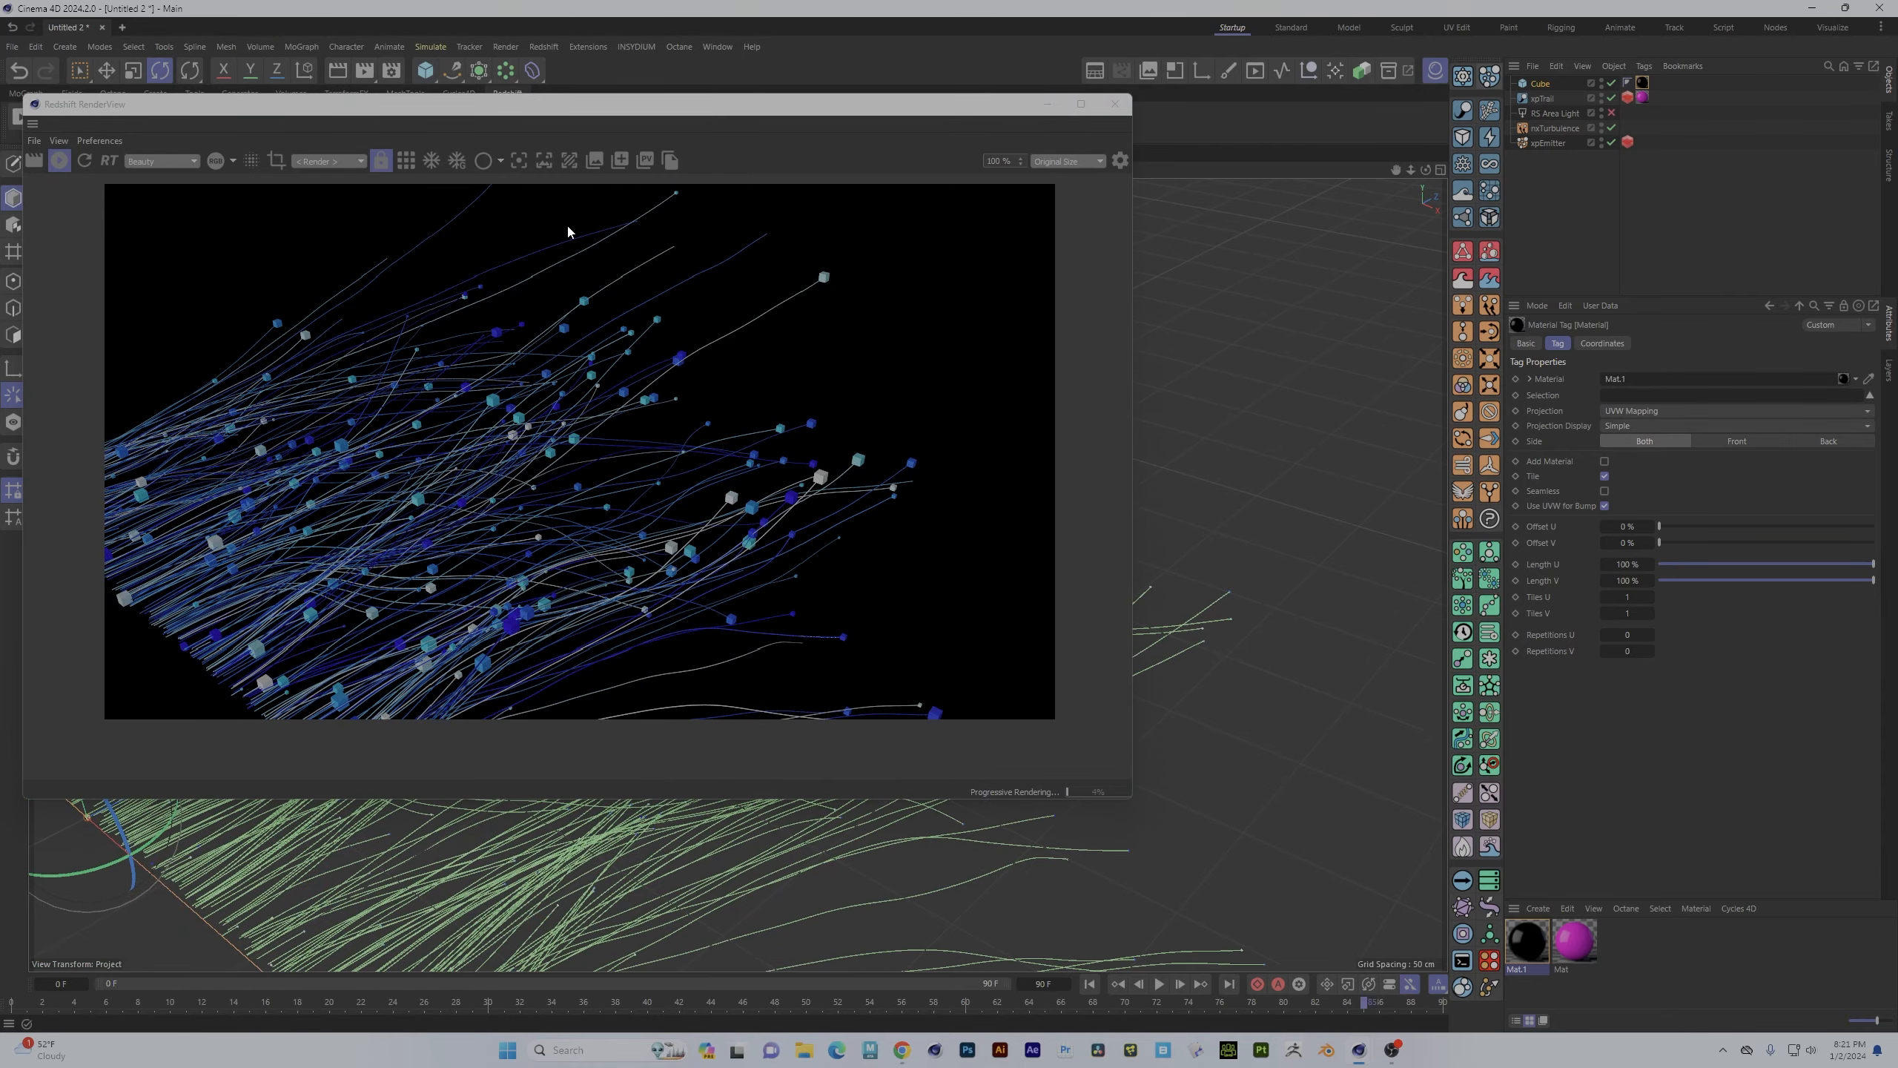
- Add an Emission Color input to the RS Standard node of the cube's material and connect the Color User Data output to it
{"action": "double_click", "coordinate": [1524, 944]}
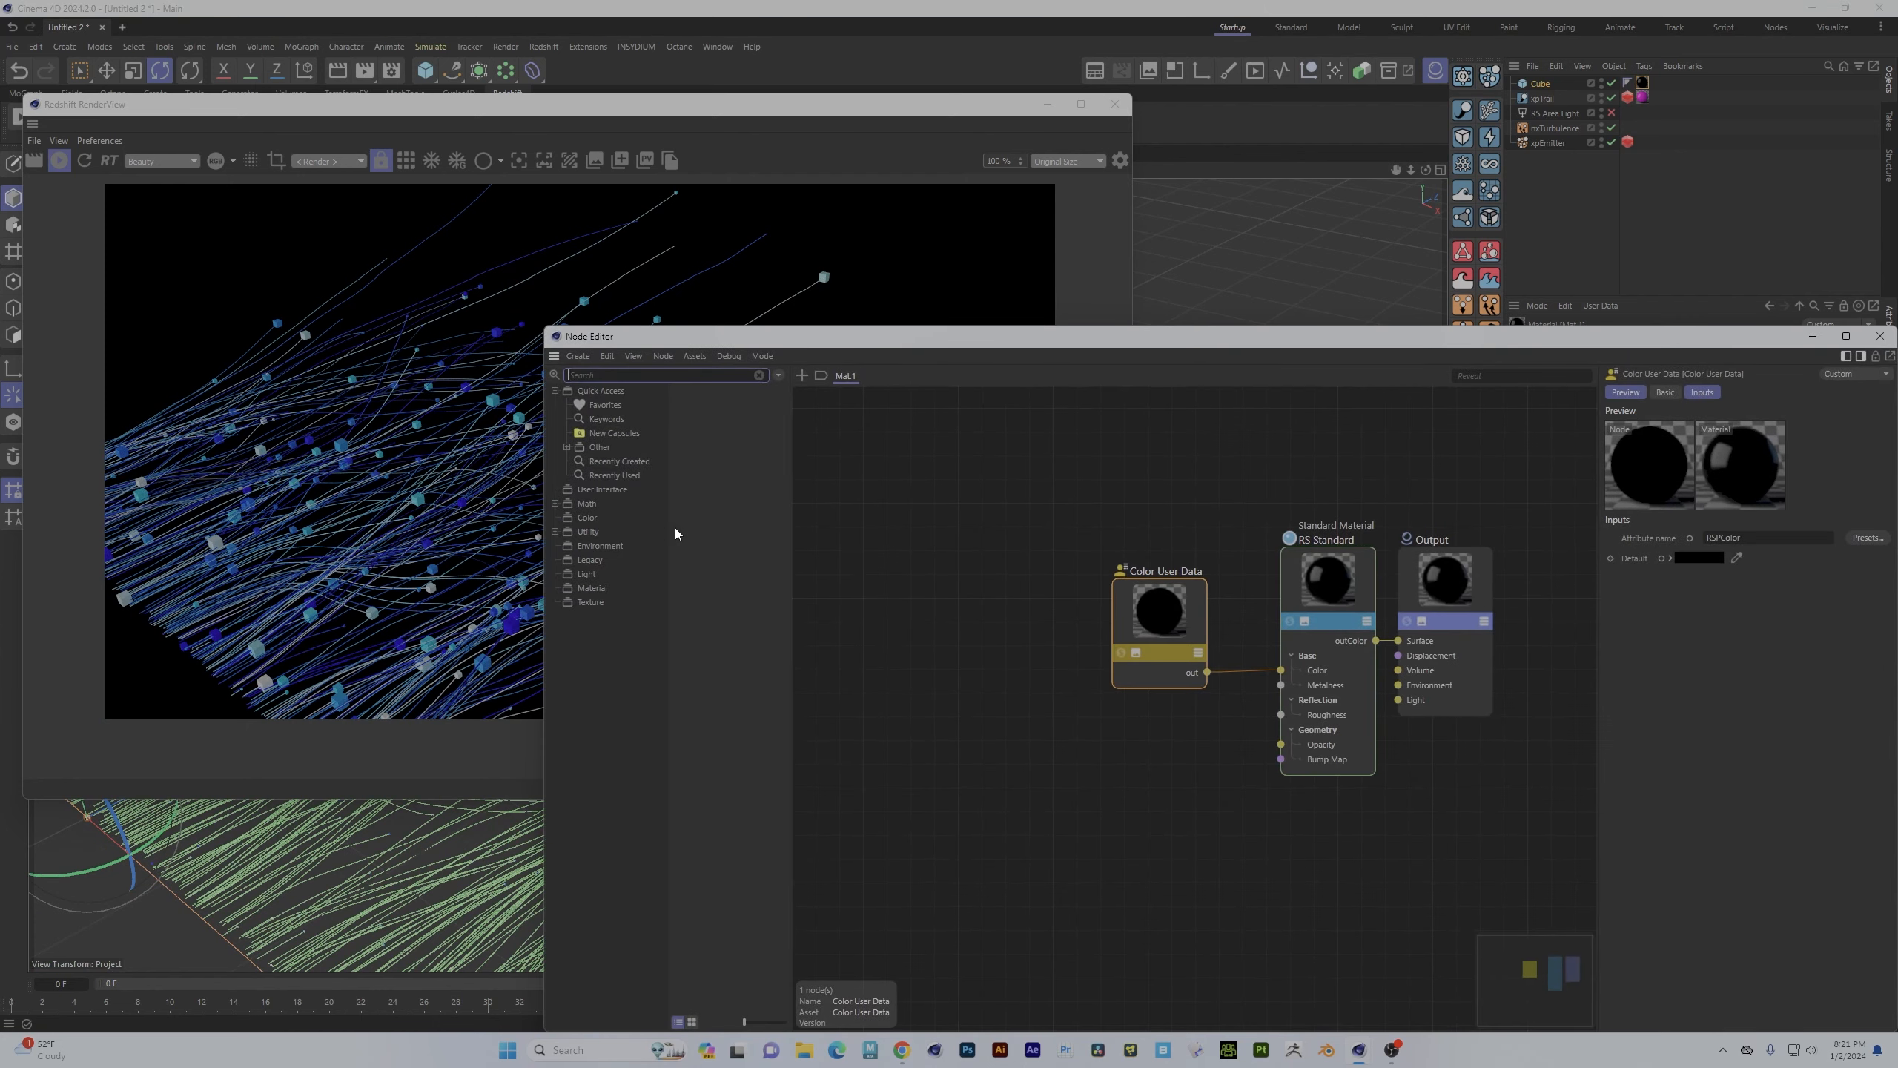
{"action": "left_click", "coordinate": [1337, 596]}
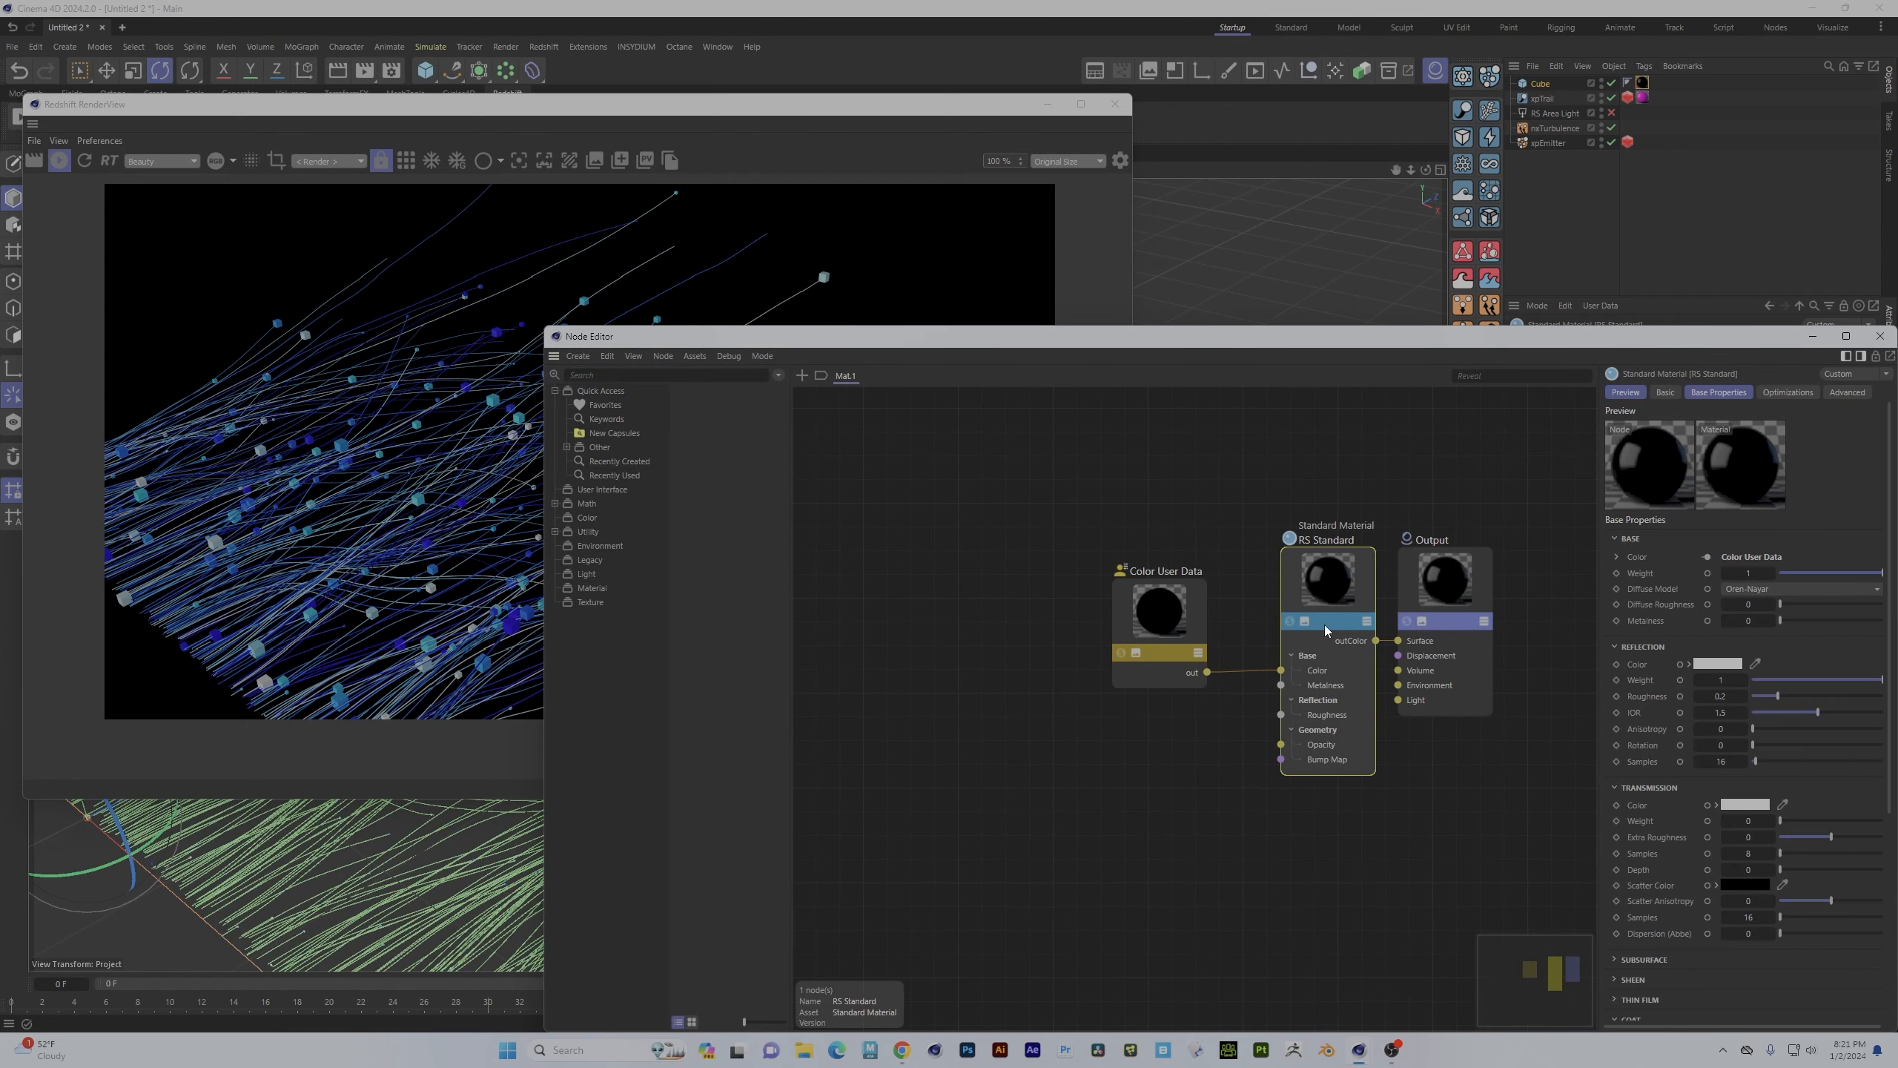
{"action": "right_click", "coordinate": [1292, 591]}
{"action": "mouse_move", "coordinate": [1382, 623]}
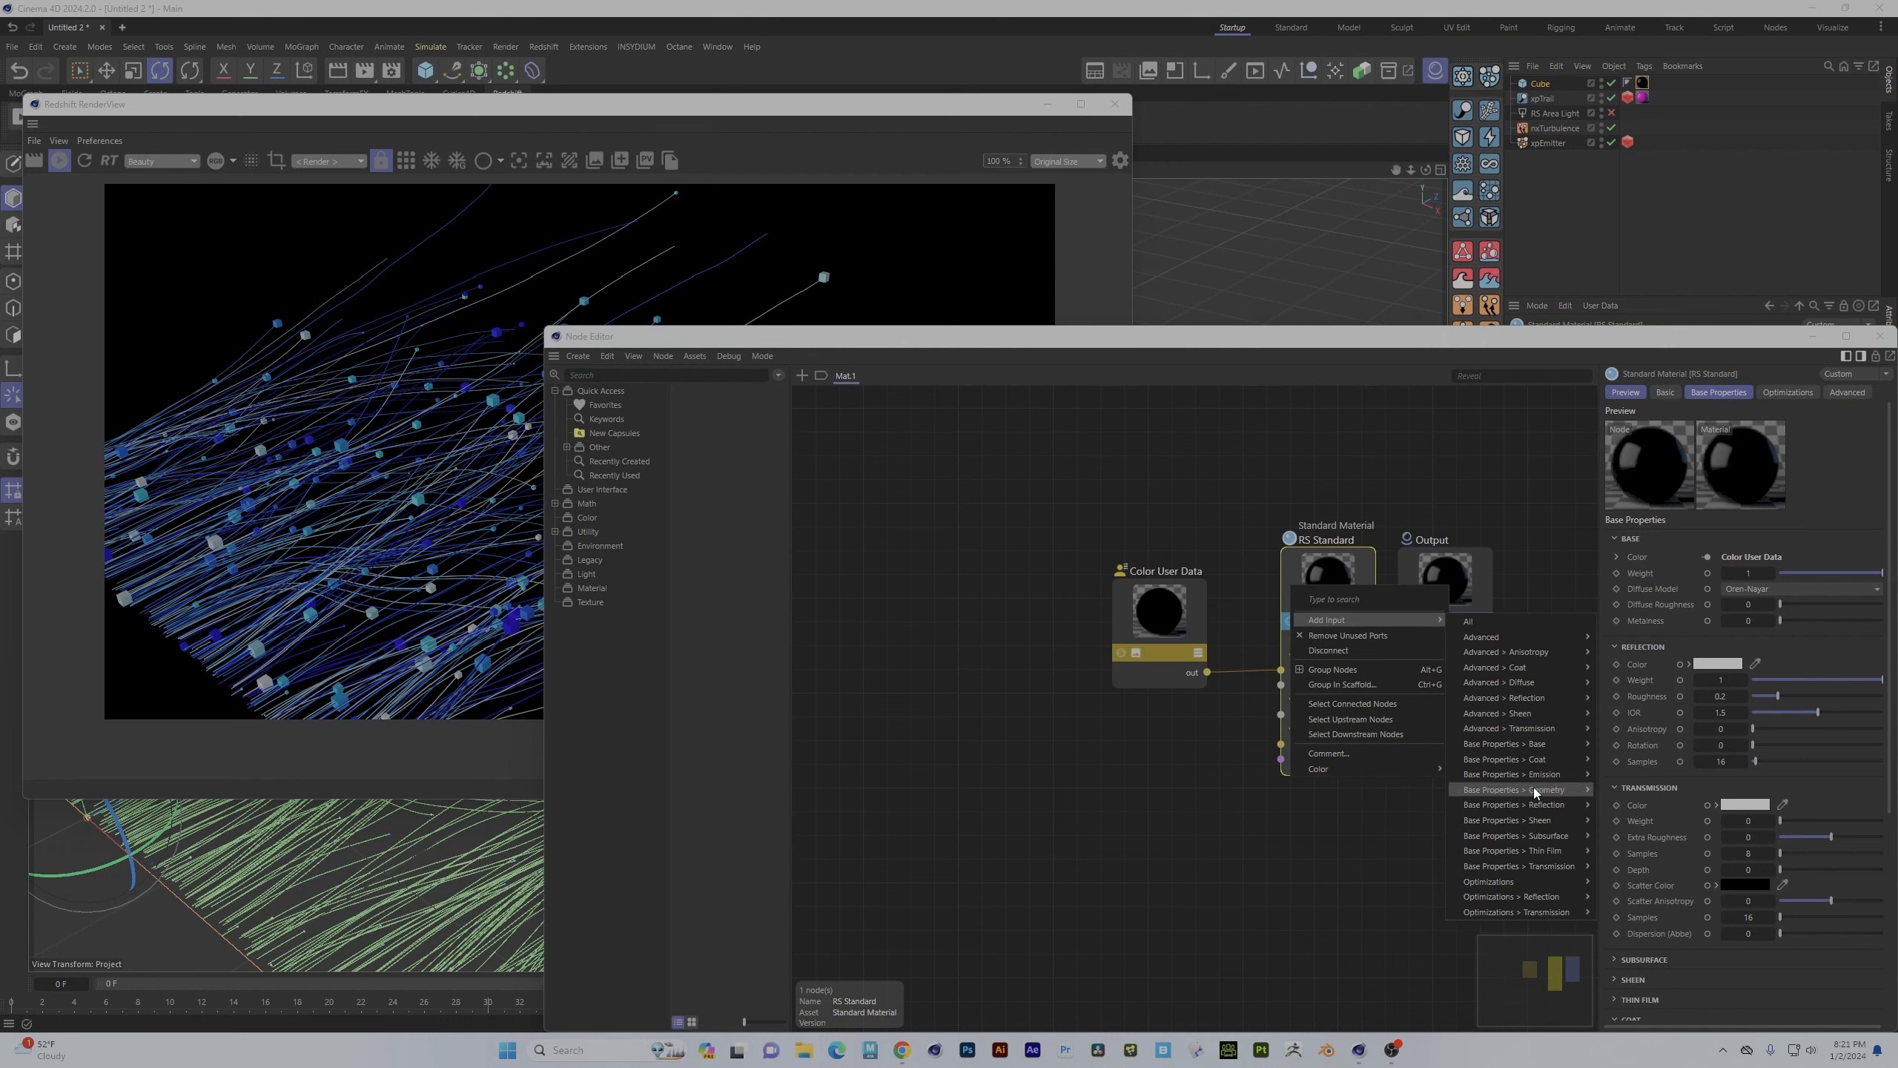
{"action": "mouse_move", "coordinate": [1536, 774]}
{"action": "left_click", "coordinate": [1625, 774]}
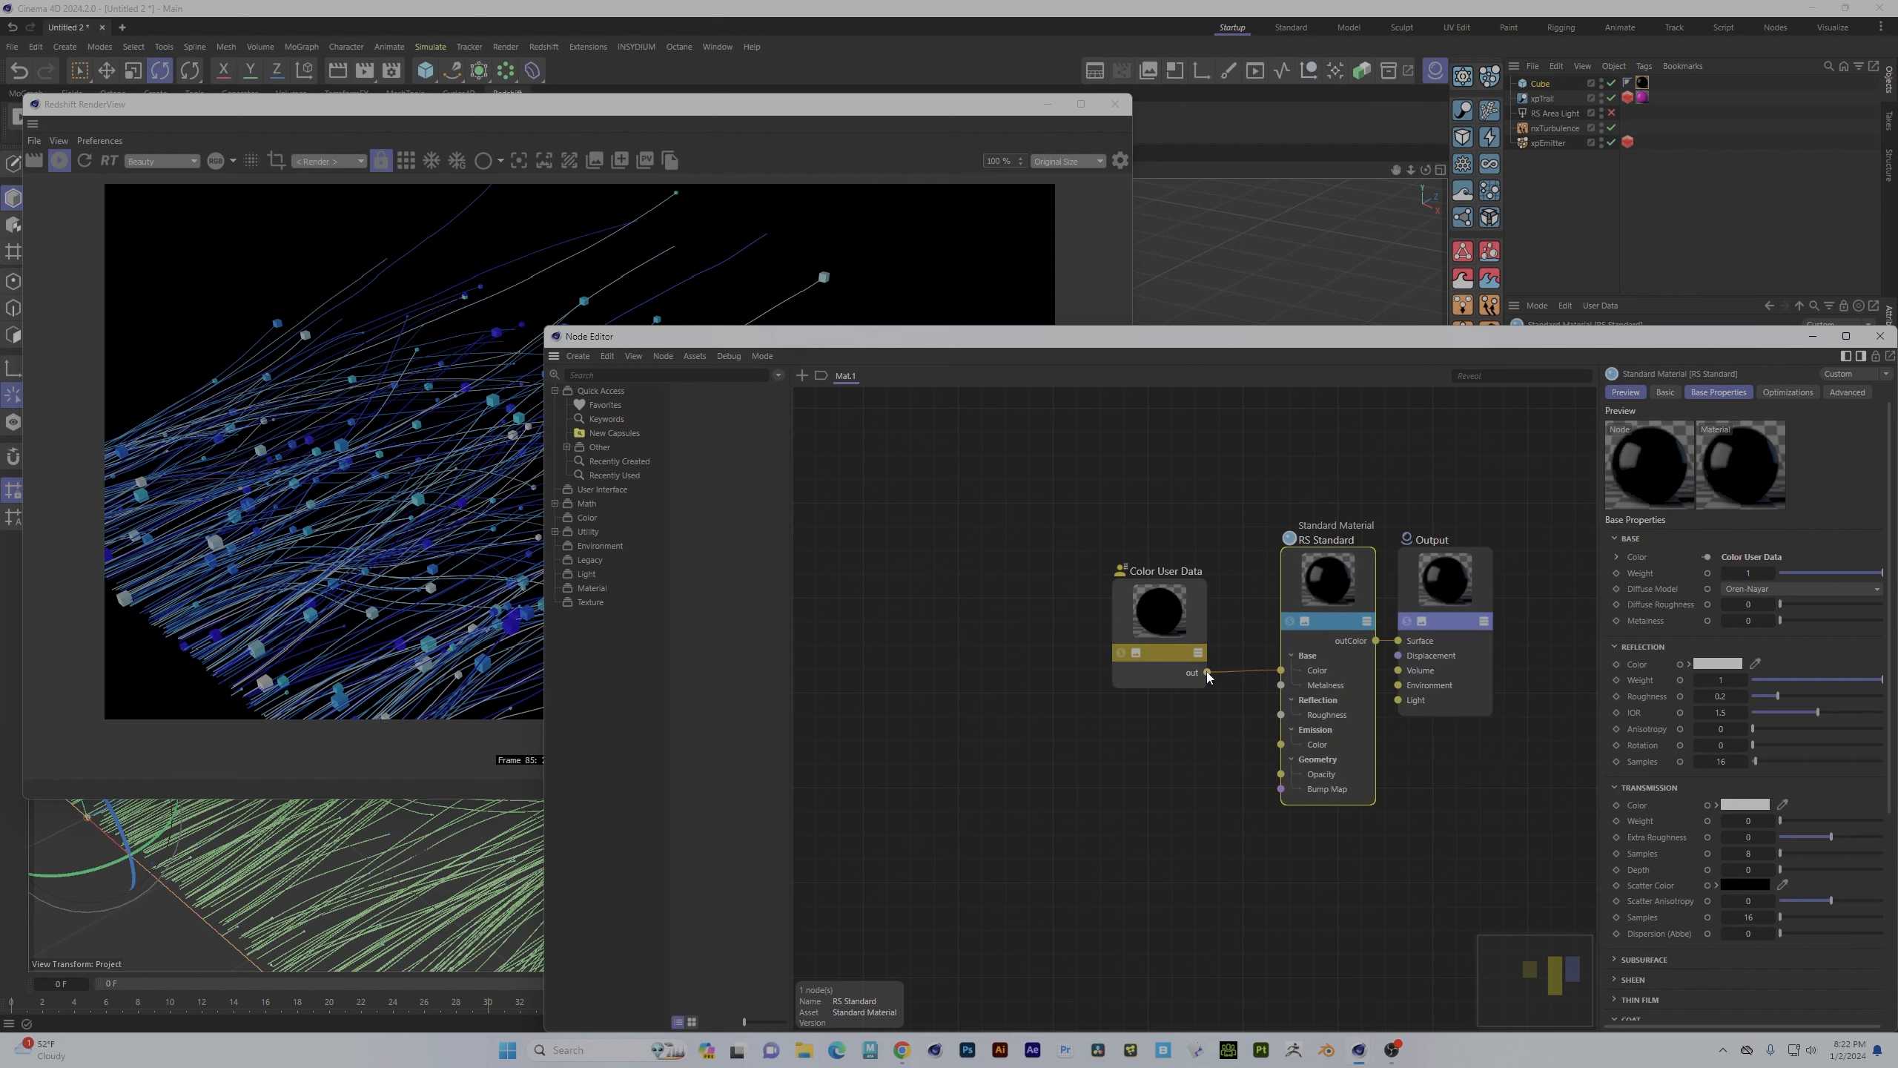
{"action": "left_click_drag", "start_coordinate": [1277, 744], "coordinate": [1277, 744]}
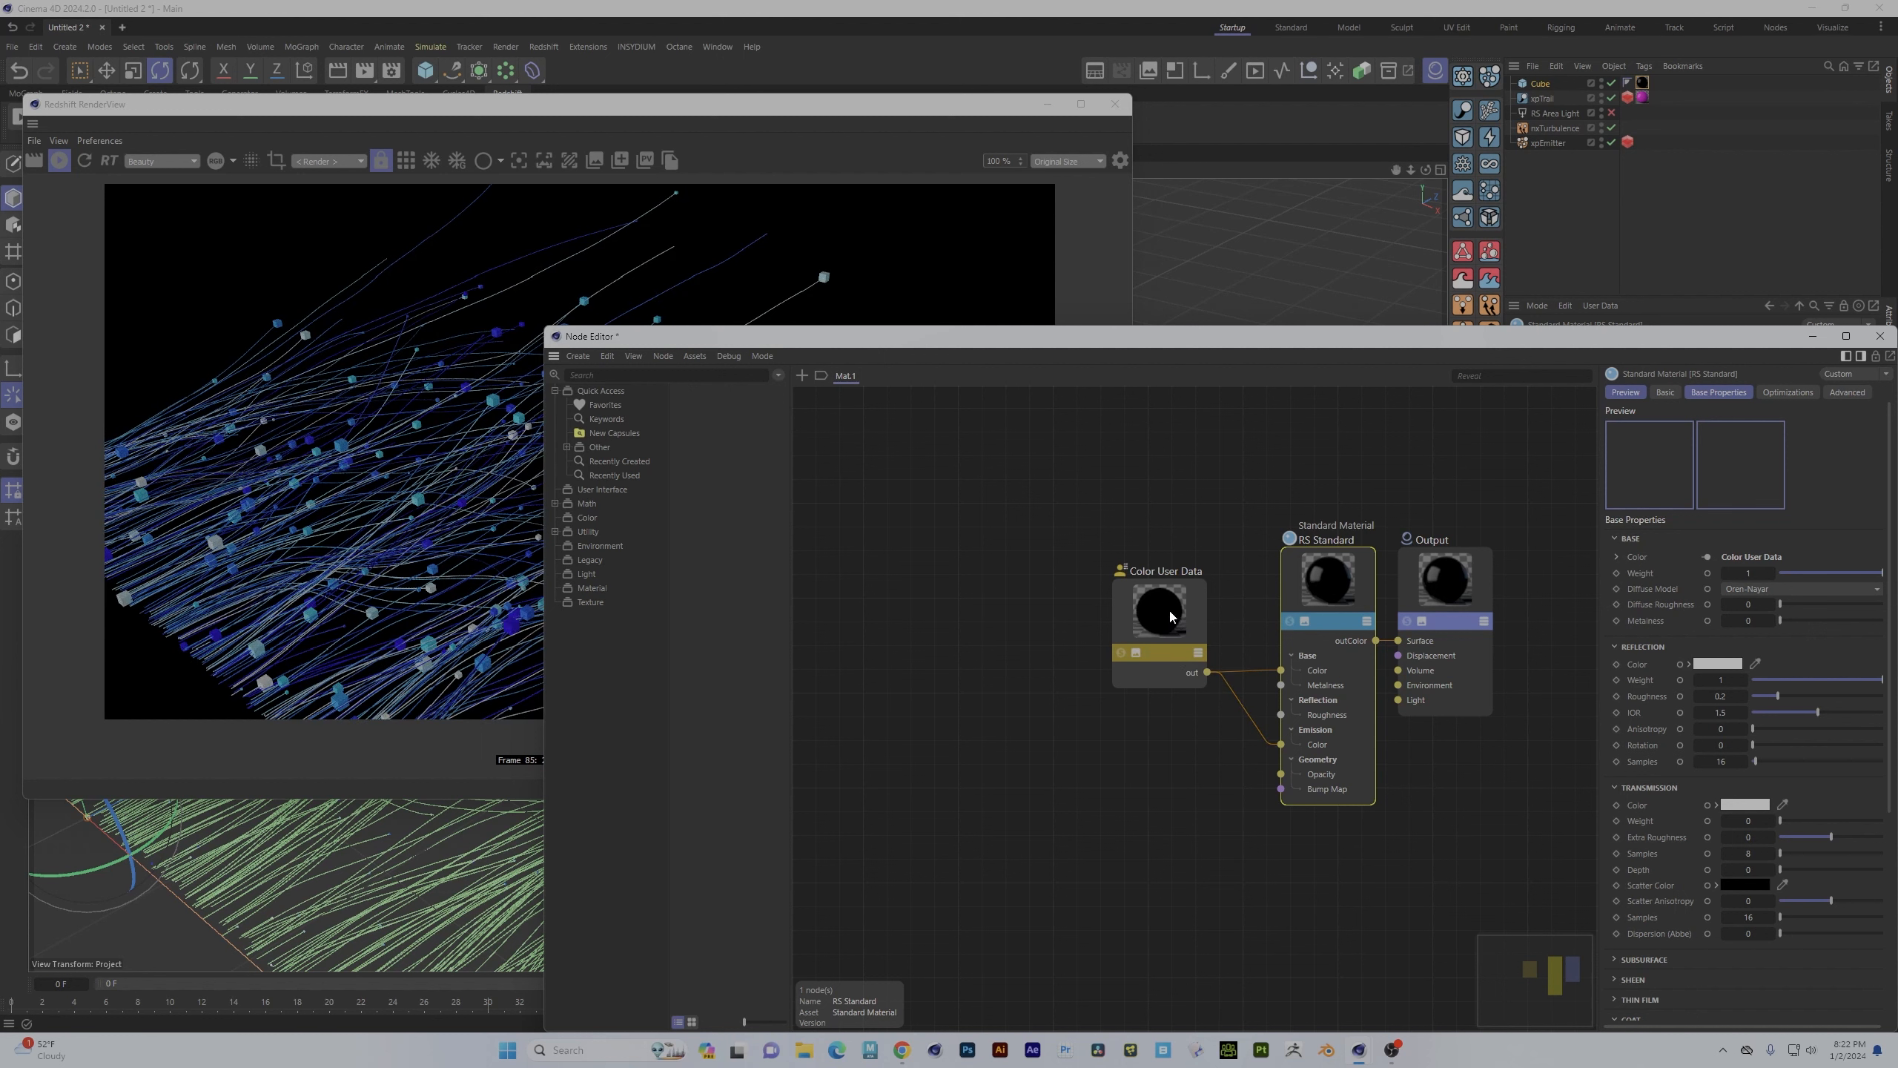
{"action": "left_click_drag", "start_coordinate": [1170, 615], "coordinate": [1141, 597]}
- Raise the RS Standard material's emission weight to 2, check the render, and increase the weight to 10
{"action": "left_click", "coordinate": [1328, 584]}
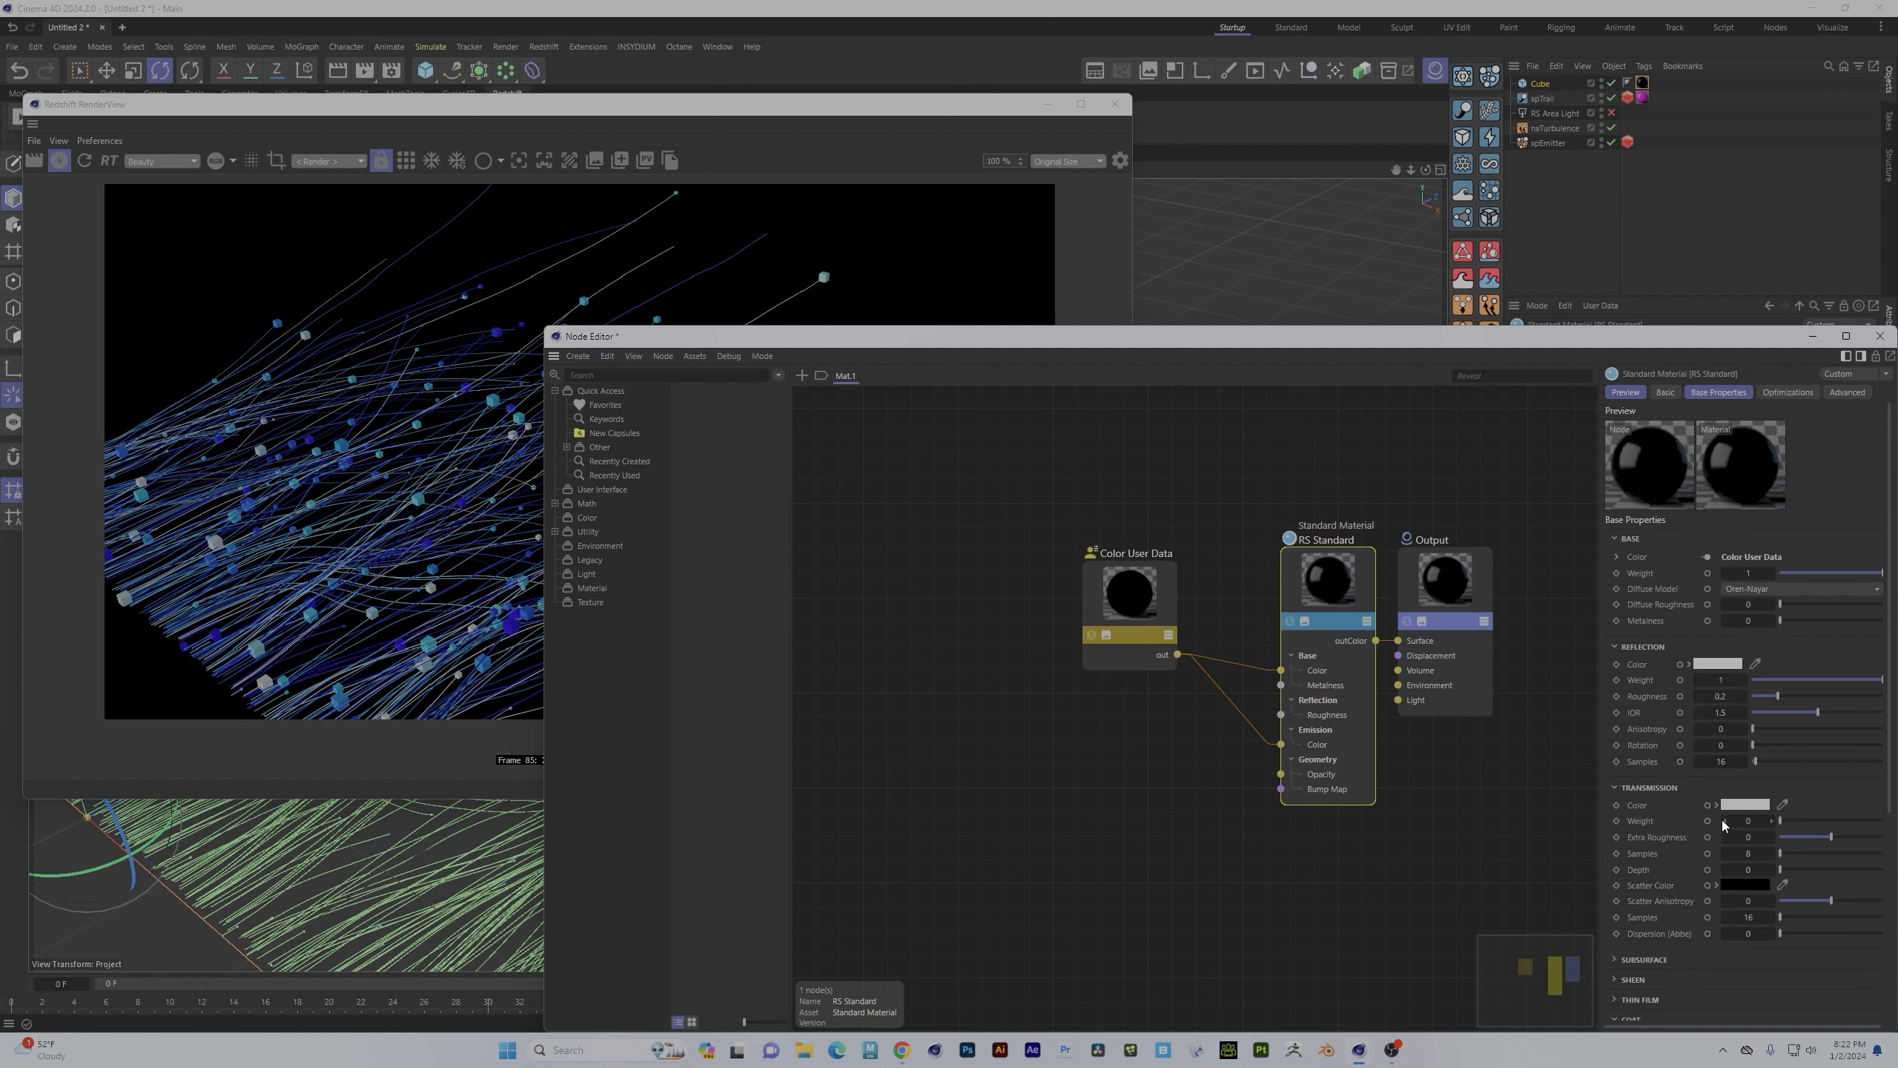
{"action": "scroll", "coordinate": [1659, 976], "scroll_direction": "down", "scroll_amount": 3}
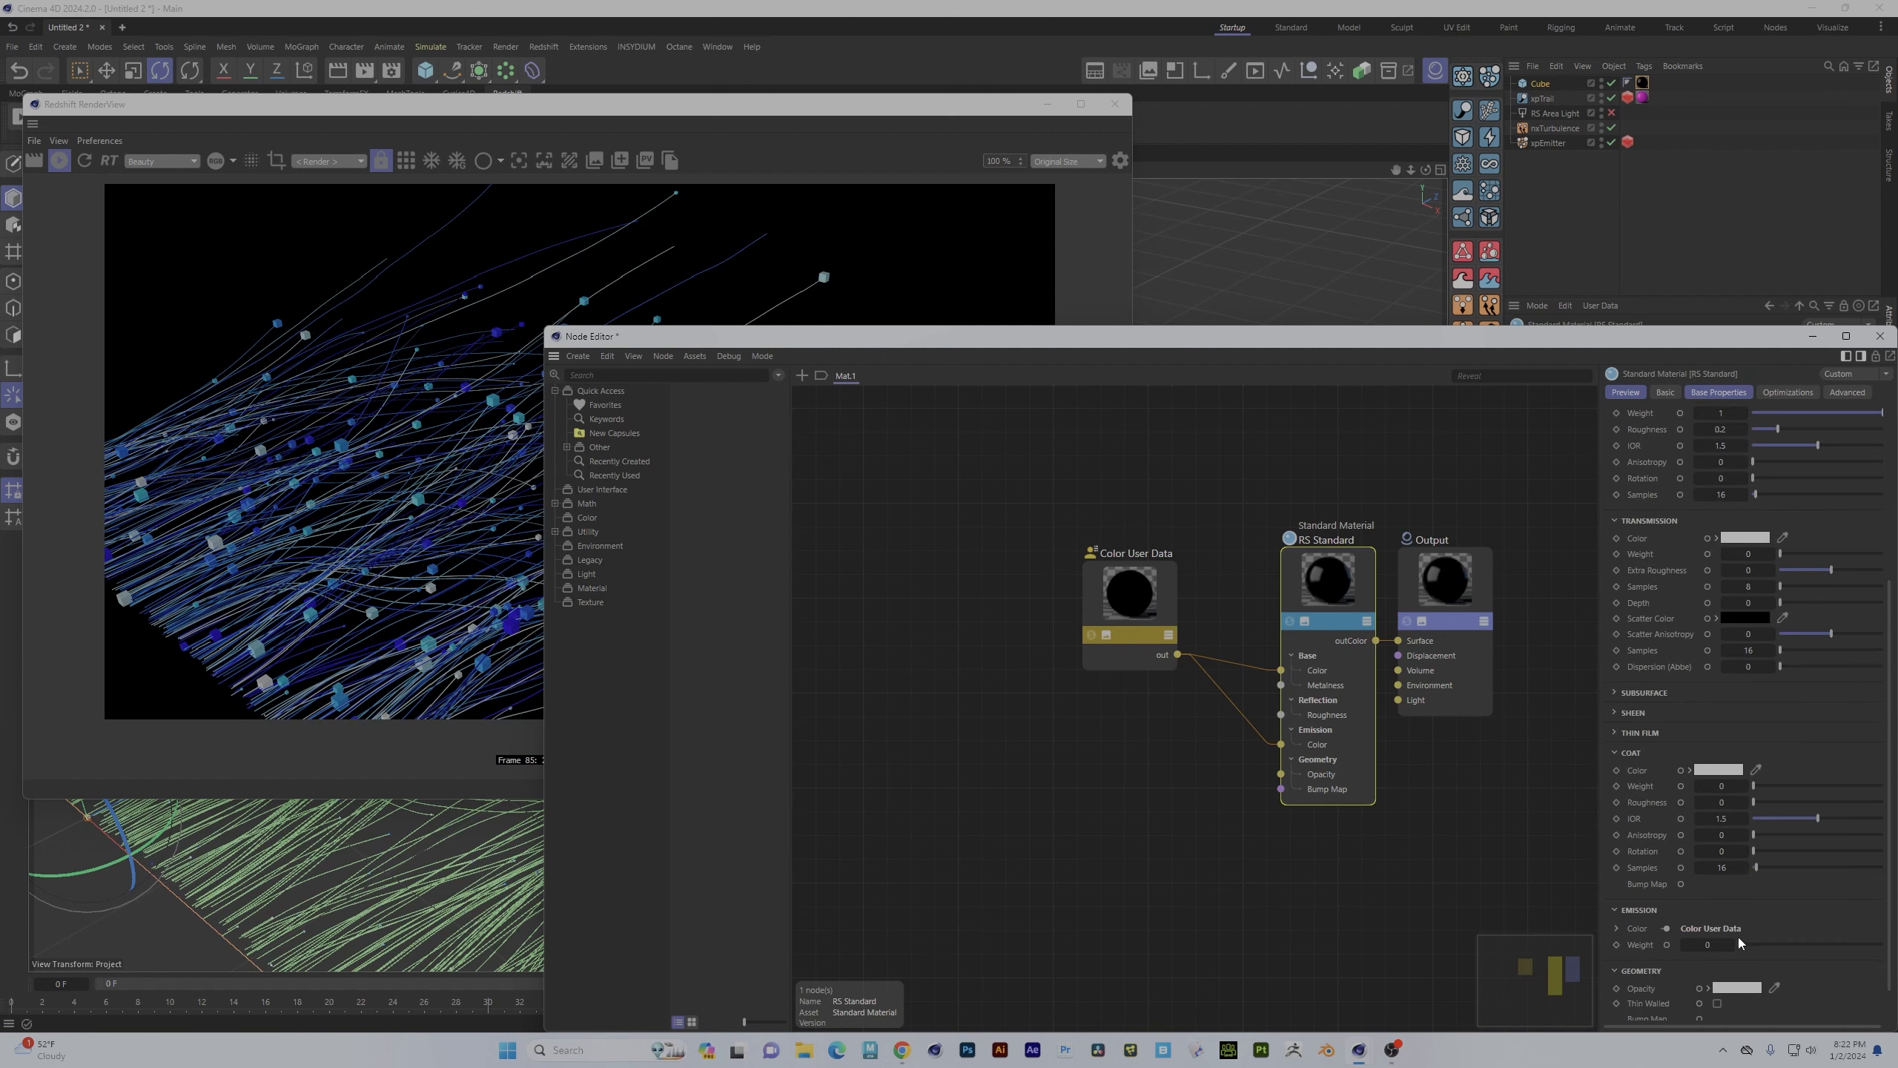
{"action": "left_click_drag", "start_coordinate": [1741, 945], "coordinate": [1858, 948]}
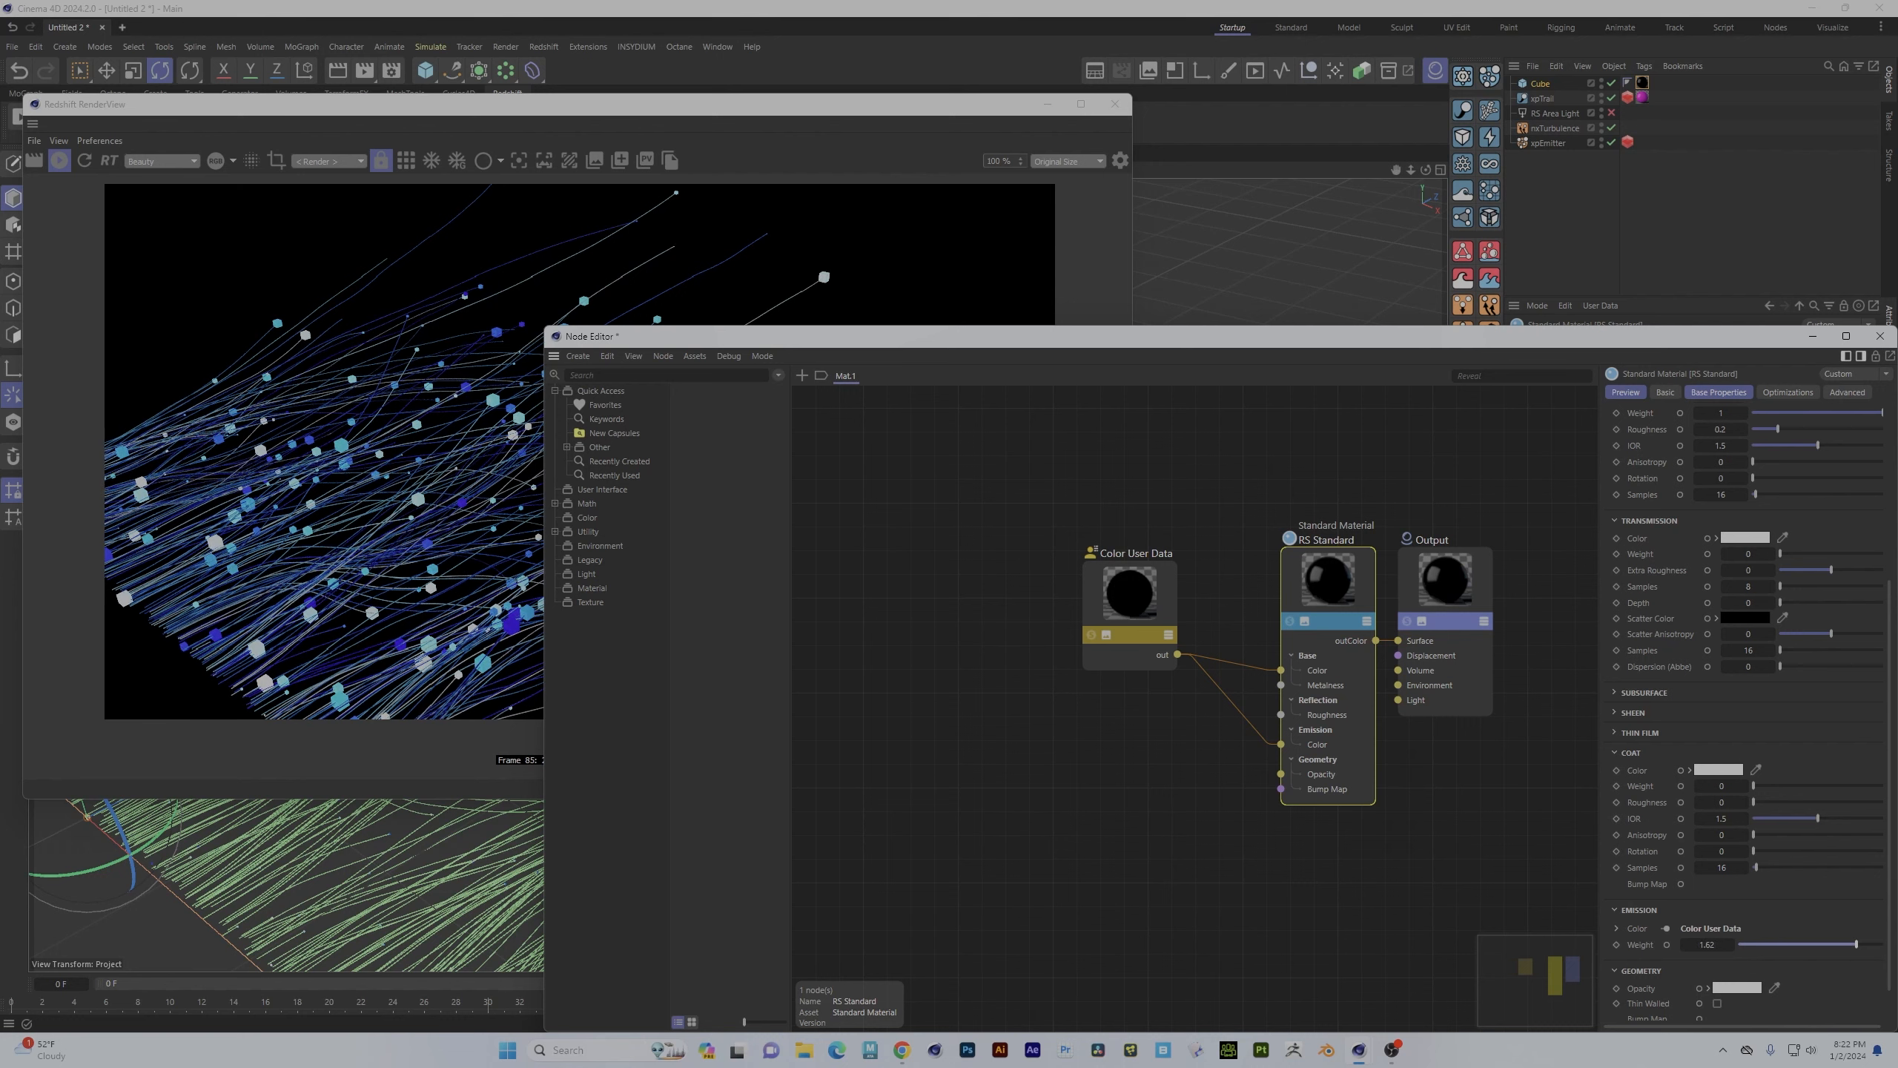
{"action": "left_click_drag", "start_coordinate": [1857, 945], "coordinate": [1883, 945]}
{"action": "left_click", "coordinate": [797, 114]}
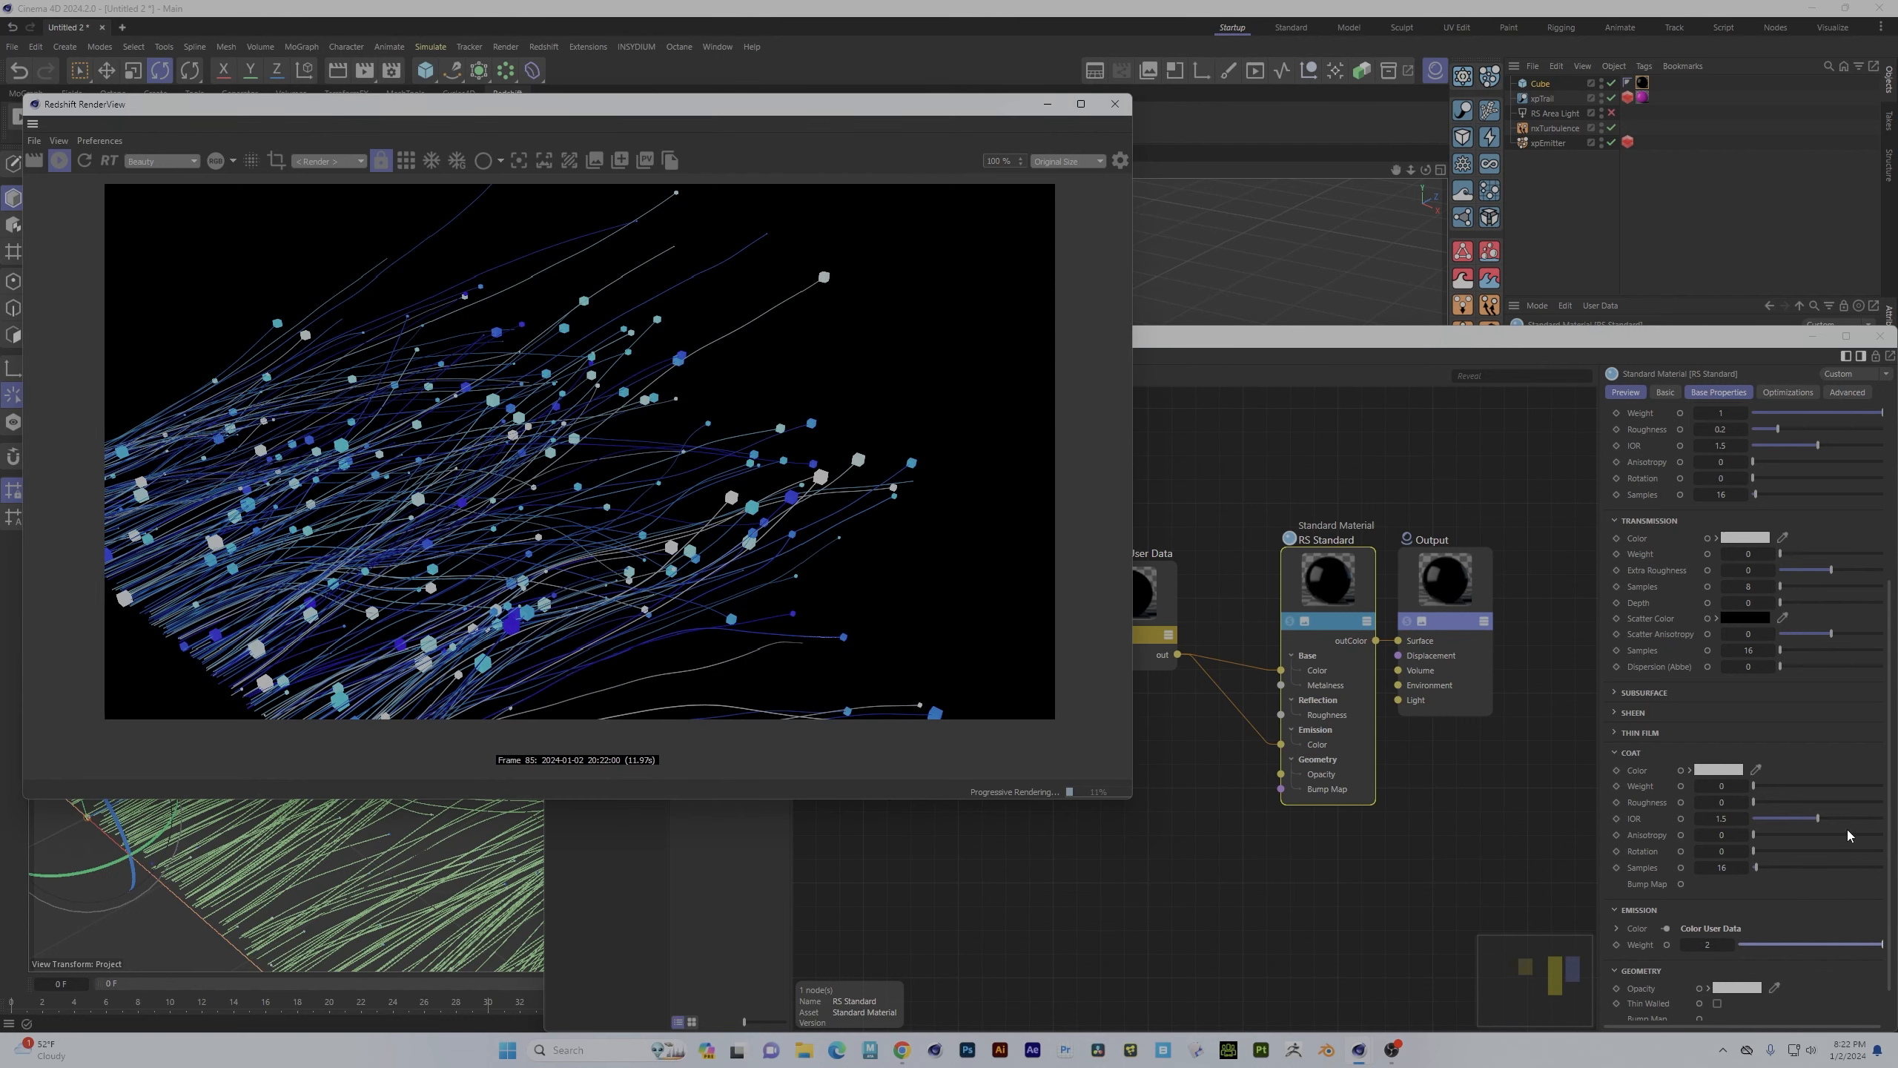
{"action": "left_click", "coordinate": [1707, 944]}
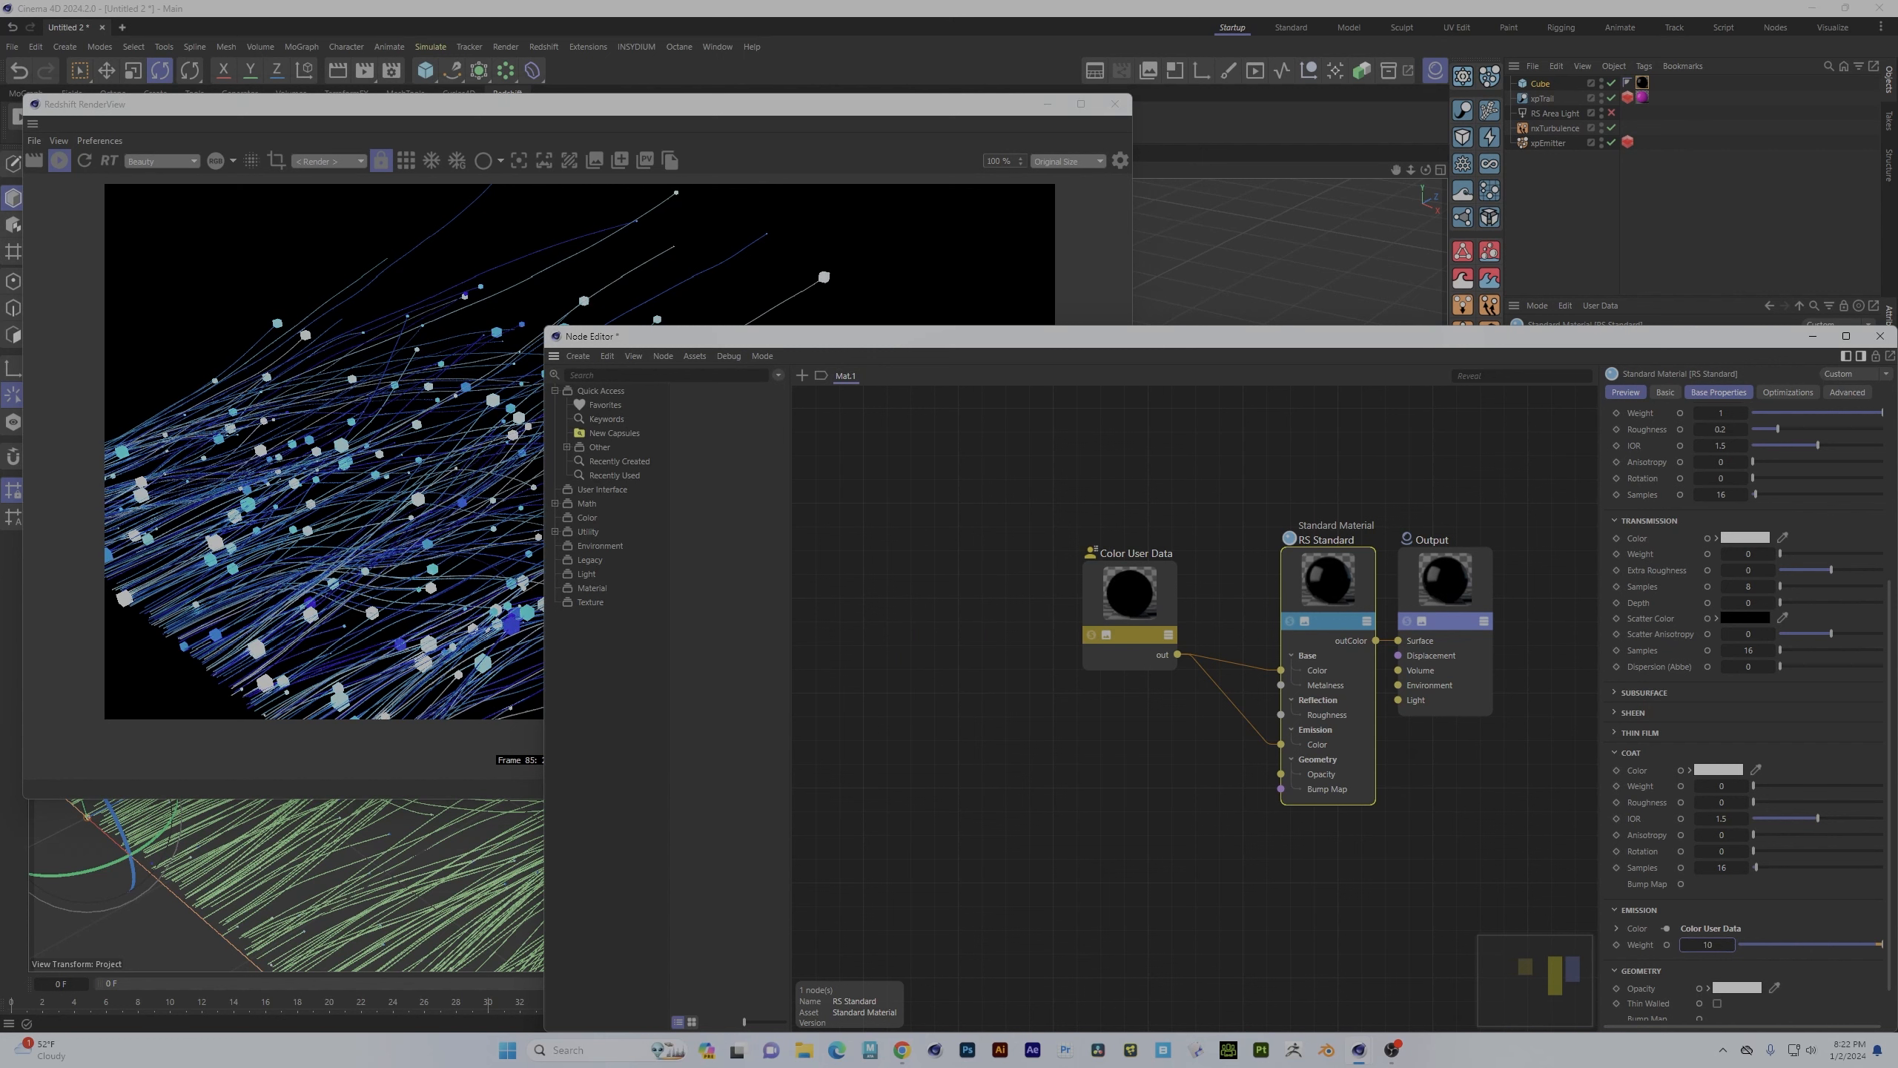
- Set the emission weight of Mat.1's RS Standard node to 2 and bring the Redshift RenderView forward
{"action": "left_click", "coordinate": [1703, 939]}
{"action": "type", "text": "2"}
{"action": "key", "text": "Return"}
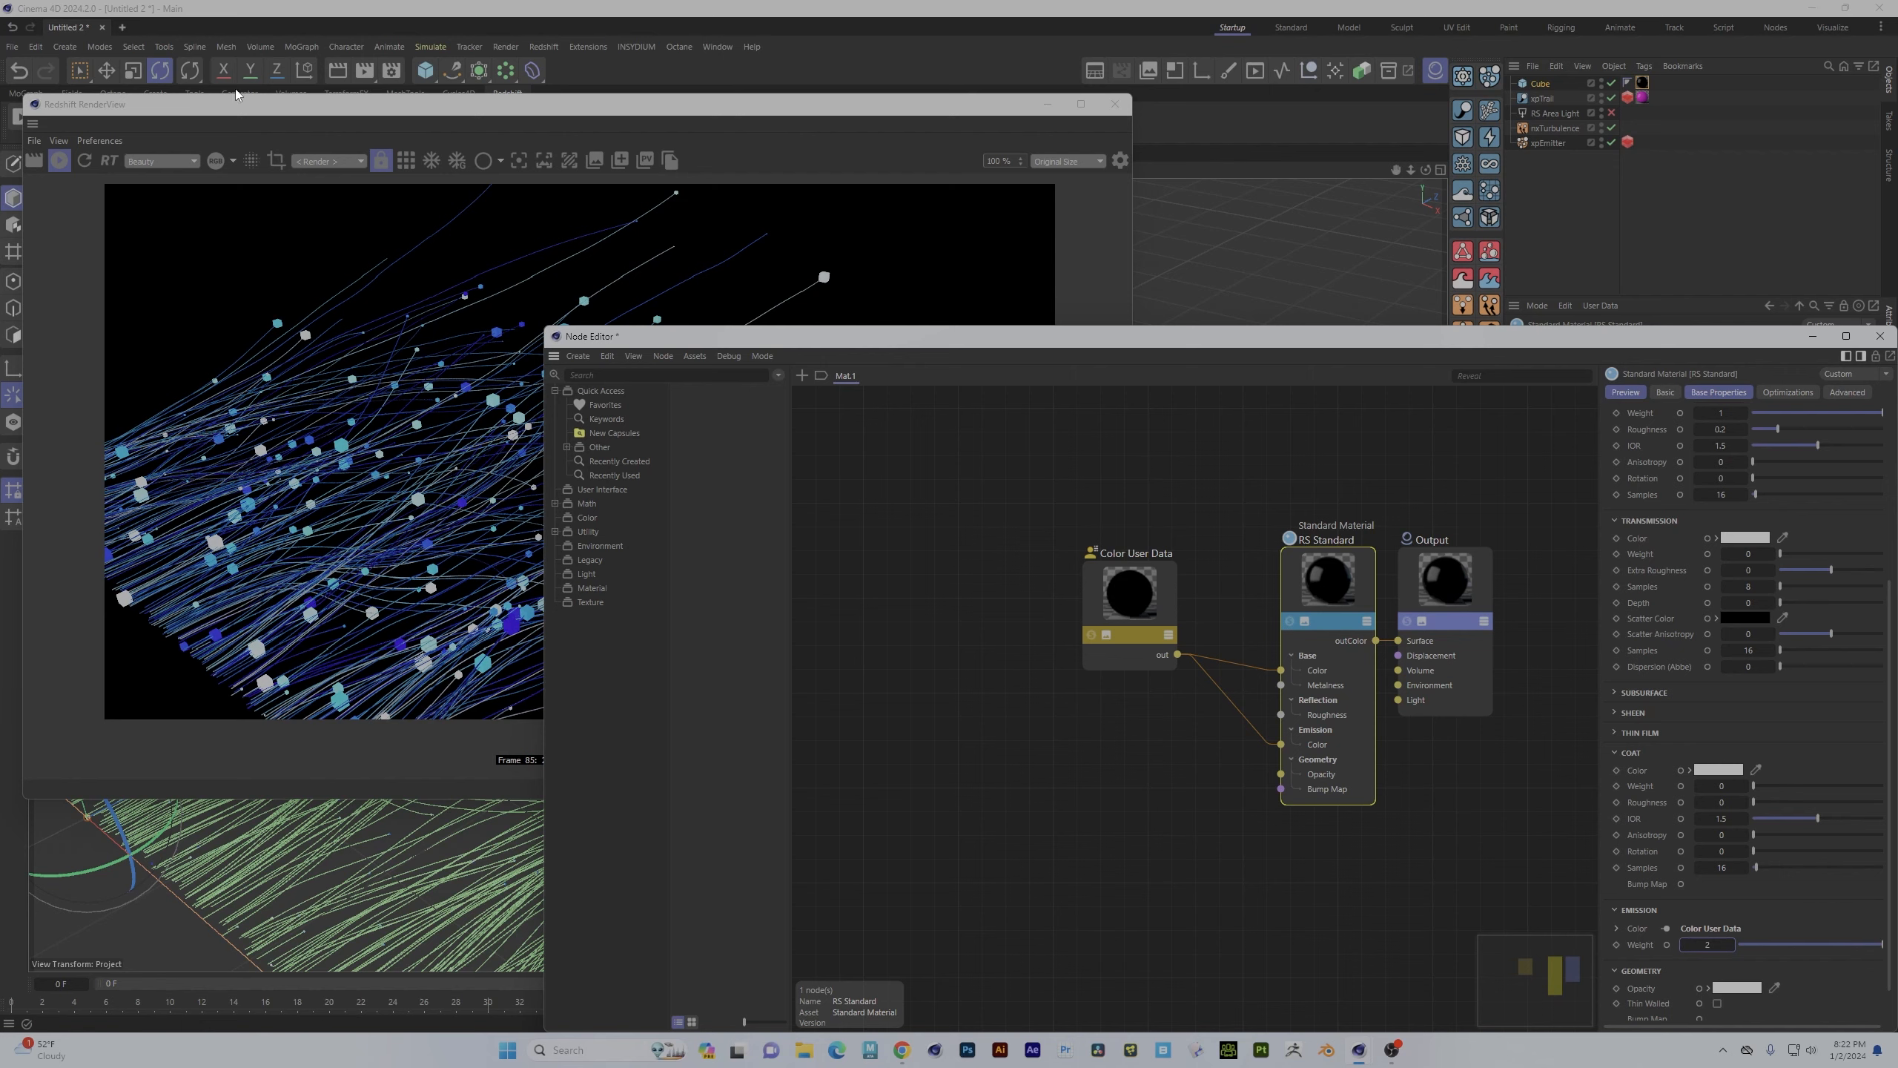
{"action": "left_click", "coordinate": [600, 108]}
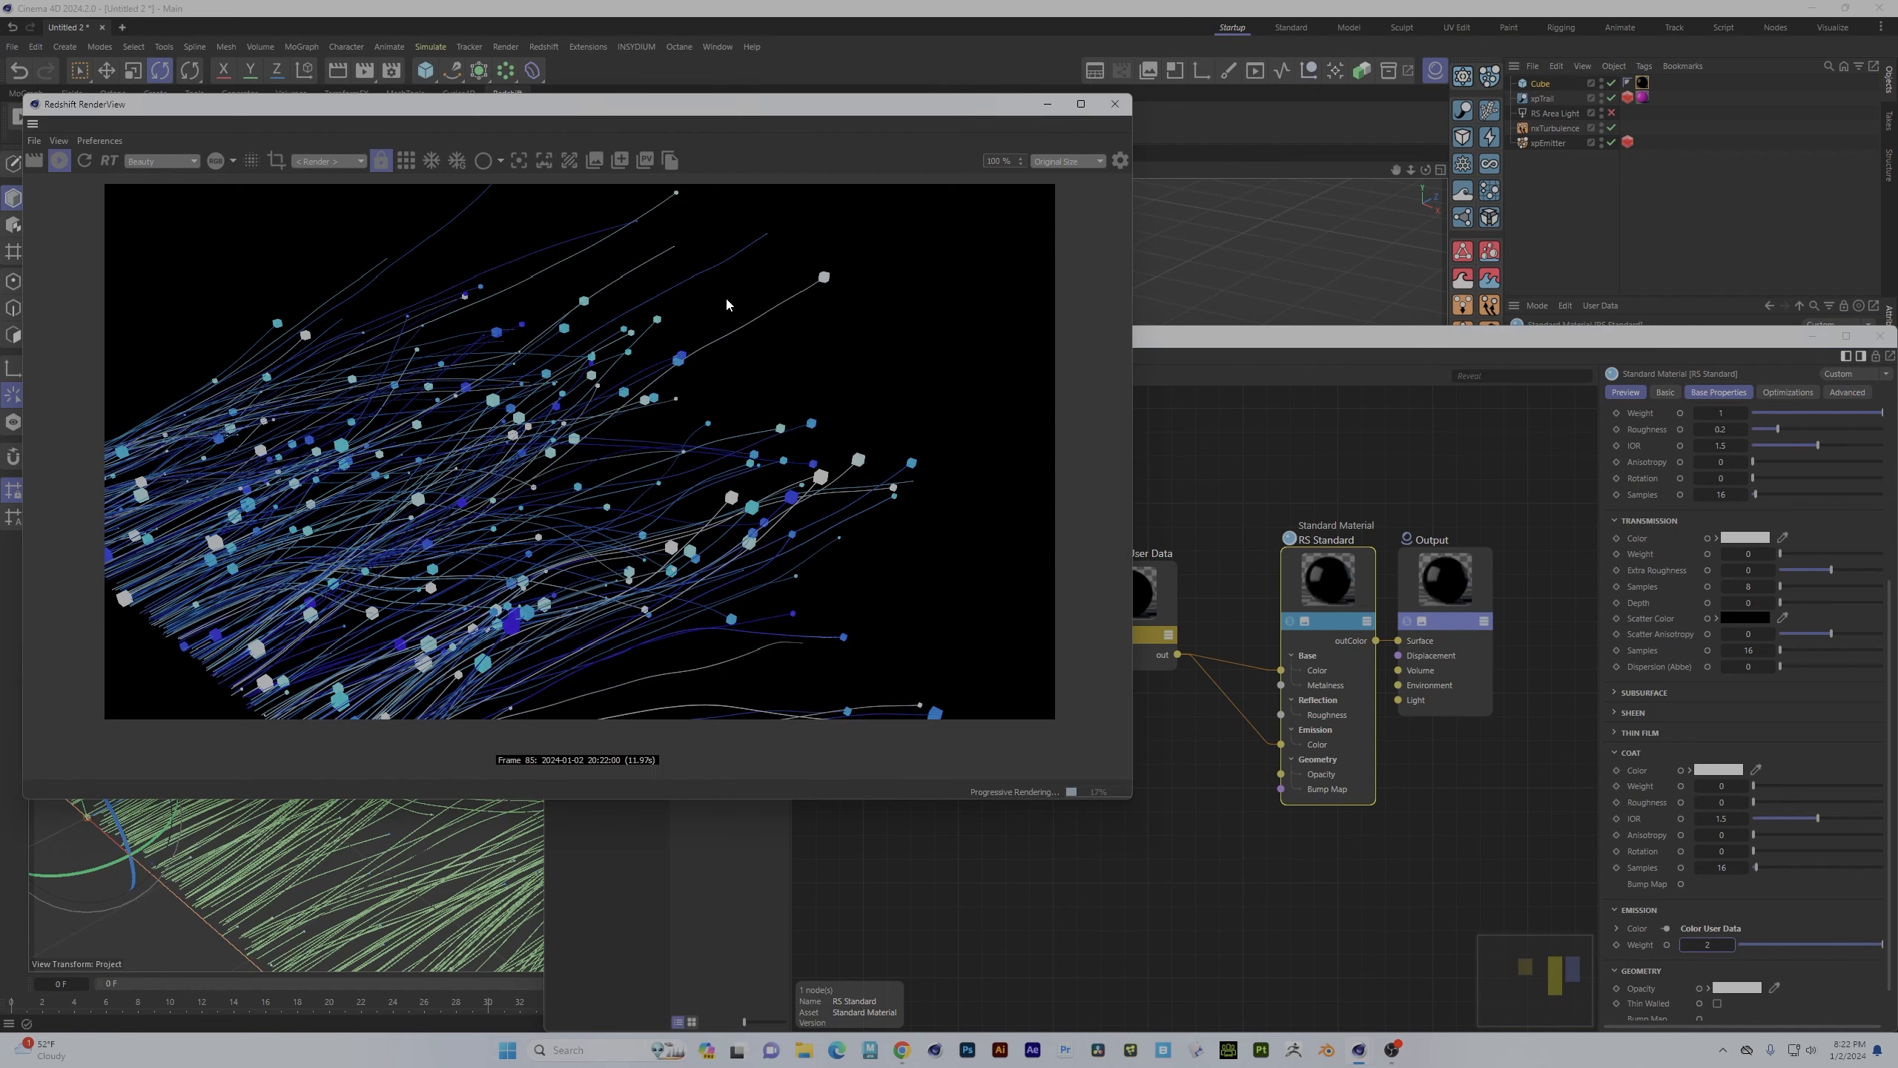
- Move the Node Editor and RenderView windows apart to free the viewport, and frame the cubes and trails closer in the live render
{"action": "left_click_drag", "start_coordinate": [1199, 337], "coordinate": [1715, 446]}
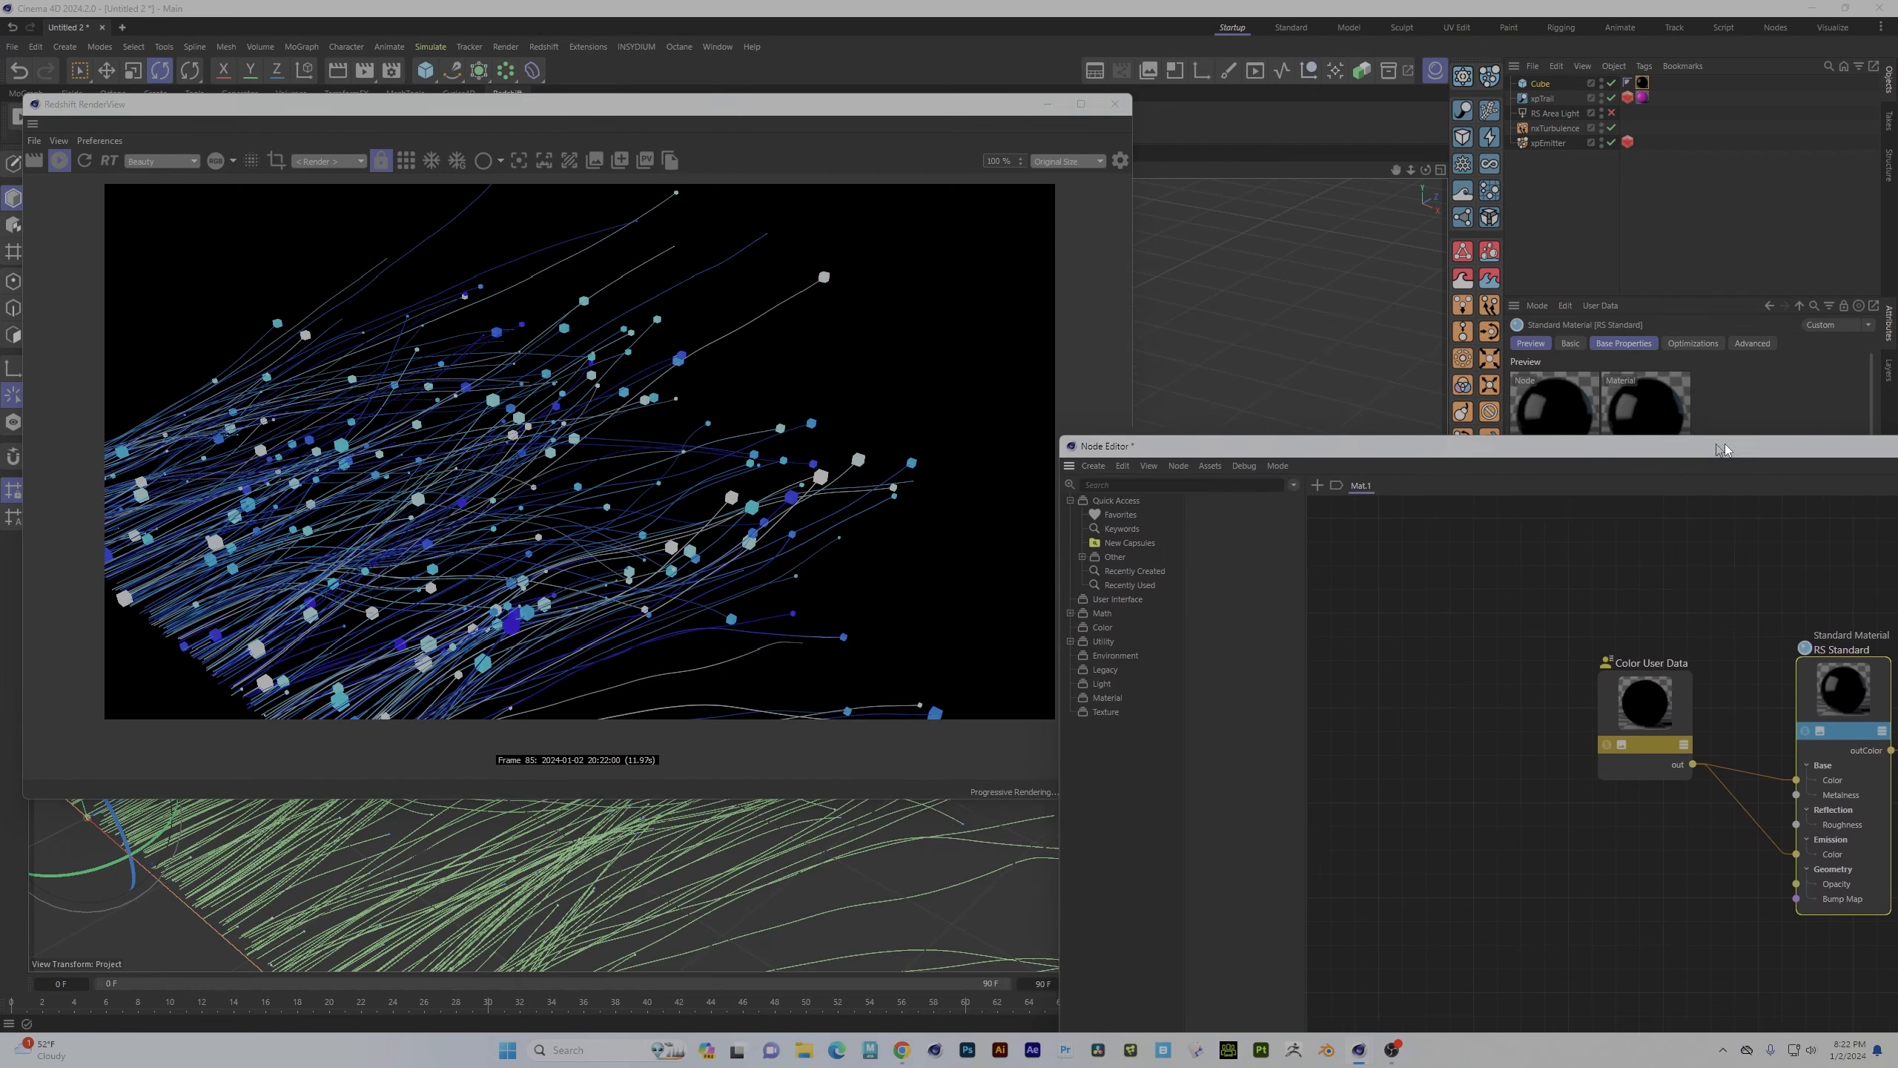
{"action": "left_click_drag", "start_coordinate": [1716, 446], "coordinate": [1895, 447]}
{"action": "left_click", "coordinate": [703, 199]}
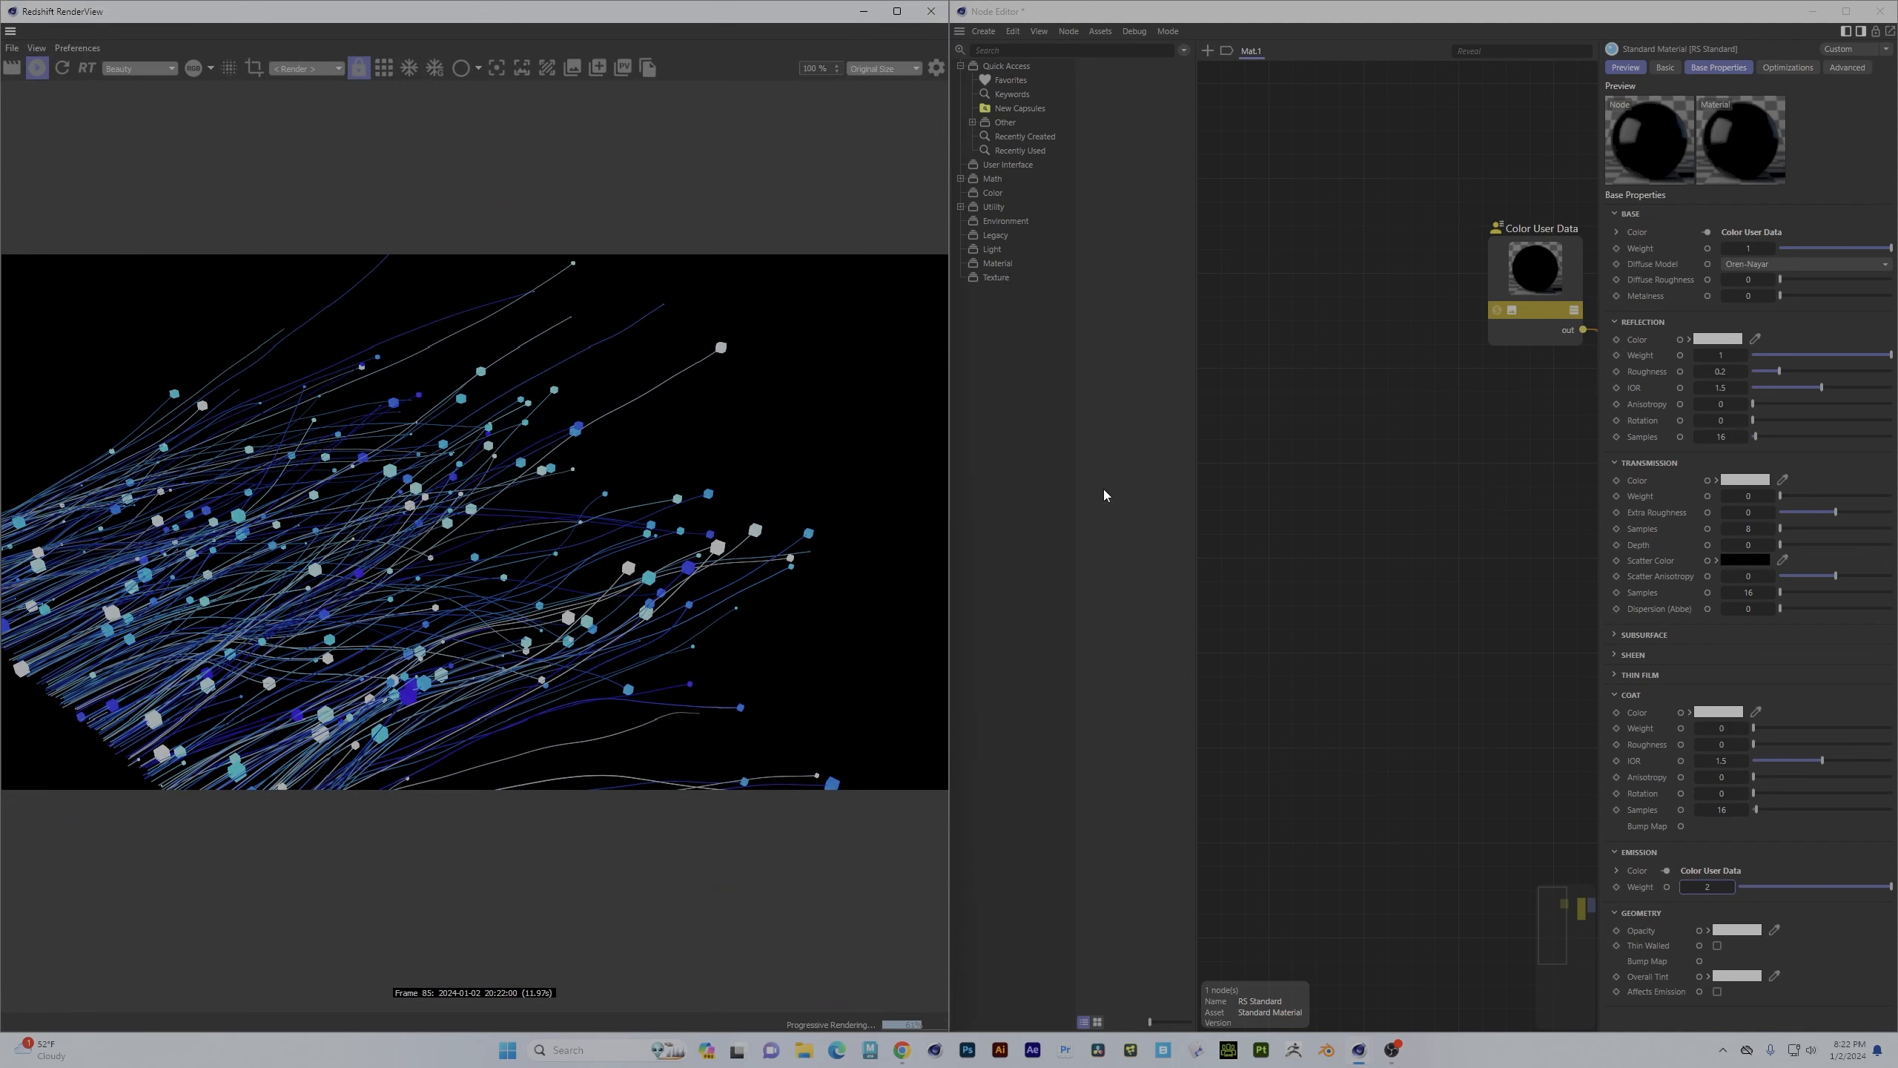
{"action": "double_click", "coordinate": [1456, 17]}
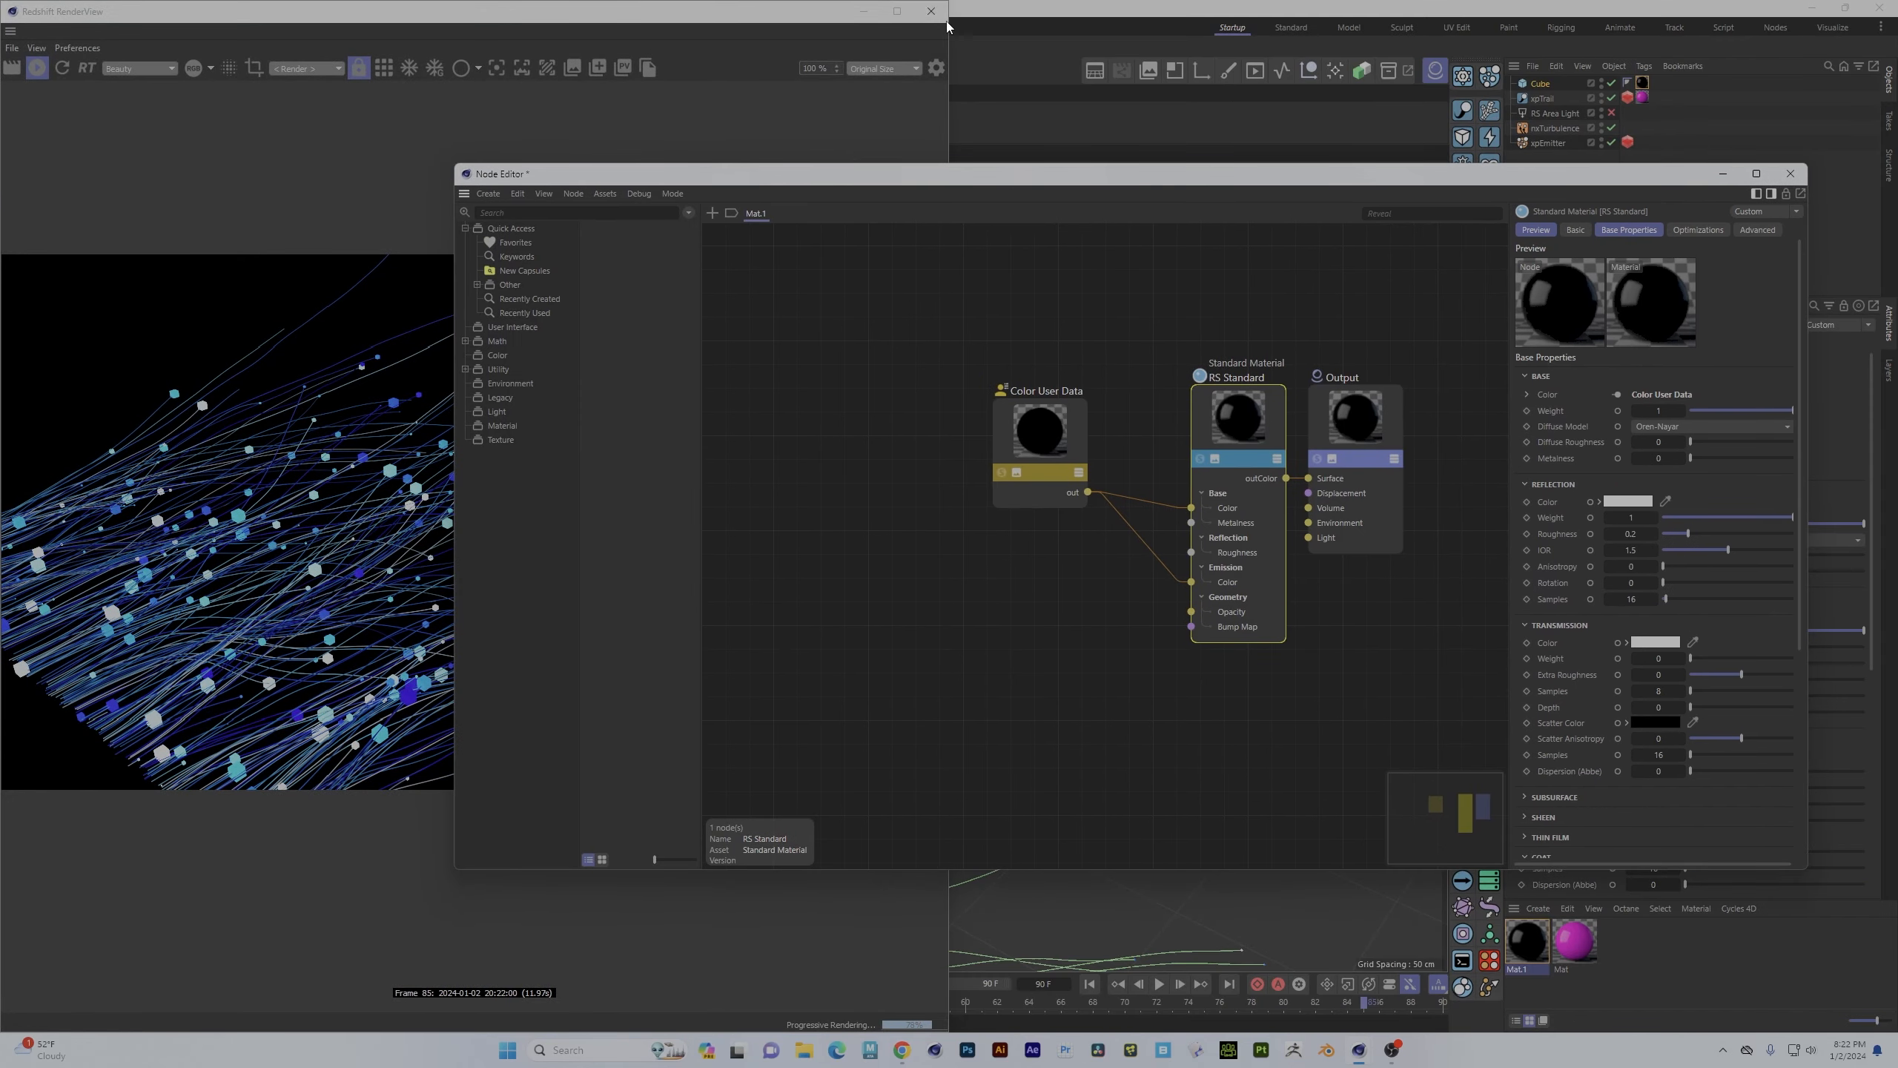
{"action": "left_click_drag", "start_coordinate": [737, 13], "coordinate": [934, 92]}
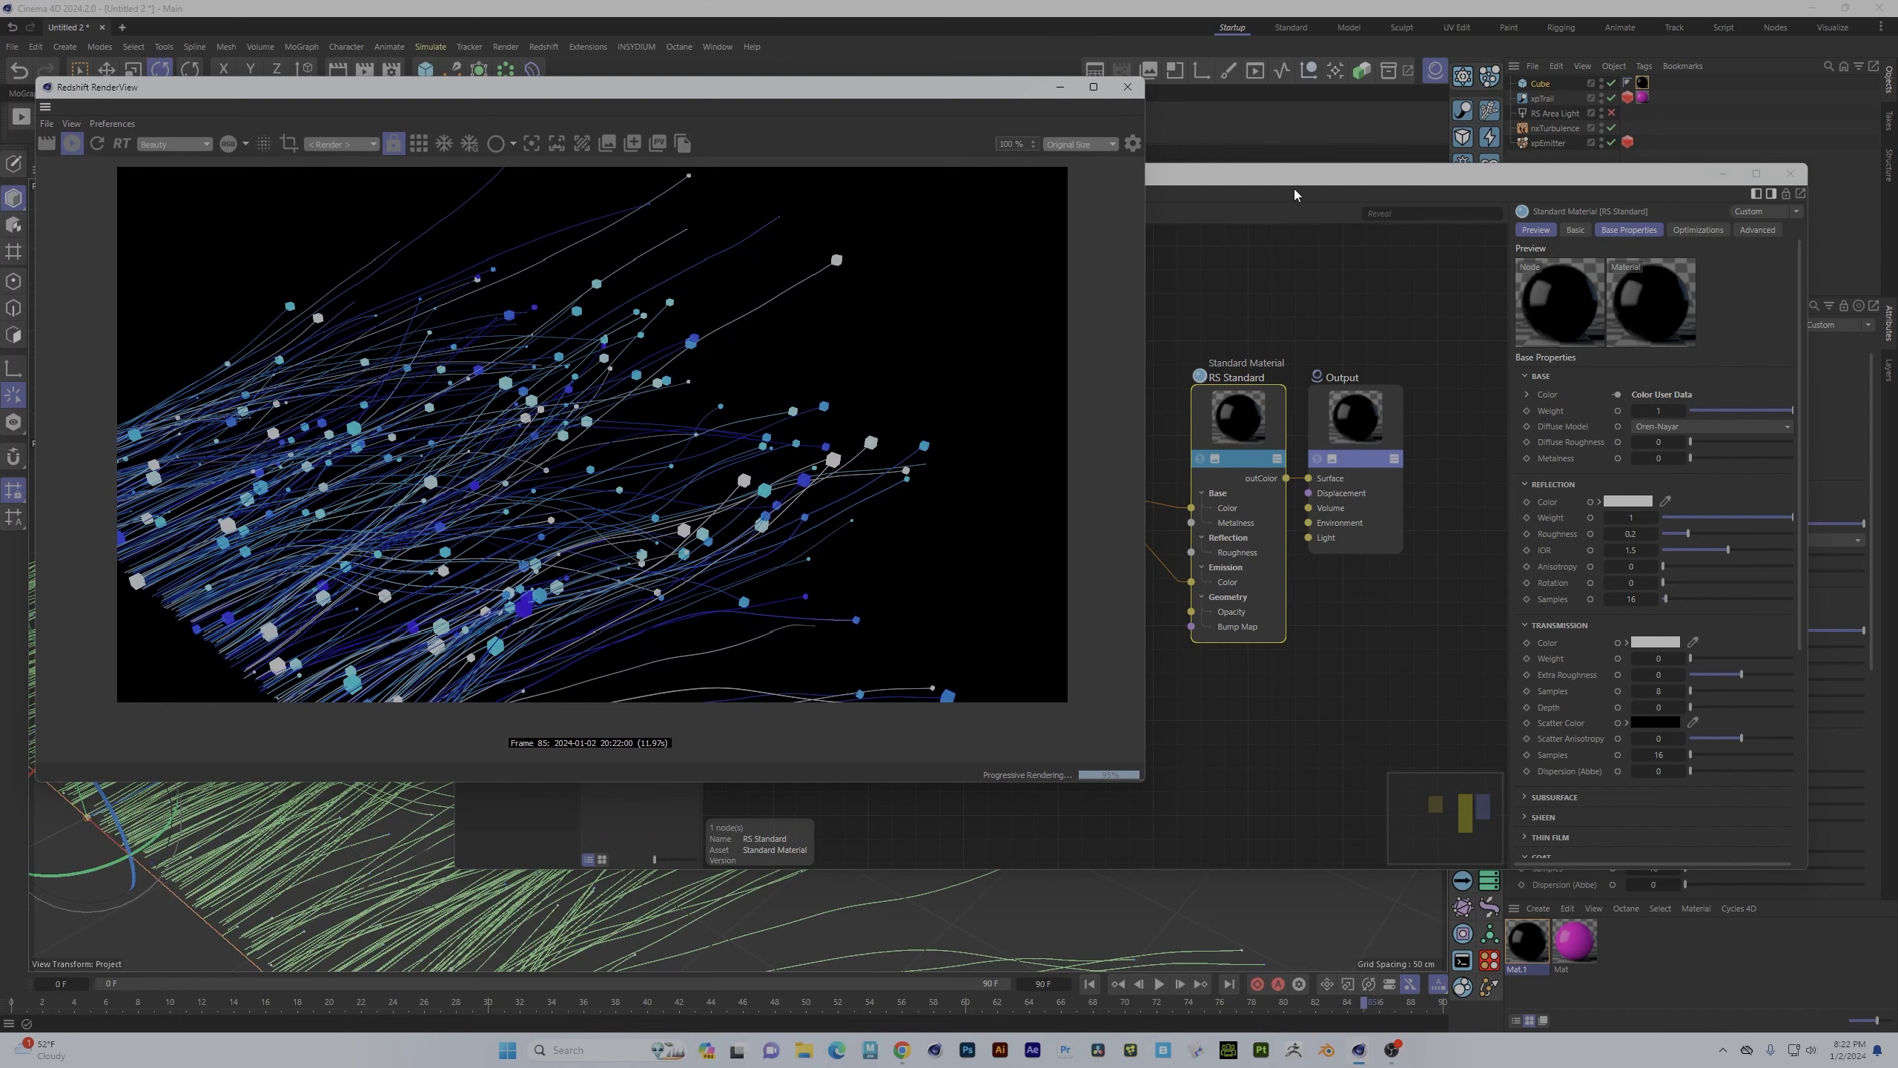
{"action": "left_click_drag", "start_coordinate": [1234, 175], "coordinate": [1184, 225]}
{"action": "left_click", "coordinate": [853, 207]}
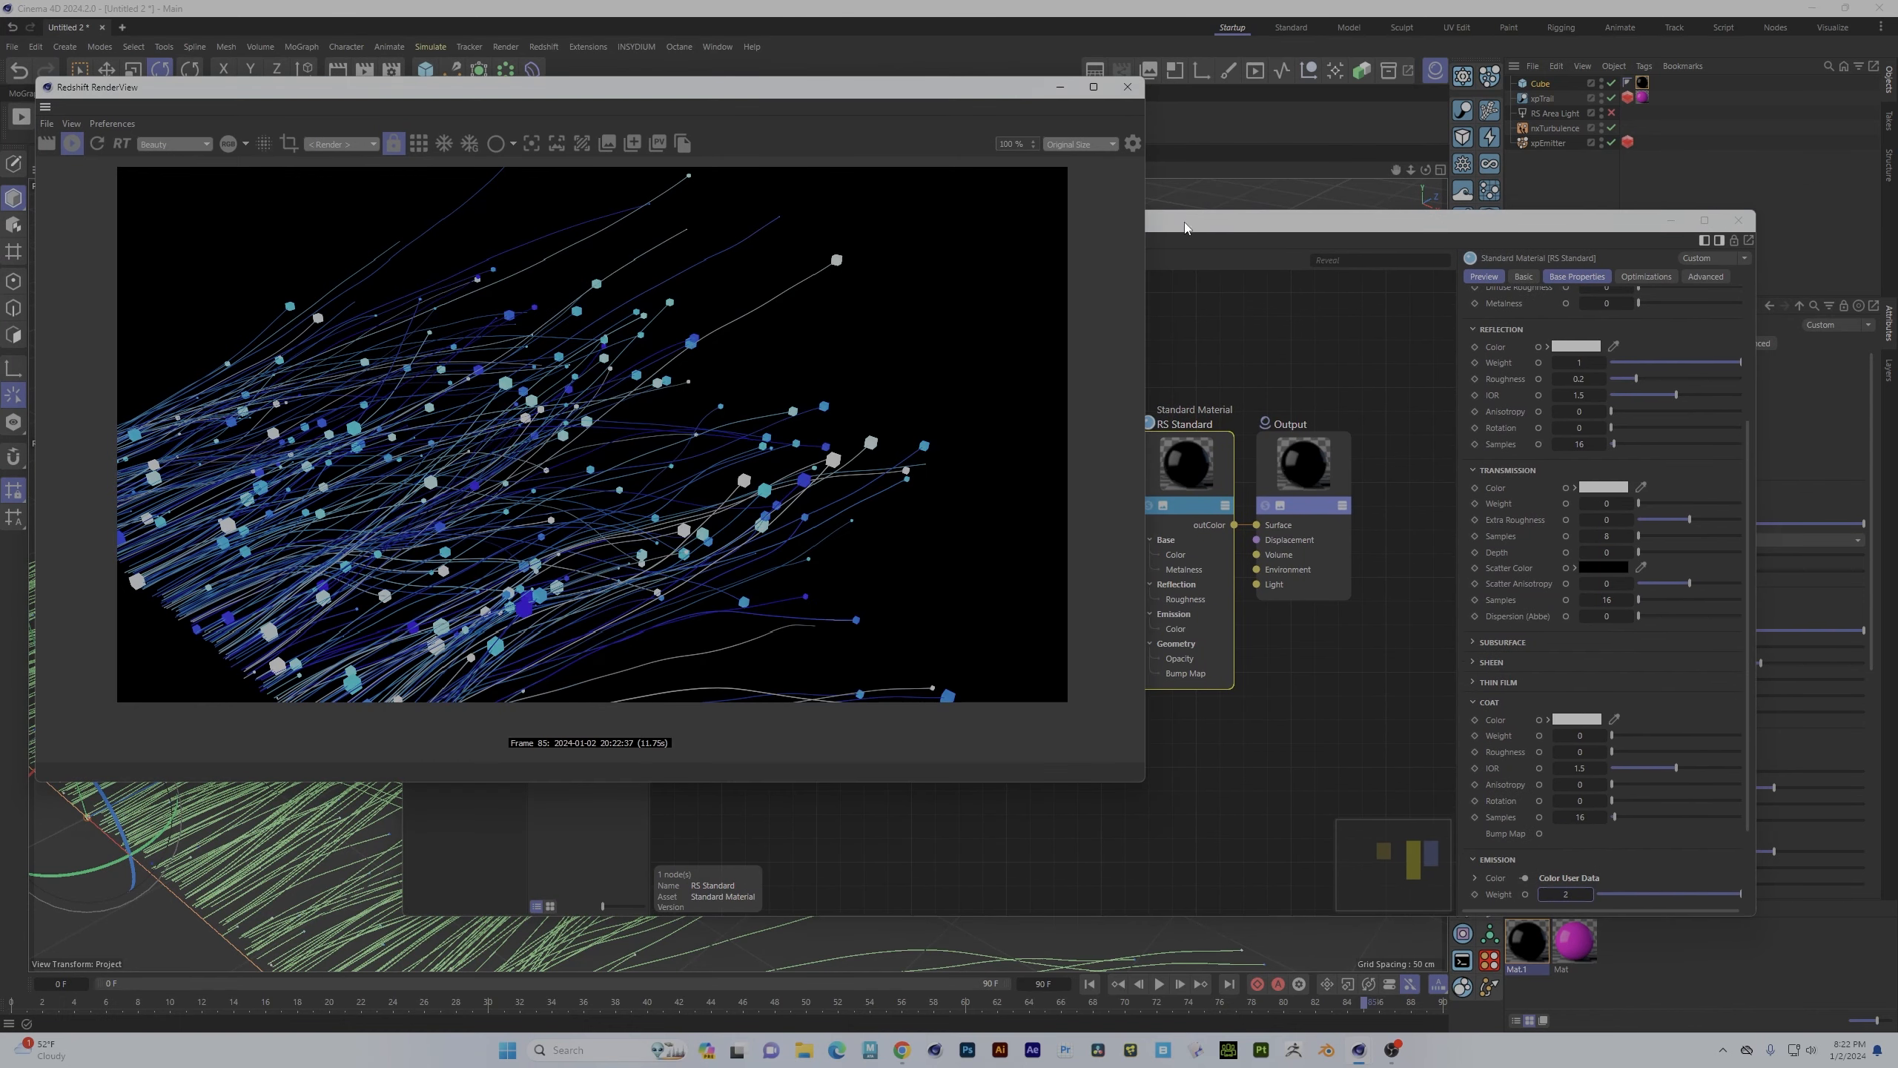
{"action": "left_click", "coordinate": [1205, 223]}
{"action": "left_click_drag", "start_coordinate": [882, 229], "coordinate": [1897, 176]}
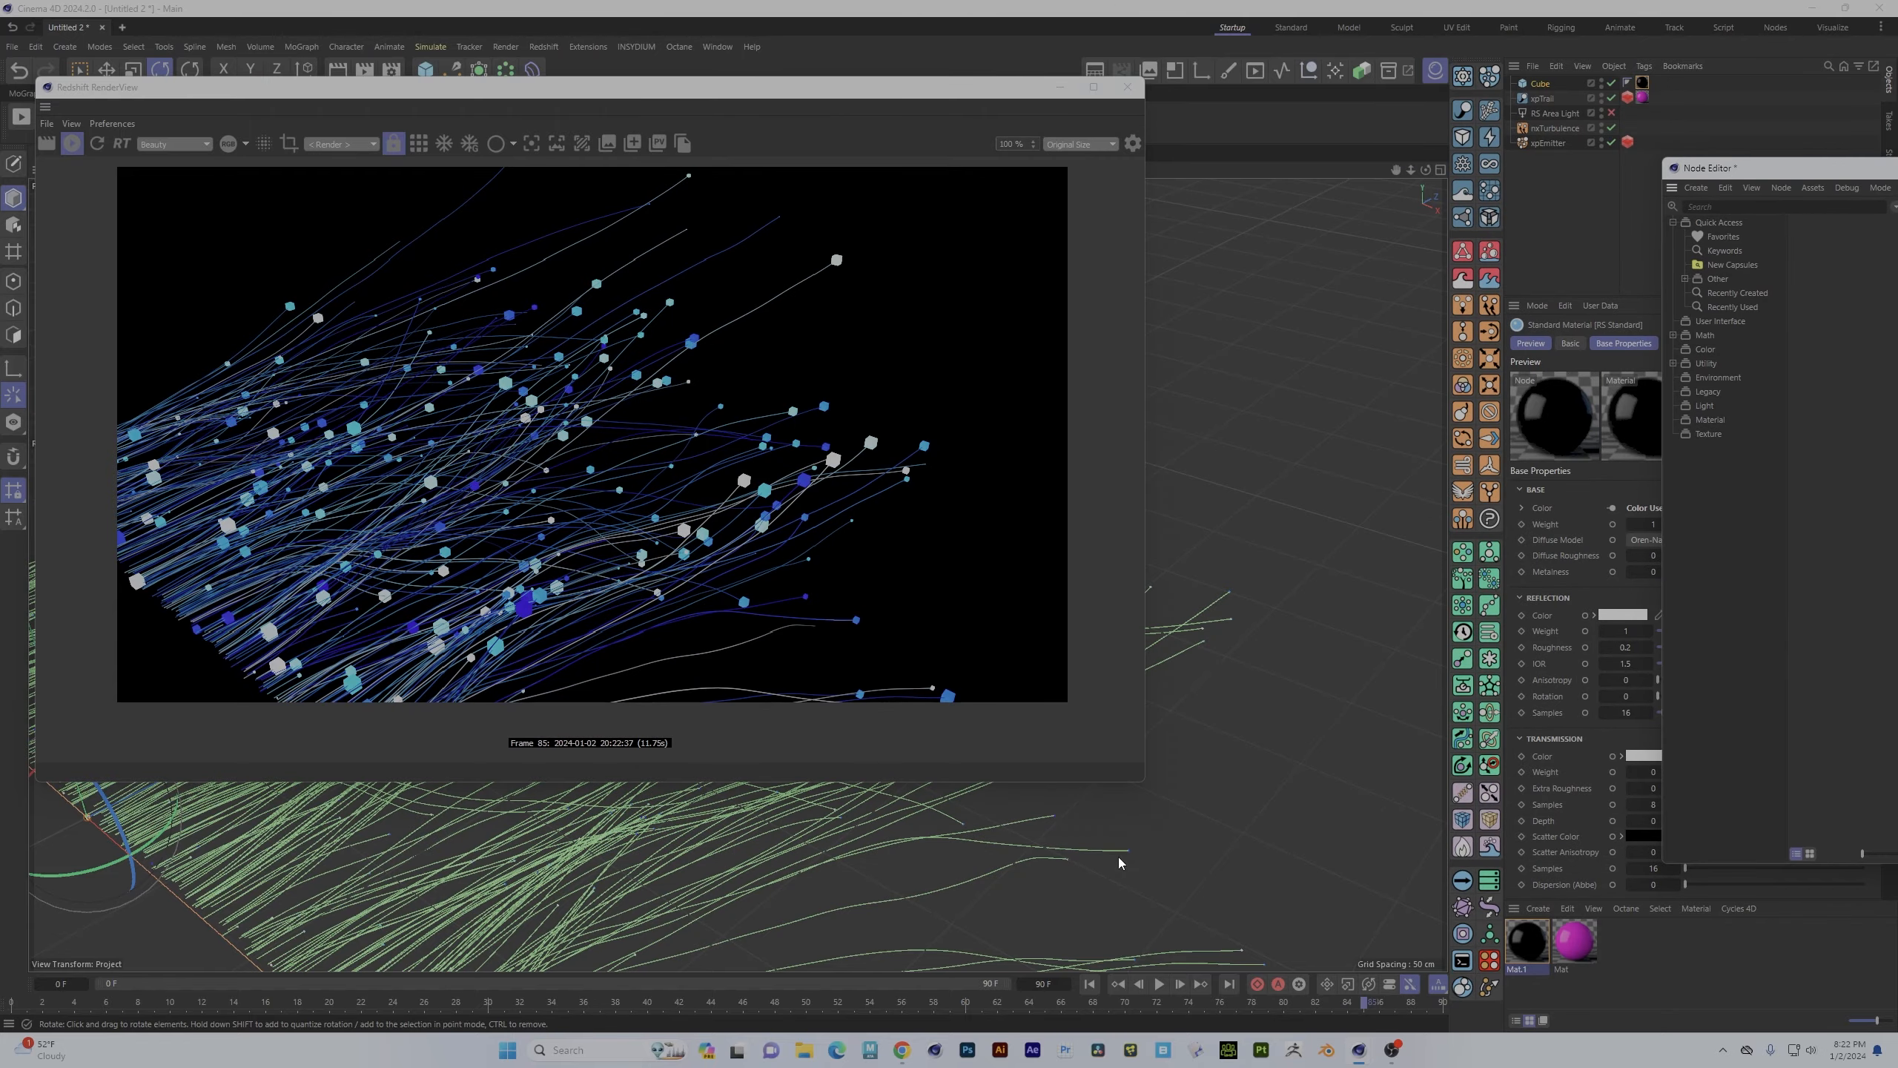
{"action": "mouse_move", "coordinate": [841, 908]}
{"action": "left_mouse_down", "text": "alt"}
{"action": "mouse_move", "coordinate": [934, 879]}
{"action": "mouse_move", "coordinate": [769, 846]}
{"action": "mouse_move", "coordinate": [1060, 901]}
{"action": "mouse_move", "coordinate": [798, 913]}
{"action": "mouse_move", "coordinate": [826, 932]}
{"action": "left_mouse_up", "text": "alt"}
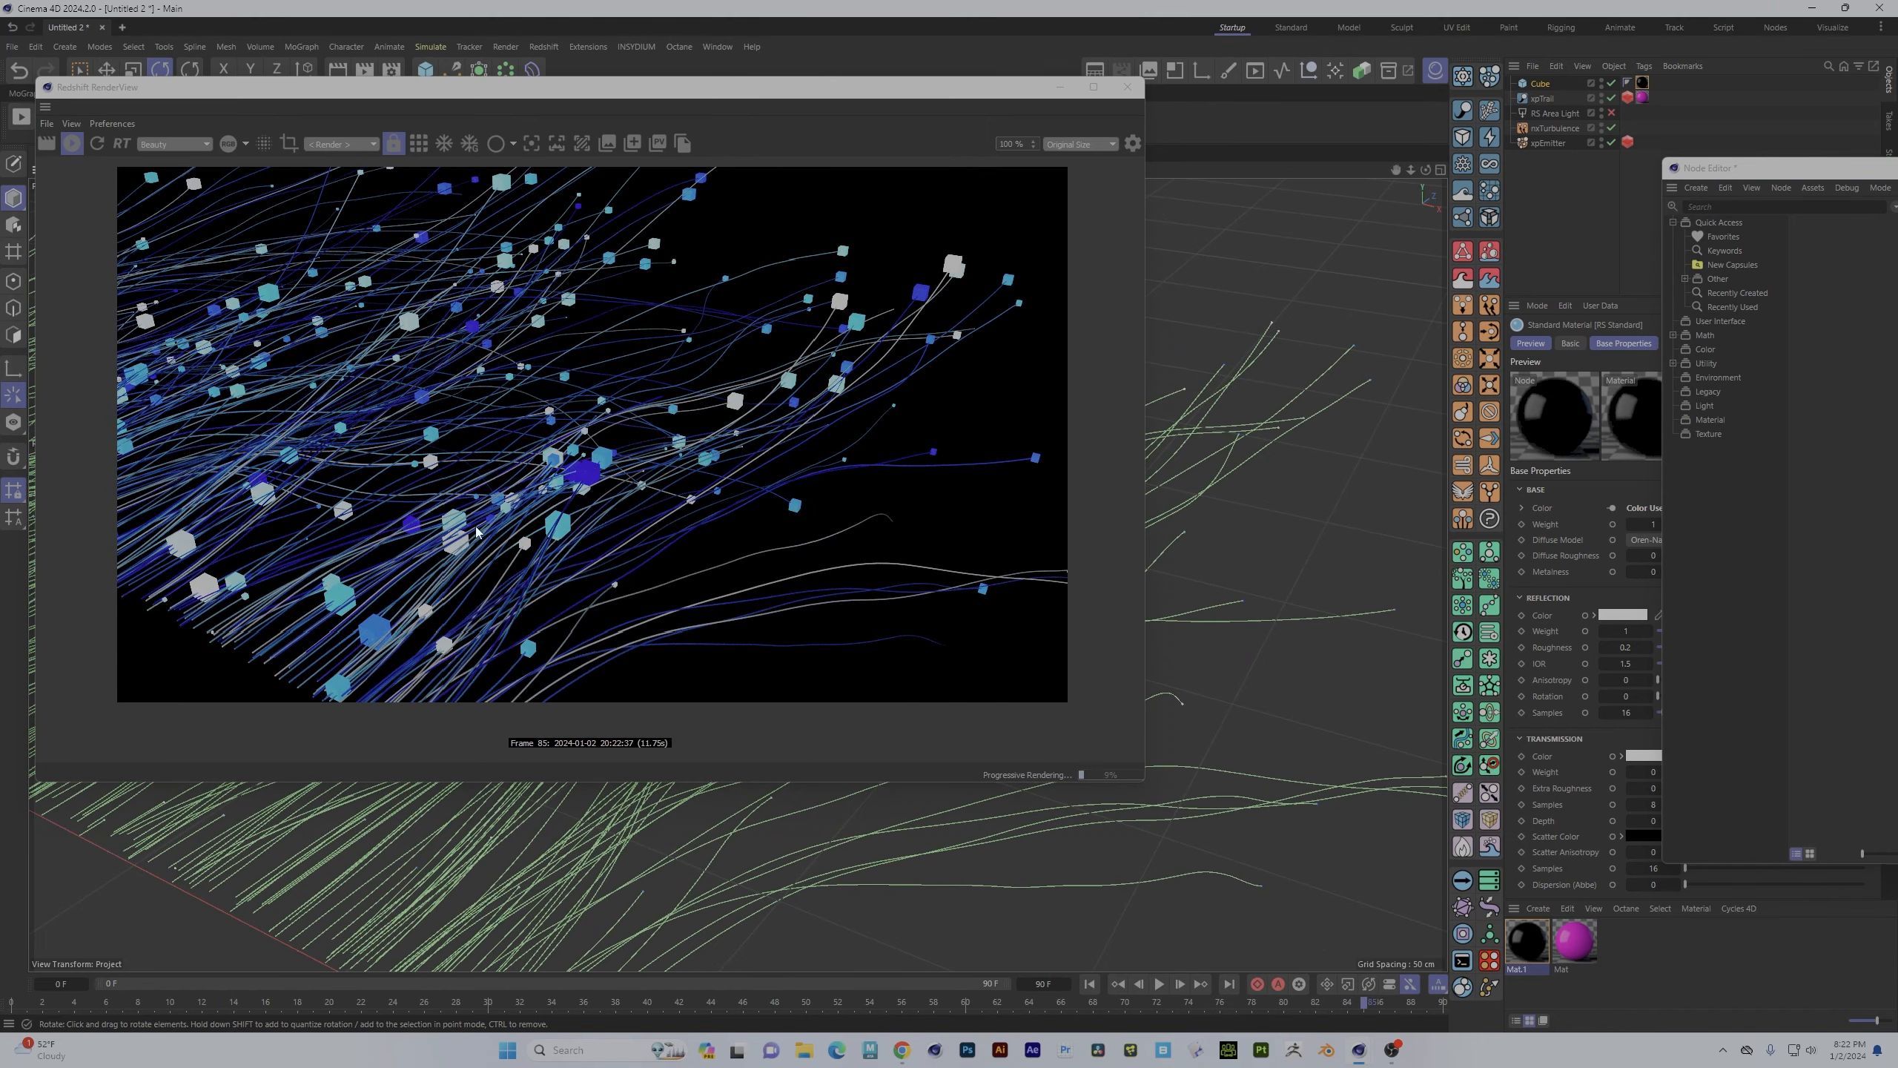
- Show the magenta Mat material in the Node Editor and move its Vertex Attribute node farther from RS Standard
{"action": "left_click", "coordinate": [1588, 959]}
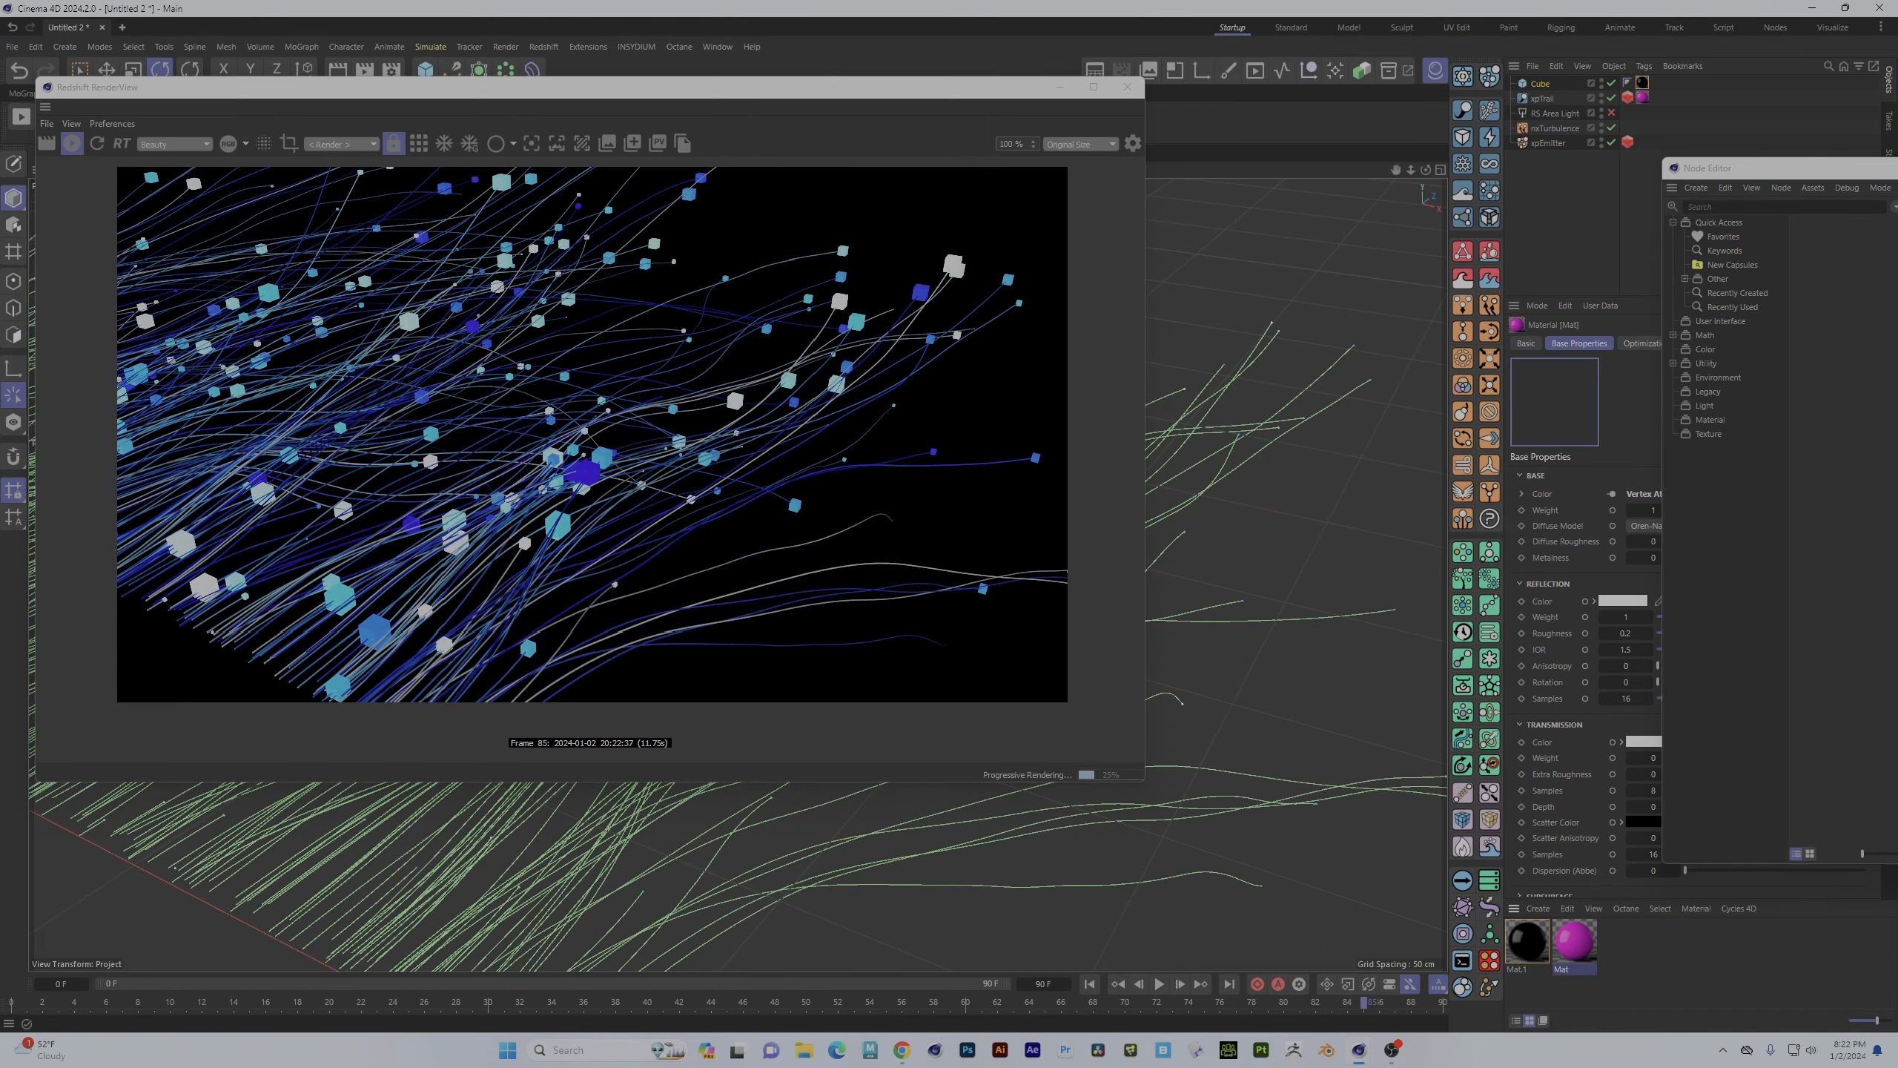
{"action": "left_click_drag", "start_coordinate": [1891, 168], "coordinate": [619, 173]}
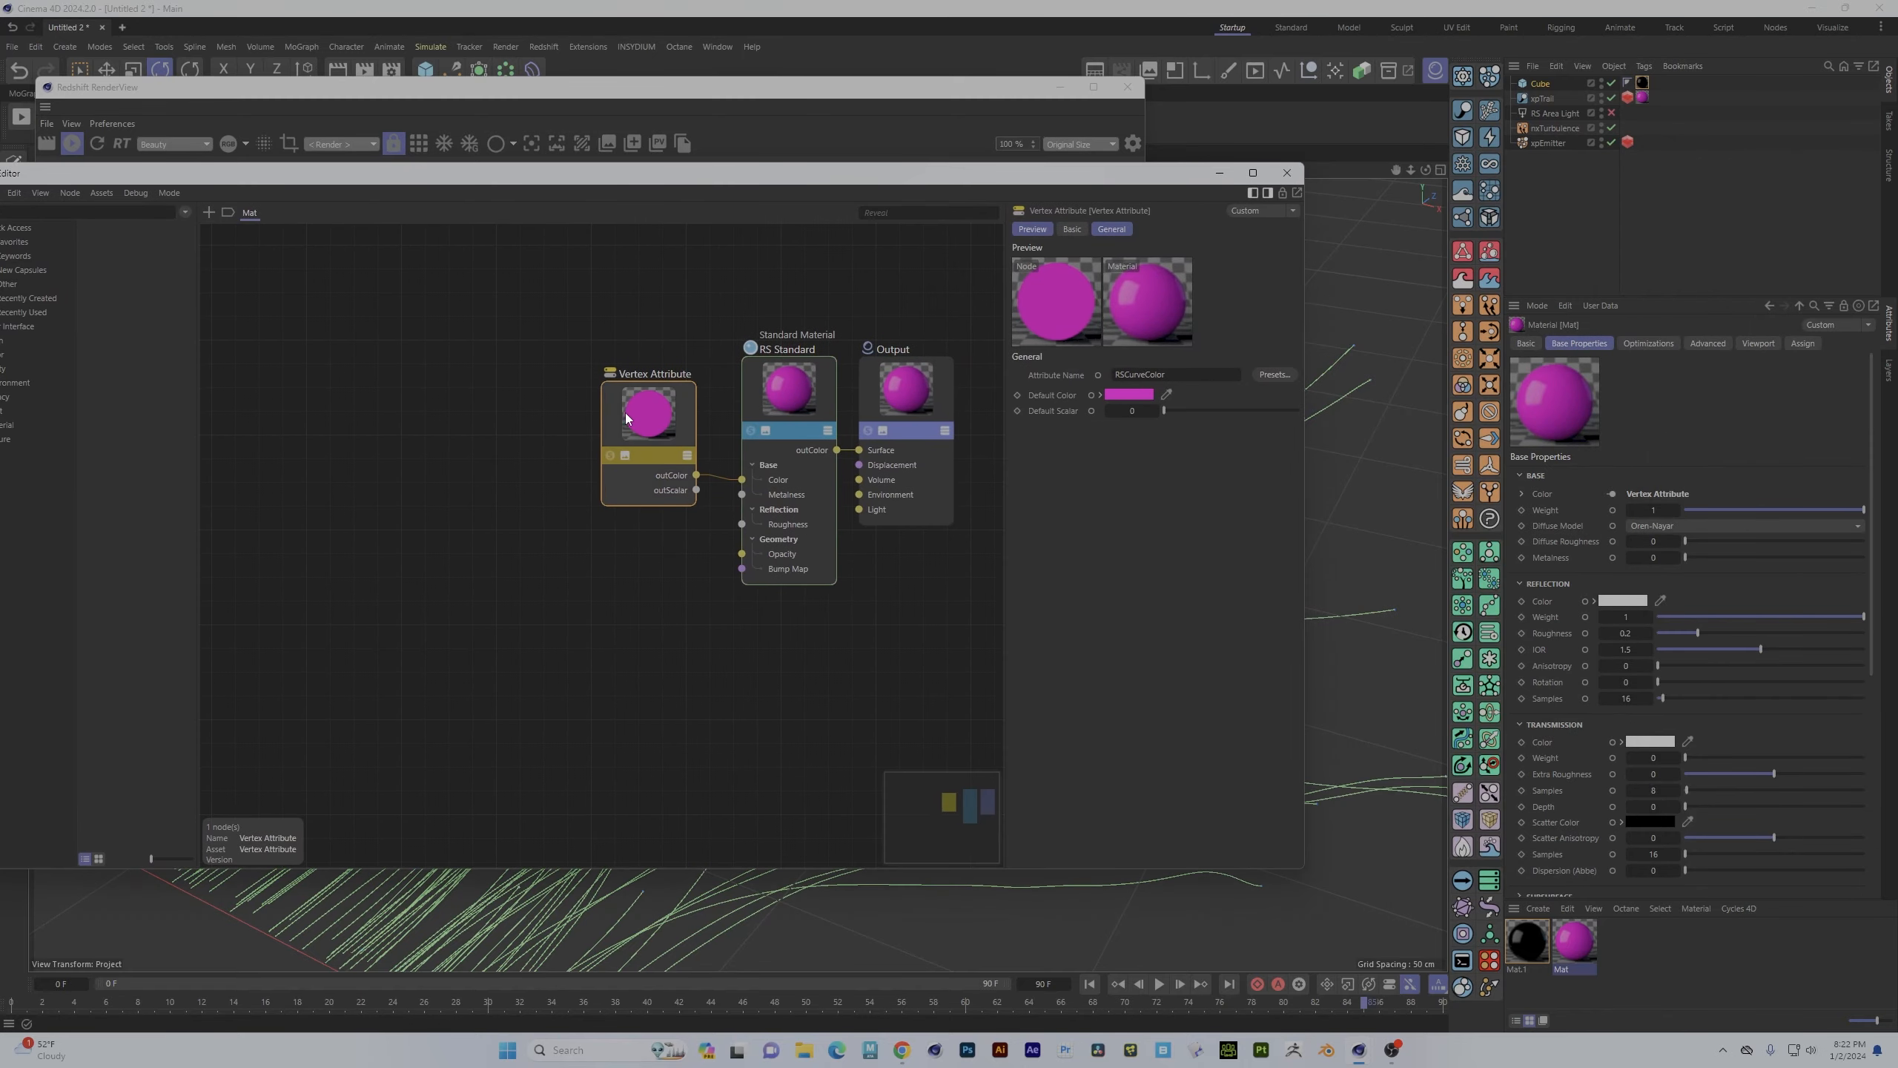
{"action": "left_click_drag", "start_coordinate": [651, 417], "coordinate": [461, 367]}
- Add an emission Color input to RS Standard and connect Vertex Attribute's outColor to it
{"action": "left_click", "coordinate": [772, 378]}
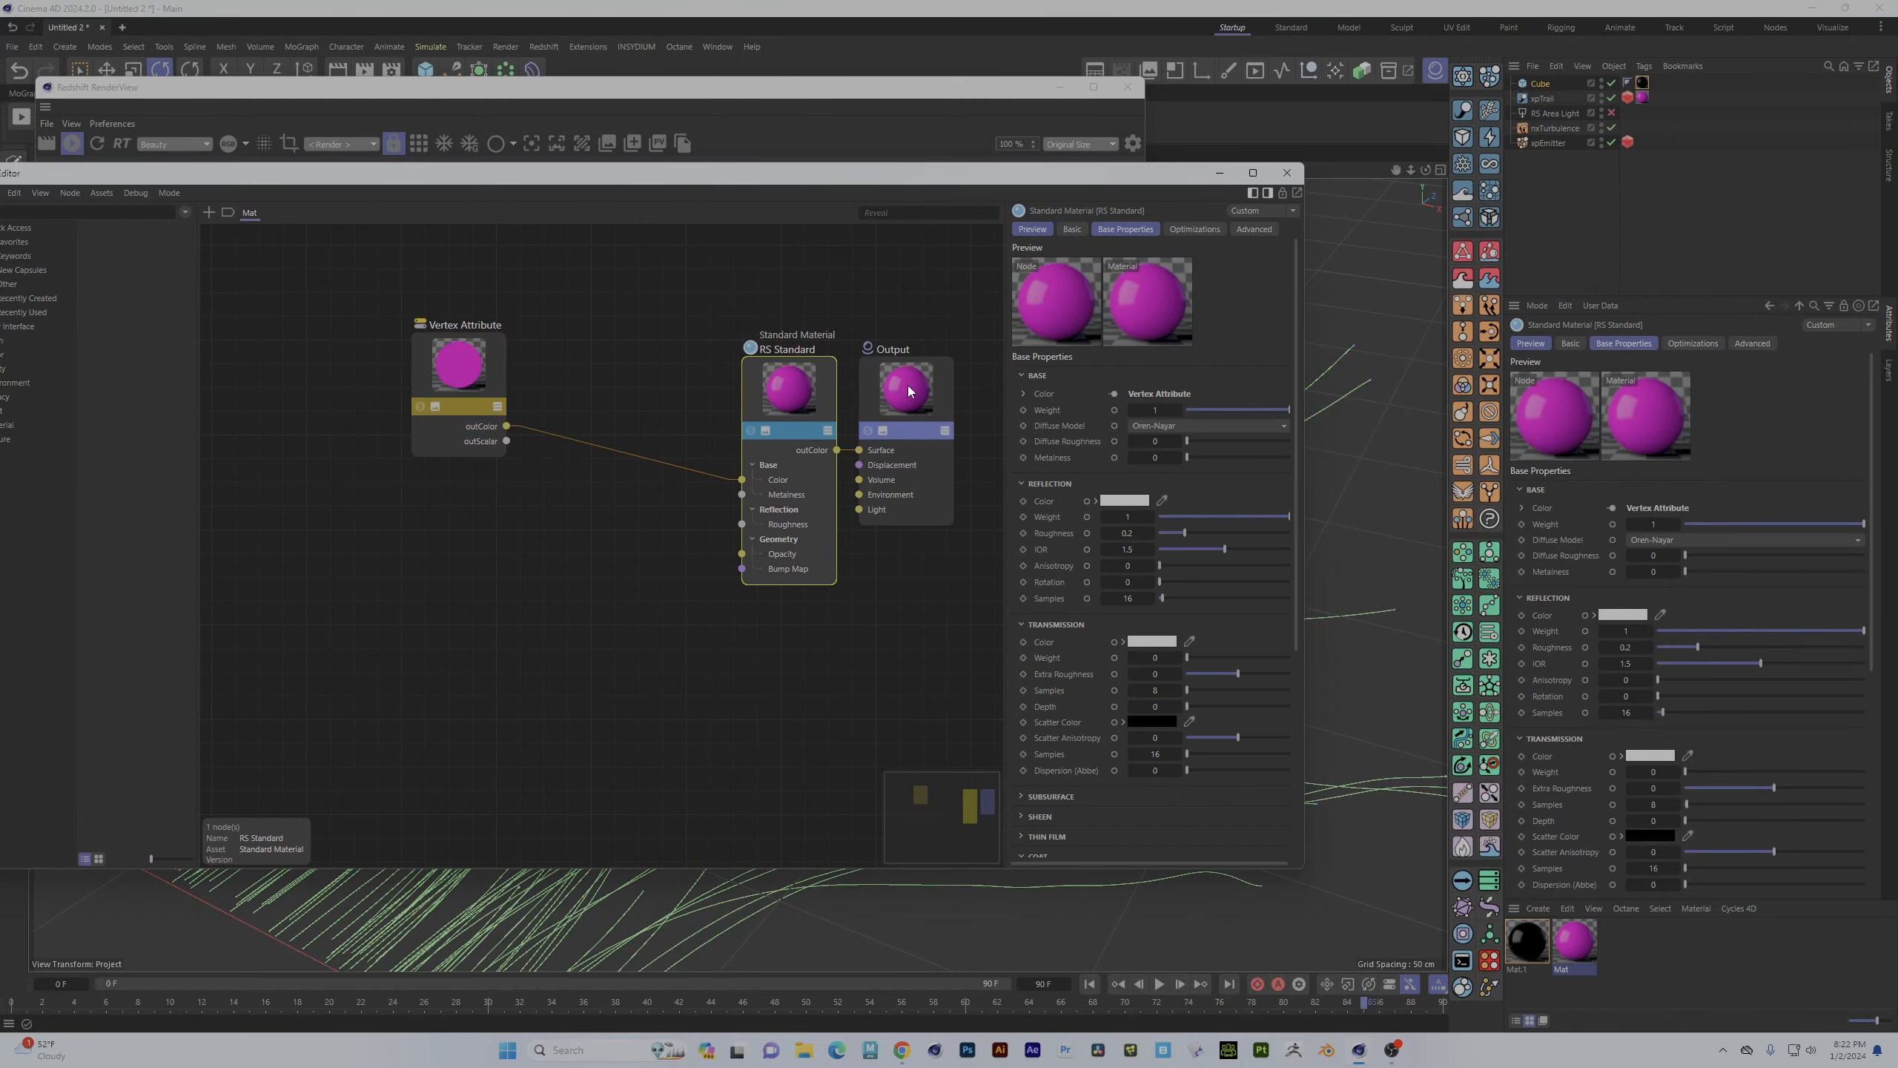
{"action": "right_click", "coordinate": [745, 388]}
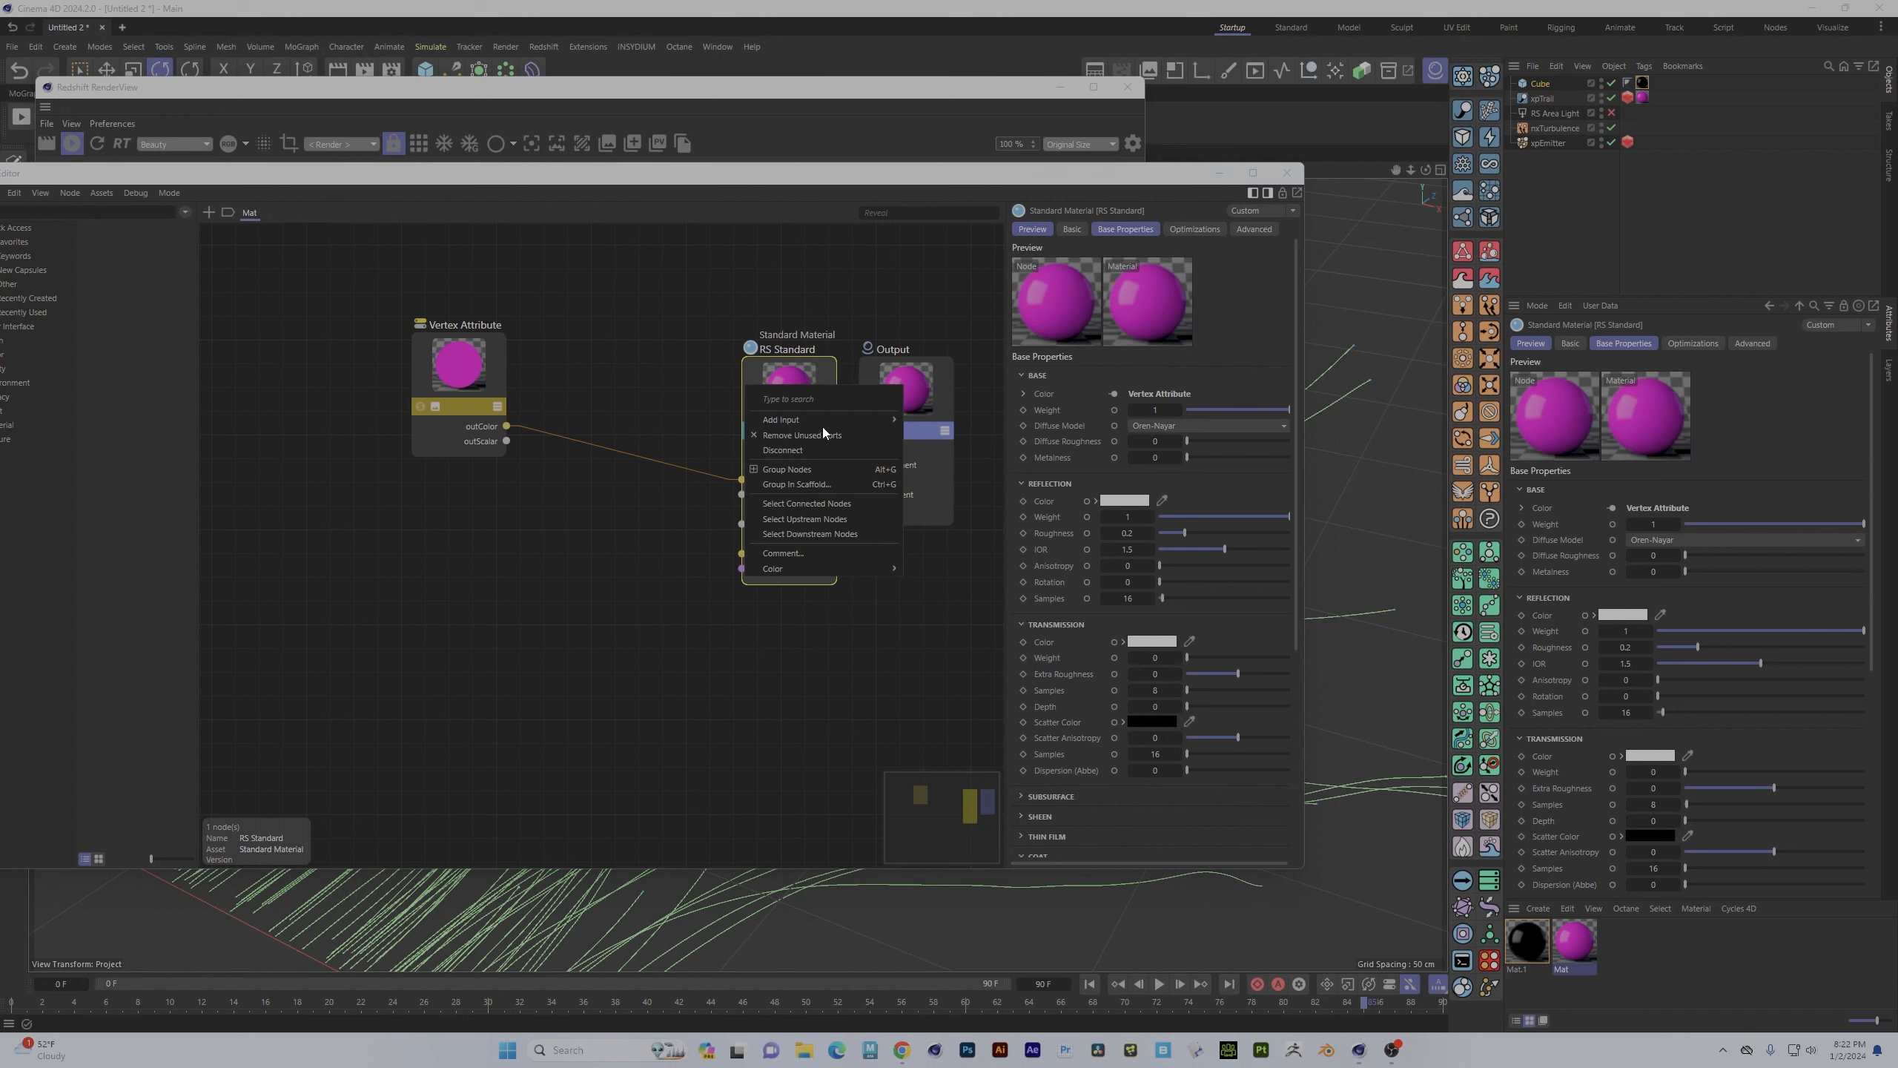
{"action": "mouse_move", "coordinate": [869, 421]}
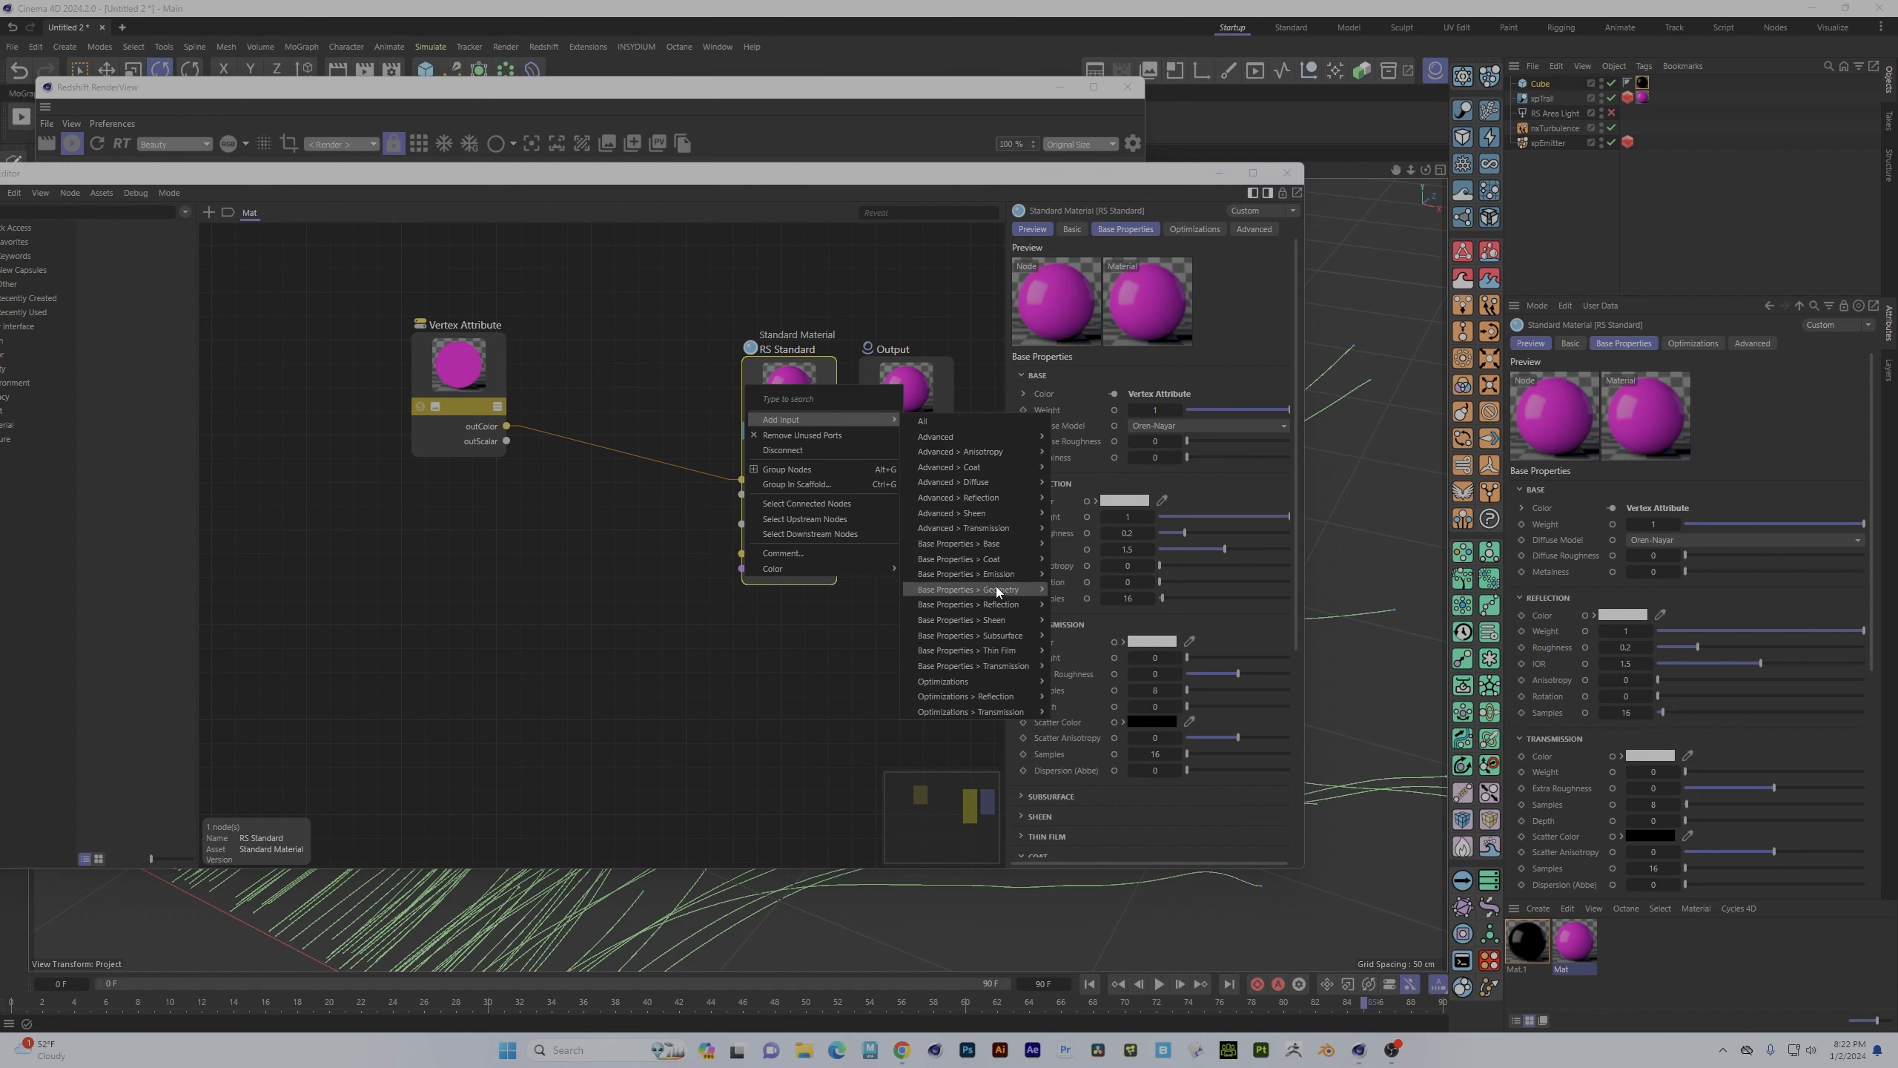
{"action": "left_click", "coordinate": [1076, 591]}
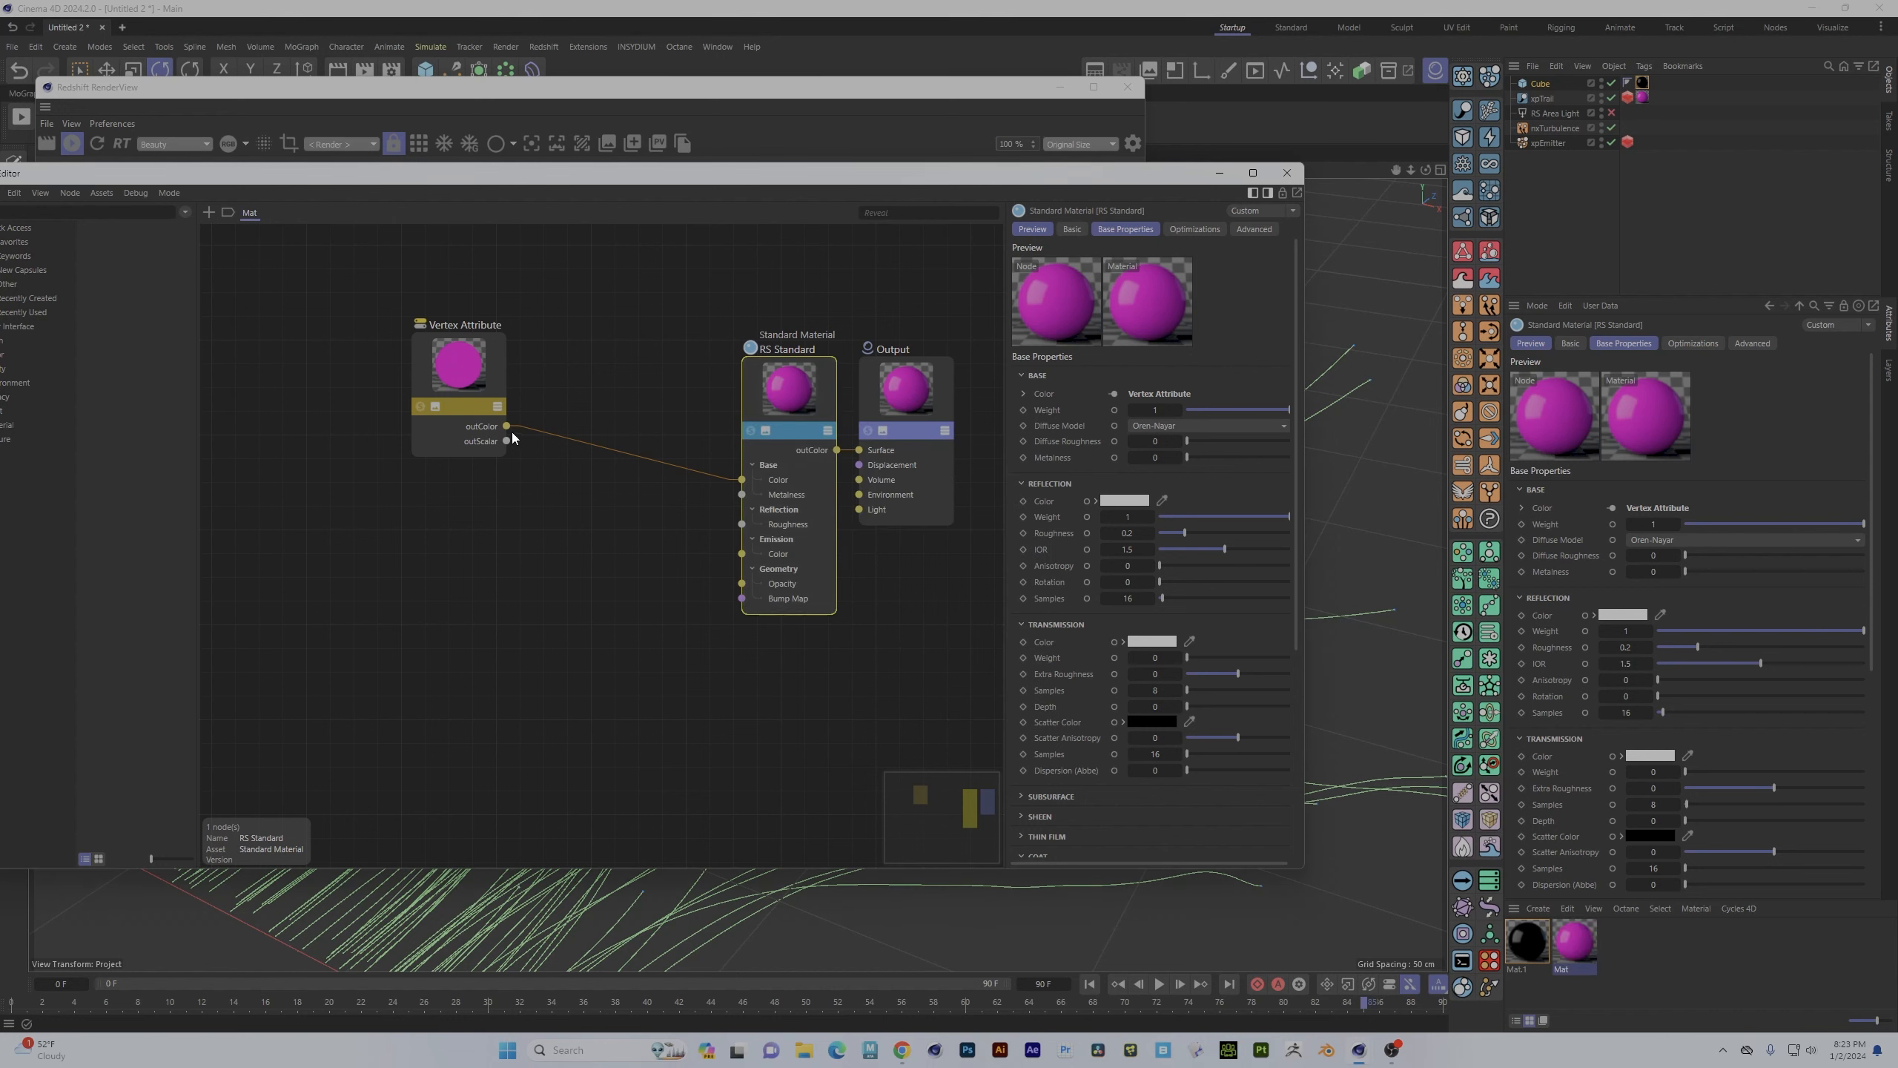
{"action": "left_click_drag", "start_coordinate": [508, 426], "coordinate": [743, 553]}
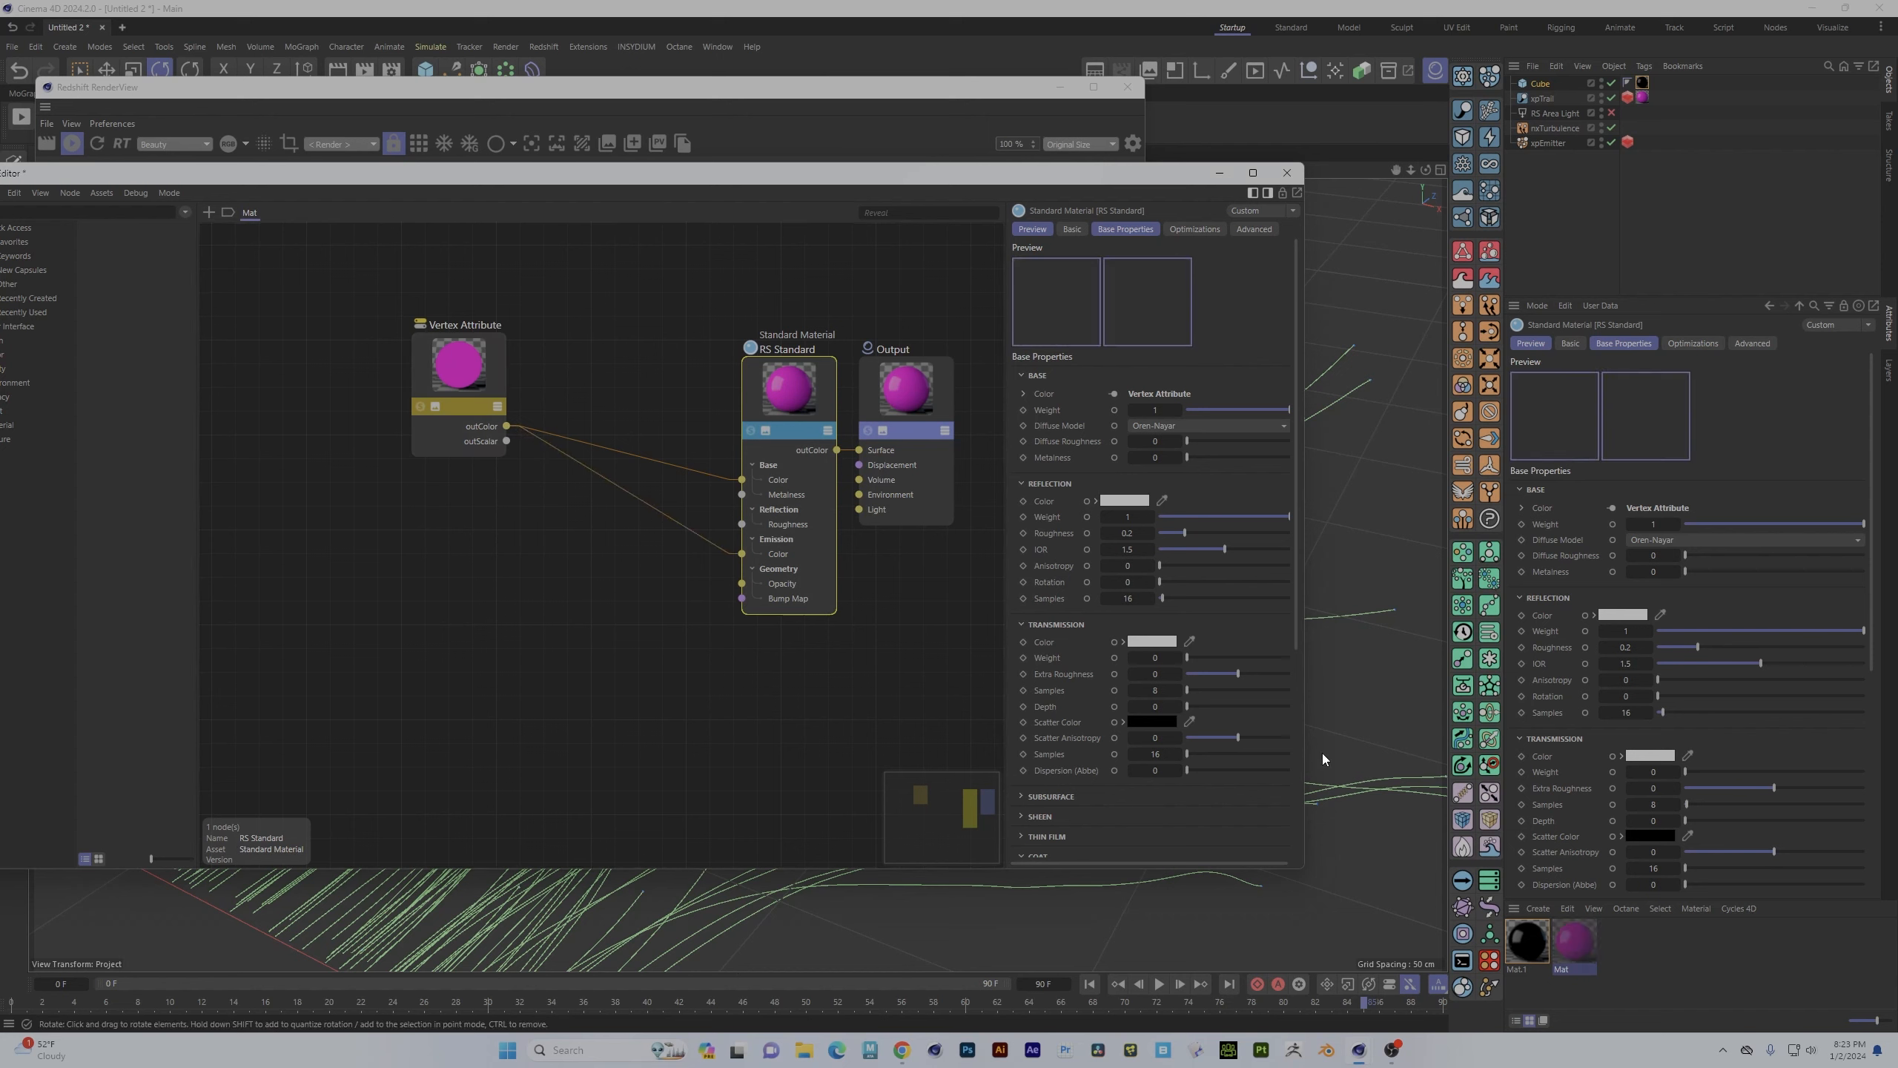
- Raise the emission weight of Mat's RS Standard node and close the Node Editor
{"action": "scroll", "coordinate": [1038, 811], "scroll_direction": "down", "scroll_amount": 5}
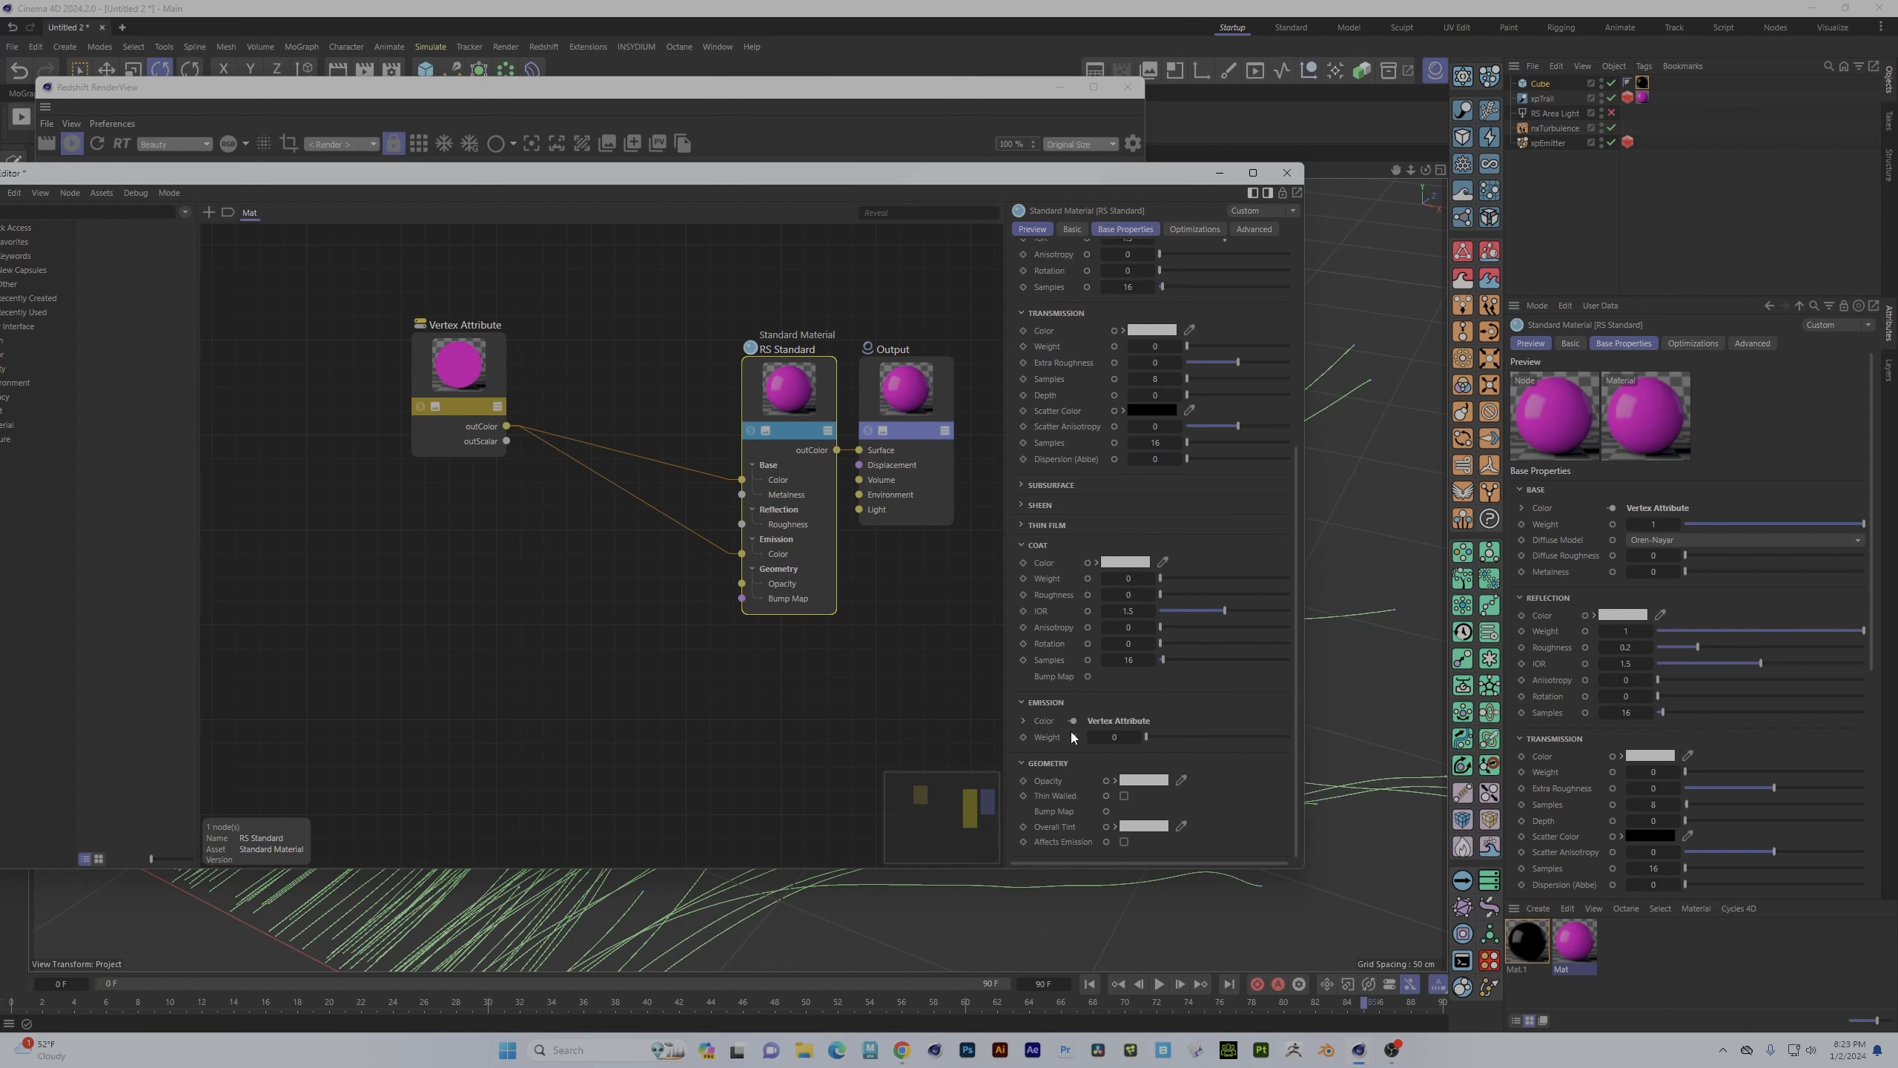
{"action": "left_click", "coordinate": [1287, 173]}
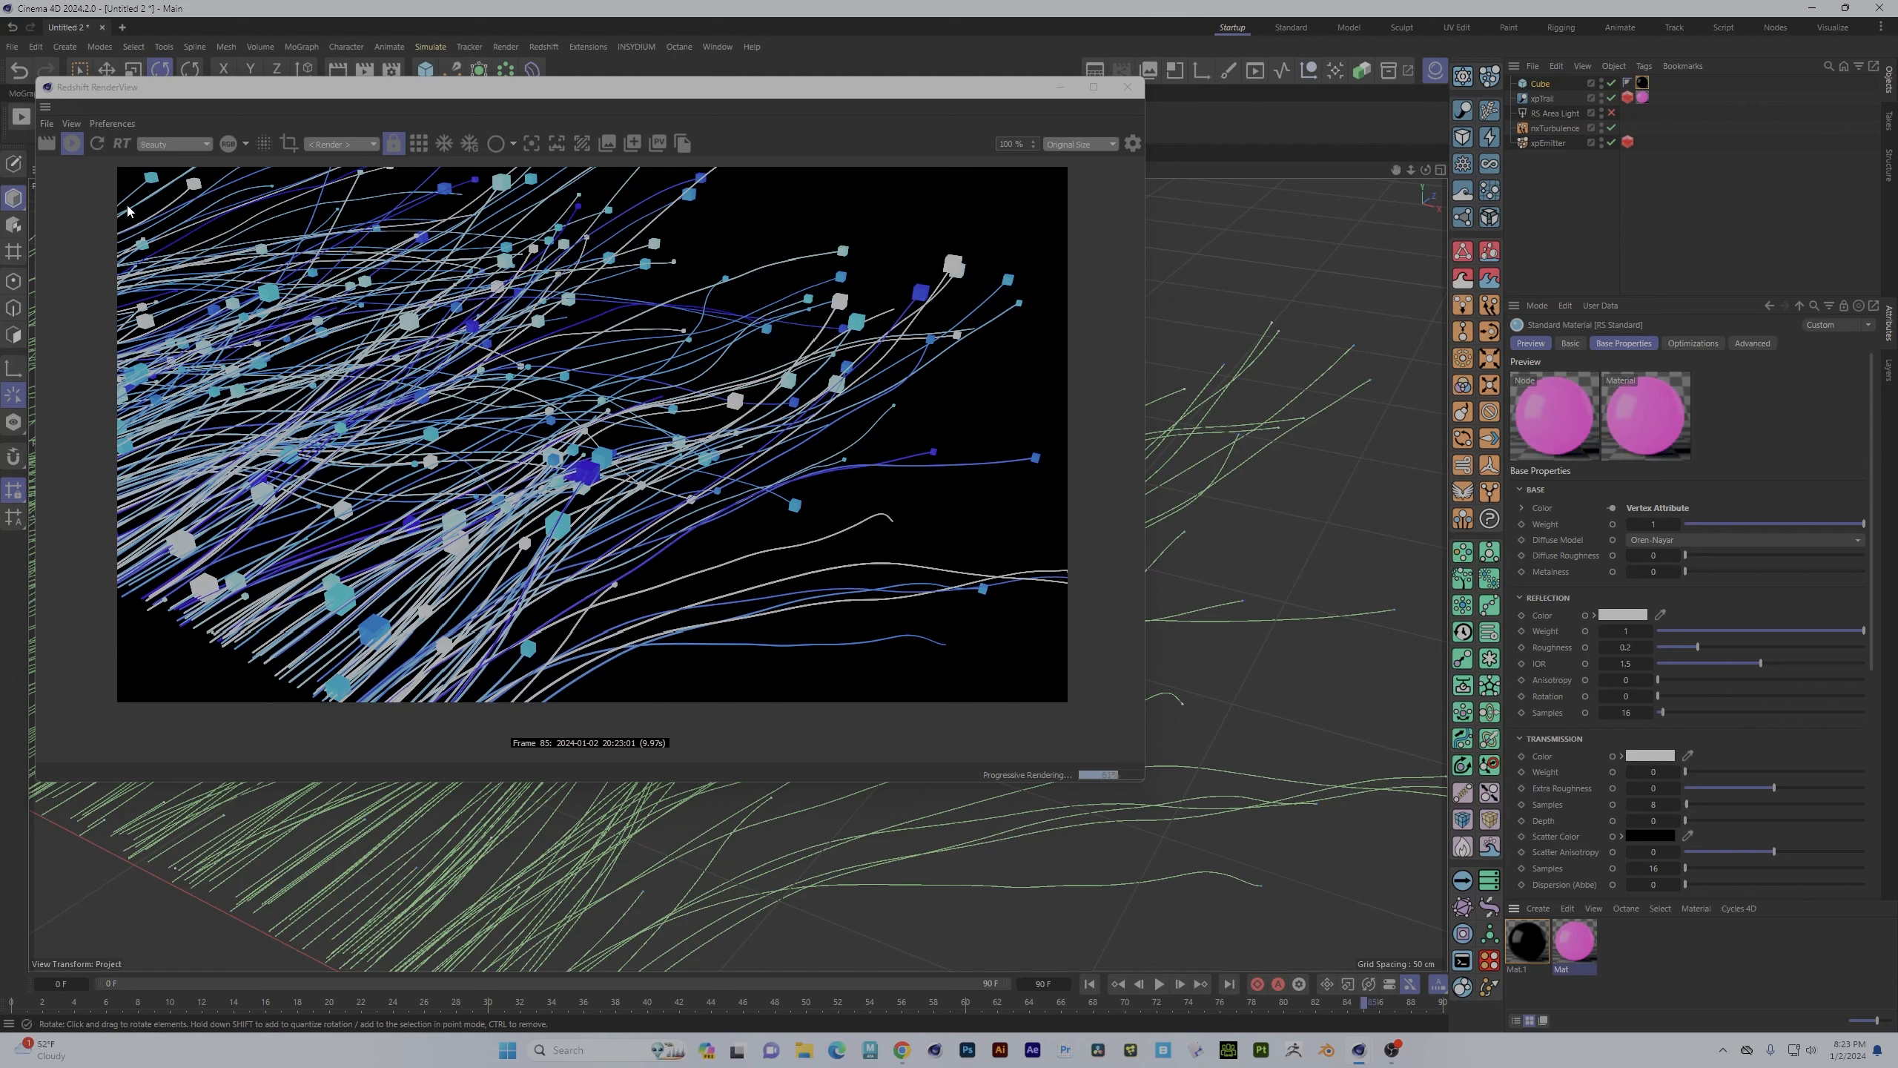
- Stop the live render with its RenderView closed, and return the animation to frame 0
{"action": "left_click", "coordinate": [73, 147]}
{"action": "left_click", "coordinate": [1127, 87]}
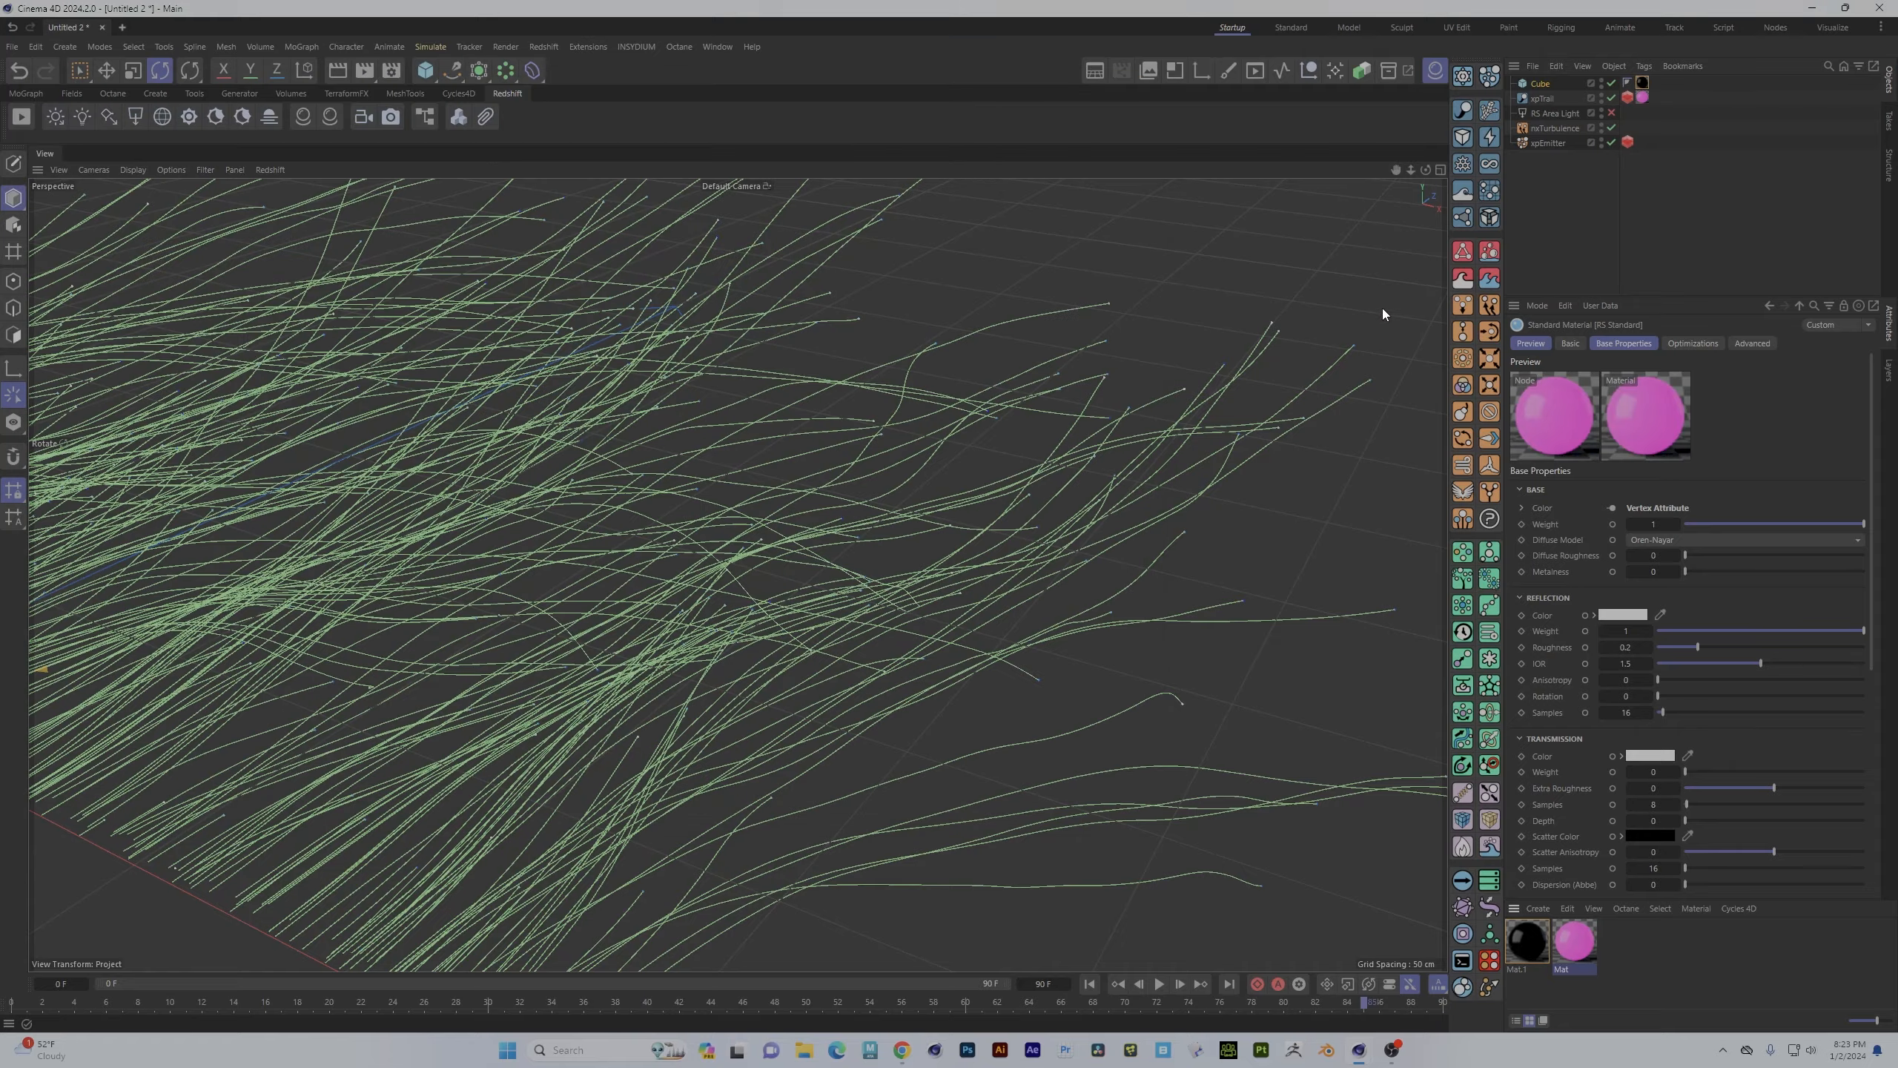
{"action": "left_click_drag", "start_coordinate": [852, 462], "coordinate": [744, 620], "text": "alt"}
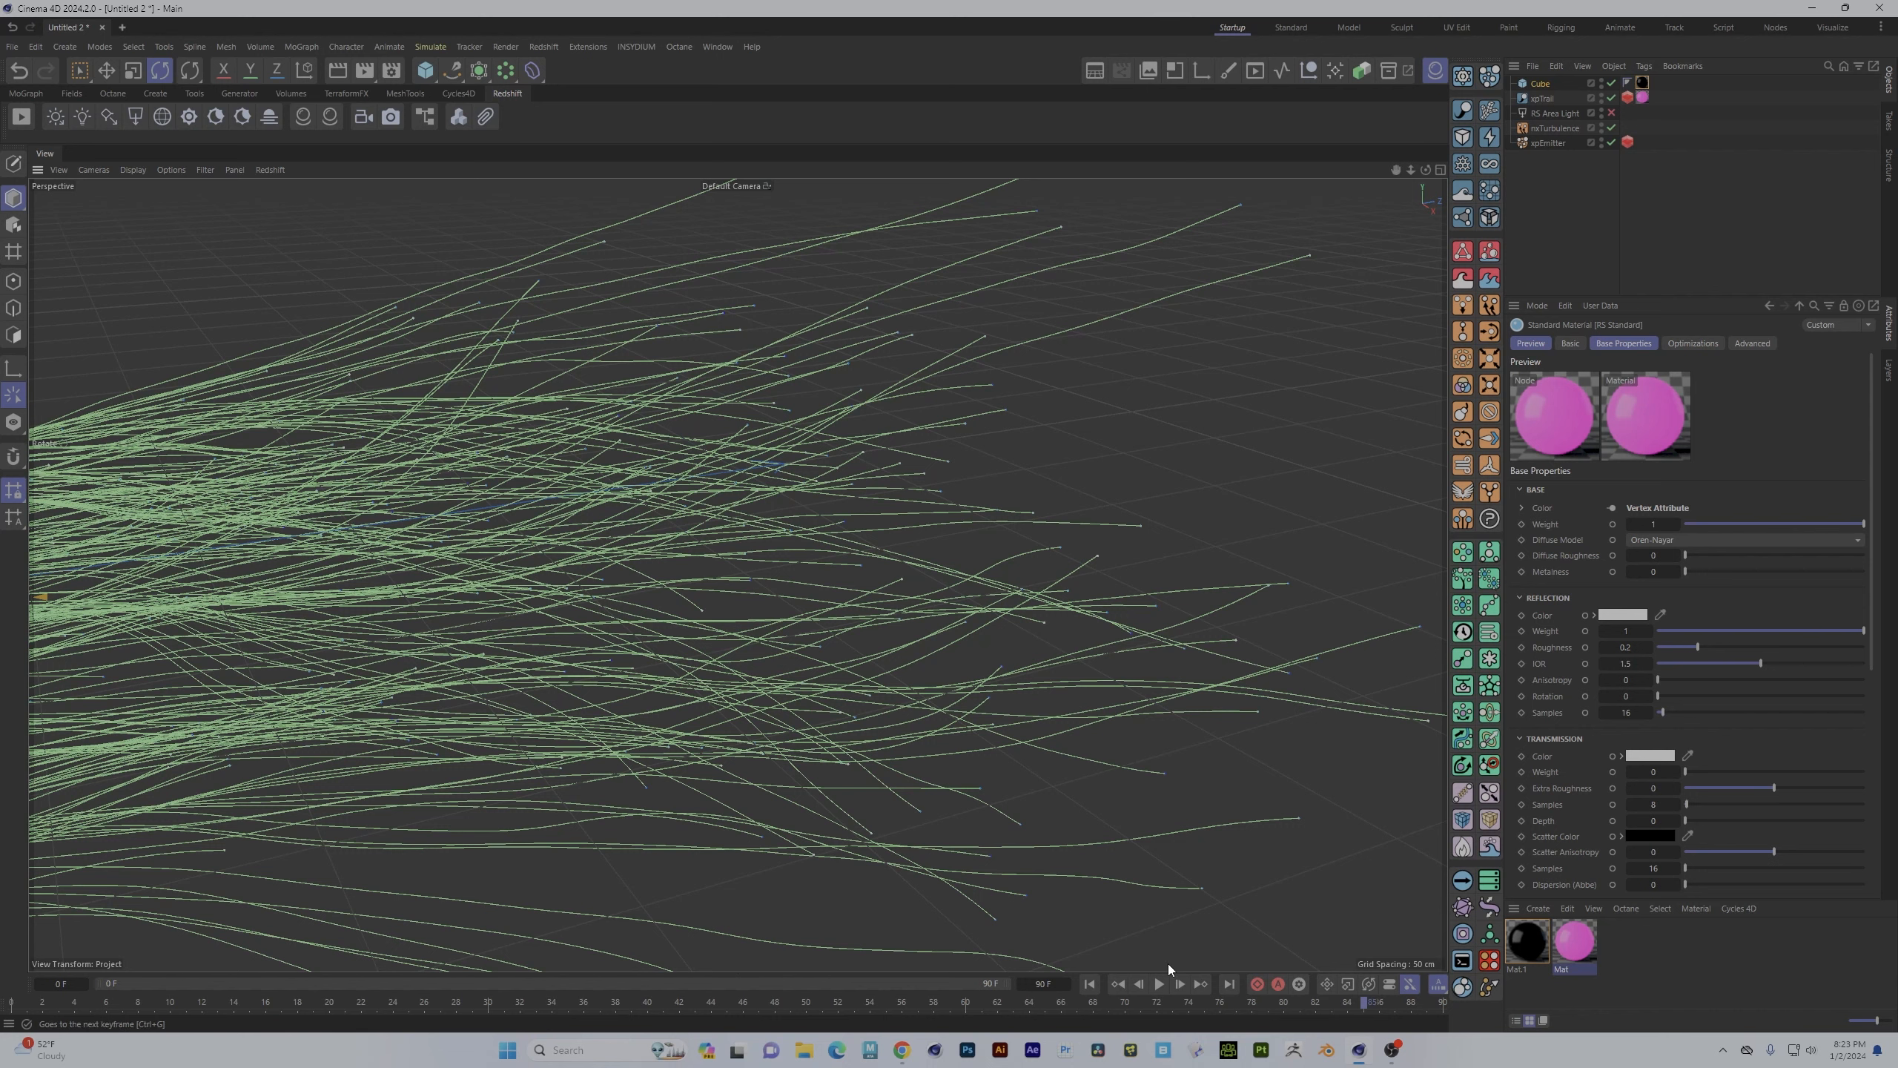
{"action": "left_click", "coordinate": [1088, 983]}
{"action": "right_click_drag", "start_coordinate": [1034, 775], "coordinate": [529, 722], "text": "alt"}
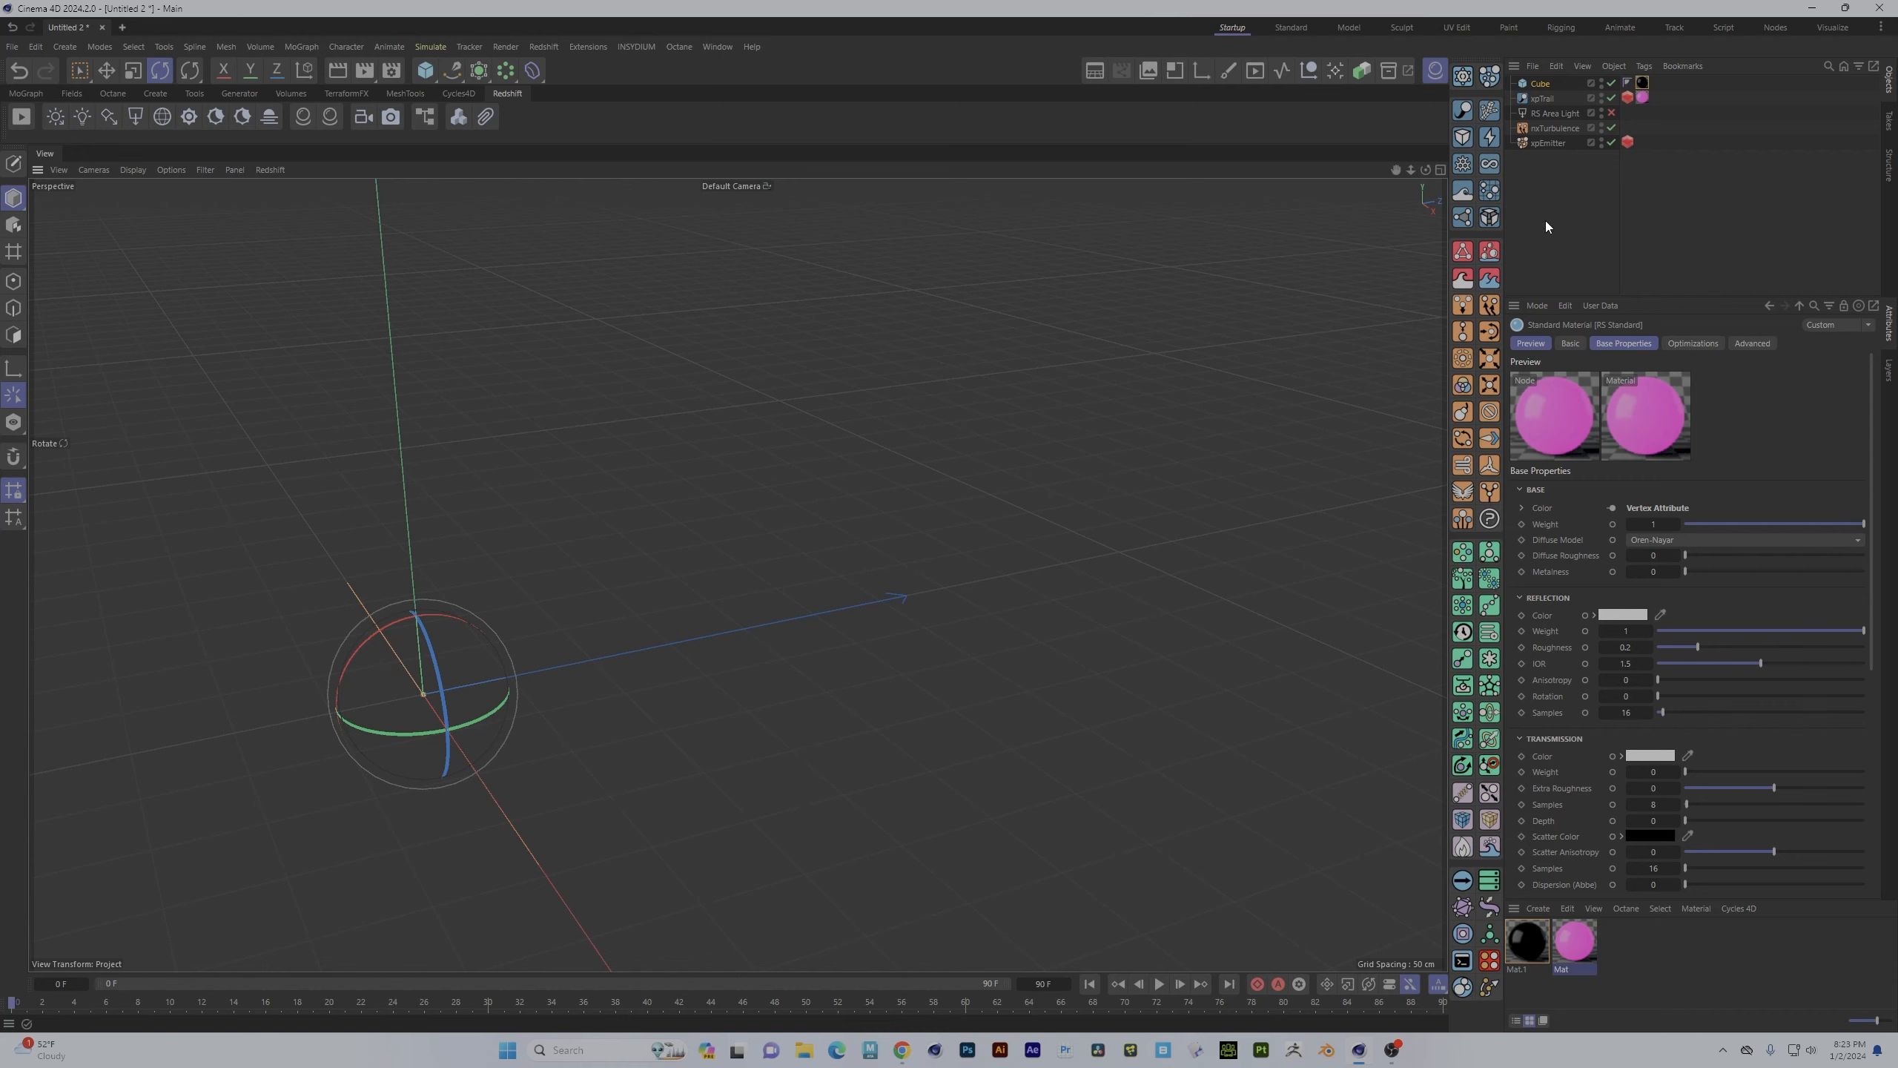
- Open the Display settings of the xpEmitter to view its particle gradient color
{"action": "left_click", "coordinate": [1540, 83]}
{"action": "left_click", "coordinate": [1542, 142]}
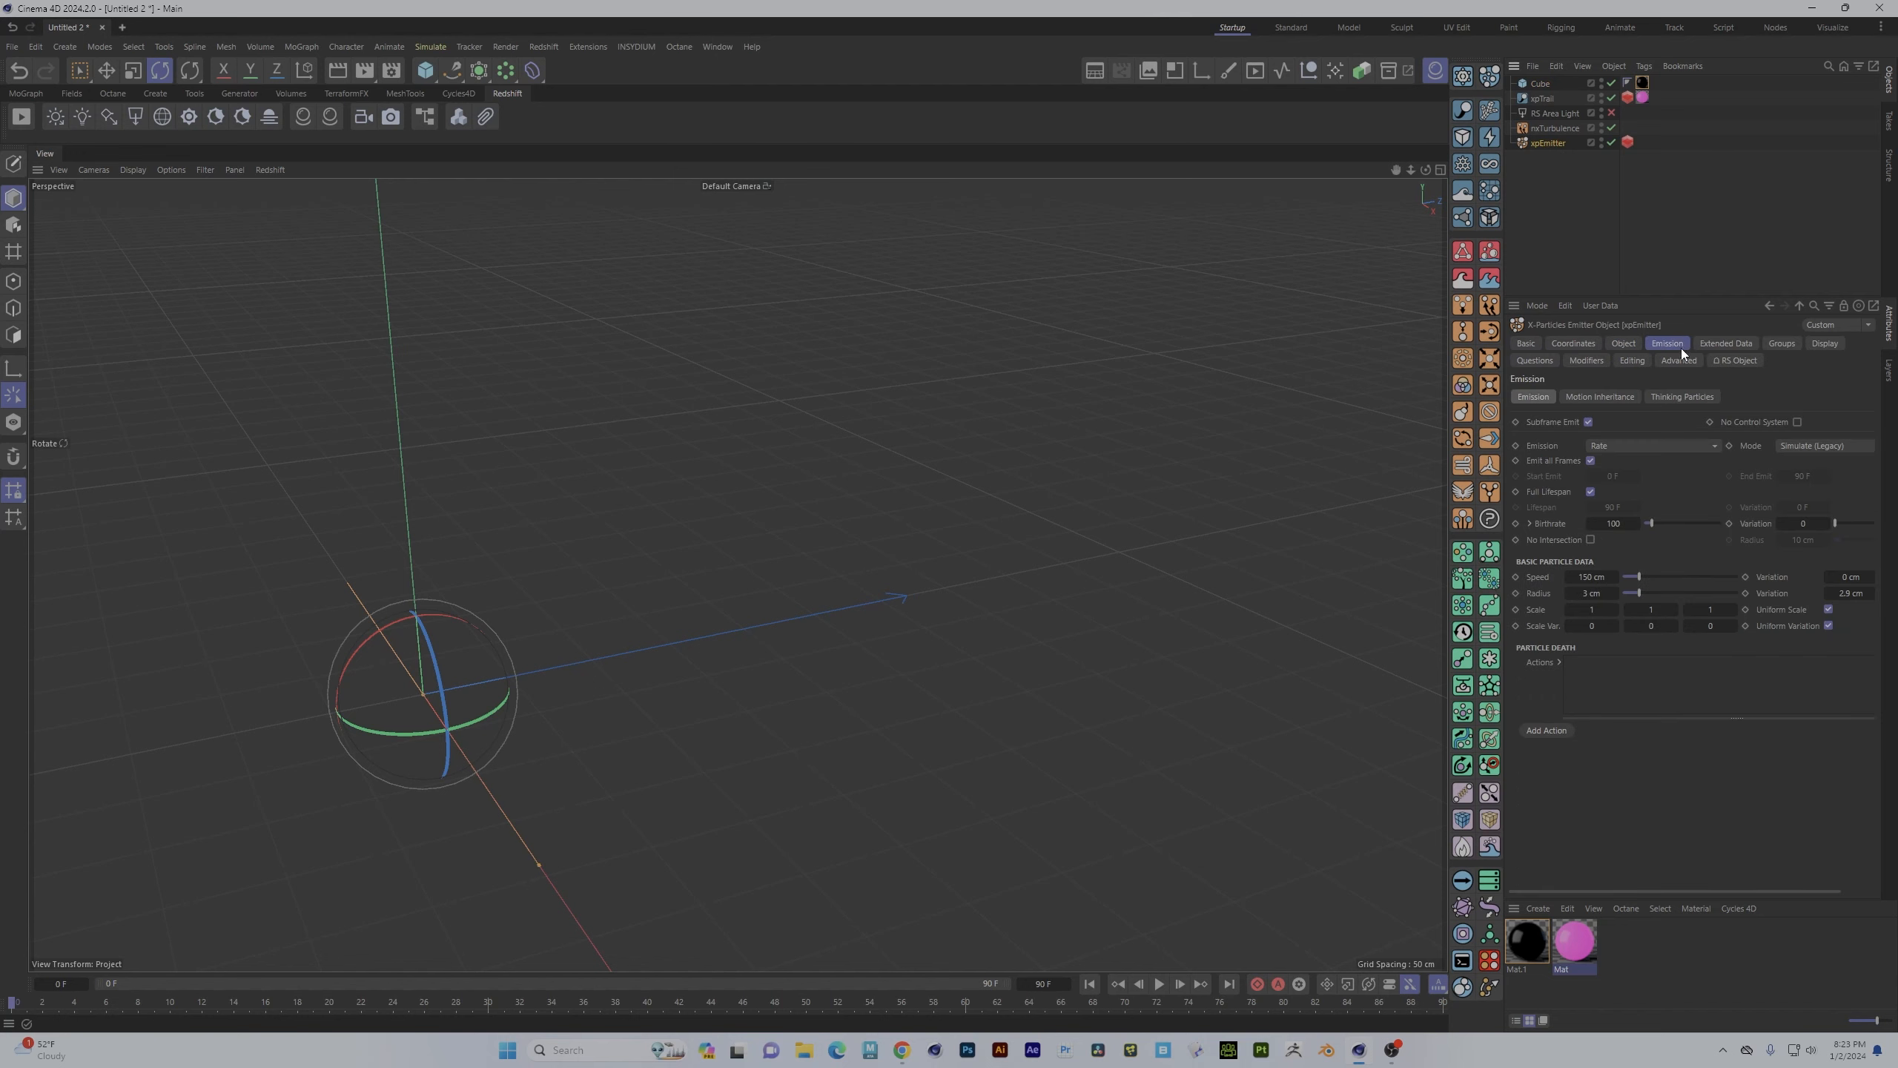
{"action": "left_click", "coordinate": [1825, 344]}
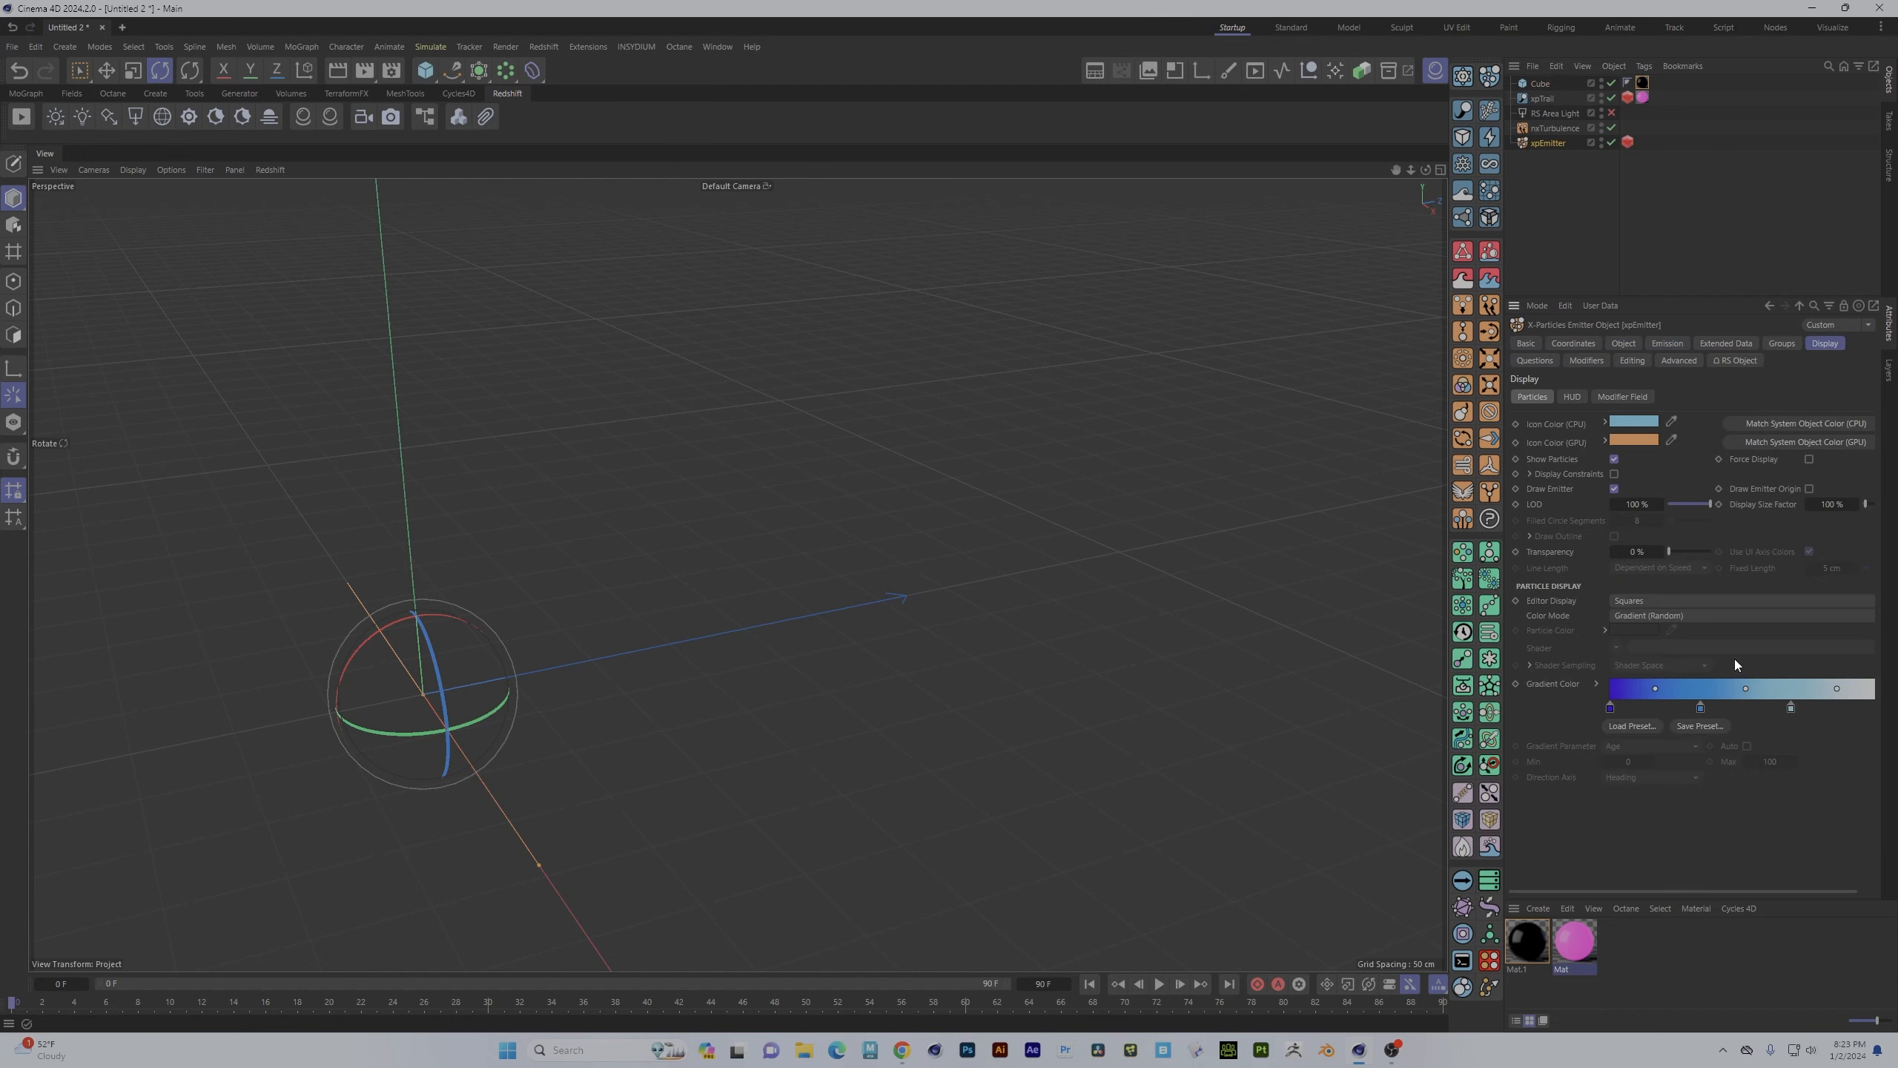
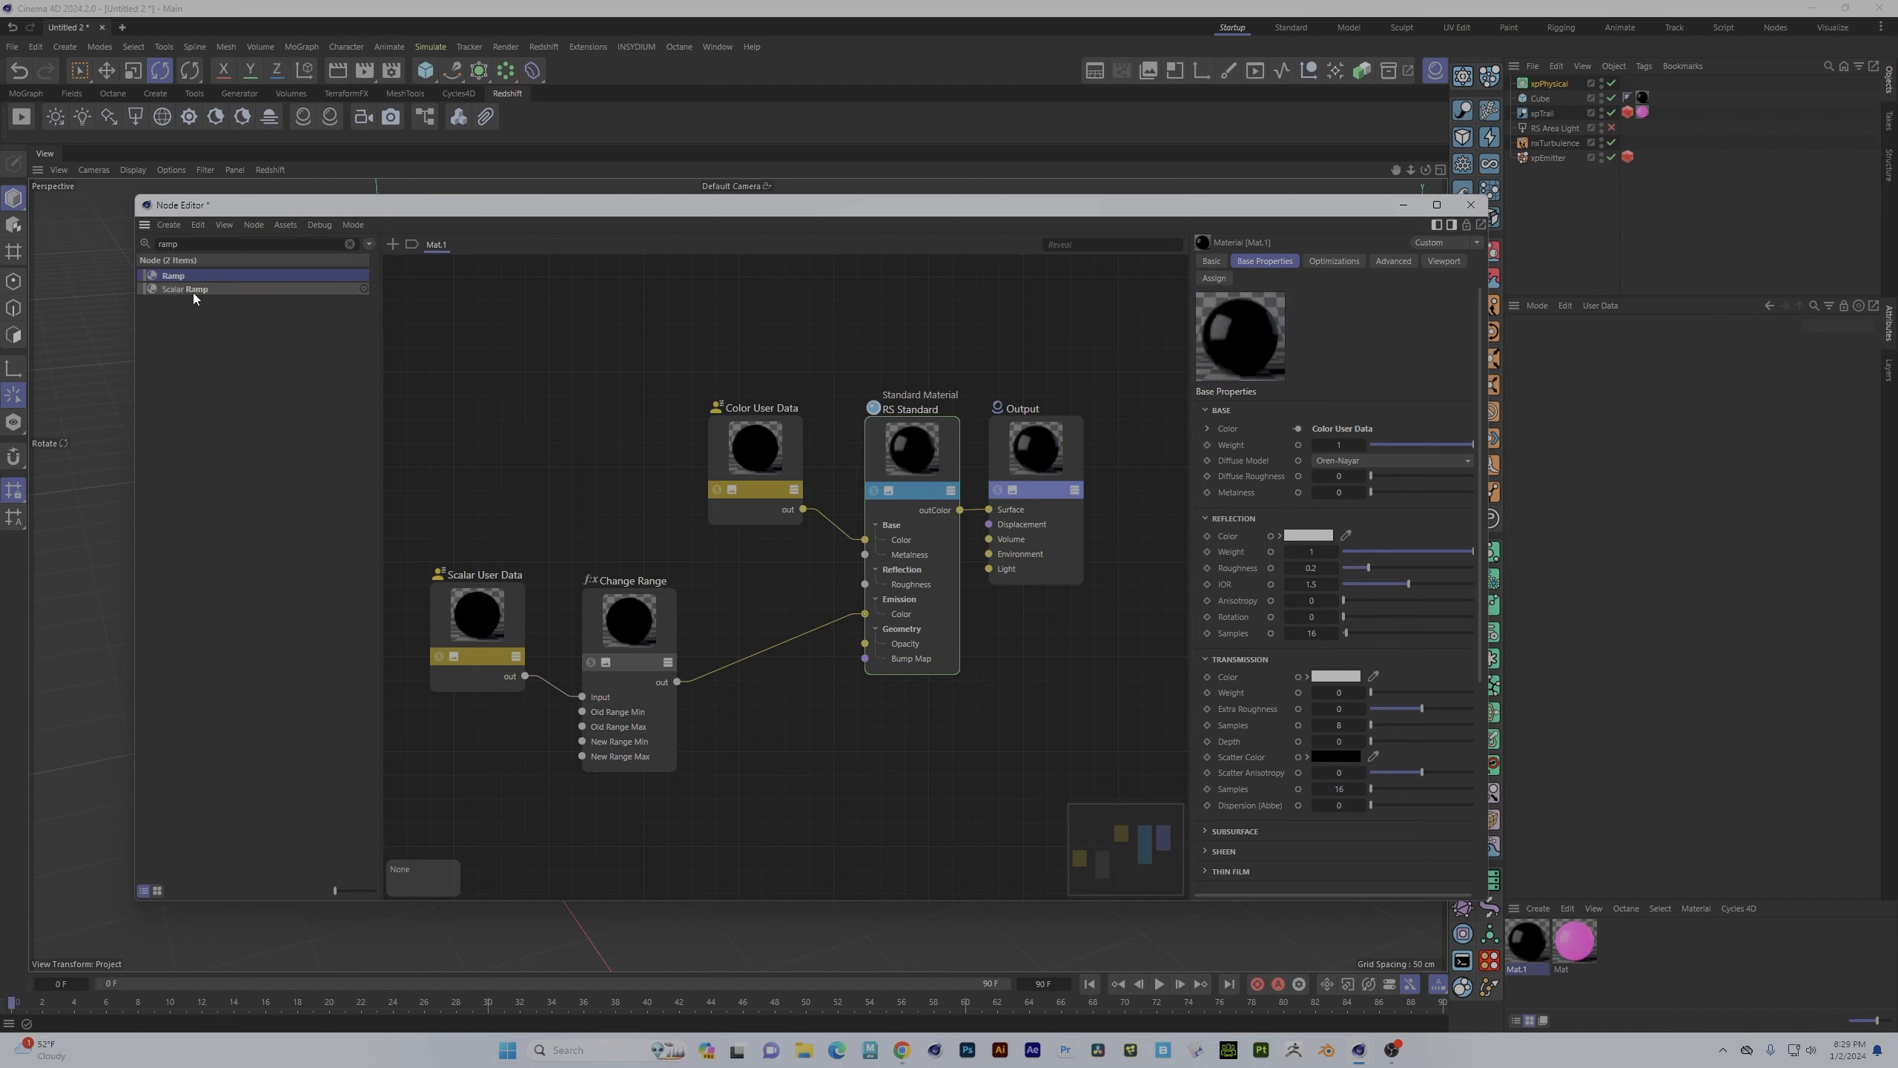
- Insert a Ramp node between Change Range and RS Standard's emission Color in Mat.1, and space out the Scalar User Data and Change Range nodes
{"action": "left_click_drag", "start_coordinate": [766, 656], "coordinate": [785, 660]}
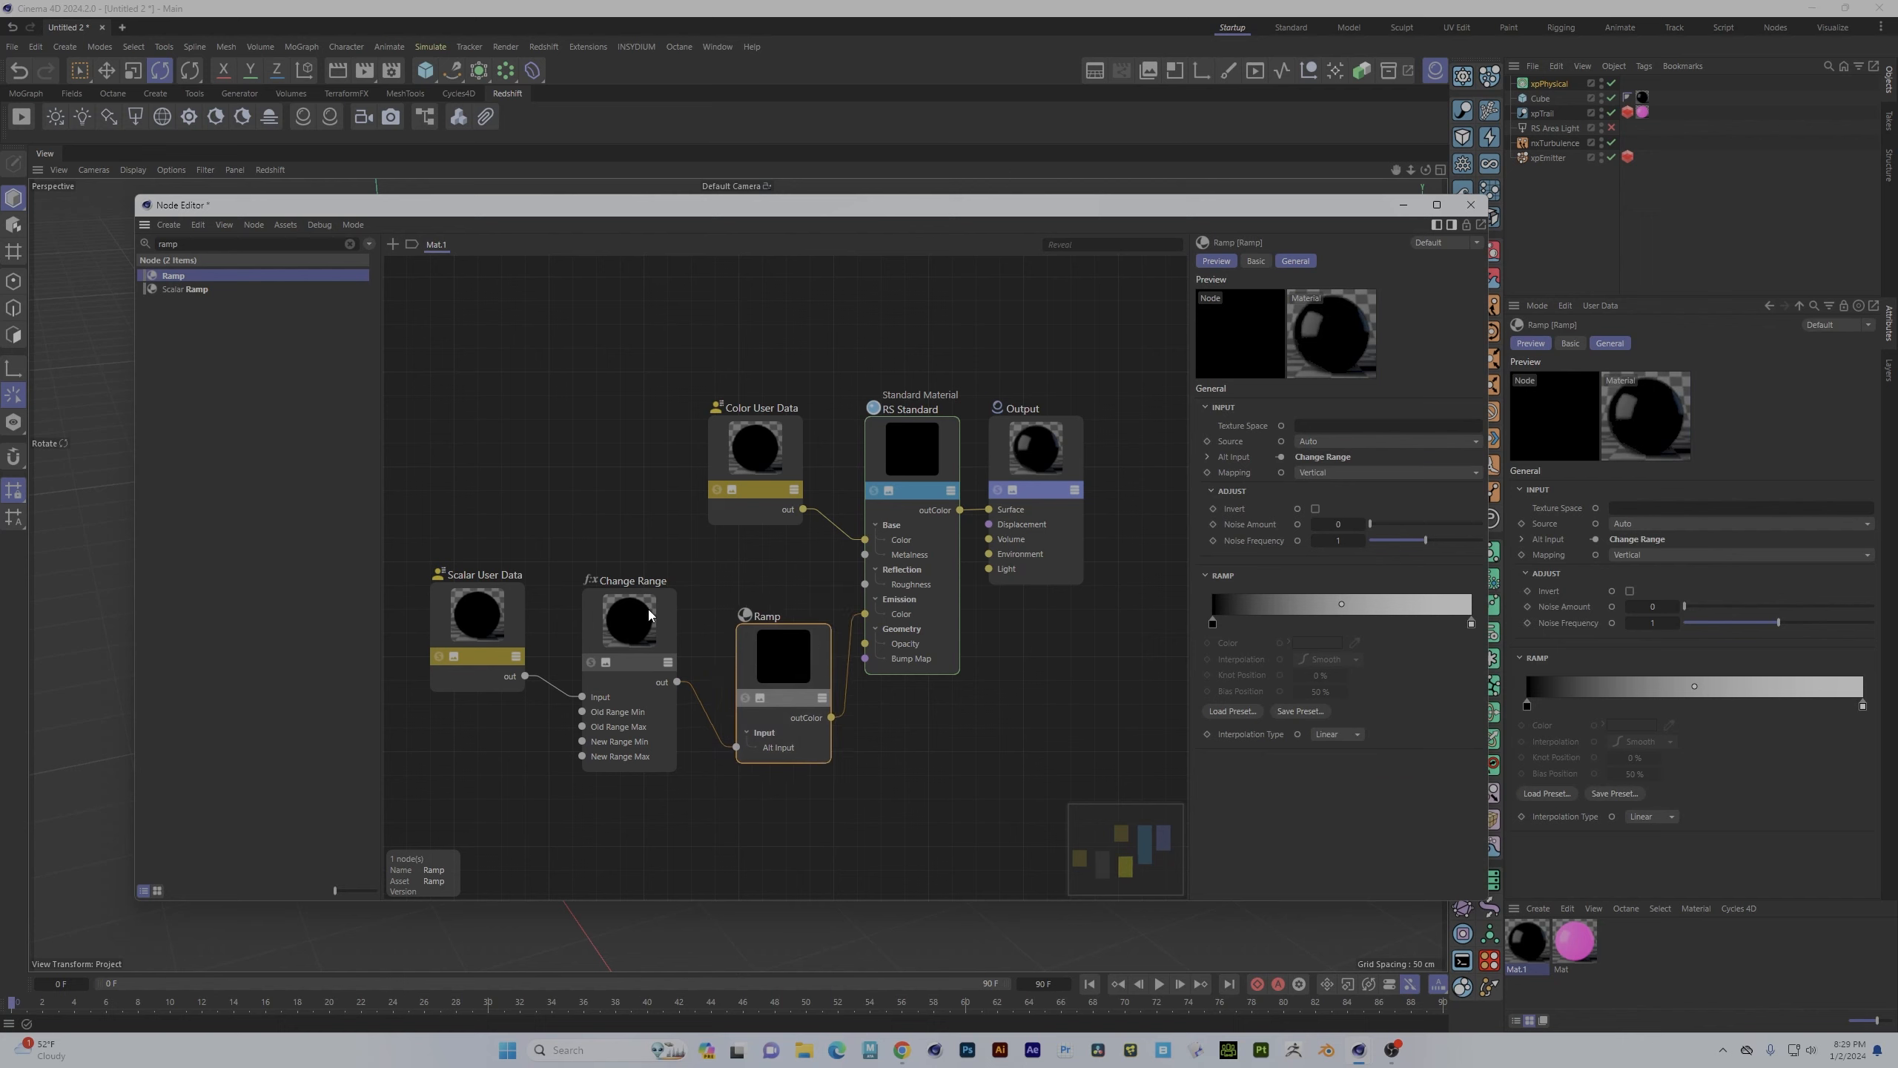
{"action": "left_click_drag", "start_coordinate": [499, 613], "coordinate": [479, 640]}
{"action": "left_click_drag", "start_coordinate": [656, 628], "coordinate": [624, 643]}
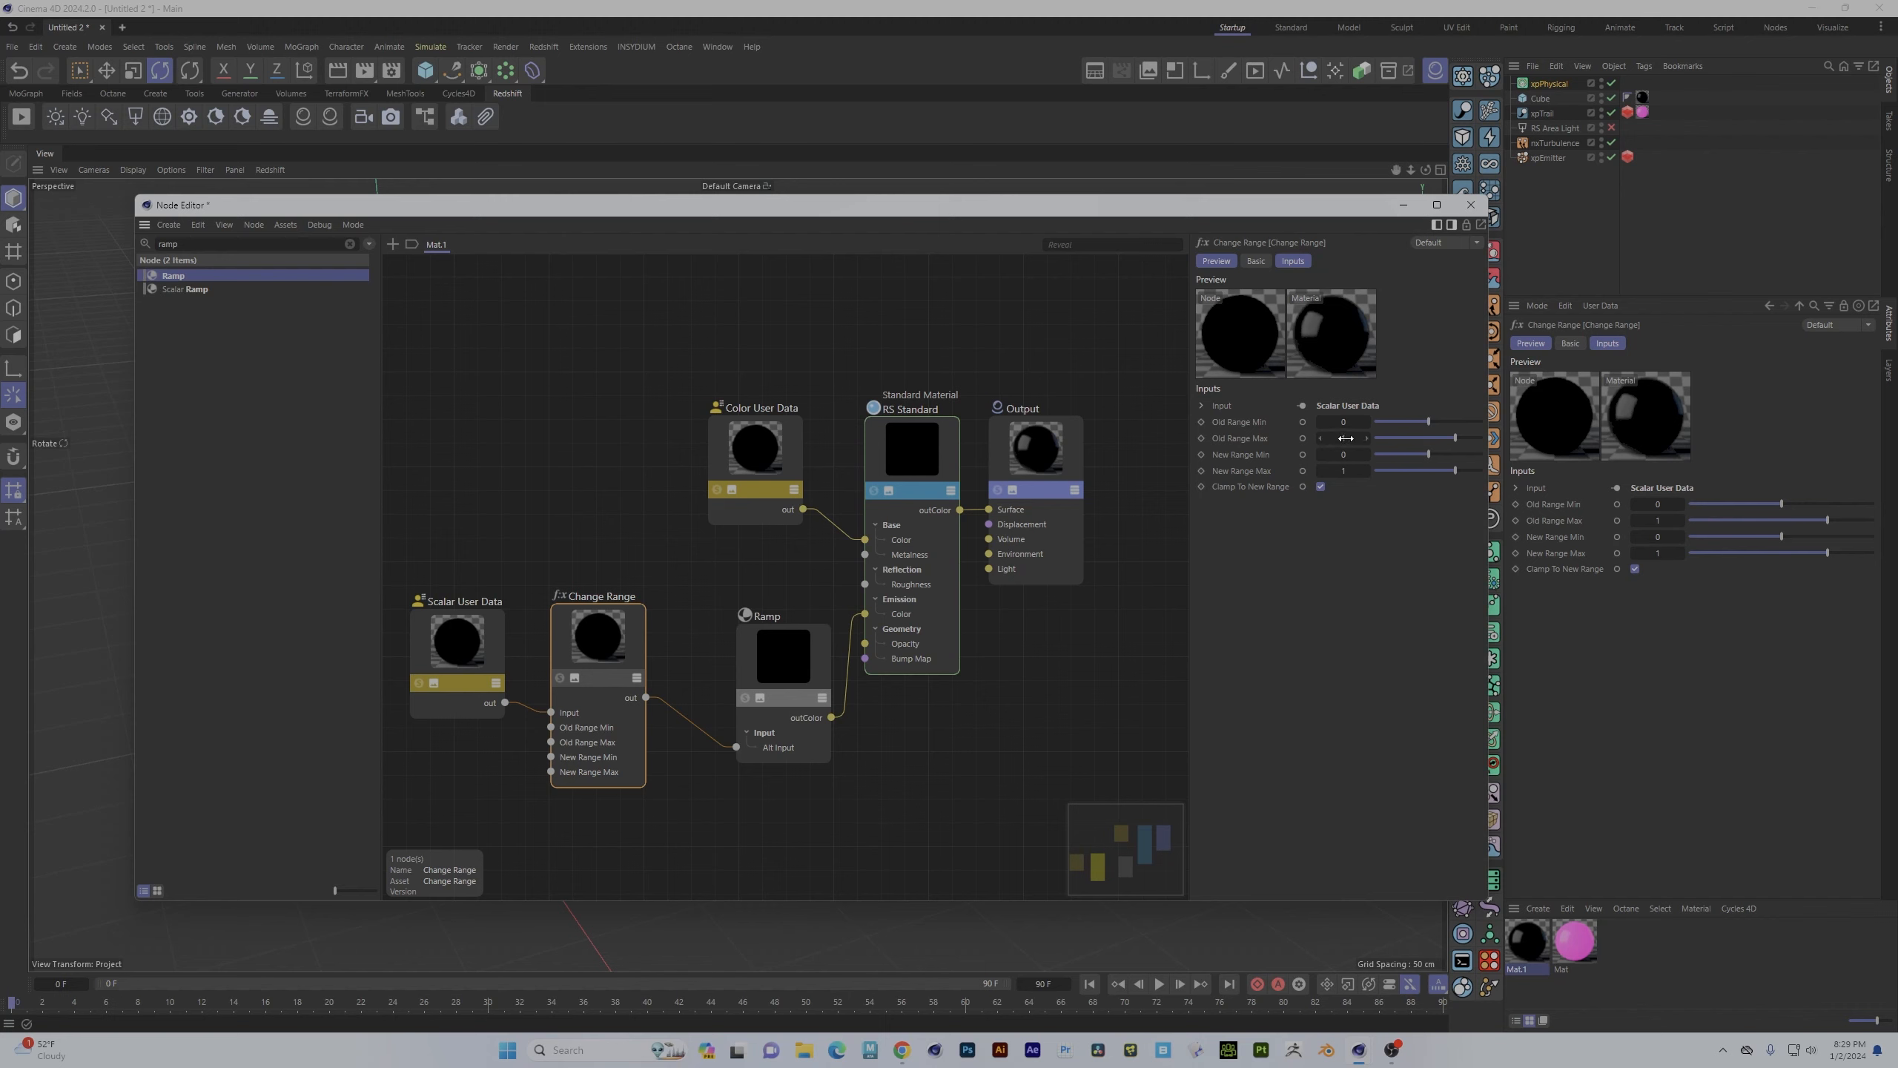
{"action": "left_click_drag", "start_coordinate": [602, 650], "coordinate": [627, 662]}
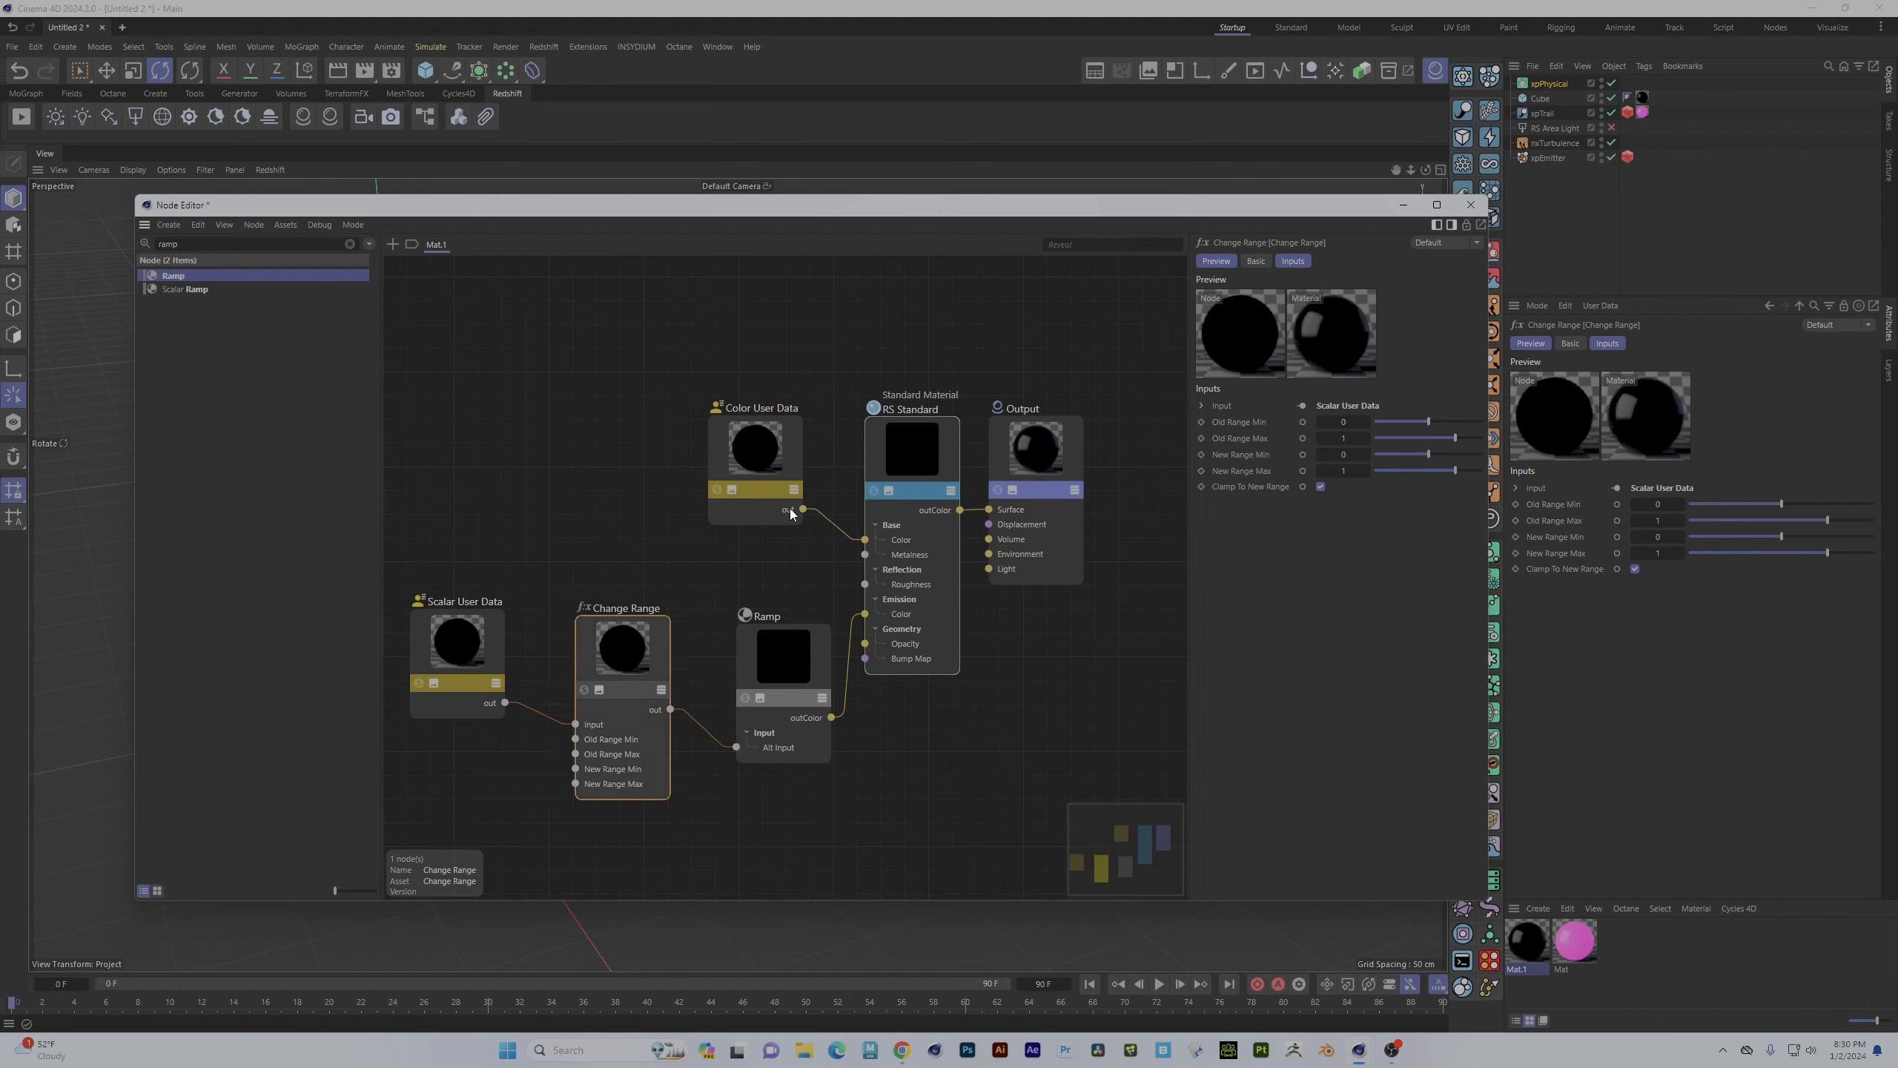
- Connect the Ramp's outColor to RS Standard's base Color in place of Color User Data, and close the Node Editor
{"action": "left_click", "coordinate": [848, 621]}
{"action": "left_click_drag", "start_coordinate": [813, 633], "coordinate": [866, 613]}
{"action": "left_click", "coordinate": [744, 421]}
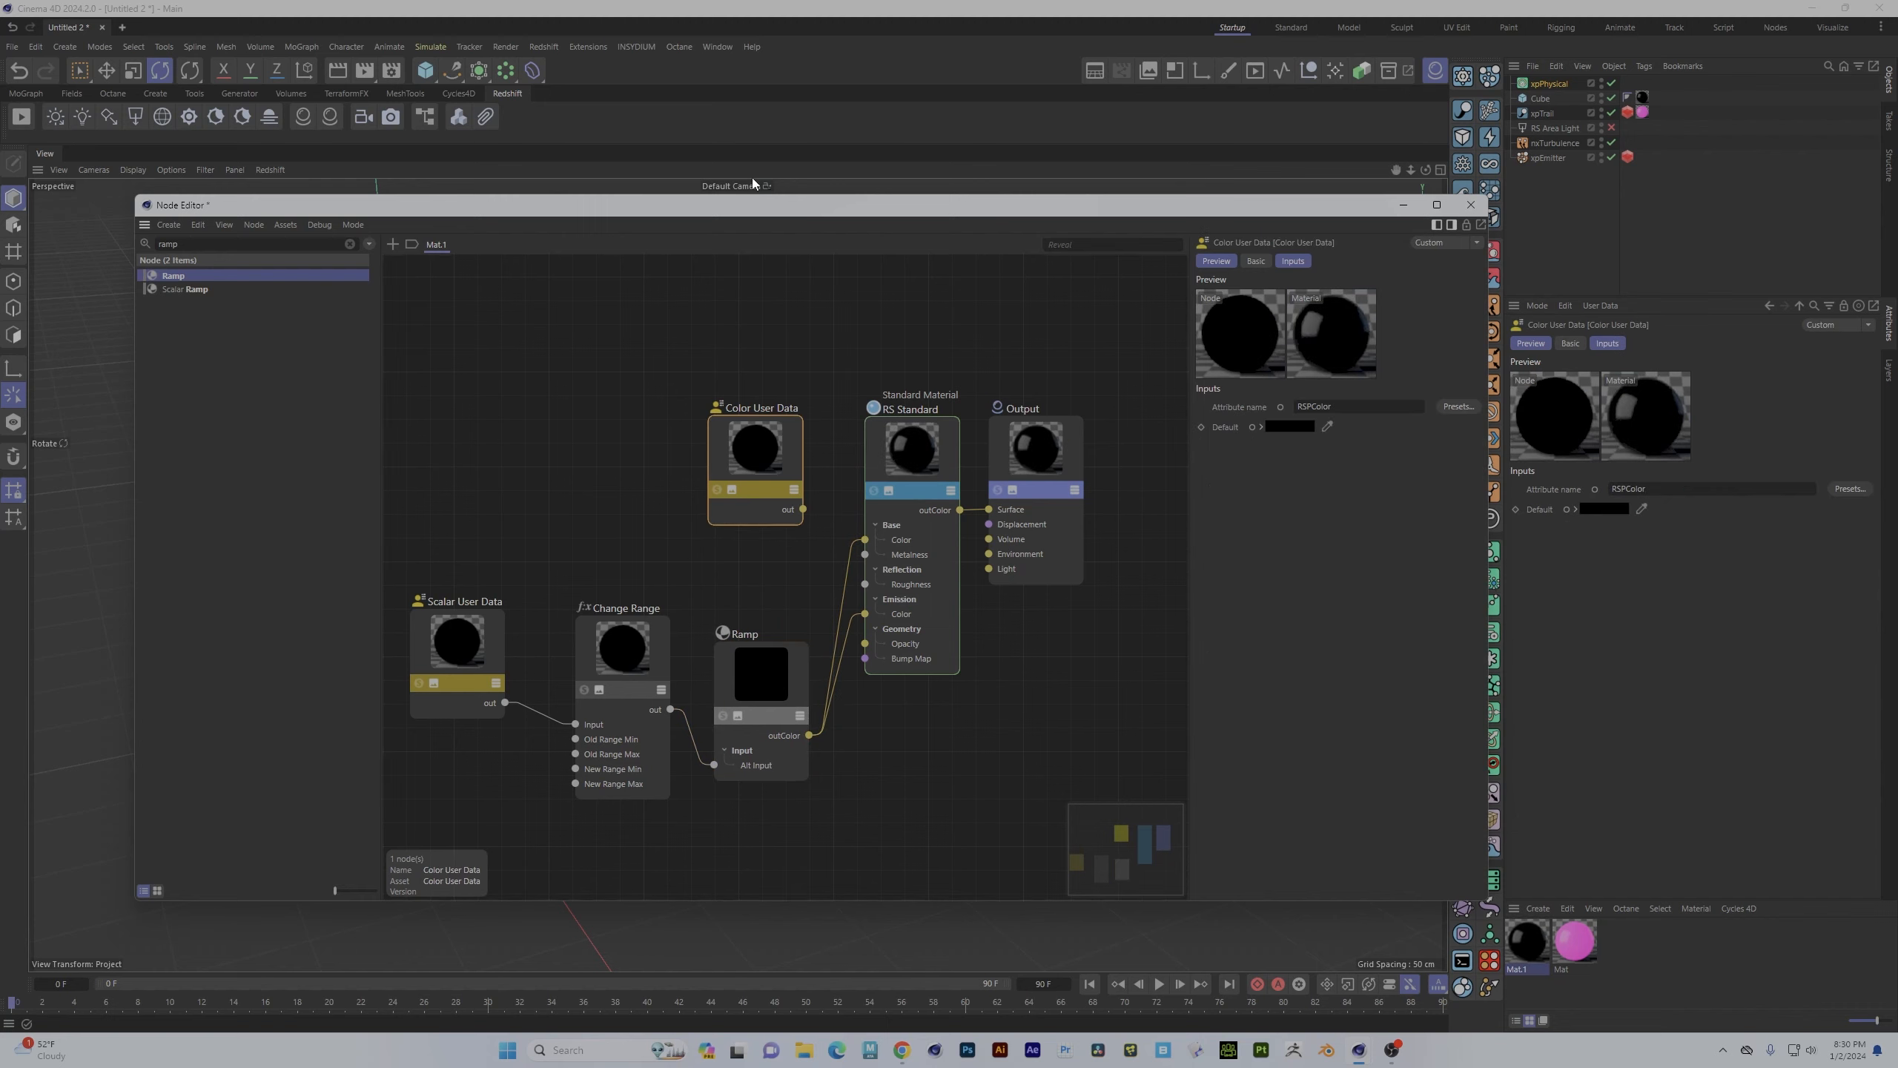
{"action": "left_click_drag", "start_coordinate": [720, 218], "coordinate": [778, 222]}
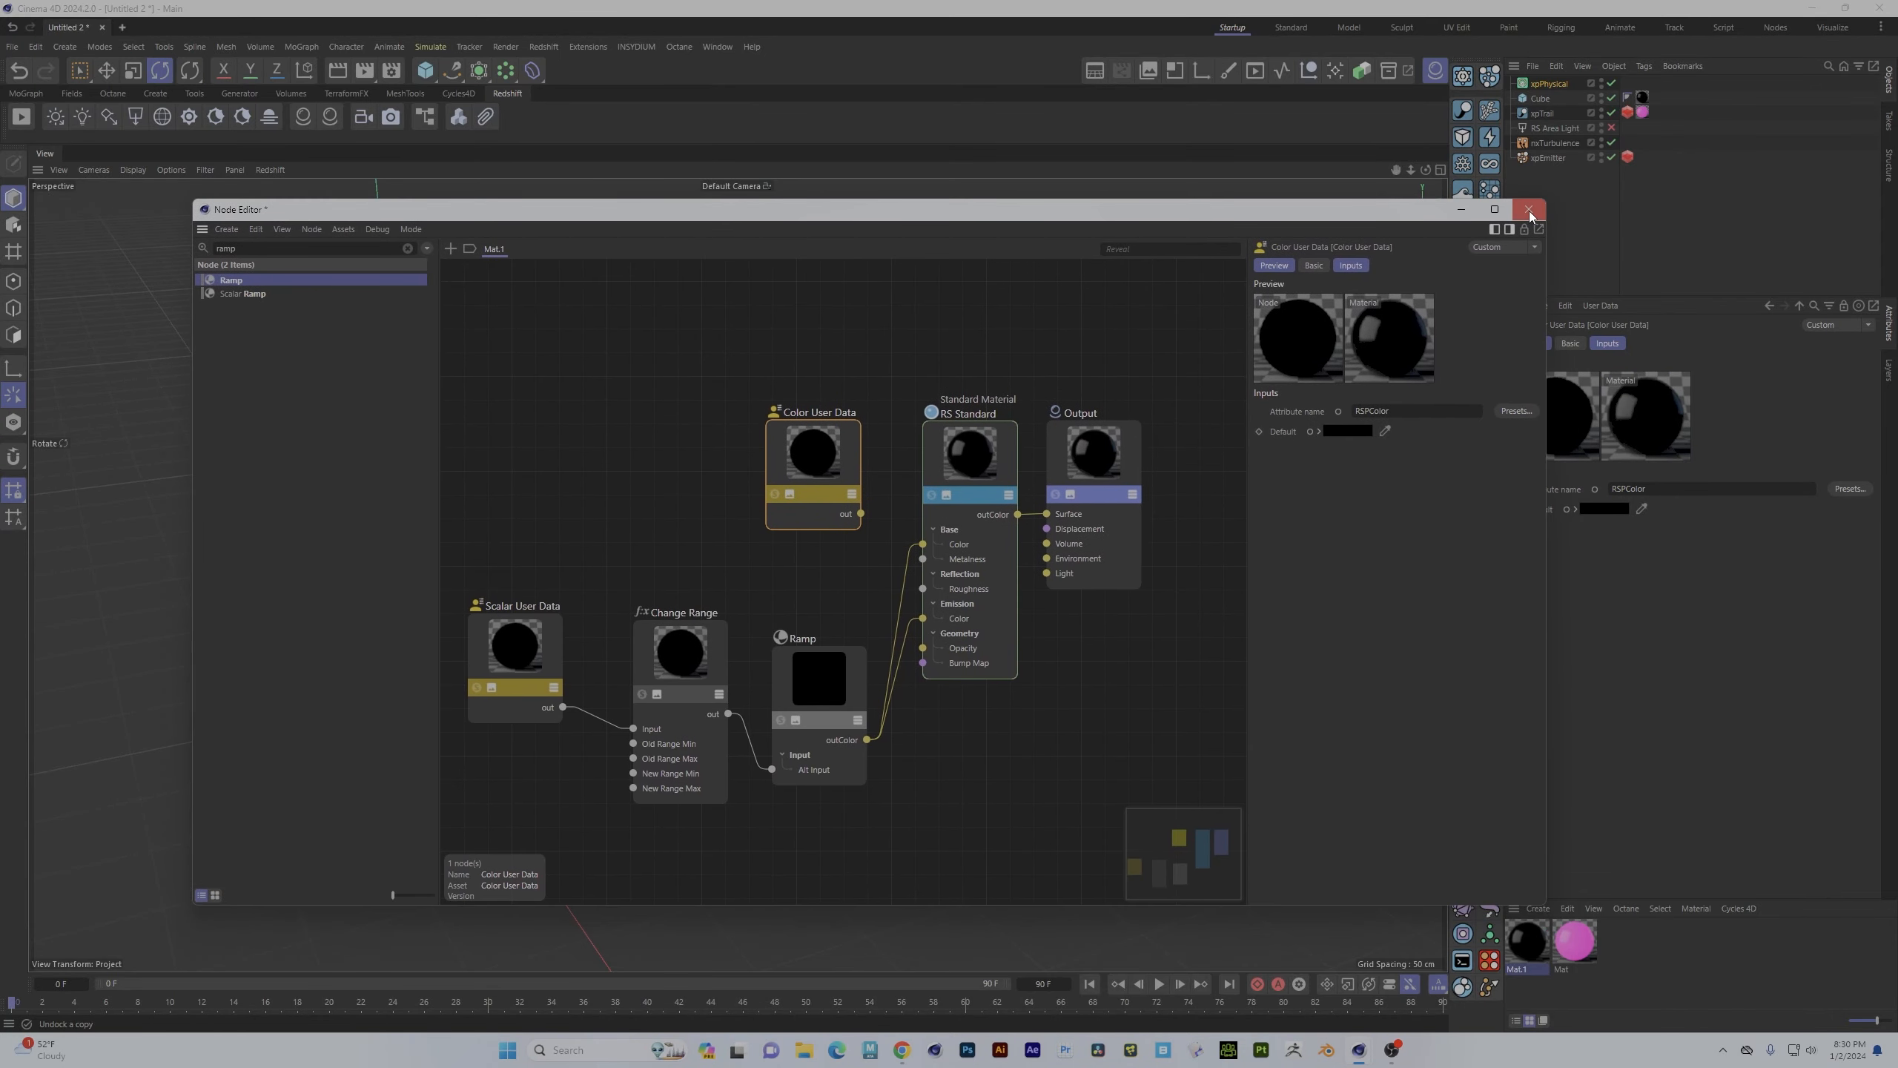
{"action": "left_click", "coordinate": [1528, 209]}
- Play the particle simulation until the trails extend, and render it live in the Redshift RenderView from a closer angle
{"action": "left_click", "coordinate": [1170, 986]}
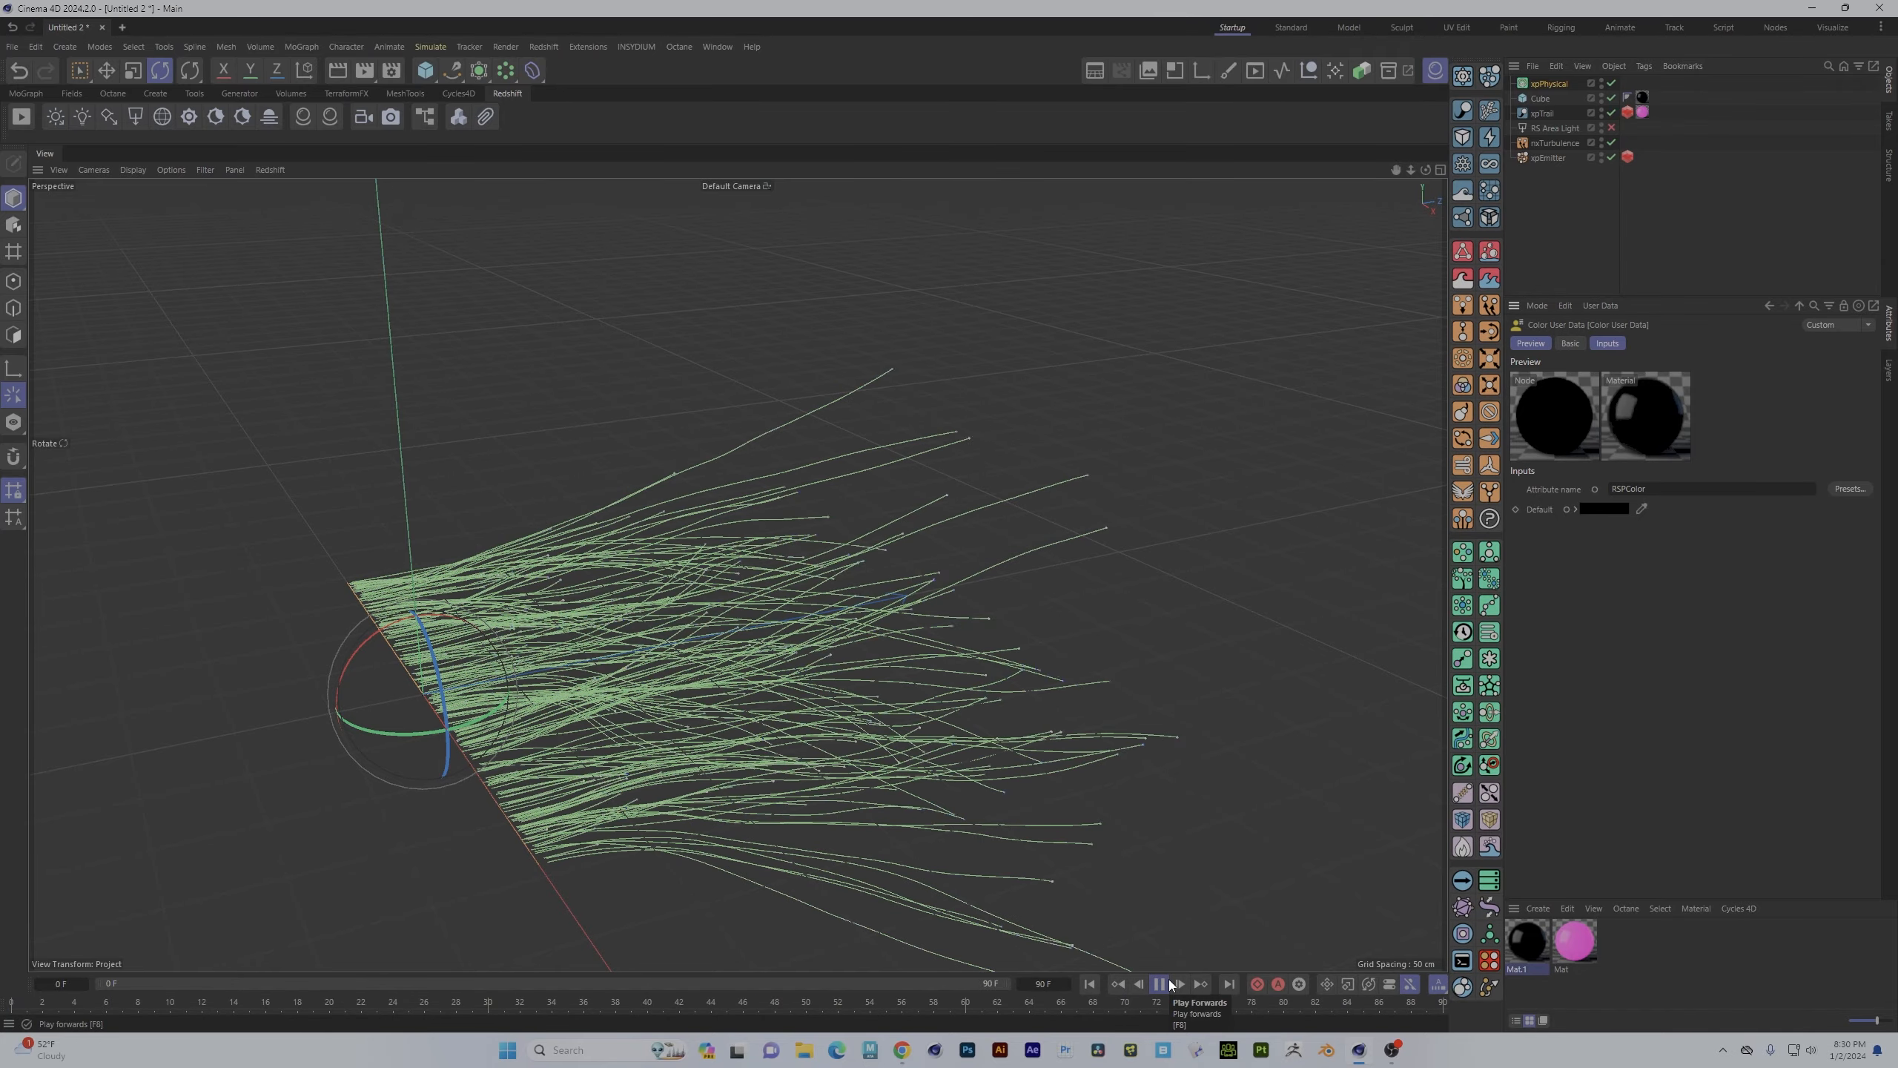
{"action": "left_click", "coordinate": [1160, 986]}
{"action": "left_click", "coordinate": [20, 115]}
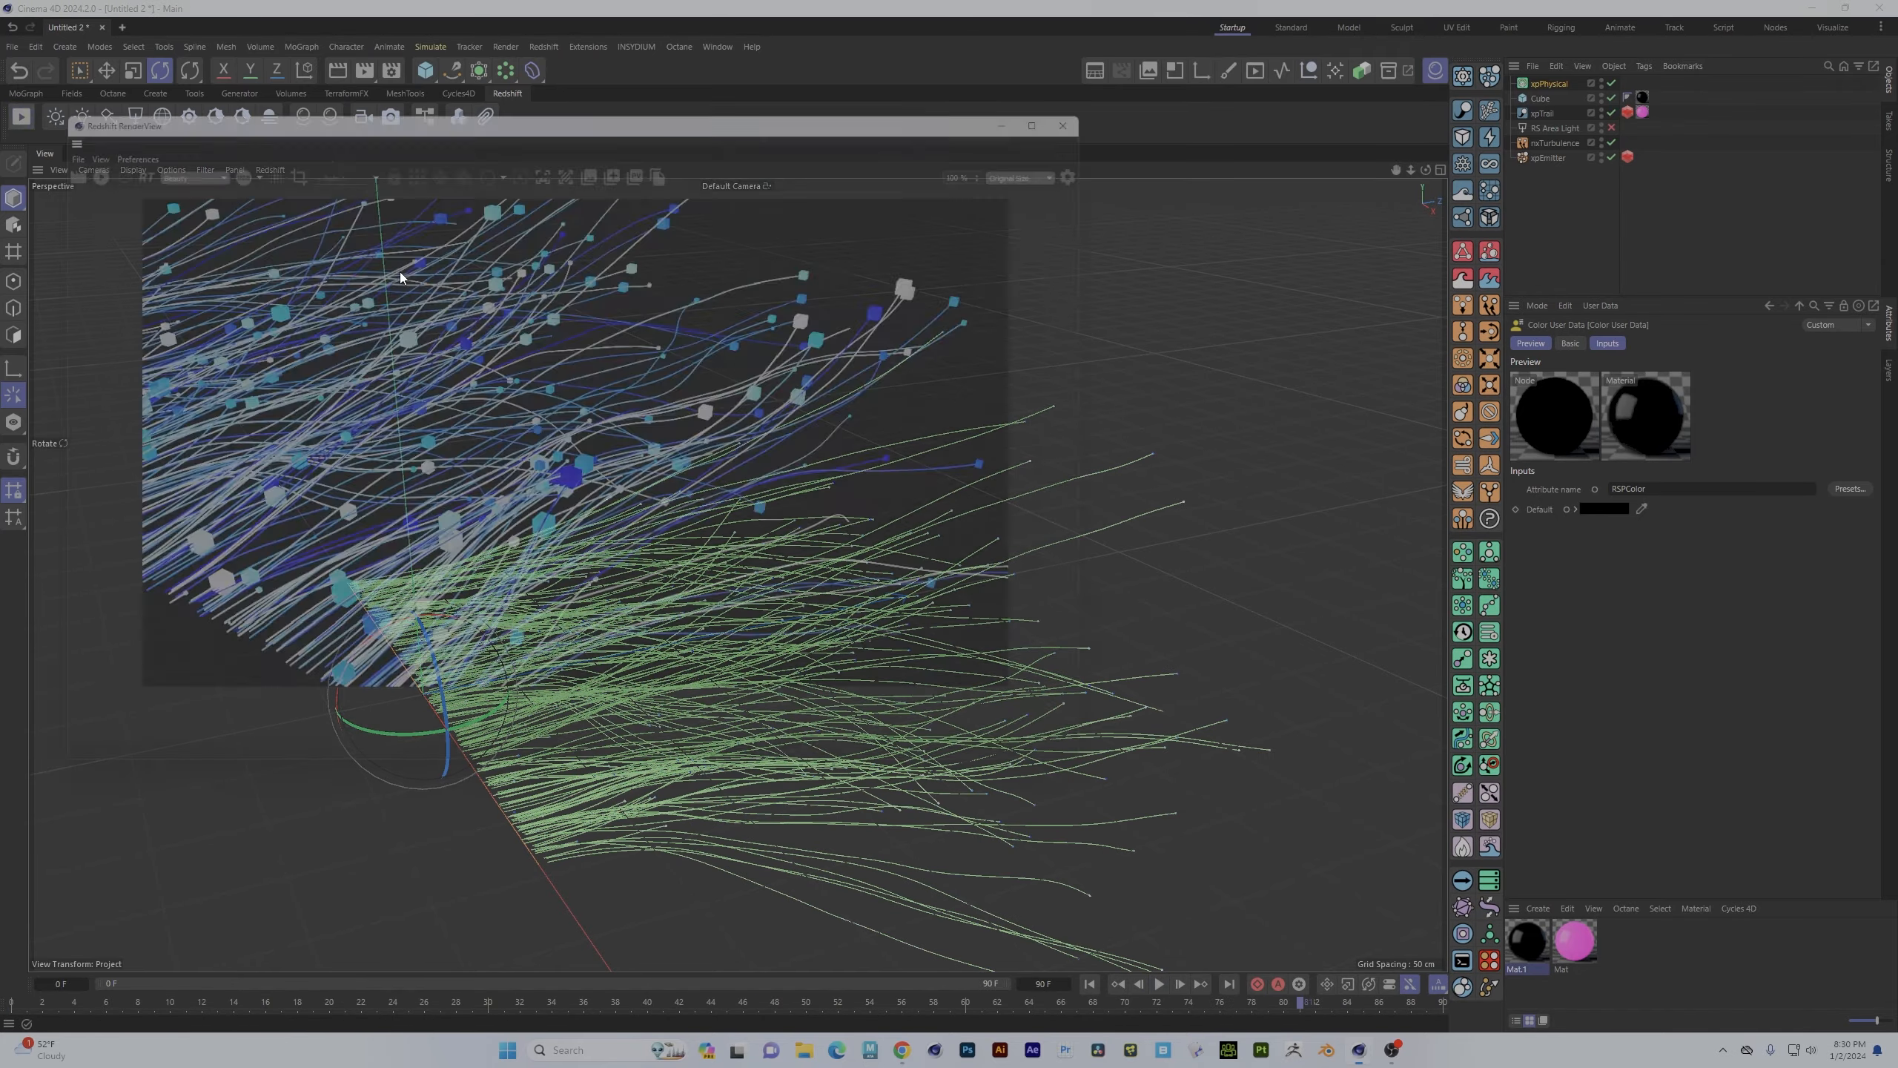
{"action": "left_click", "coordinate": [60, 153]}
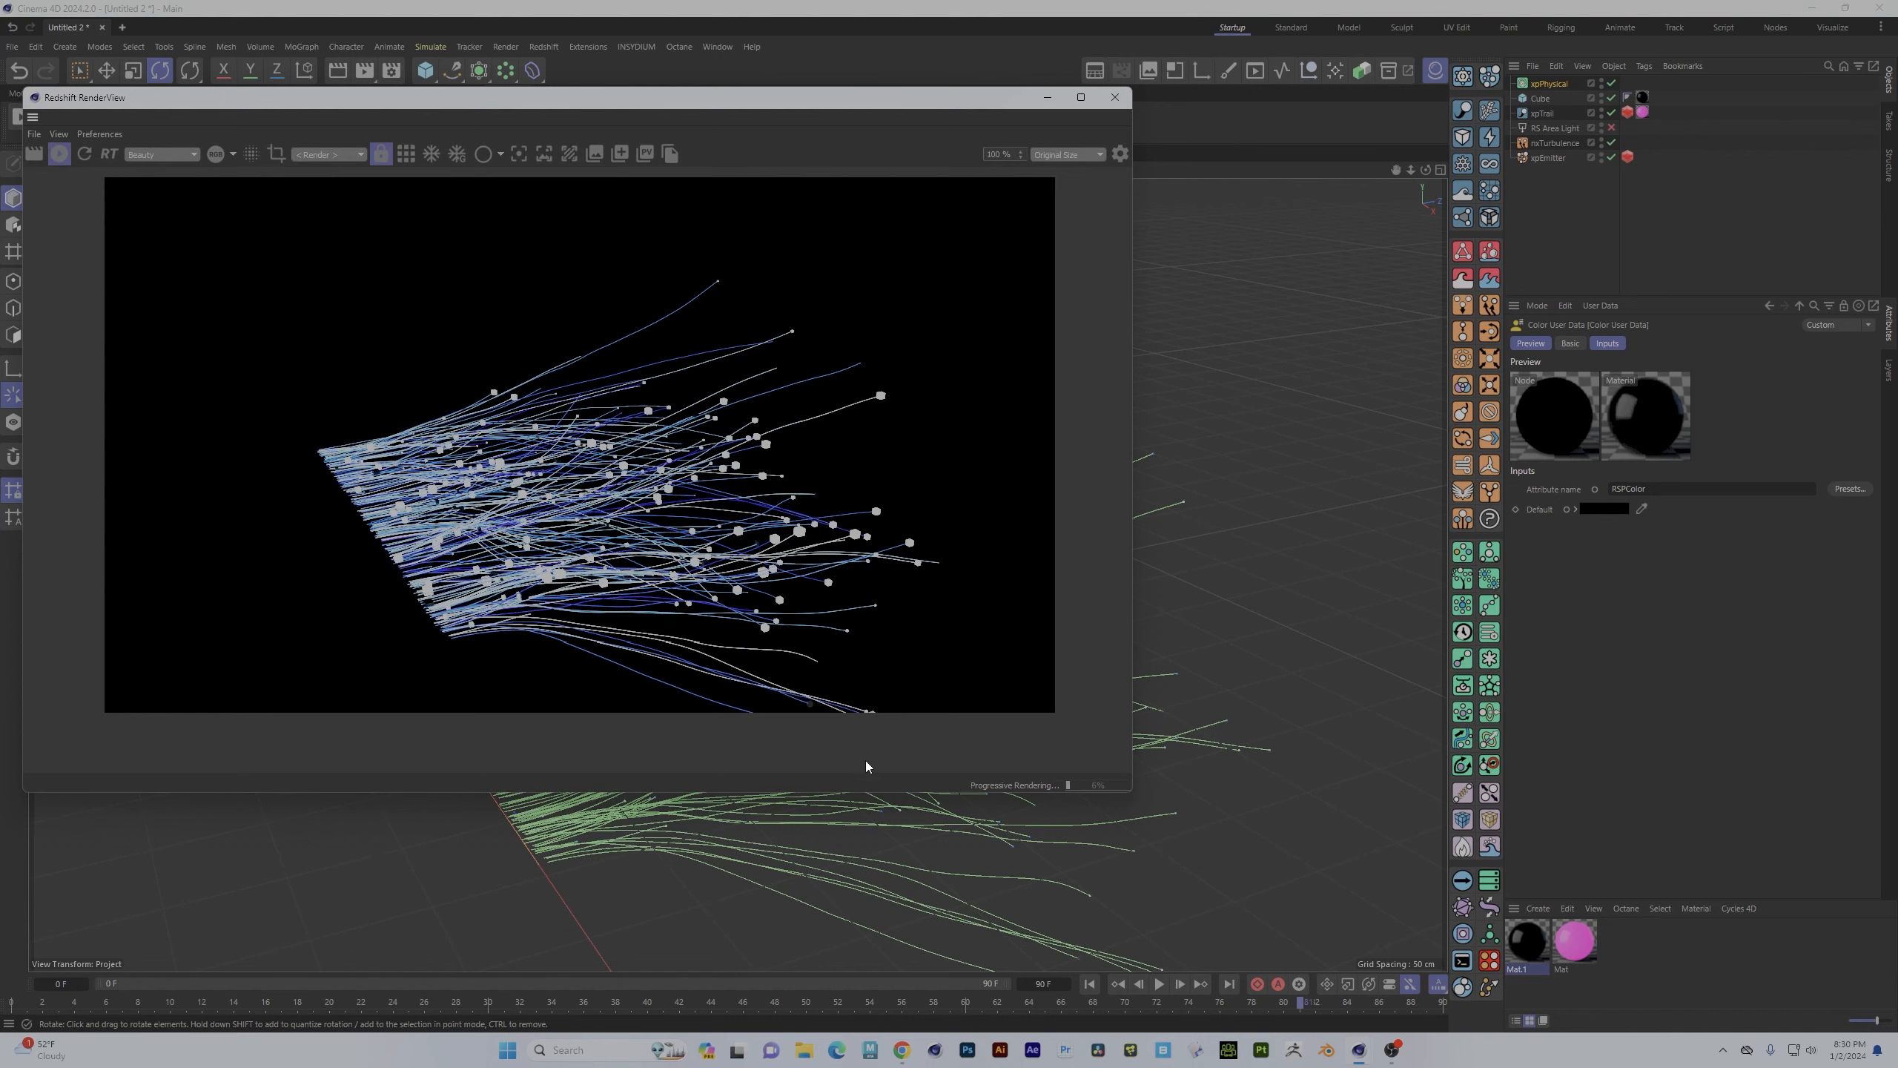
{"action": "left_click_drag", "start_coordinate": [869, 852], "coordinate": [1080, 868], "text": "alt"}
{"action": "left_click_drag", "start_coordinate": [1207, 605], "coordinate": [1052, 712], "text": "alt"}
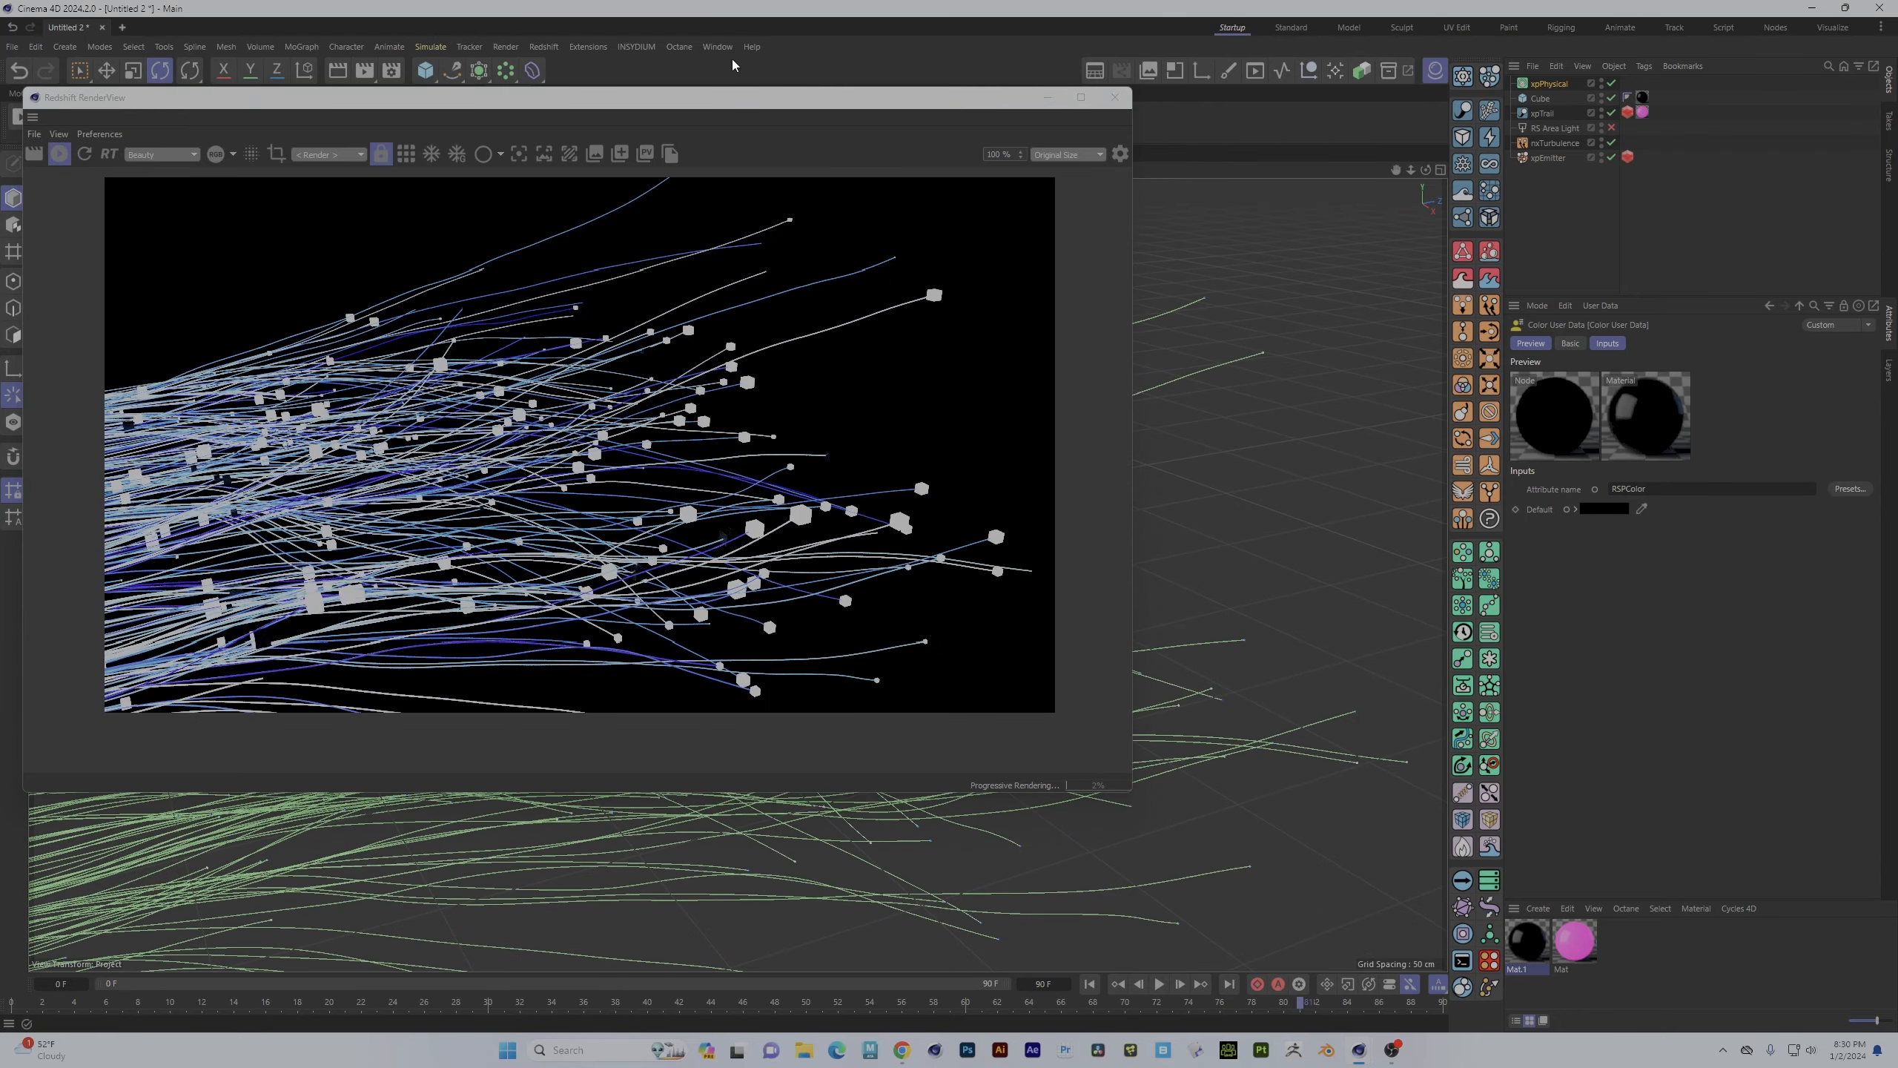
- Disable the xpTrail object and open the xpEmitter's physical settings in its extended data
{"action": "left_click", "coordinate": [1612, 113]}
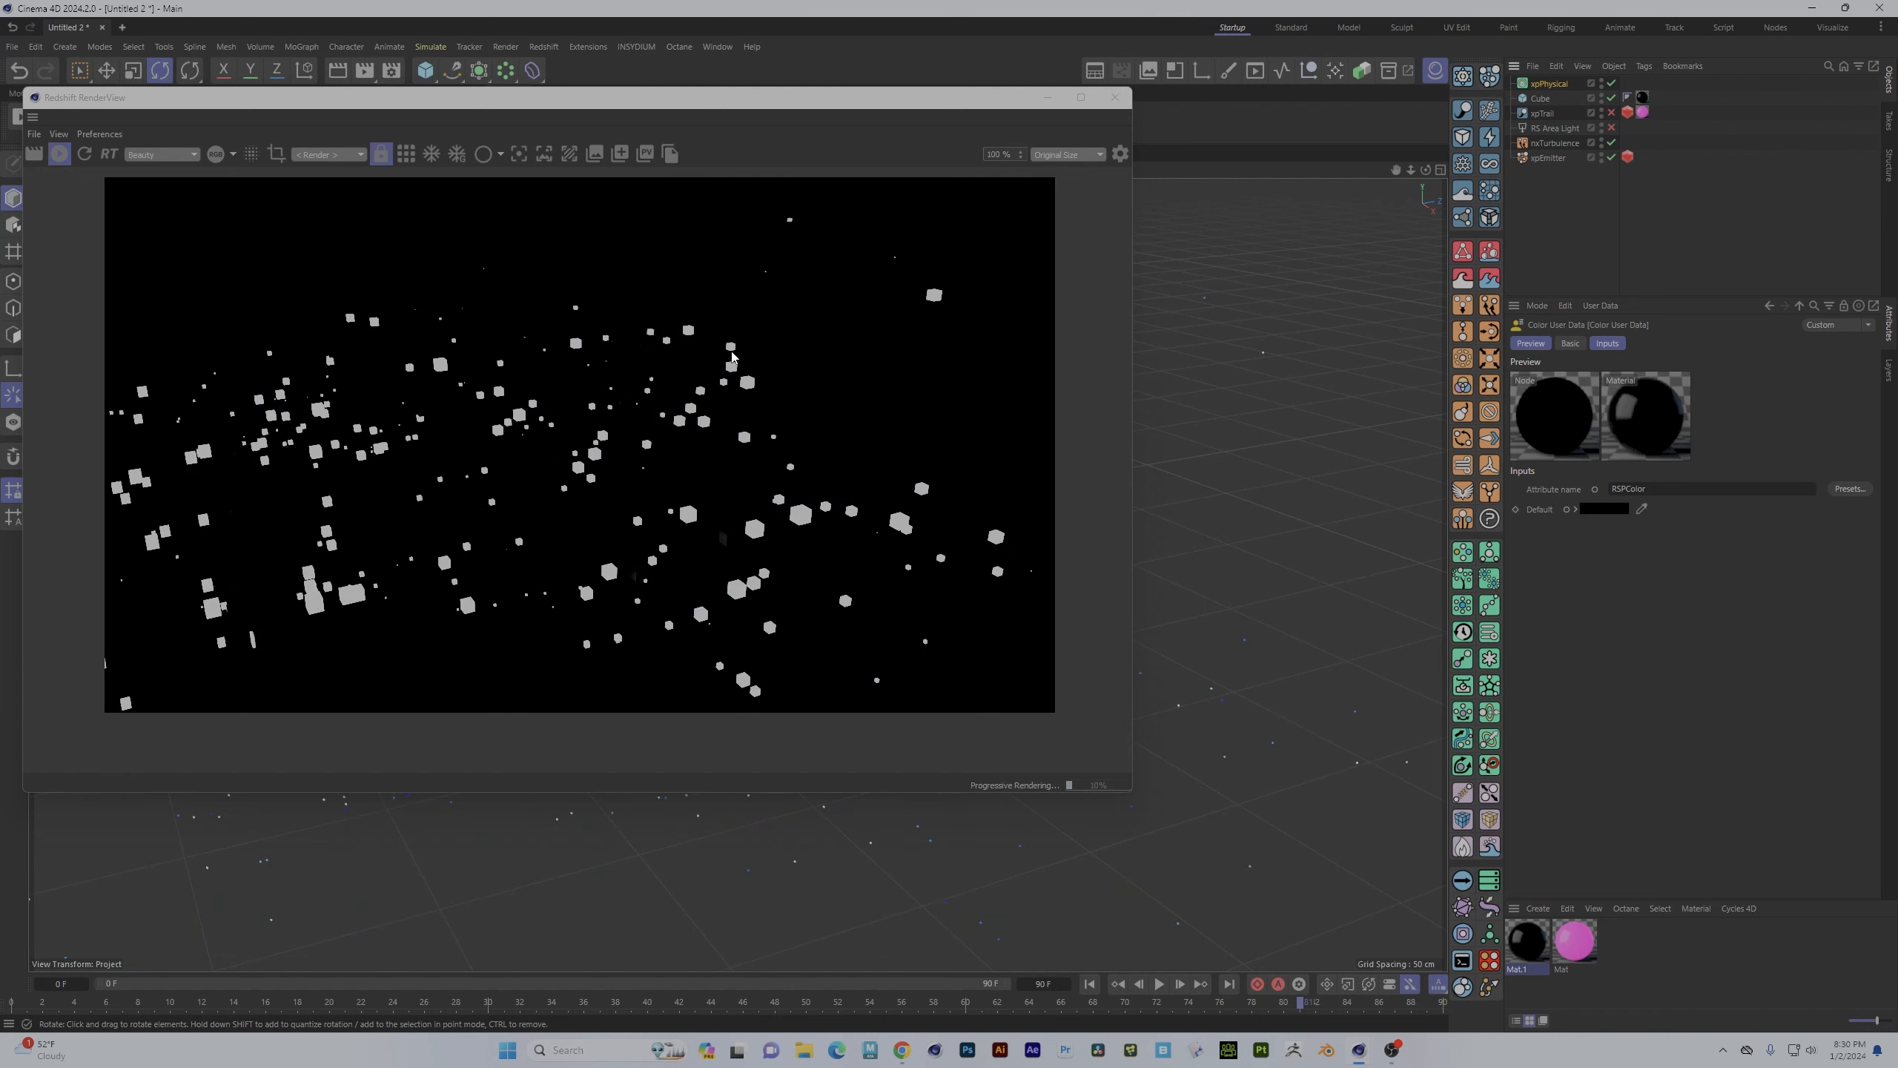
{"action": "left_click", "coordinate": [1547, 158]}
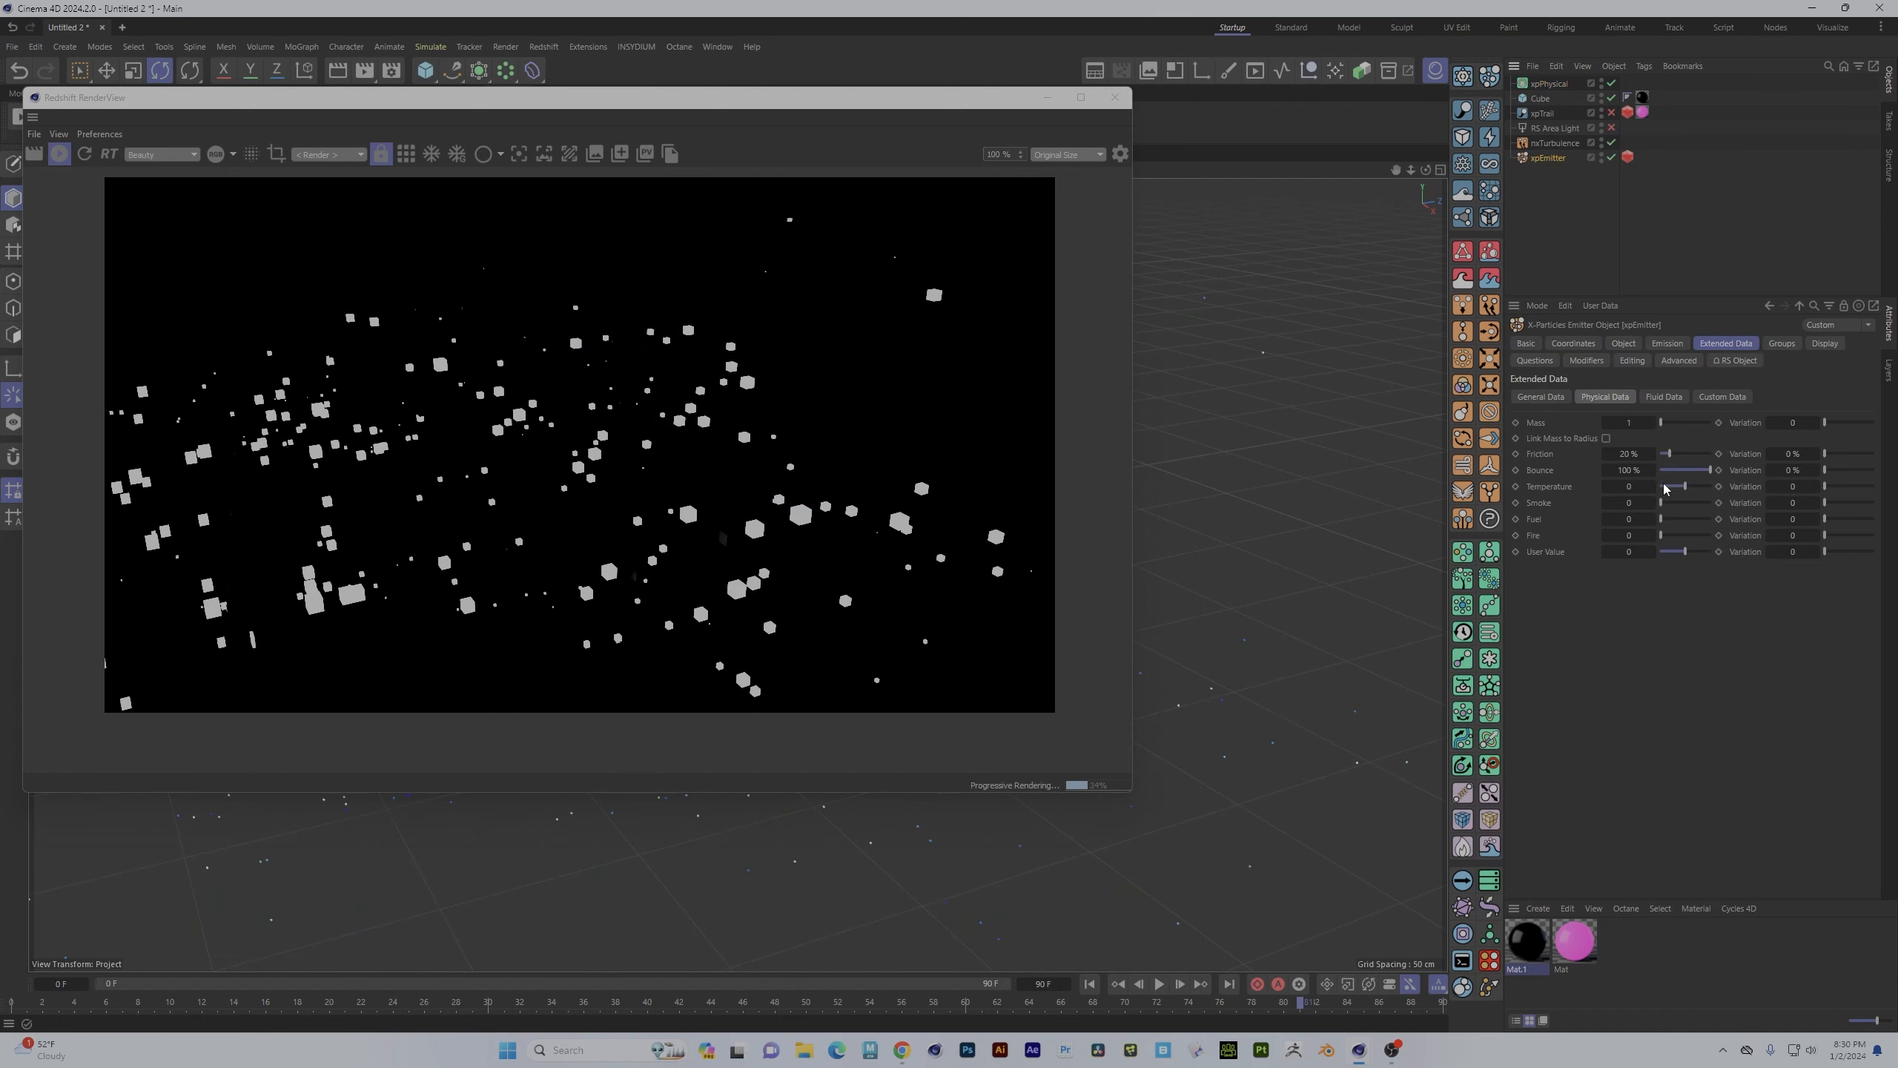
- Set the xpEmitter's emission birthrate to 1000
{"action": "left_click", "coordinate": [1668, 343]}
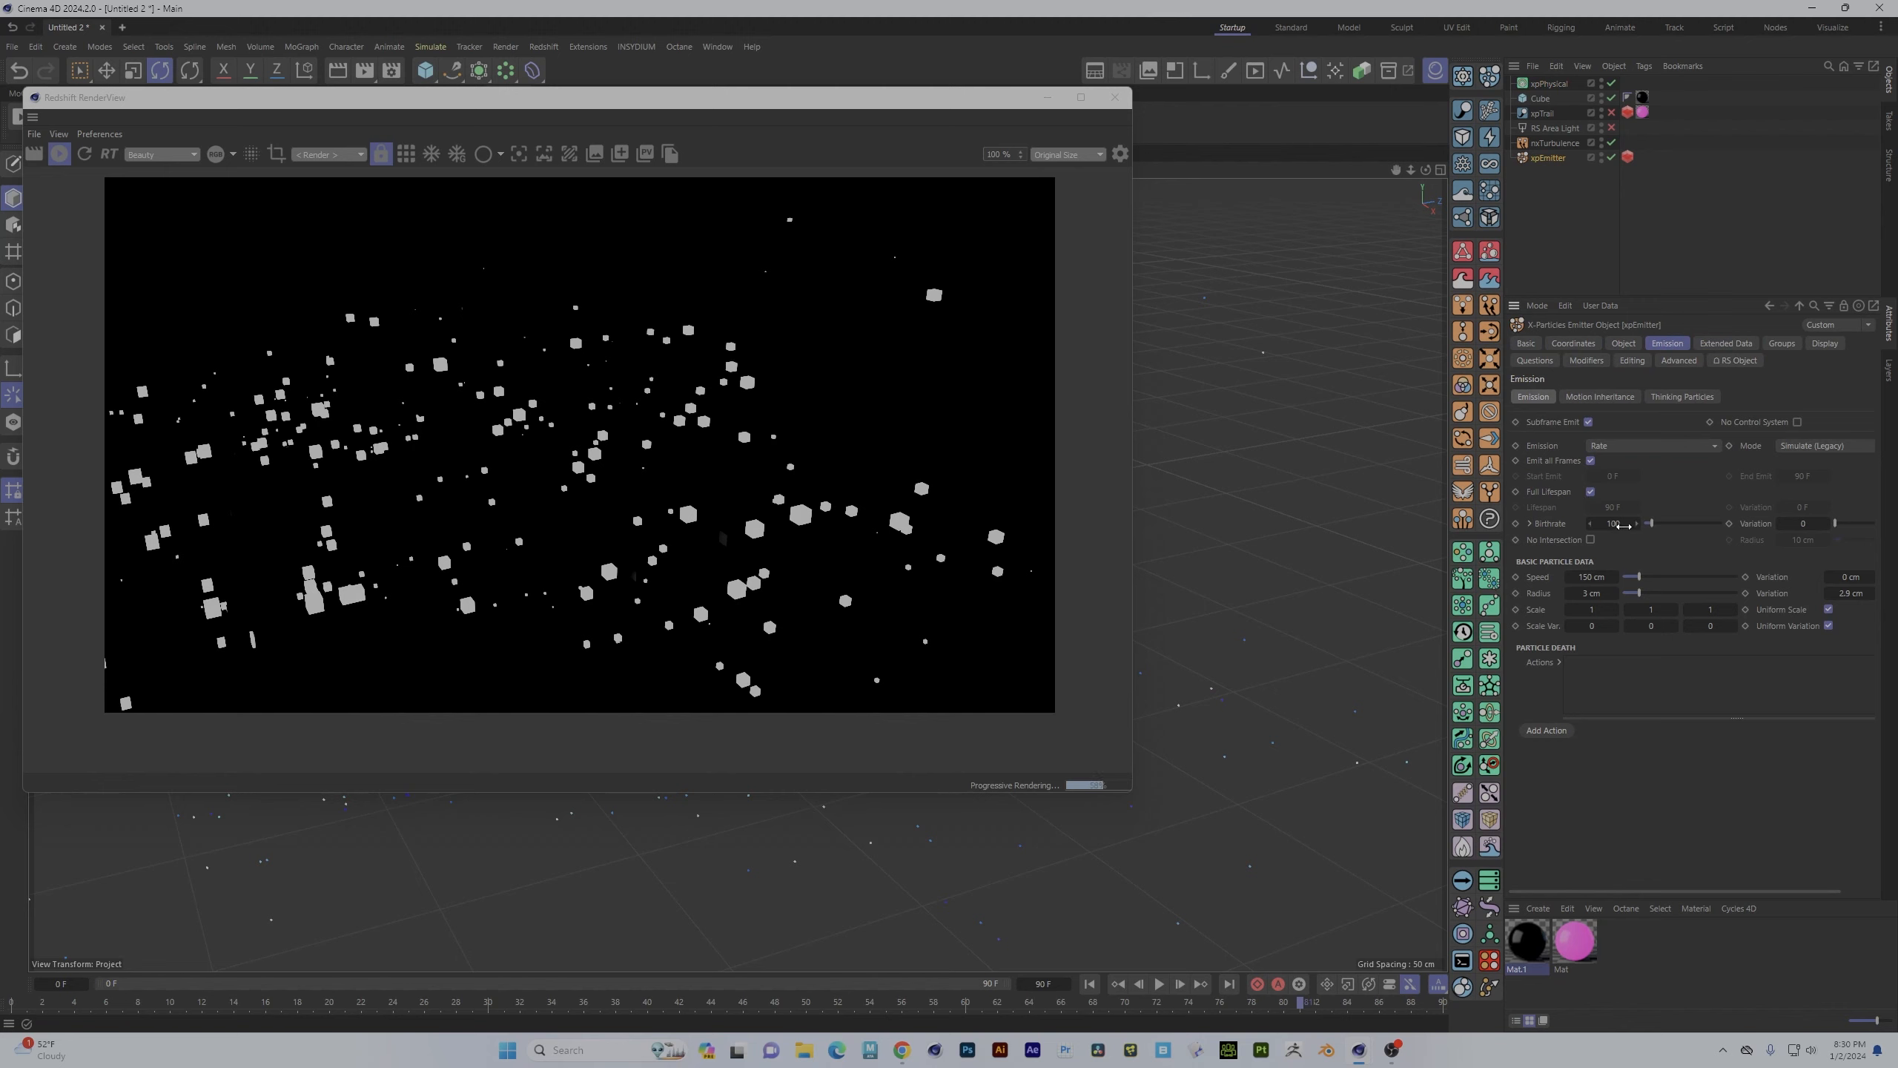
{"action": "left_click", "coordinate": [1623, 526]}
{"action": "type", "text": "0"}
{"action": "key", "text": "Return"}
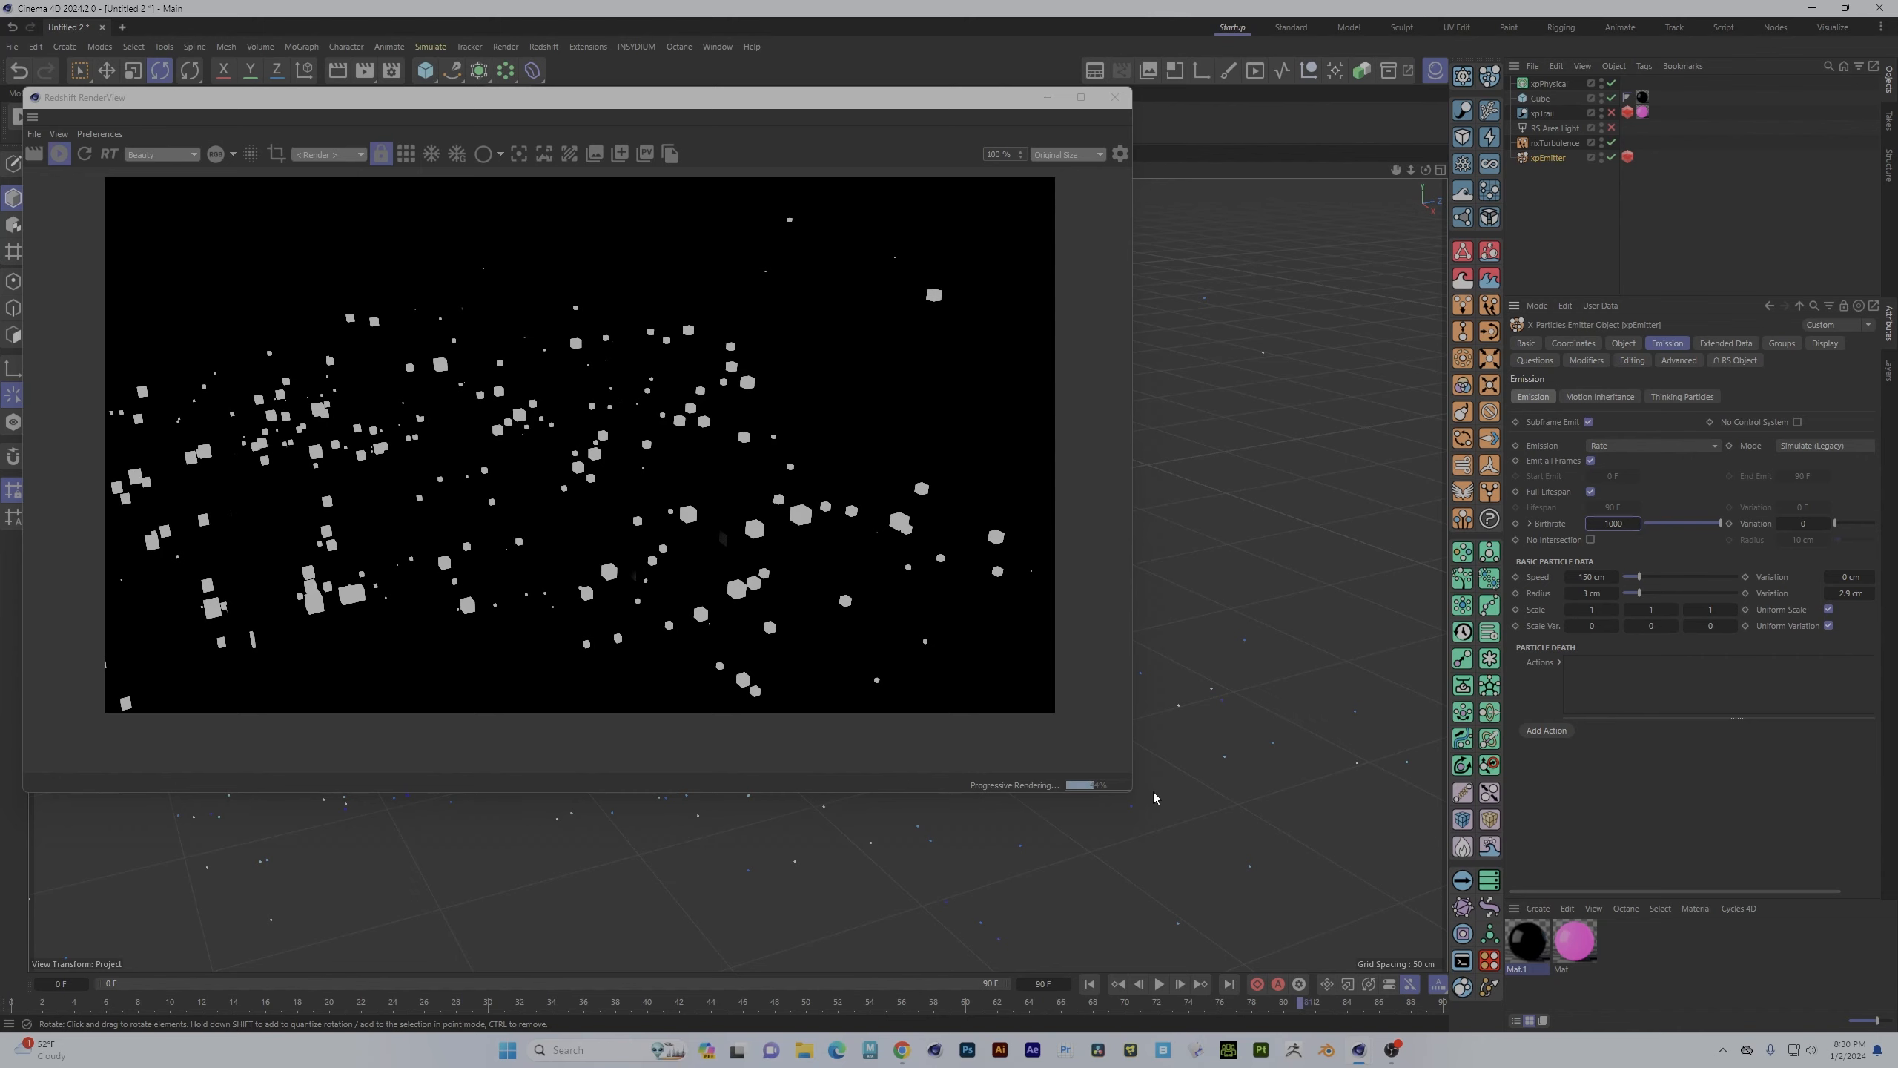
- Replay the simulation from the start until the denser cubes spread out, and orbit the view to frame them in the render
{"action": "key", "text": "shift+f"}
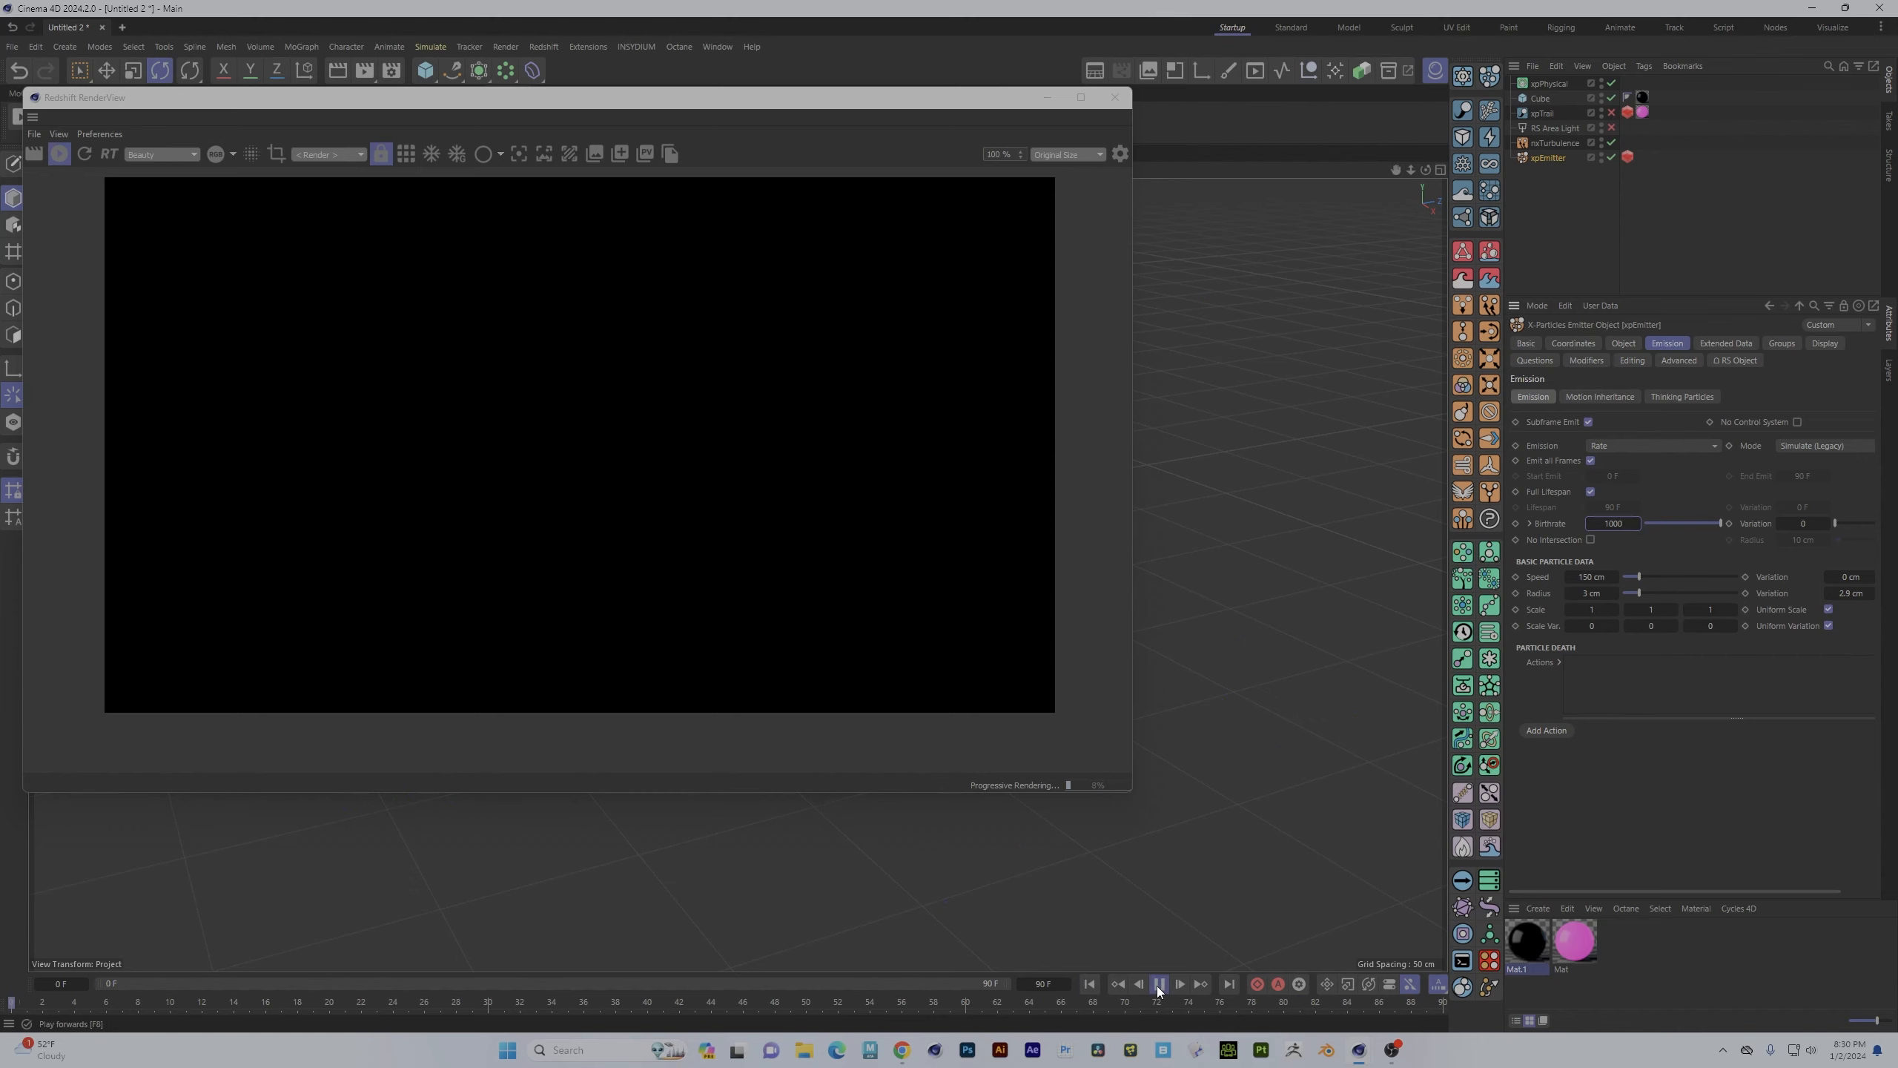
{"action": "left_click", "coordinate": [1159, 984]}
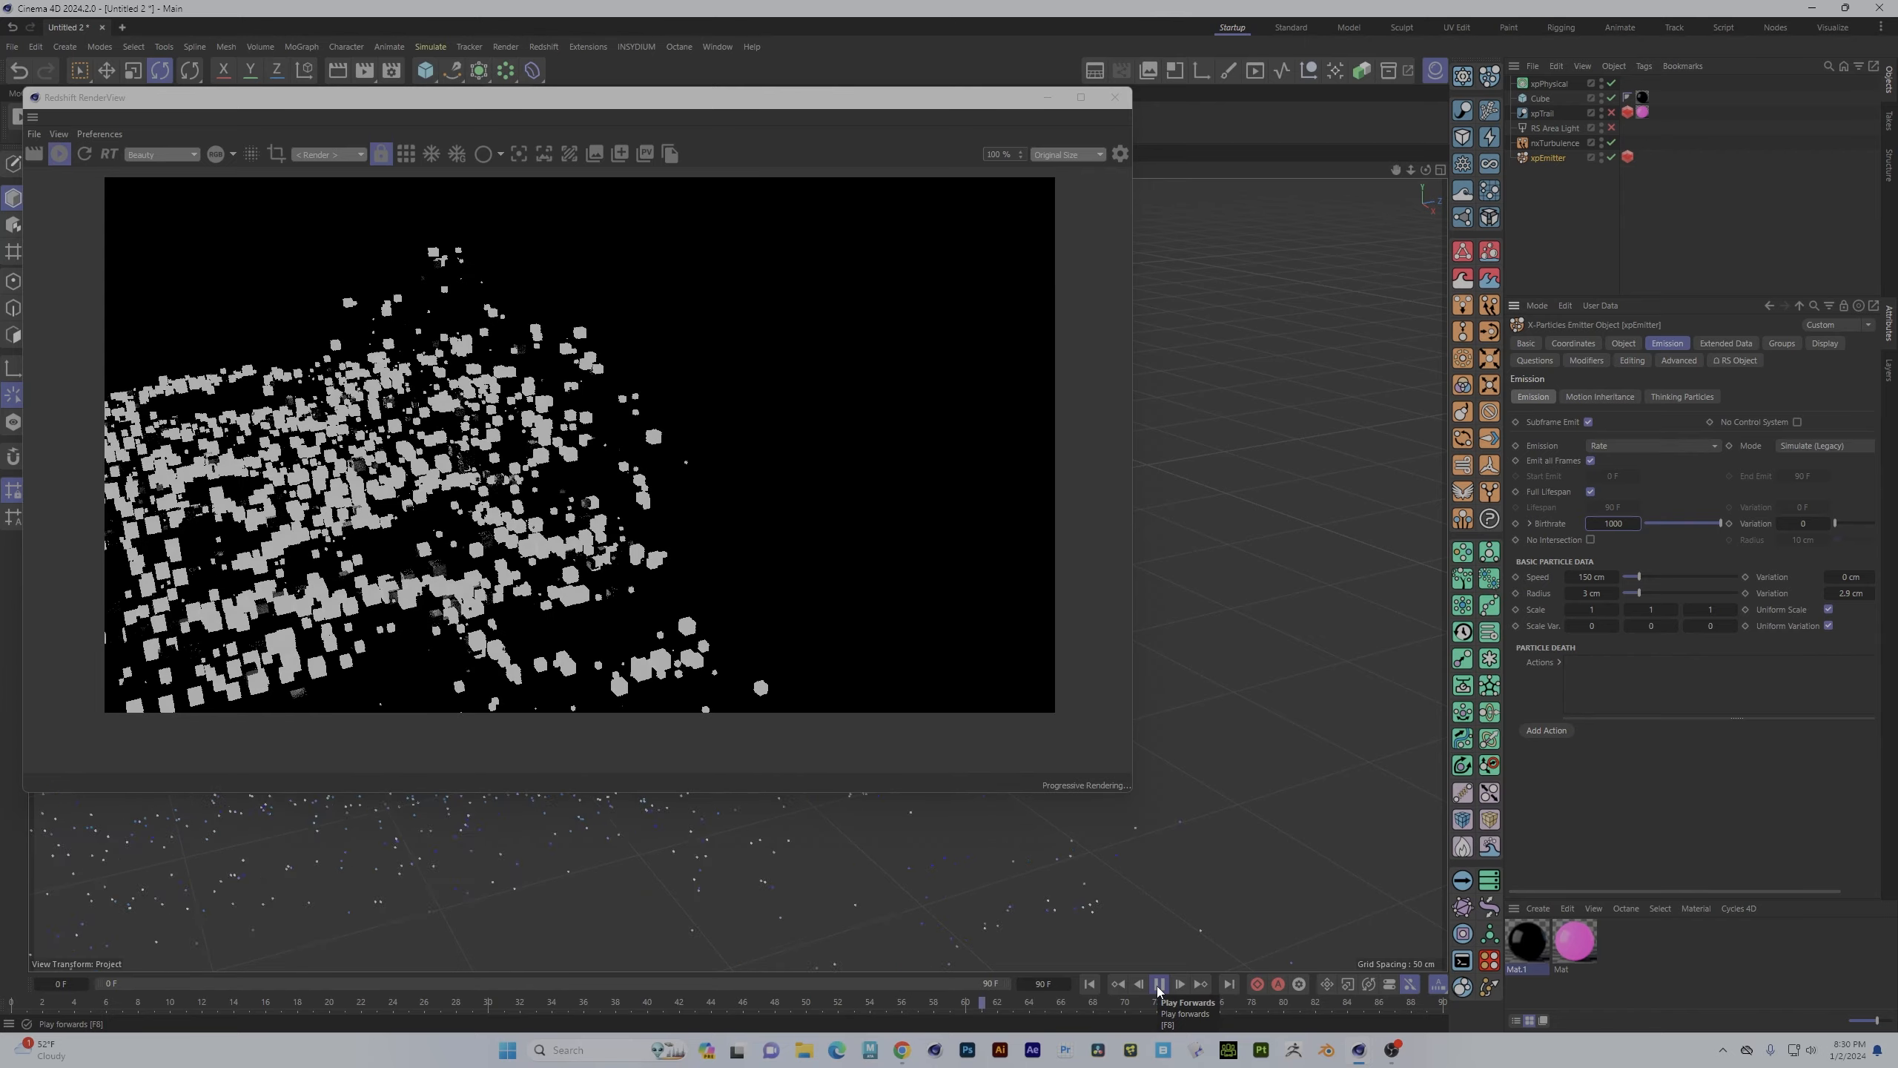
{"action": "left_click", "coordinate": [1159, 984]}
{"action": "left_click_drag", "start_coordinate": [839, 815], "coordinate": [1228, 767], "text": "alt"}
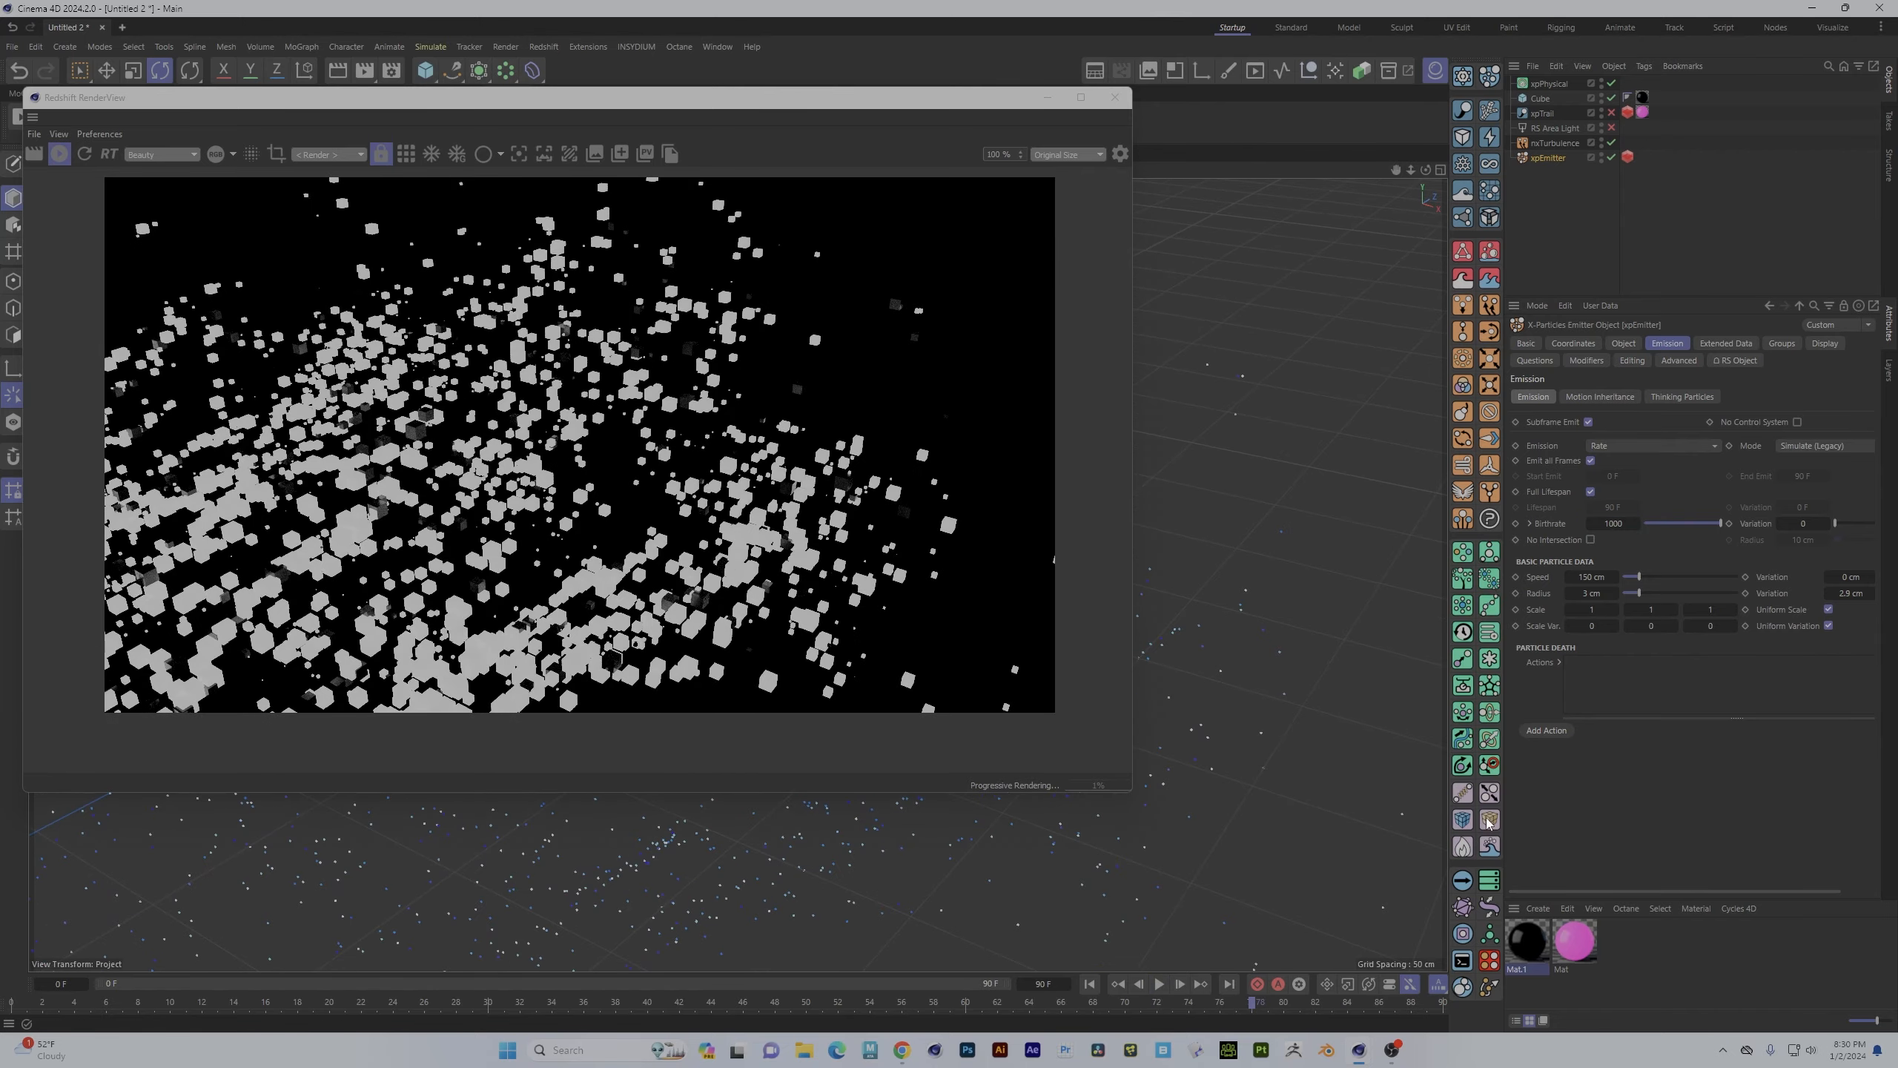
- Open Mat.1's node graph and set the Change Range node's Old Range Max to 200
{"action": "double_click", "coordinate": [1528, 940]}
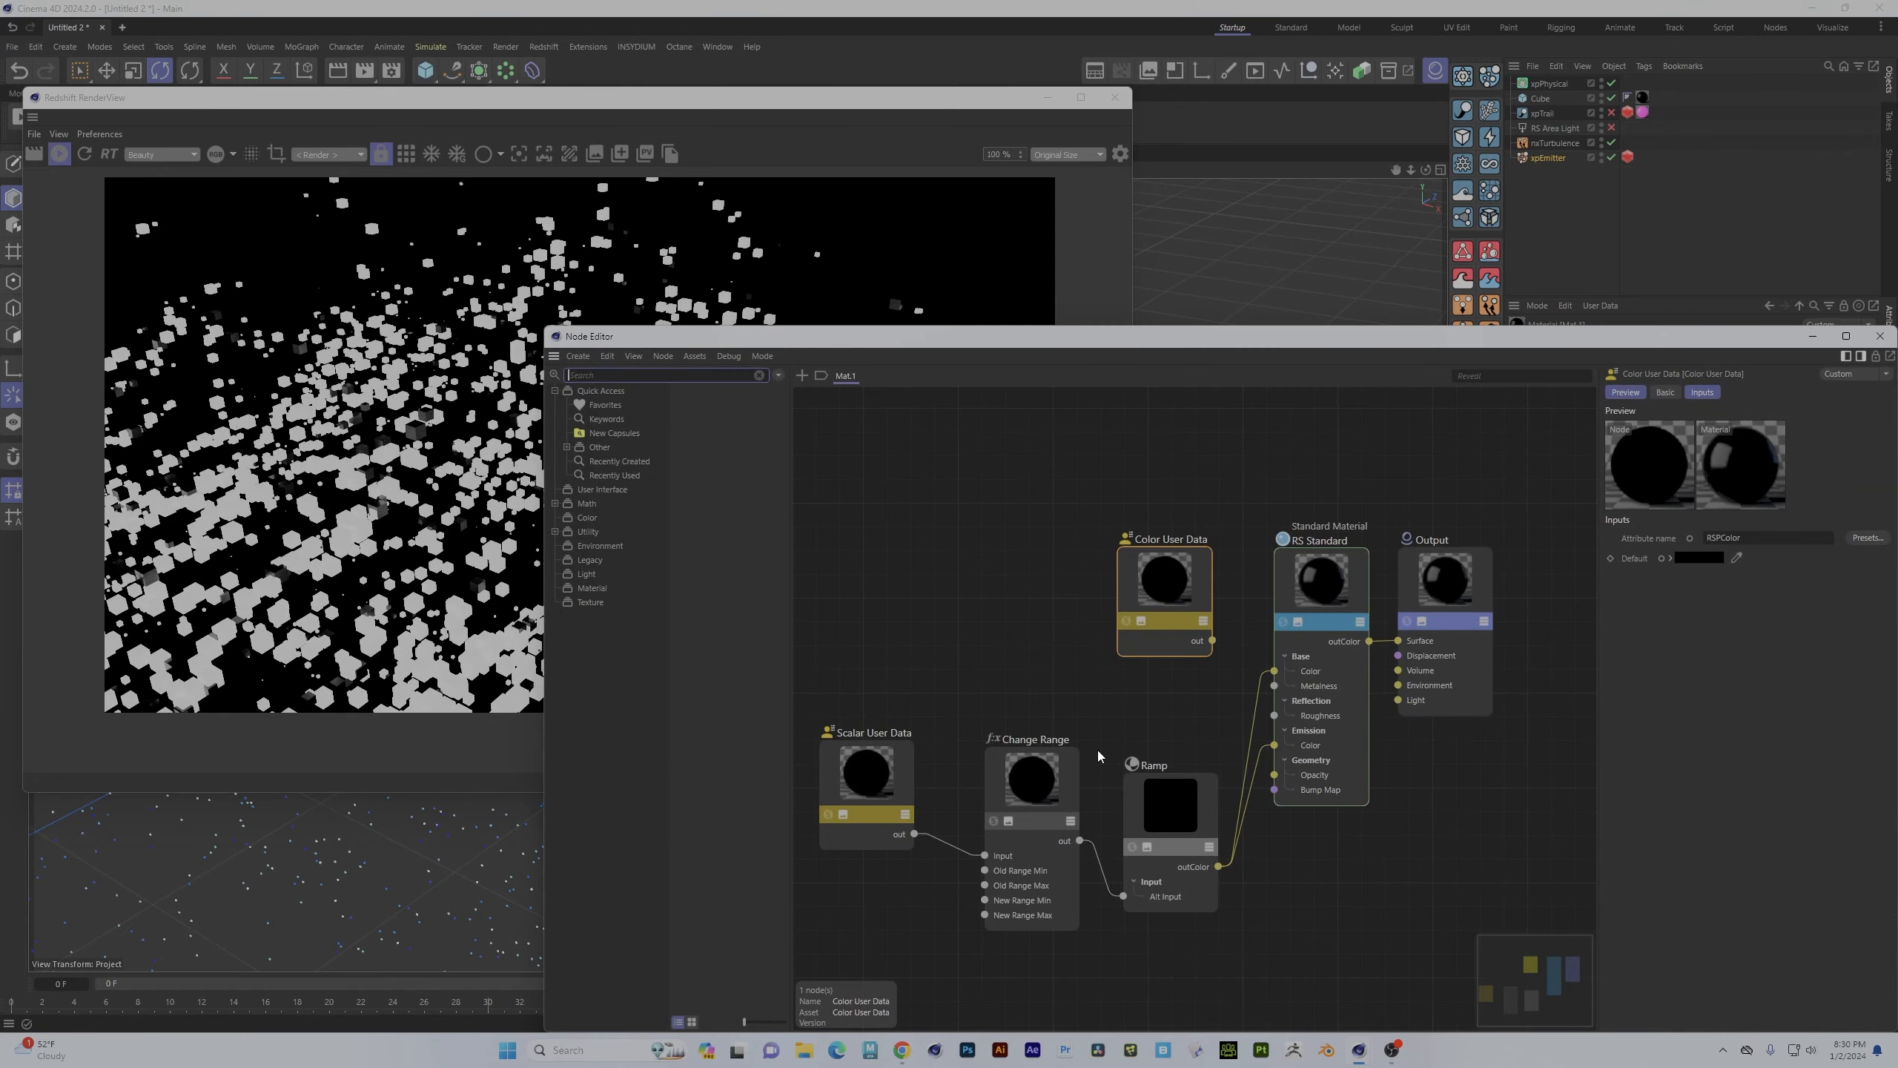
{"action": "left_click", "coordinate": [1026, 792]}
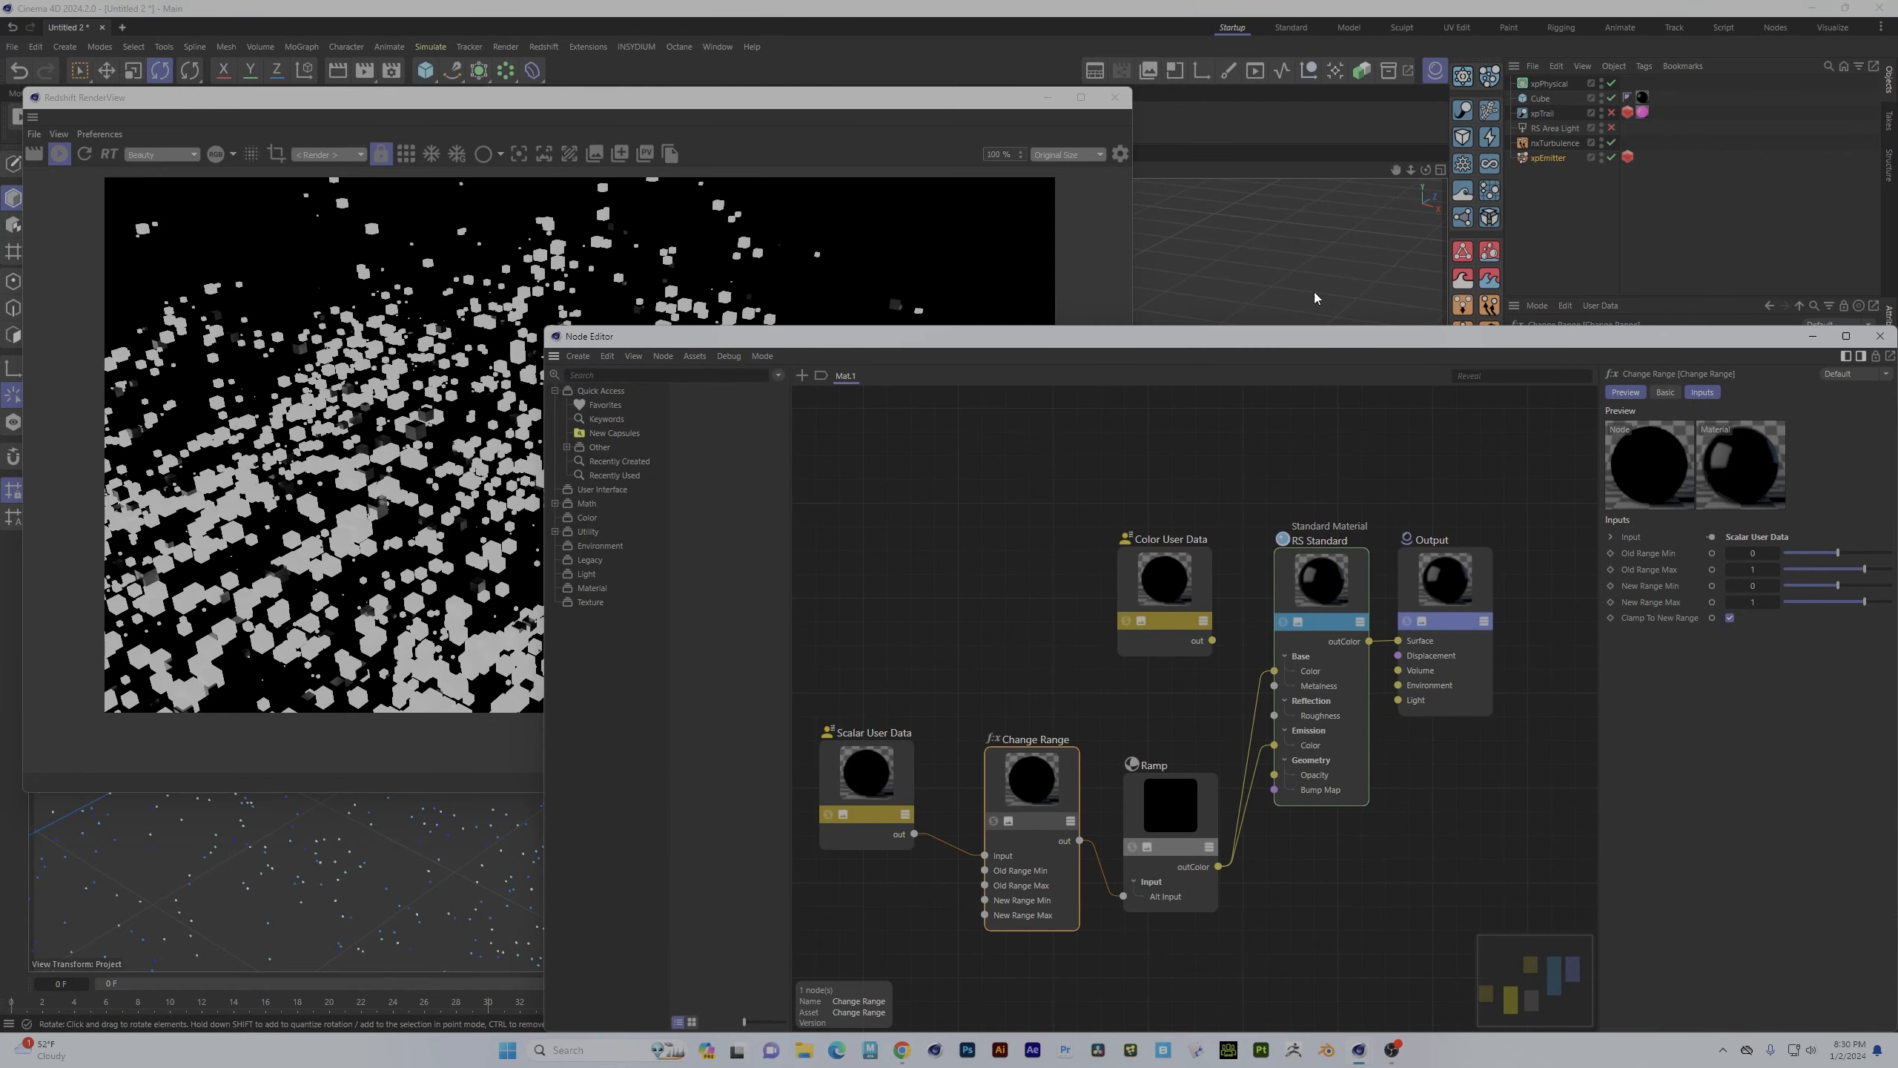
{"action": "left_click_drag", "start_coordinate": [1384, 349], "coordinate": [814, 607]}
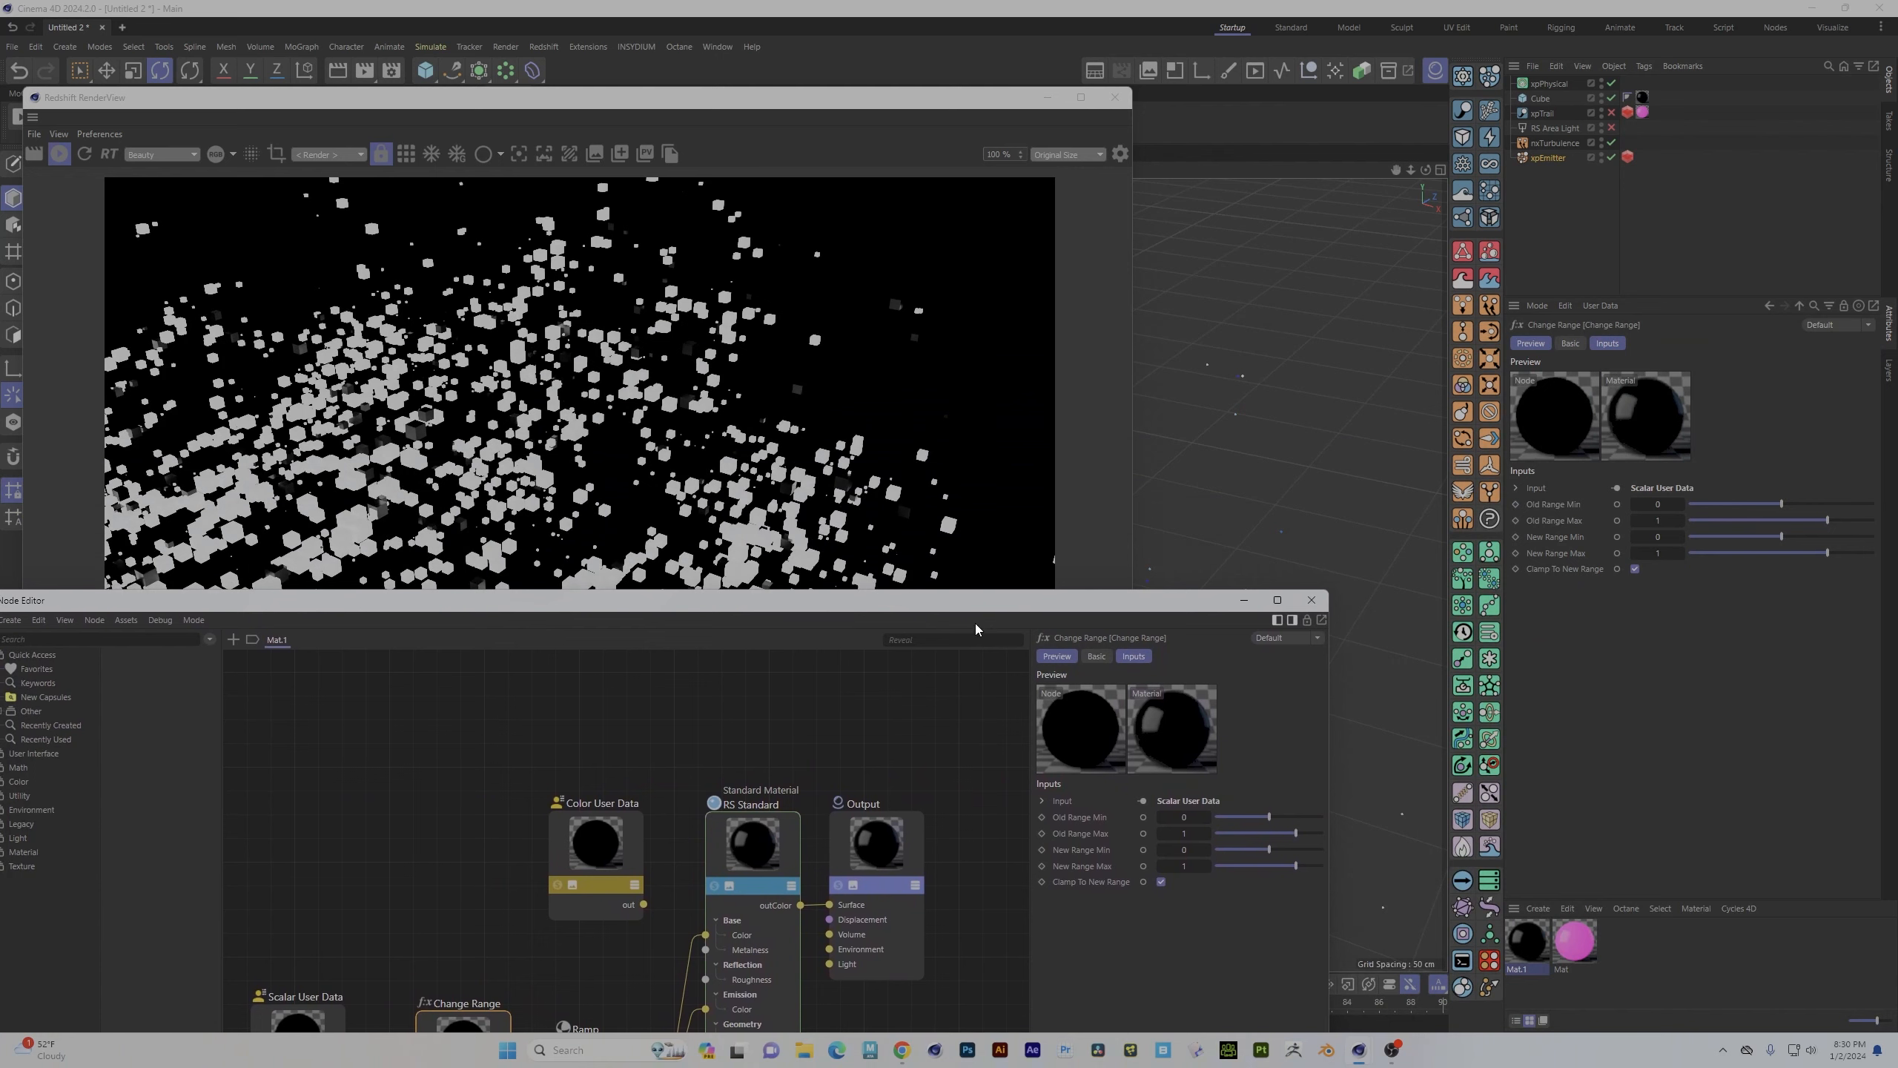
{"action": "left_click_drag", "start_coordinate": [1182, 831], "coordinate": [1322, 831]}
{"action": "left_click", "coordinate": [1190, 832]}
{"action": "type", "text": "200"}
{"action": "key", "text": "Return"}
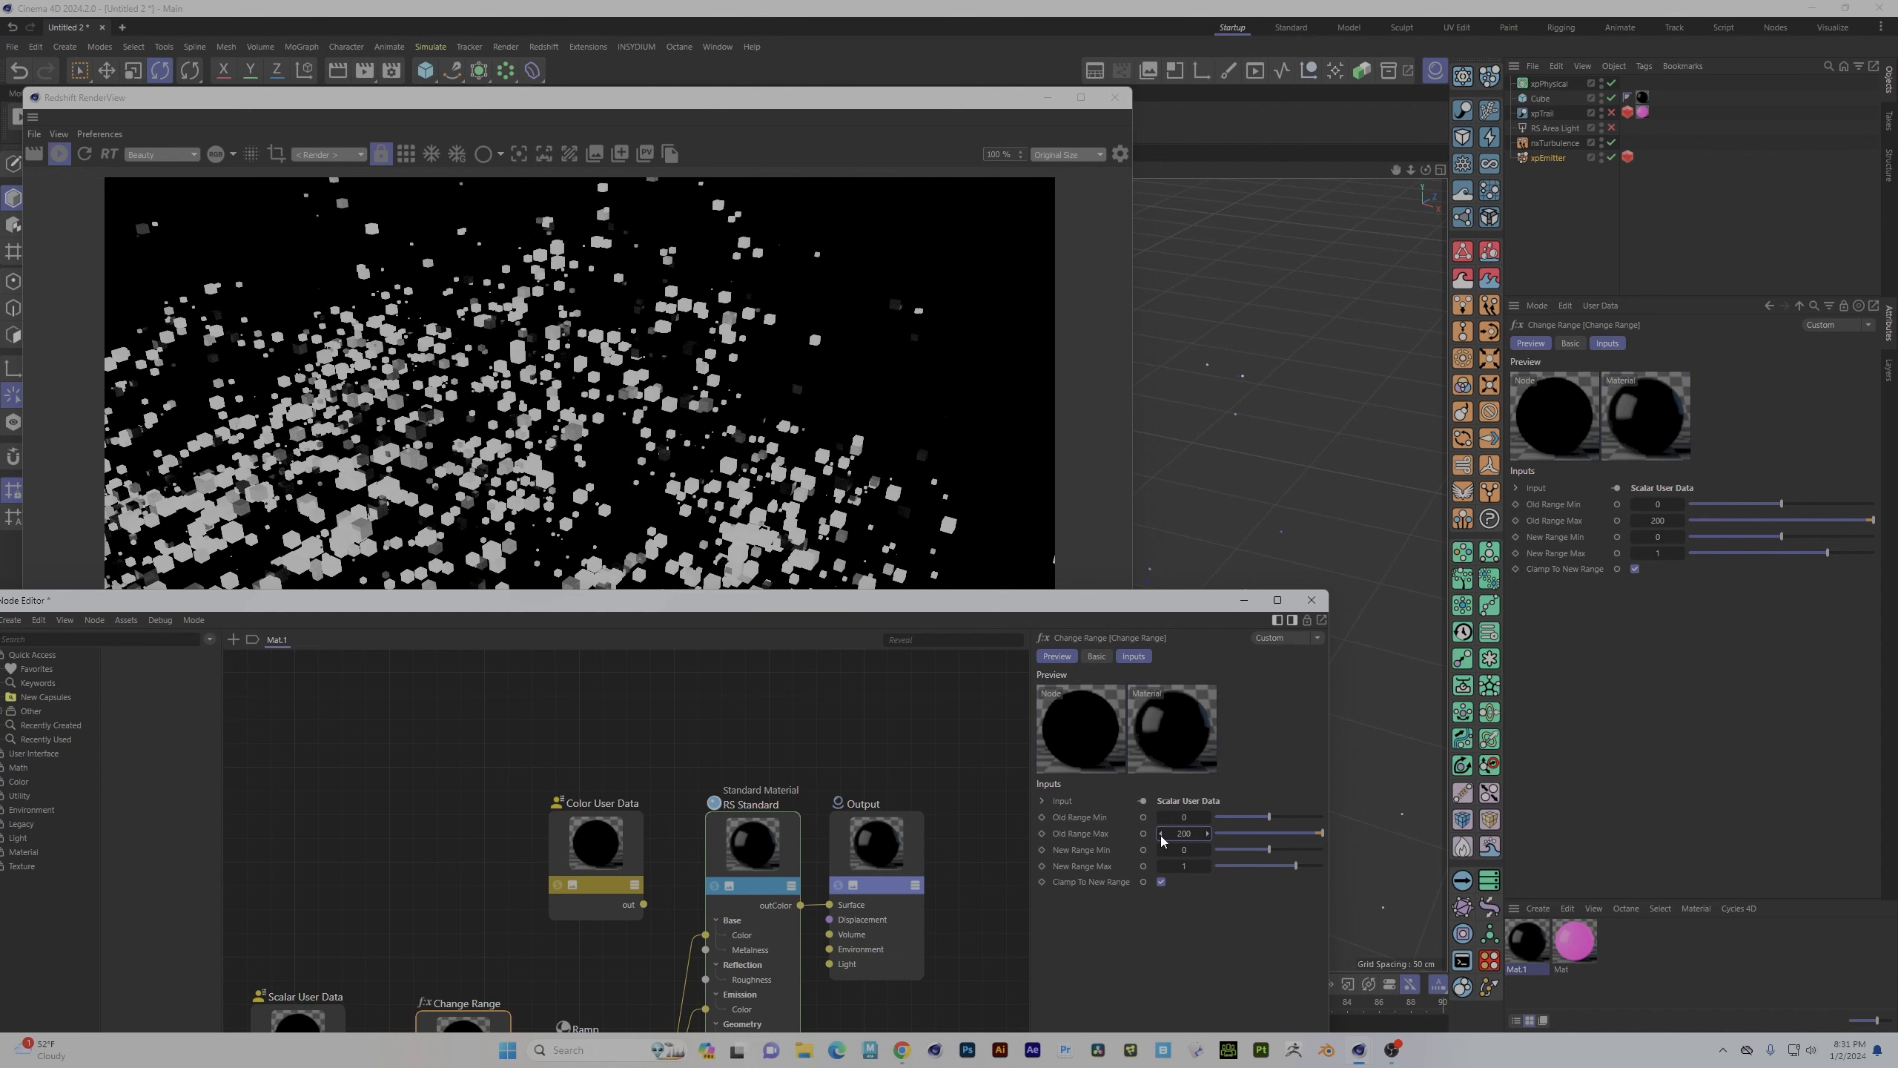
- Raise Change Range's Old Range Max to 500 and uncover the live render to check the cubes
{"action": "left_click_drag", "start_coordinate": [1159, 834], "coordinate": [1168, 823]}
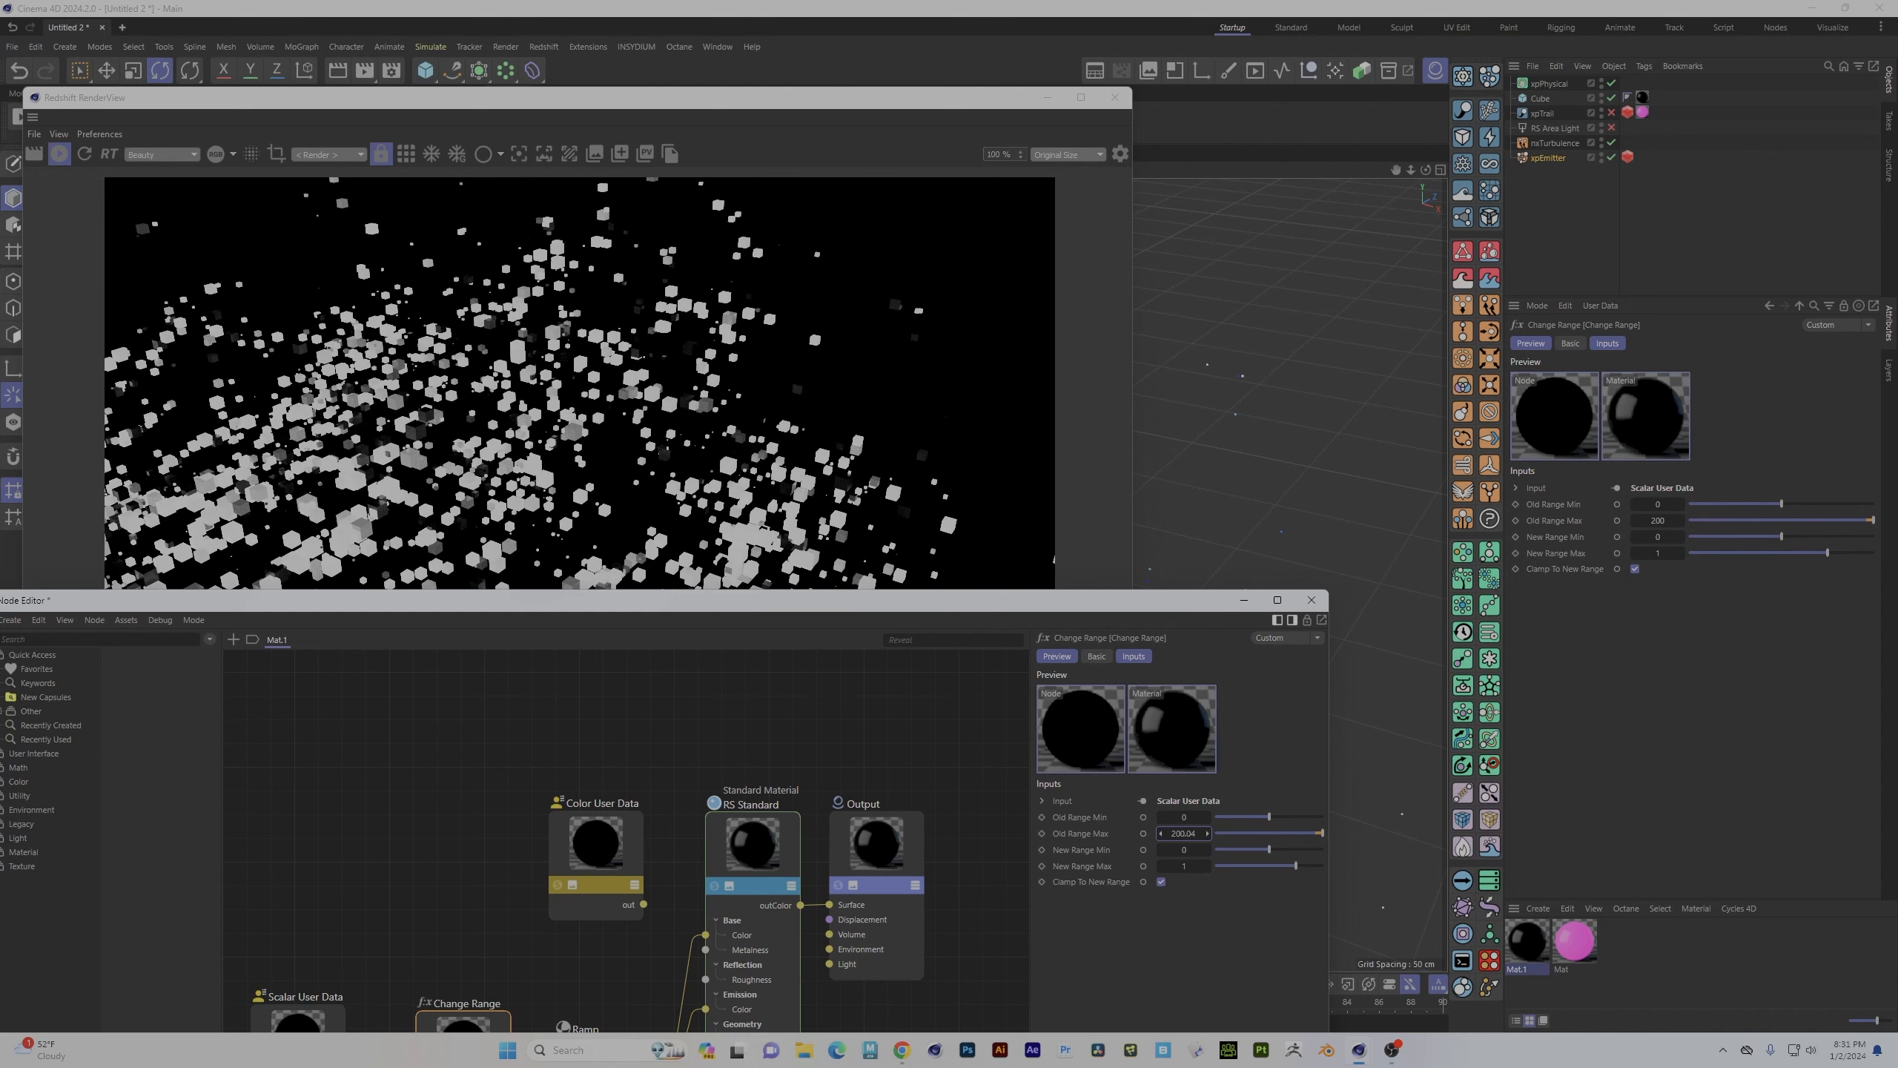
{"action": "left_click", "coordinate": [1183, 833]}
{"action": "type", "text": "500"}
{"action": "key", "text": "Return"}
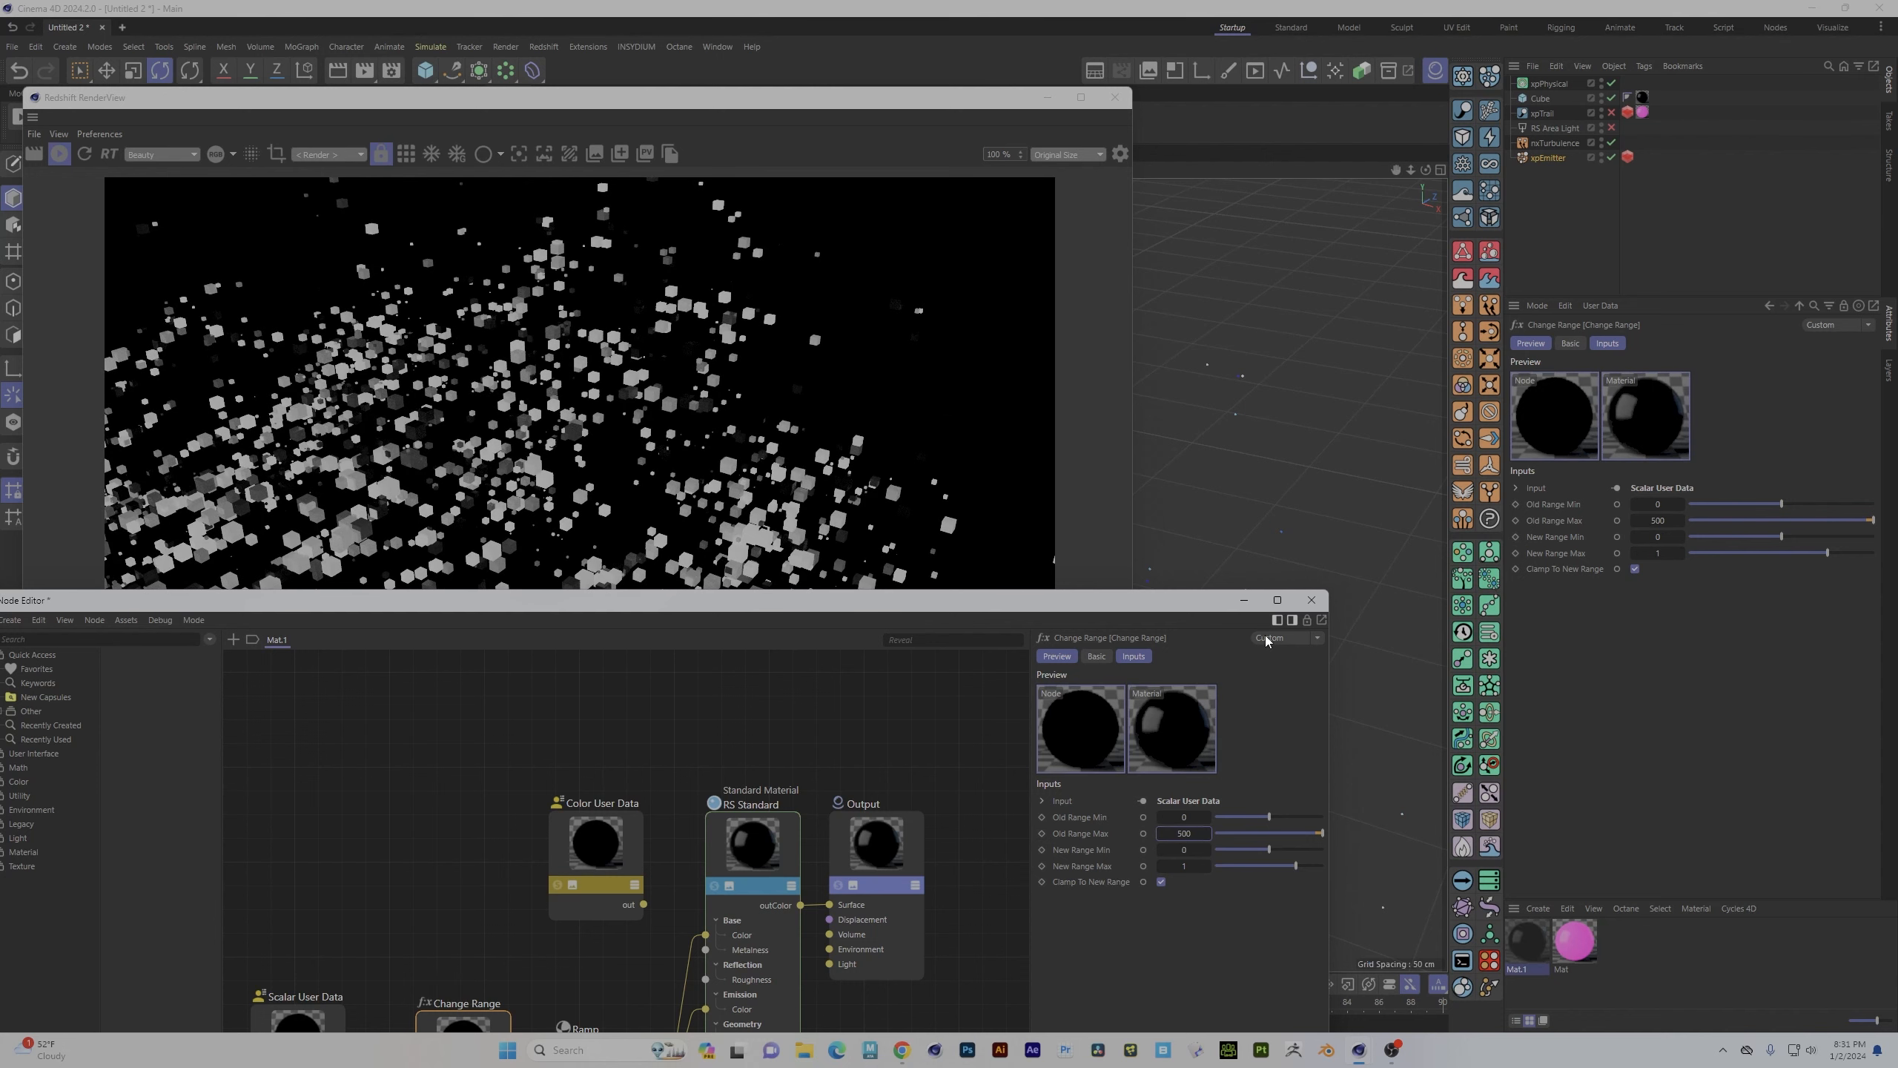
{"action": "left_click_drag", "start_coordinate": [882, 605], "coordinate": [1439, 812]}
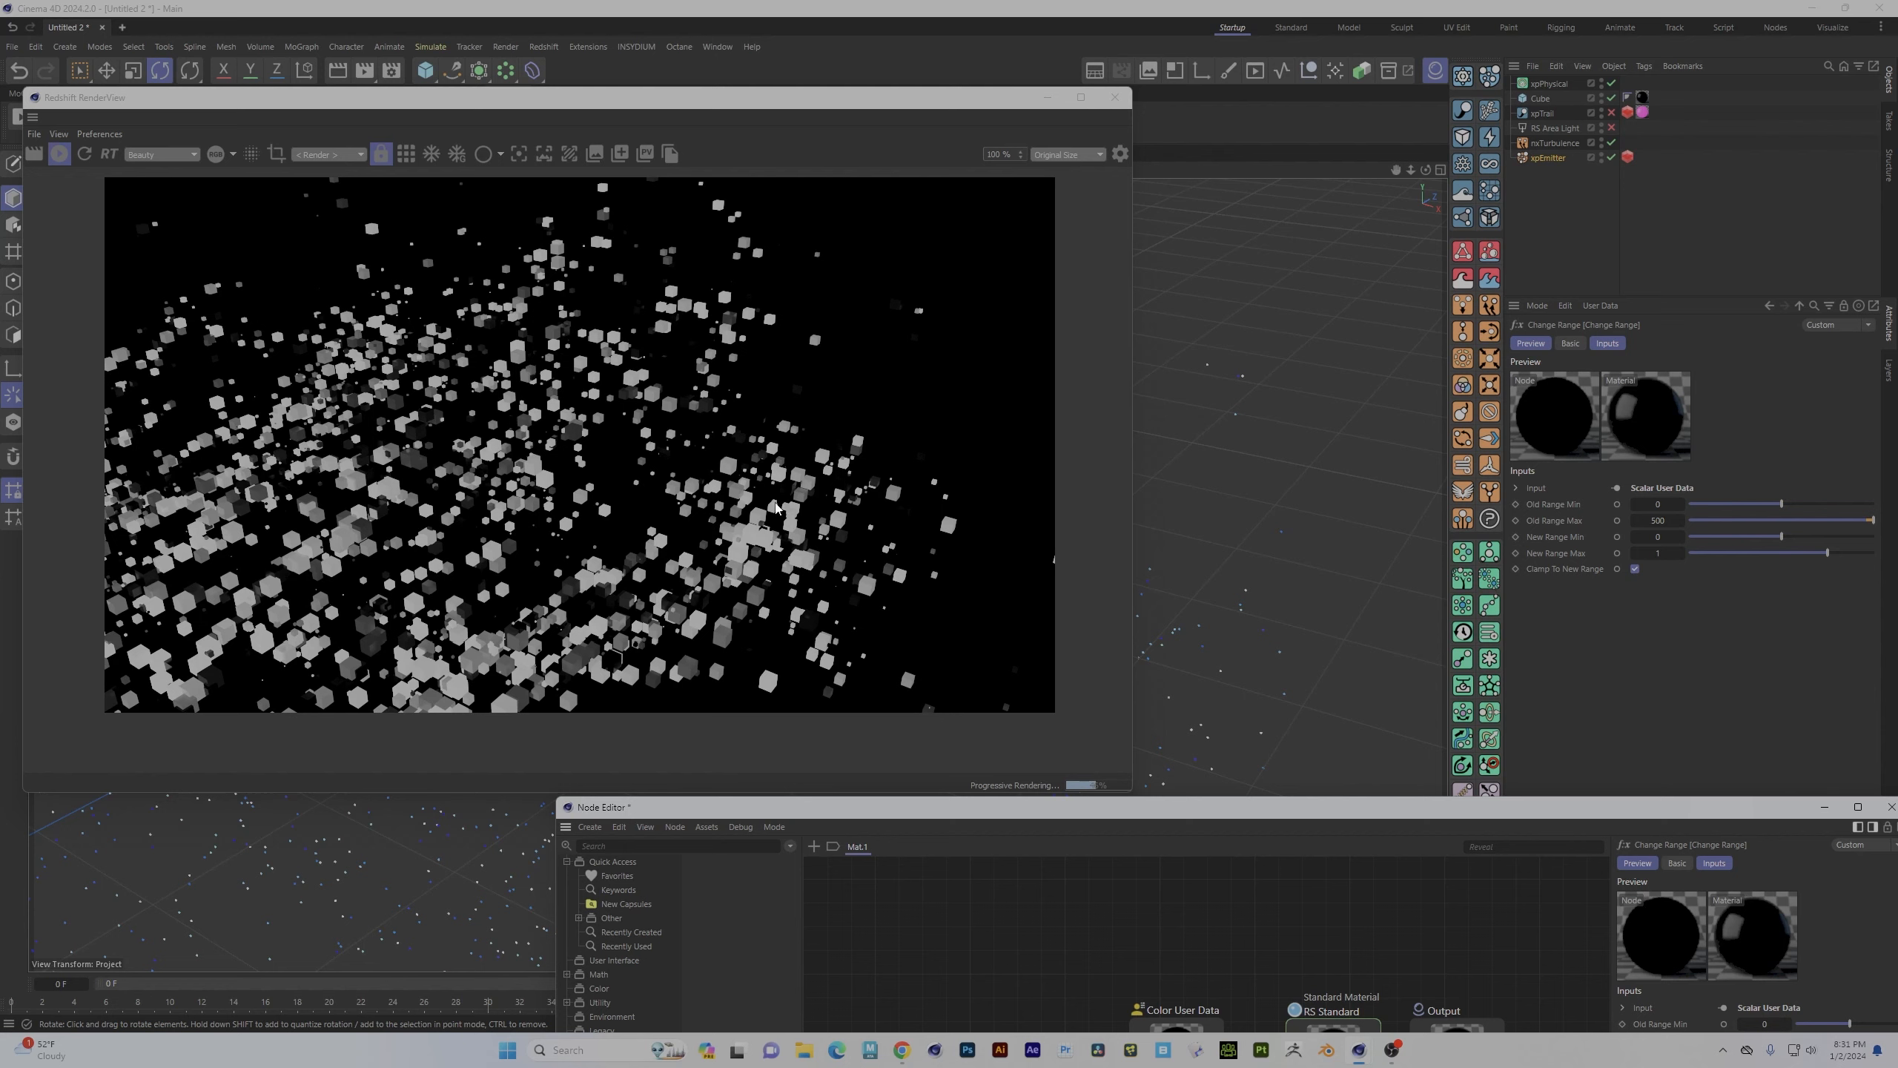
{"action": "left_click", "coordinate": [1611, 112]}
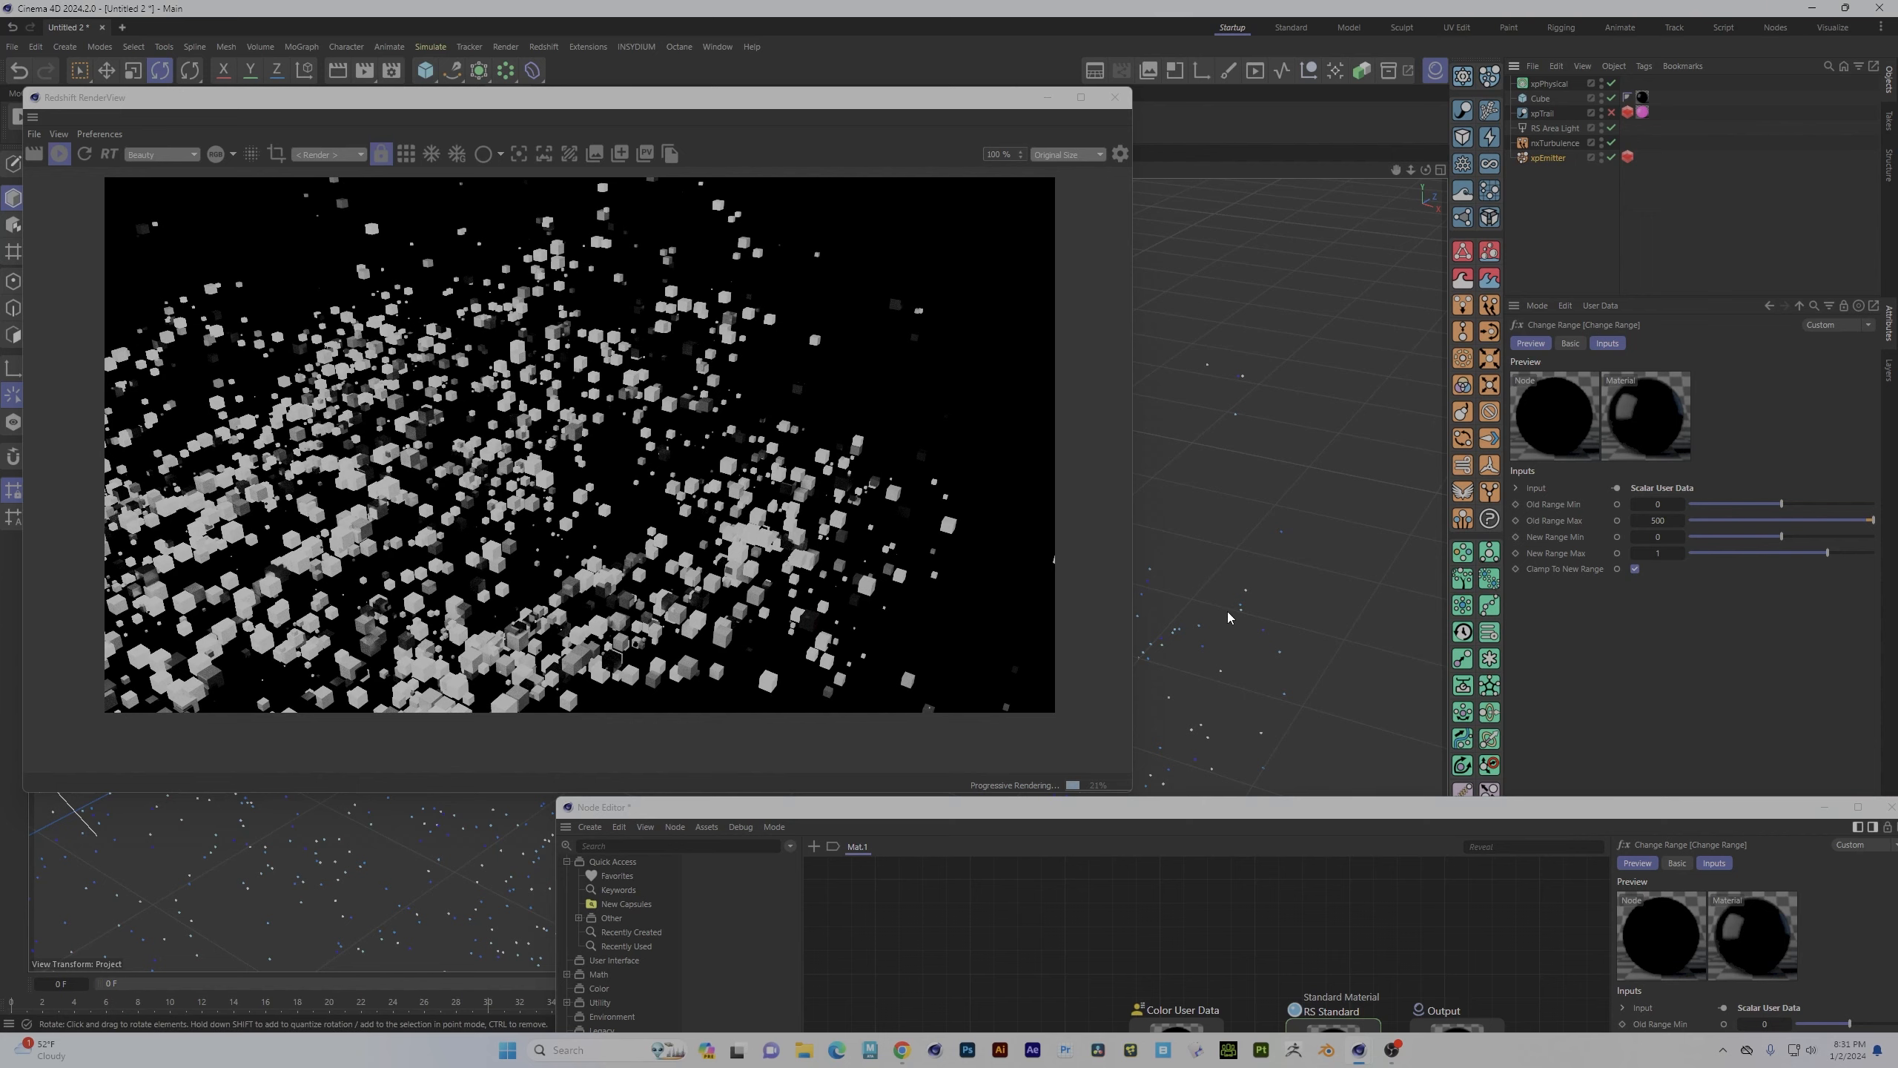
- Set Change Range's Old Range Max to 1000 and uncover the live render to check the cube shading
{"action": "left_click_drag", "start_coordinate": [1340, 815], "coordinate": [849, 370]}
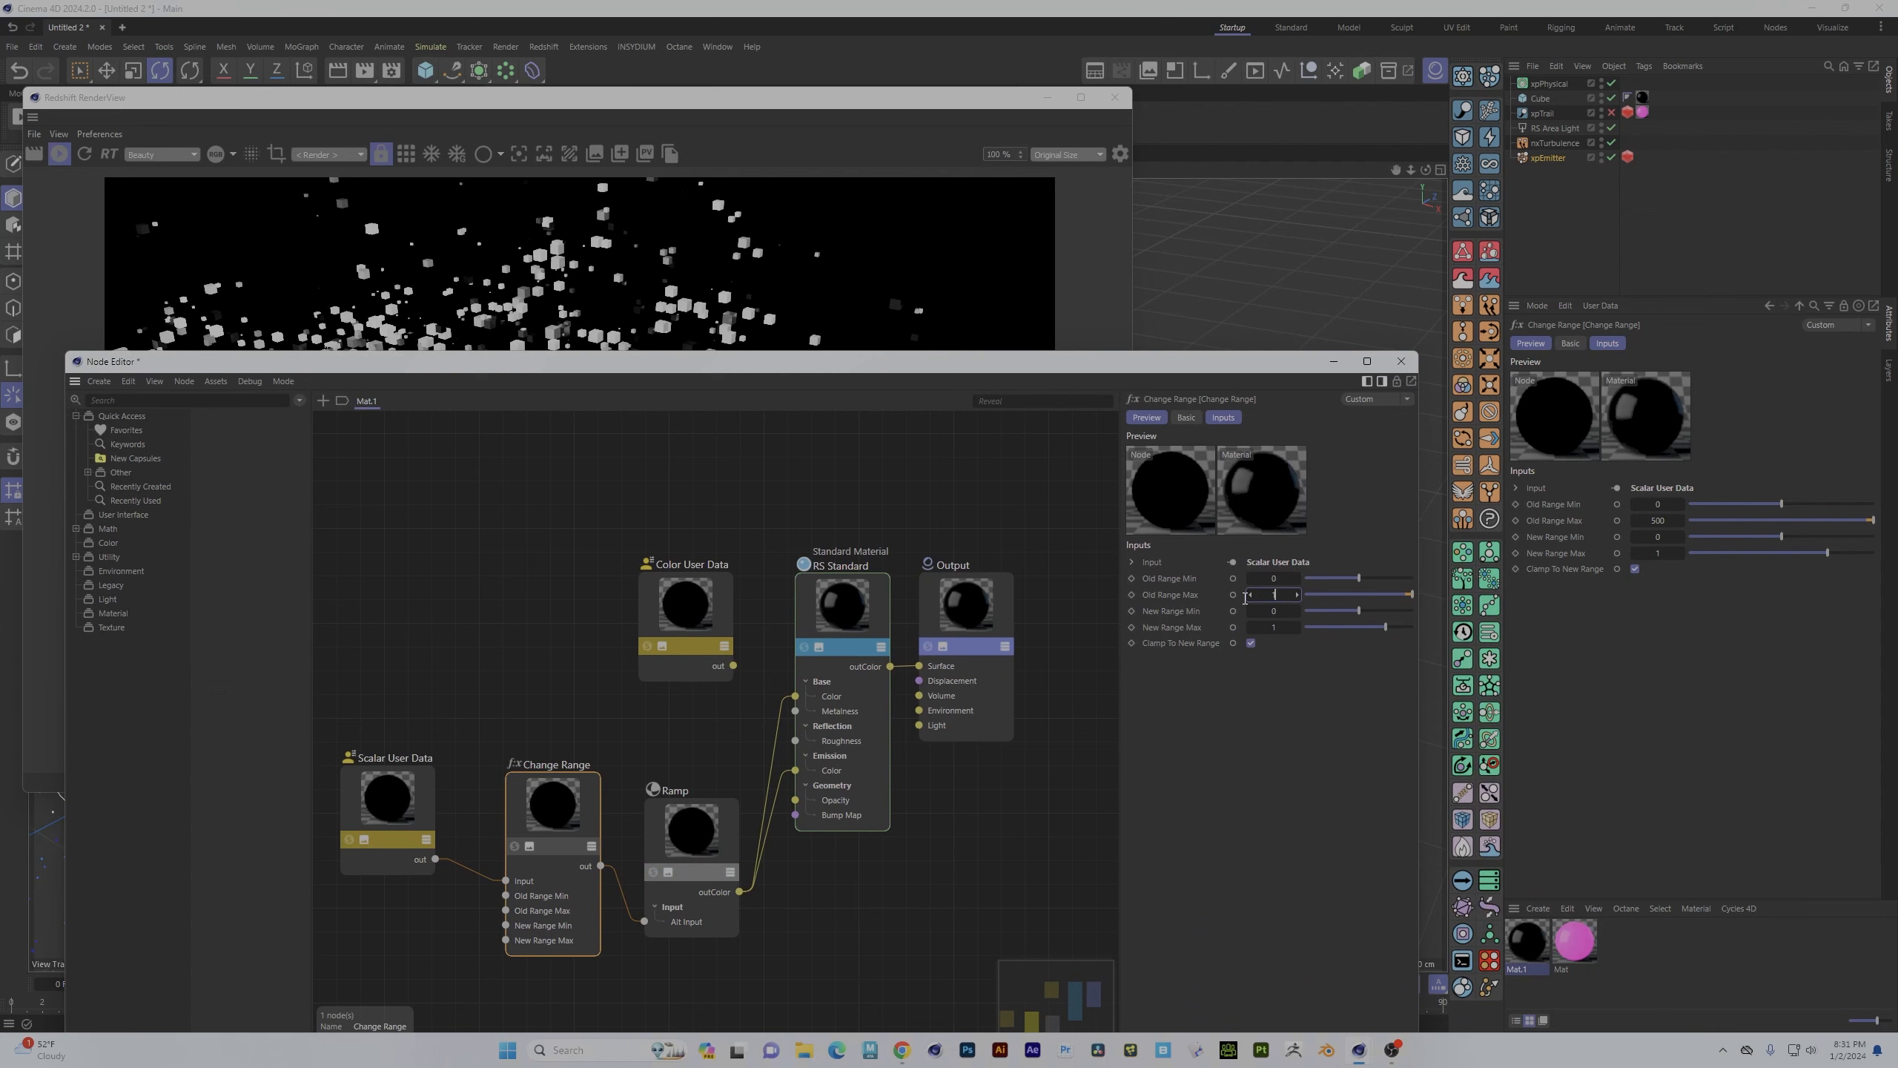
{"action": "key", "text": "Return"}
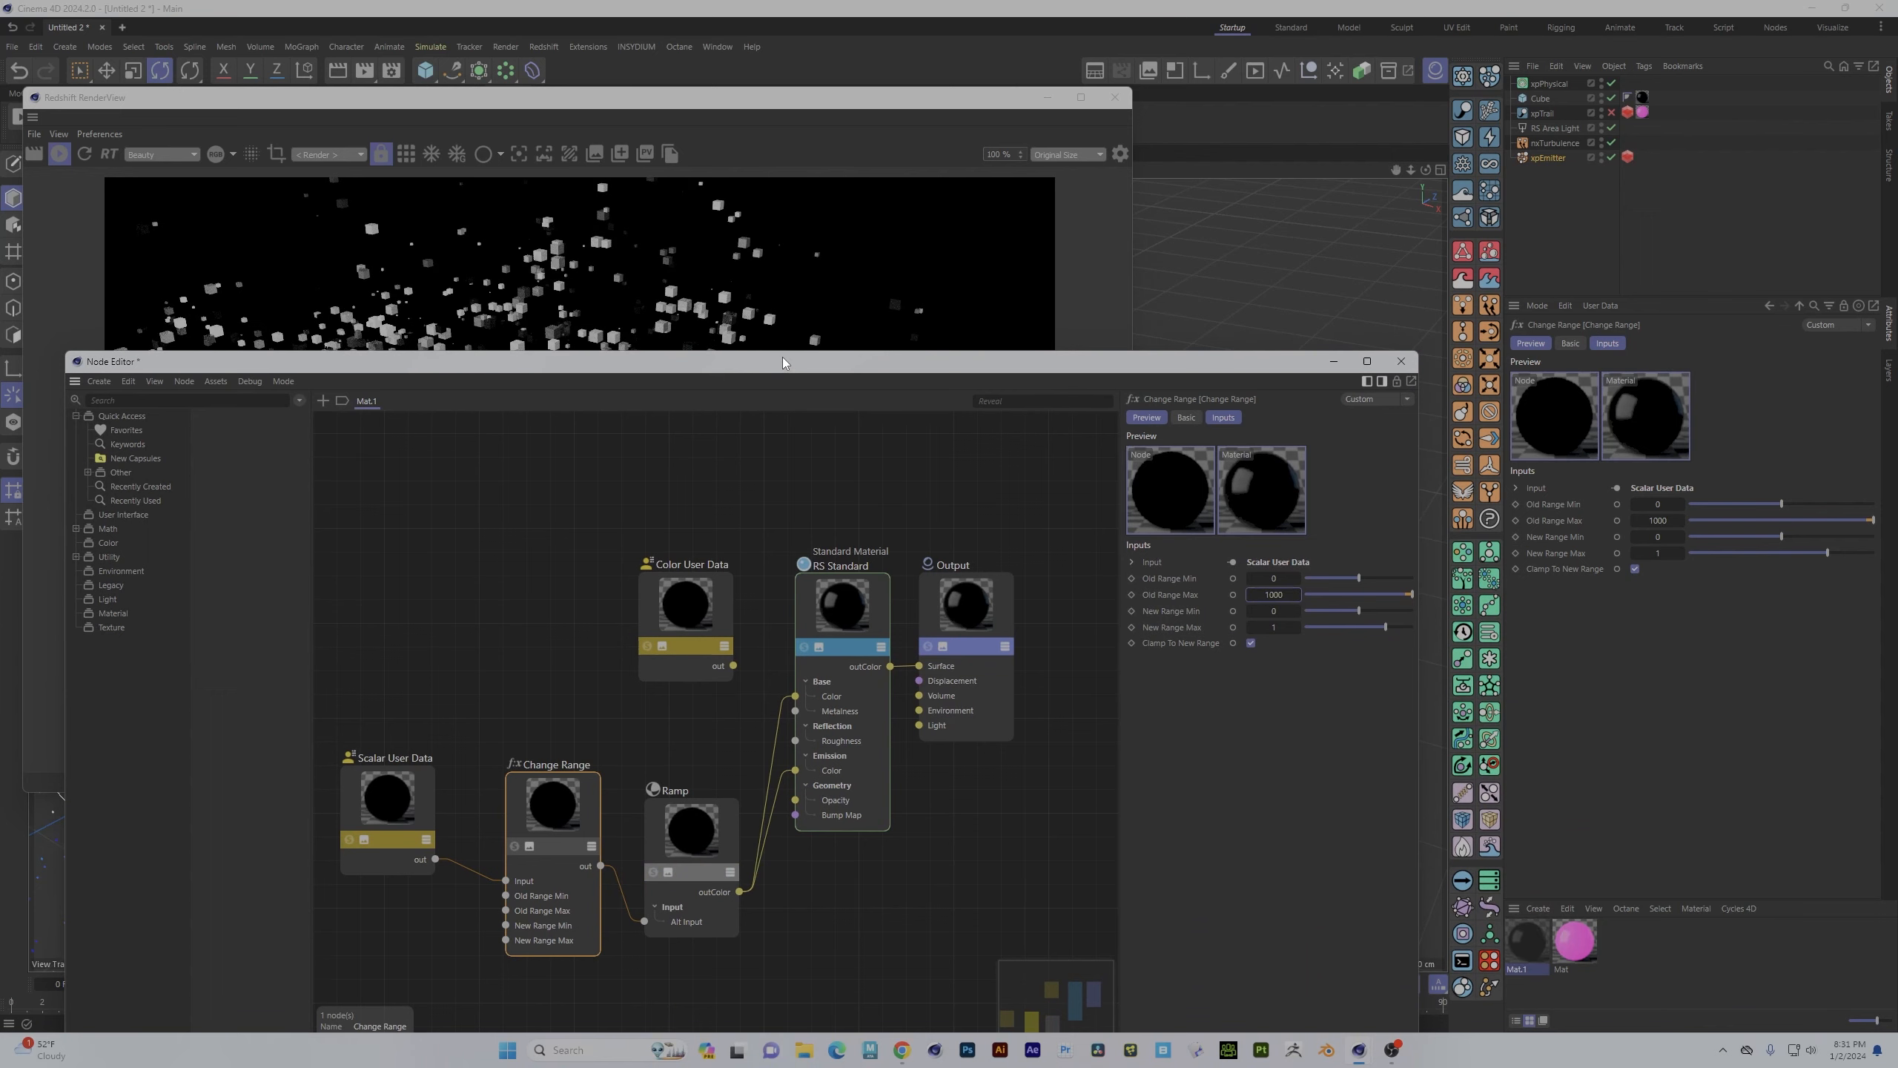
{"action": "left_click_drag", "start_coordinate": [783, 363], "coordinate": [967, 757]}
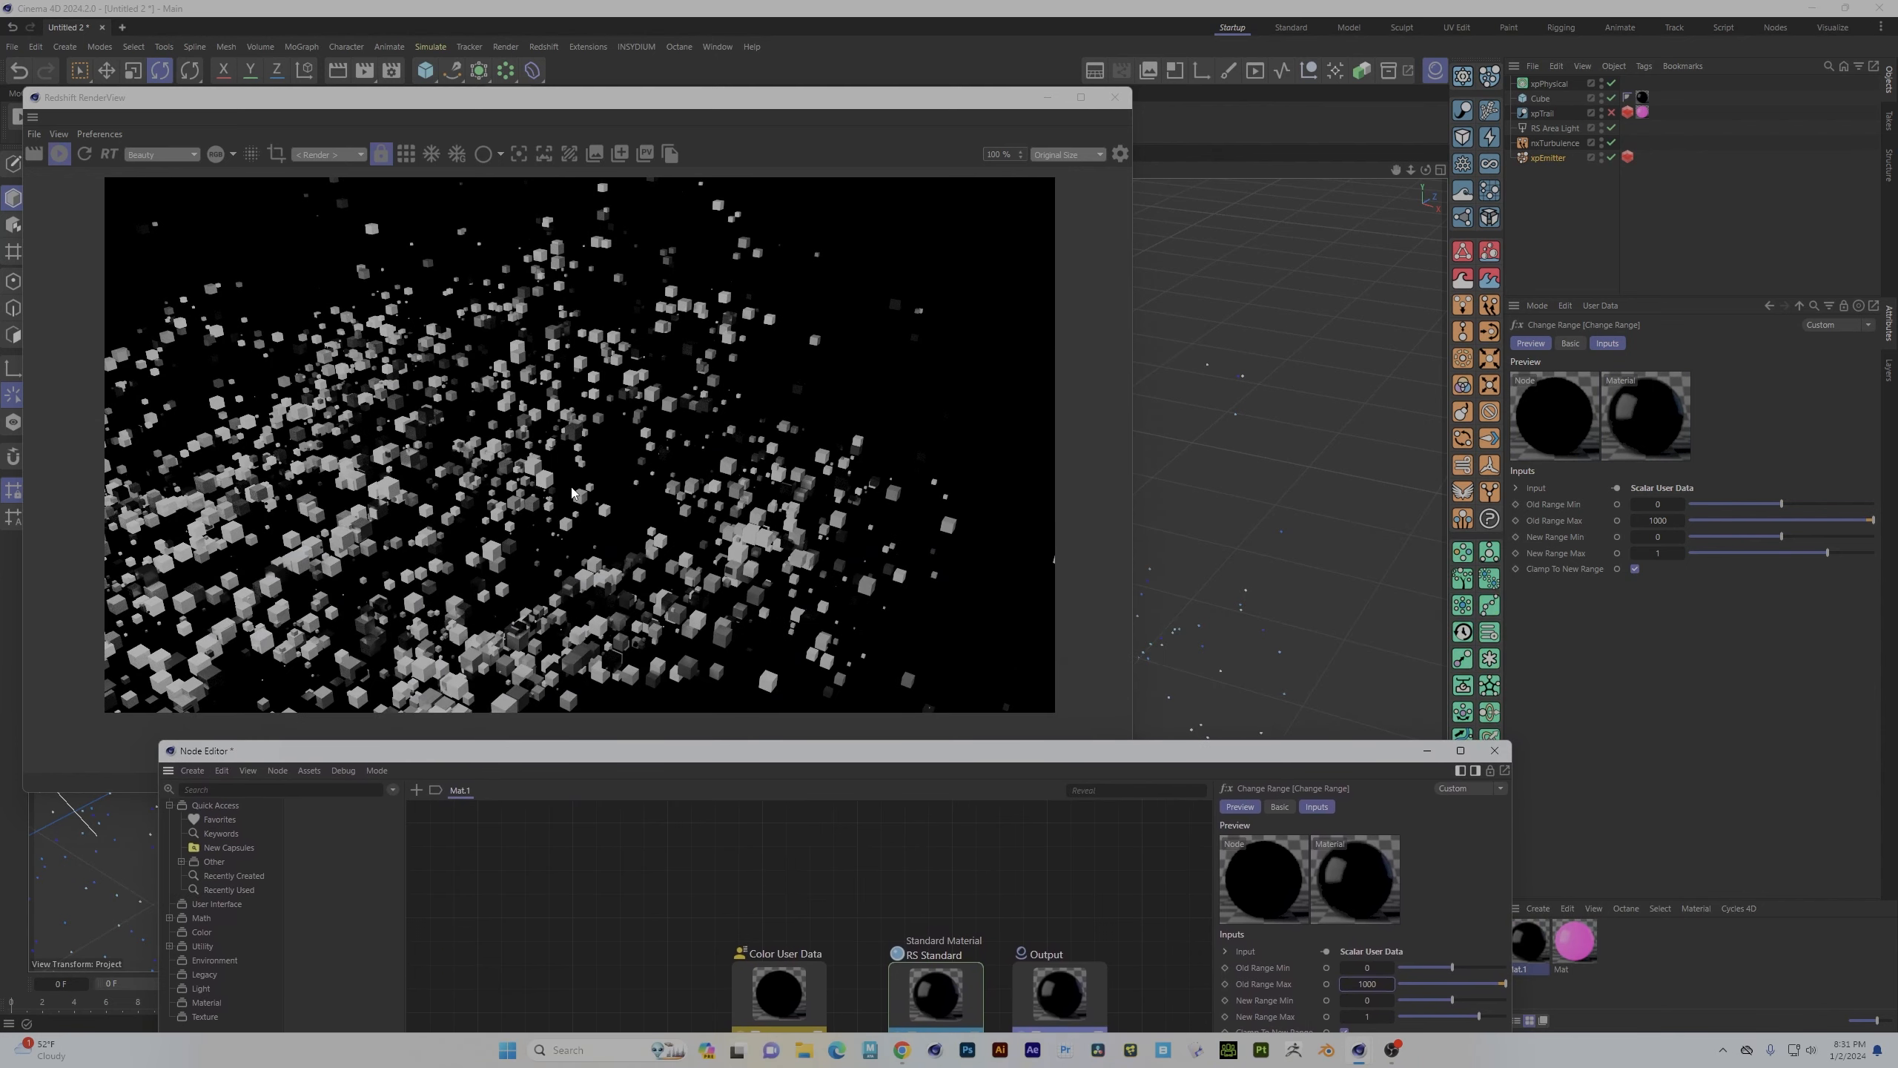
- Try a Change Range Old Range Min of -50 and compare the cubes in the live render
{"action": "left_click_drag", "start_coordinate": [904, 760], "coordinate": [890, 469]}
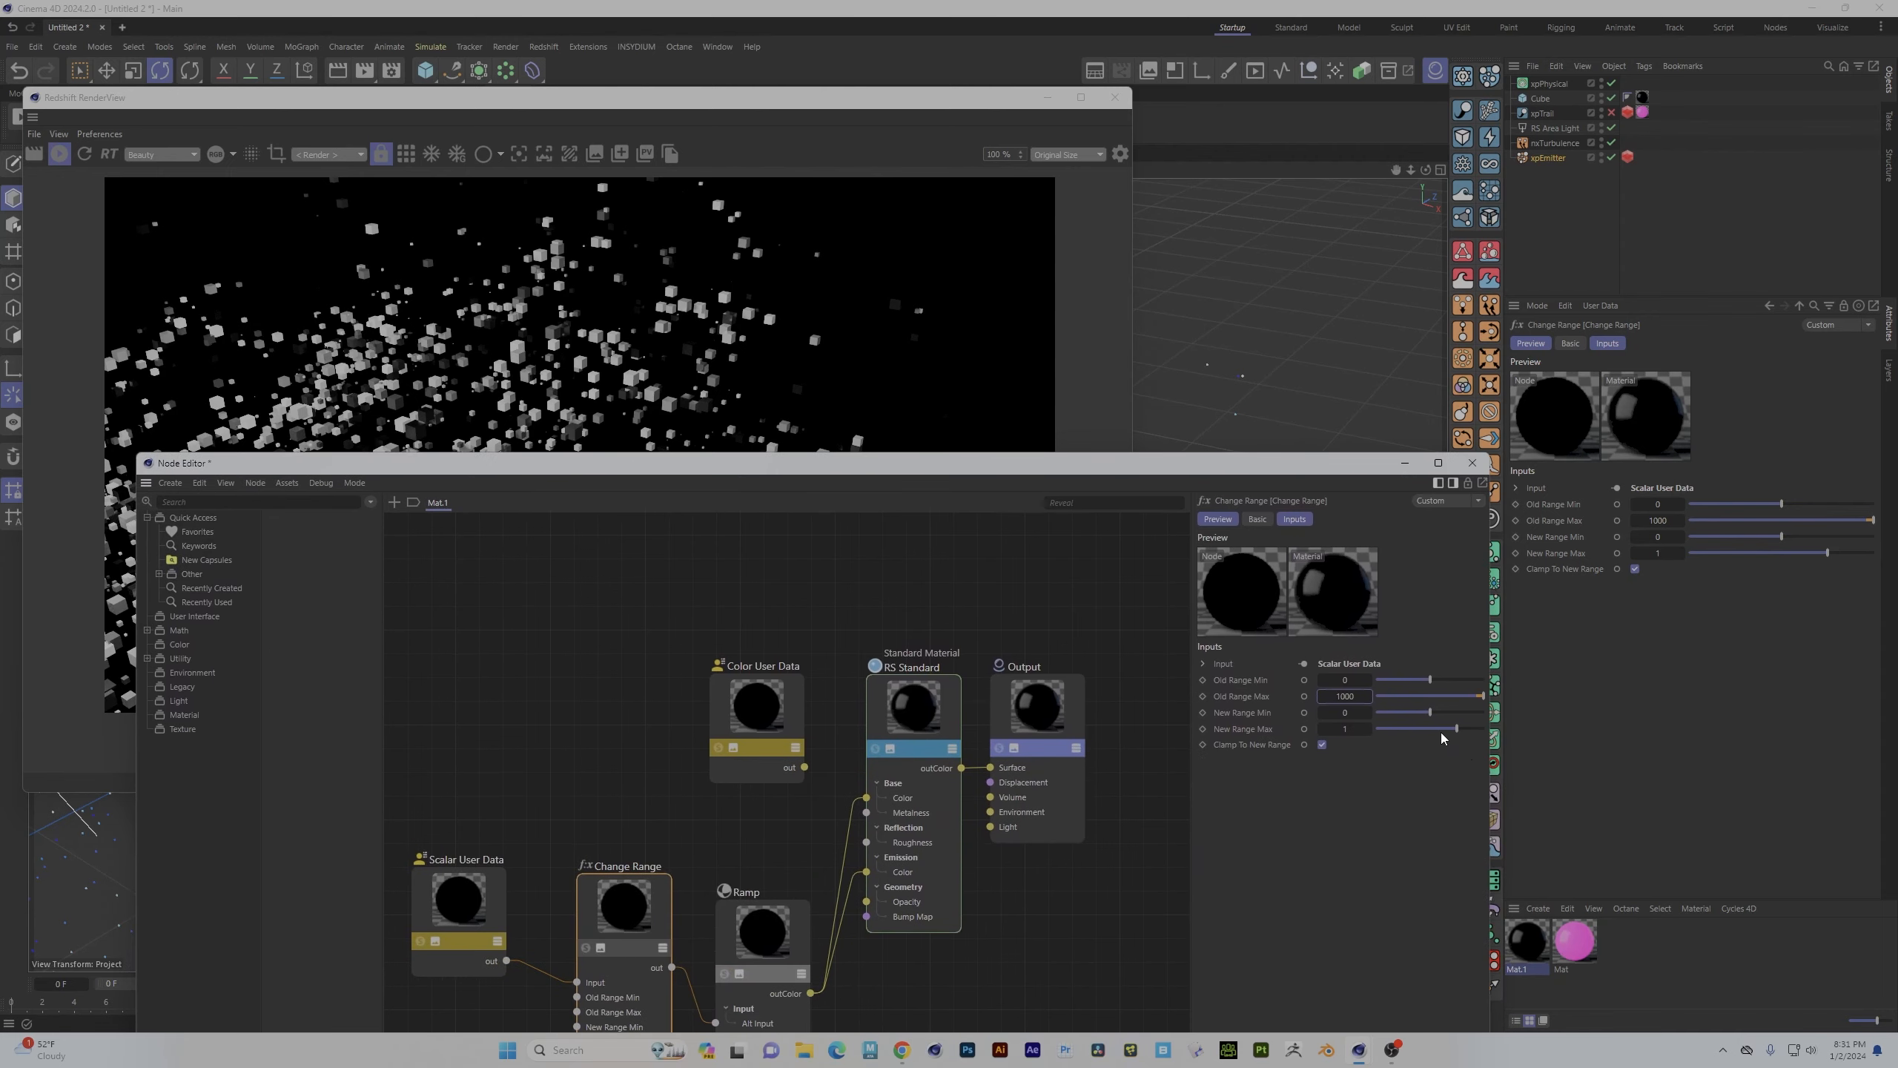
{"action": "left_click_drag", "start_coordinate": [1436, 684], "coordinate": [1349, 684]}
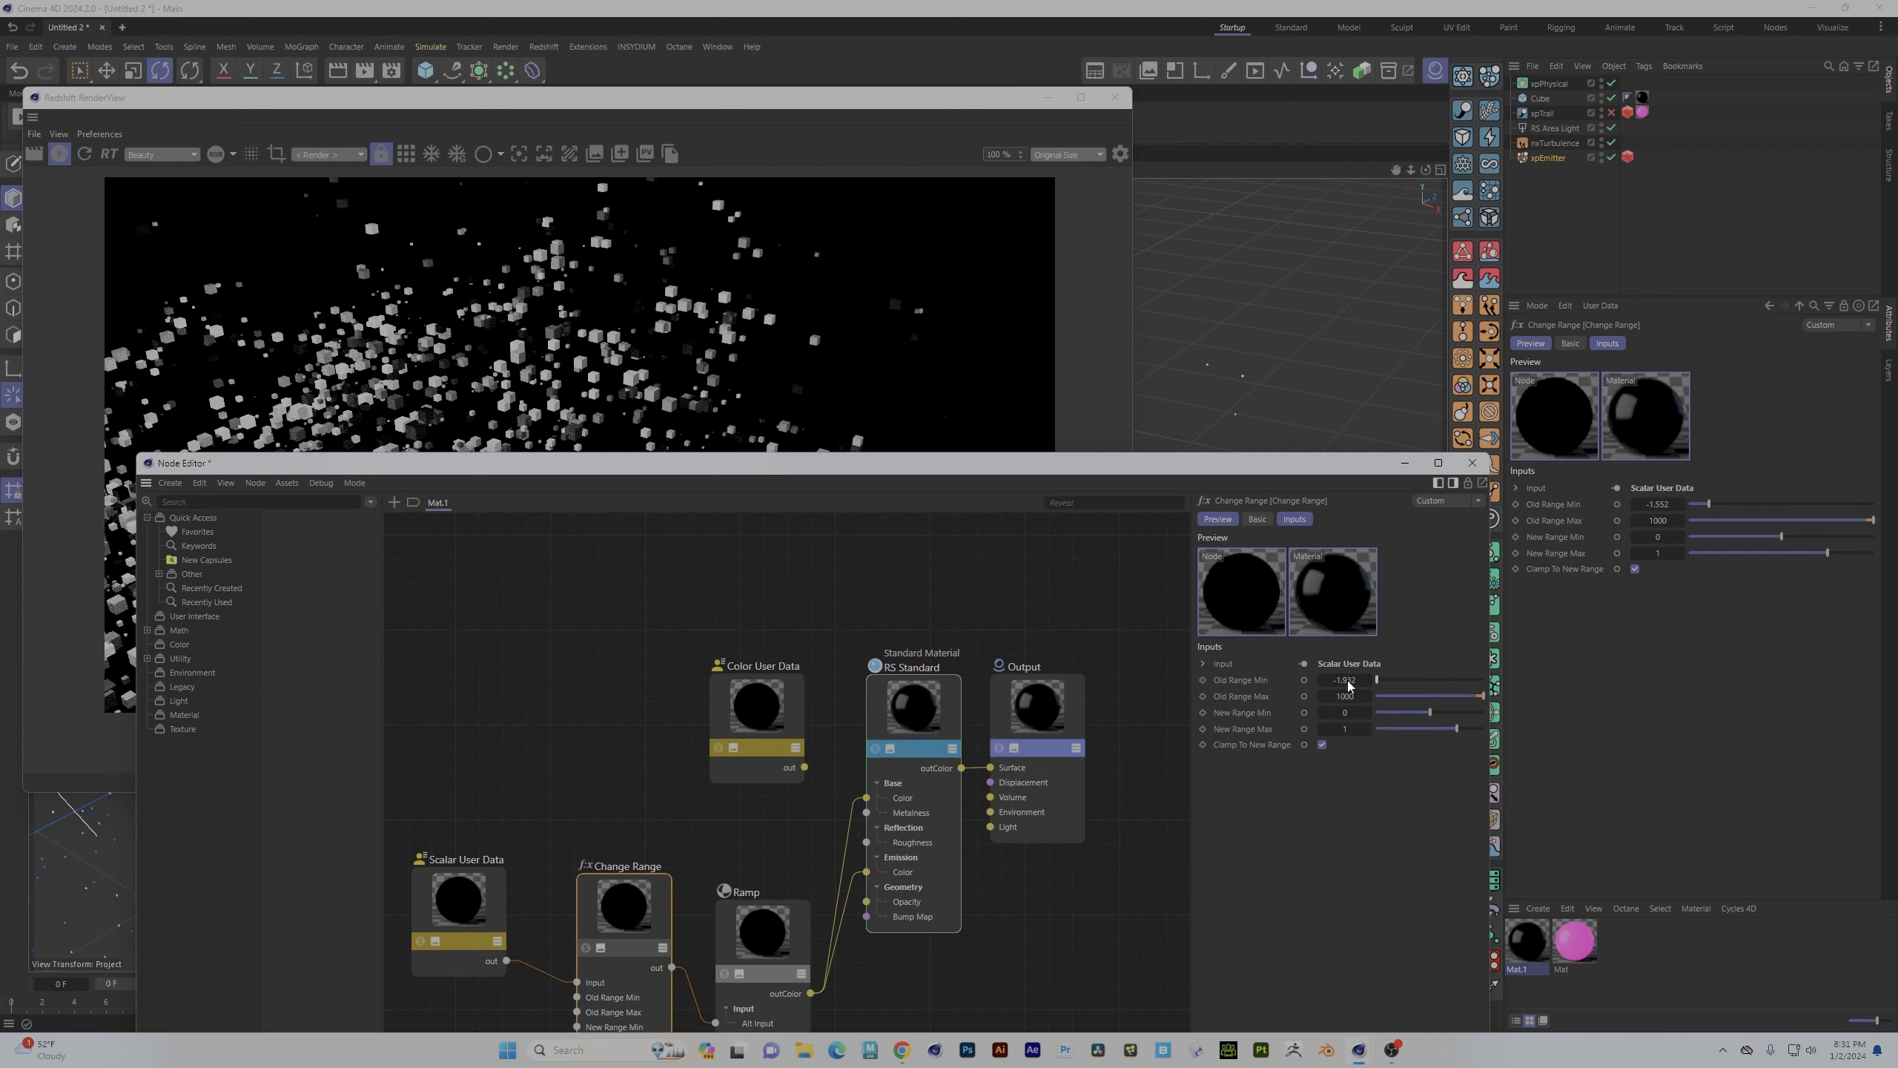
{"action": "left_click", "coordinate": [1347, 680]}
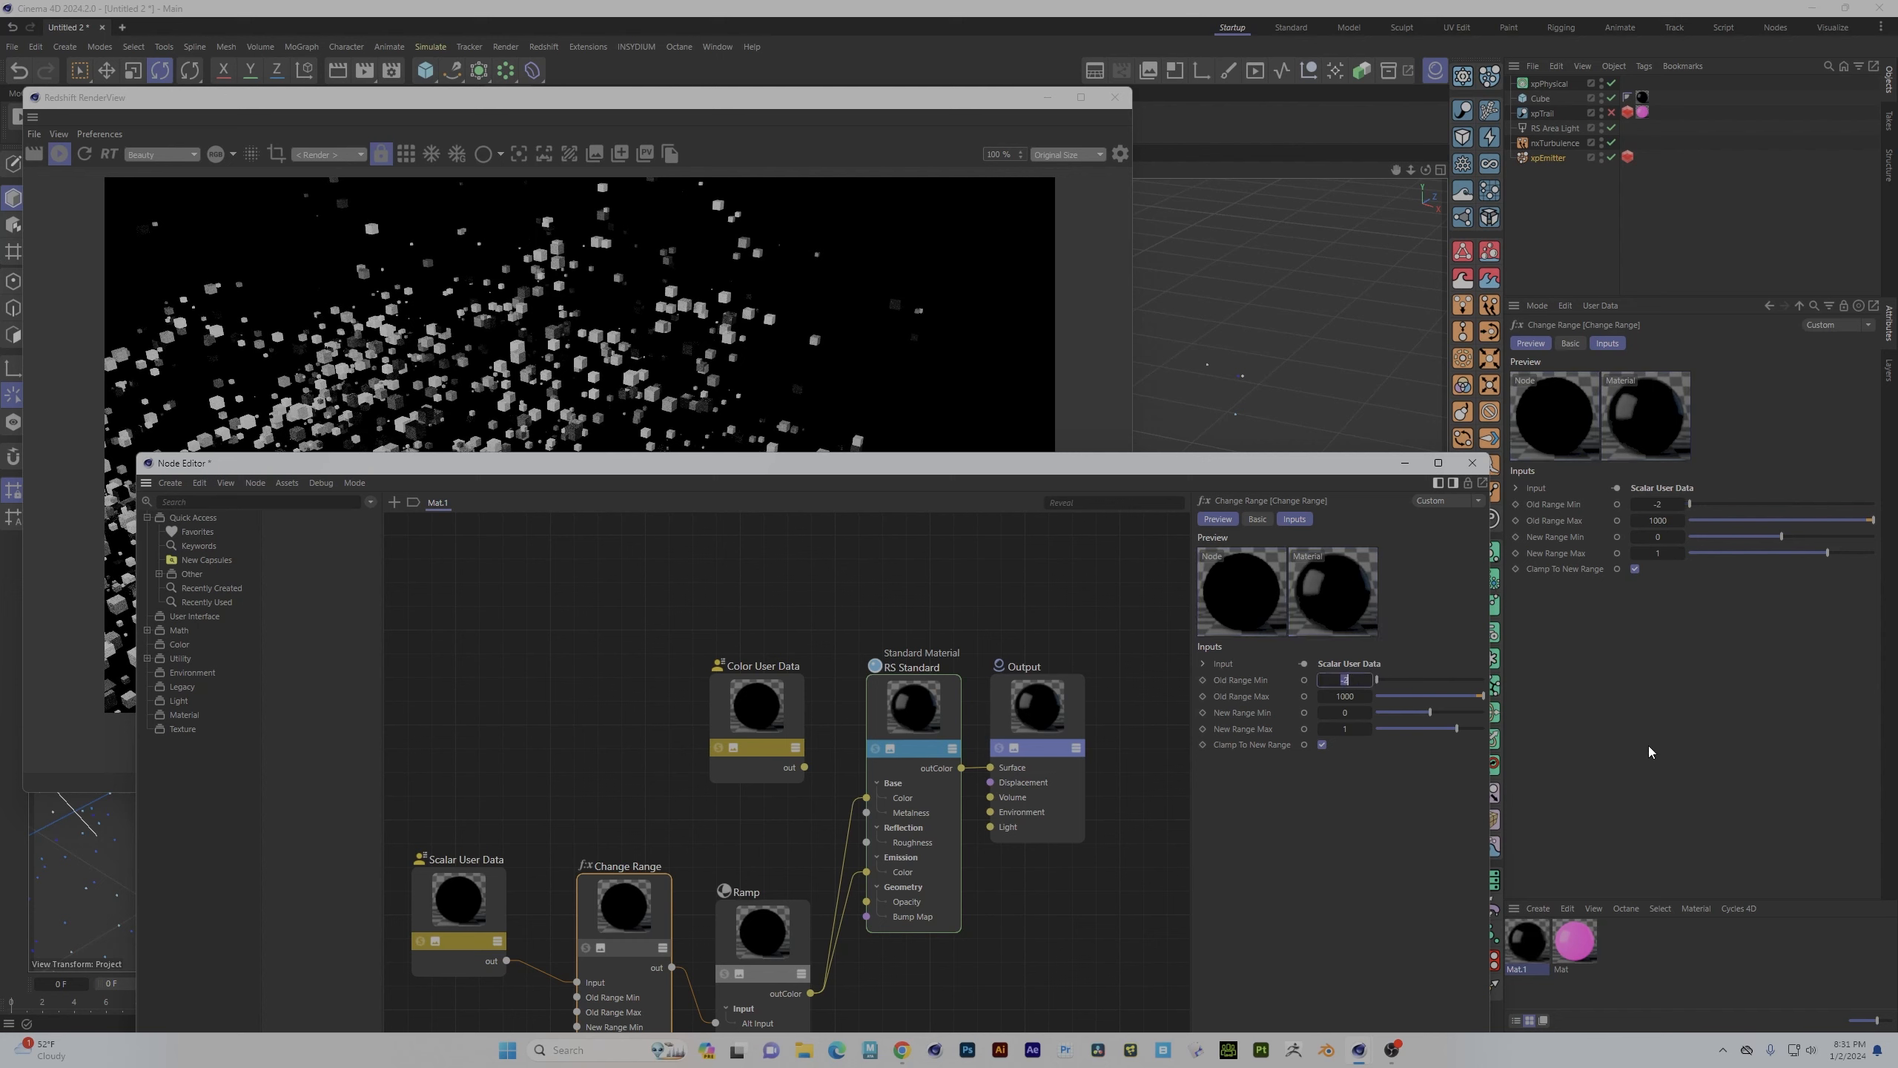
{"action": "key", "text": "Return"}
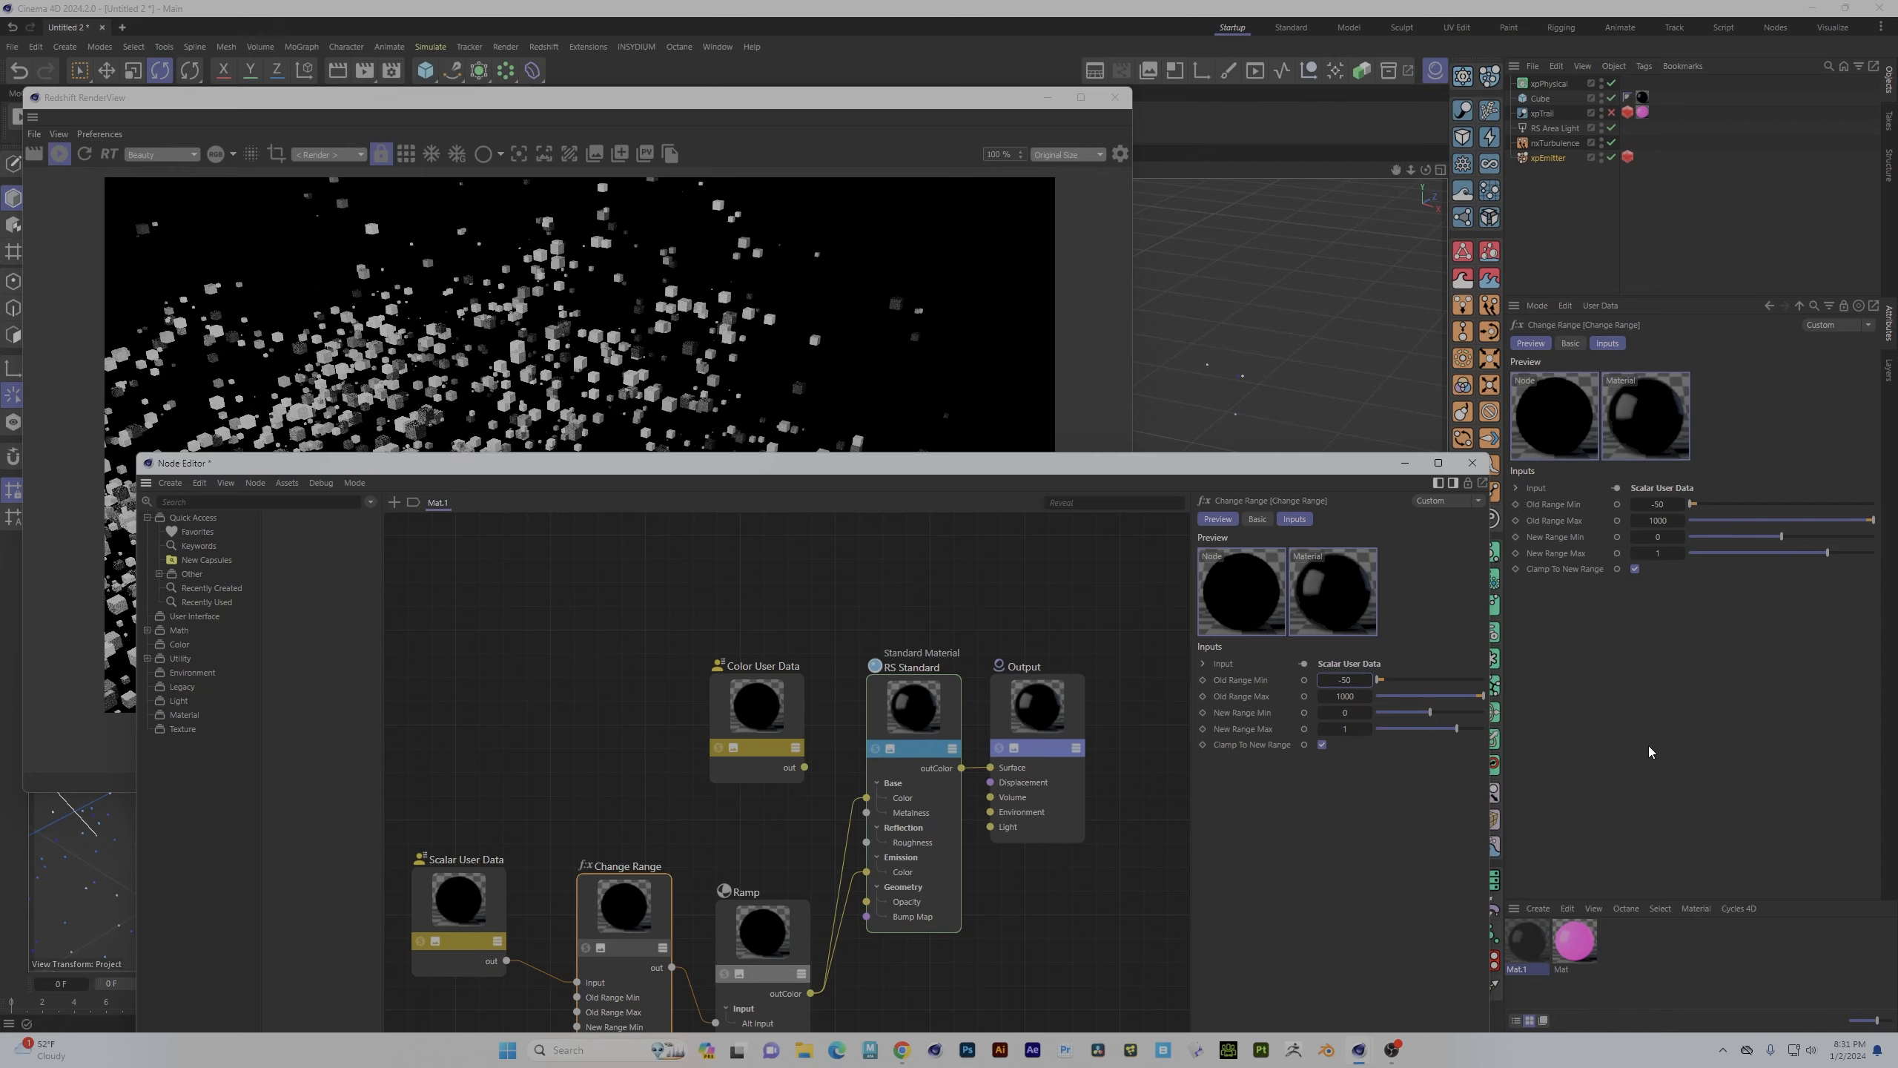
{"action": "double_click", "coordinate": [661, 471]}
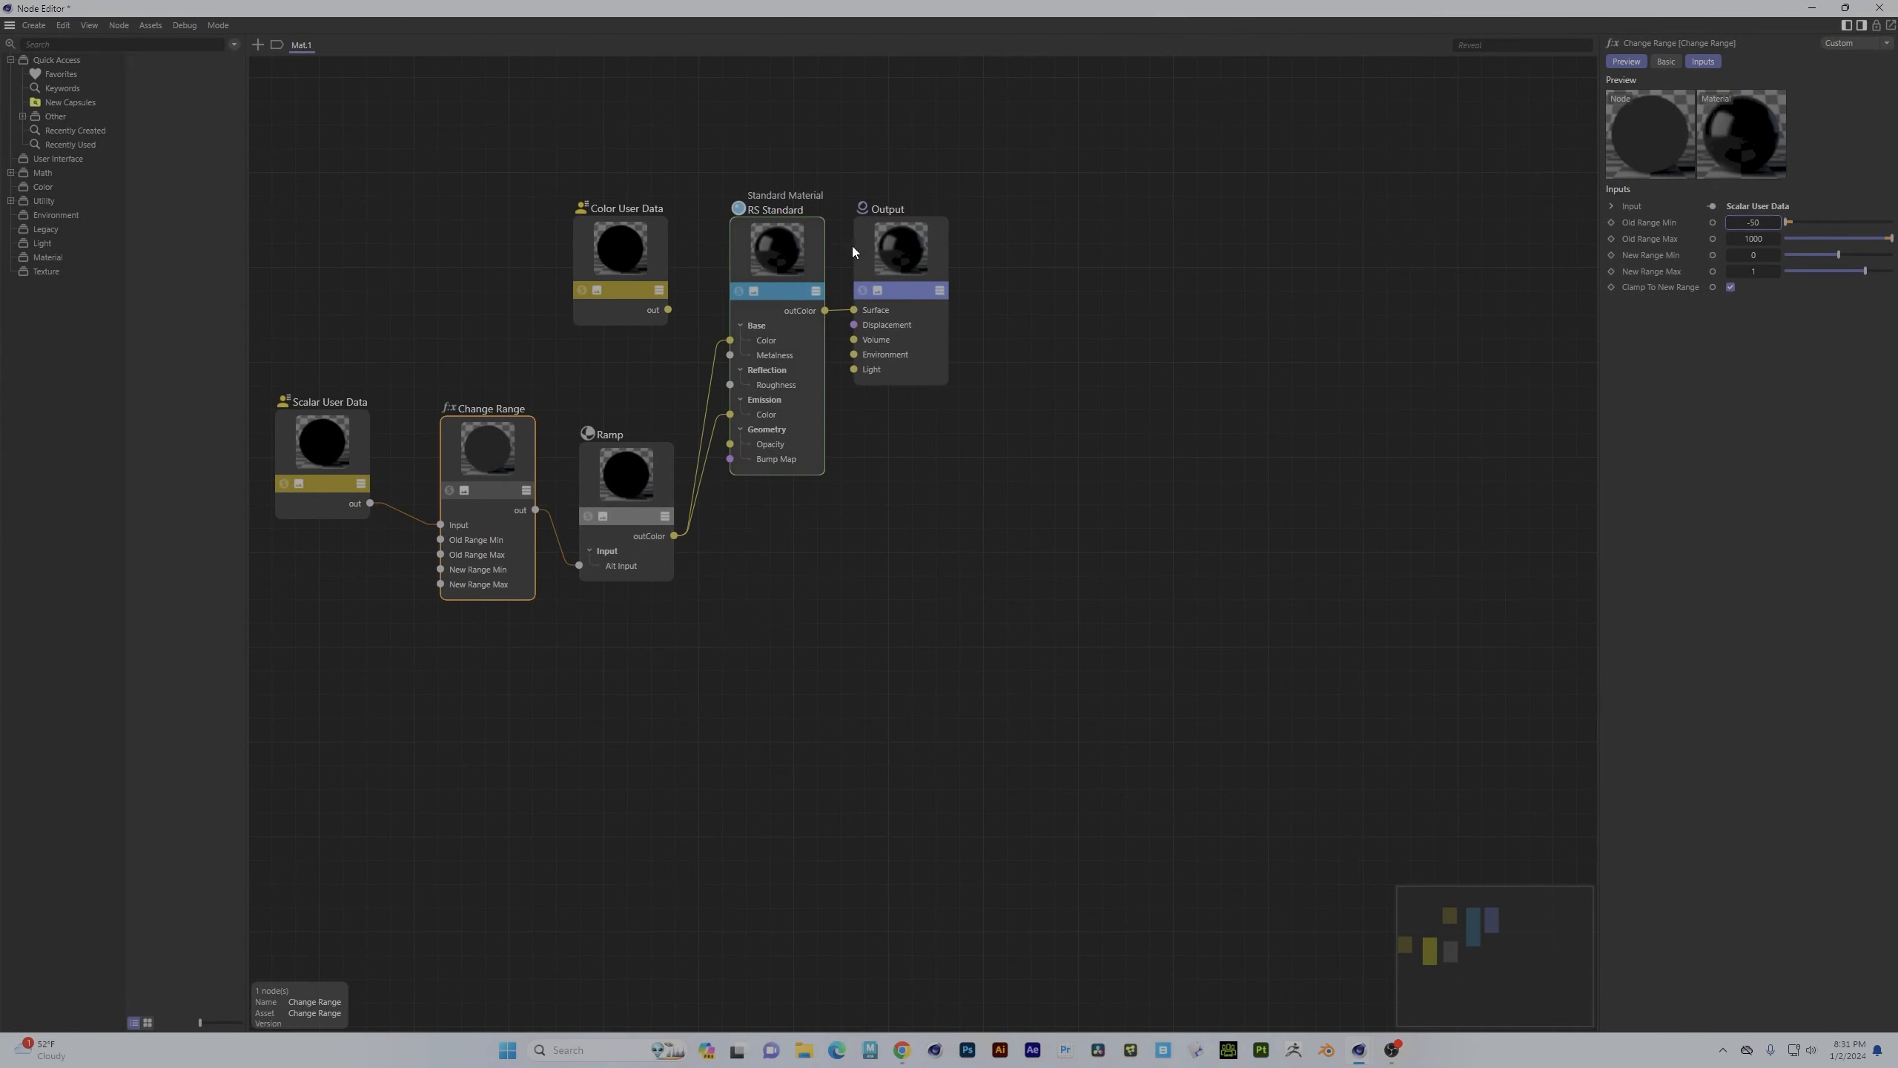
{"action": "left_click", "coordinate": [1845, 8]}
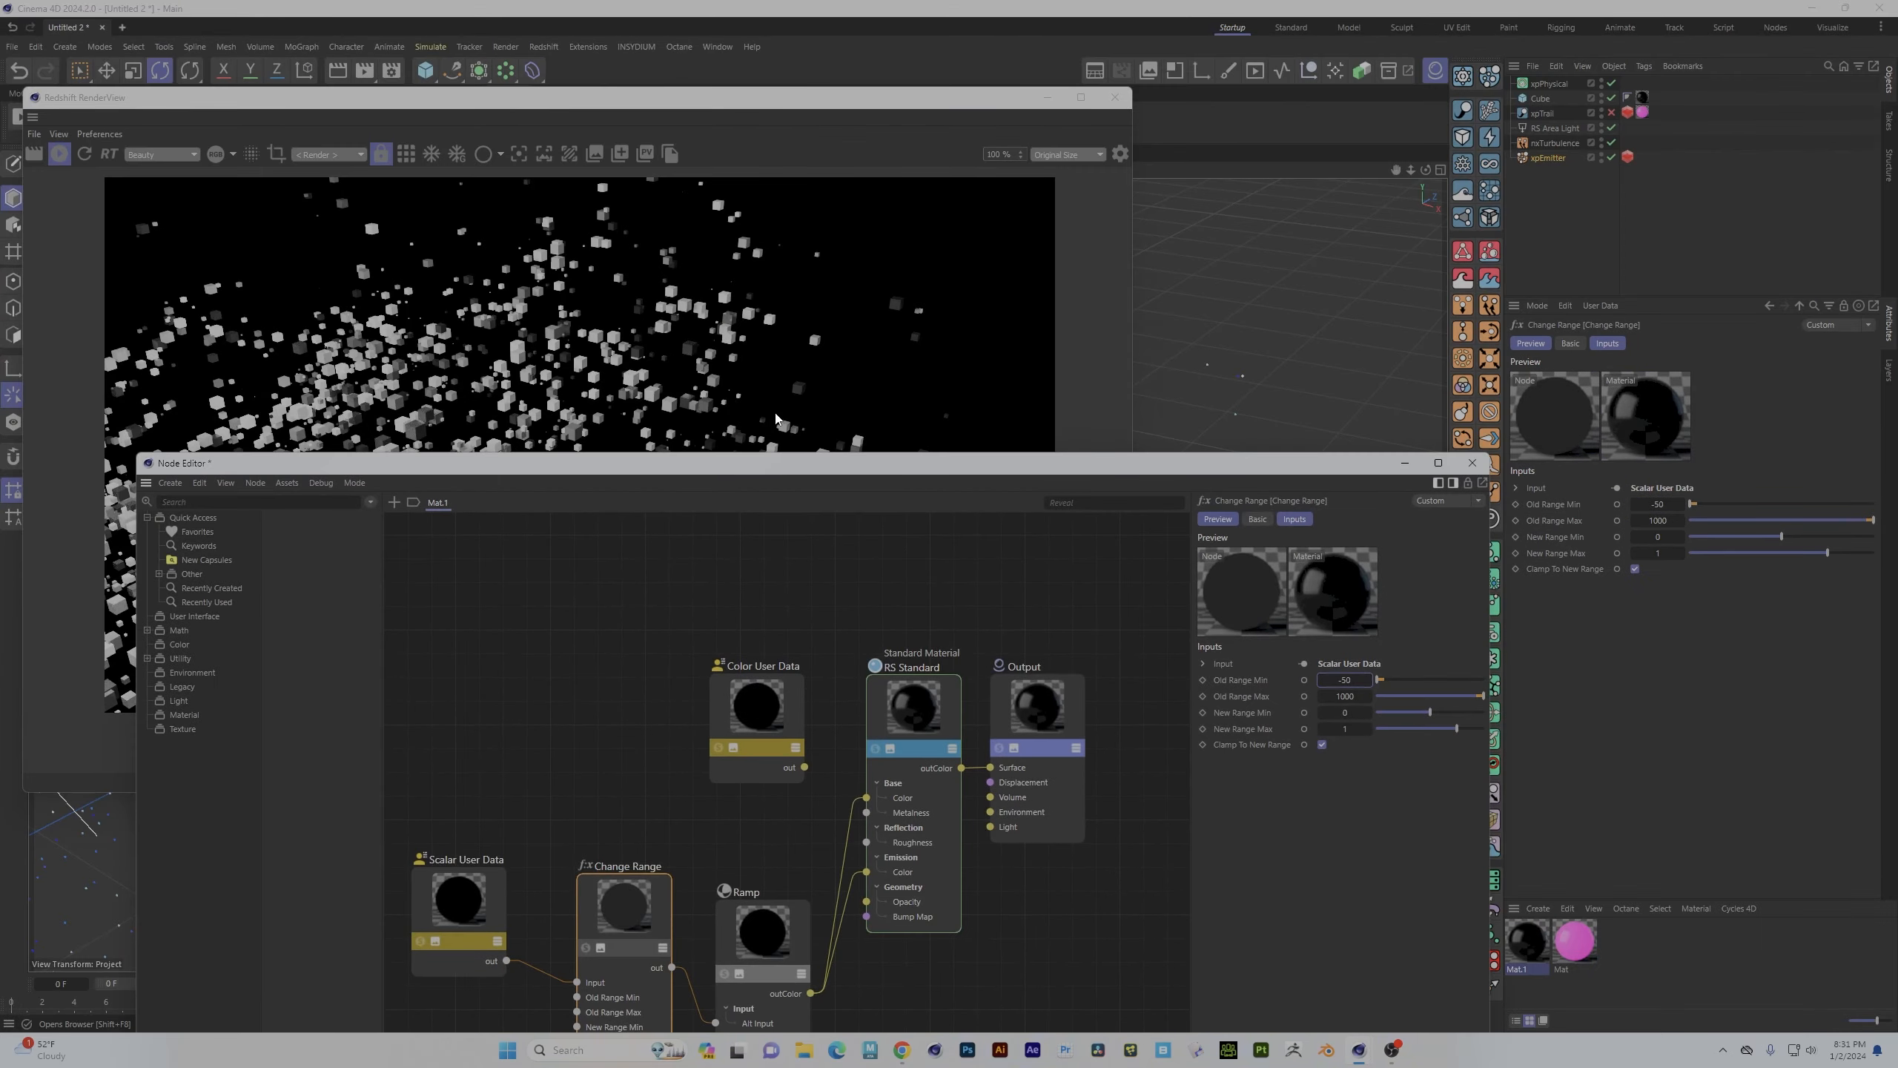
- Set Change Range's Old Range Min to 0 and orbit around the cubes to inspect them in the live render
{"action": "left_click_drag", "start_coordinate": [774, 474], "coordinate": [818, 321]}
{"action": "left_click", "coordinate": [1388, 531]}
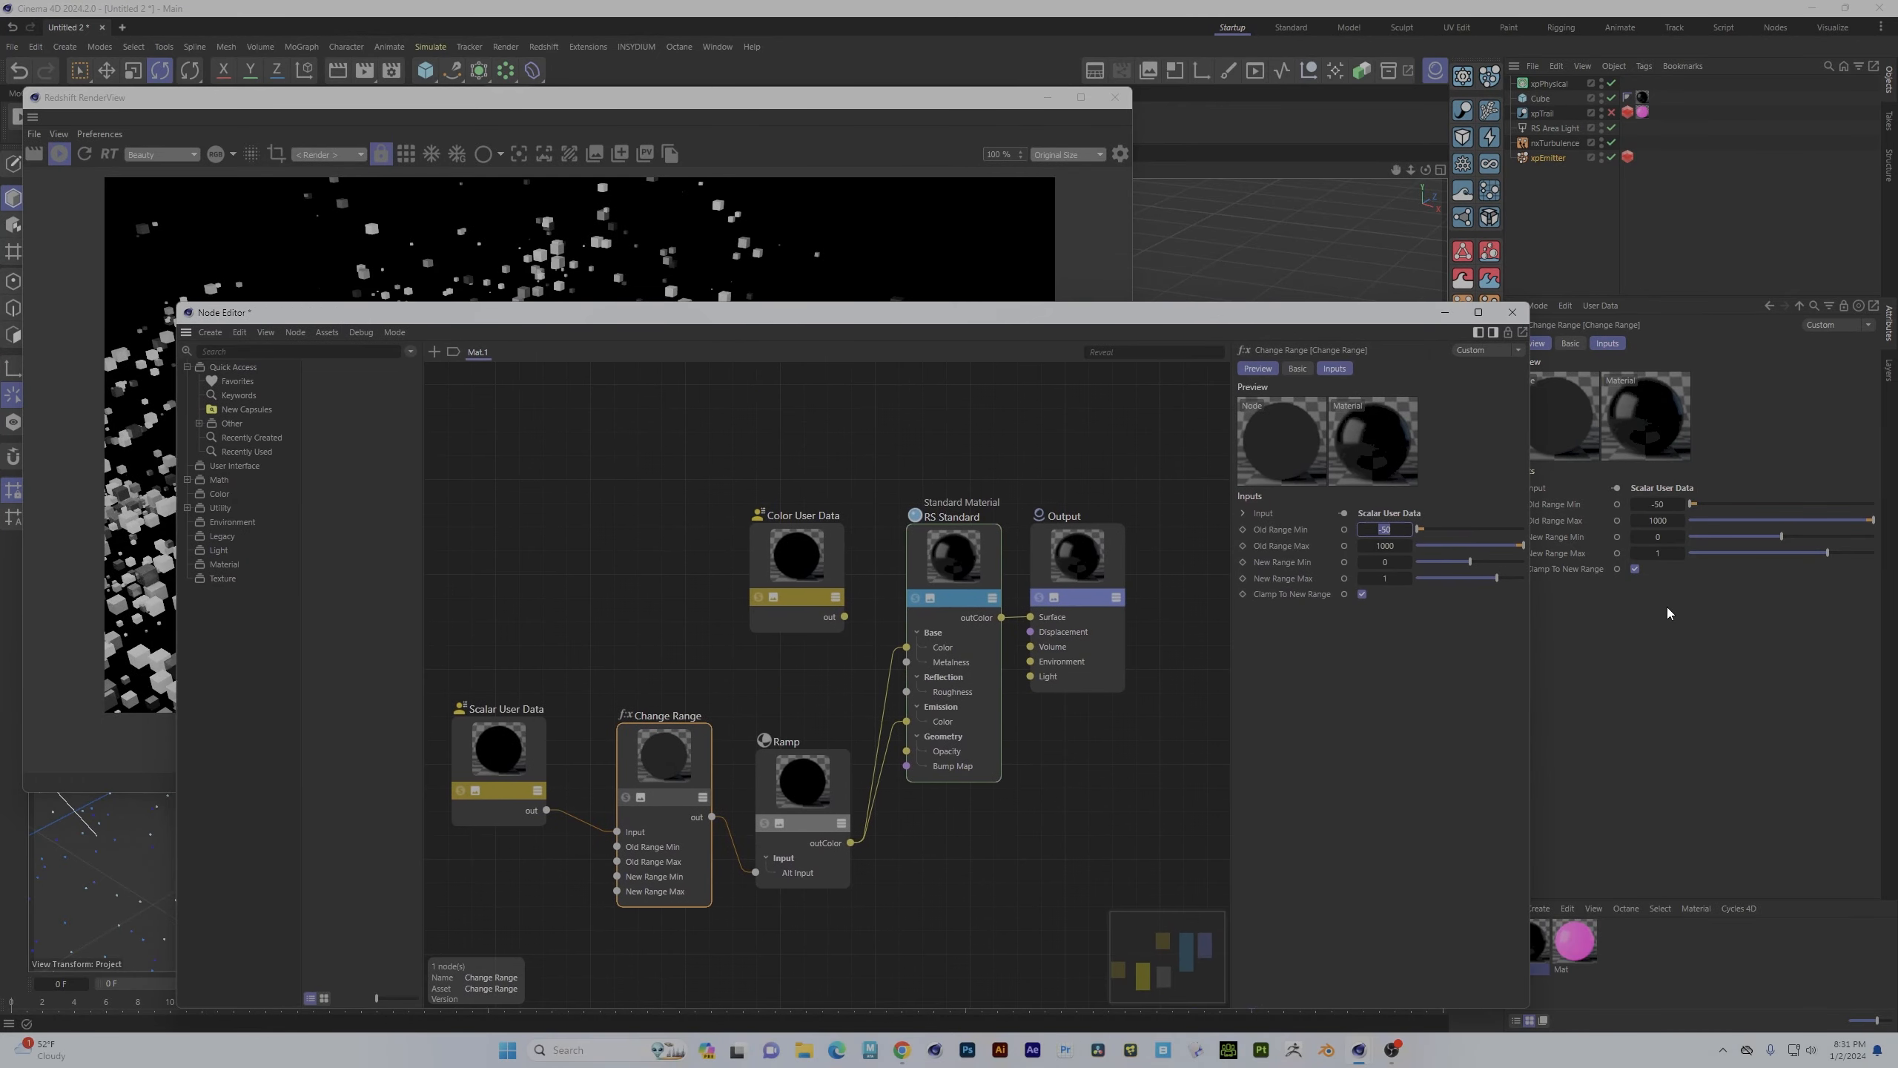
{"action": "key", "text": "Return"}
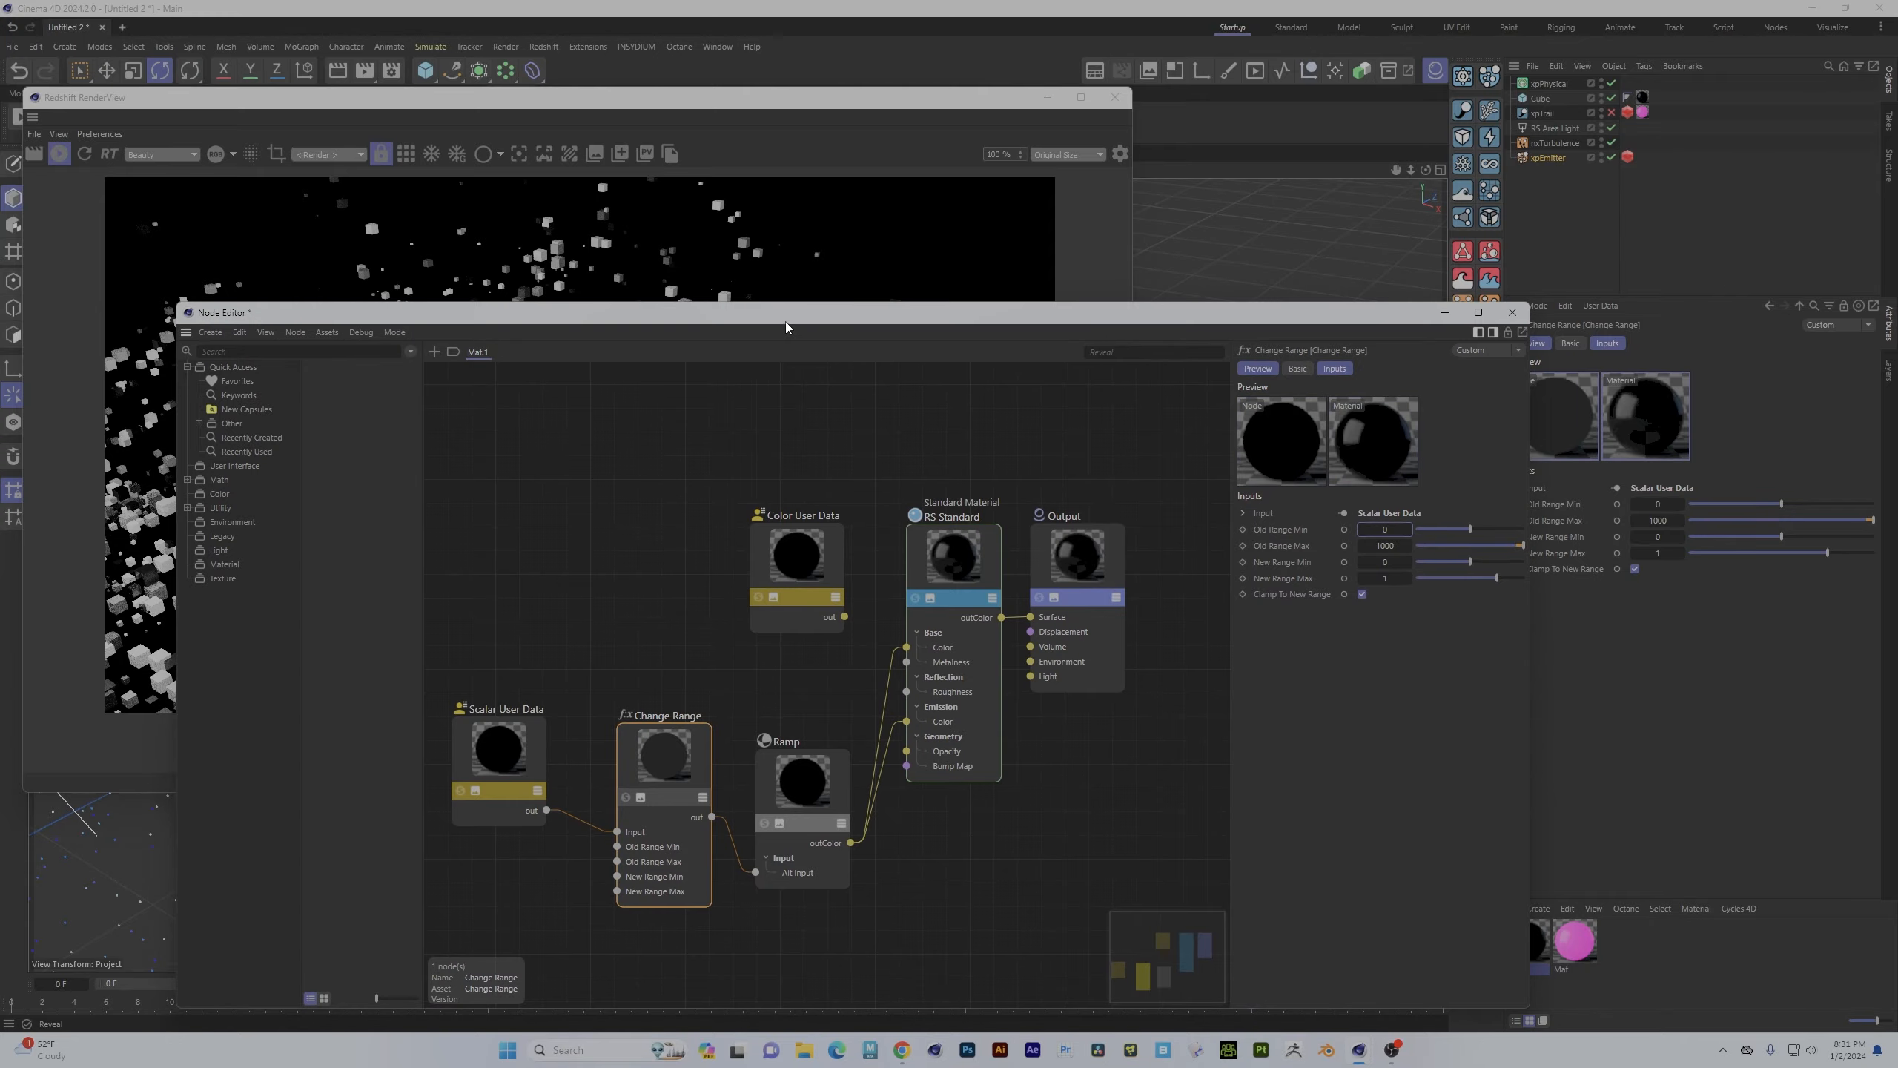
{"action": "left_click_drag", "start_coordinate": [788, 321], "coordinate": [1169, 886]}
{"action": "left_click_drag", "start_coordinate": [1256, 677], "coordinate": [1320, 675], "text": "alt"}
{"action": "left_click_drag", "start_coordinate": [1217, 734], "coordinate": [1276, 648], "text": "alt"}
{"action": "left_click_drag", "start_coordinate": [1253, 574], "coordinate": [1338, 632], "text": "alt"}
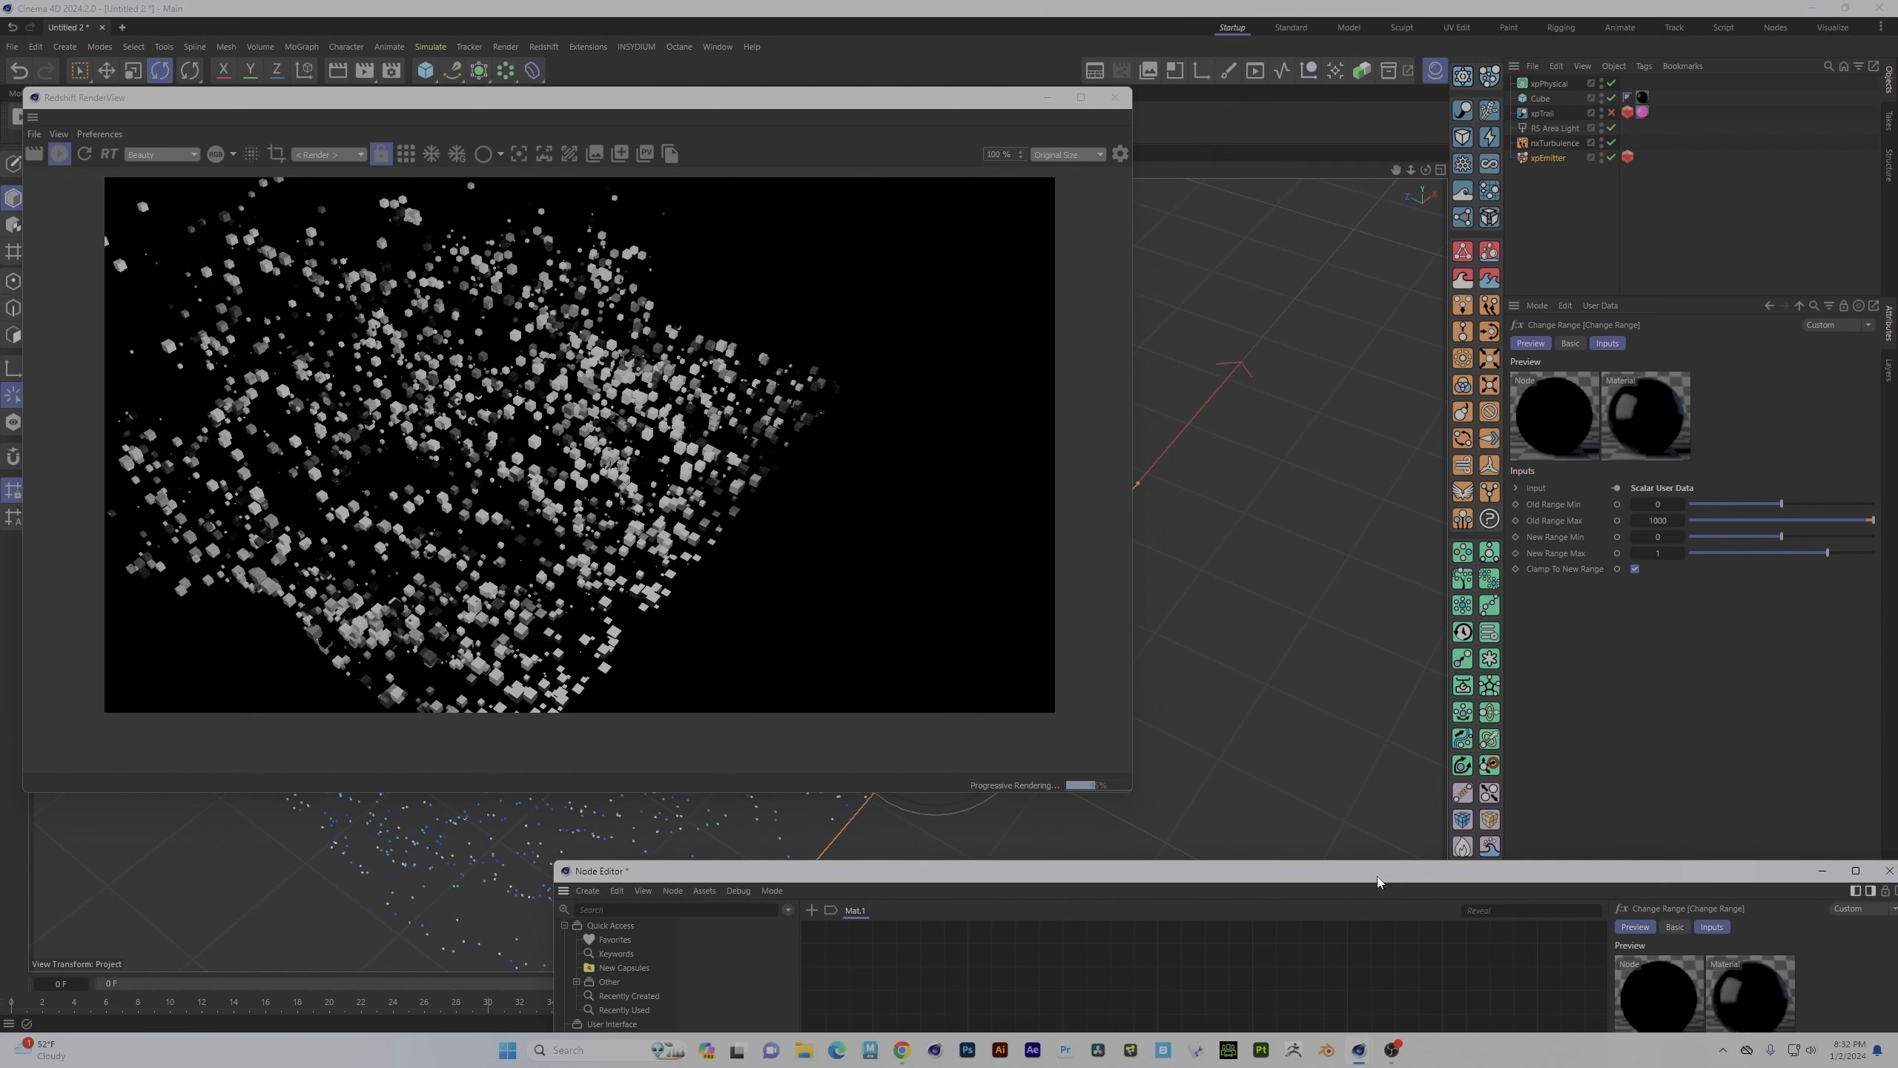
- Select the Ramp node and shift its black knot to about 31 %, checking the effect in the live render
{"action": "left_click_drag", "start_coordinate": [1381, 883], "coordinate": [1236, 370]}
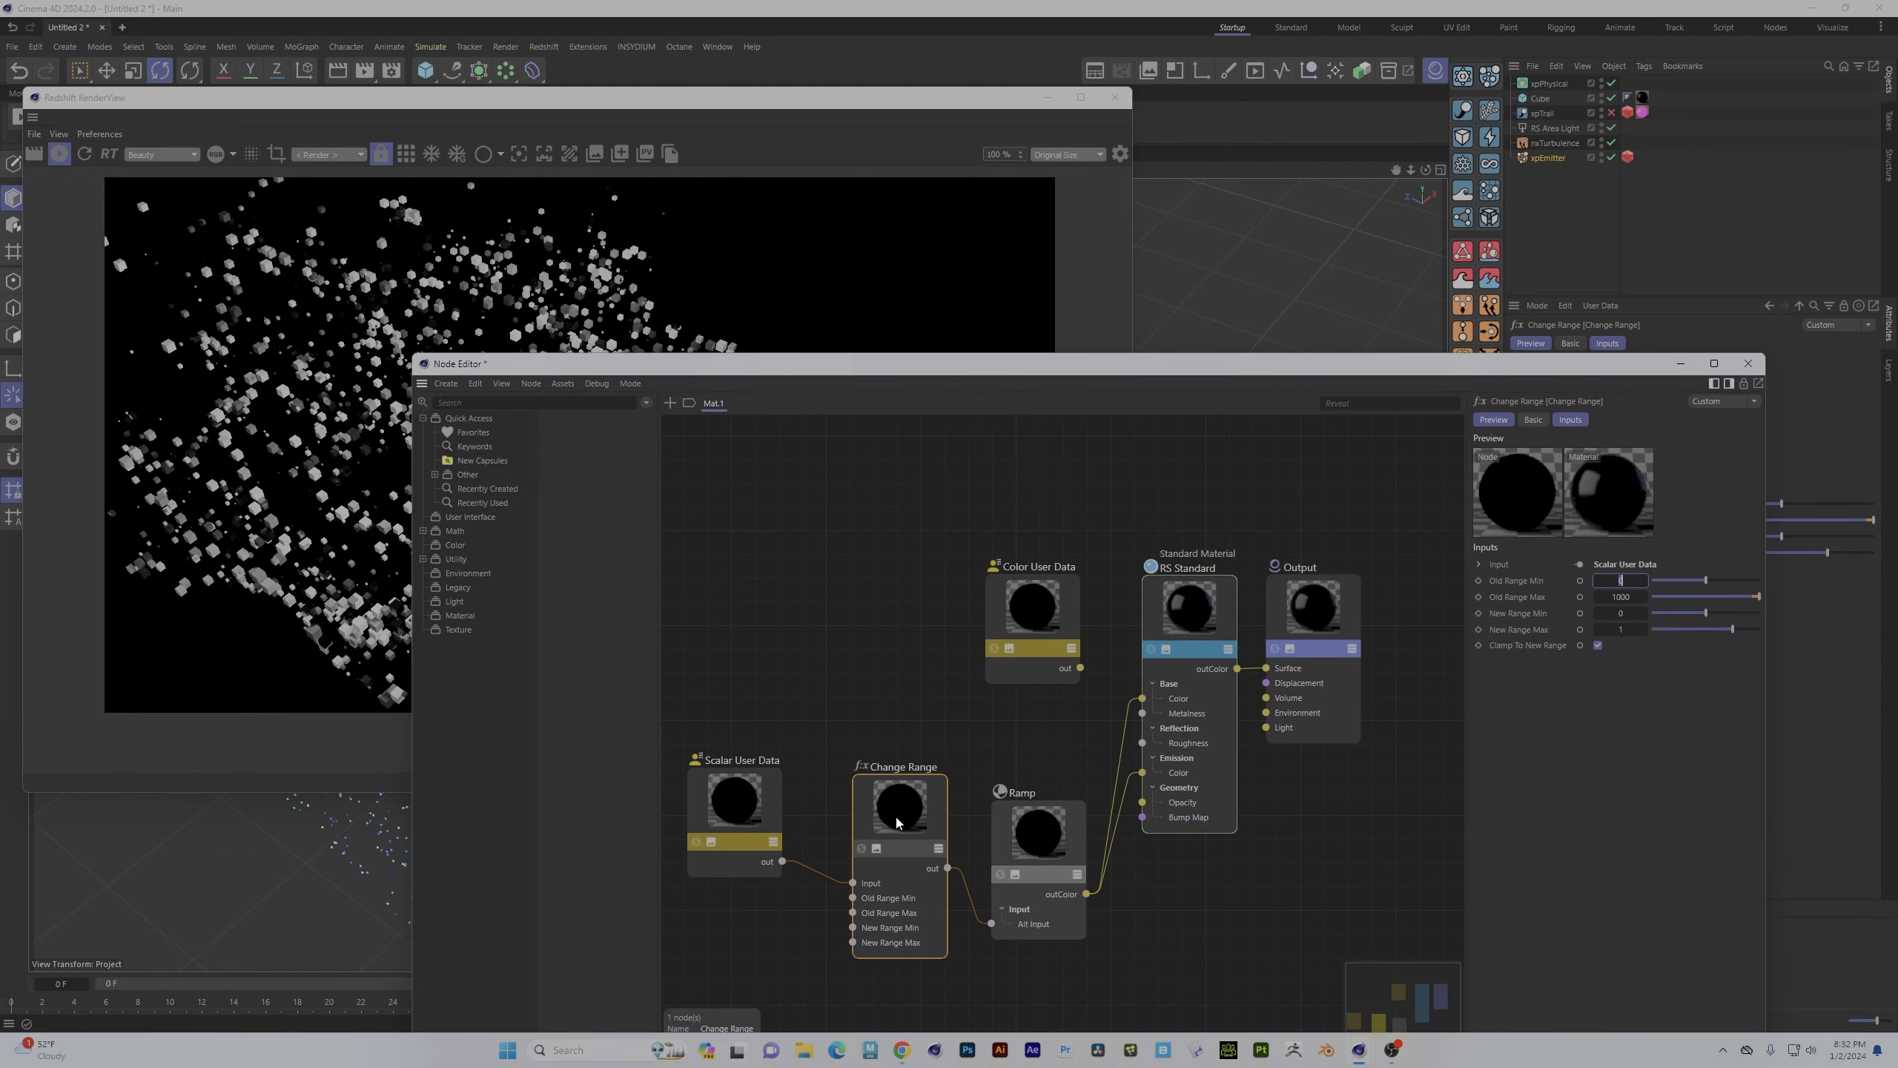
{"action": "left_click_drag", "start_coordinate": [1021, 842], "coordinate": [1044, 857]}
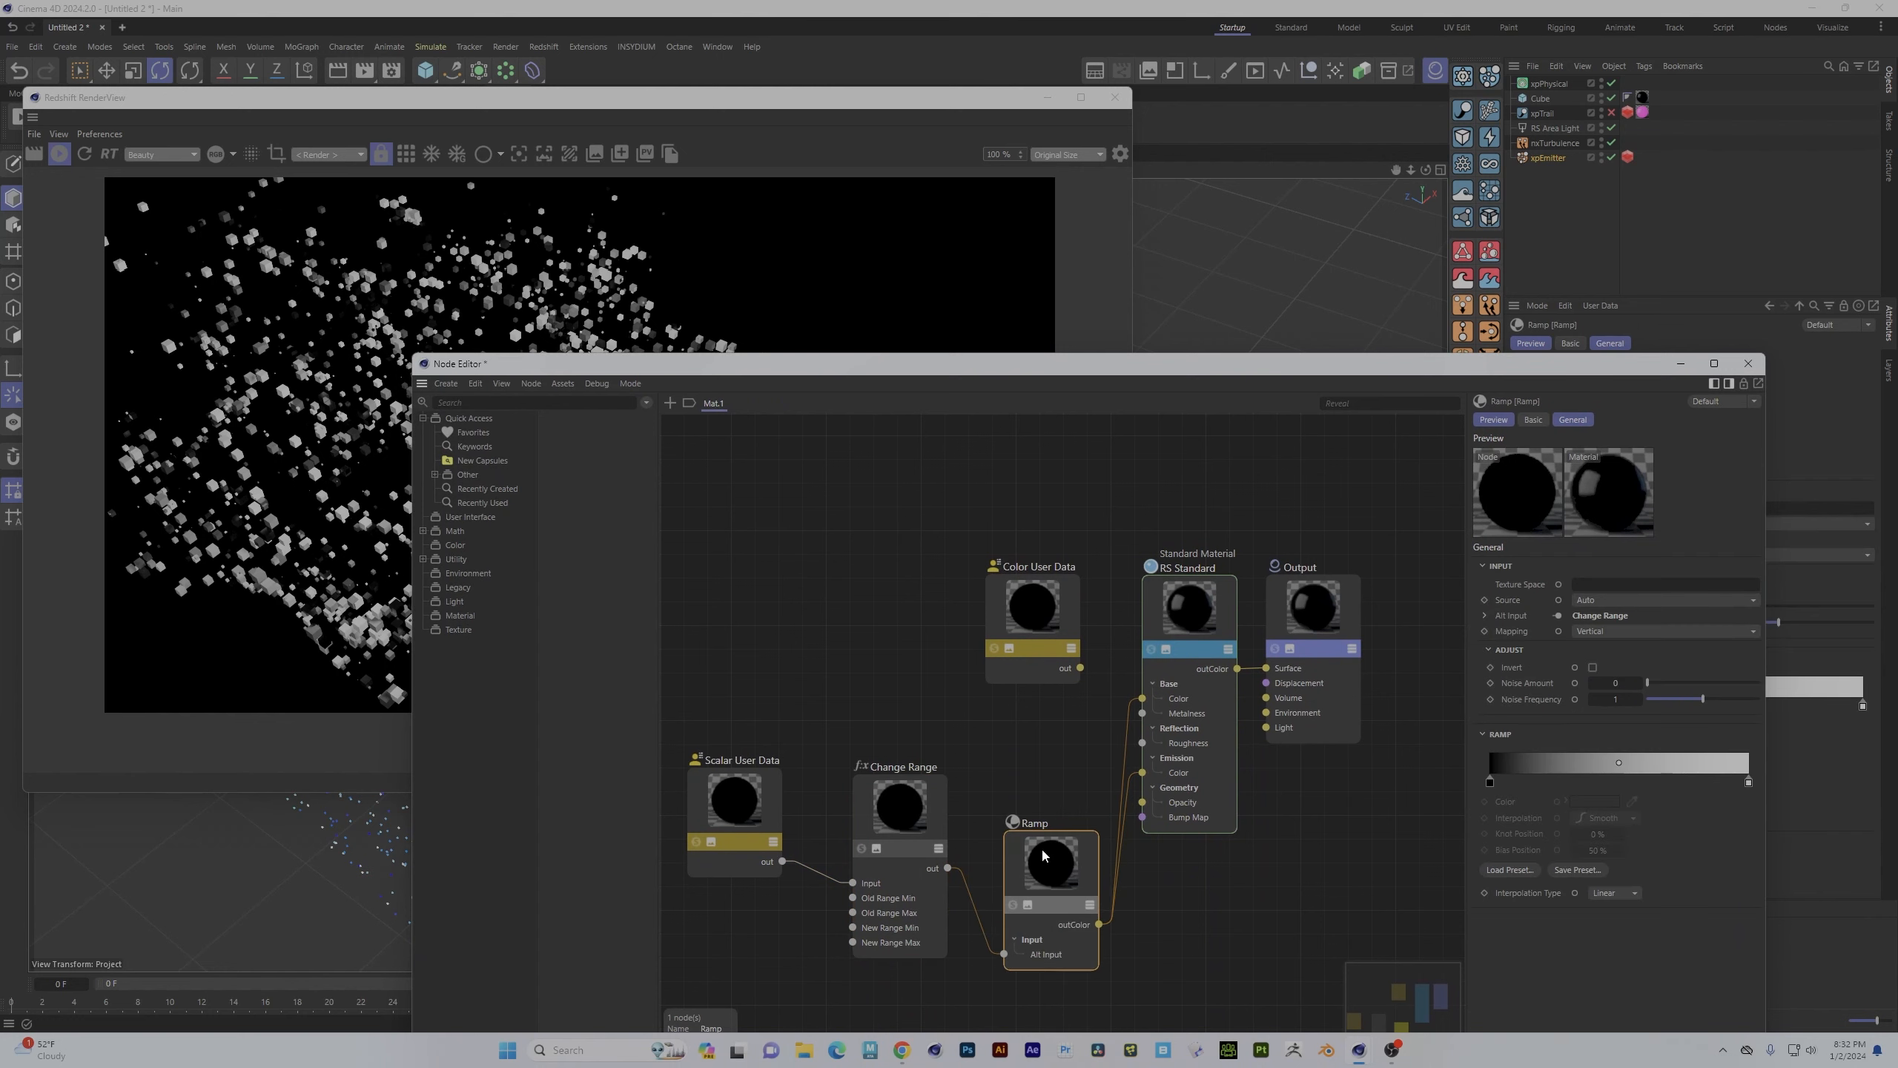
{"action": "left_click_drag", "start_coordinate": [953, 364], "coordinate": [653, 681]}
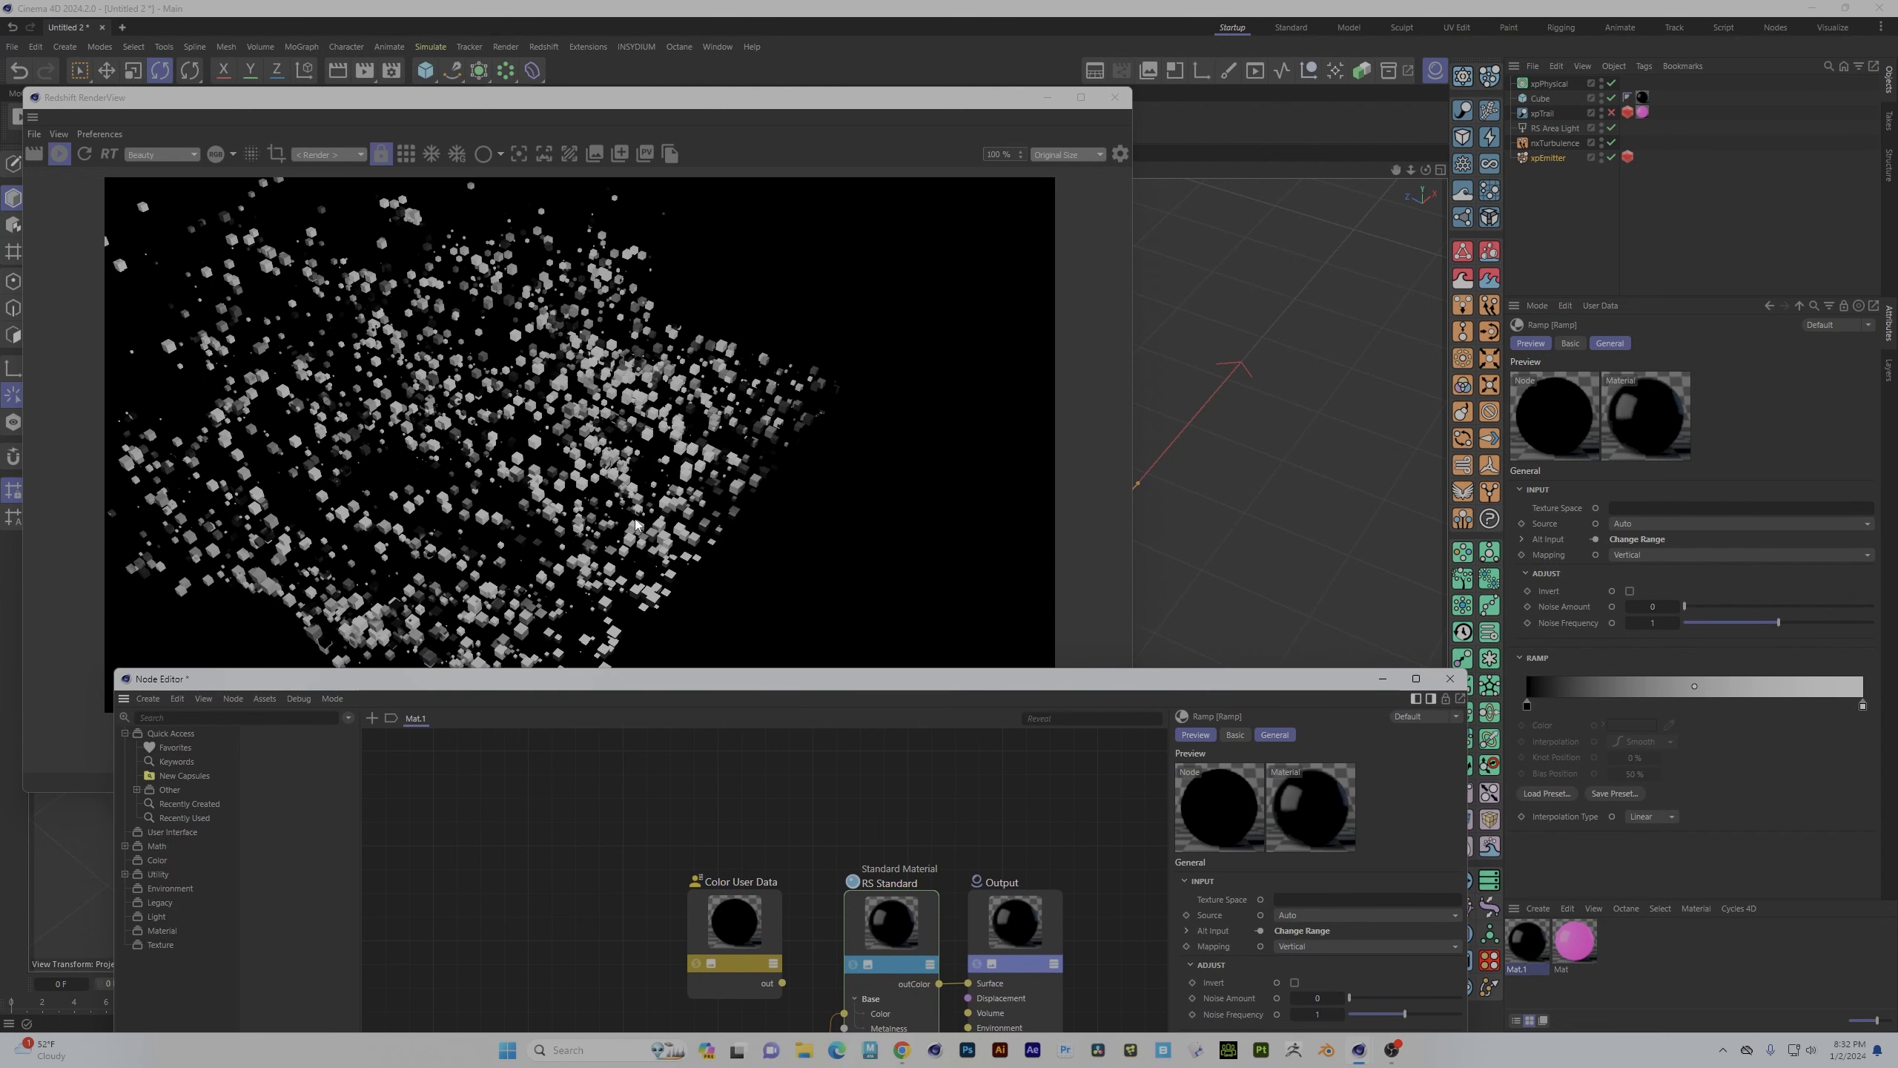
{"action": "left_click_drag", "start_coordinate": [931, 679], "coordinate": [1029, 384]}
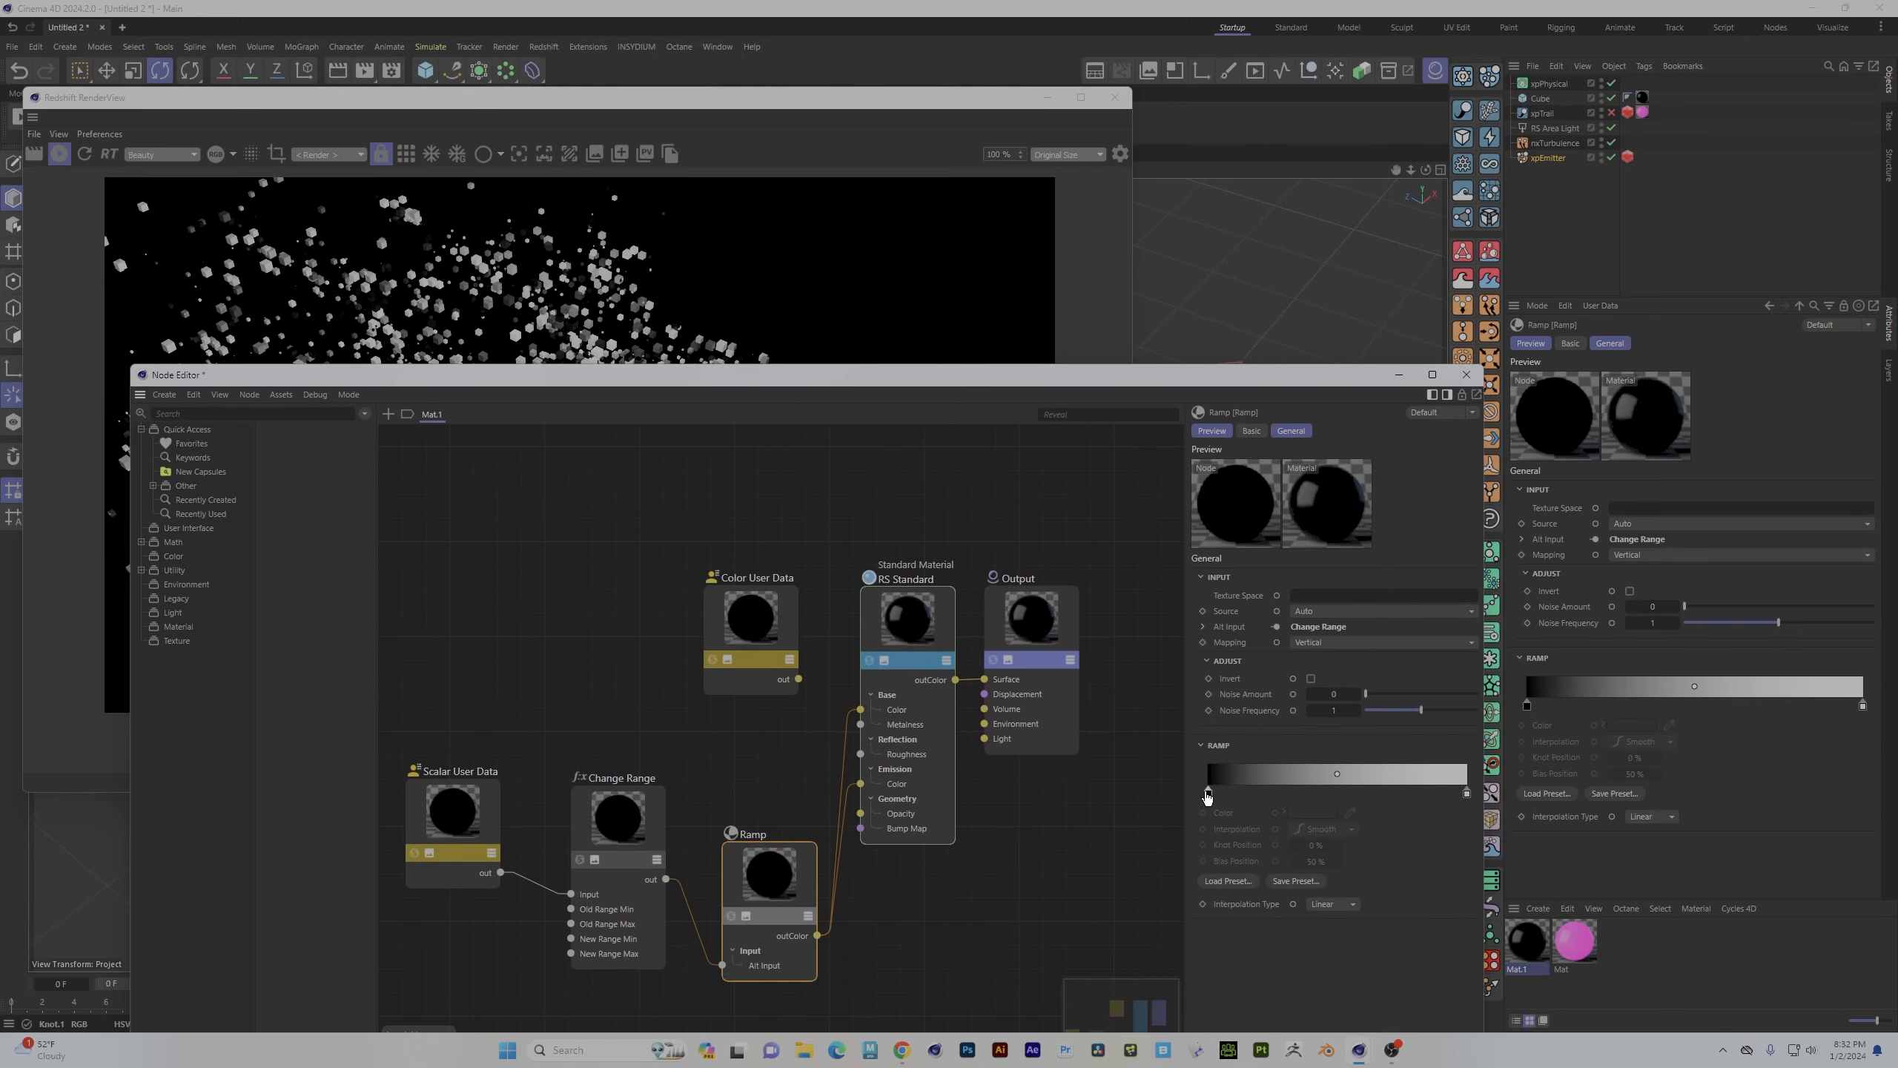
{"action": "left_click_drag", "start_coordinate": [1210, 794], "coordinate": [1288, 793]}
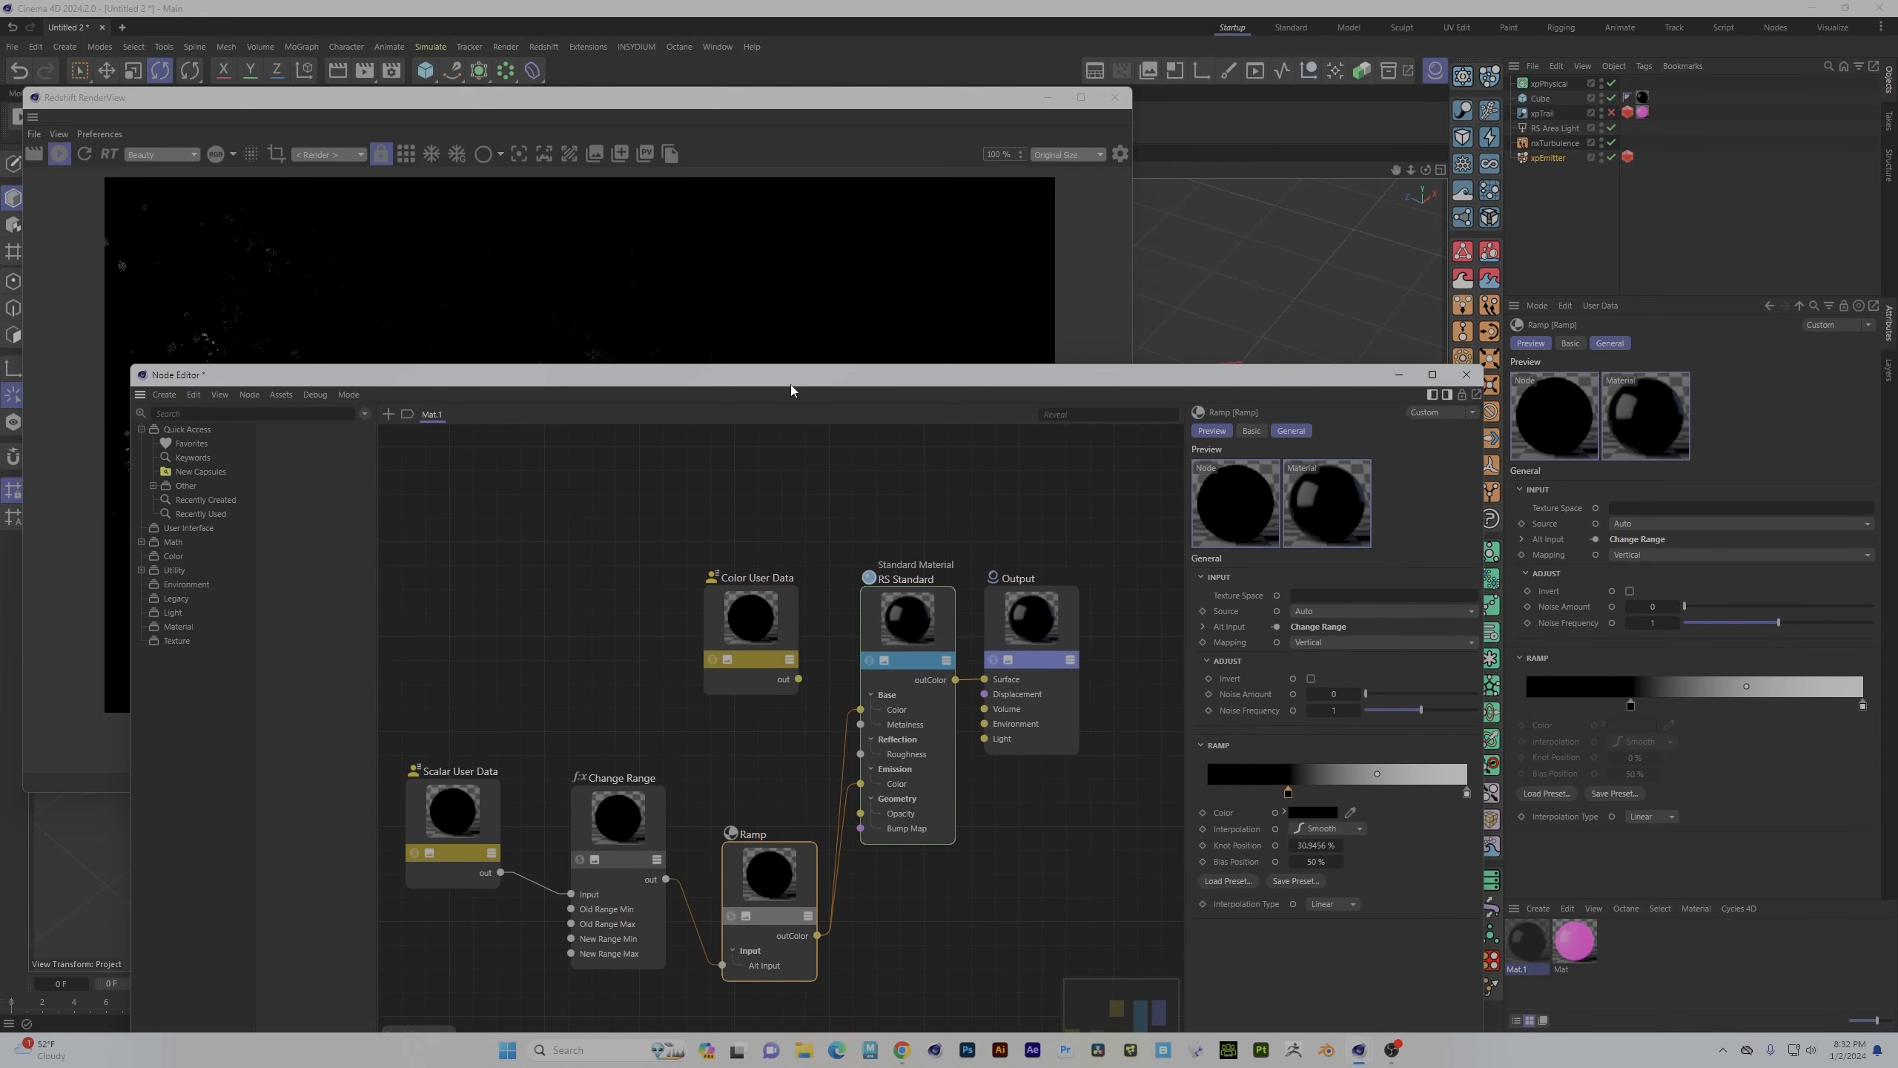
{"action": "left_click_drag", "start_coordinate": [800, 380], "coordinate": [801, 571]}
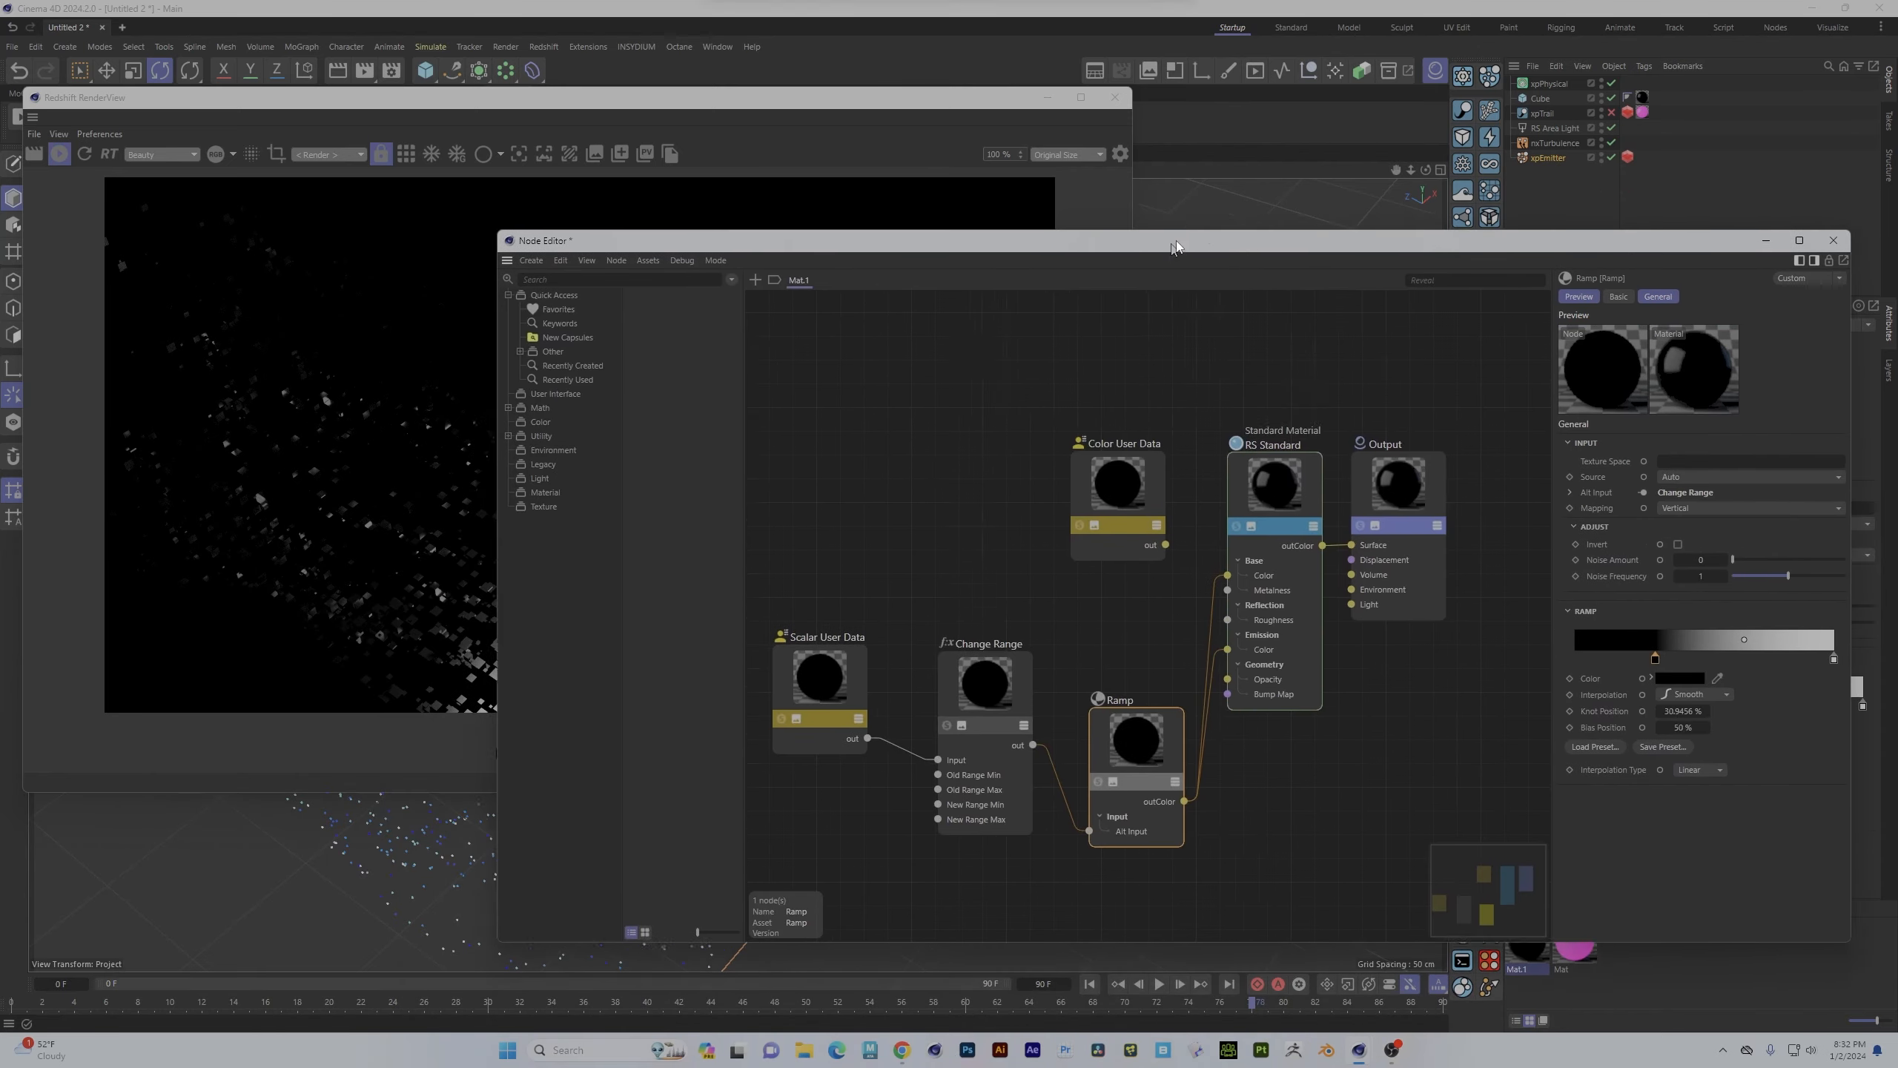
{"action": "left_click_drag", "start_coordinate": [1176, 240], "coordinate": [1176, 198]}
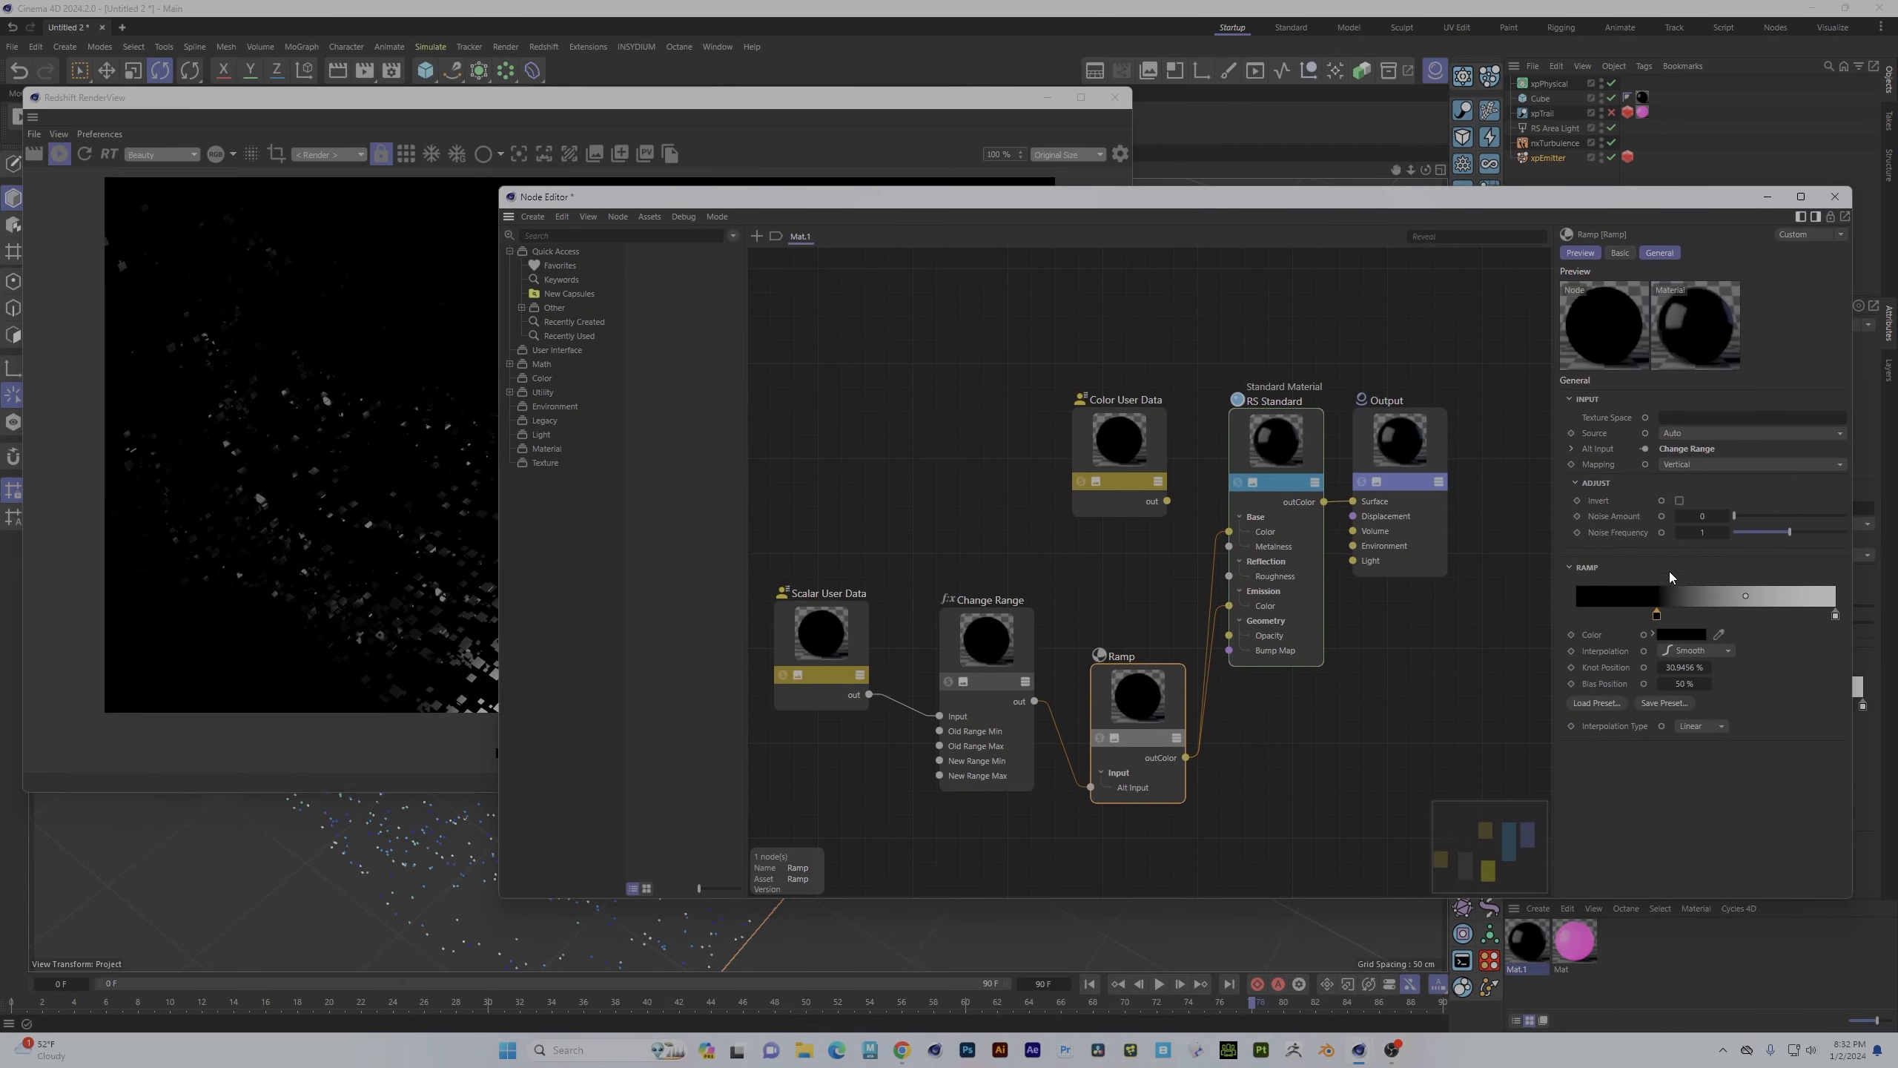
- Move the Ramp's black knot back to the start of the gradient and show the Change Range node's inputs
{"action": "left_click_drag", "start_coordinate": [1657, 616], "coordinate": [1601, 616]}
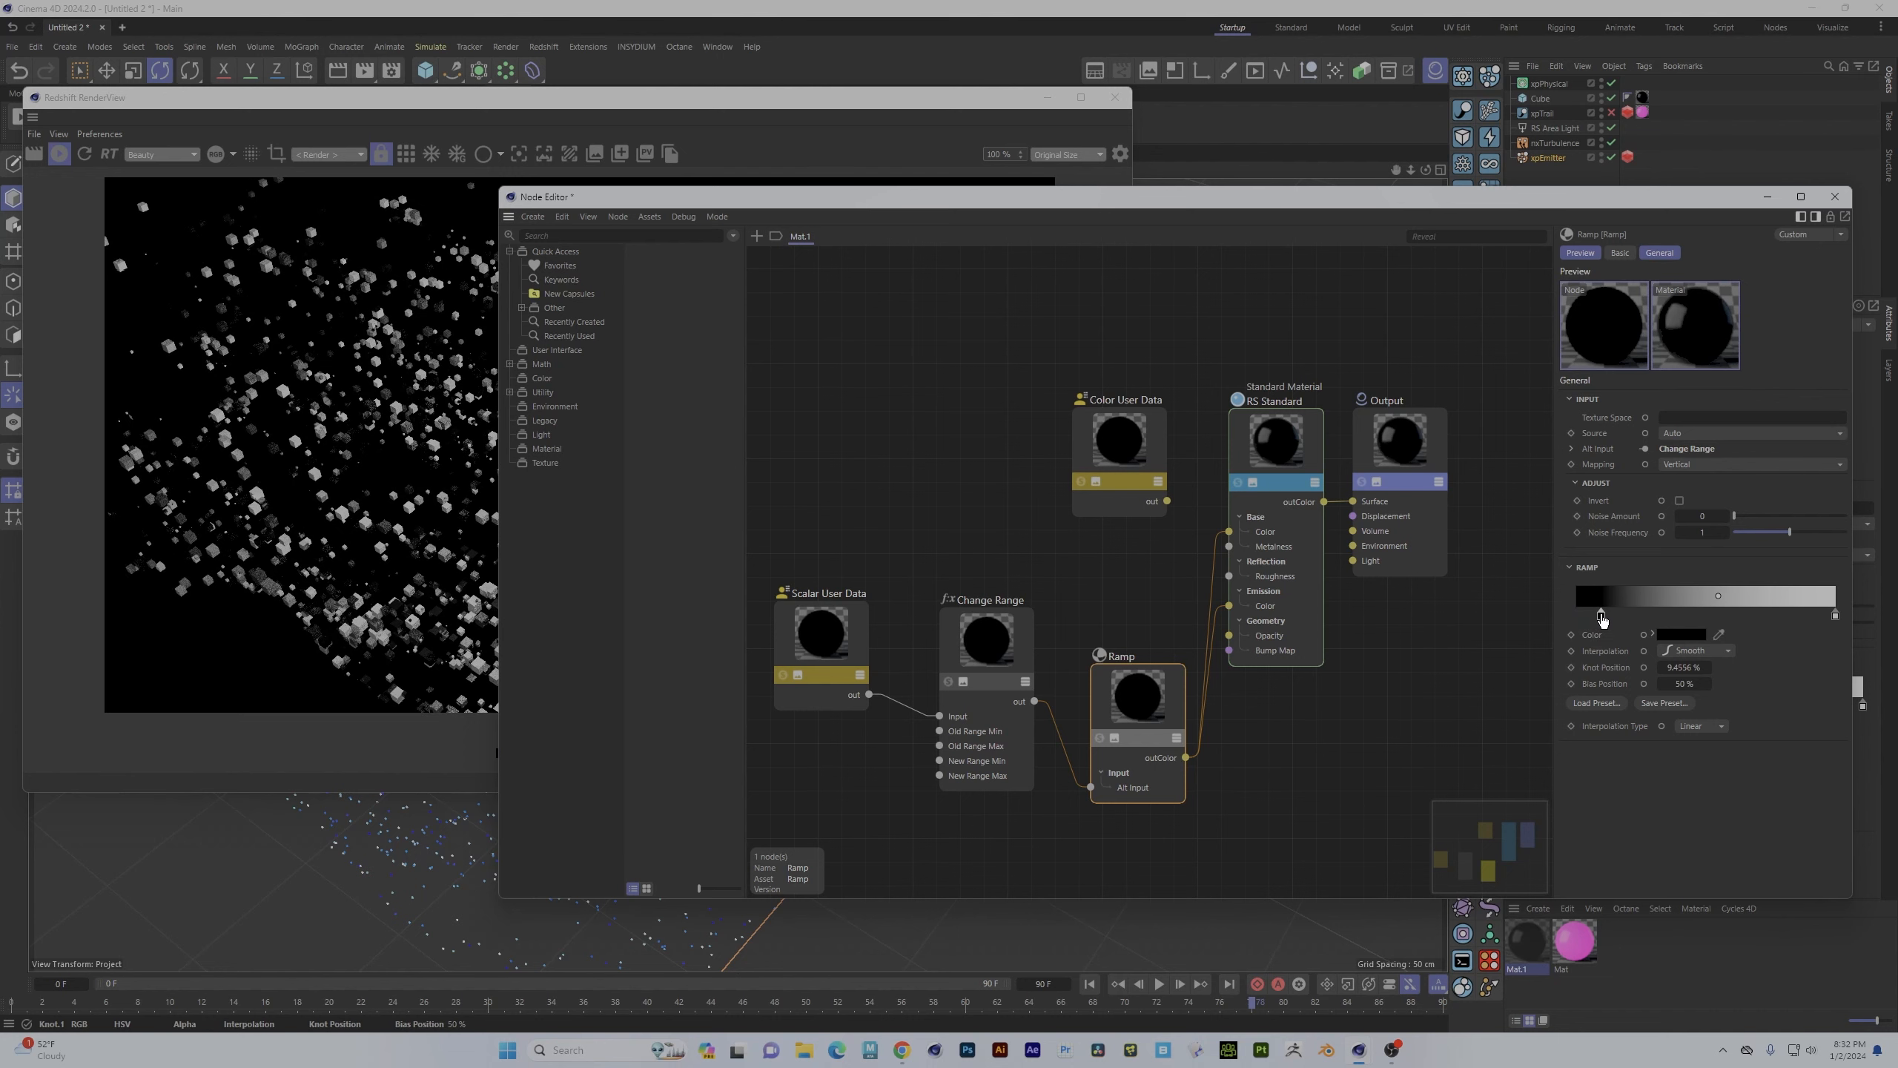
{"action": "left_click_drag", "start_coordinate": [883, 199], "coordinate": [660, 185]}
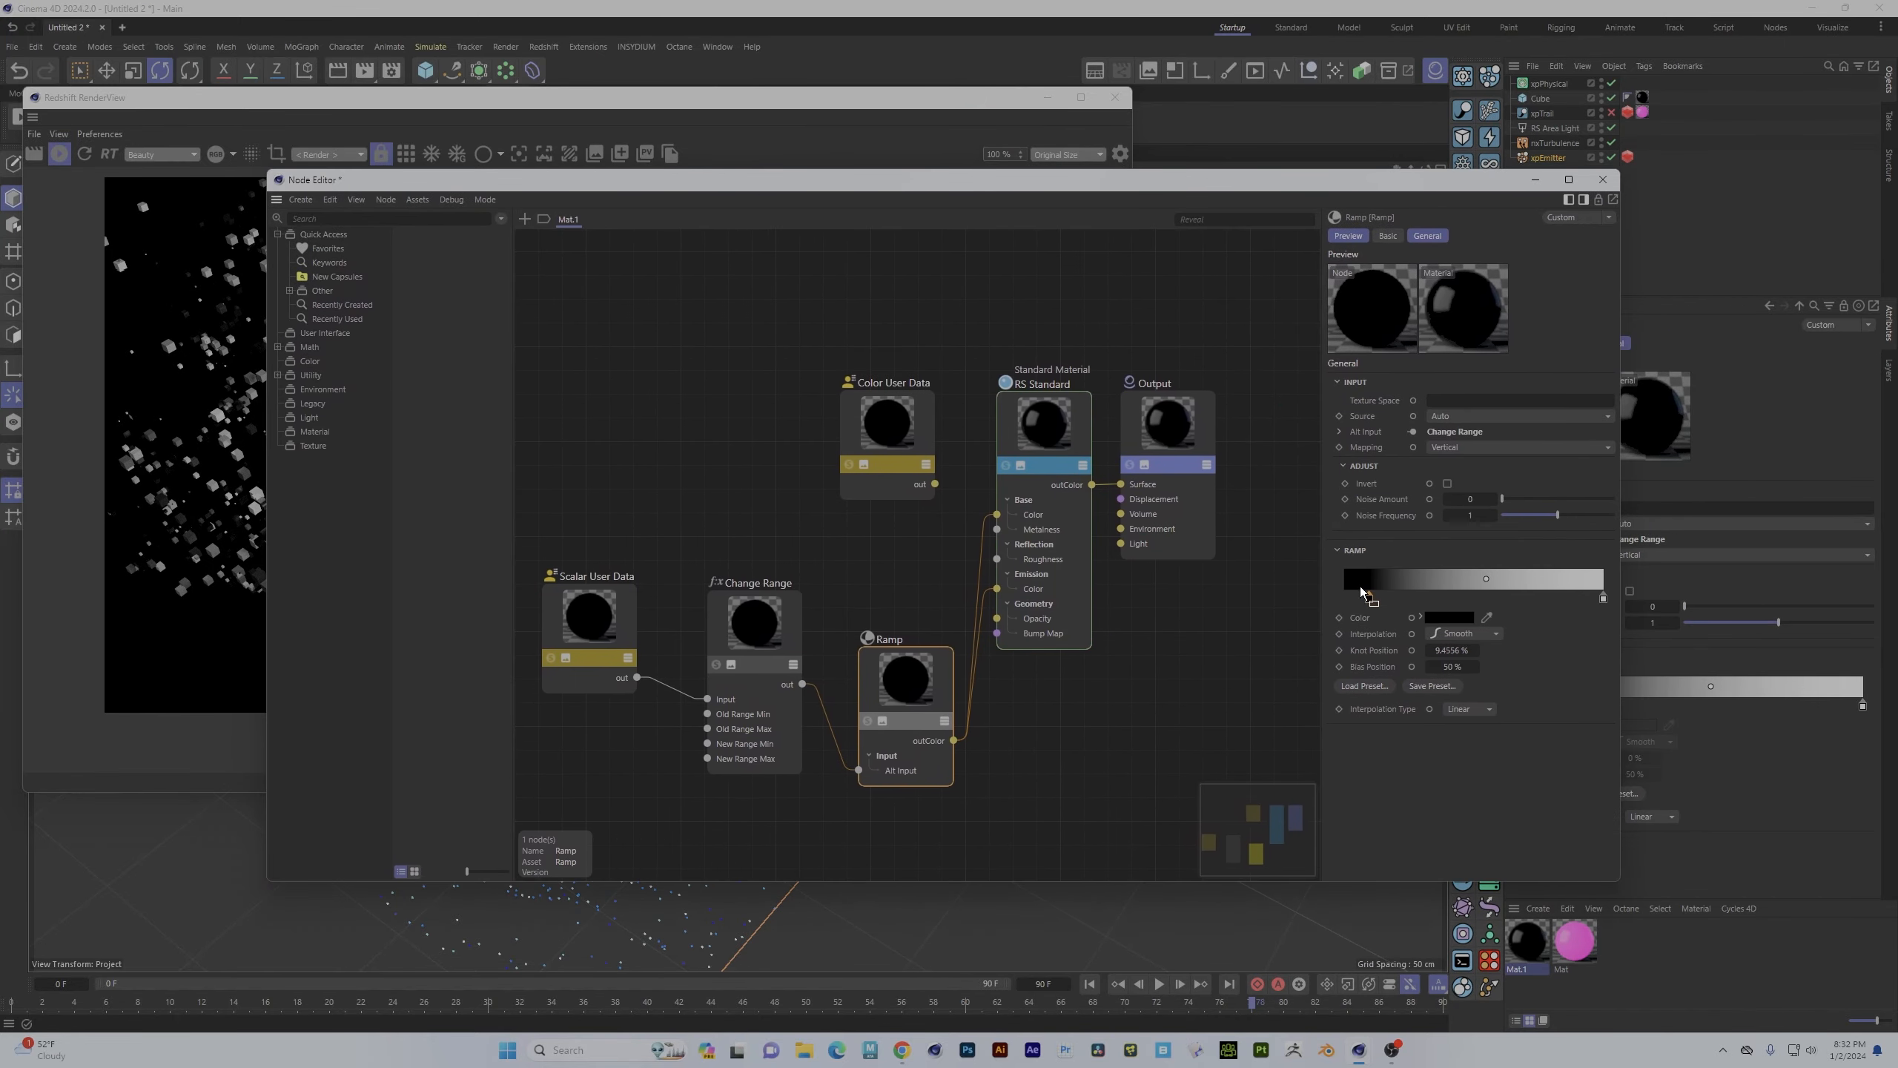
{"action": "left_click_drag", "start_coordinate": [1366, 599], "coordinate": [1274, 587]}
{"action": "left_click", "coordinate": [763, 621]}
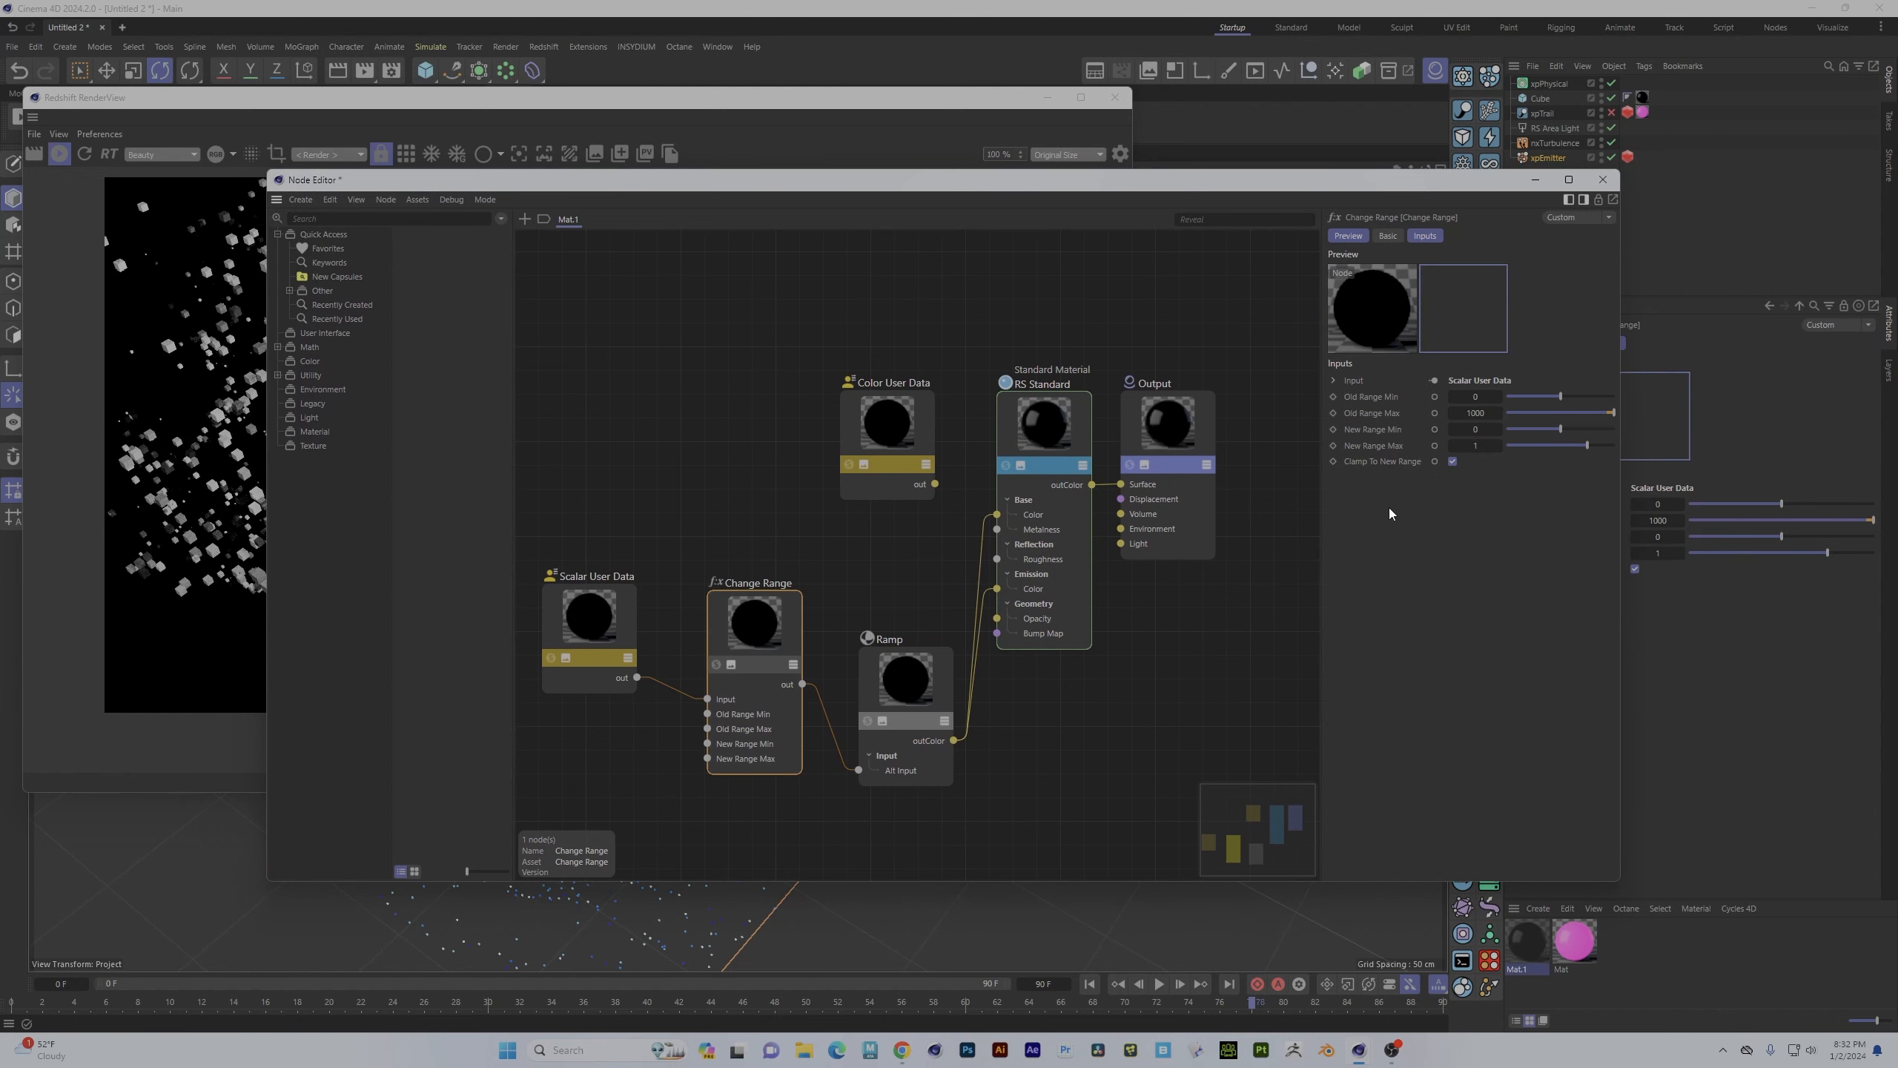
- Set Change Range's Old Range Max to 500
{"action": "left_click", "coordinate": [1466, 413]}
{"action": "type", "text": "50"}
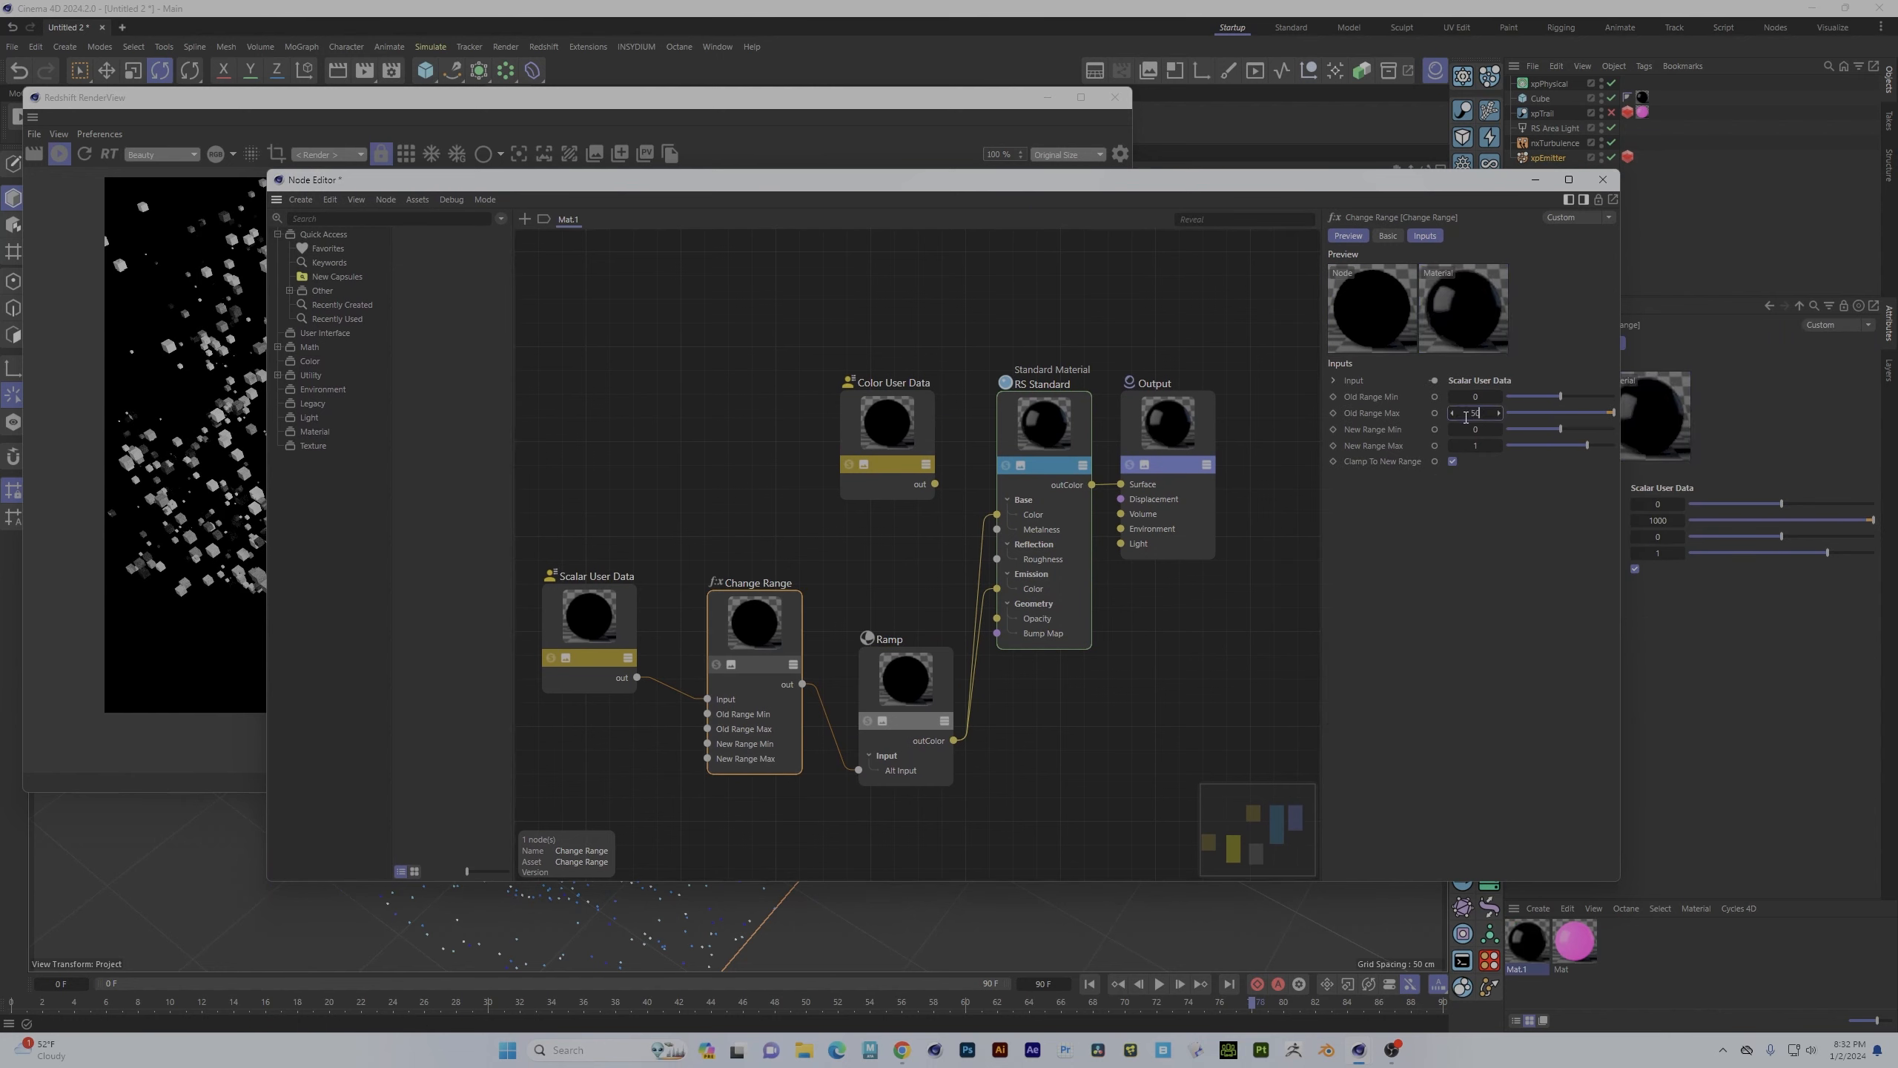
{"action": "type", "text": "0"}
{"action": "key", "text": "Return"}
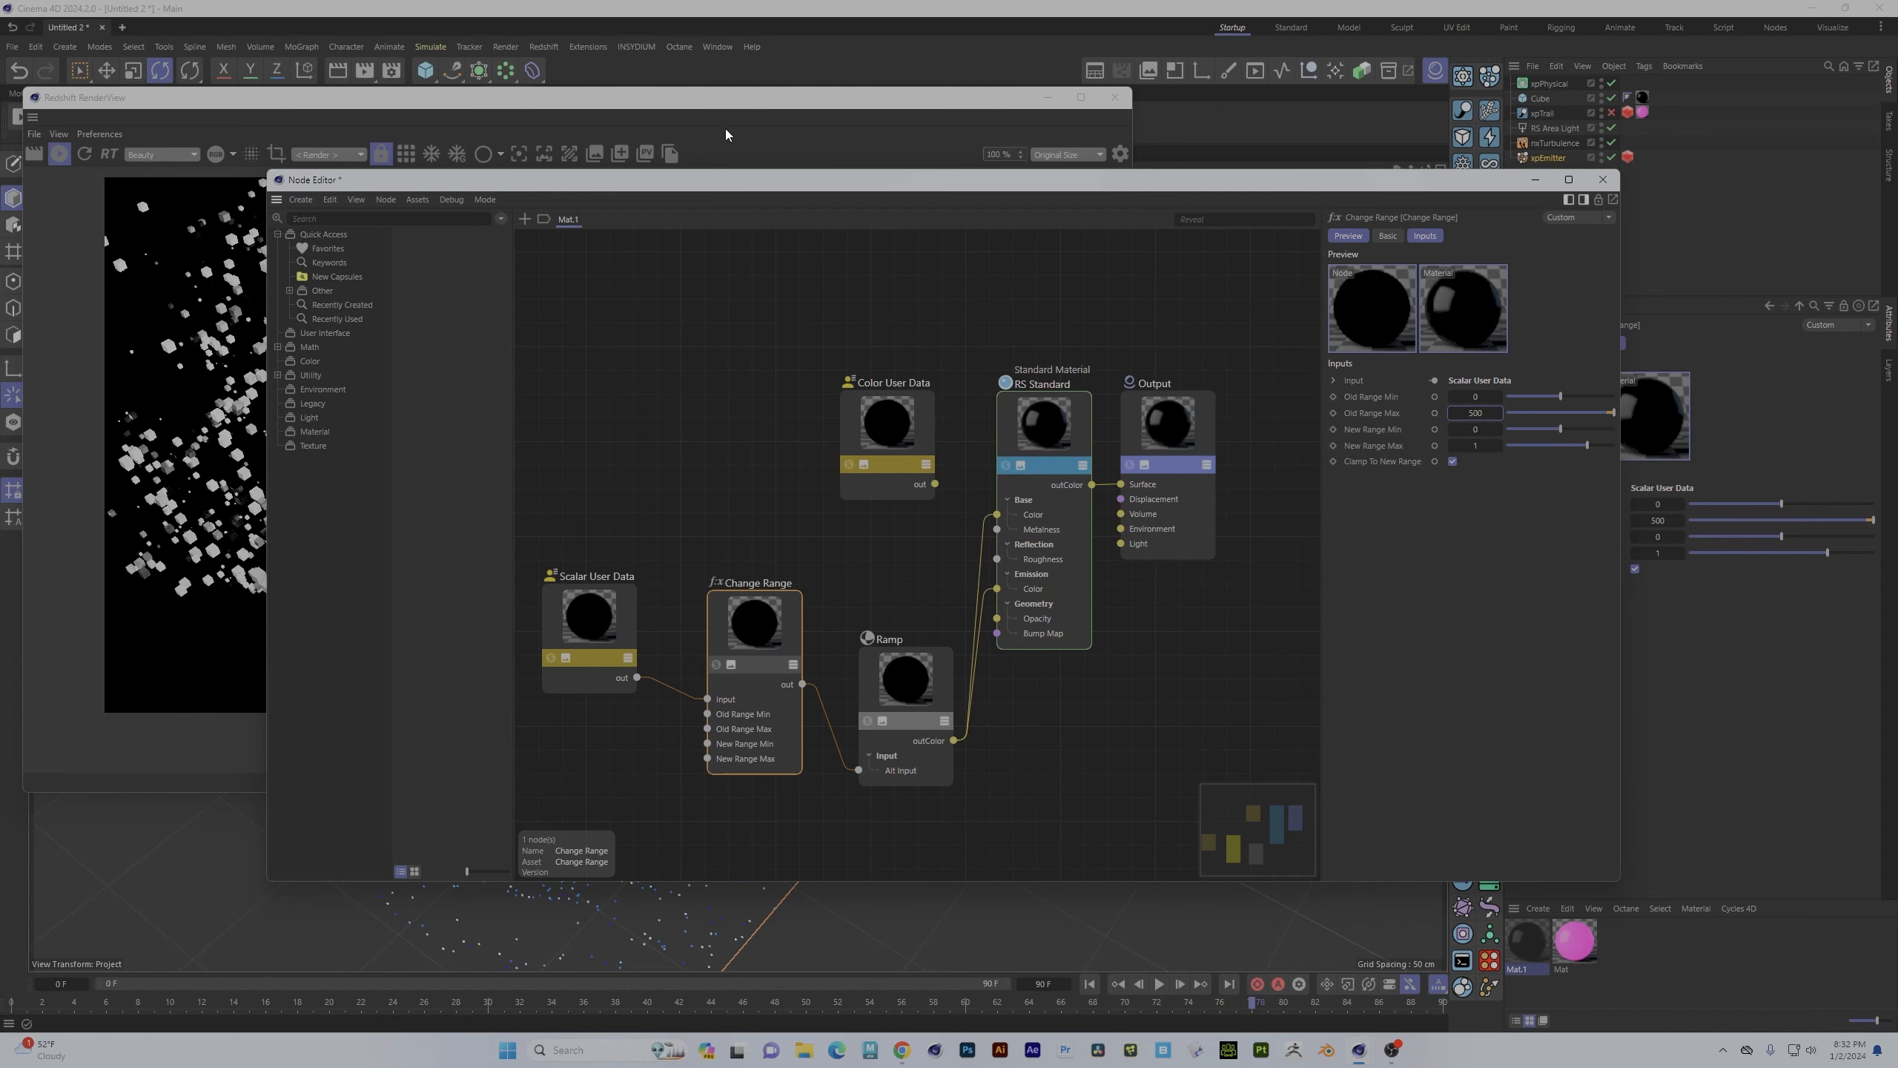
- Move the Ramp's white knot to about 70 % and copy the black start knot to 100 %
{"action": "left_click", "coordinate": [945, 672]}
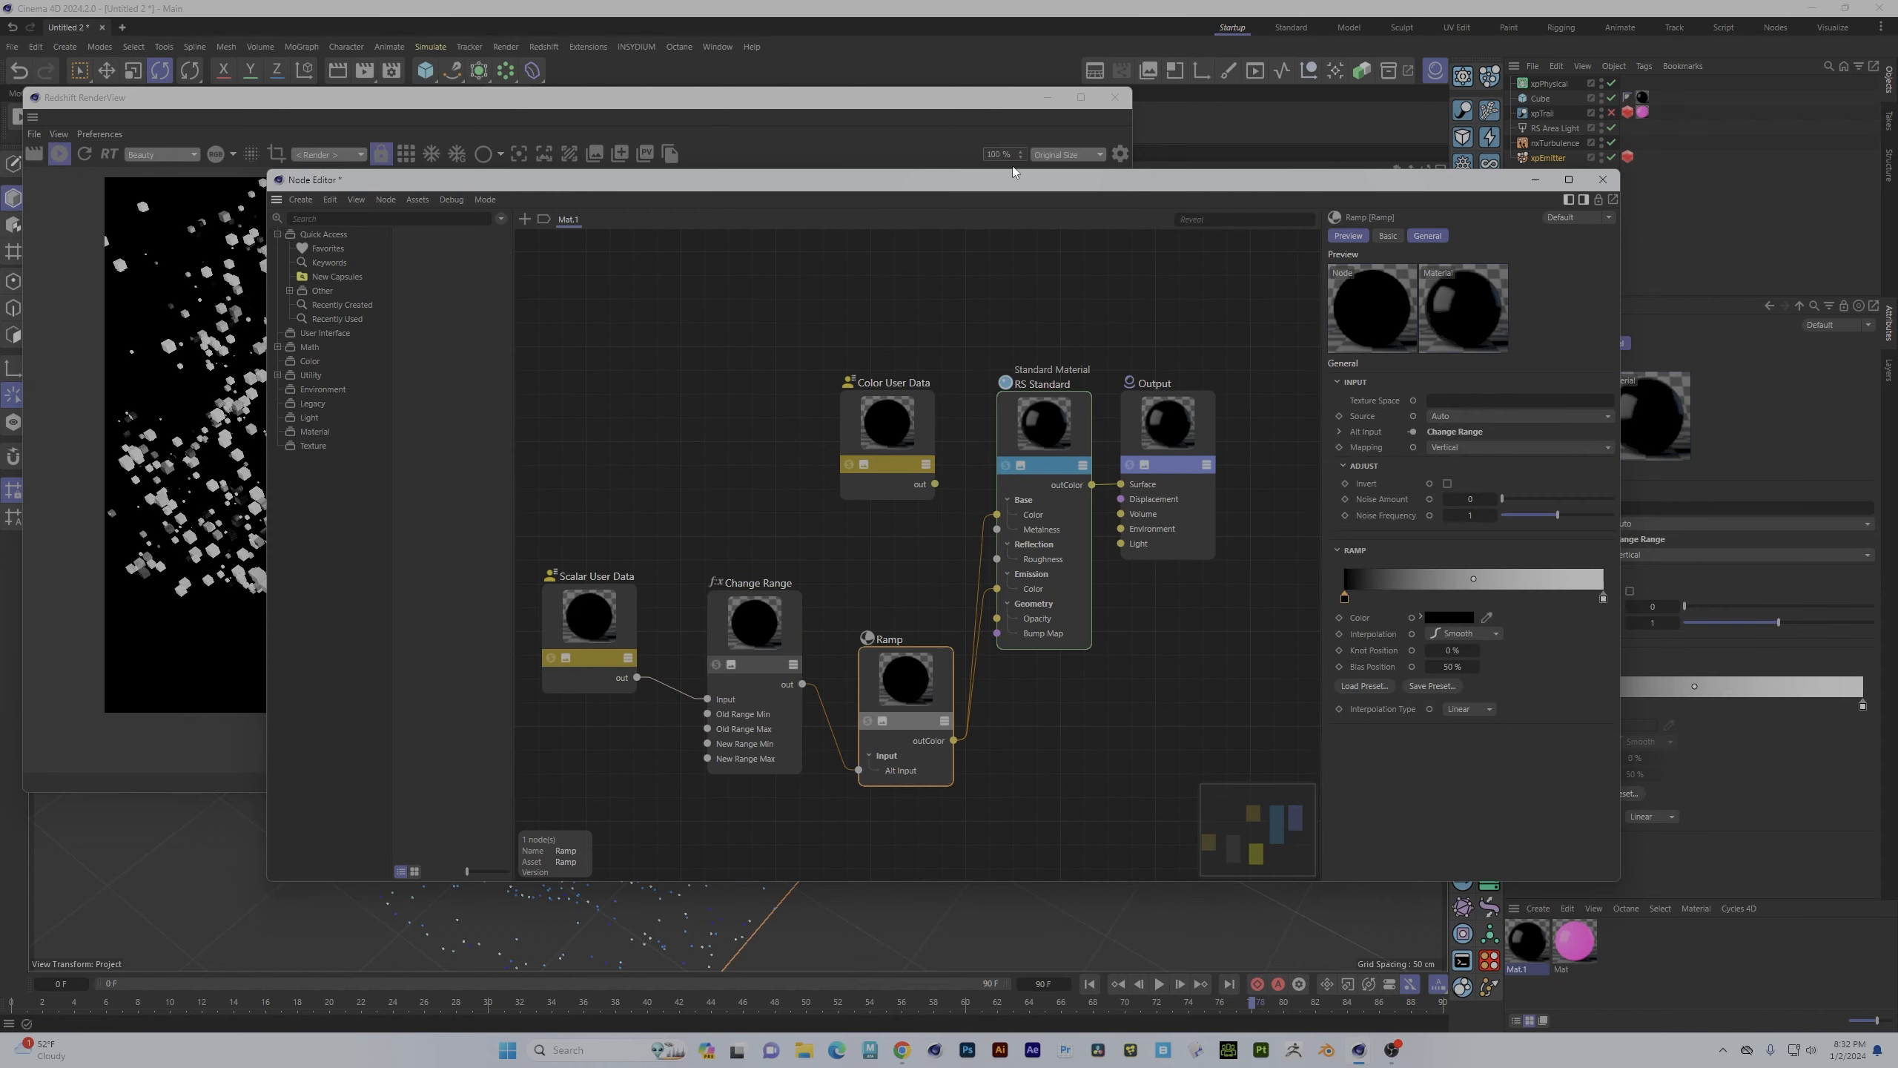
{"action": "left_click_drag", "start_coordinate": [1026, 187], "coordinate": [605, 523]}
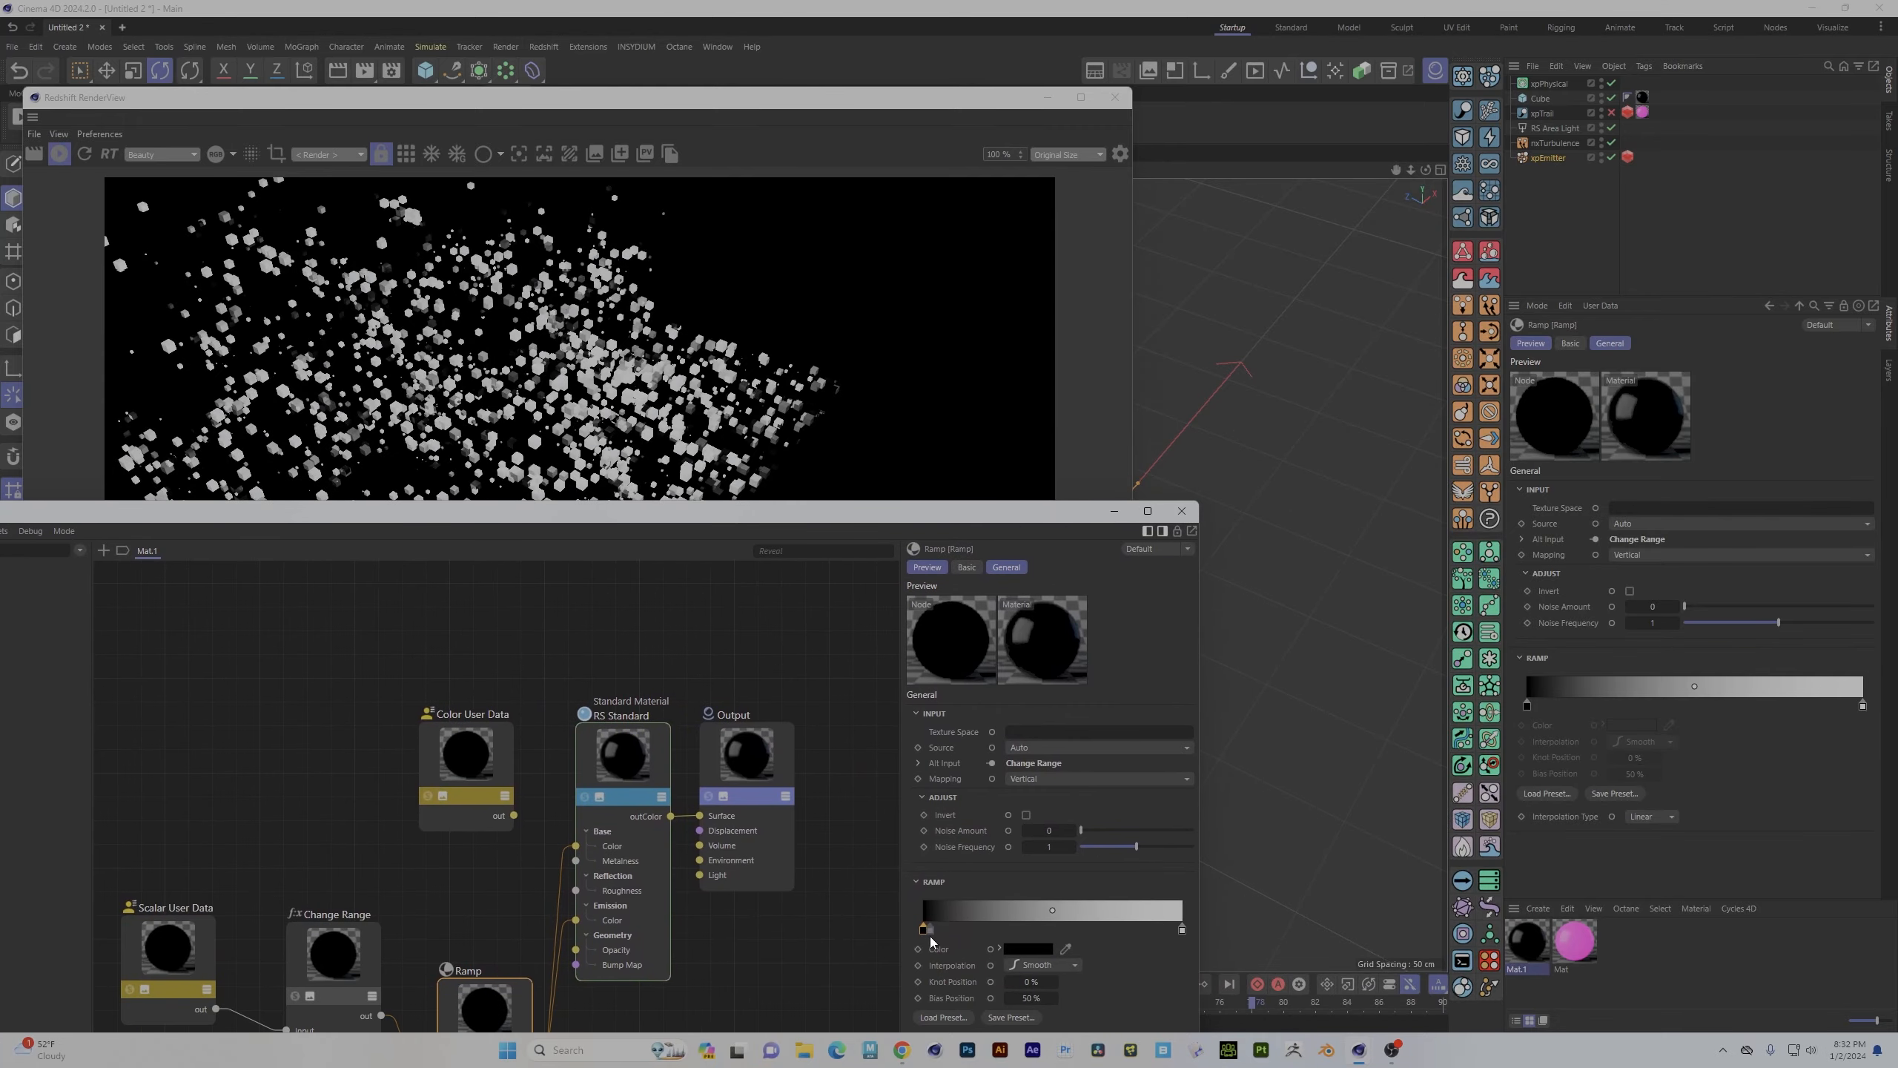
{"action": "mouse_move", "coordinate": [927, 935]}
{"action": "left_mouse_down"}
{"action": "mouse_move", "coordinate": [1043, 938]}
{"action": "mouse_move", "coordinate": [903, 936]}
{"action": "left_mouse_up"}
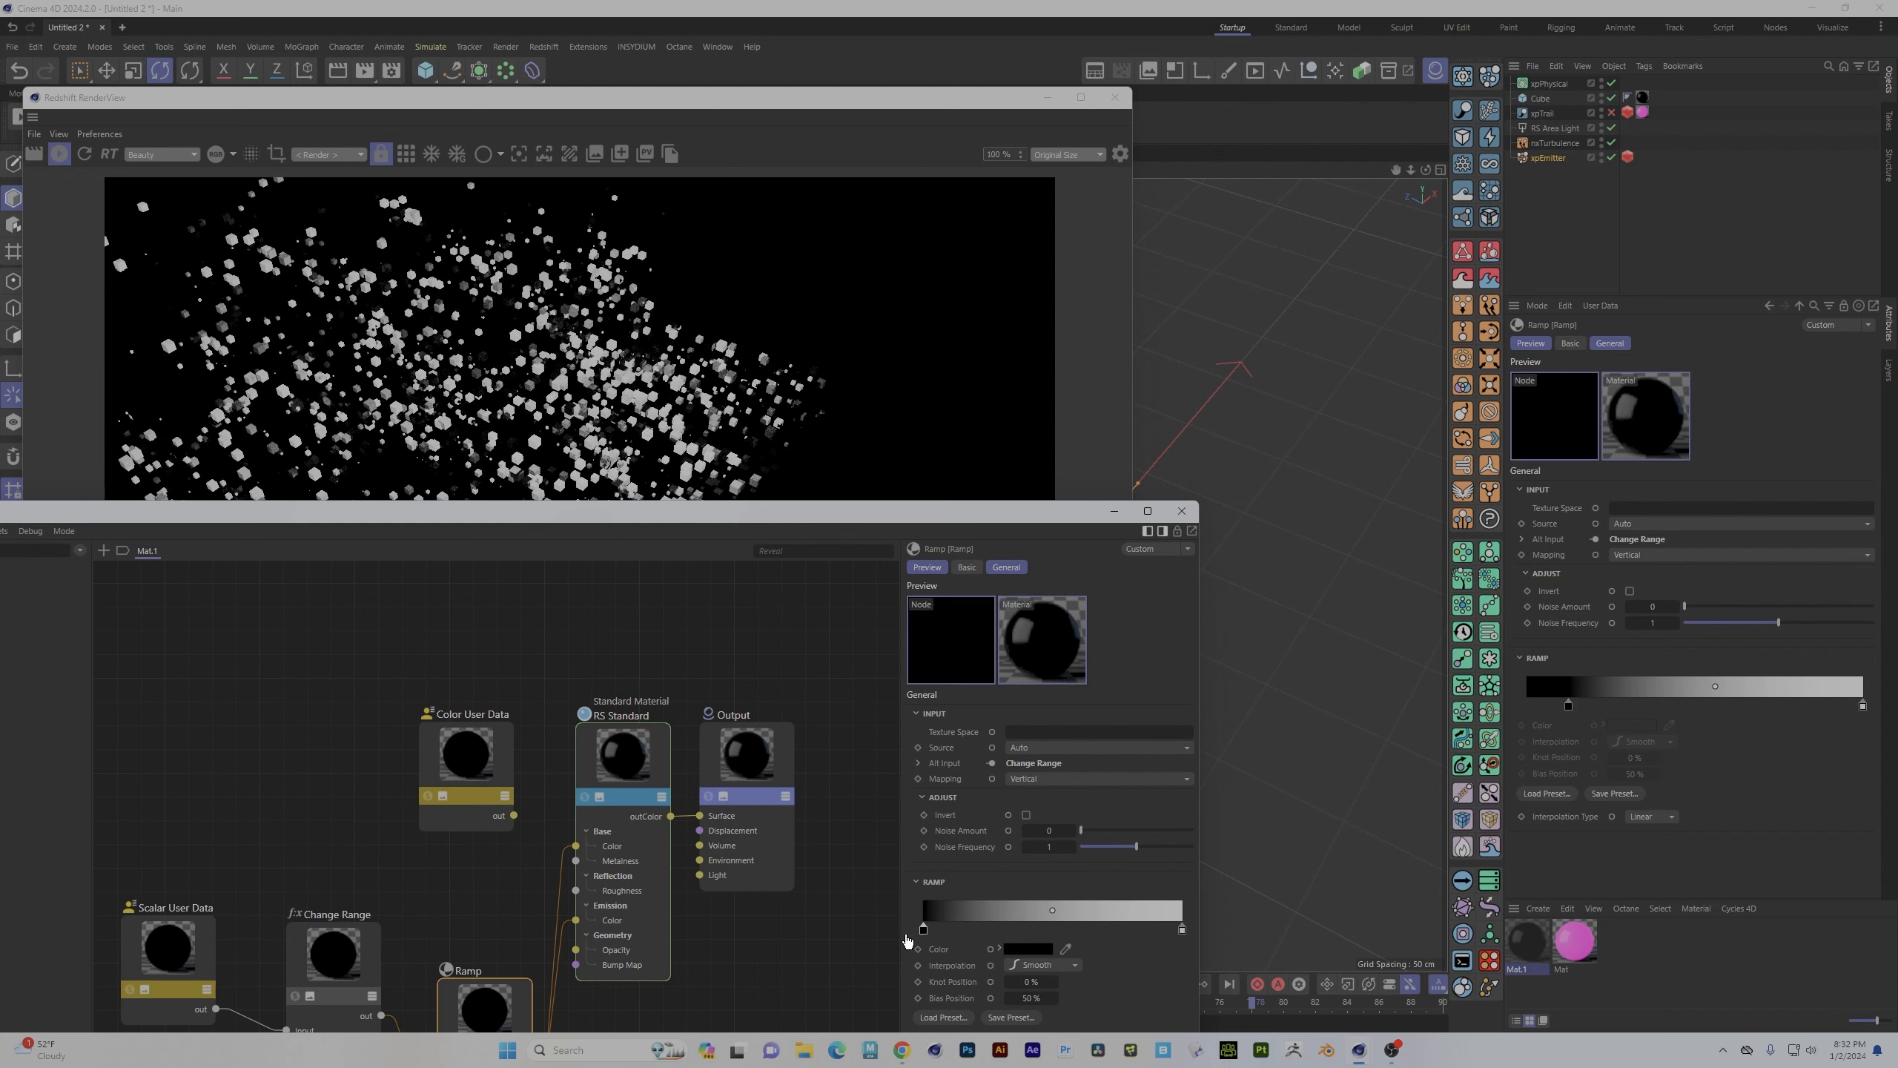
{"action": "left_click_drag", "start_coordinate": [1182, 935], "coordinate": [1104, 936]}
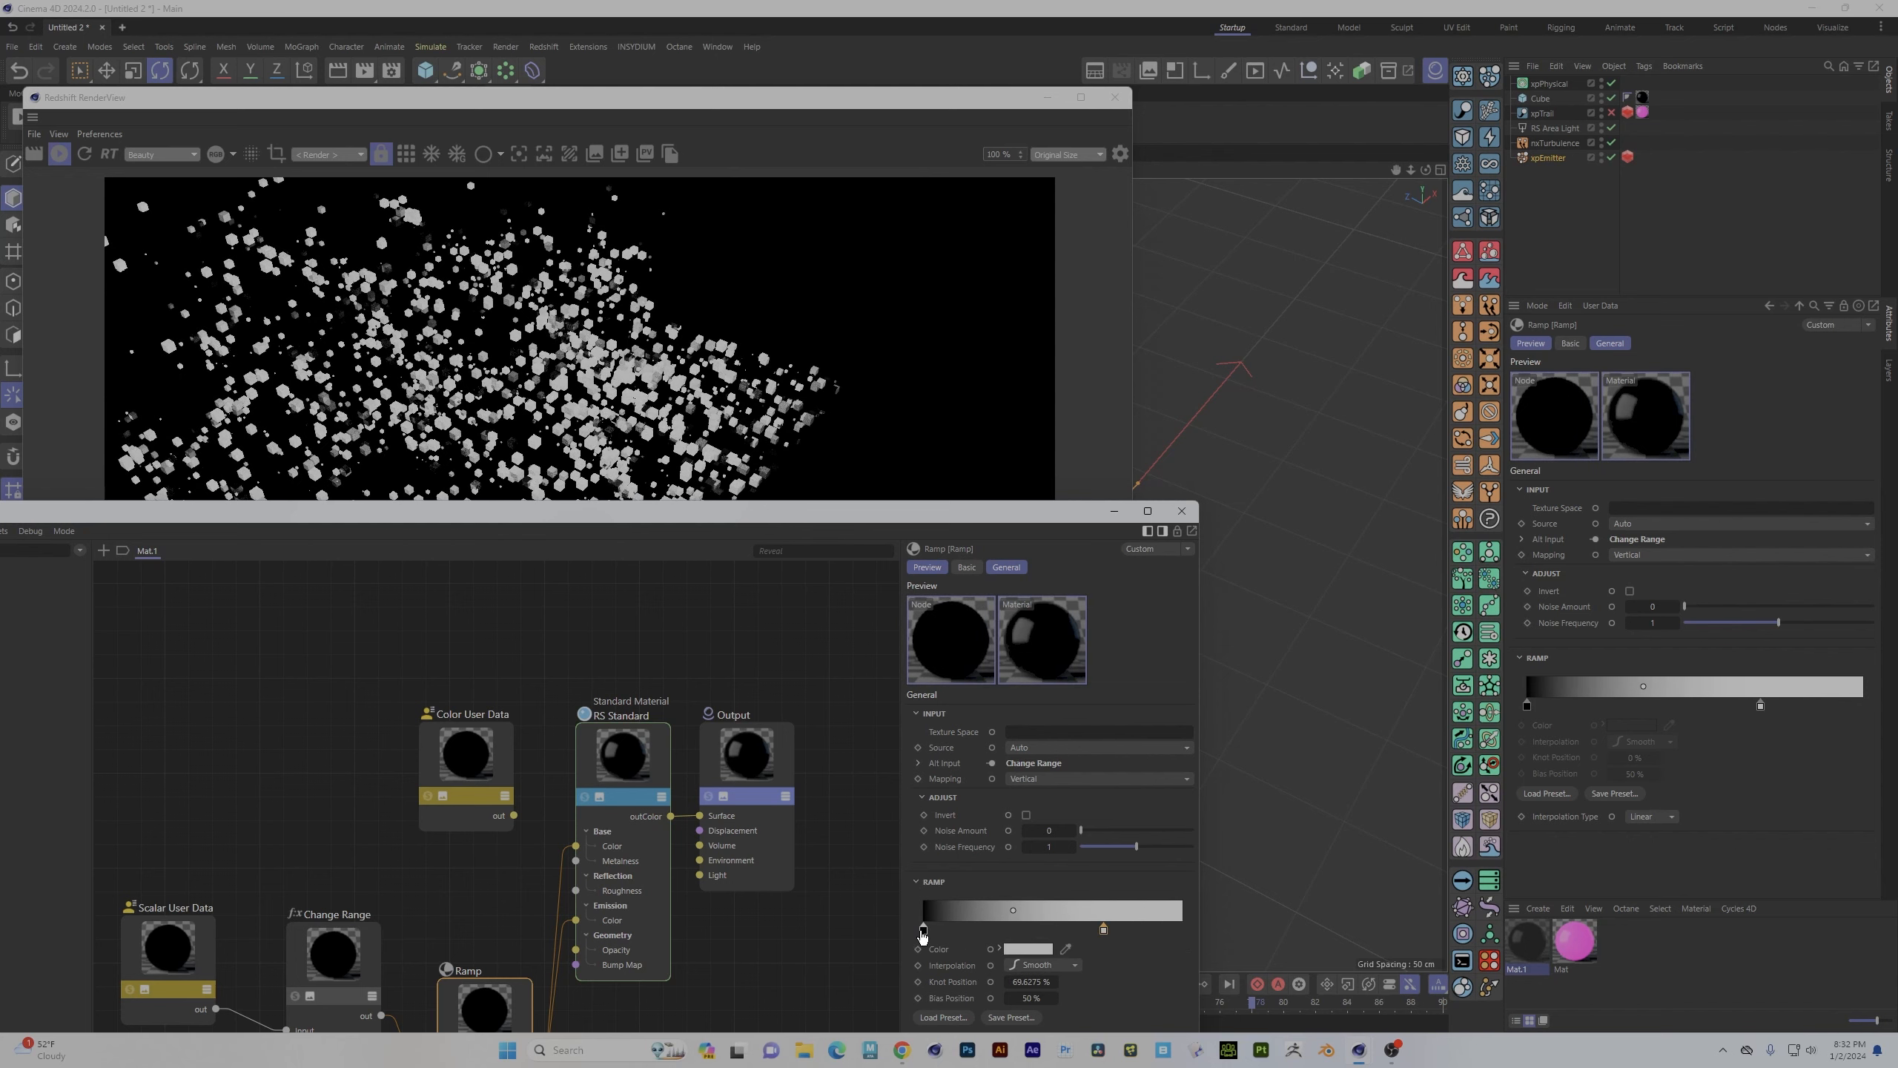
{"action": "left_click_drag", "start_coordinate": [923, 933], "coordinate": [1275, 935], "text": "ctrl"}
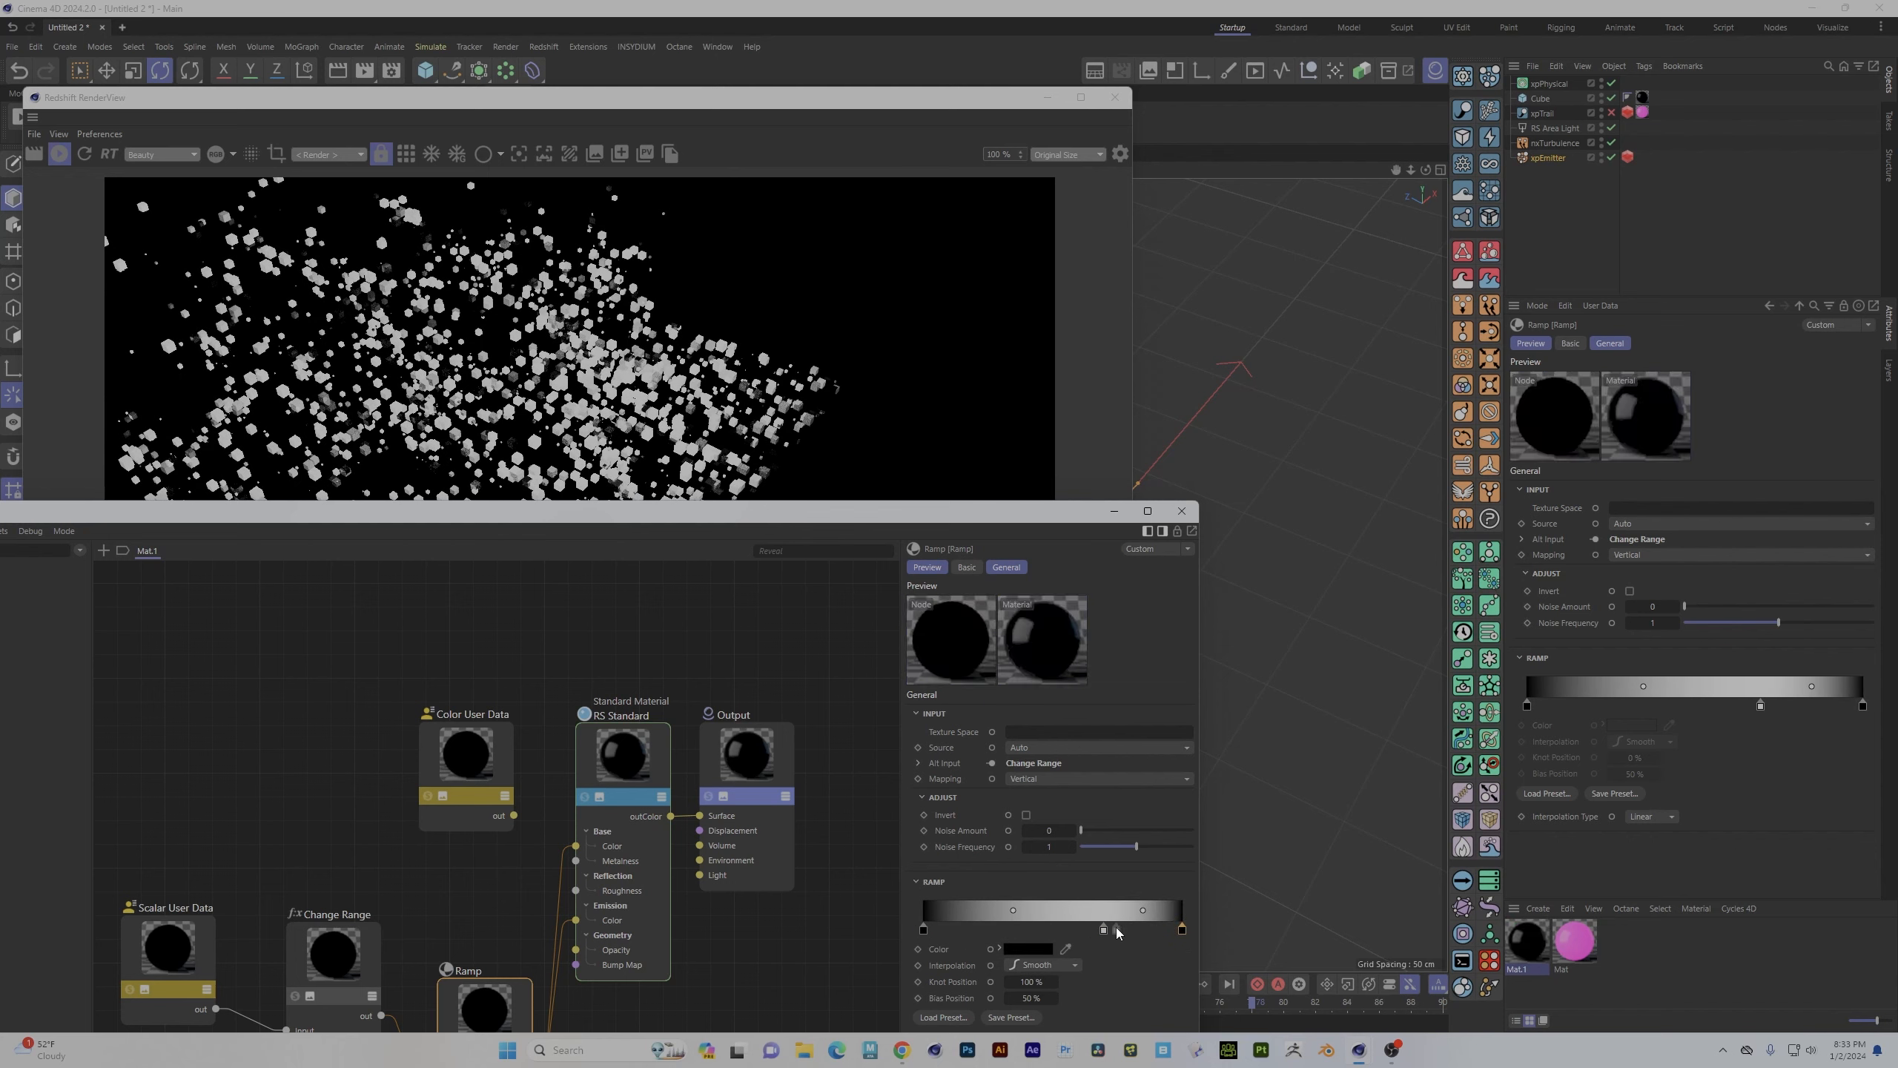
- Narrow the Ramp's white band near mid-gradient, adding a black knot at about 44 % and moving the end black knot to about 64 %
{"action": "left_click_drag", "start_coordinate": [1104, 931], "coordinate": [1067, 932]}
{"action": "left_click_drag", "start_coordinate": [1181, 931], "coordinate": [1120, 932]}
{"action": "left_click_drag", "start_coordinate": [975, 931], "coordinate": [928, 933]}
{"action": "left_click_drag", "start_coordinate": [945, 929], "coordinate": [1038, 932]}
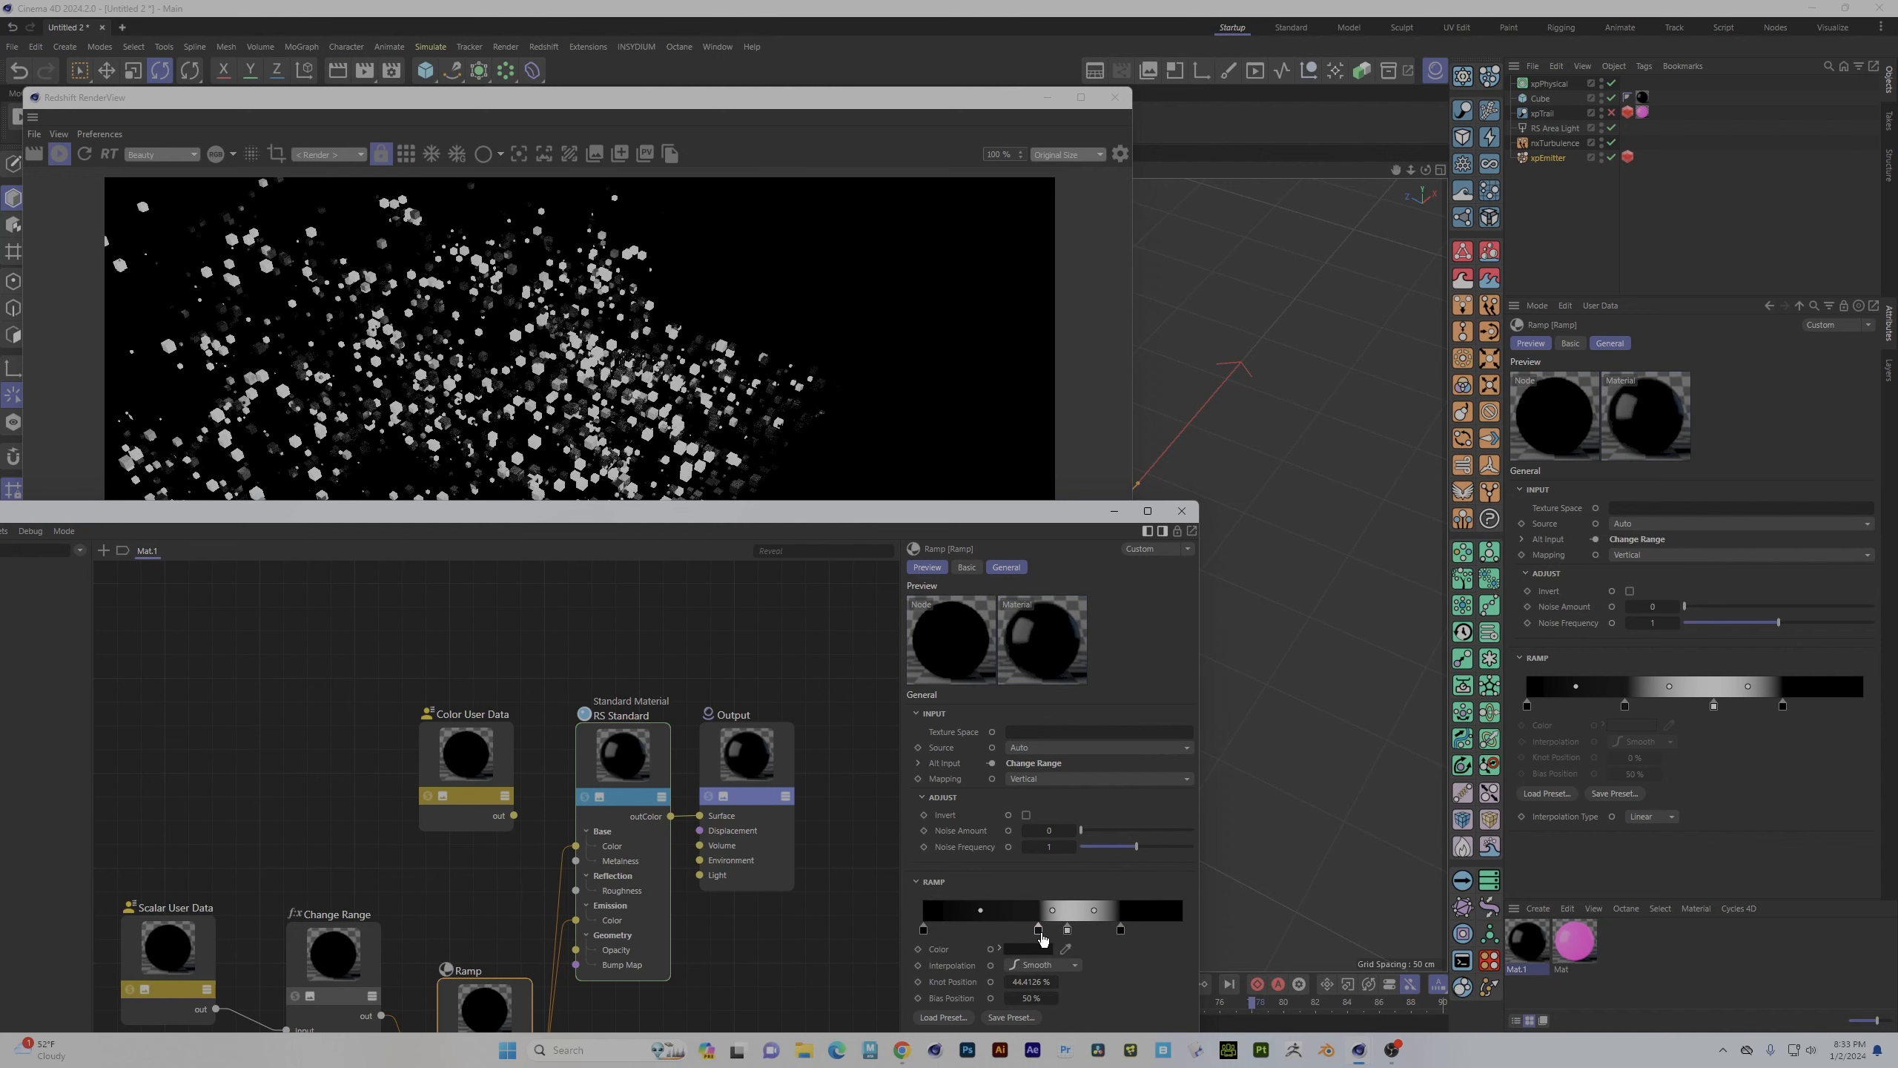
{"action": "left_click_drag", "start_coordinate": [842, 505], "coordinate": [1279, 204]}
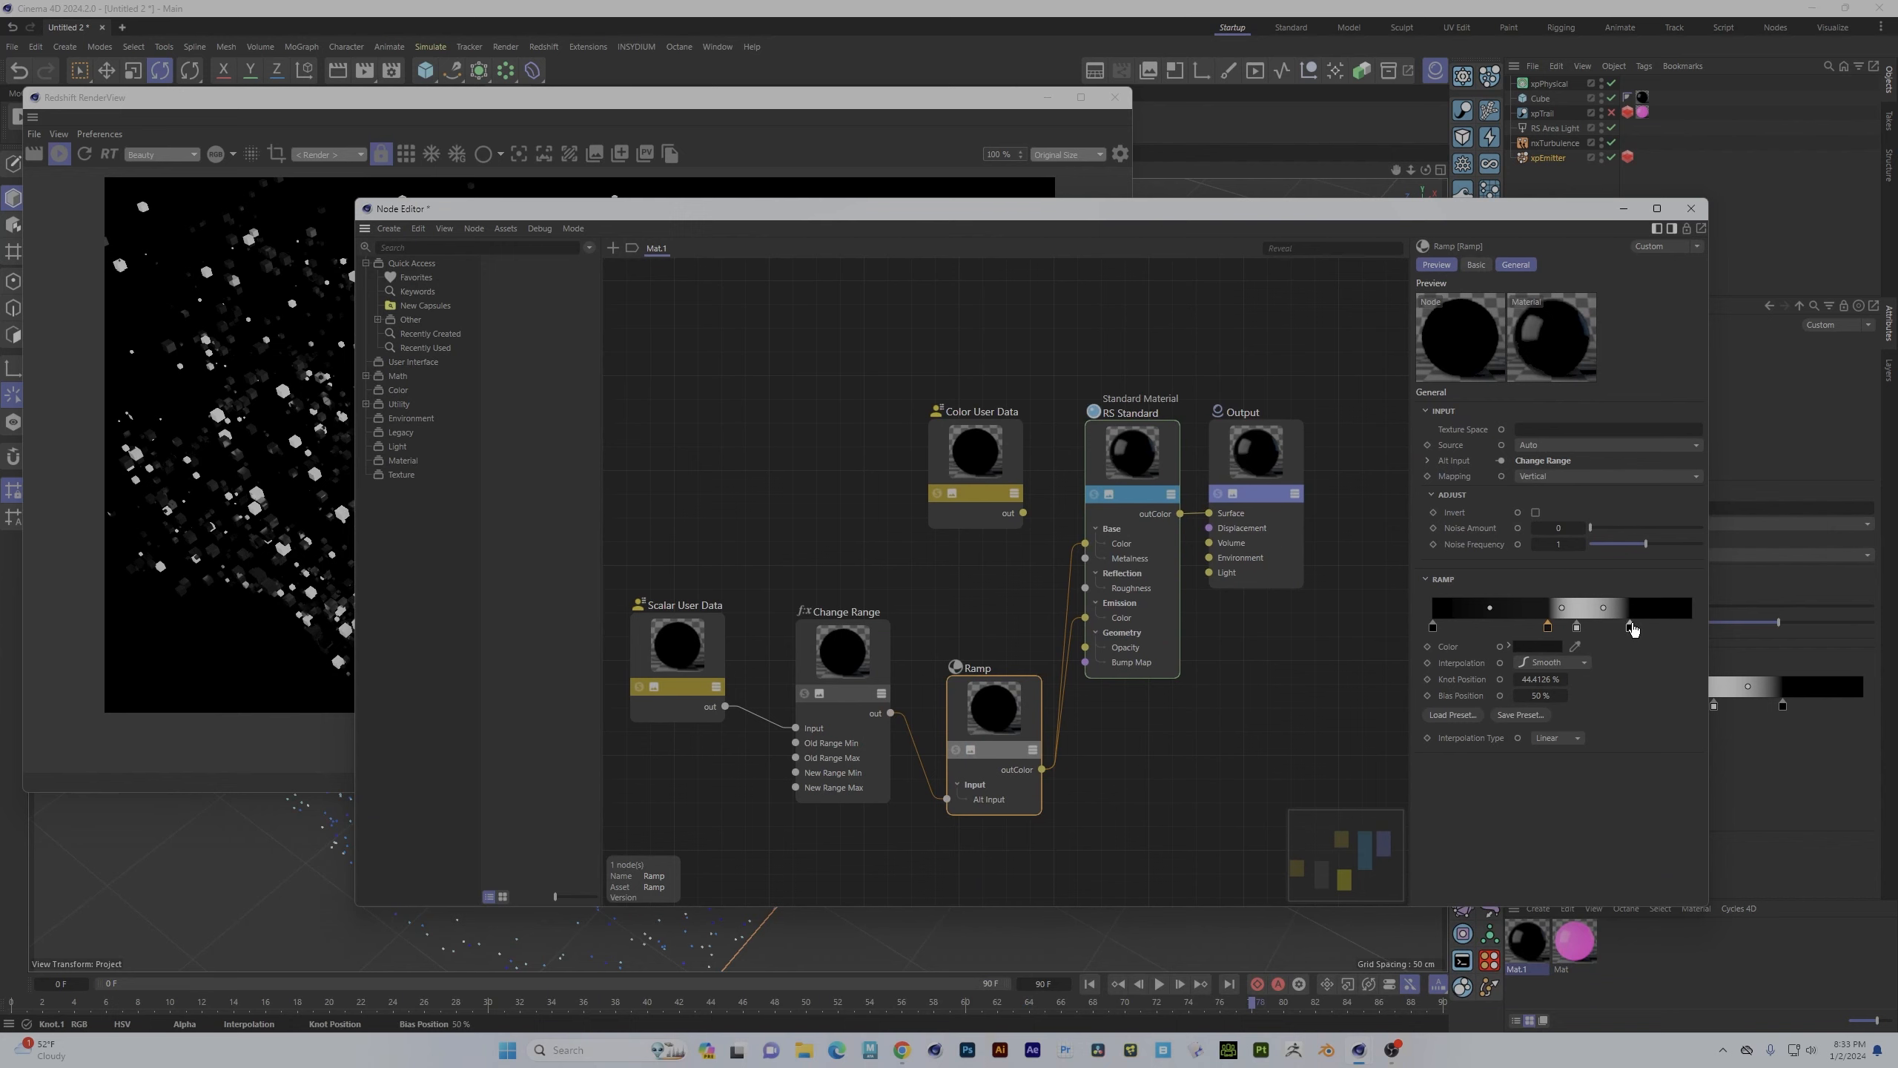
{"action": "left_click_drag", "start_coordinate": [1628, 630], "coordinate": [1598, 630]}
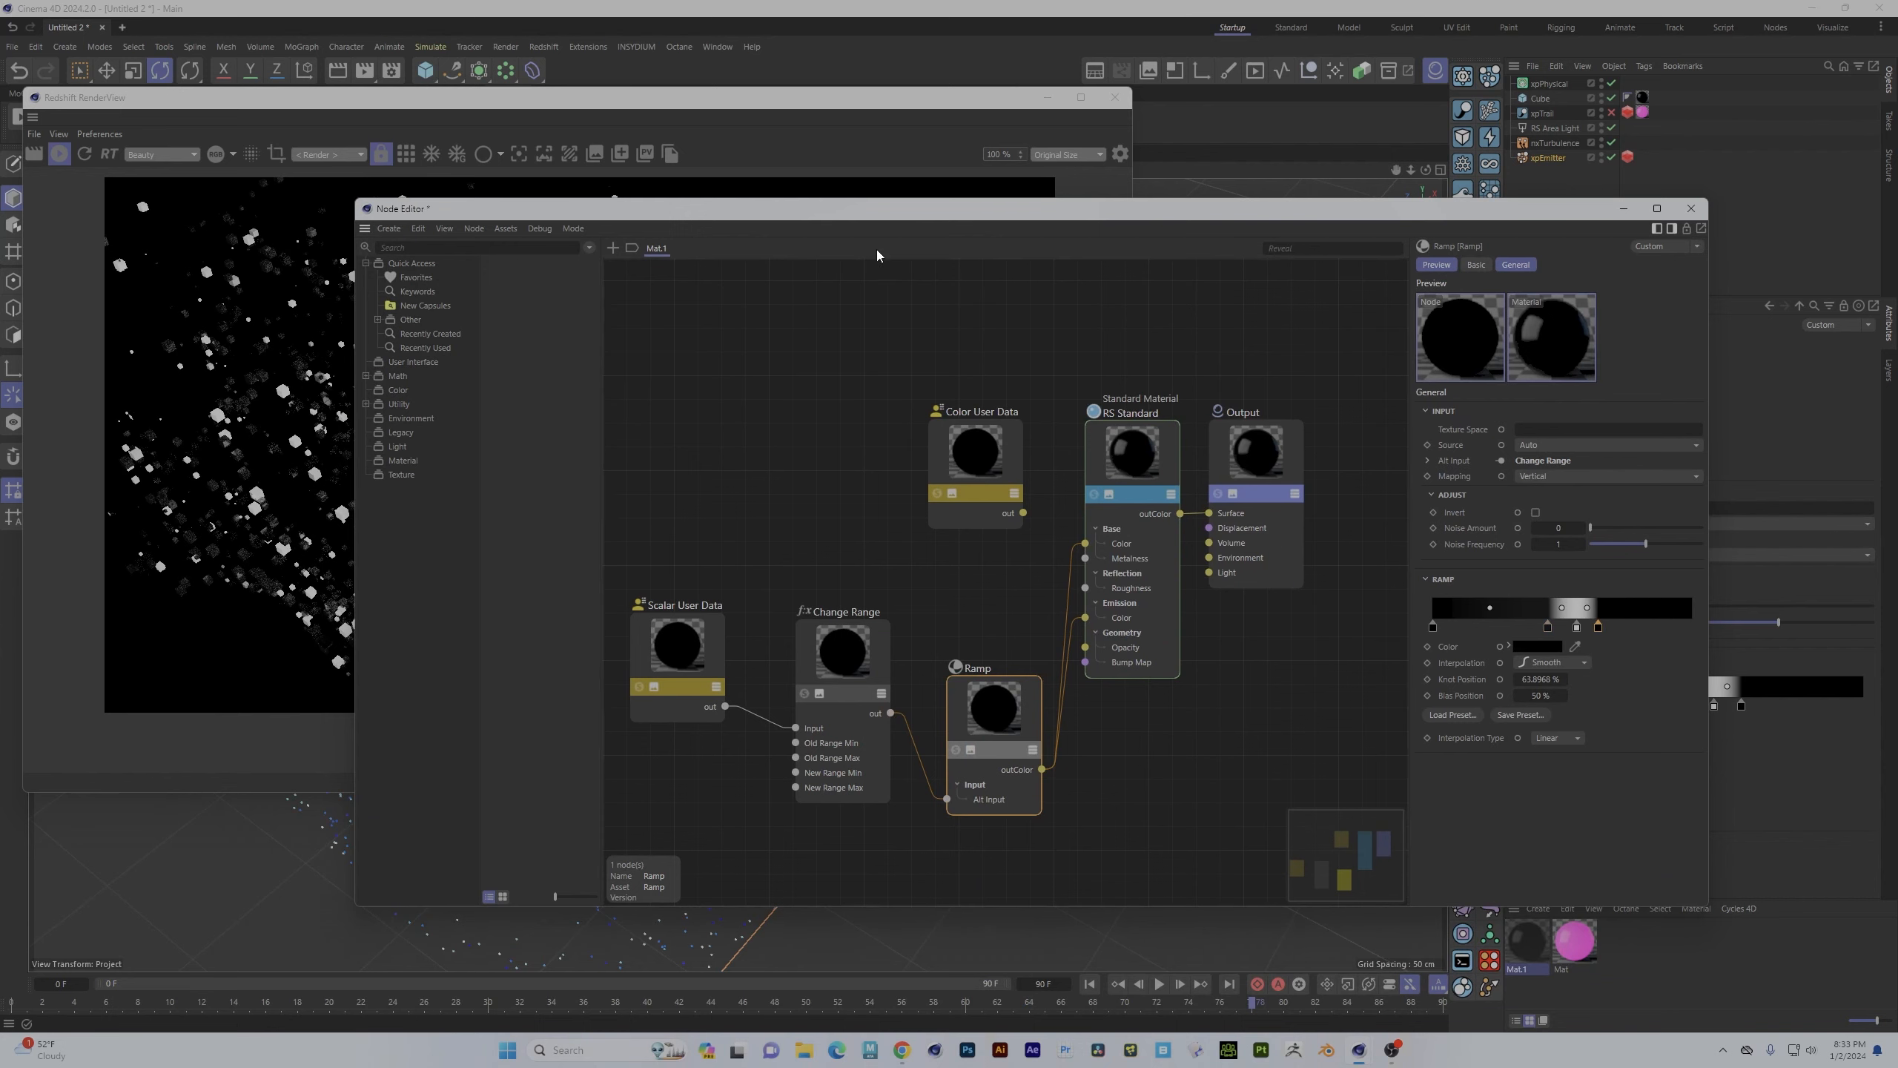
- Rearrange the graph by grouping Scalar User Data, Change Range and Ramp closely, and moving RS Standard and Output farther away
{"action": "left_click_drag", "start_coordinate": [853, 216], "coordinate": [623, 176]}
{"action": "left_click_drag", "start_coordinate": [774, 679], "coordinate": [756, 624]}
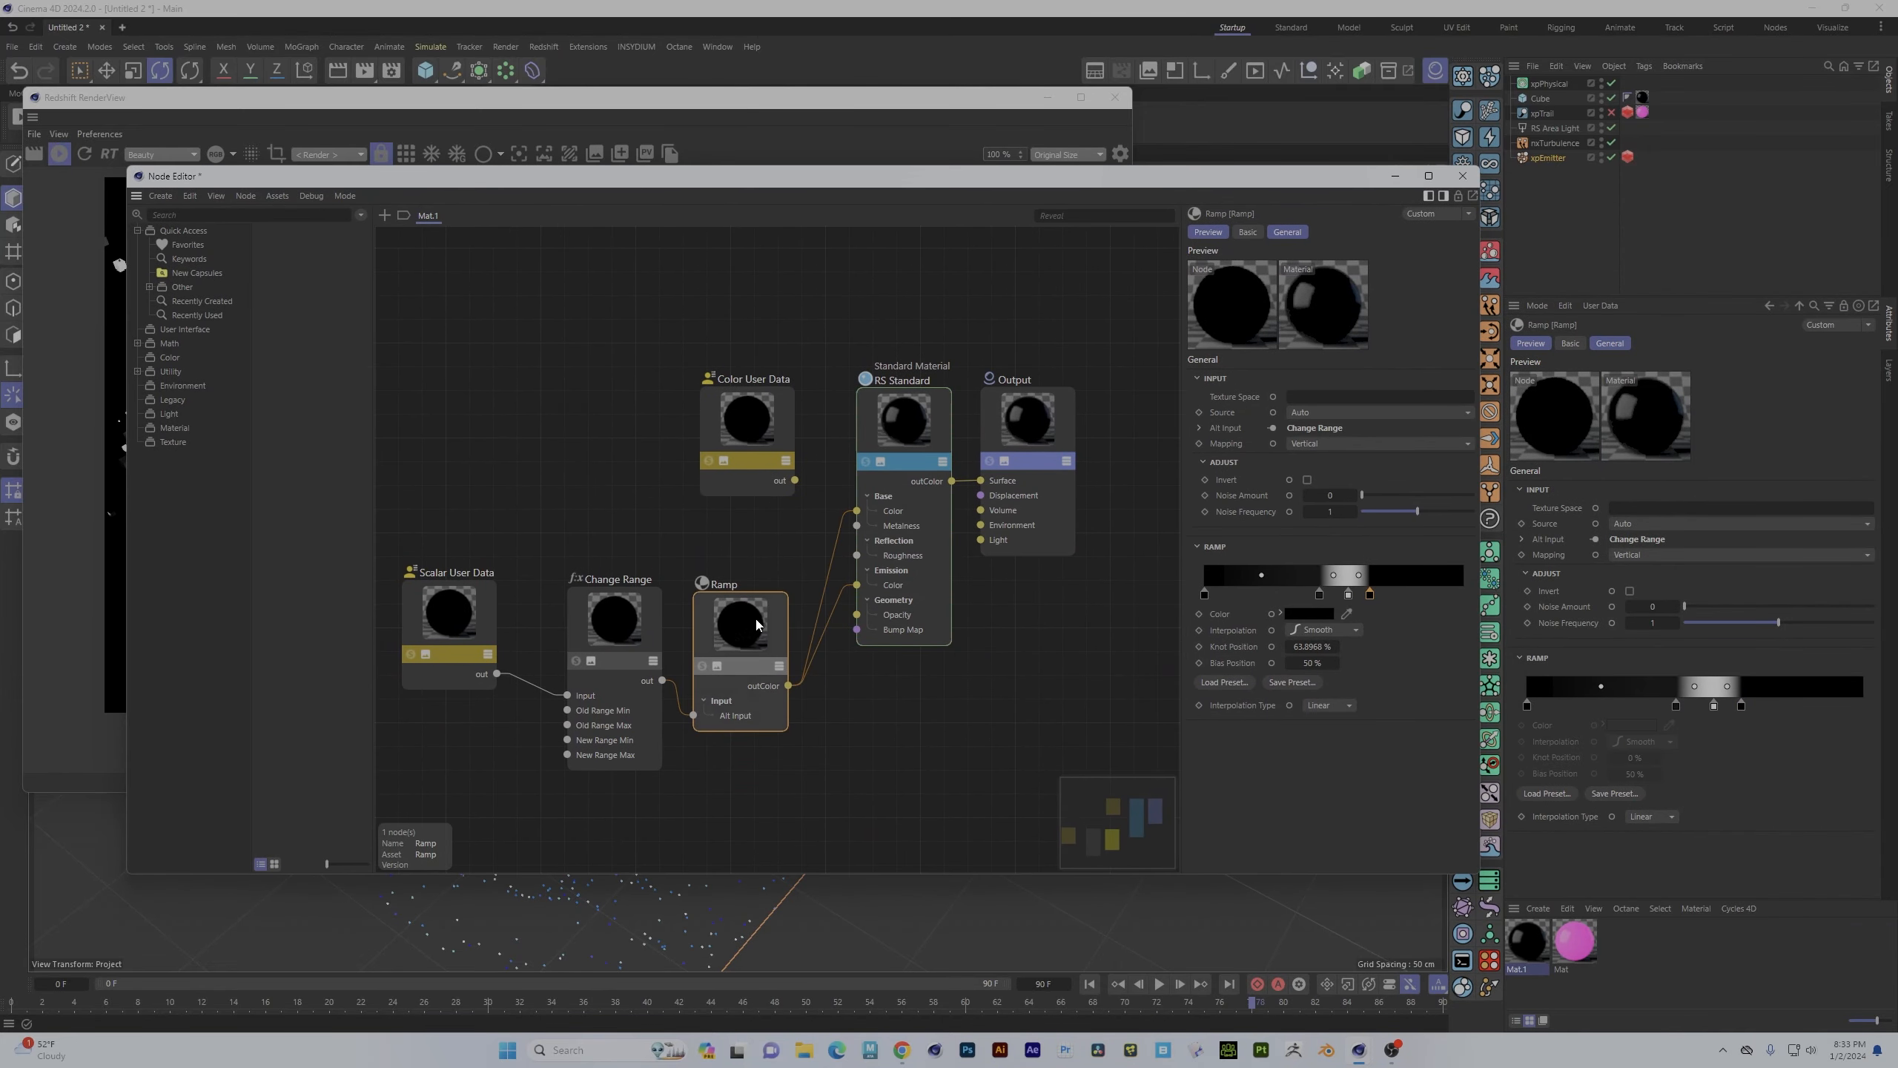
{"action": "left_click_drag", "start_coordinate": [859, 352], "coordinate": [1075, 628]}
{"action": "left_click_drag", "start_coordinate": [925, 426], "coordinate": [986, 490]}
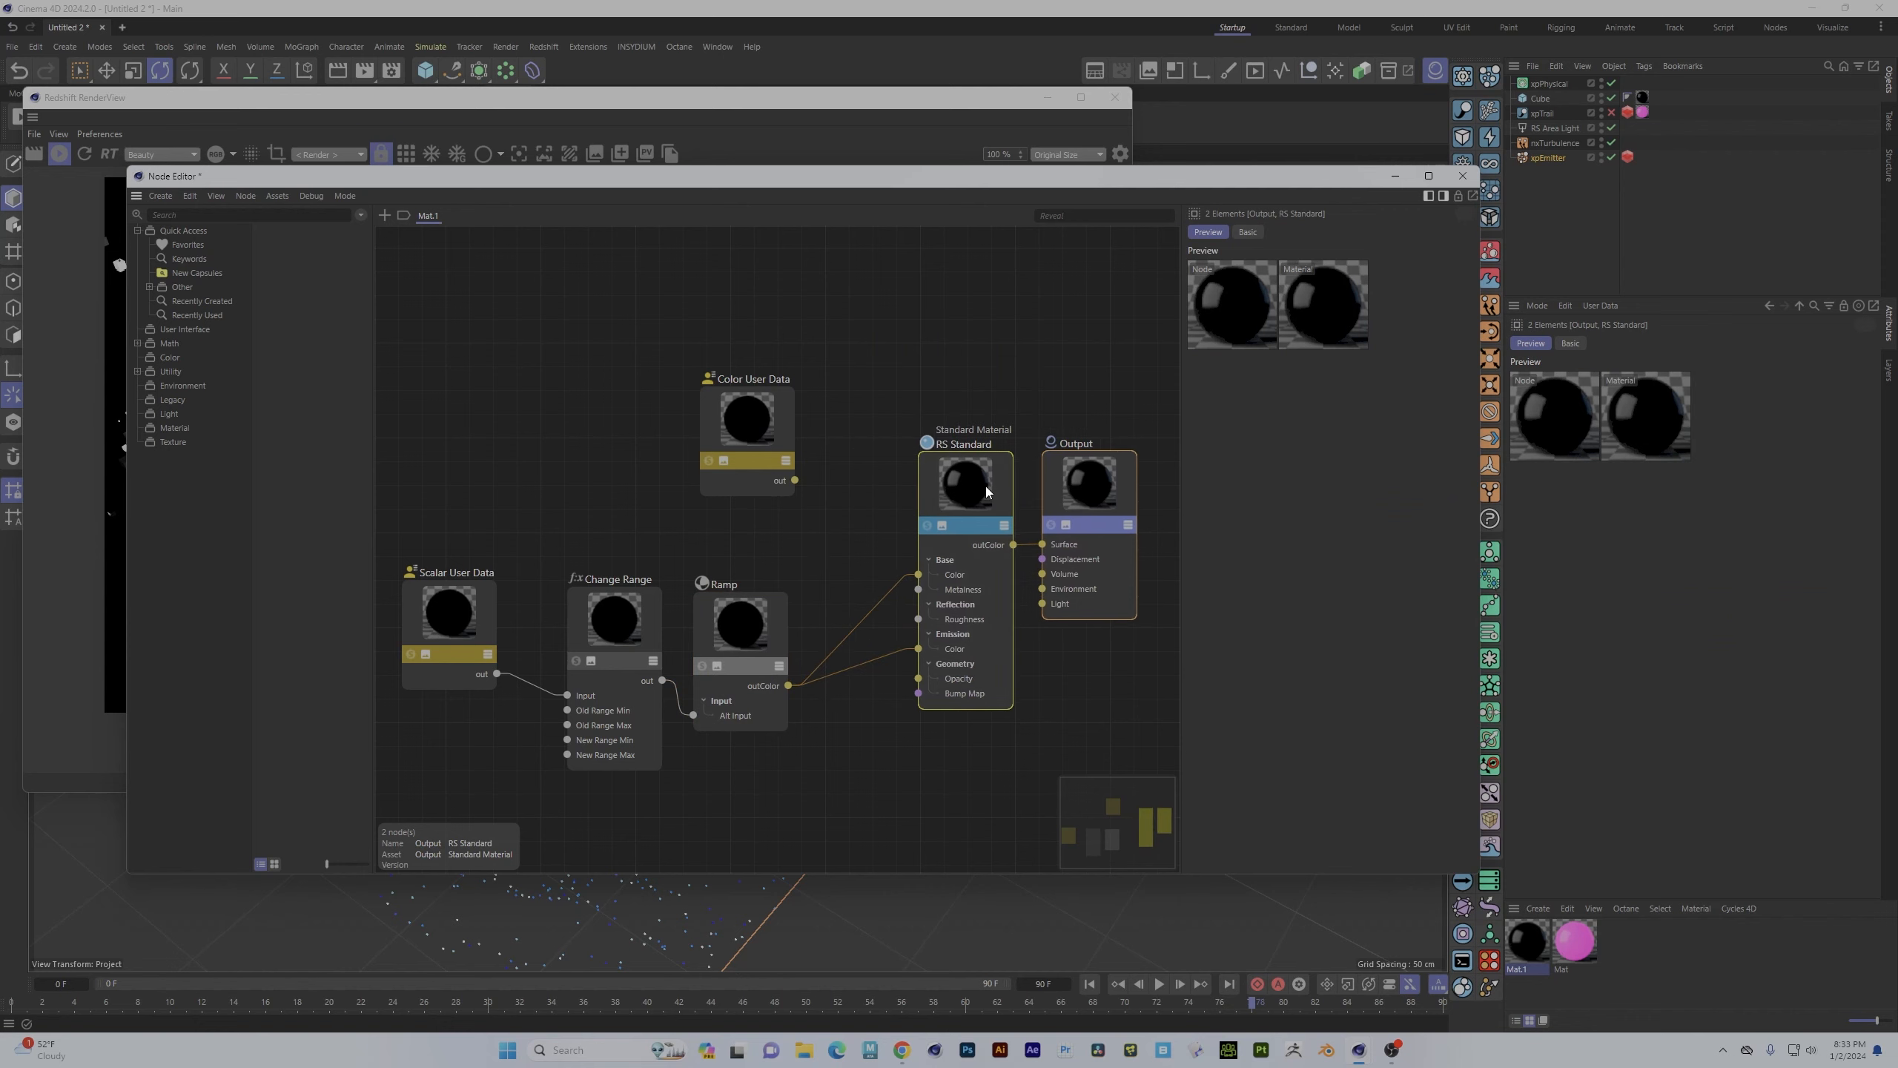
{"action": "left_click_drag", "start_coordinate": [467, 612], "coordinate": [501, 634]}
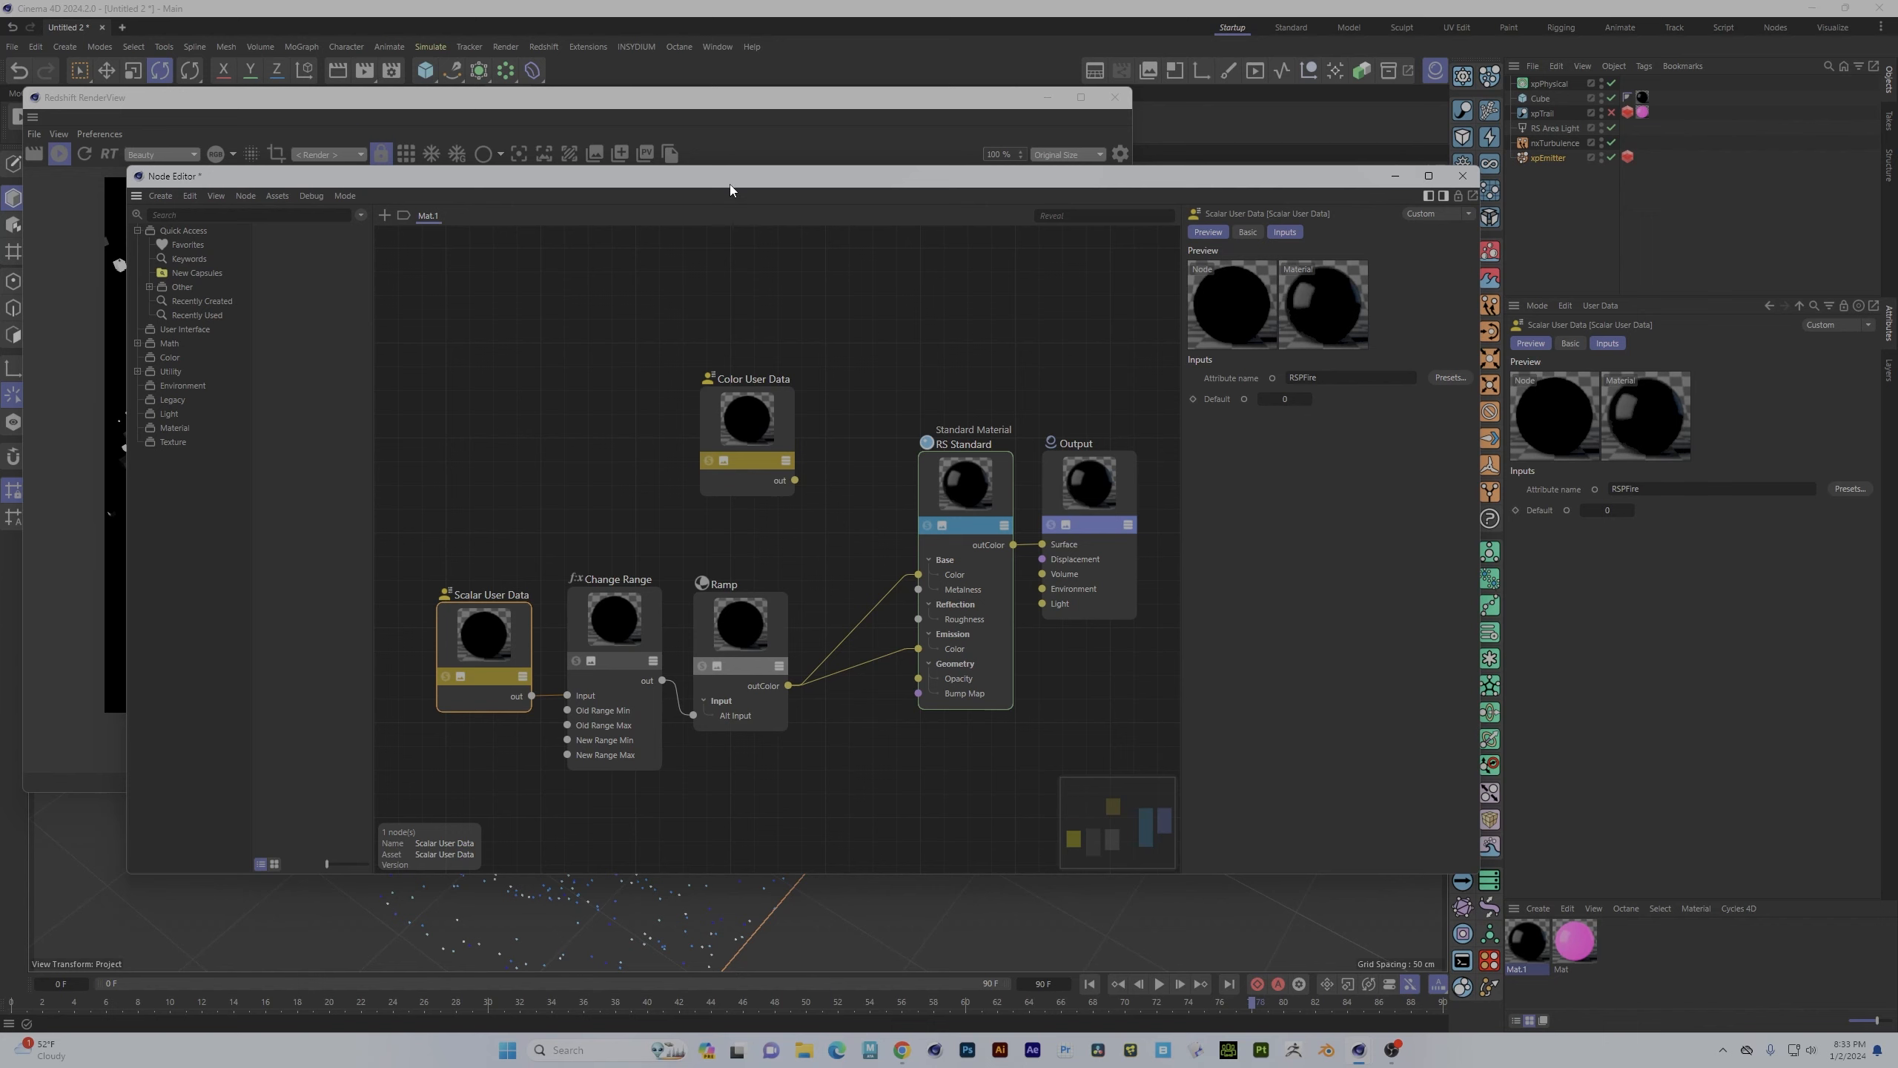
{"action": "left_click_drag", "start_coordinate": [449, 535], "coordinate": [755, 744]}
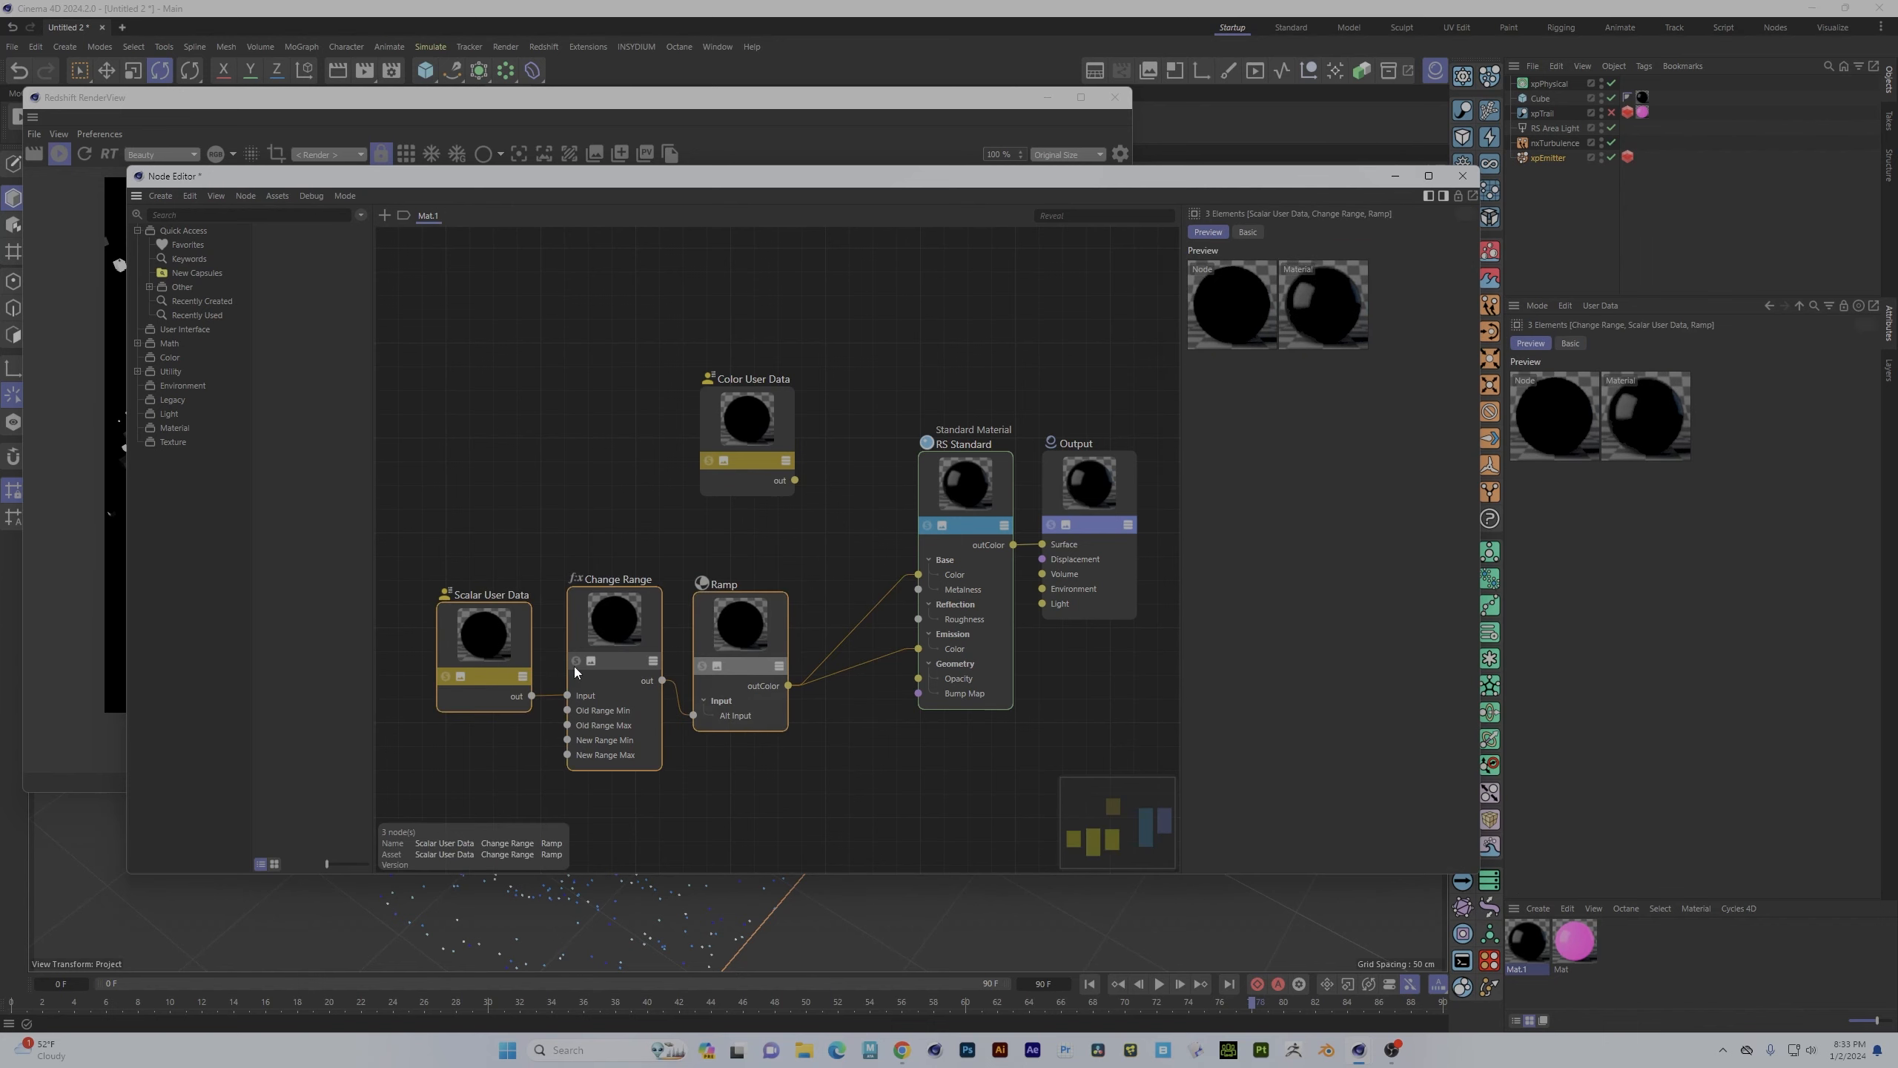
{"action": "left_click_drag", "start_coordinate": [484, 640], "coordinate": [525, 684]}
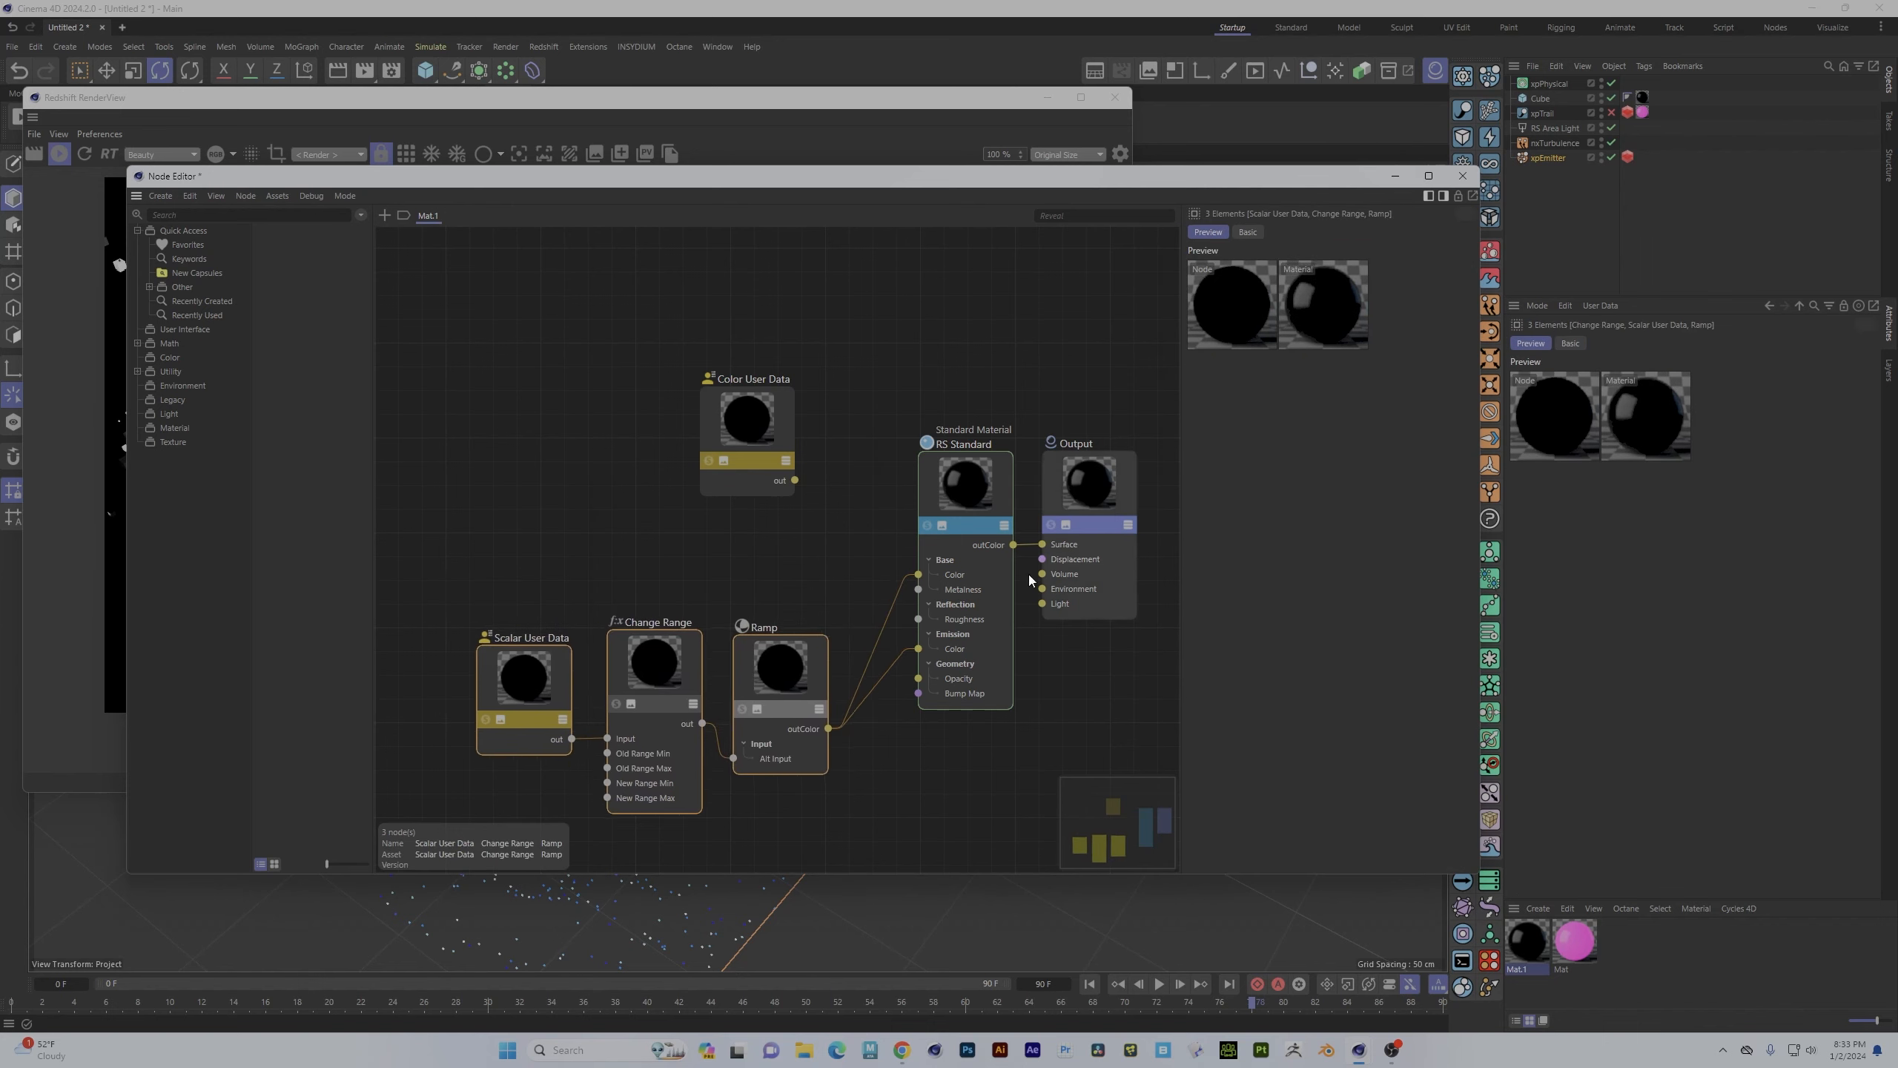
- Connect the Color User Data output to RS Standard's Base Color, leaving the Ramp on Emission Color, and uncover the live render
{"action": "left_click_drag", "start_coordinate": [759, 178], "coordinate": [774, 227]}
{"action": "left_click_drag", "start_coordinate": [773, 482], "coordinate": [952, 621]}
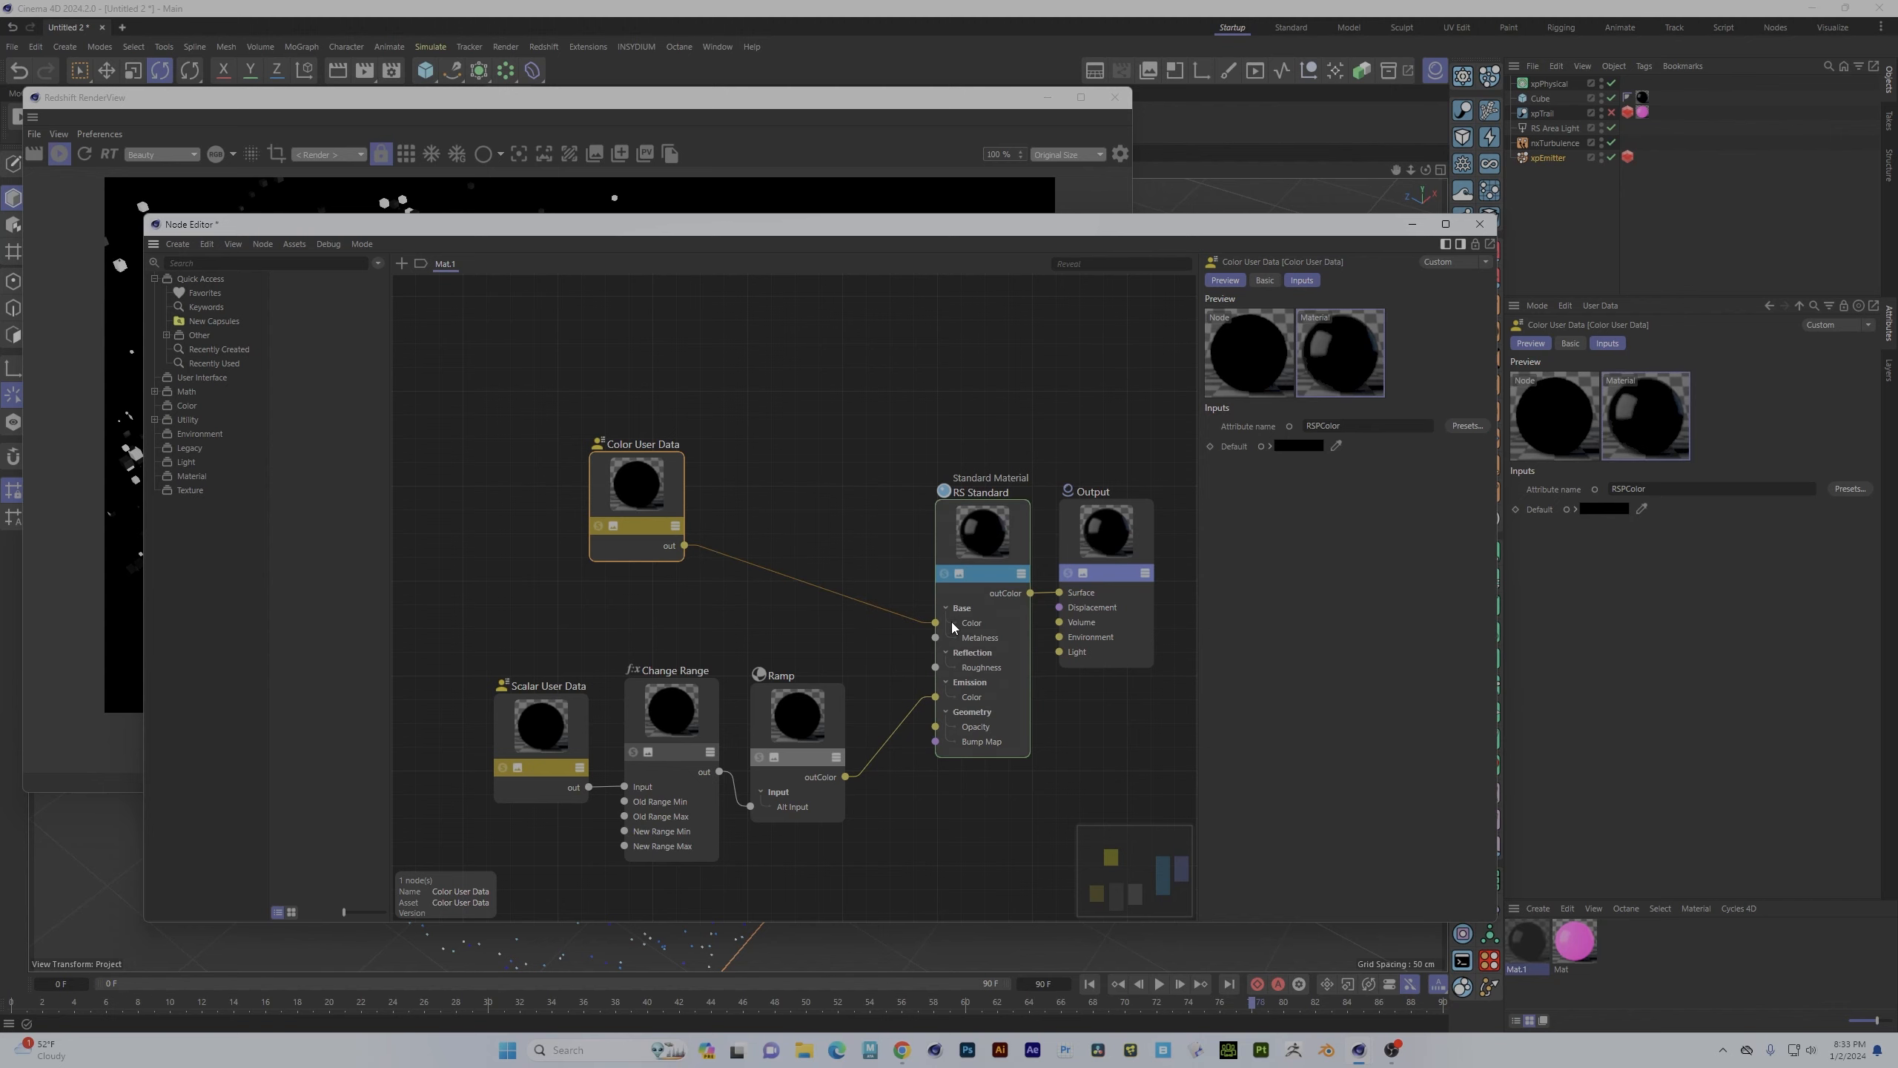
{"action": "left_click_drag", "start_coordinate": [725, 248], "coordinate": [787, 426]}
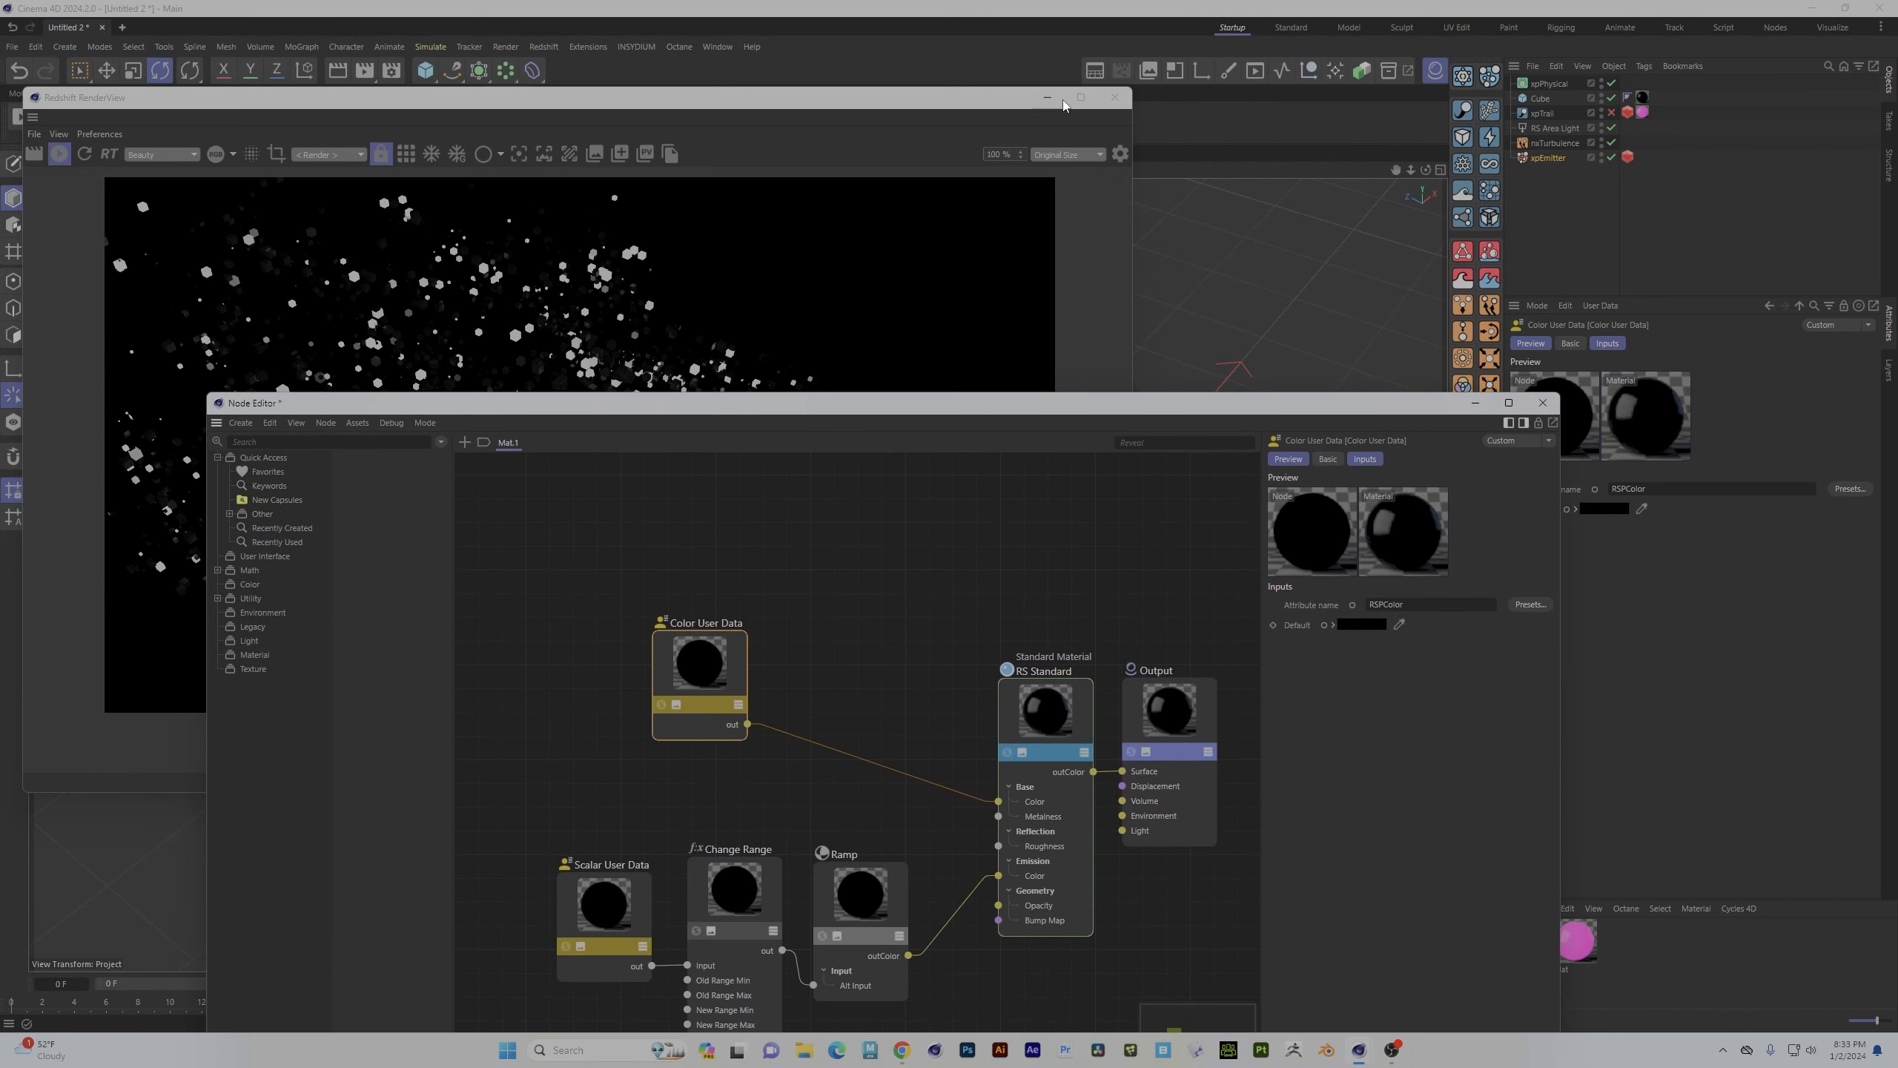
- Close the render view, replay the particle simulation and stop it, and reopen Redshift RenderView with a live render running
{"action": "left_click", "coordinate": [1114, 98]}
{"action": "left_click_drag", "start_coordinate": [1044, 399], "coordinate": [984, 82]}
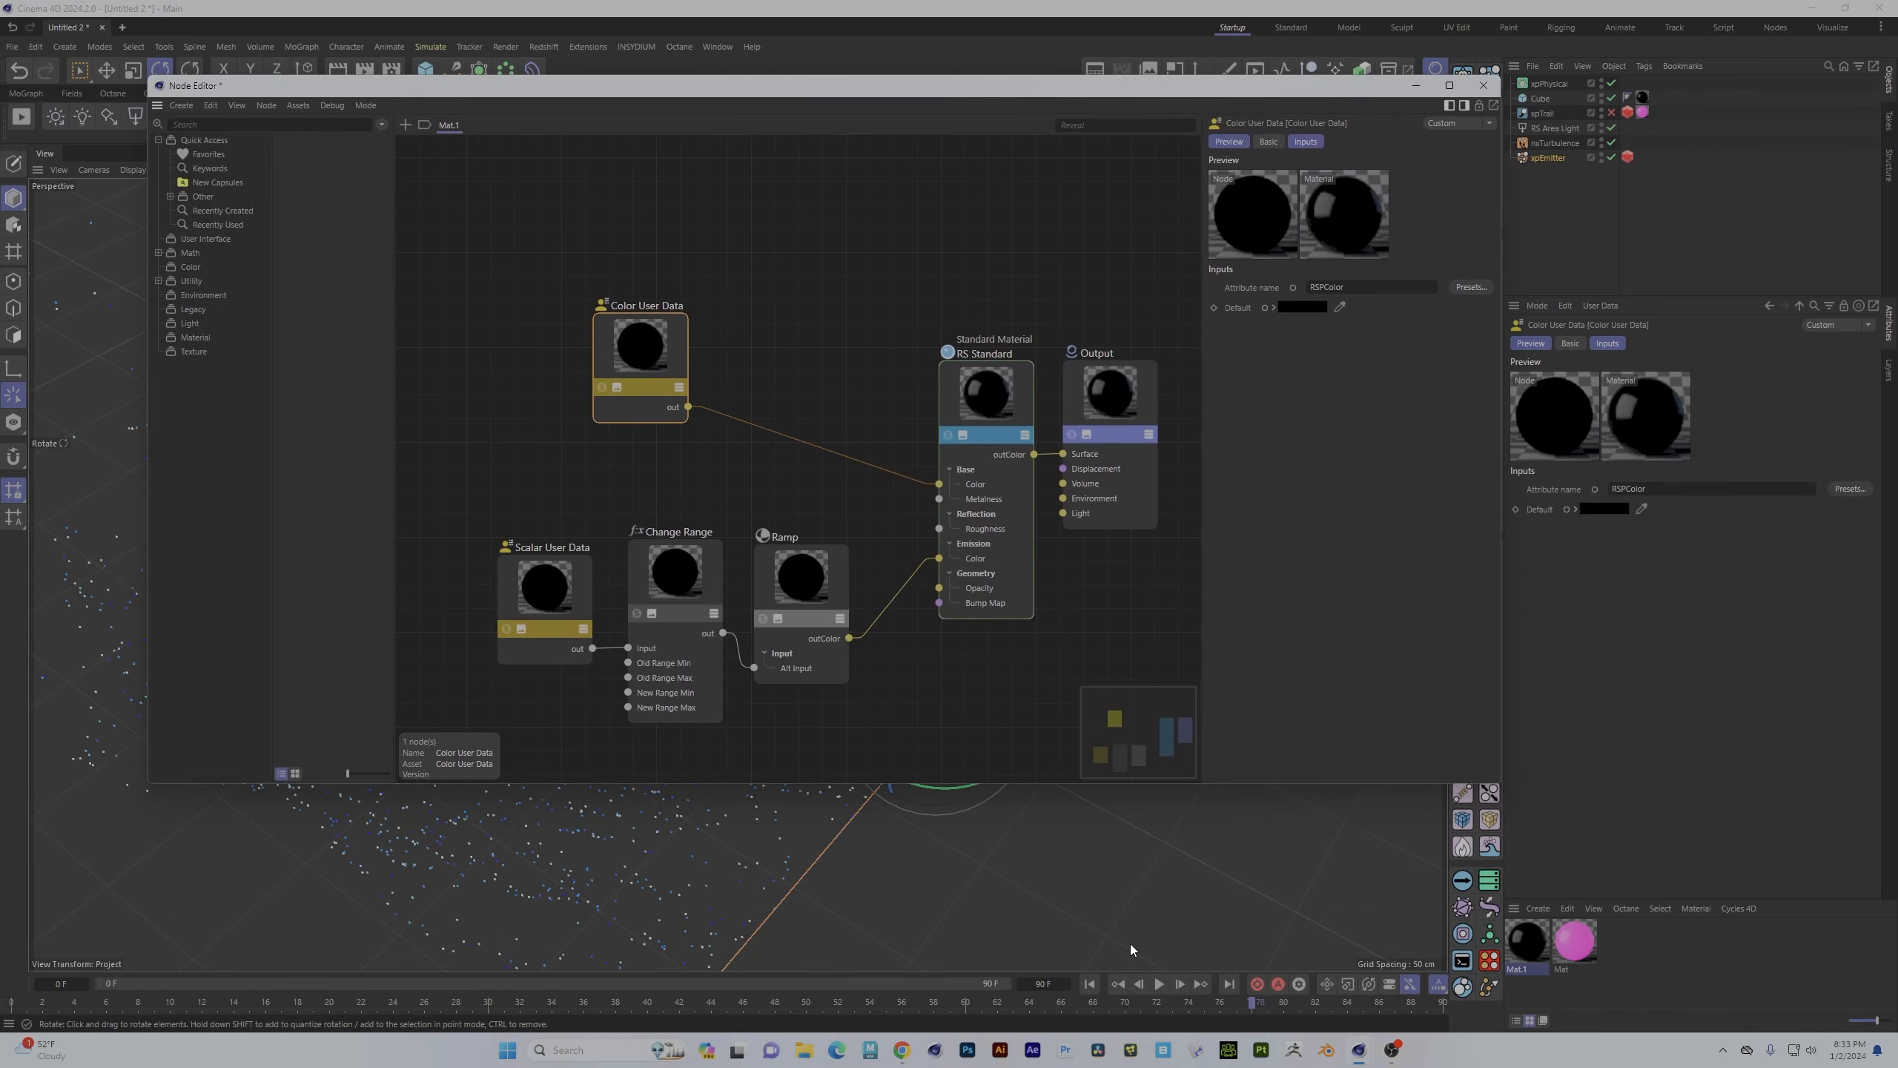
{"action": "left_click", "coordinate": [1158, 985]}
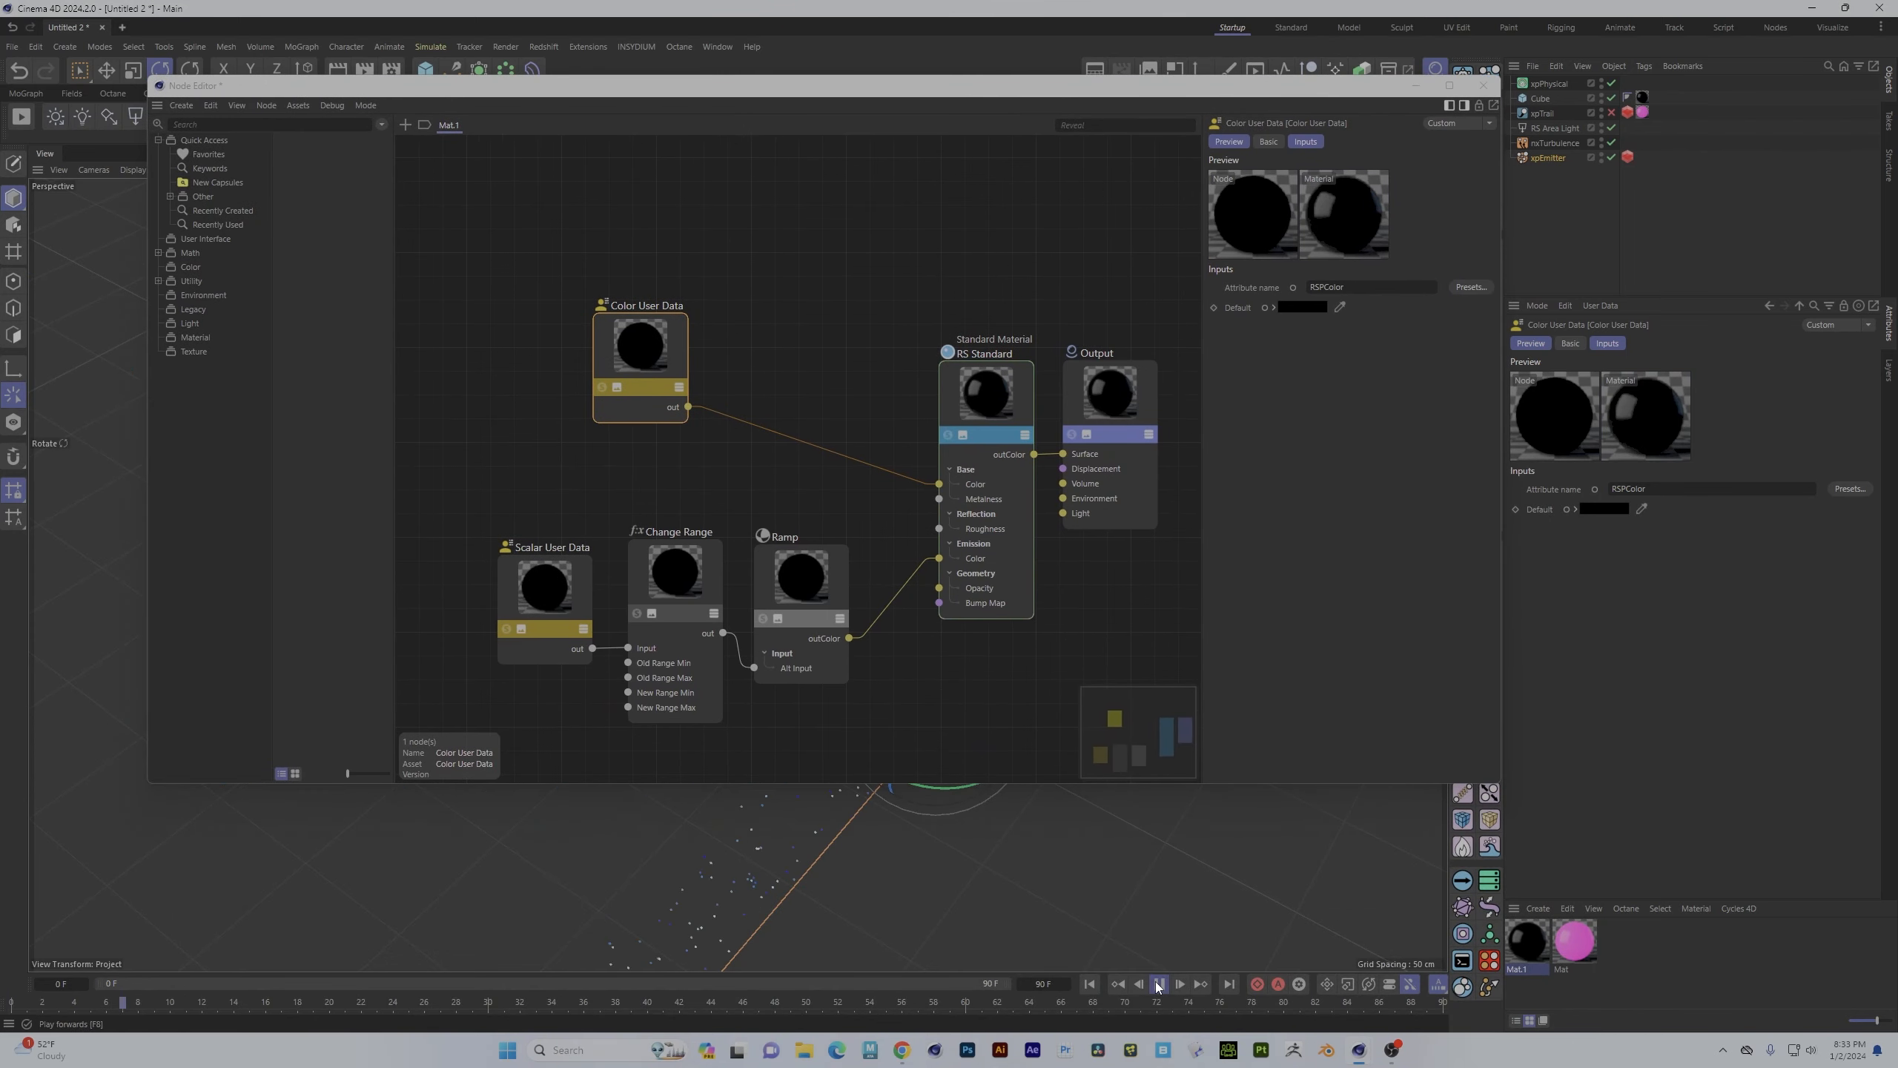
{"action": "left_click", "coordinate": [1157, 984]}
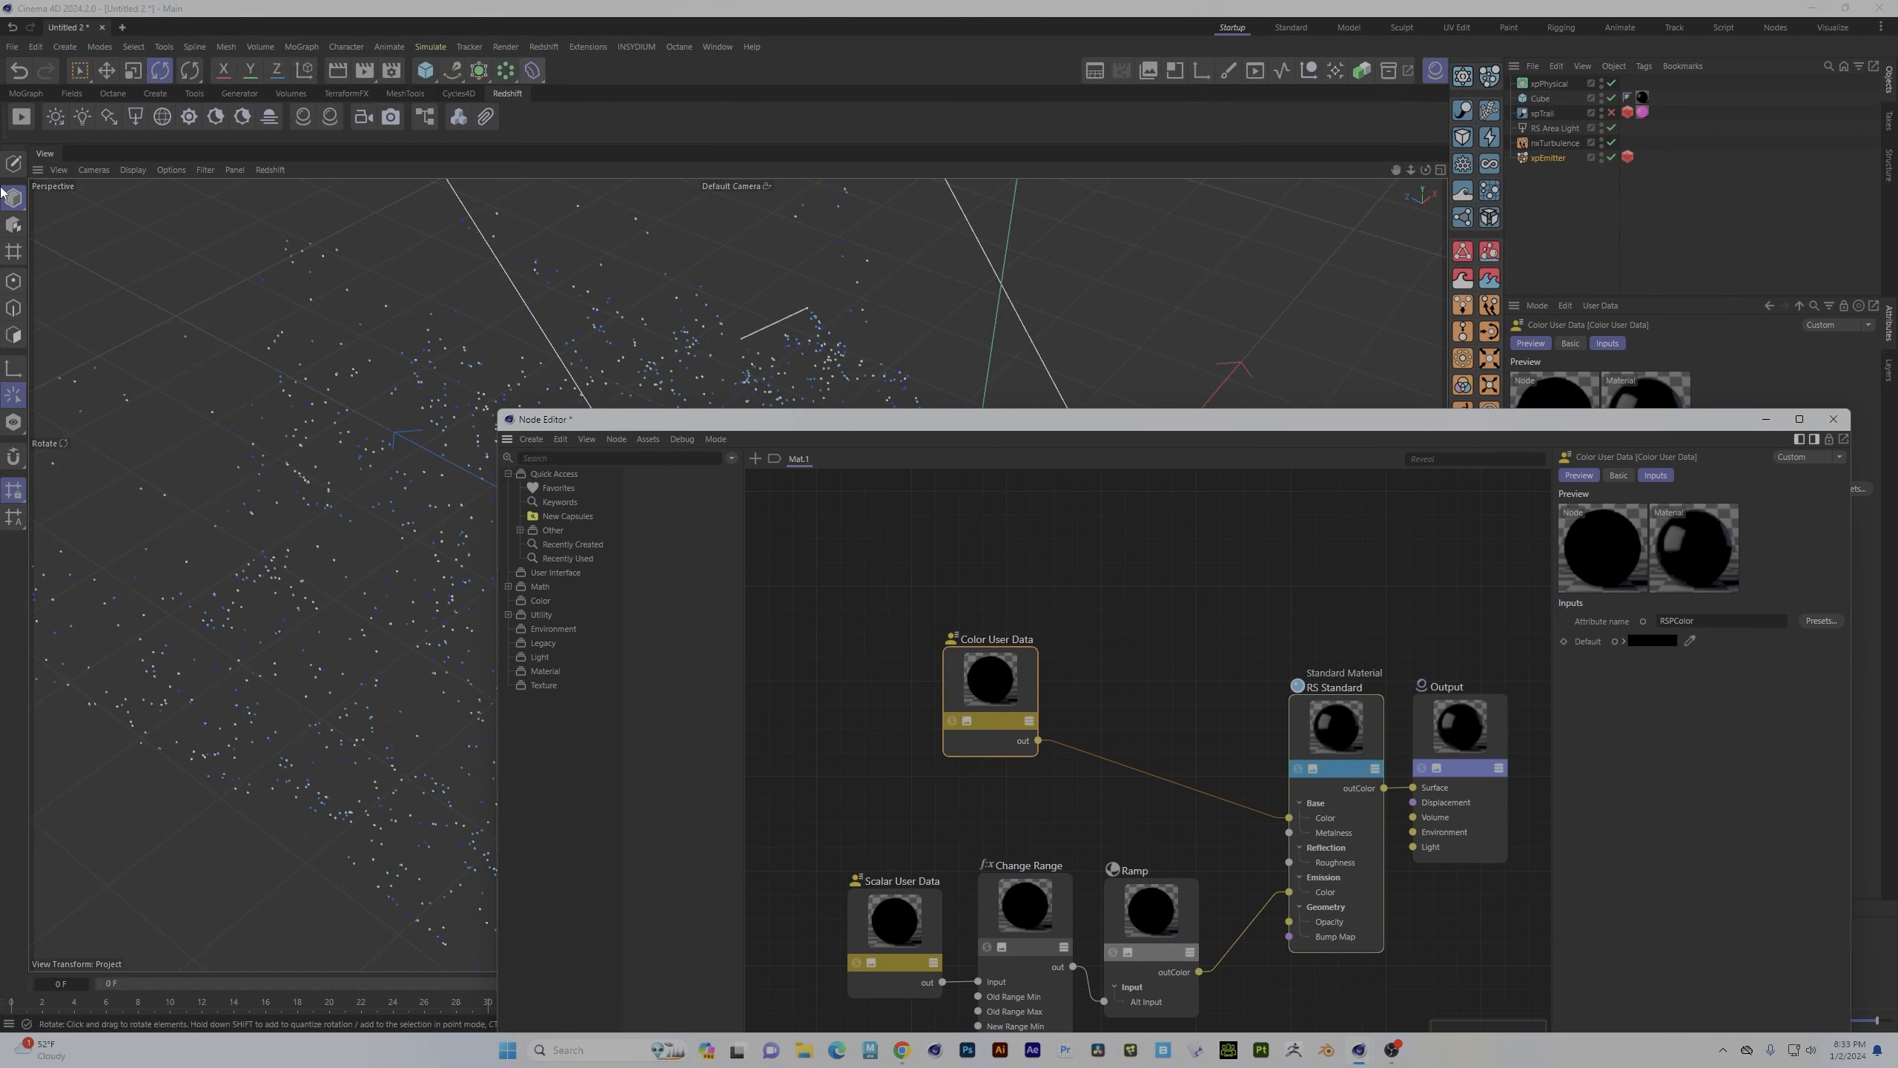
{"action": "left_click", "coordinate": [21, 116]}
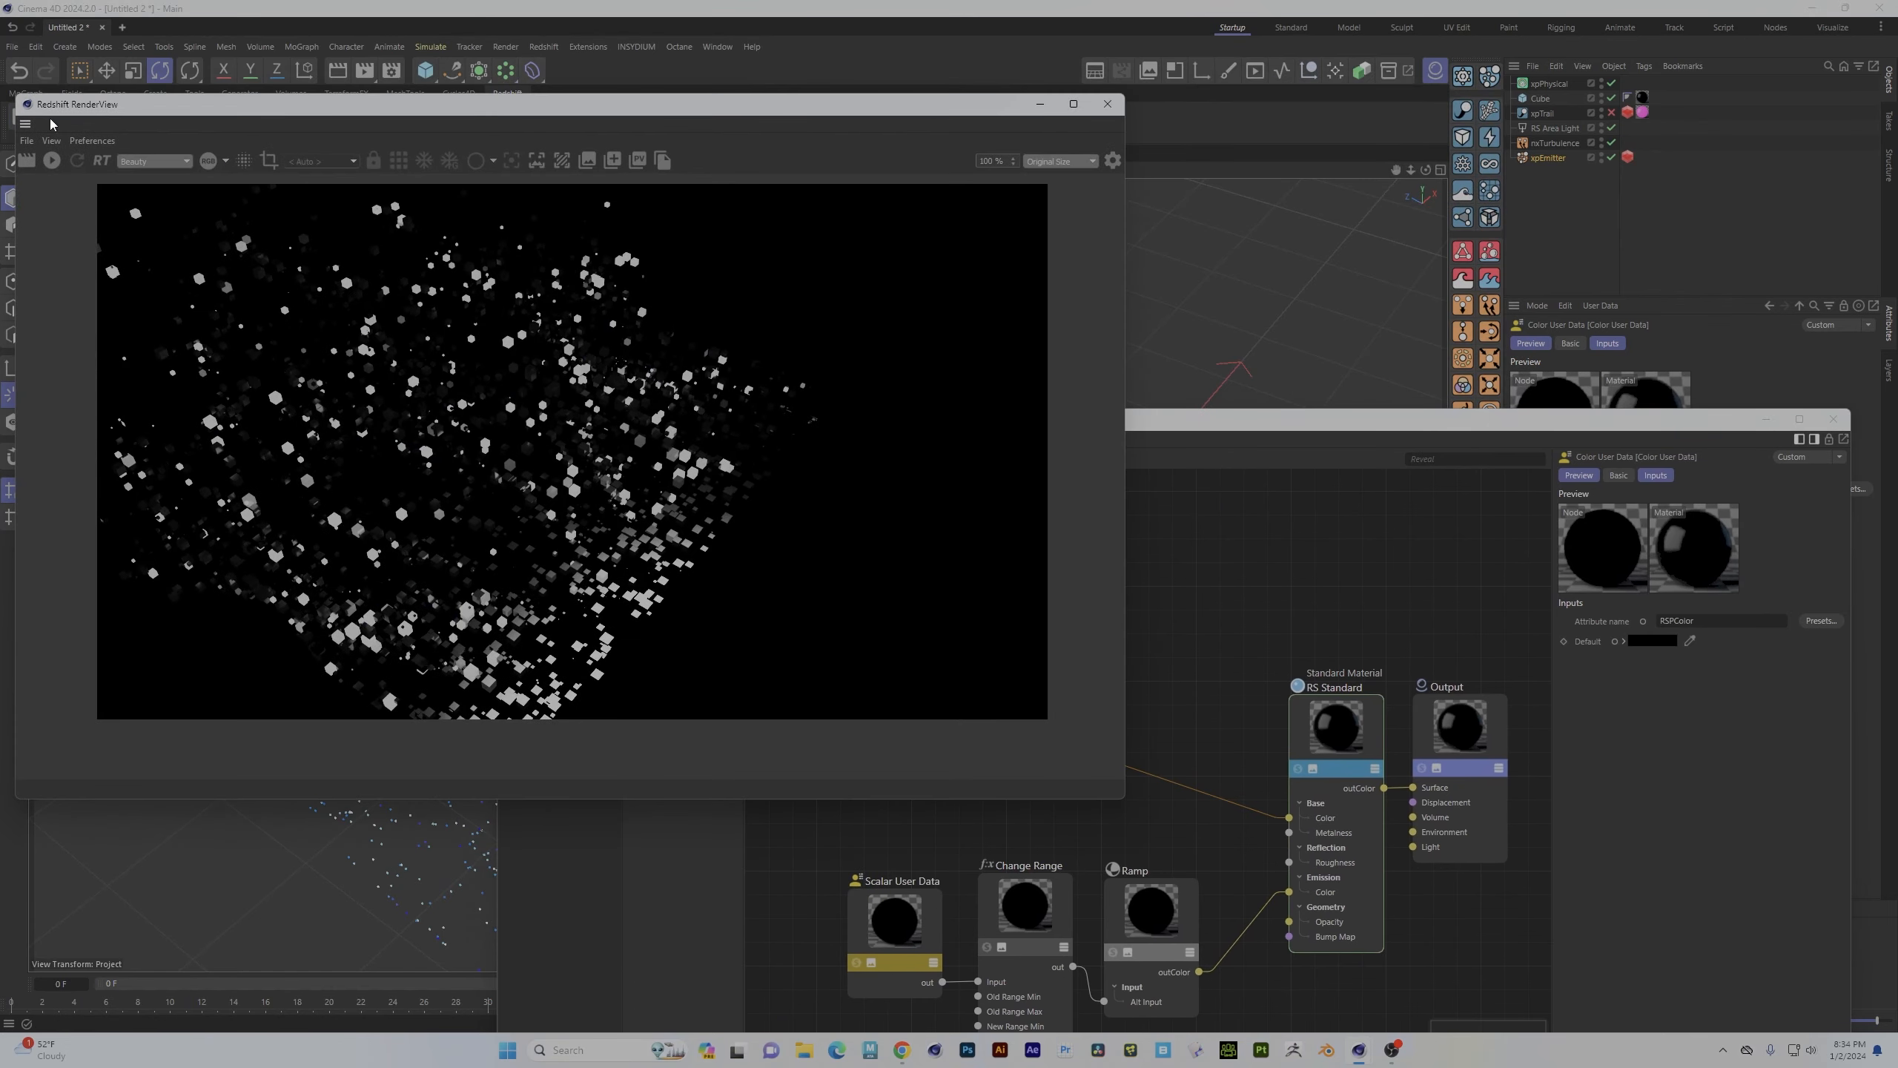
{"action": "left_click", "coordinate": [52, 160]}
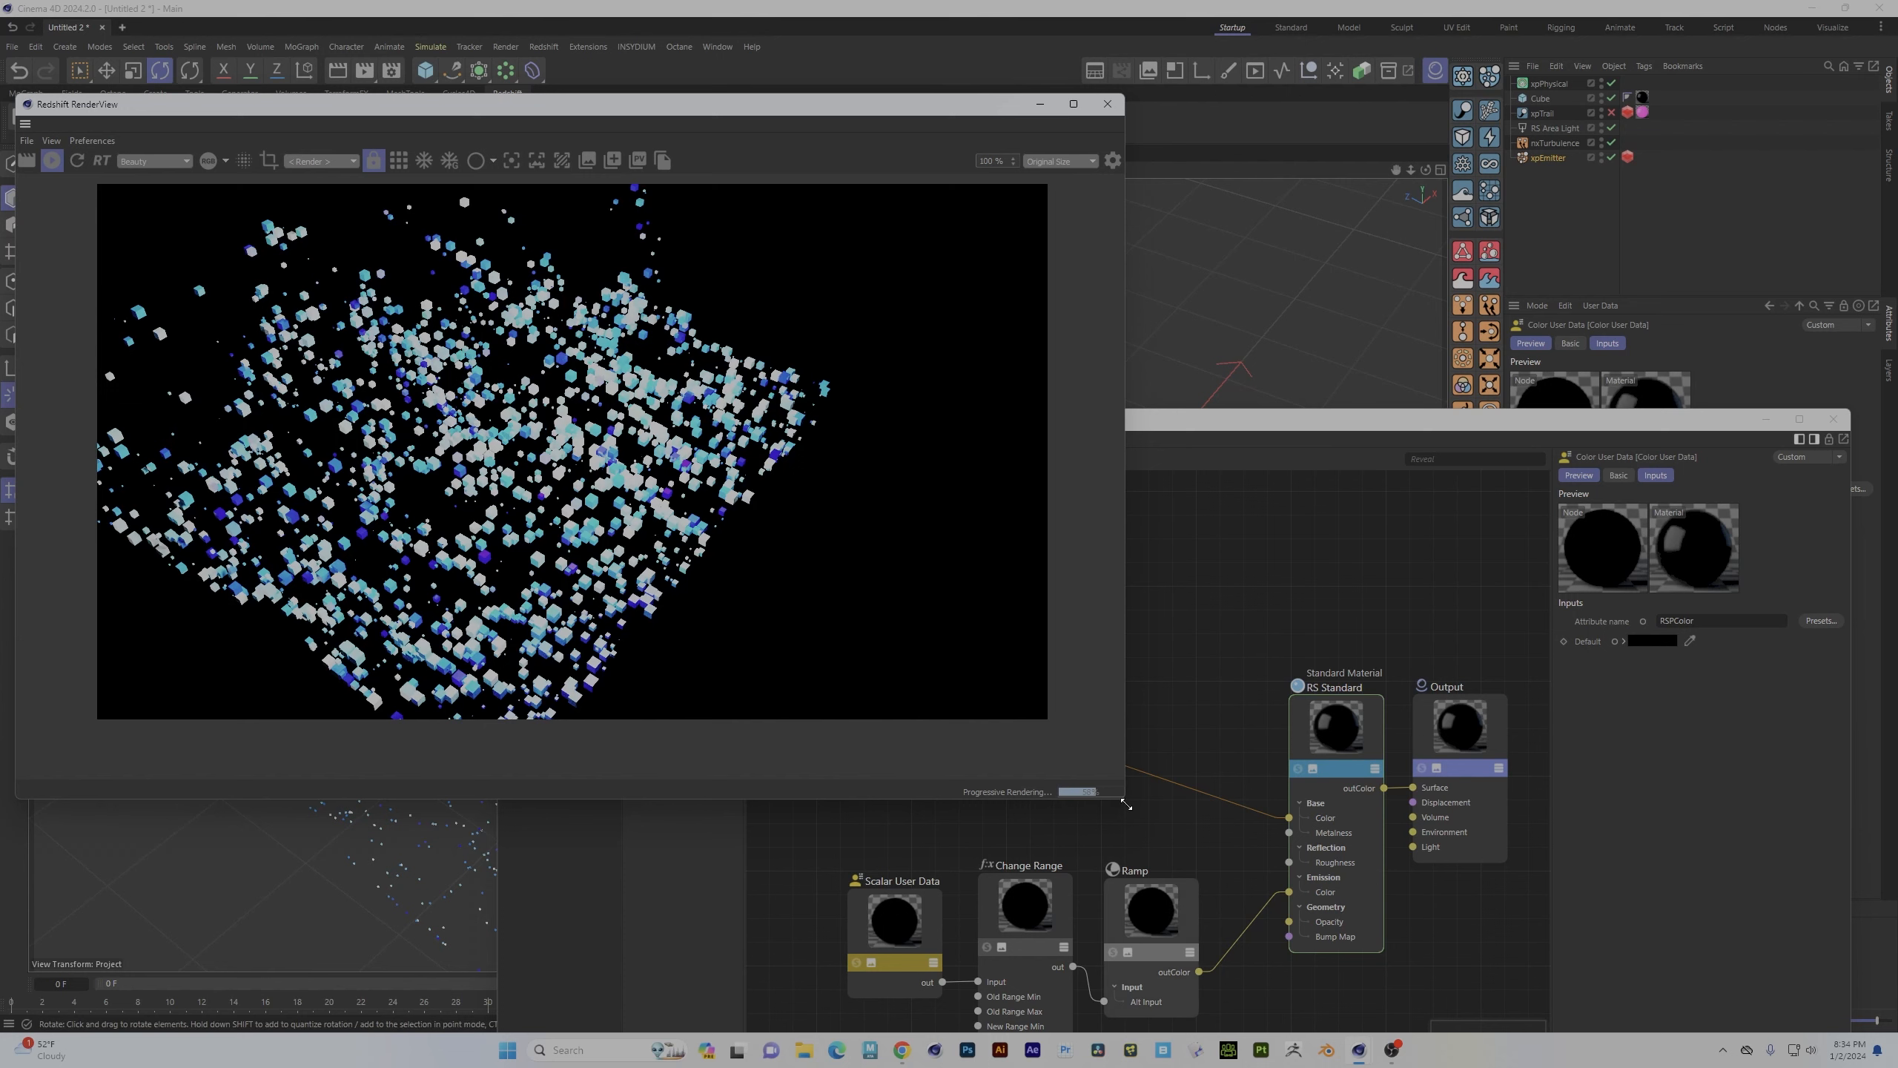
- Spread the Color User Data node and the Scalar User Data, Change Range and Ramp group apart to free space before RS Standard
{"action": "left_click_drag", "start_coordinate": [1193, 417], "coordinate": [1077, 117]}
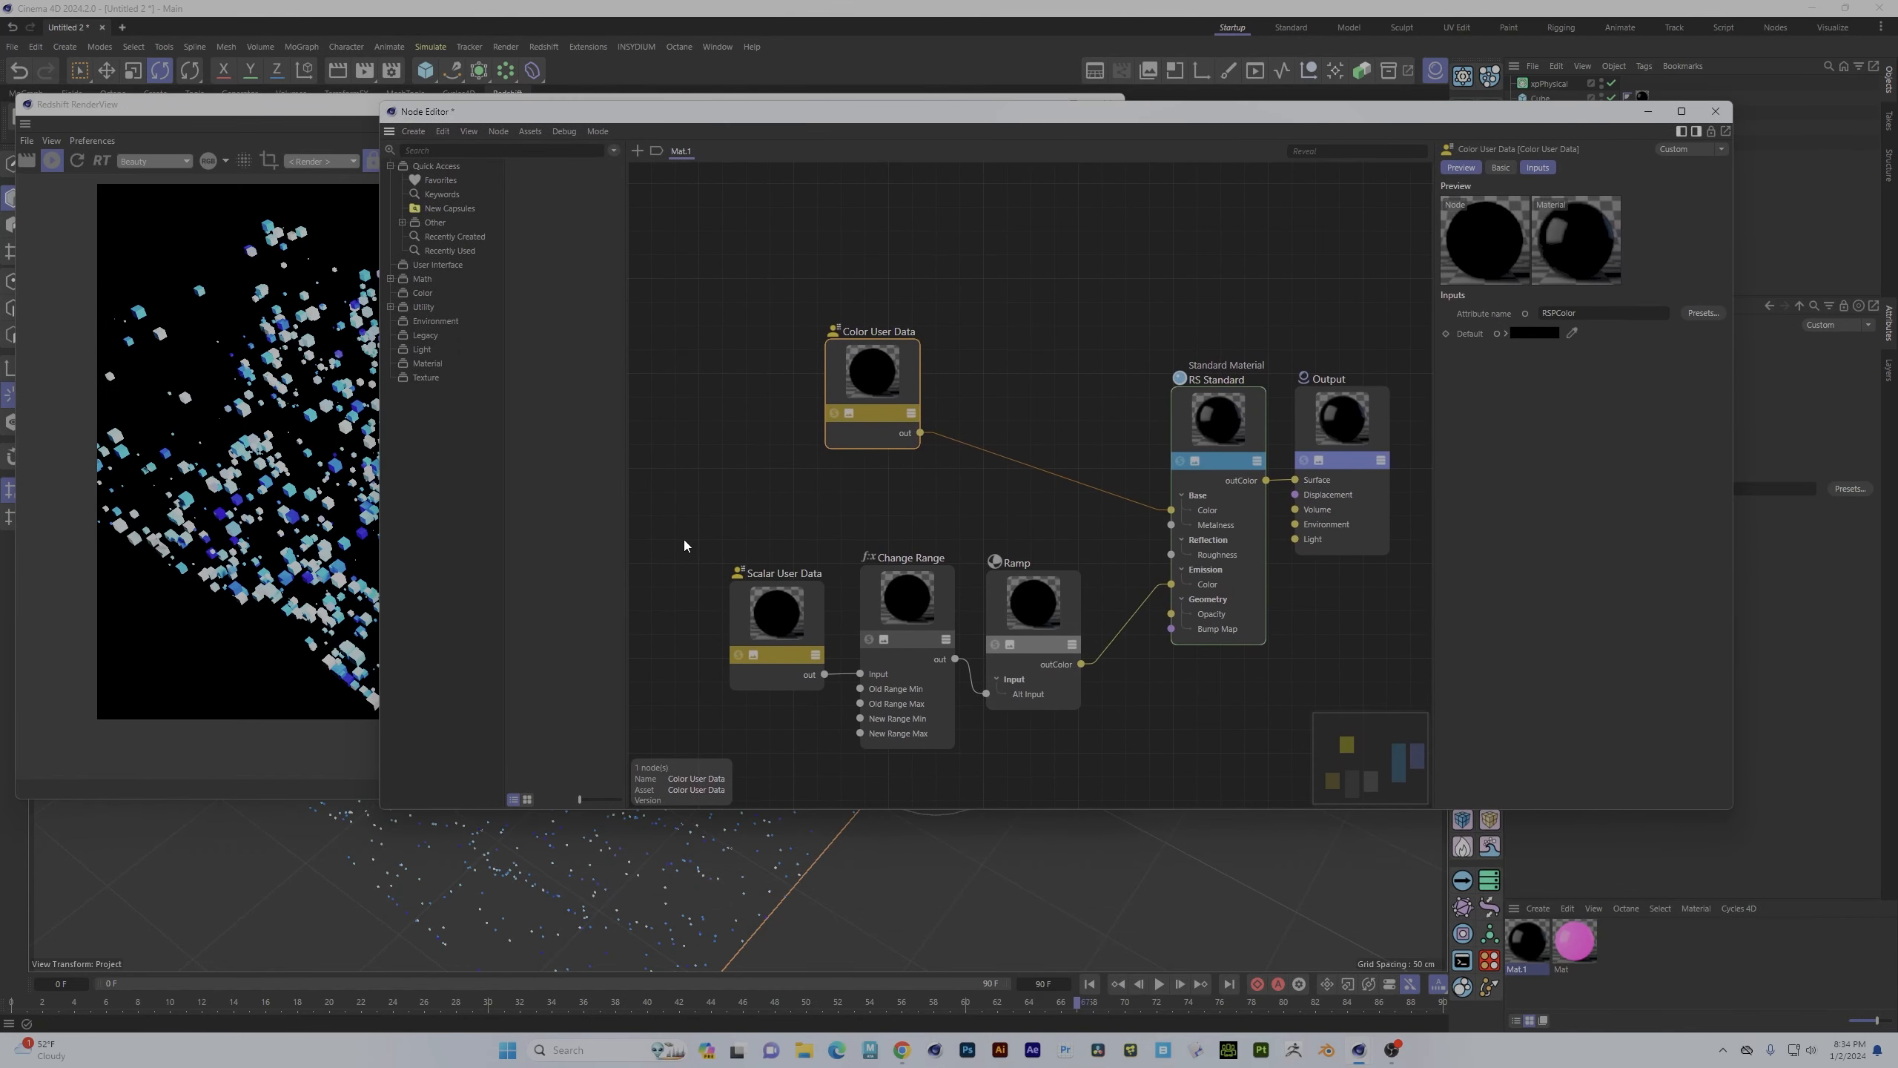
{"action": "left_click_drag", "start_coordinate": [895, 344], "coordinate": [892, 201]}
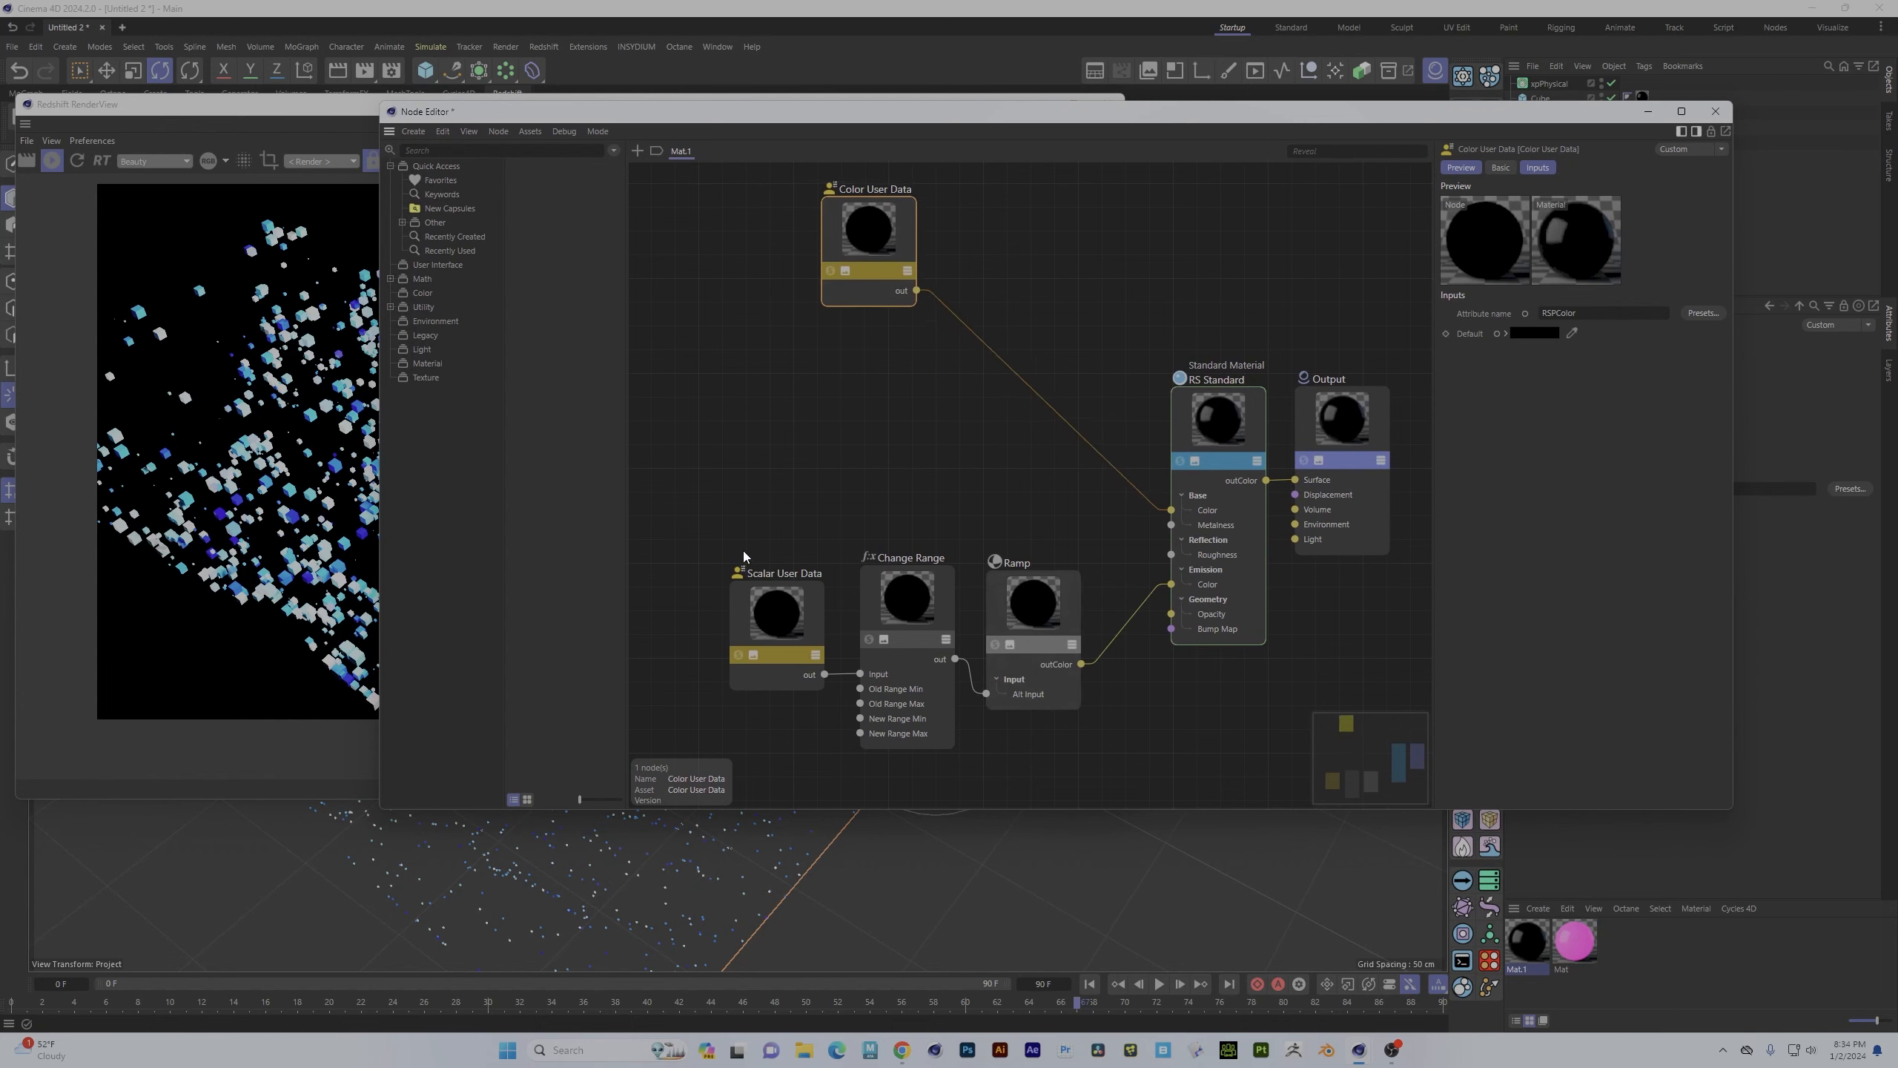
{"action": "left_click_drag", "start_coordinate": [750, 481], "coordinate": [1166, 755]}
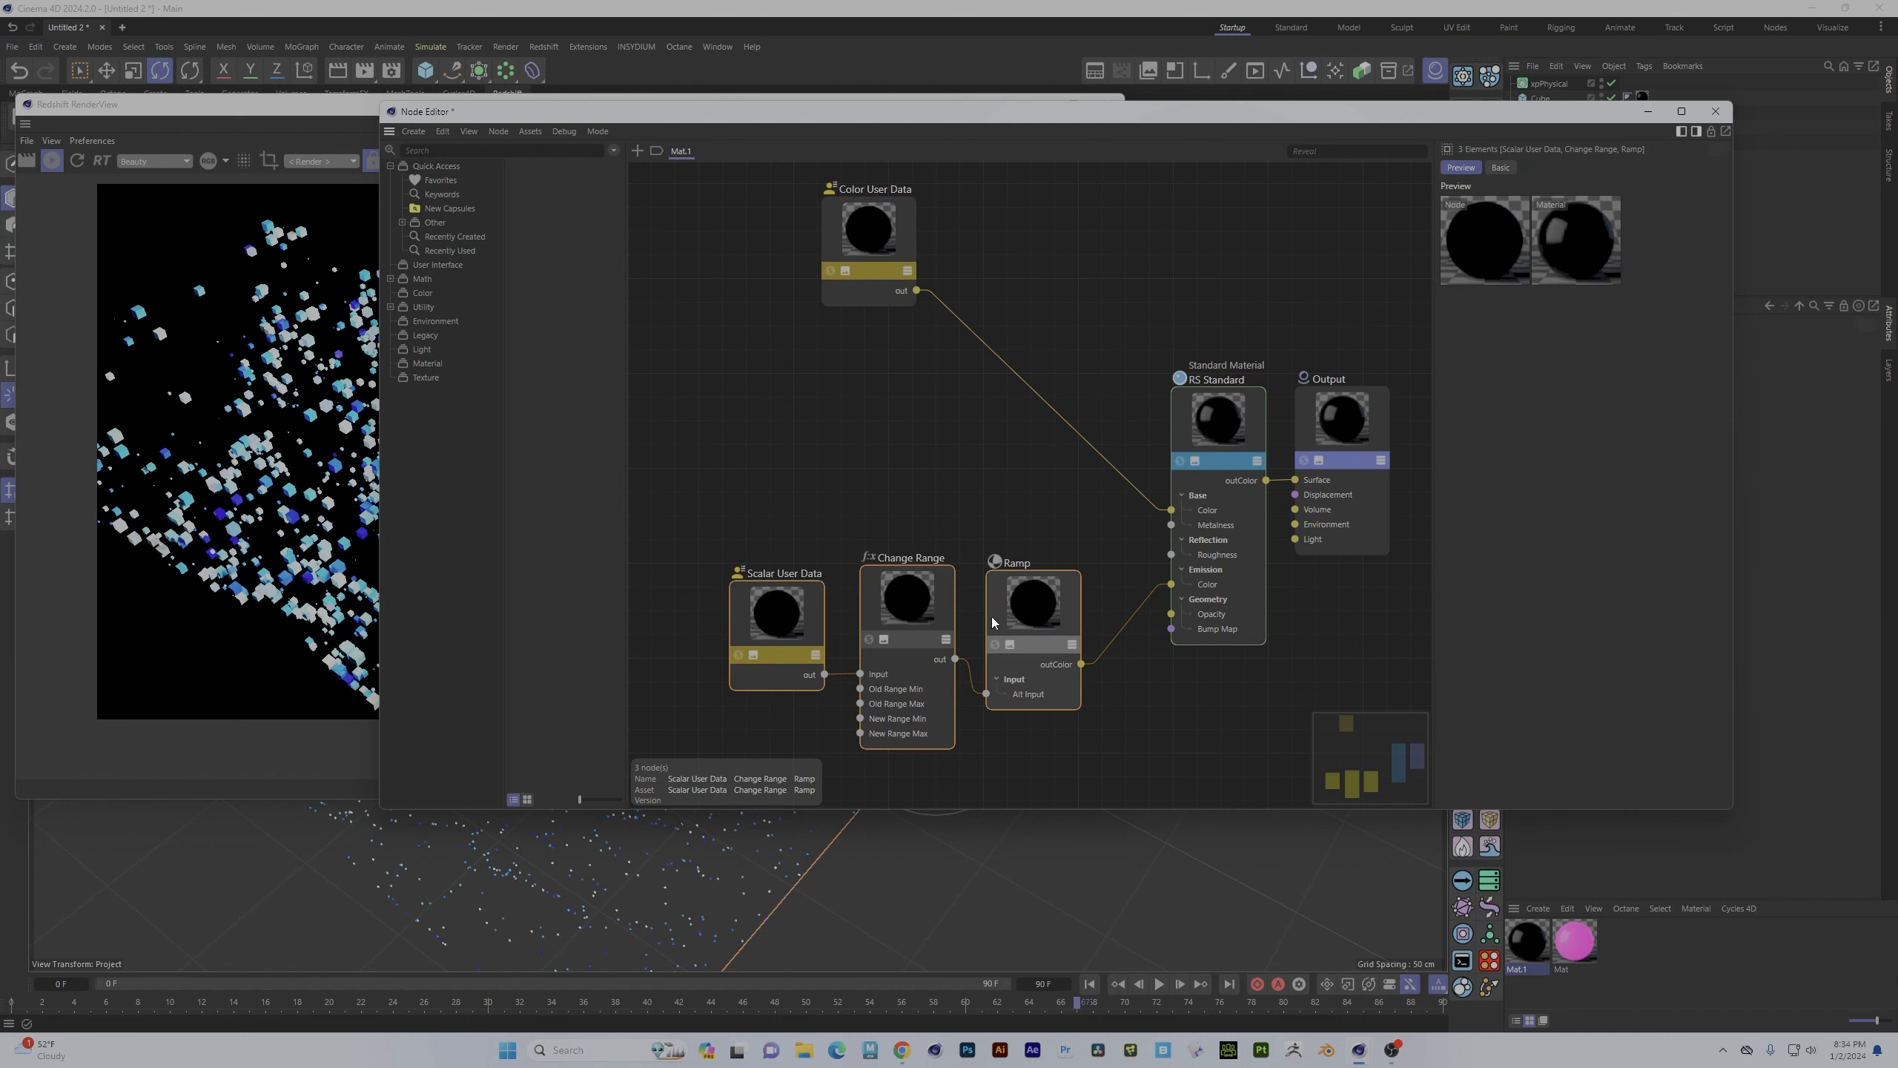
{"action": "left_click_drag", "start_coordinate": [1017, 616], "coordinate": [810, 698]}
{"action": "left_click", "coordinate": [961, 610]}
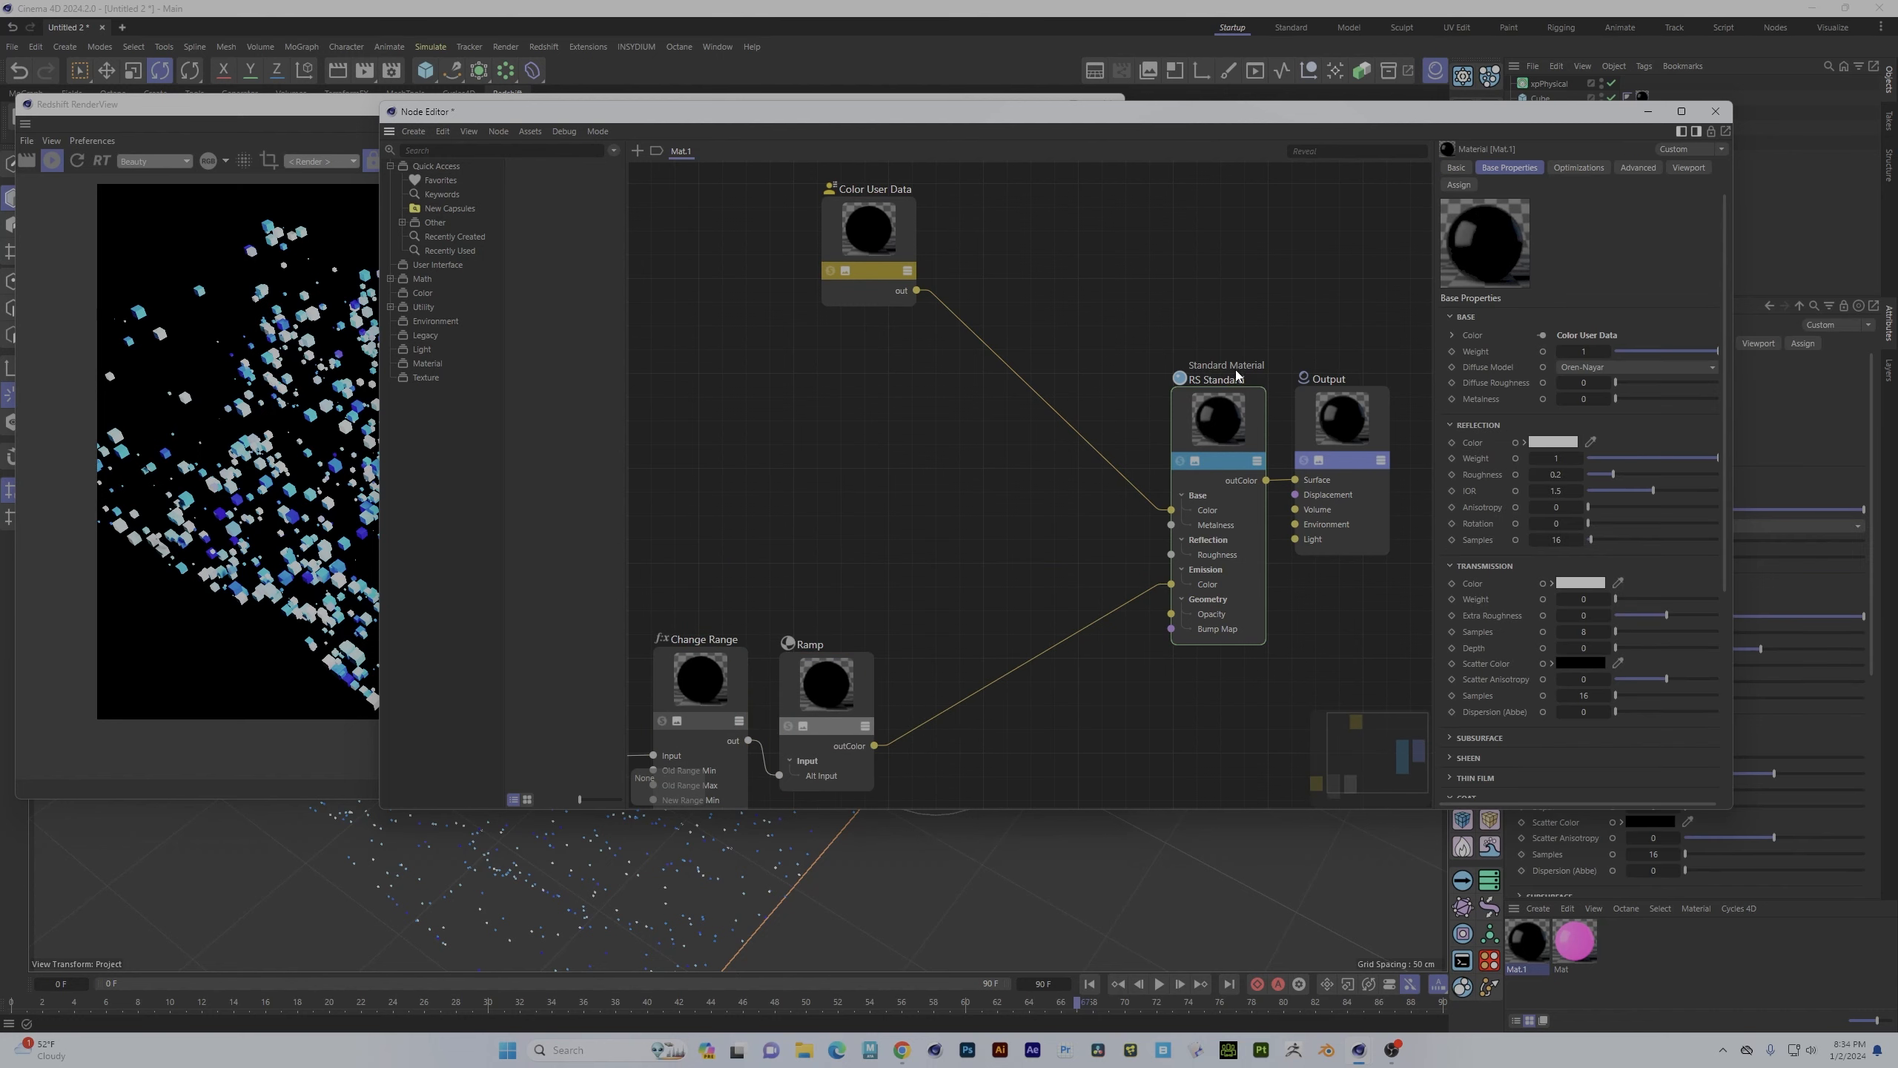
- Find and add a Color Composite node between the user data nodes and RS Standard, and set its Composite Mode to Multiply
{"action": "left_click", "coordinate": [472, 150]}
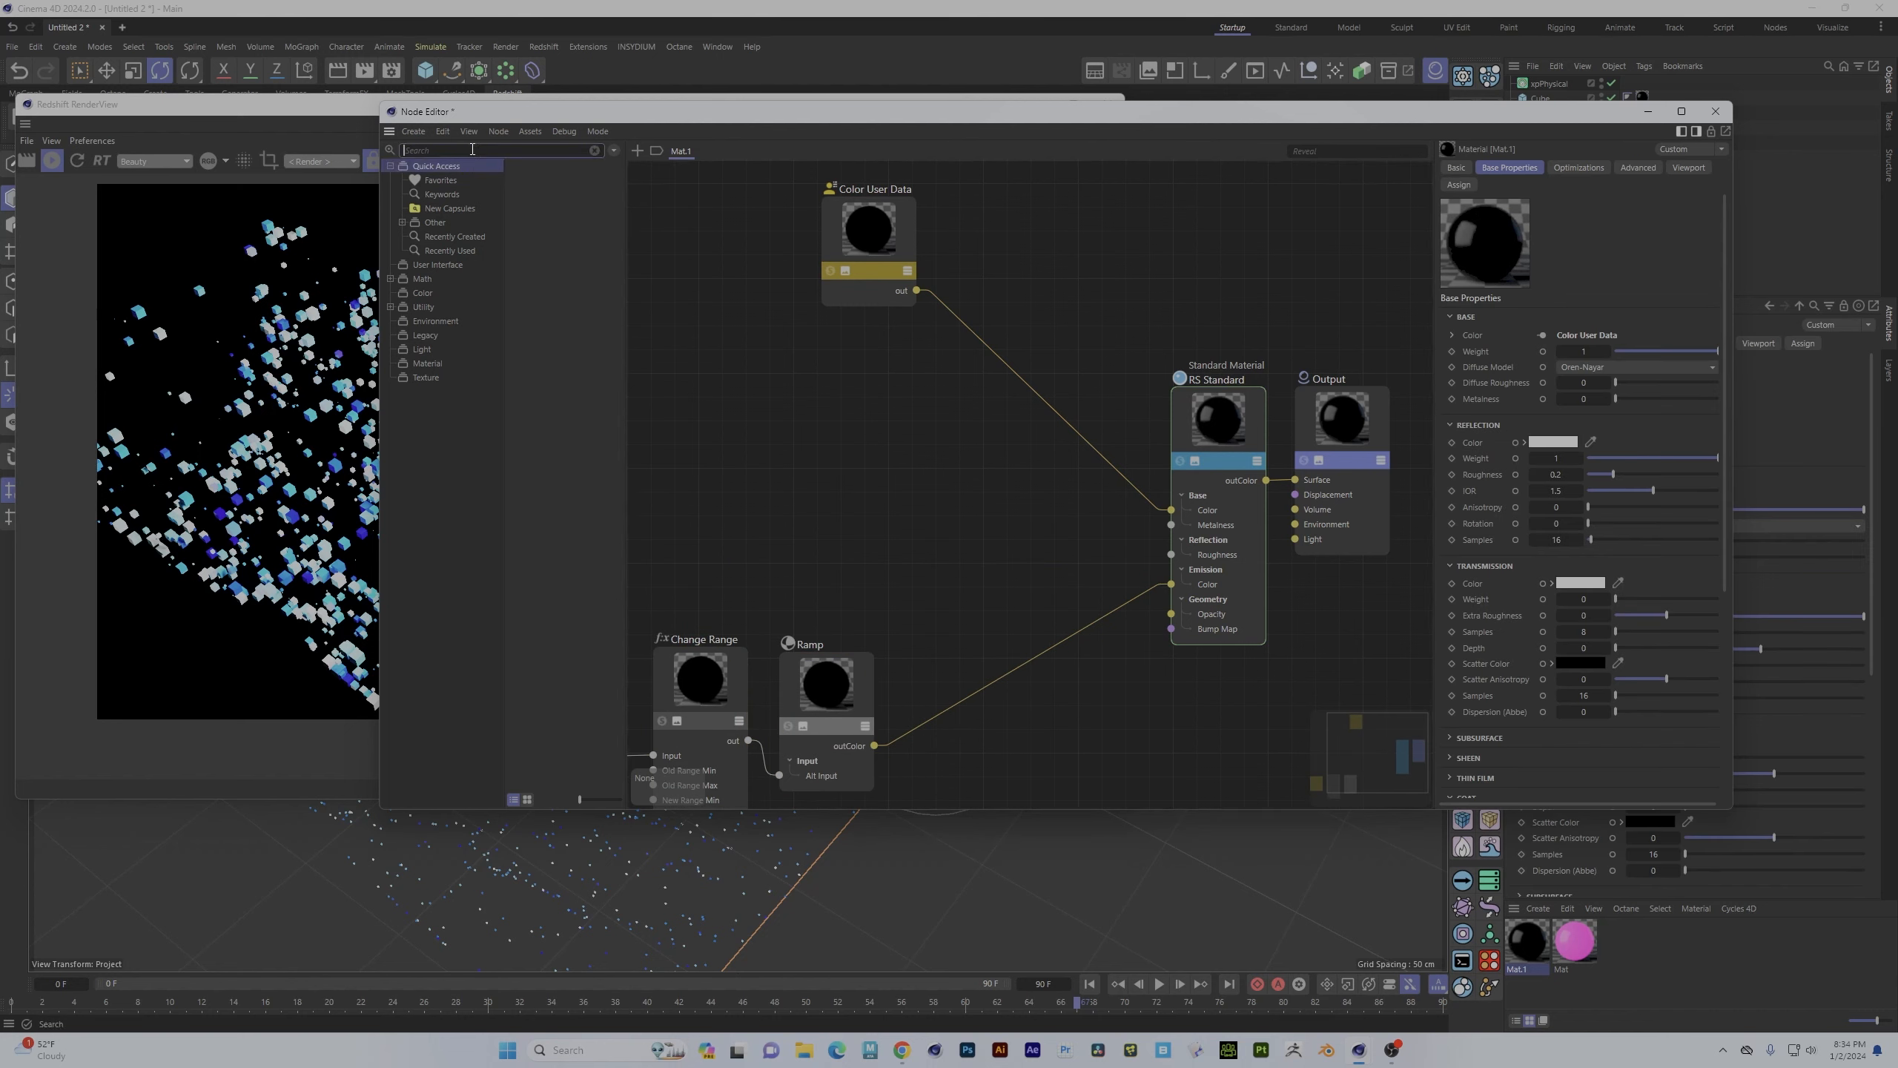
{"action": "type", "text": "col"}
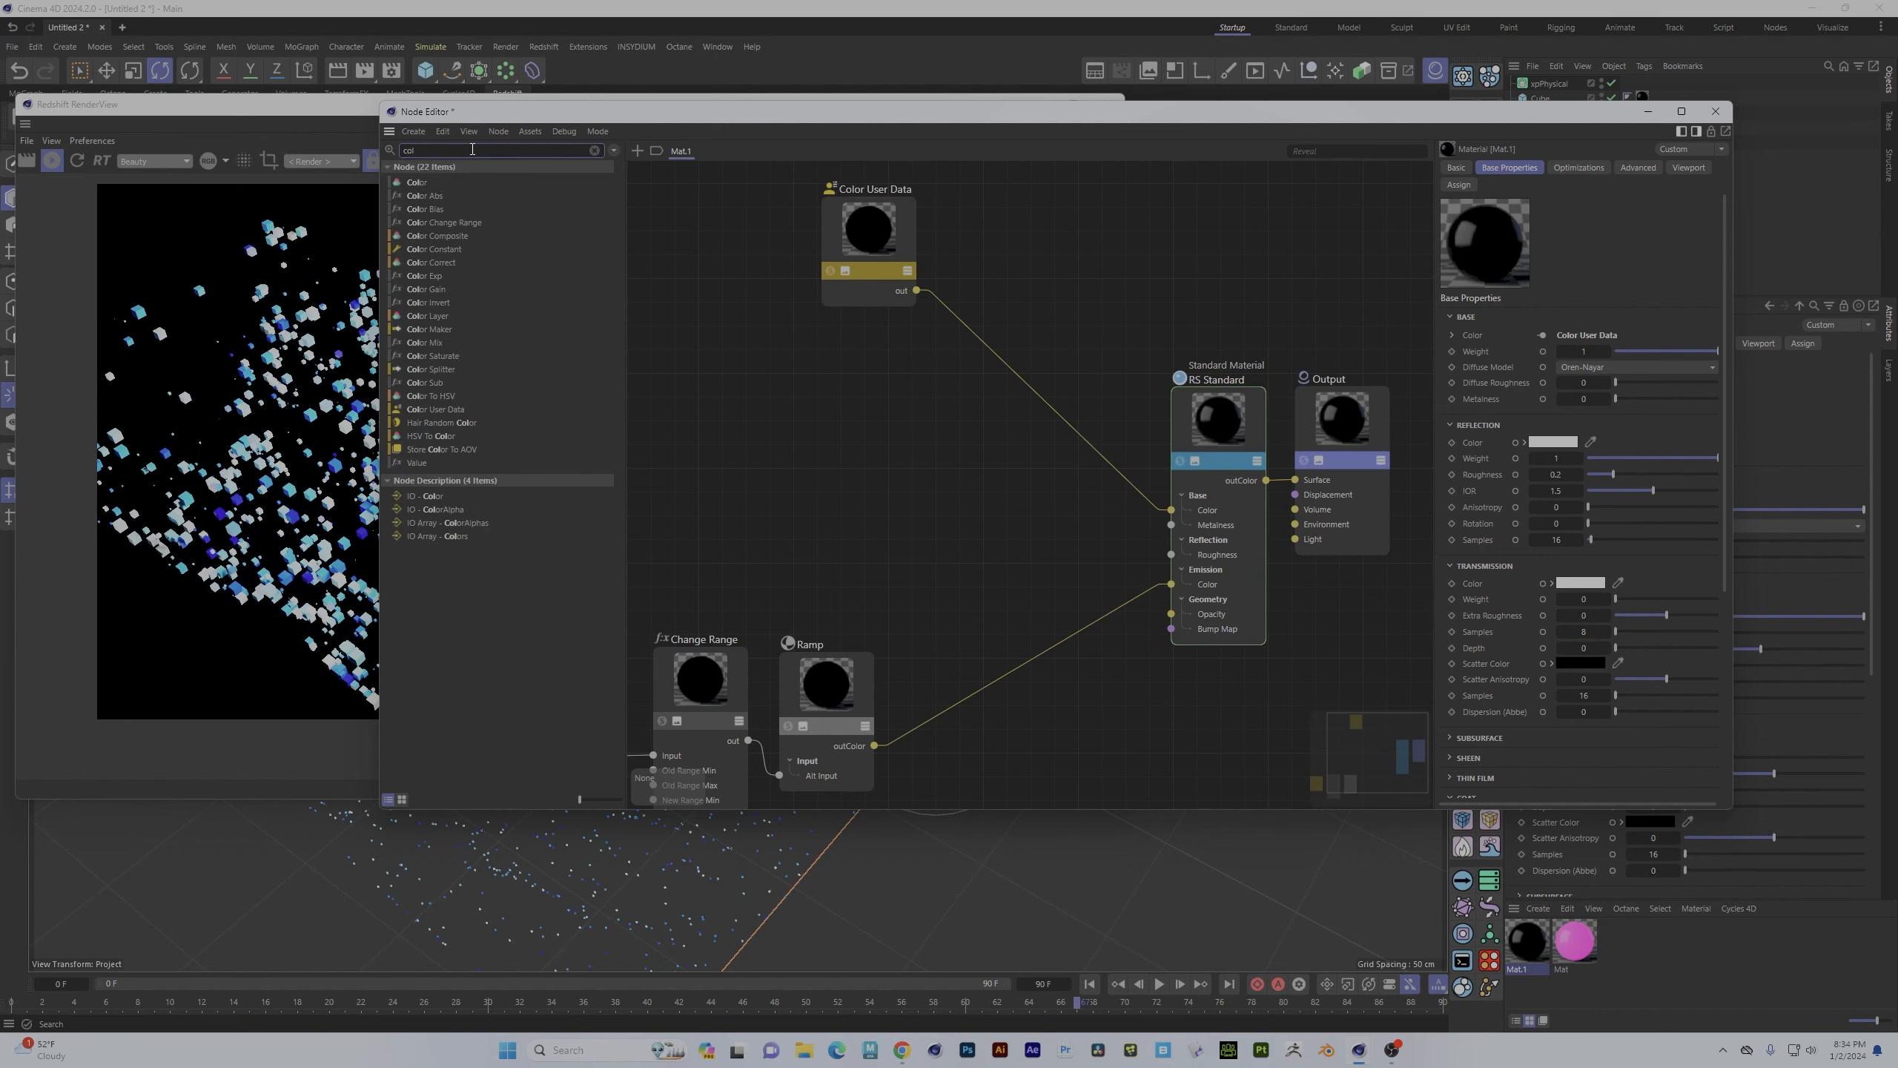
{"action": "type", "text": "or"}
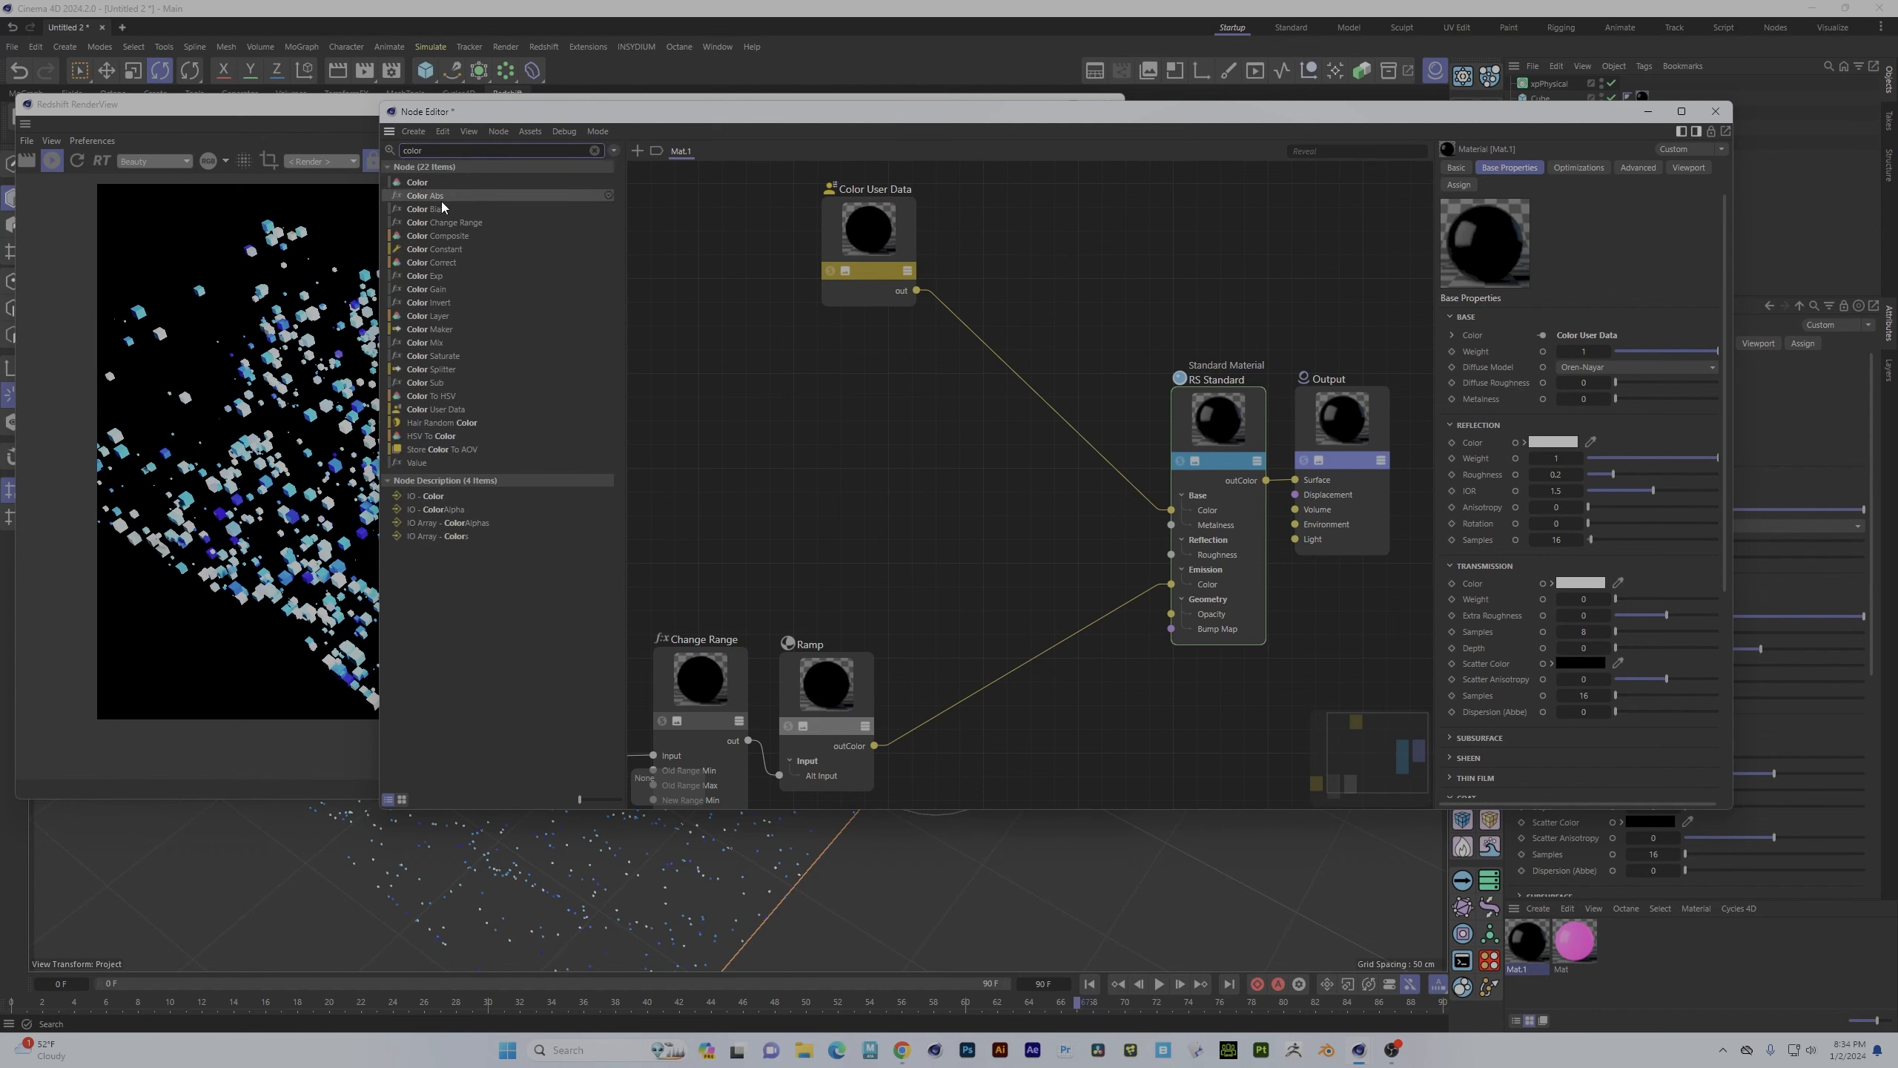
{"action": "left_click_drag", "start_coordinate": [430, 236], "coordinate": [943, 450]}
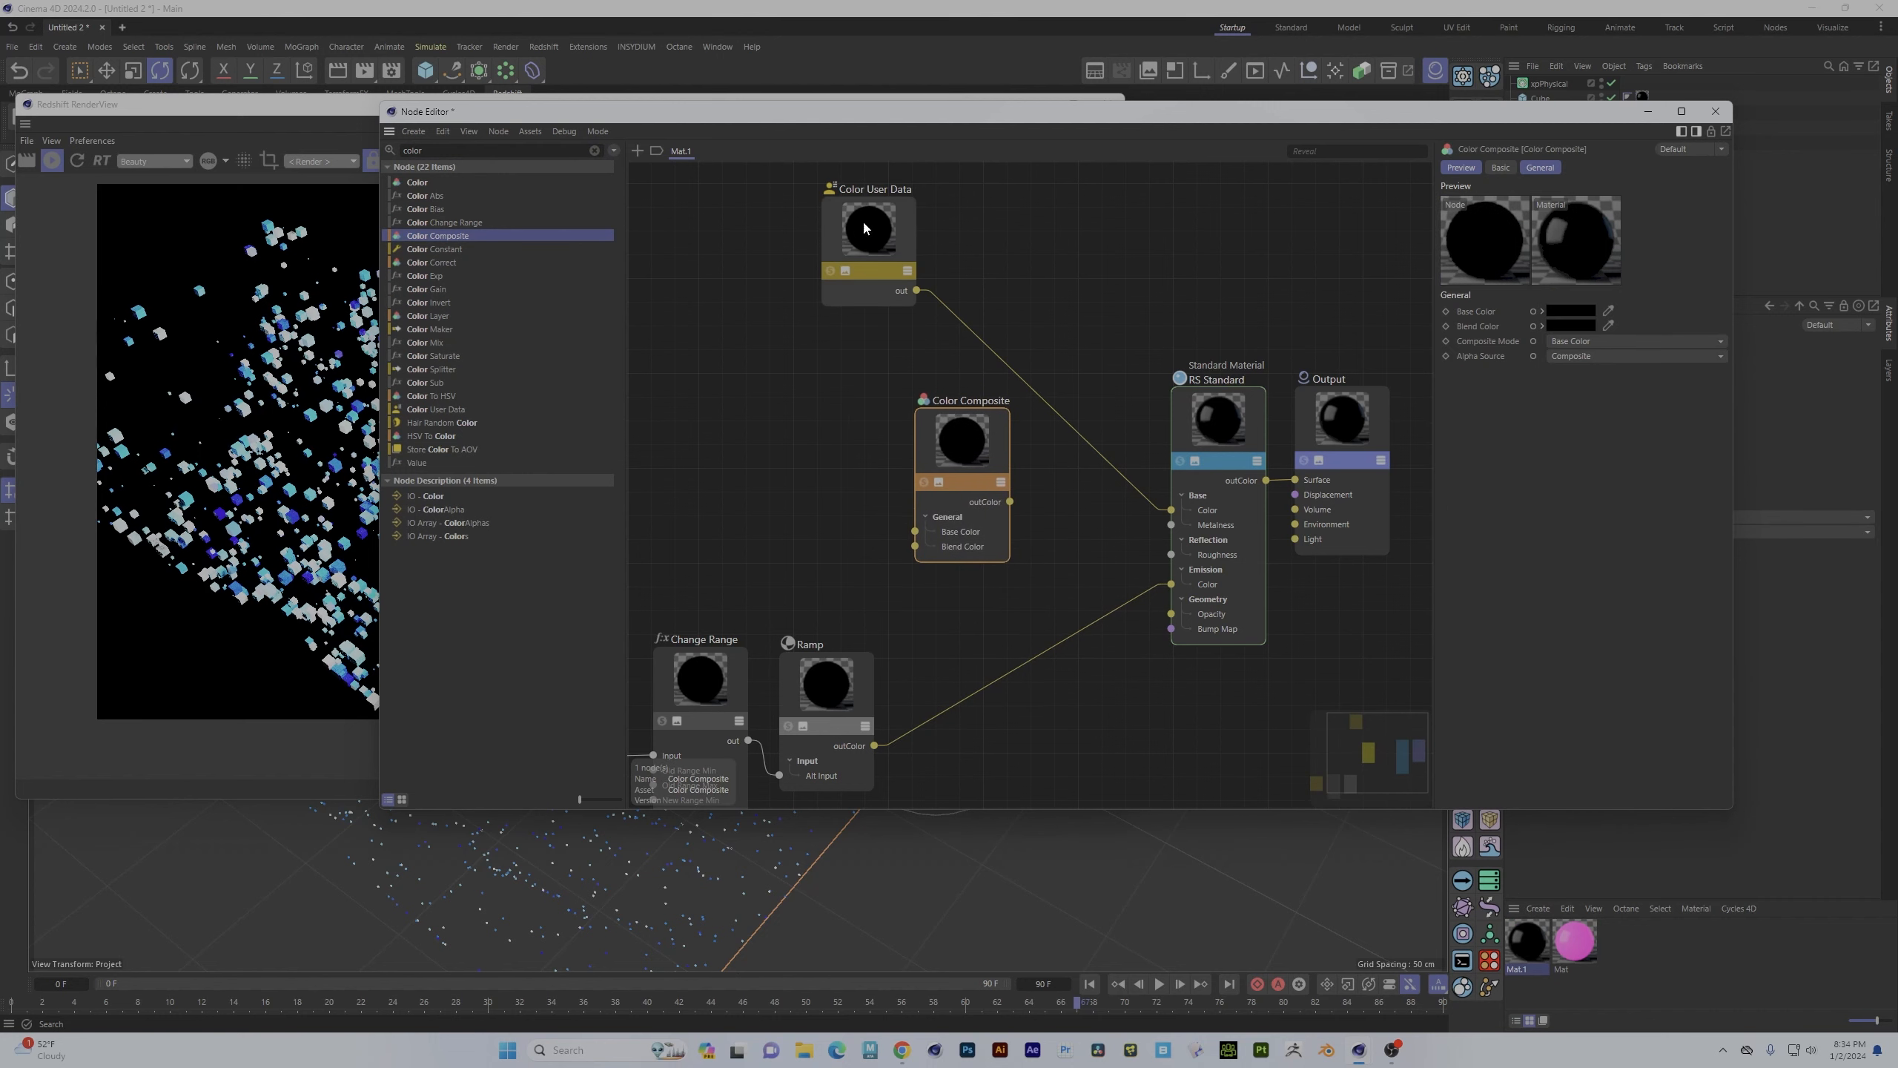
{"action": "left_click_drag", "start_coordinate": [867, 229], "coordinate": [820, 231]}
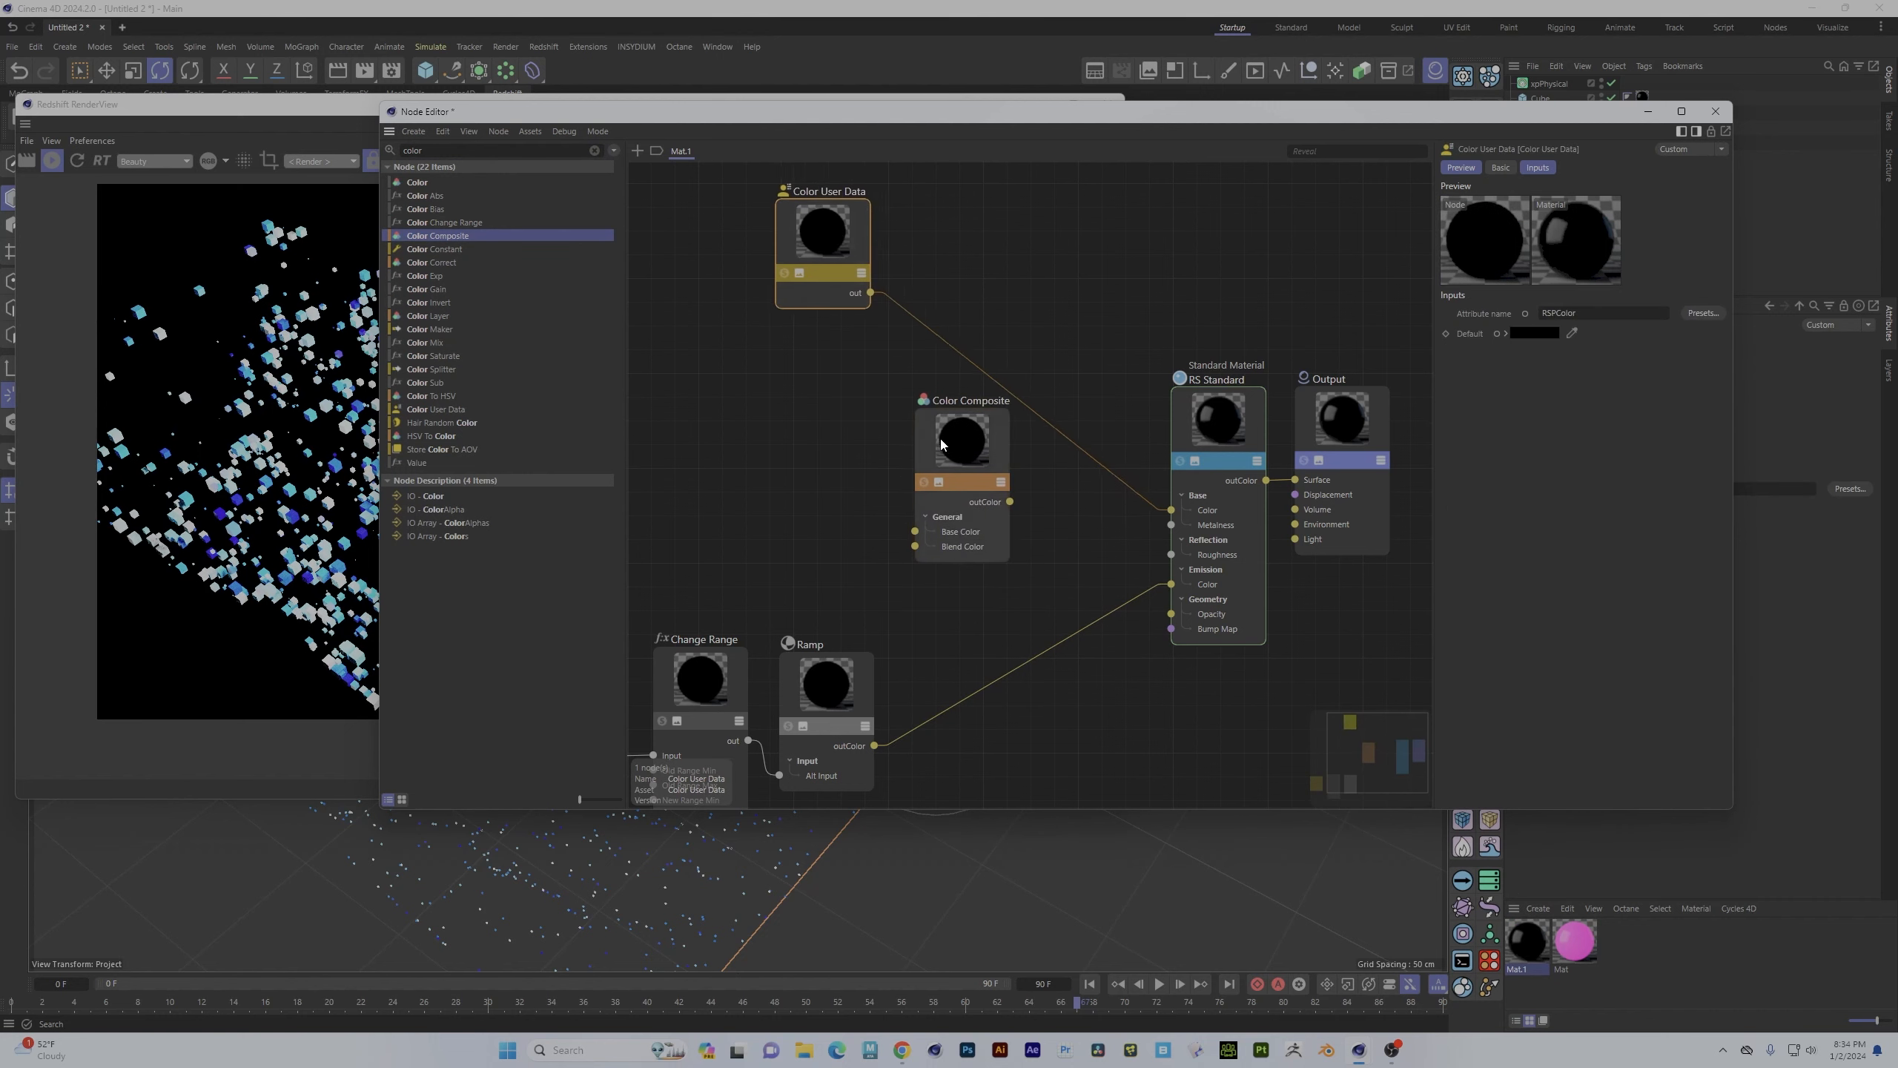
{"action": "left_click_drag", "start_coordinate": [942, 444], "coordinate": [941, 460]}
{"action": "left_click", "coordinate": [1660, 343]}
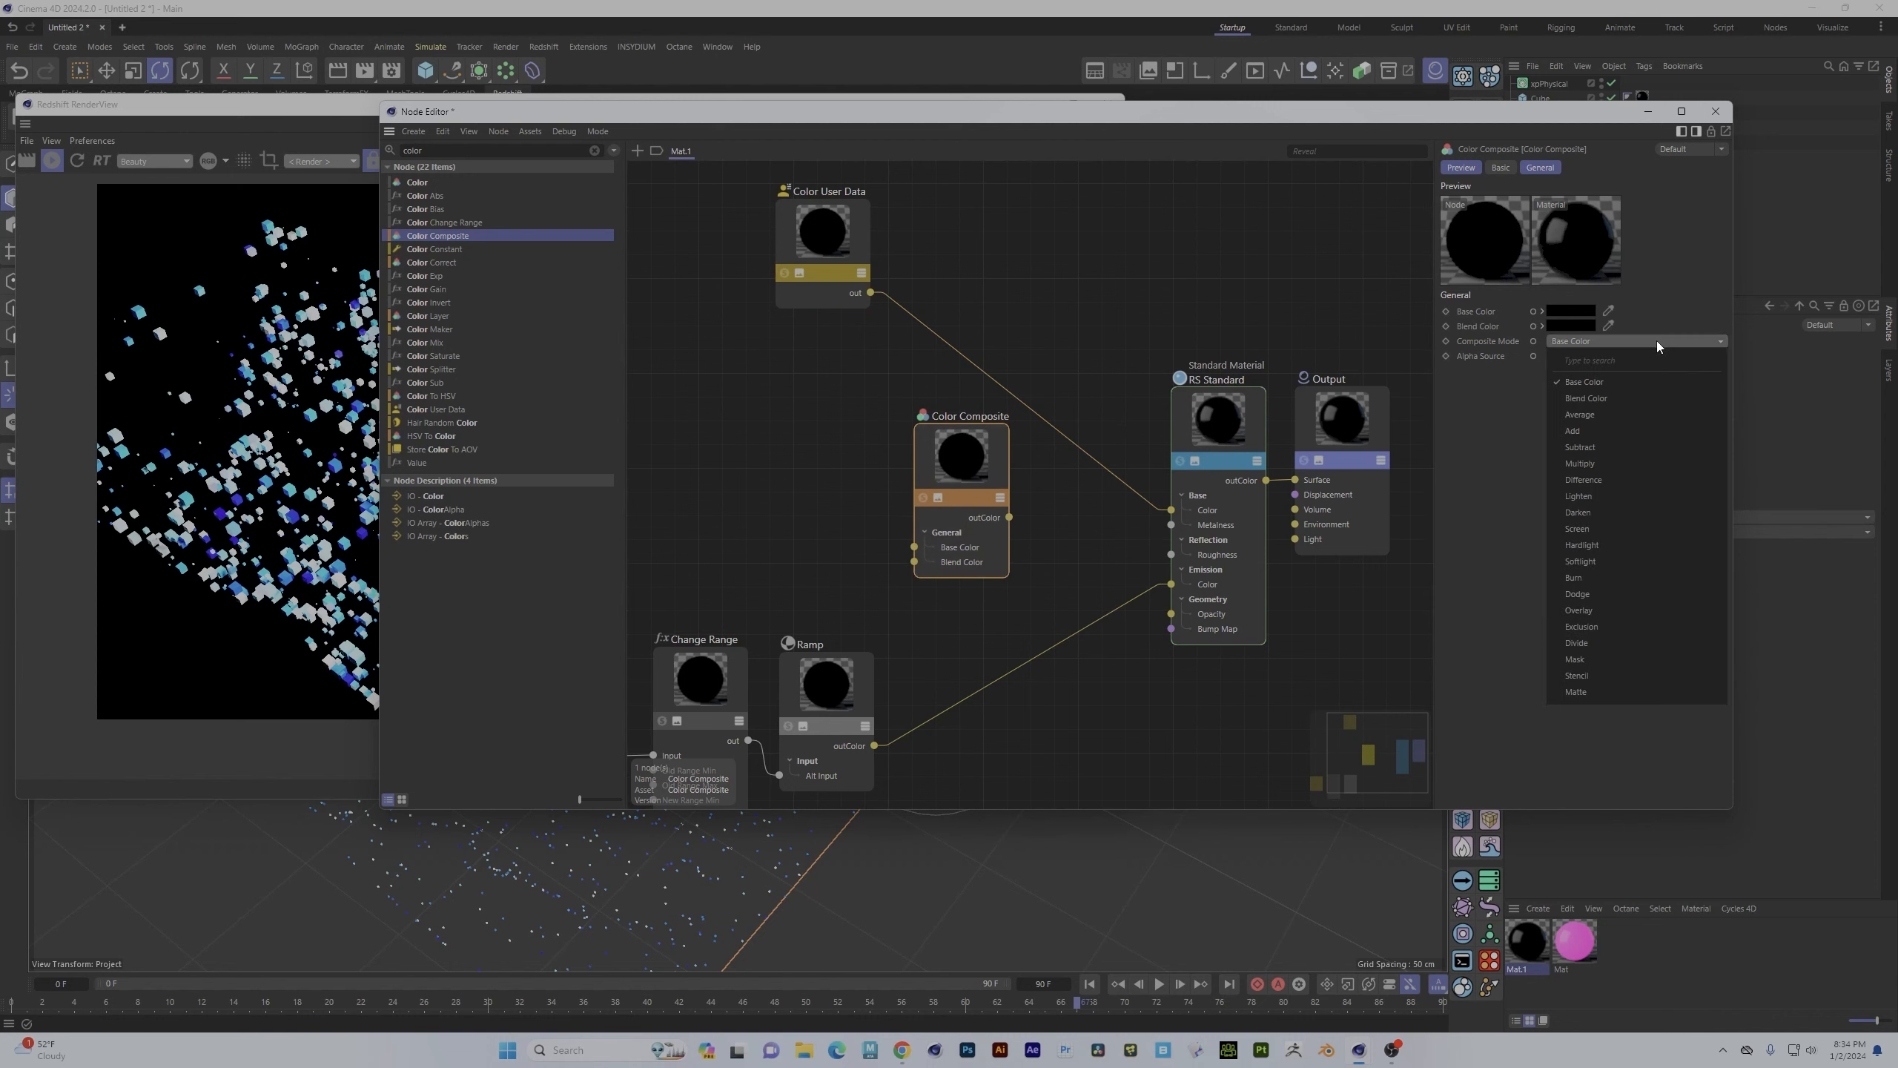
{"action": "left_click", "coordinate": [1617, 464]}
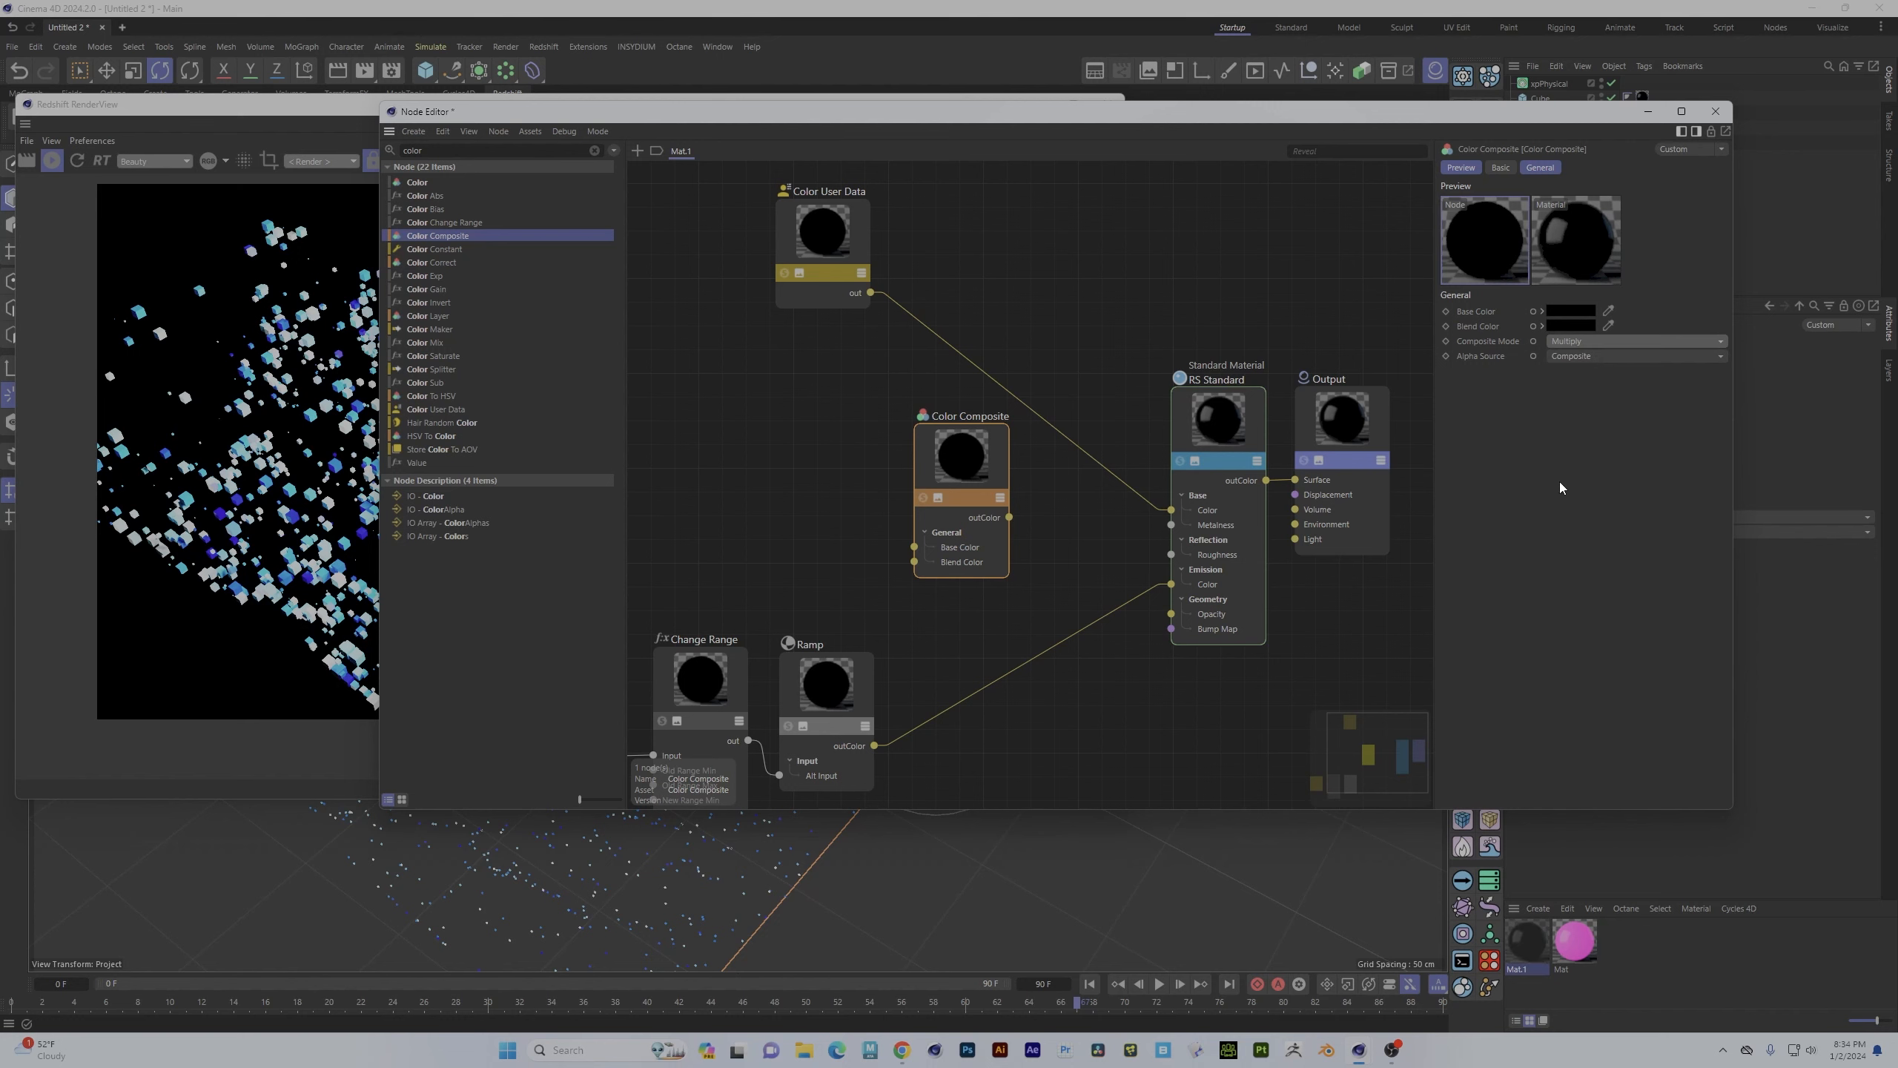
- Wire Color User Data to Color Composite's Base Color, Ramp to its Blend Color, and its output to RS Standard's Emission Color
{"action": "left_click_drag", "start_coordinate": [871, 292], "coordinate": [915, 547]}
{"action": "left_click_drag", "start_coordinate": [872, 747], "coordinate": [914, 562]}
{"action": "left_click_drag", "start_coordinate": [1005, 517], "coordinate": [1171, 584]}
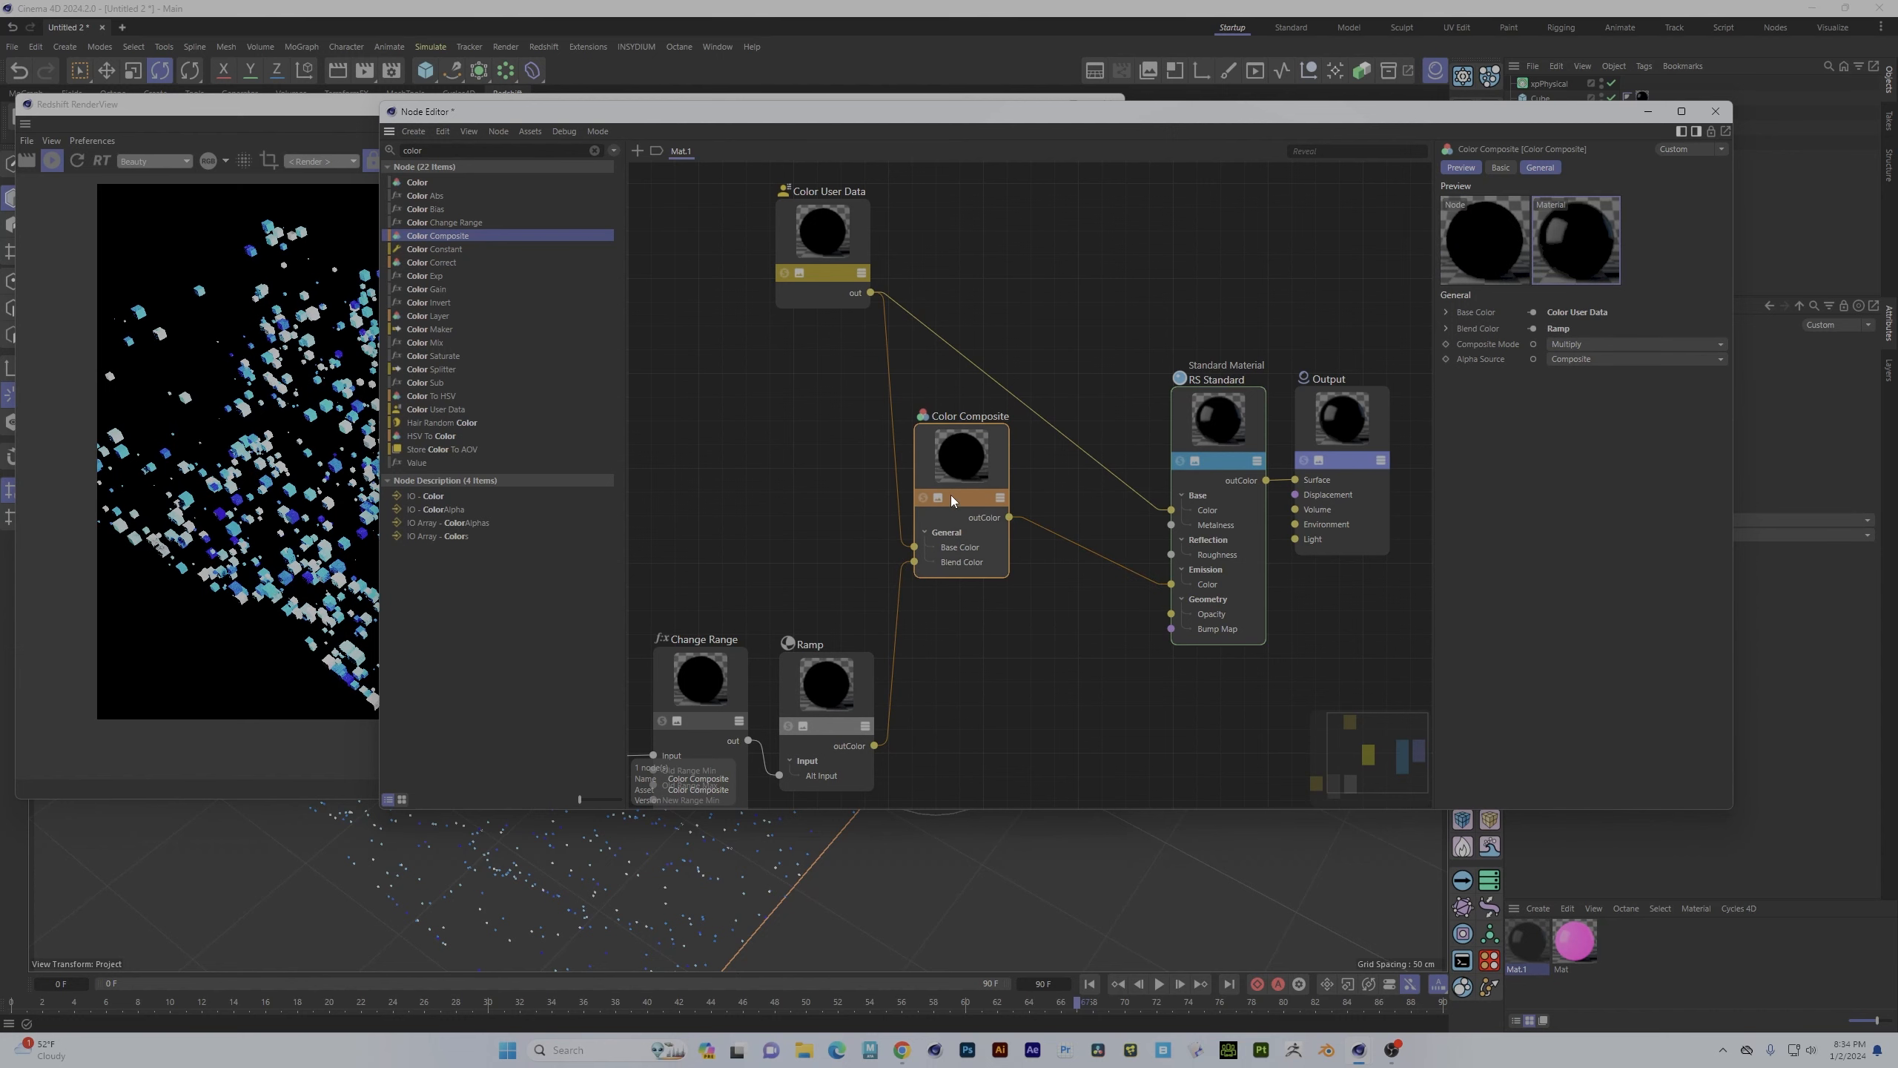
{"action": "left_click_drag", "start_coordinate": [950, 496], "coordinate": [1030, 609]}
{"action": "left_click_drag", "start_coordinate": [528, 119], "coordinate": [650, 195]}
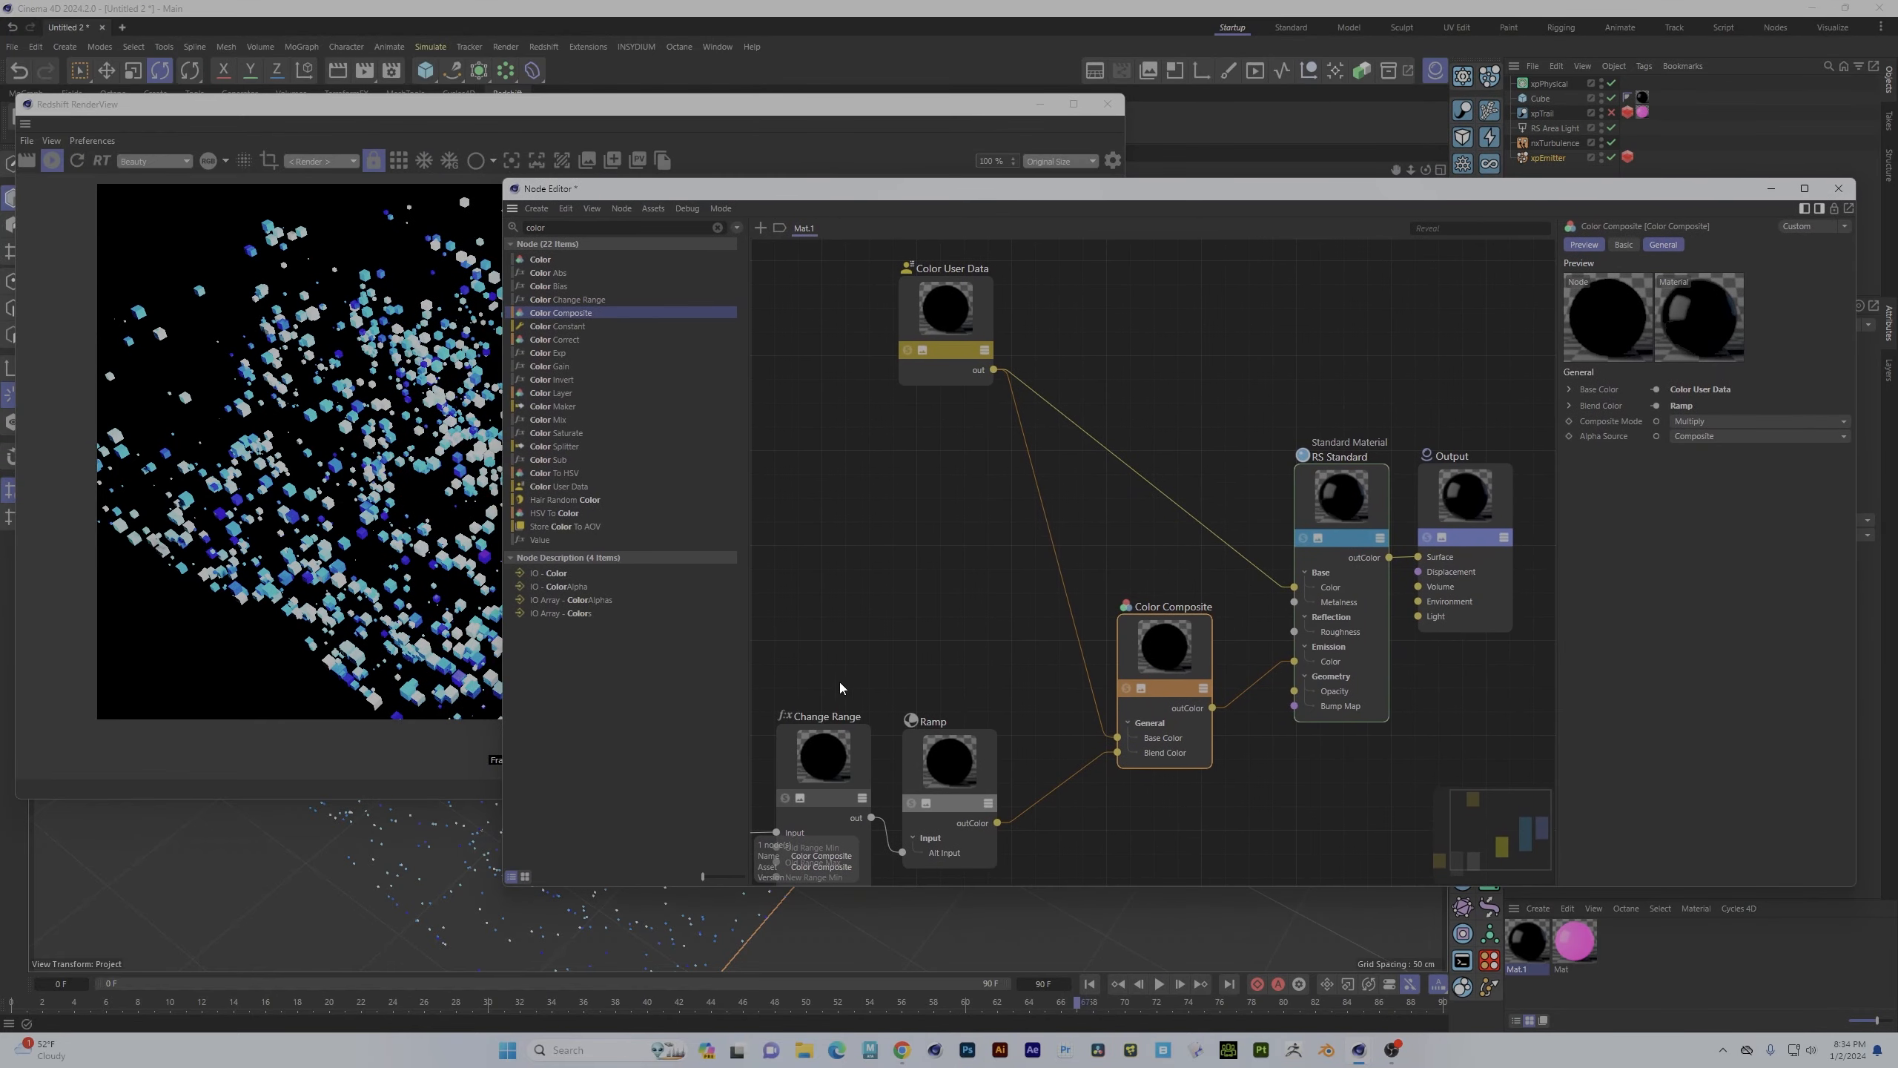
- Narrow the Ramp's white band by moving its surrounding black knots inward, and disable the RS Area Light
{"action": "middle_click_drag", "start_coordinate": [853, 650], "coordinate": [1014, 561]}
{"action": "left_click", "coordinate": [1100, 693]}
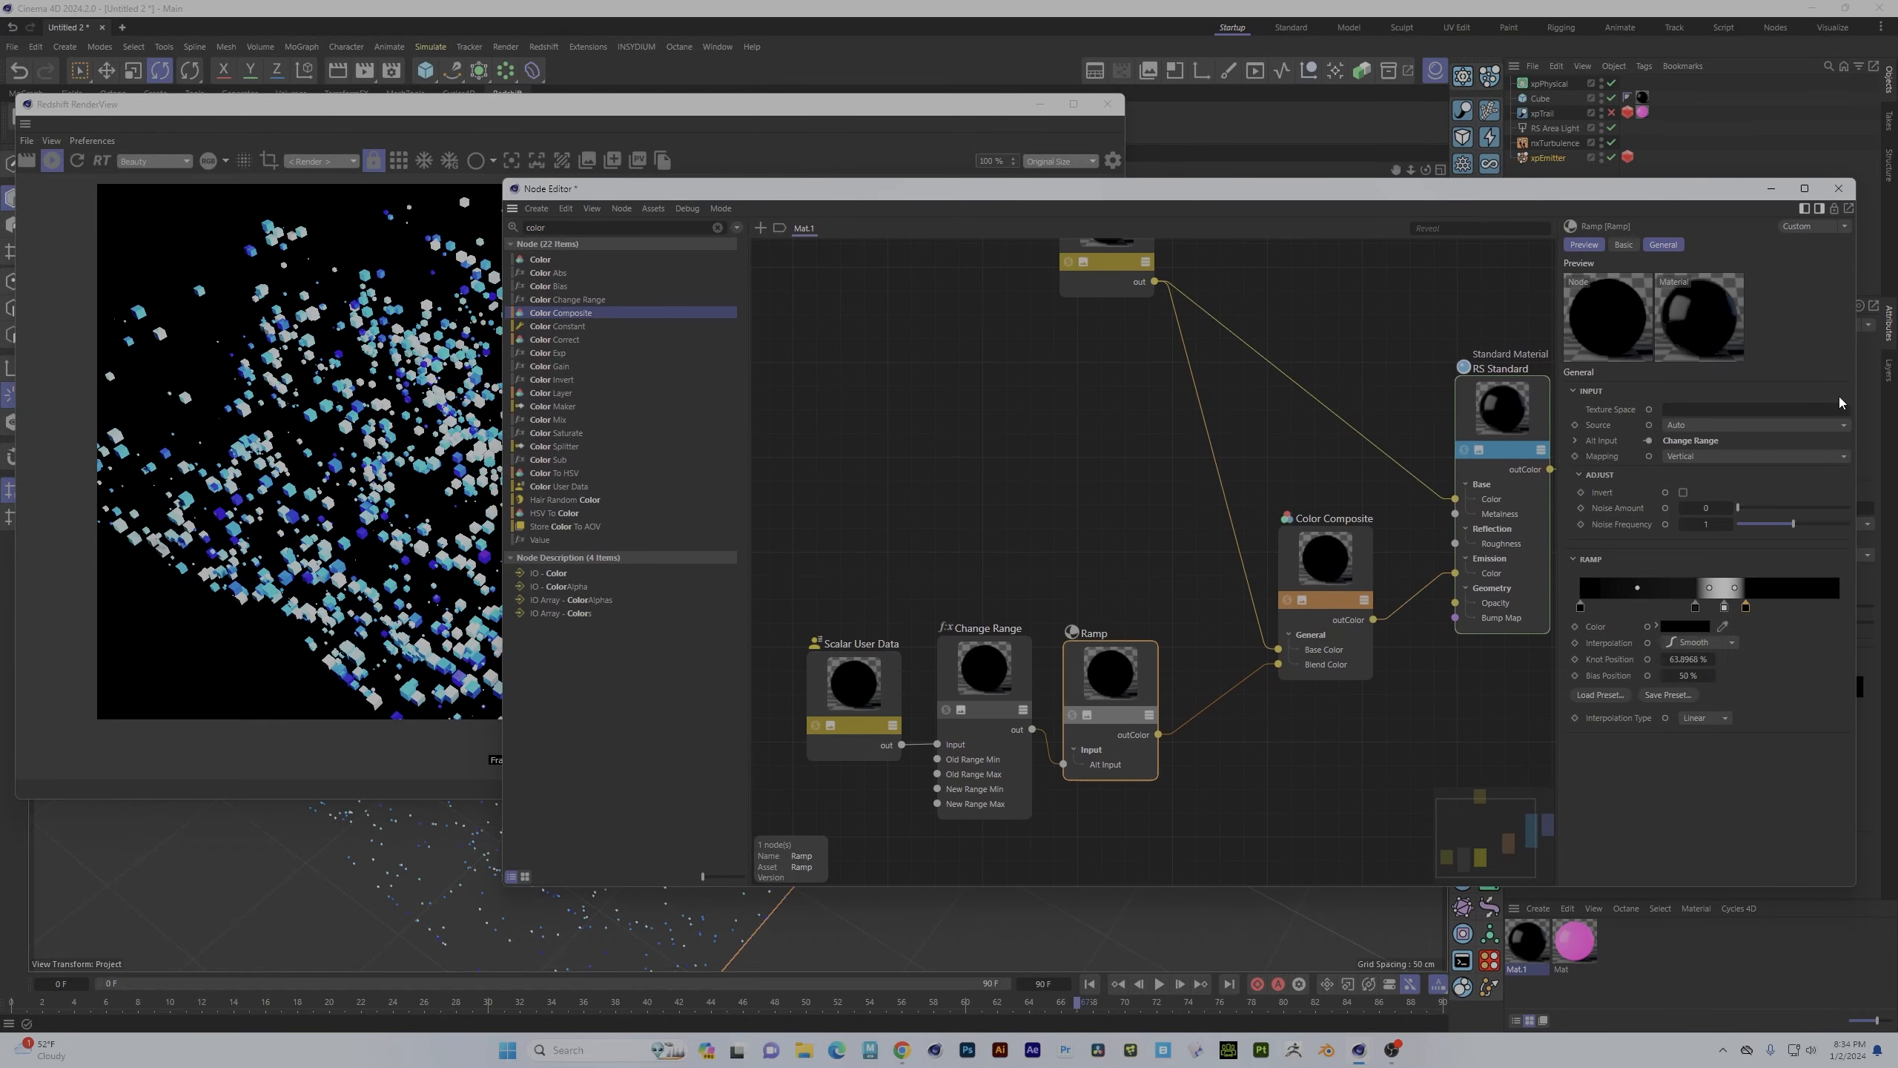
{"action": "left_click_drag", "start_coordinate": [1697, 607], "coordinate": [1734, 608]}
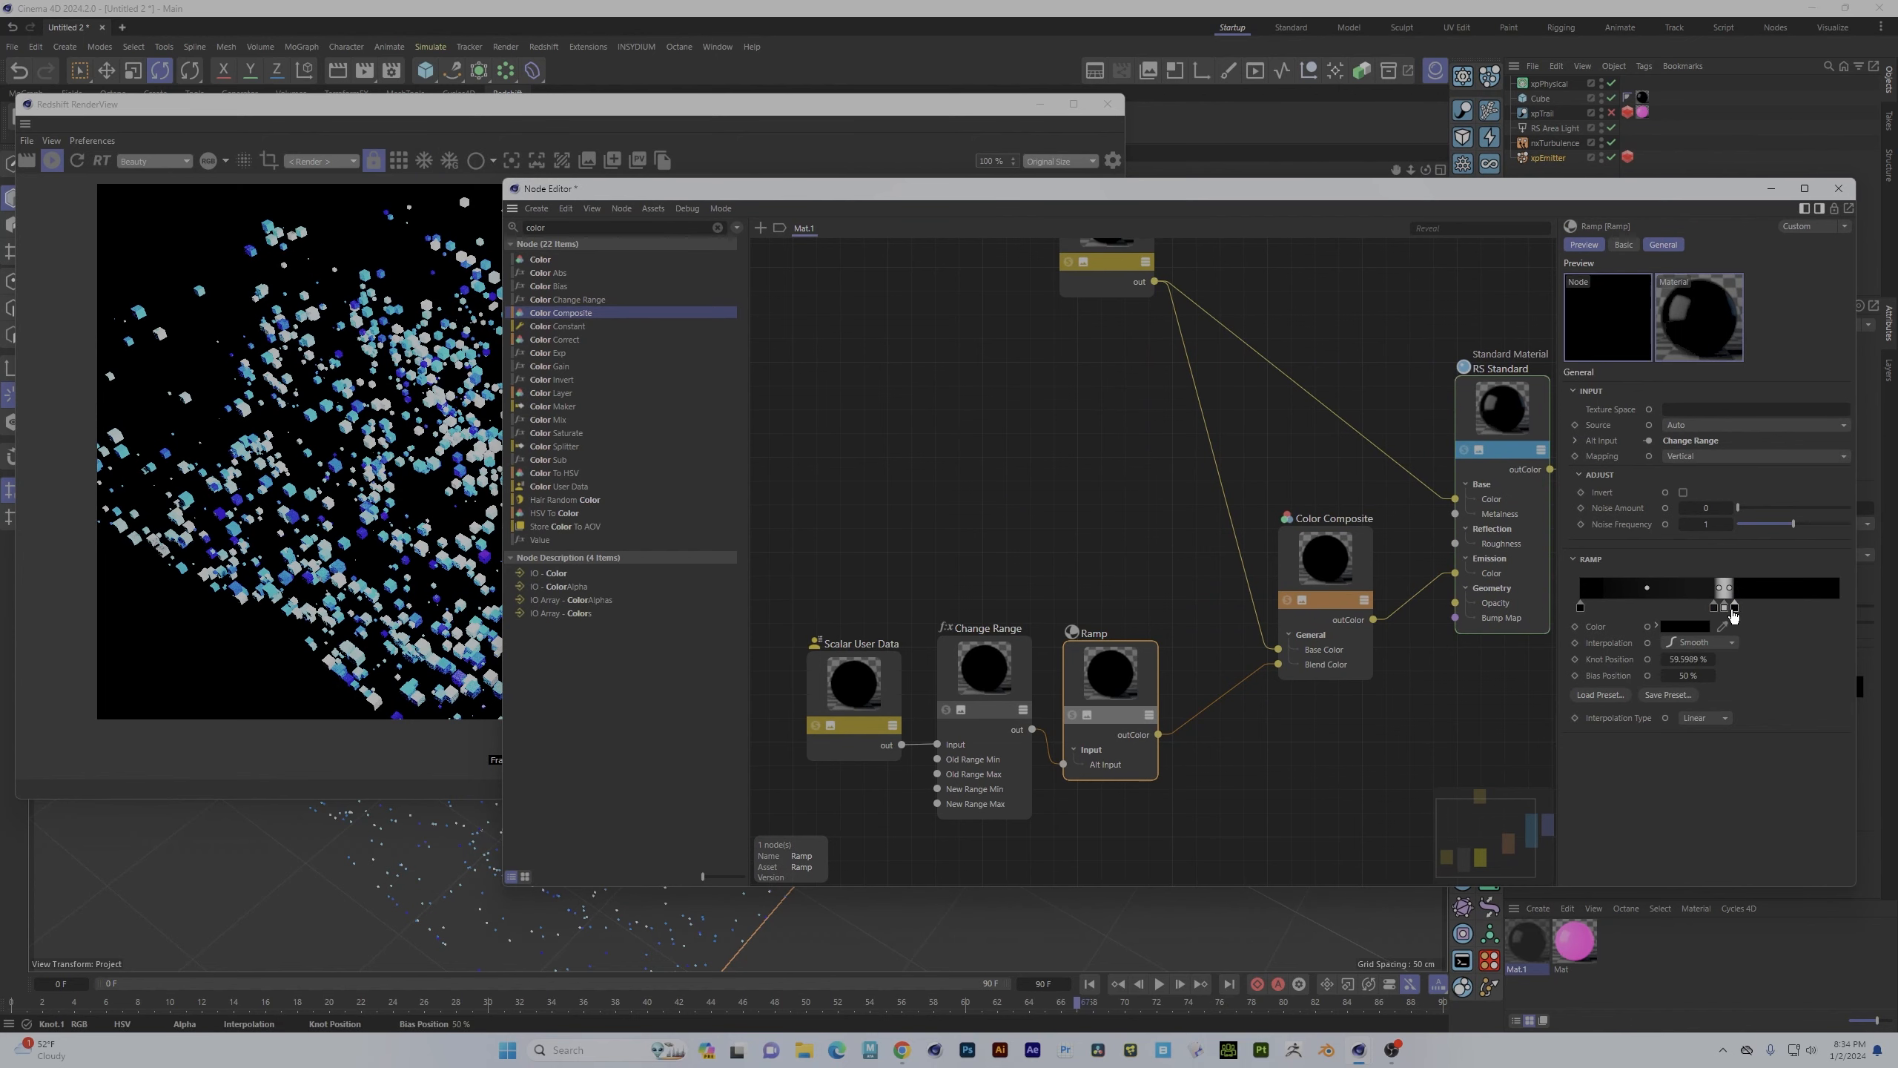
{"action": "left_click", "coordinate": [1612, 128]}
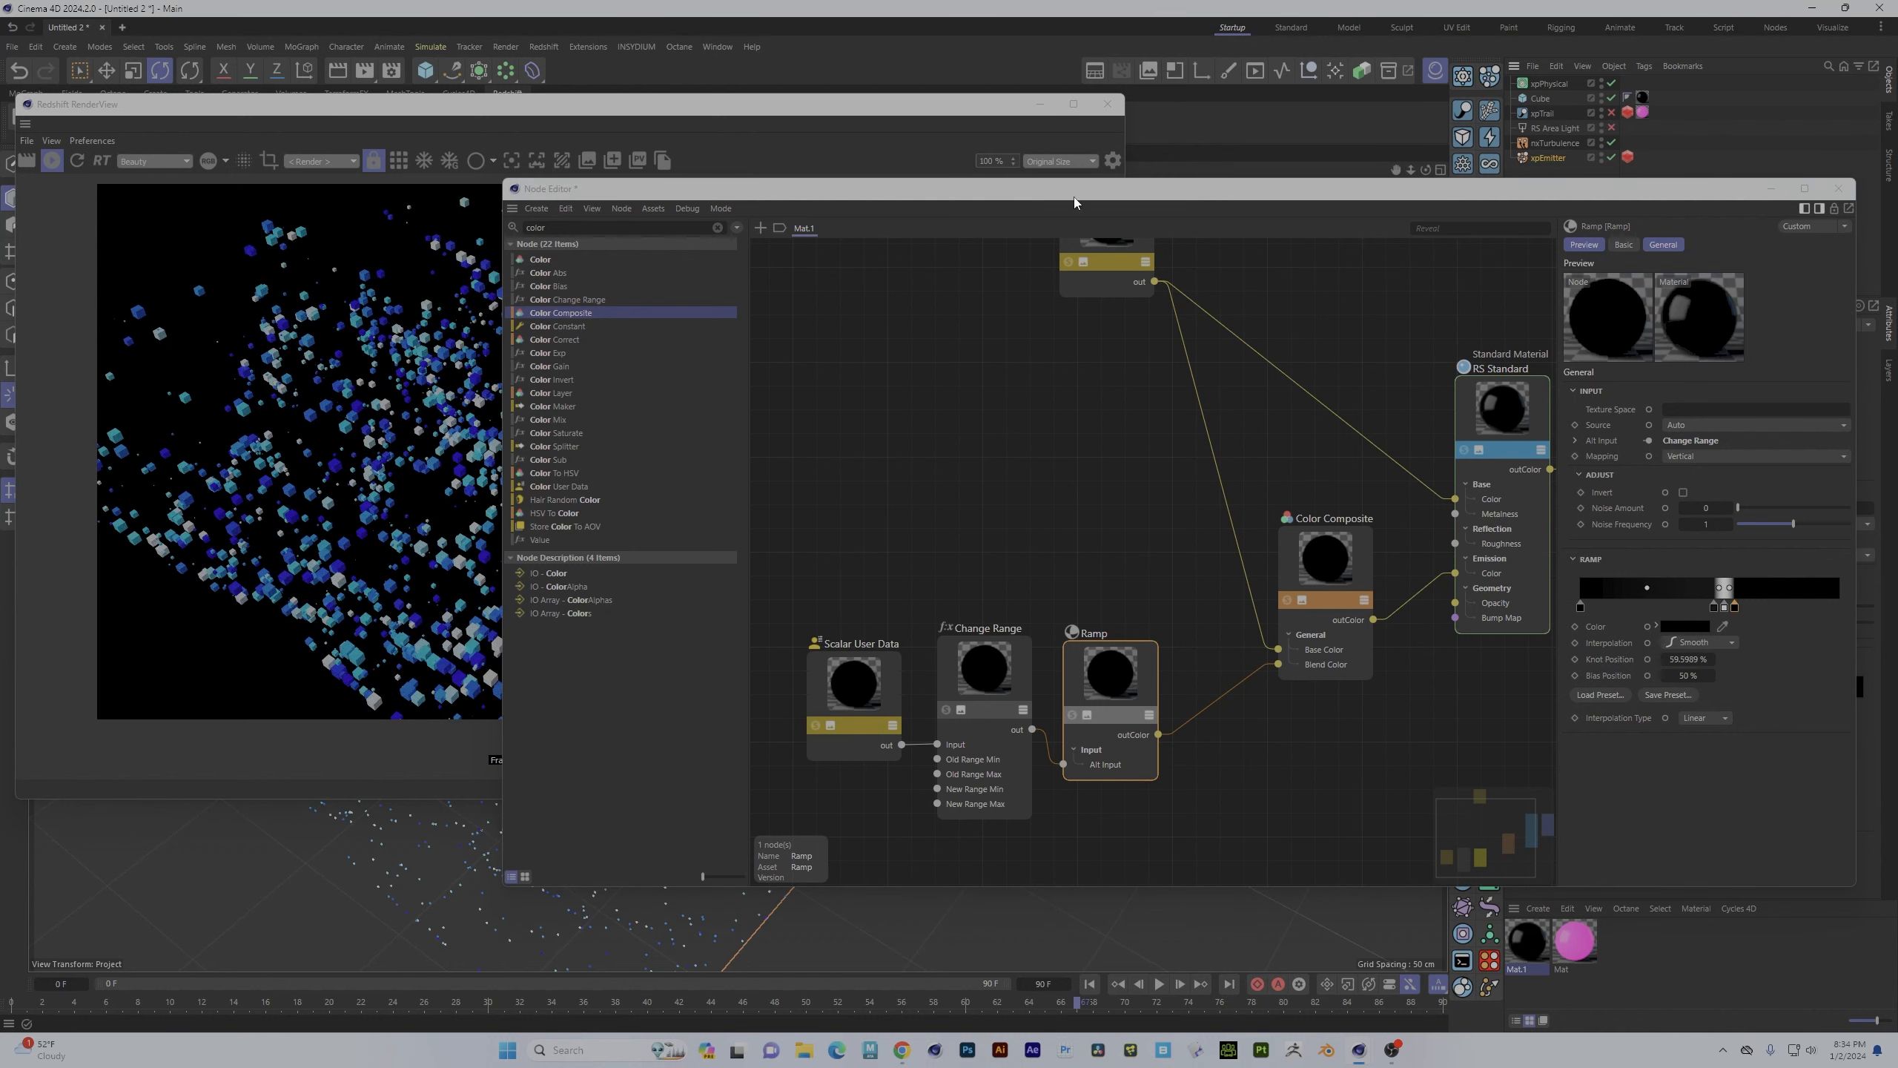
- Move the Ramp's black knot before the white band to about 41 %, and shift the Node Editor aside
{"action": "left_click_drag", "start_coordinate": [683, 187], "coordinate": [512, 176]}
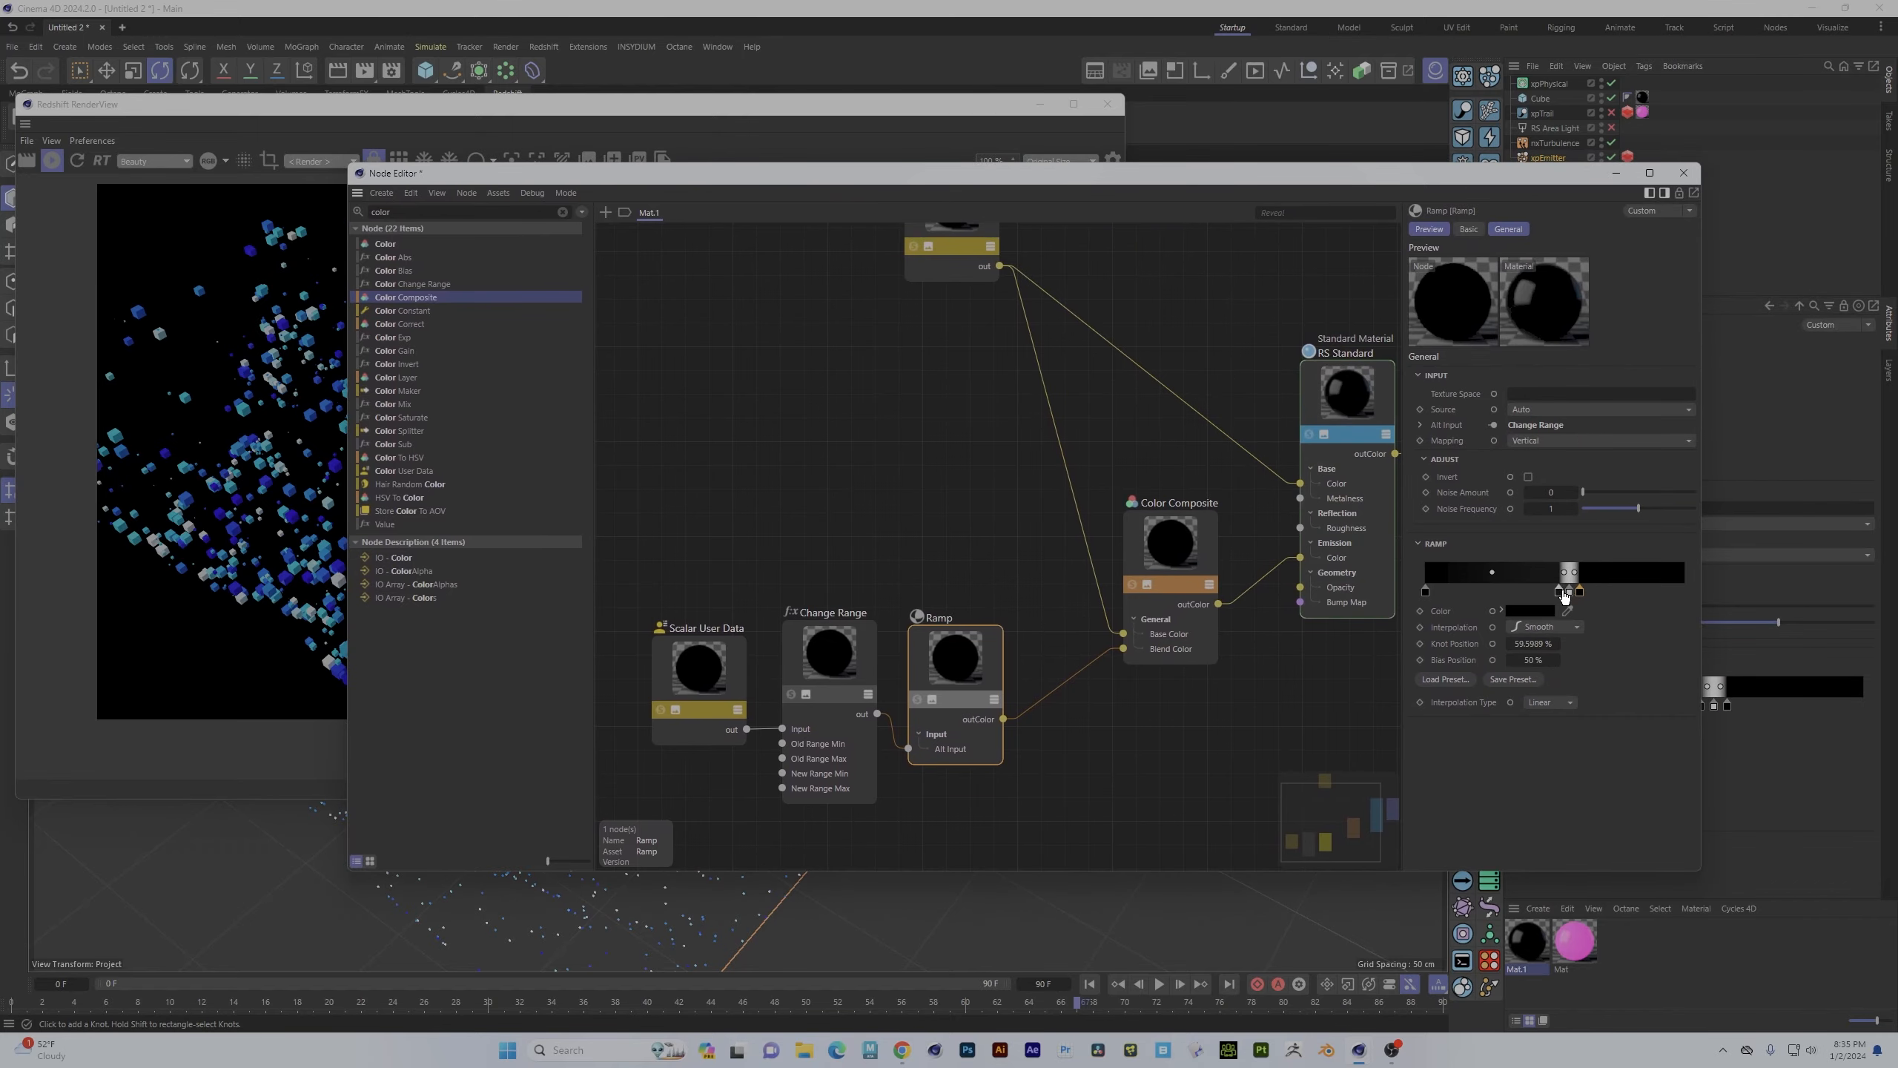
{"action": "left_click_drag", "start_coordinate": [1558, 591], "coordinate": [1531, 595]}
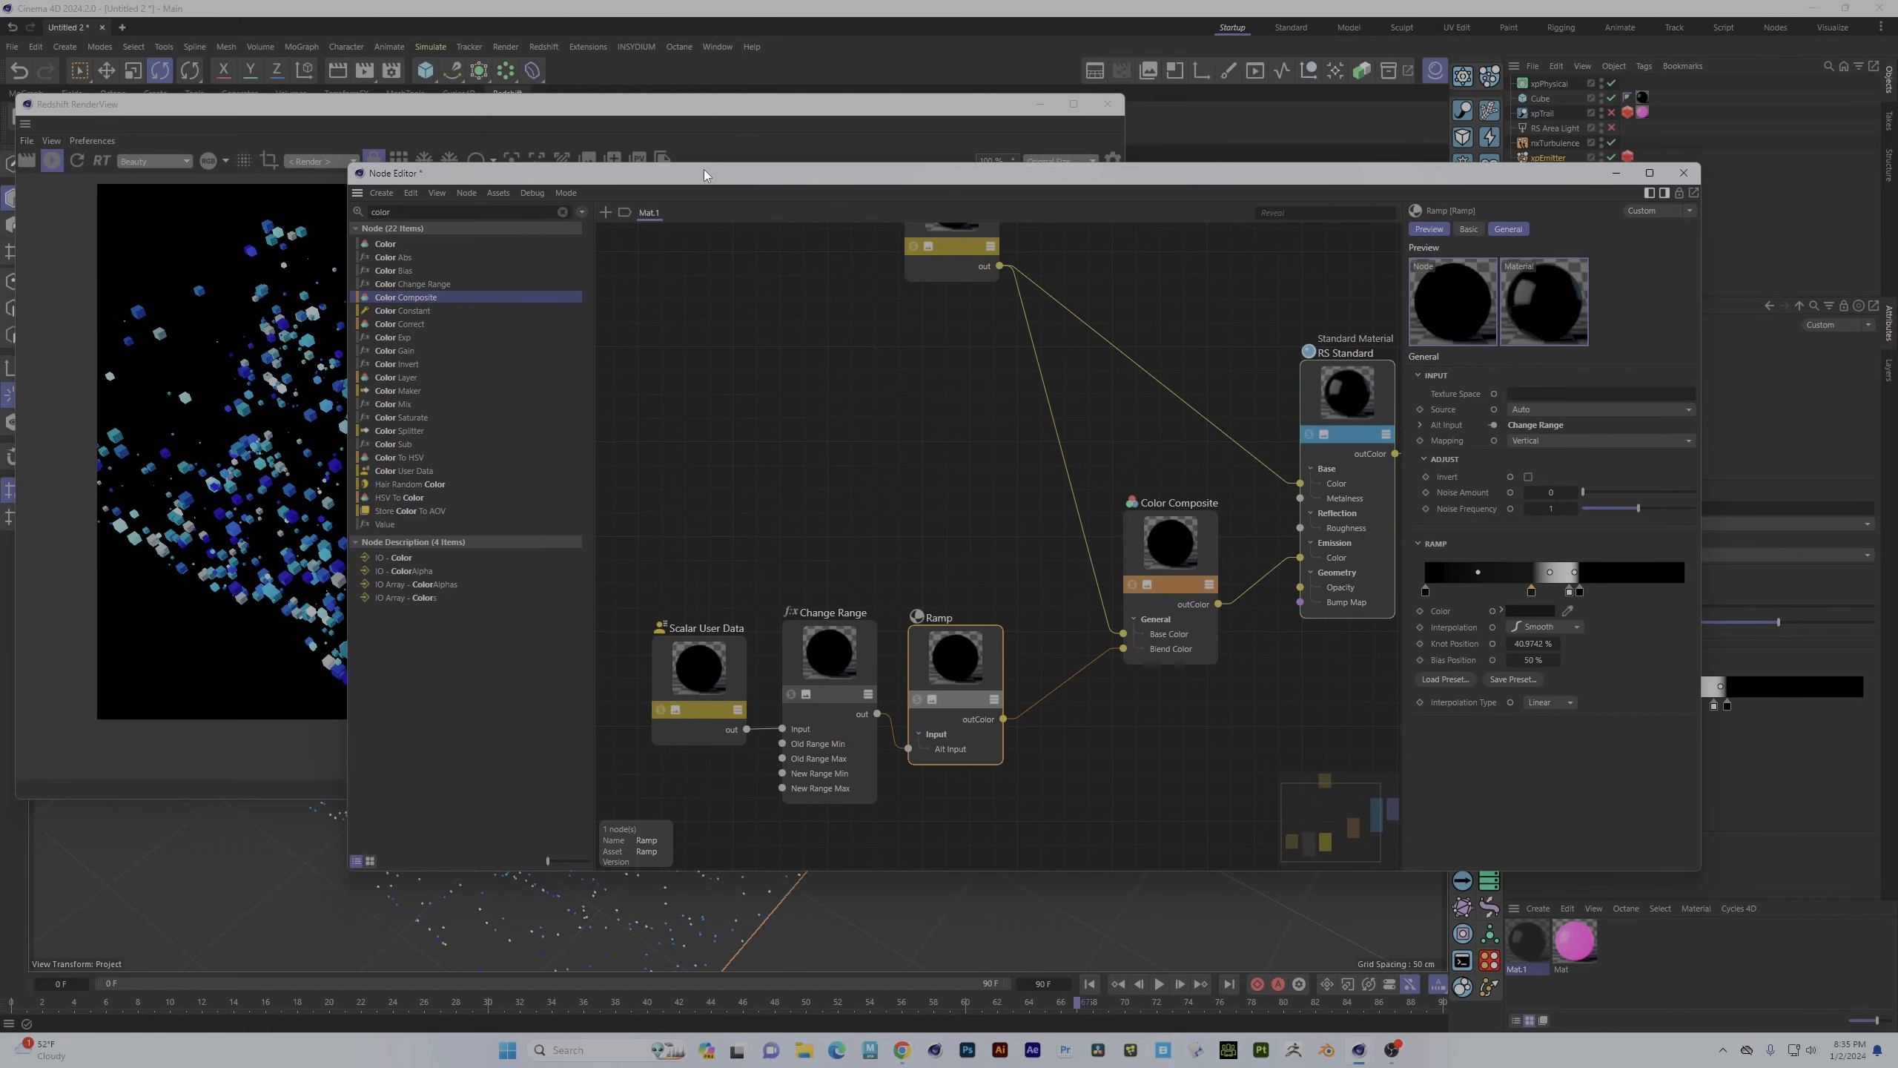
{"action": "left_click_drag", "start_coordinate": [703, 171], "coordinate": [447, 168]}
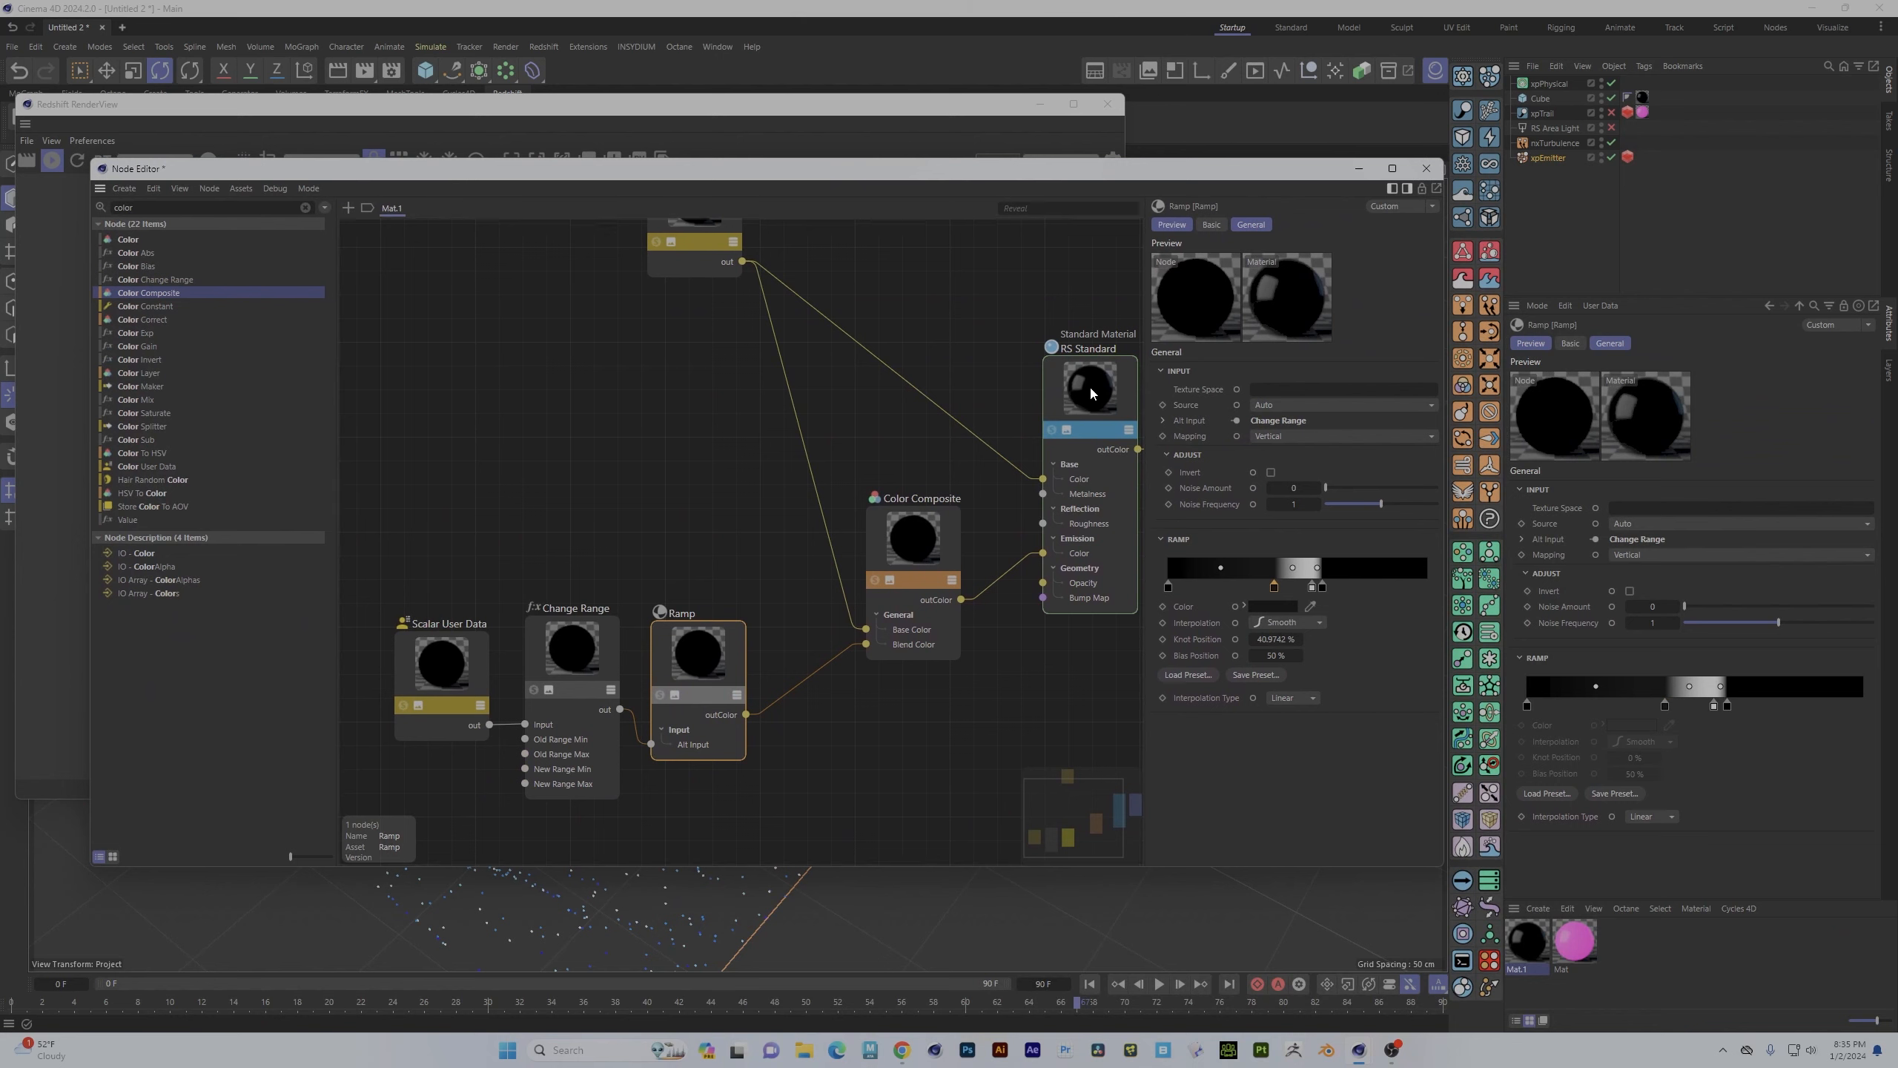
- Set RS Standard's Emission Weight to 20 and bring the Redshift RenderView to the front
{"action": "left_click", "coordinate": [1091, 394]}
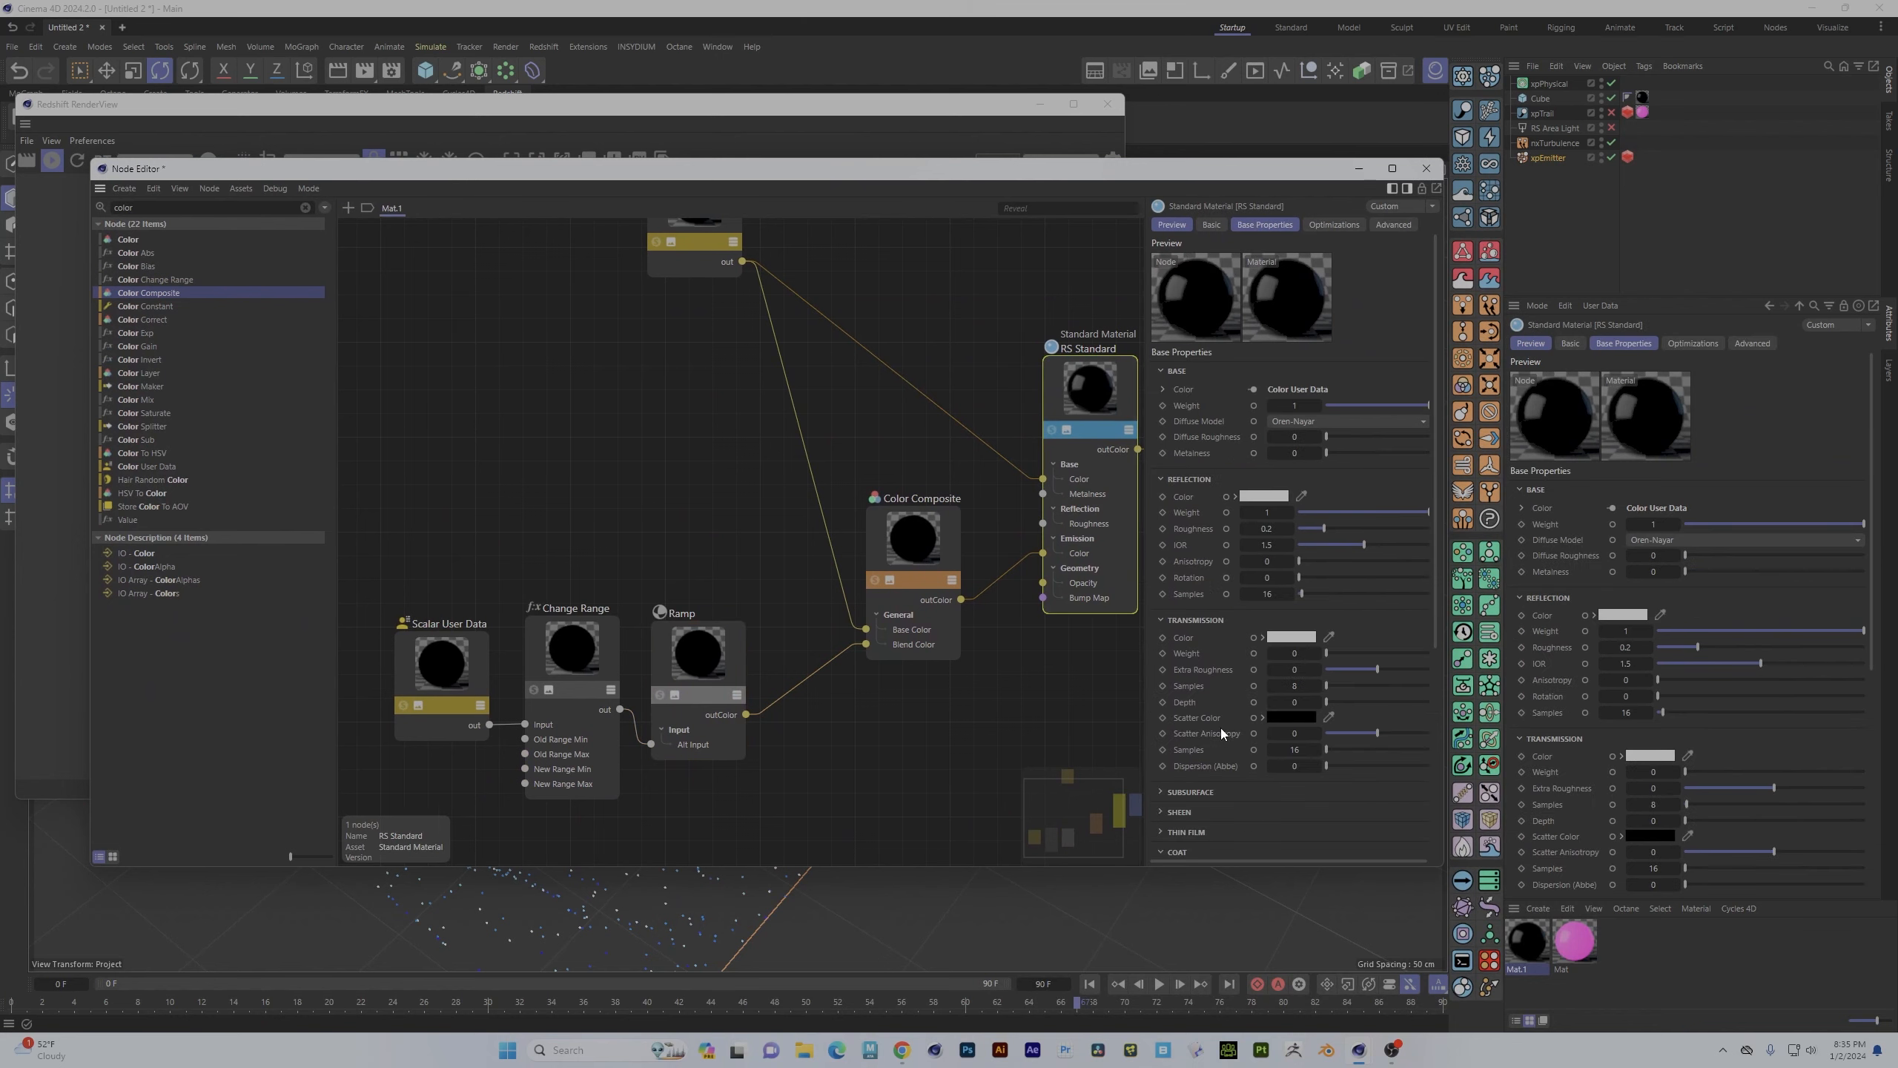
{"action": "scroll", "coordinate": [1235, 774], "scroll_direction": "down", "scroll_amount": 5}
{"action": "left_click", "coordinate": [1262, 736]}
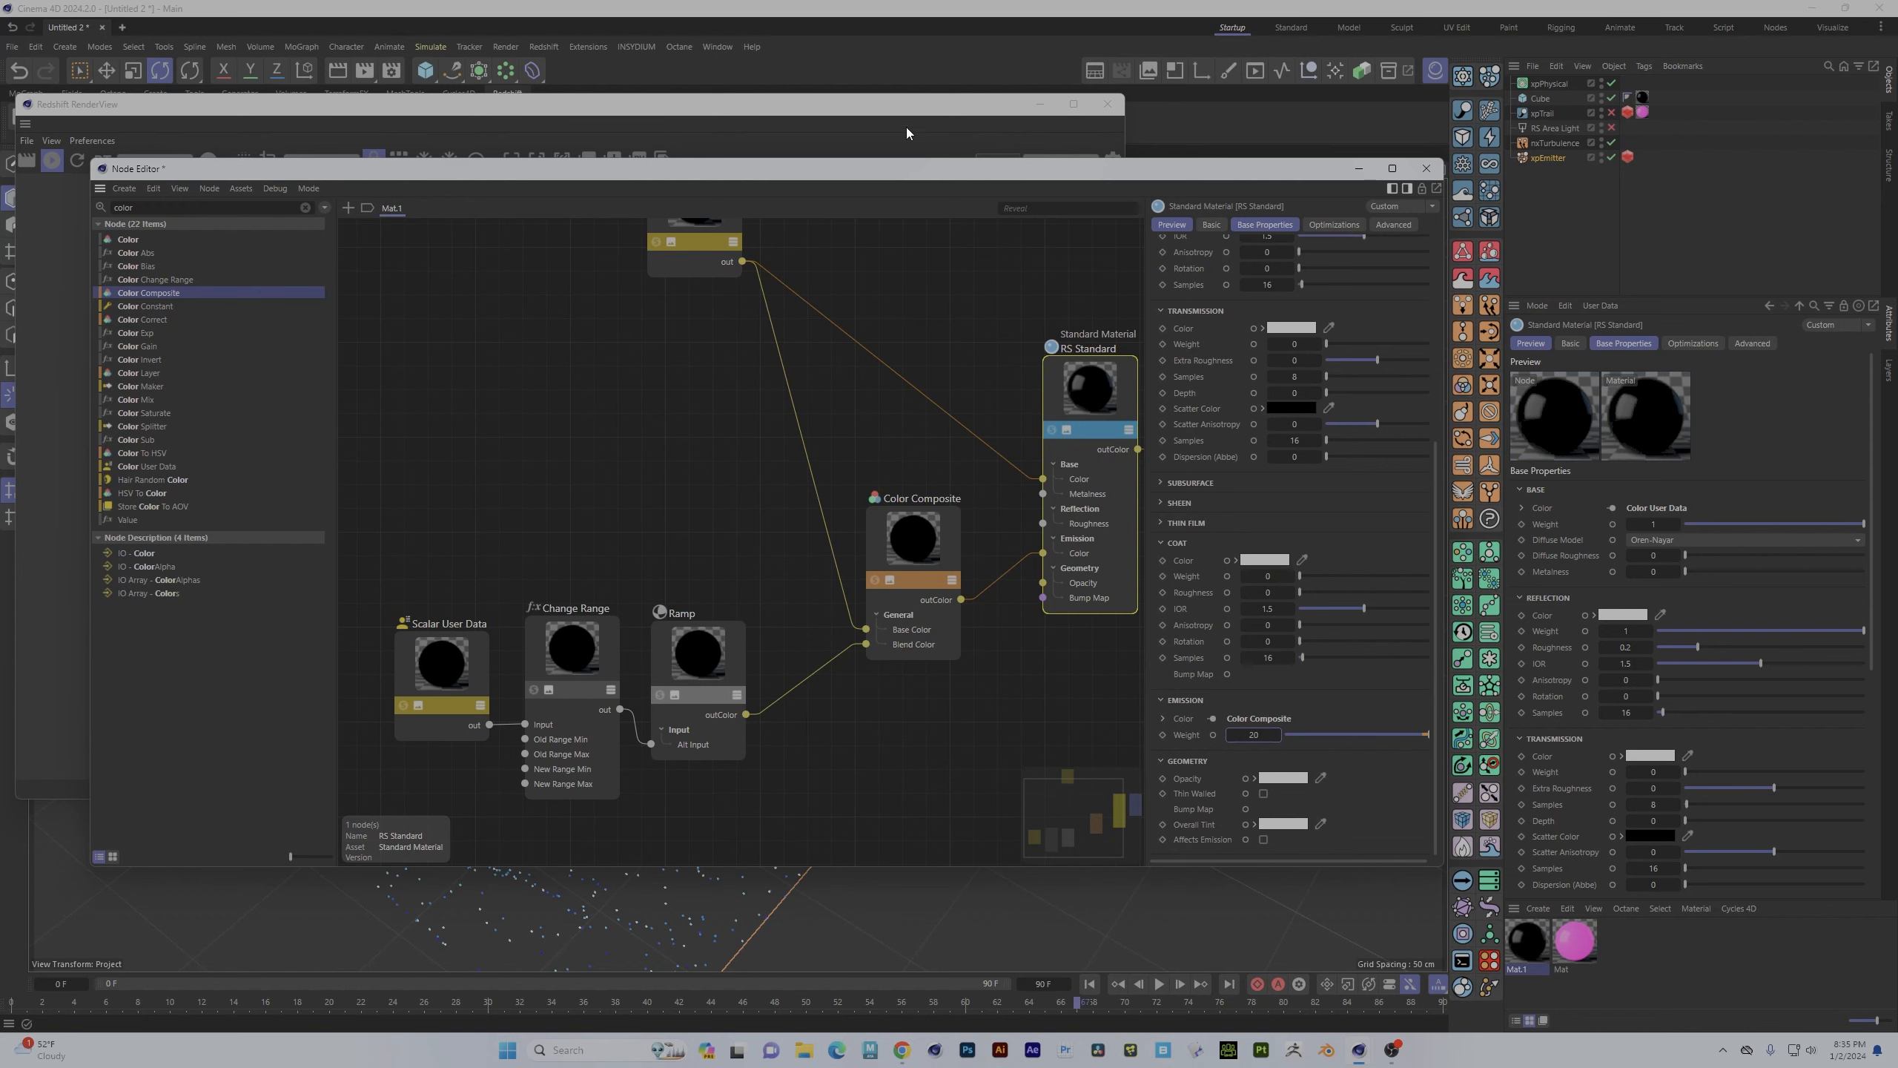
{"action": "left_click", "coordinate": [795, 155]}
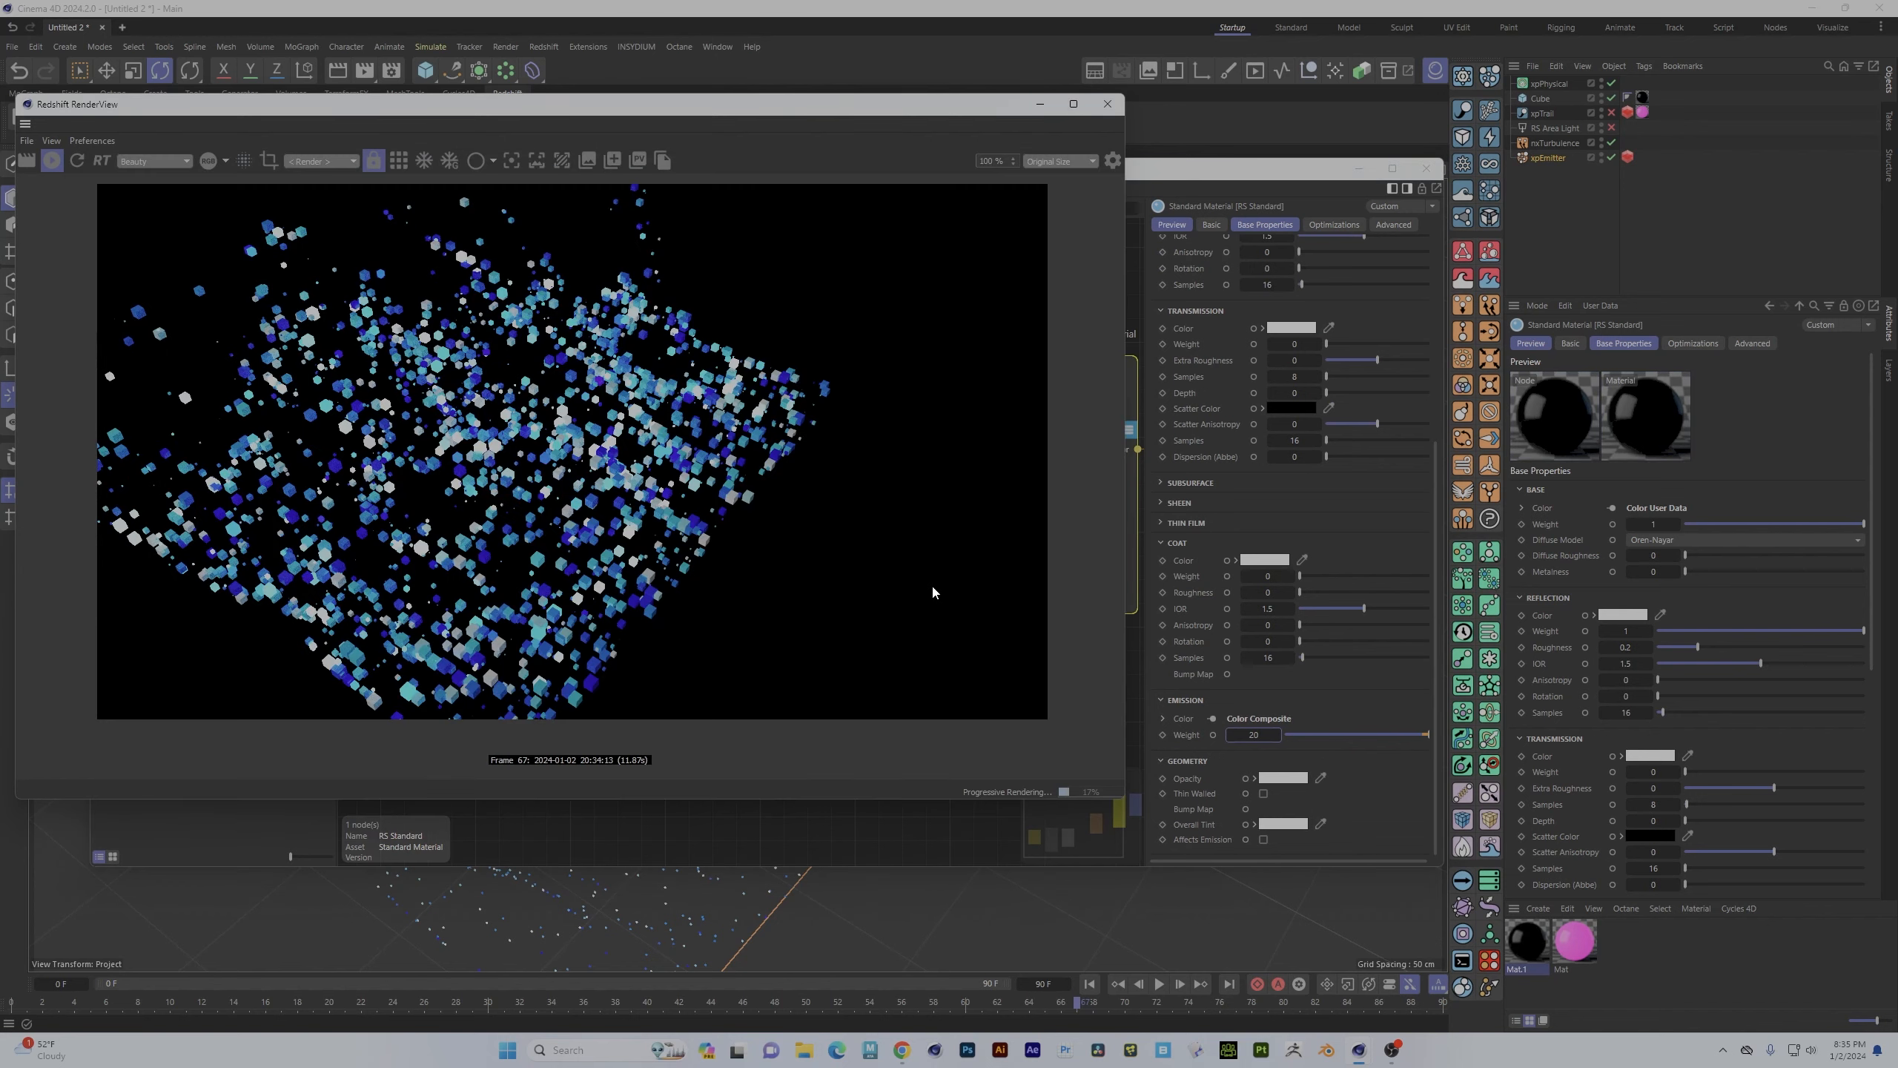
- Reframe the cubes in the live render, close the Node Editor, and move the RenderView off the Redshift tools
{"action": "left_click_drag", "start_coordinate": [652, 864], "coordinate": [715, 878], "text": "alt"}
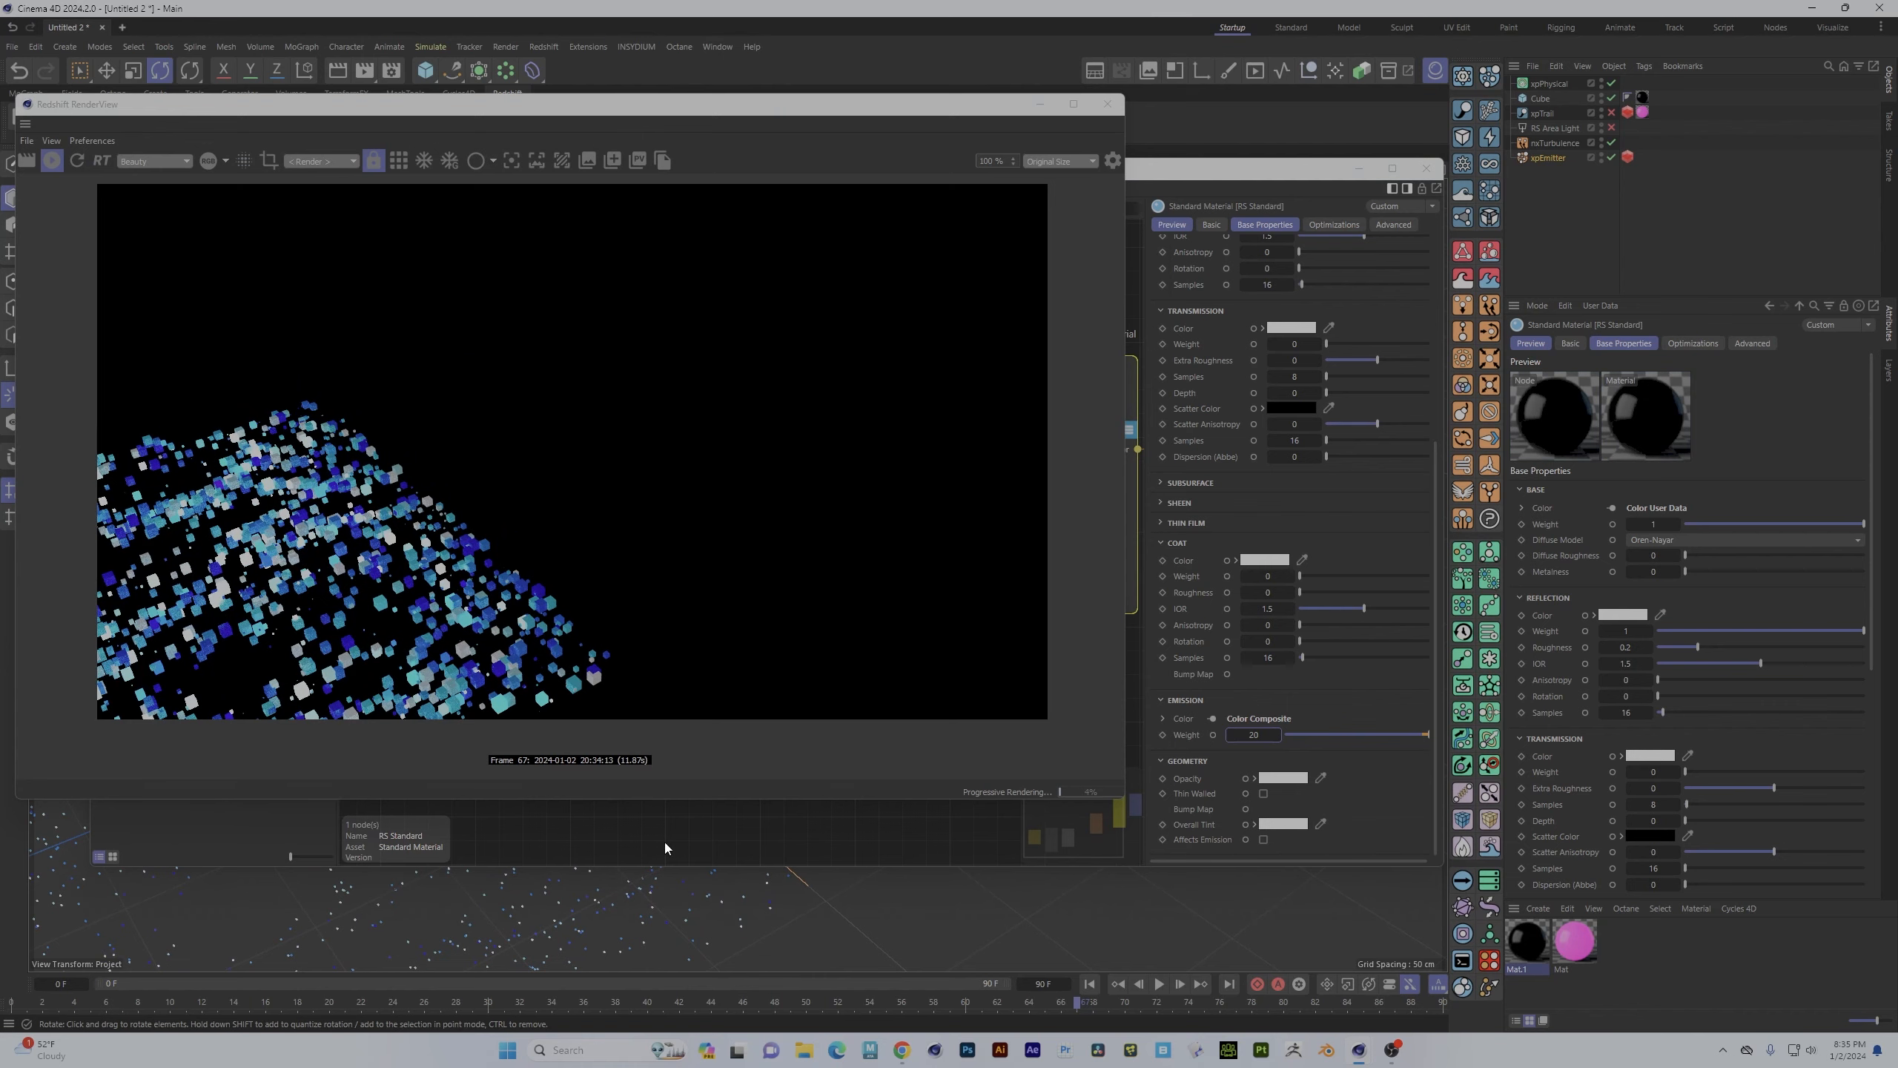
{"action": "middle_click_drag", "start_coordinate": [627, 901], "coordinate": [1003, 579], "text": "alt"}
{"action": "middle_click_drag", "start_coordinate": [593, 830], "coordinate": [913, 871], "text": "alt"}
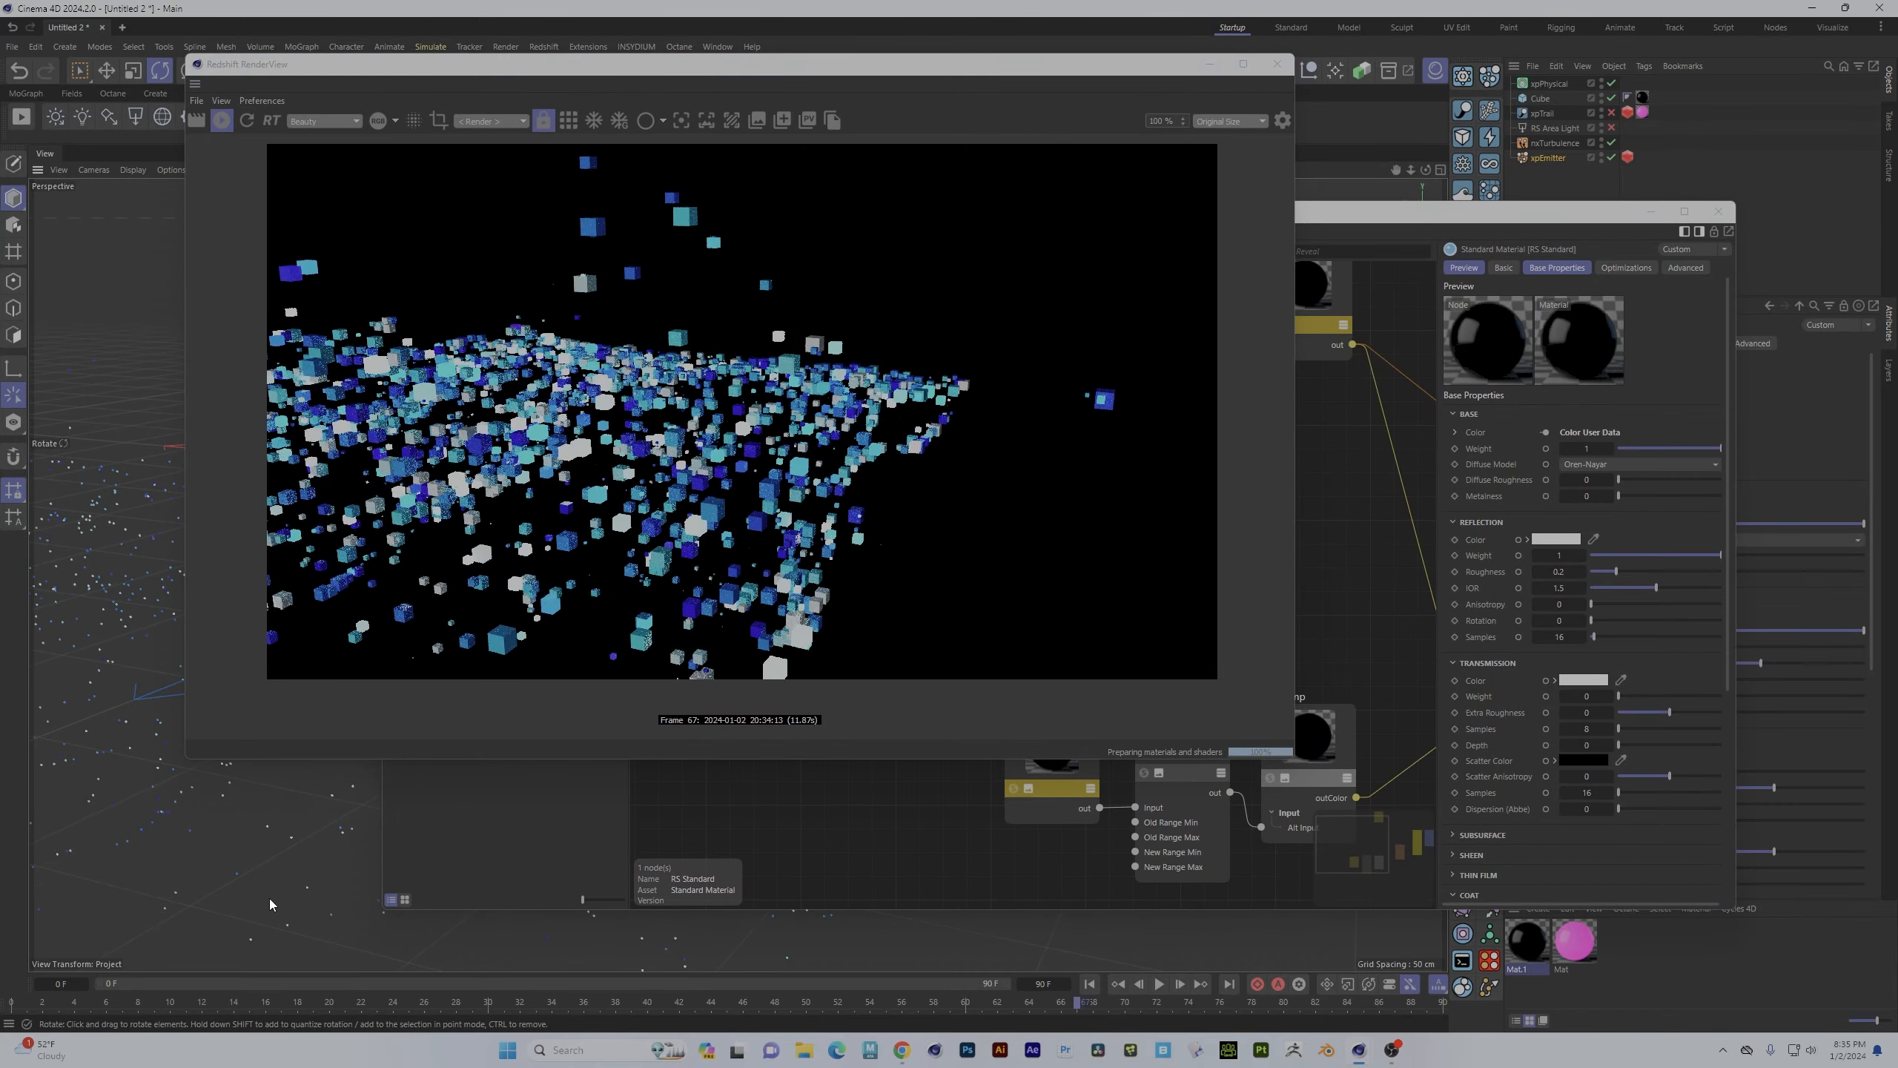
{"action": "left_click_drag", "start_coordinate": [253, 900], "coordinate": [202, 920], "text": "alt"}
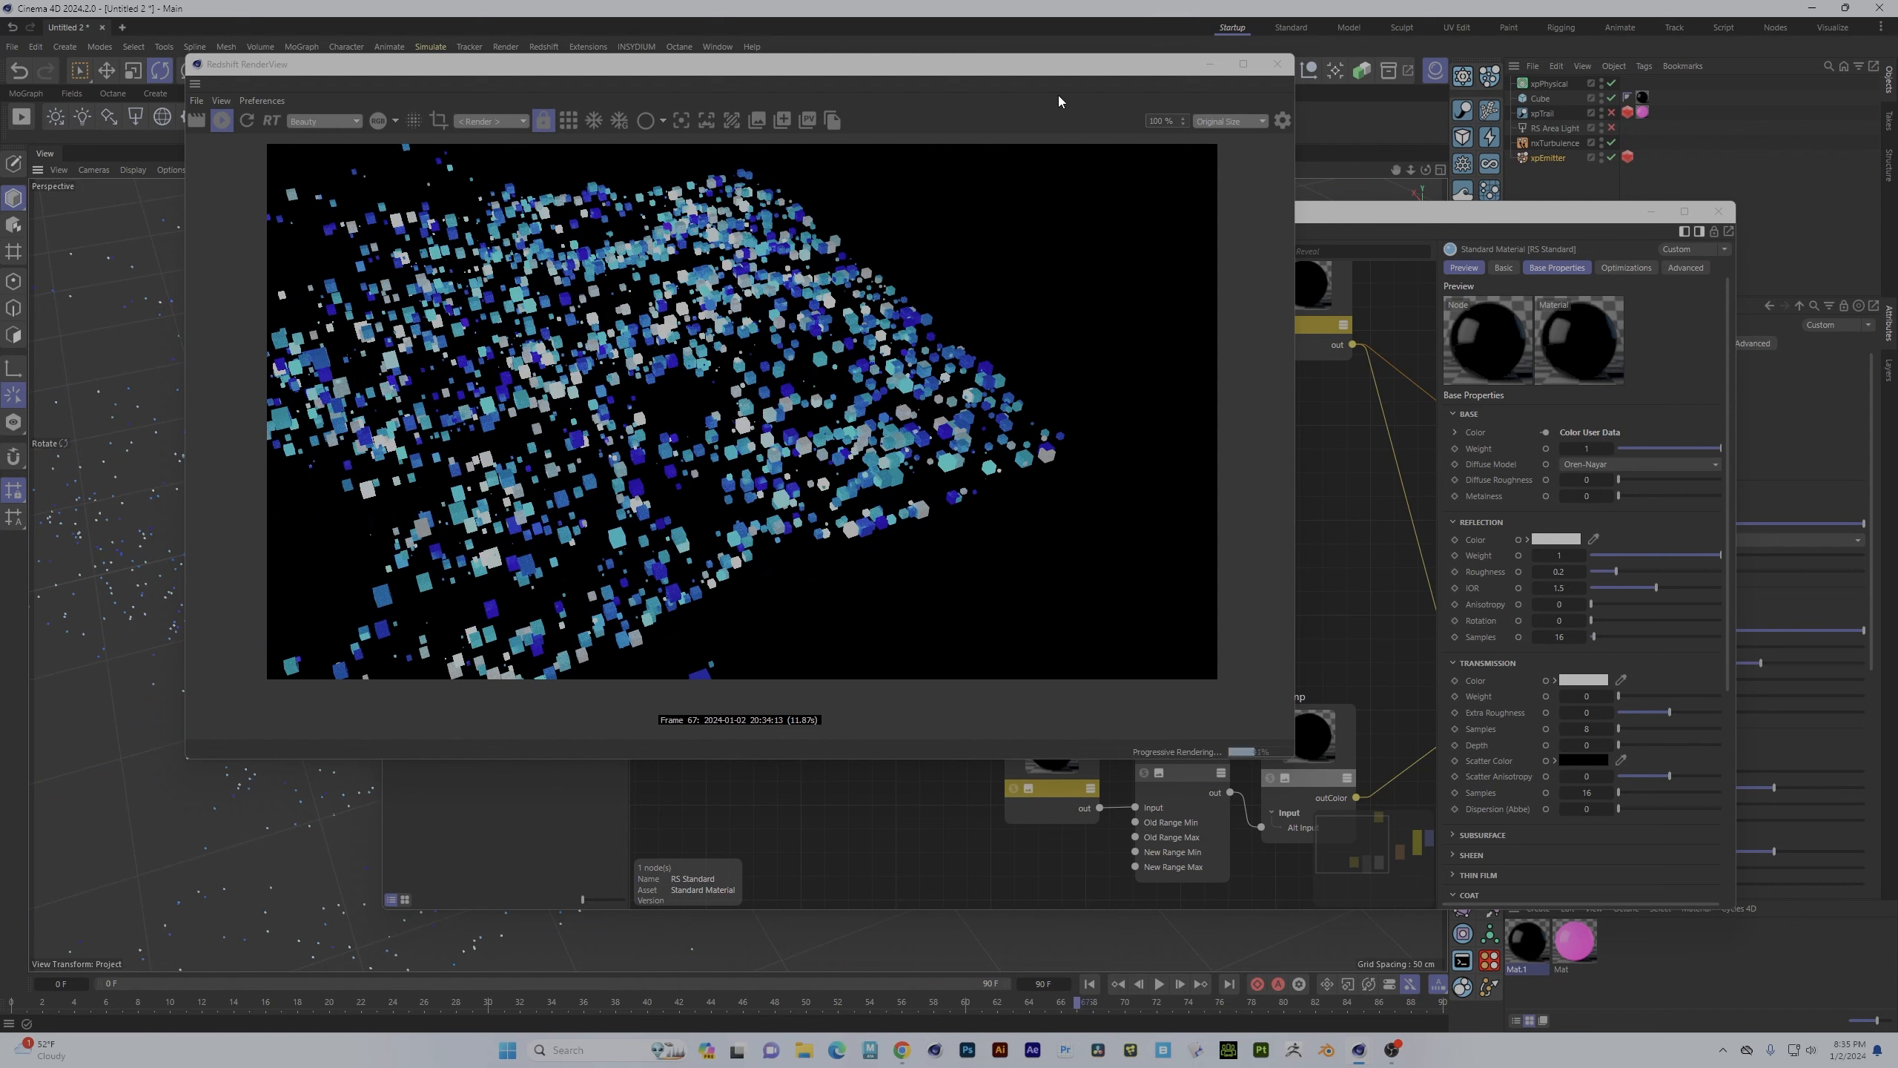
{"action": "left_click", "coordinate": [1718, 212]}
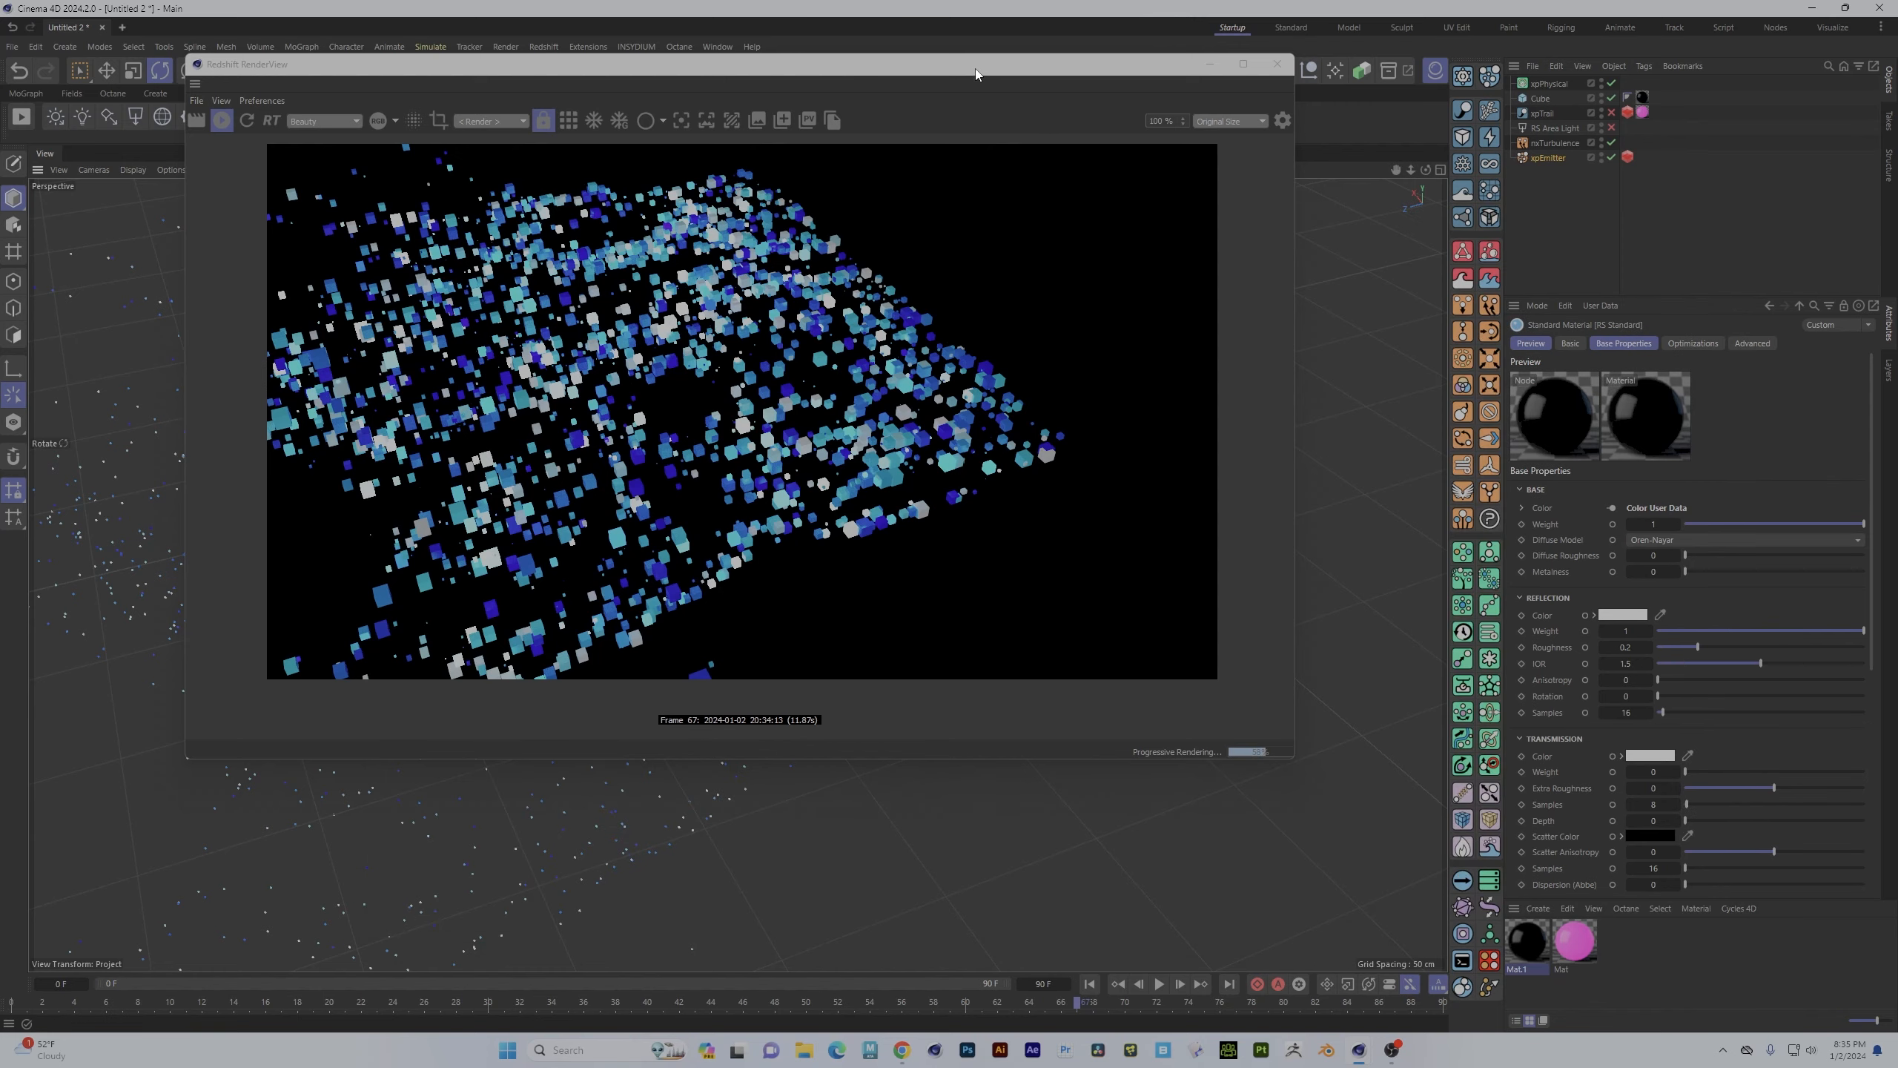
{"action": "left_click_drag", "start_coordinate": [975, 73], "coordinate": [869, 240]}
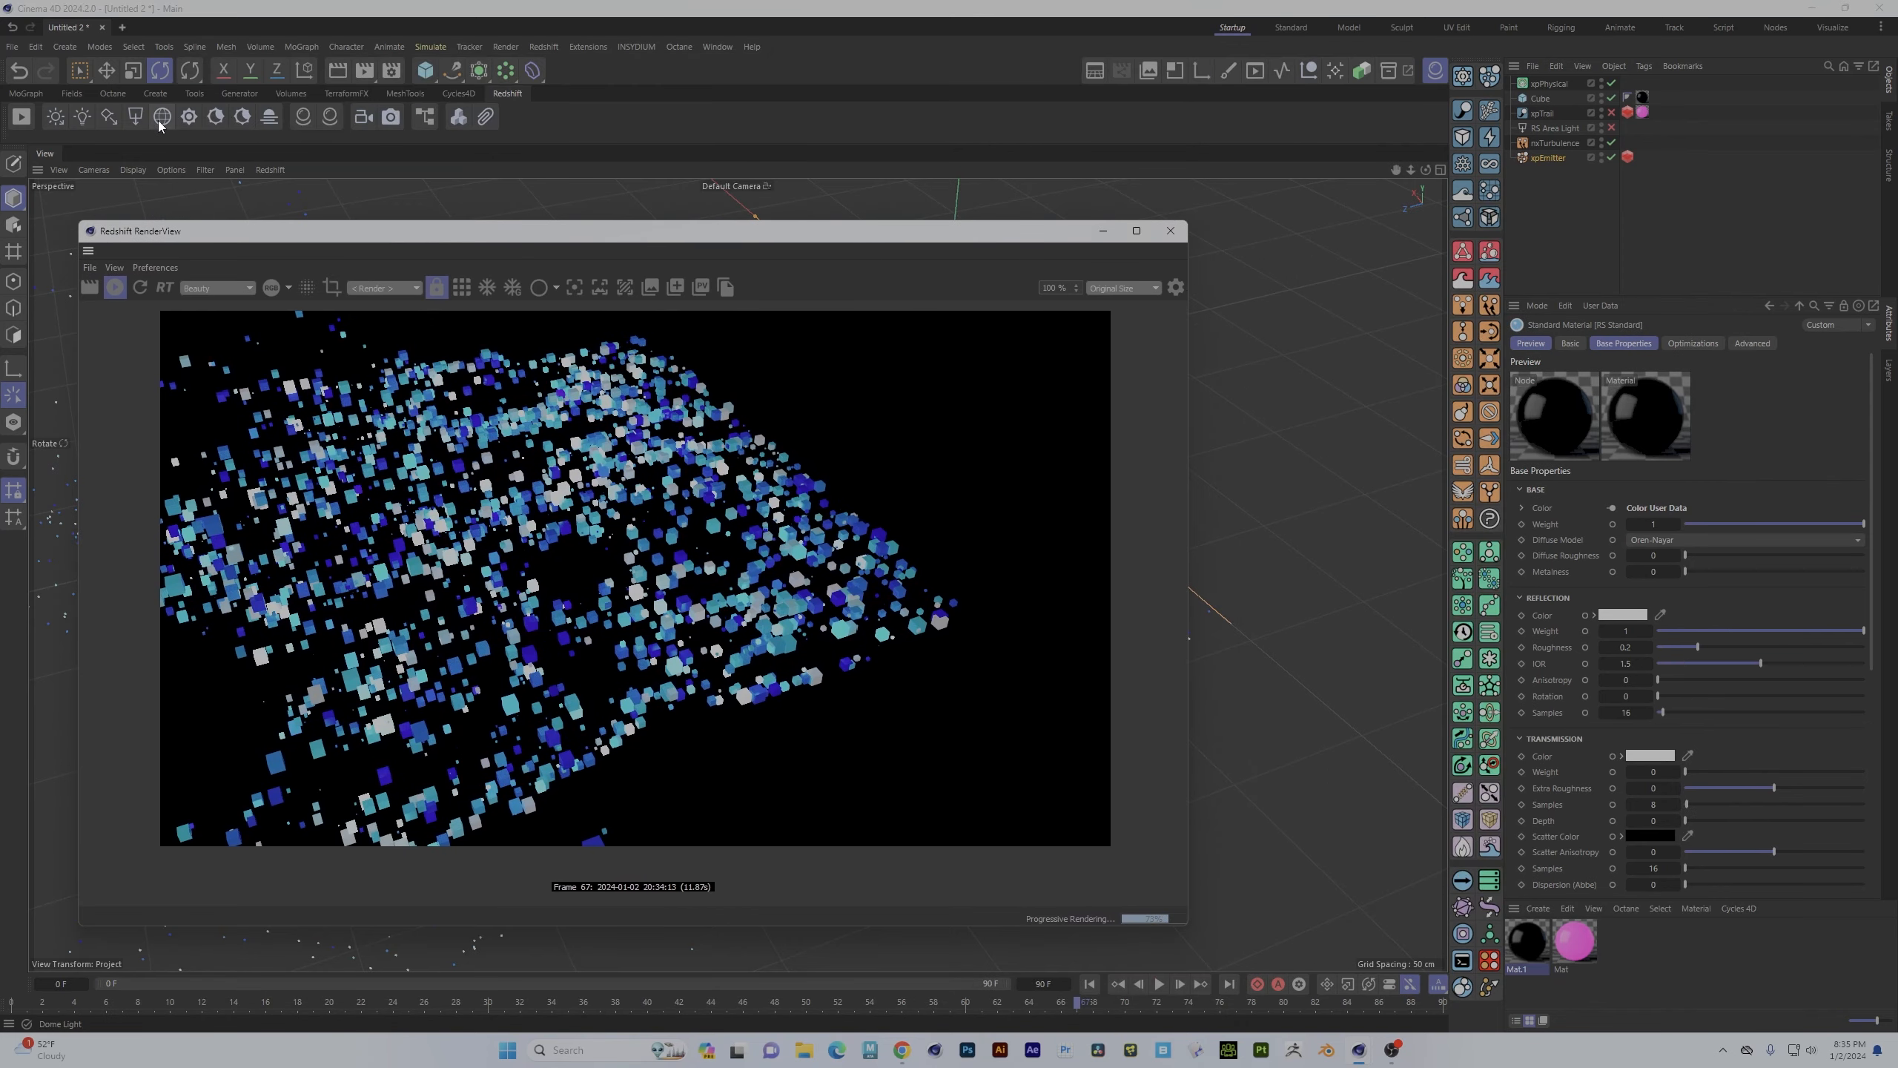
- Add an RS Dome Light to the scene and reduce its Intensity to 0
{"action": "left_click", "coordinate": [161, 116]}
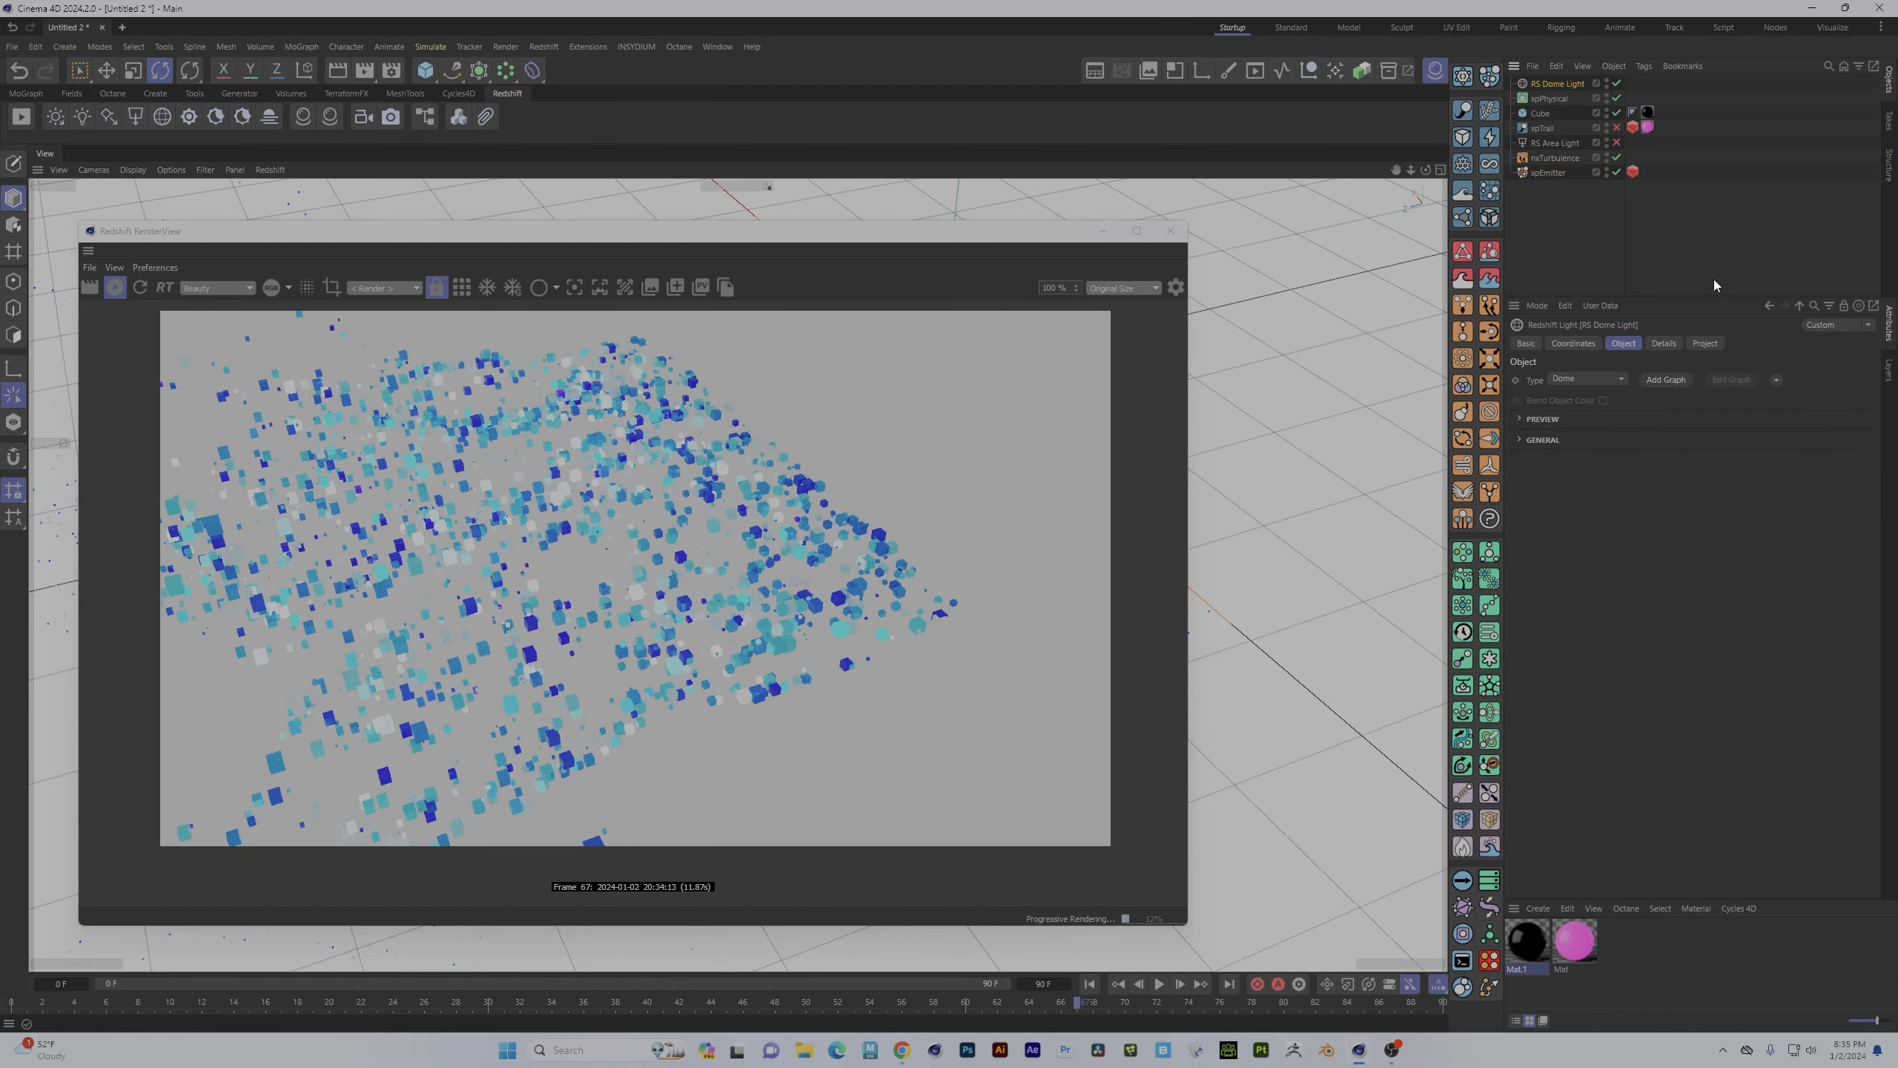
{"action": "left_click", "coordinate": [1660, 343]}
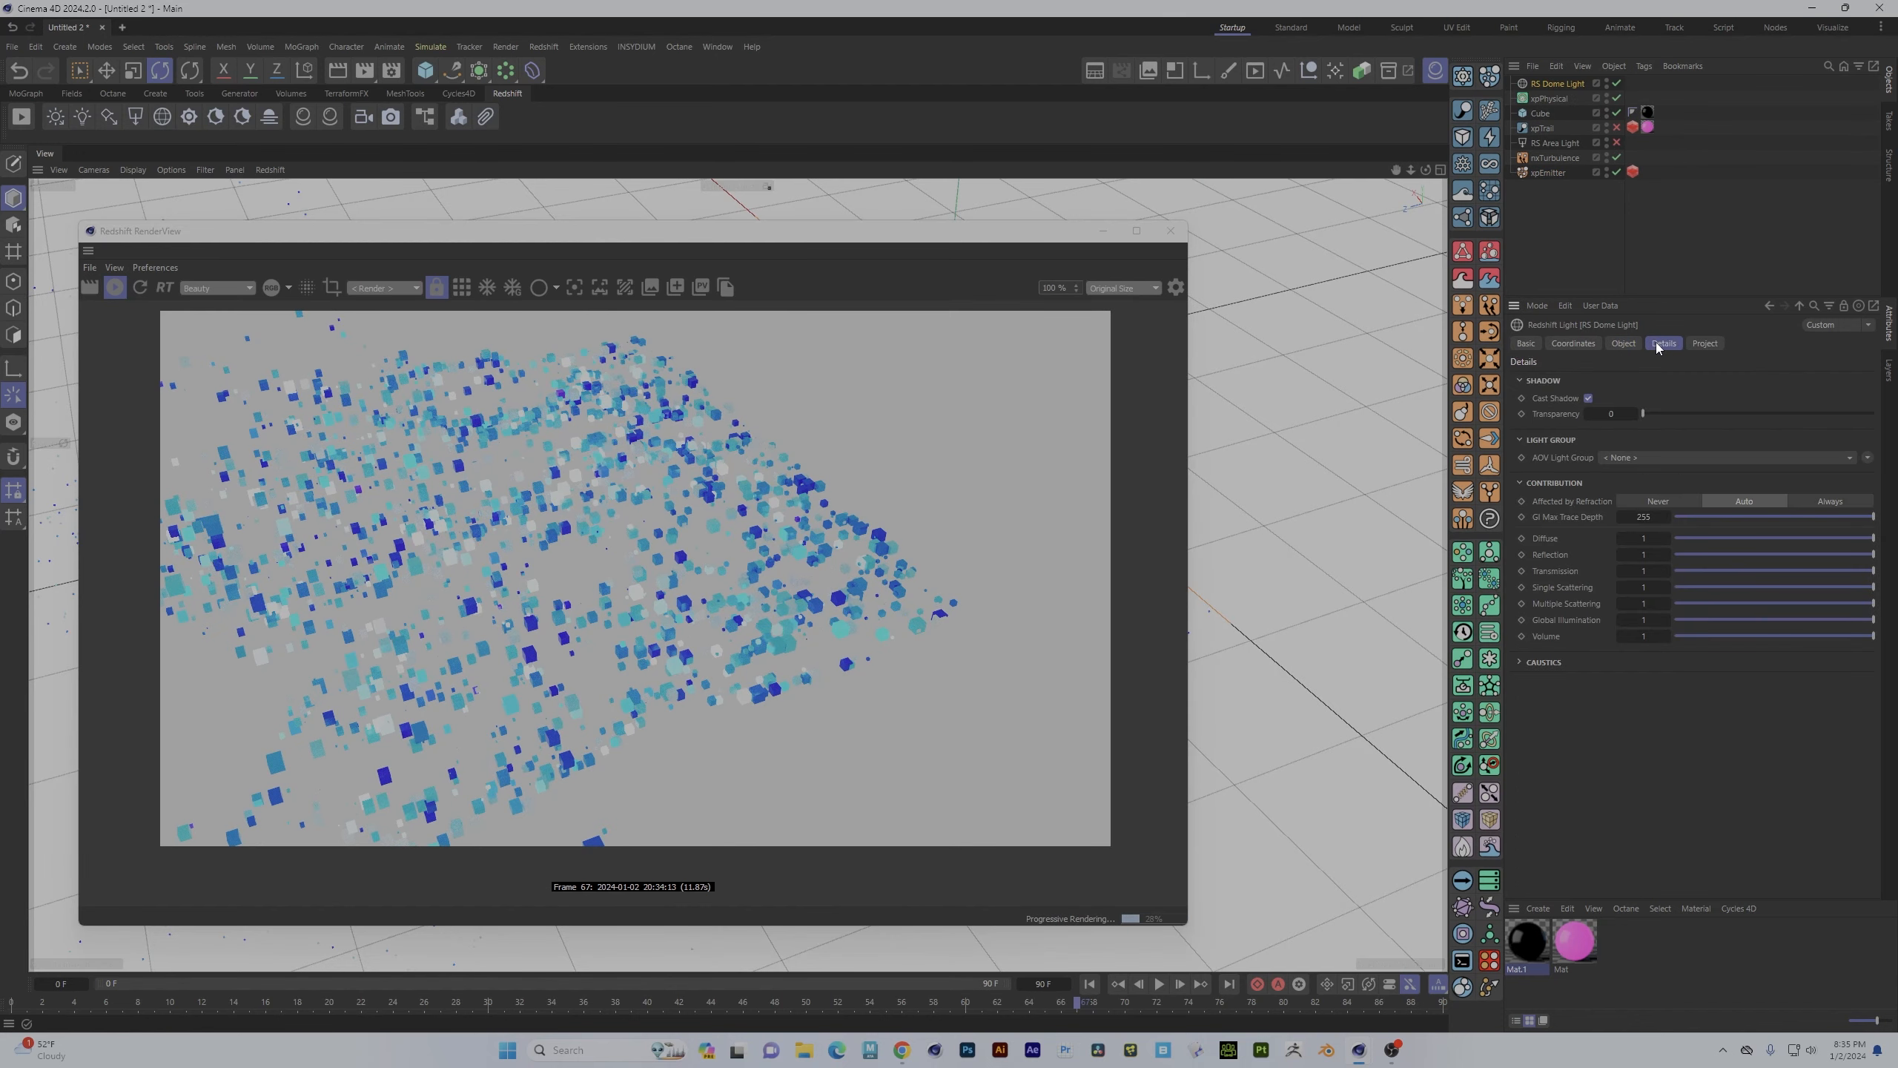
{"action": "left_click", "coordinate": [1622, 345]}
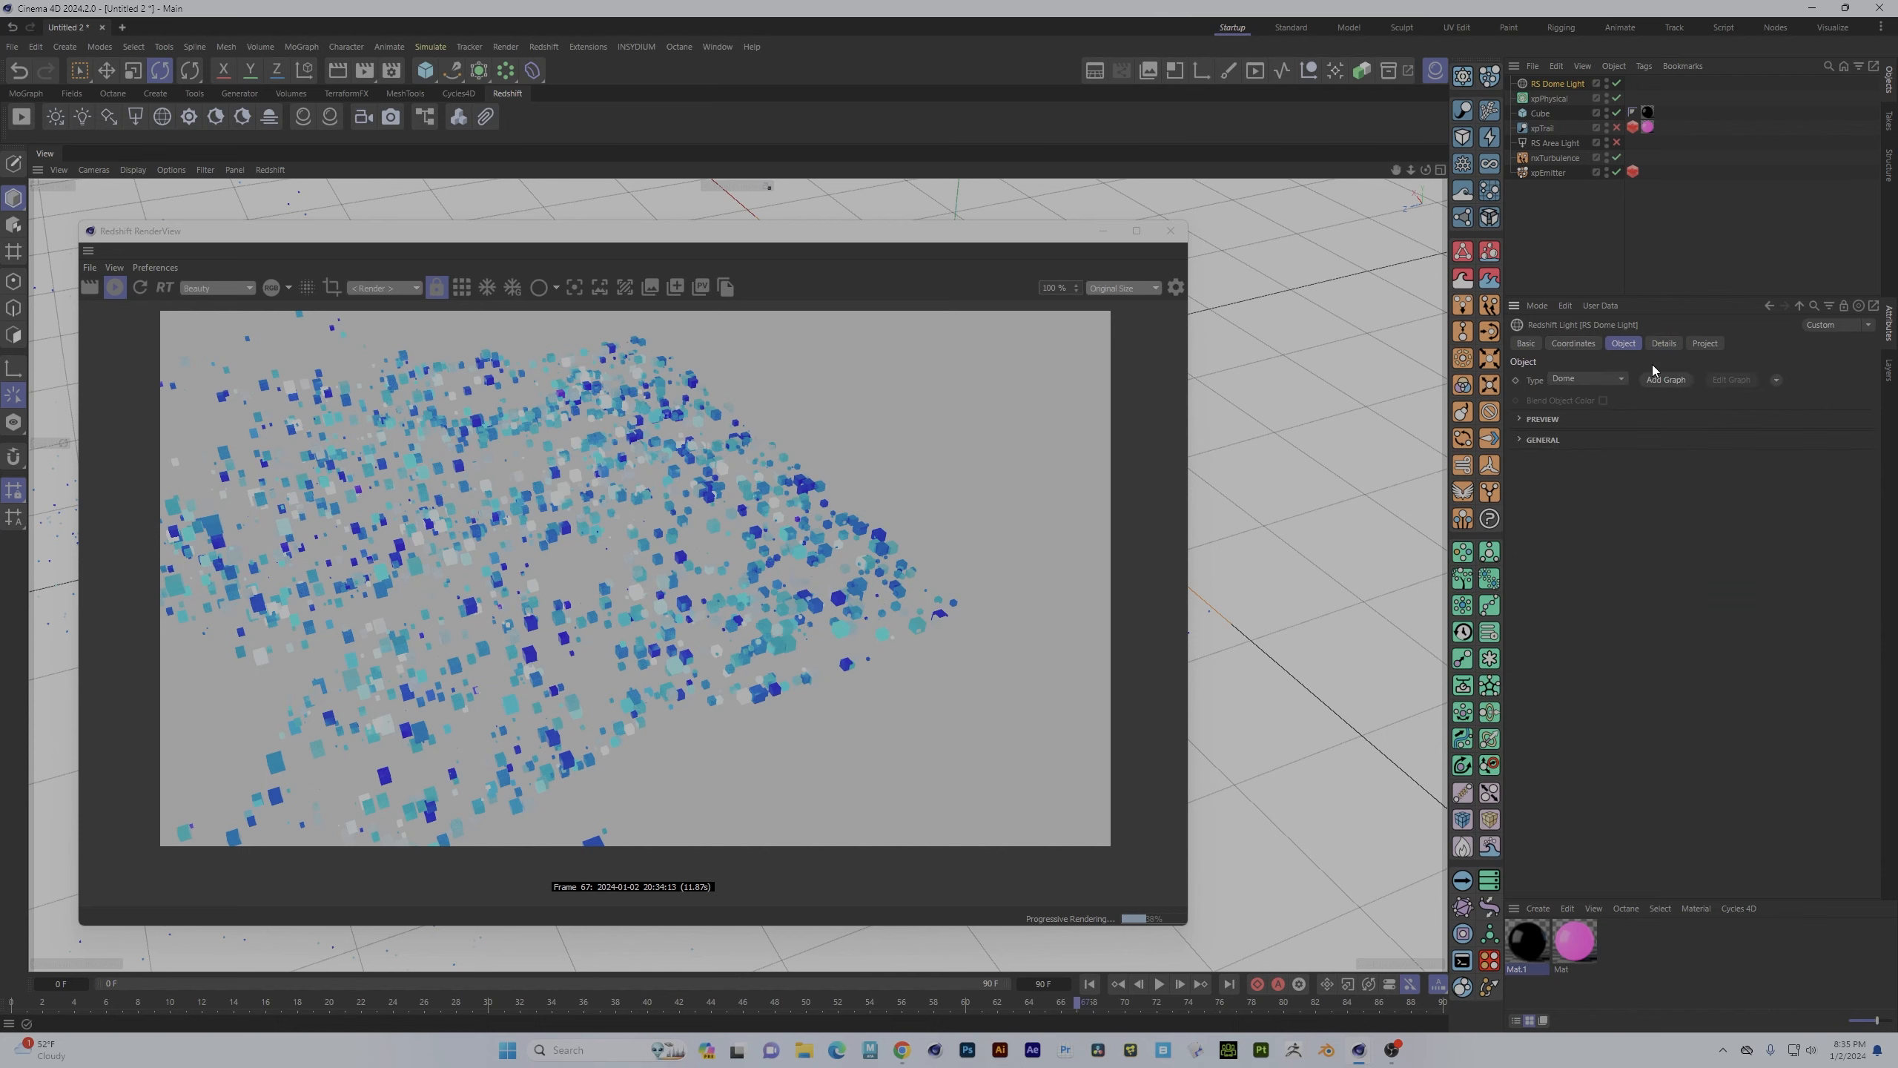
{"action": "left_click", "coordinate": [1525, 434]}
{"action": "left_click_drag", "start_coordinate": [1710, 459], "coordinate": [1400, 469]}
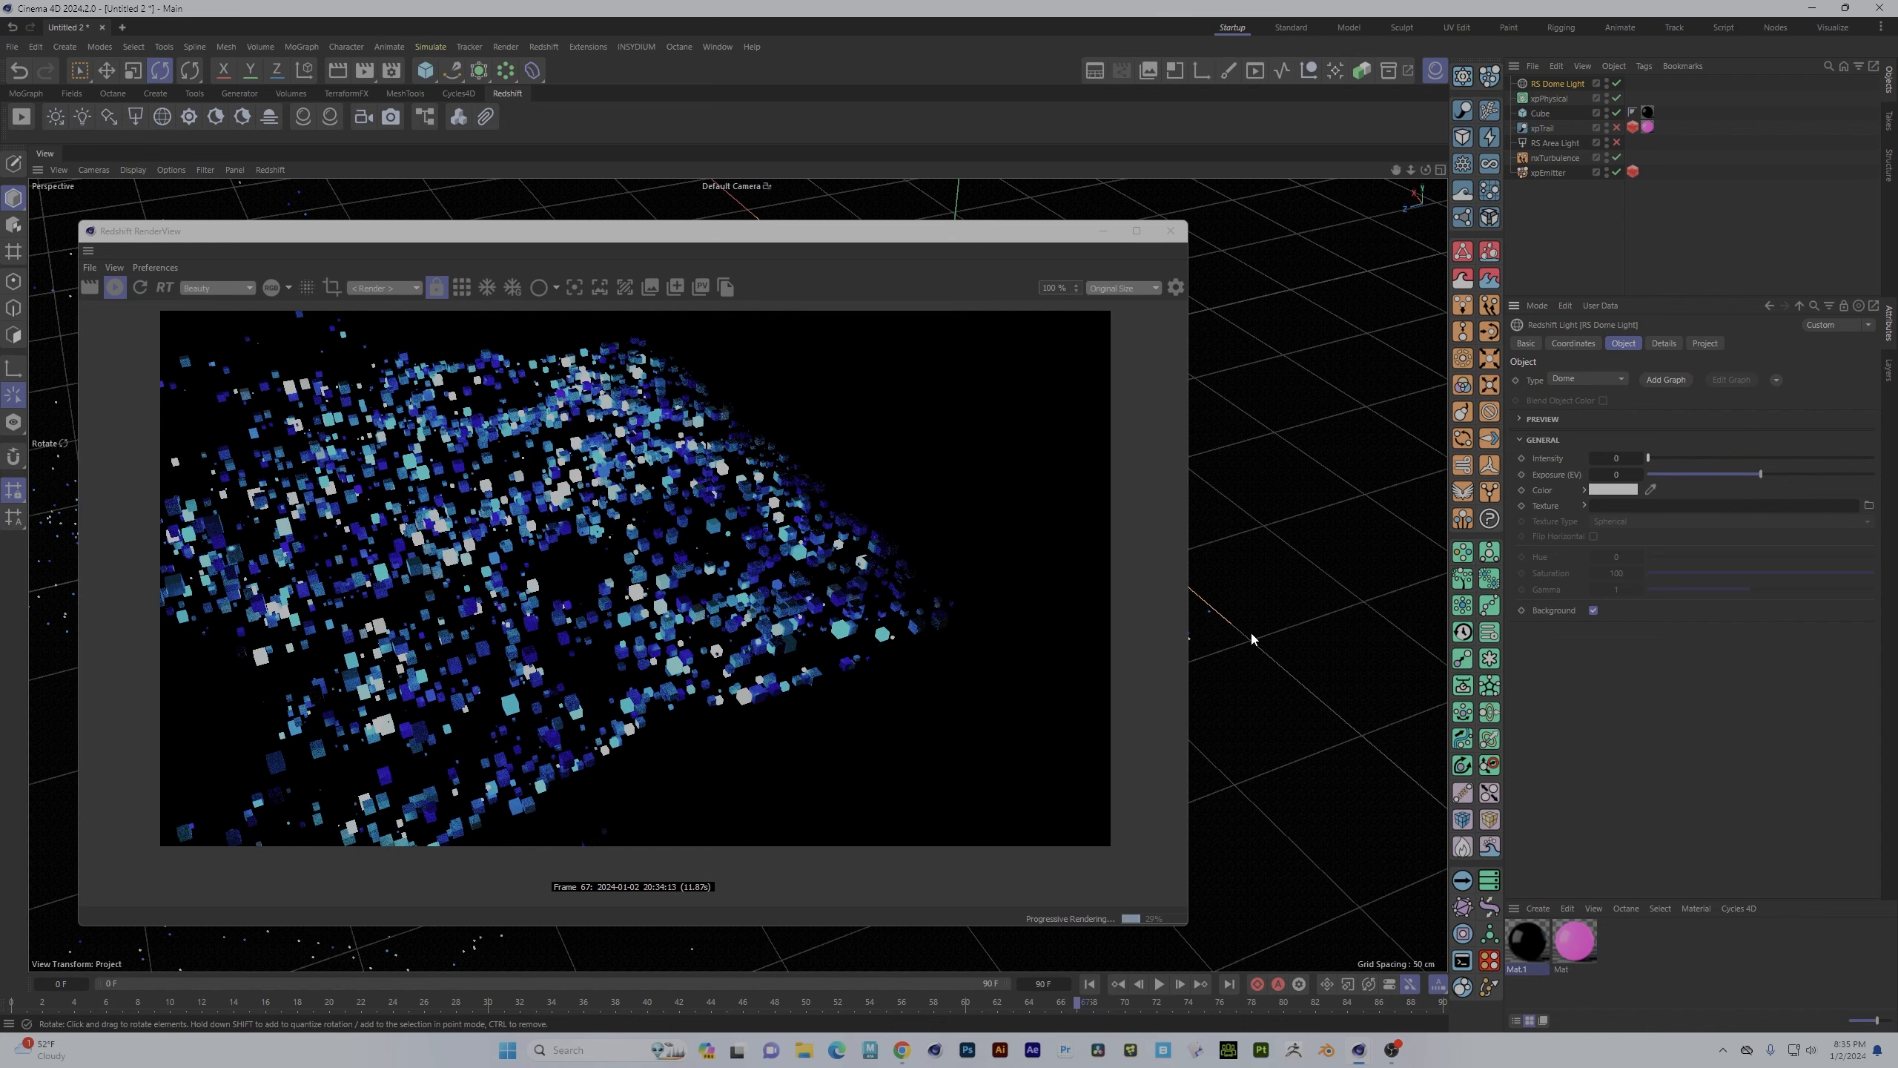
{"action": "left_click_drag", "start_coordinate": [1294, 630], "coordinate": [850, 665], "text": "alt"}
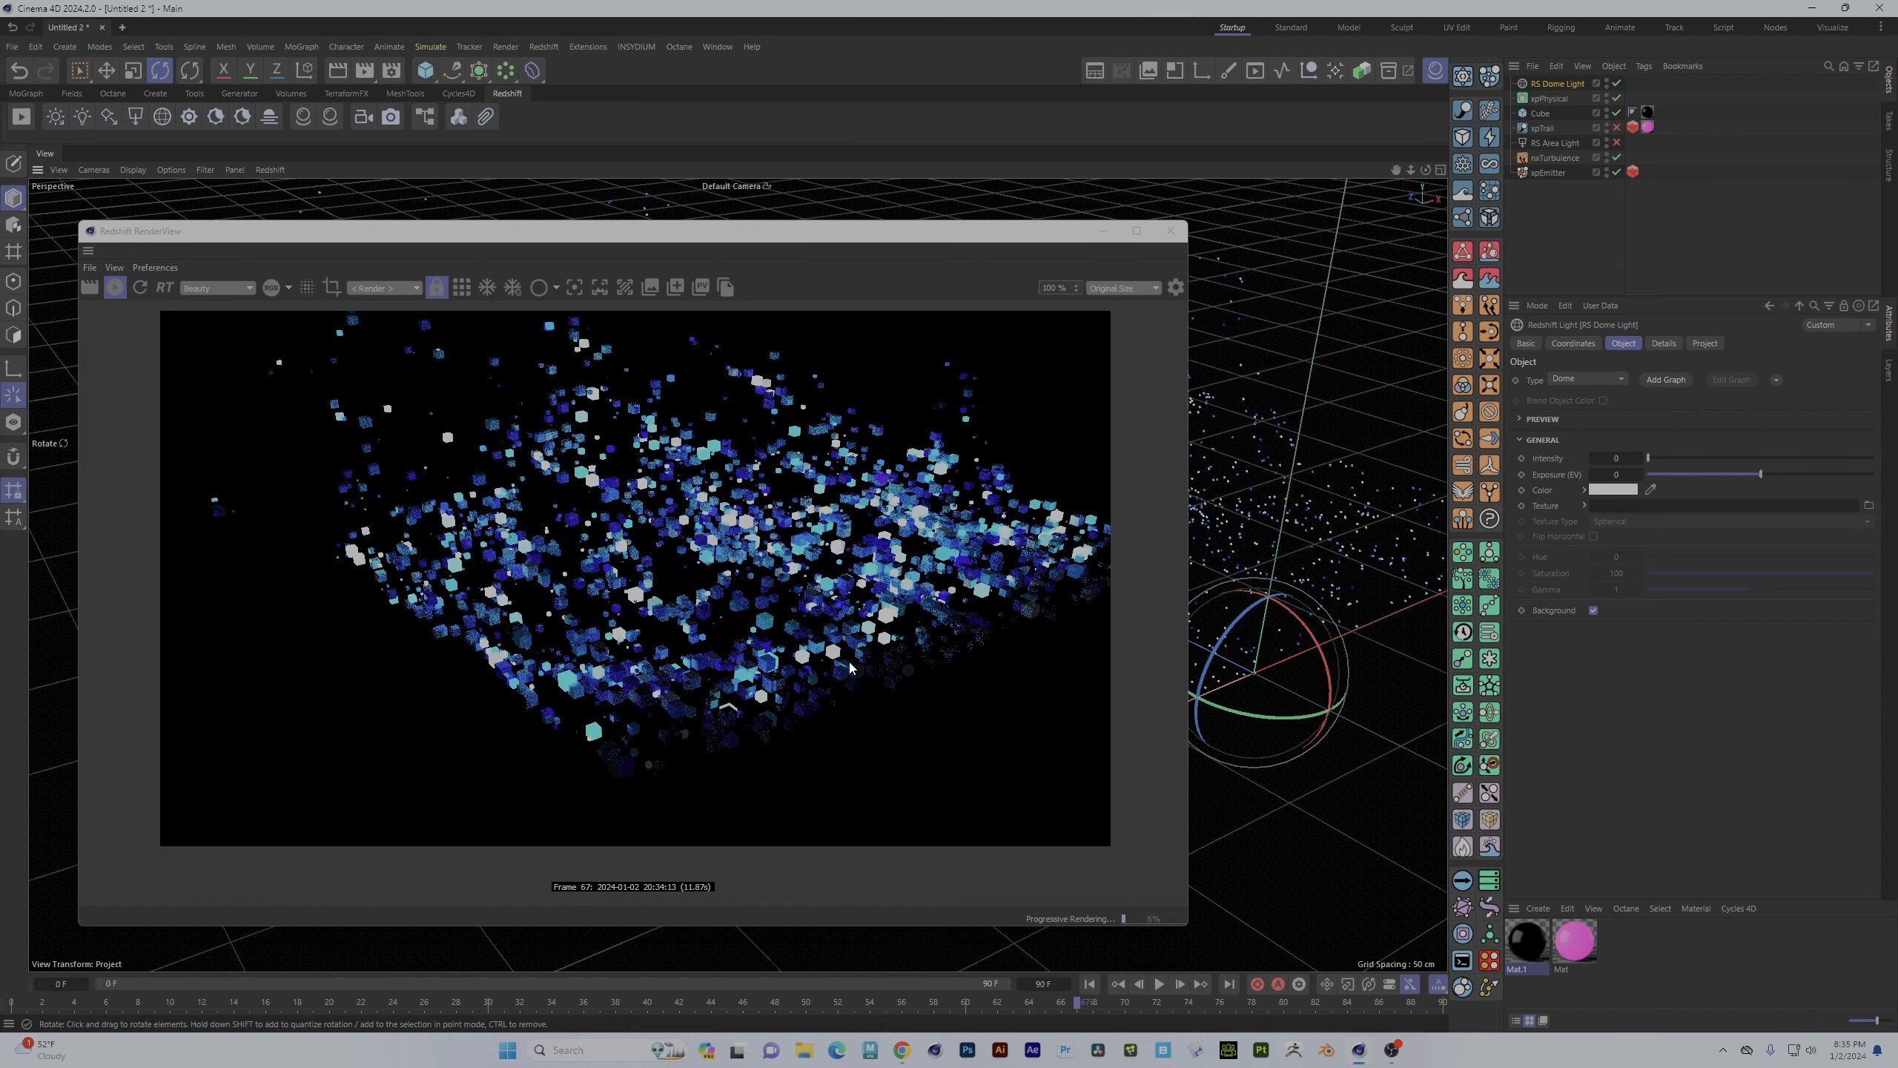
{"action": "left_click_drag", "start_coordinate": [1211, 650], "coordinate": [1314, 551], "text": "alt"}
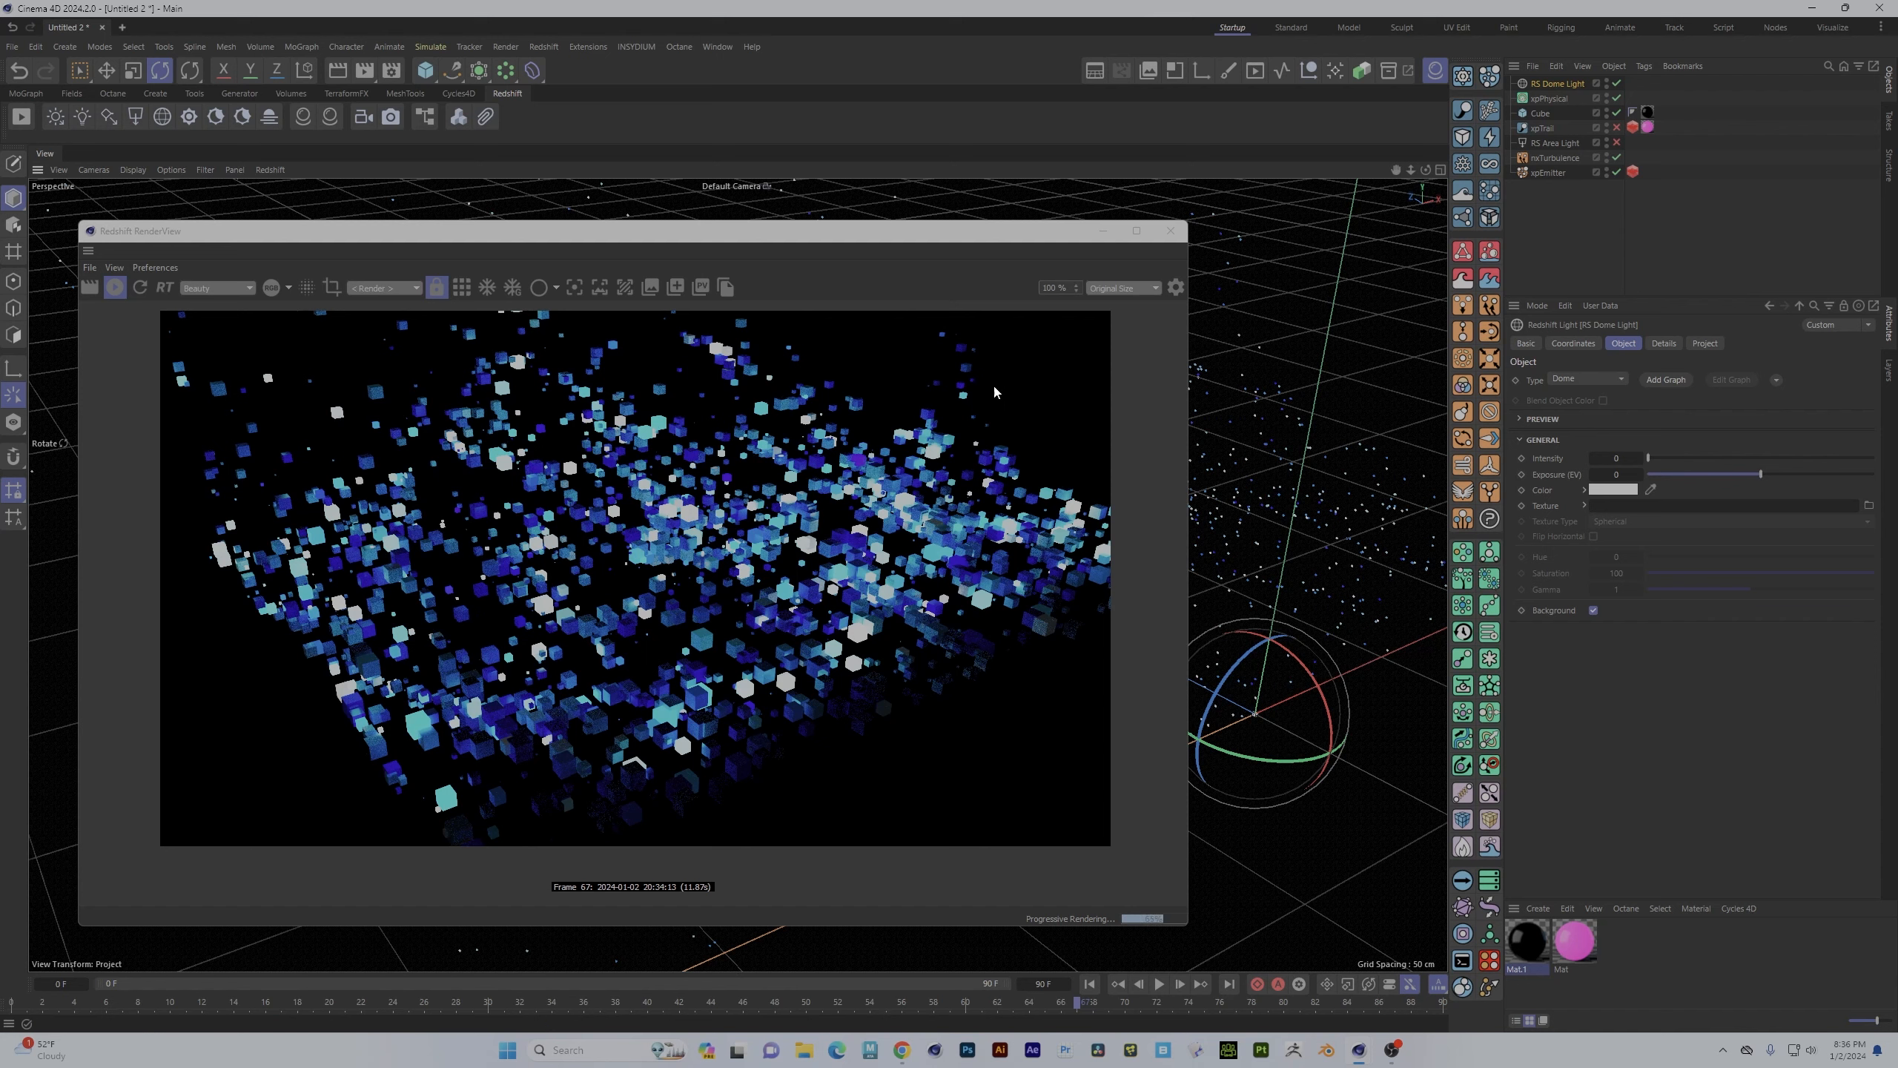
- Close the RenderView and re-enable the xpTrail object
{"action": "left_click", "coordinate": [1170, 232]}
{"action": "left_click_drag", "start_coordinate": [1173, 344], "coordinate": [966, 390], "text": "alt"}
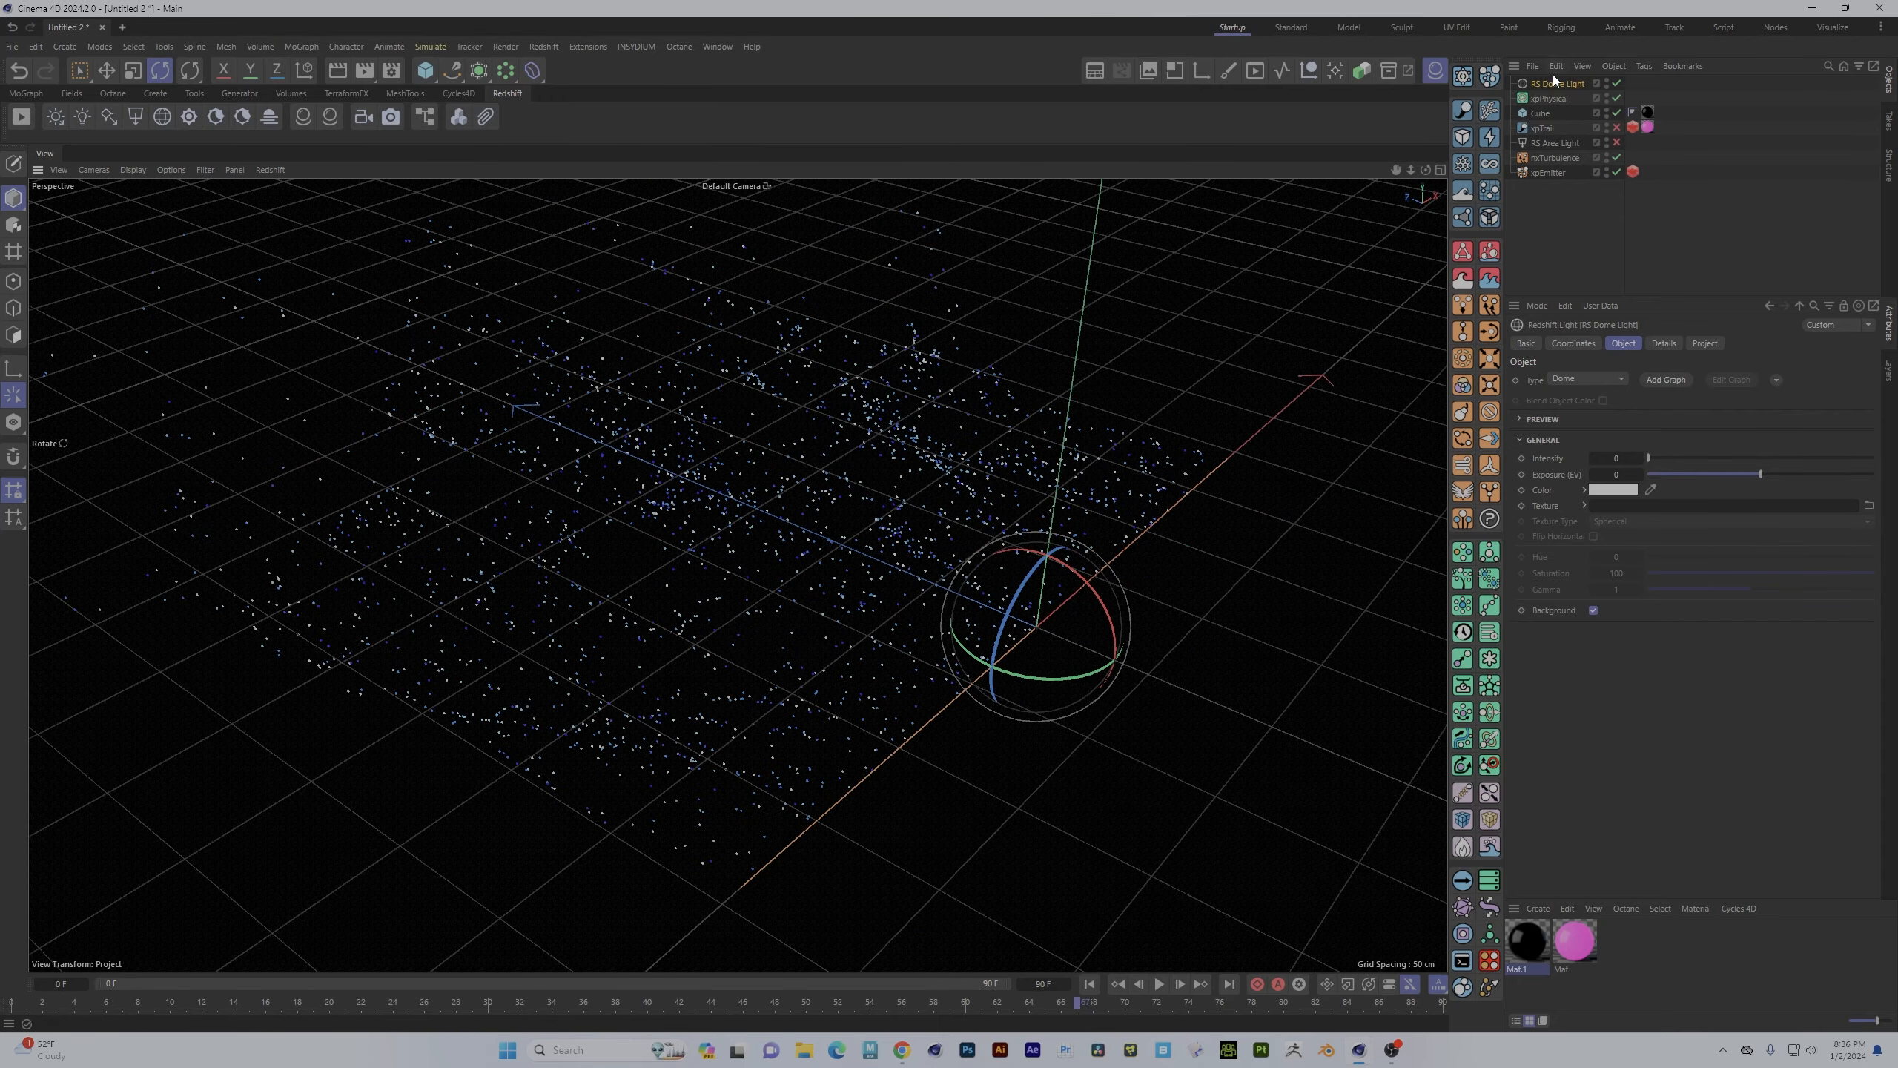
{"action": "left_click", "coordinate": [1616, 128]}
- Open the pink Mat material's node graph and duplicate its Vertex Attribute node below the original
{"action": "left_click", "coordinate": [1575, 940]}
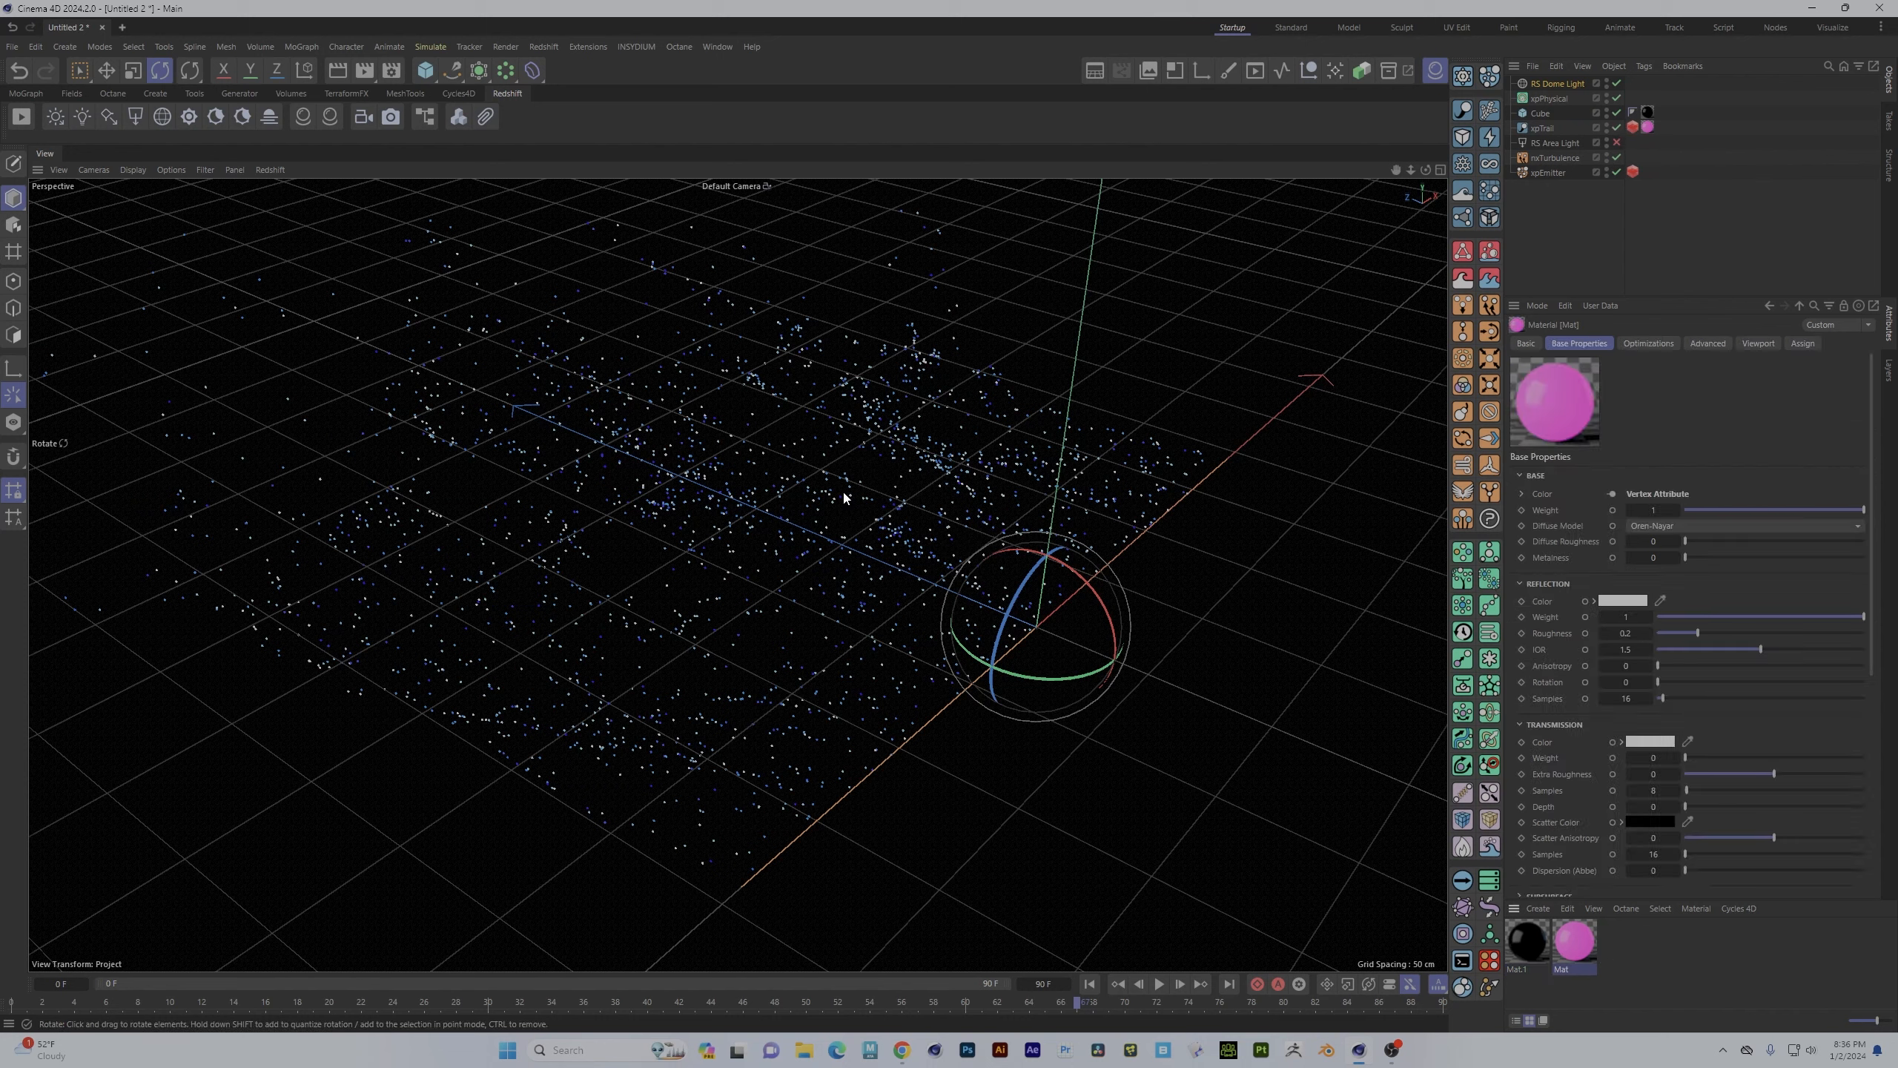
{"action": "double_click", "coordinate": [1575, 943]}
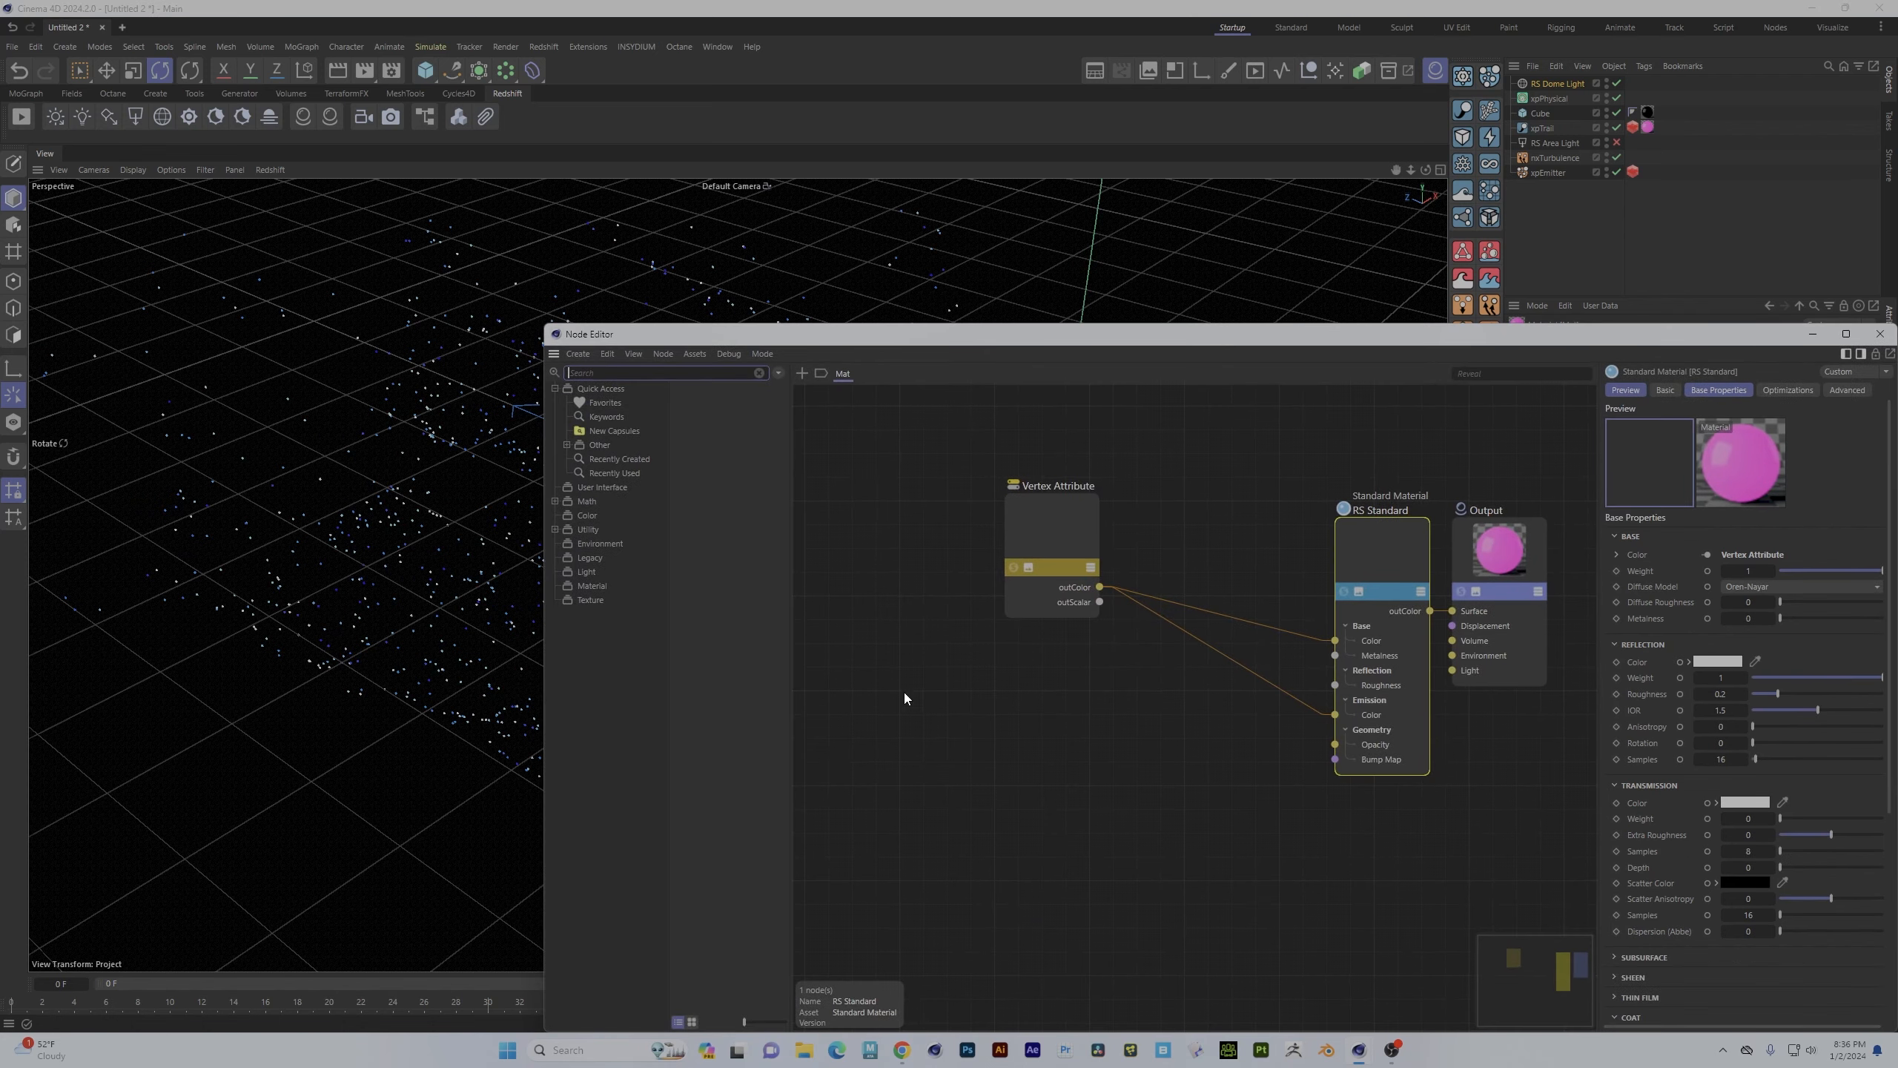
{"action": "left_click_drag", "start_coordinate": [1124, 338], "coordinate": [772, 198]}
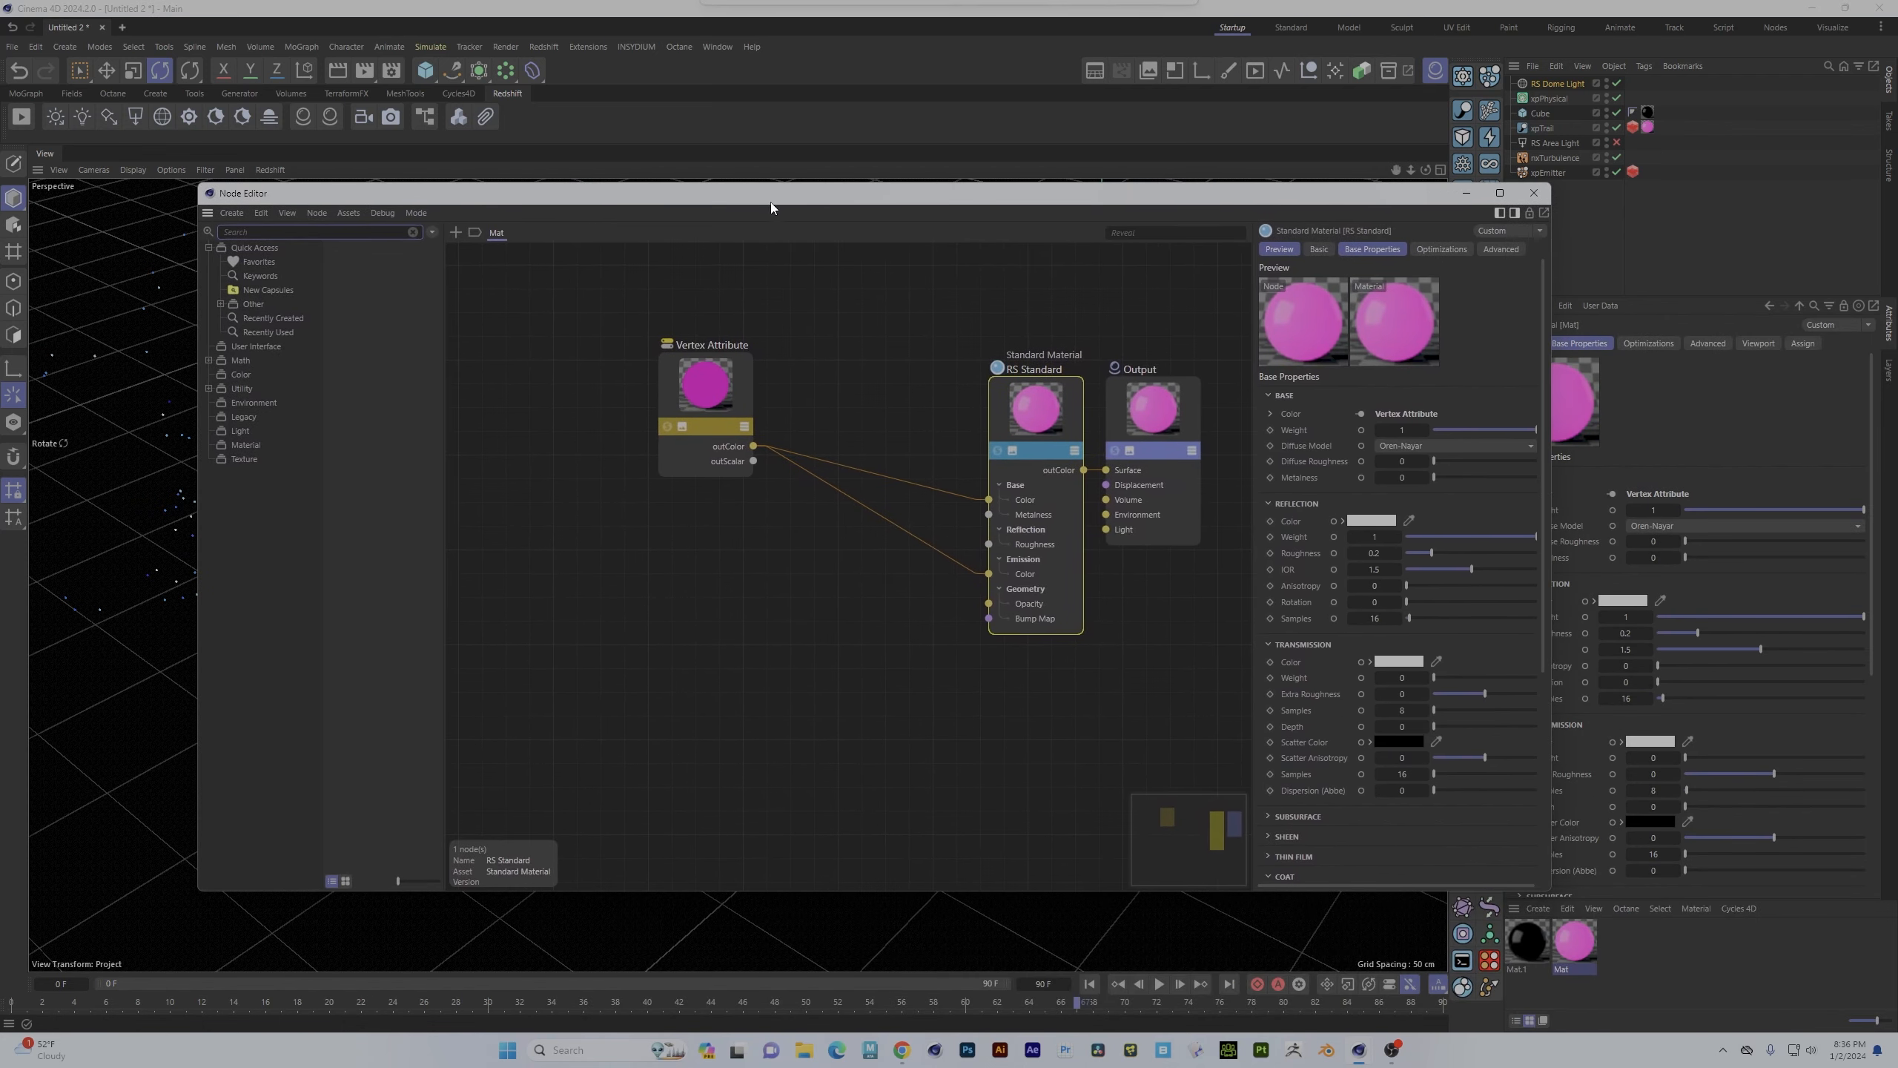
{"action": "left_click_drag", "start_coordinate": [700, 386], "coordinate": [686, 394]}
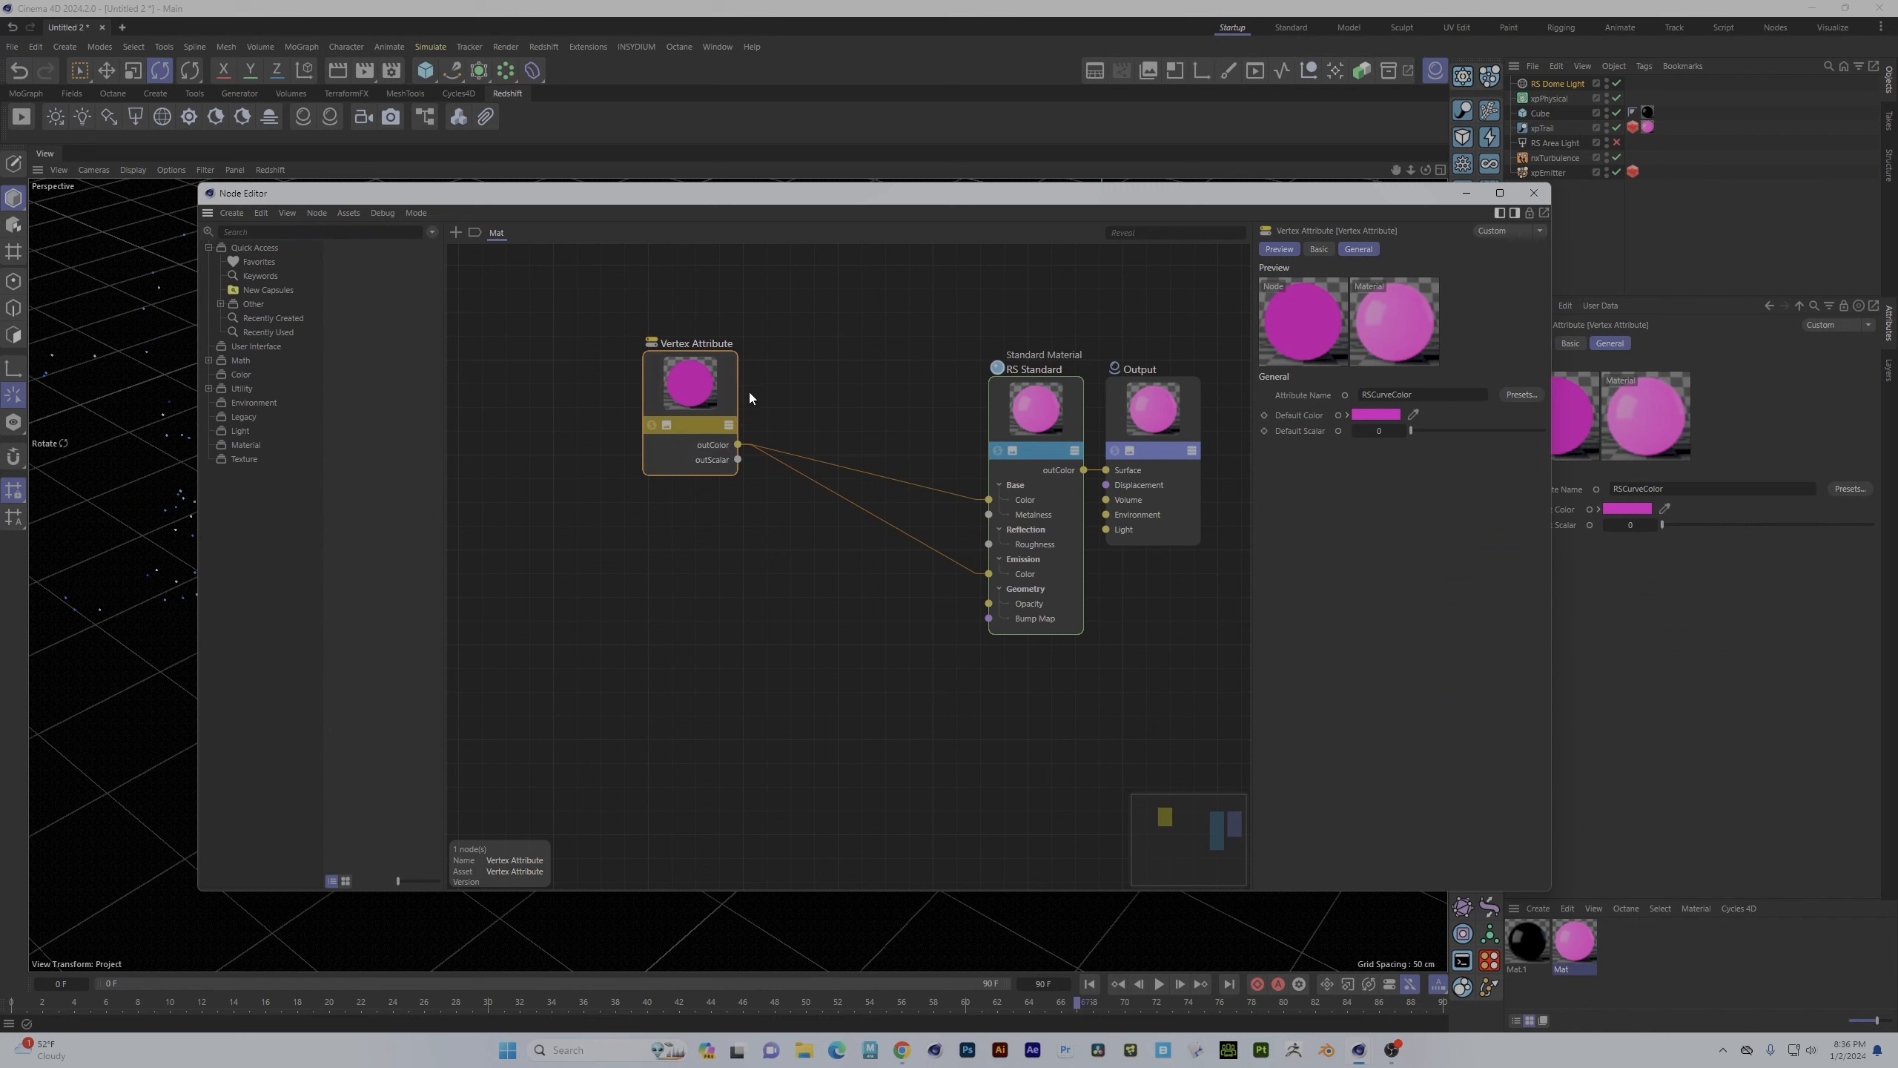
{"action": "left_click_drag", "start_coordinate": [656, 437], "coordinate": [685, 561]}
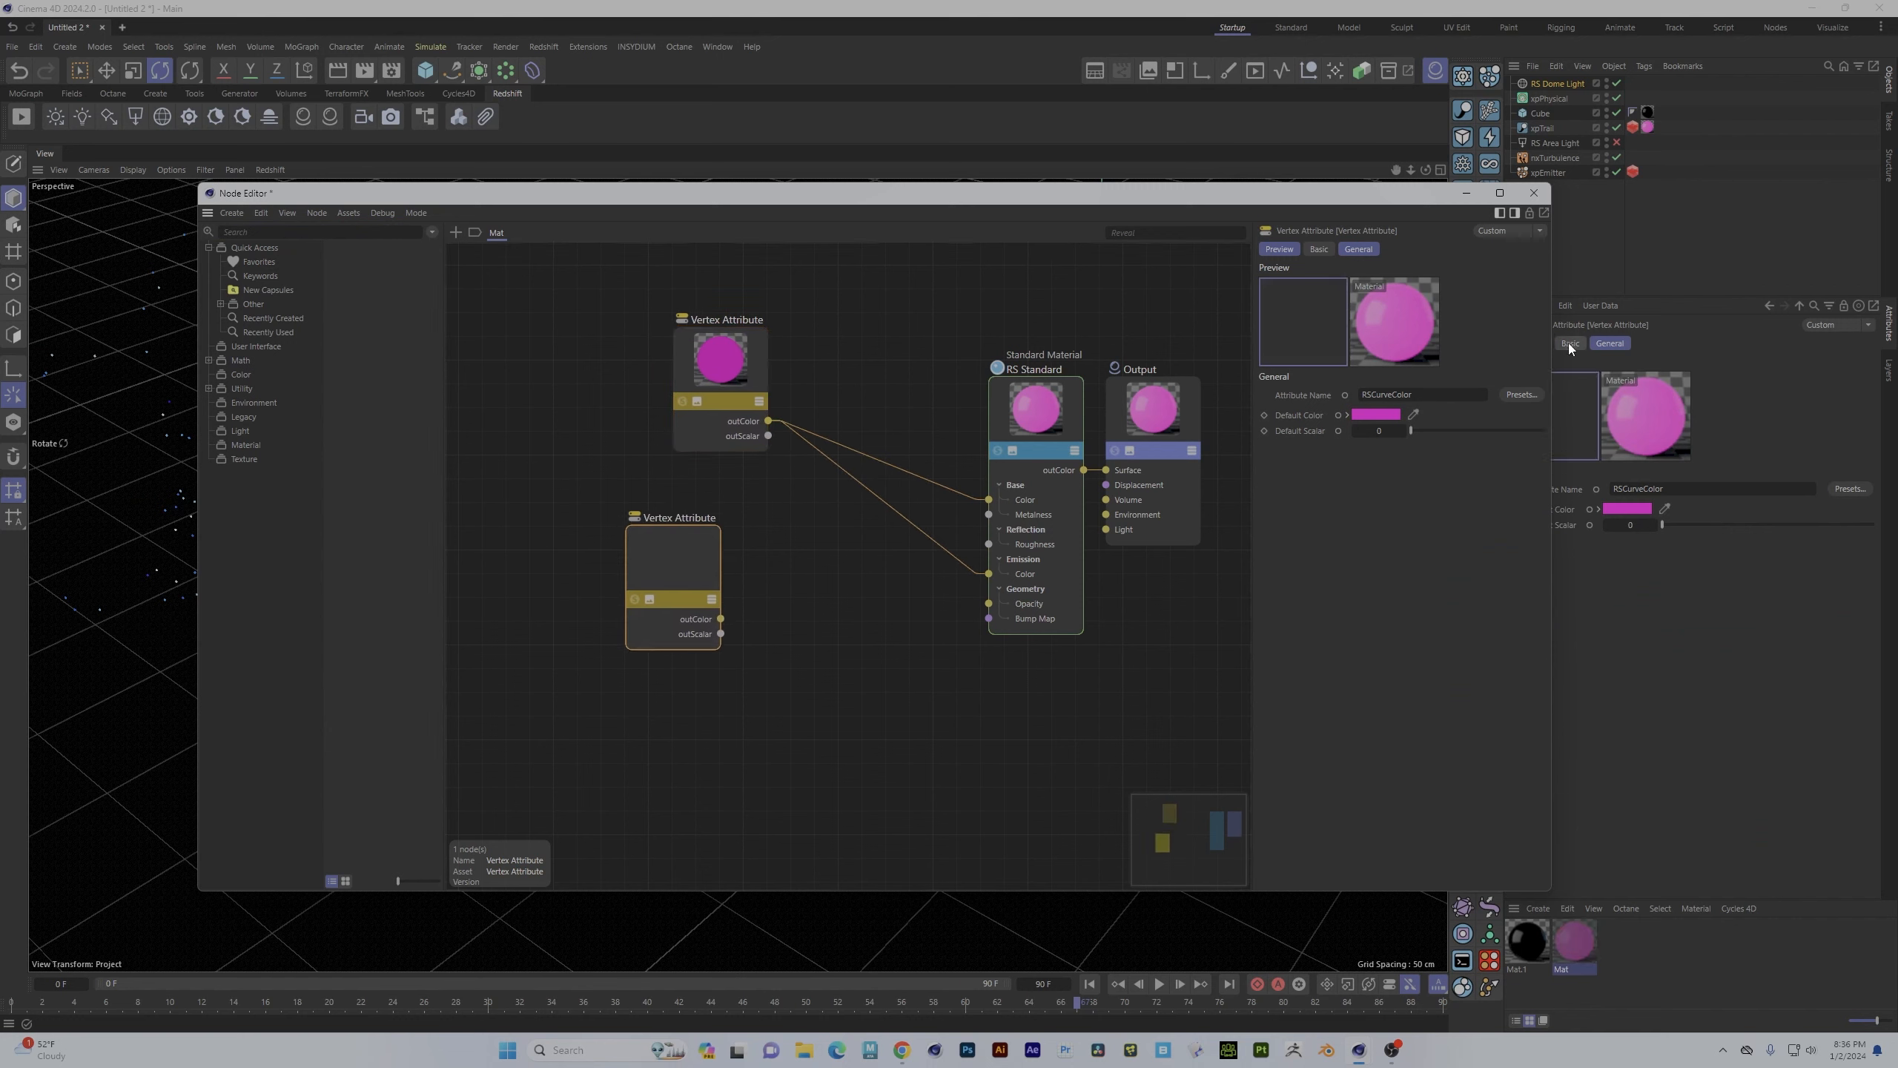
- Set the duplicated Vertex Attribute node's Attribute Name to the Curve ID Normalized preset
{"action": "left_click", "coordinate": [1517, 396]}
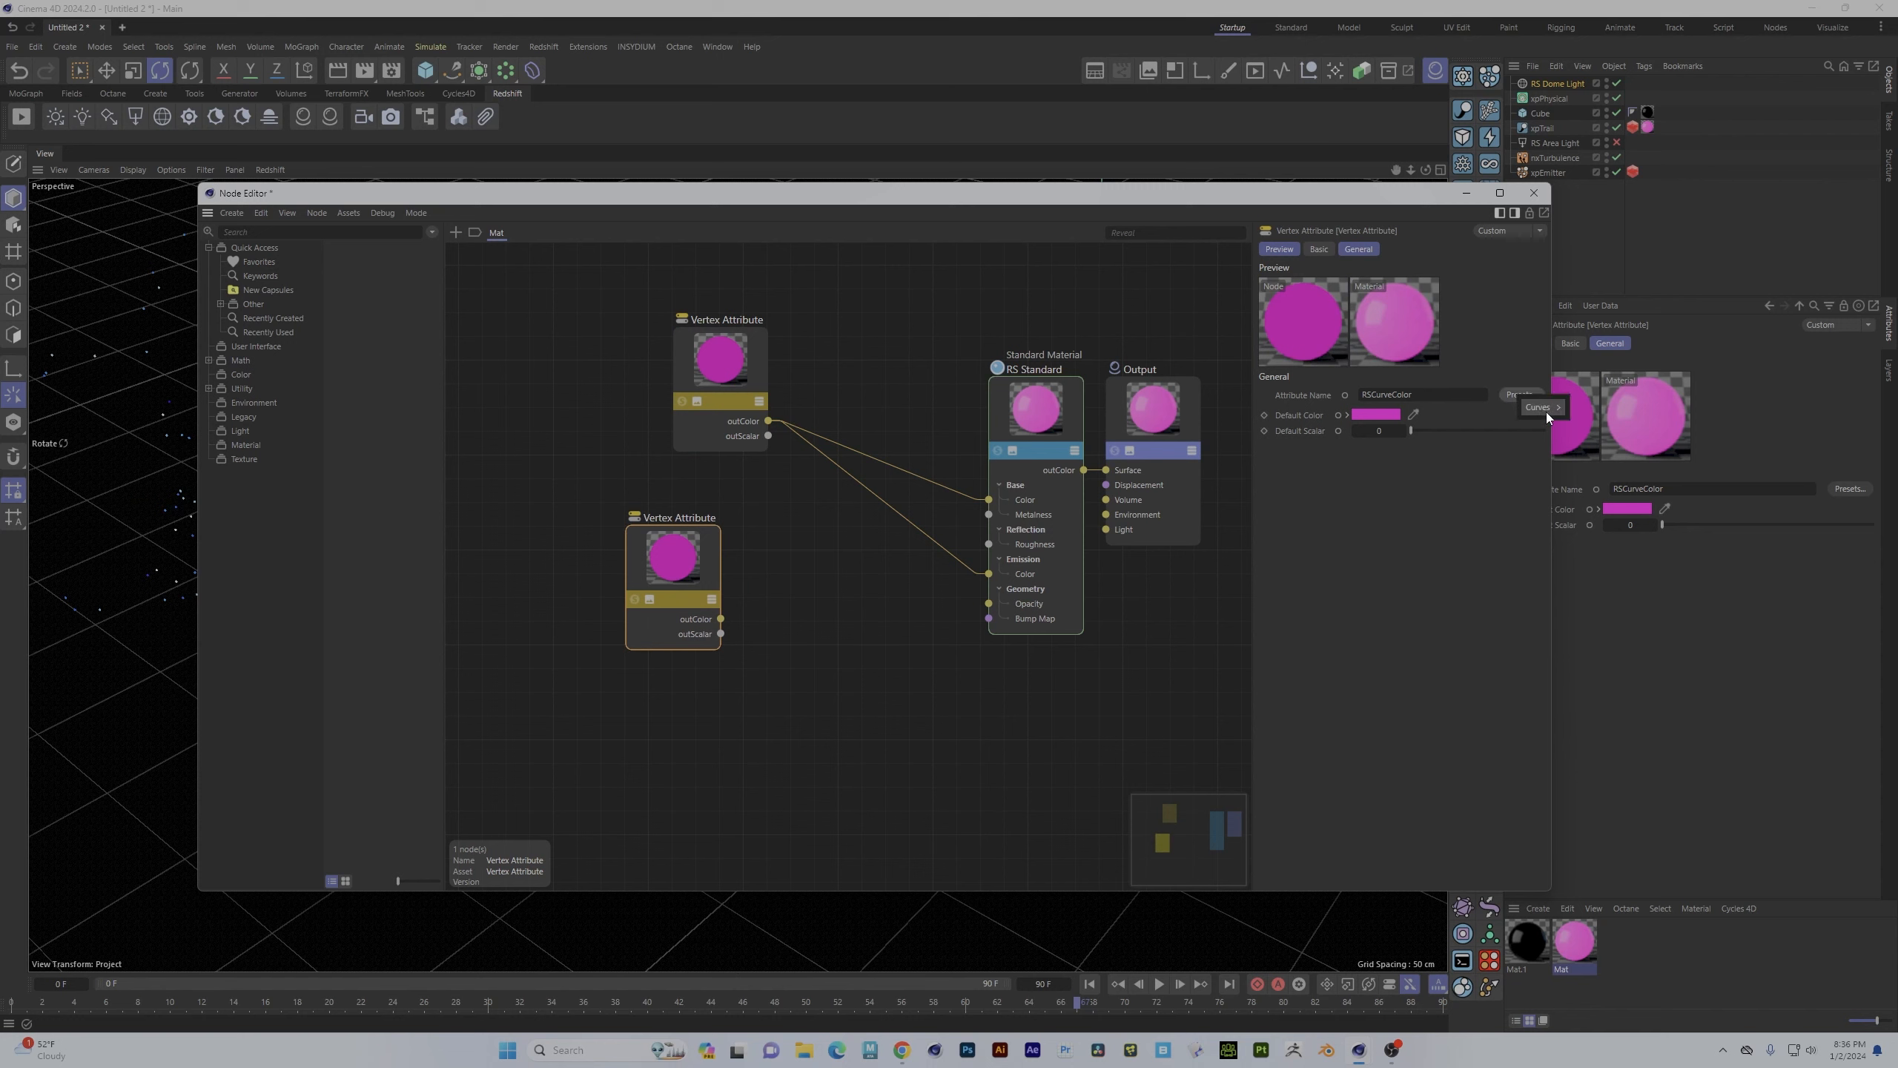
{"action": "mouse_move", "coordinate": [1538, 407]}
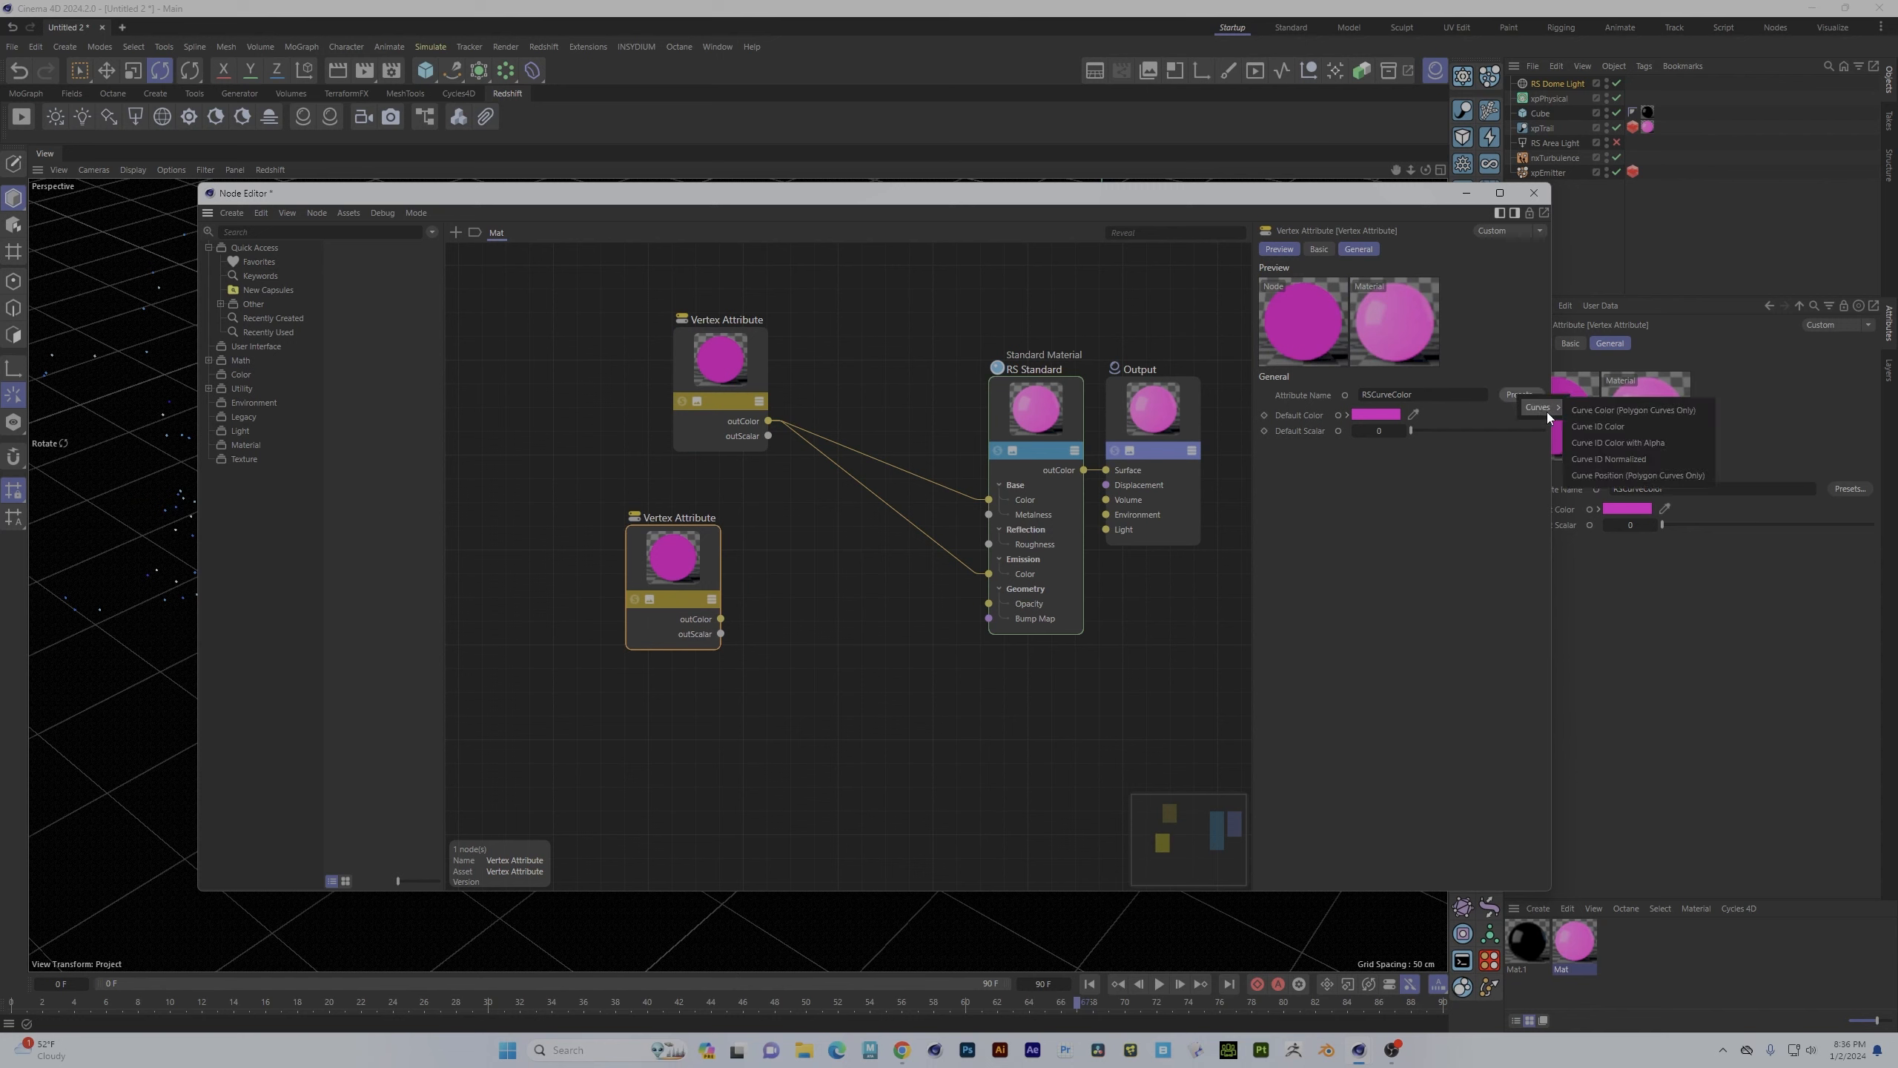
{"action": "left_click", "coordinate": [1609, 460]}
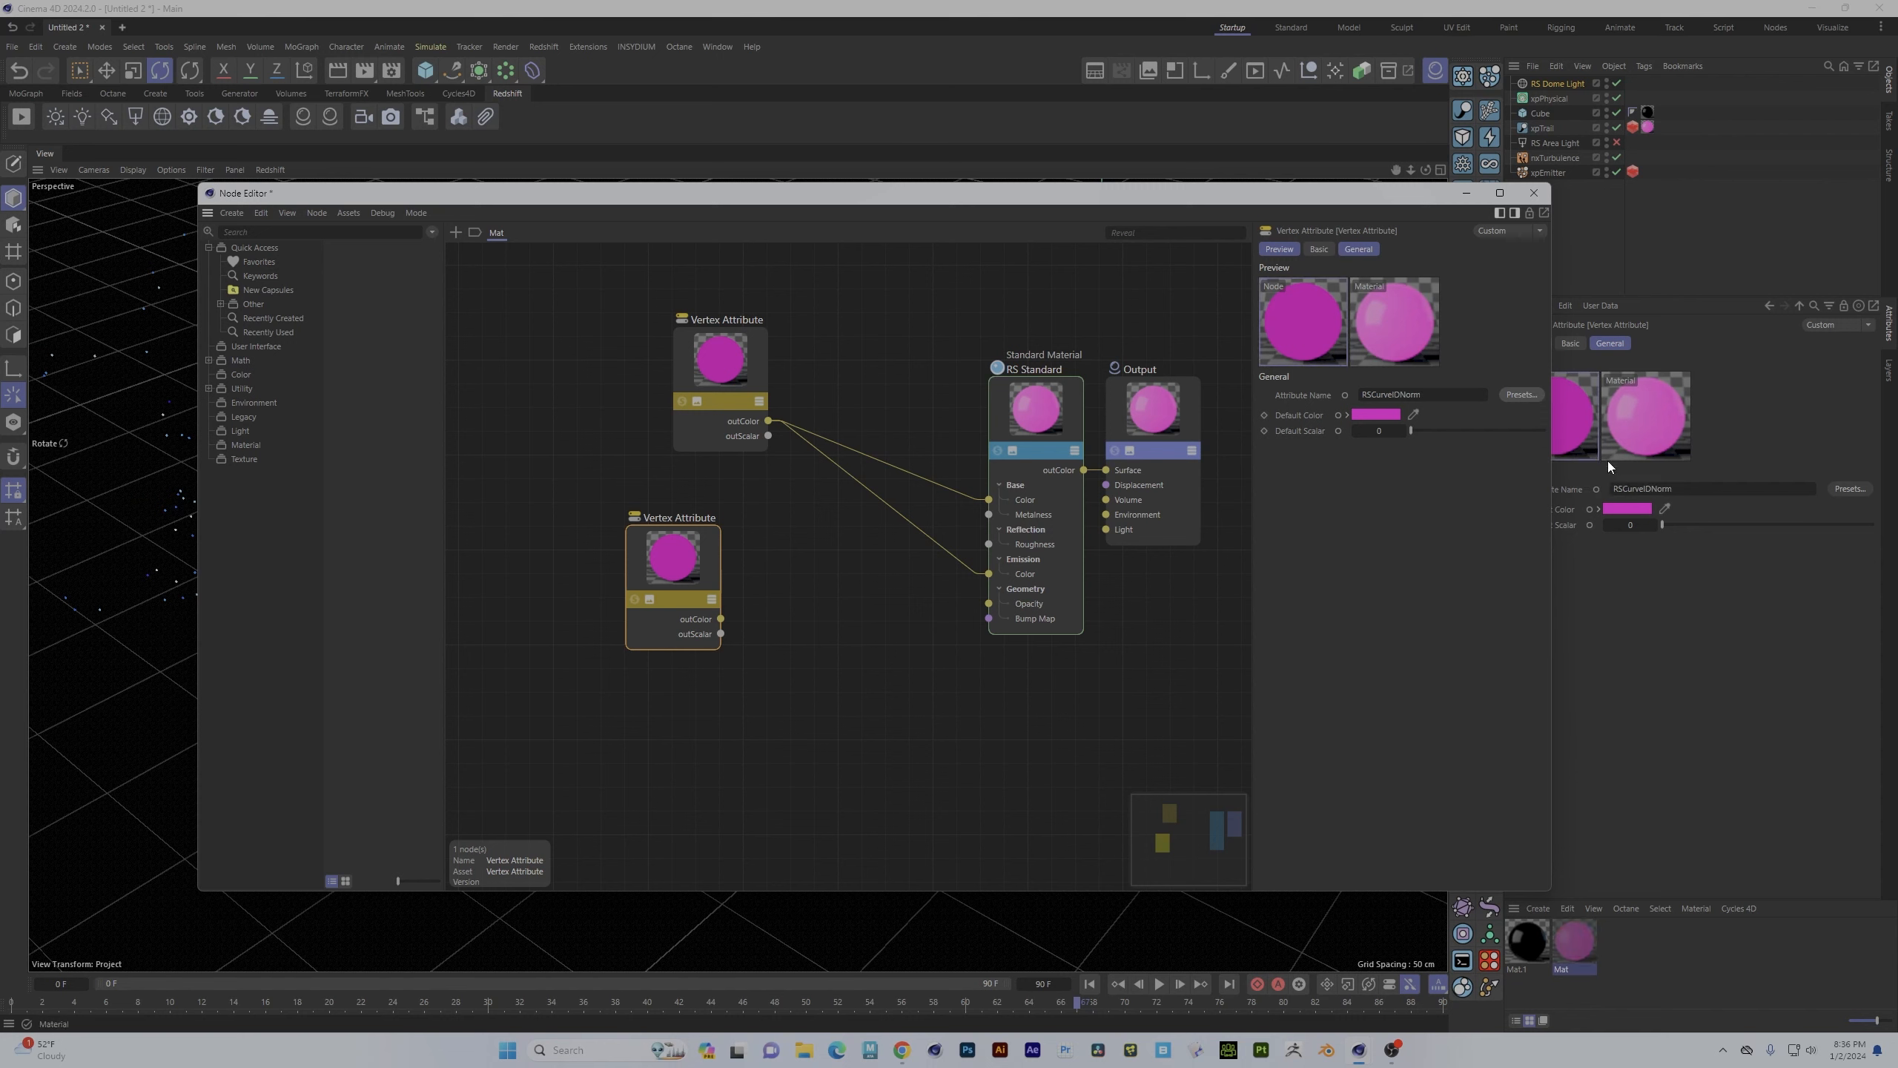
- Wire the duplicate's outColor to RS Standard's Base Color and Emission Color, and close the Node Editor
{"action": "left_click_drag", "start_coordinate": [685, 563], "coordinate": [988, 500]}
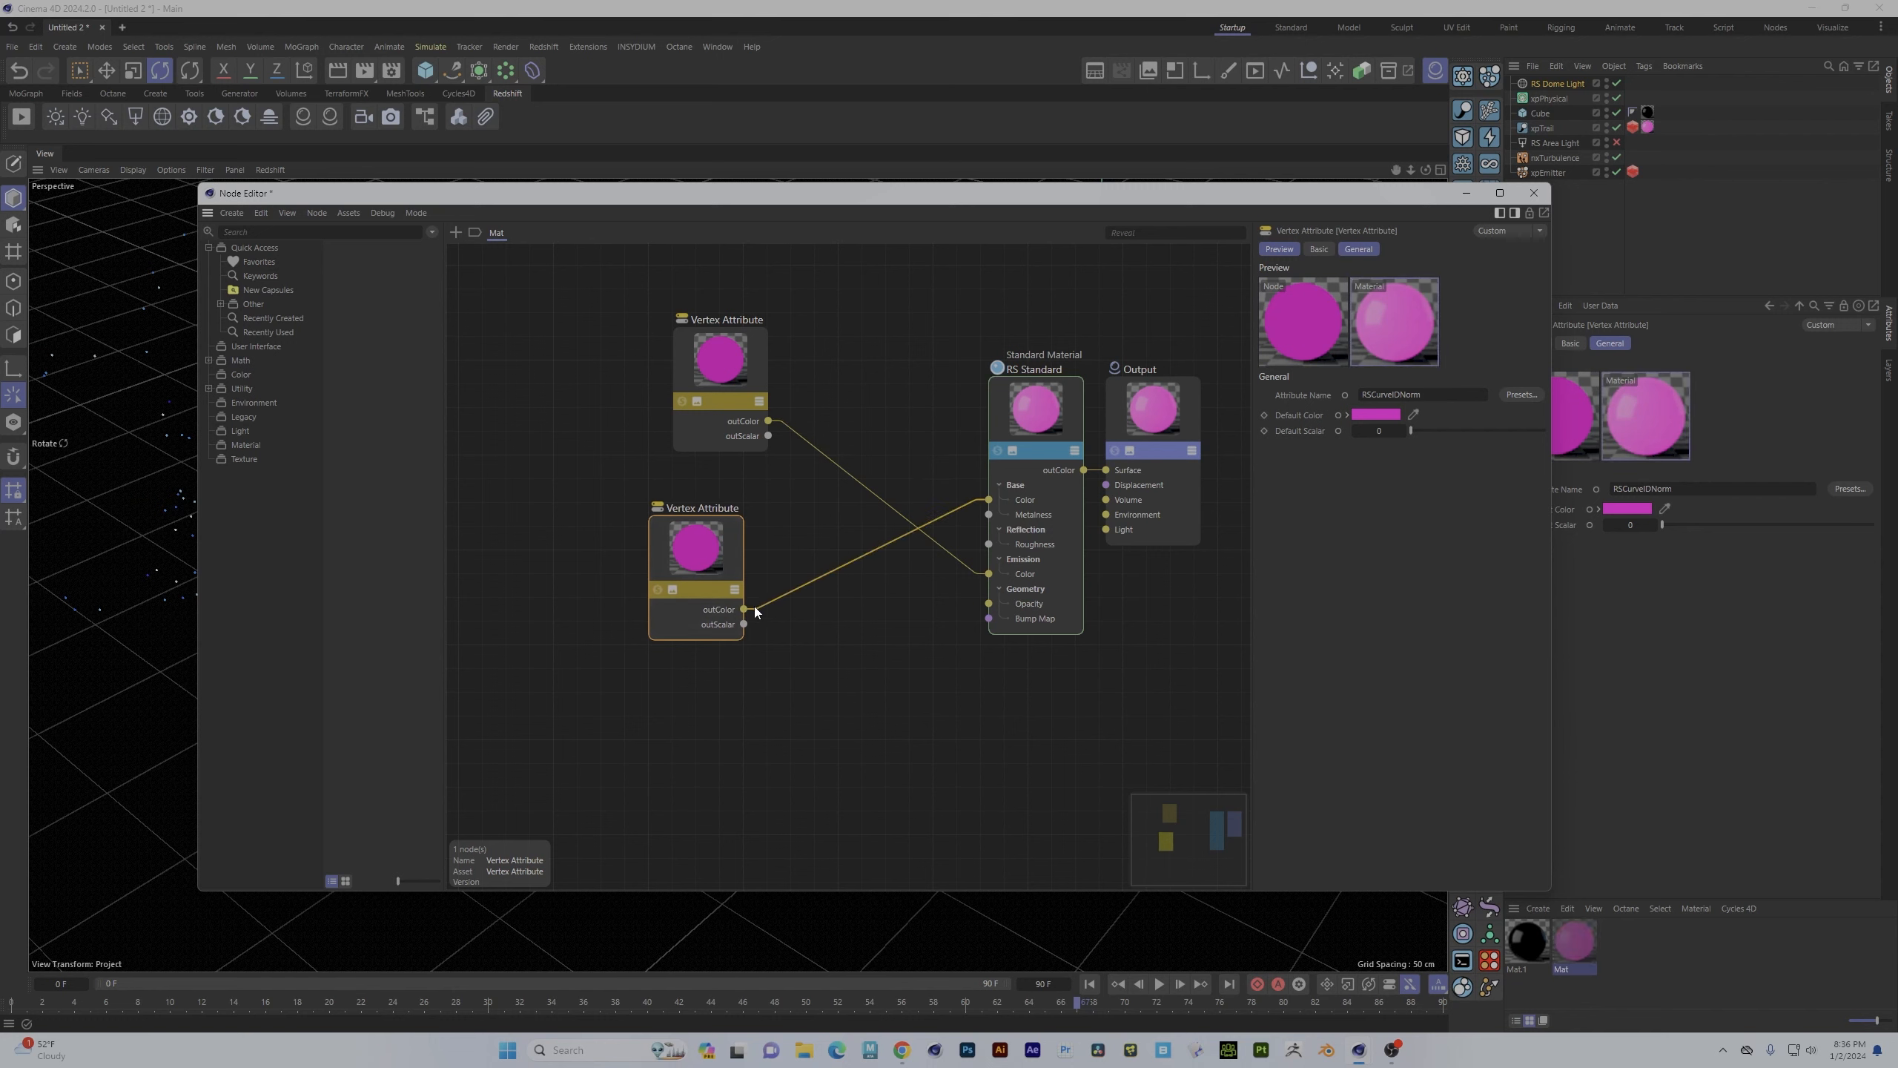
{"action": "left_click_drag", "start_coordinate": [955, 608], "coordinate": [986, 574]}
{"action": "left_click", "coordinate": [1533, 193]}
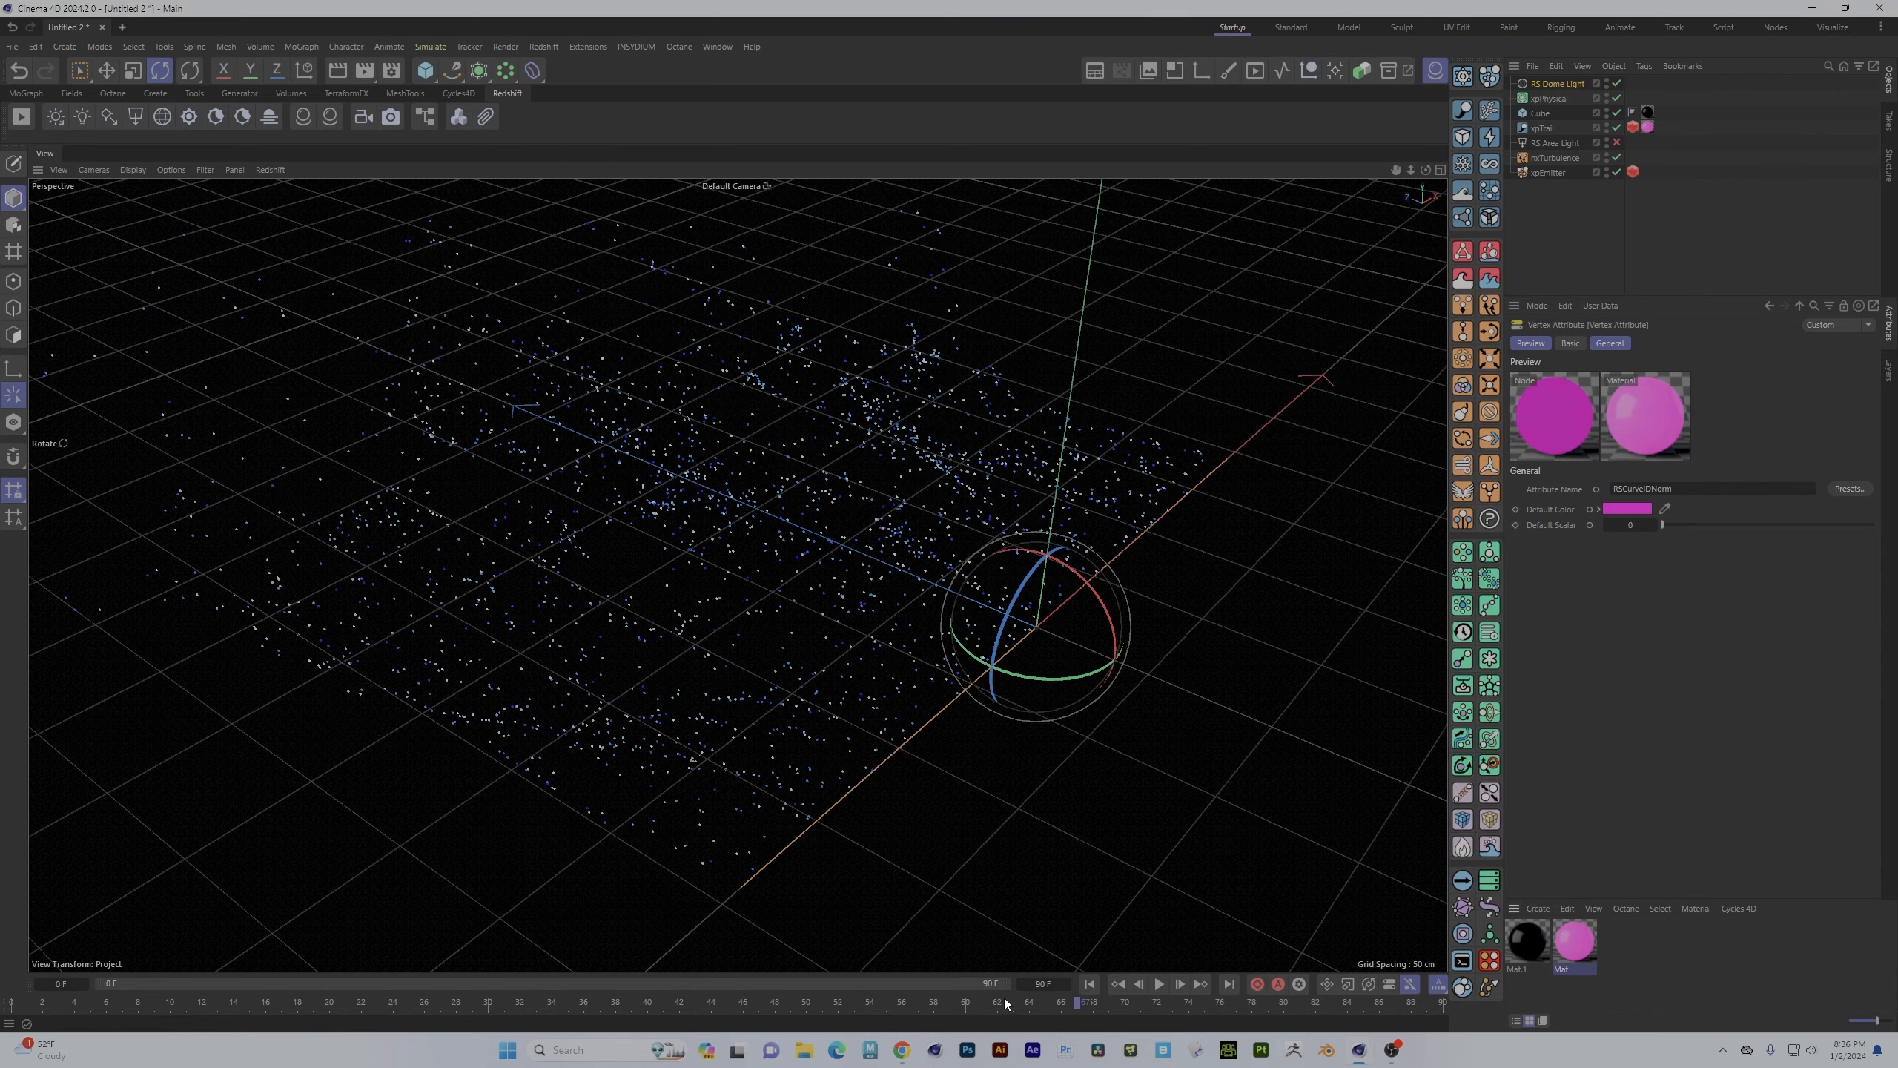
- Replay the simulation from the first frame, stop it once the trails have grown, and start a live render in RenderView
{"action": "left_click", "coordinate": [1090, 983]}
{"action": "left_click", "coordinate": [1160, 984]}
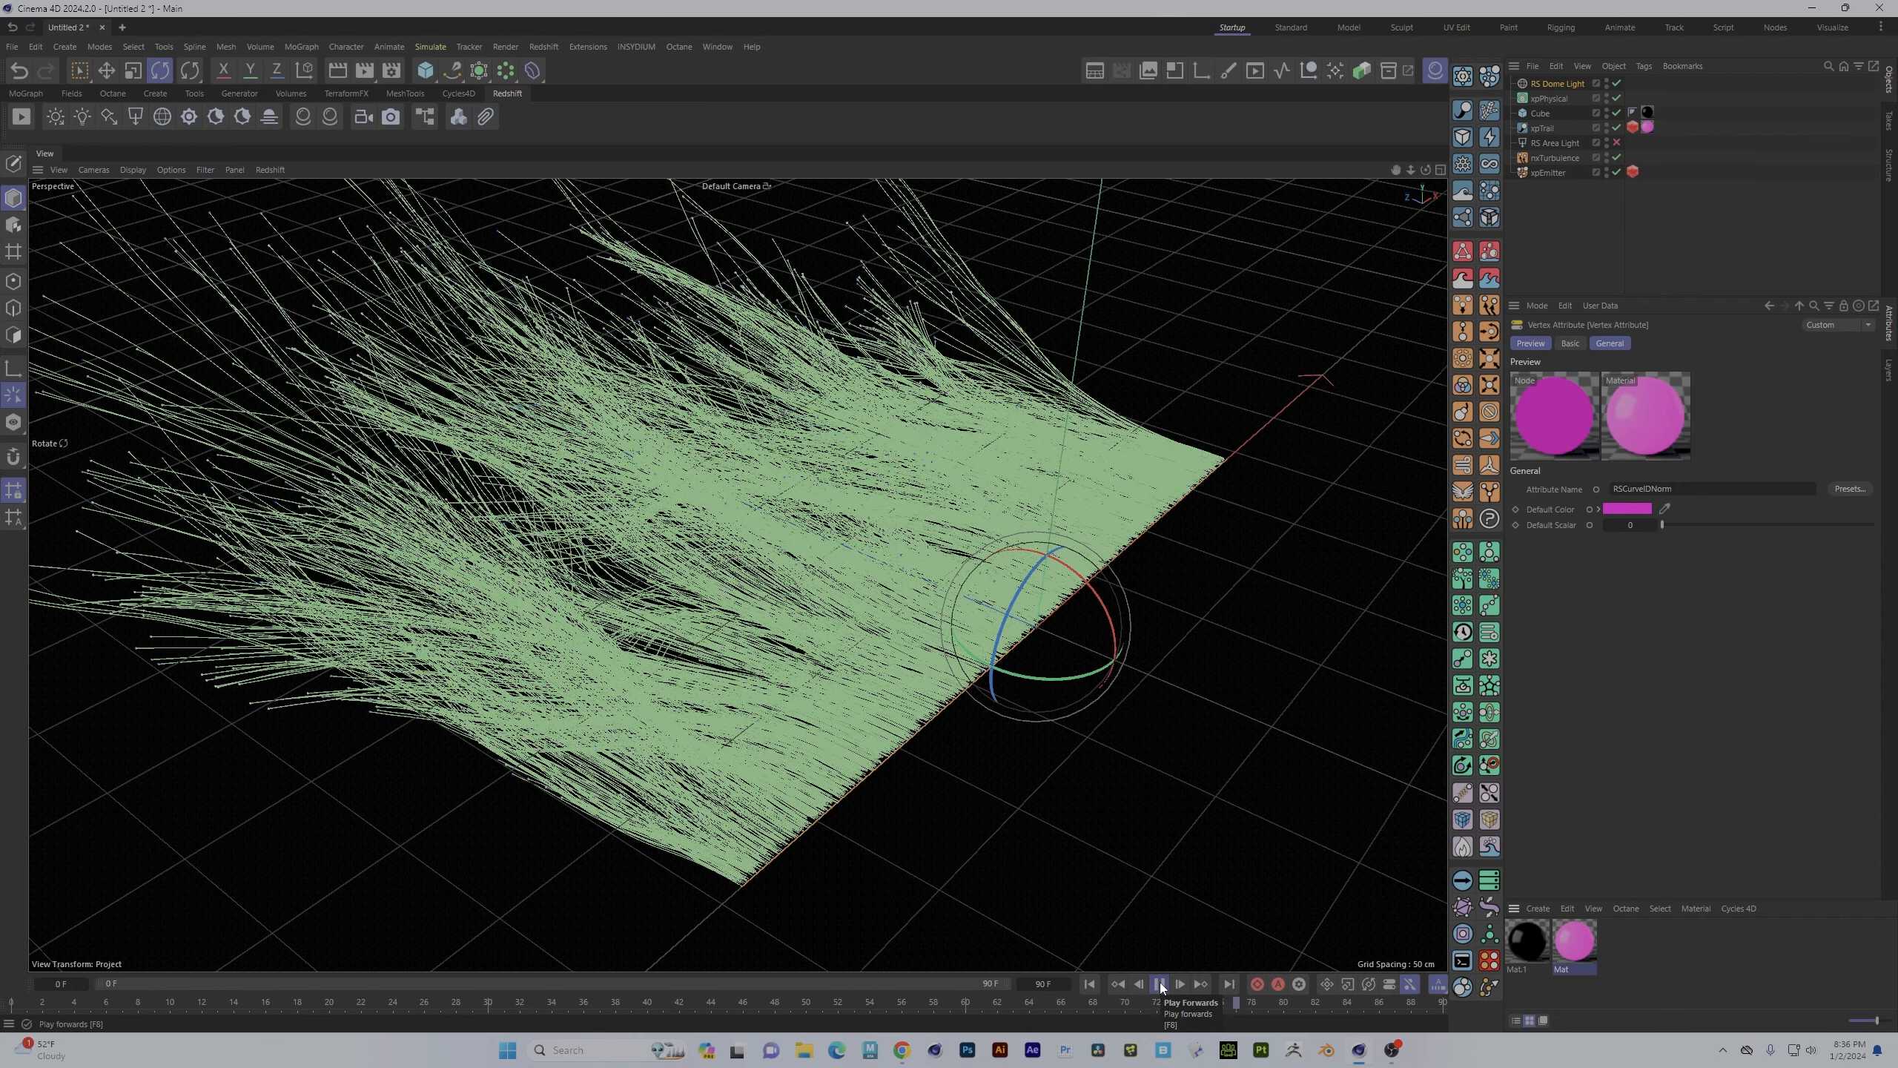
{"action": "left_click", "coordinate": [1160, 984]}
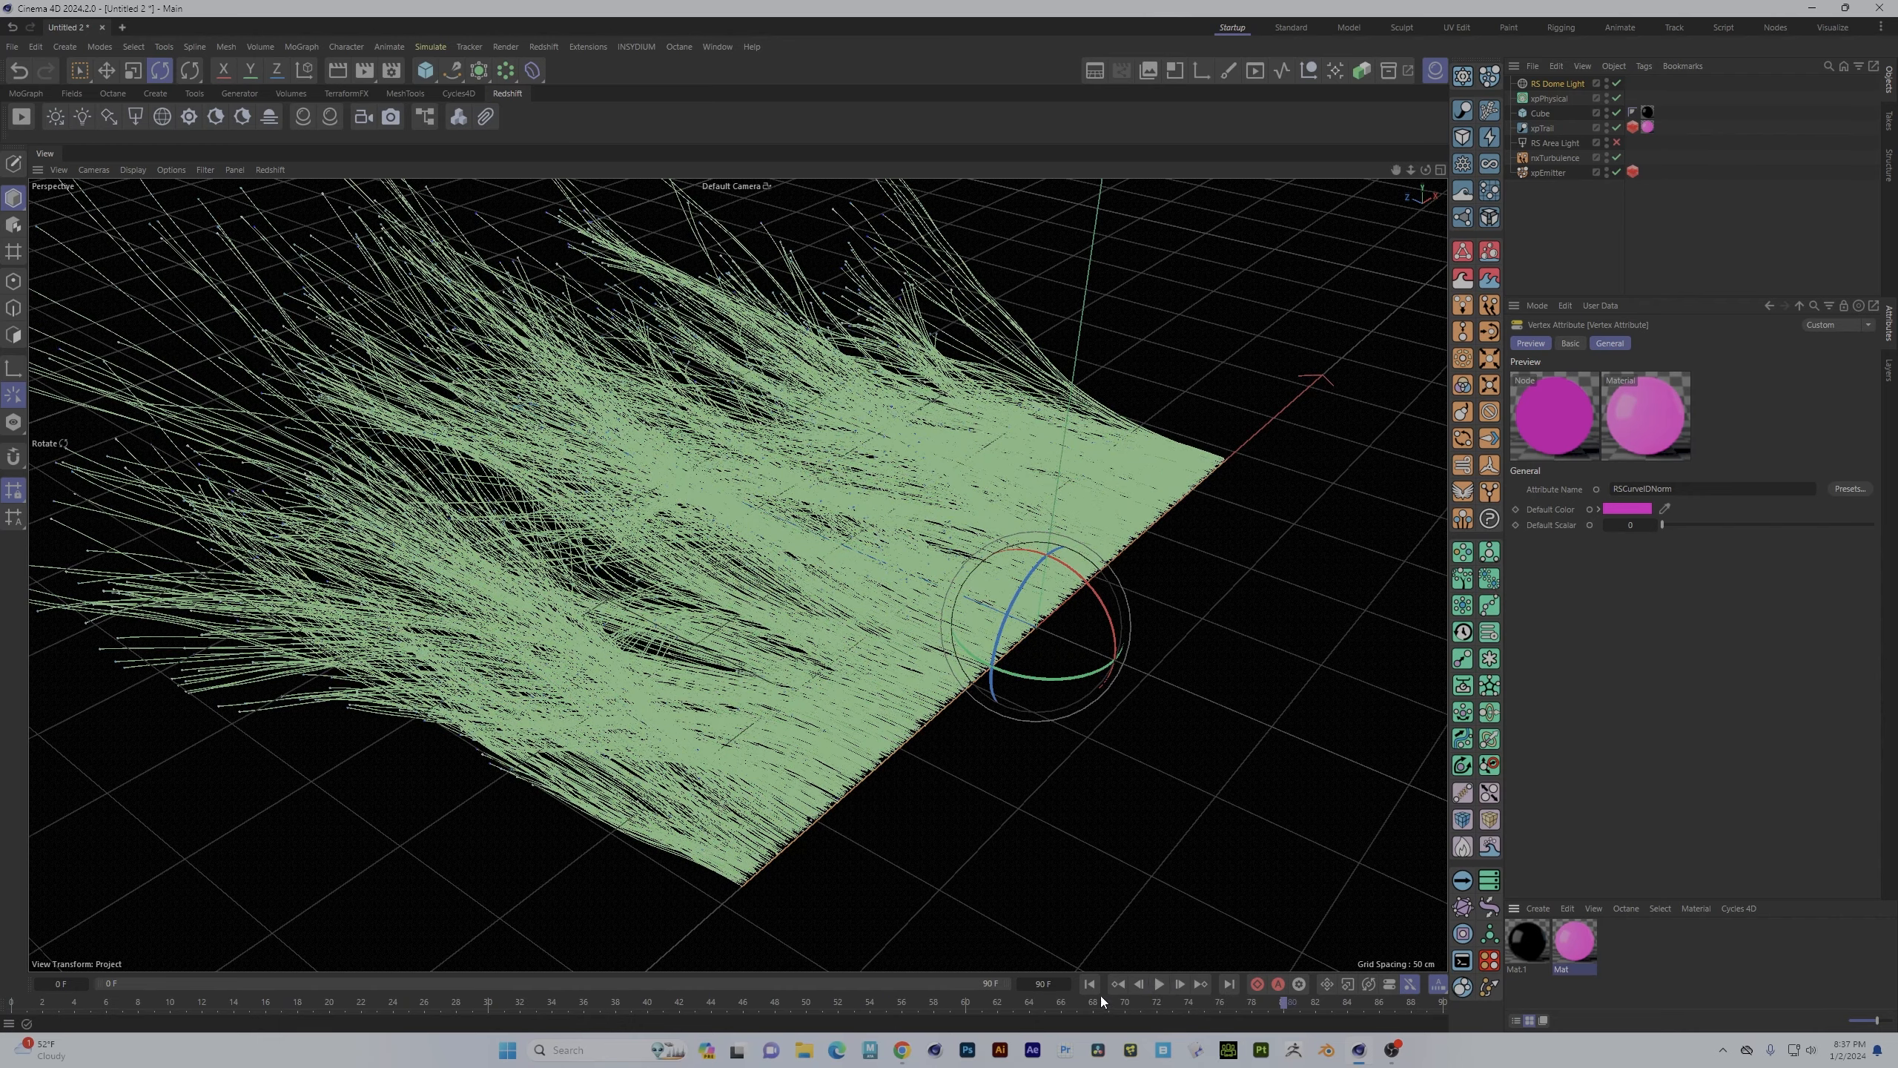
{"action": "left_click", "coordinate": [21, 116]}
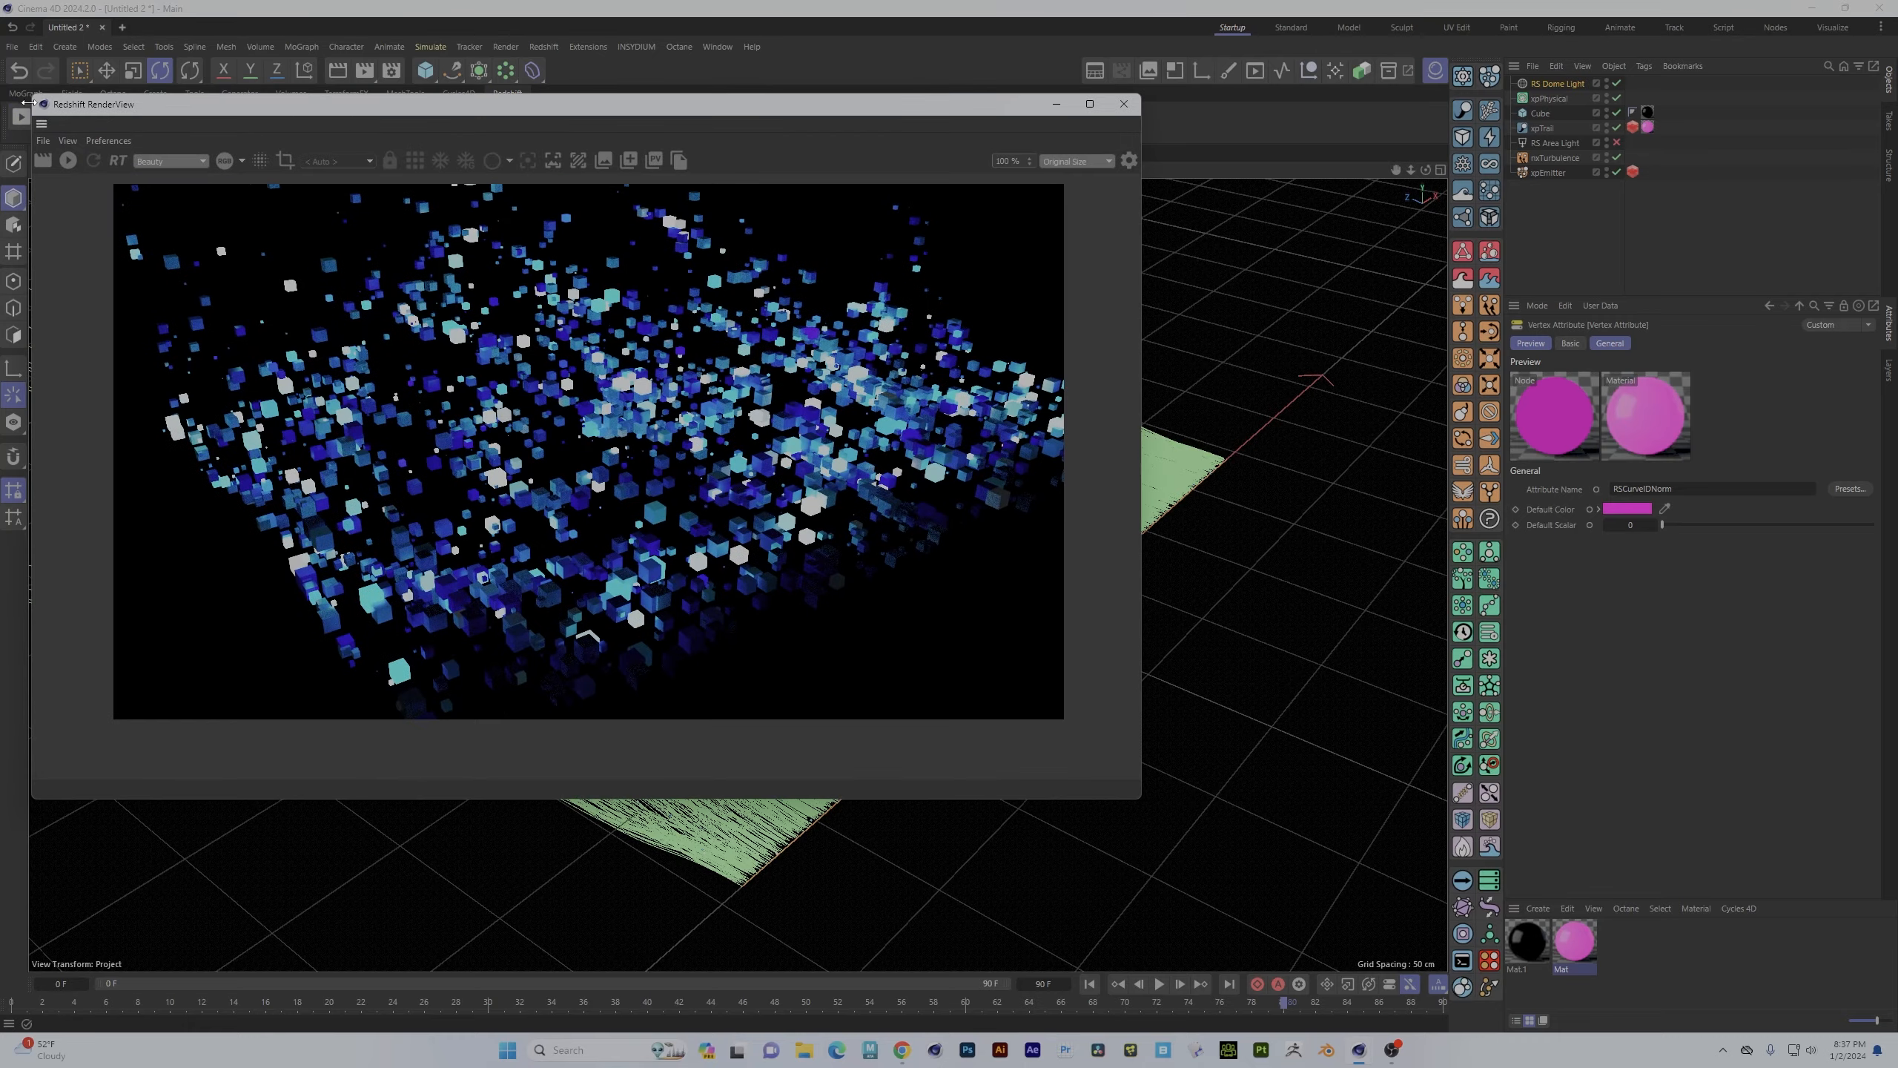
{"action": "left_click", "coordinate": [70, 161]}
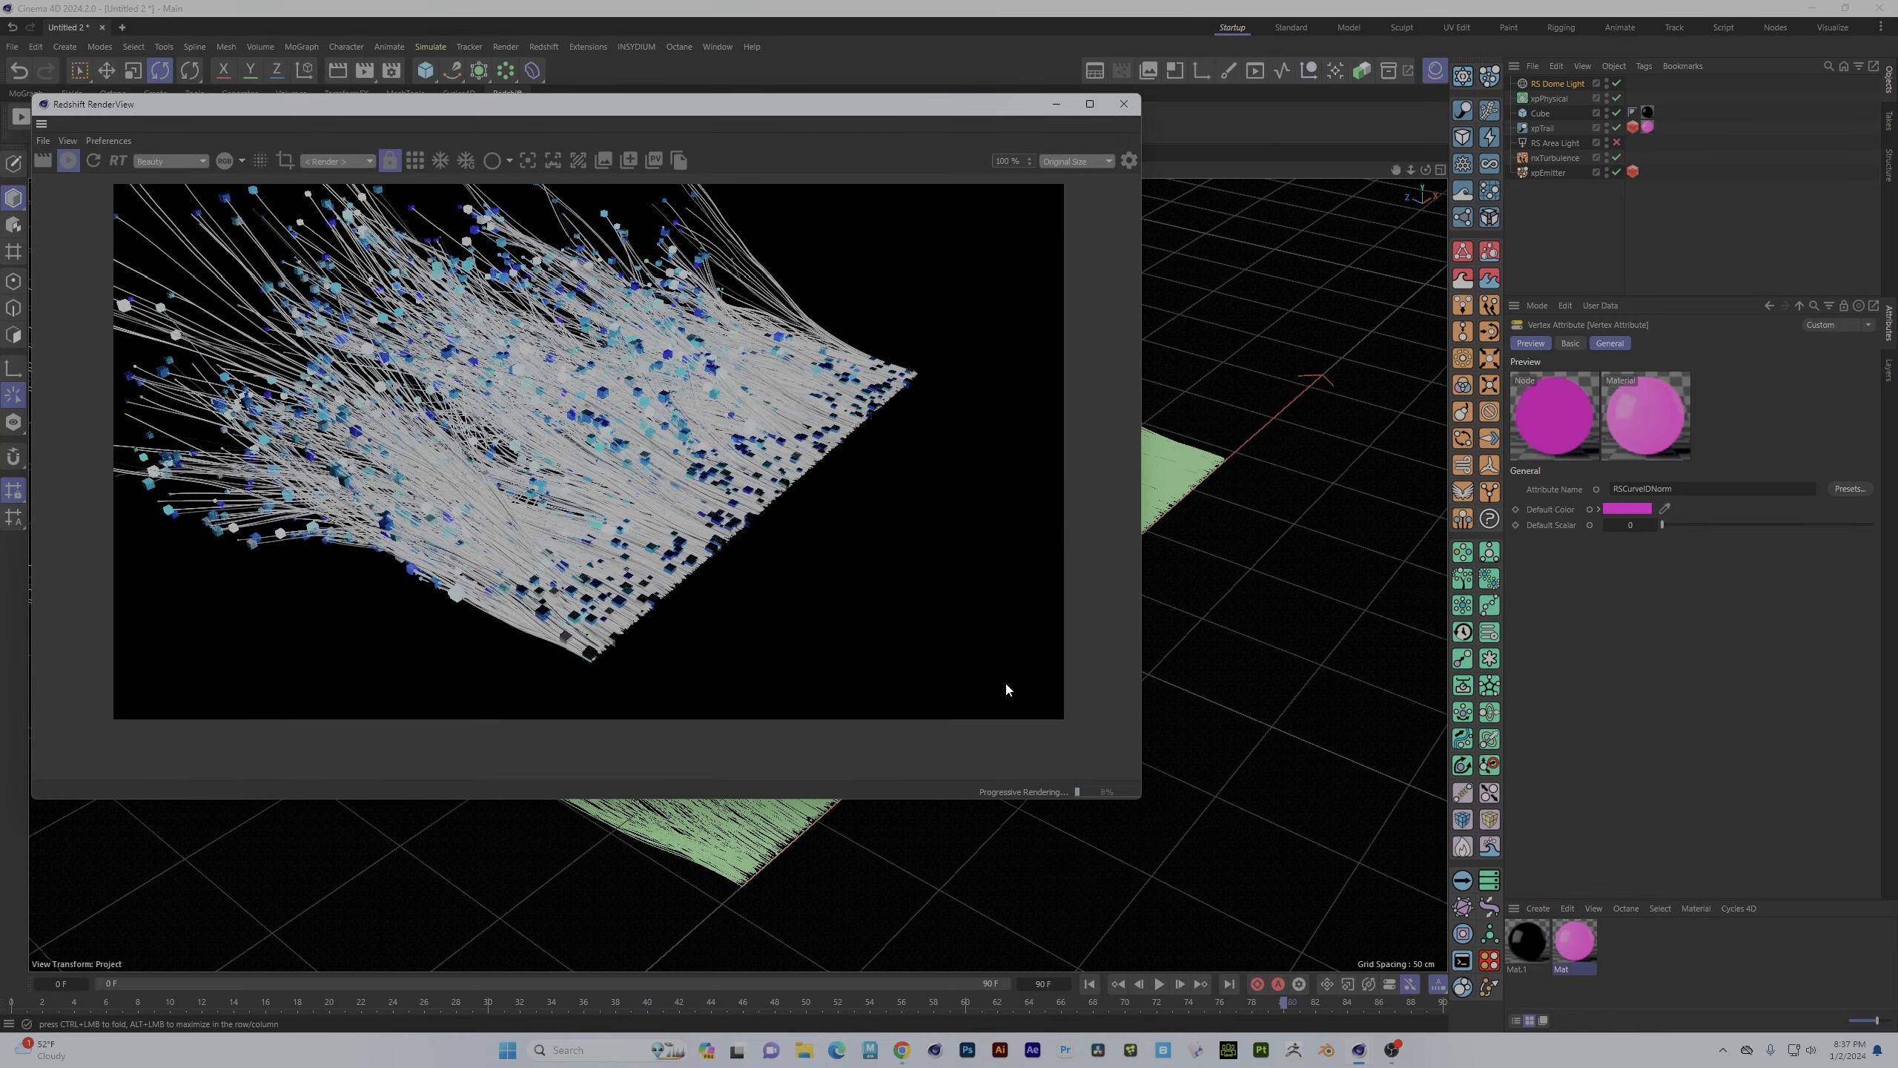
- Open the pink Mat material's node graph and move the lower Vertex Attribute node farther from RS Standard
{"action": "left_click_drag", "start_coordinate": [1165, 627], "coordinate": [985, 824]}
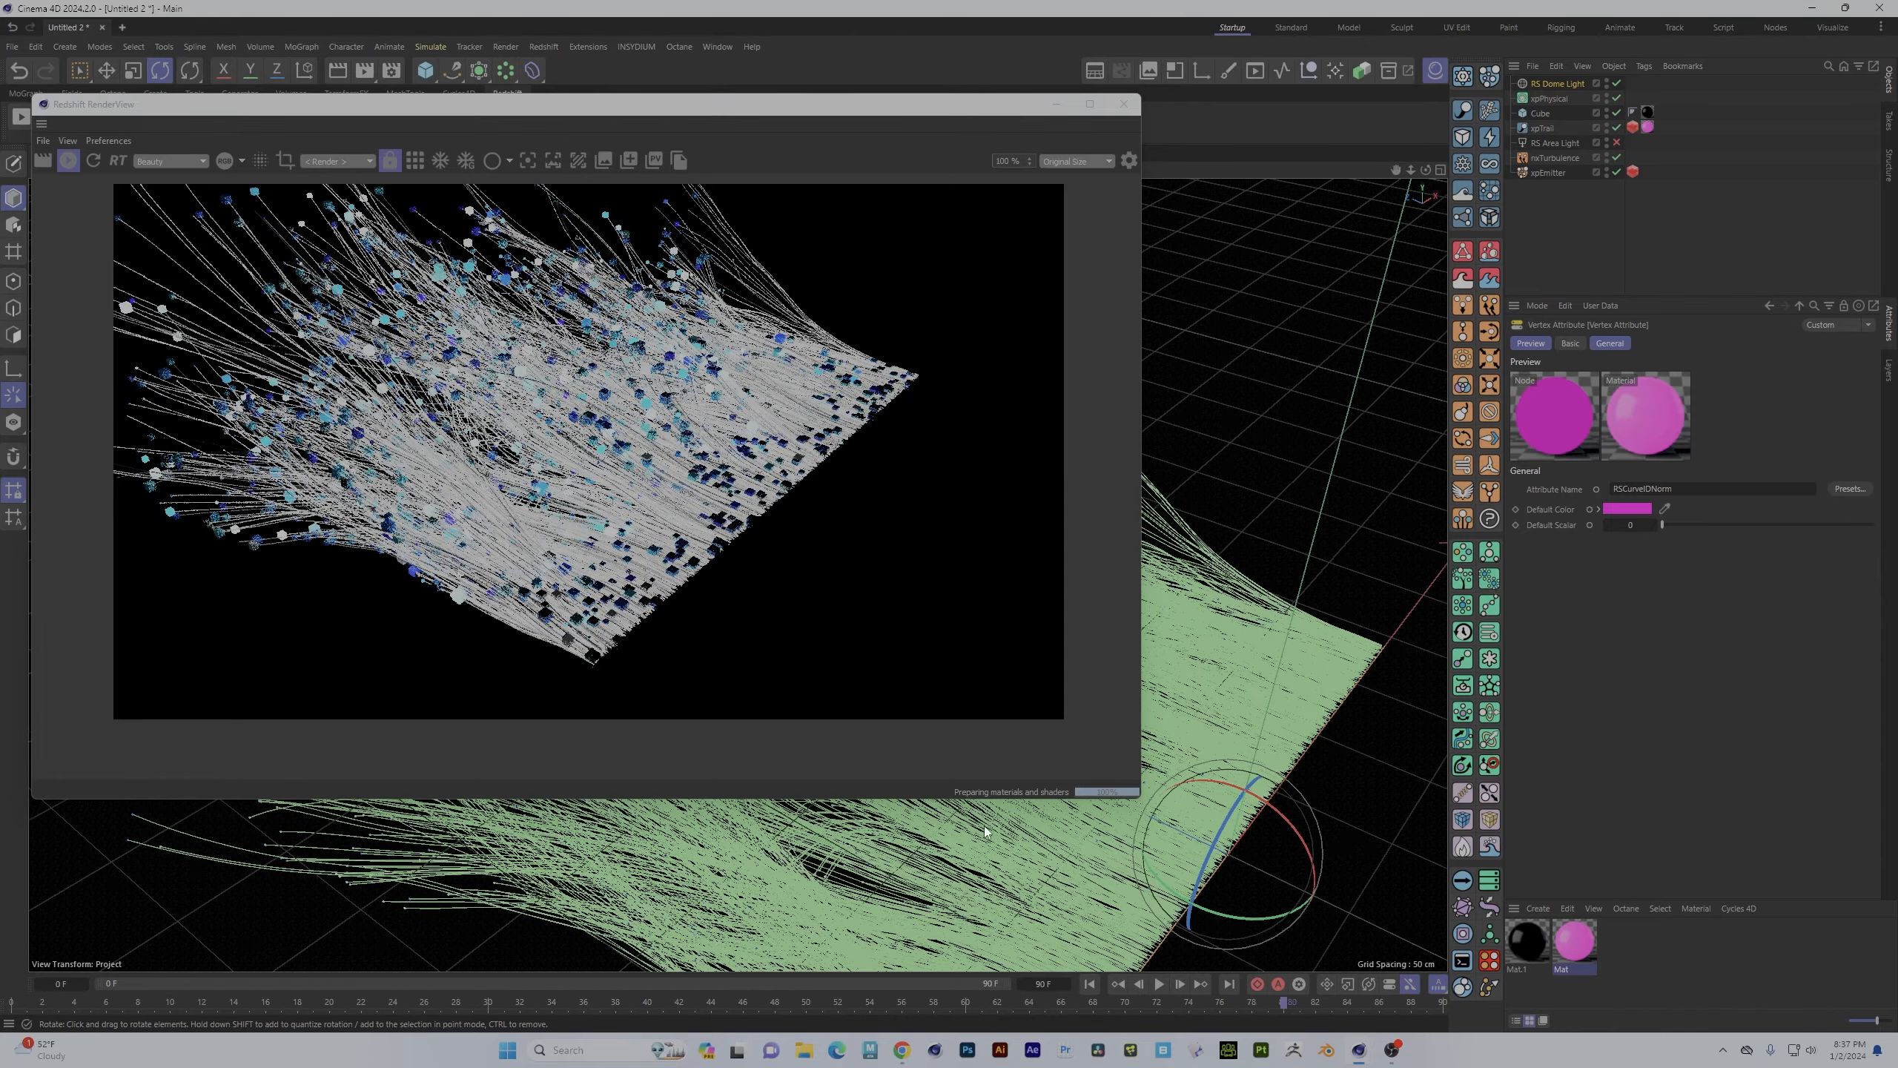
{"action": "left_click_drag", "start_coordinate": [847, 880], "coordinate": [871, 912]}
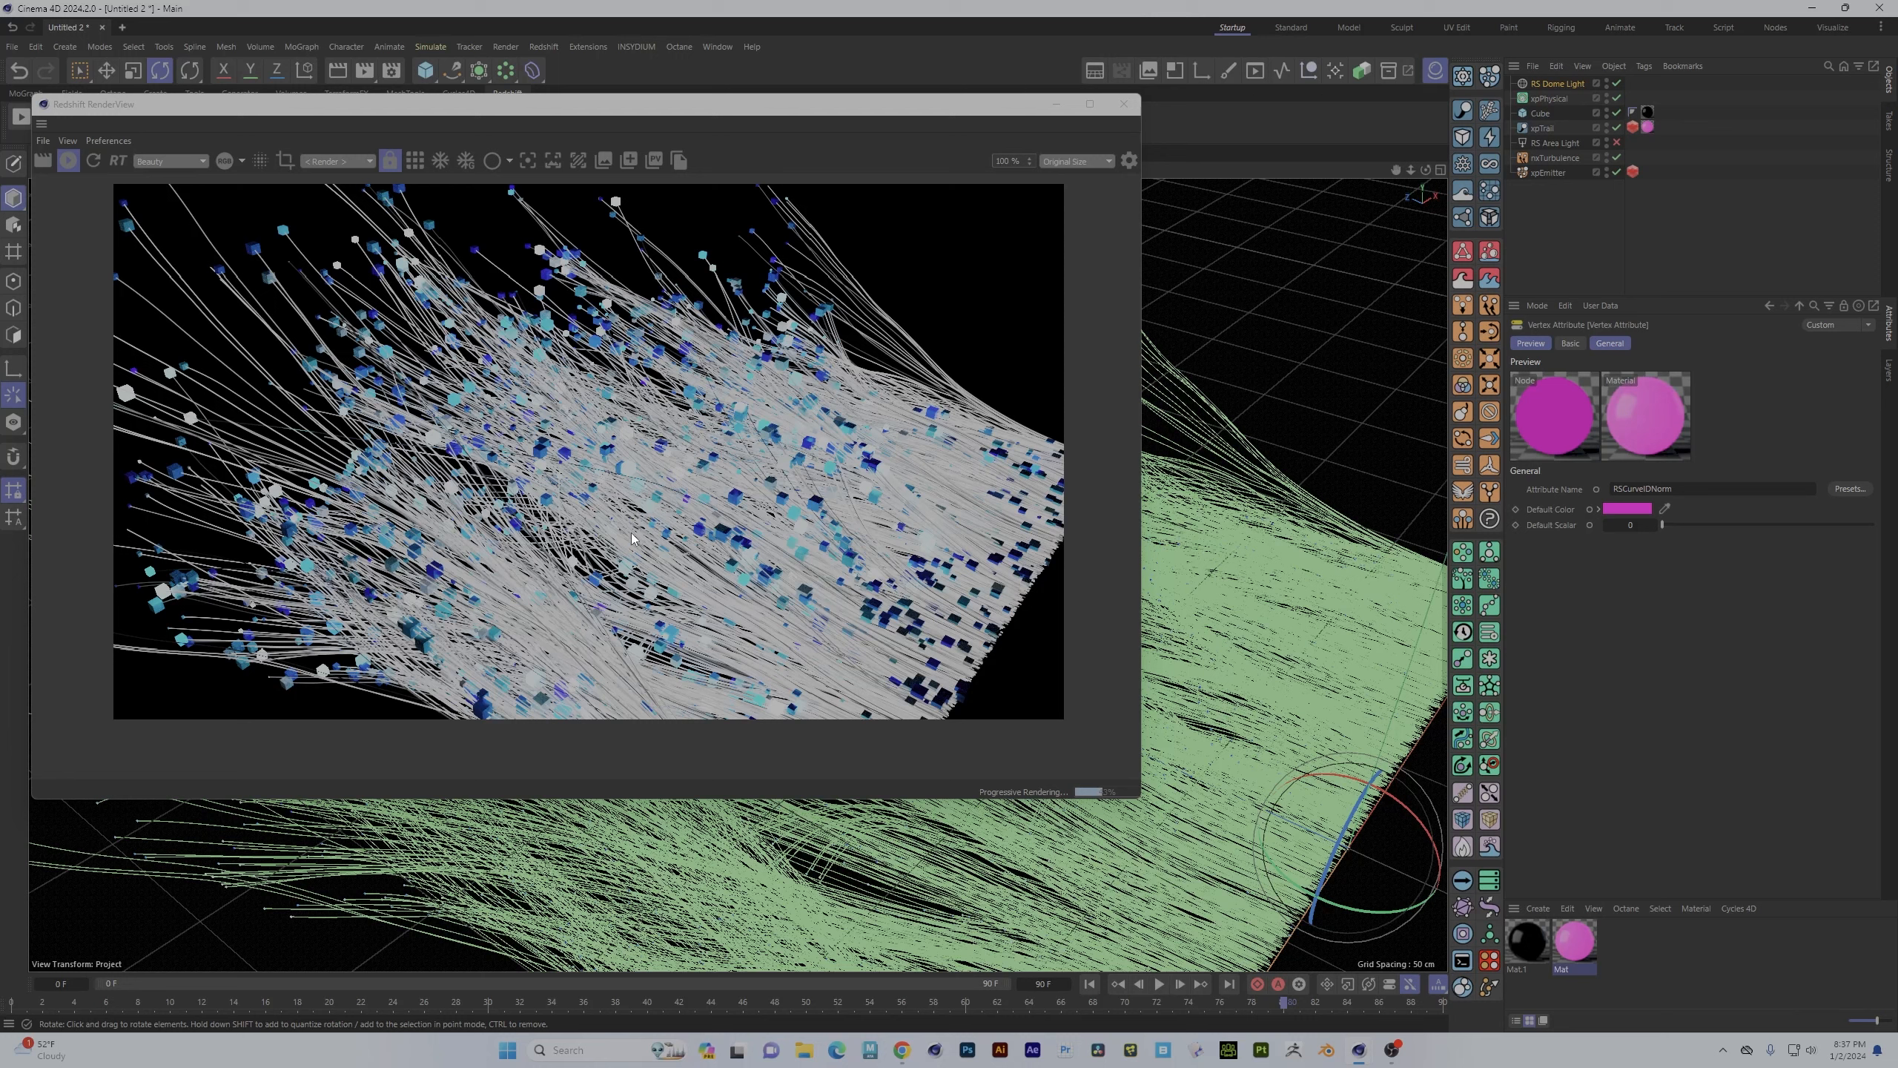
{"action": "left_click", "coordinate": [1574, 940]}
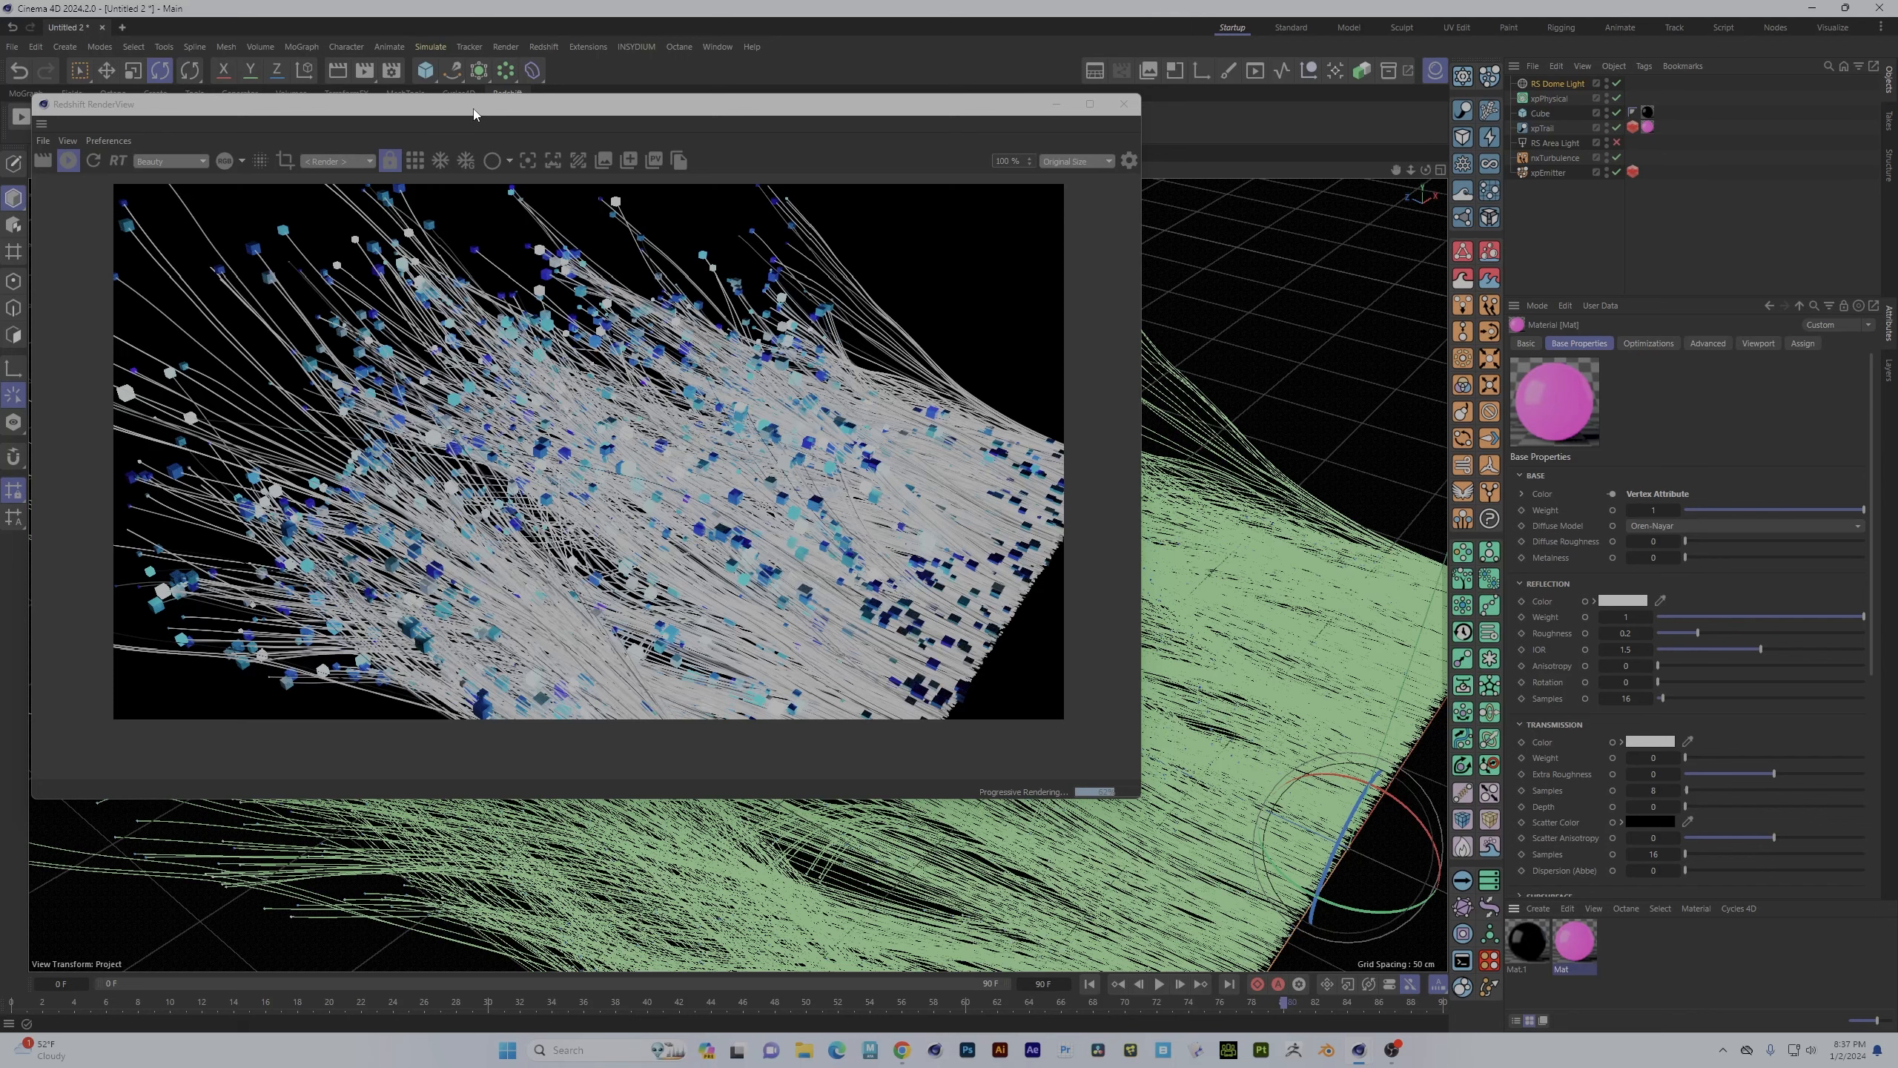
{"action": "left_click_drag", "start_coordinate": [473, 108], "coordinate": [548, 258]}
{"action": "left_click", "coordinate": [1583, 937]}
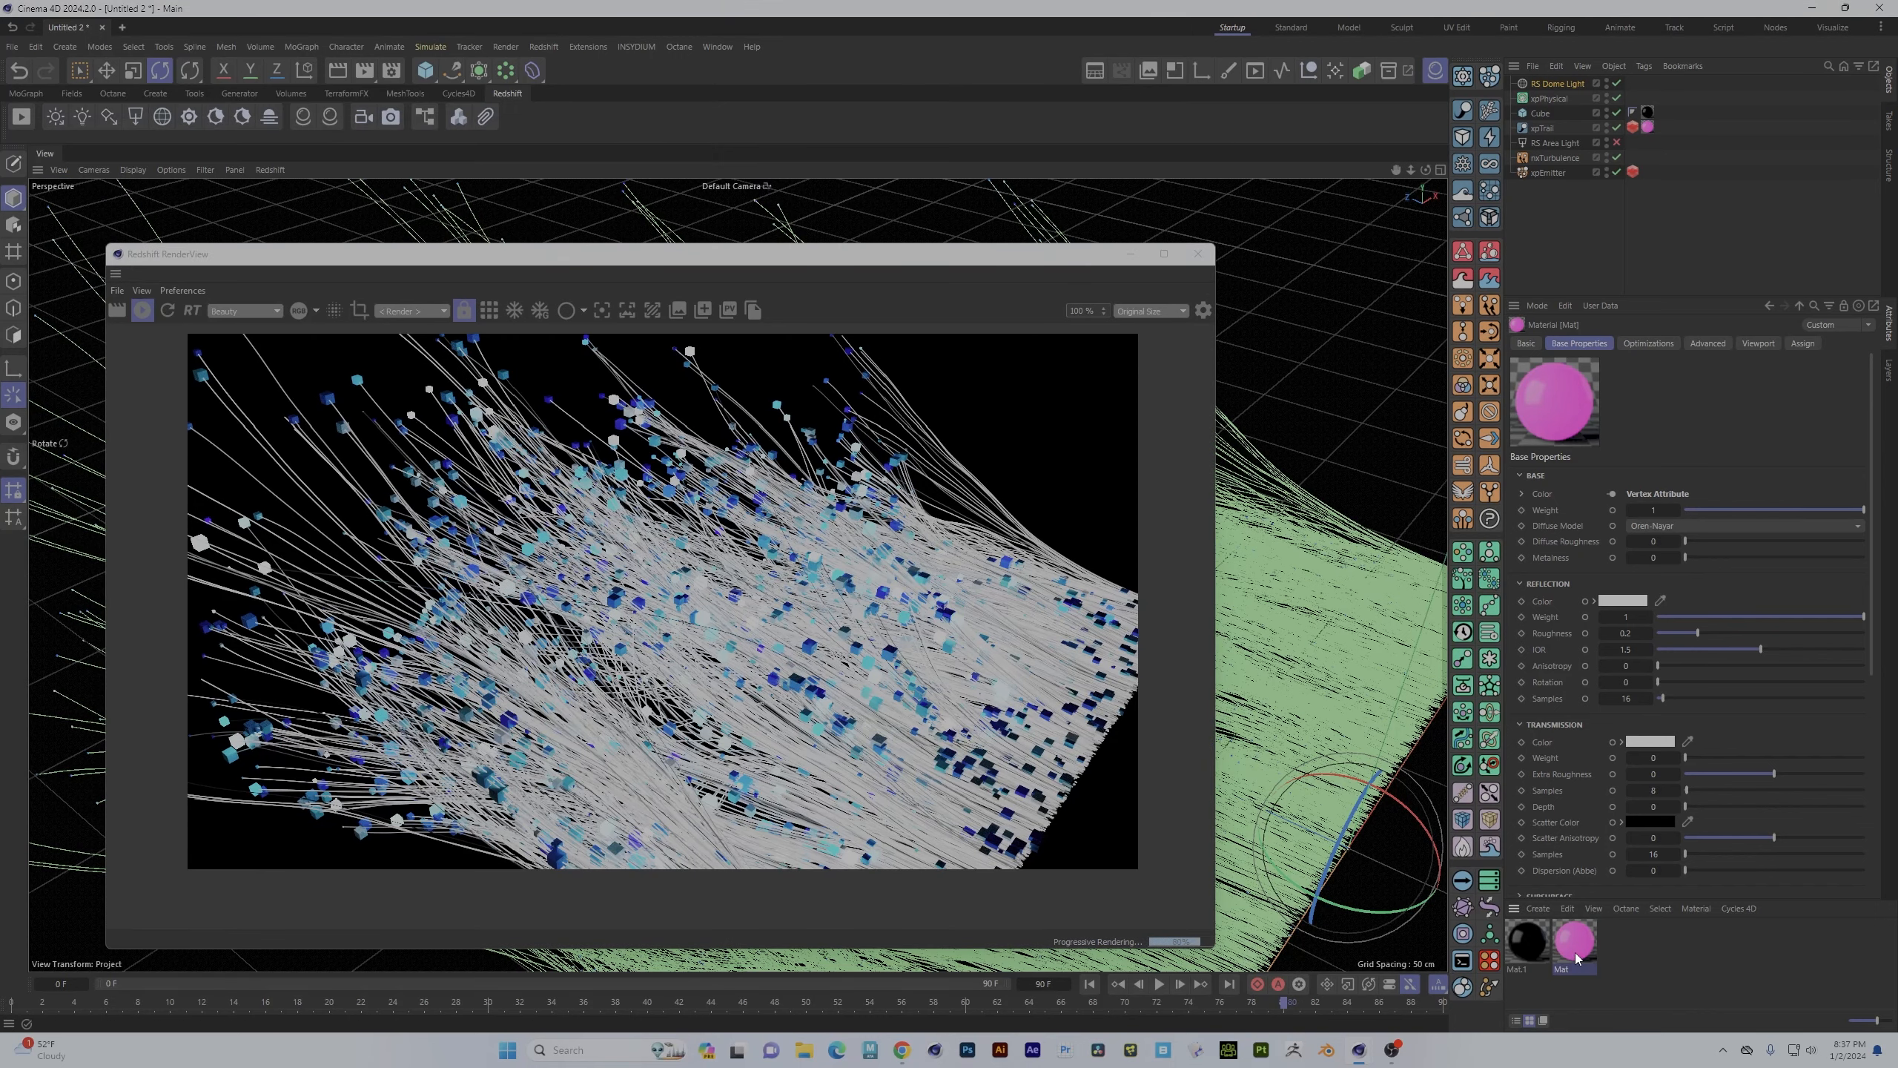
{"action": "double_click", "coordinate": [1575, 950]}
{"action": "left_click_drag", "start_coordinate": [1053, 649], "coordinate": [1009, 629]}
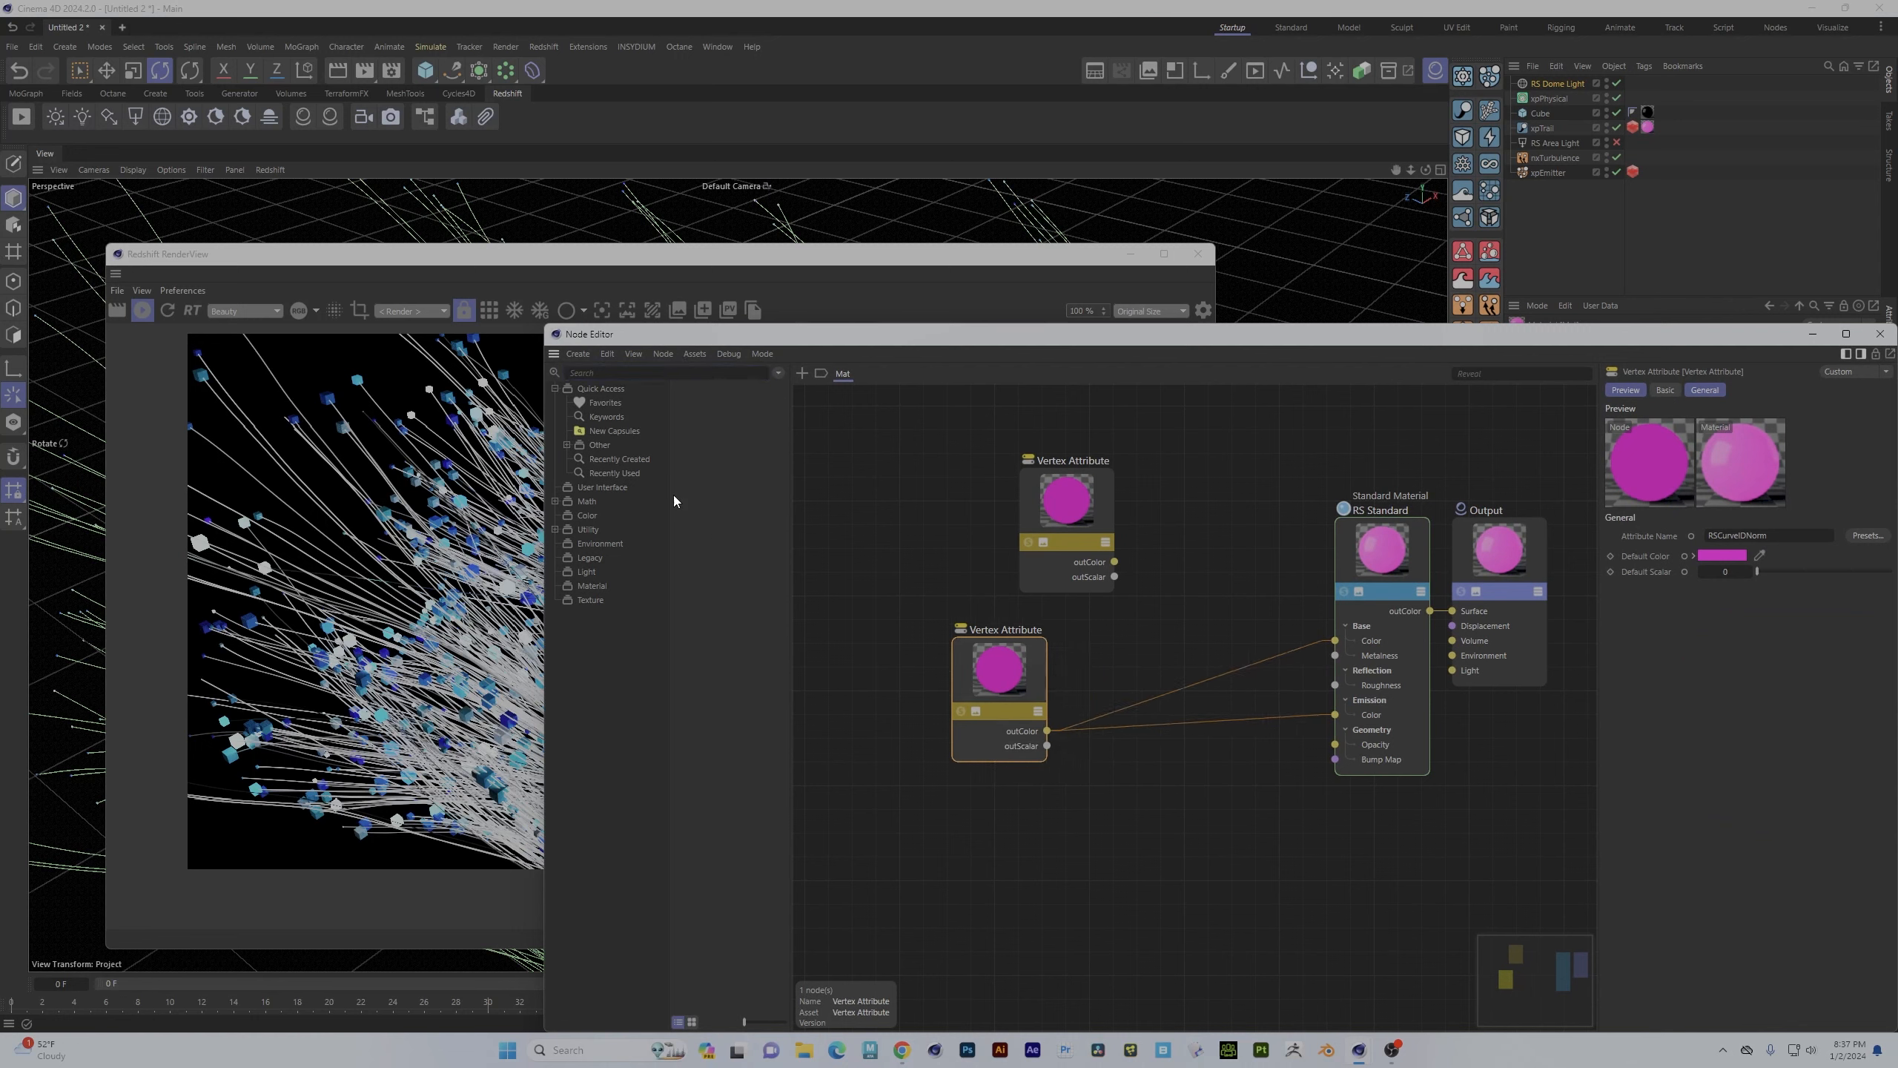
- Insert a Ramp node between the lower Vertex Attribute and RS Standard, feeding both Base Color and Emission Color
{"action": "left_click", "coordinate": [661, 372]}
{"action": "type", "text": "r"}
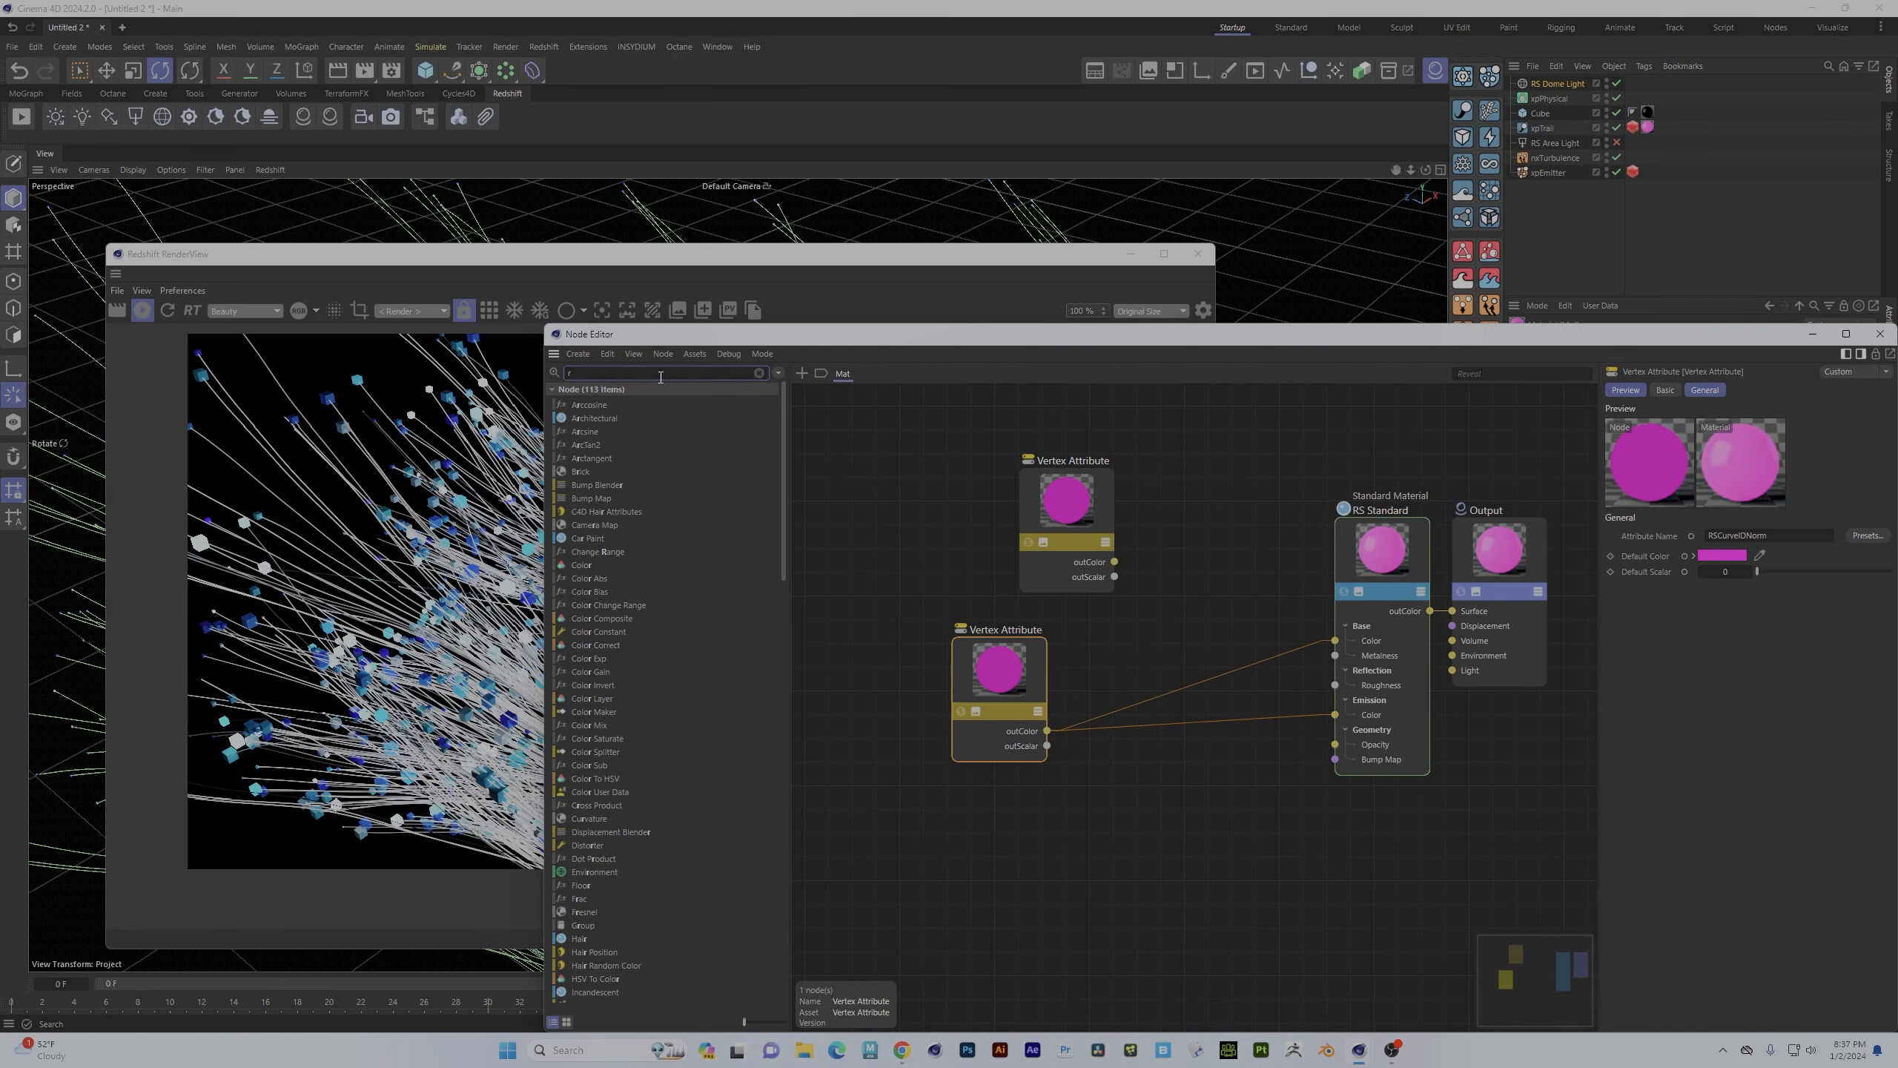
{"action": "type", "text": "amp"}
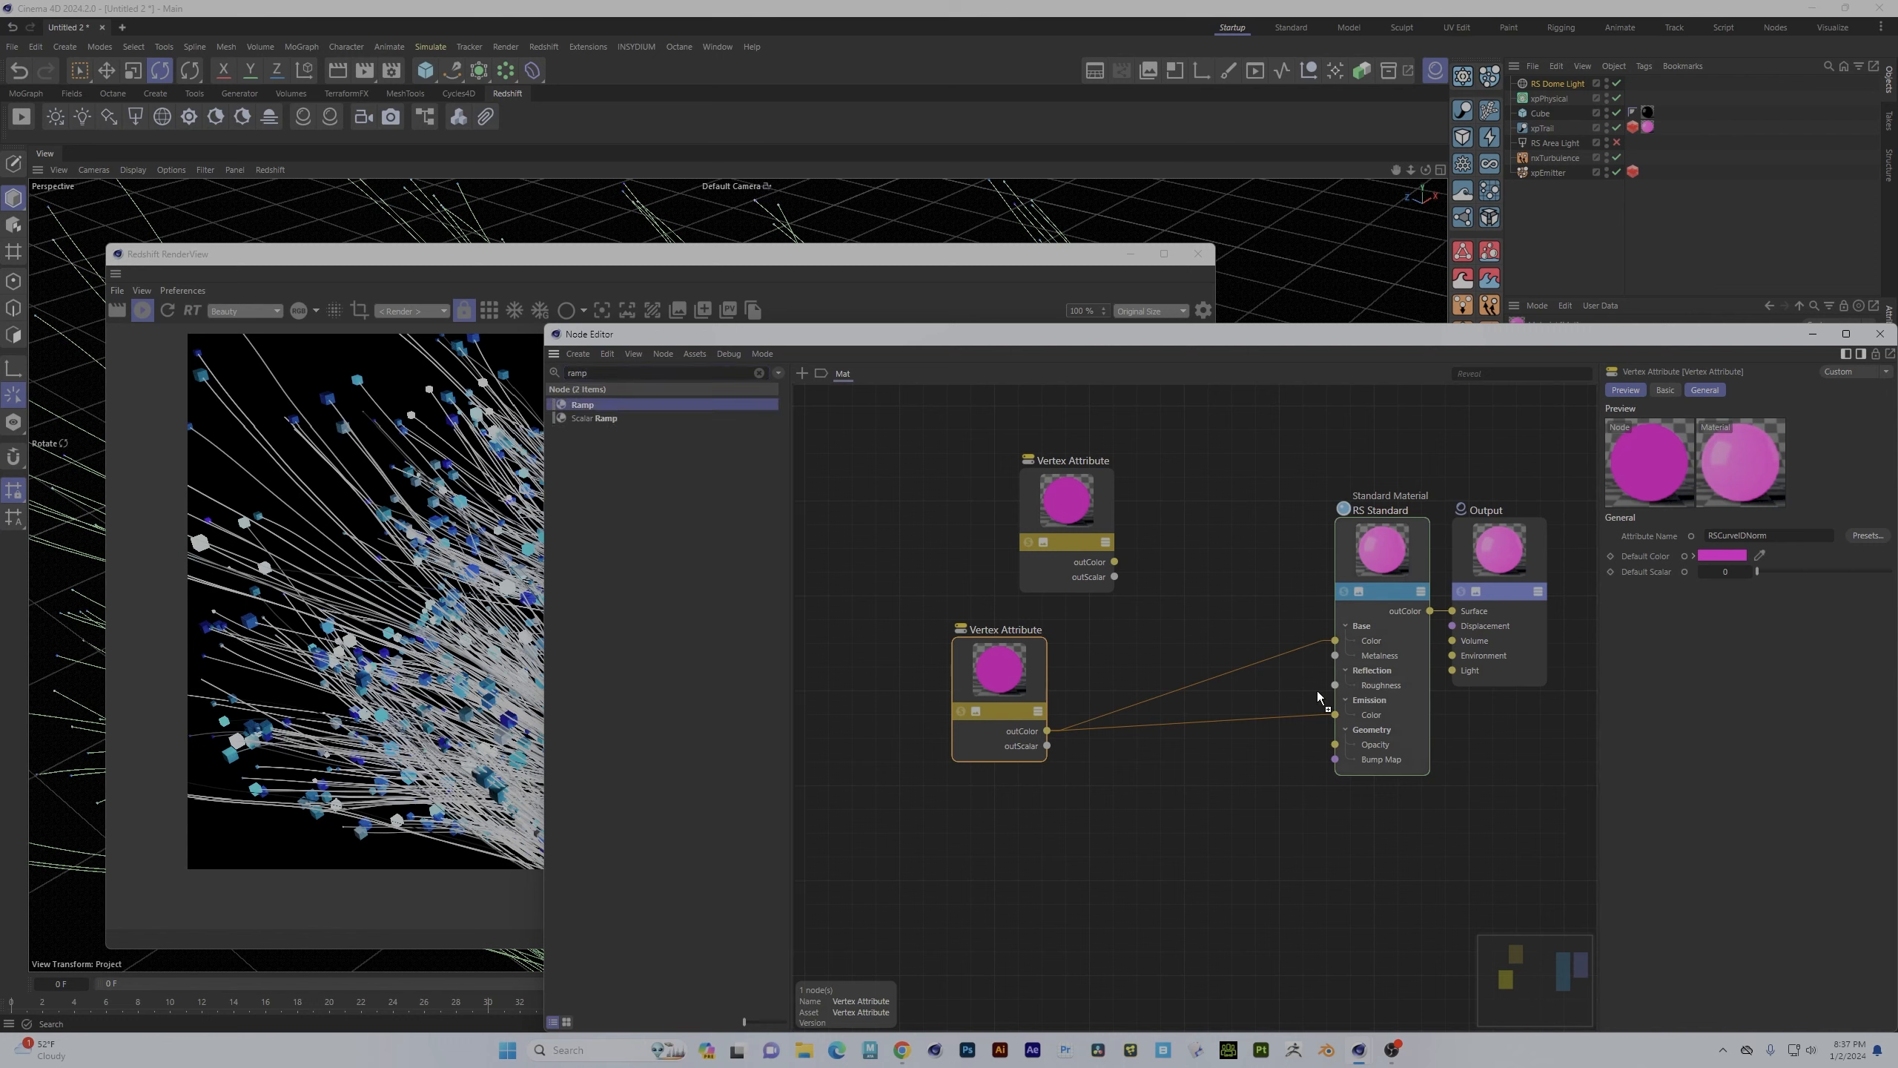
{"action": "left_click_drag", "start_coordinate": [1317, 691], "coordinate": [1335, 641]}
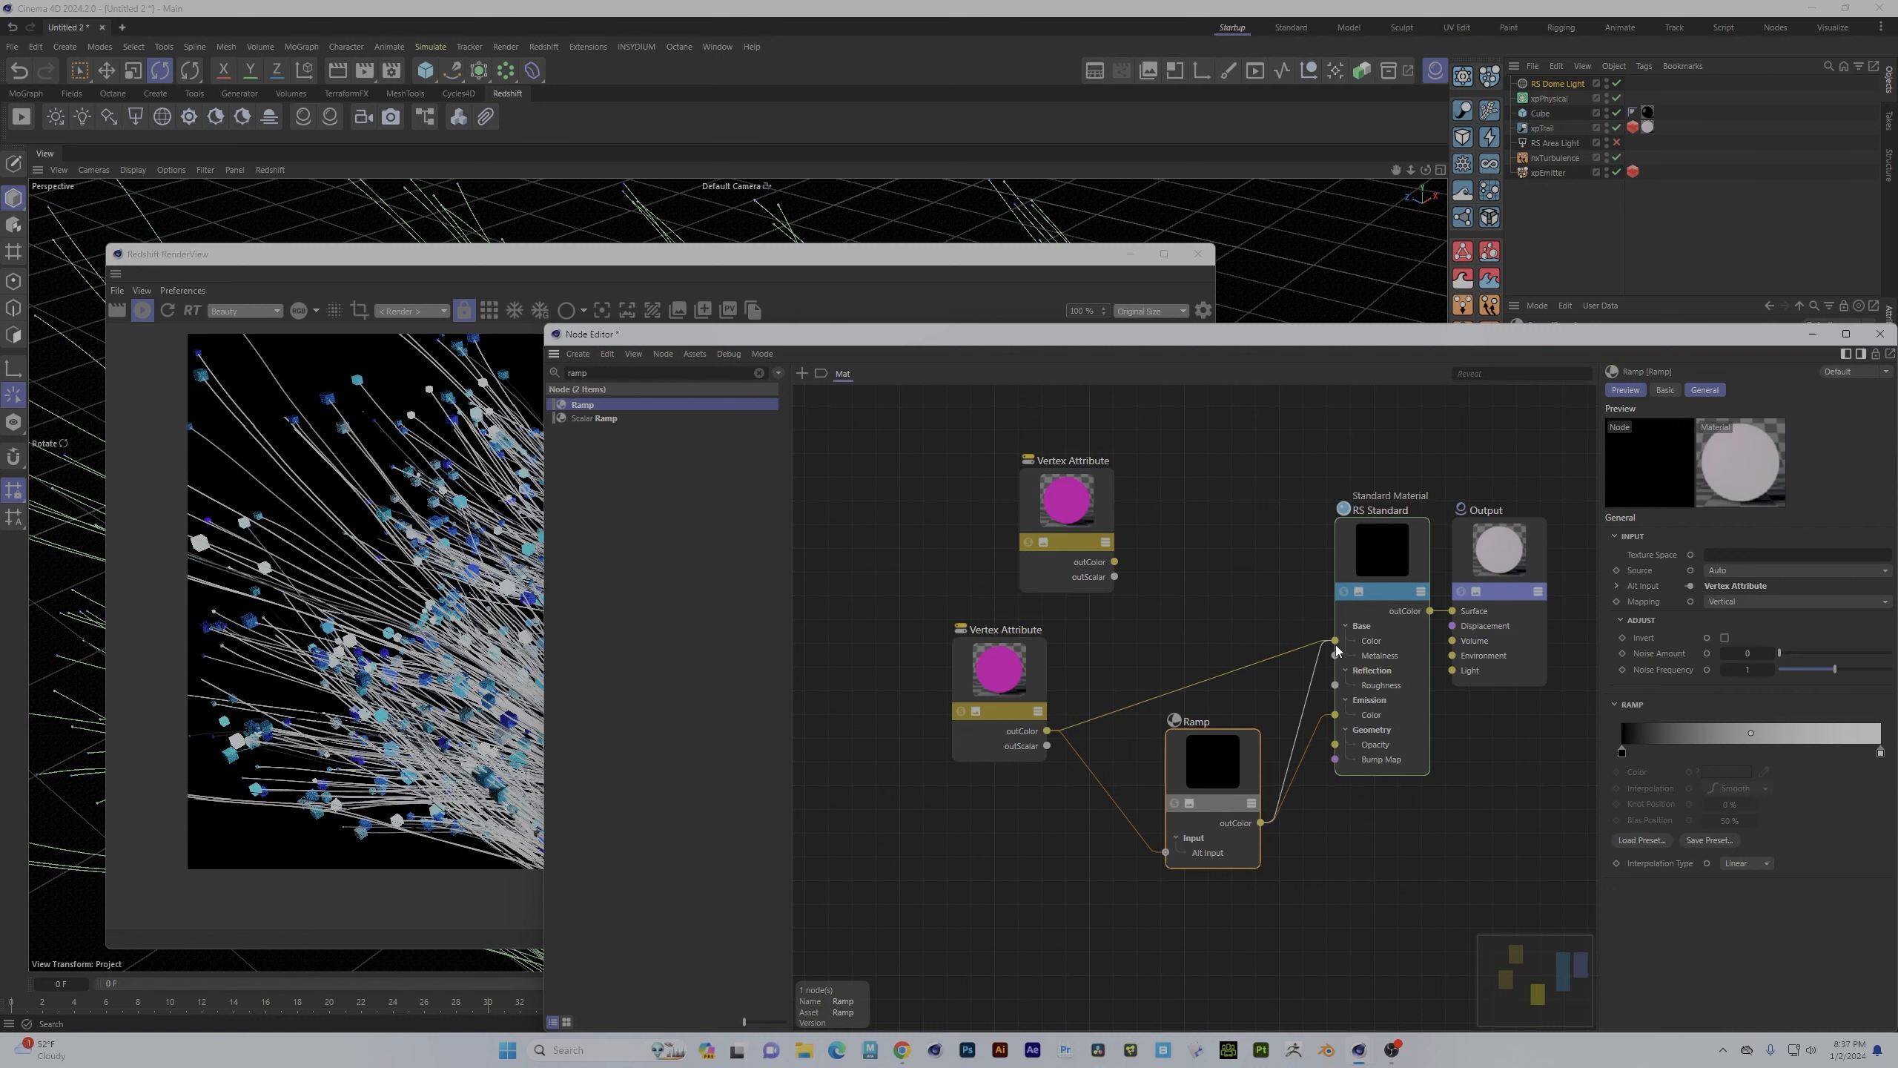
{"action": "left_click_drag", "start_coordinate": [1215, 777], "coordinate": [1221, 701]}
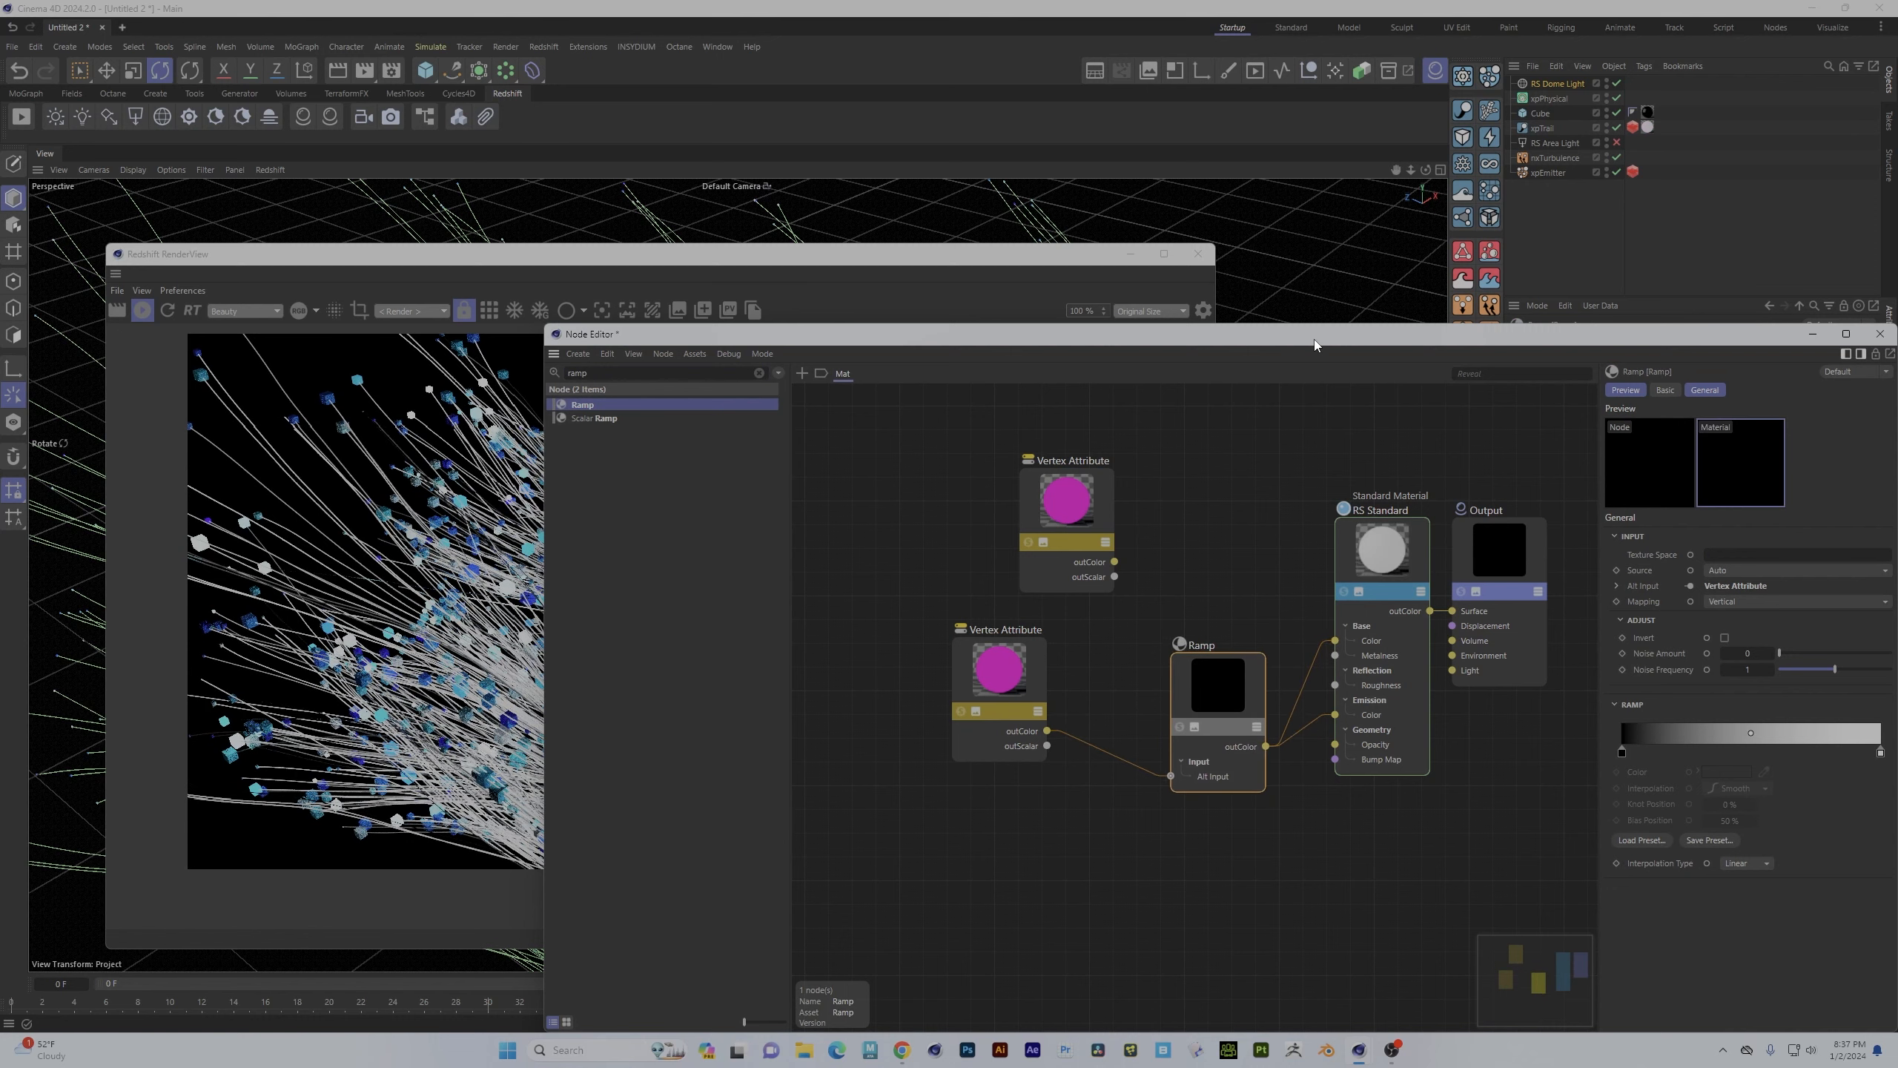
- Arrange the Node Editor and RenderView windows for comparison, and move the Ramp's black knot to about 39%
{"action": "left_click_drag", "start_coordinate": [1314, 338], "coordinate": [1264, 200]}
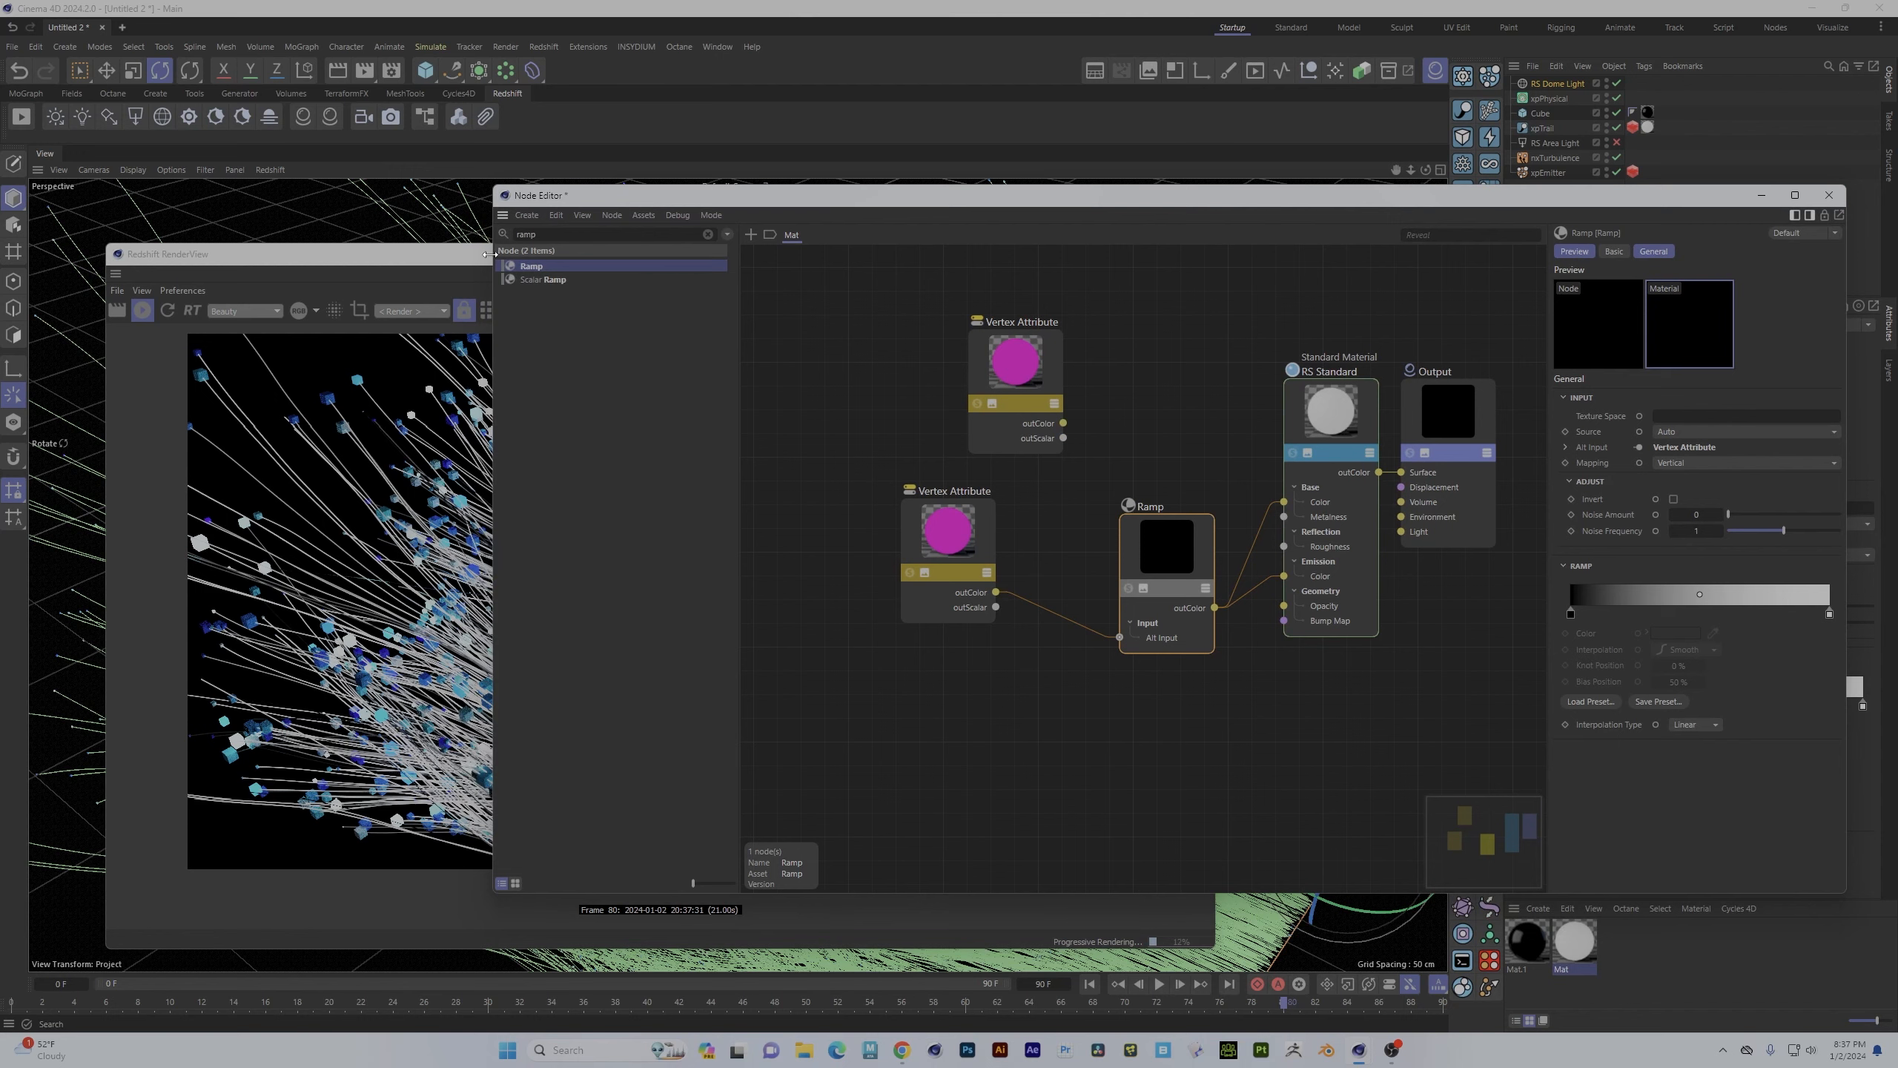
{"action": "left_click_drag", "start_coordinate": [482, 254], "coordinate": [413, 74]}
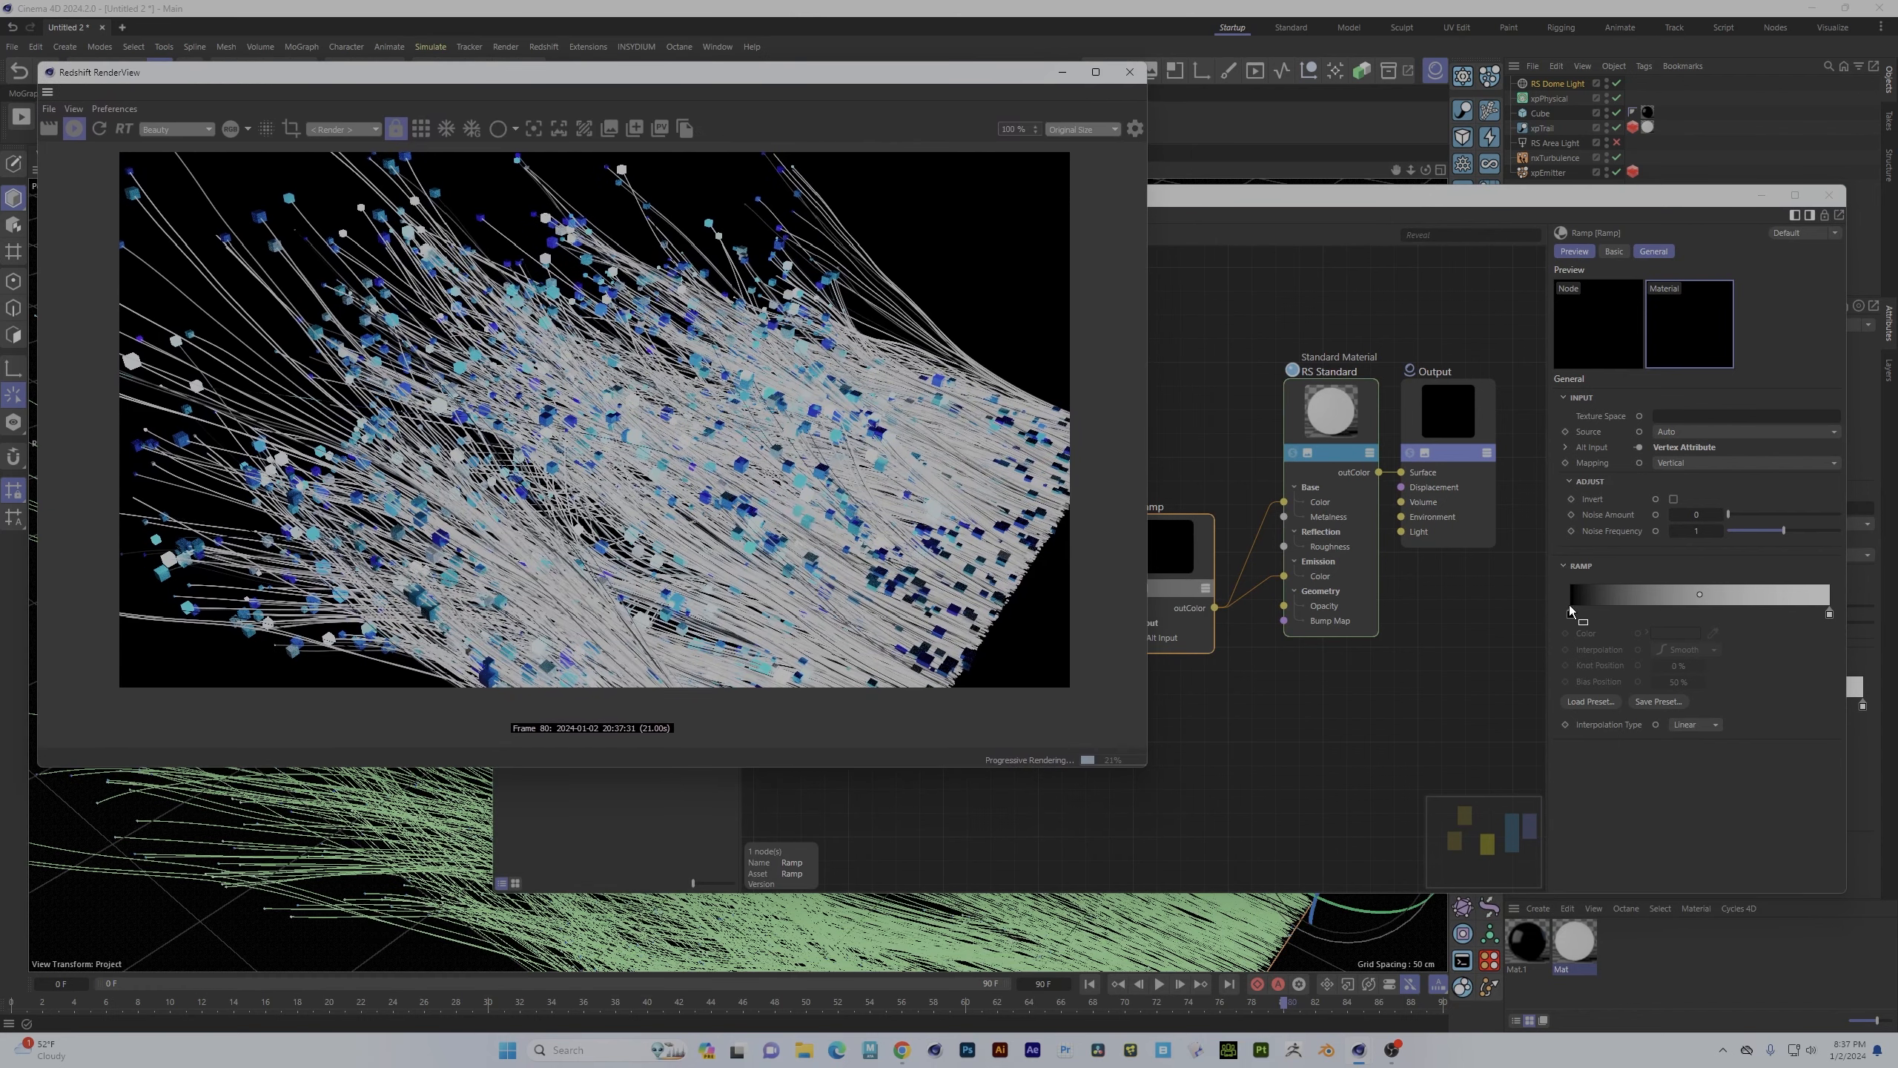
{"action": "left_click", "coordinate": [1569, 611]}
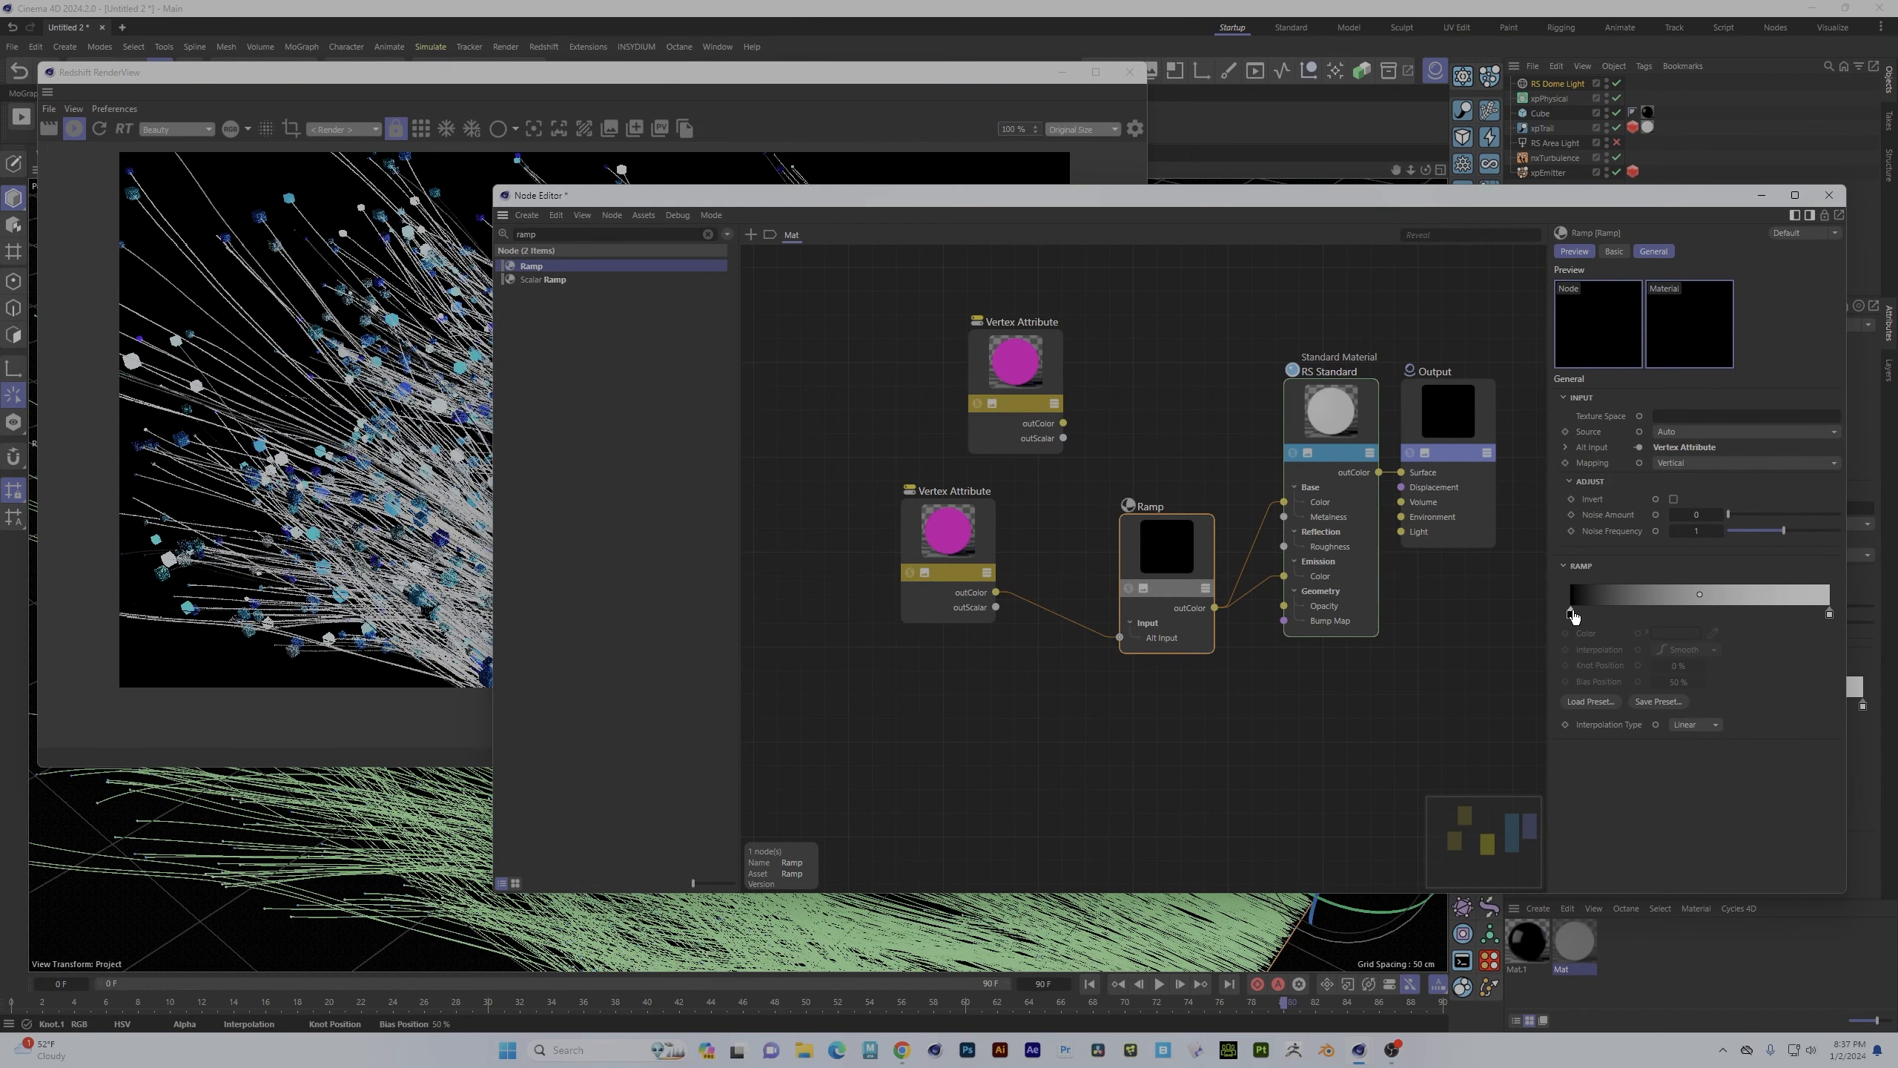
{"action": "left_click_drag", "start_coordinate": [1573, 614], "coordinate": [1672, 613]}
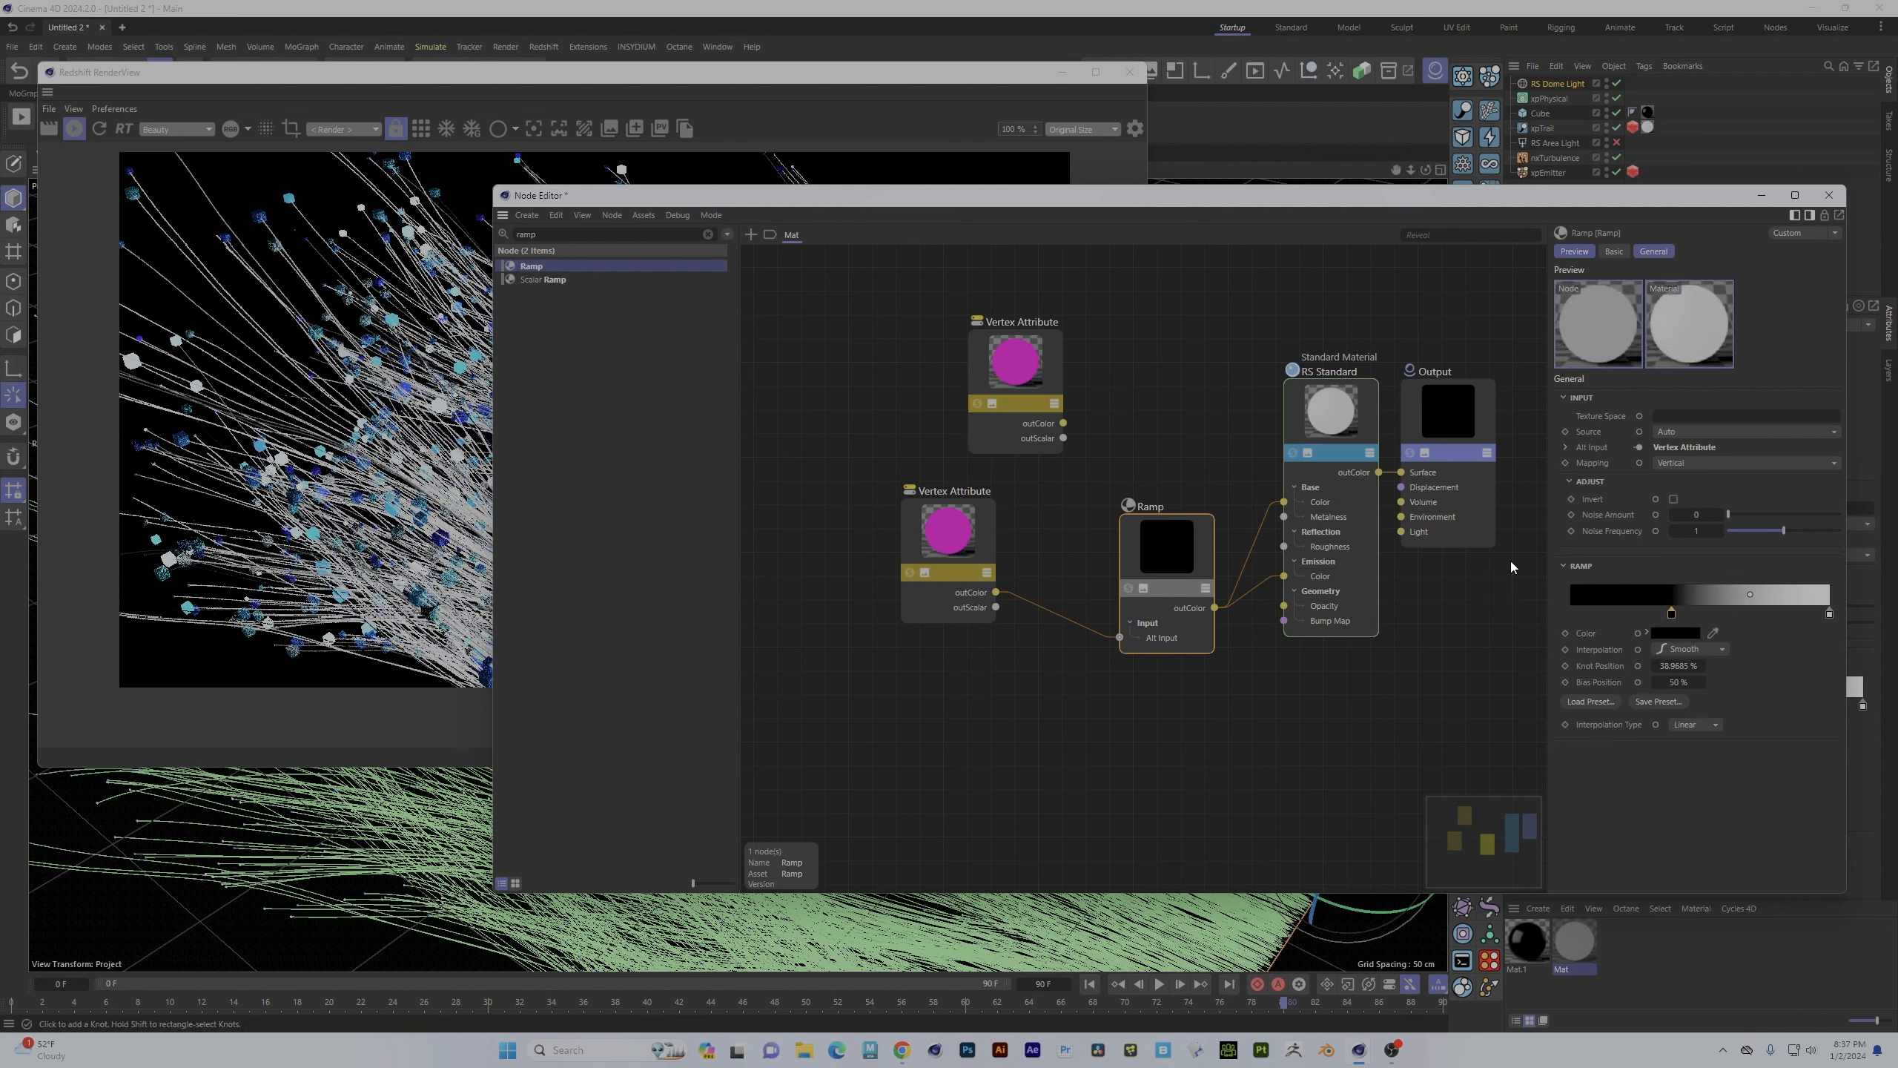
{"action": "left_click", "coordinate": [718, 84]}
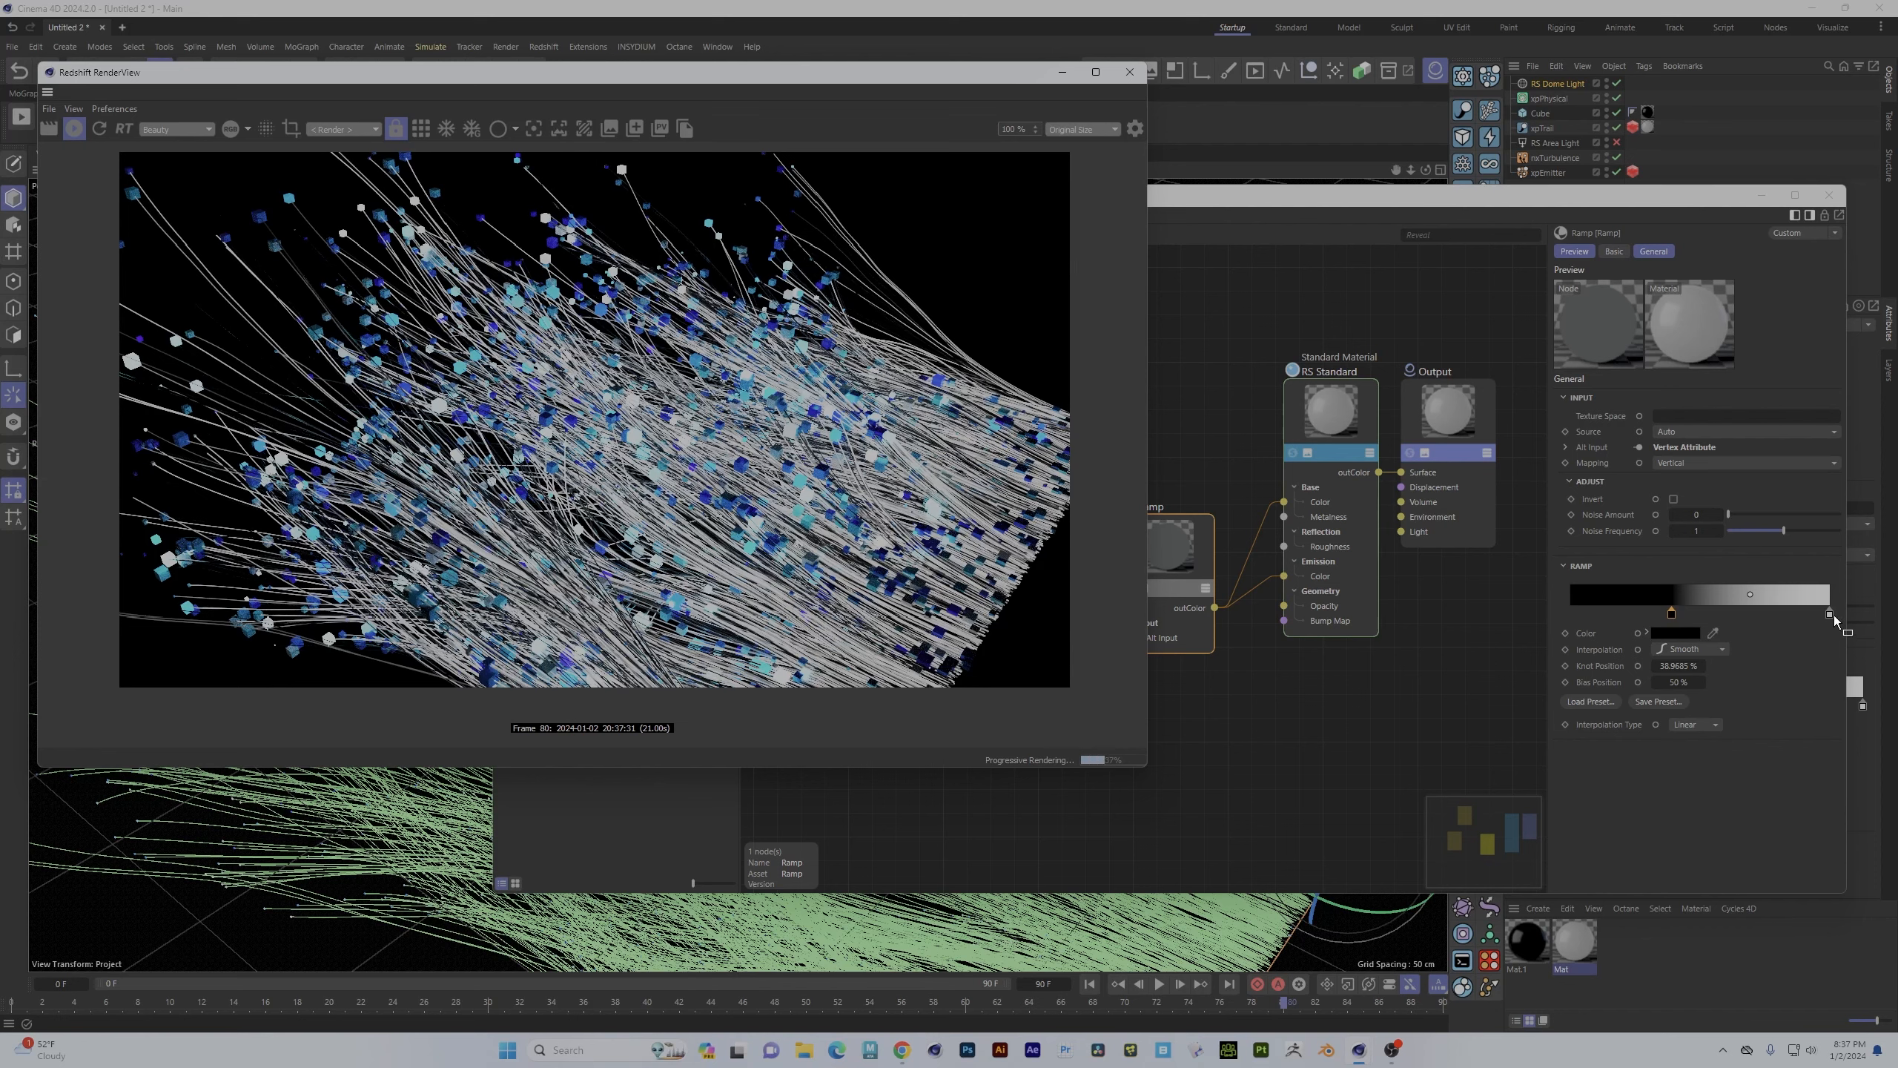
- Narrow the Ramp to a thin white band, with the white knot at about 47% and black knots close on both sides
{"action": "left_click_drag", "start_coordinate": [1828, 614], "coordinate": [1713, 619]}
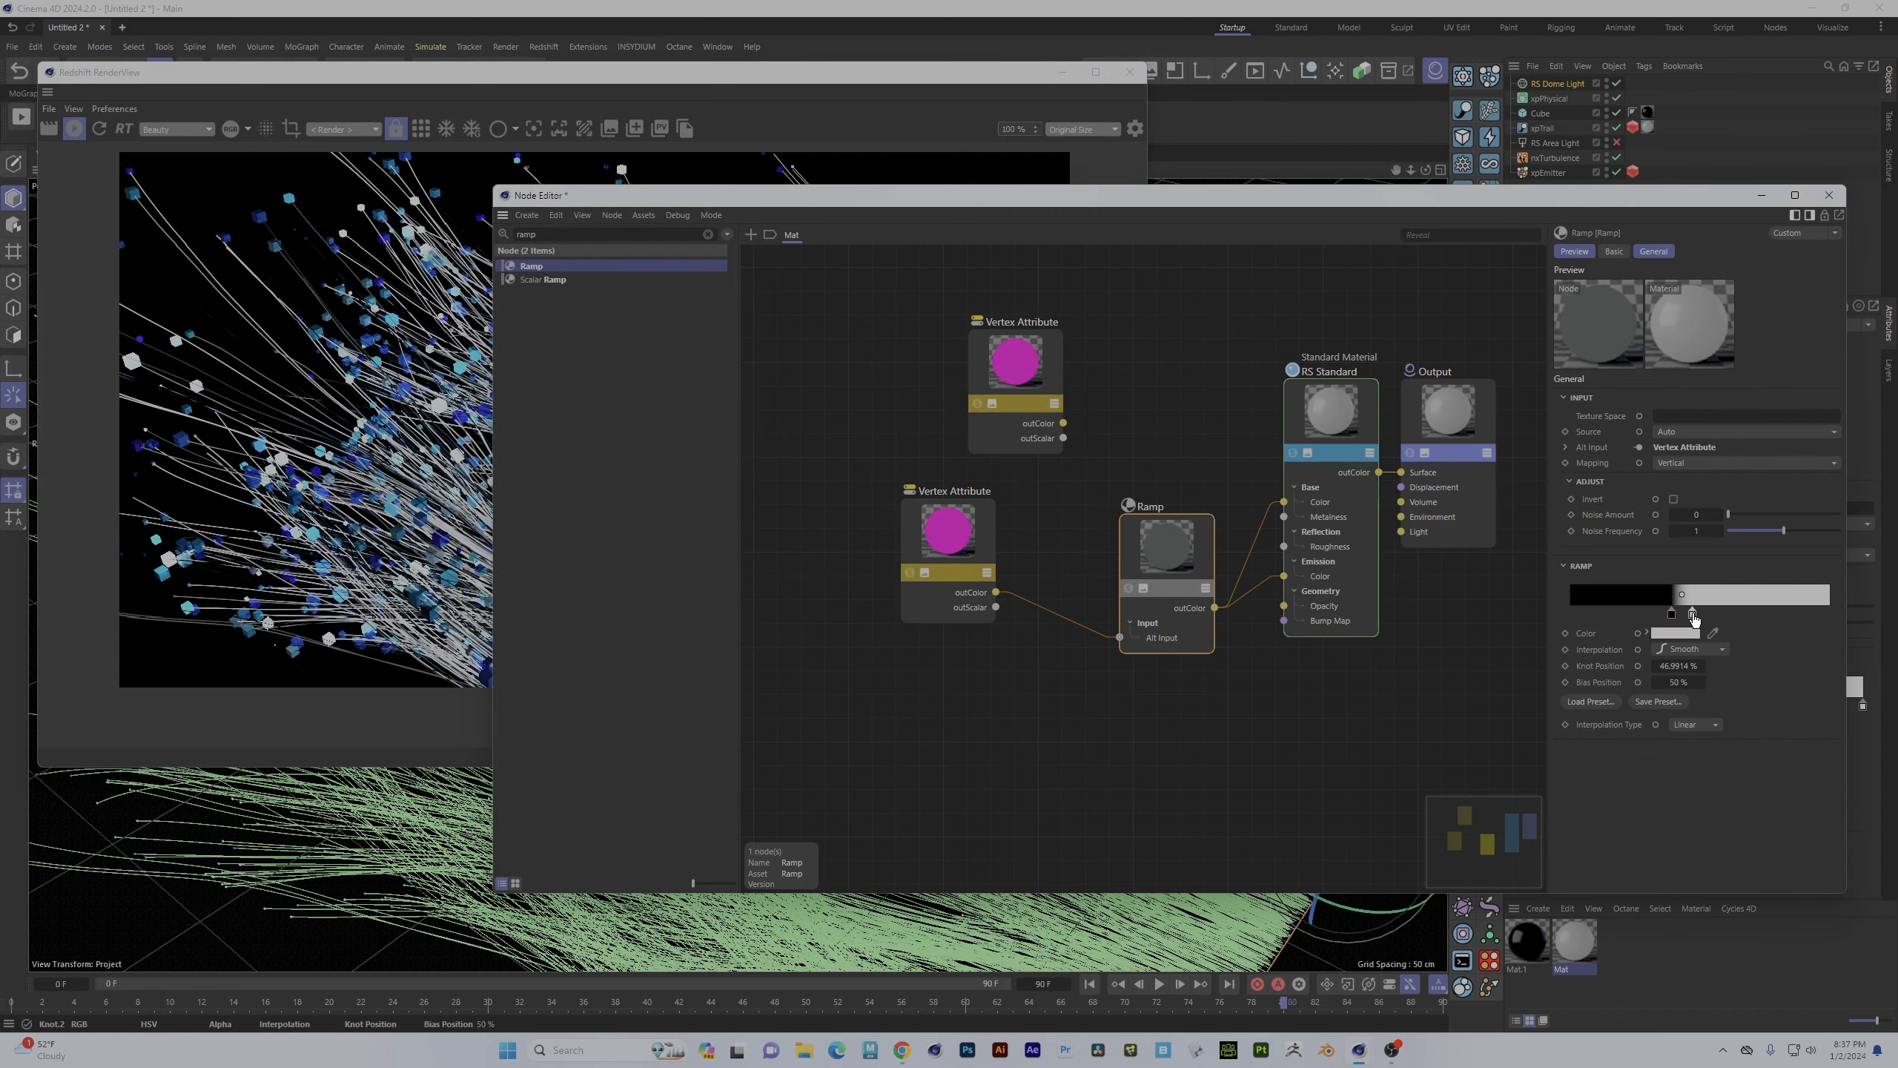
{"action": "left_click", "coordinate": [855, 183]}
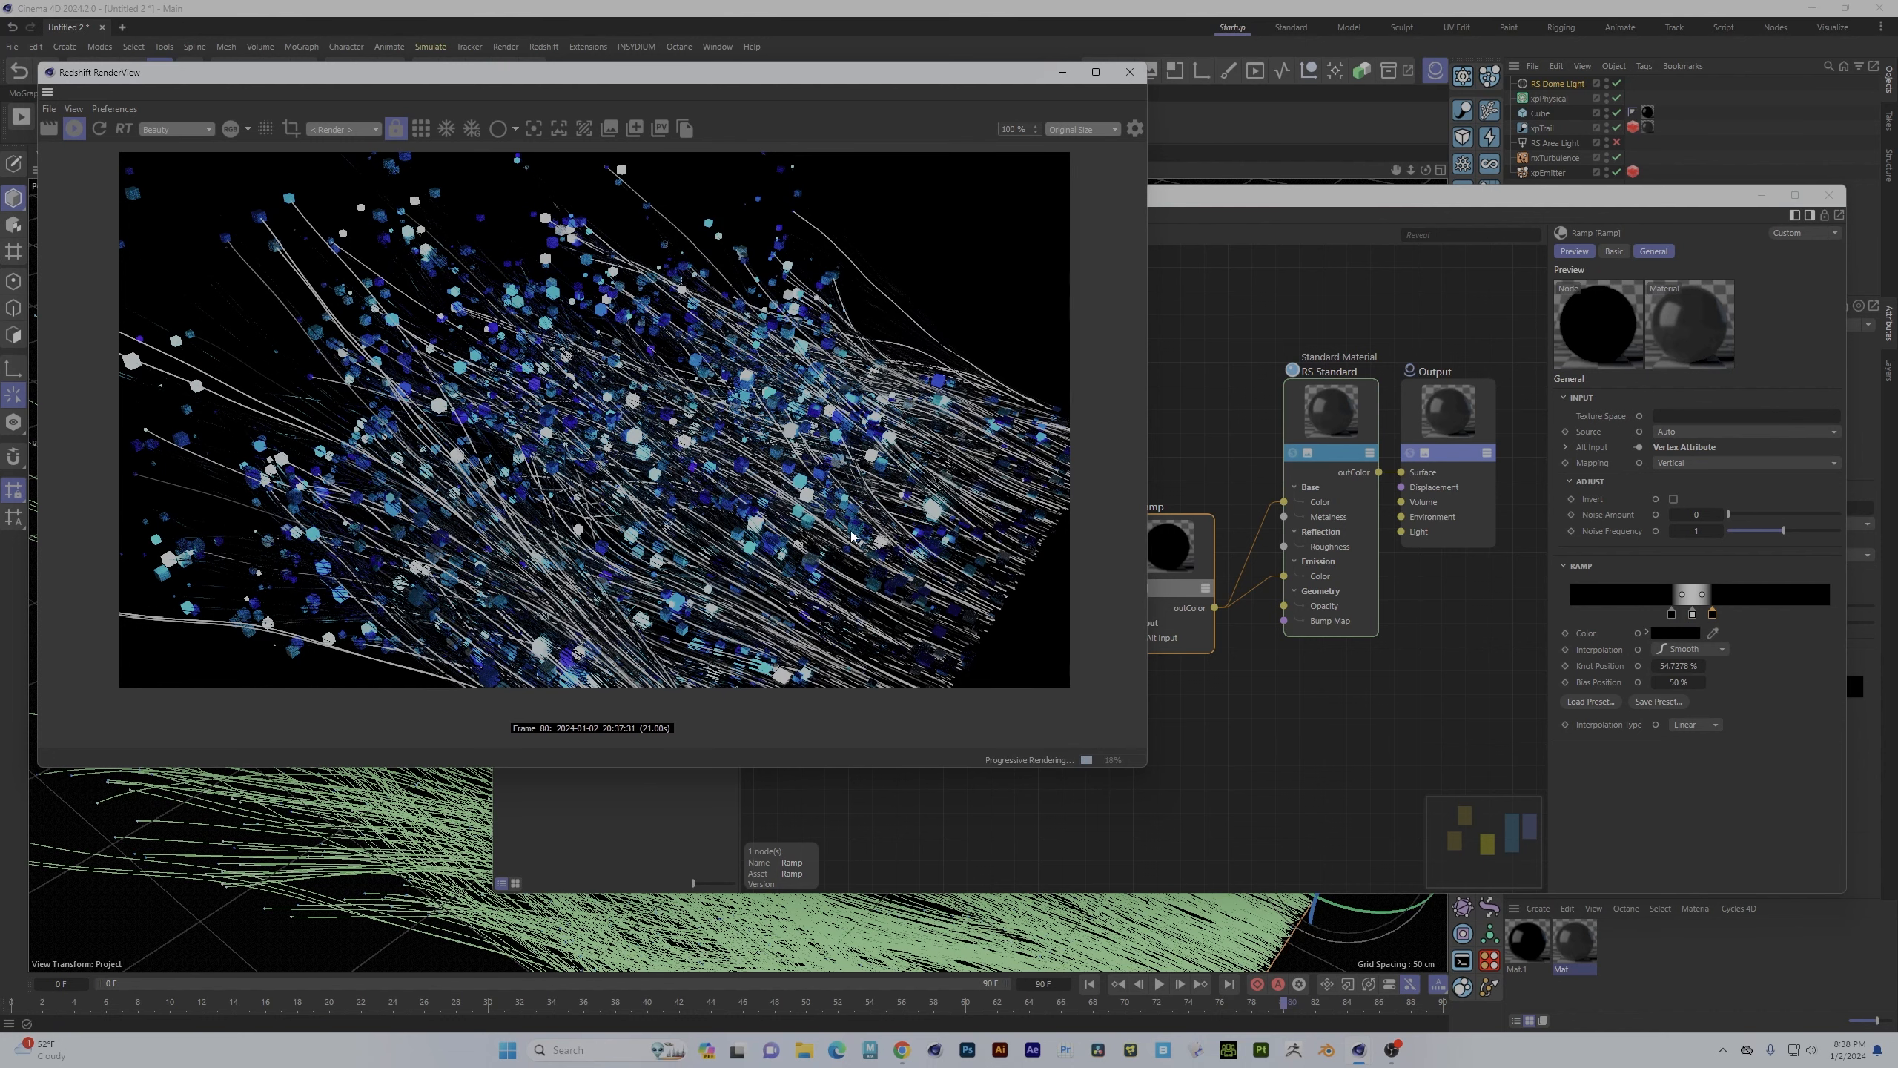
{"action": "left_click_drag", "start_coordinate": [1672, 613], "coordinate": [1706, 616]}
{"action": "left_click", "coordinate": [1093, 170]}
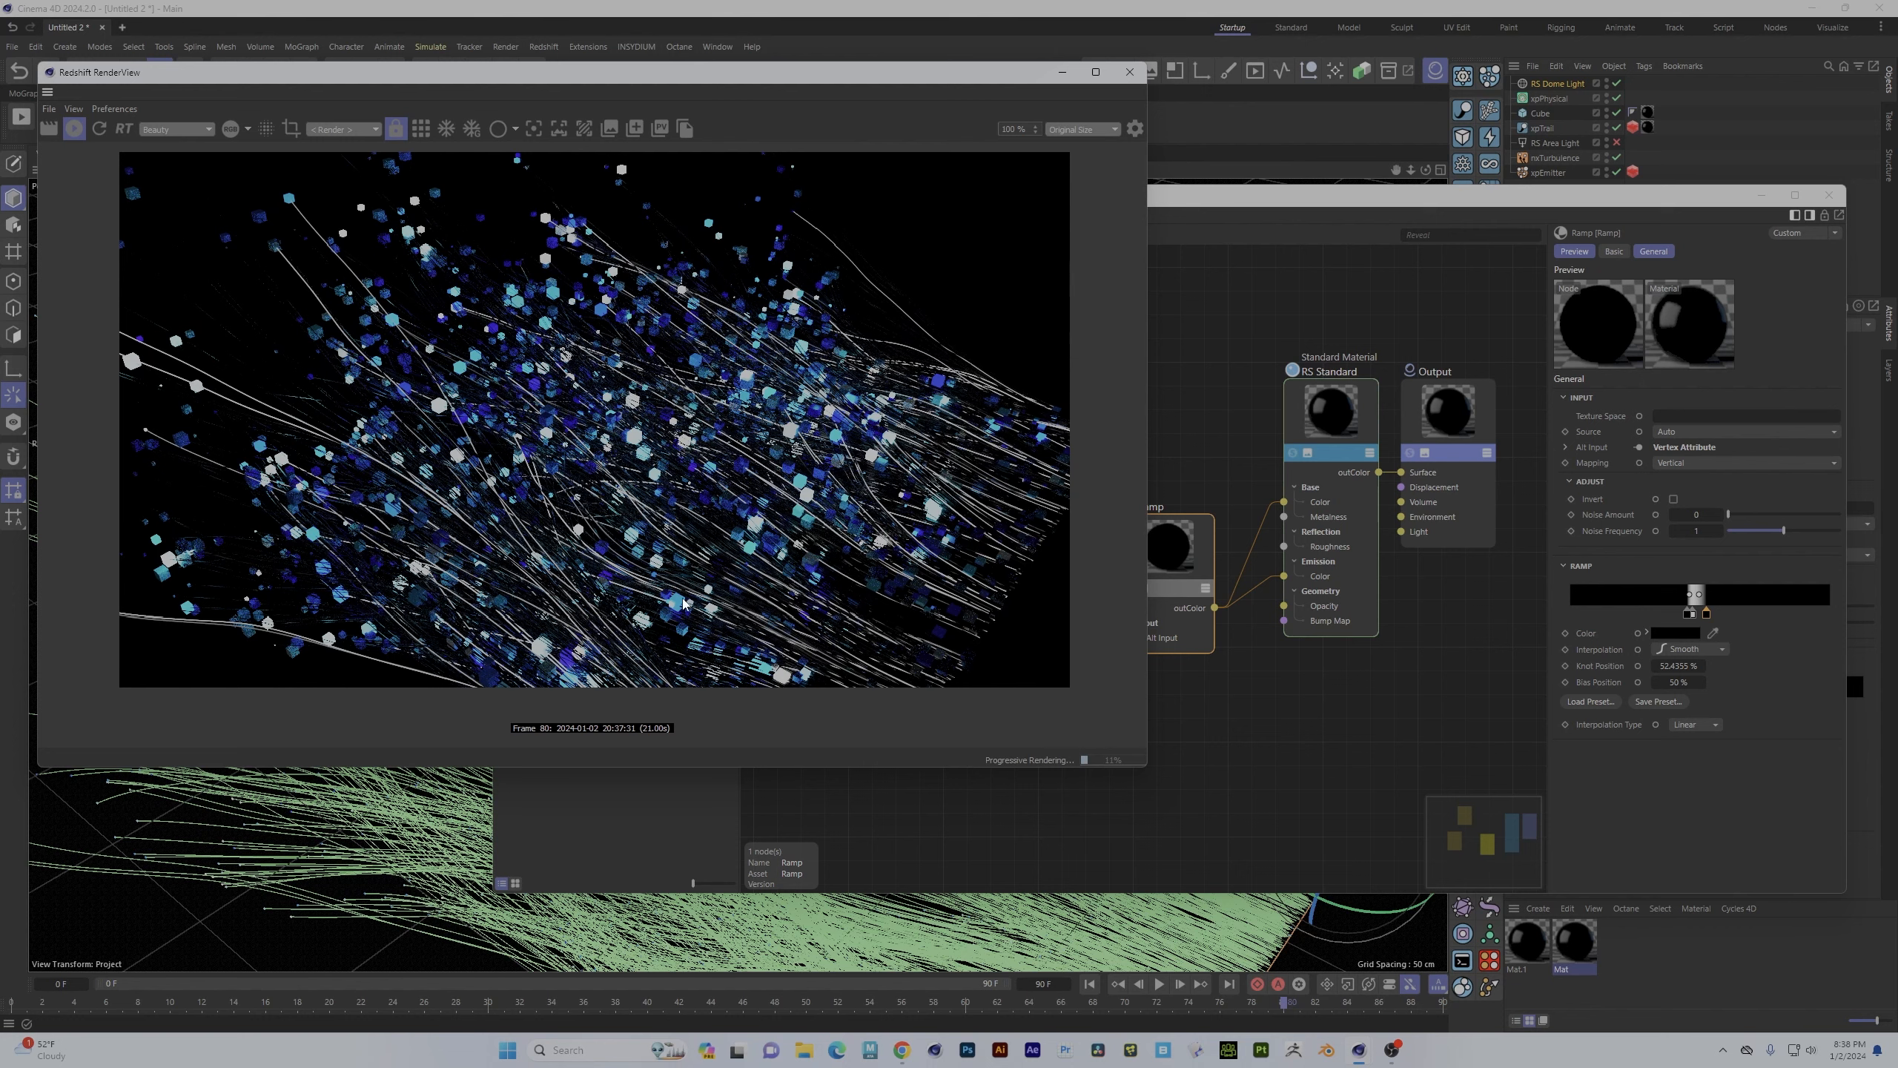
- Spread out the Vertex Attribute and Ramp nodes, and wire the upper Vertex Attribute's outColor to RS Standard's Base Color
{"action": "left_click", "coordinate": [1579, 192]}
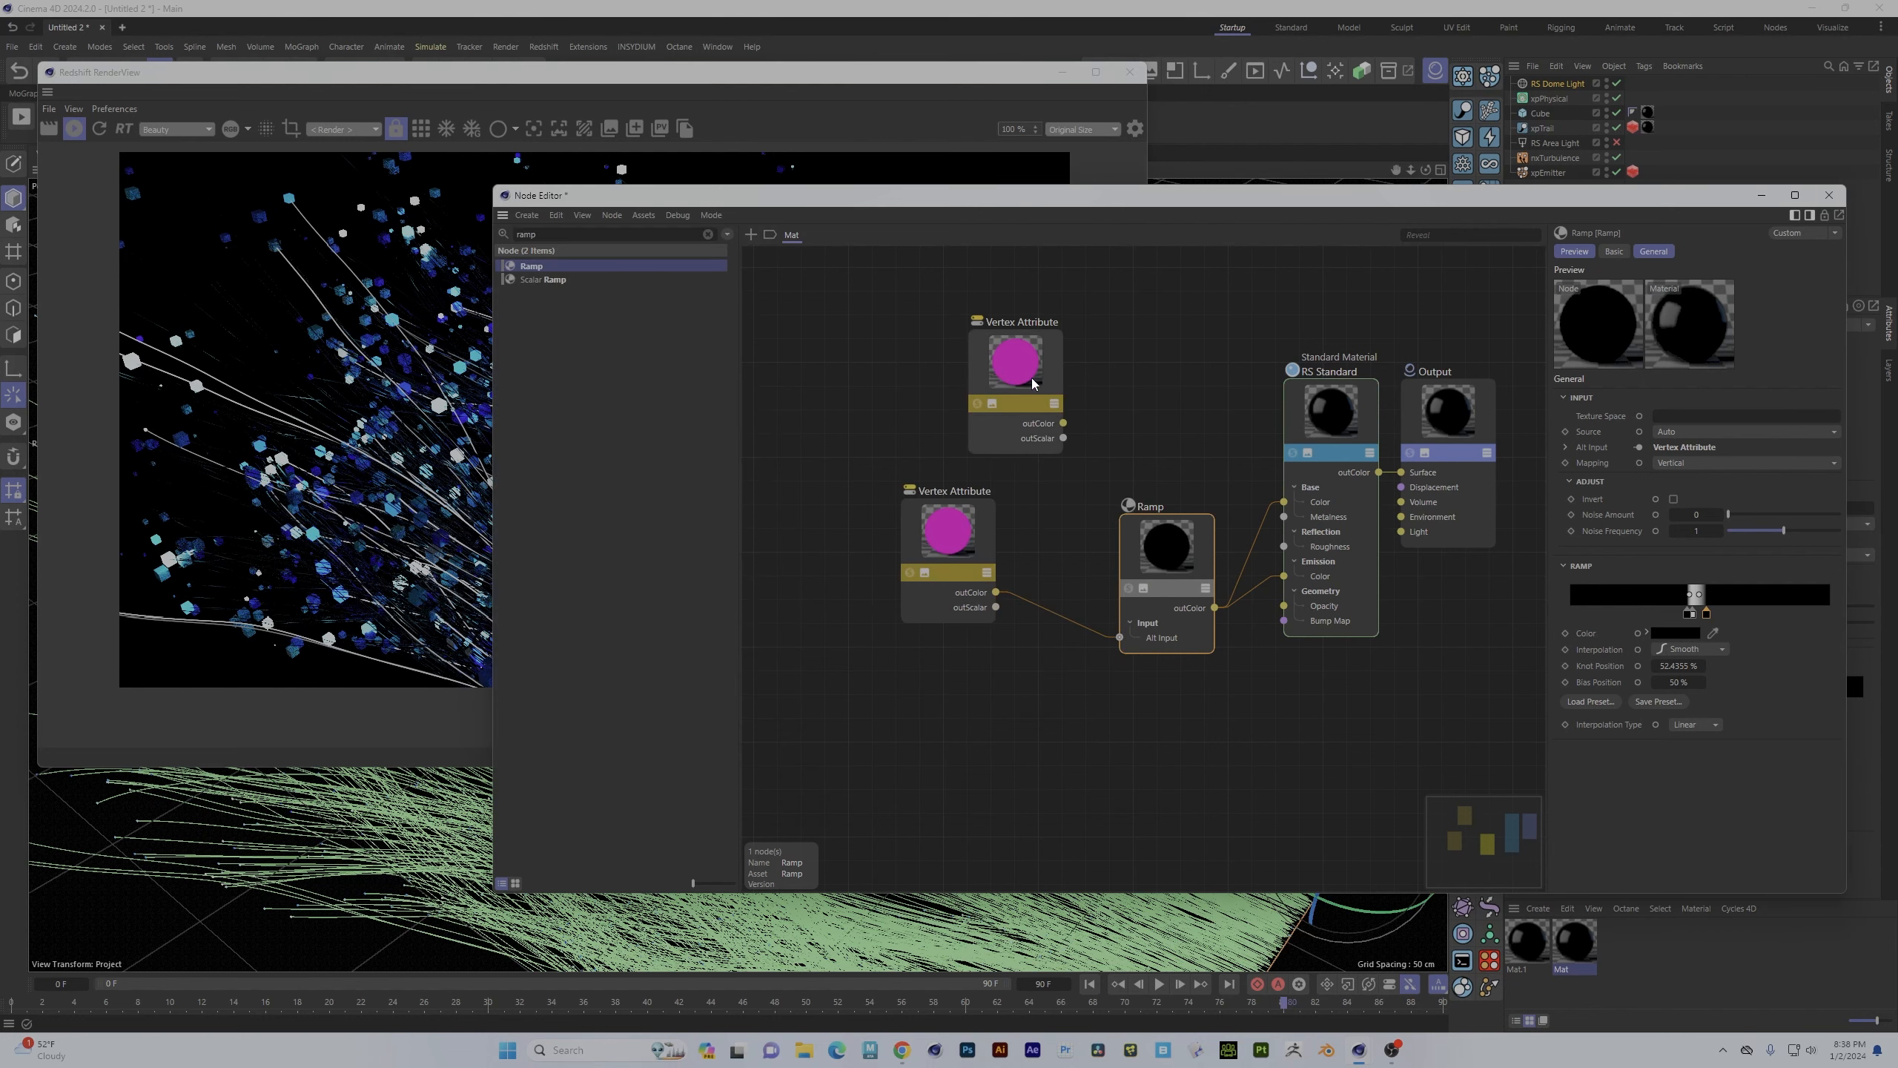
{"action": "left_click_drag", "start_coordinate": [1032, 383], "coordinate": [925, 374]}
{"action": "left_click_drag", "start_coordinate": [1182, 578], "coordinate": [1115, 651]}
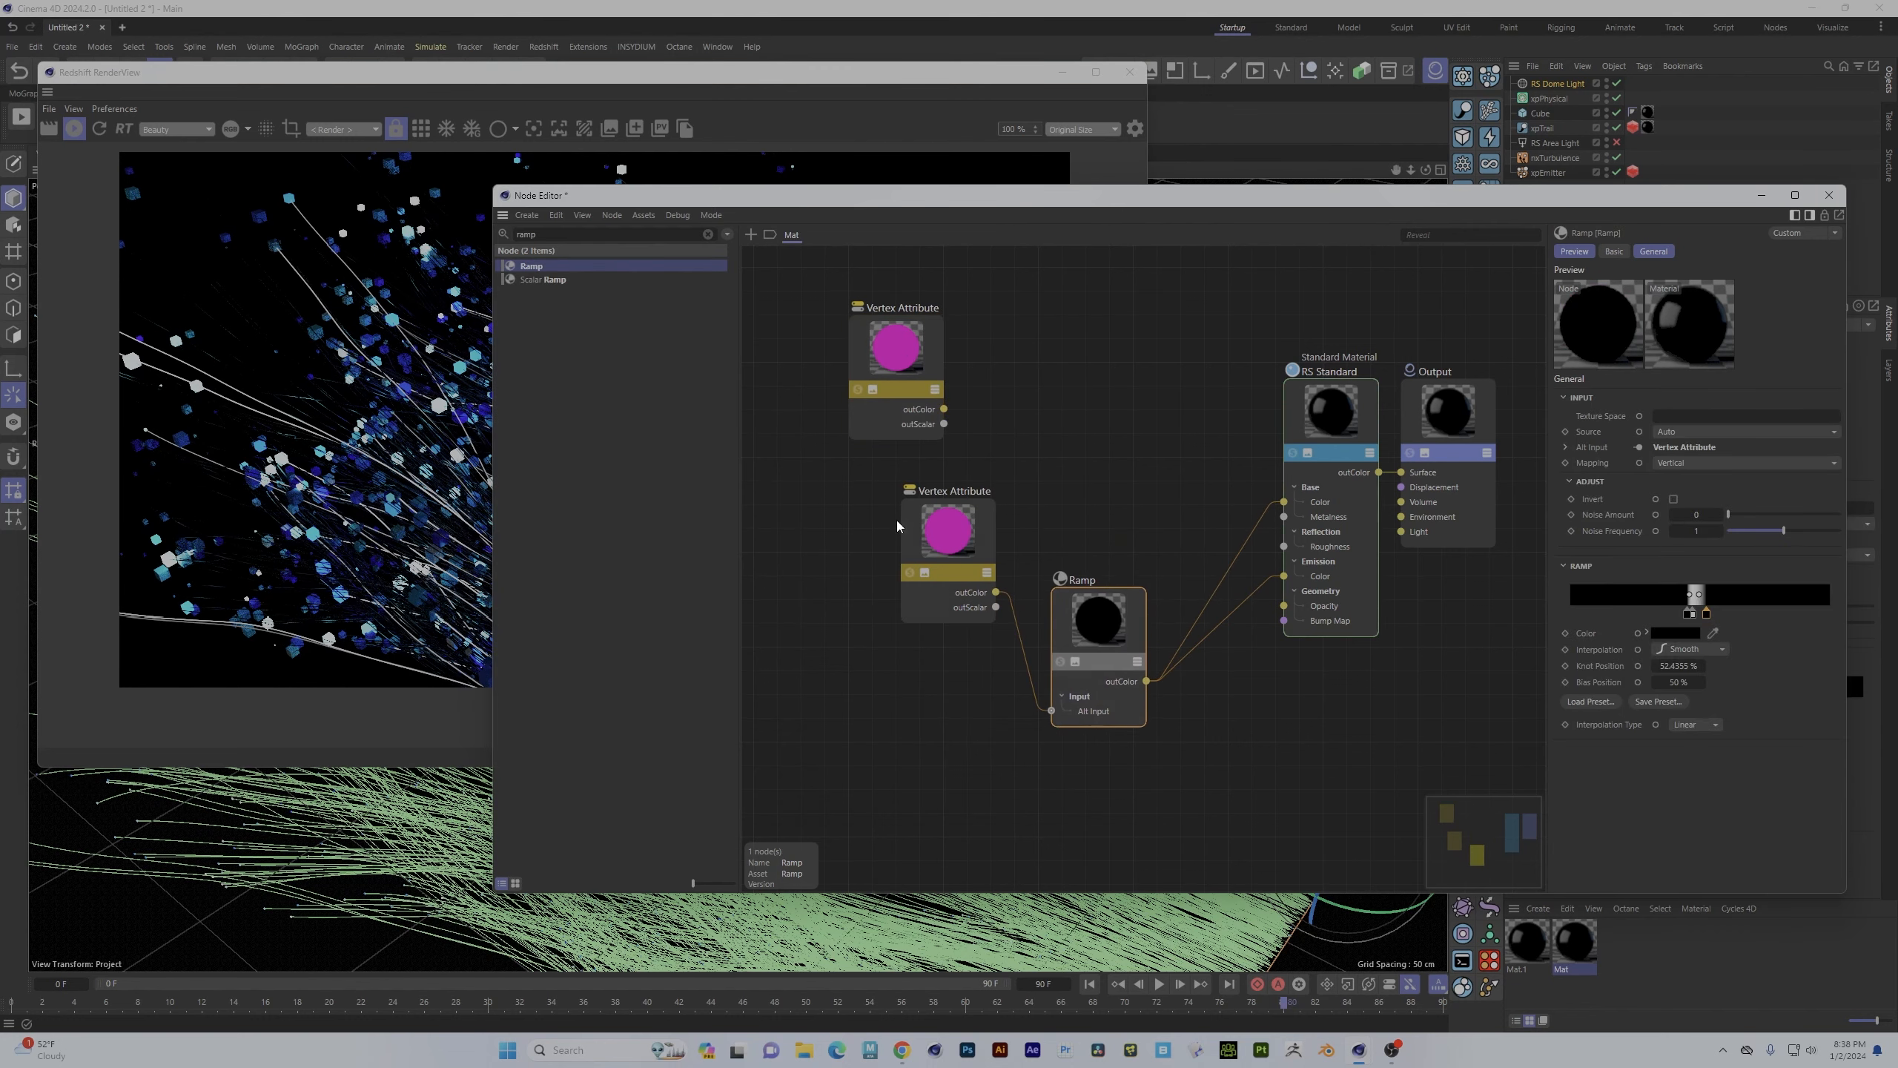
{"action": "left_click_drag", "start_coordinate": [944, 531], "coordinate": [969, 655]}
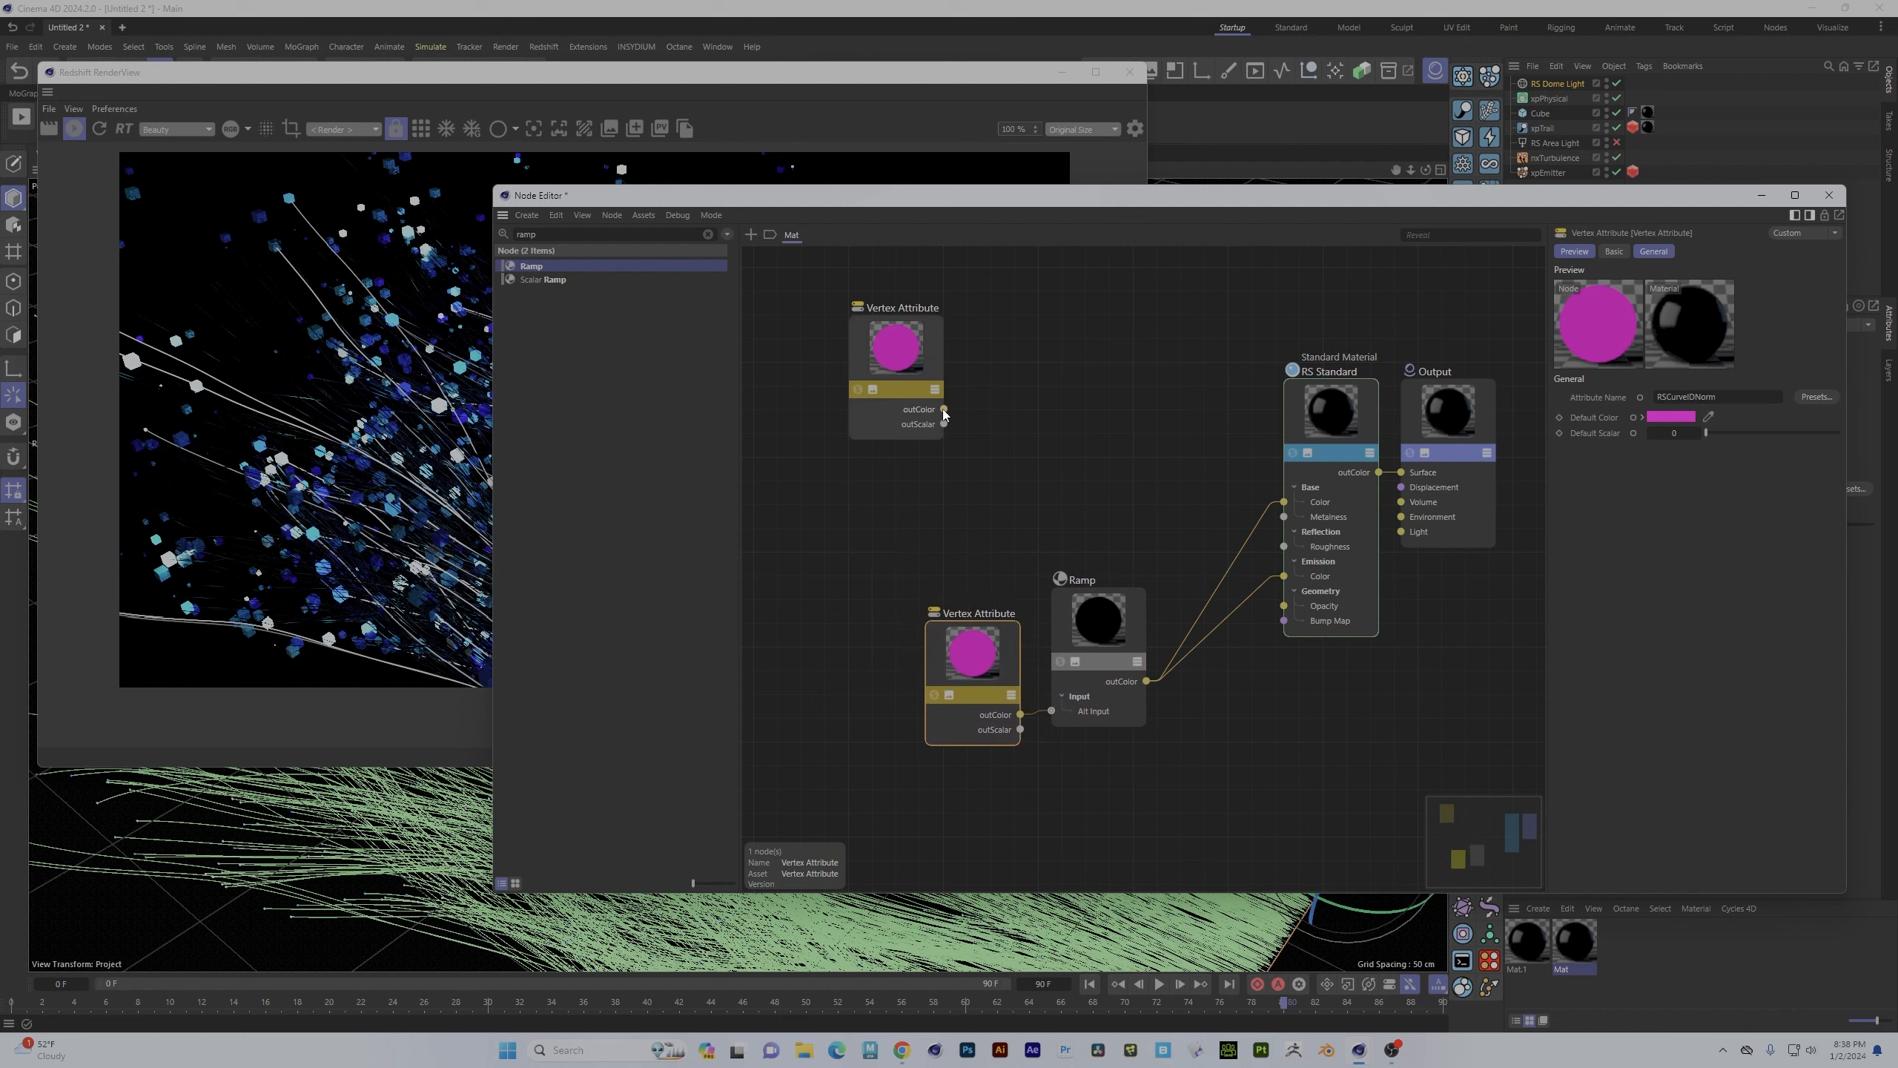
{"action": "left_click_drag", "start_coordinate": [944, 409], "coordinate": [1293, 505]}
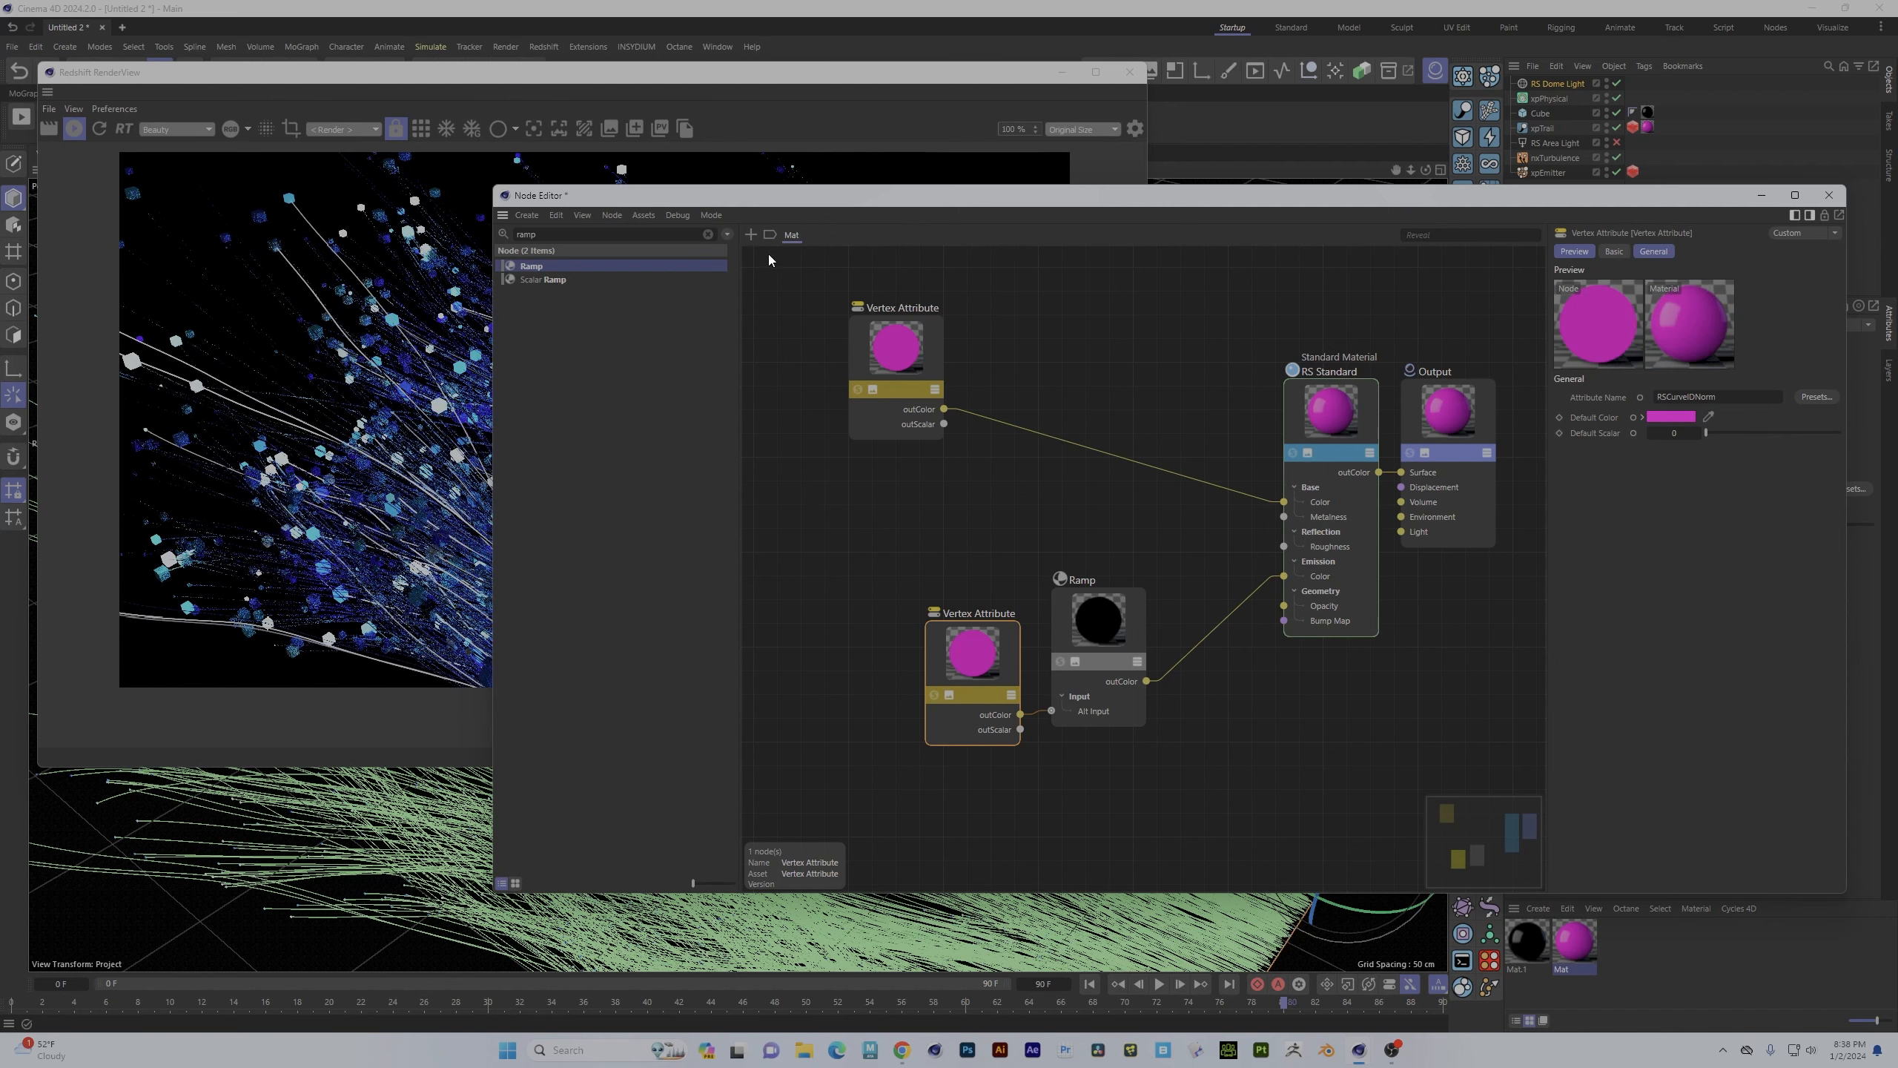
- Insert a Color Composite node between the Ramp and RS Standard's Emission Color, and move the Ramp branch away to make room
{"action": "left_click", "coordinate": [707, 235]}
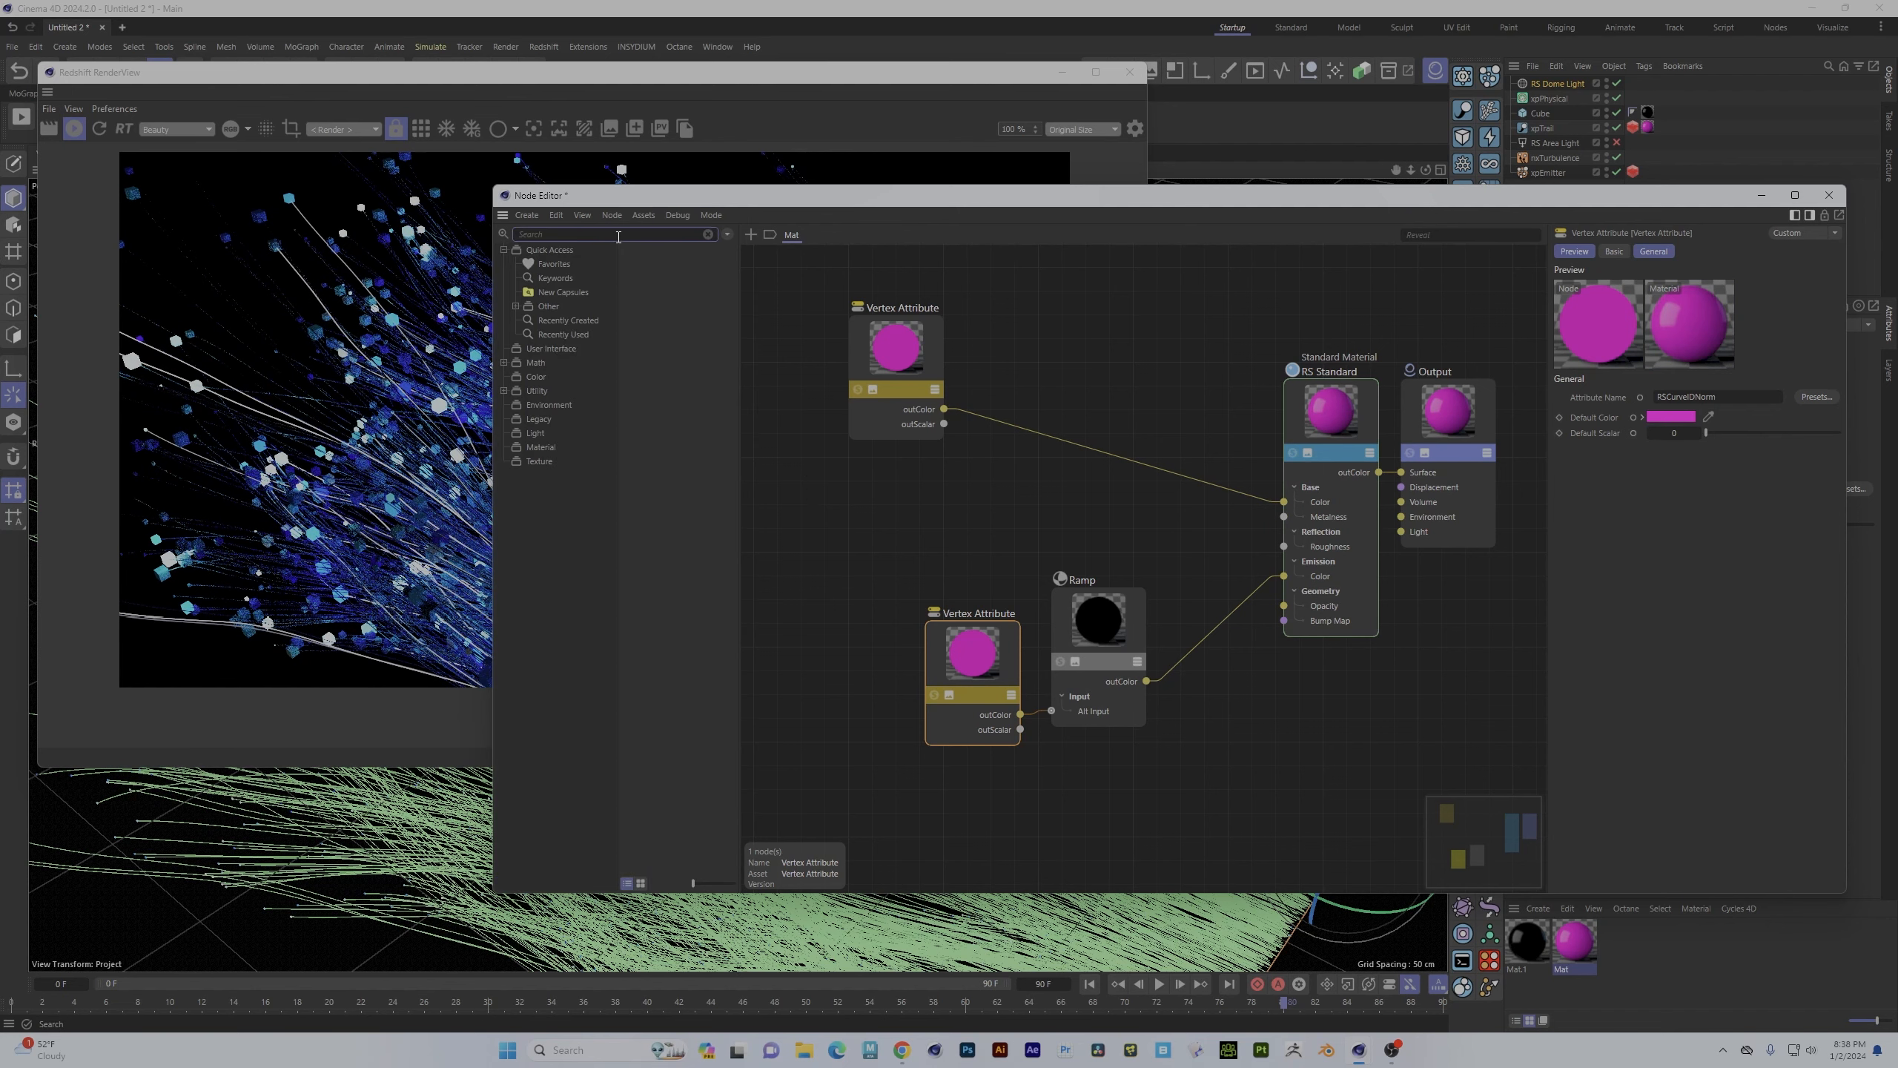
{"action": "type", "text": "color"}
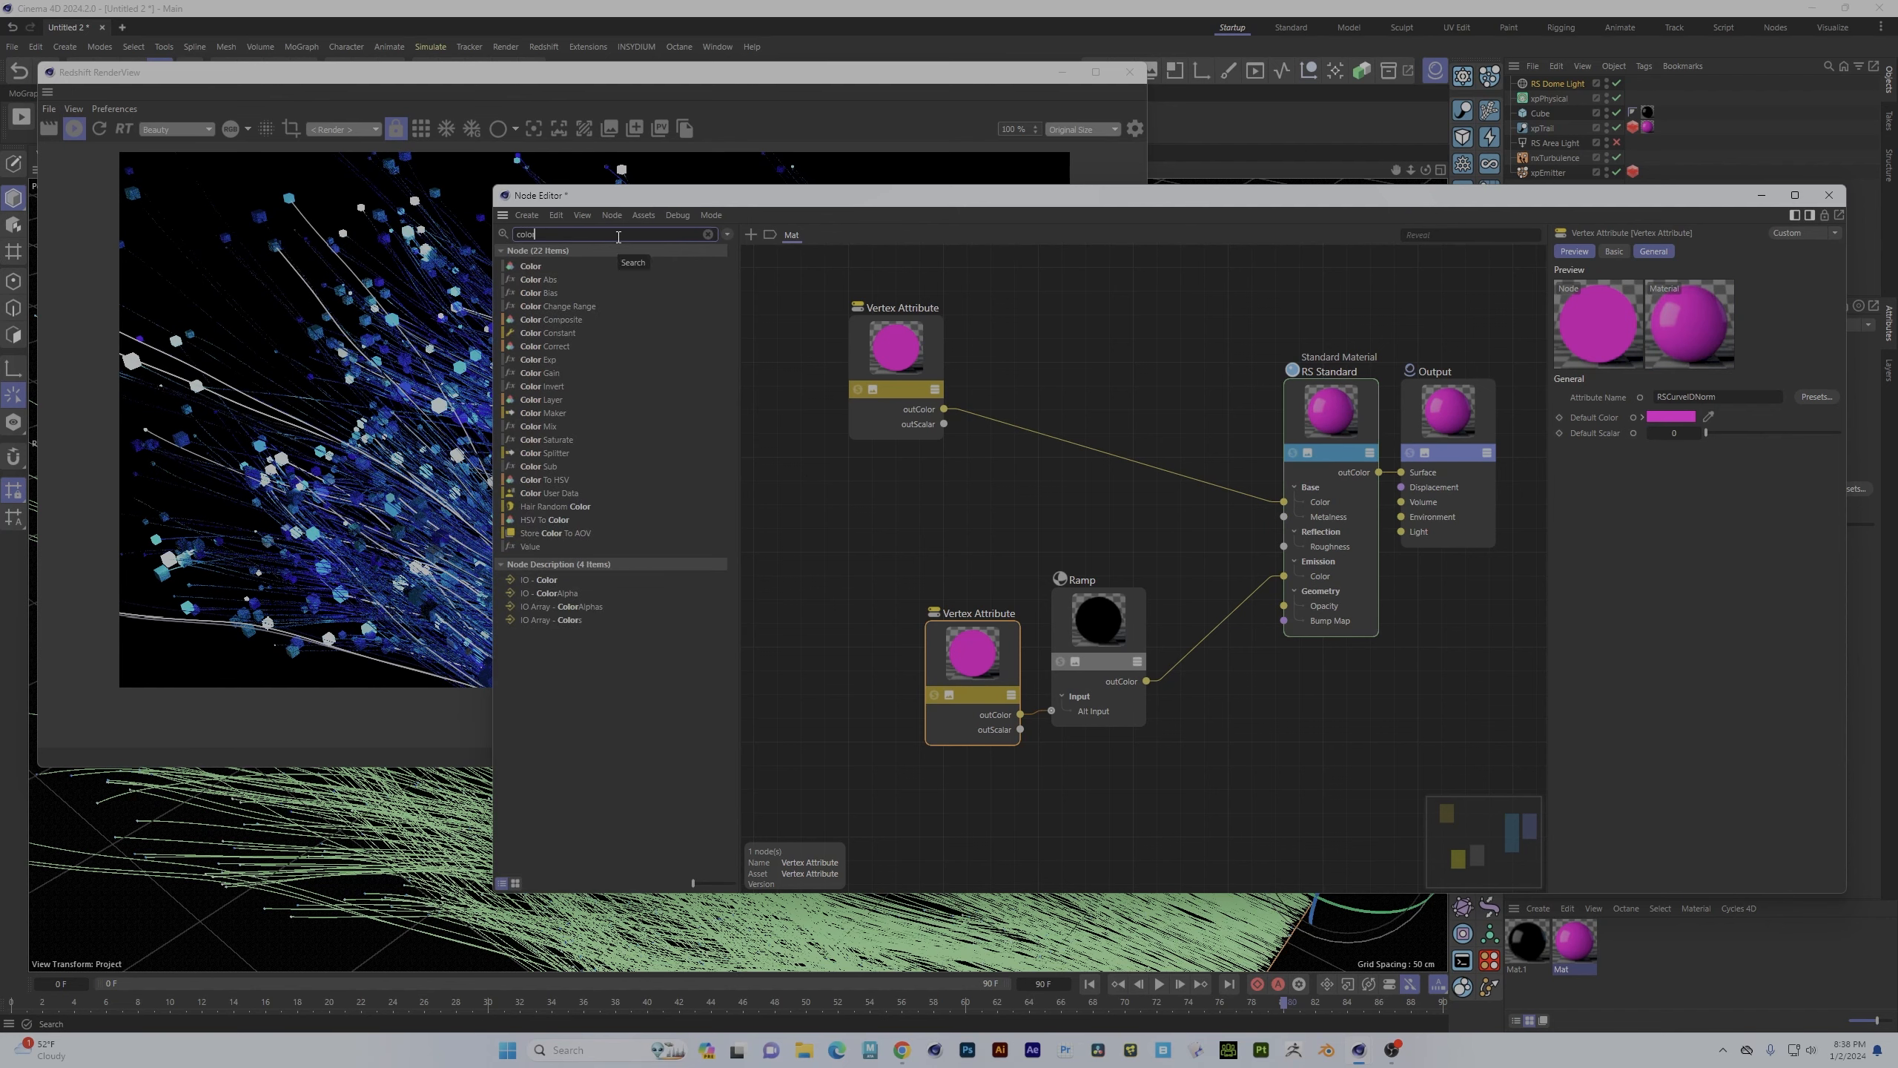
{"action": "left_click_drag", "start_coordinate": [552, 319], "coordinate": [1215, 632]}
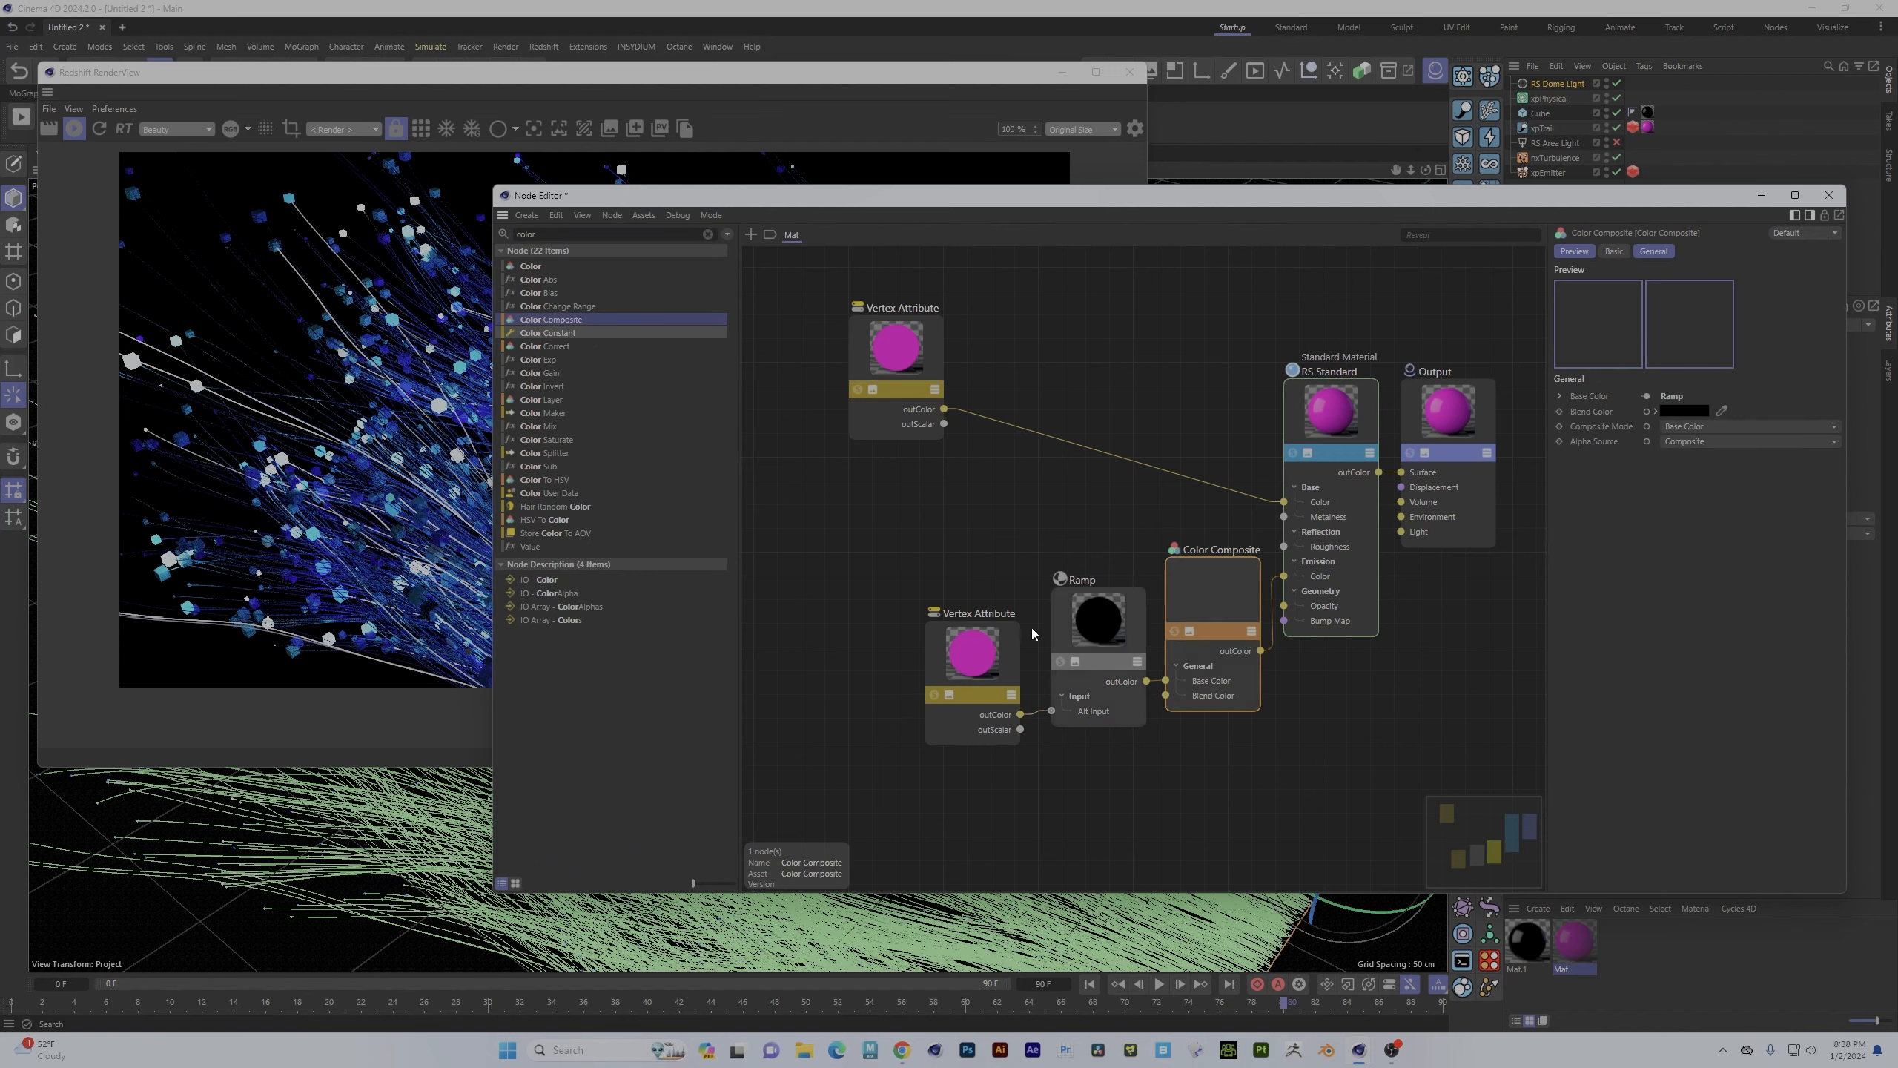
{"action": "left_click_drag", "start_coordinate": [879, 521], "coordinate": [964, 621]}
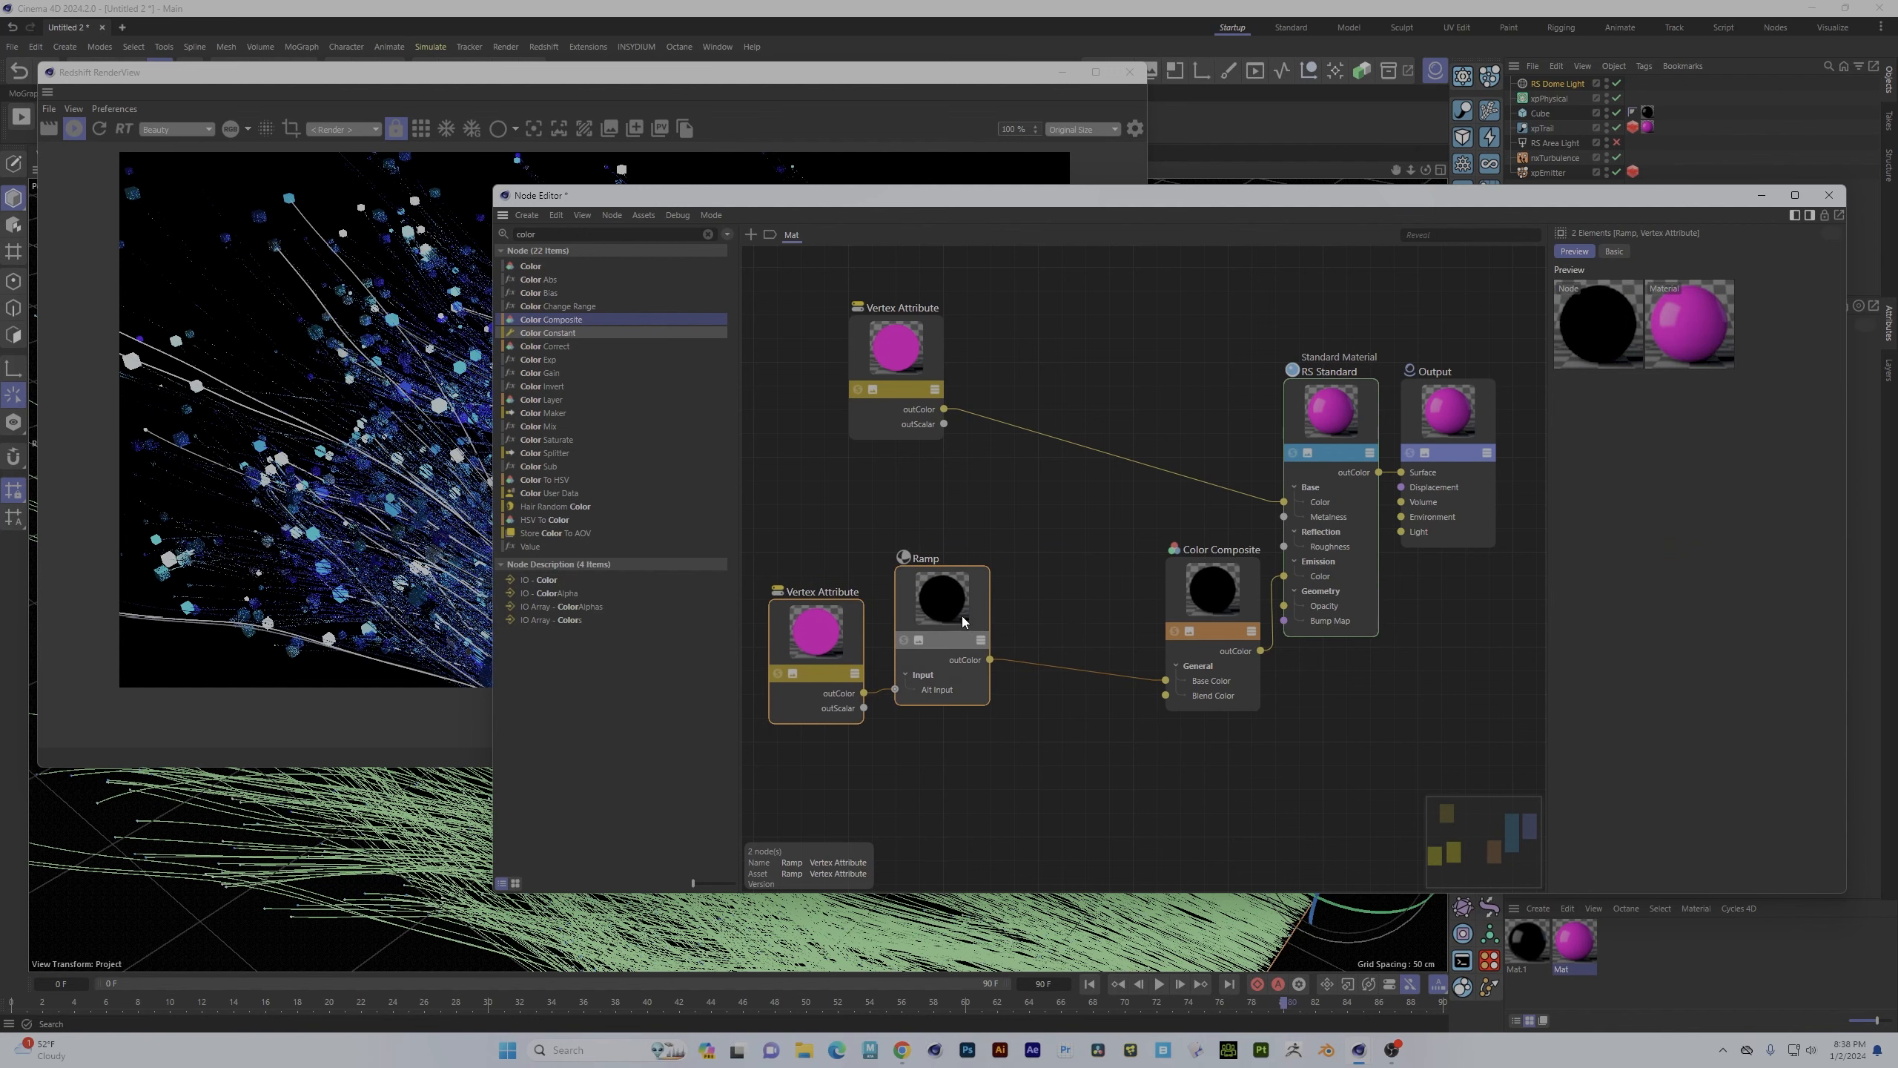
- Wire the upper Vertex Attribute's outColor to Color Composite's Base Color and the Ramp's outColor to its Blend Color
{"action": "left_click_drag", "start_coordinate": [943, 409], "coordinate": [1165, 679]}
{"action": "left_click", "coordinate": [994, 660]}
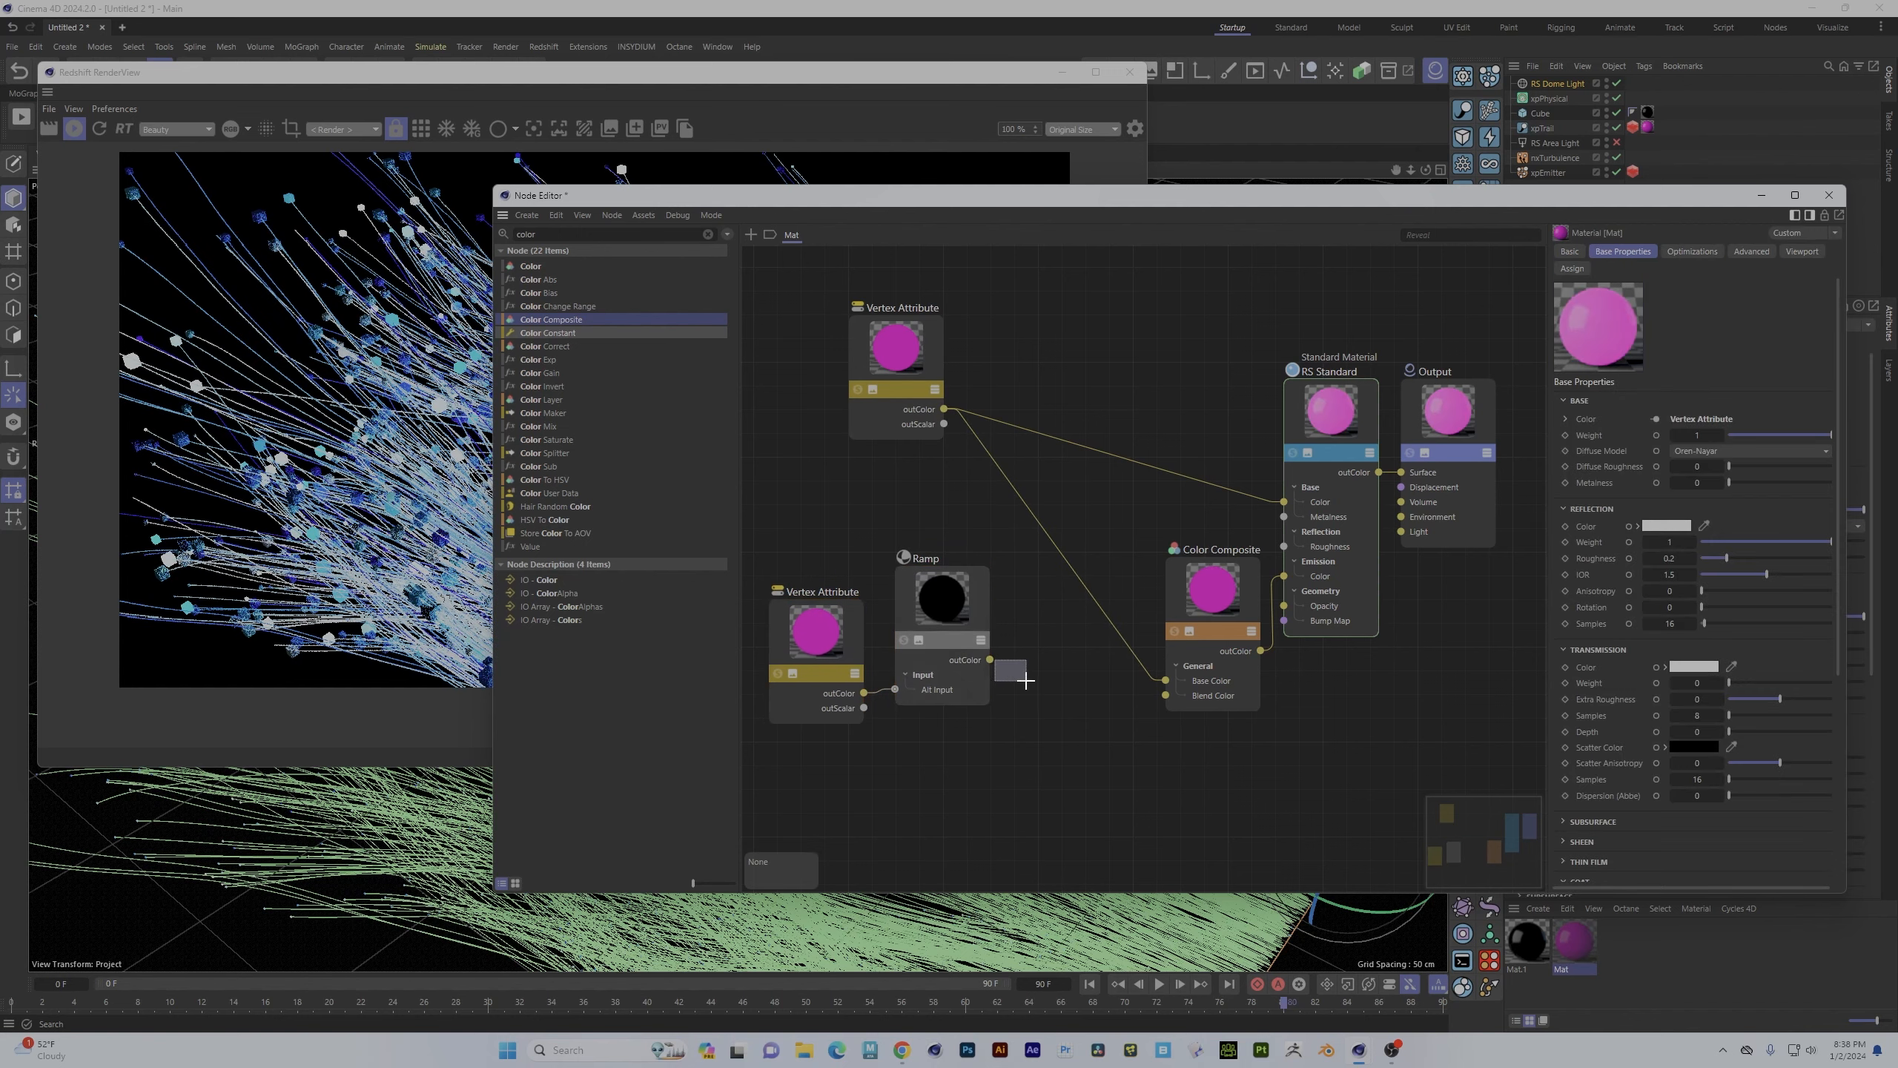
{"action": "left_click_drag", "start_coordinate": [989, 660], "coordinate": [1165, 694]}
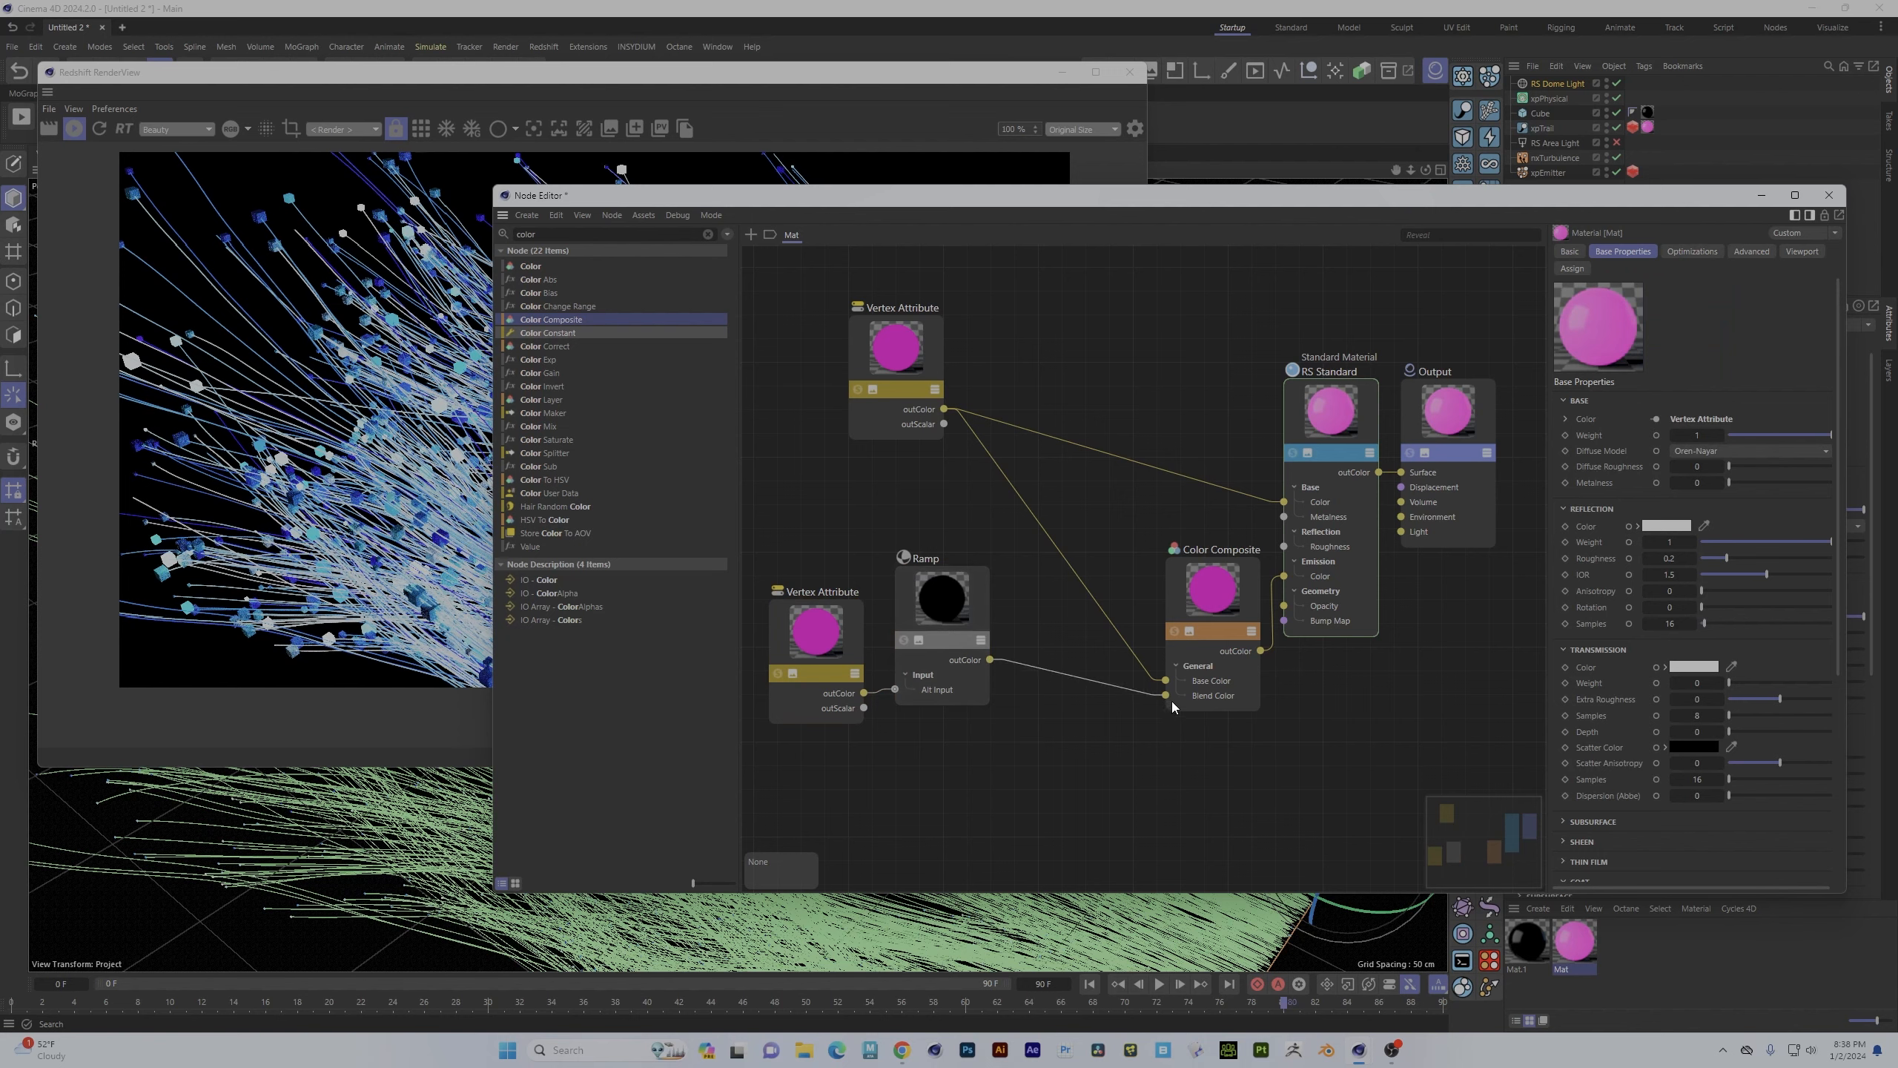
{"action": "left_click_drag", "start_coordinate": [1212, 591], "coordinate": [1151, 597]}
- Set the Color Composite's Composite Mode to Multiply and check the trails in the live render from another angle
{"action": "left_click", "coordinate": [1768, 430]}
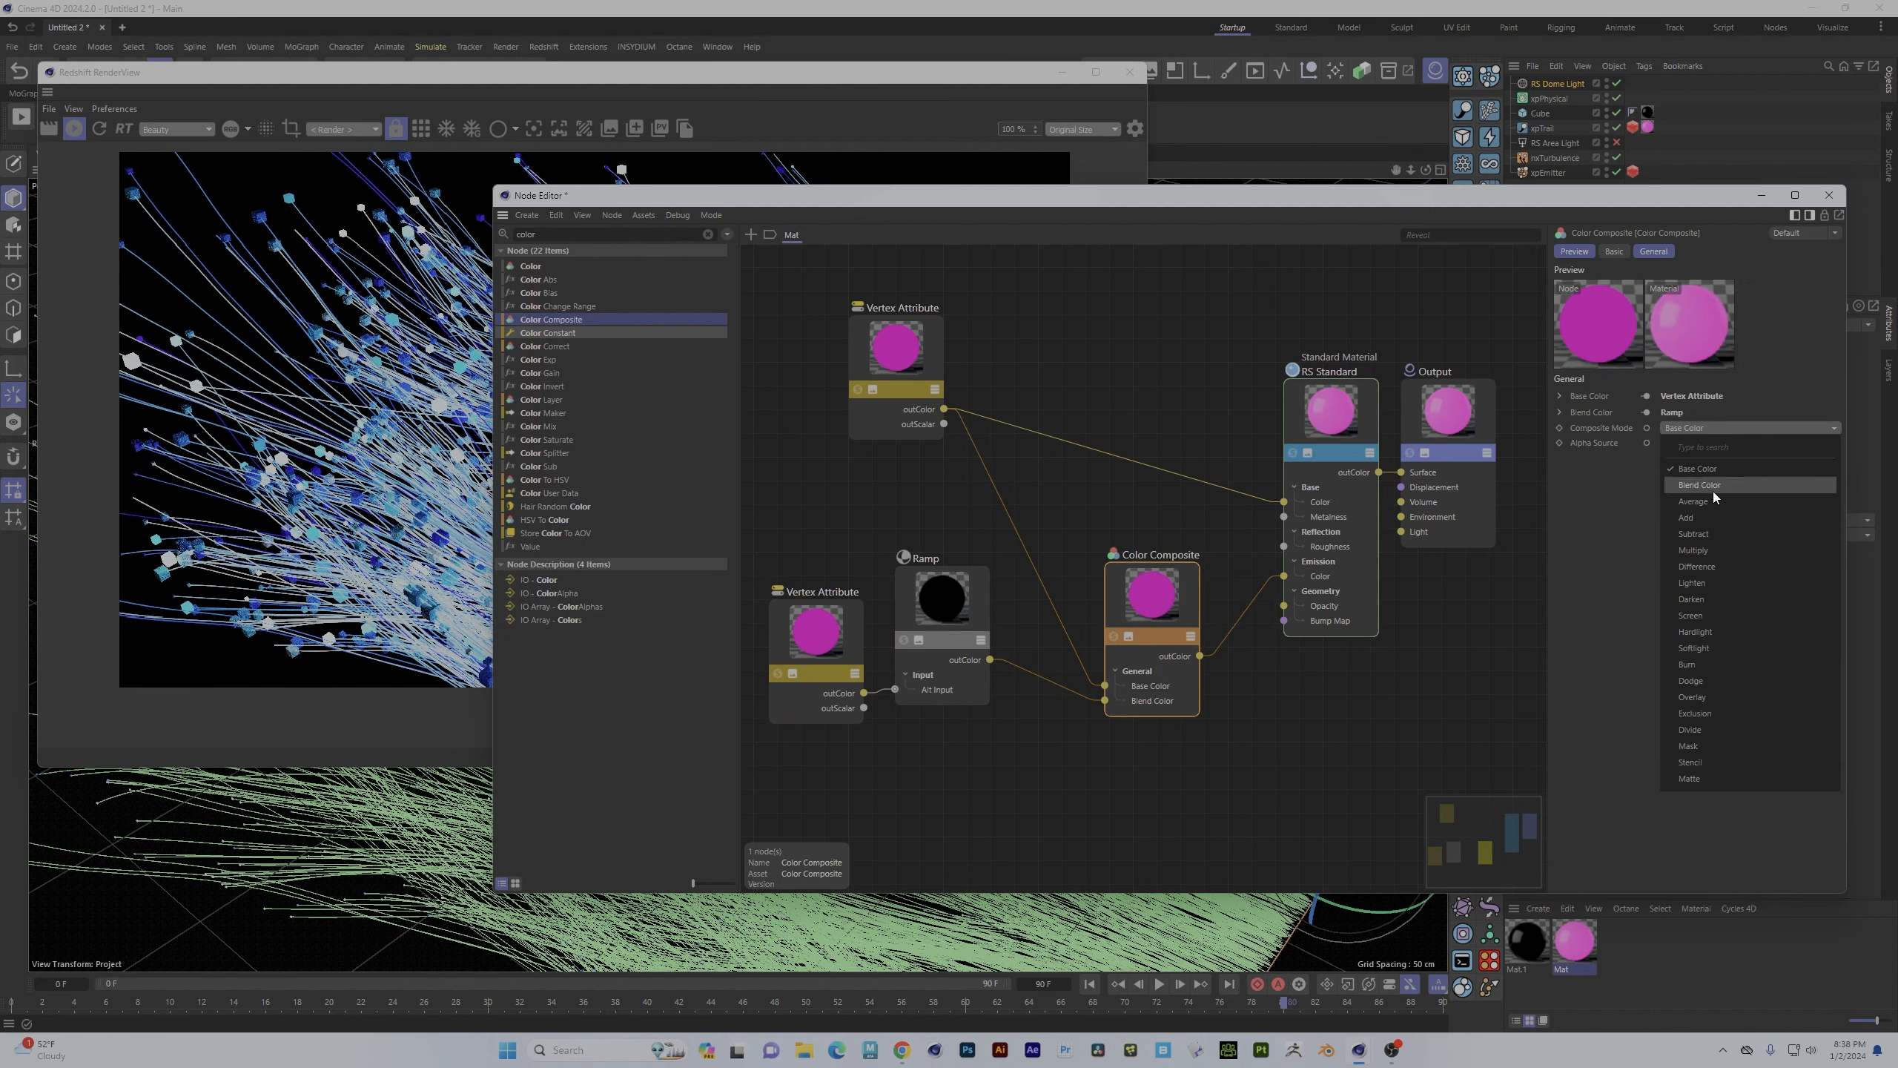
{"action": "left_click", "coordinate": [1710, 548]}
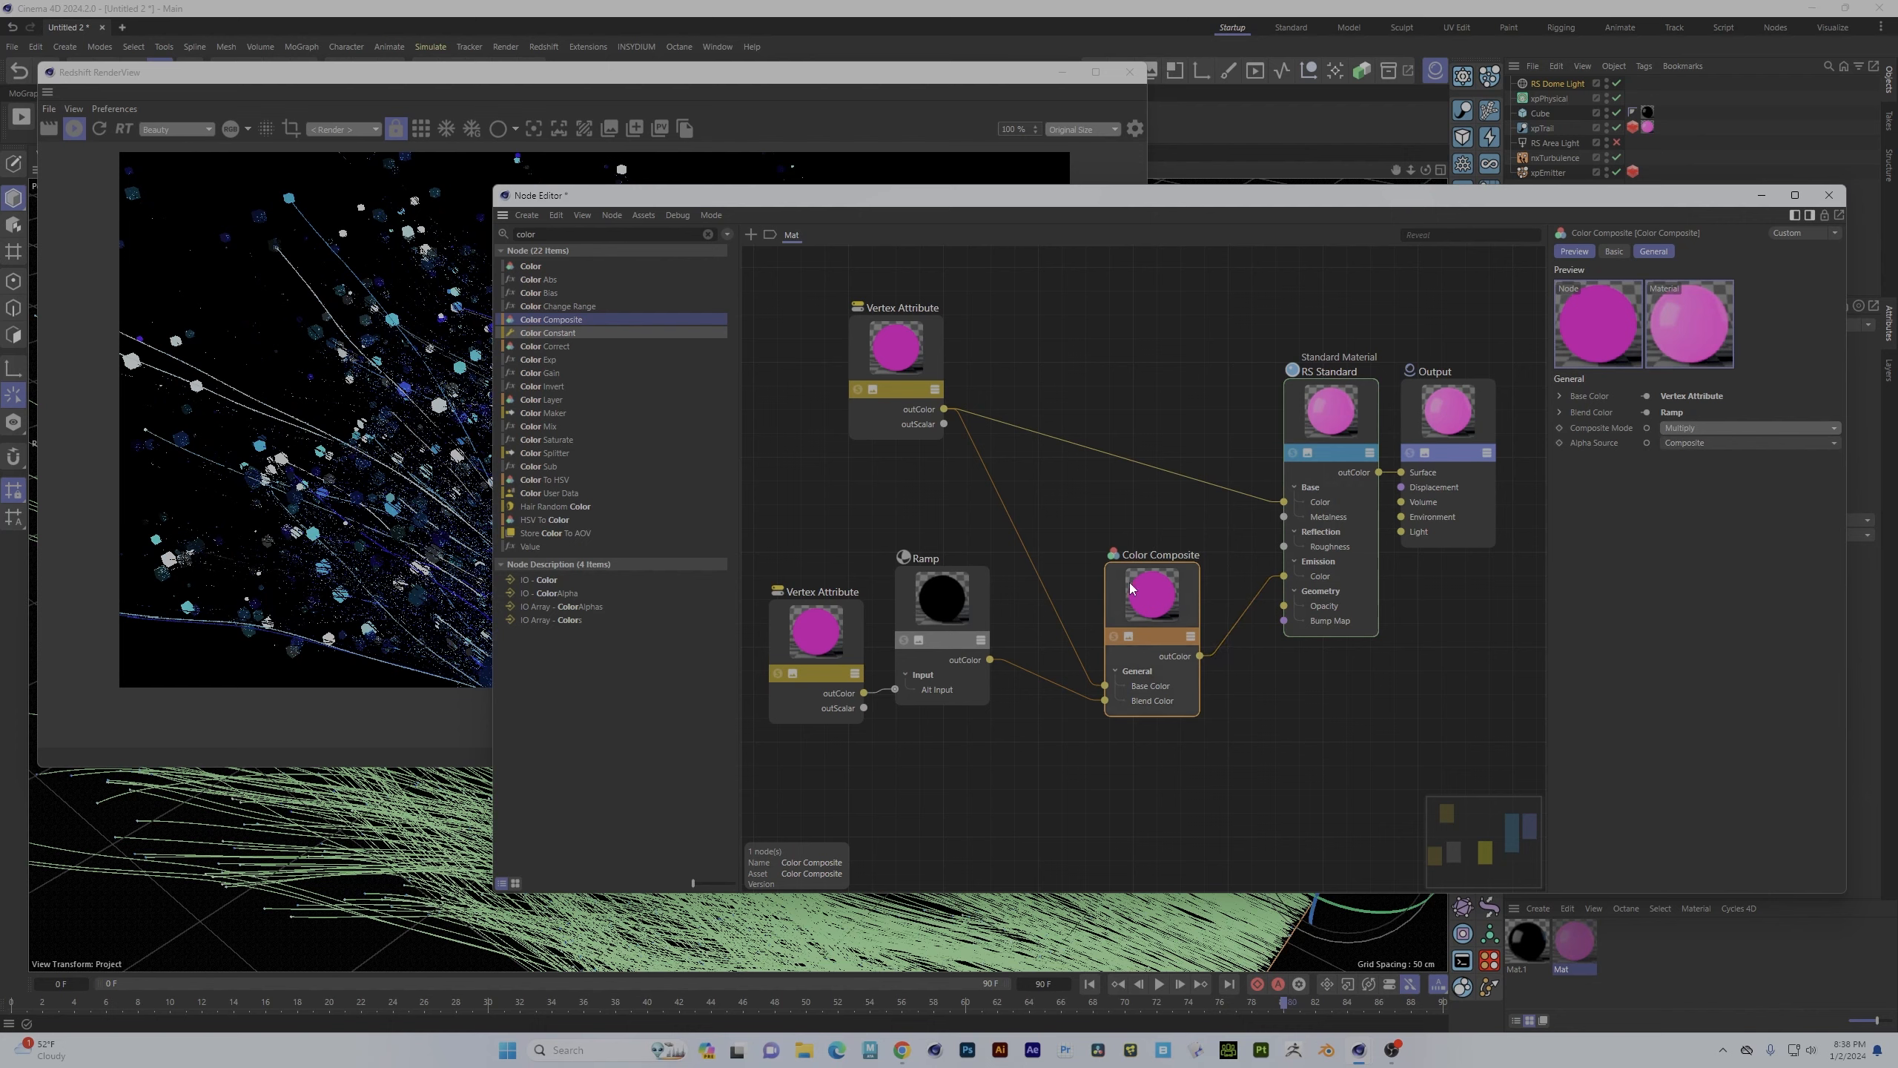
{"action": "left_click", "coordinate": [577, 96]}
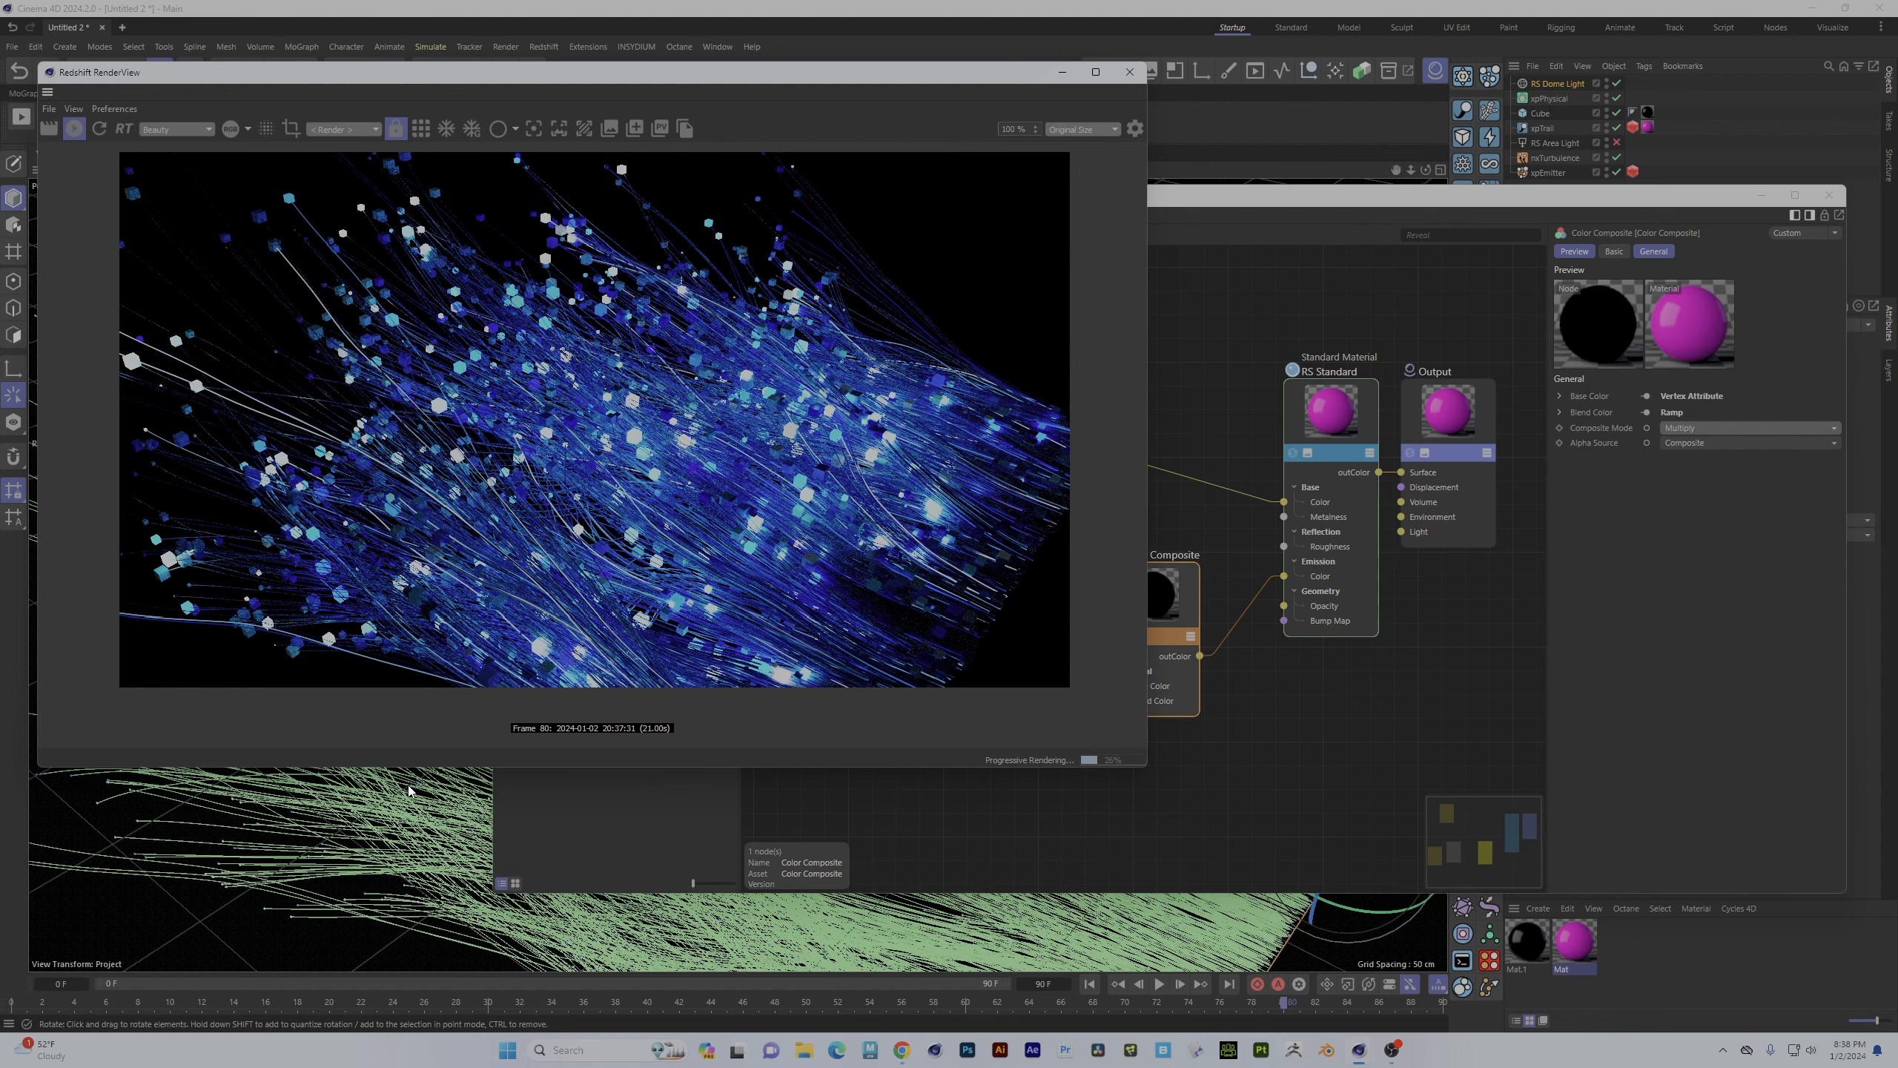
{"action": "left_click_drag", "start_coordinate": [283, 879], "coordinate": [407, 852], "text": "alt"}
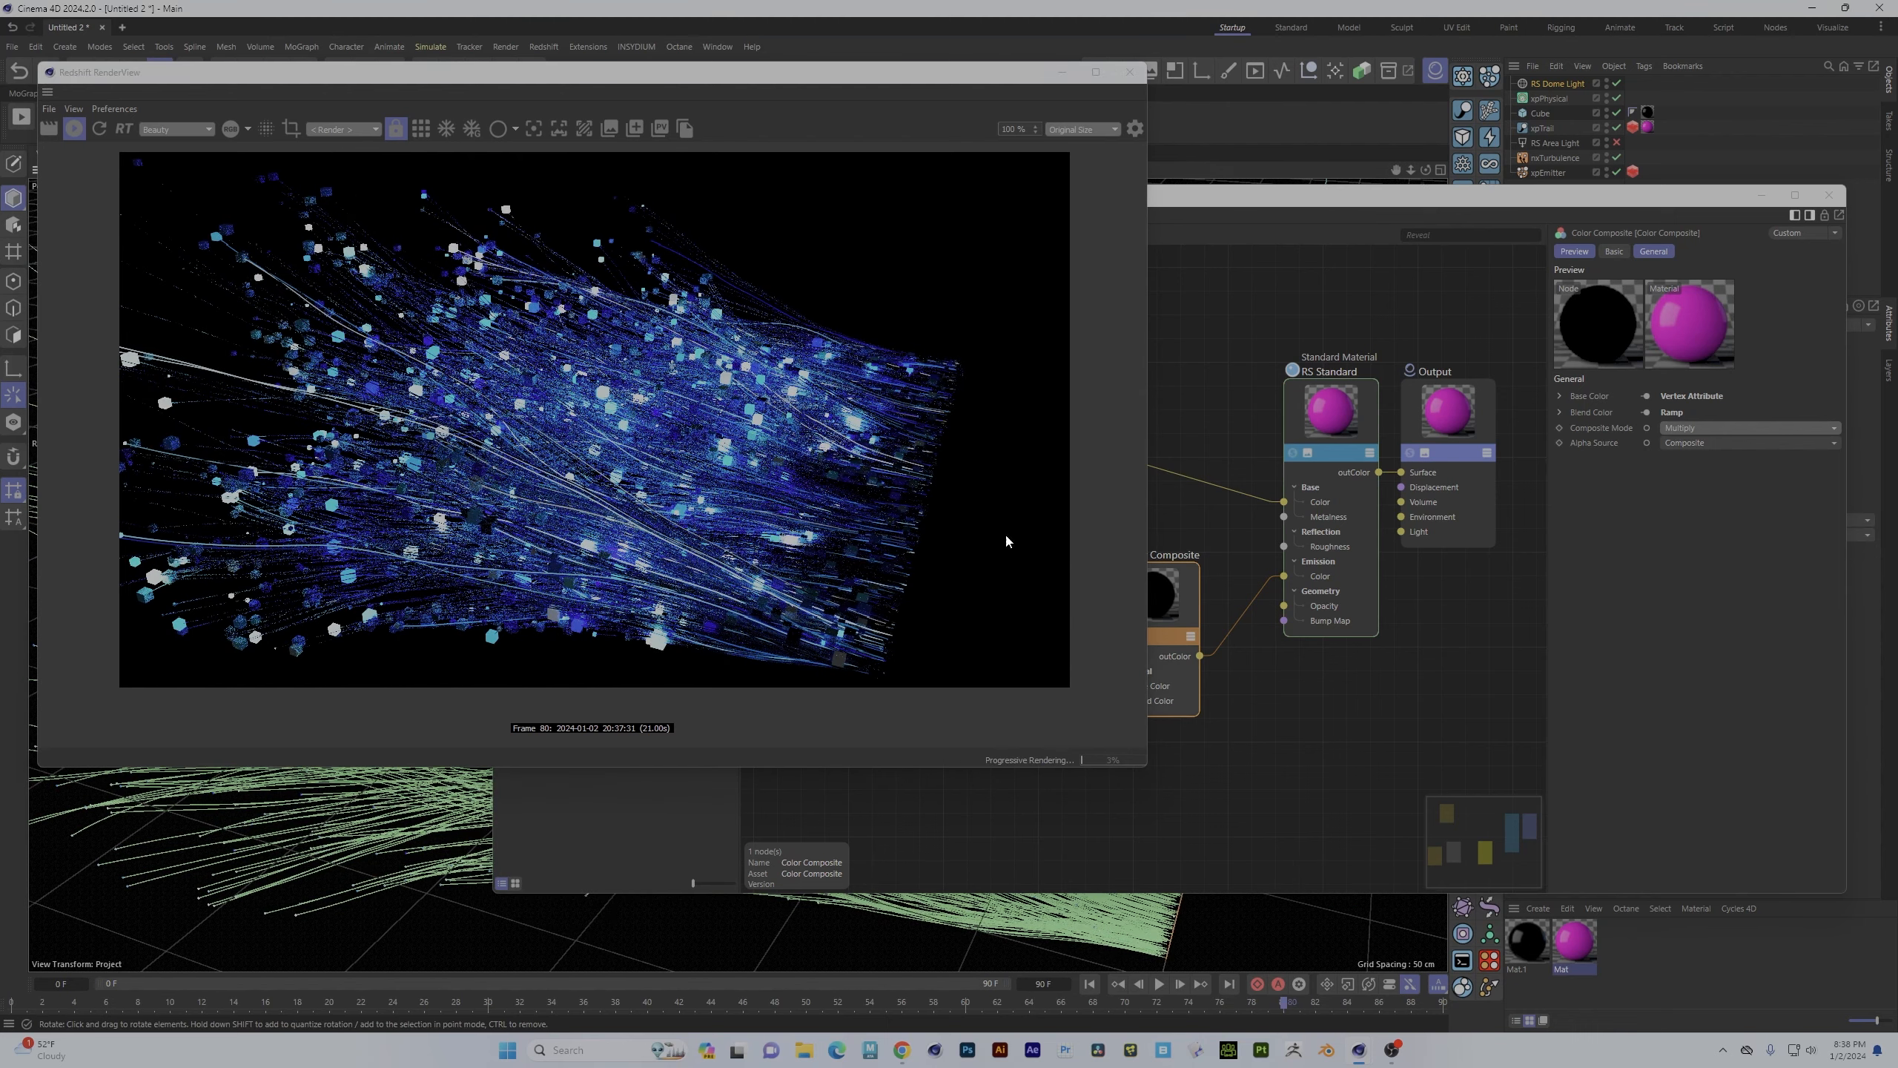
- Set RS Standard's Emission Weight to 20 and bring the live render to the front
{"action": "left_click", "coordinate": [1380, 423]}
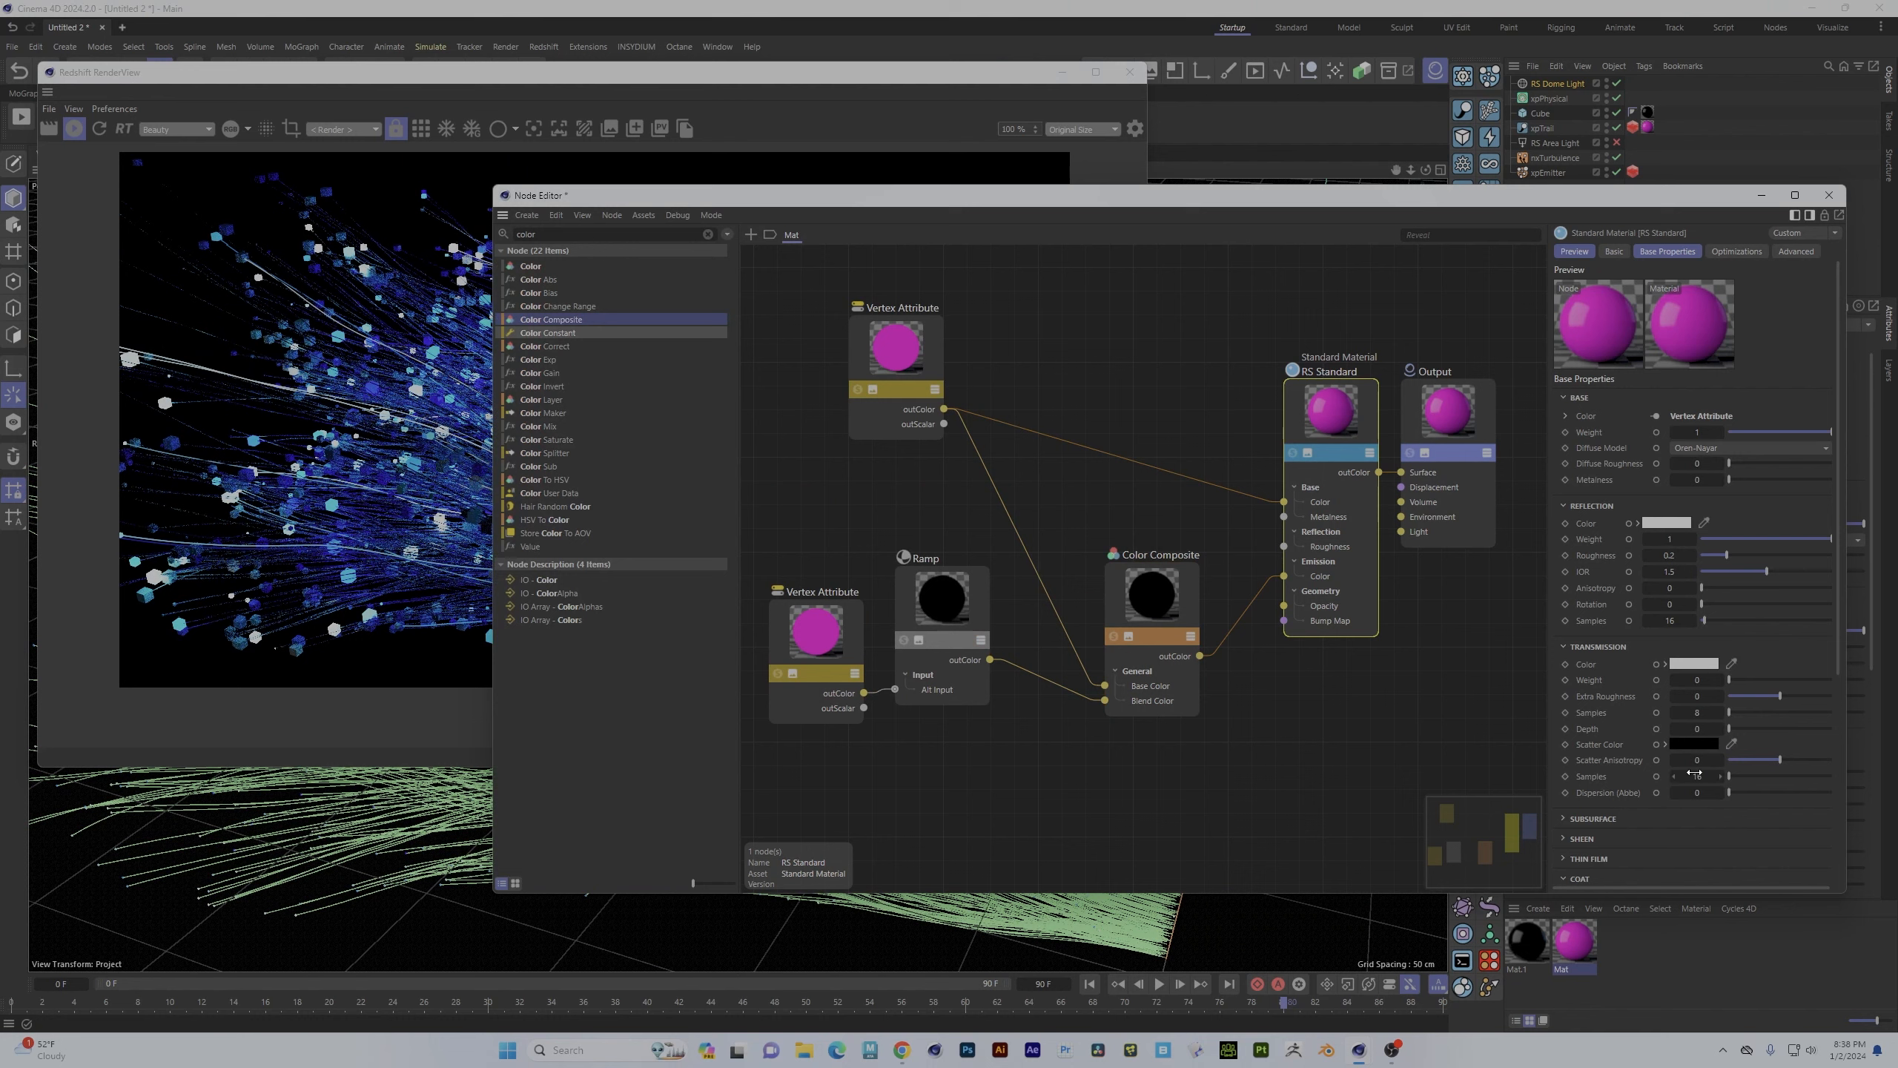
{"action": "scroll", "coordinate": [1557, 801], "scroll_direction": "down", "scroll_amount": 5}
{"action": "left_click", "coordinate": [1653, 761]}
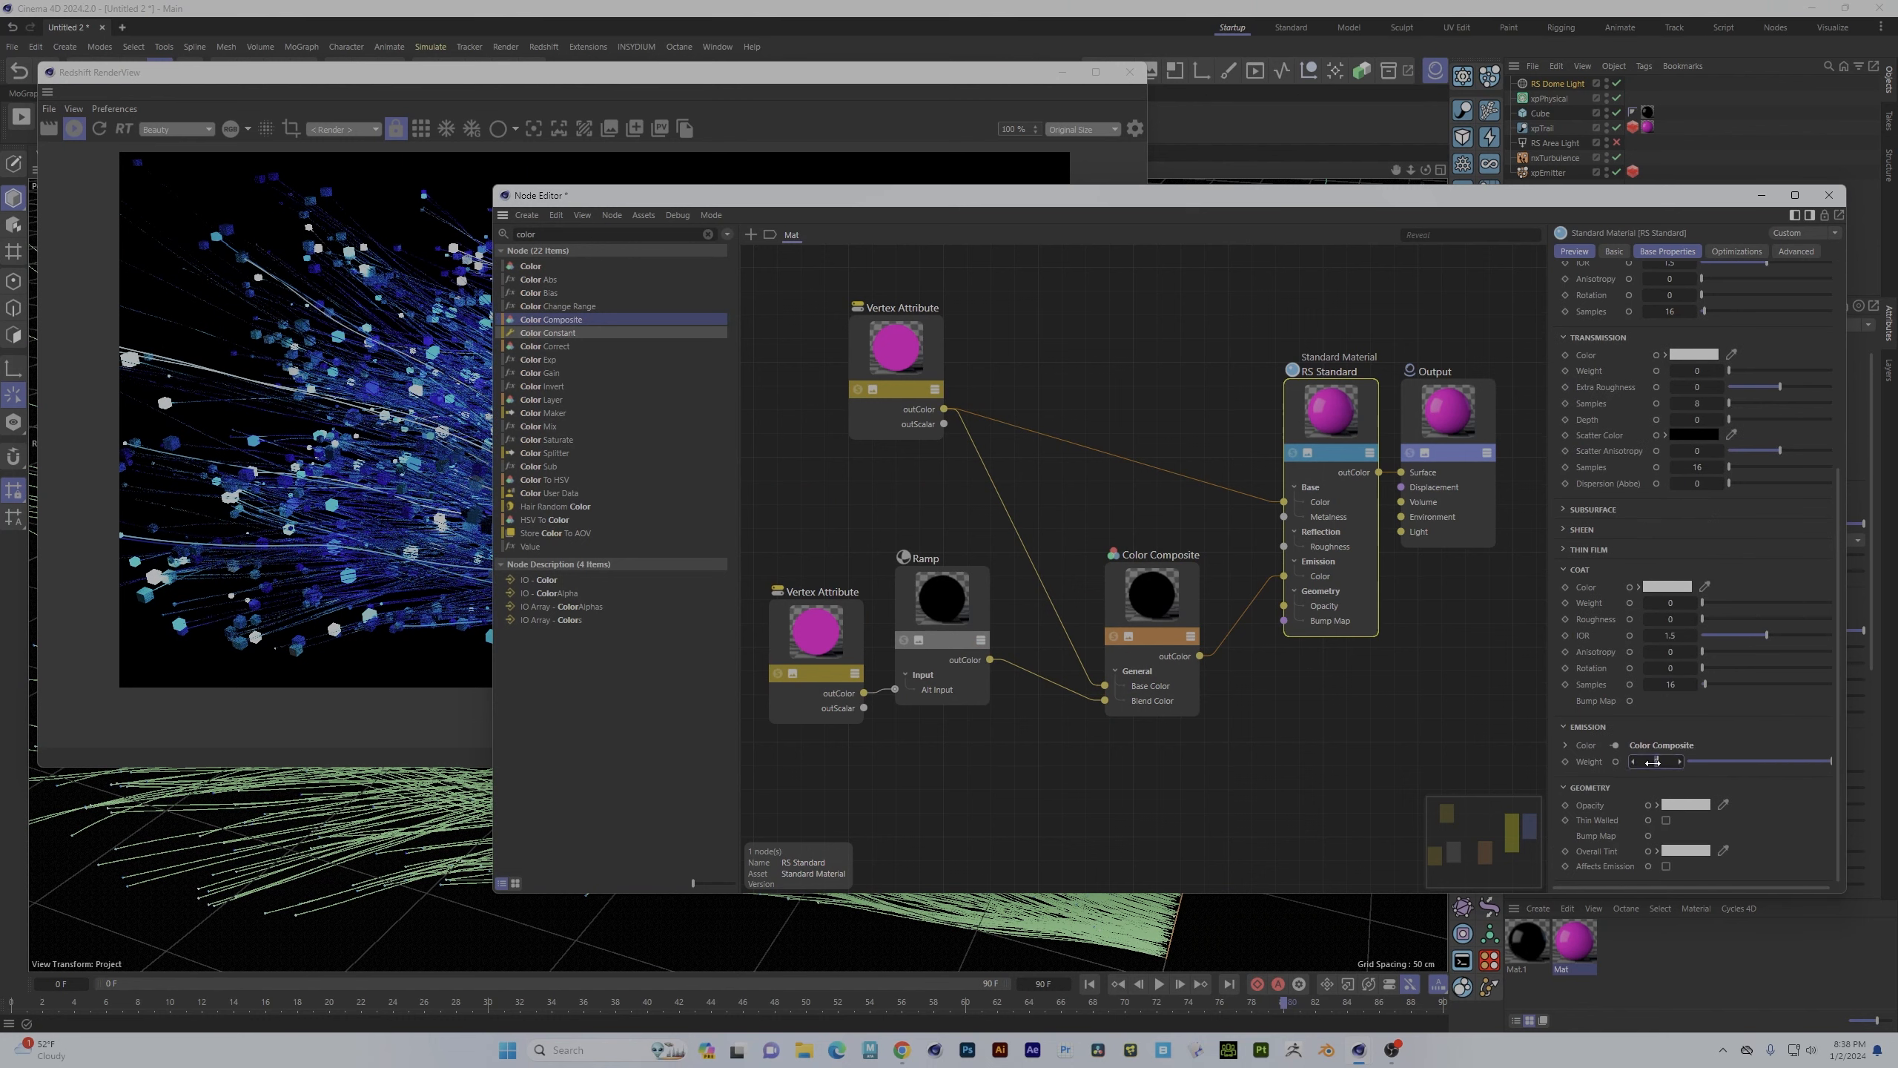
{"action": "type", "text": "20"}
{"action": "key", "text": "Return"}
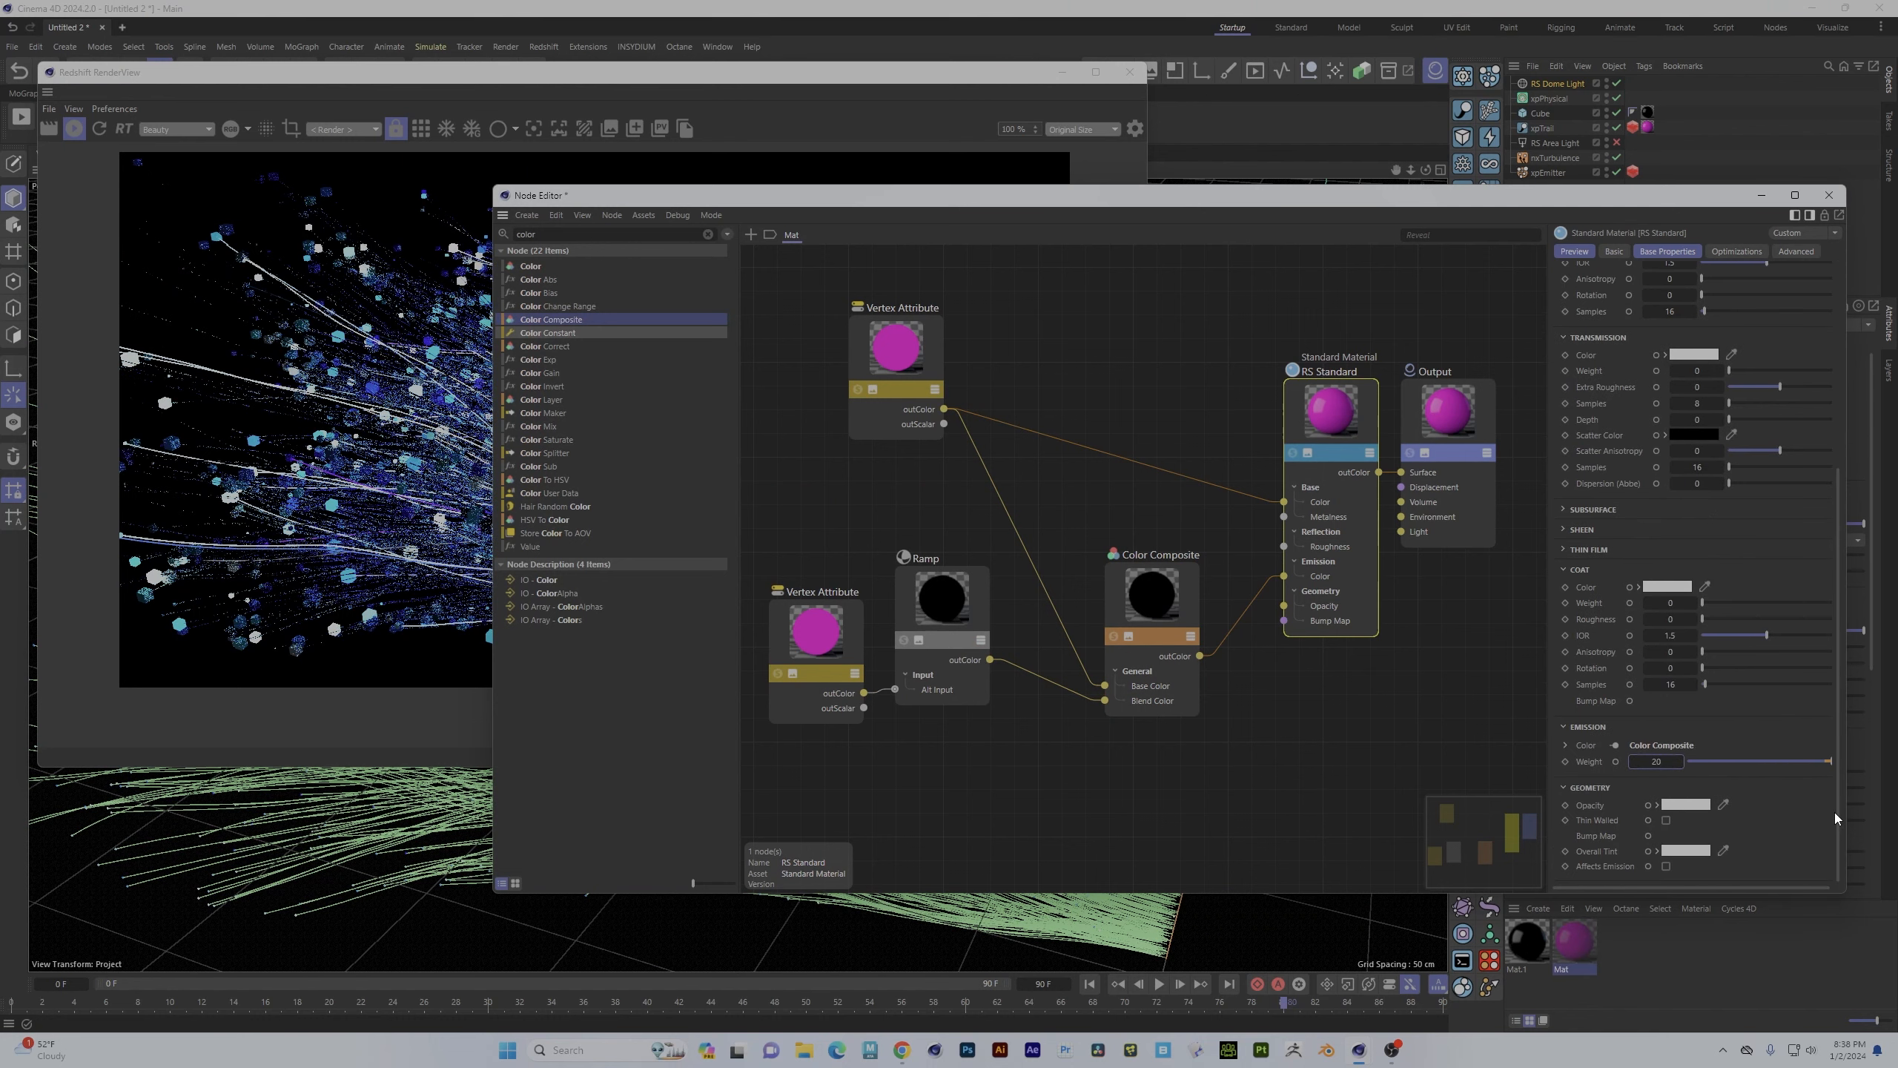
{"action": "left_click", "coordinate": [600, 72]}
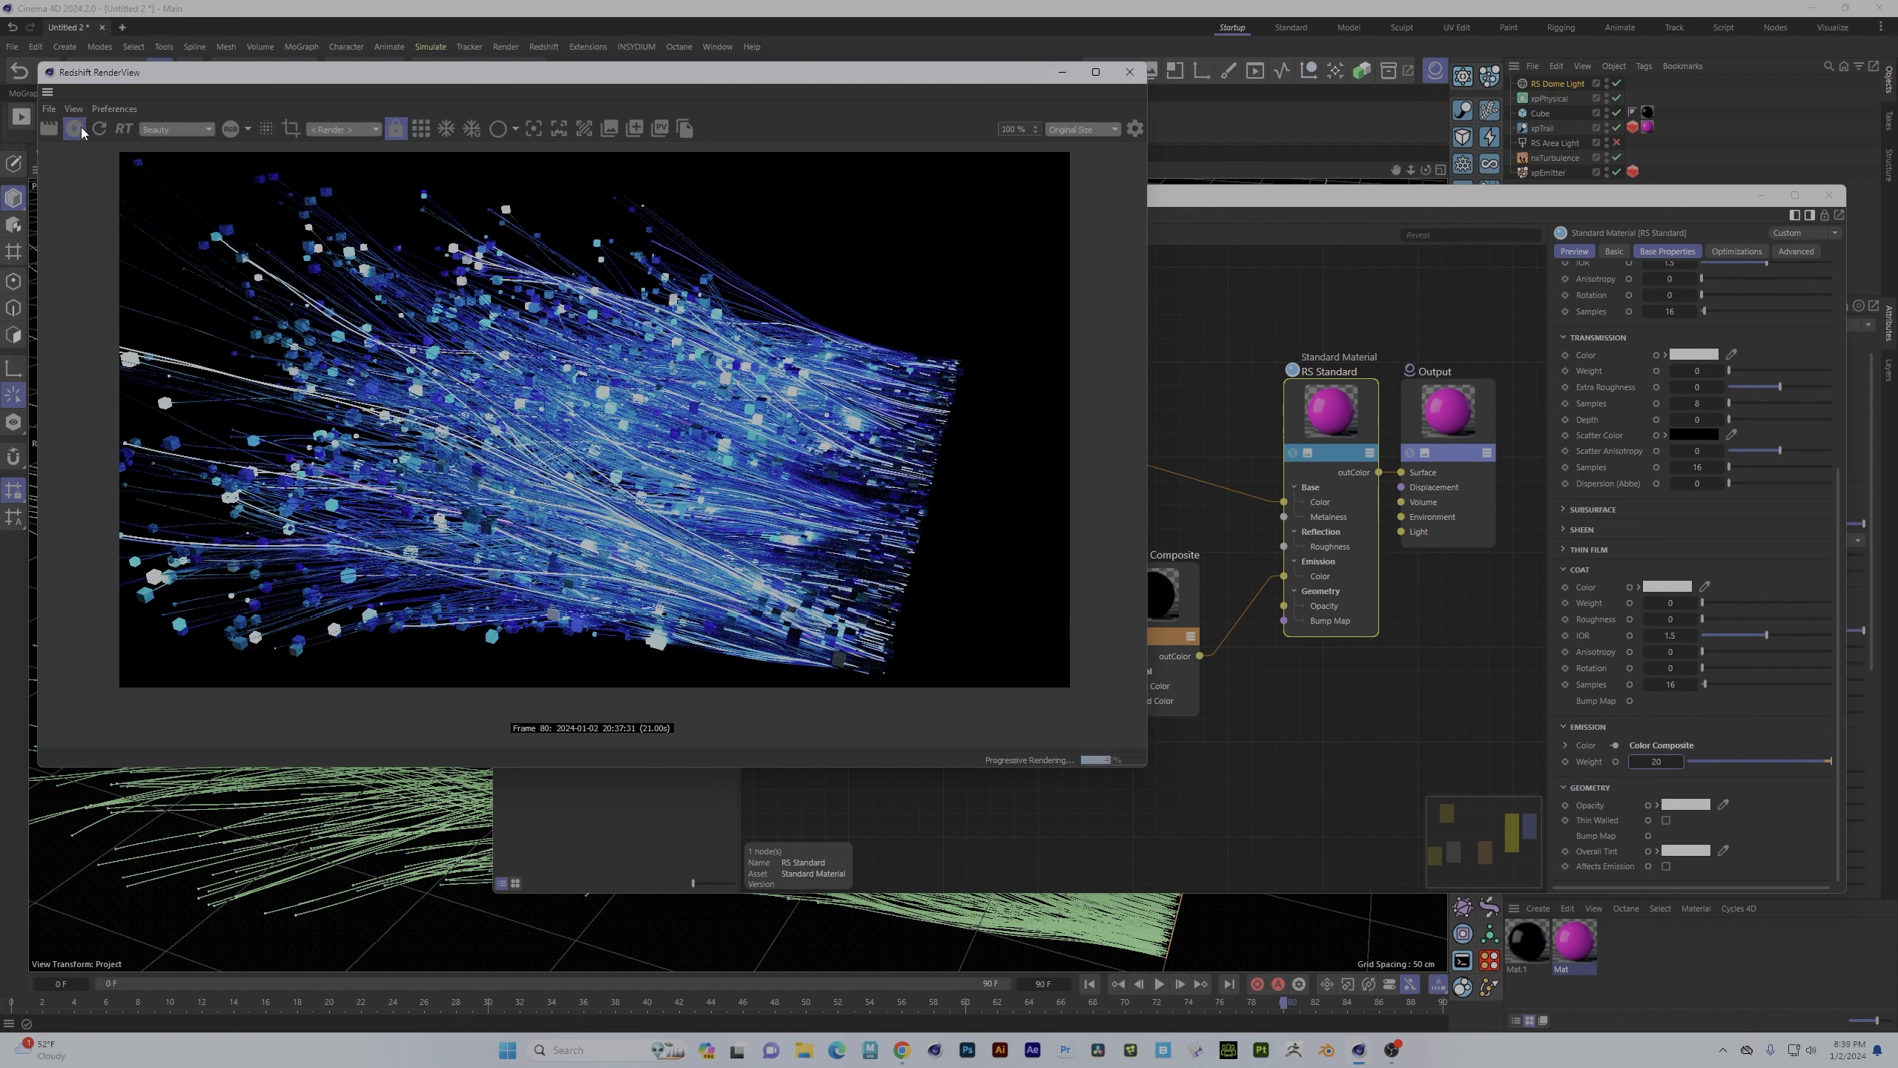
- Close the render view and the node editor, and return the simulation to frame 0
{"action": "left_click", "coordinate": [1130, 72]}
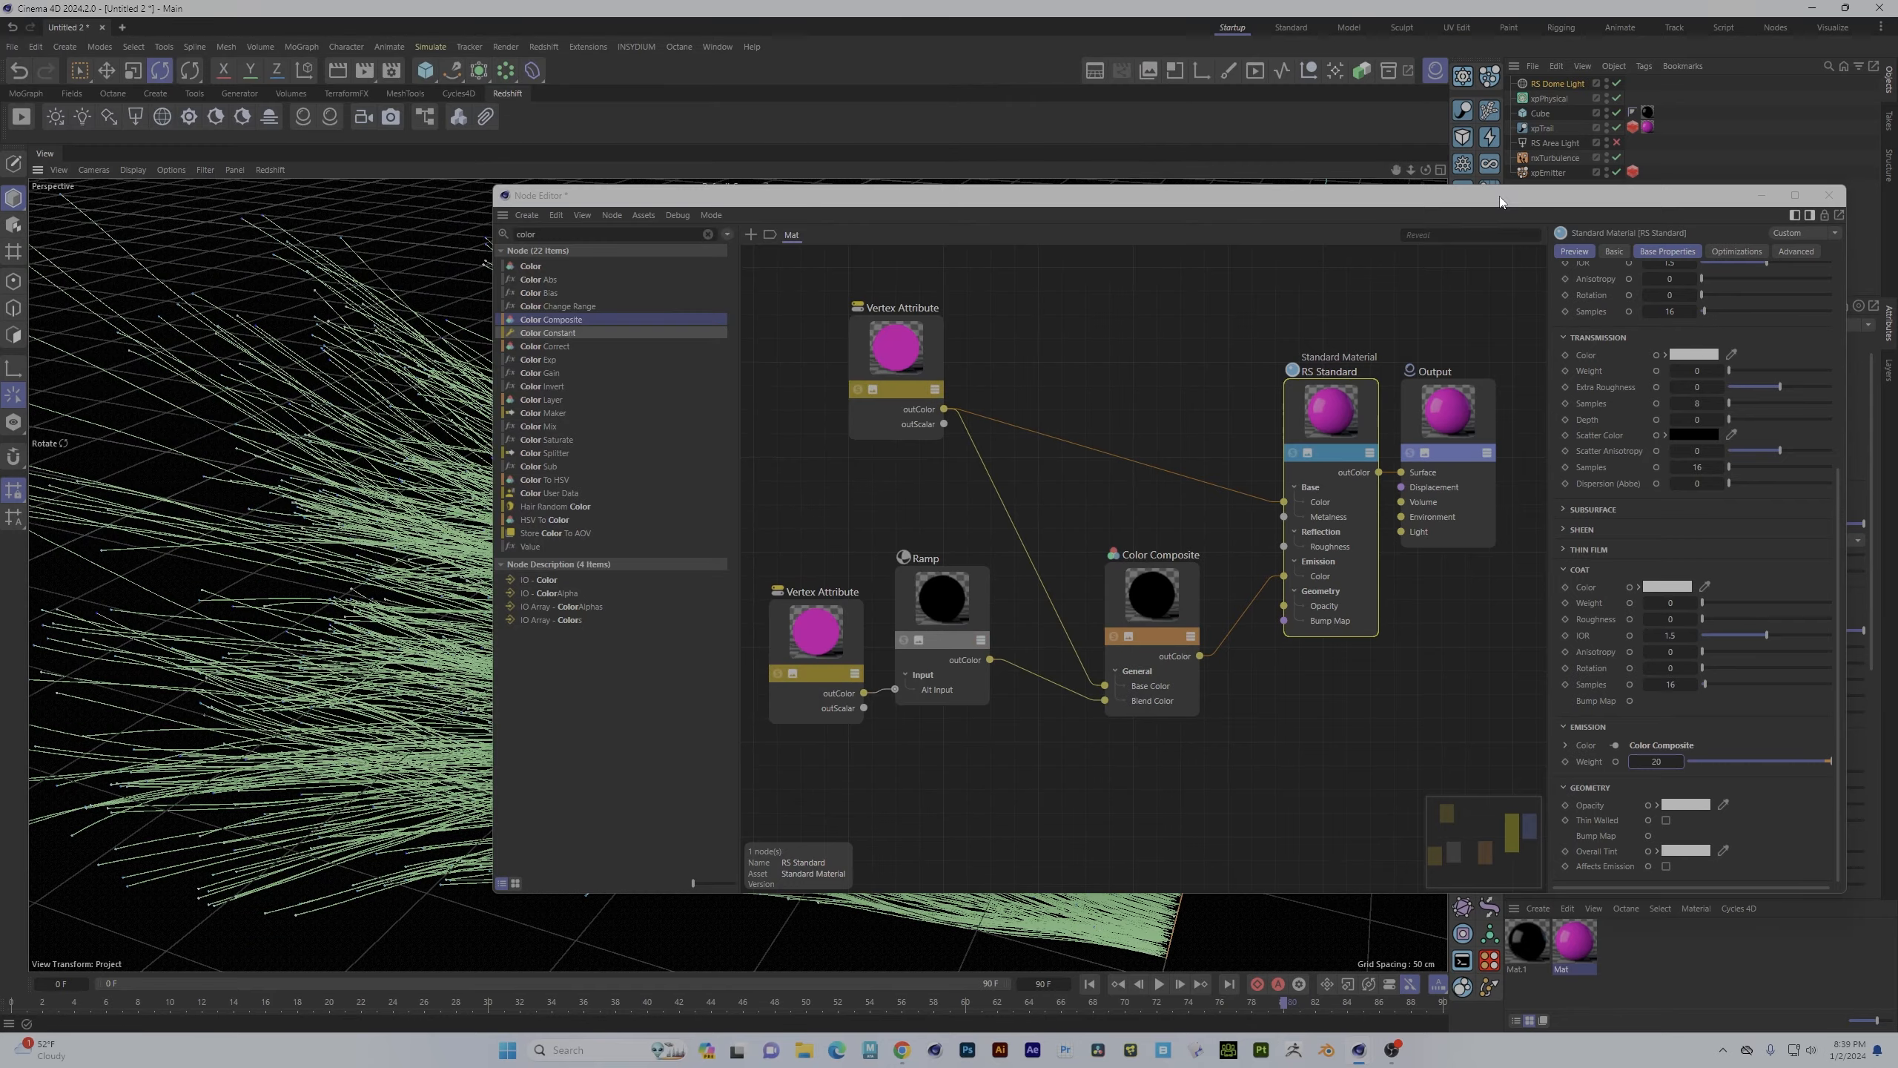
{"action": "left_click", "coordinate": [1827, 195]}
{"action": "left_click_drag", "start_coordinate": [1209, 584], "coordinate": [941, 763], "text": "alt"}
{"action": "left_click", "coordinate": [1087, 983]}
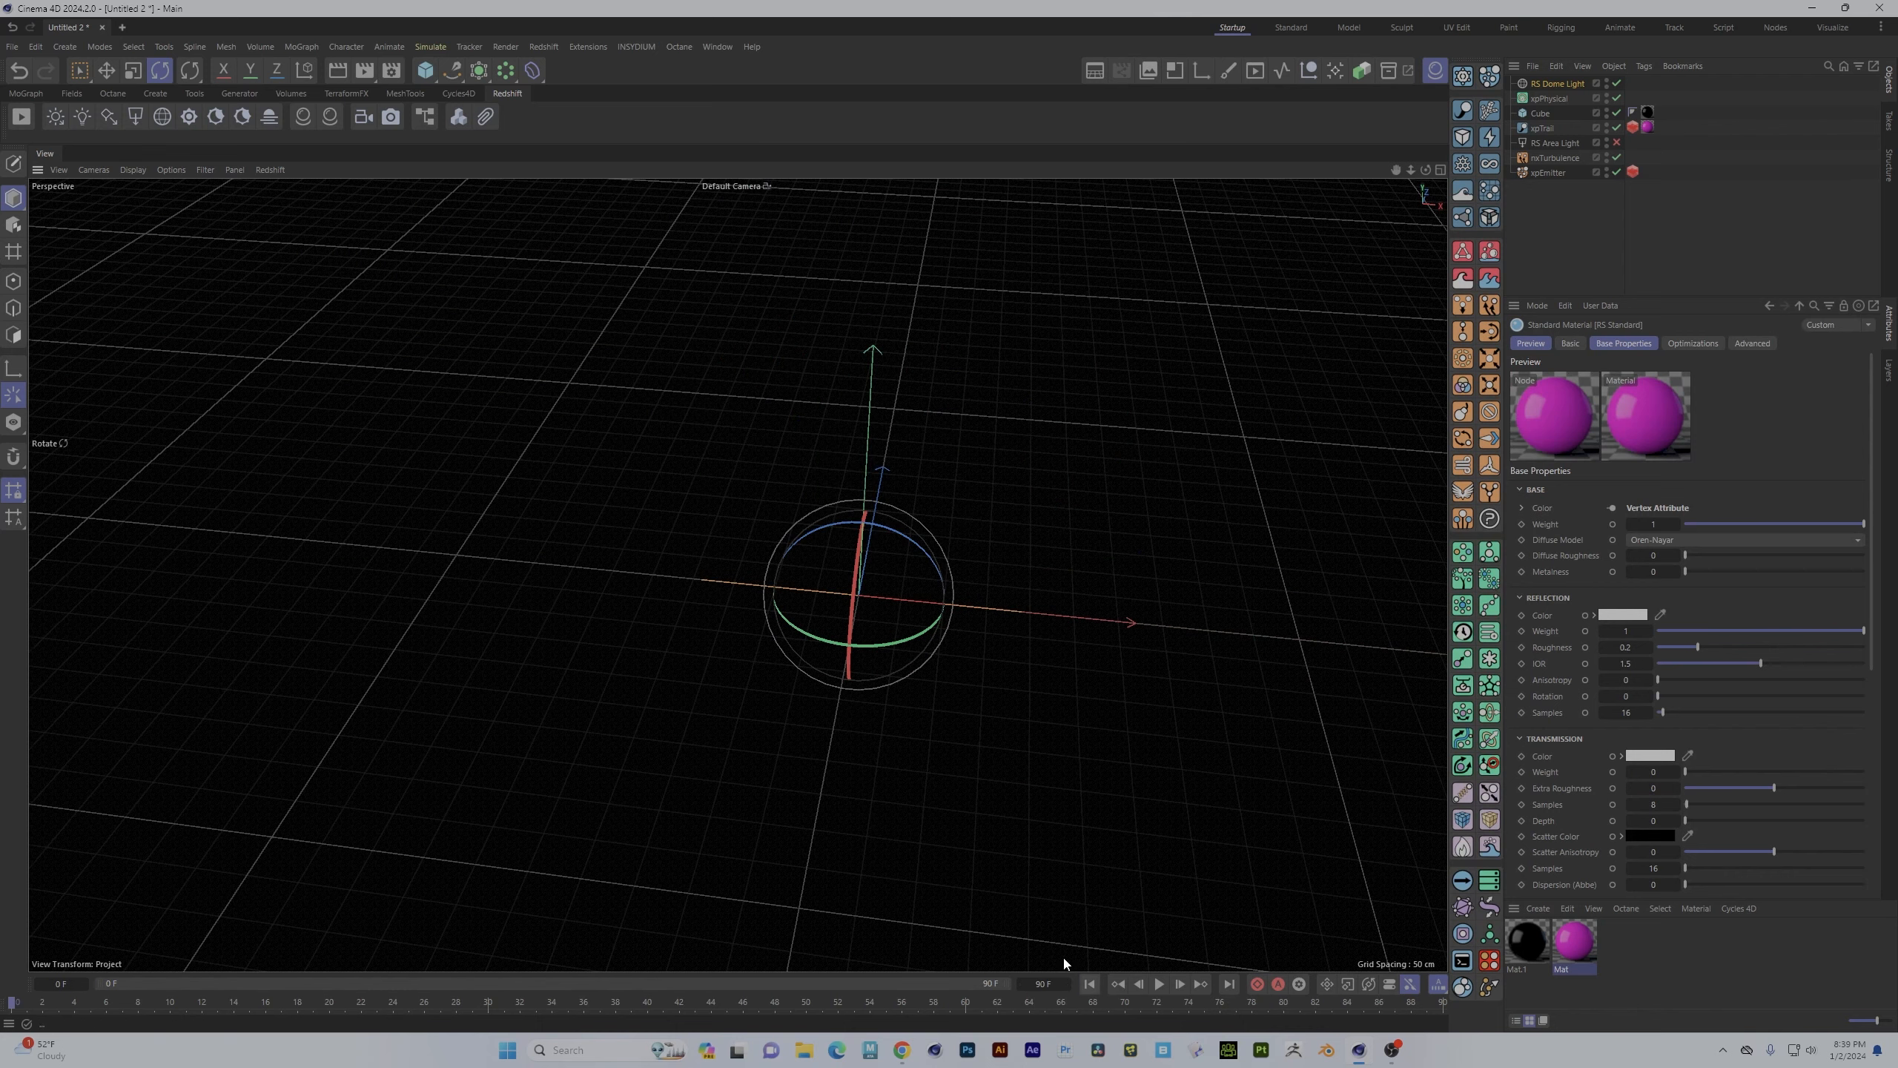
- Select the xpEmitter and play the simulation, viewing the trails from different angles
{"action": "left_click", "coordinate": [1544, 172]}
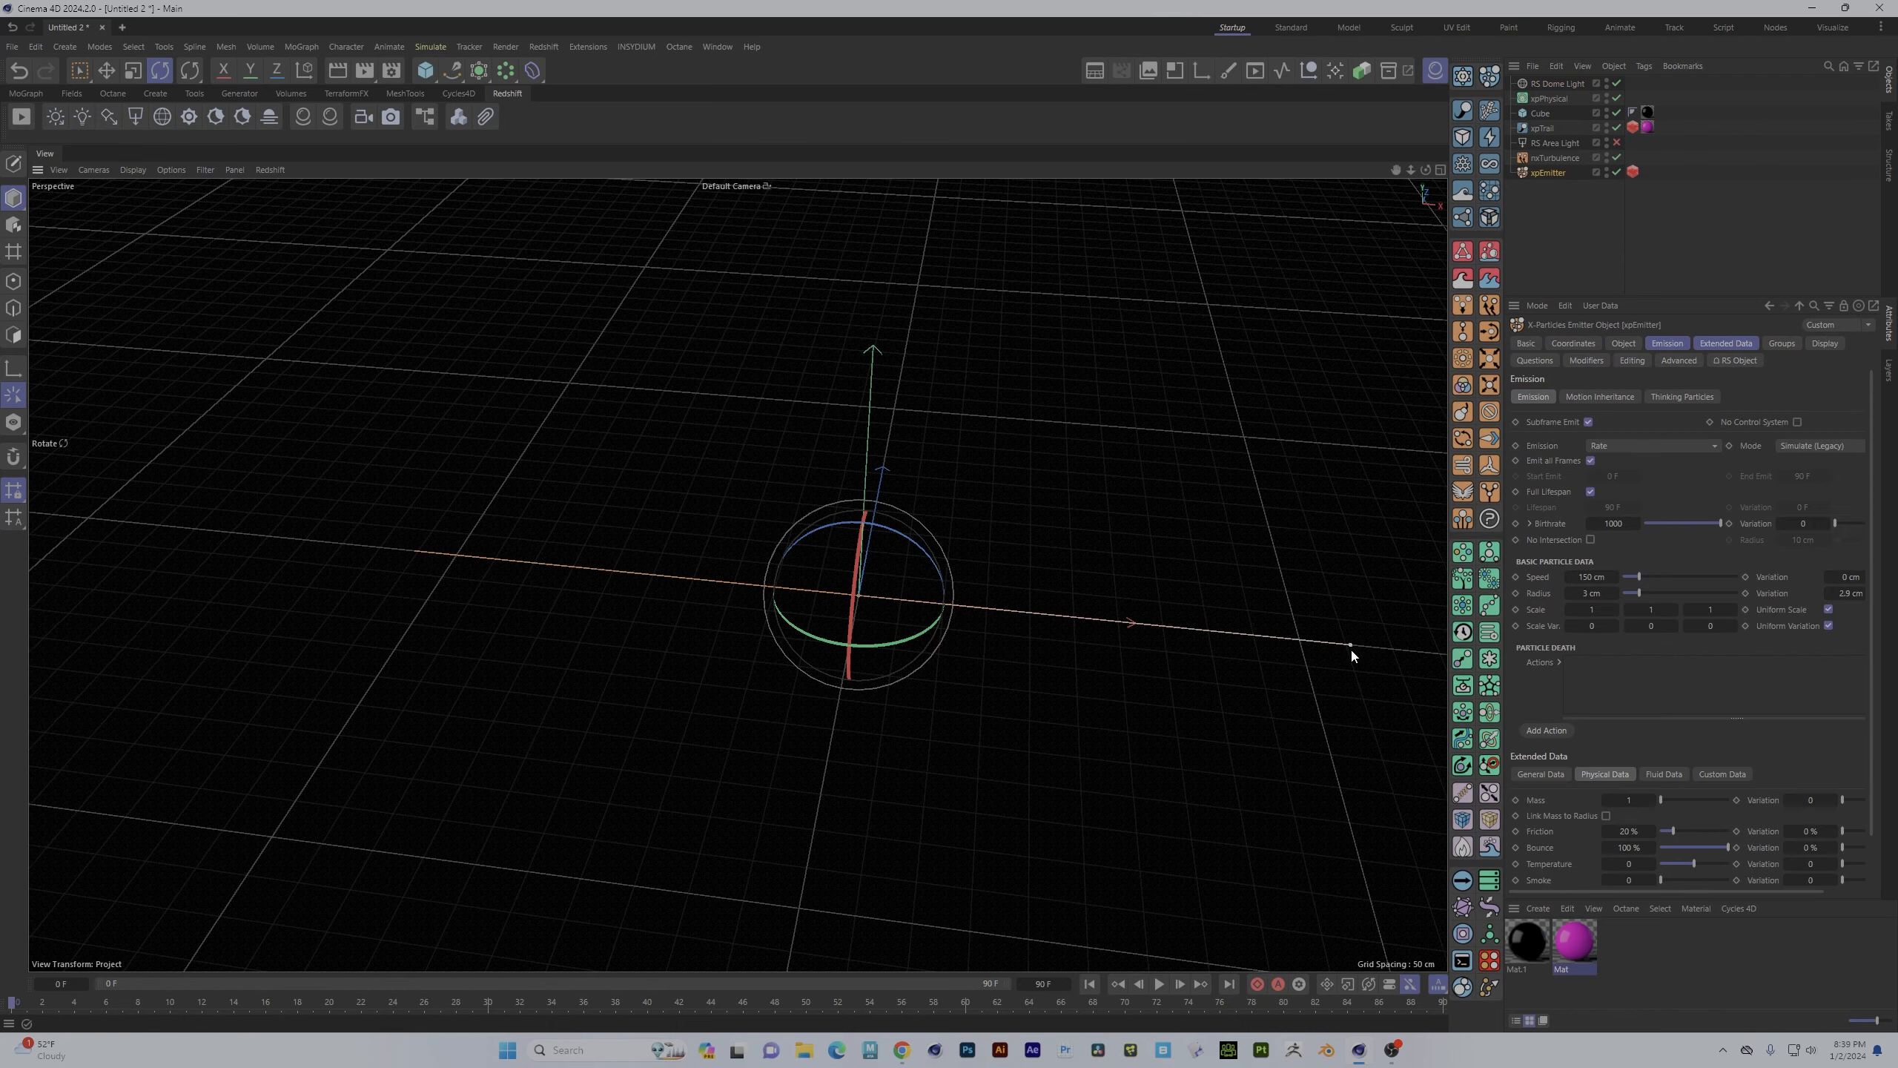
{"action": "left_click_drag", "start_coordinate": [1347, 648], "coordinate": [1083, 725], "text": "alt"}
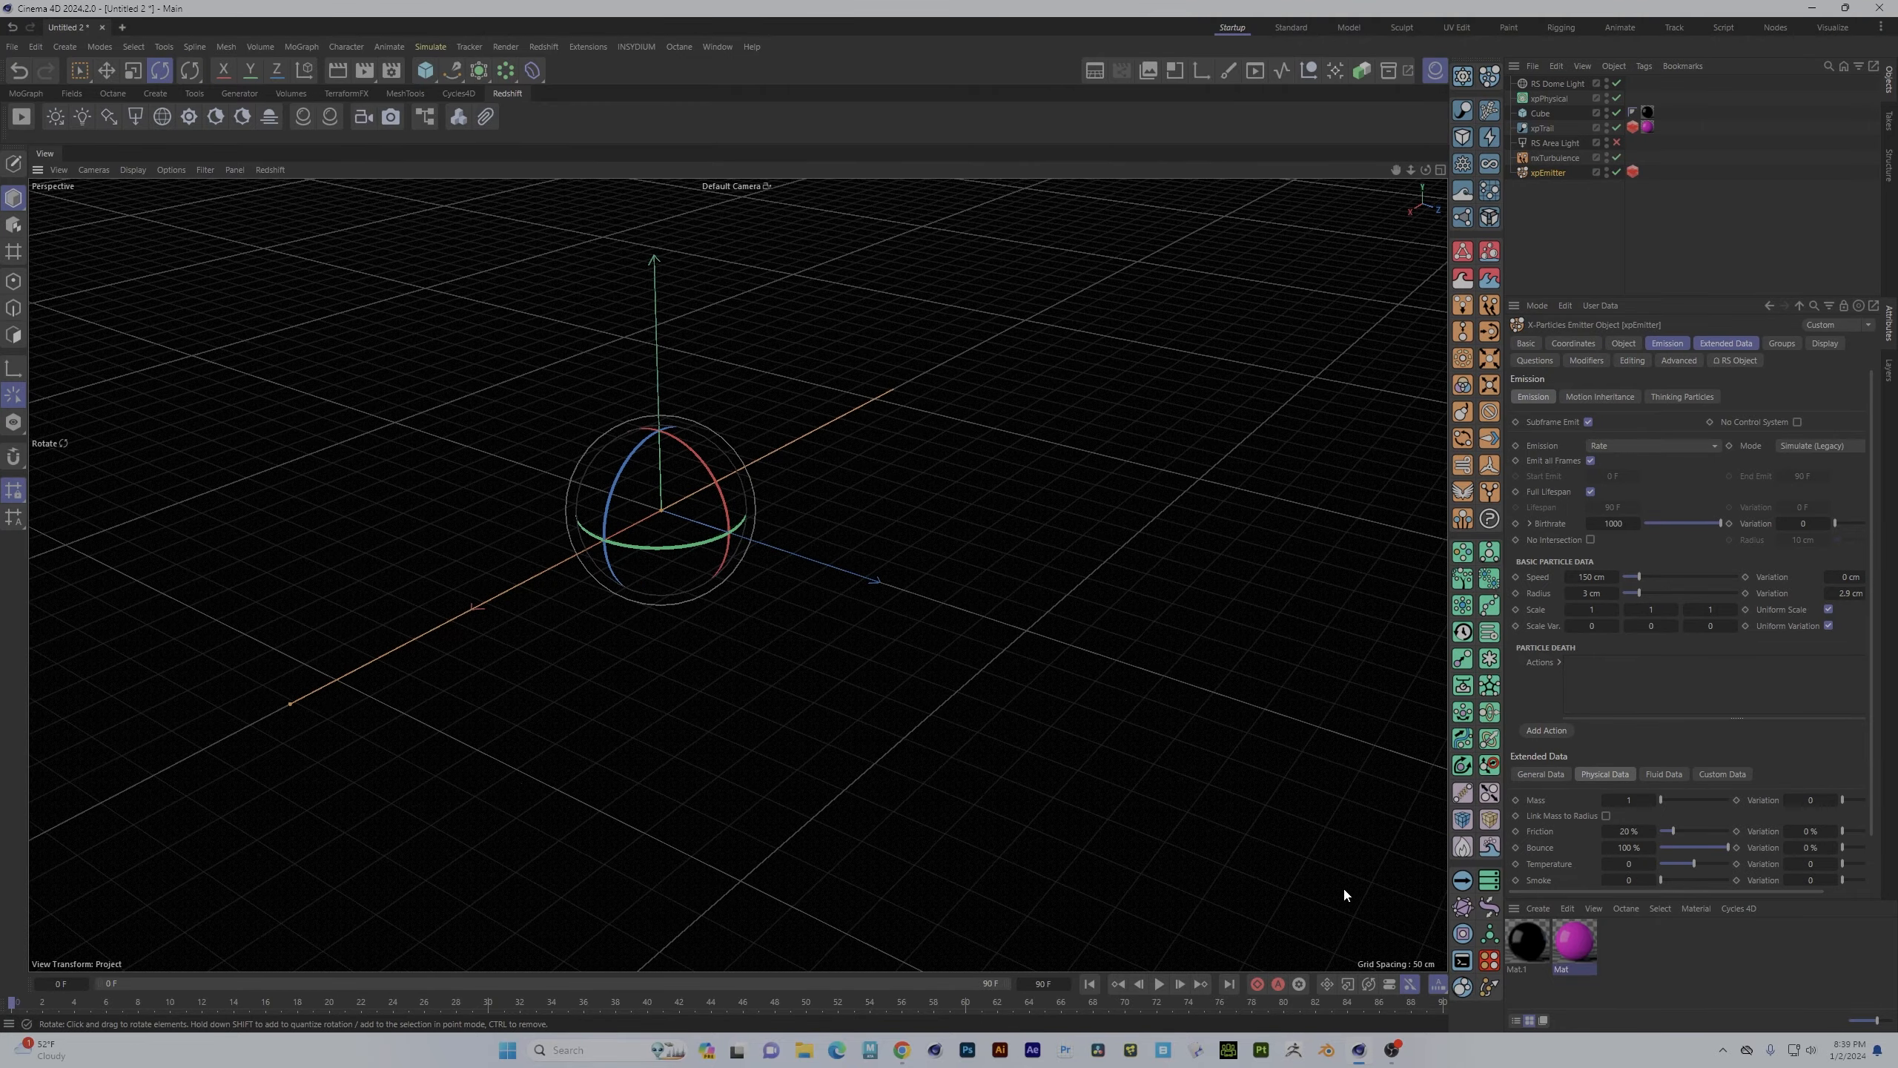
{"action": "left_click", "coordinate": [1158, 984]}
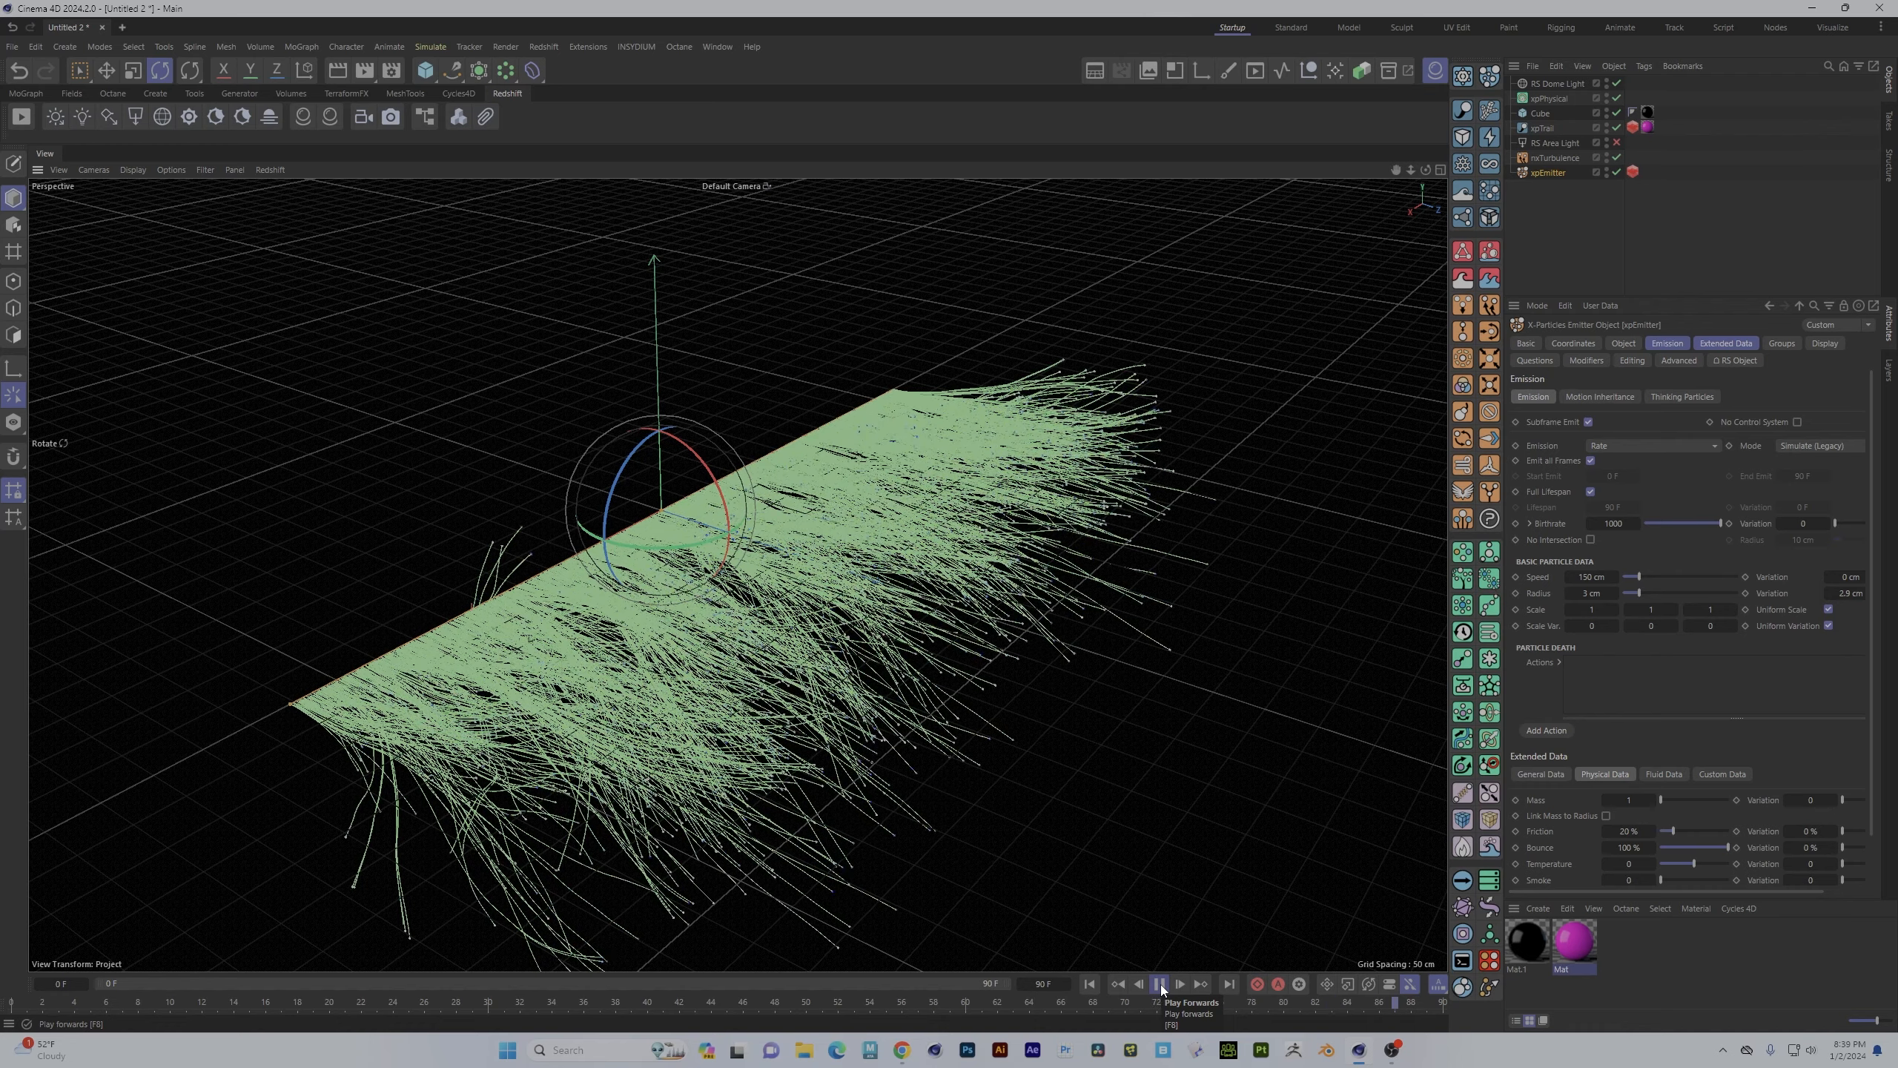
{"action": "left_click_drag", "start_coordinate": [1005, 930], "coordinate": [1067, 721], "text": "alt"}
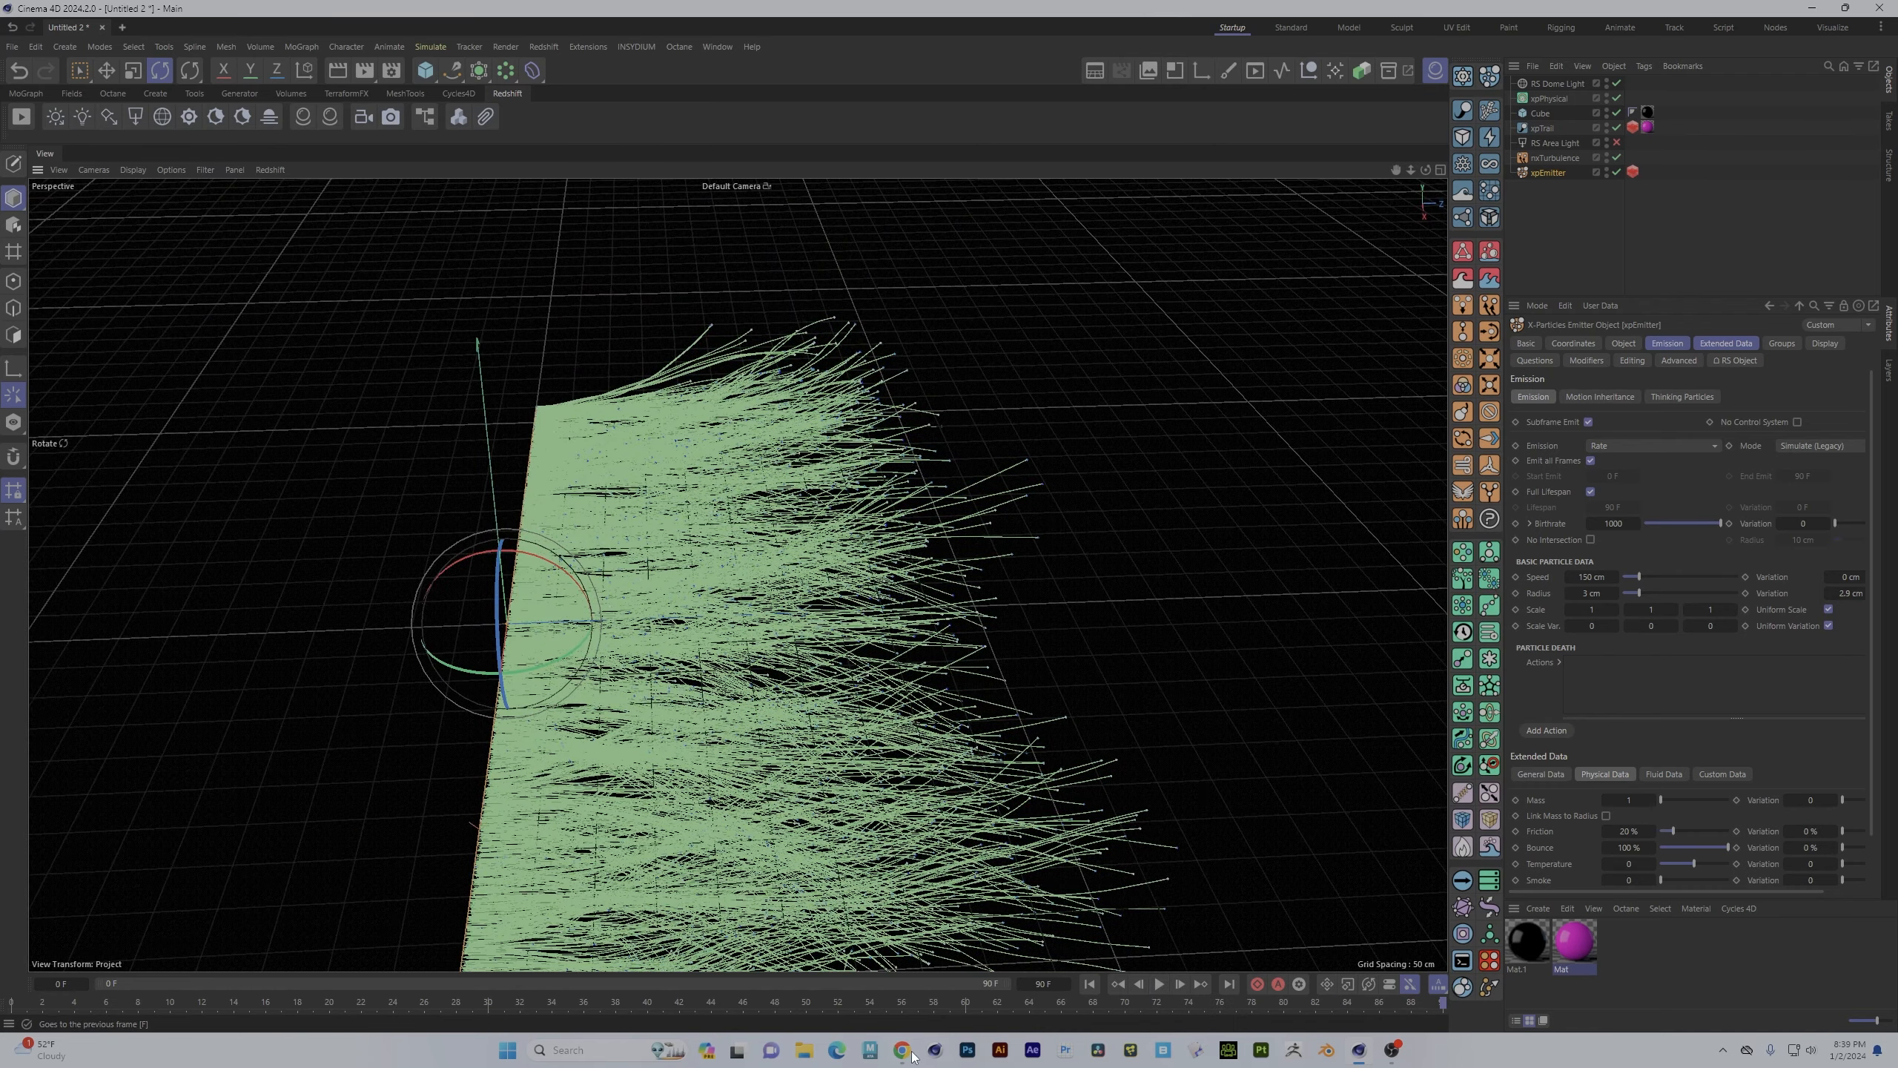
- Set the project end frame to 500, preview the longer simulation and rewind it to the start
{"action": "left_click", "coordinate": [1046, 984]}
{"action": "type", "text": "500"}
{"action": "key", "text": "Return"}
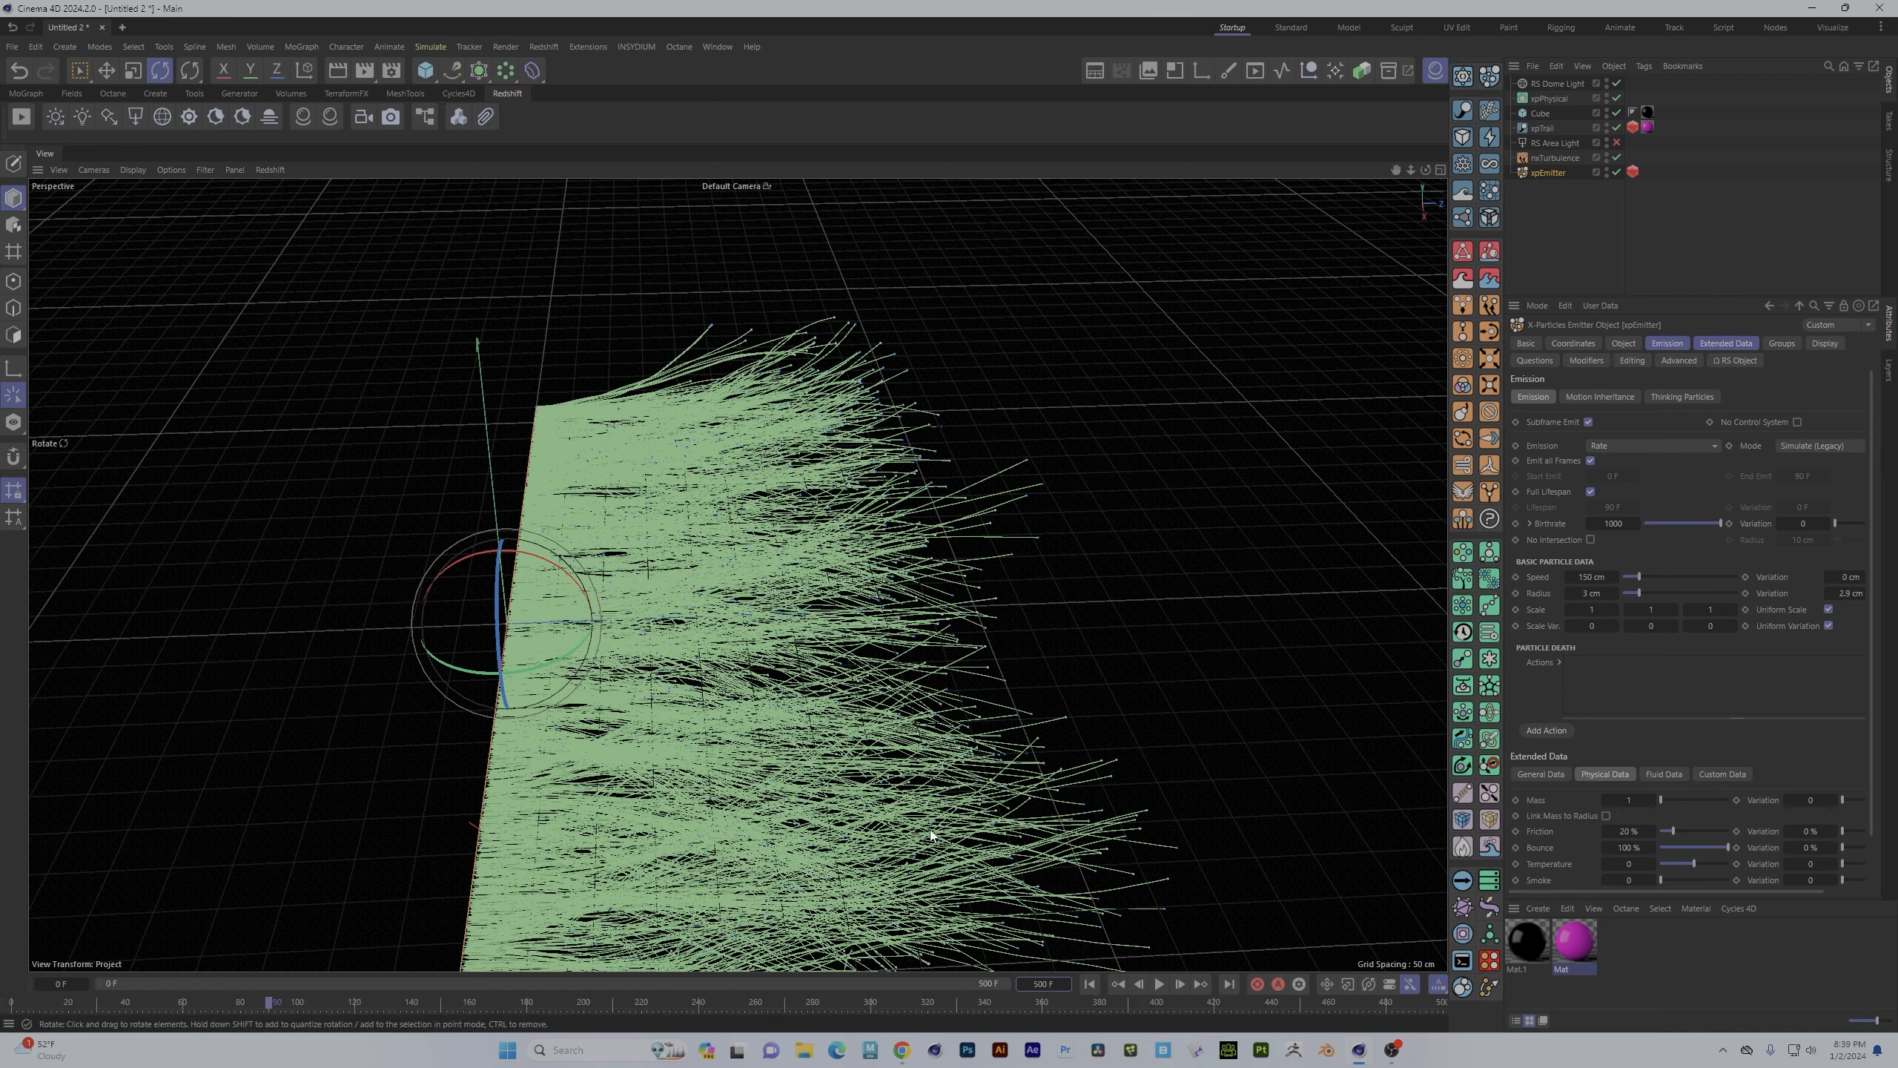
{"action": "left_click", "coordinate": [1159, 984]}
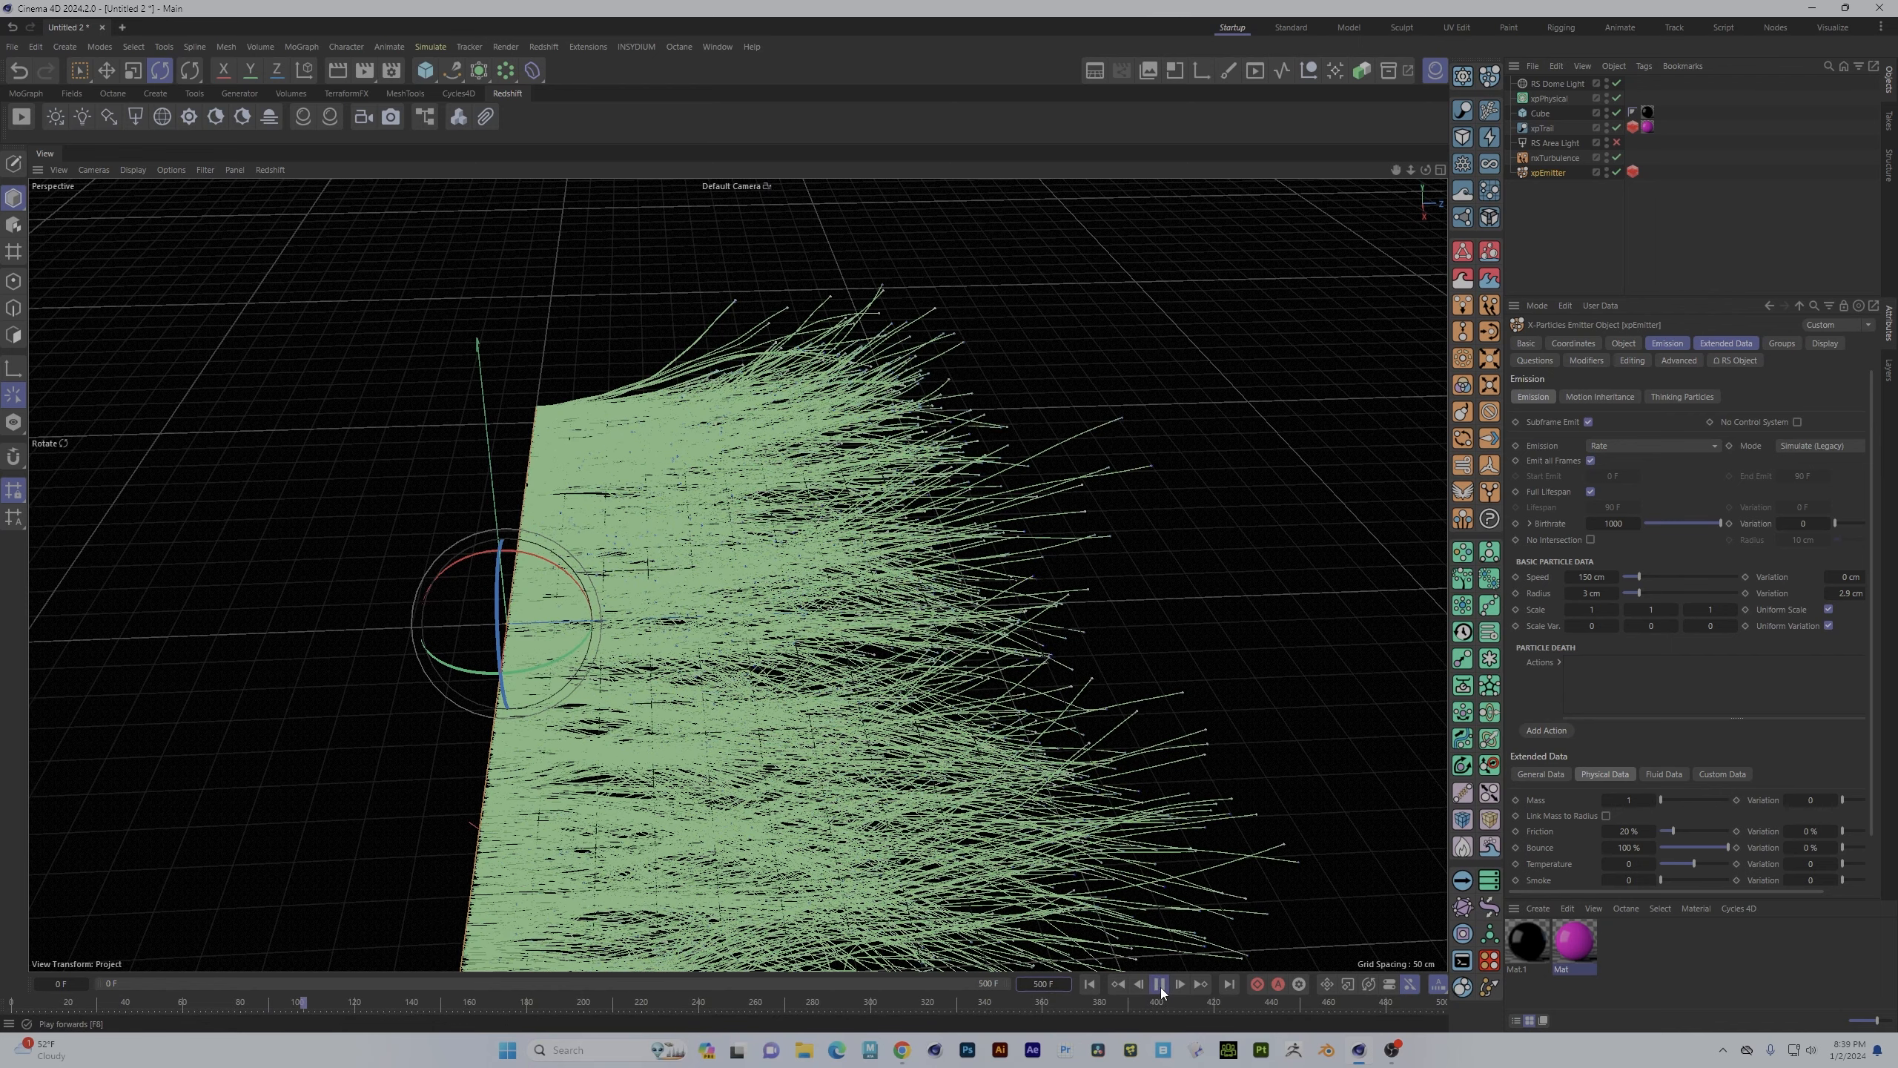
{"action": "left_click", "coordinate": [1159, 985]}
{"action": "left_click", "coordinate": [1089, 984]}
- Set the xpEmitter's Birthrate to 500
{"action": "left_click_drag", "start_coordinate": [672, 599], "coordinate": [972, 598], "text": "alt"}
{"action": "left_click", "coordinate": [1605, 523]}
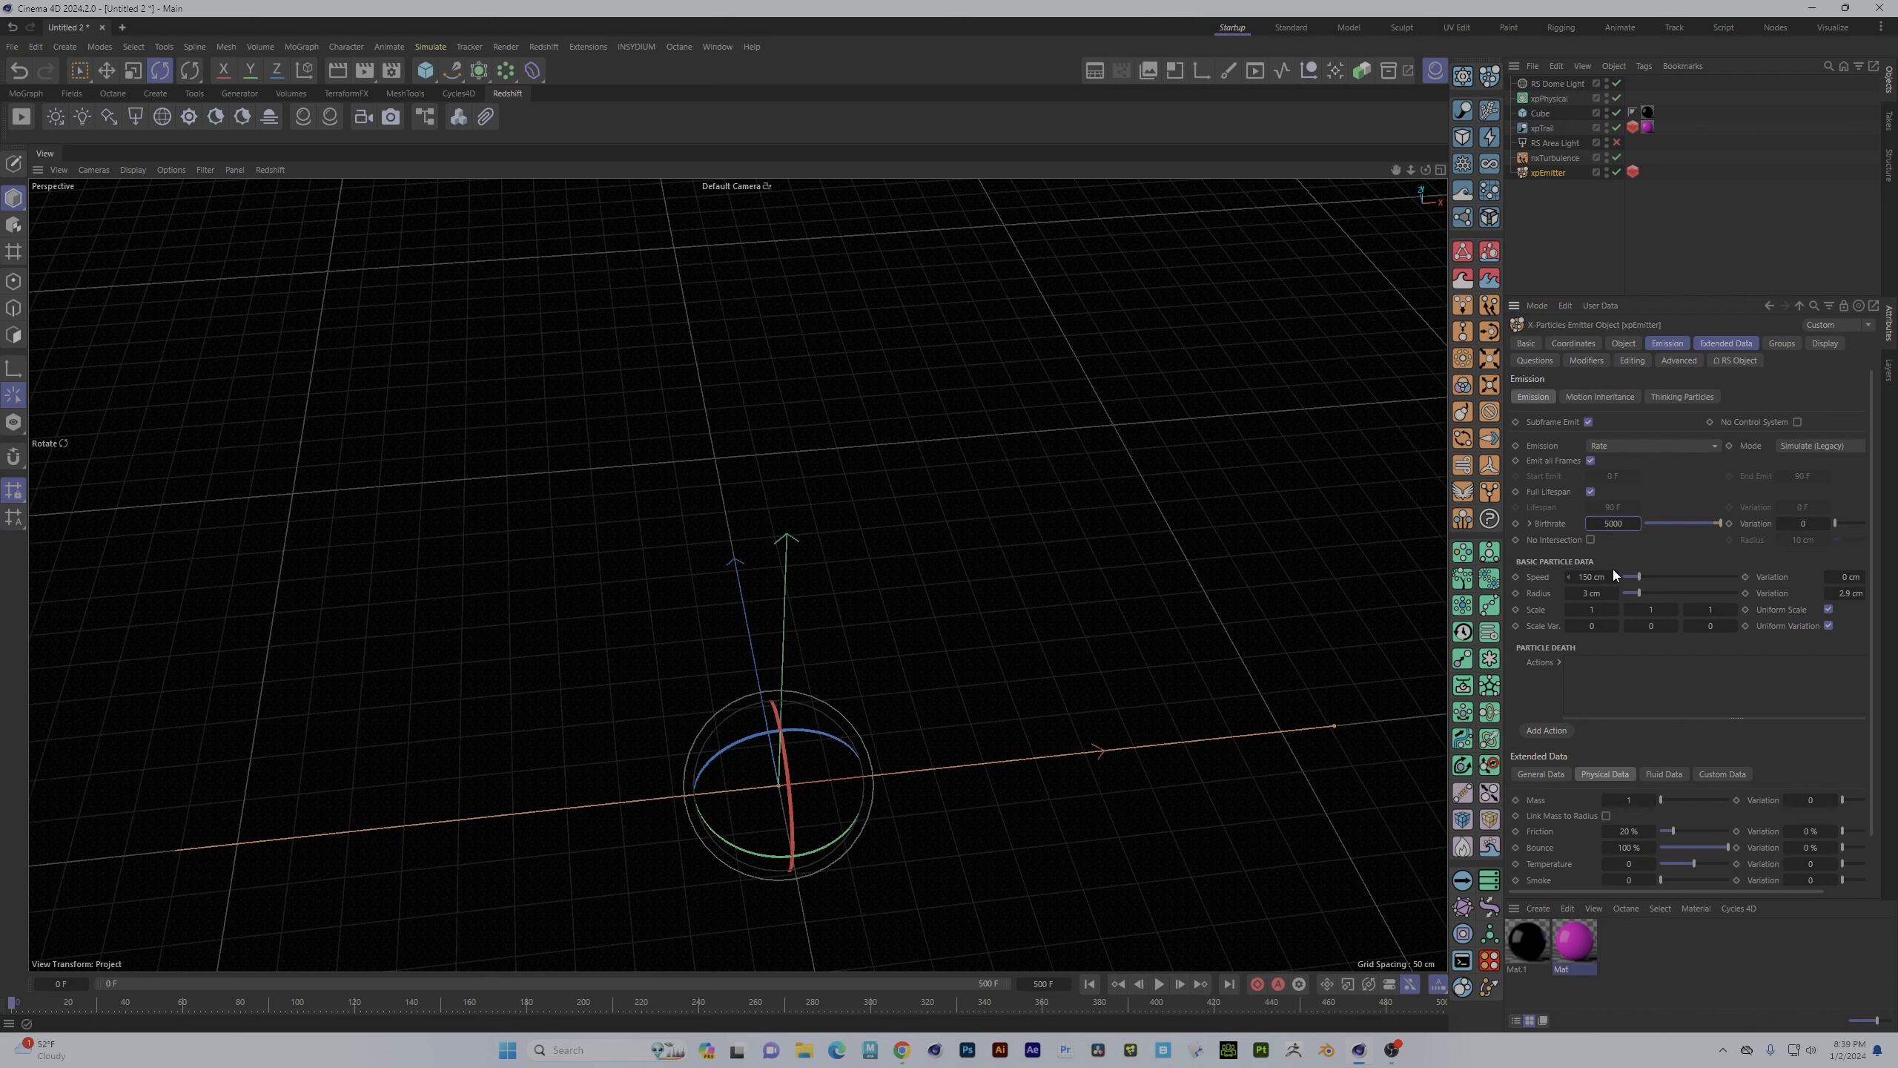
{"action": "left_click", "coordinate": [1618, 523]}
{"action": "key", "text": "Return"}
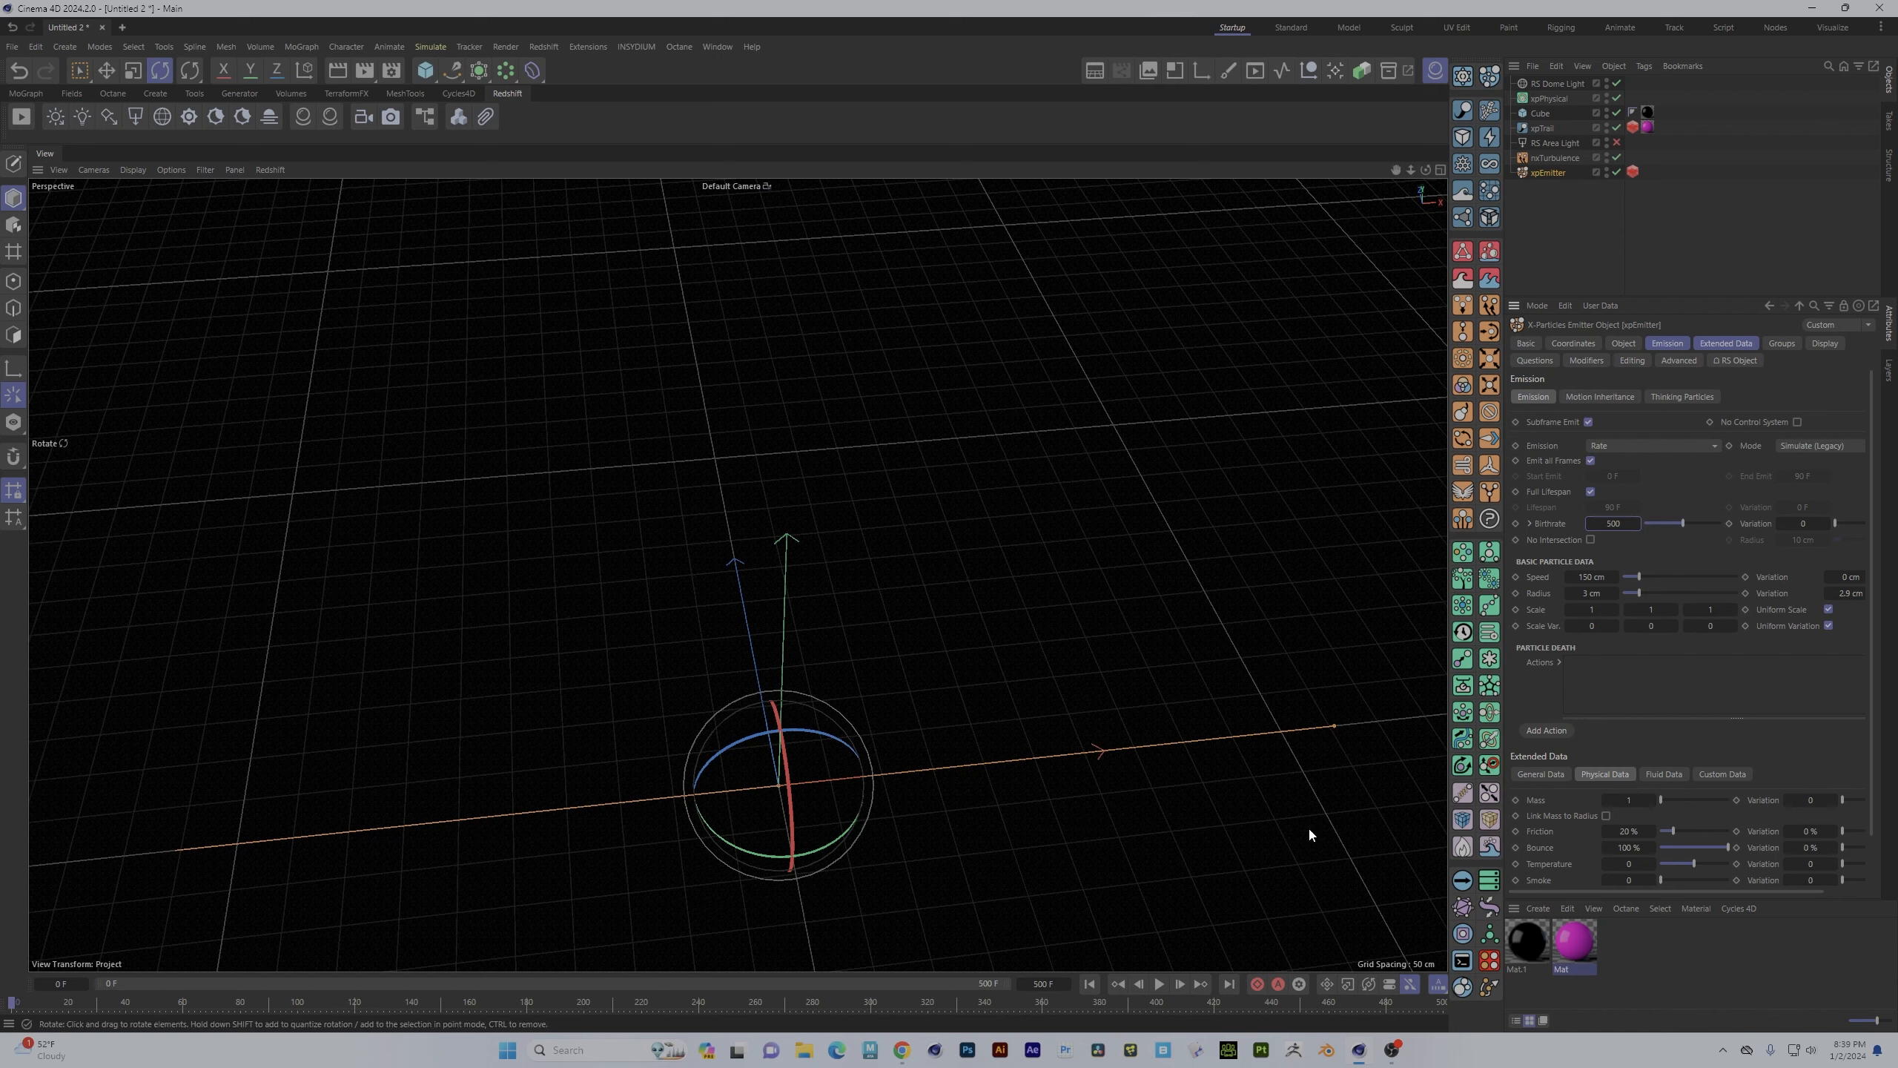
- Set the emitter's particle Radius to 1 cm with a Variation of 0 cm
{"action": "left_click", "coordinate": [1847, 594]}
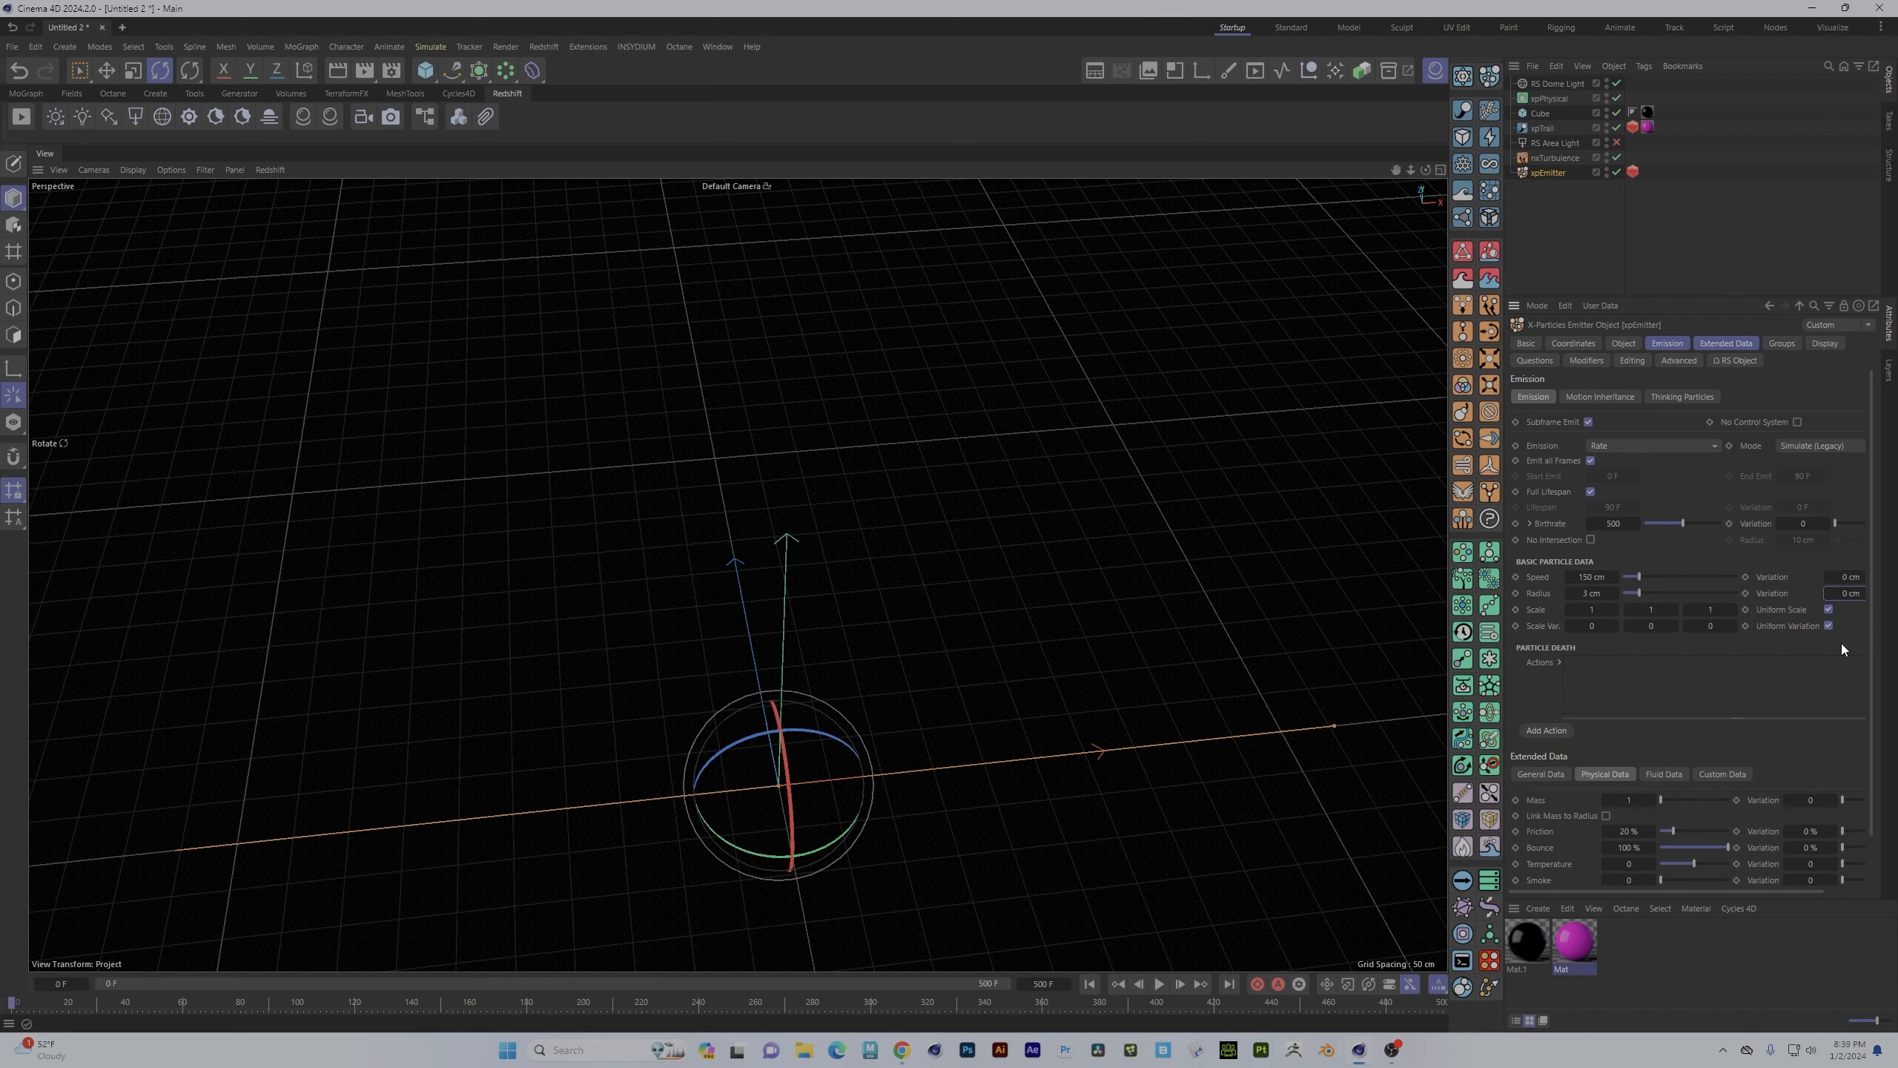
{"action": "left_click", "coordinate": [1592, 593]}
{"action": "type", "text": "1"}
{"action": "key", "text": "Return"}
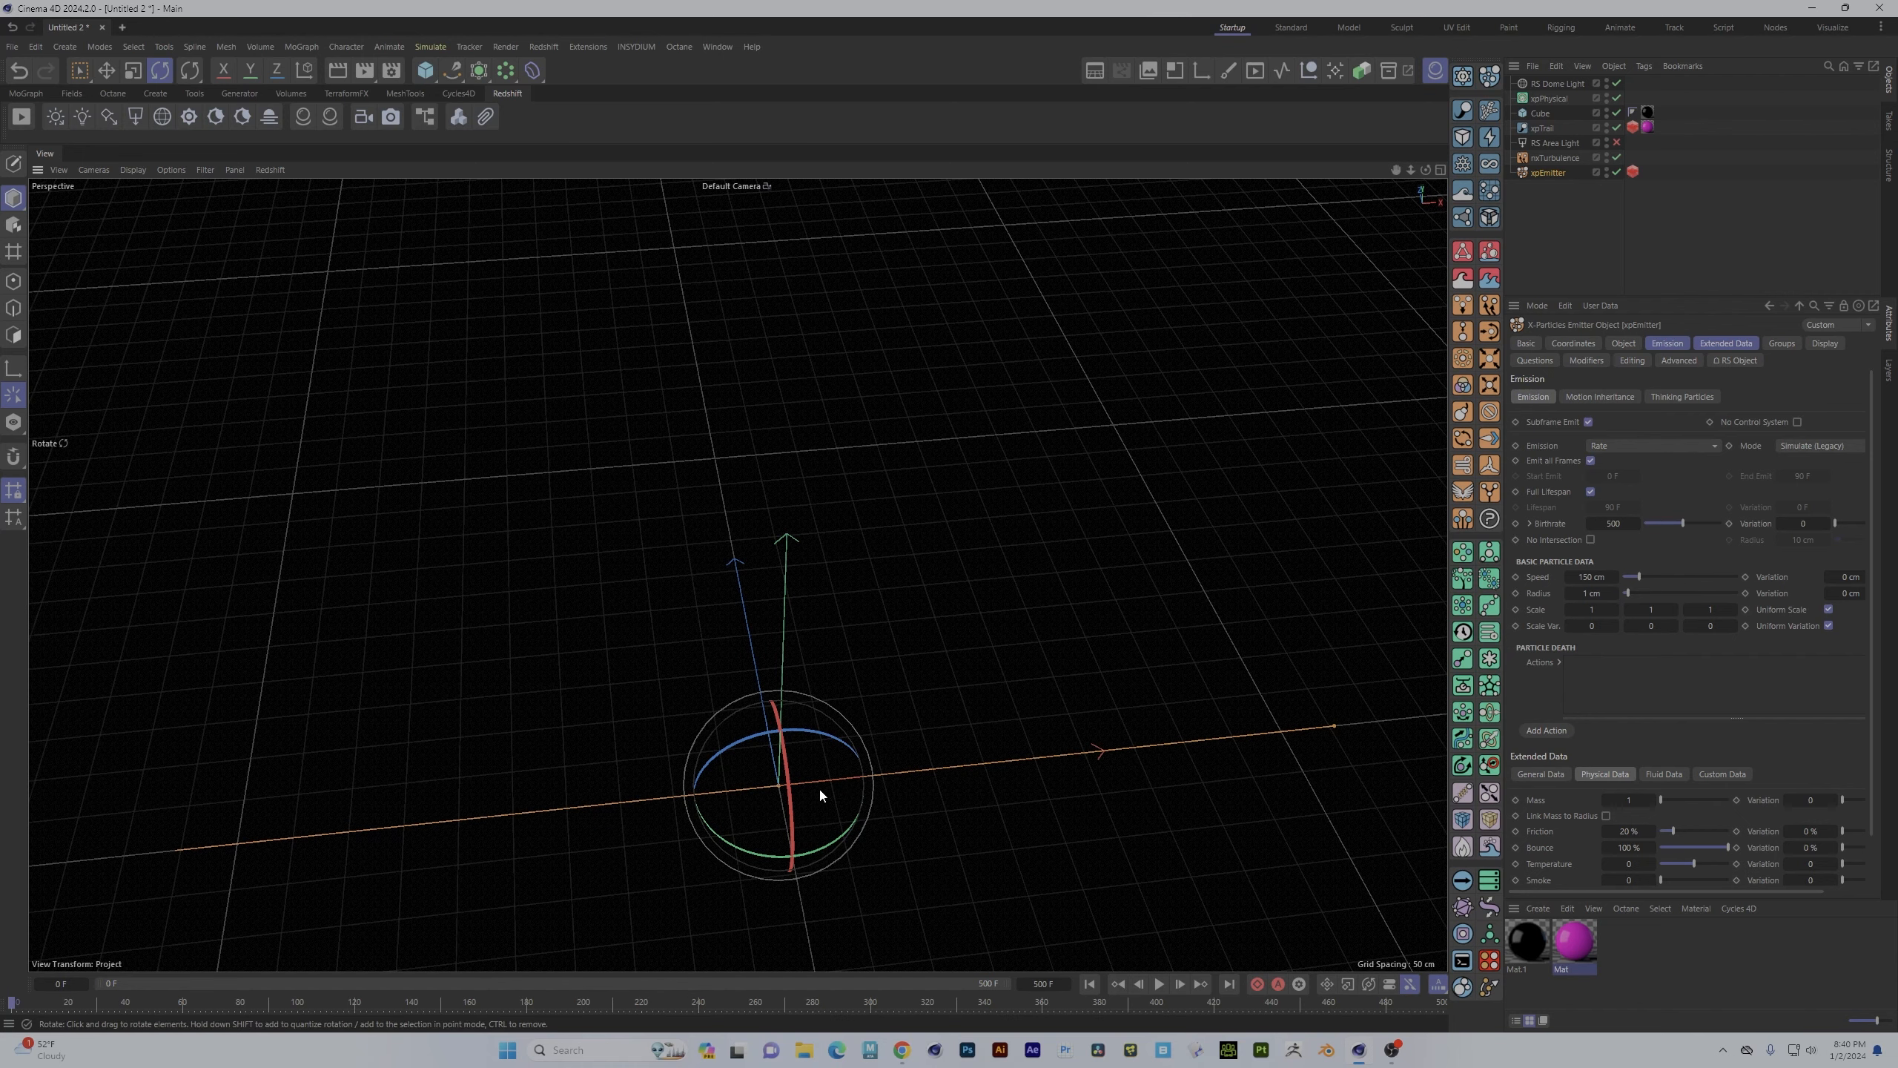
- Select the nxTurbulence modifier, preview the simulation with the new emitter settings and rewind it
{"action": "left_click_drag", "start_coordinate": [822, 792], "coordinate": [654, 768], "text": "alt"}
{"action": "left_click", "coordinate": [1554, 158]}
{"action": "left_click", "coordinate": [1158, 984]}
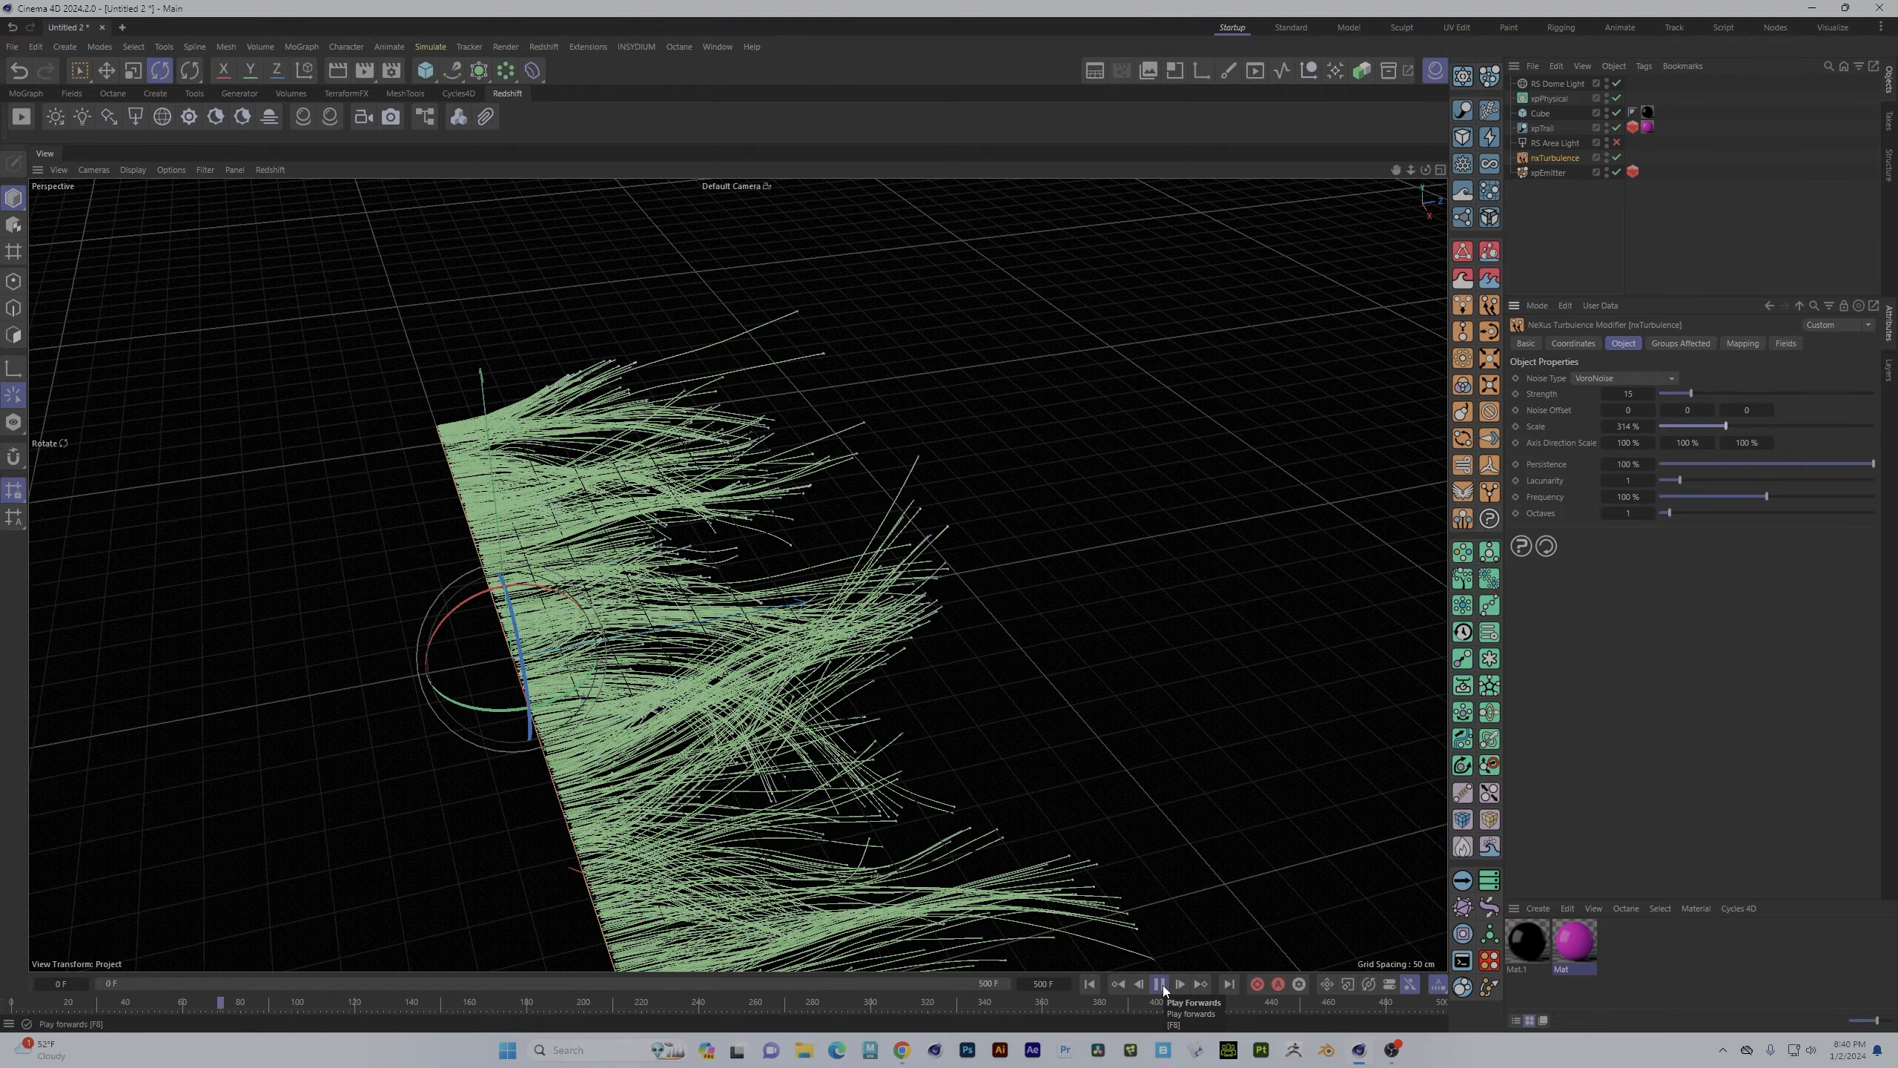
{"action": "left_click", "coordinate": [1158, 984]}
{"action": "left_click_drag", "start_coordinate": [710, 591], "coordinate": [1084, 588], "text": "alt"}
{"action": "left_click", "coordinate": [1089, 984]}
- Change the turbulence Noise Type to Curl and set its Strength to 5
{"action": "left_click", "coordinate": [1623, 377]}
{"action": "left_click", "coordinate": [1592, 408]}
{"action": "double_click", "coordinate": [1626, 393]}
{"action": "type", "text": "5"}
{"action": "key", "text": "Return"}
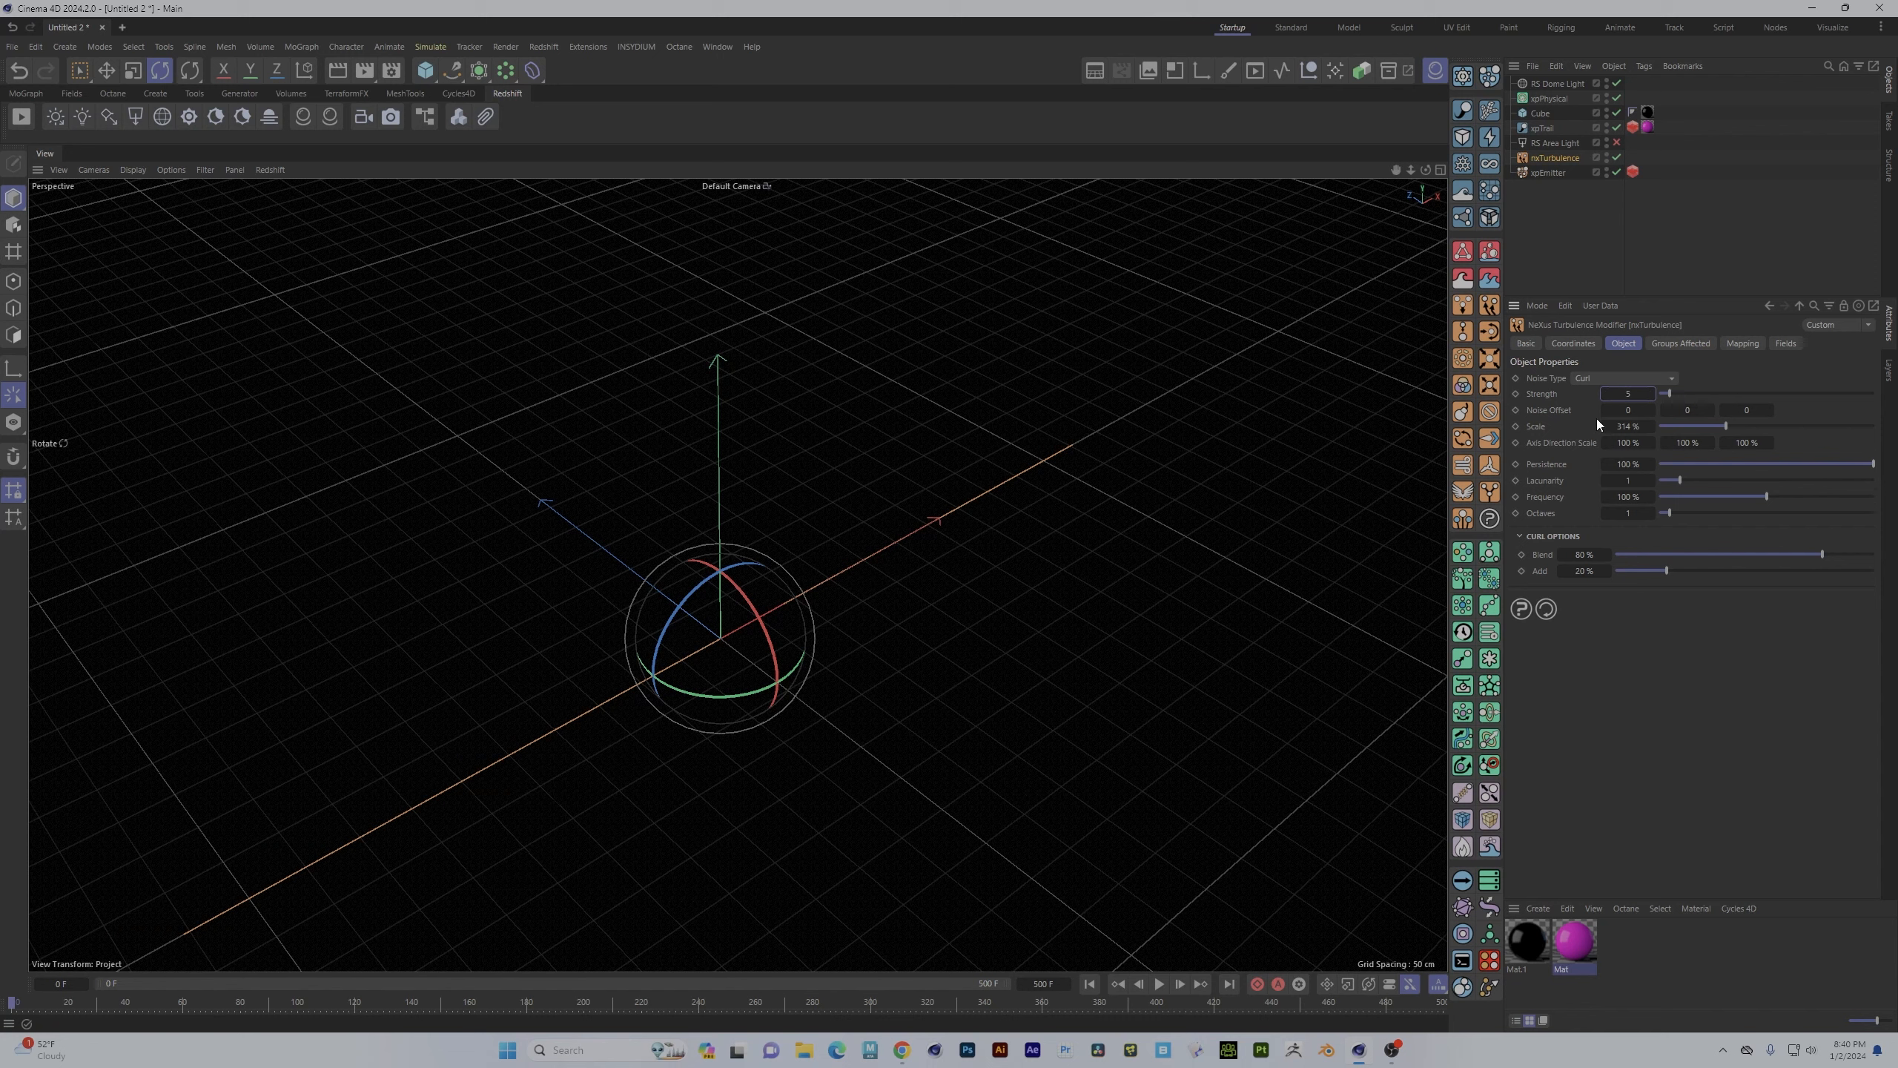
- Reset the turbulence Scale to its default and lower its Frequency to 0%
{"action": "right_click", "coordinate": [1542, 428]}
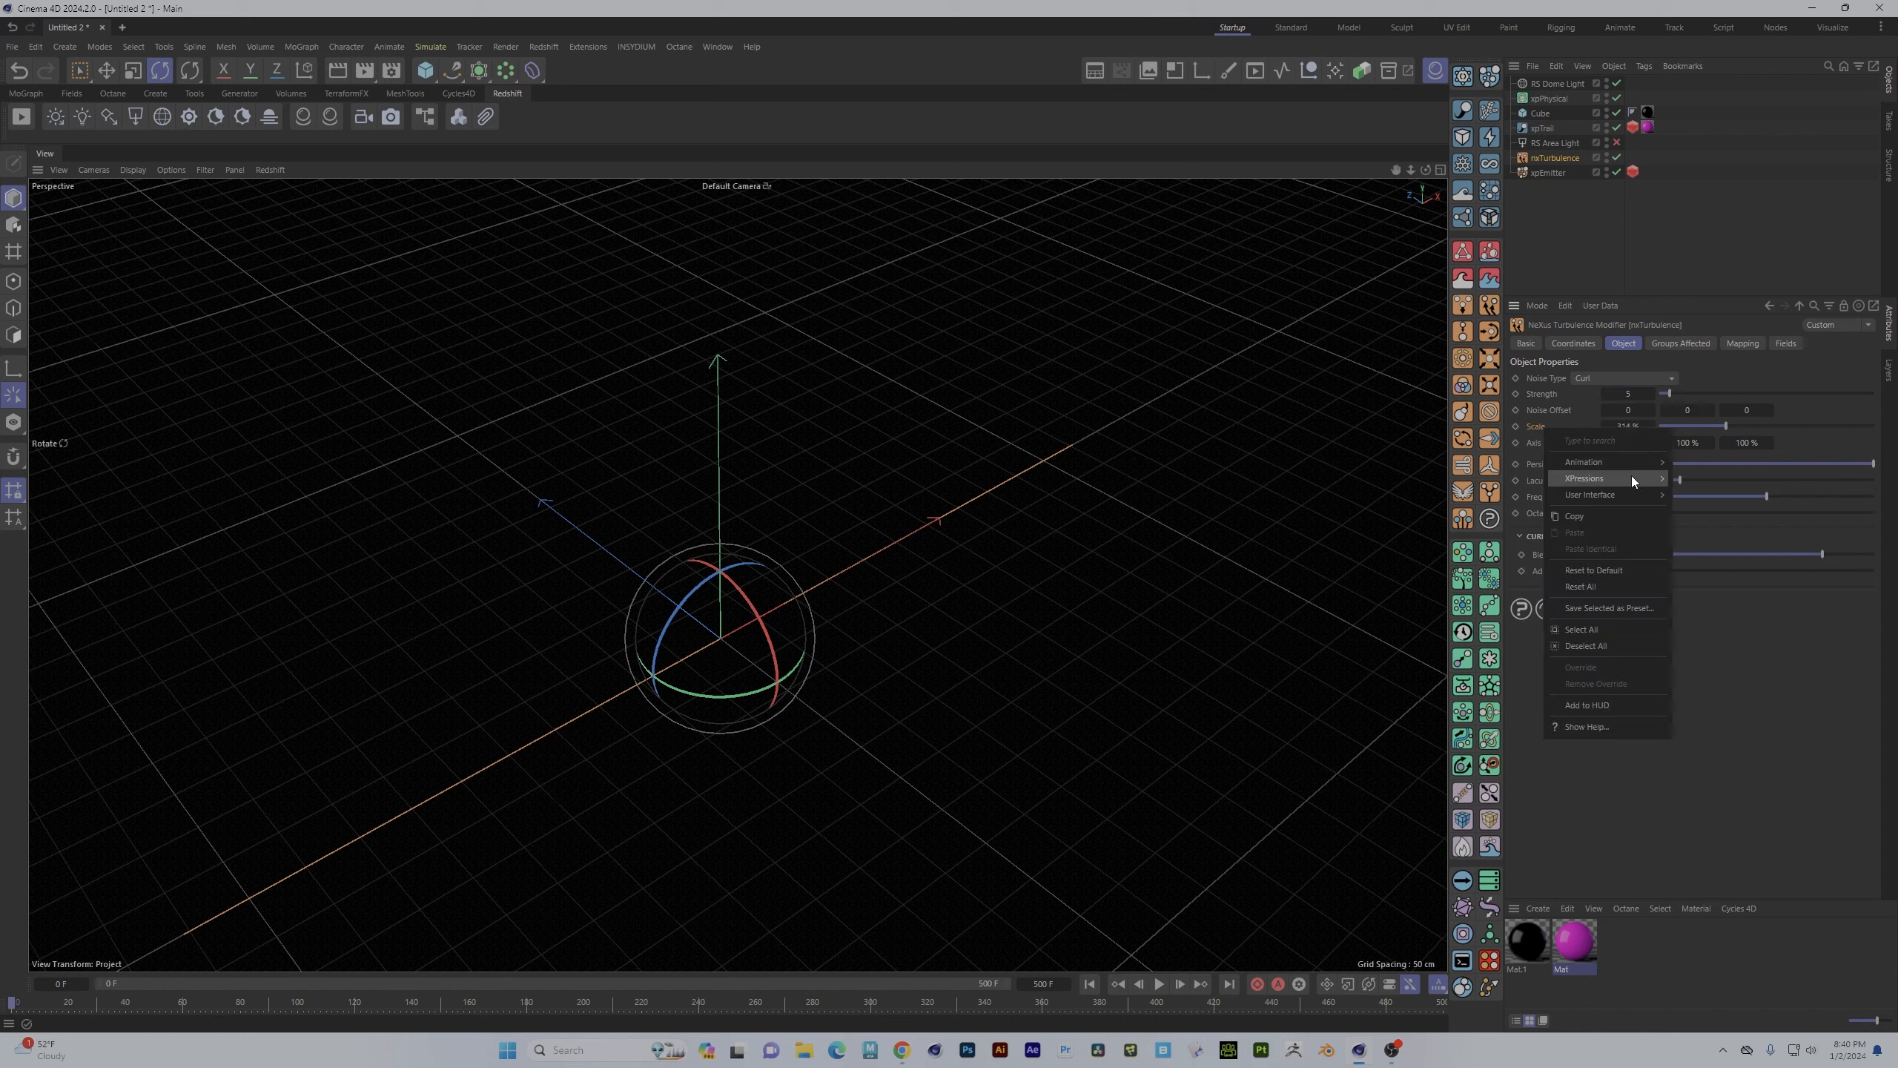
{"action": "left_click", "coordinate": [1622, 573]}
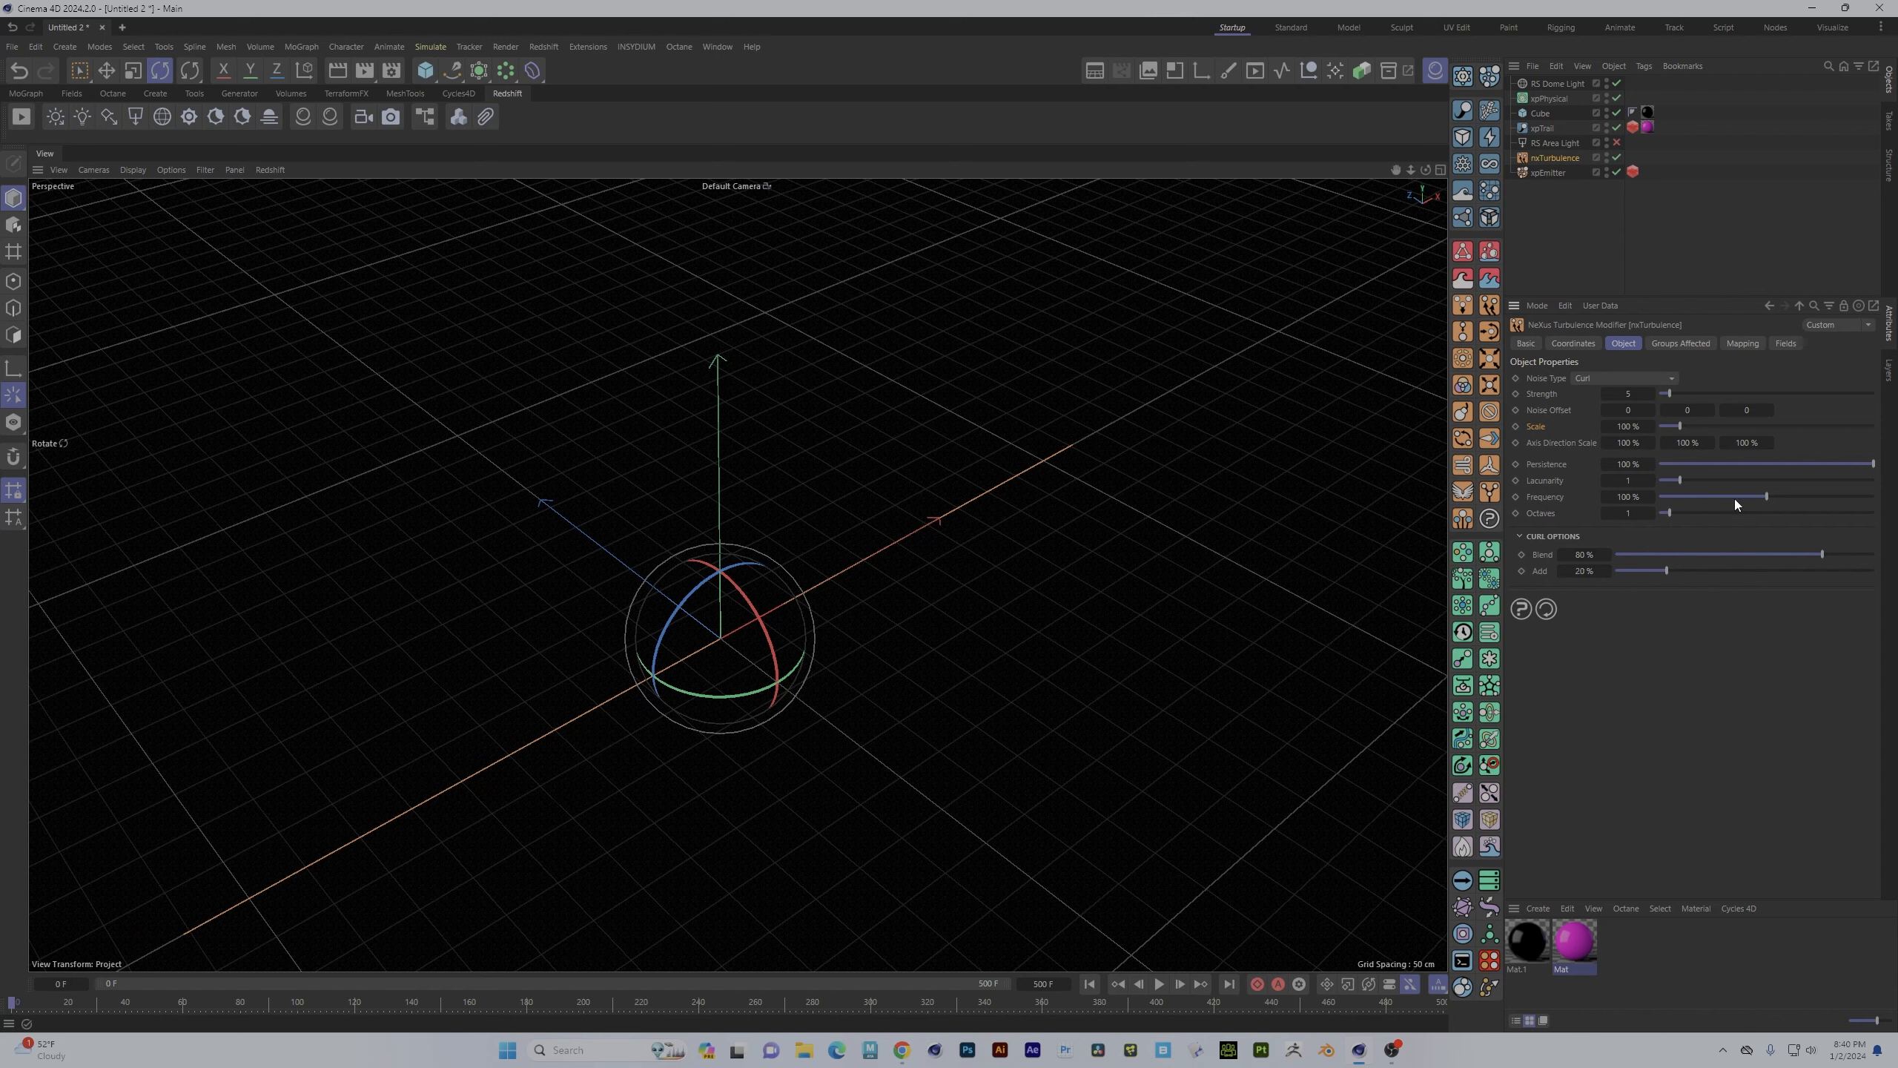
{"action": "left_click_drag", "start_coordinate": [1747, 496], "coordinate": [1655, 497]}
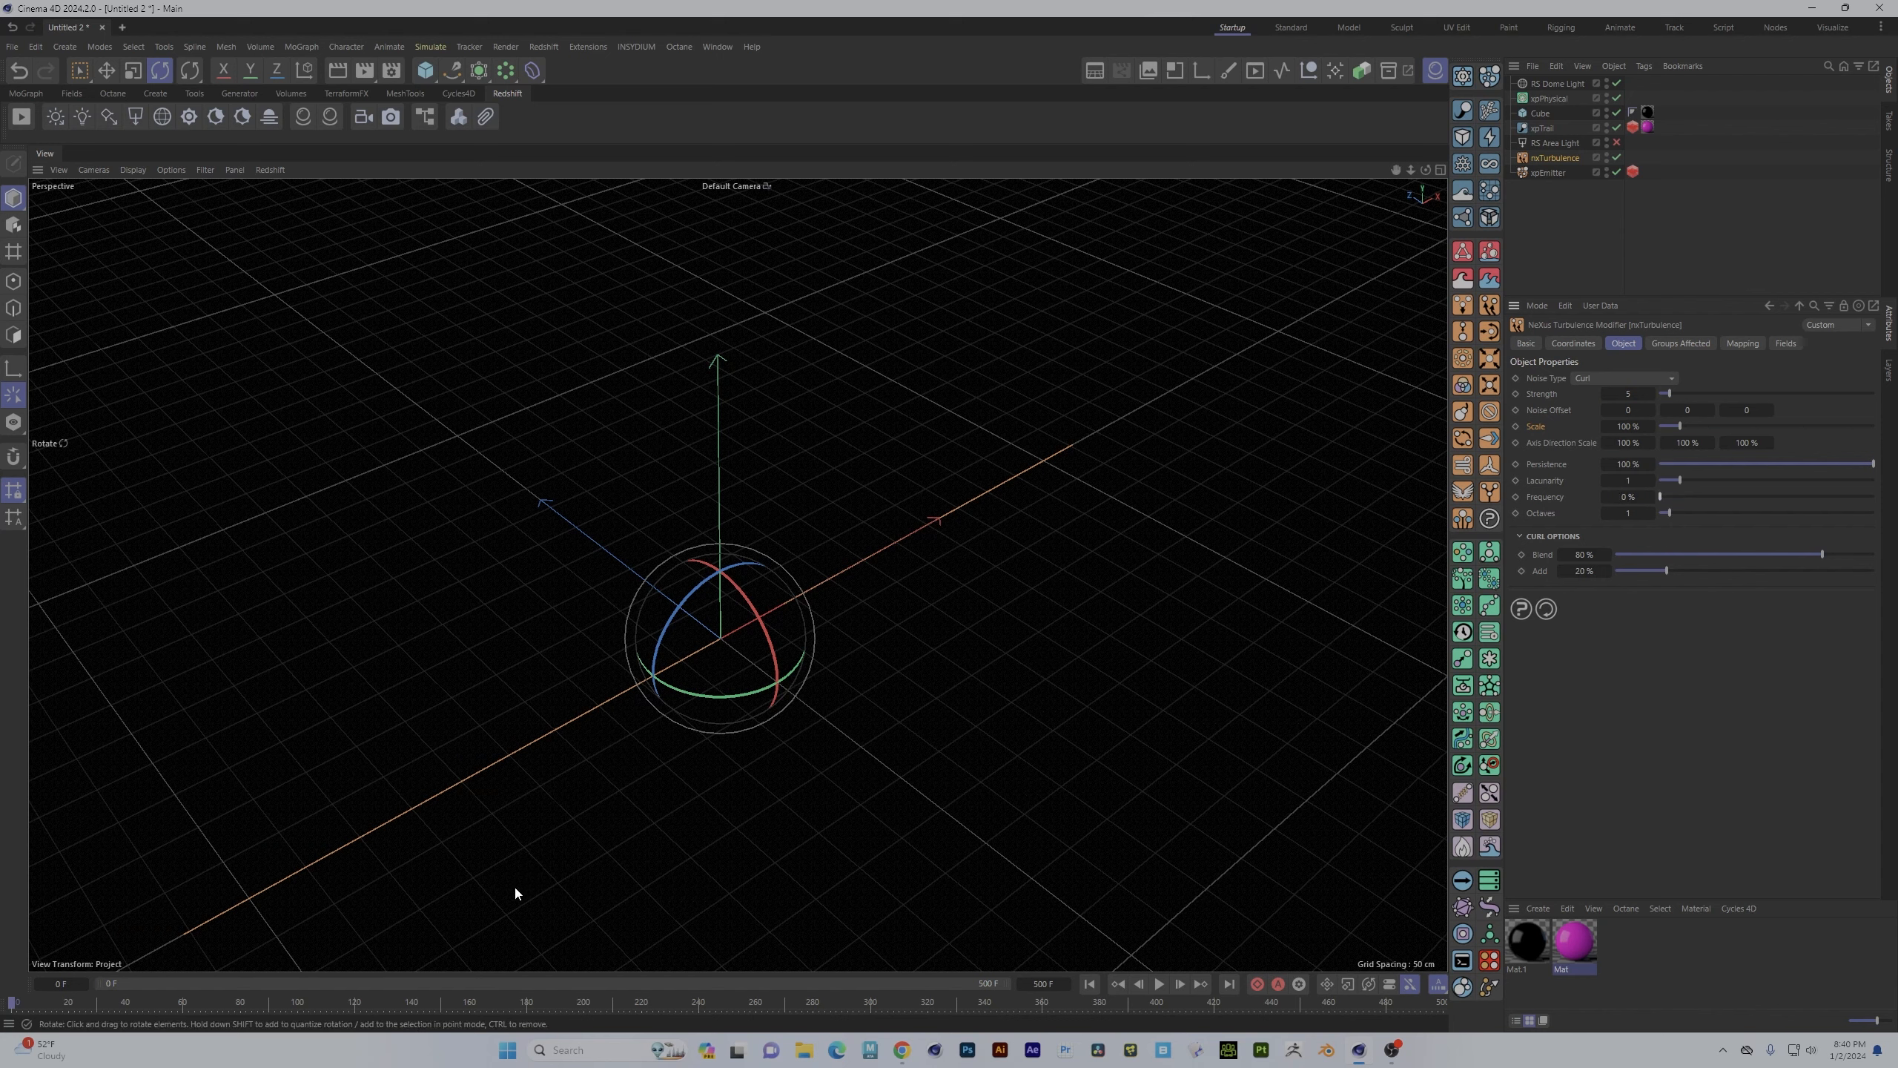
- Preview the curl motion, raise the turbulence Scale to 507% and replay the simulation from the start
{"action": "left_click", "coordinate": [1164, 987]}
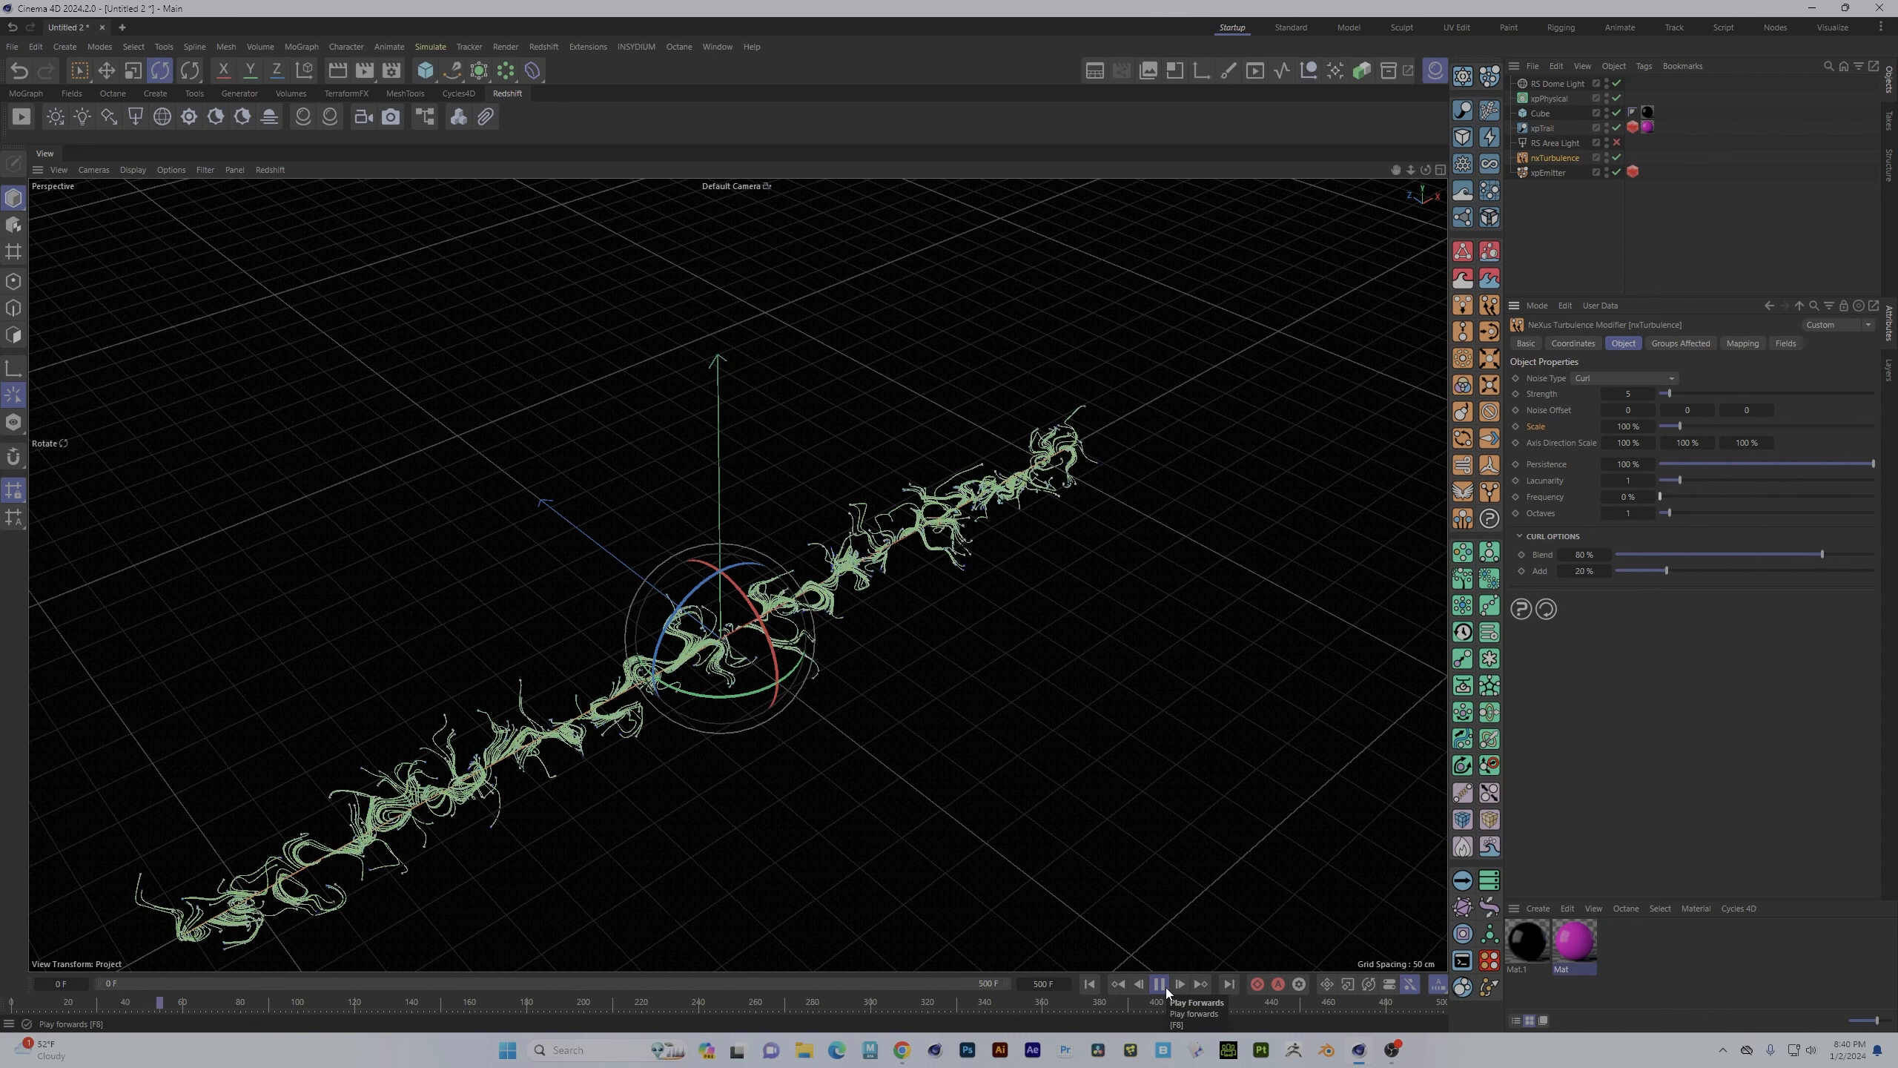
{"action": "left_click", "coordinate": [1162, 987]}
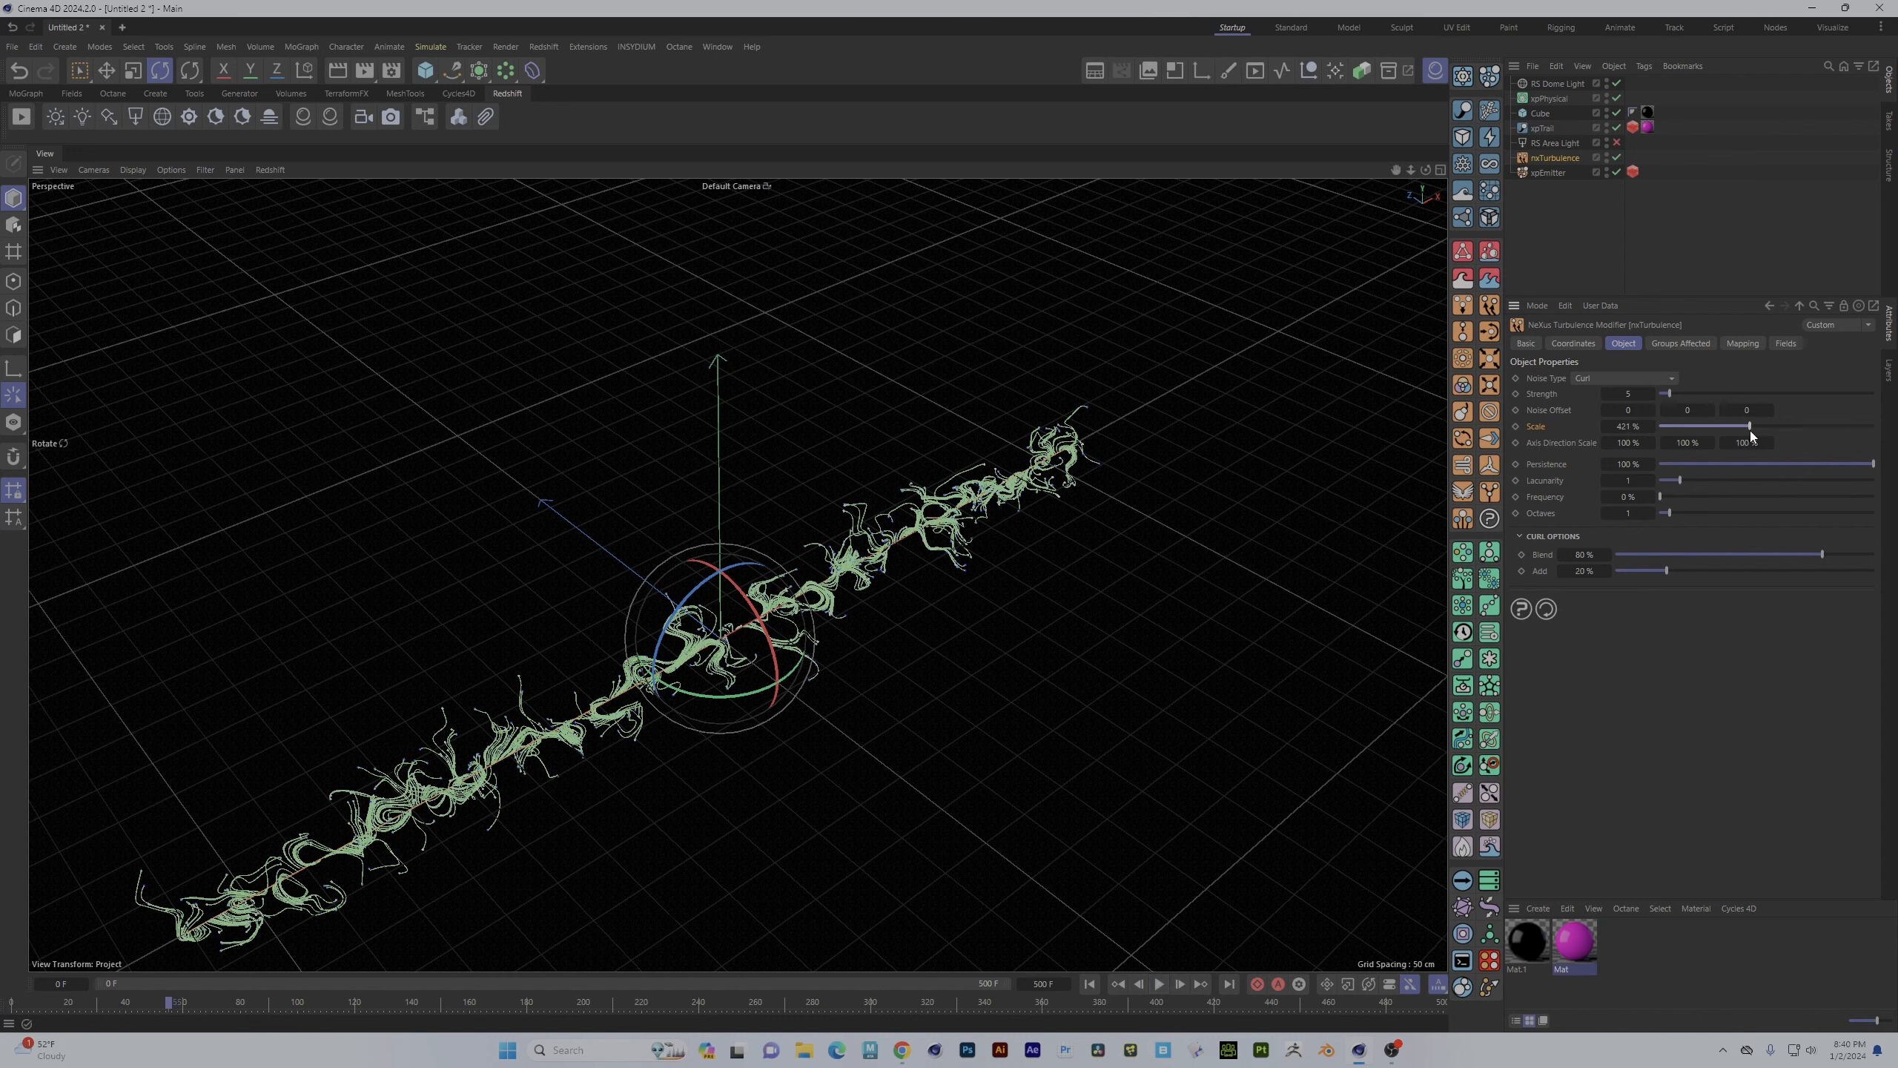
{"action": "left_click_drag", "start_coordinate": [1768, 434], "coordinate": [1771, 433]}
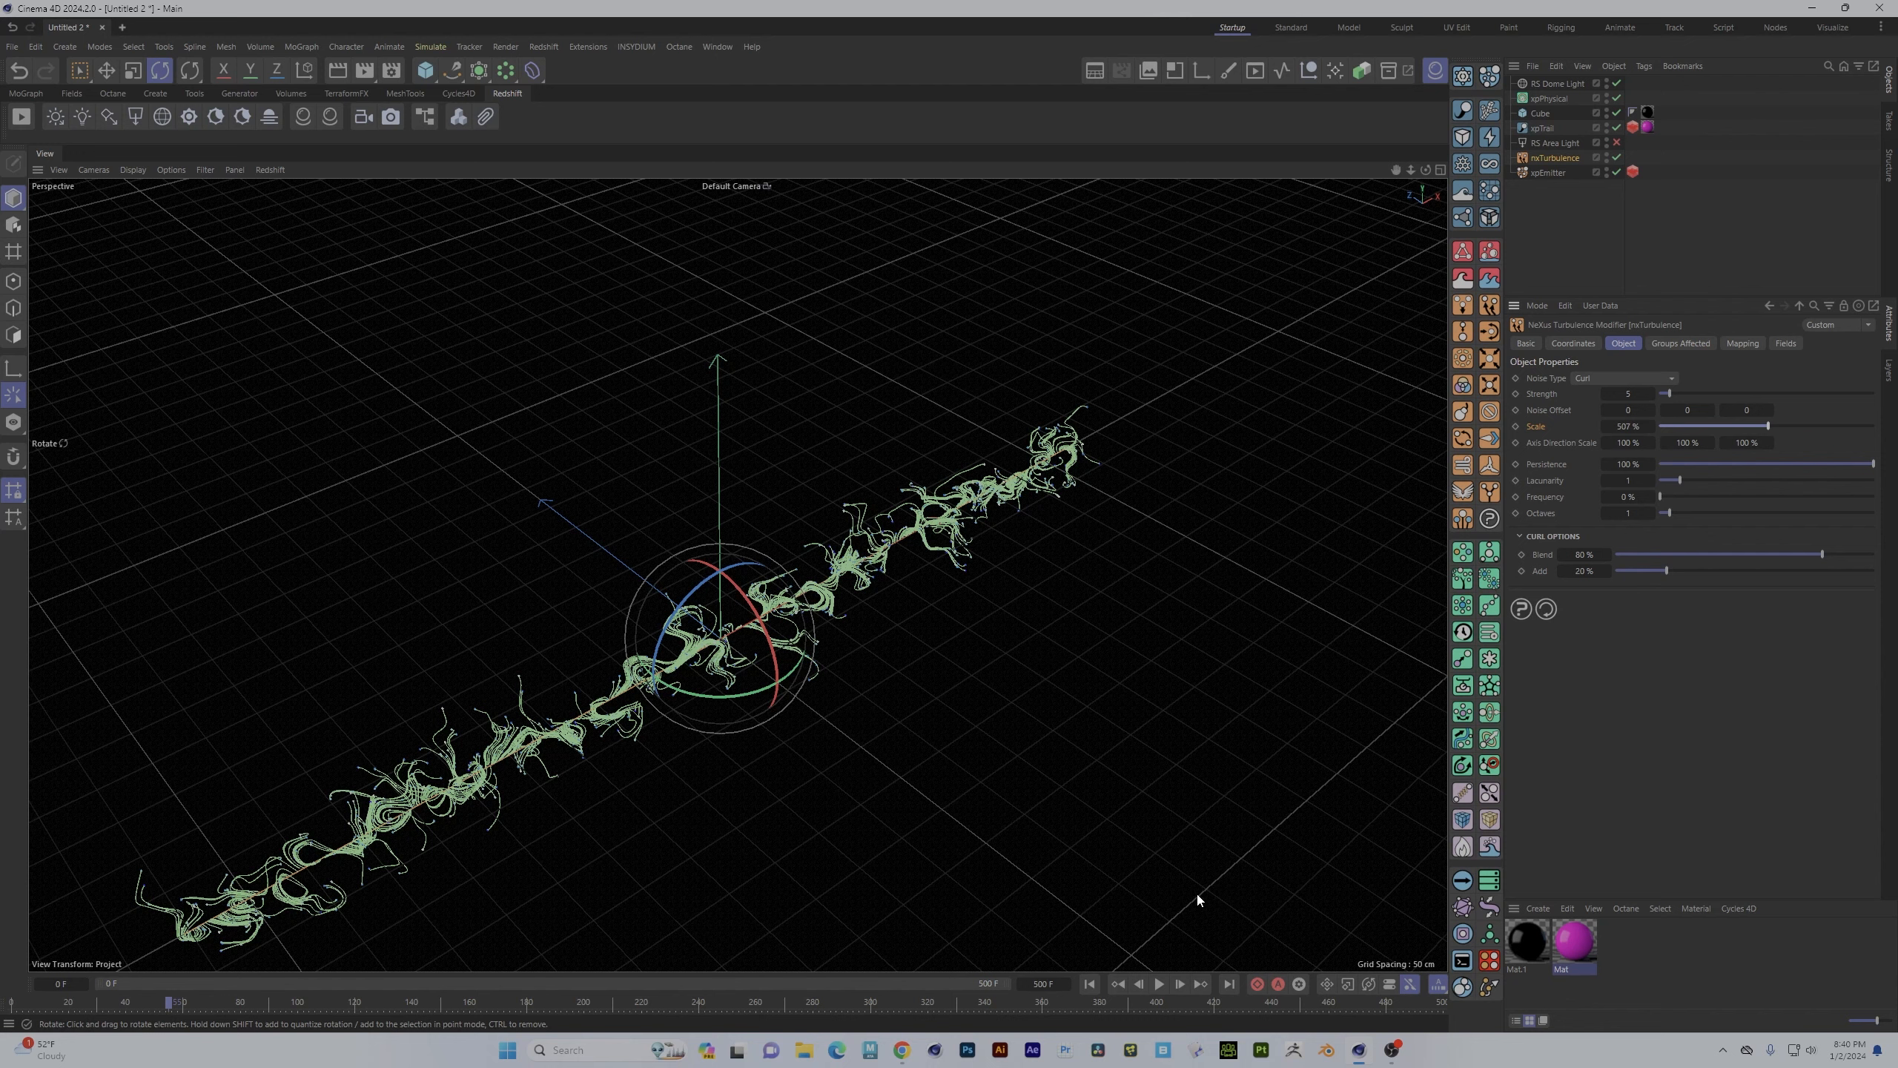
{"action": "left_click", "coordinate": [1089, 984]}
{"action": "left_click", "coordinate": [1160, 984]}
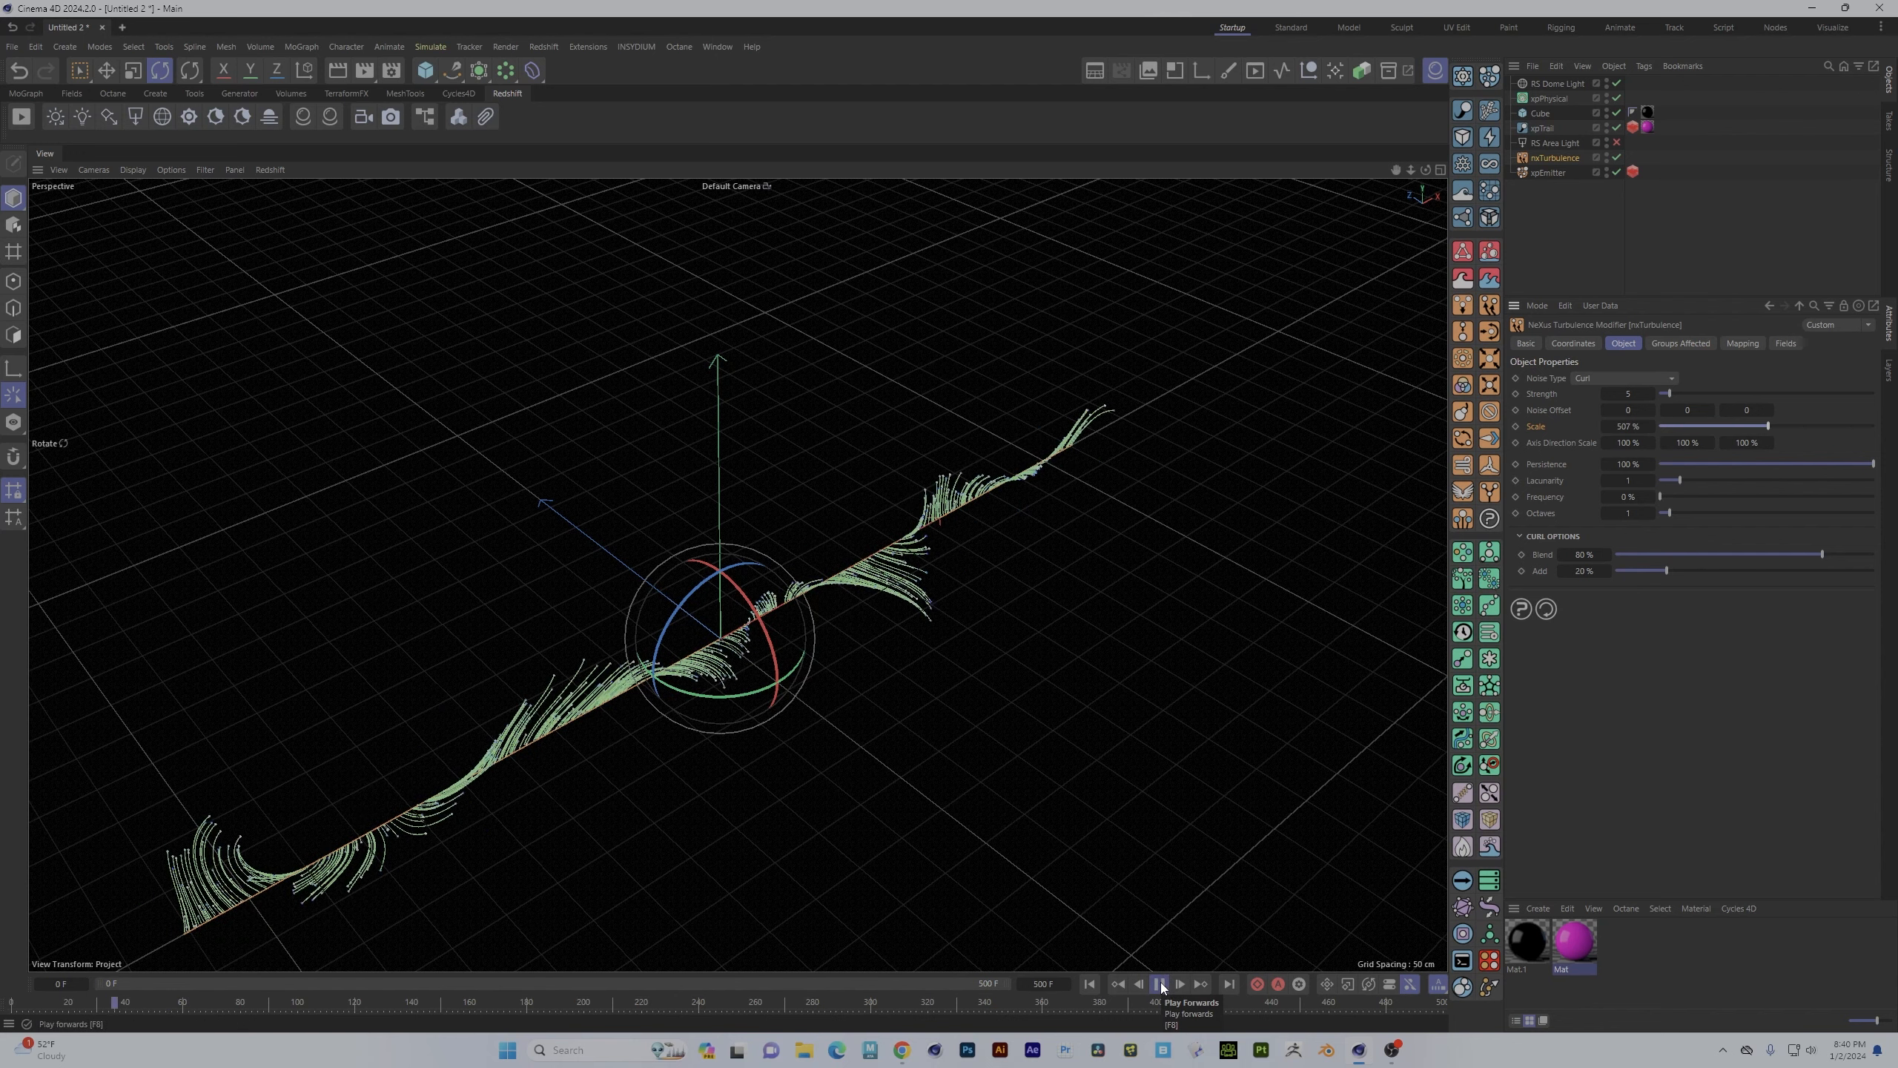
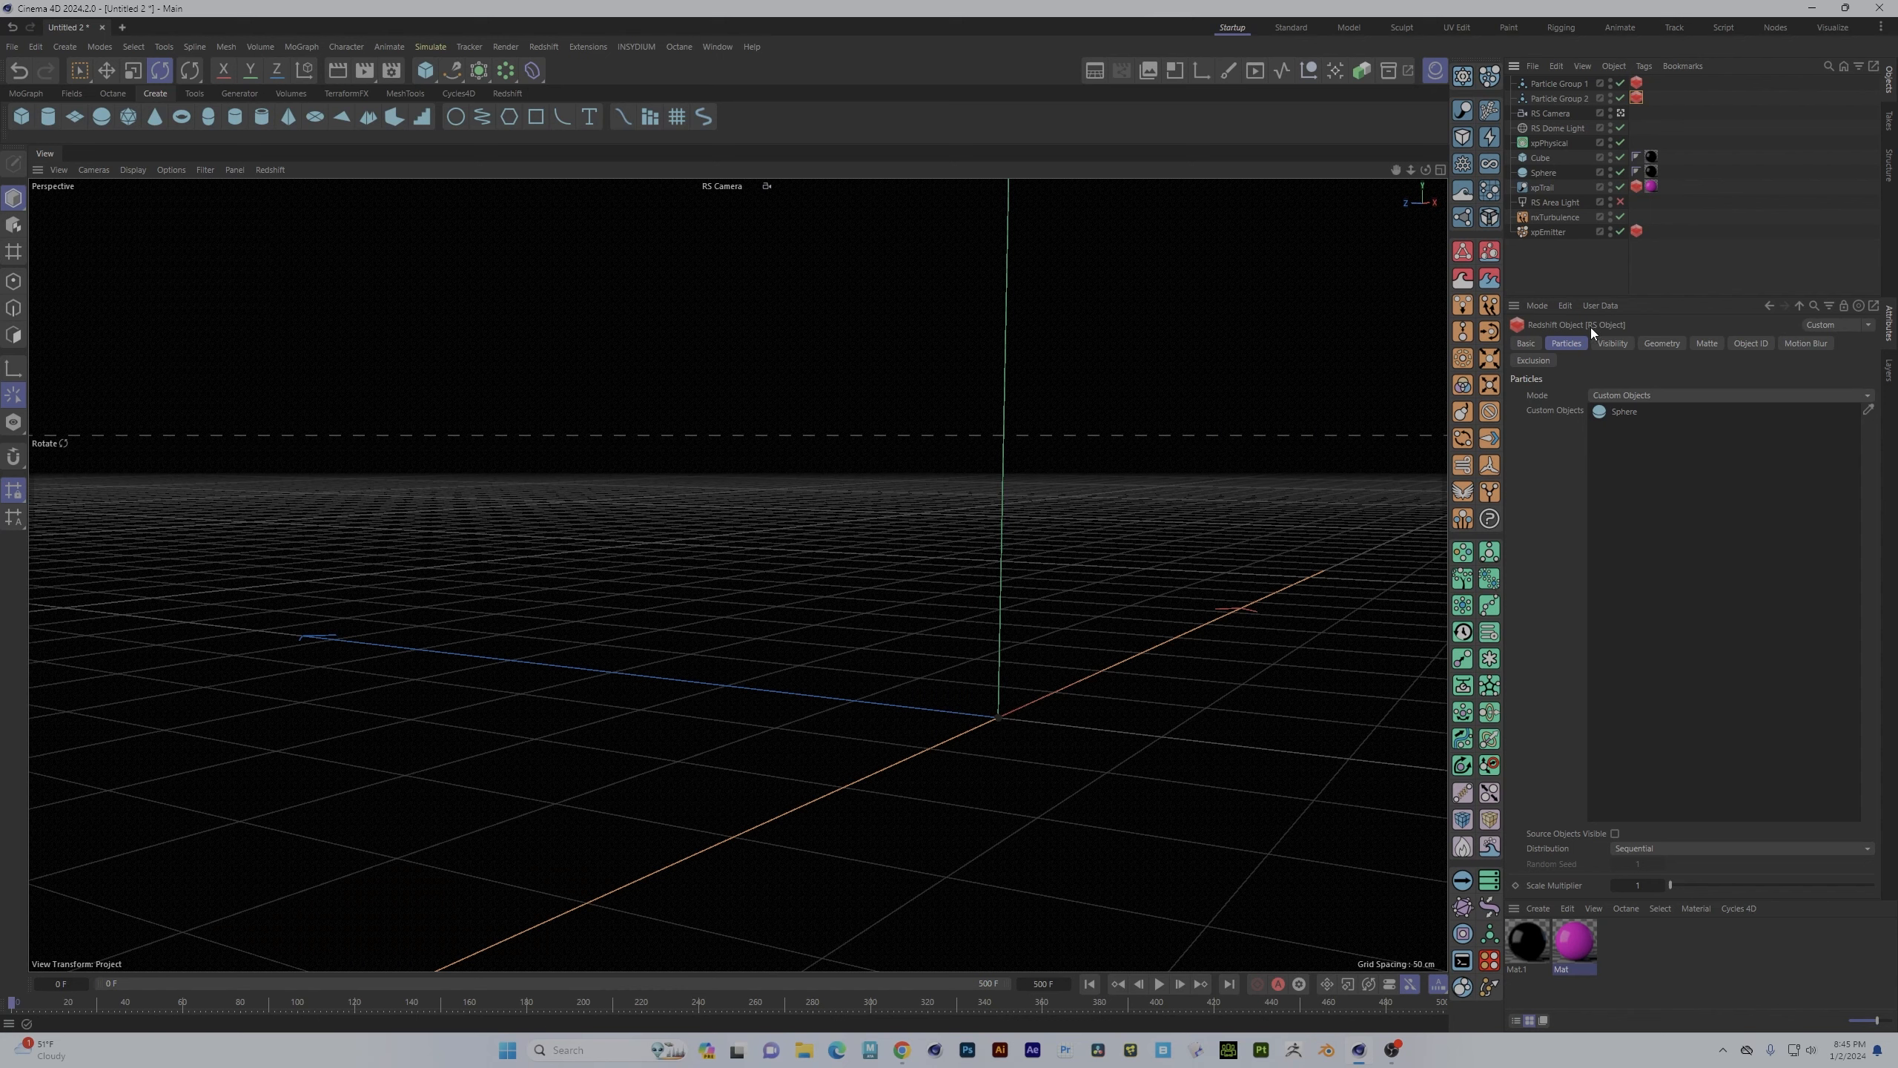
- Load the green and blue gradient preset into Particle Group 2's Gradient Color
{"action": "left_click", "coordinate": [1549, 233]}
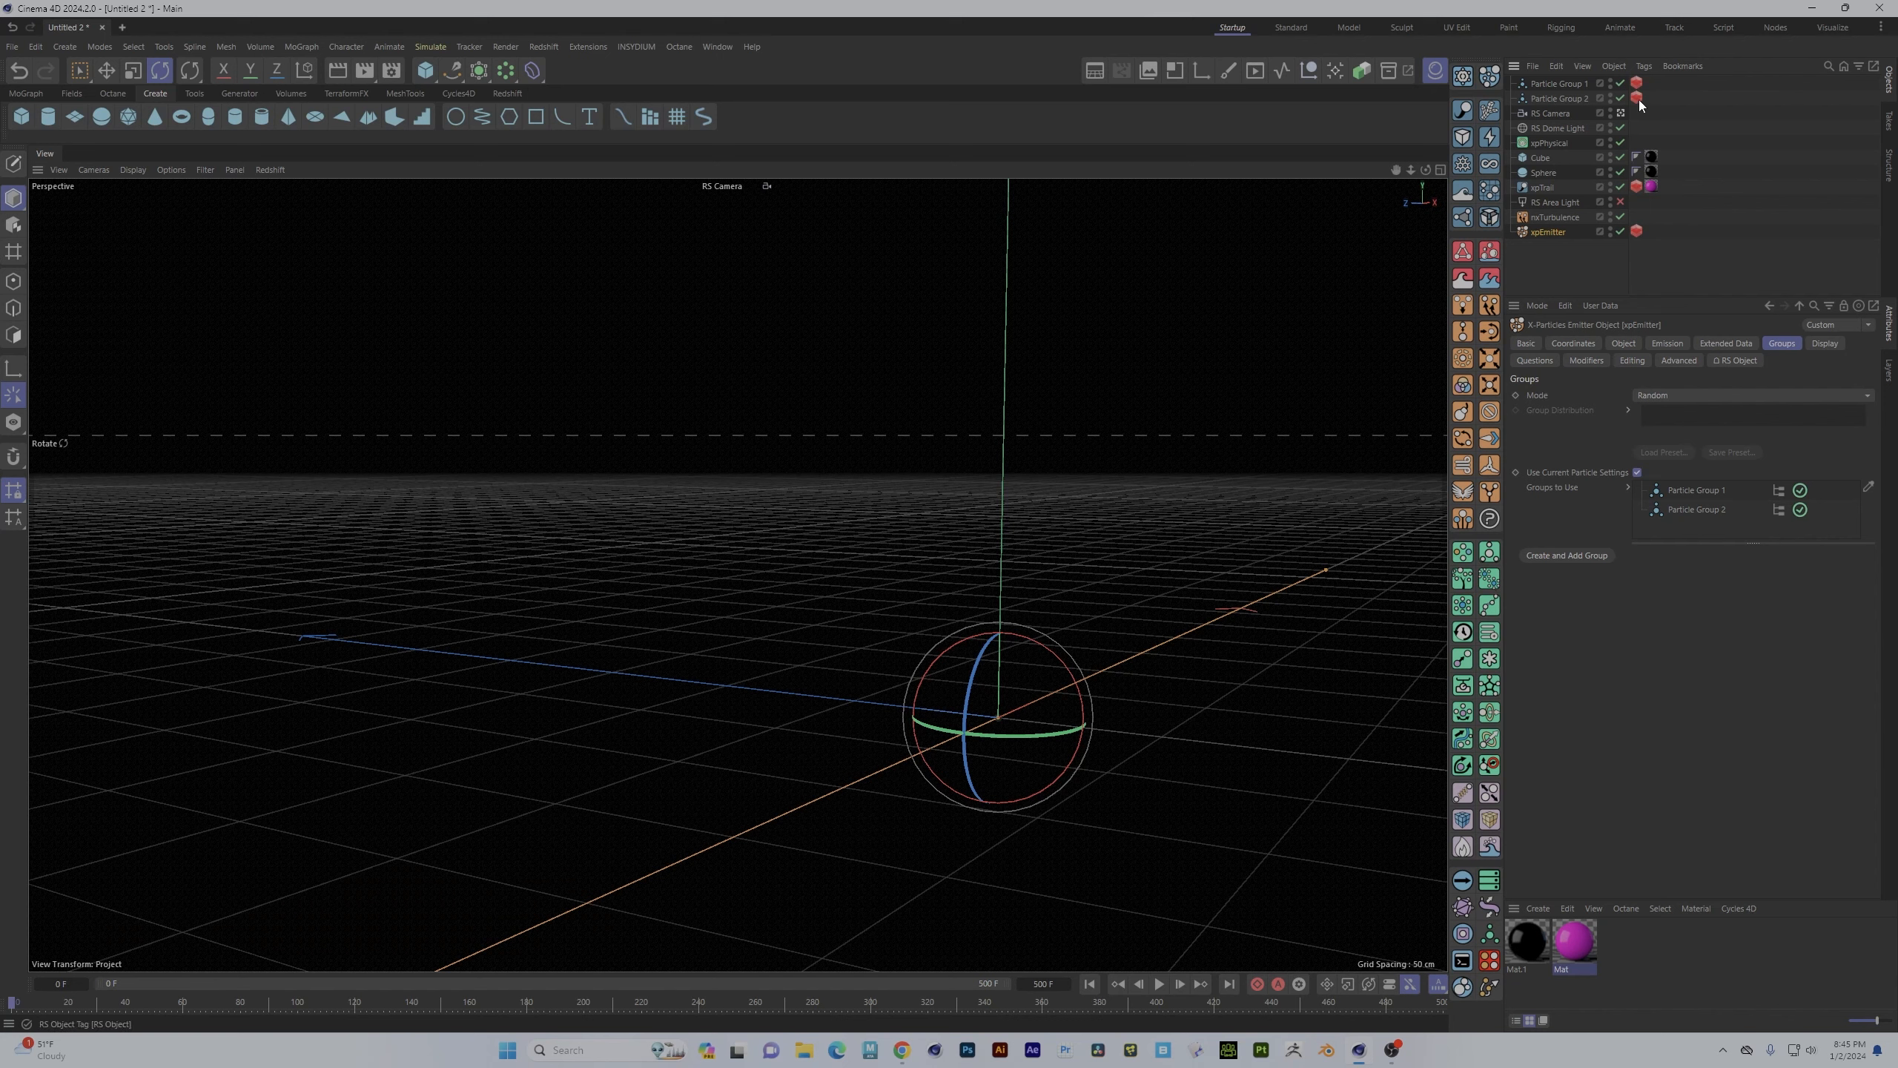
{"action": "left_click", "coordinate": [1551, 97]}
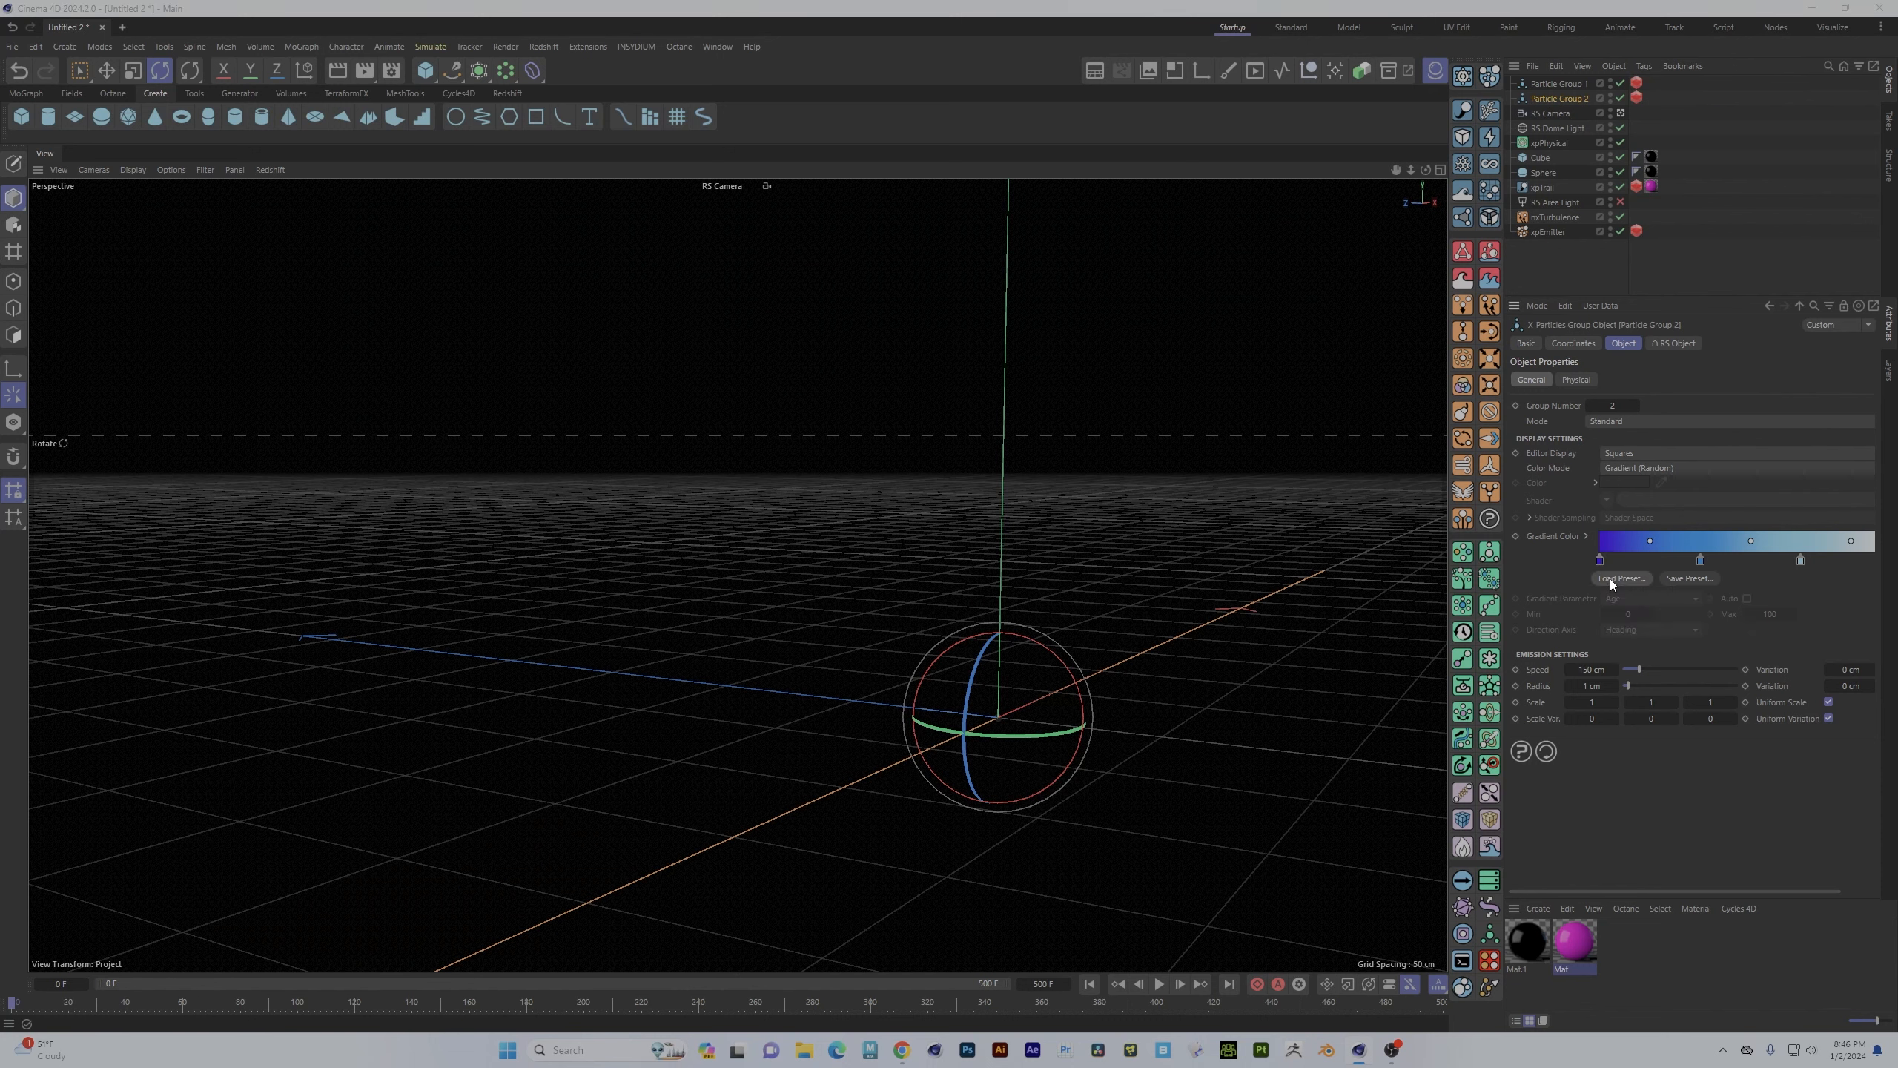
{"action": "left_click", "coordinate": [1615, 579]}
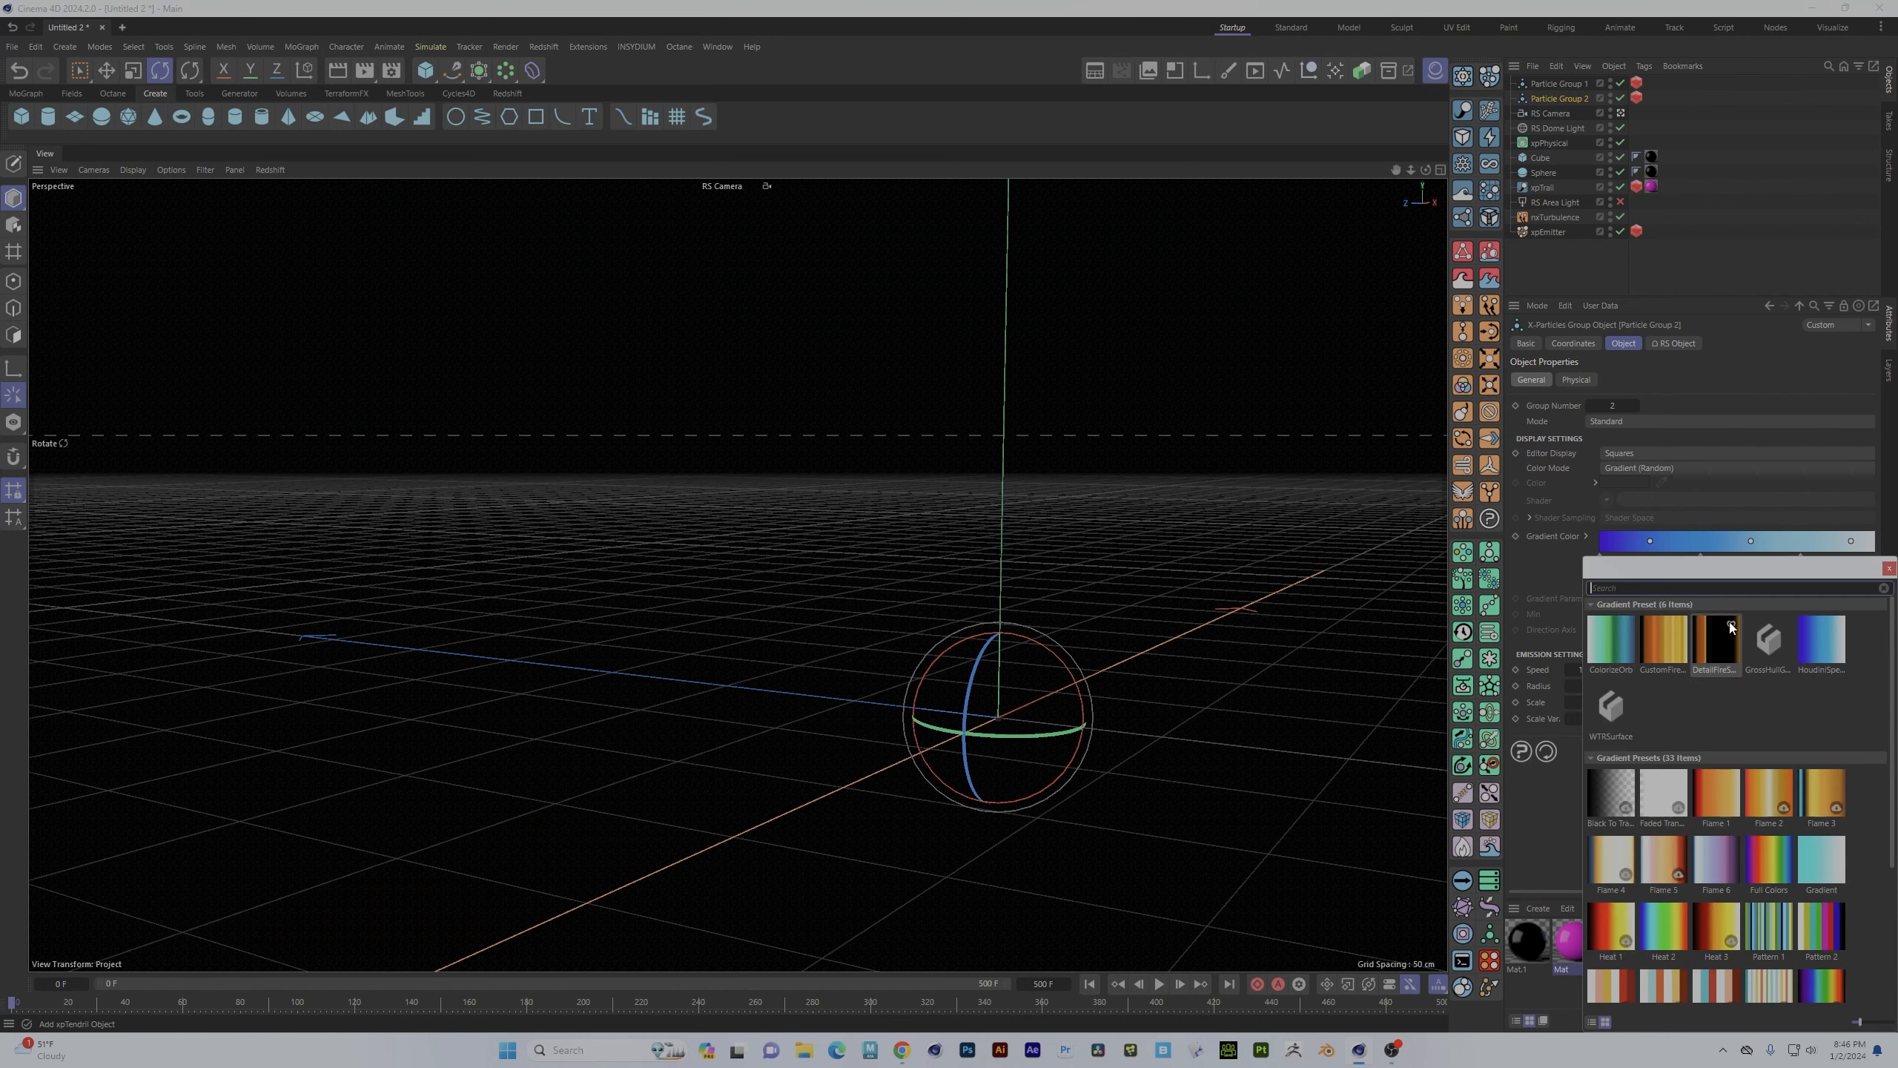
{"action": "left_click", "coordinate": [1611, 641]}
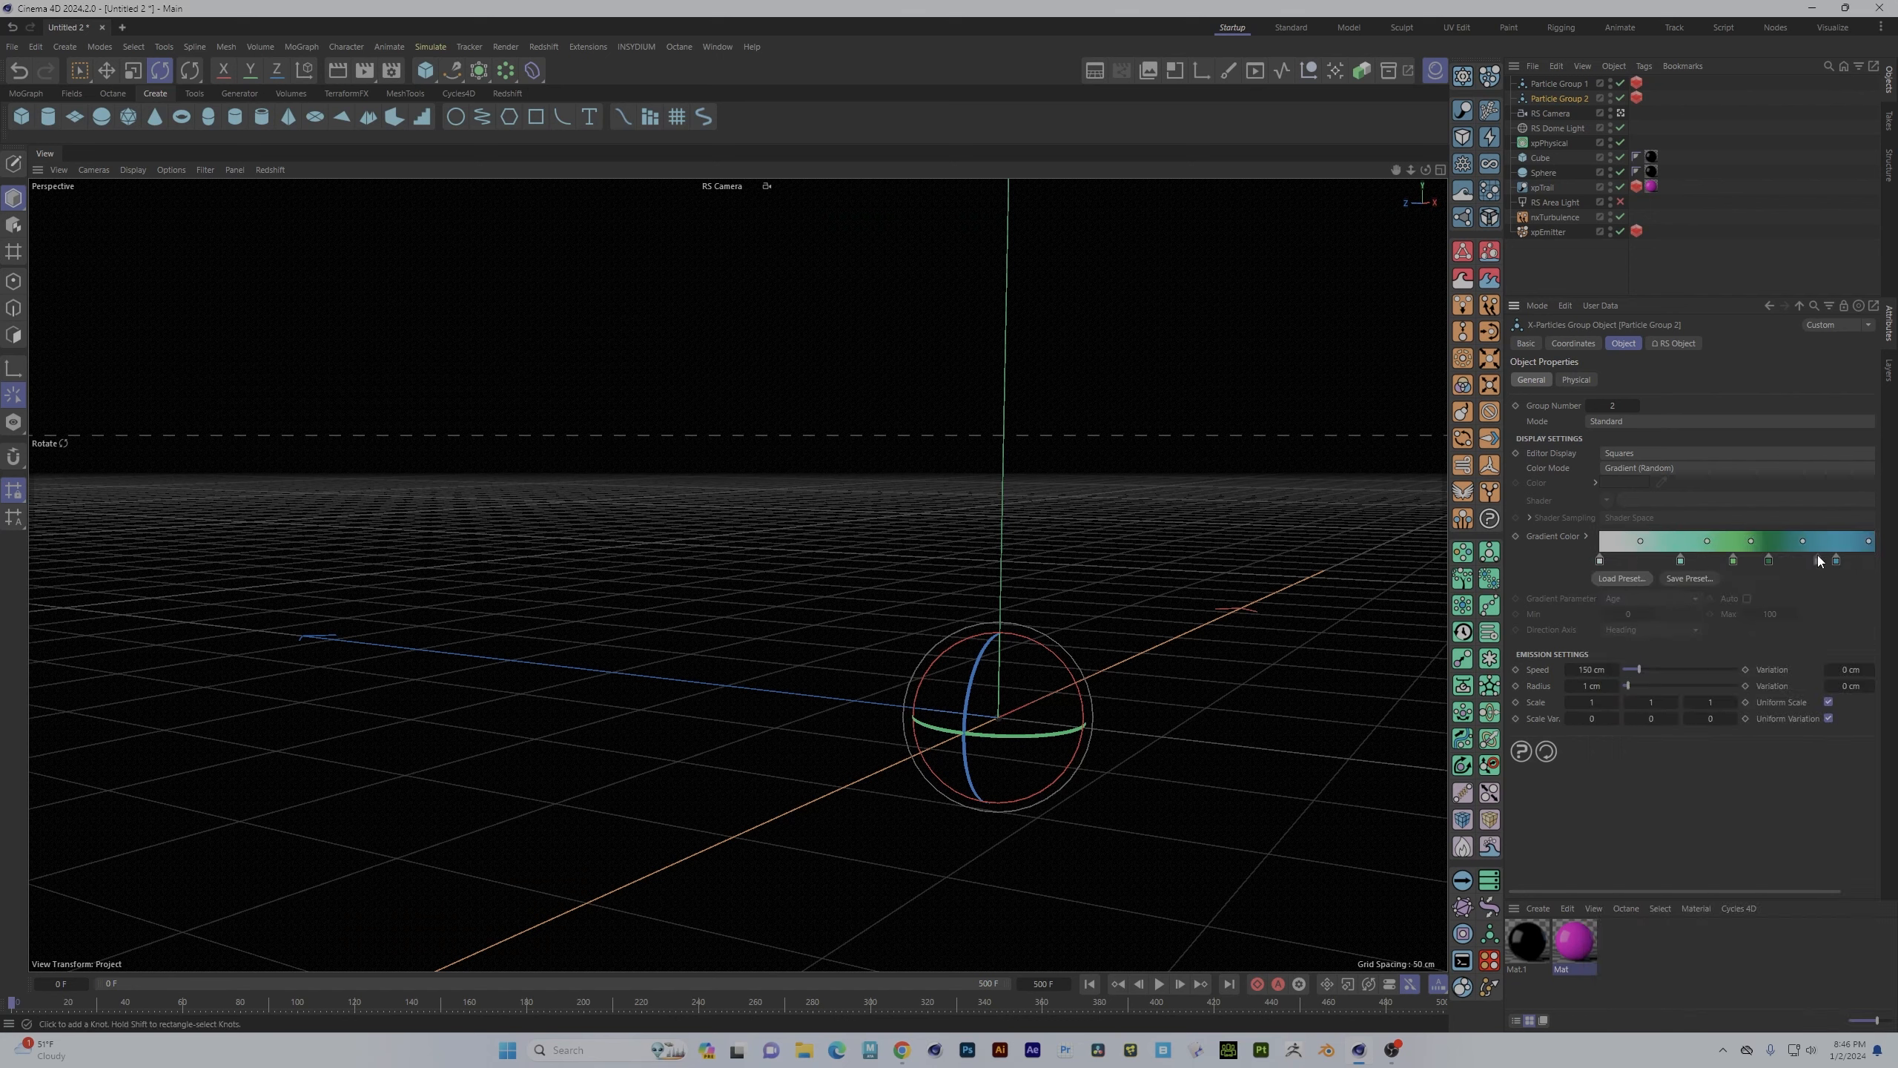
- Play the simulation to frame 227, stop it, and check the xpEmitter's Redshift tag and group settings
{"action": "left_click", "coordinate": [1159, 984]}
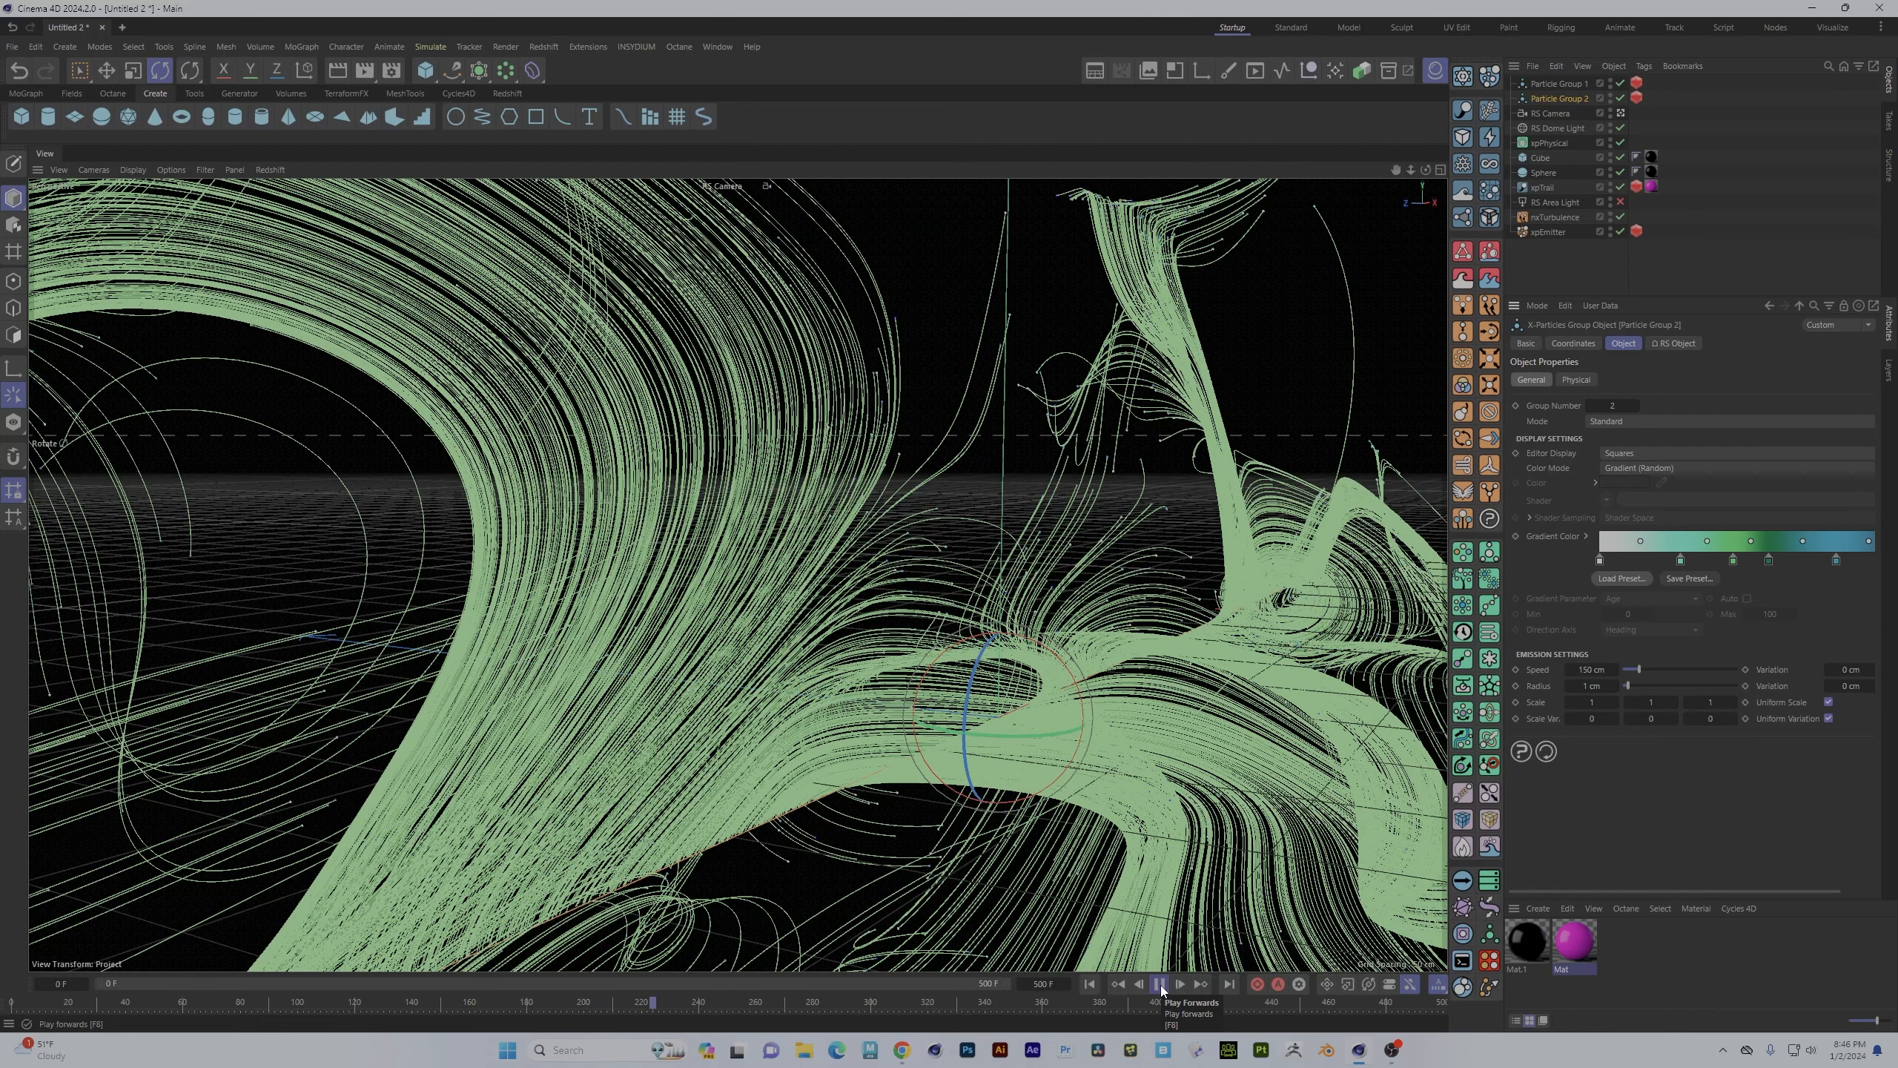
{"action": "left_click", "coordinate": [1160, 983]}
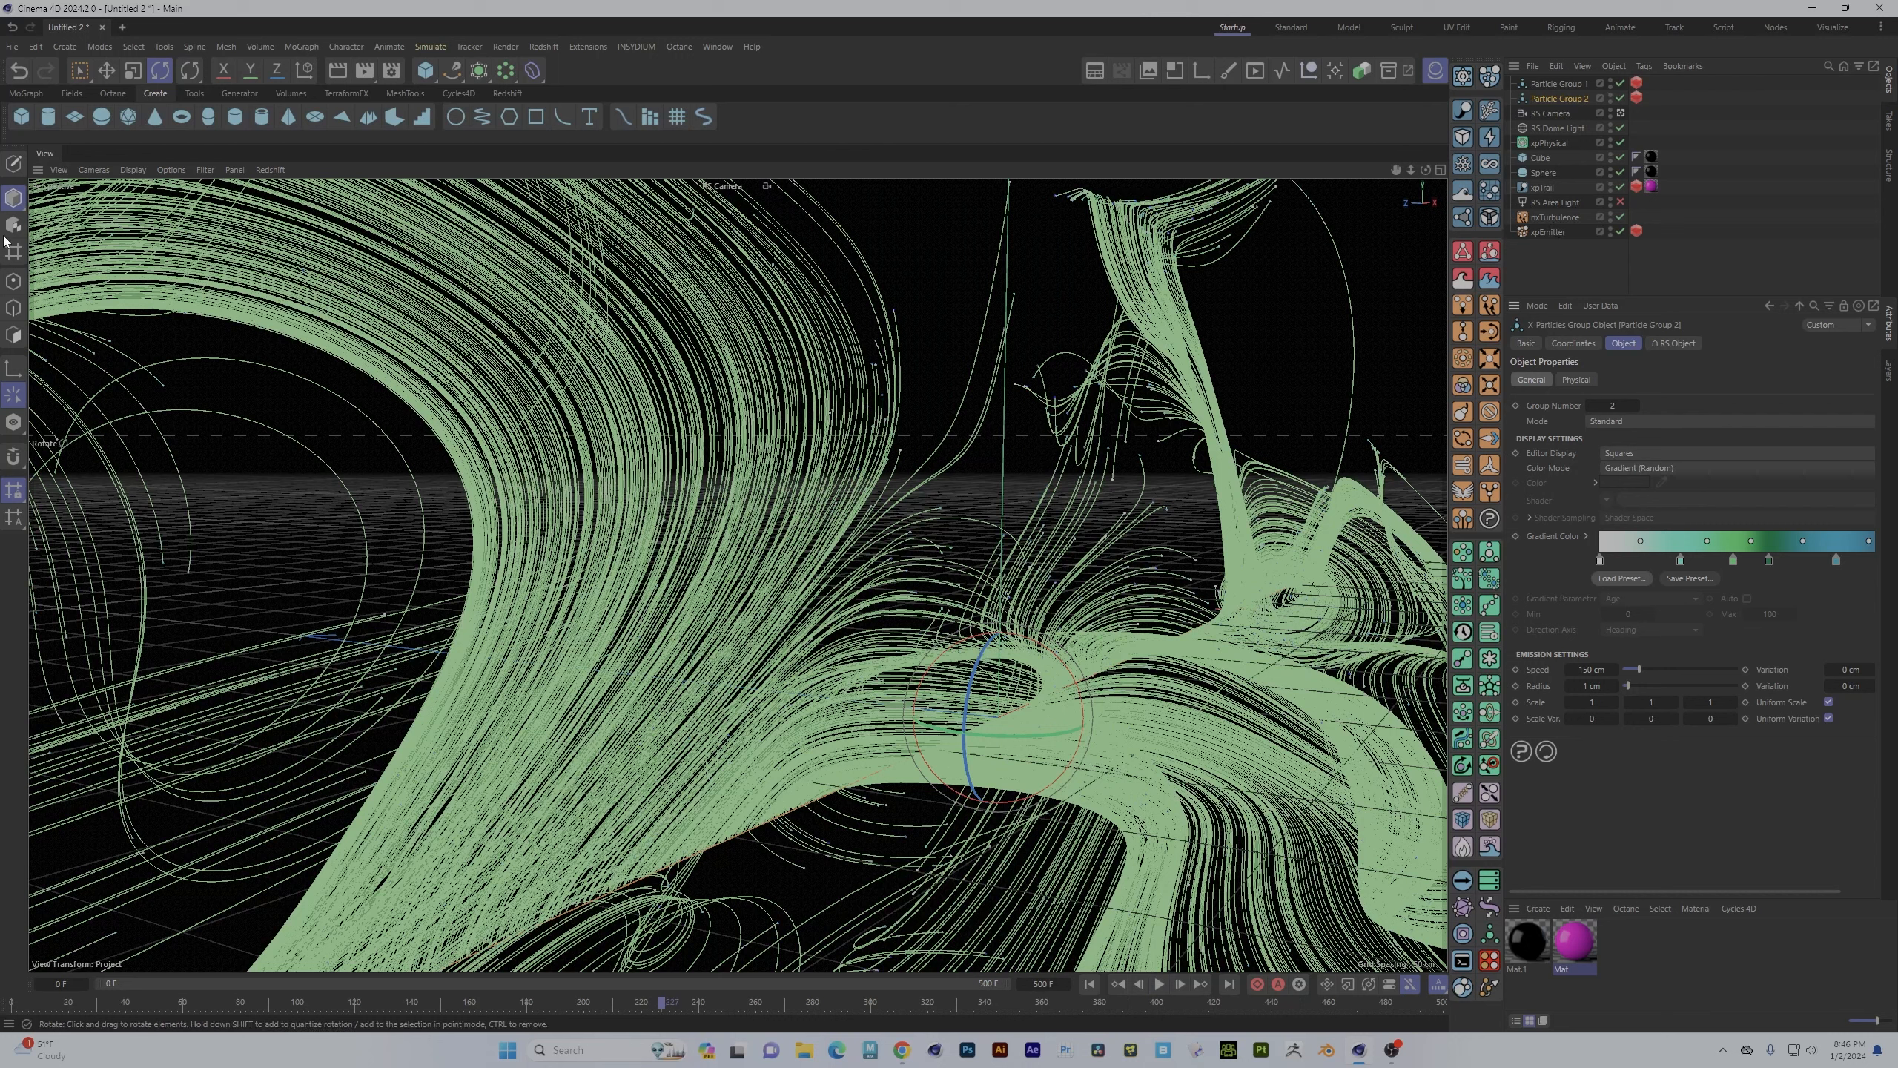
{"action": "left_click", "coordinate": [1637, 232]}
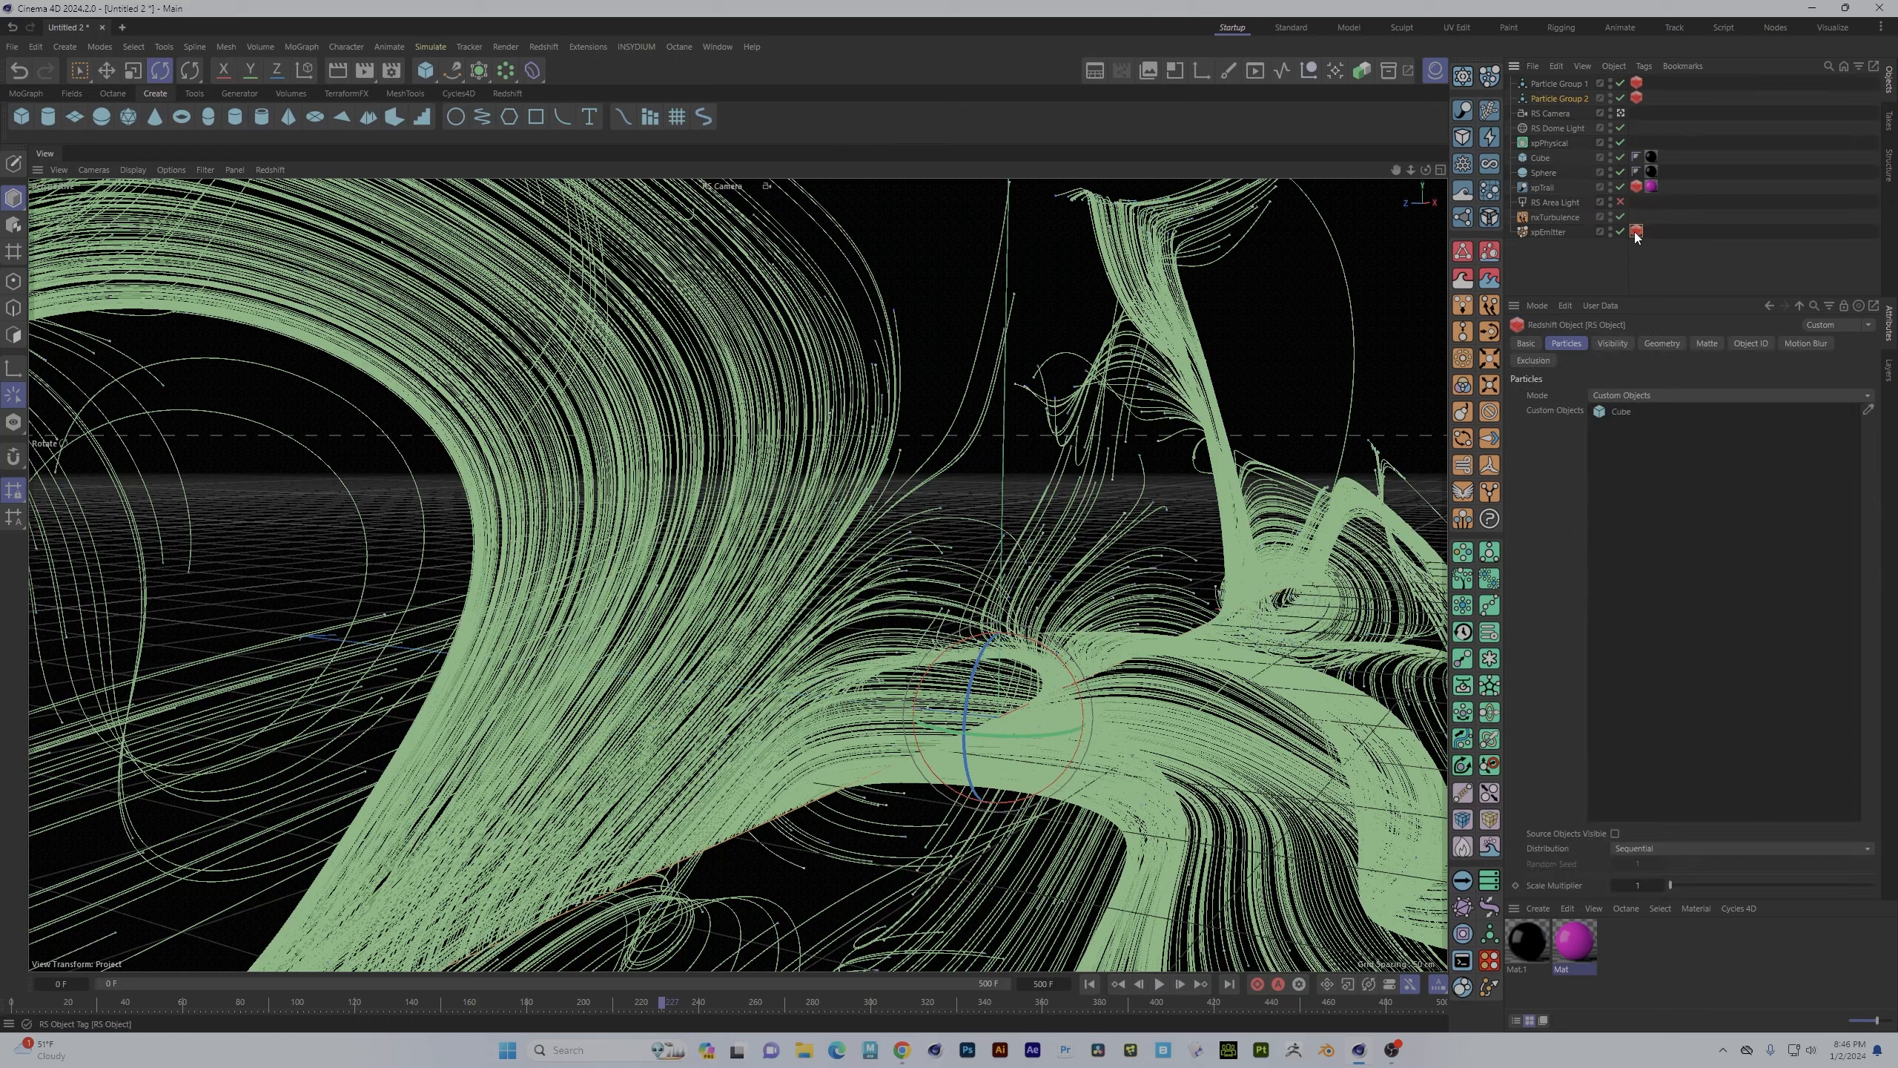
{"action": "left_click", "coordinate": [1545, 233]}
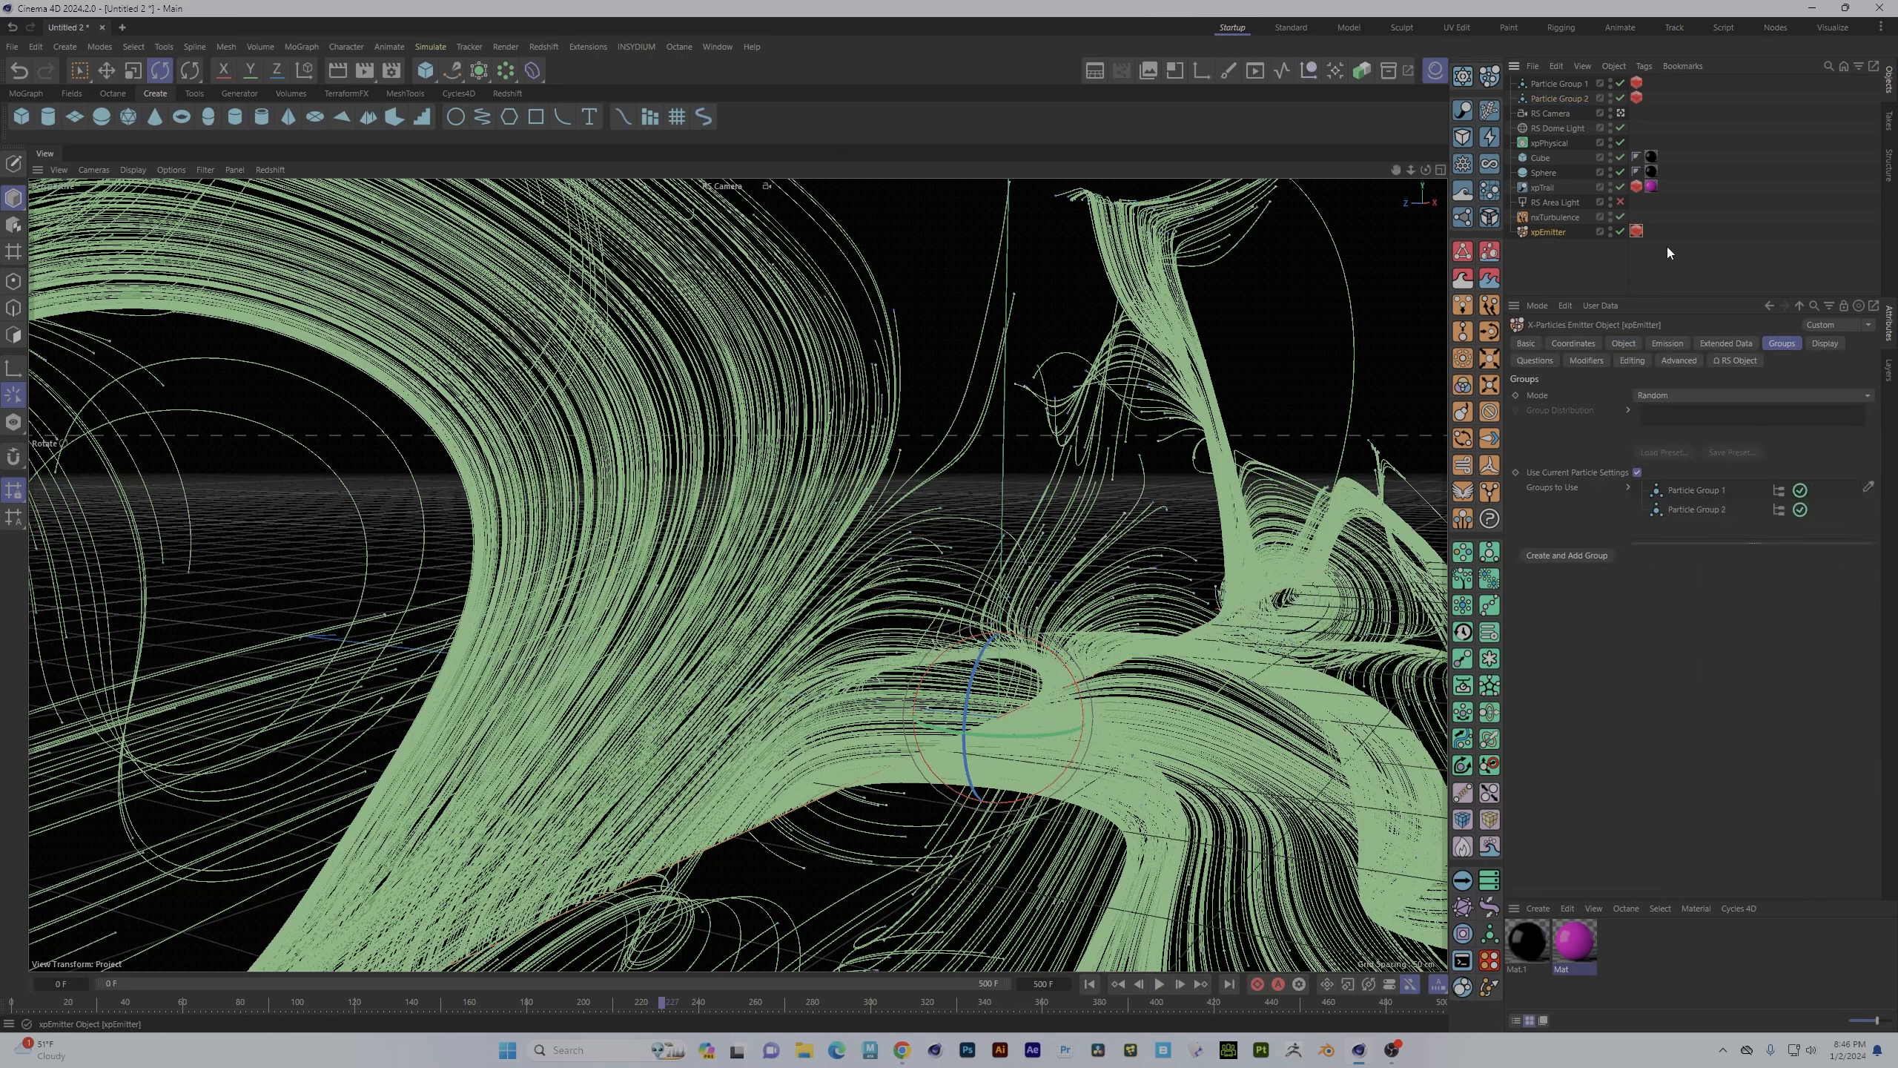
- Open the Redshift RenderView, render the frame live through RS Camera and place the window beside the object list
{"action": "left_click", "coordinate": [508, 94]}
{"action": "left_click", "coordinate": [21, 117]}
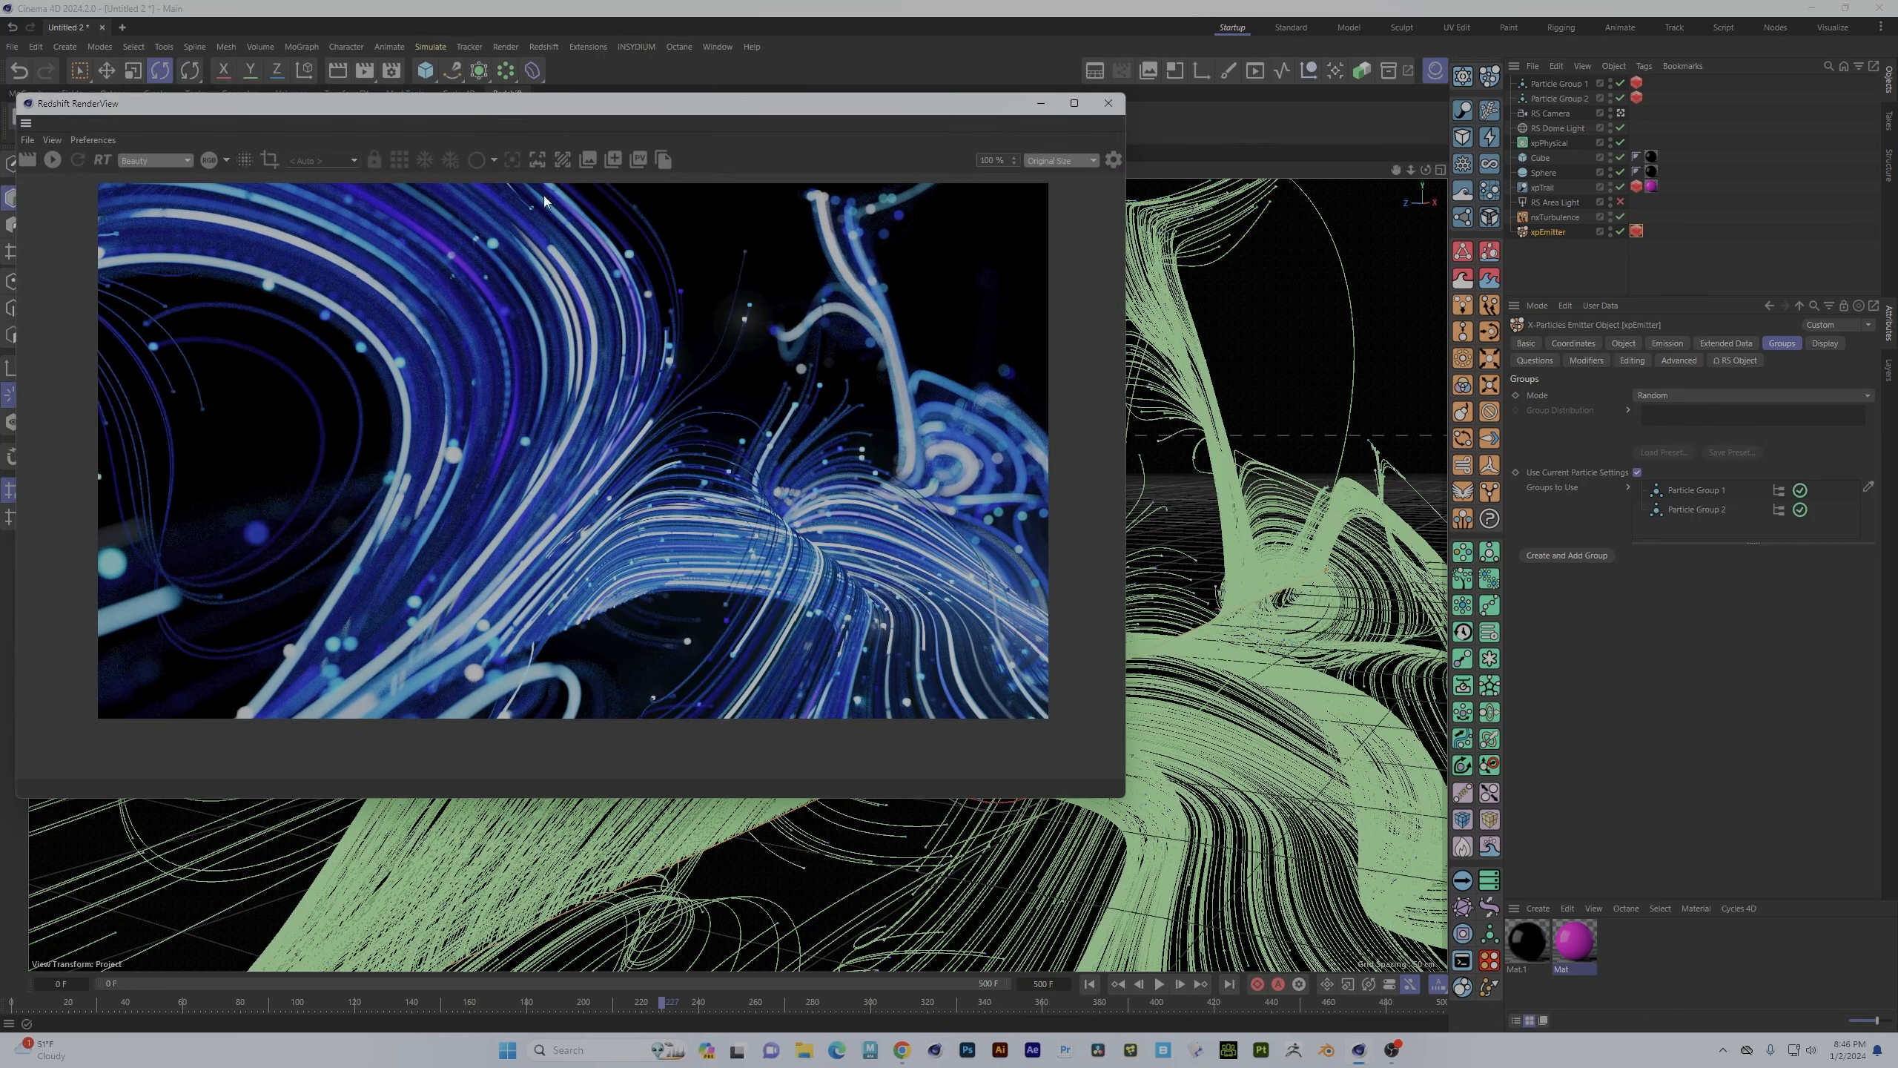
{"action": "left_click_drag", "start_coordinate": [571, 104], "coordinate": [796, 151]}
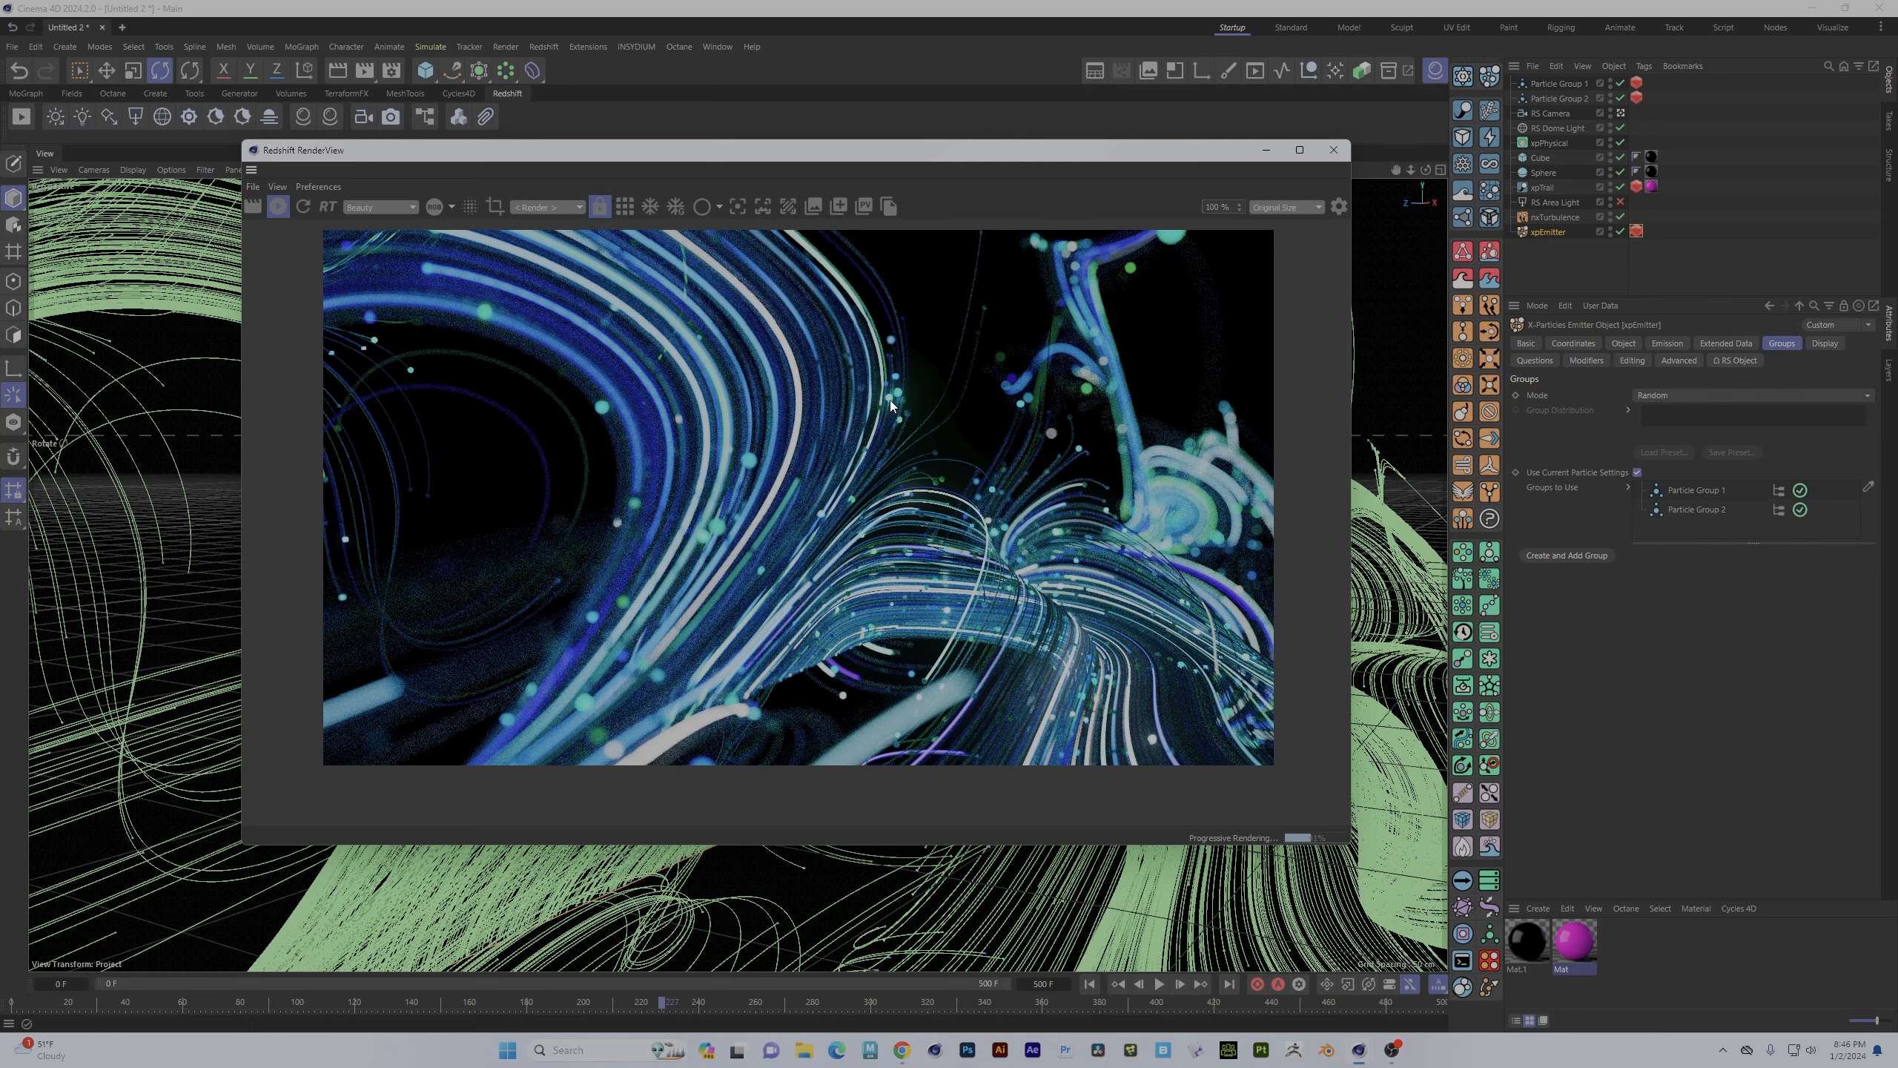
{"action": "left_click_drag", "start_coordinate": [1014, 155], "coordinate": [888, 288]}
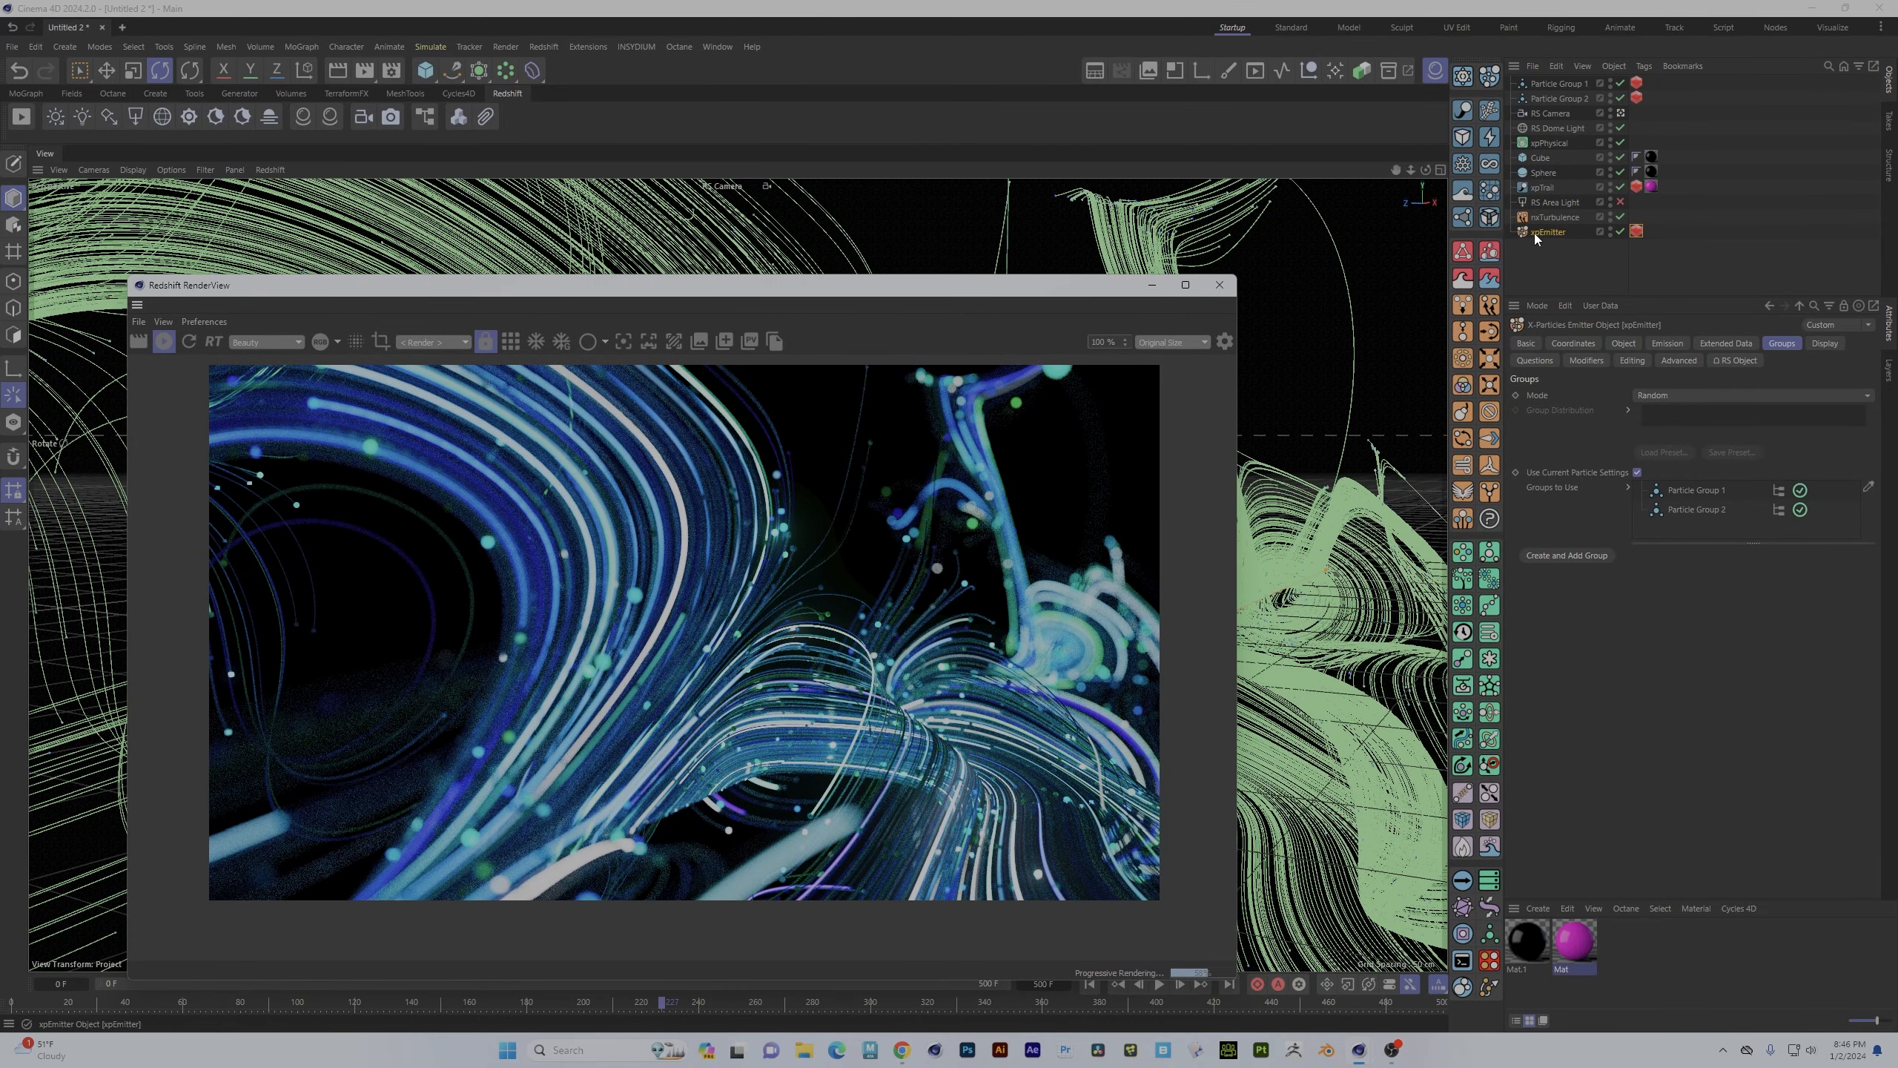
- Leave the RS Camera view and inspect the particles and trails up close in the live render
{"action": "left_click", "coordinate": [1565, 113]}
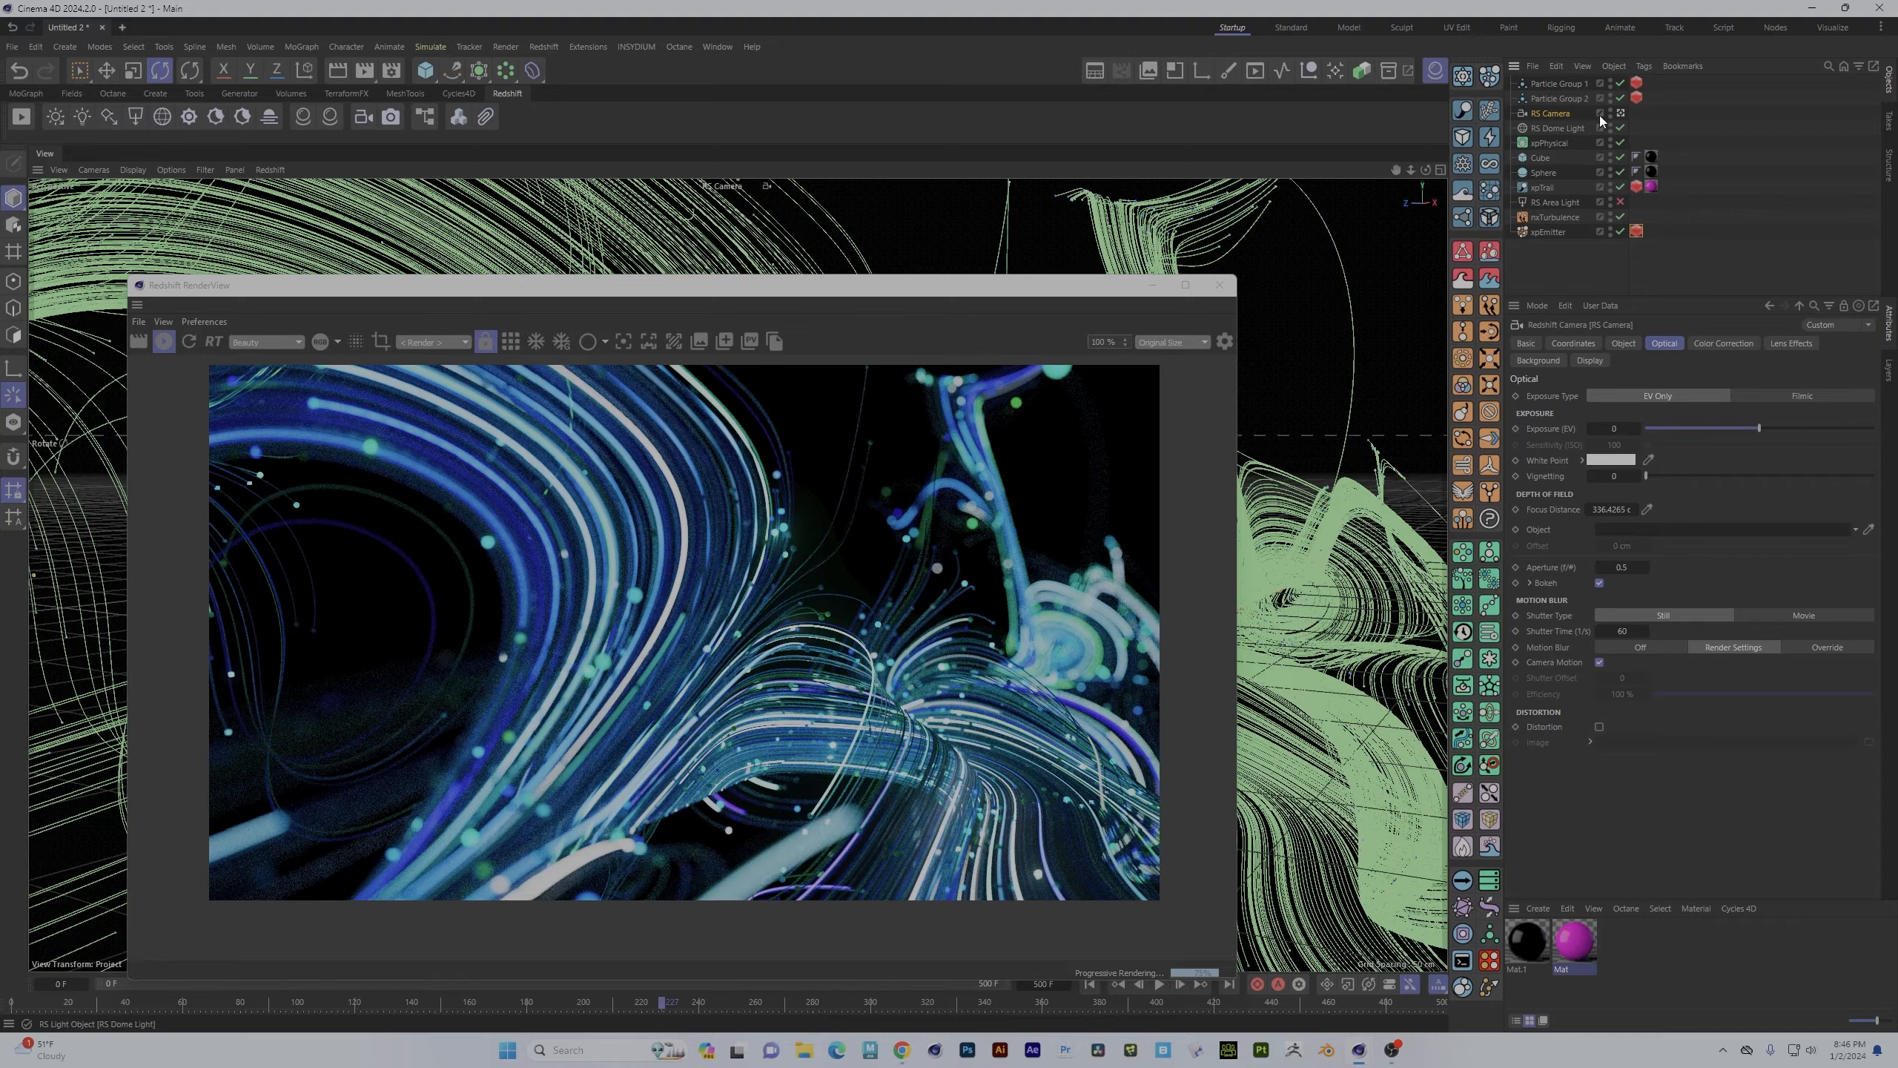
{"action": "left_click", "coordinate": [1620, 113]}
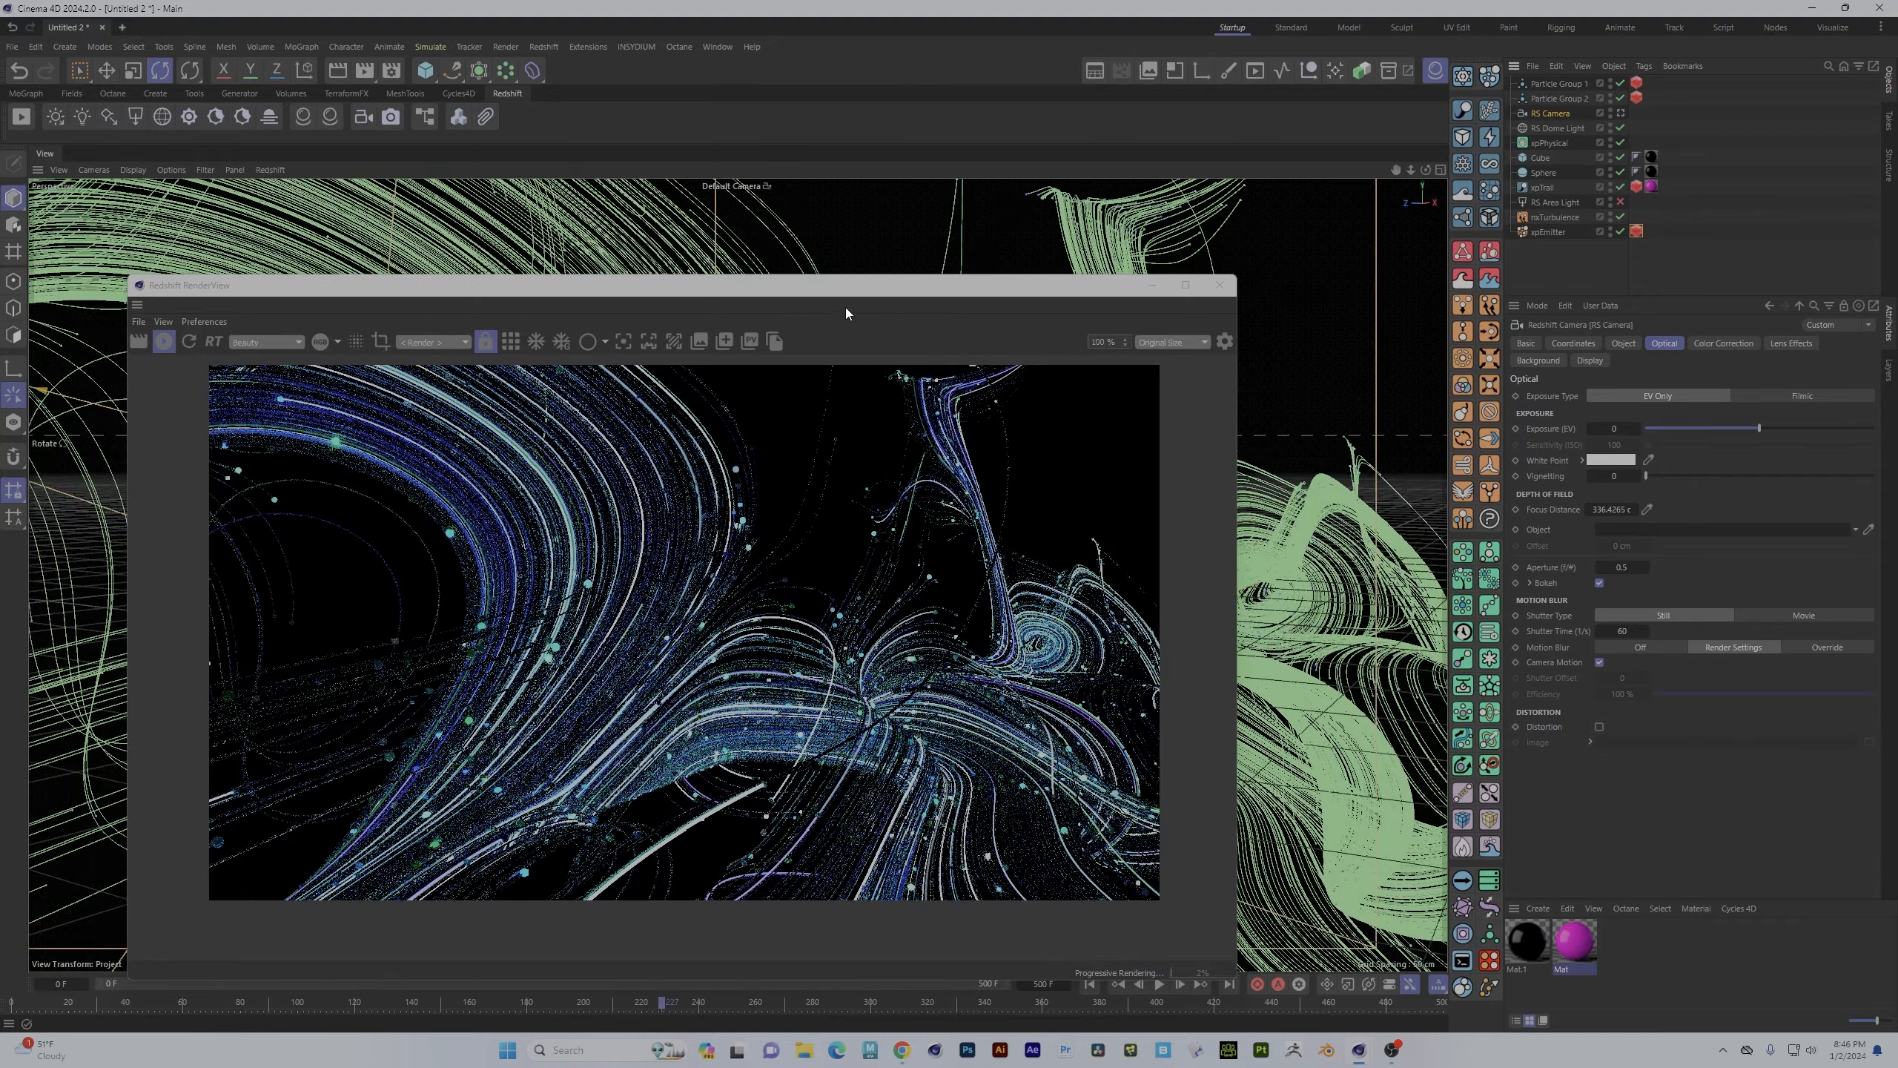
{"action": "left_click_drag", "start_coordinate": [829, 291], "coordinate": [1591, 142]}
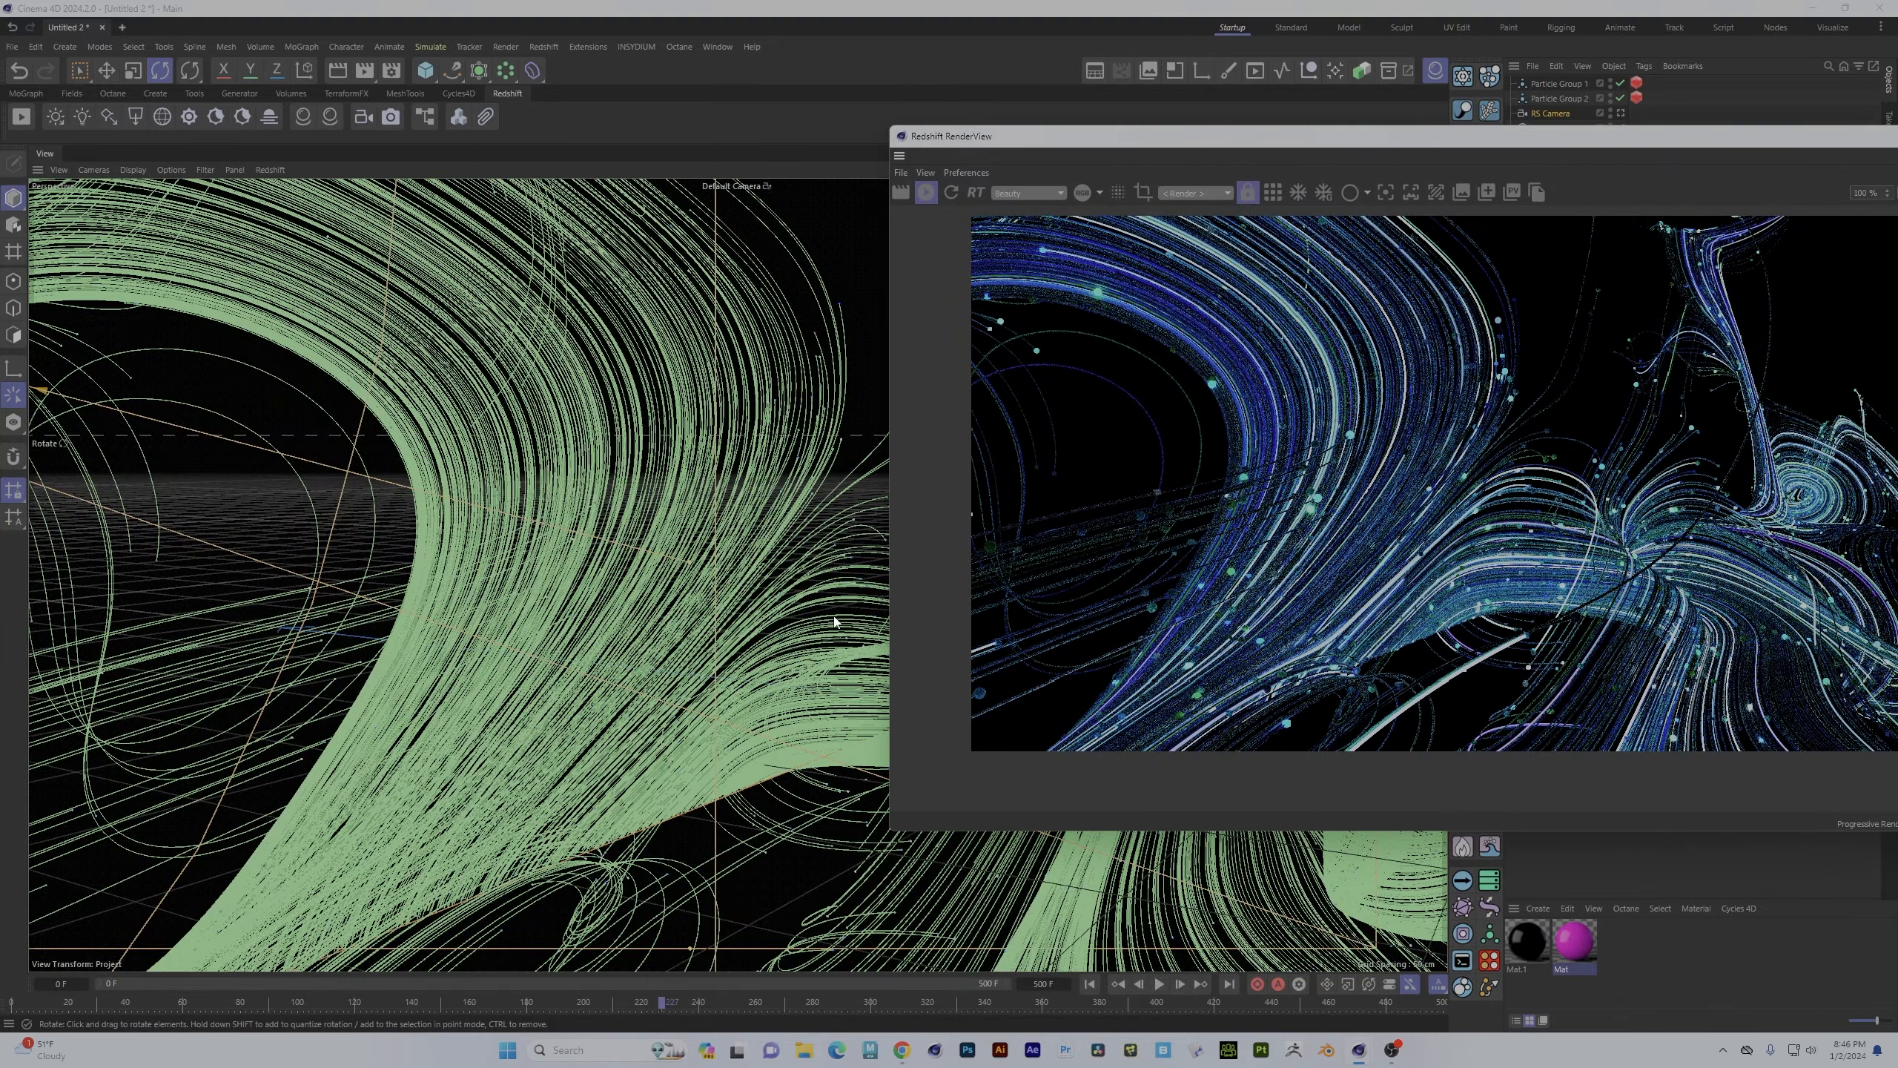
{"action": "left_click_drag", "start_coordinate": [869, 493], "coordinate": [653, 665], "text": "alt"}
{"action": "left_click_drag", "start_coordinate": [524, 615], "coordinate": [590, 770], "text": "alt"}
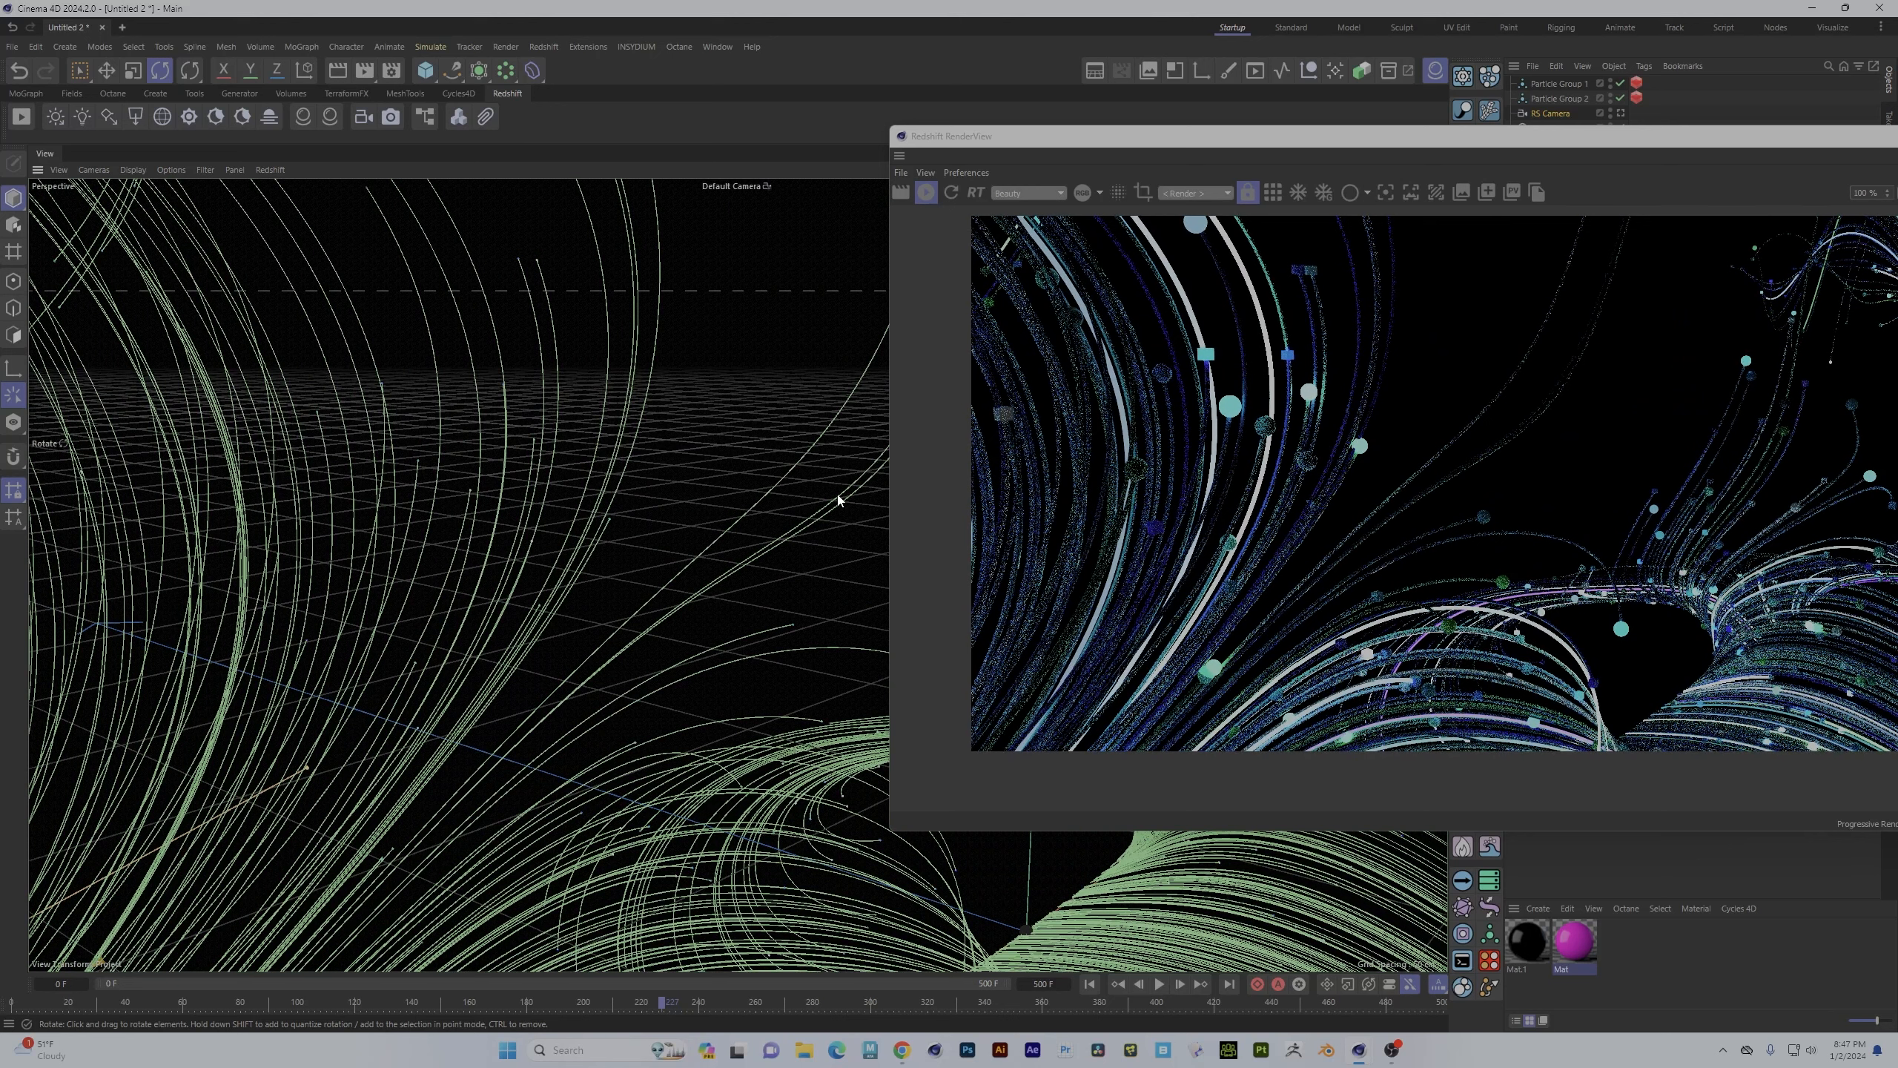
- Move the render window back over the viewport and switch the view back to RS Camera
{"action": "left_click_drag", "start_coordinate": [1421, 137], "coordinate": [1132, 159]}
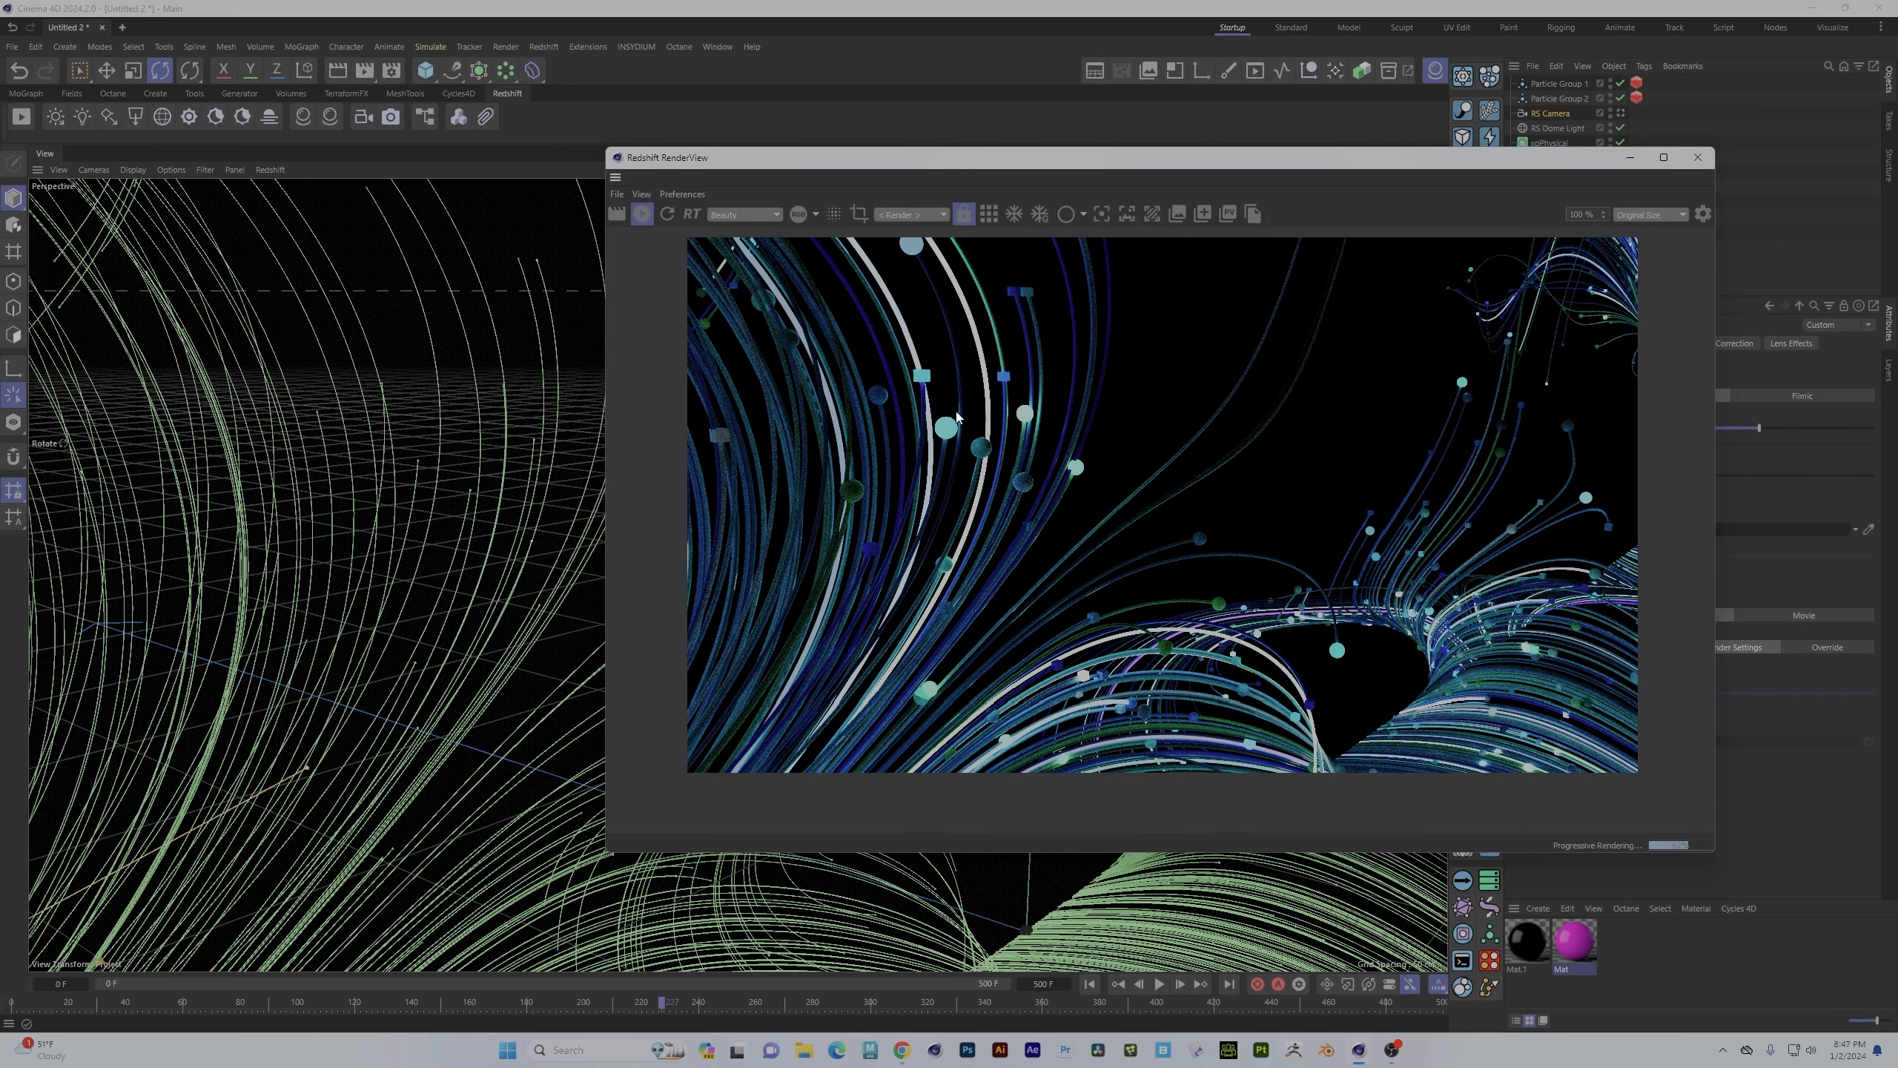
{"action": "left_click_drag", "start_coordinate": [1103, 164], "coordinate": [829, 202]}
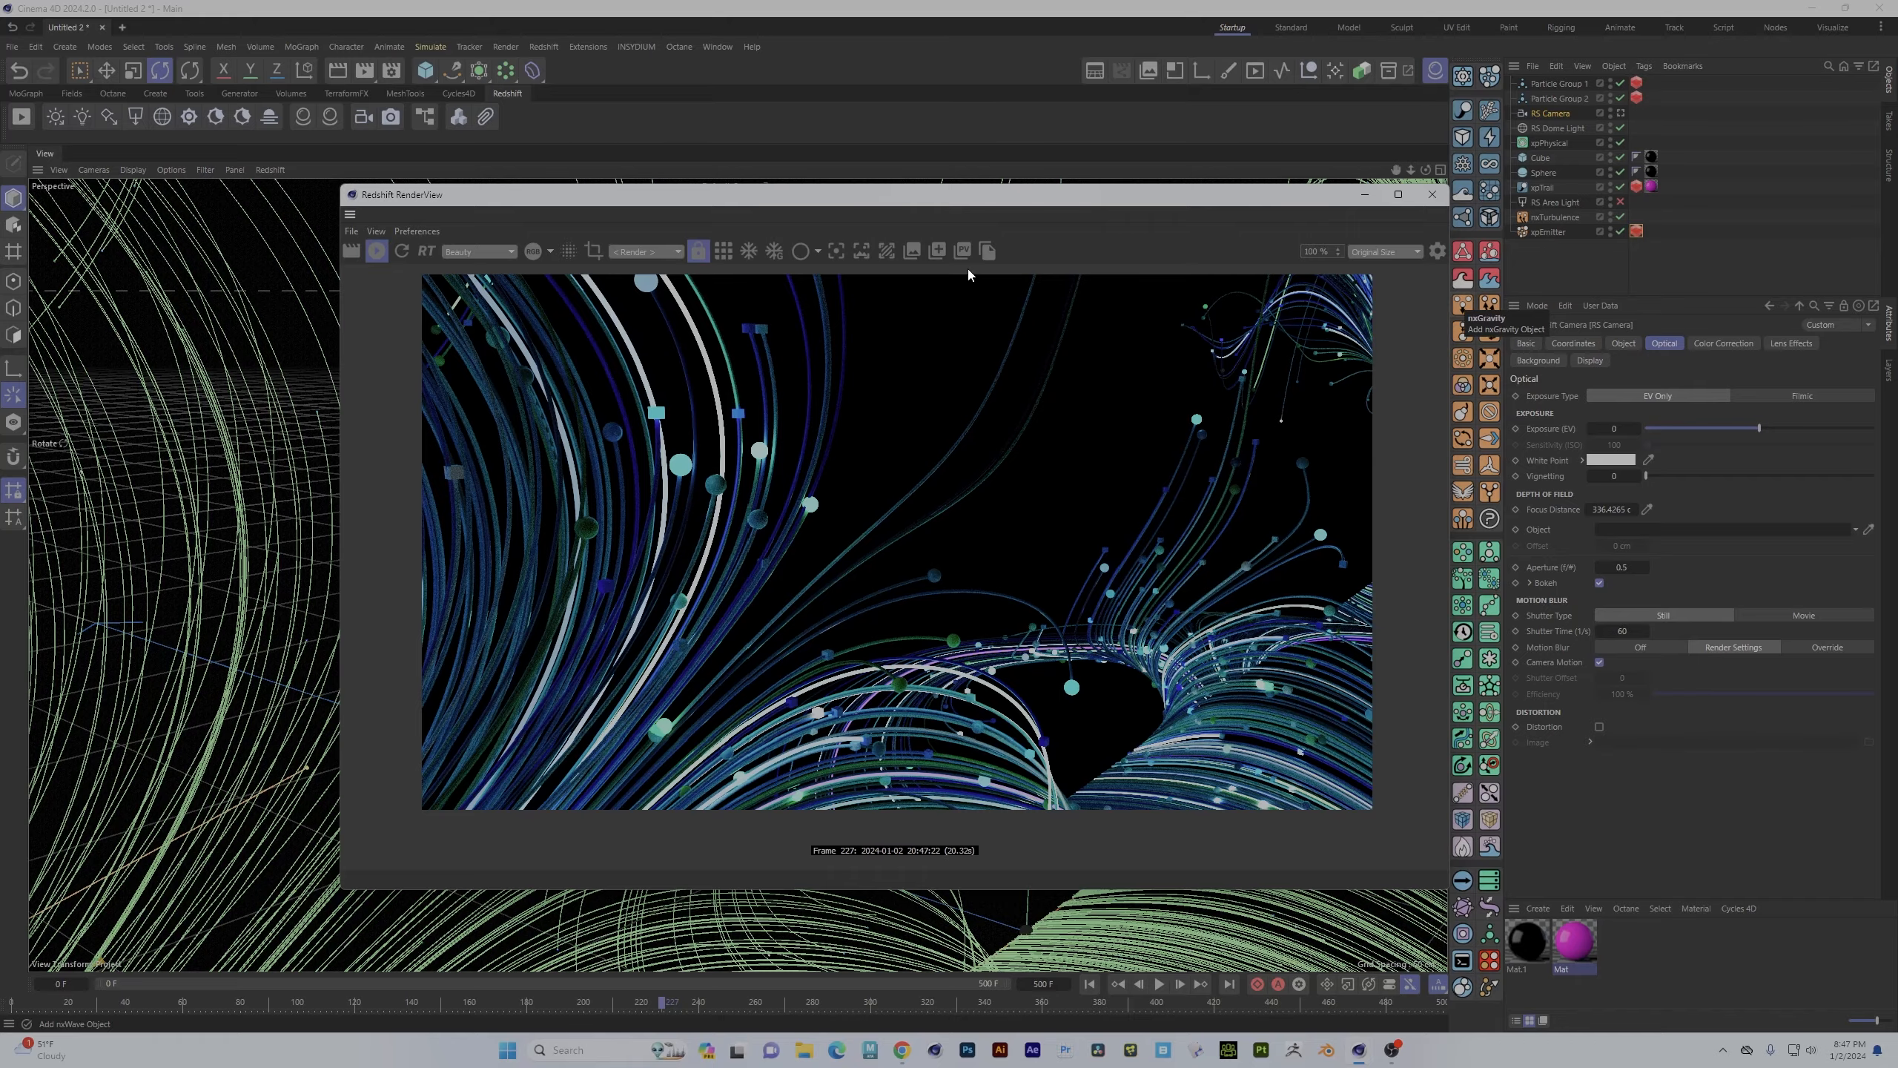
{"action": "left_click", "coordinate": [1621, 113]}
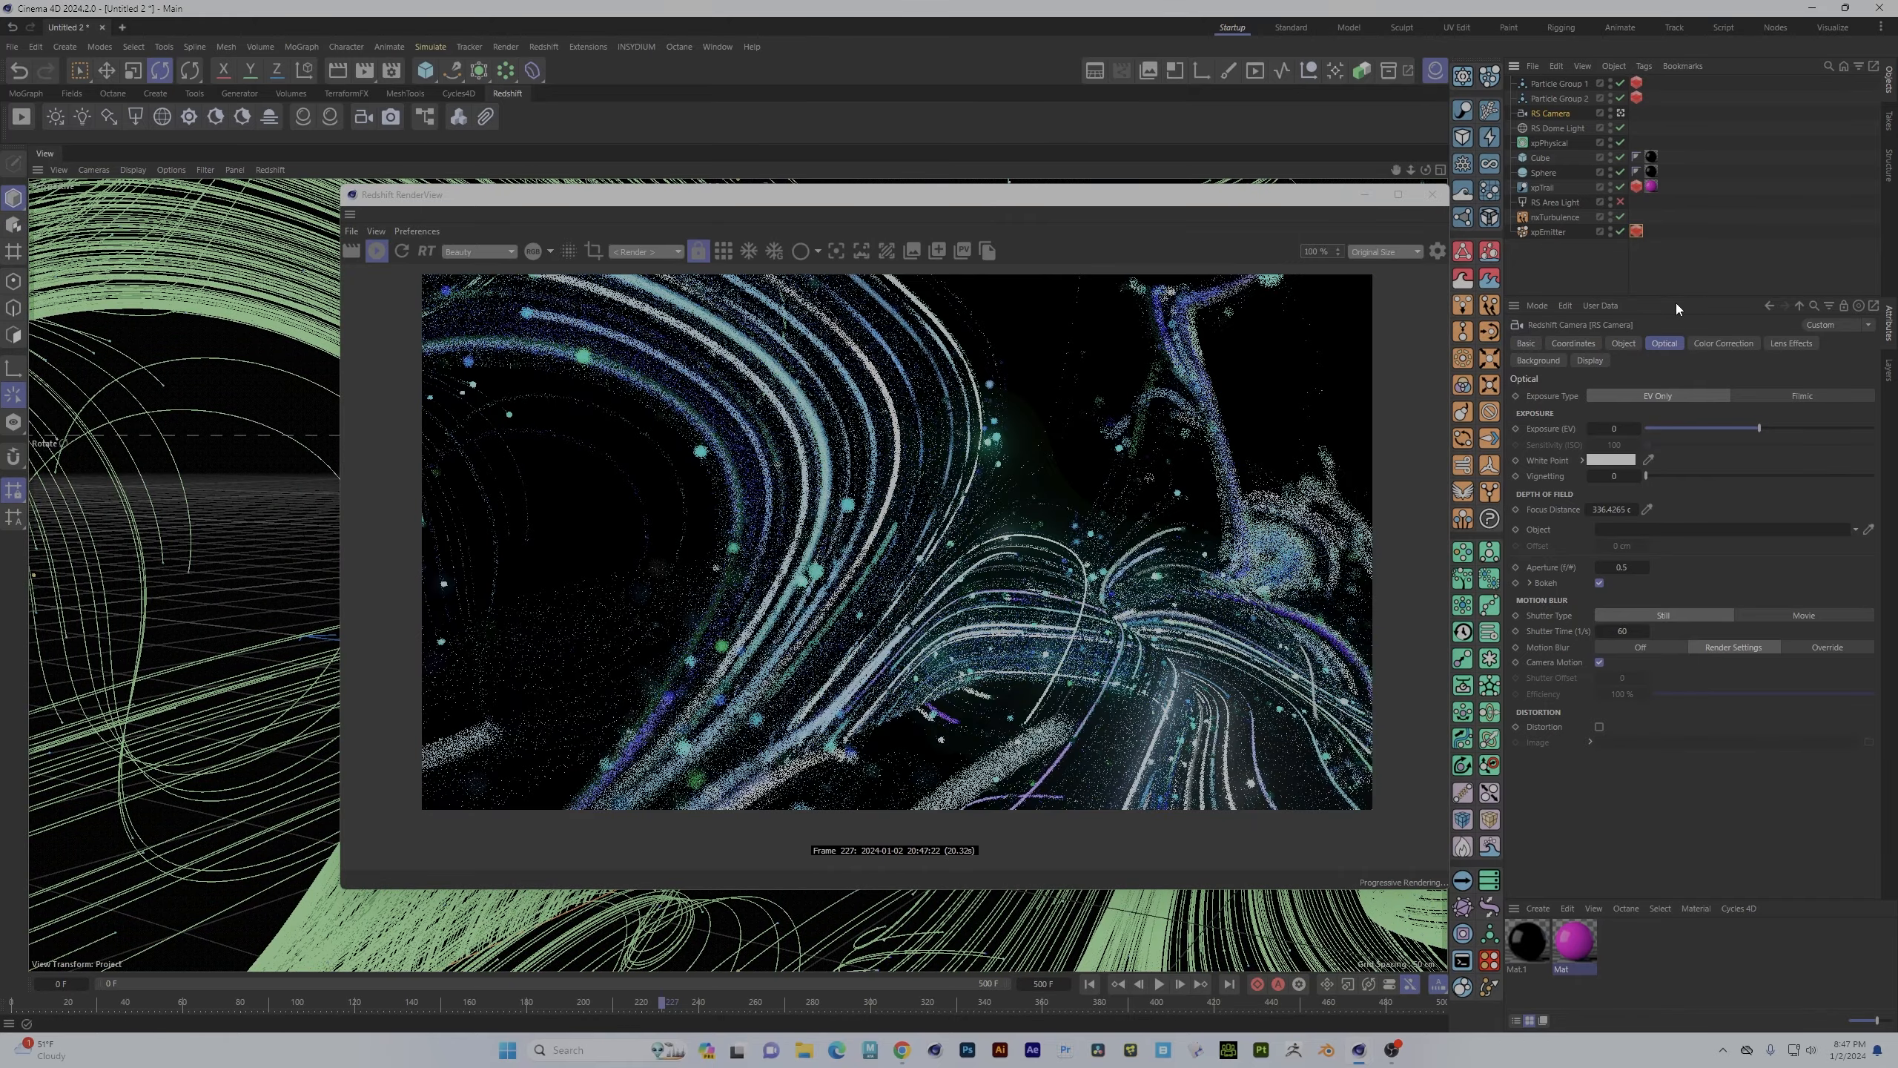